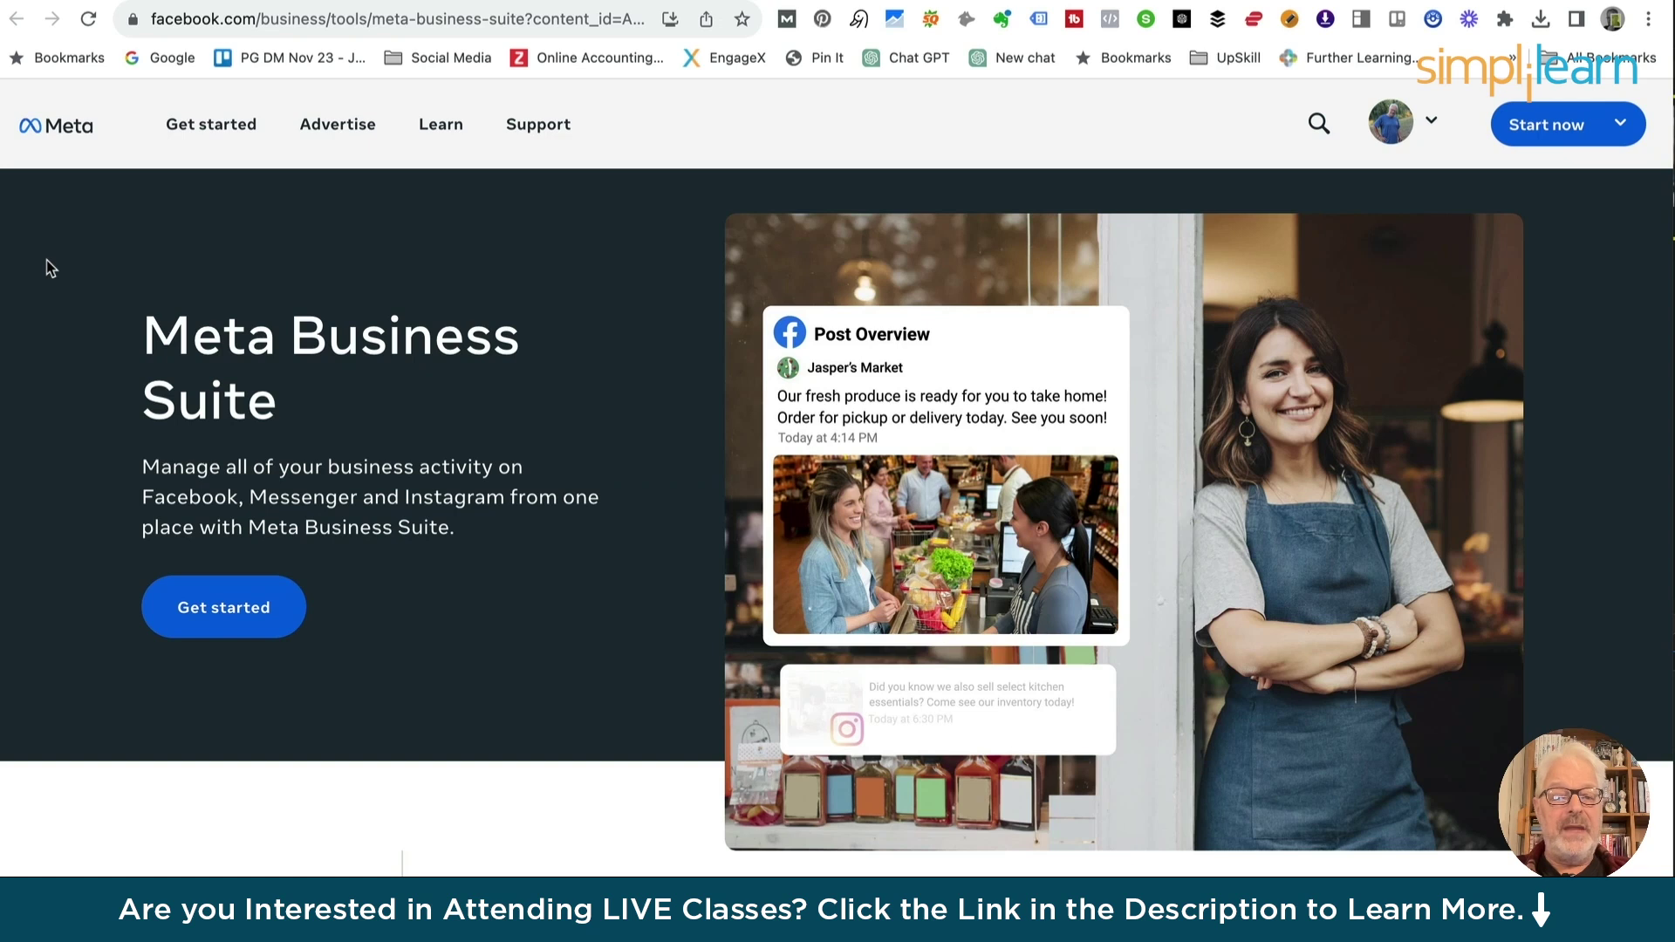
mouse_move(211, 129)
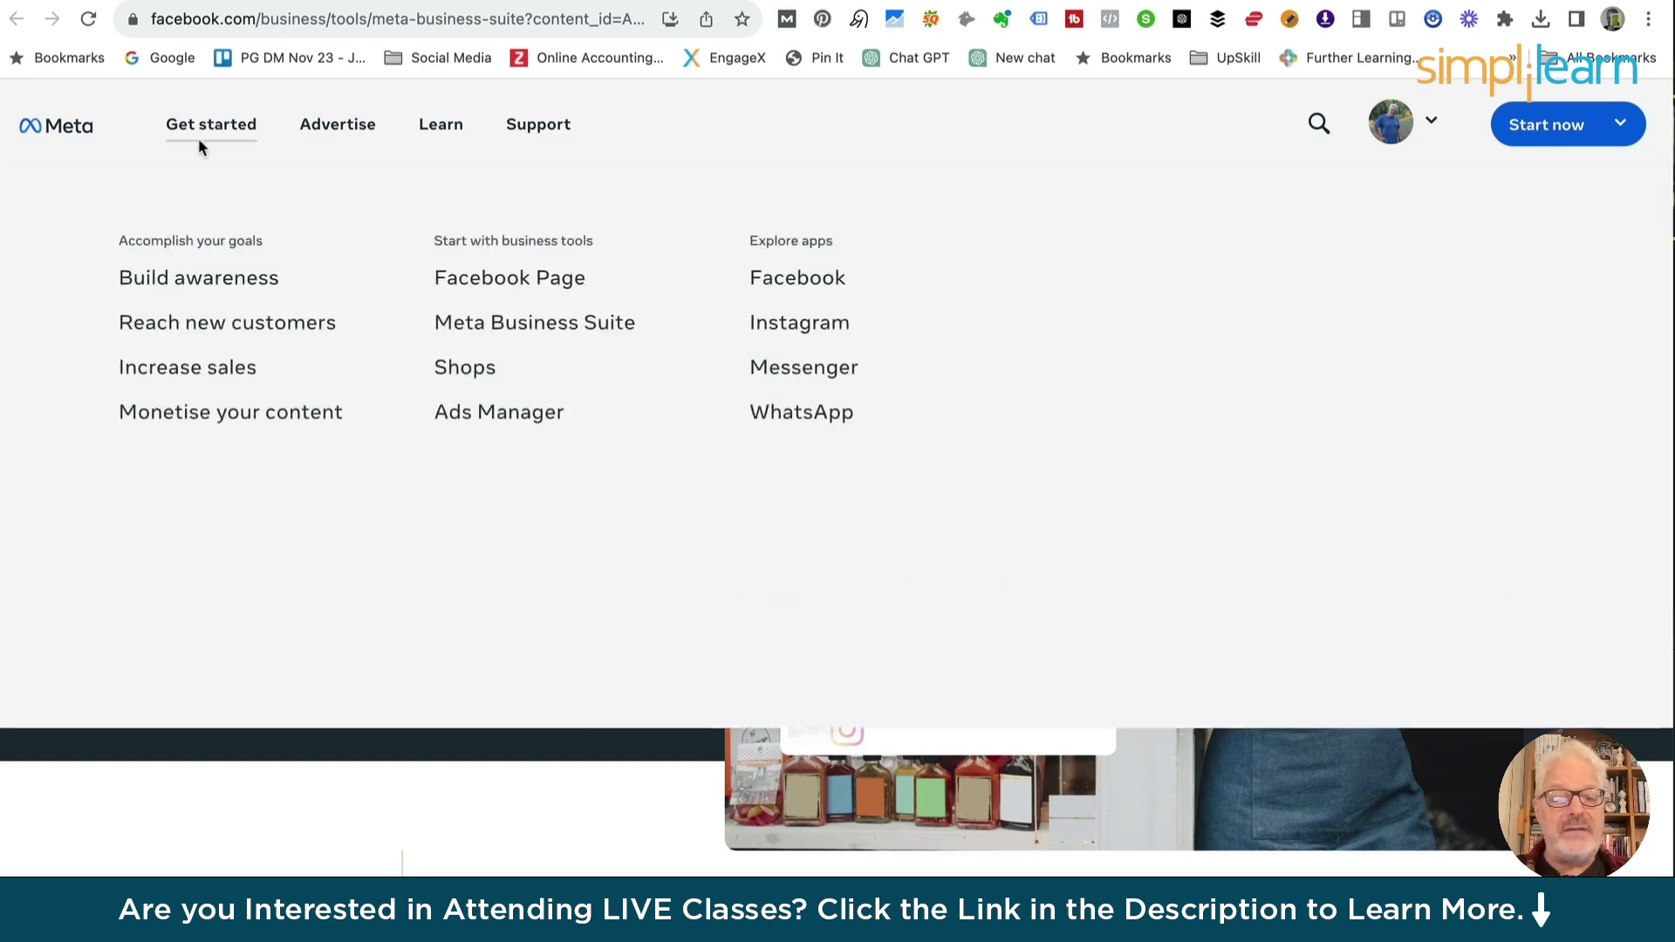
mouse_move(330, 128)
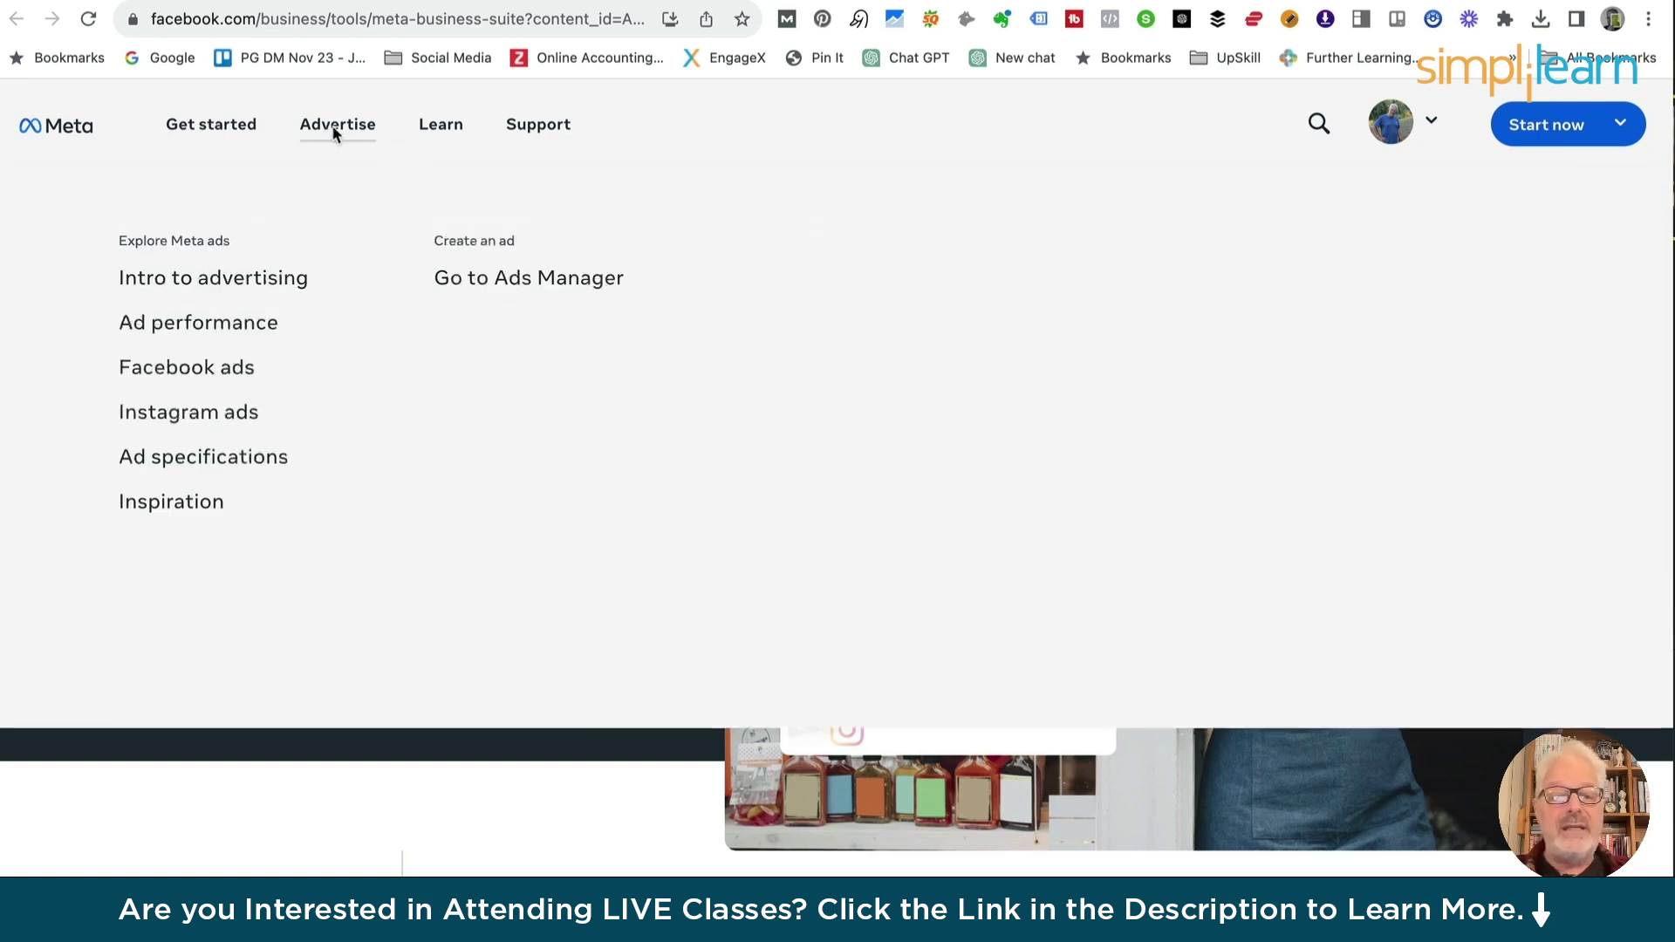
mouse_move(441, 123)
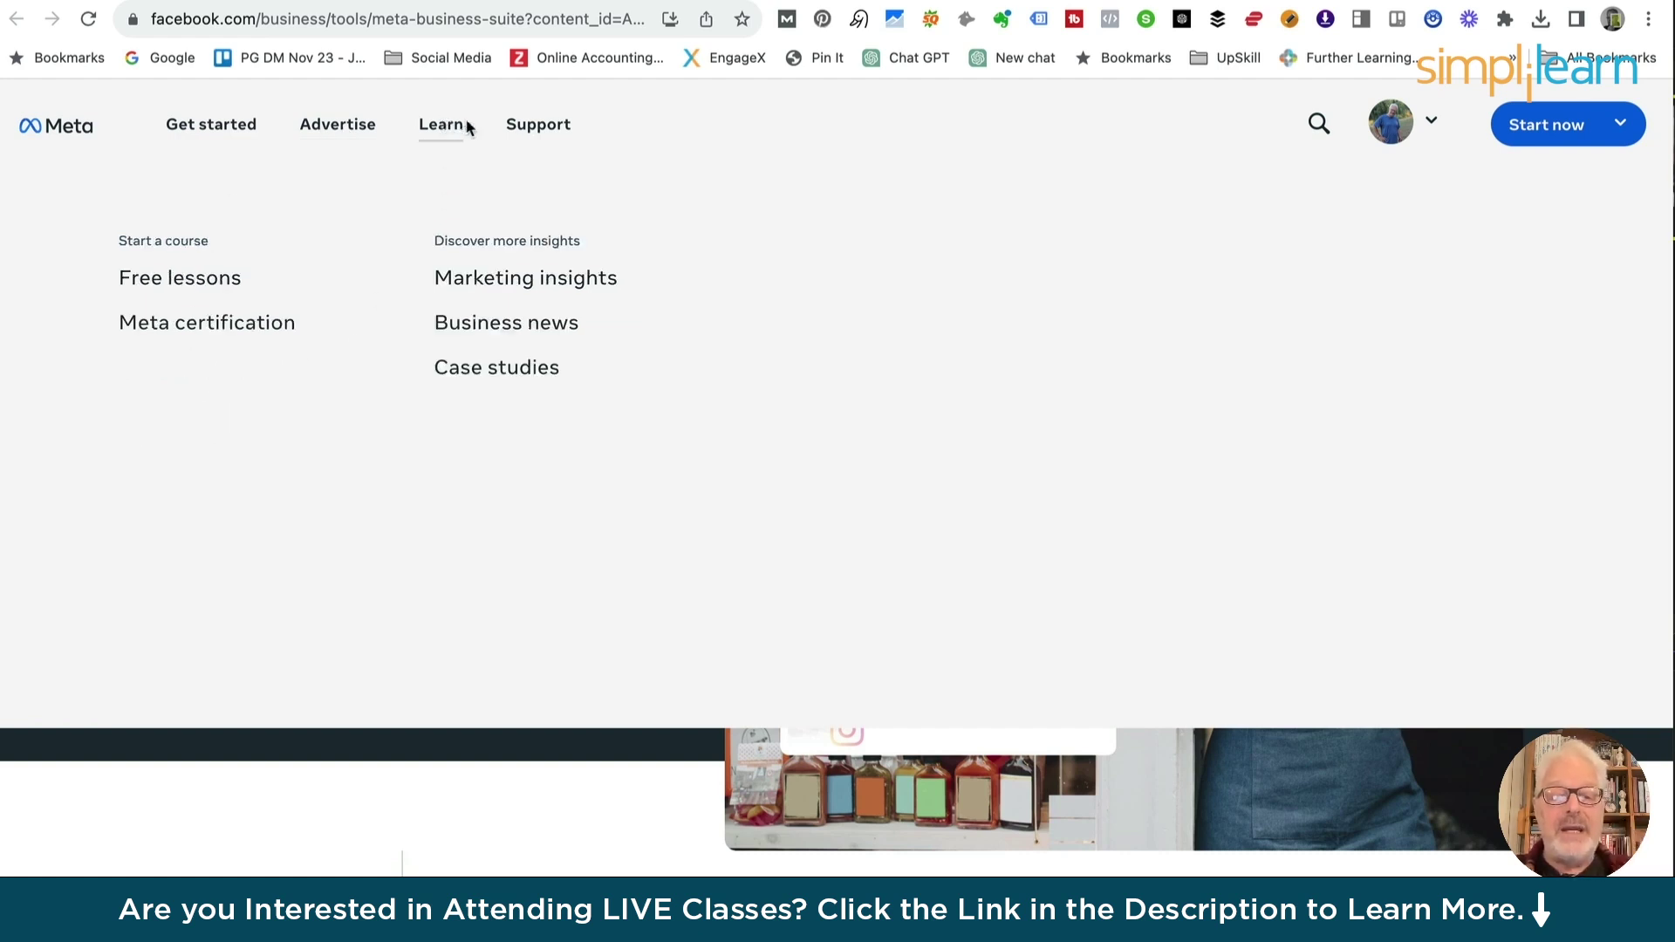
mouse_move(536, 131)
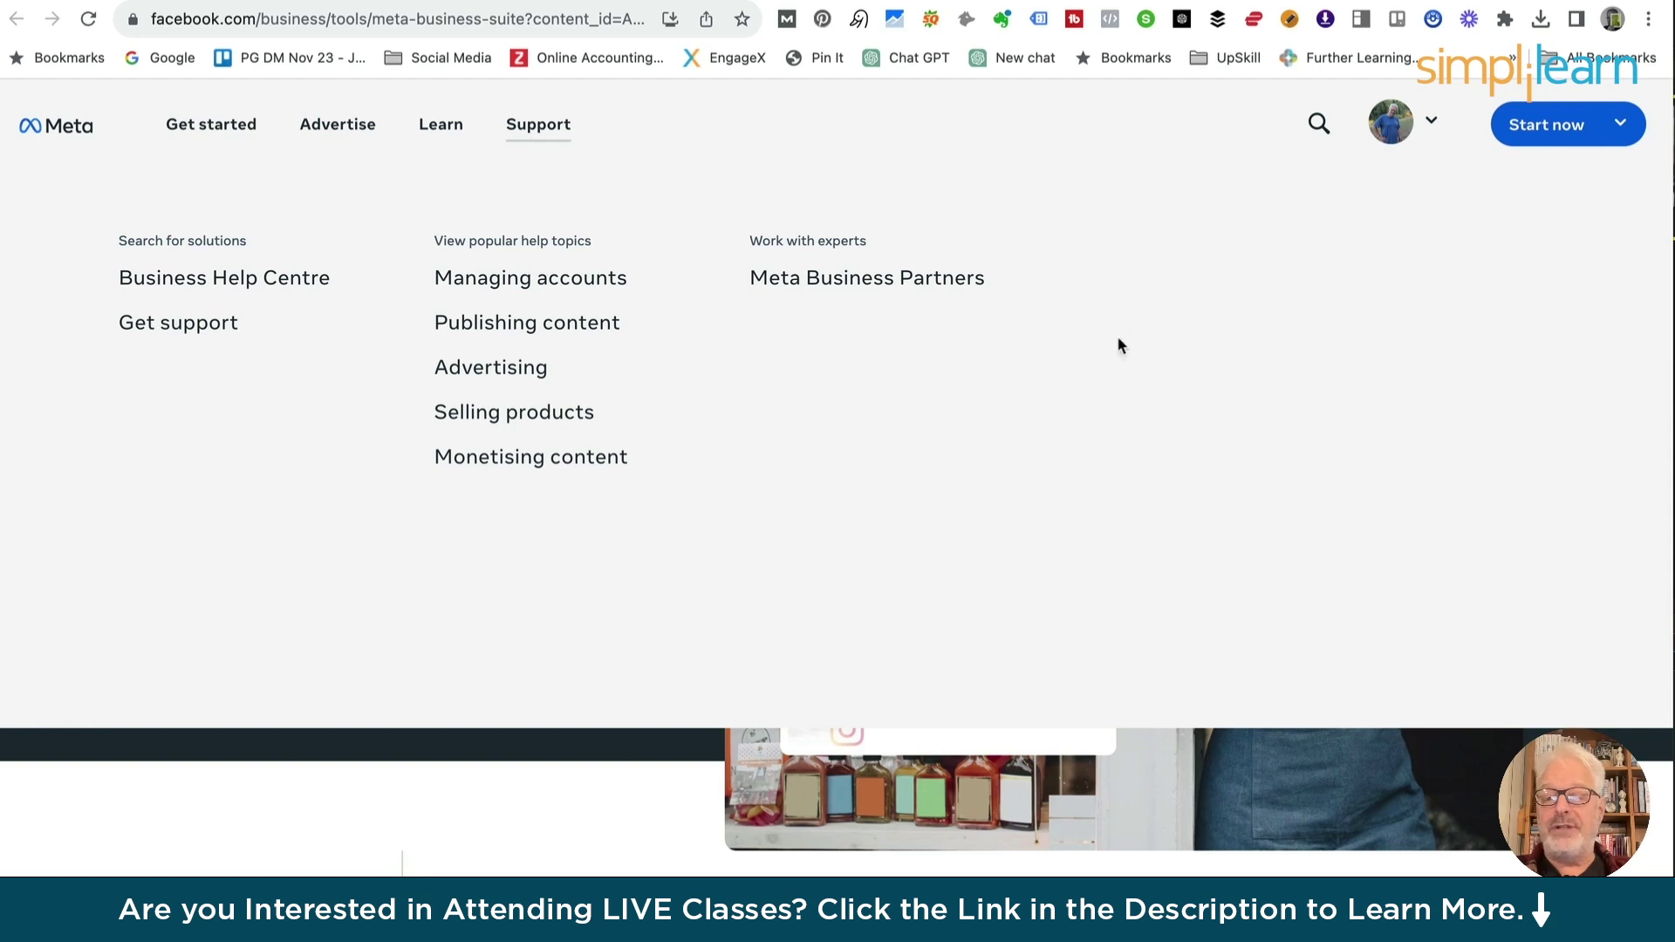
scroll(432, 791, down, 5)
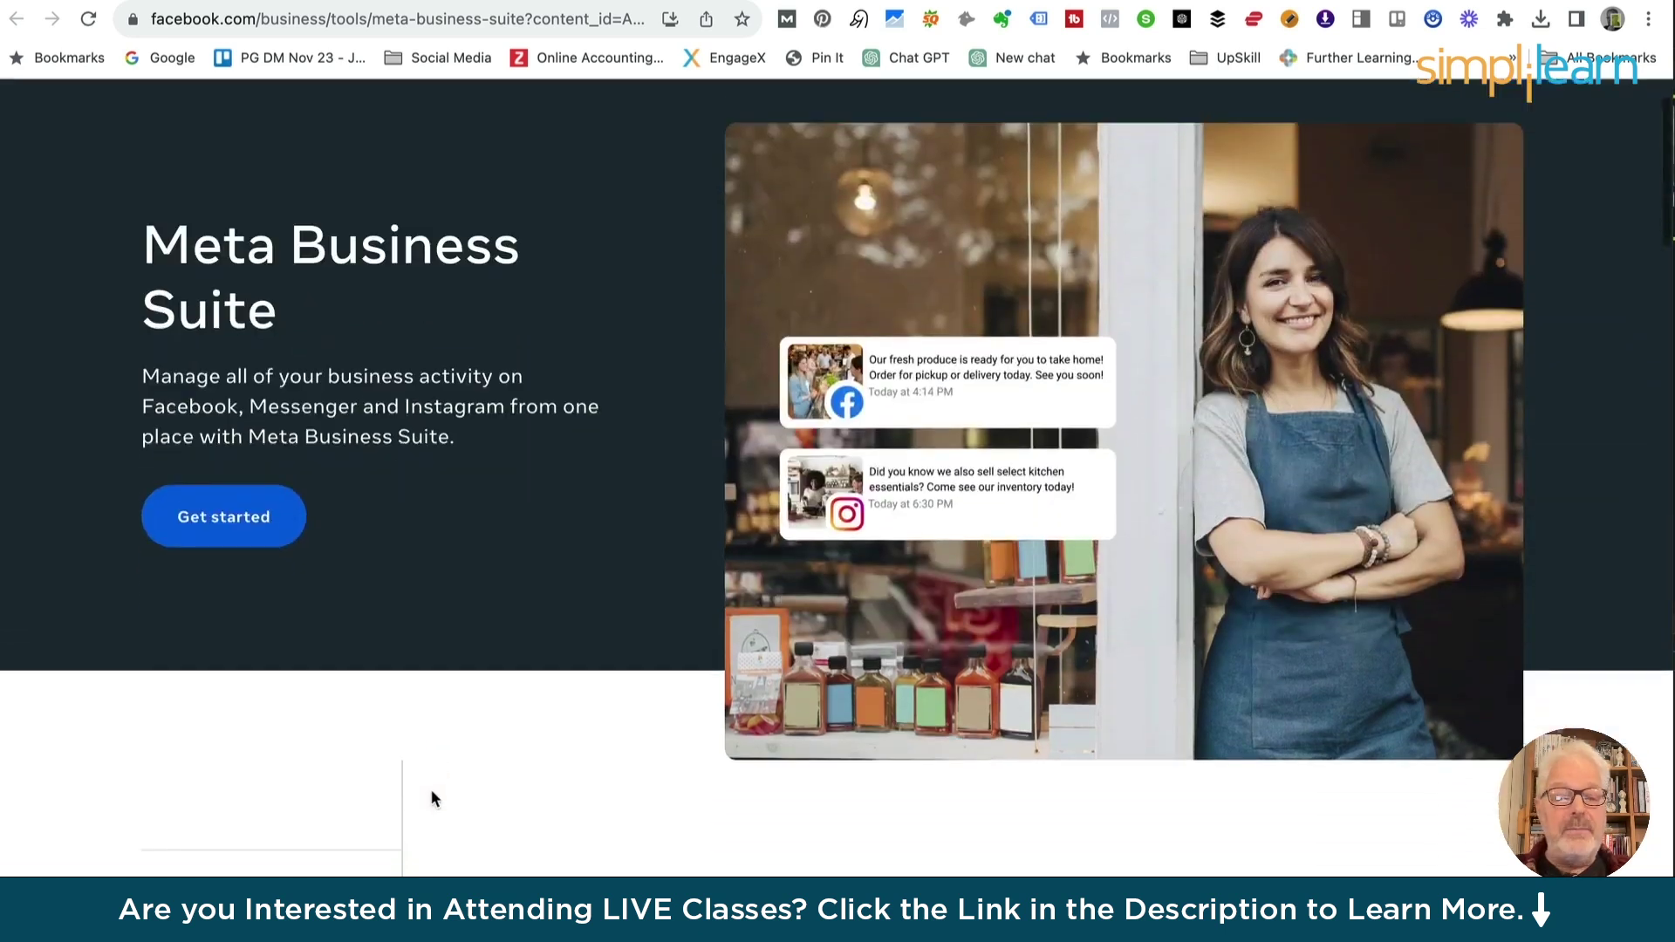
scroll(431, 792, down, 6)
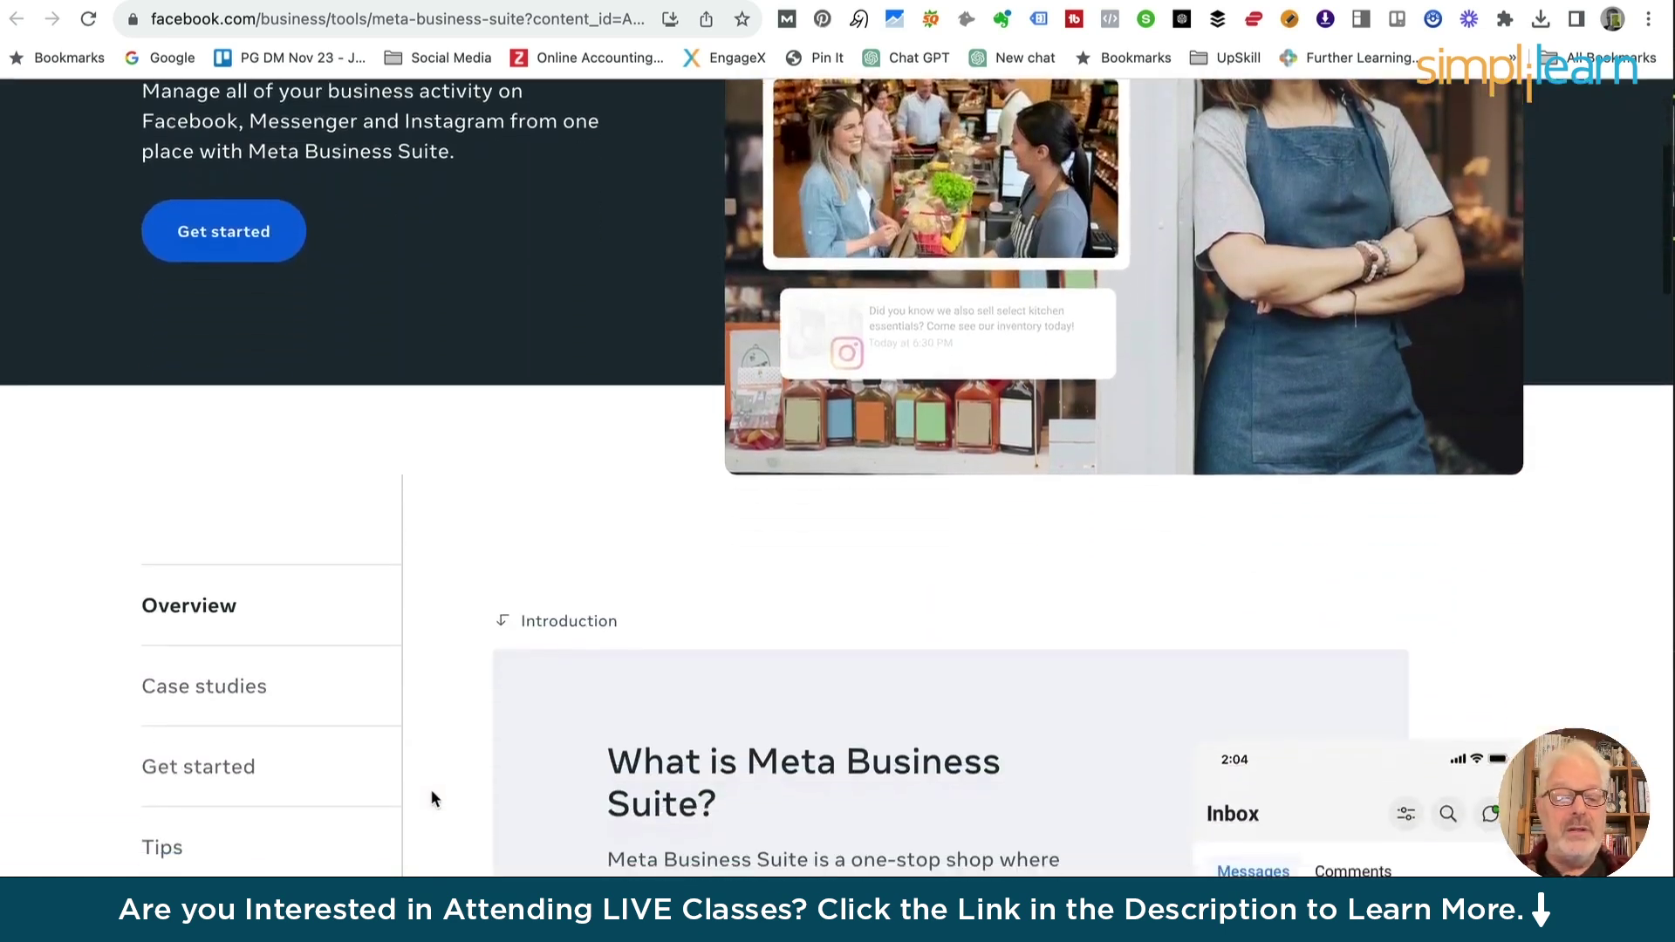
scroll(431, 788, down, 3)
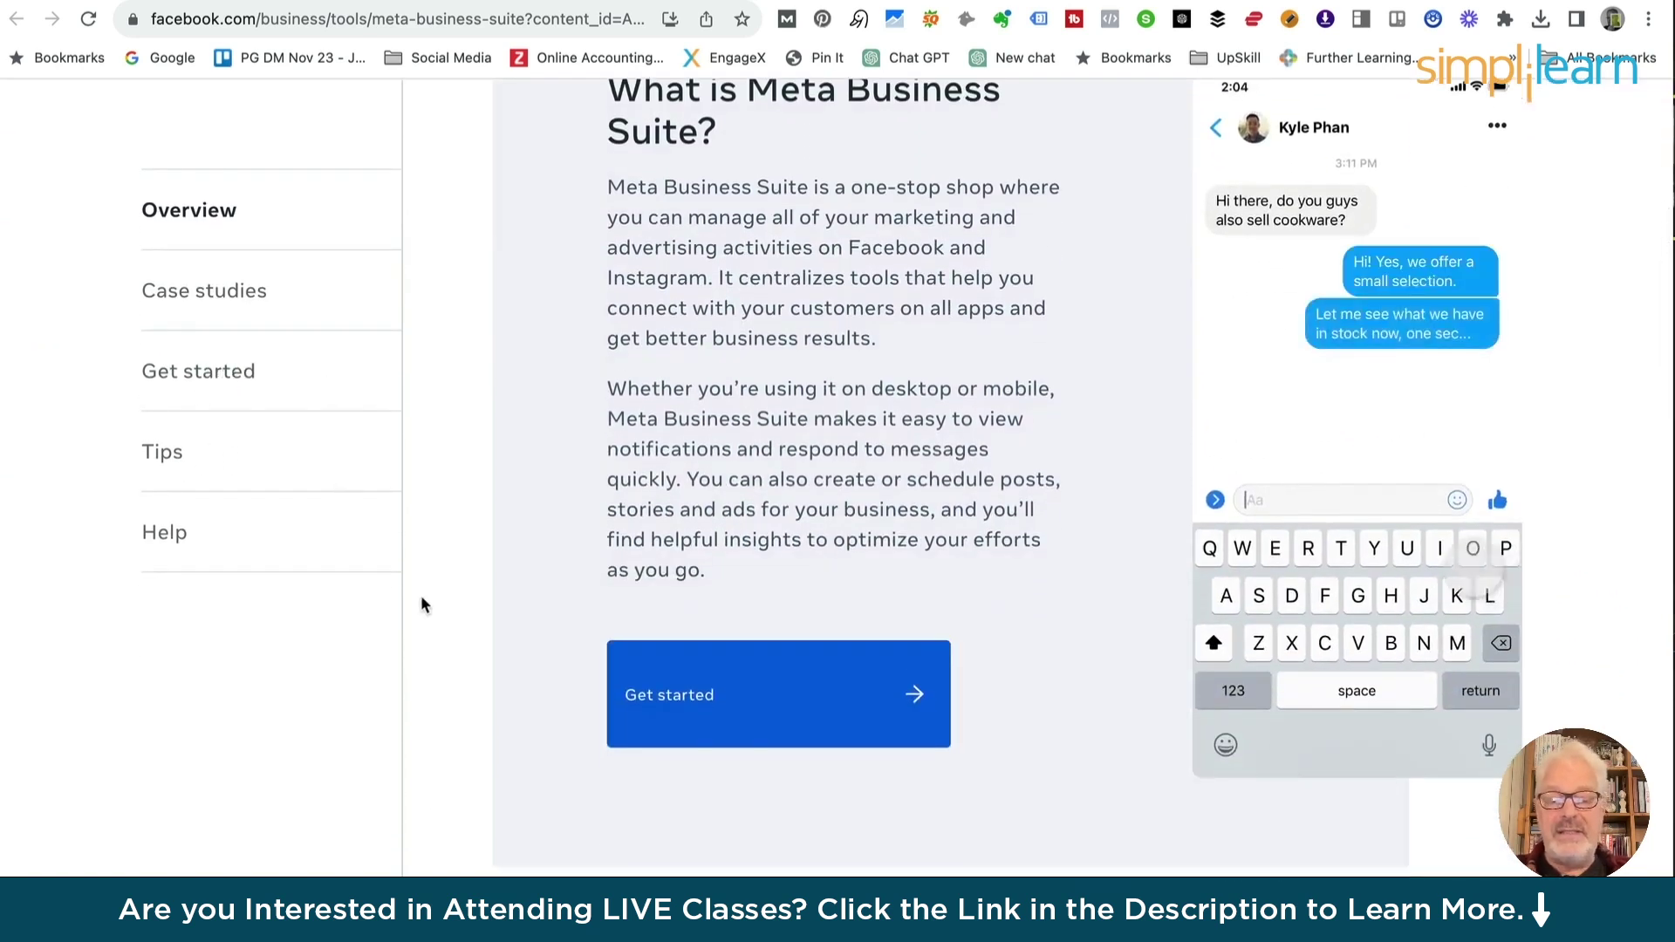
scroll(486, 685, down, 2)
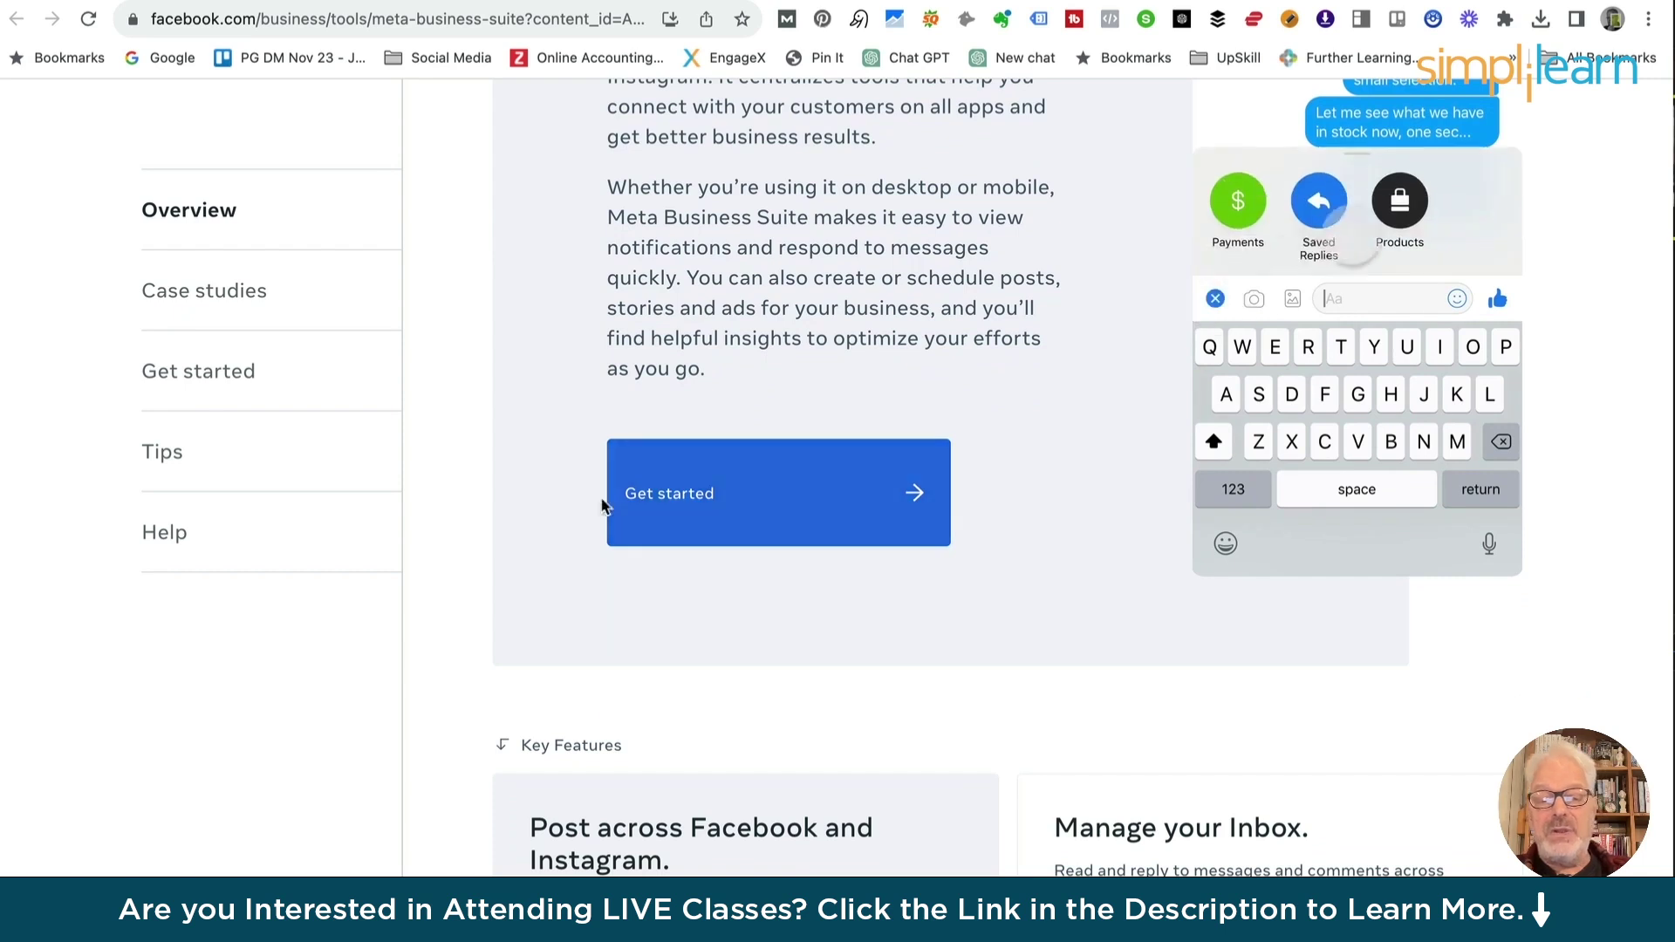
scroll(474, 605, down, 12)
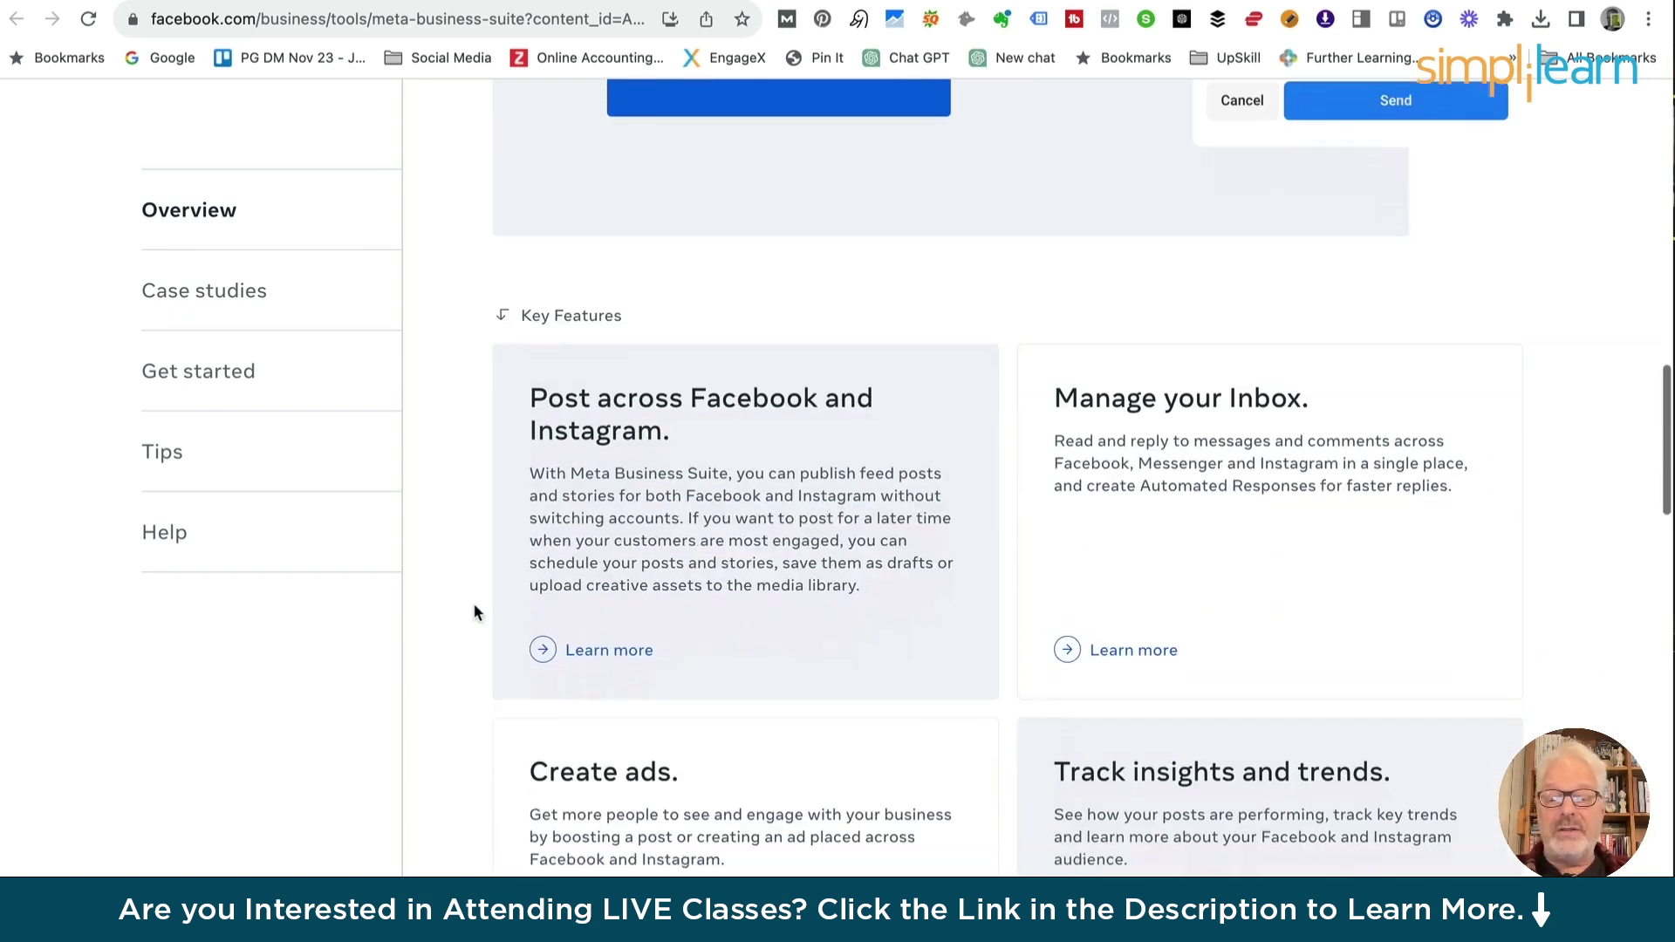
scroll(473, 610, down, 9)
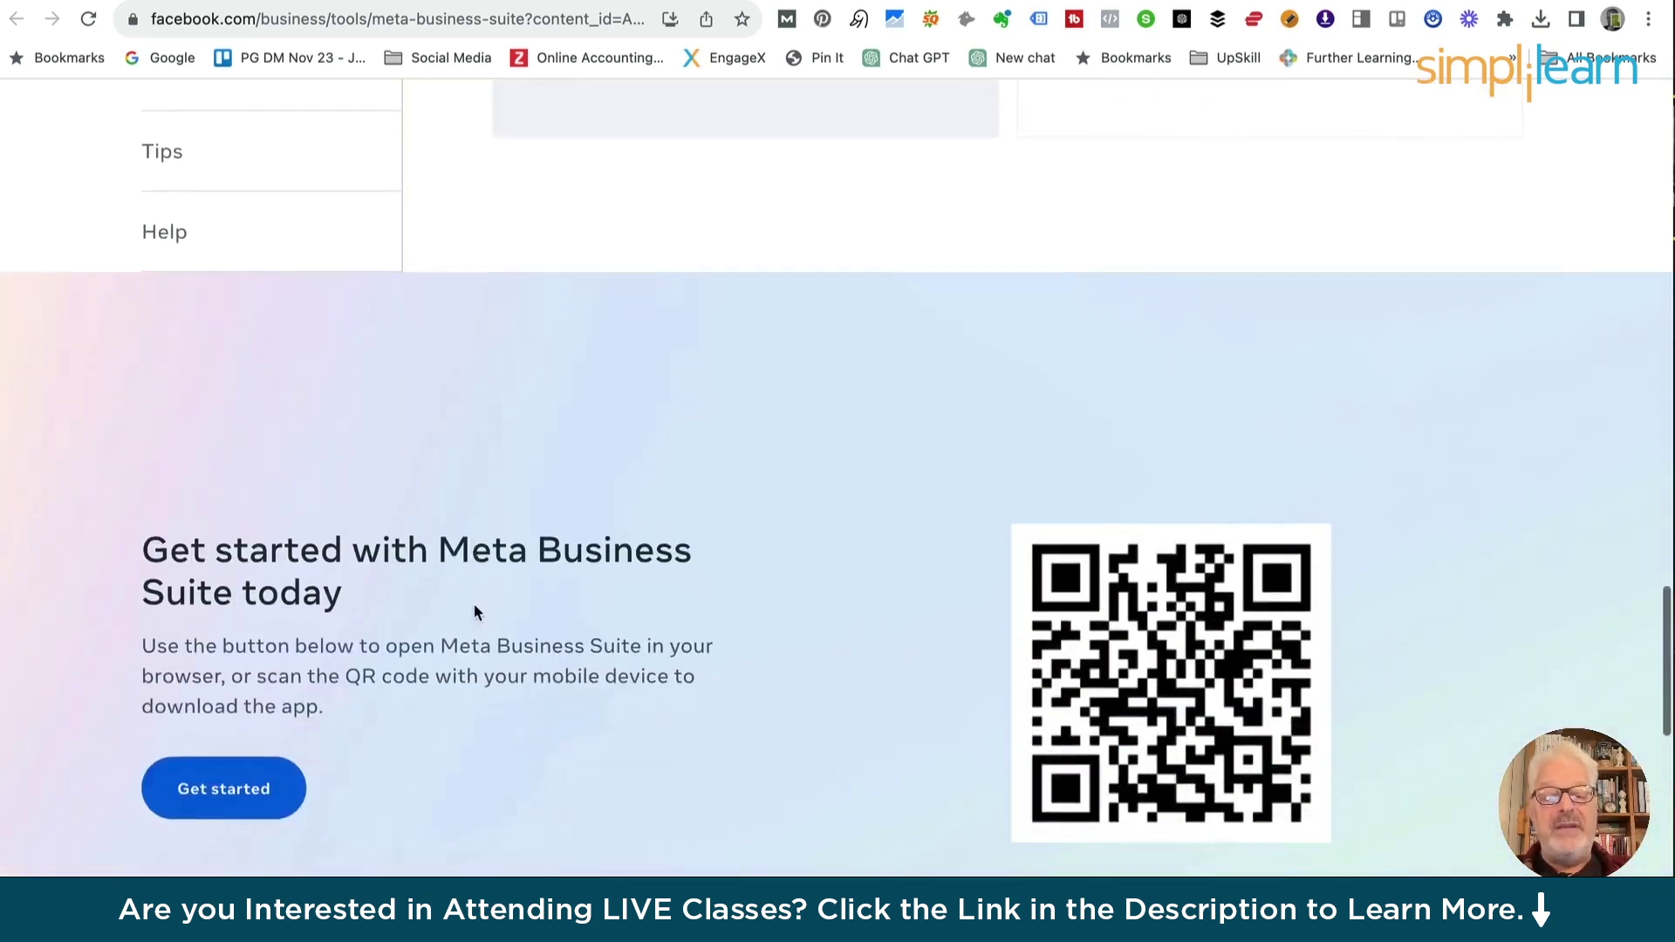
scroll(474, 612, down, 6)
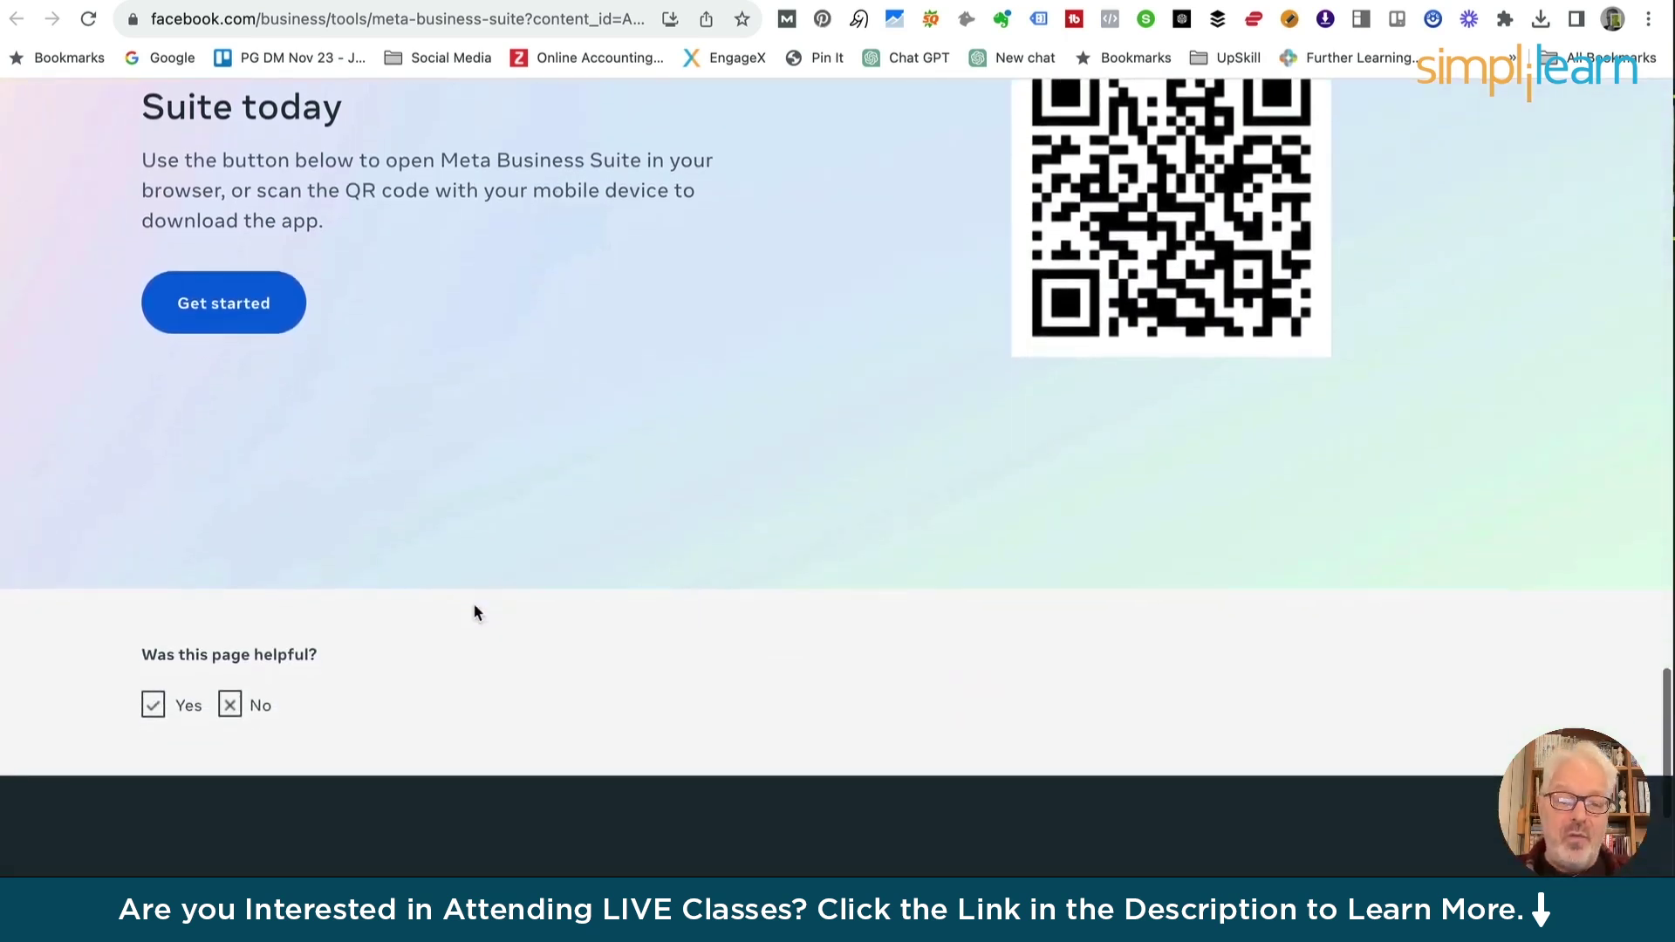
scroll(473, 605, up, 20)
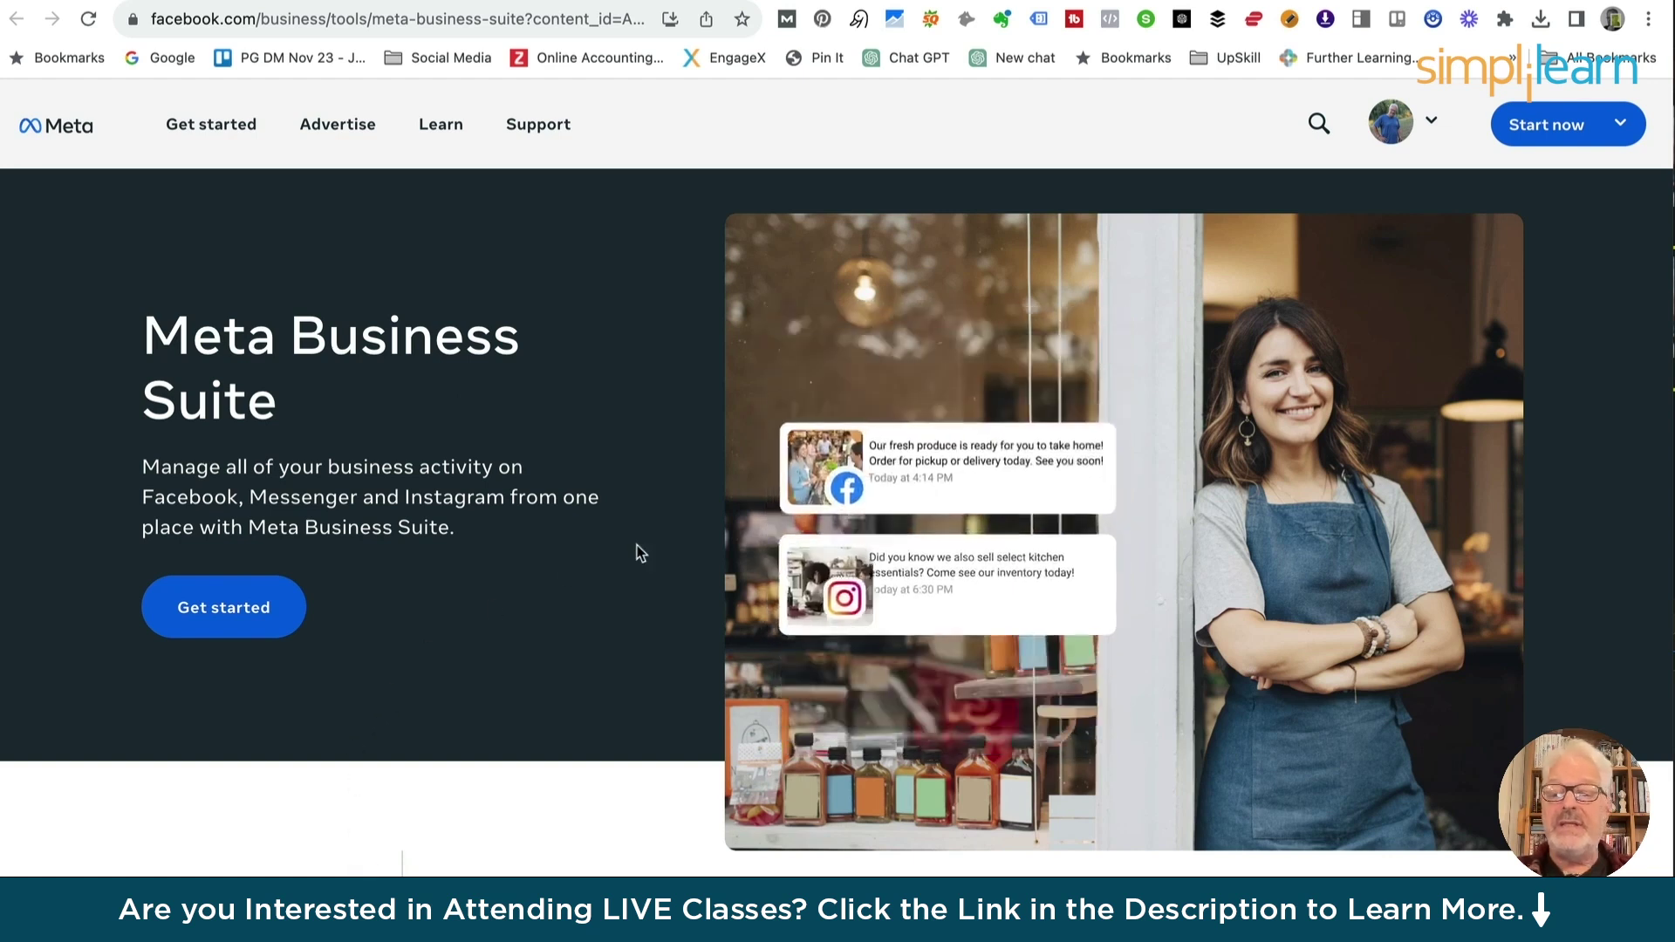
Open the Page's Business Suite Home and review its 245 Facebook and 557 Instagram followers, to-do list and drafts
mouse_move(1548, 131)
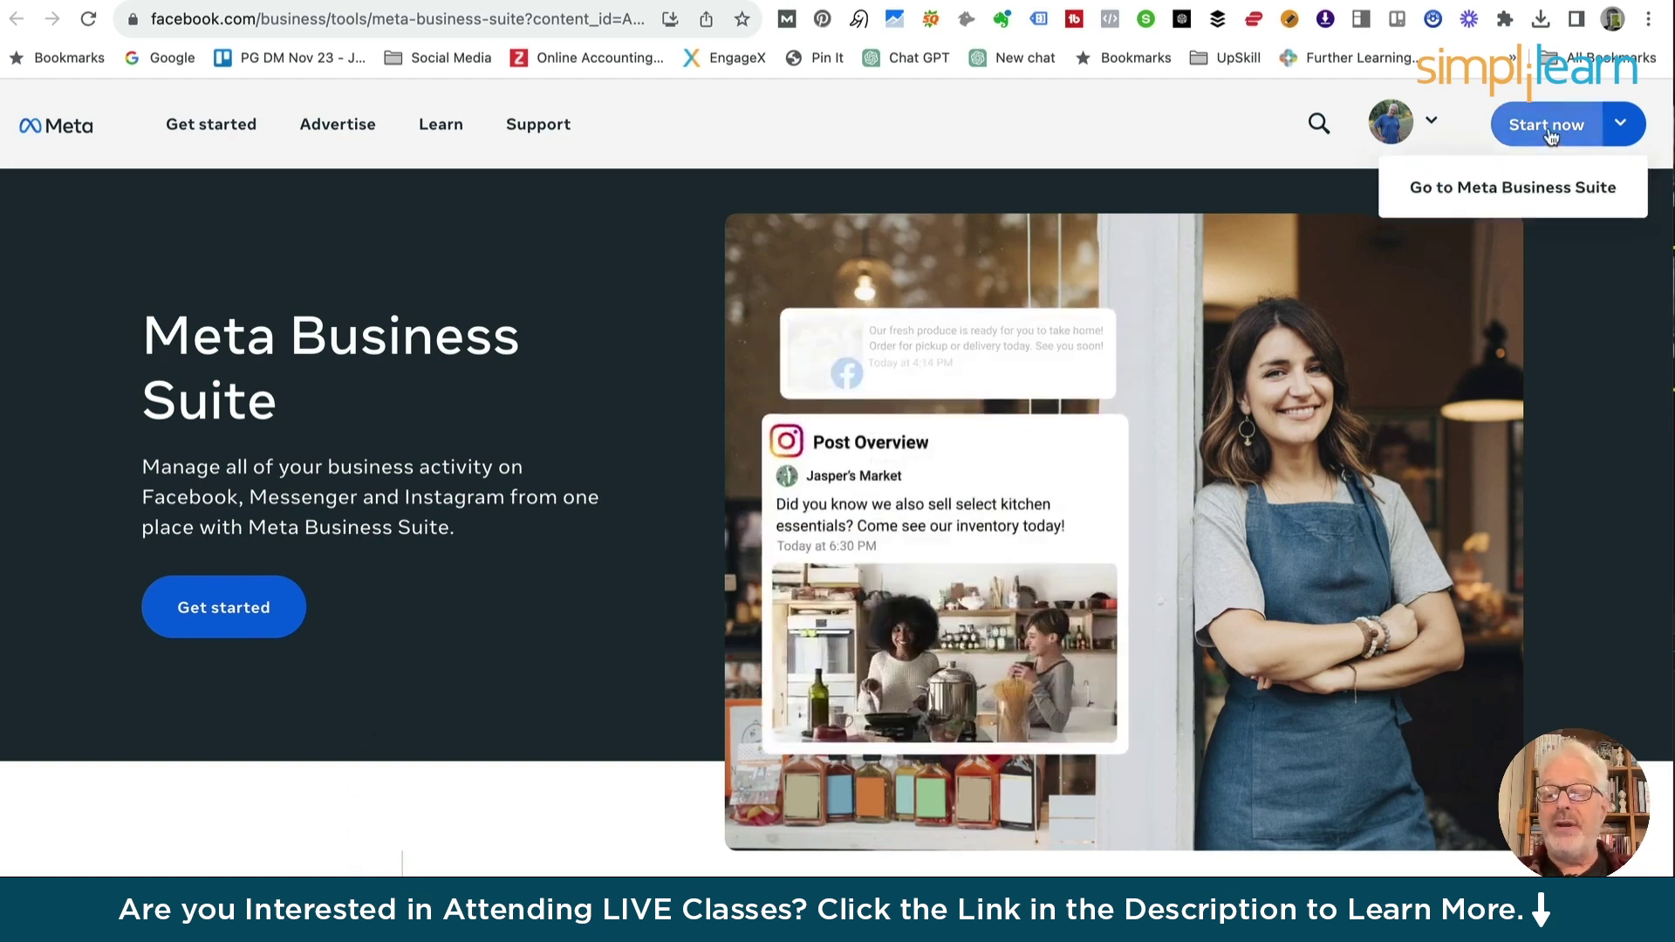
click(1549, 127)
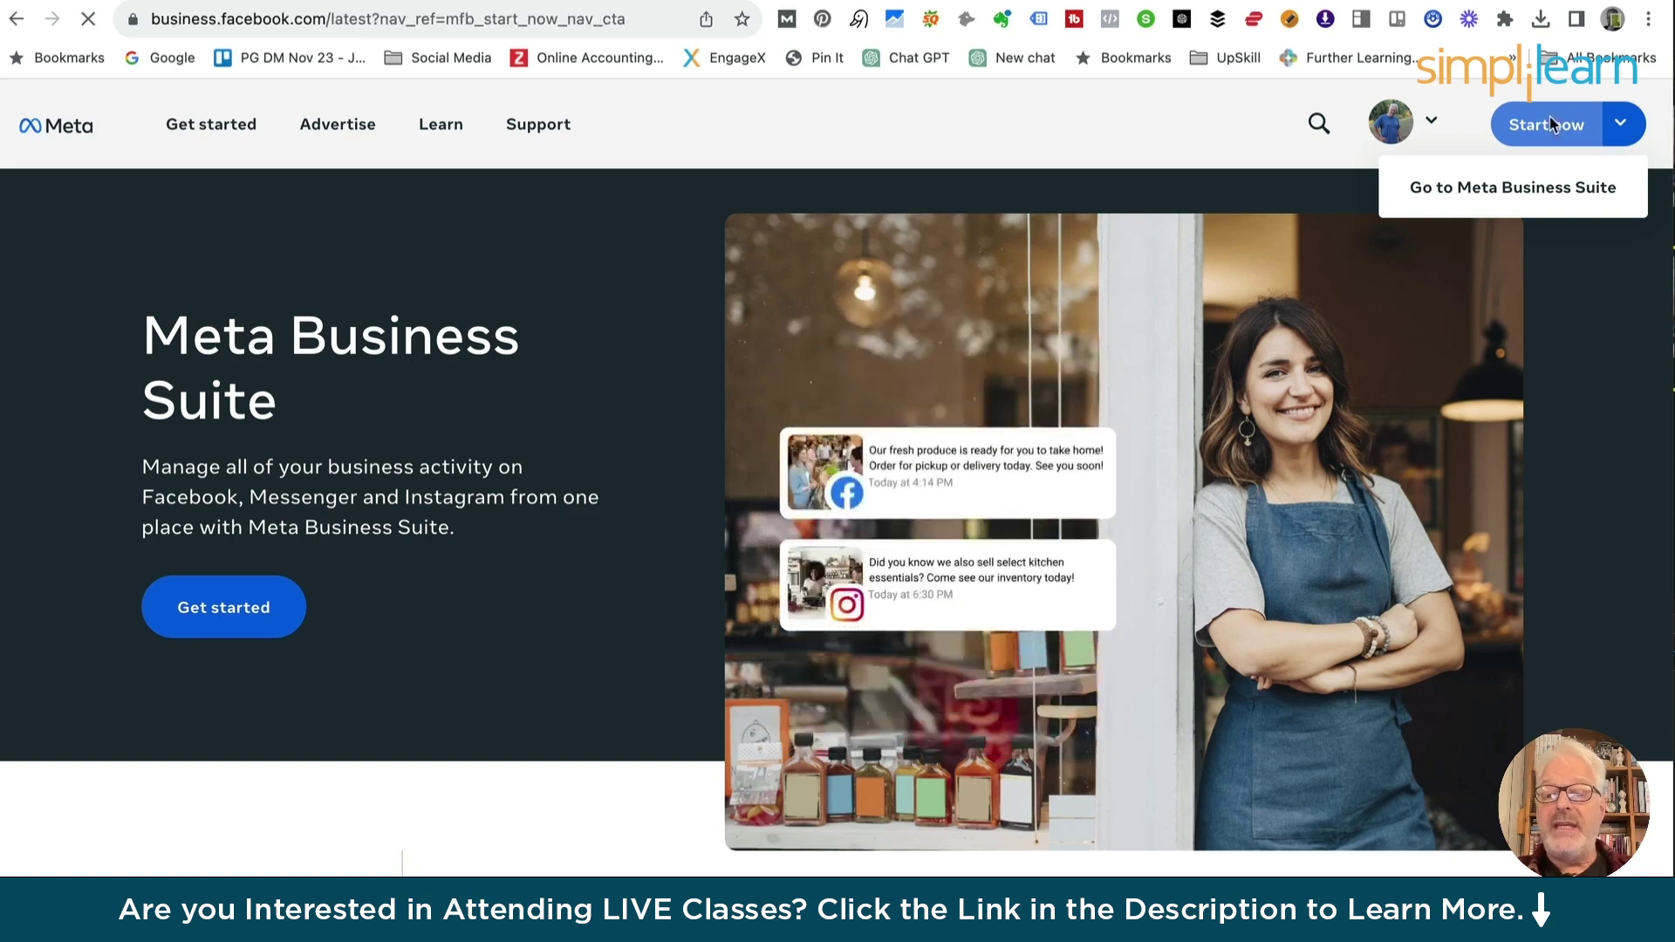
scroll(876, 501, up, 4)
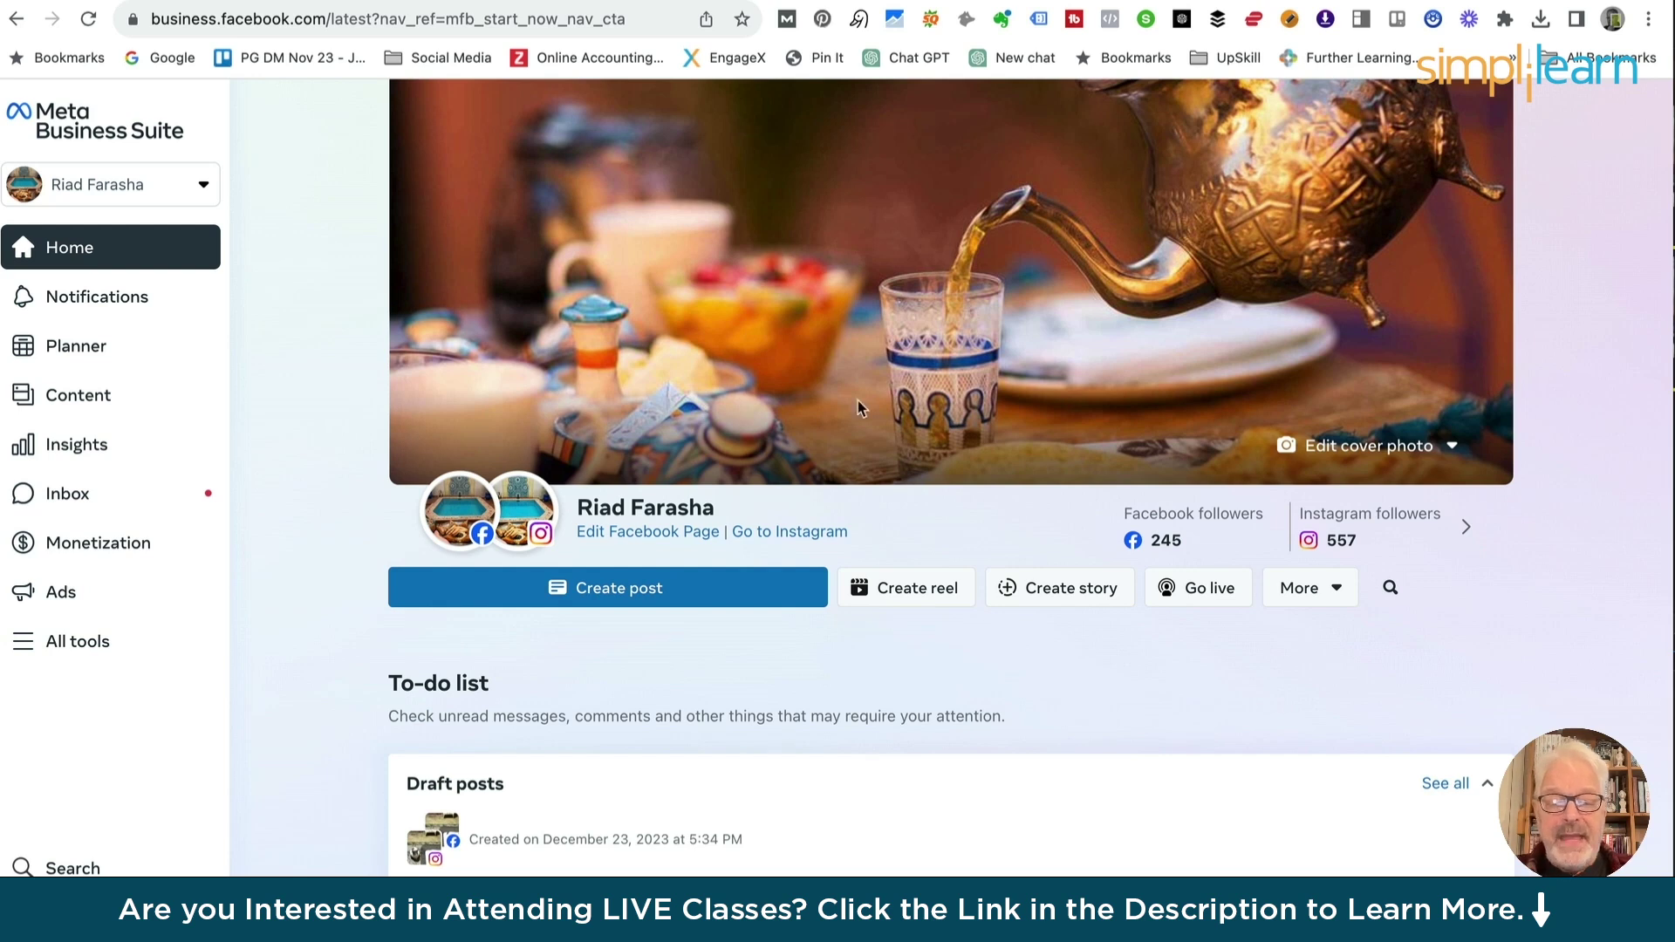
scroll(663, 494, down, 5)
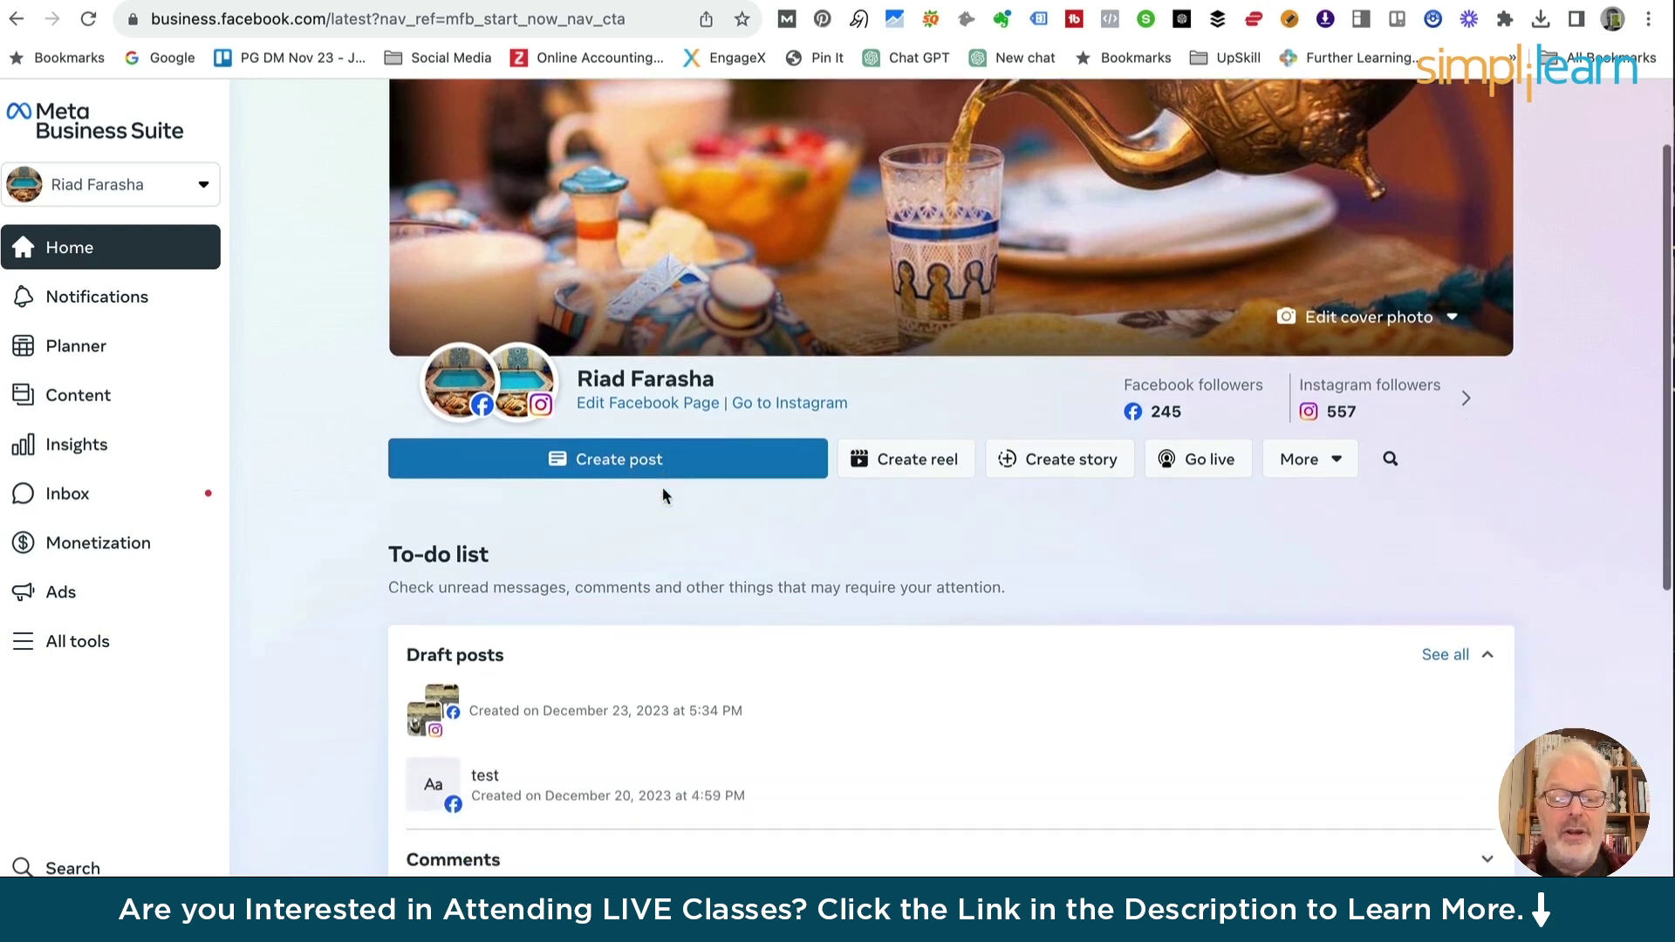
scroll(664, 496, down, 5)
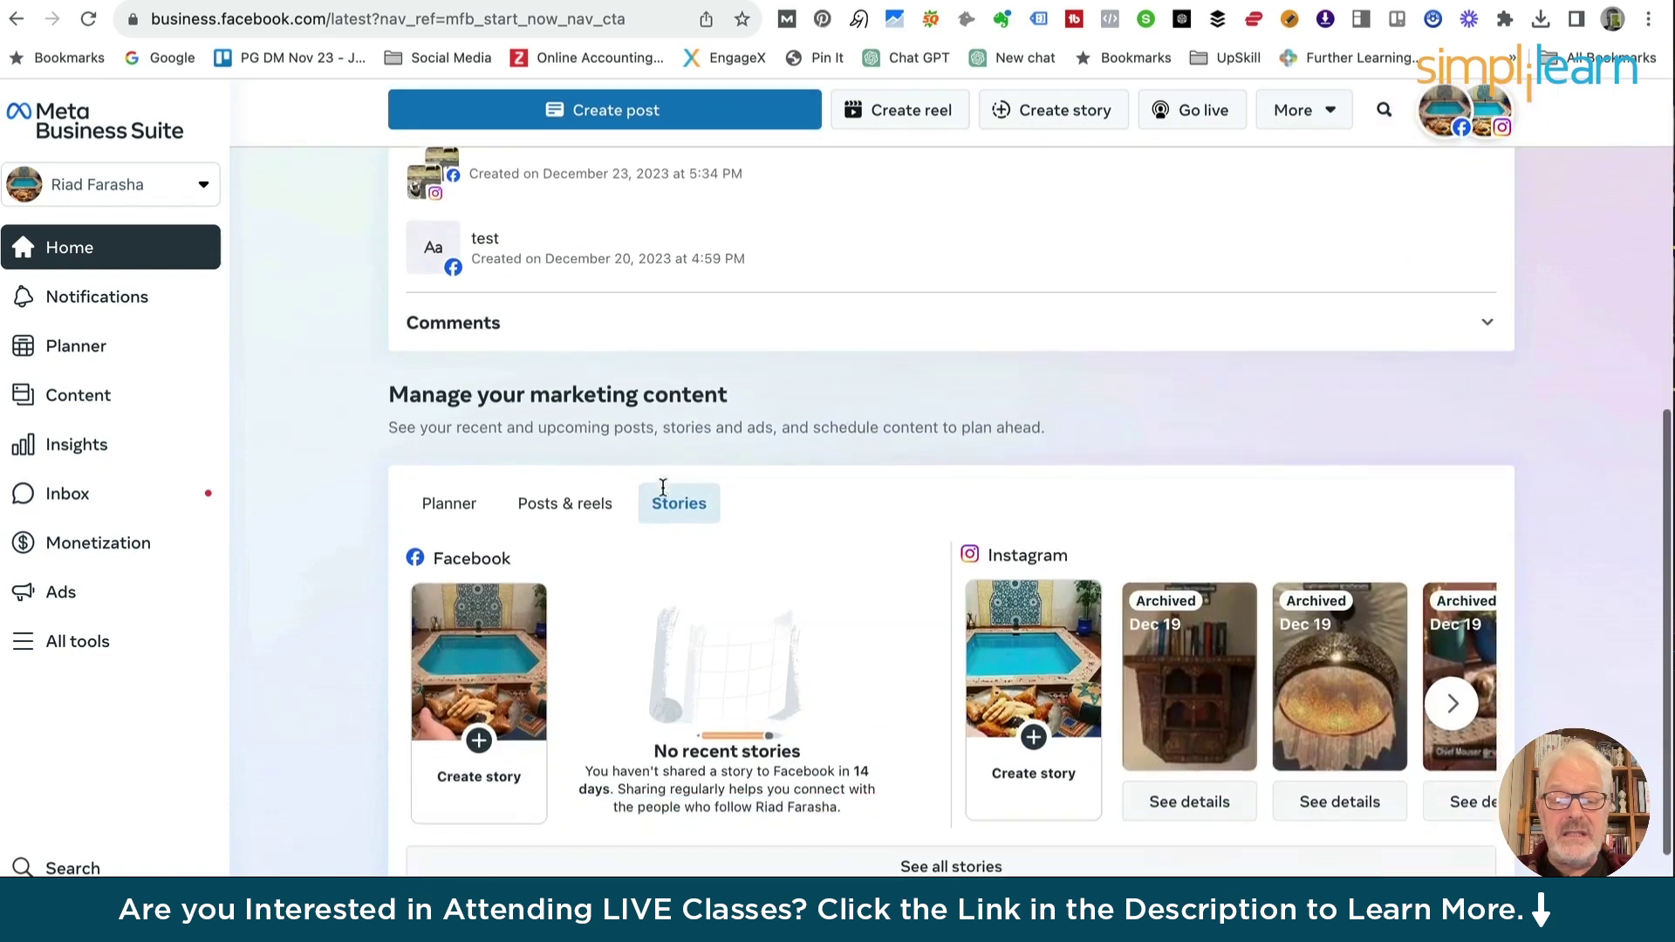
scroll(765, 524, down, 8)
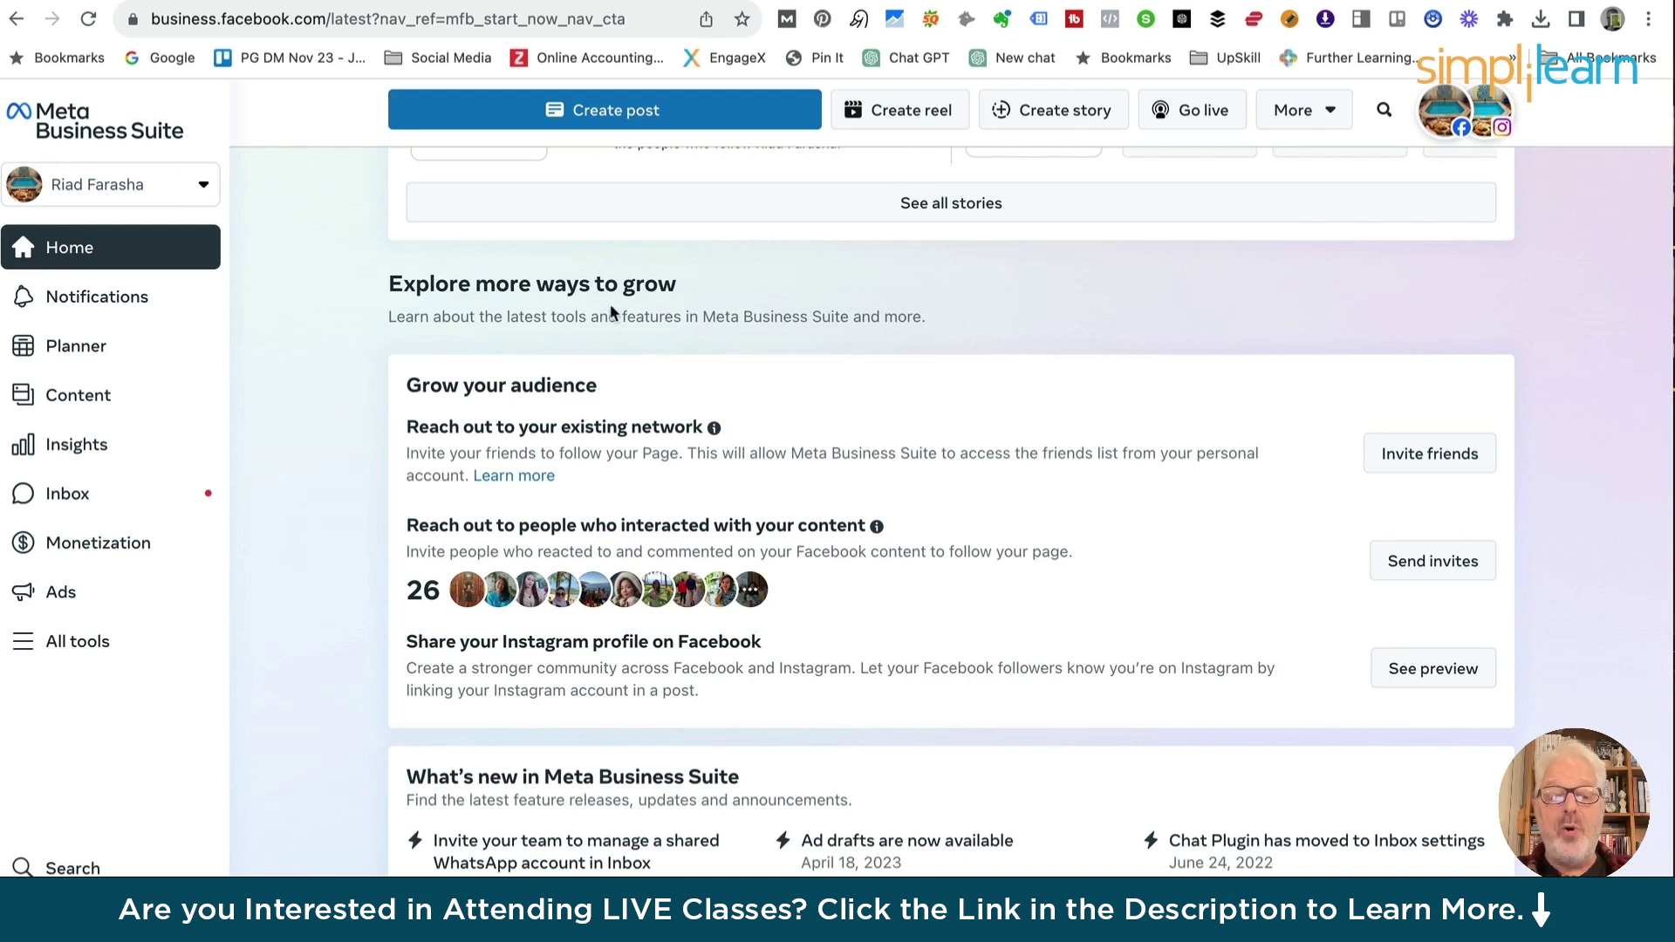
scroll(1081, 468, down, 2)
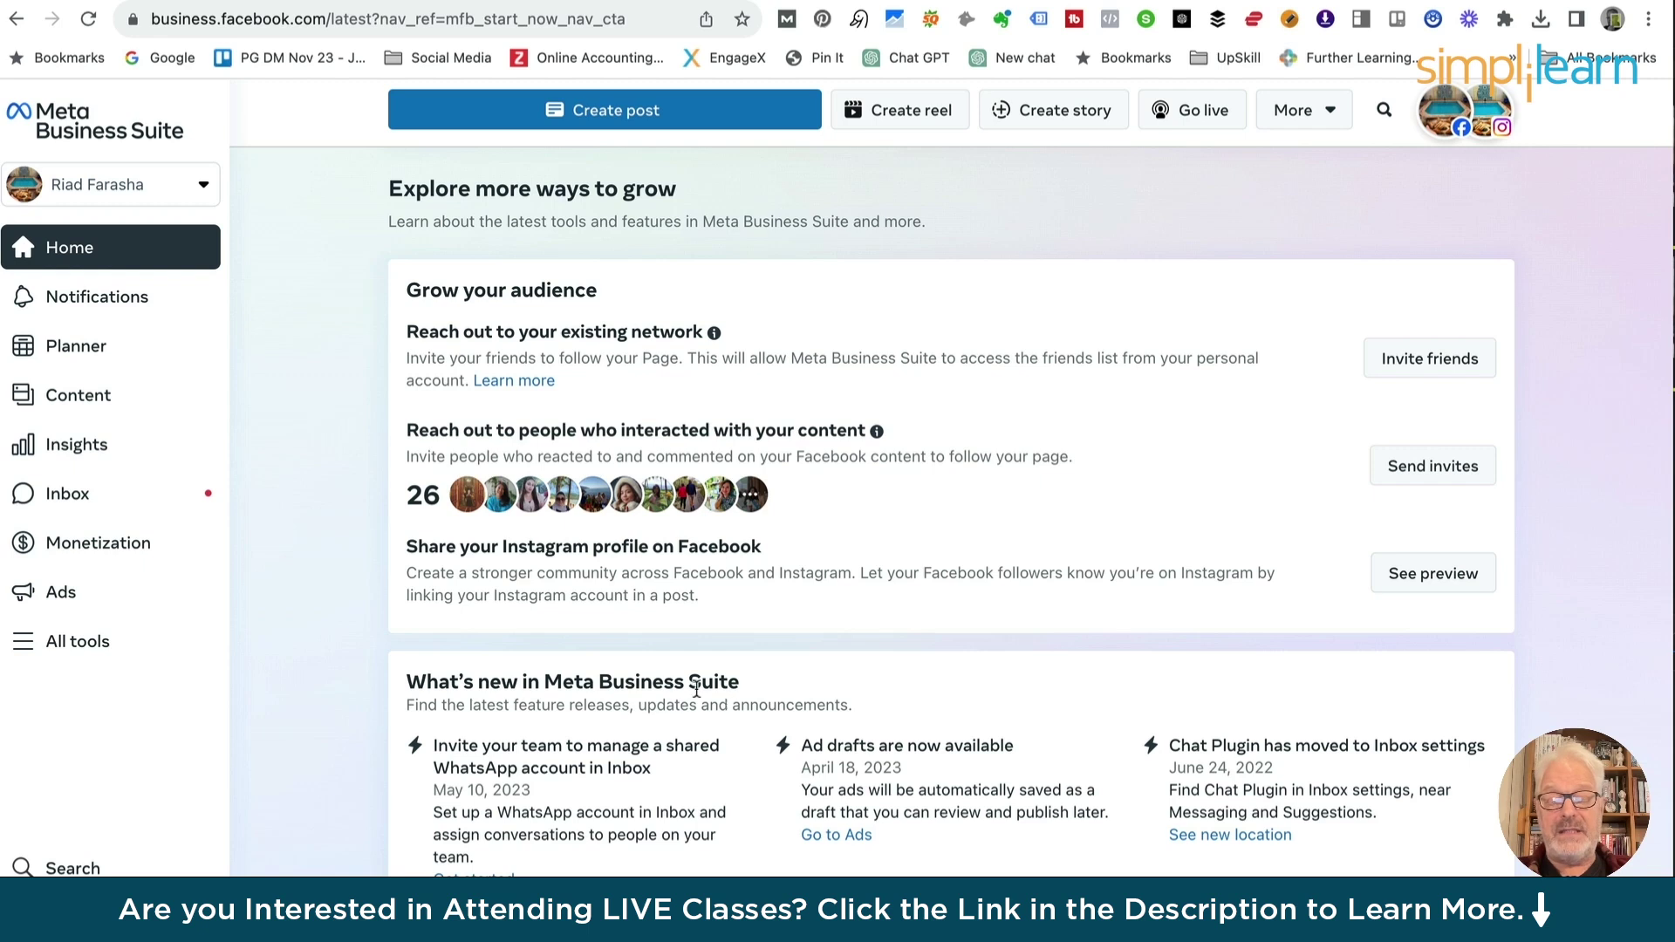
scroll(696, 689, up, 15)
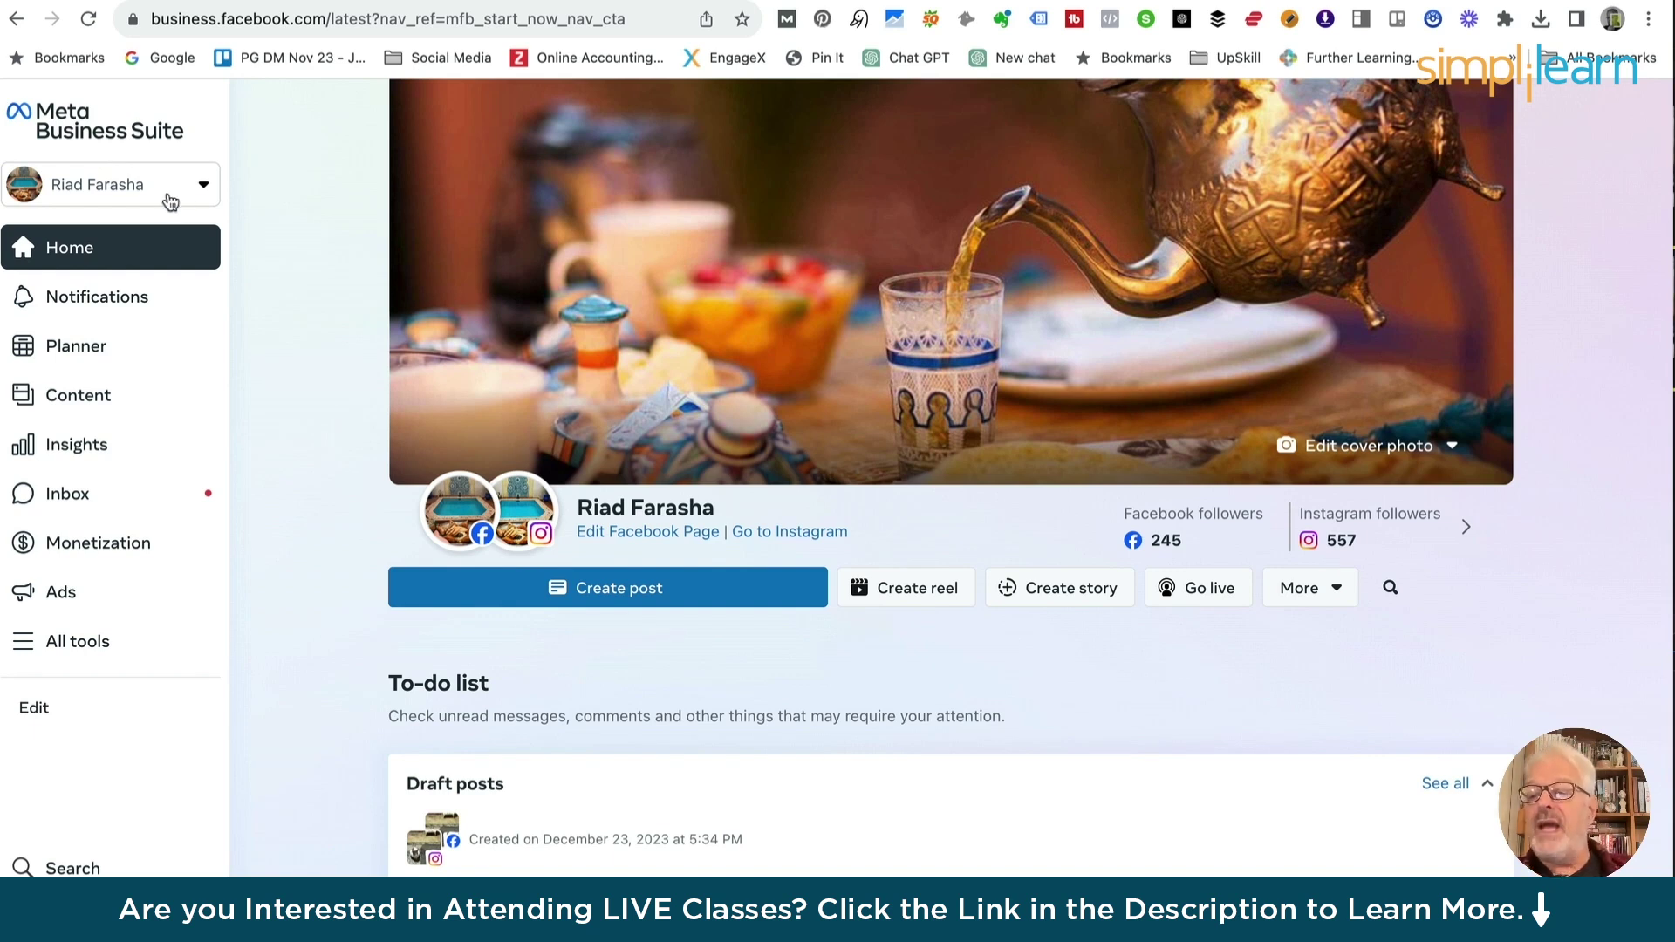
From the business account selector, choose Create a Business Account to open the empty form
click(118, 194)
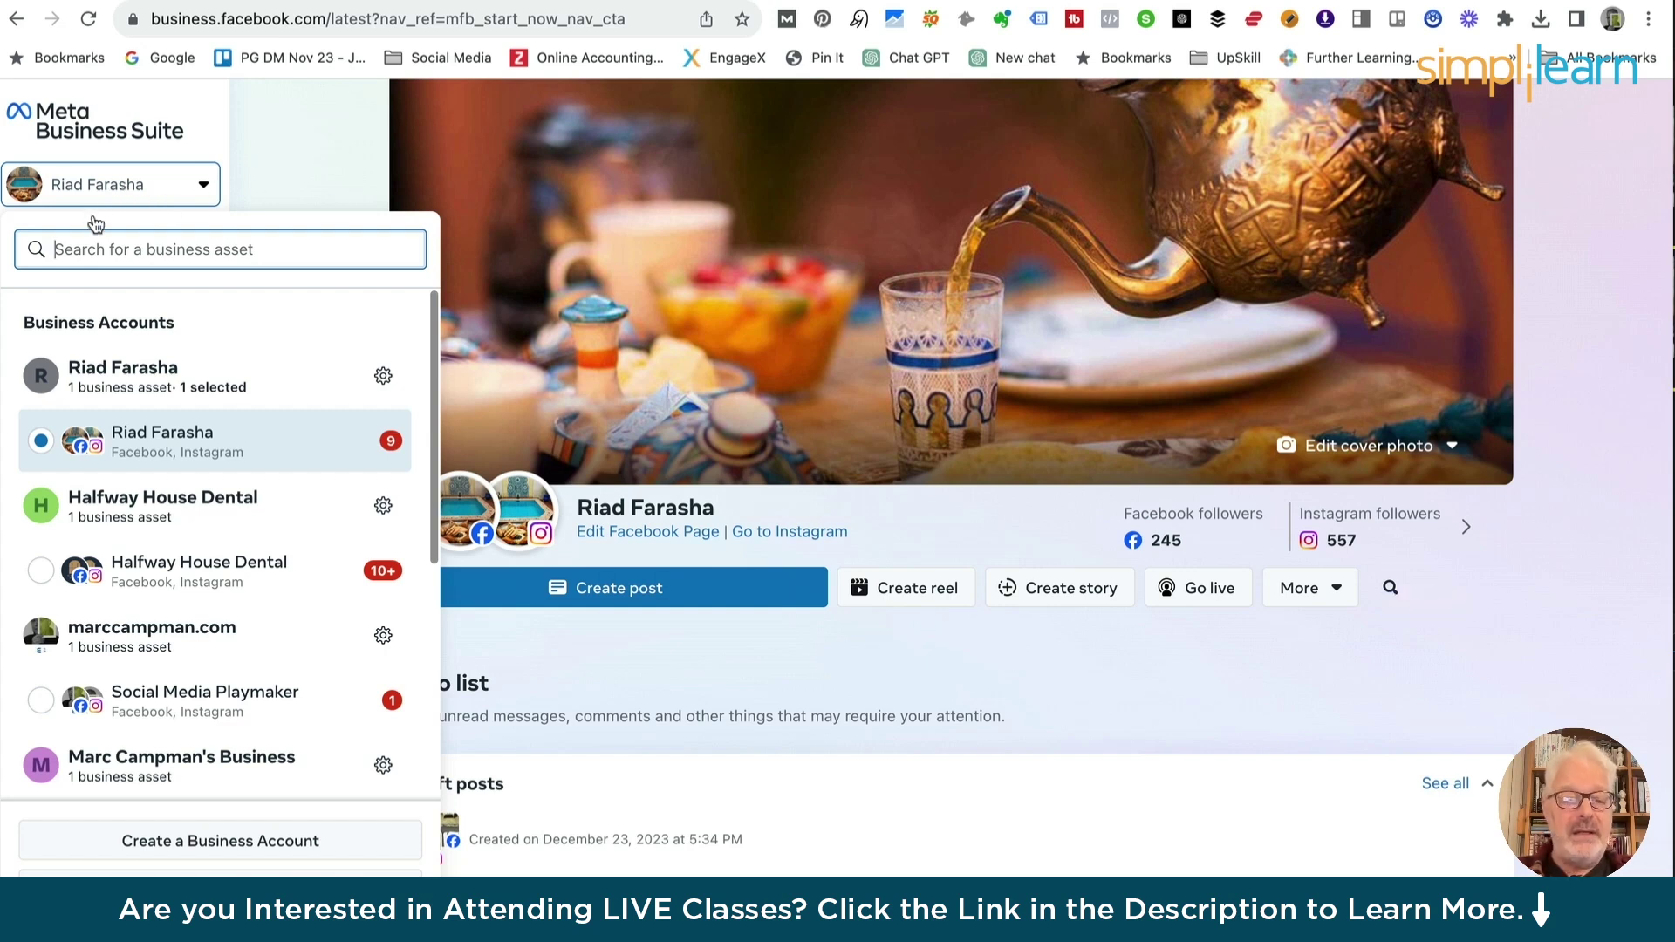
click(223, 851)
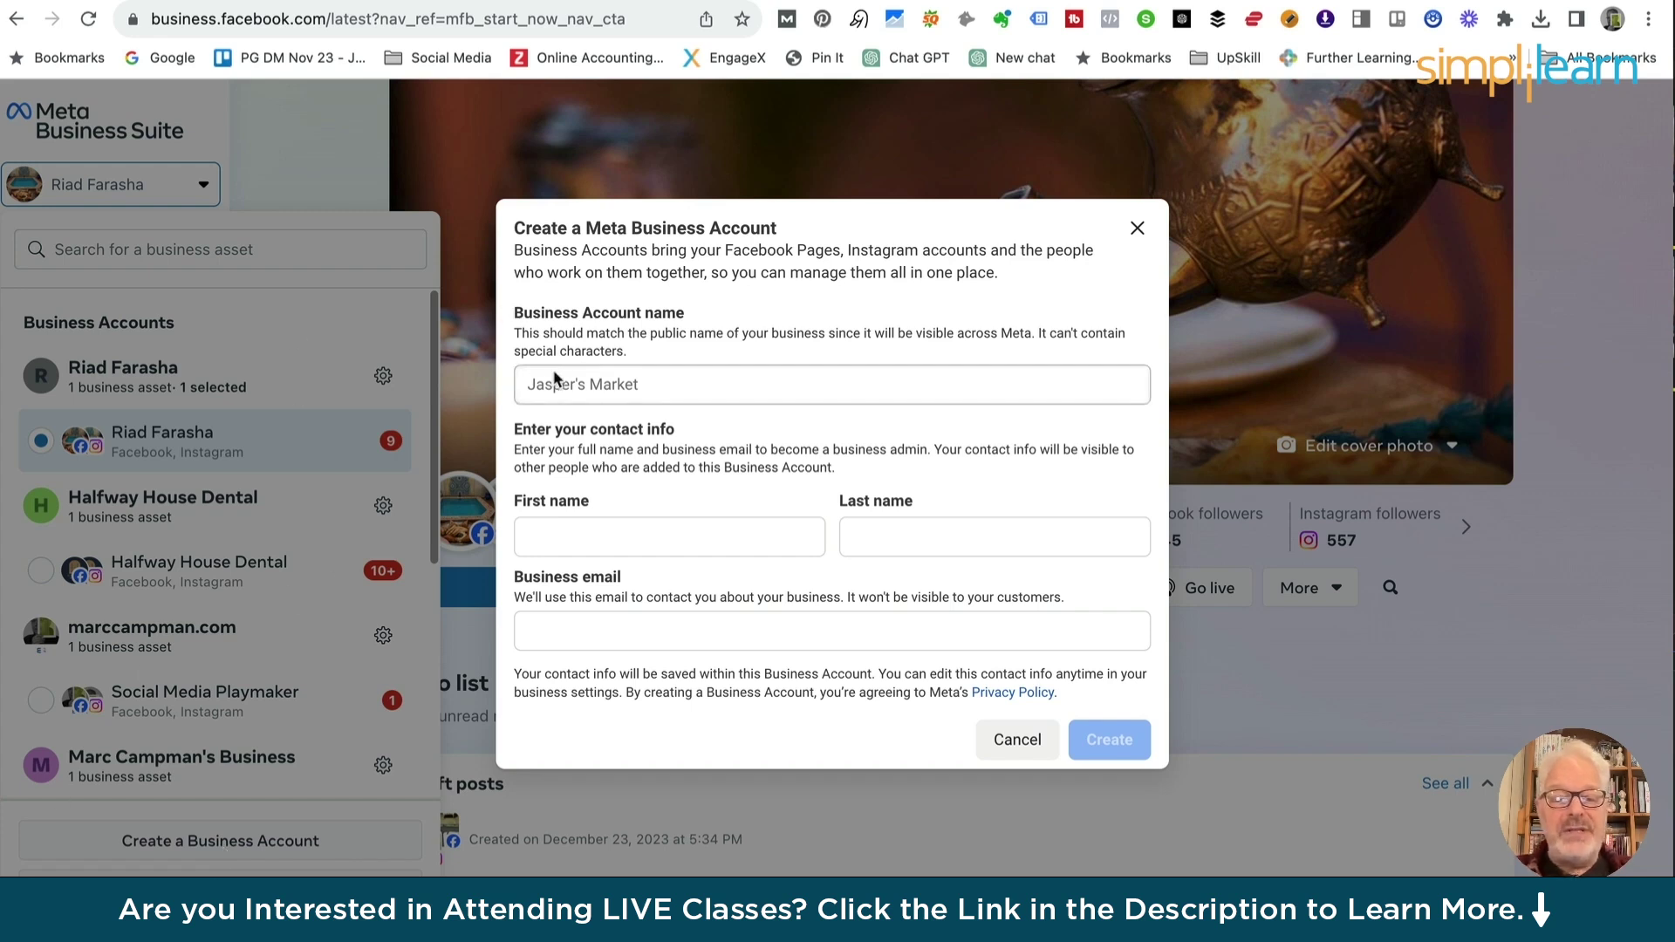
Enter the business account name and the admin's first and last name, correcting typos
click(534, 384)
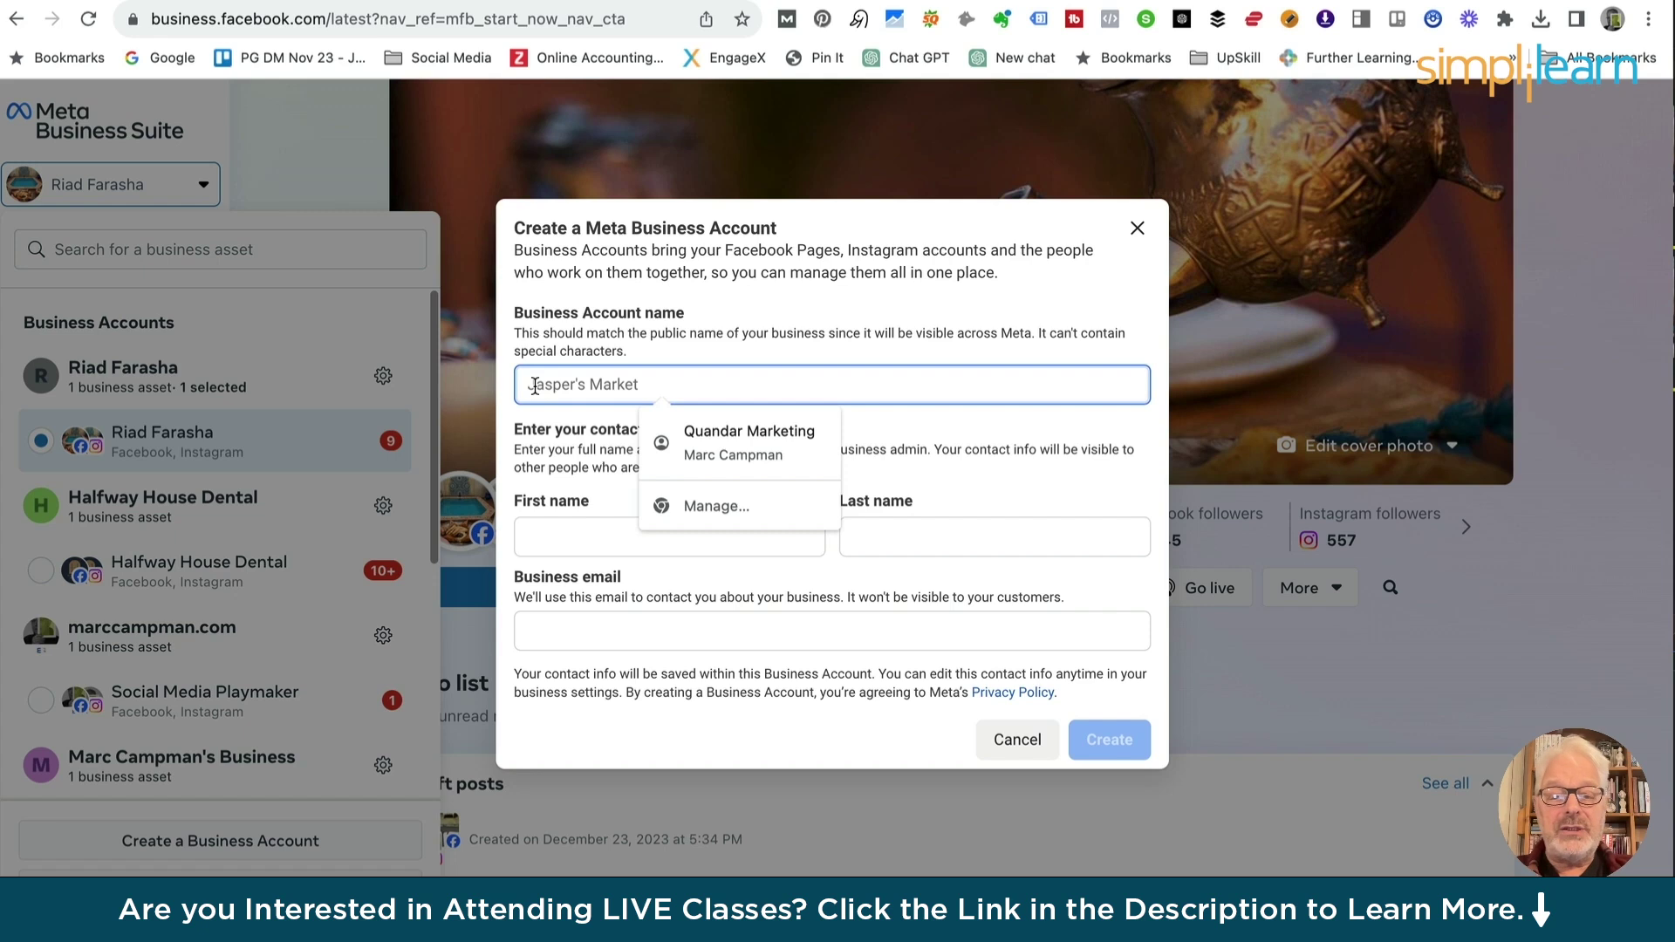
text(Marc)
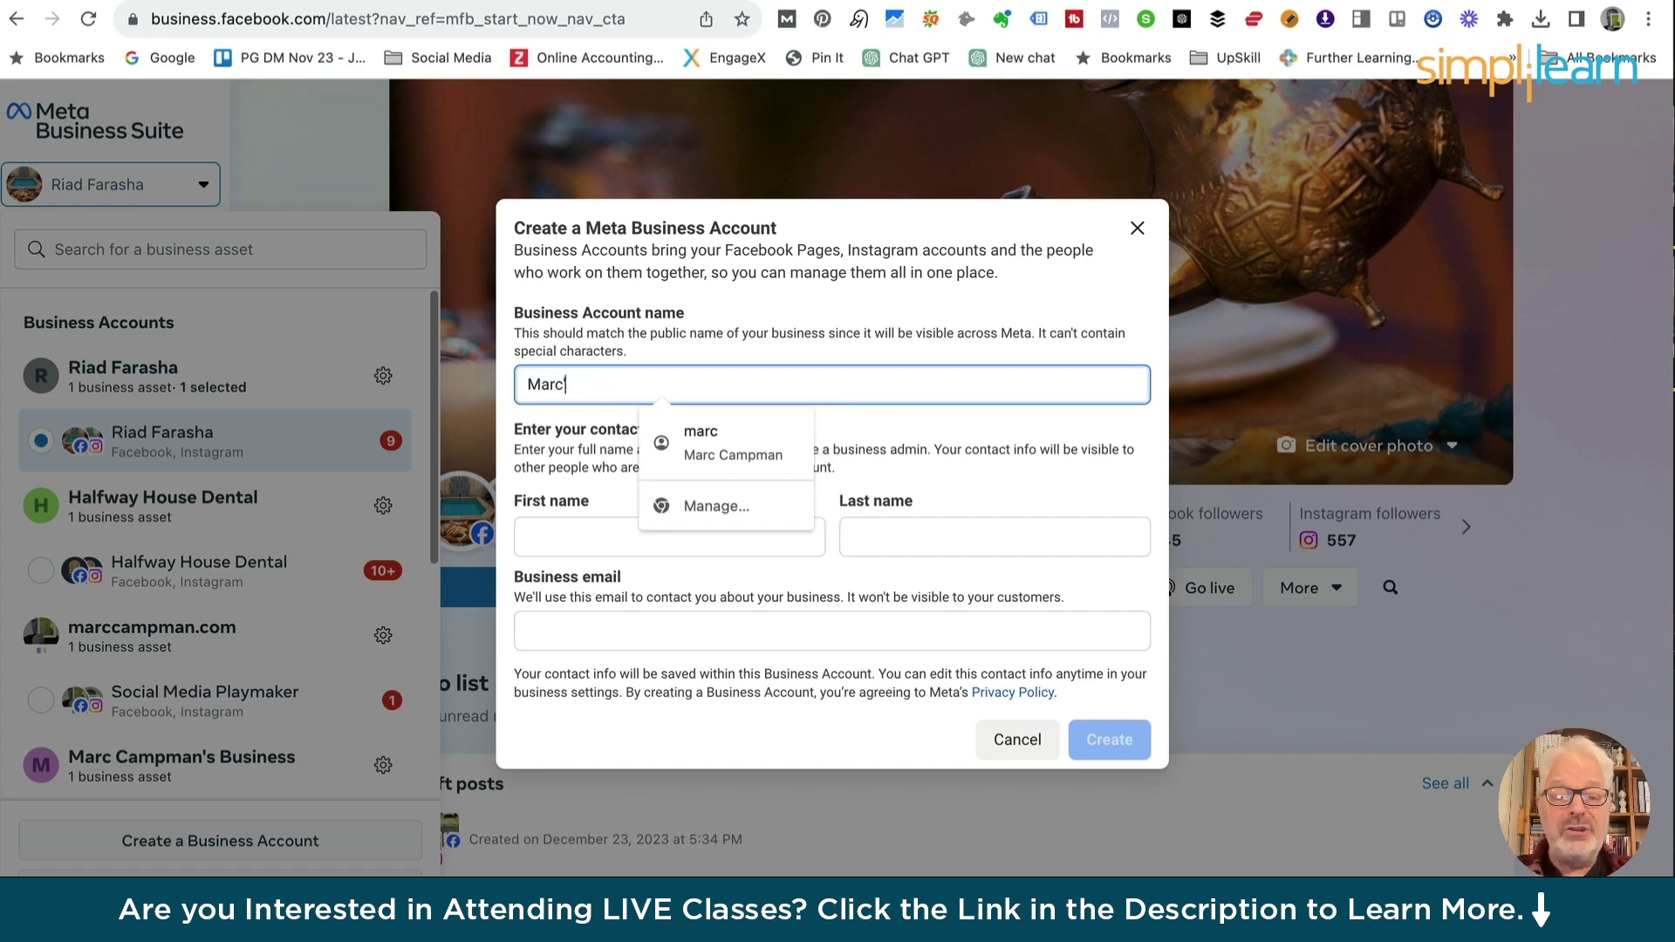
text('s Riadf)
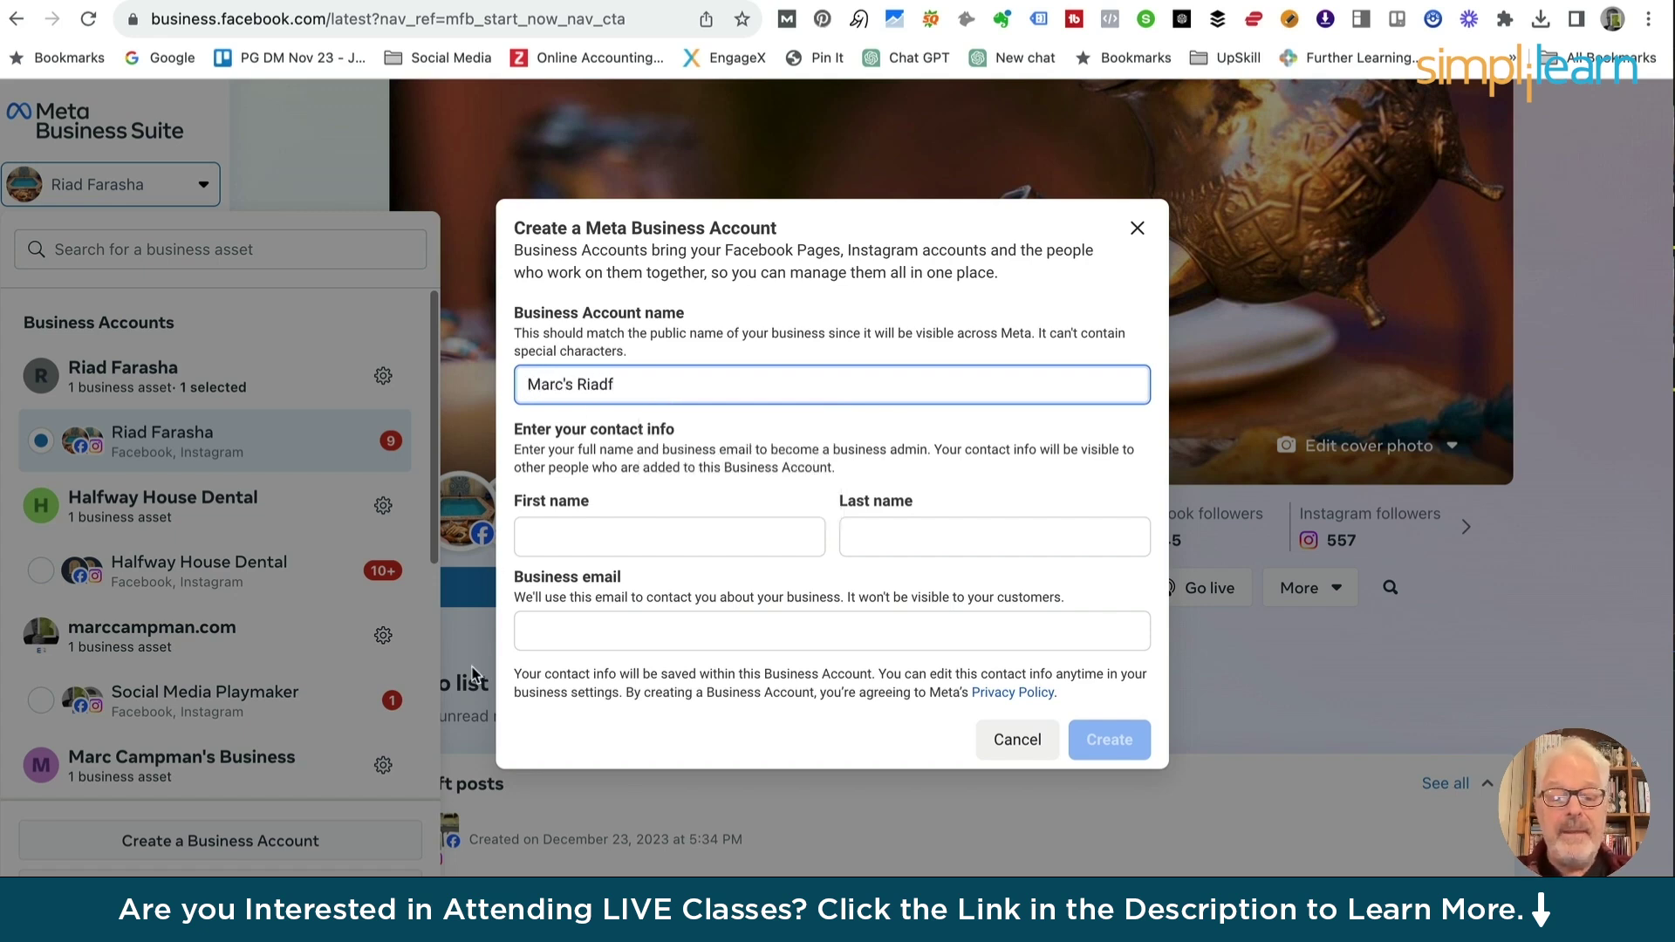
key(BackSpace)
click(567, 534)
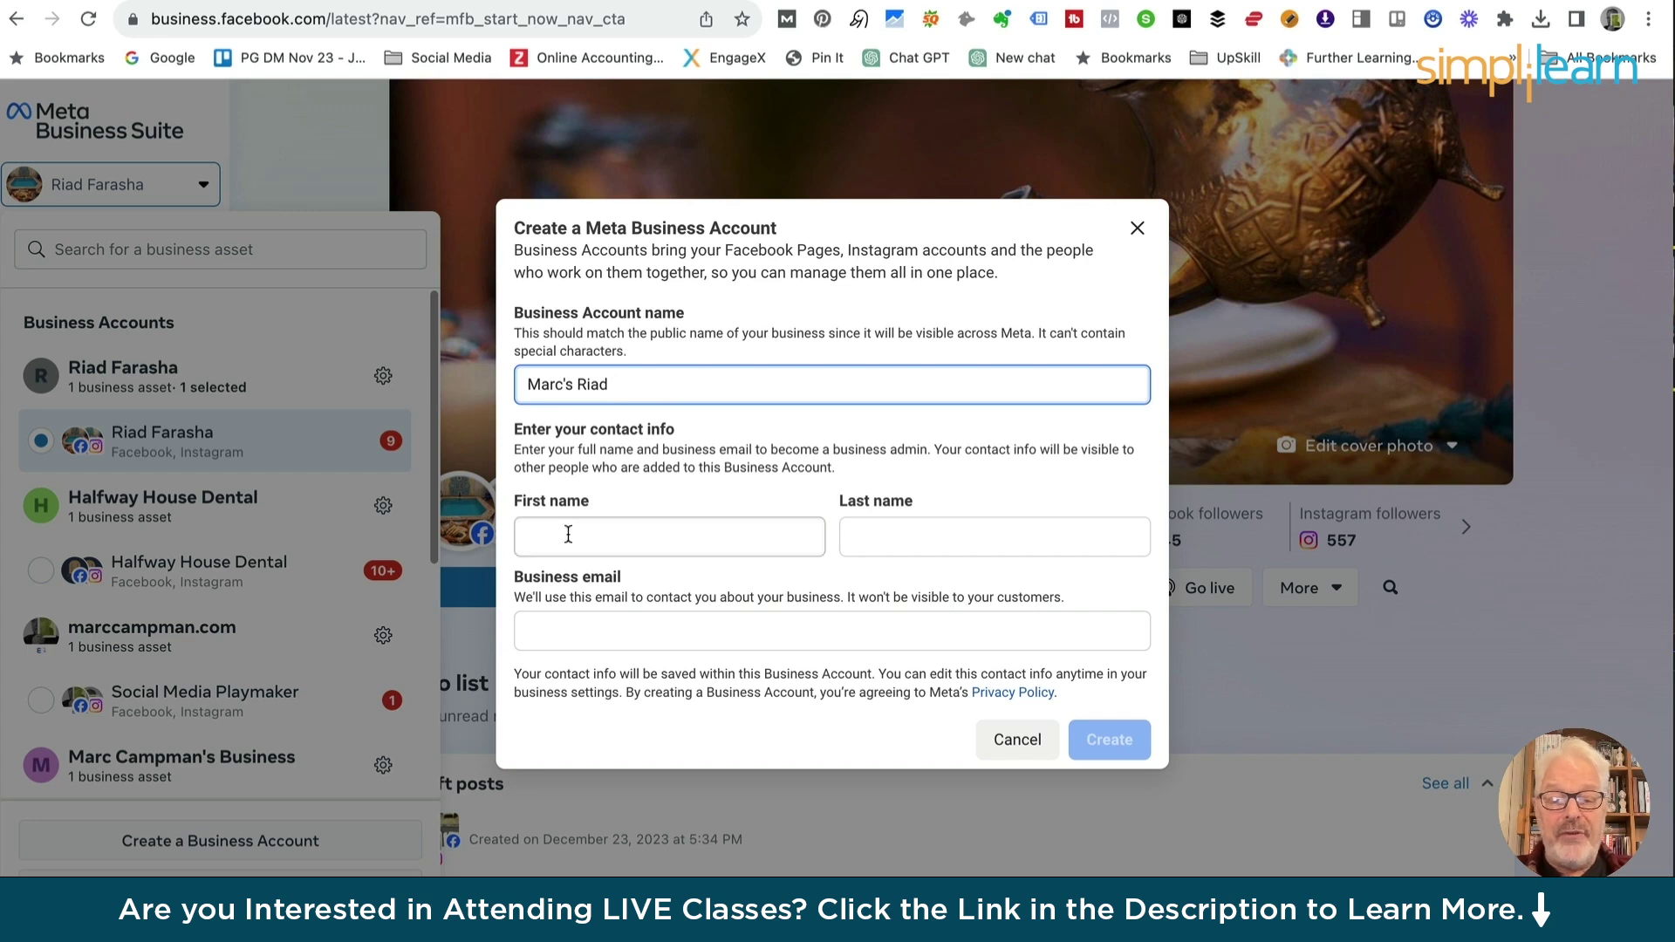
key(Tab)
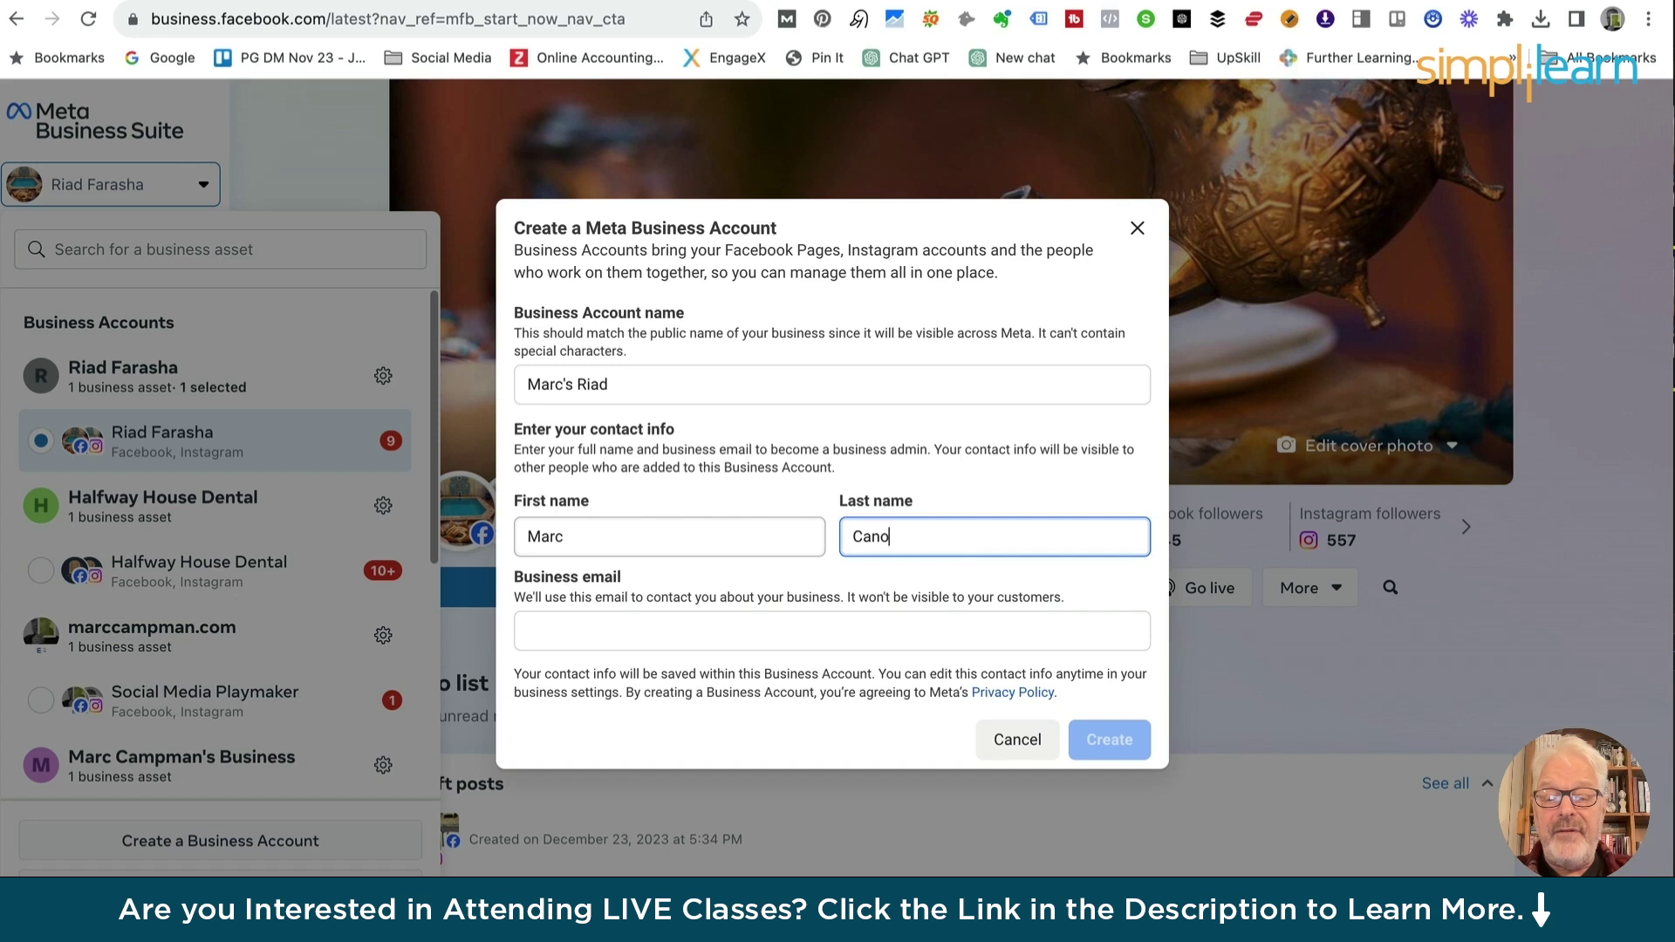
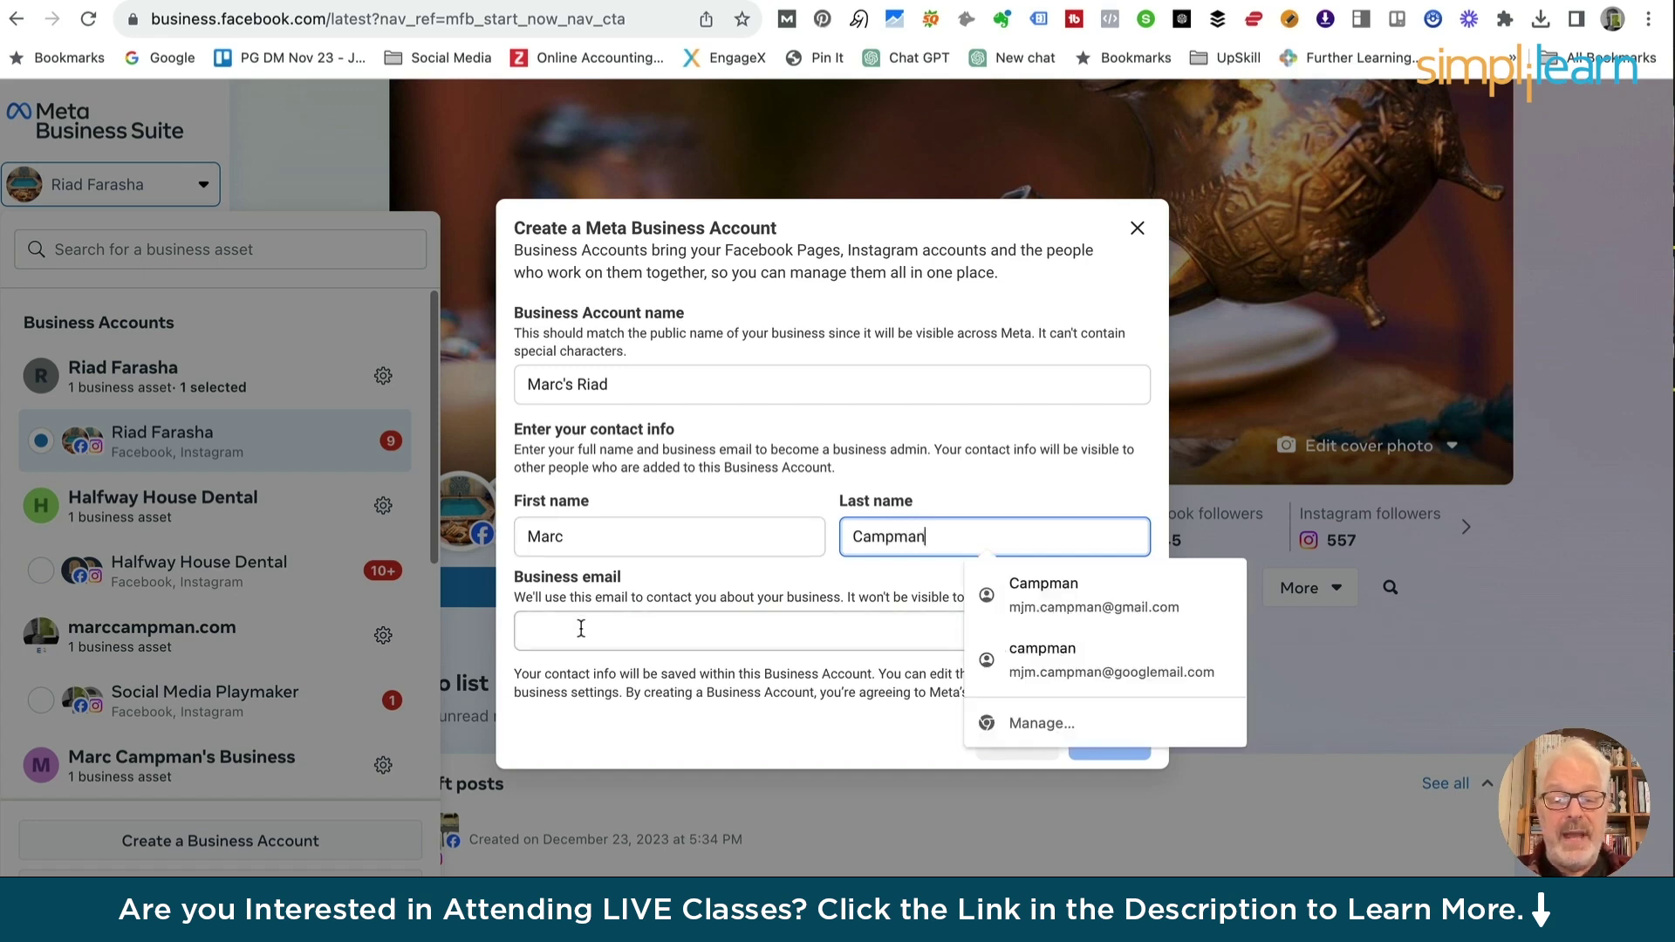
Fill the business email from saved suggestions and create the account
click(580, 628)
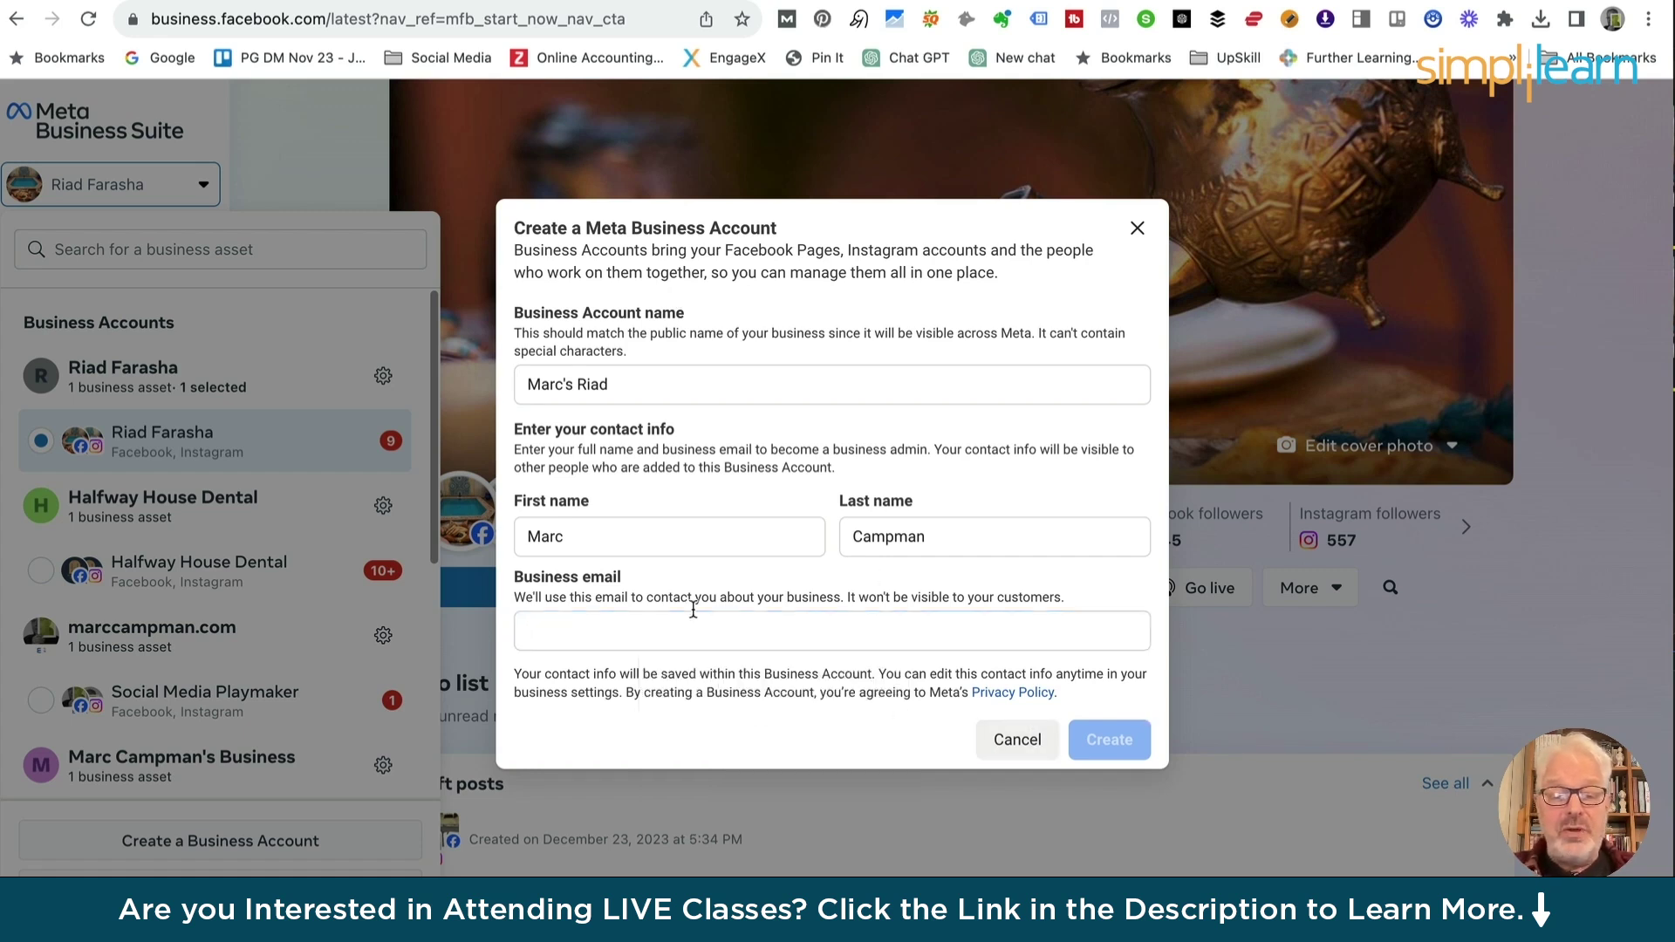
click(538, 635)
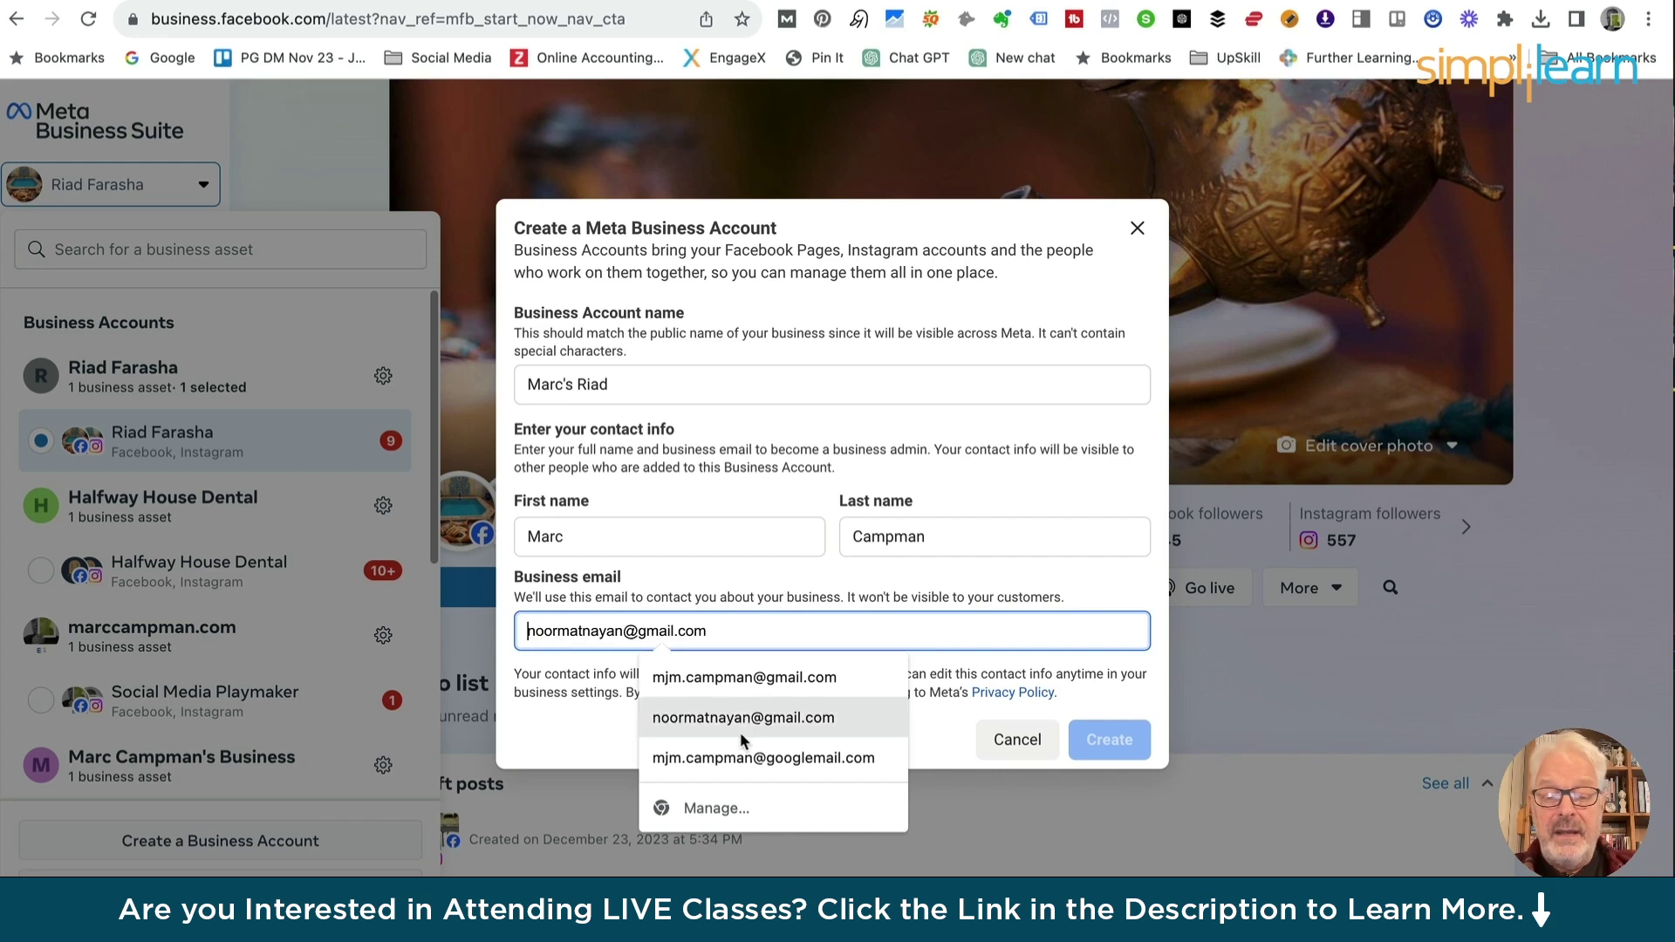
click(715, 682)
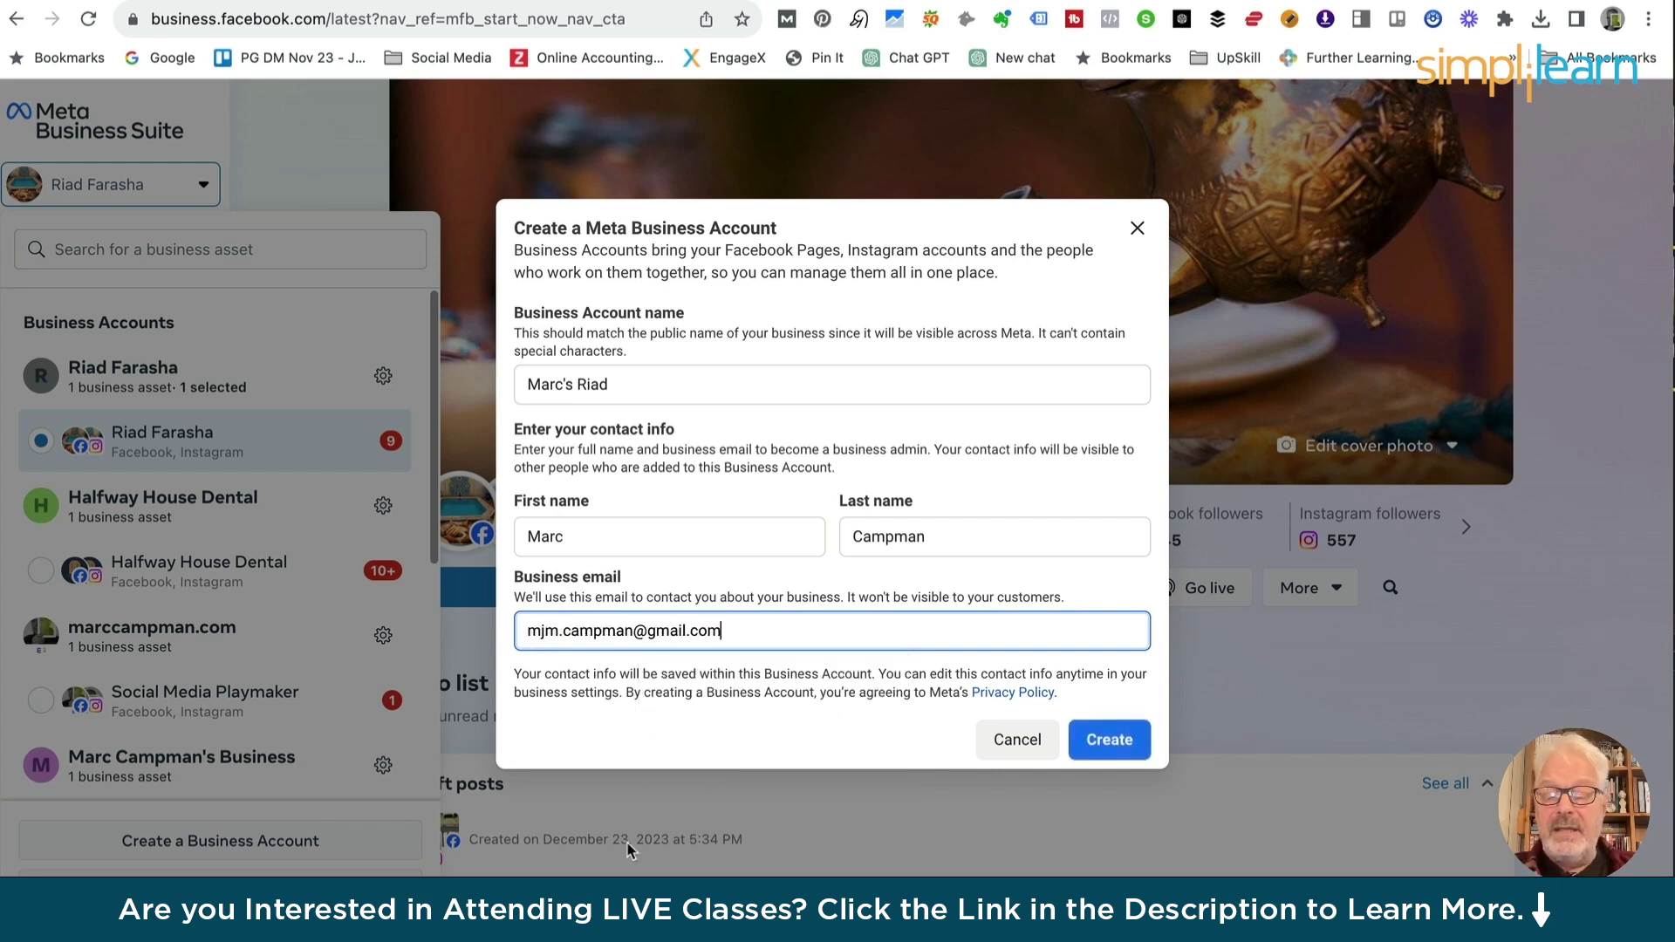
click(1108, 741)
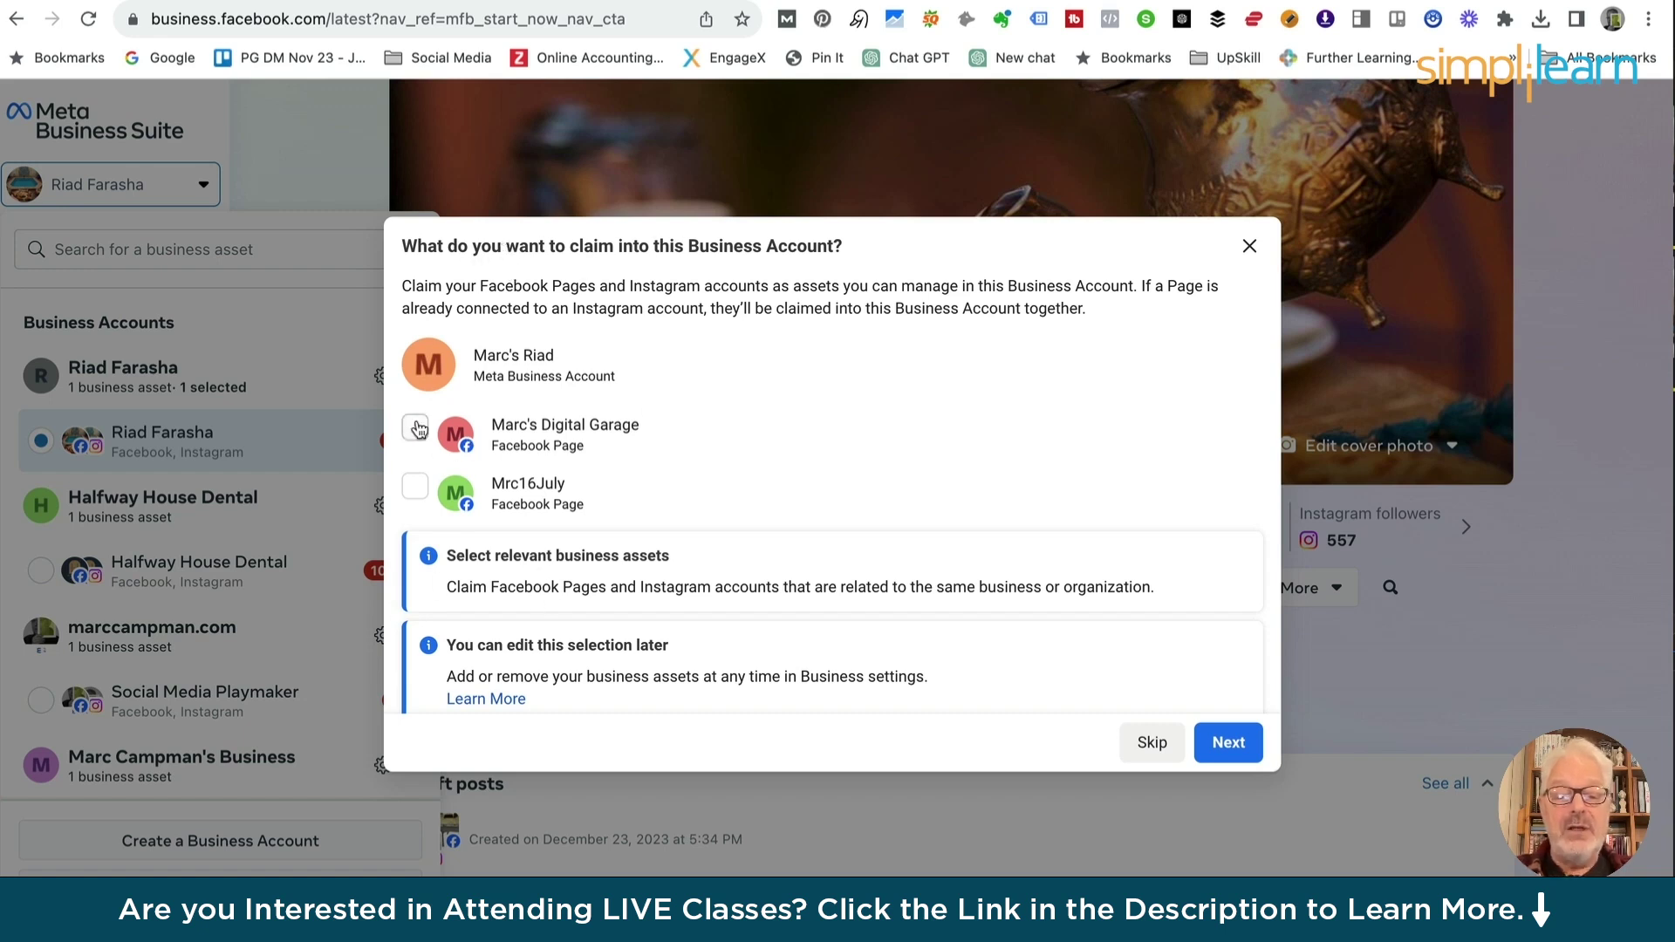
Skip claiming Facebook Pages and skip adding people, leaving Employee as the access level
click(415, 431)
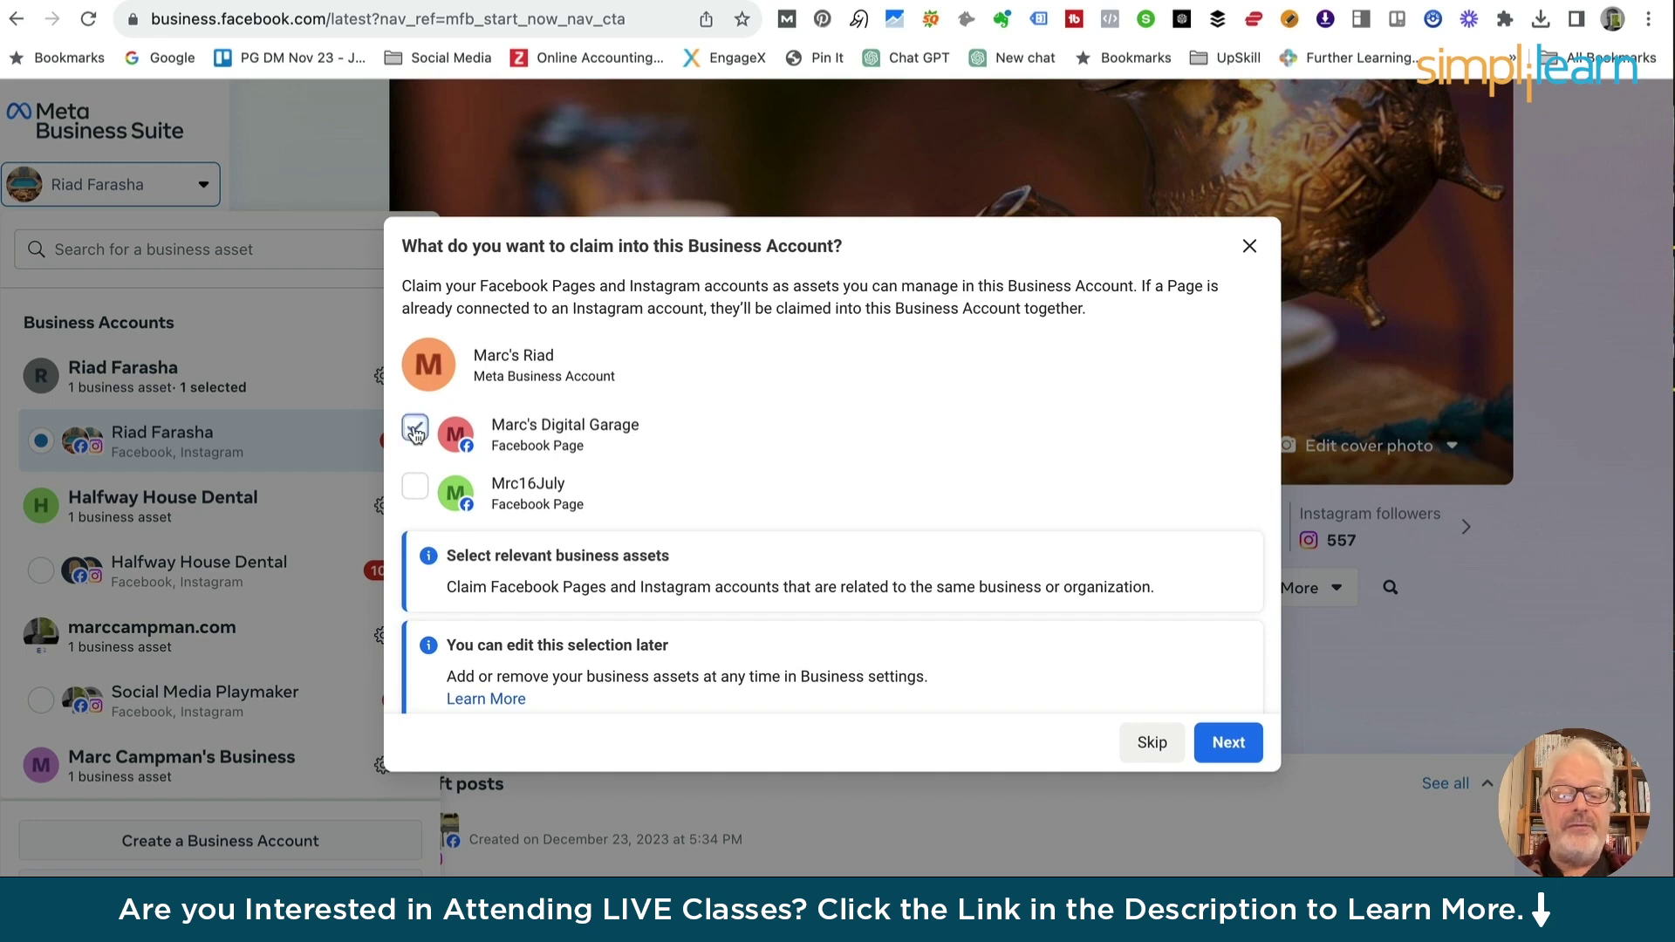
click(1151, 742)
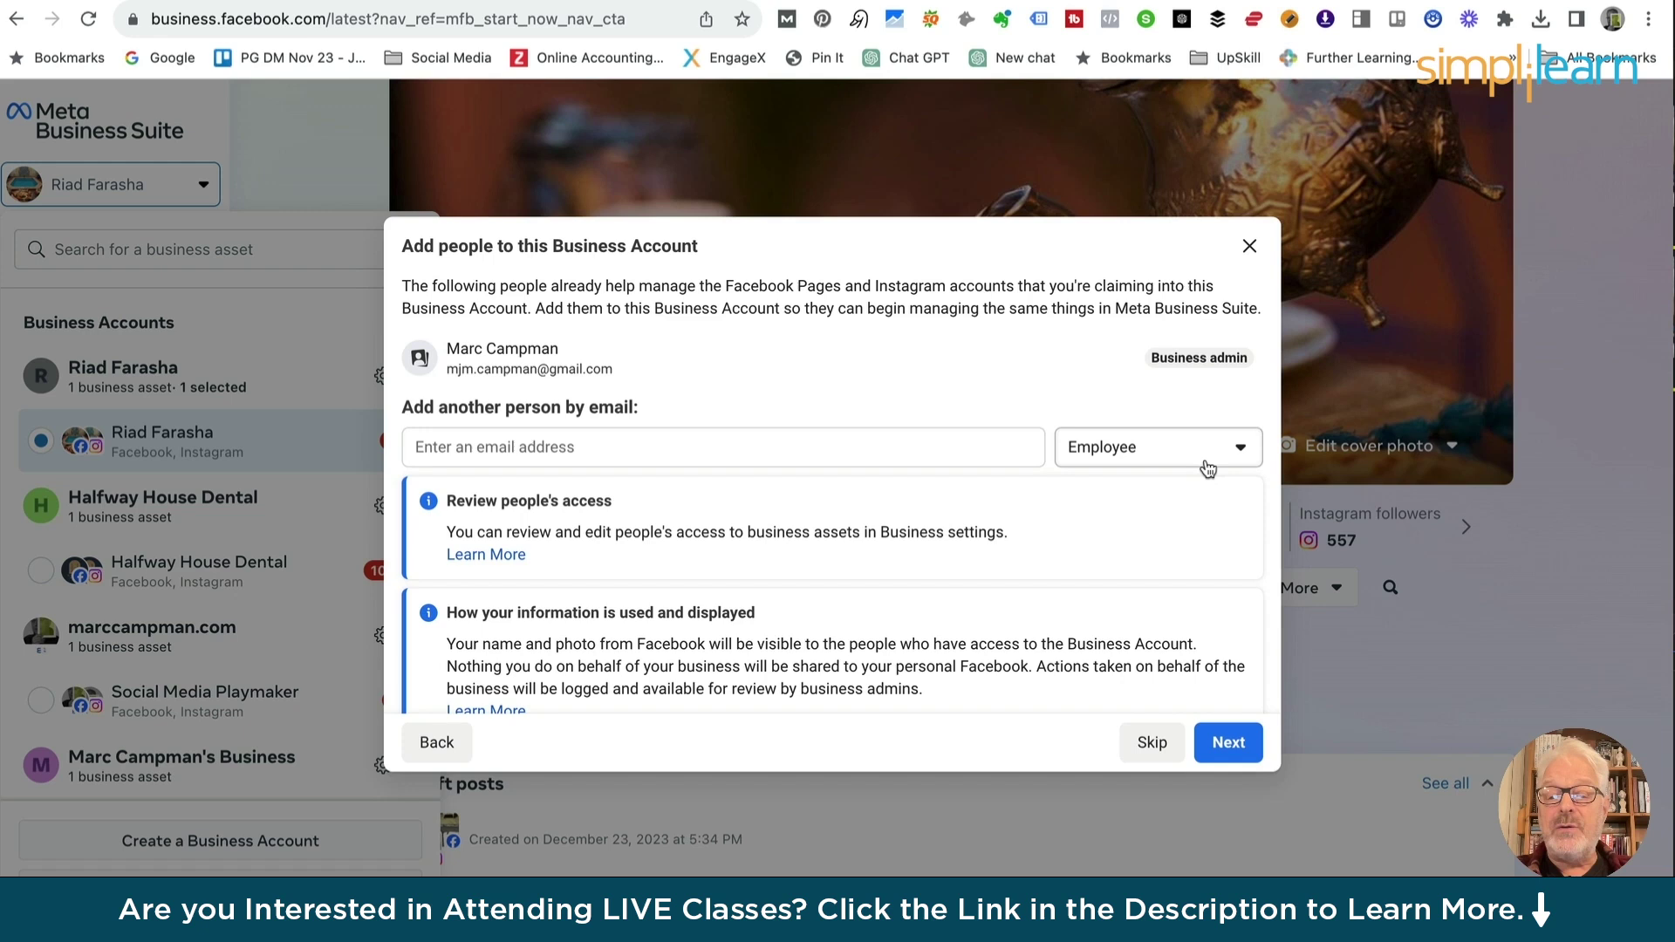
click(1241, 451)
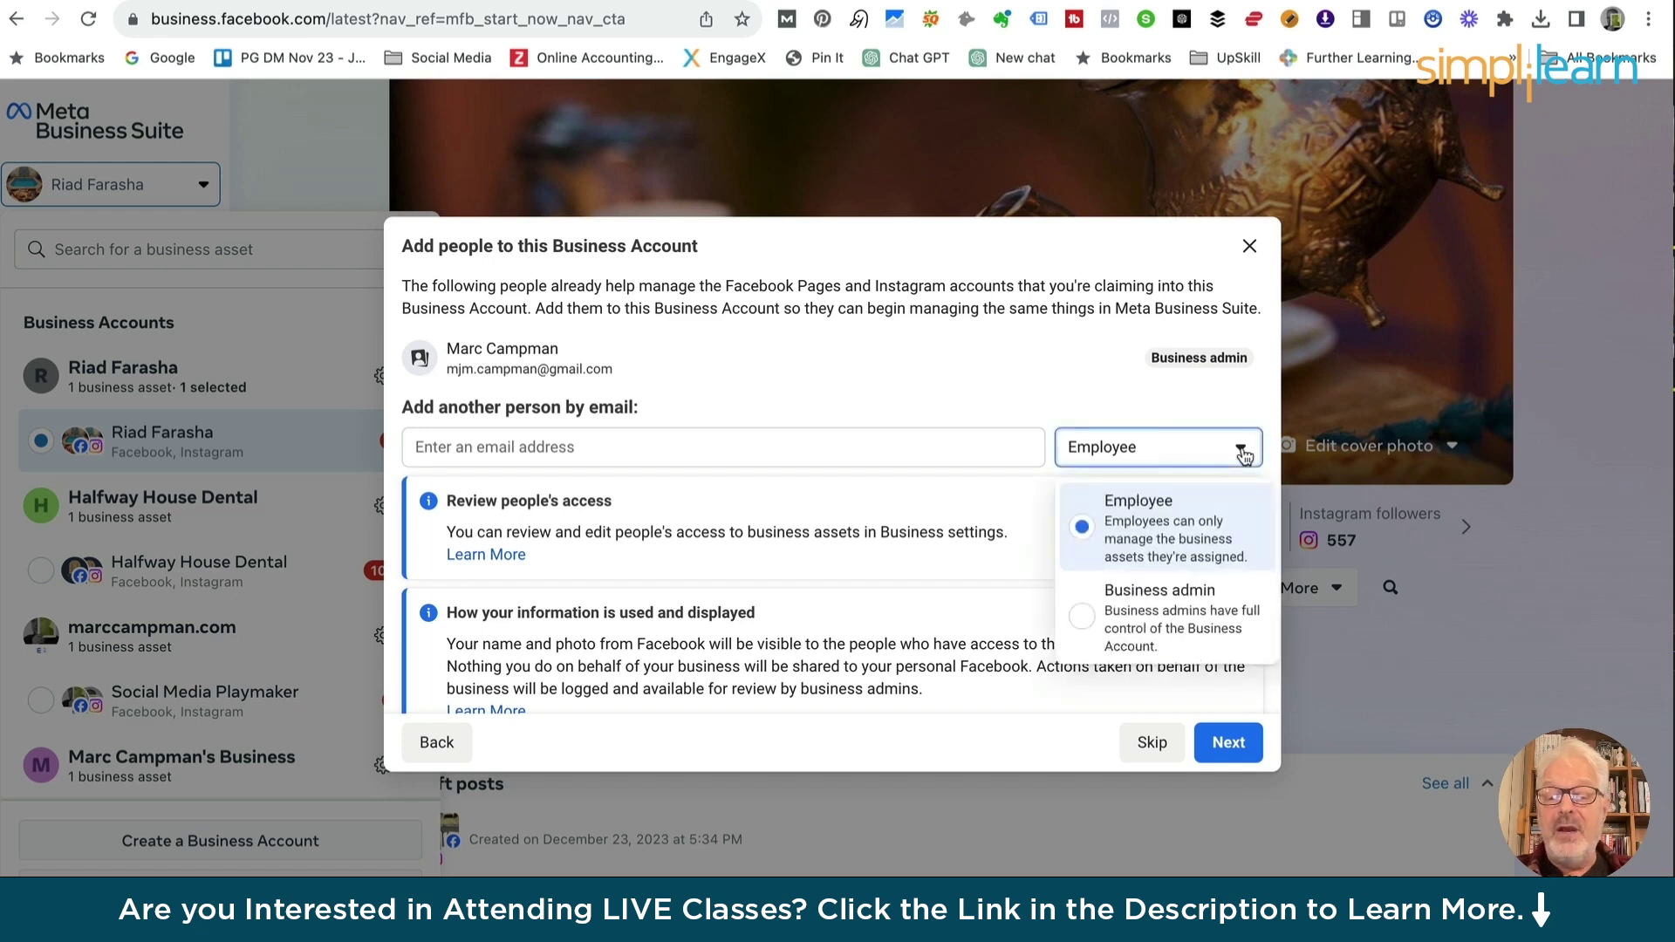
click(1243, 455)
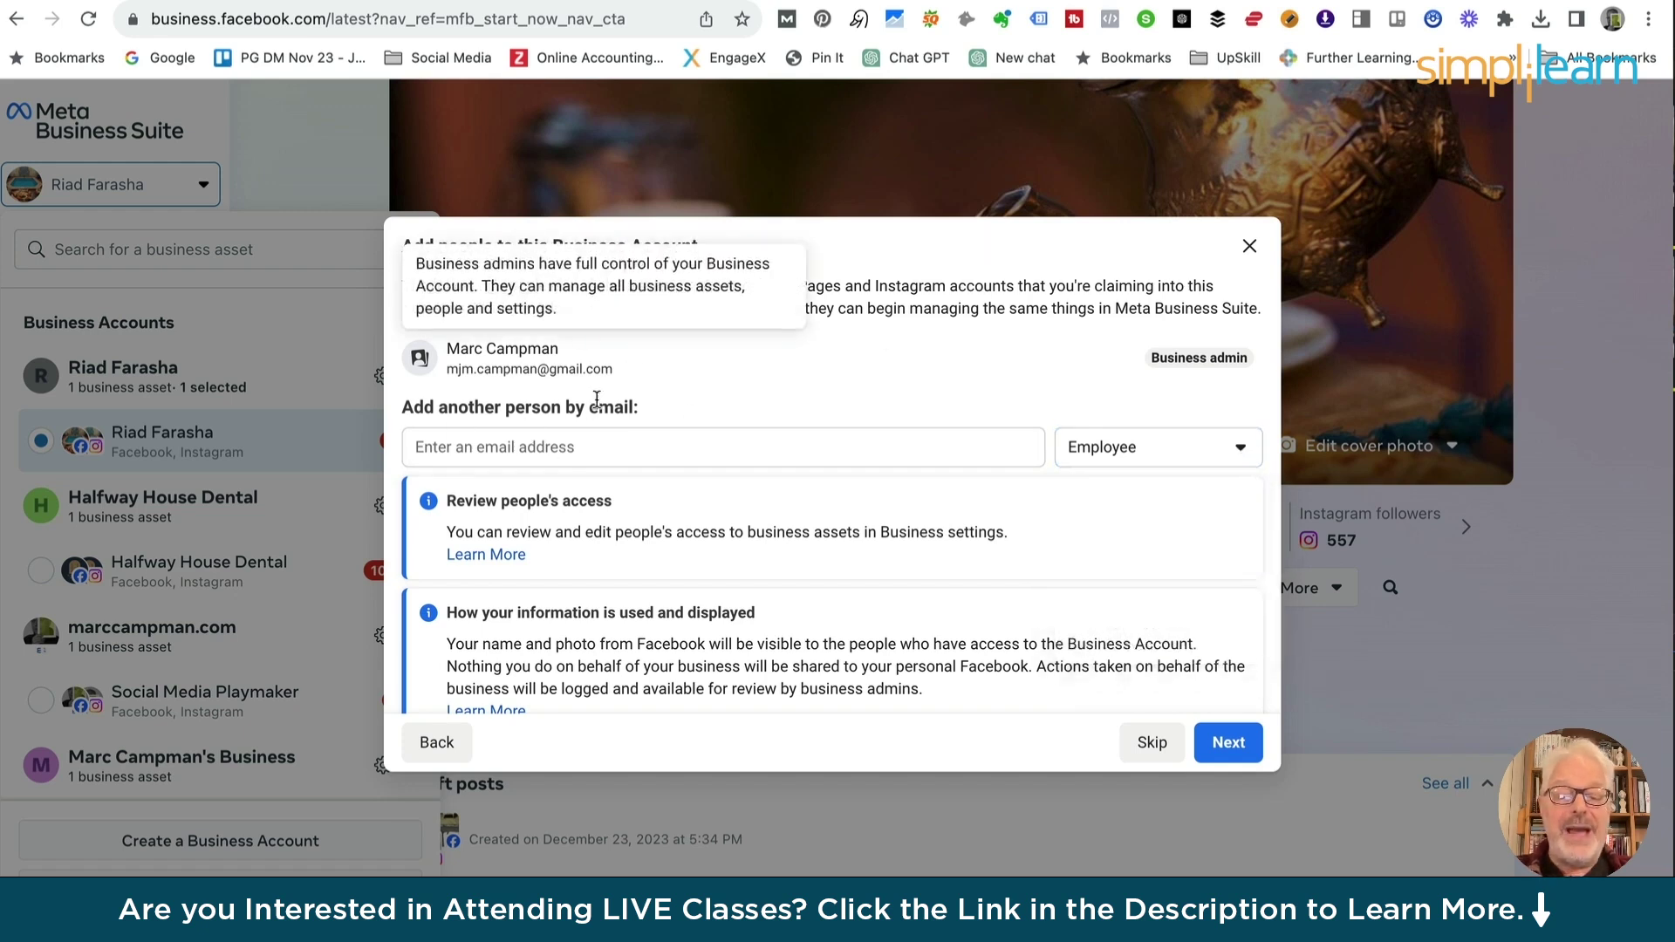
scroll(581, 493, down, 1)
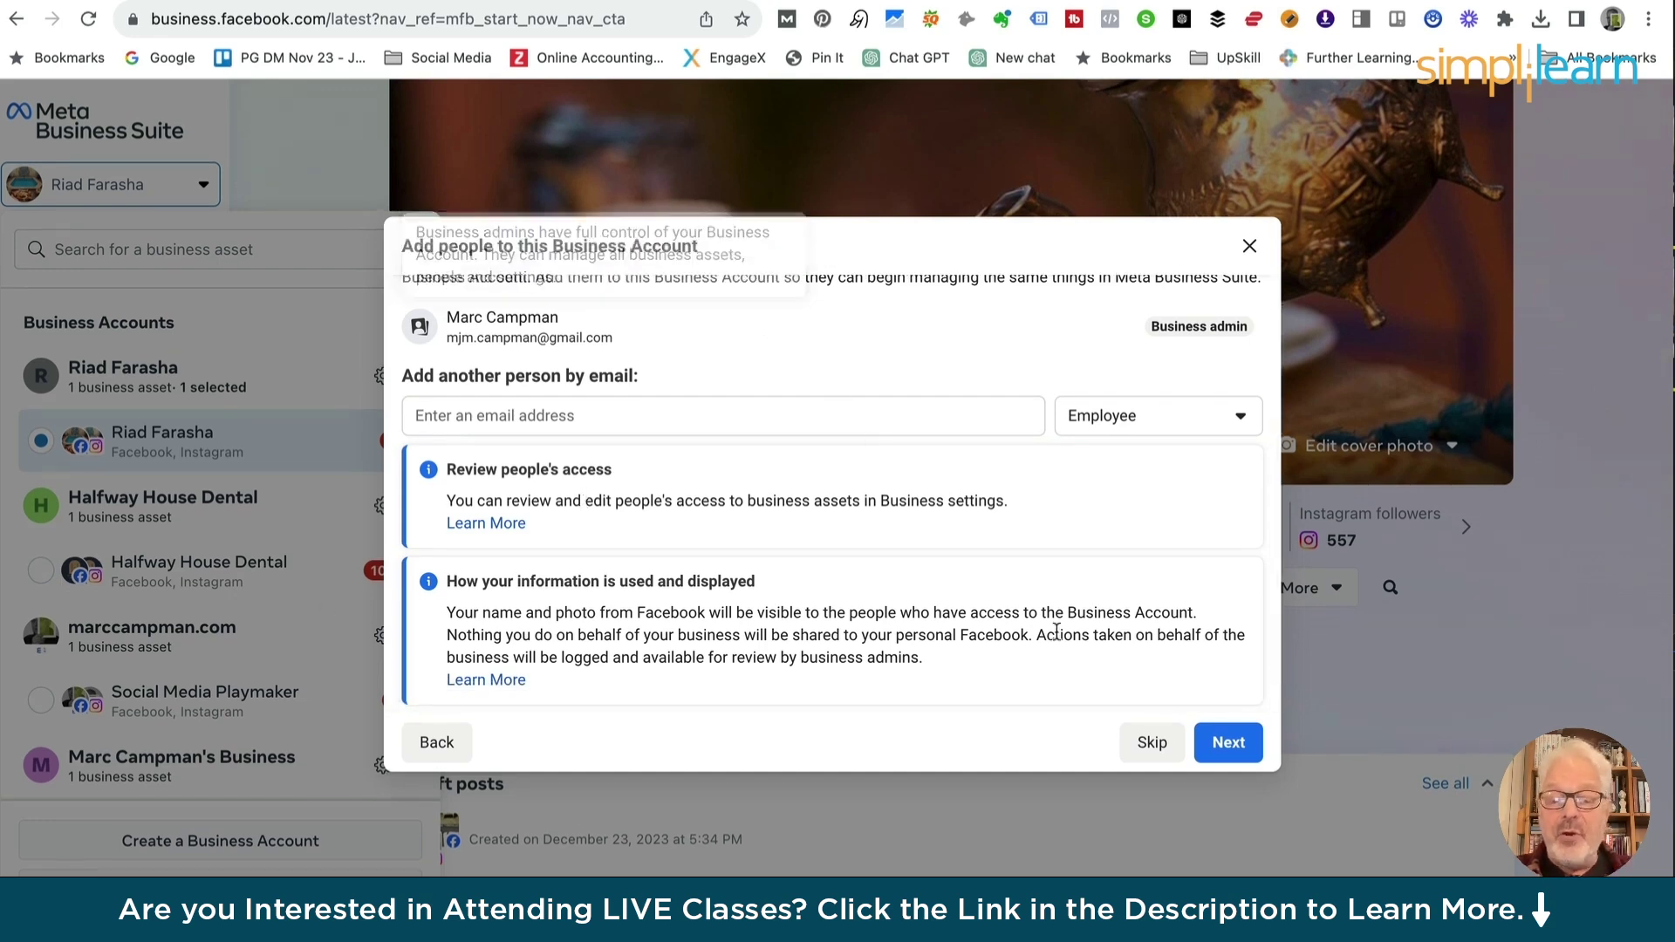
click(1157, 740)
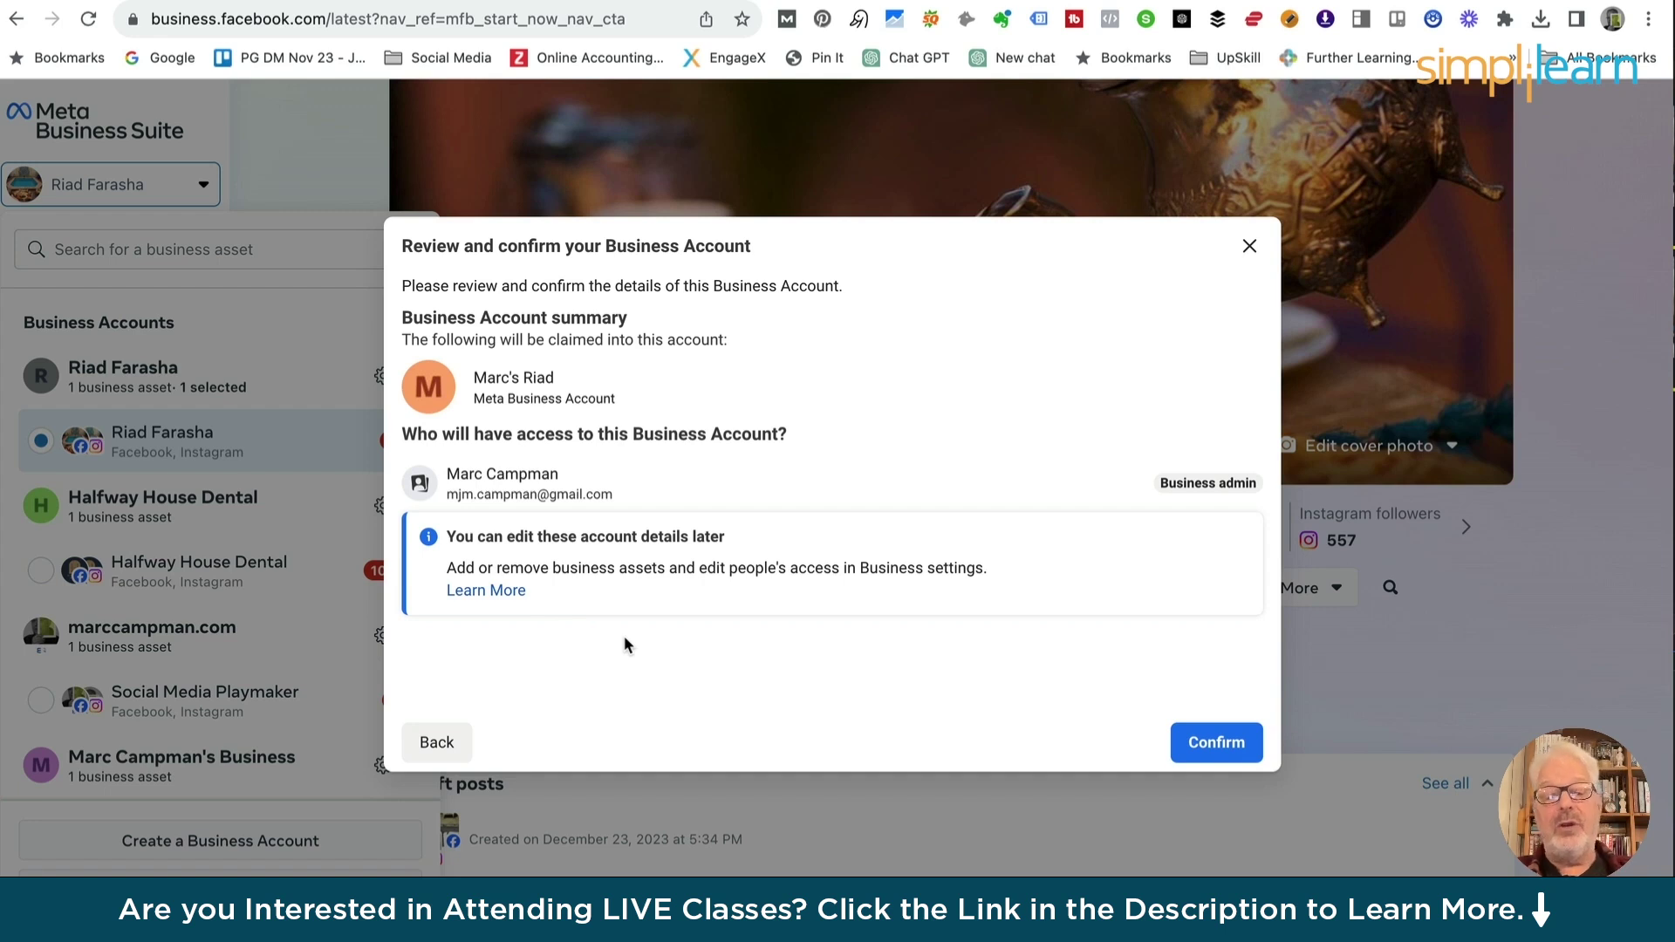
Confirm the new business account and close the business account list
click(1210, 749)
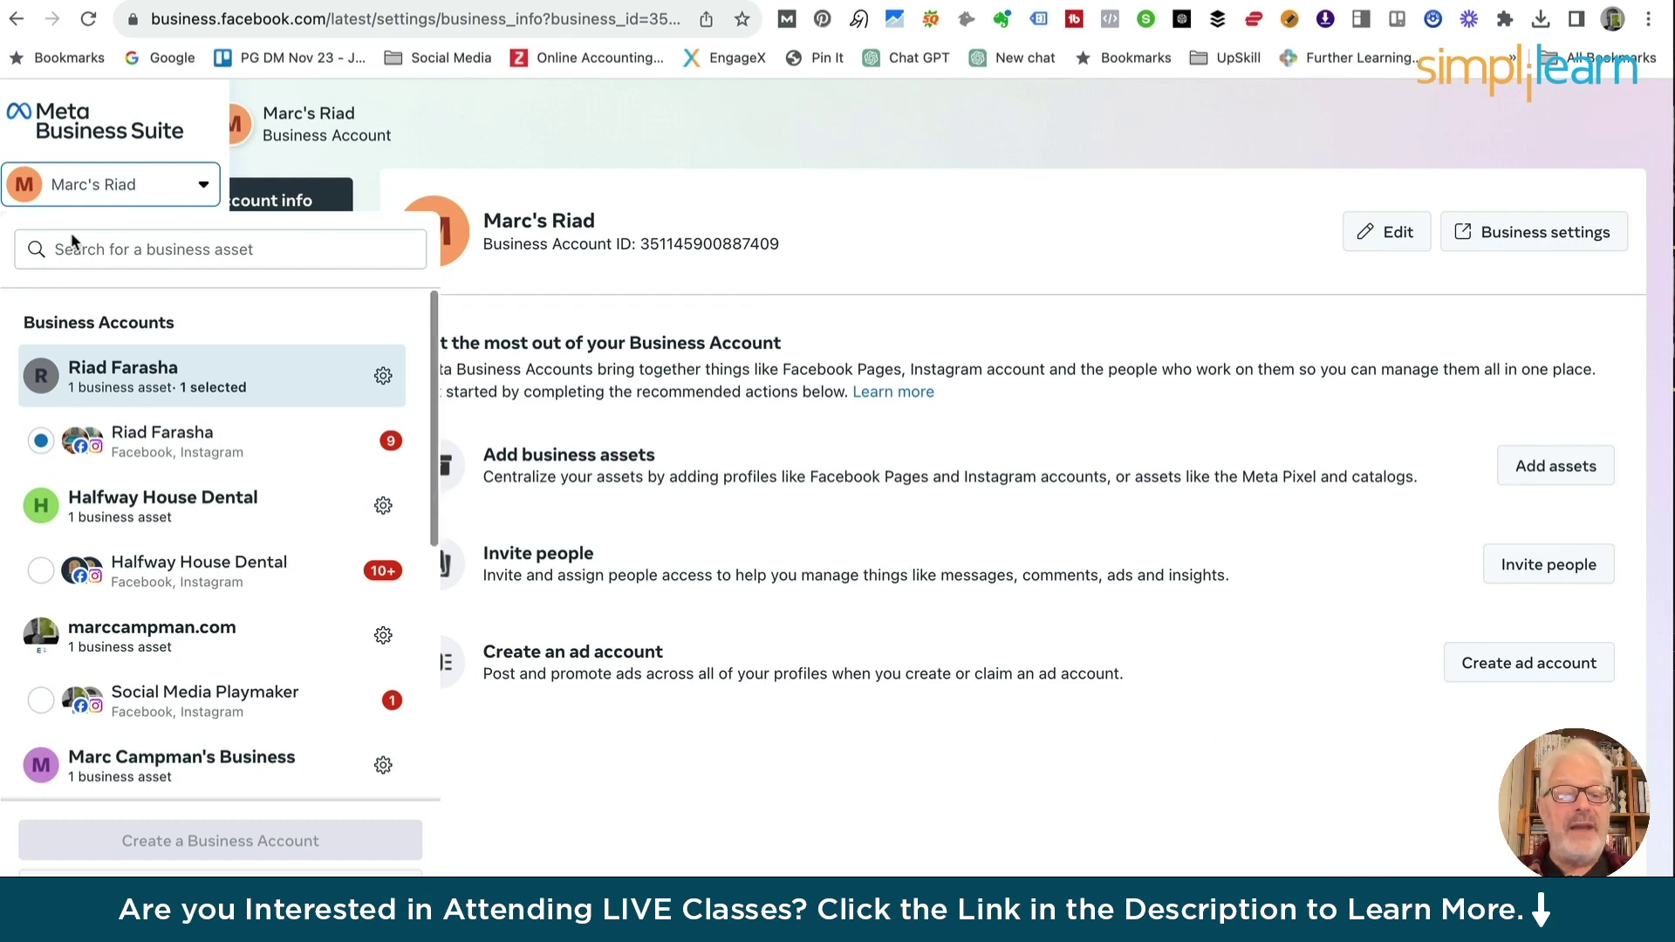
click(504, 143)
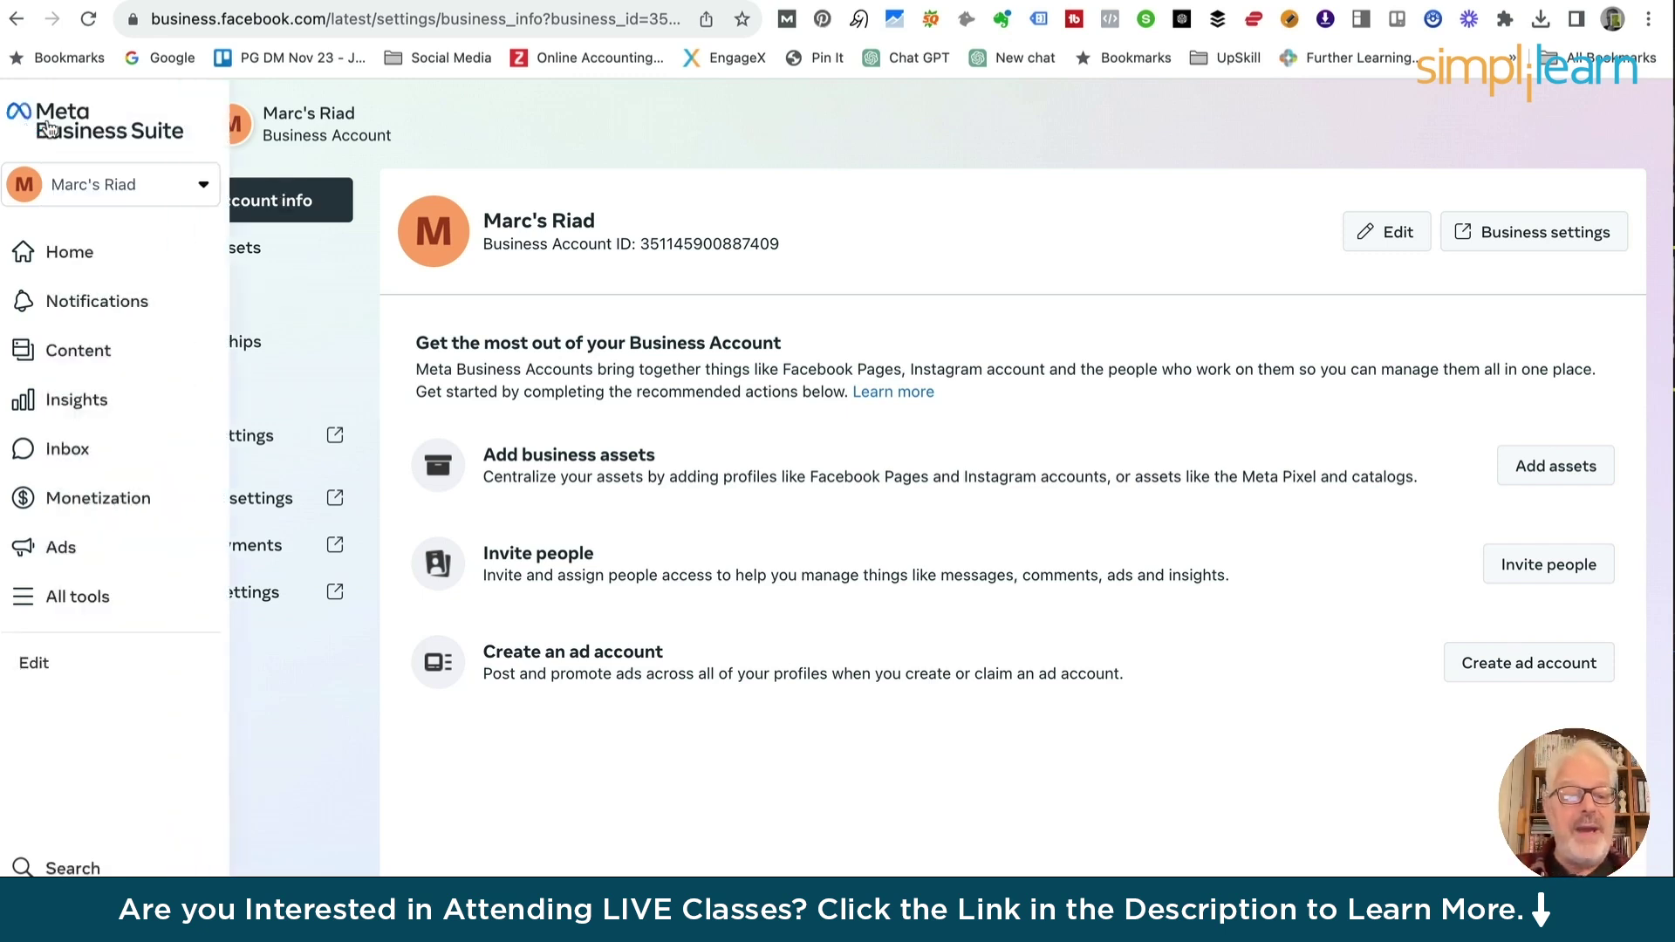
Go back to the Riad Farasha Home dashboard, with the December 23, 2023 draft post listed
click(49, 129)
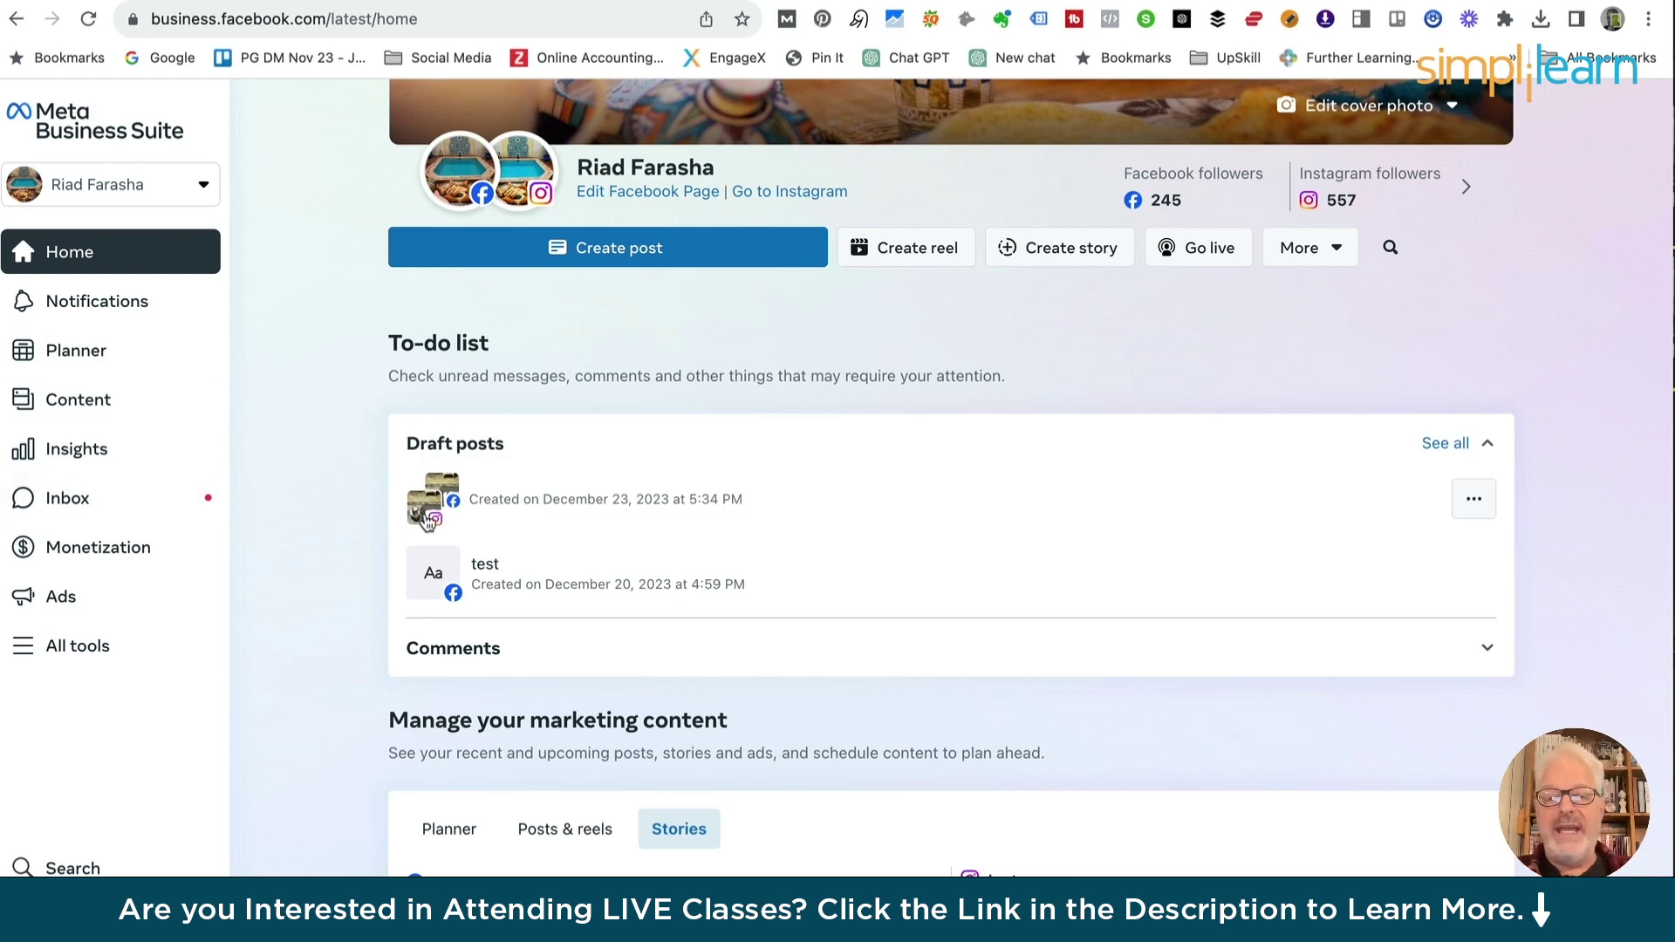
scroll(274, 159, up, 4)
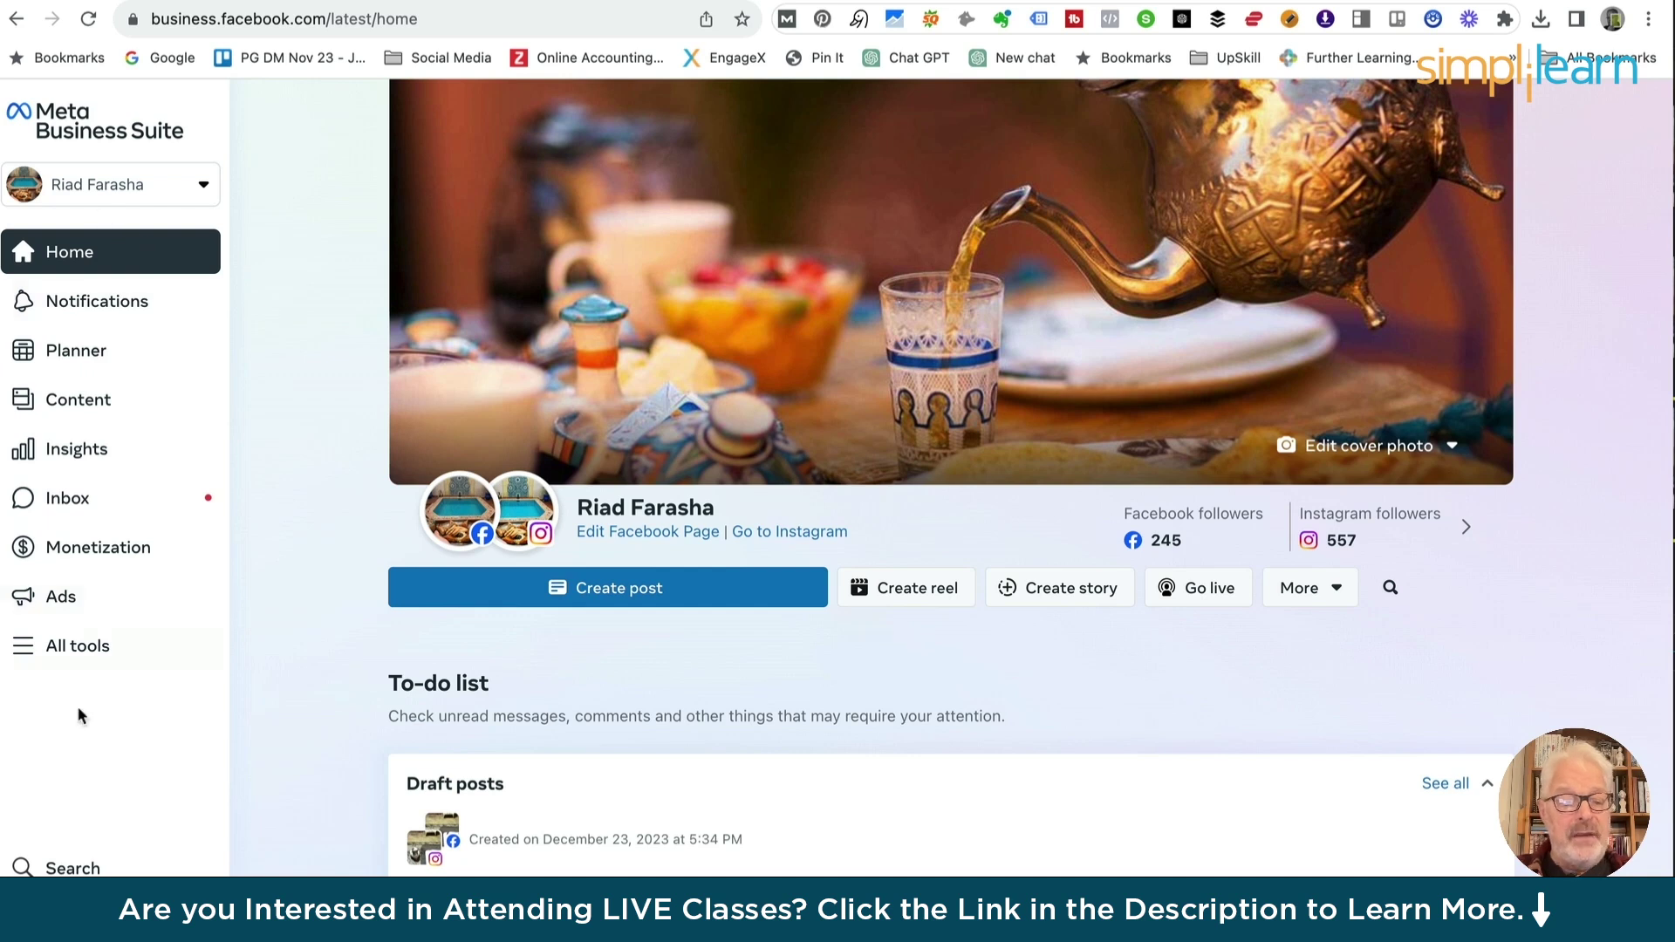
click(68, 645)
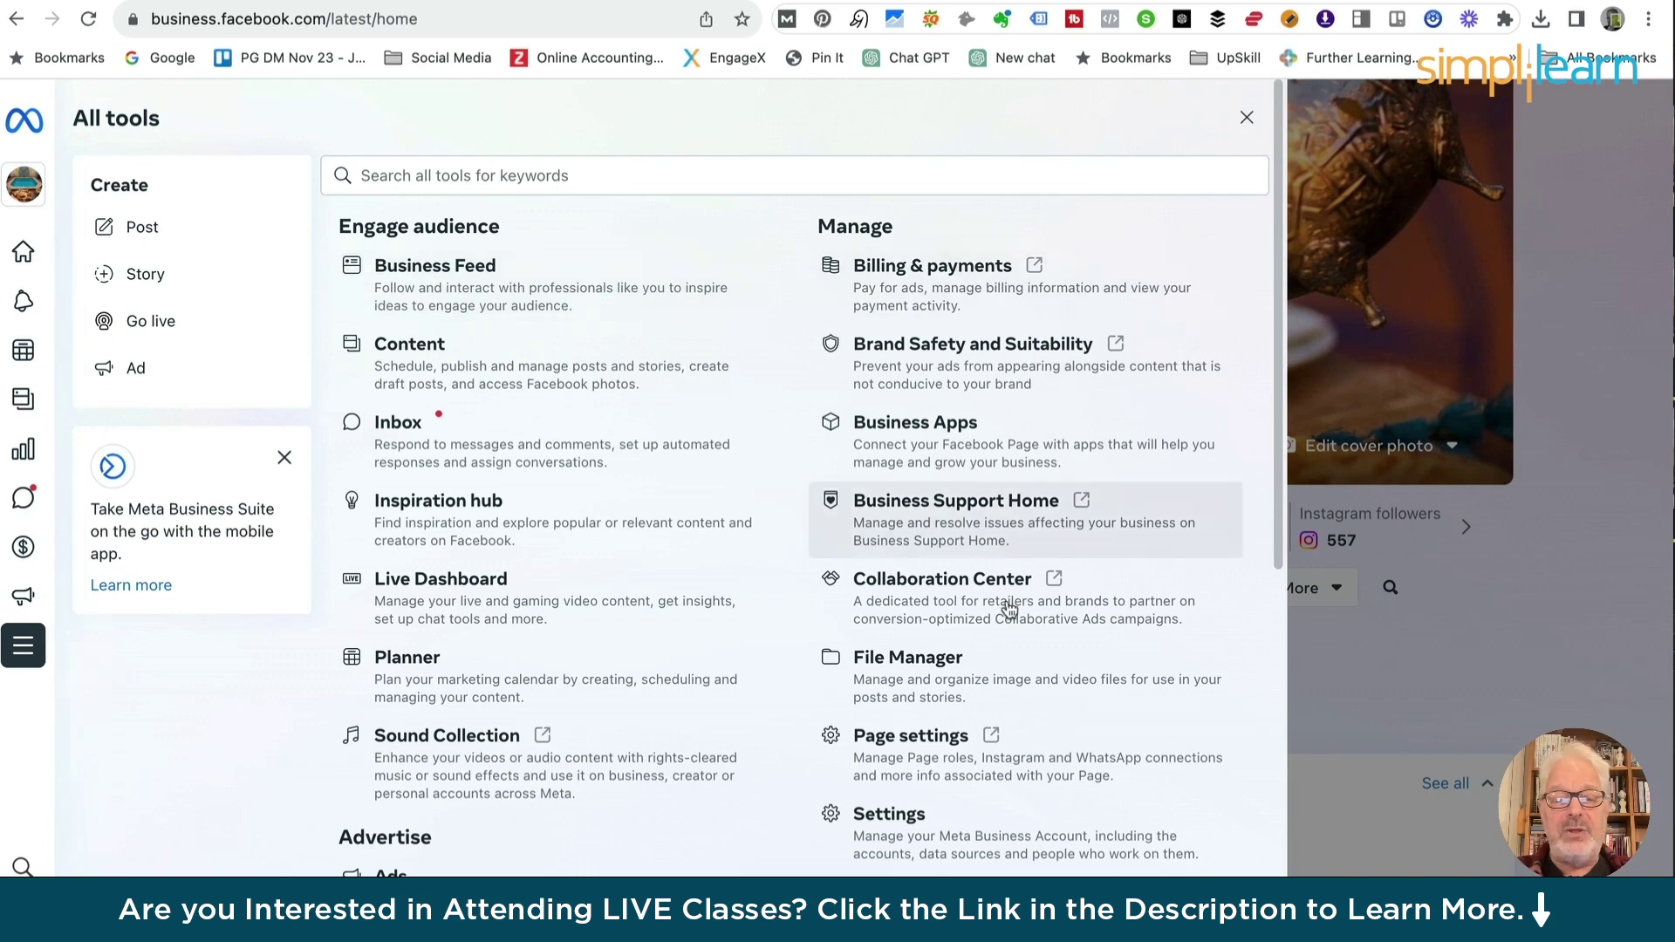
scroll(1008, 671, down, 2)
scroll(1008, 671, down, 8)
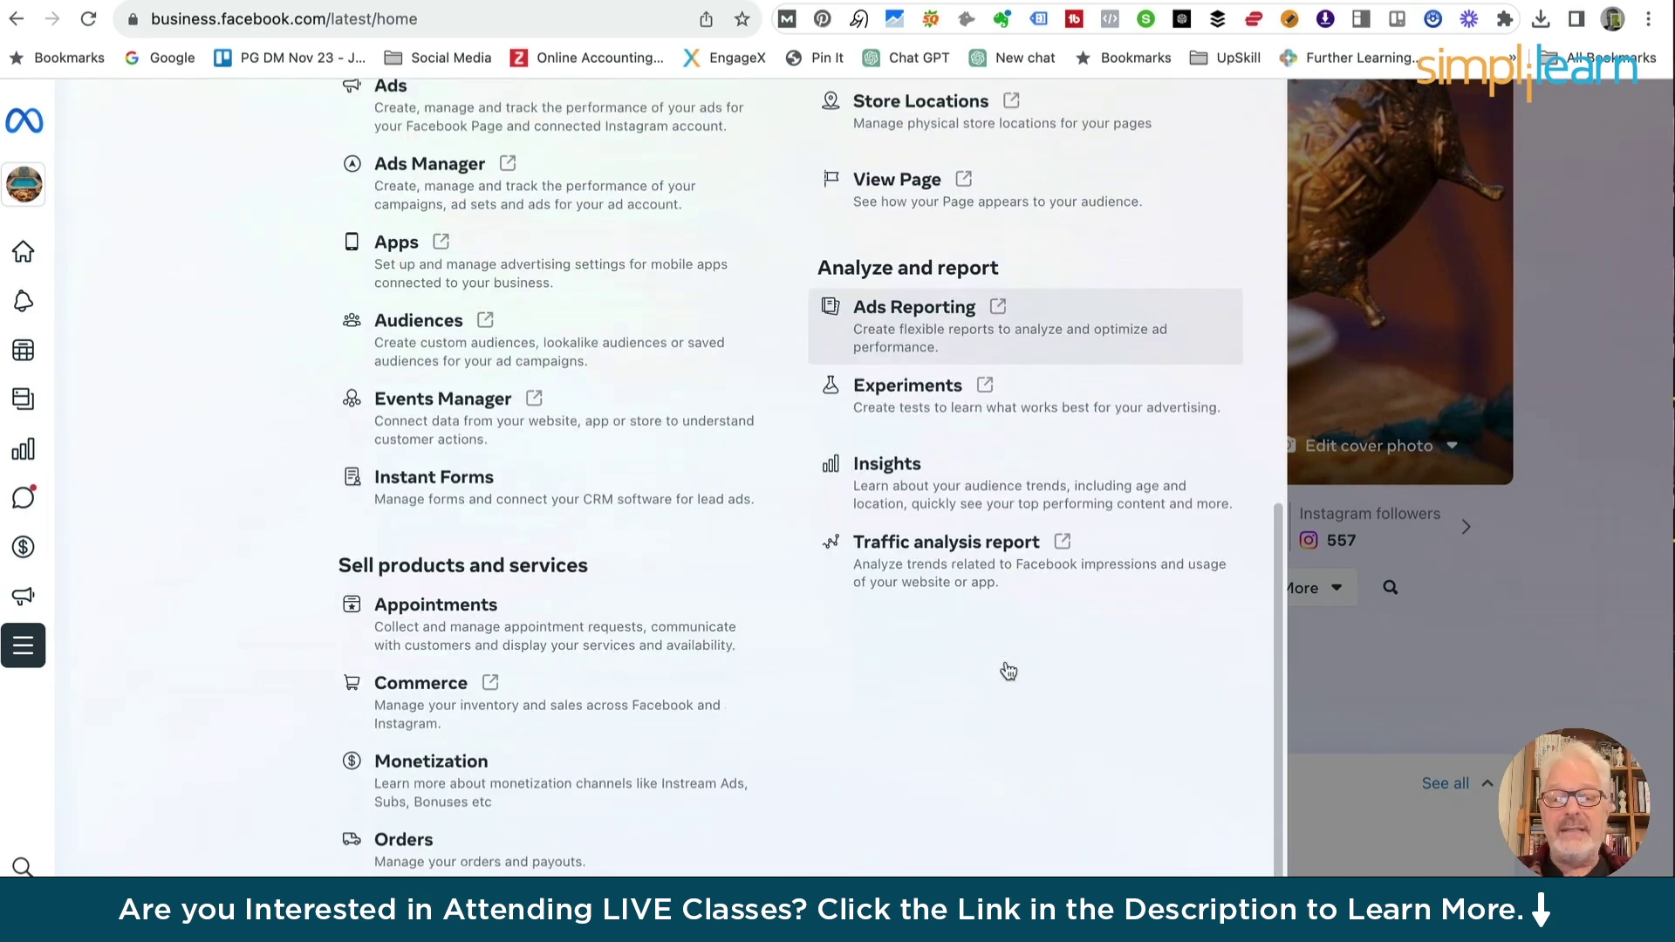
scroll(1008, 670, up, 7)
click(1538, 460)
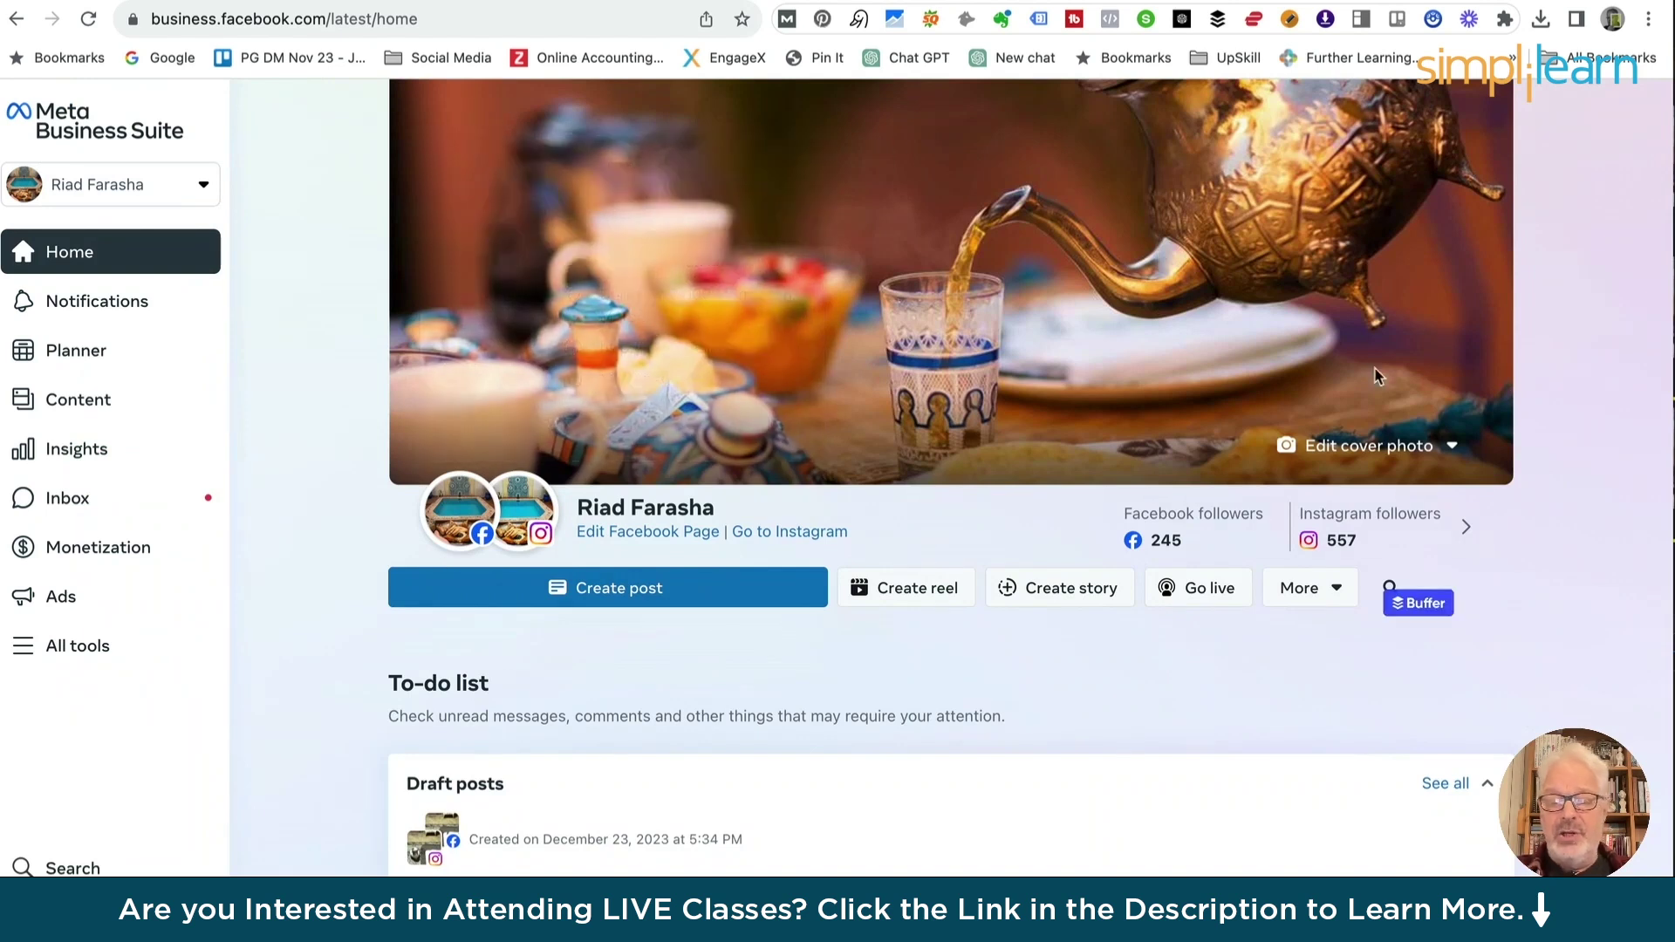
scroll(659, 489, down, 4)
scroll(657, 485, up, 4)
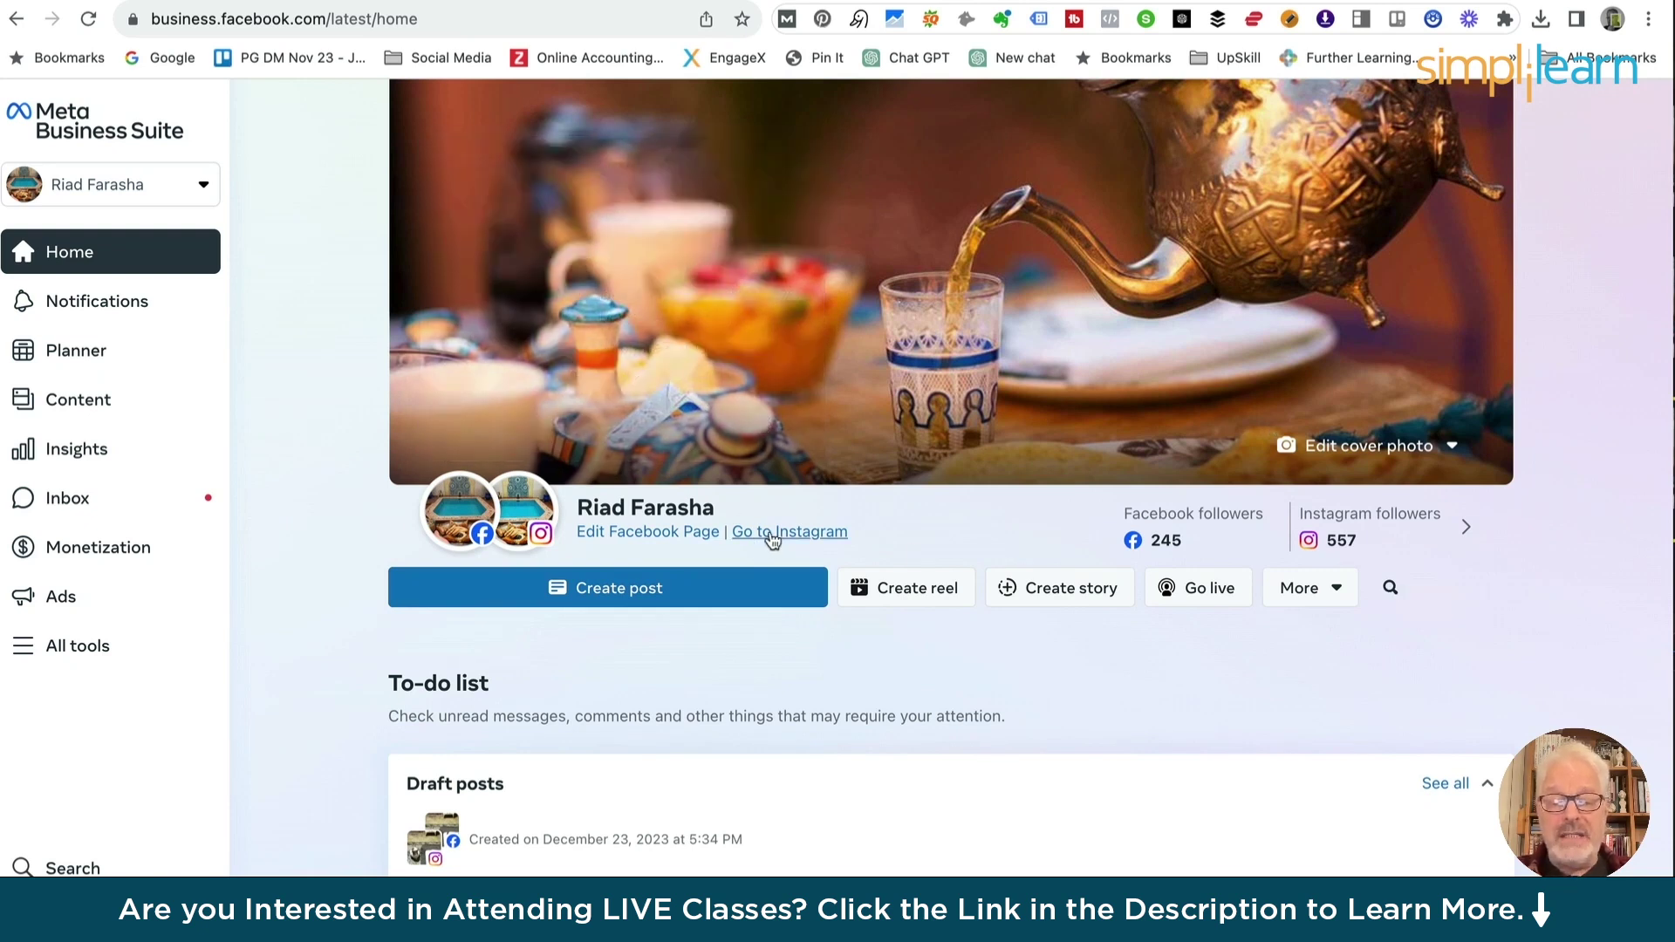
click(777, 534)
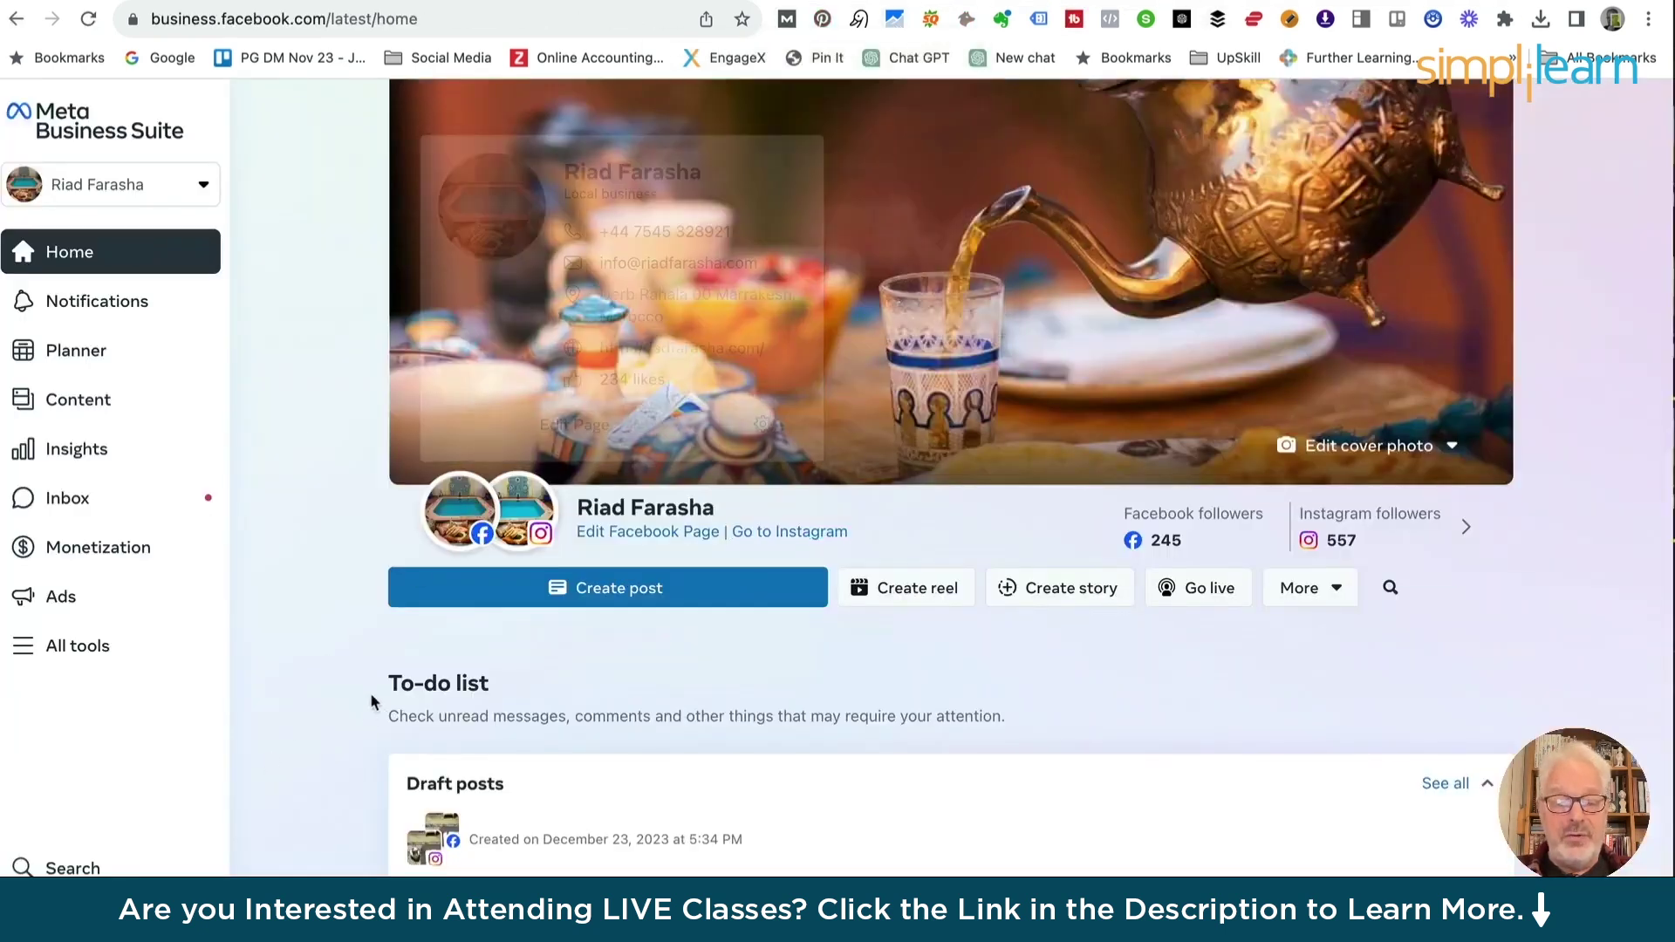
scroll(352, 708, down, 2)
scroll(353, 708, down, 3)
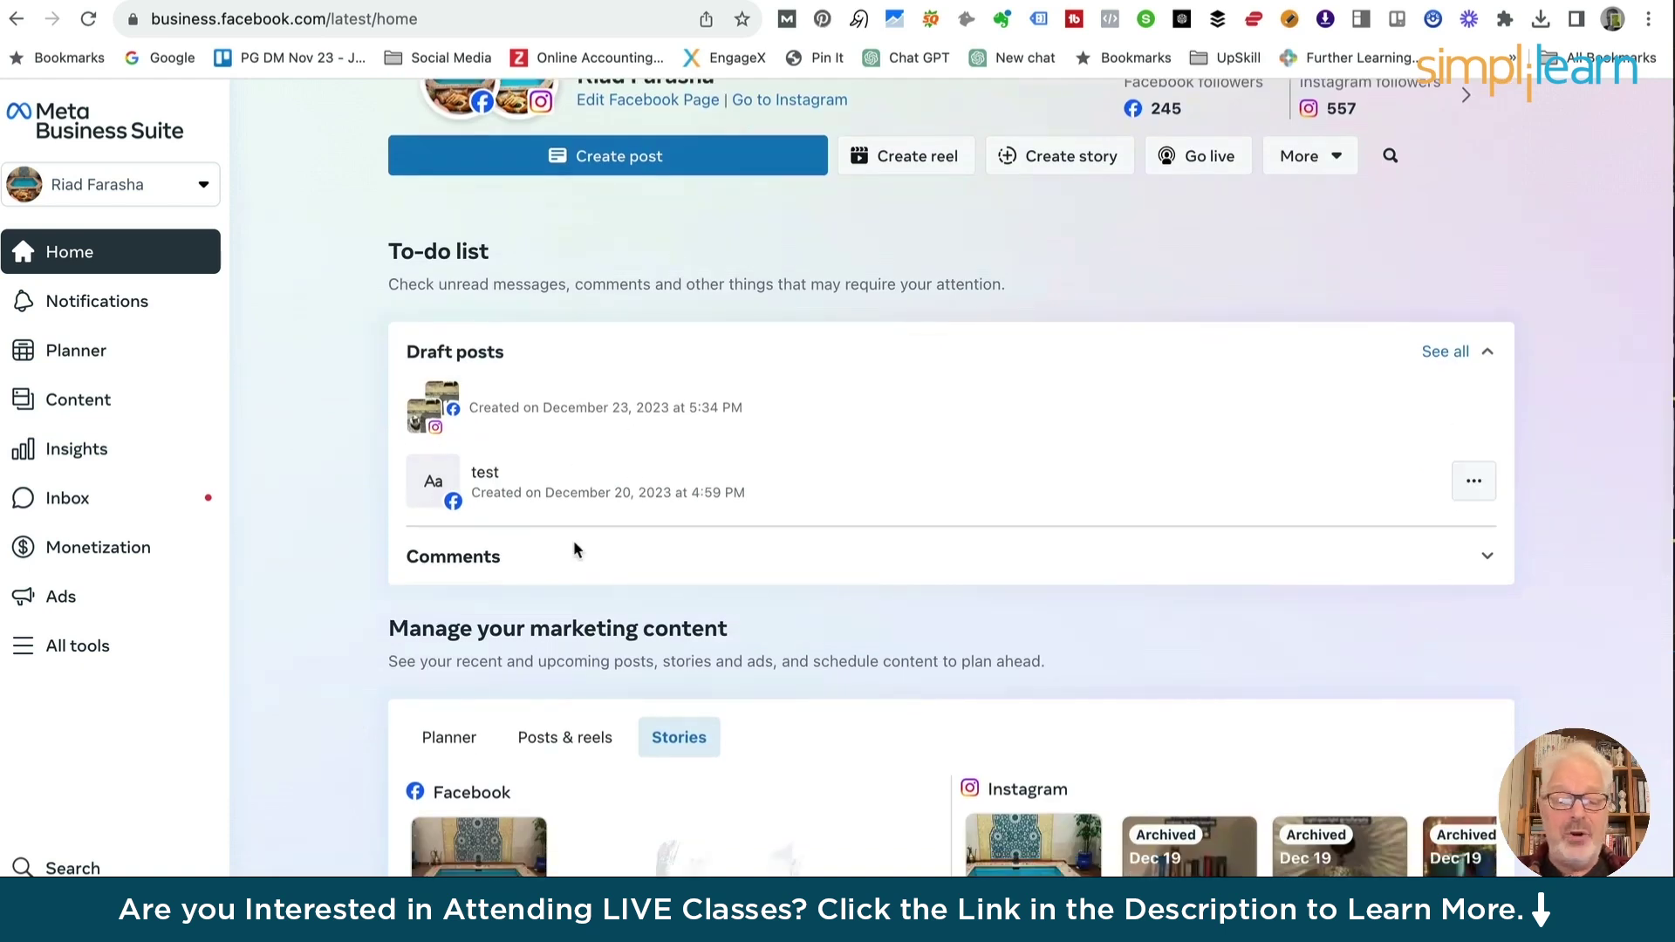
scroll(306, 665, down, 3)
scroll(306, 674, down, 2)
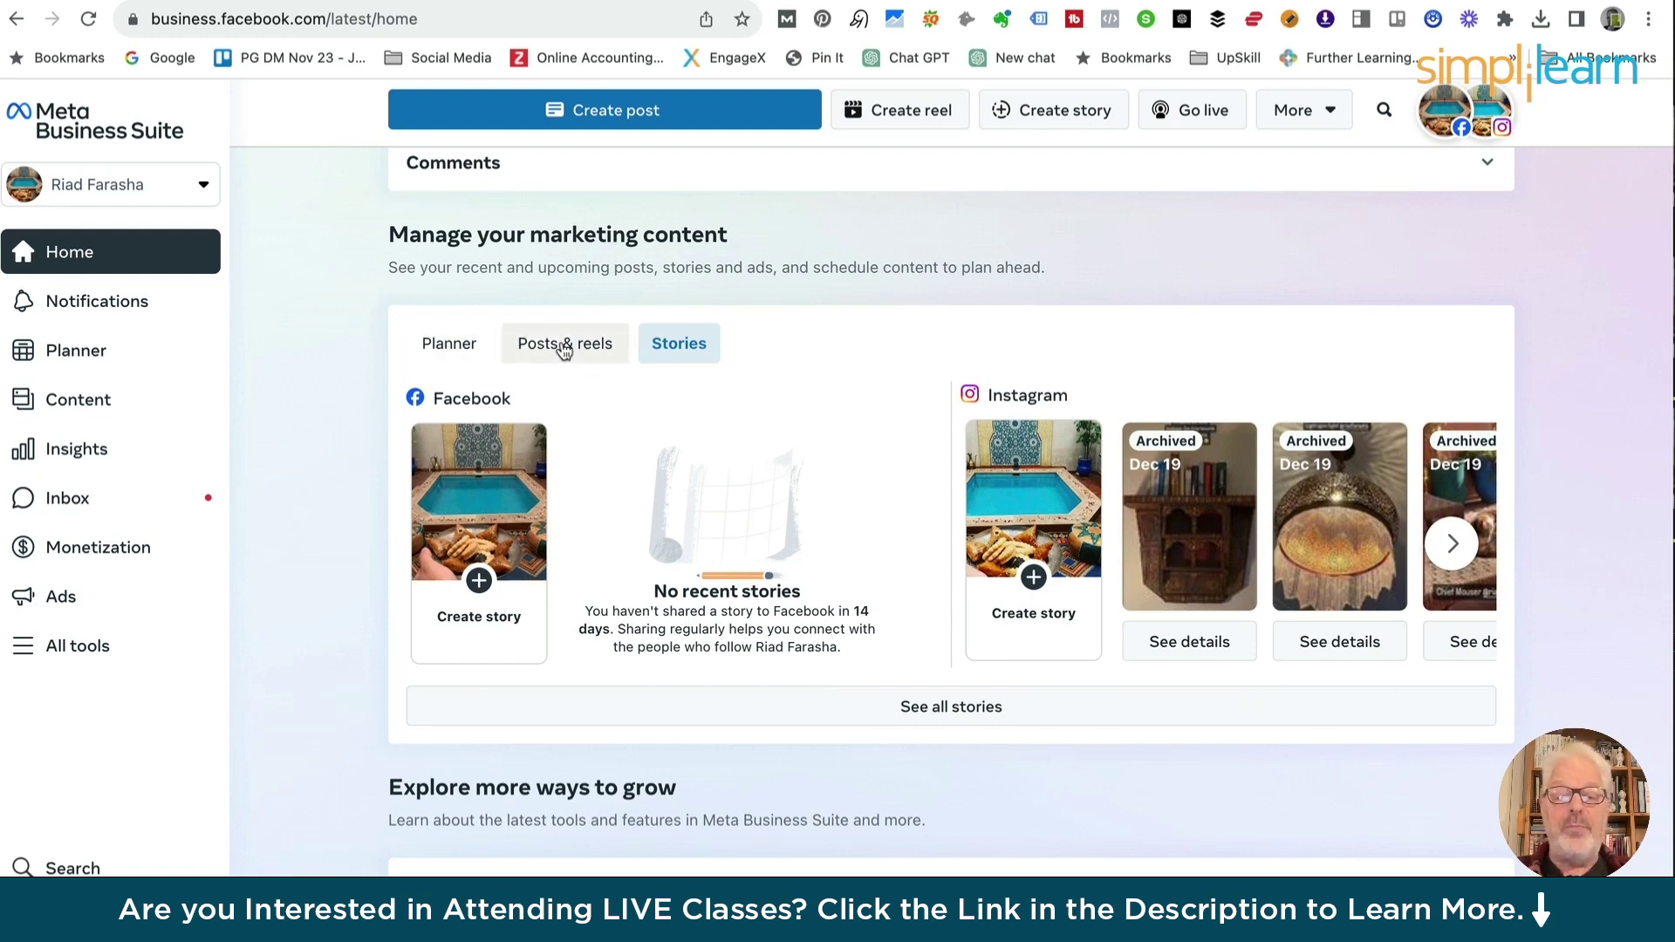
scroll(337, 741, down, 7)
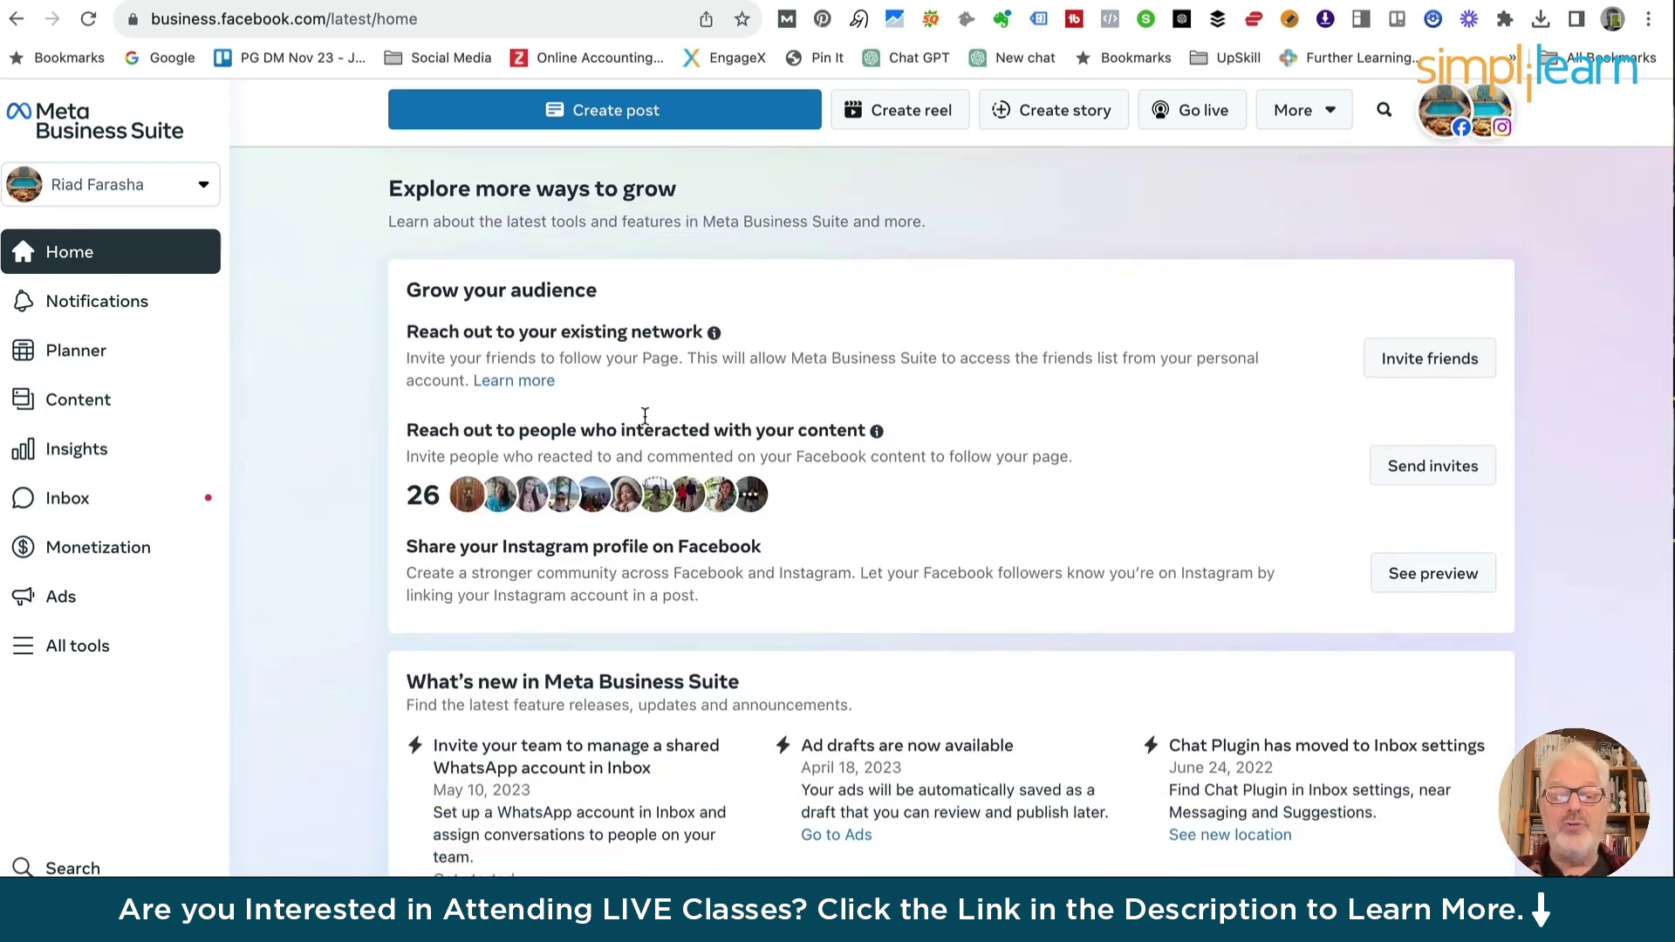
scroll(628, 429, up, 2)
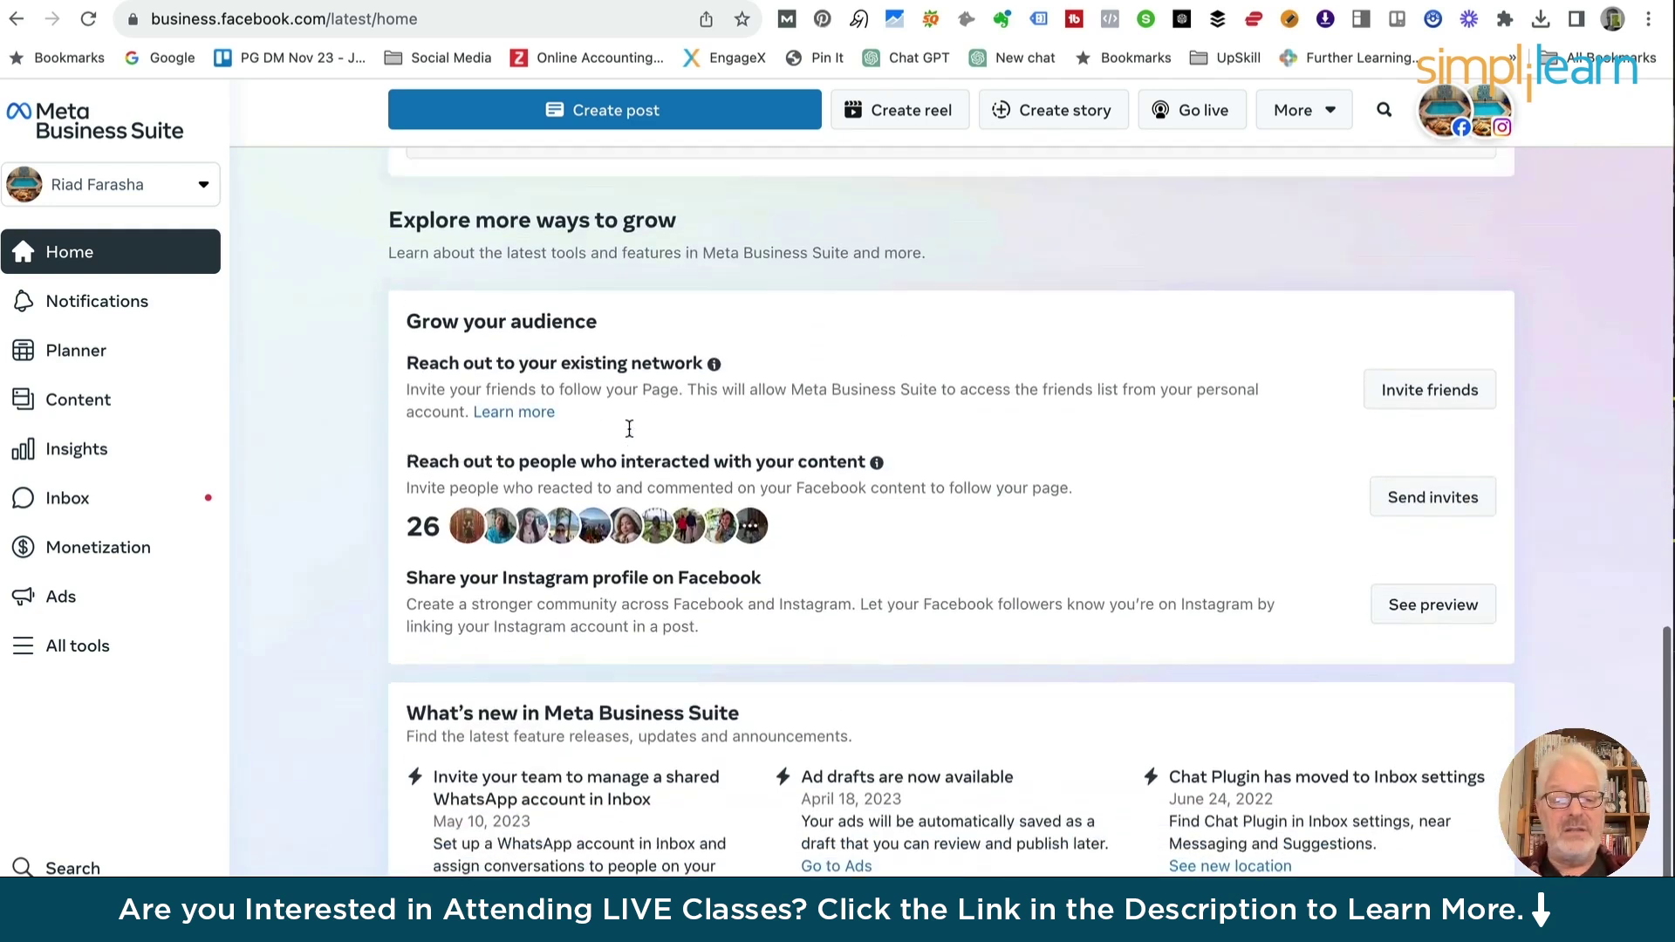
scroll(628, 428, up, 10)
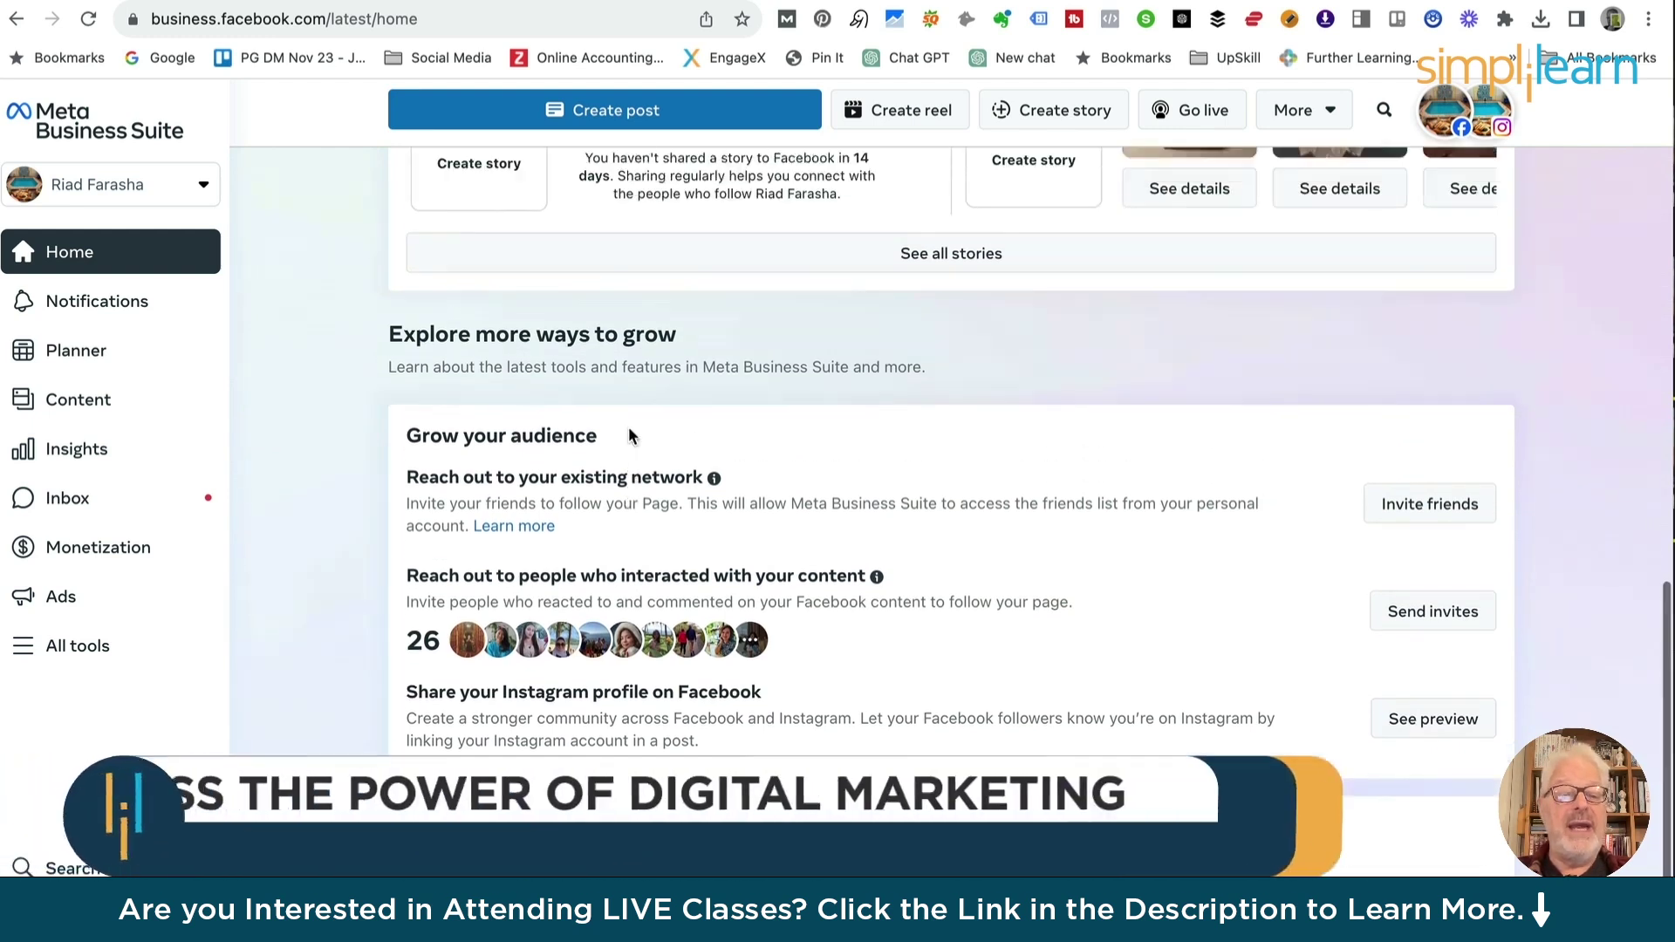
scroll(622, 433, up, 3)
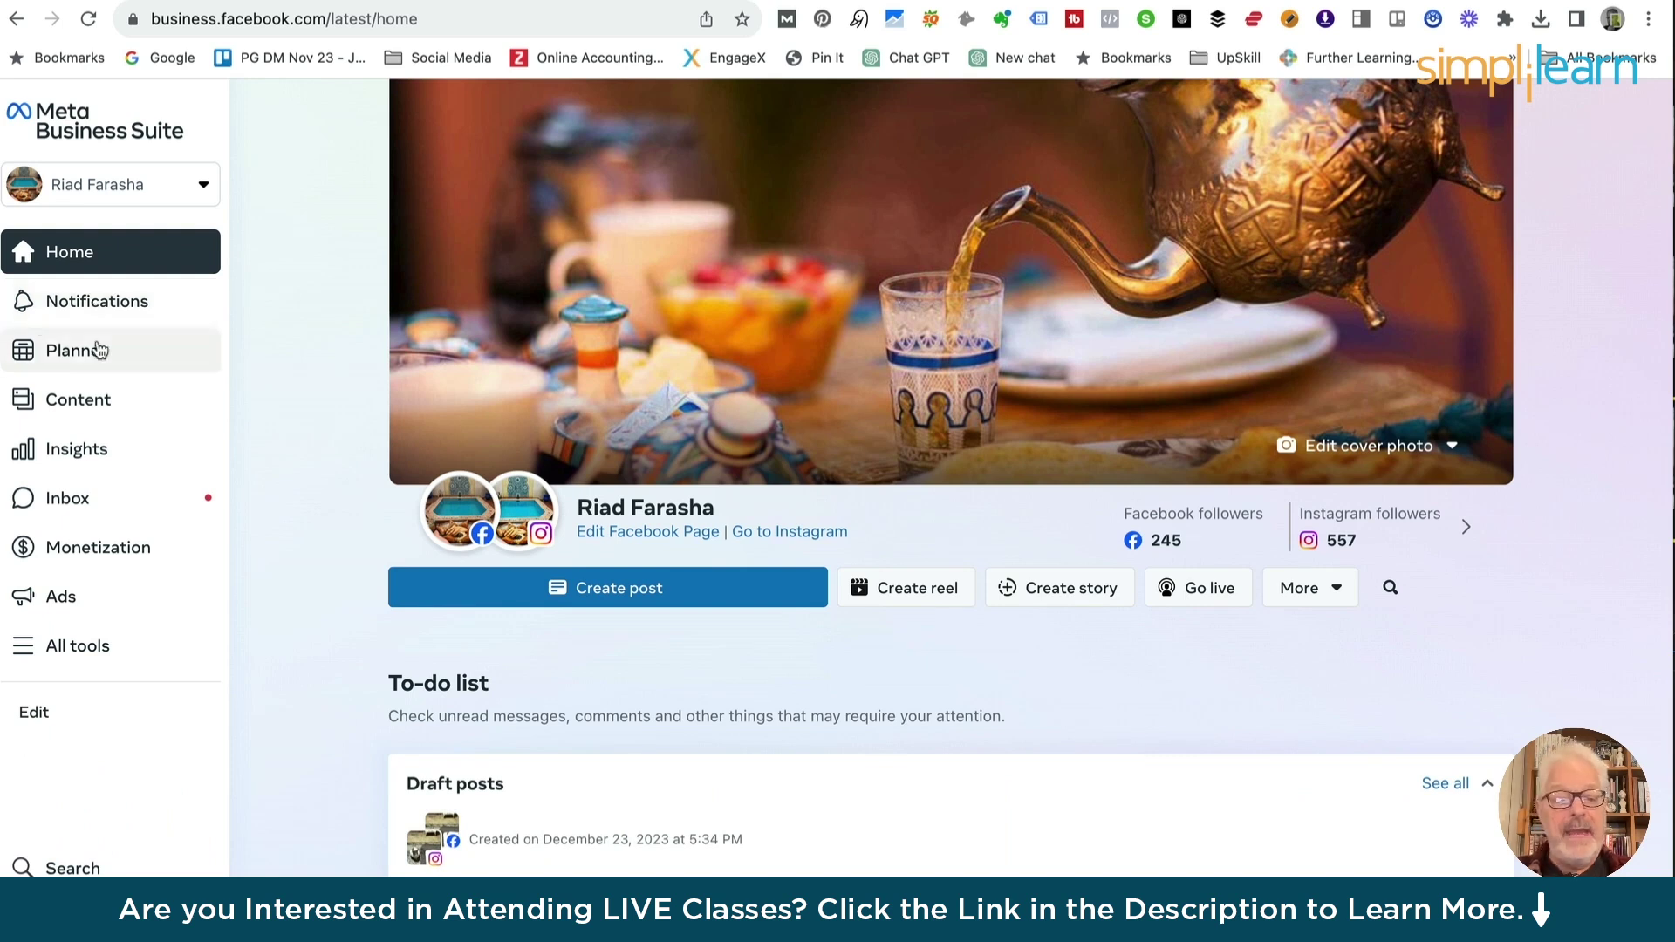
Pass through the Planner to Insights, showing last week's 3 stories and reach 7 / 52
click(61, 351)
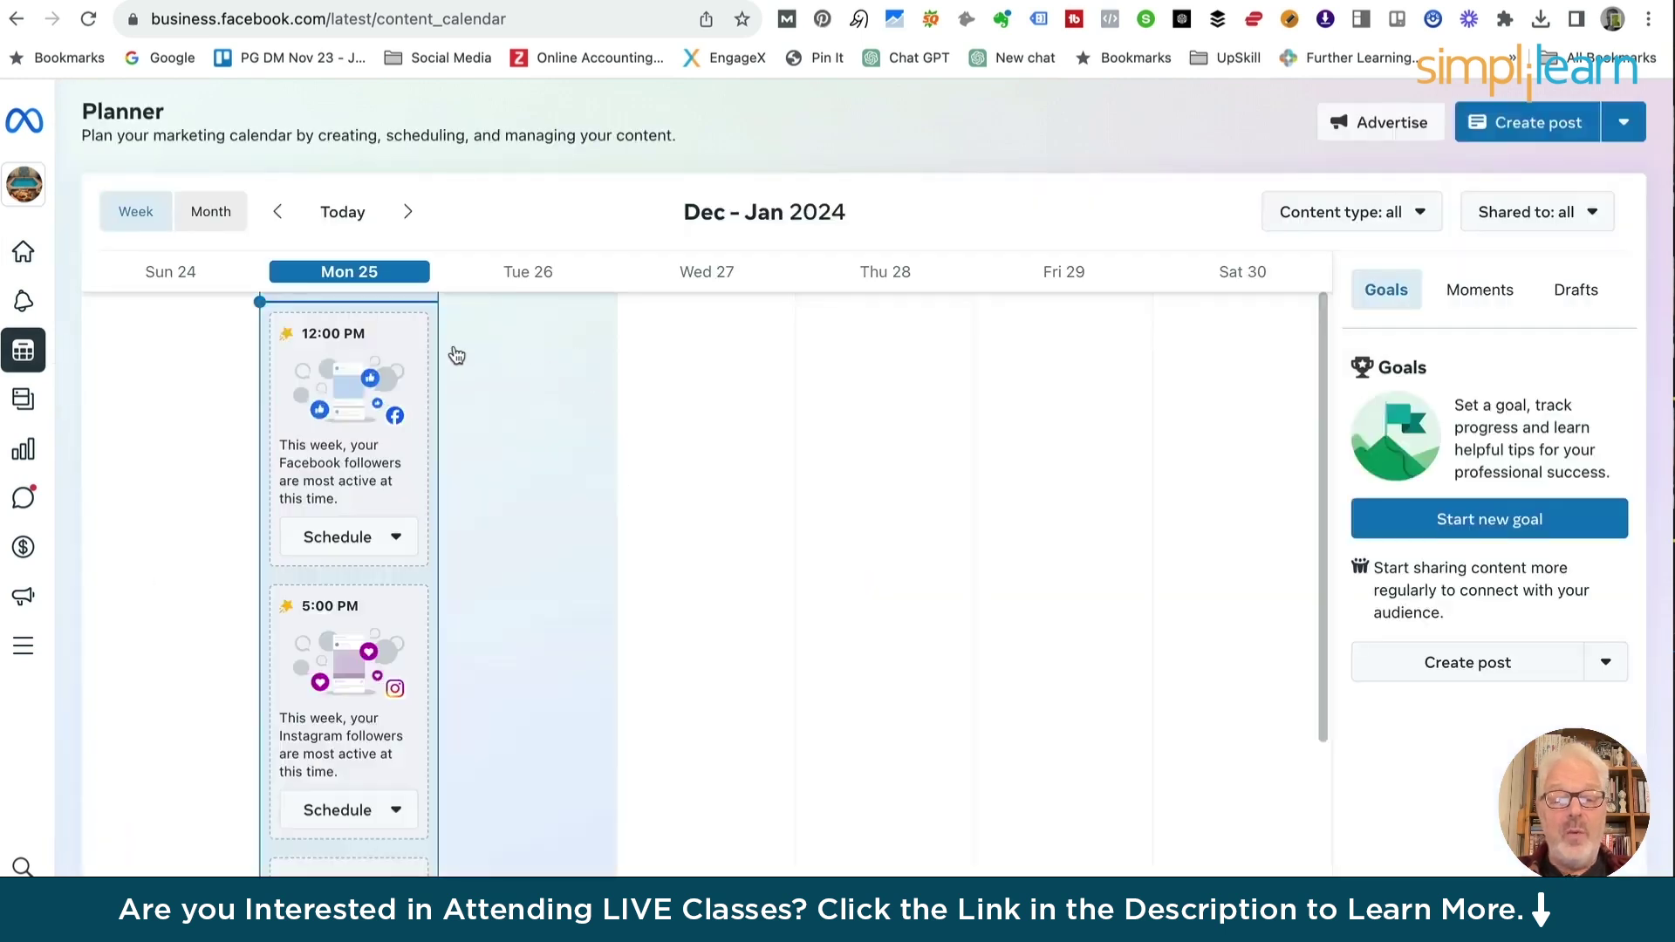
mouse_move(17, 170)
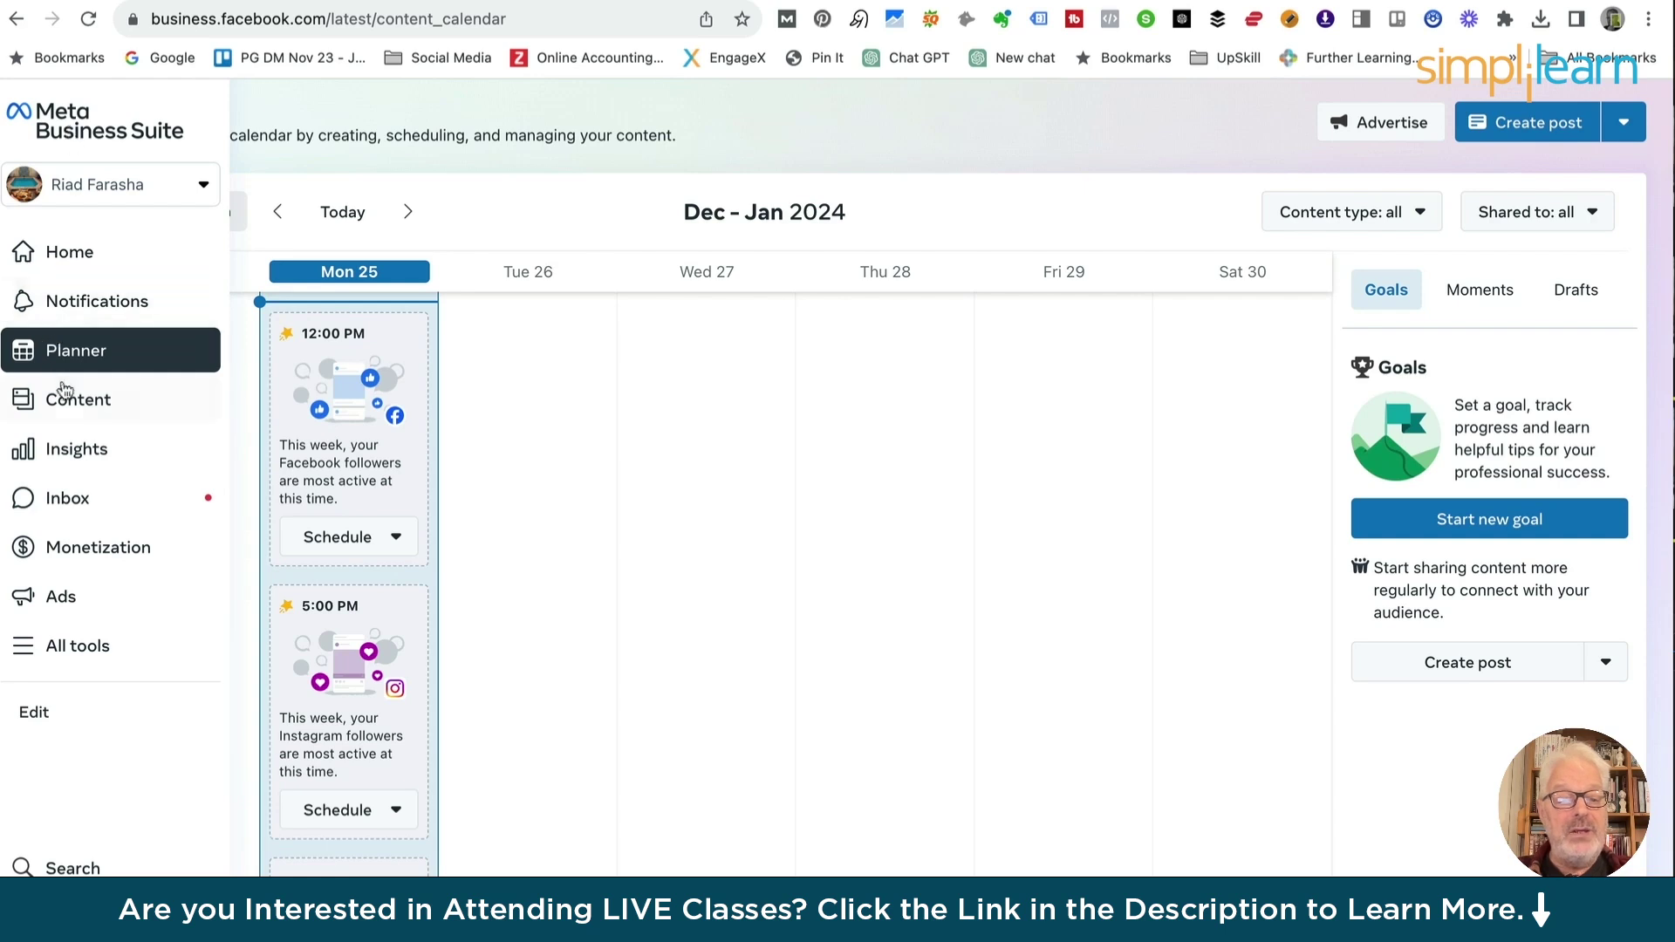
click(72, 443)
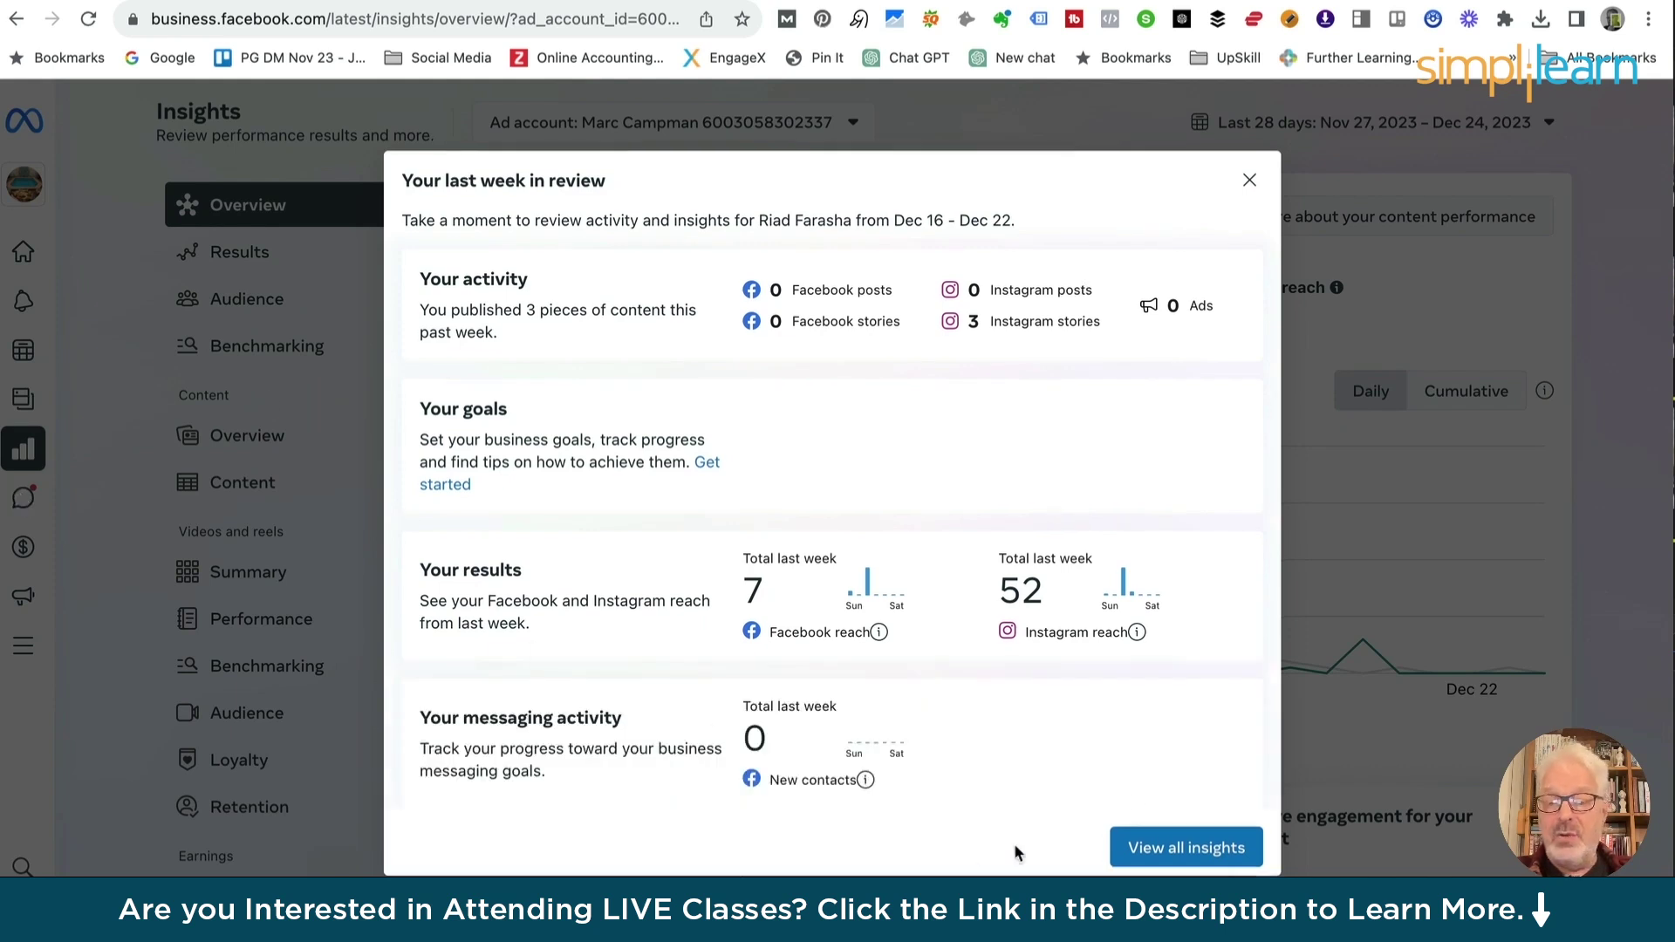
Dismiss the weekly review and go to the Page's Monetization overview
click(1252, 181)
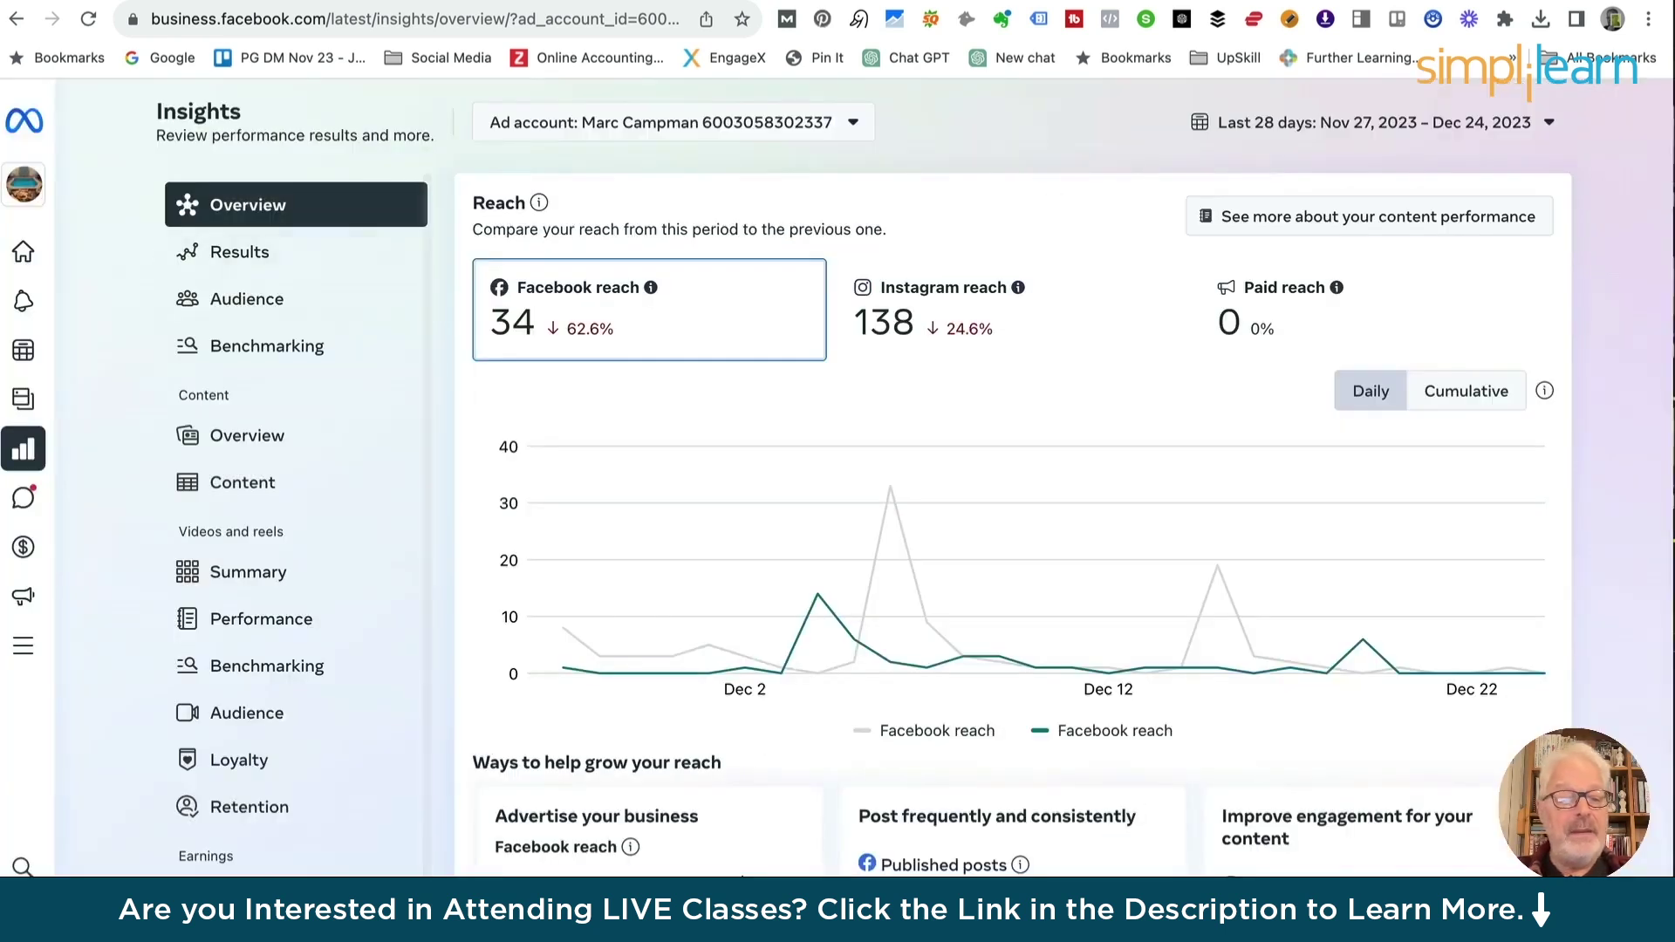
mouse_move(26, 129)
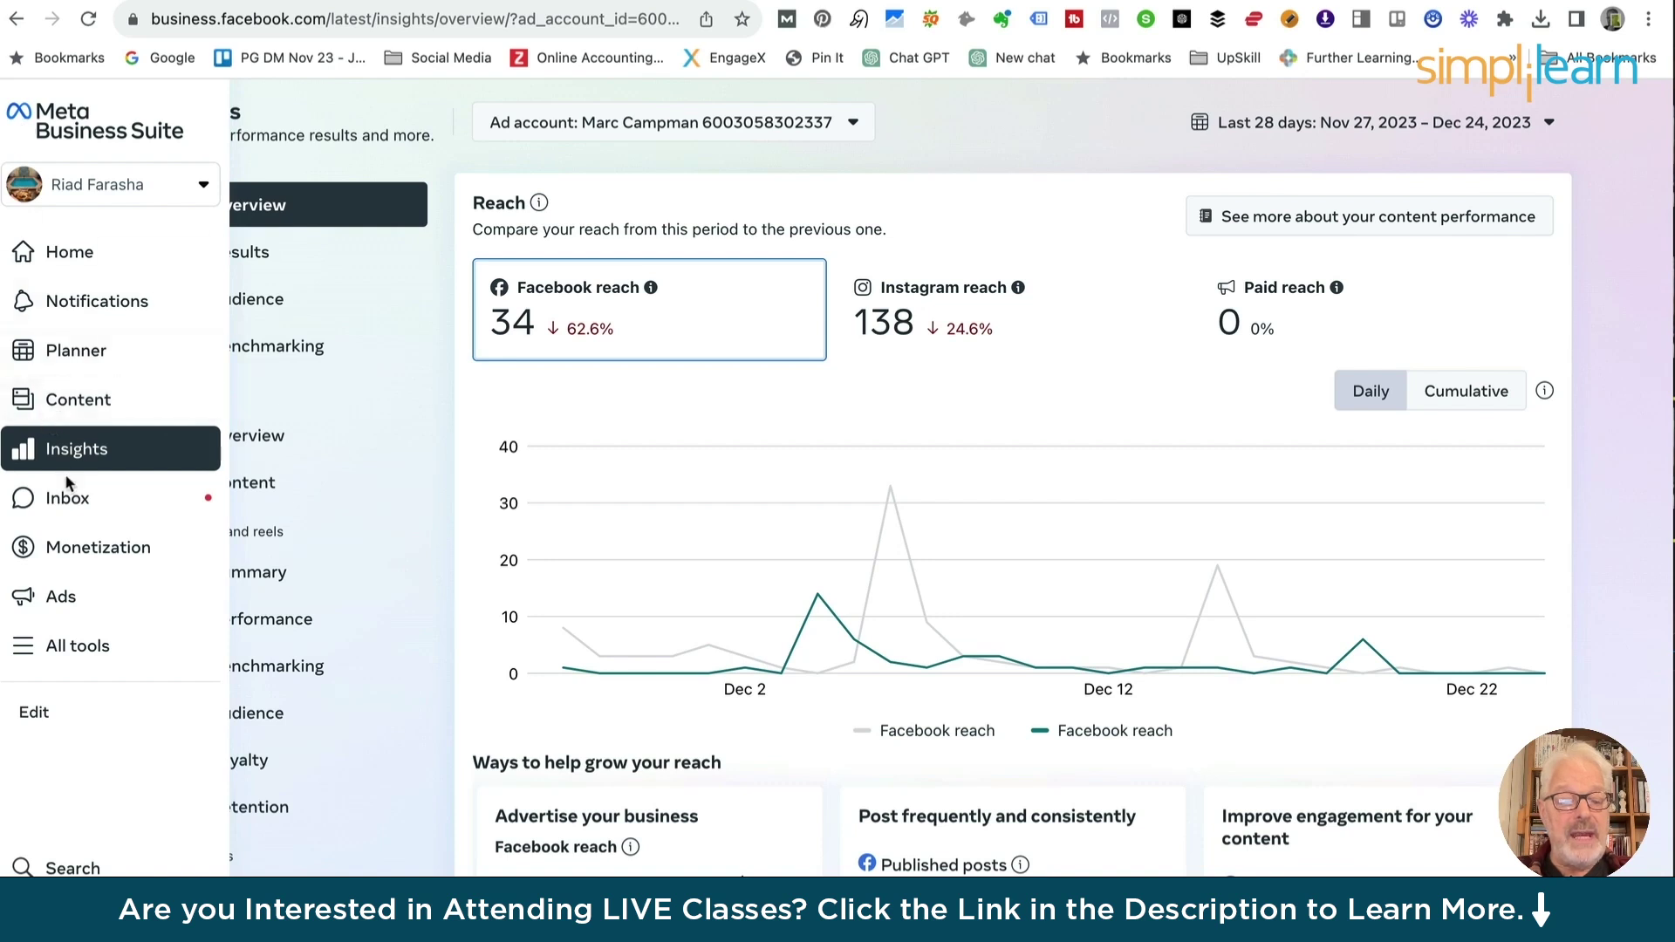
click(71, 553)
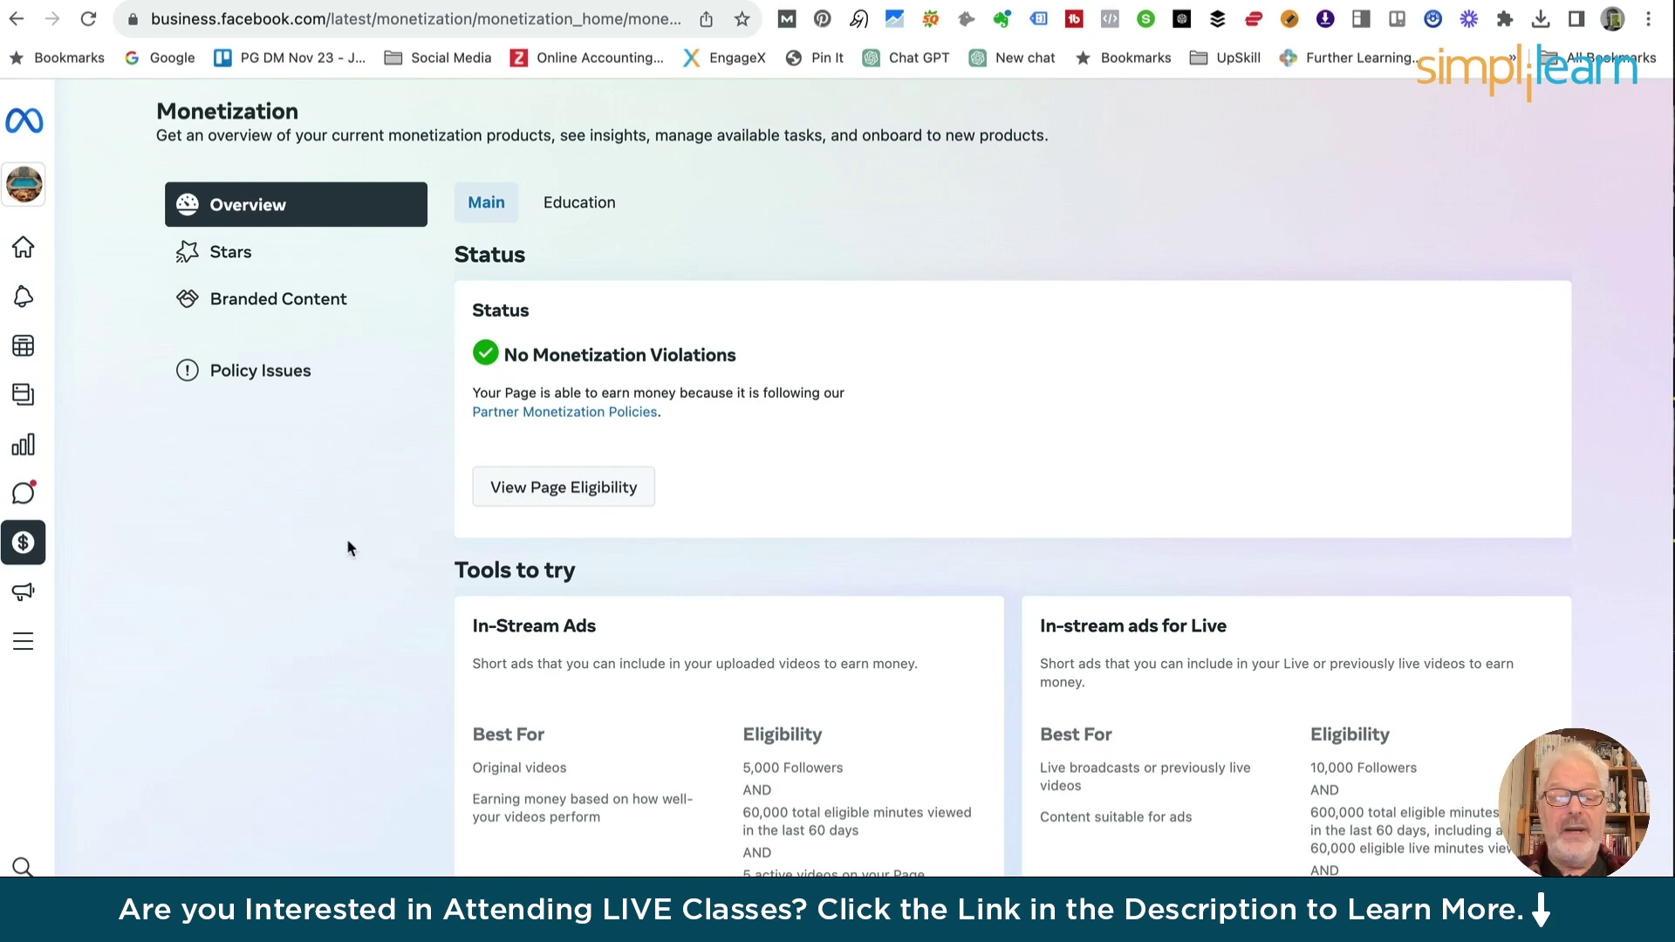
Return Home and show the All tools panel with Create, Engage audience and Manage groups
click(24, 129)
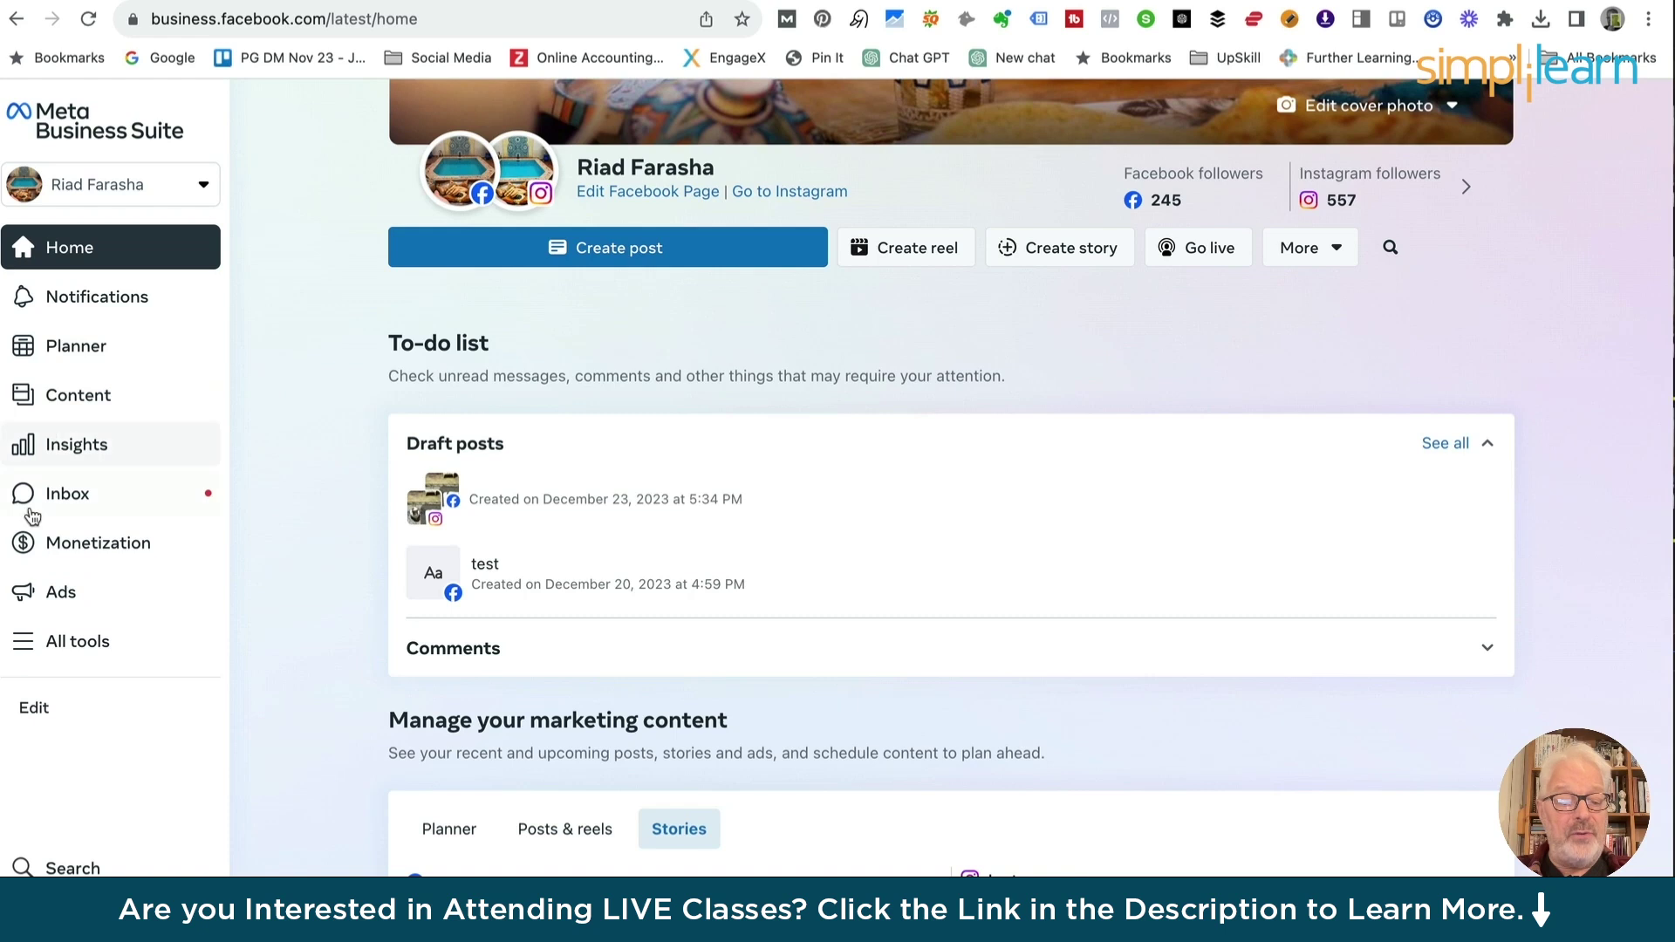
click(35, 644)
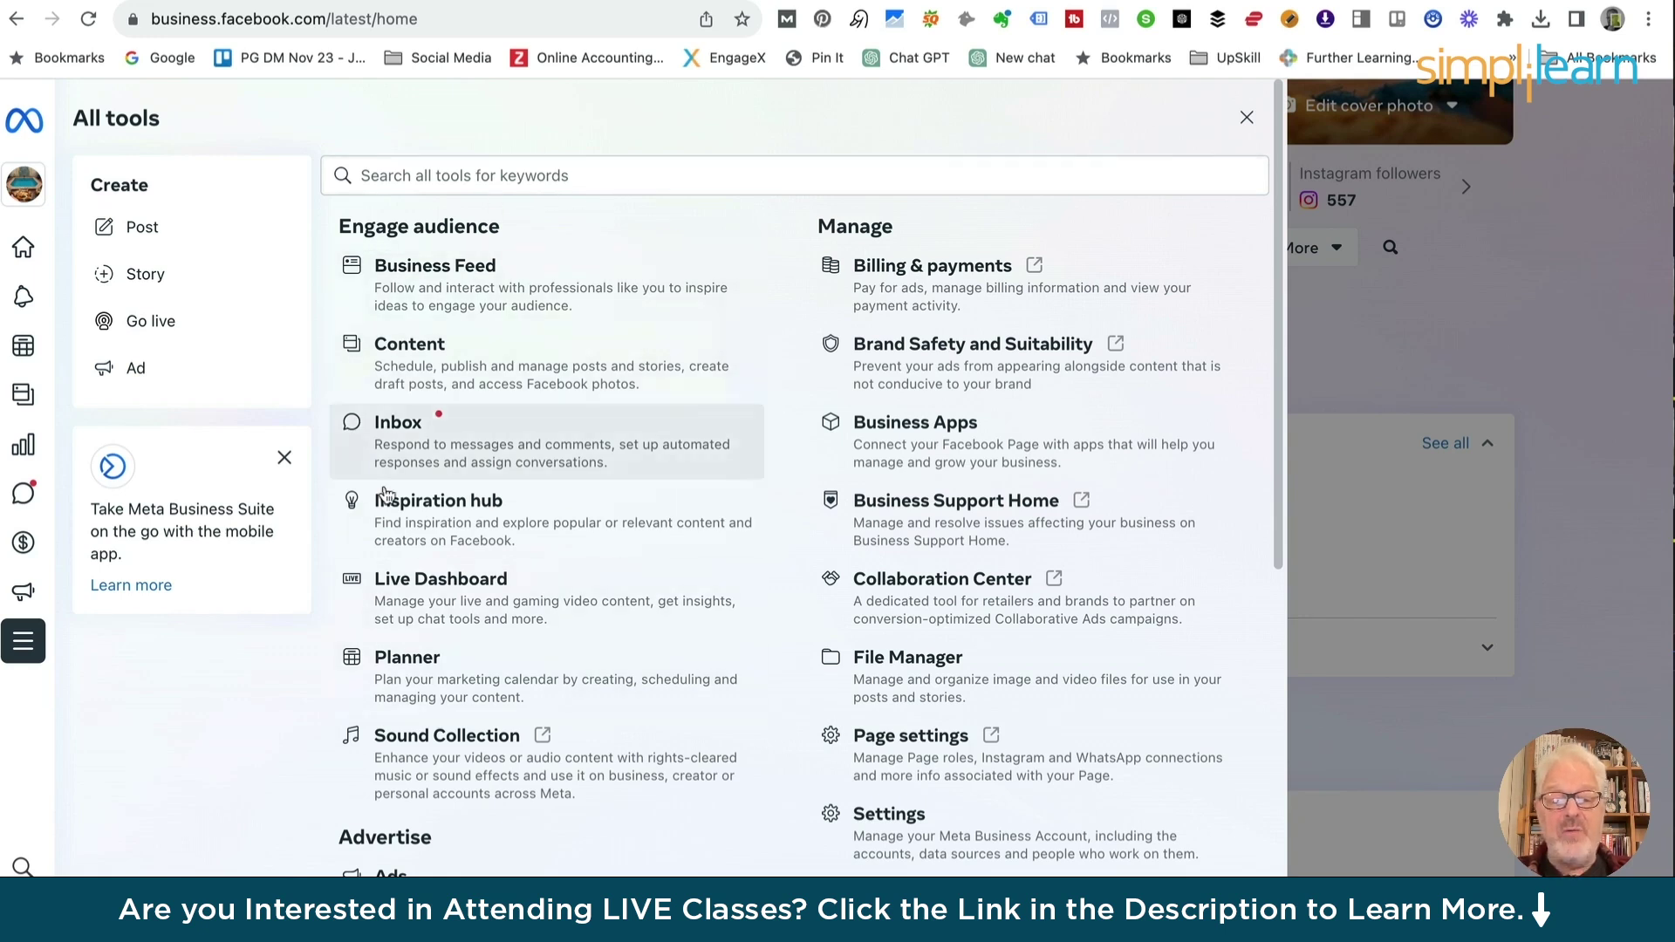
scroll(560, 470, down, 4)
scroll(560, 472, down, 4)
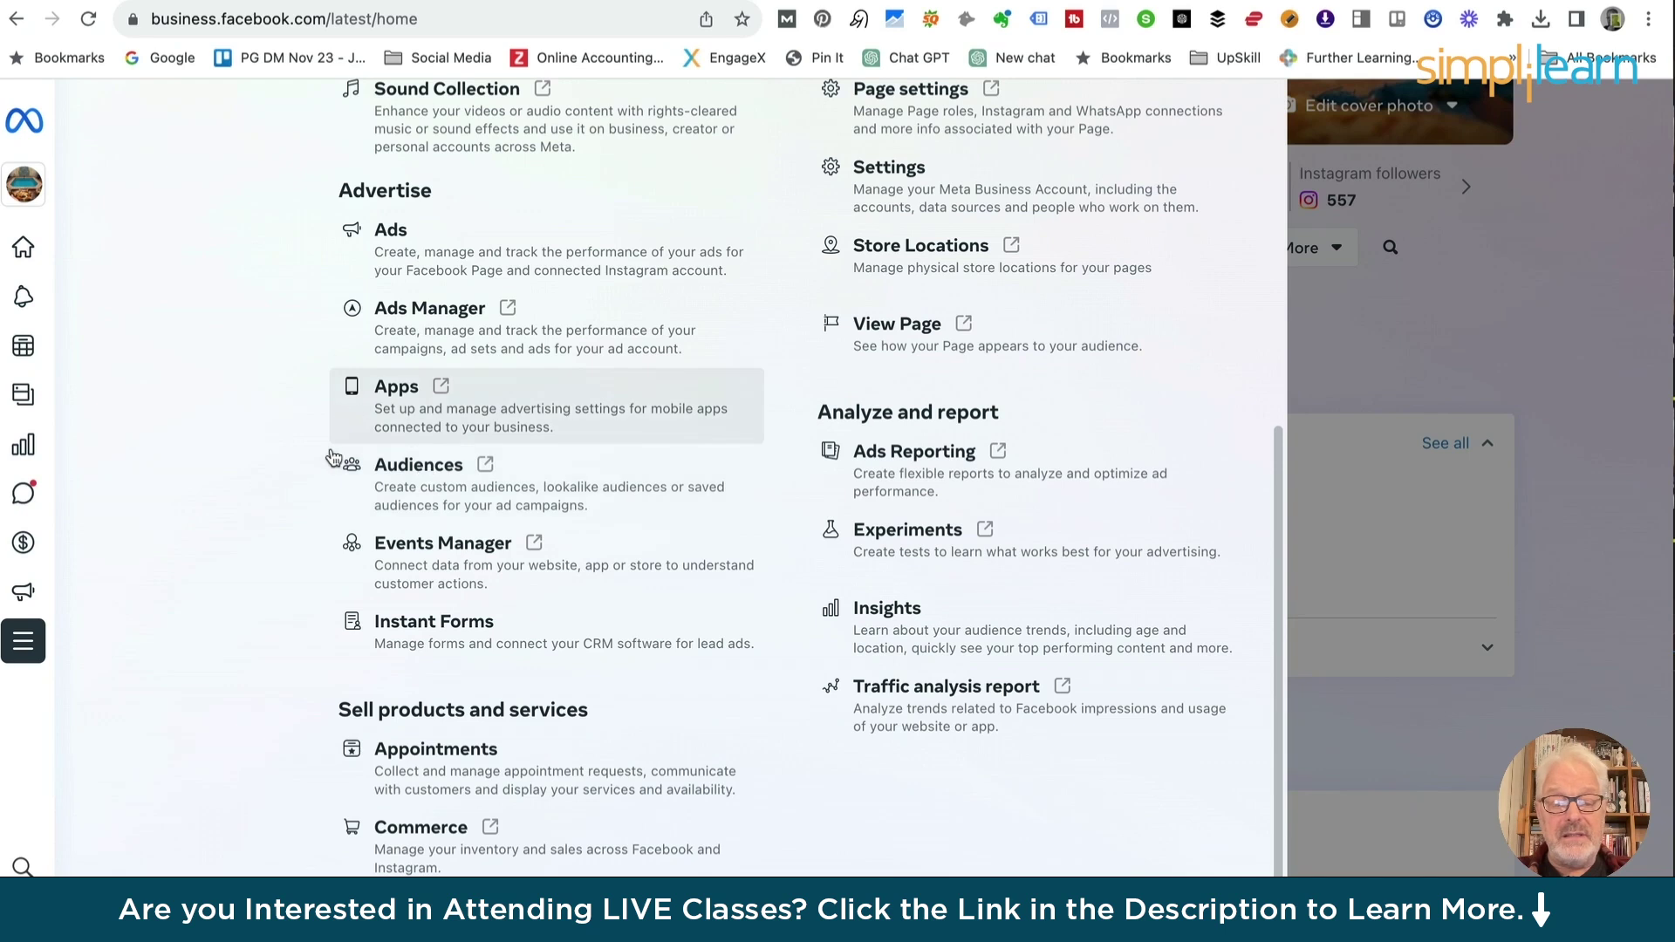
scroll(427, 510, down, 2)
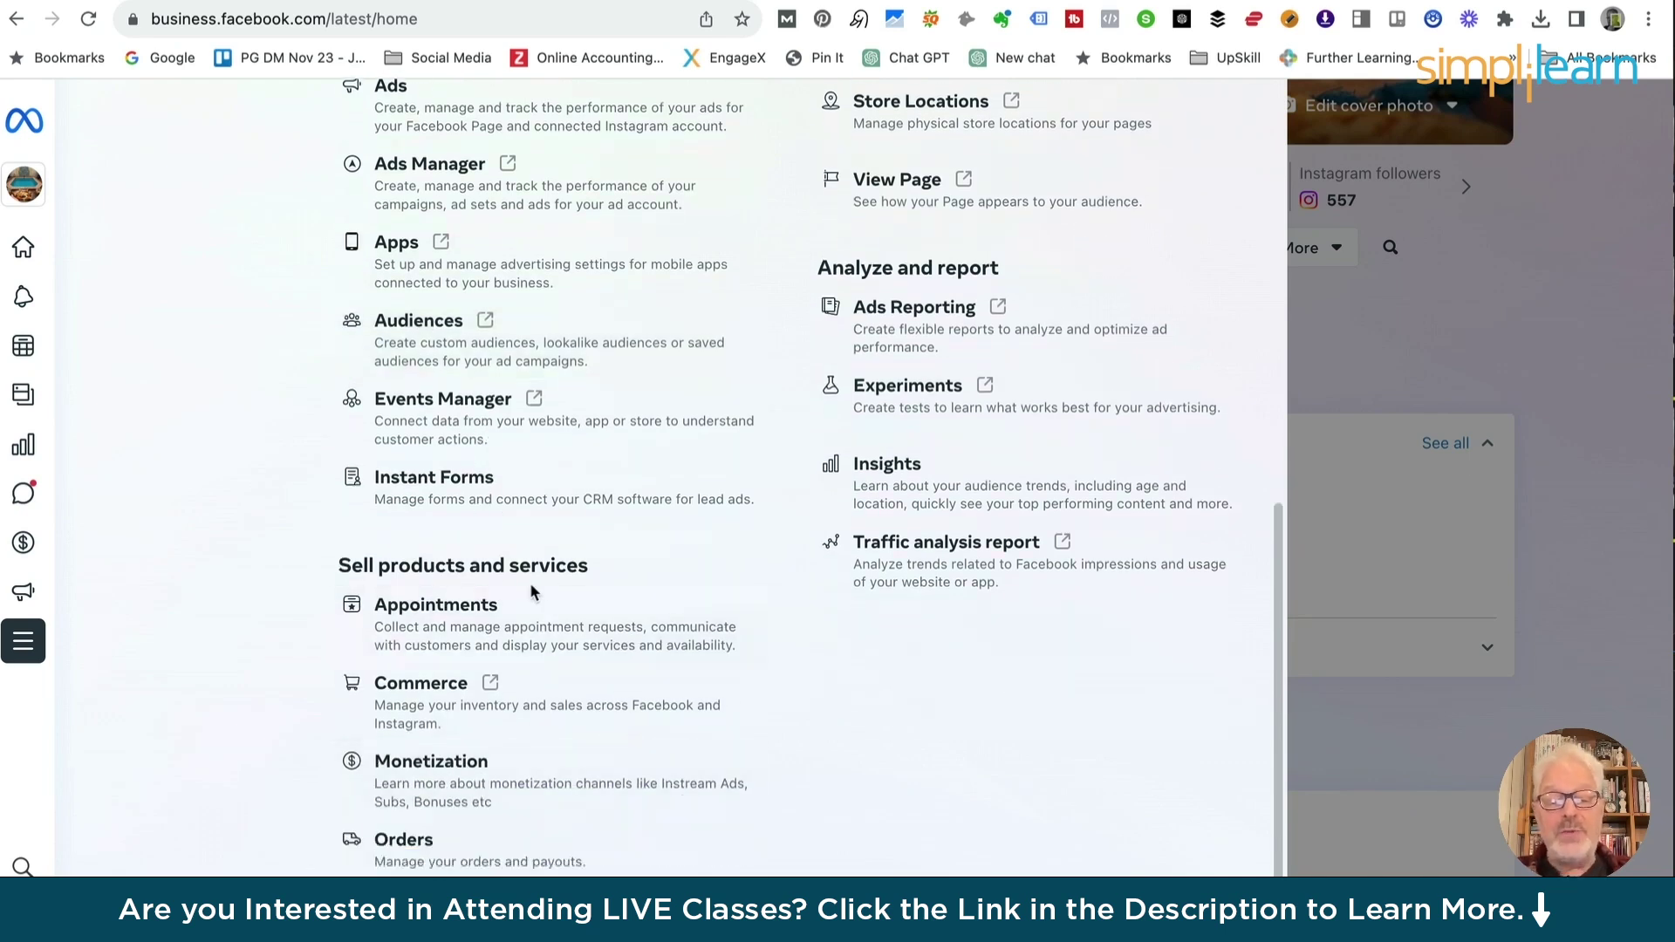
scroll(549, 568, up, 8)
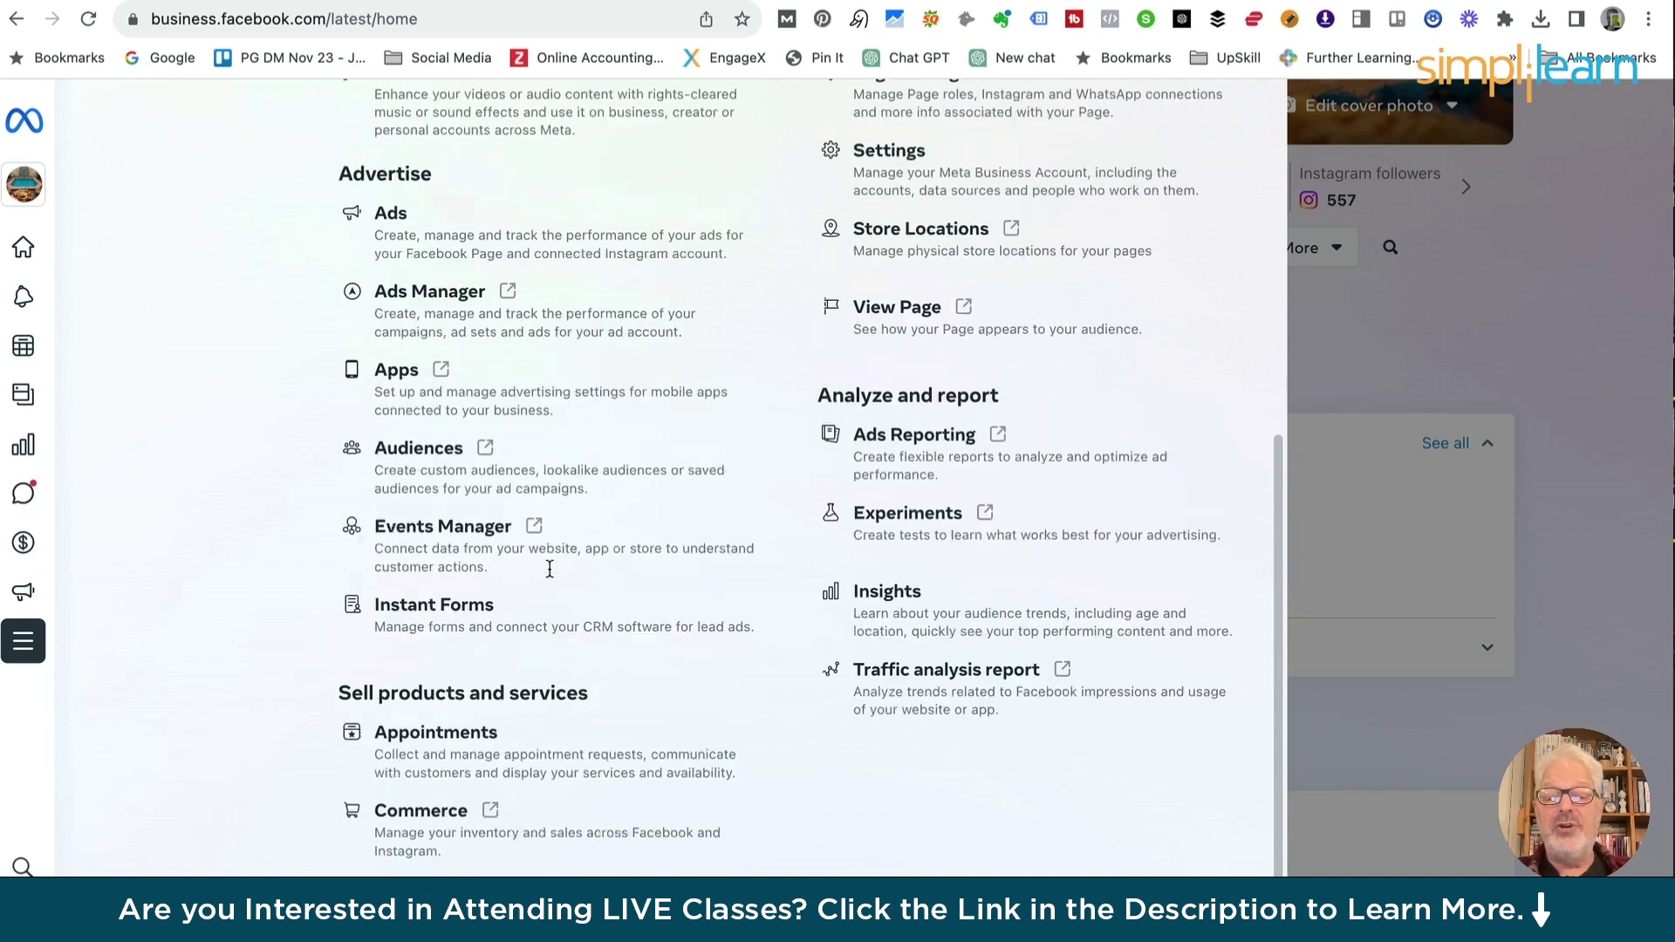
scroll(548, 567, down, 1)
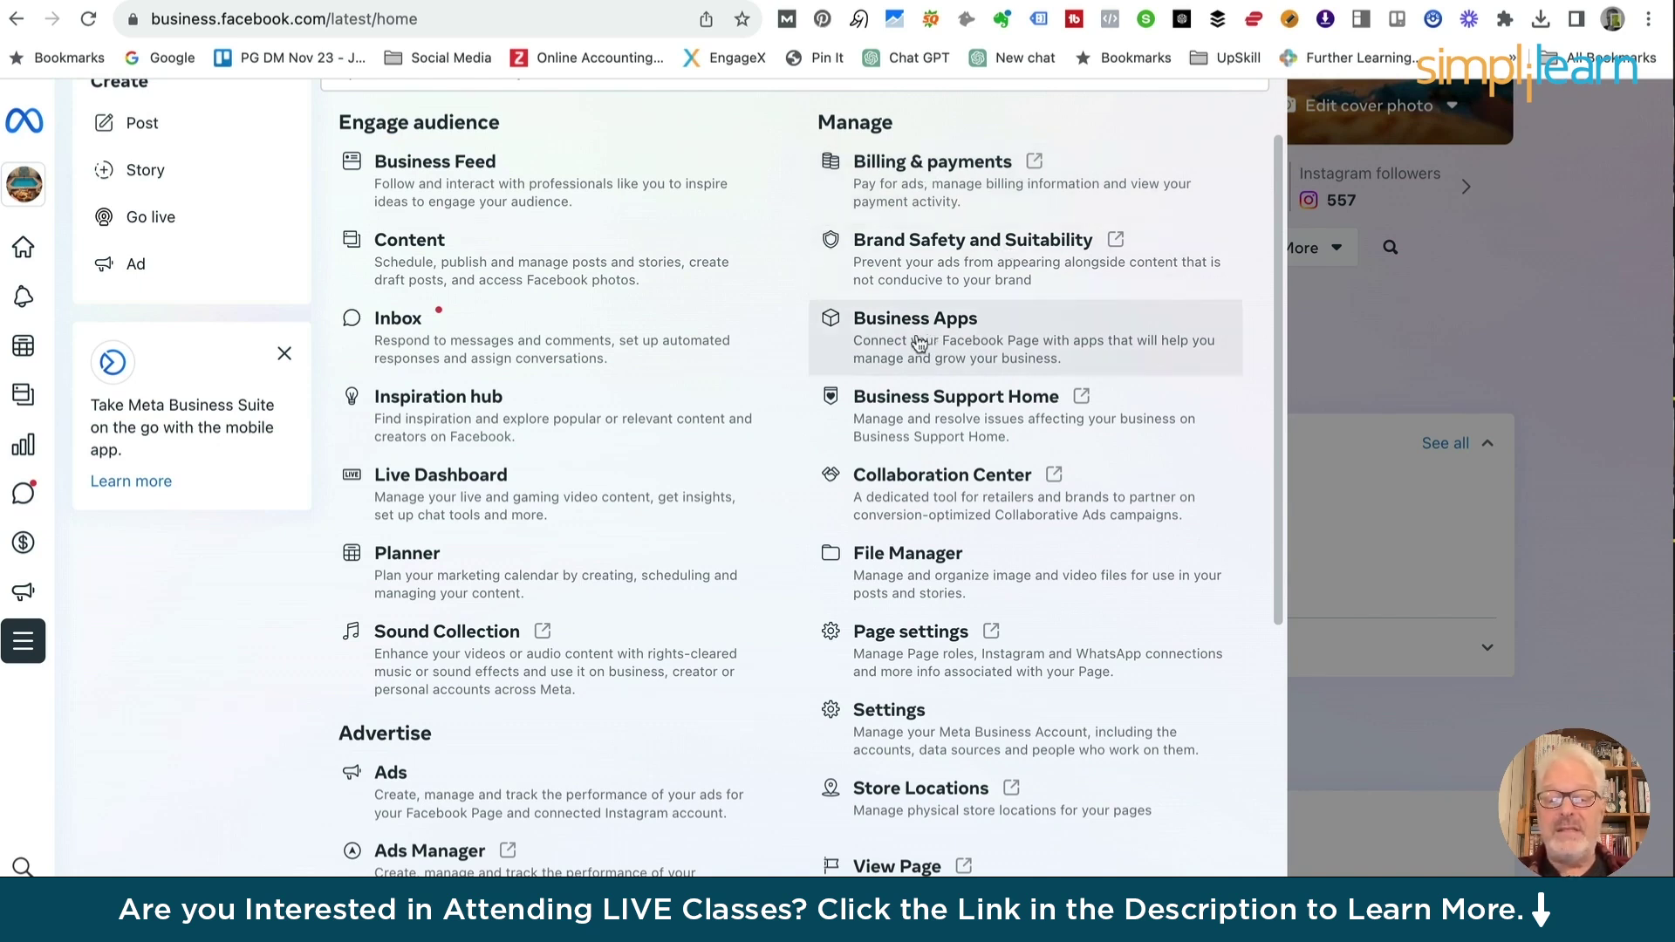
scroll(901, 411, down, 2)
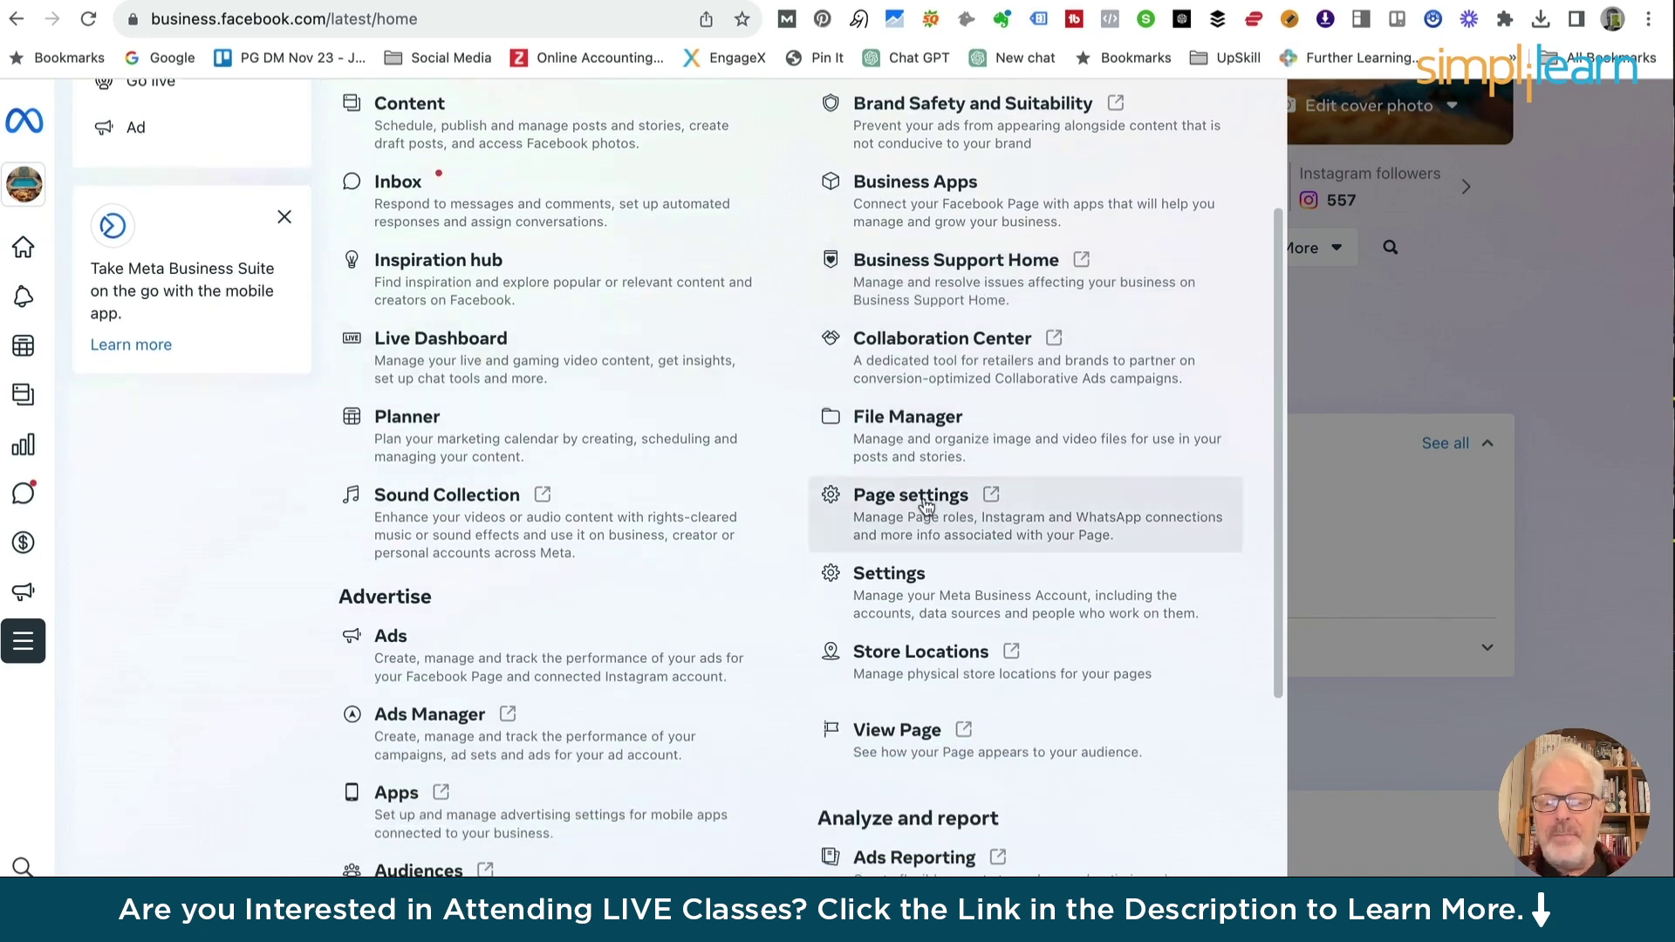
scroll(925, 506, down, 5)
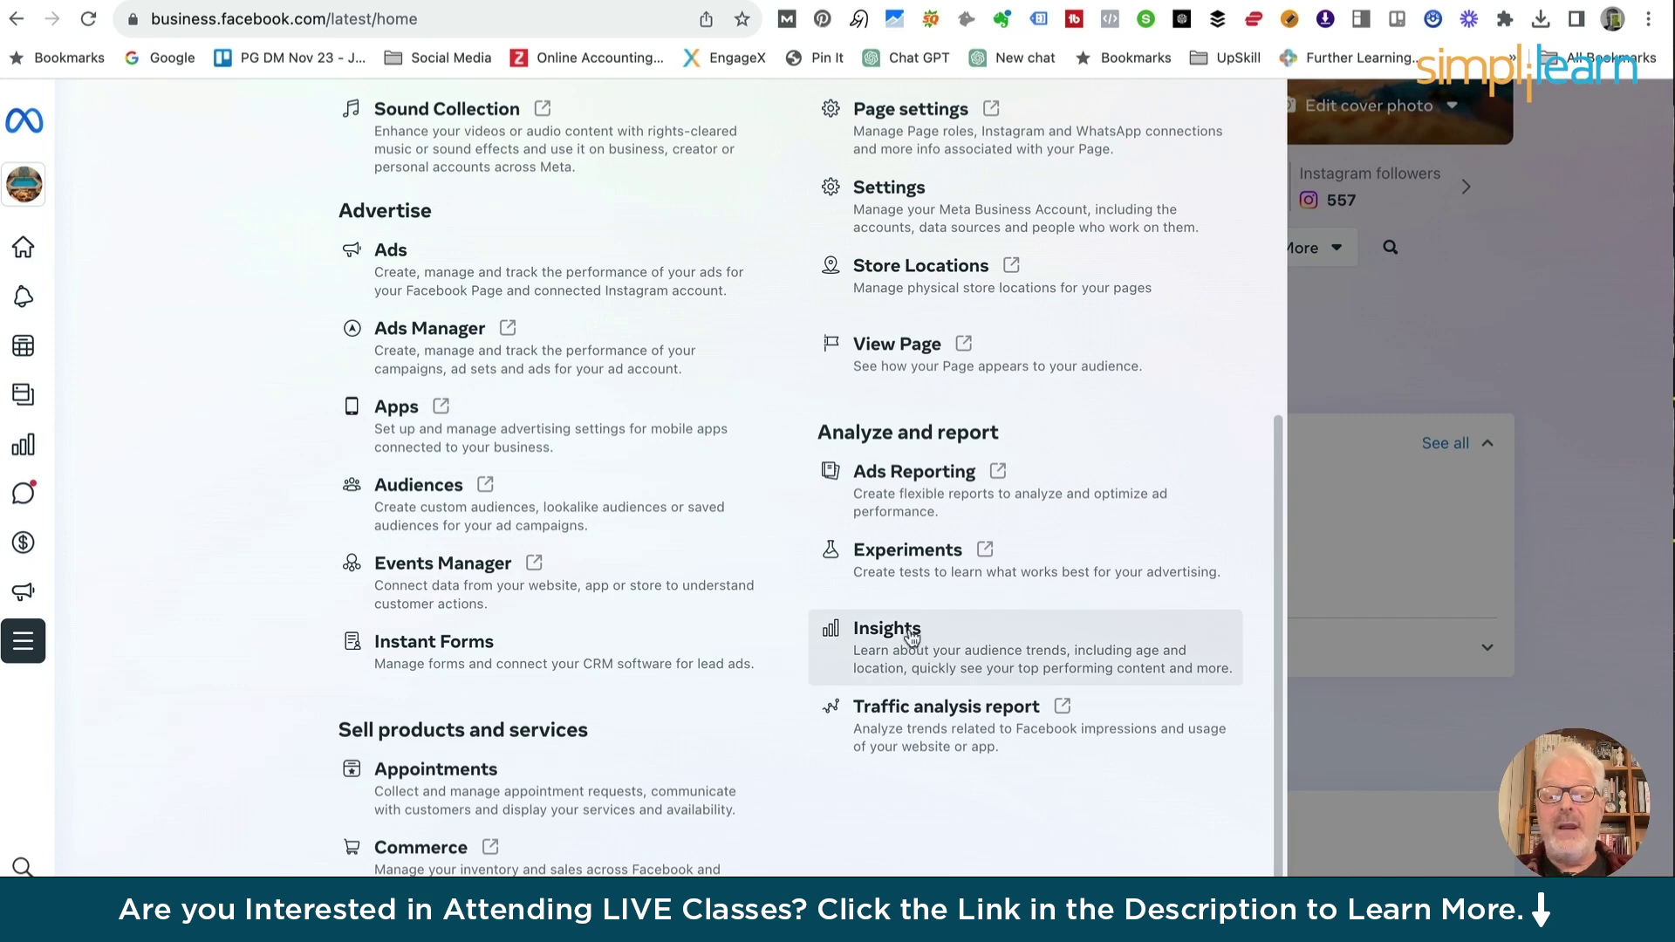
scroll(912, 638, up, 7)
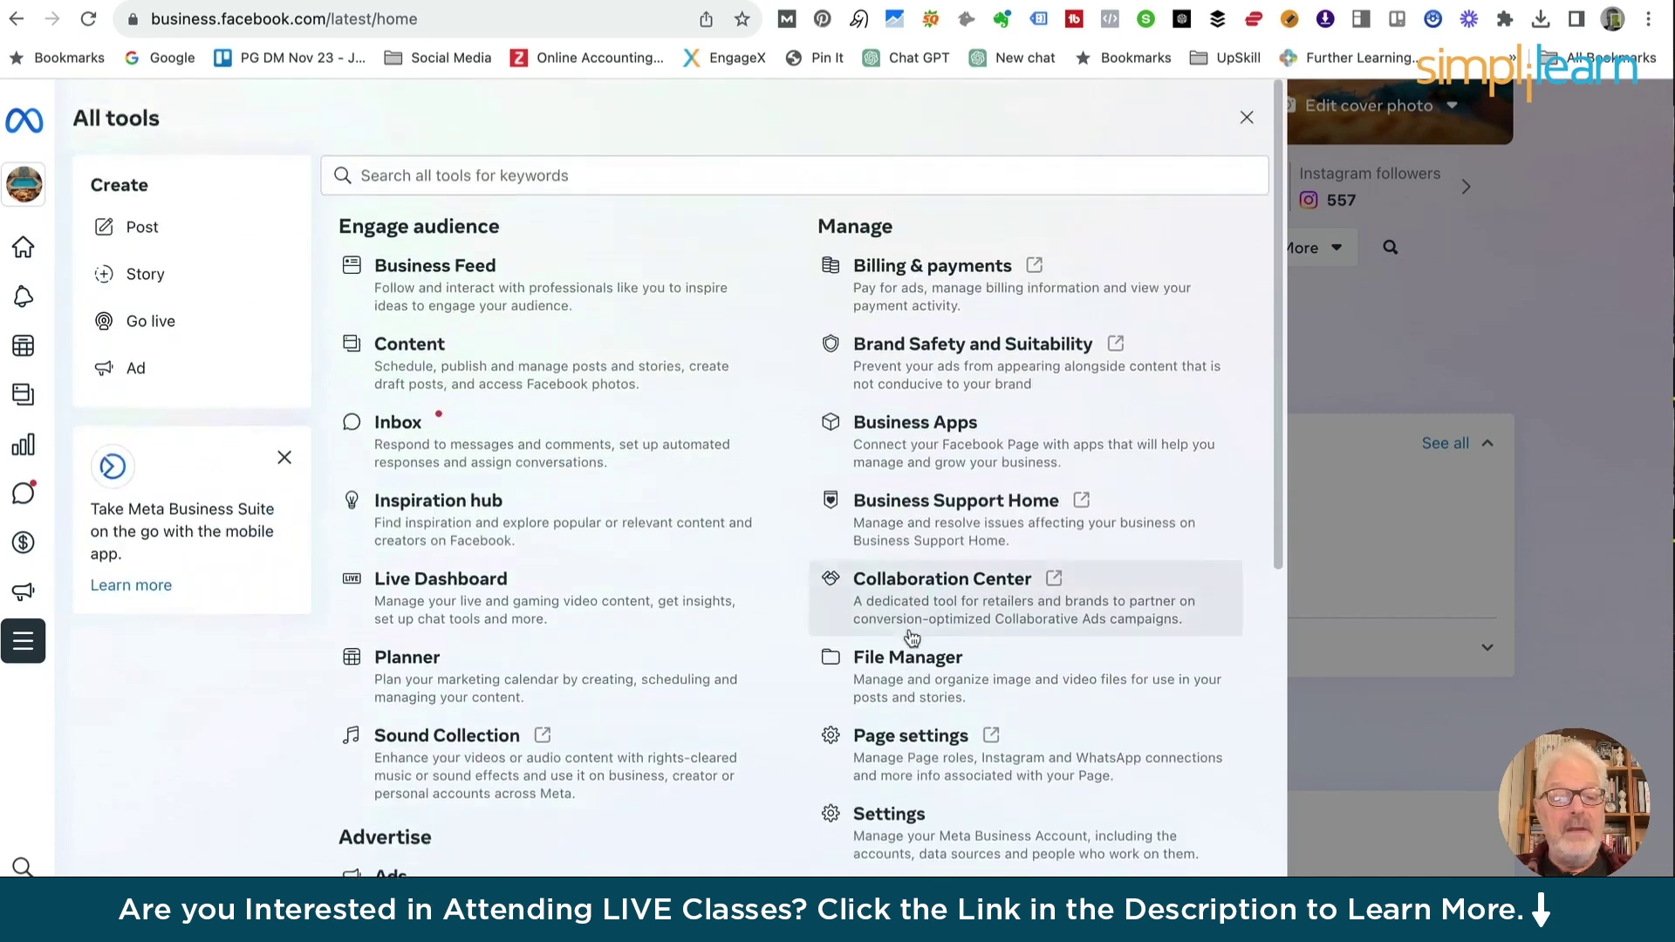
mouse_move(16, 723)
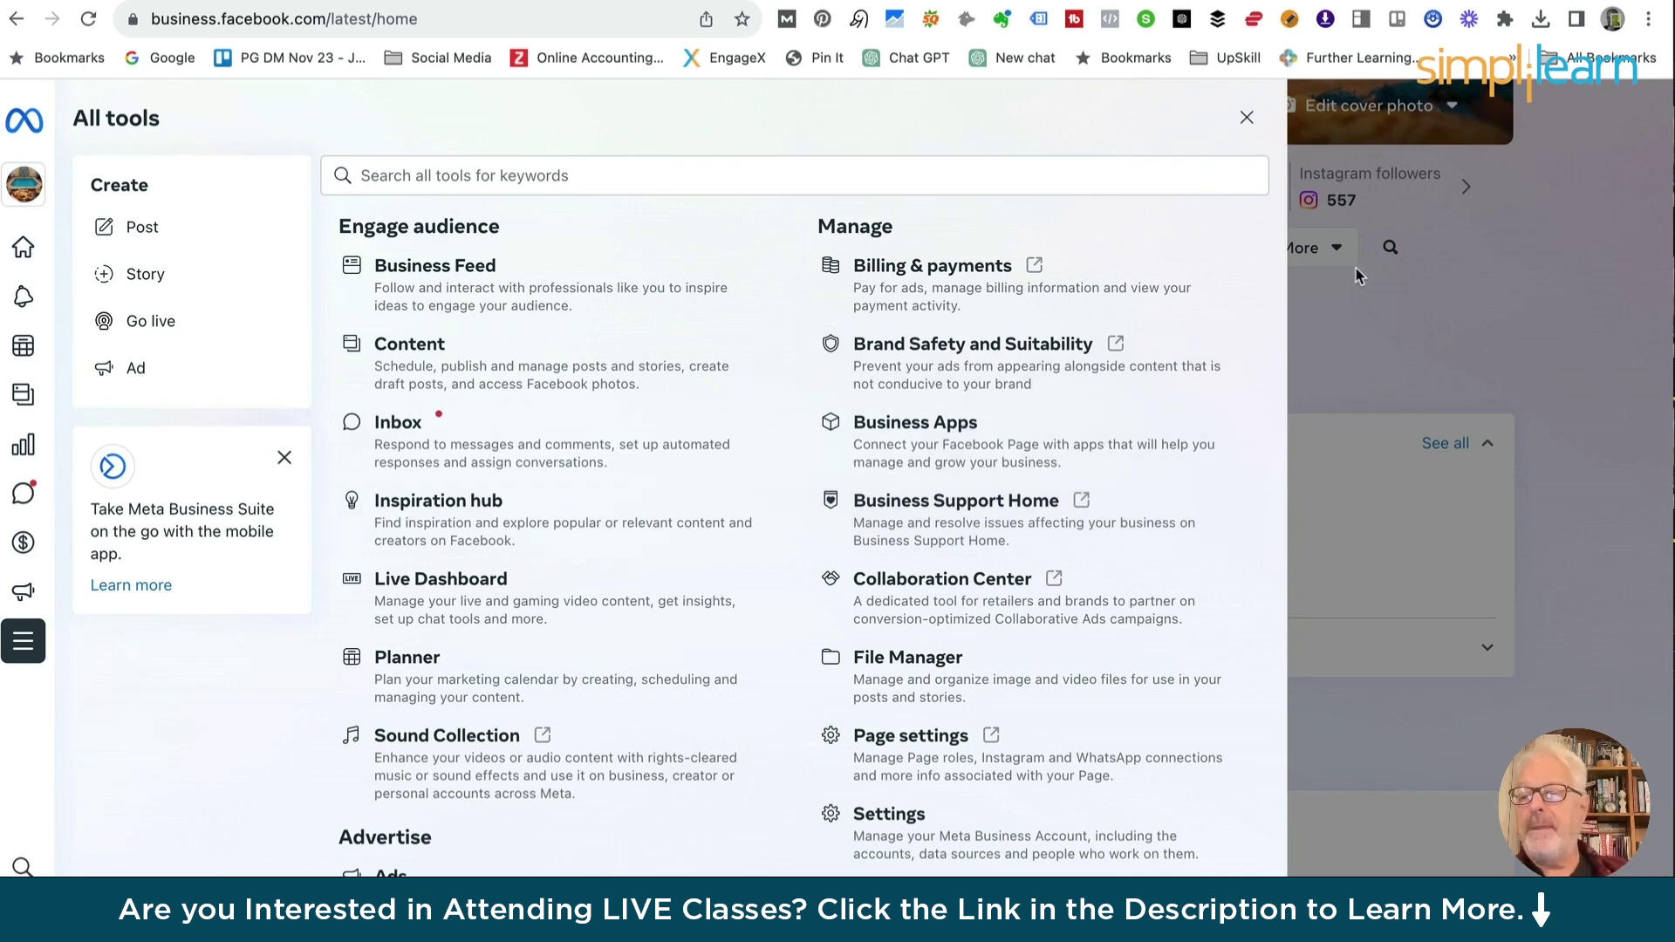
click(1343, 324)
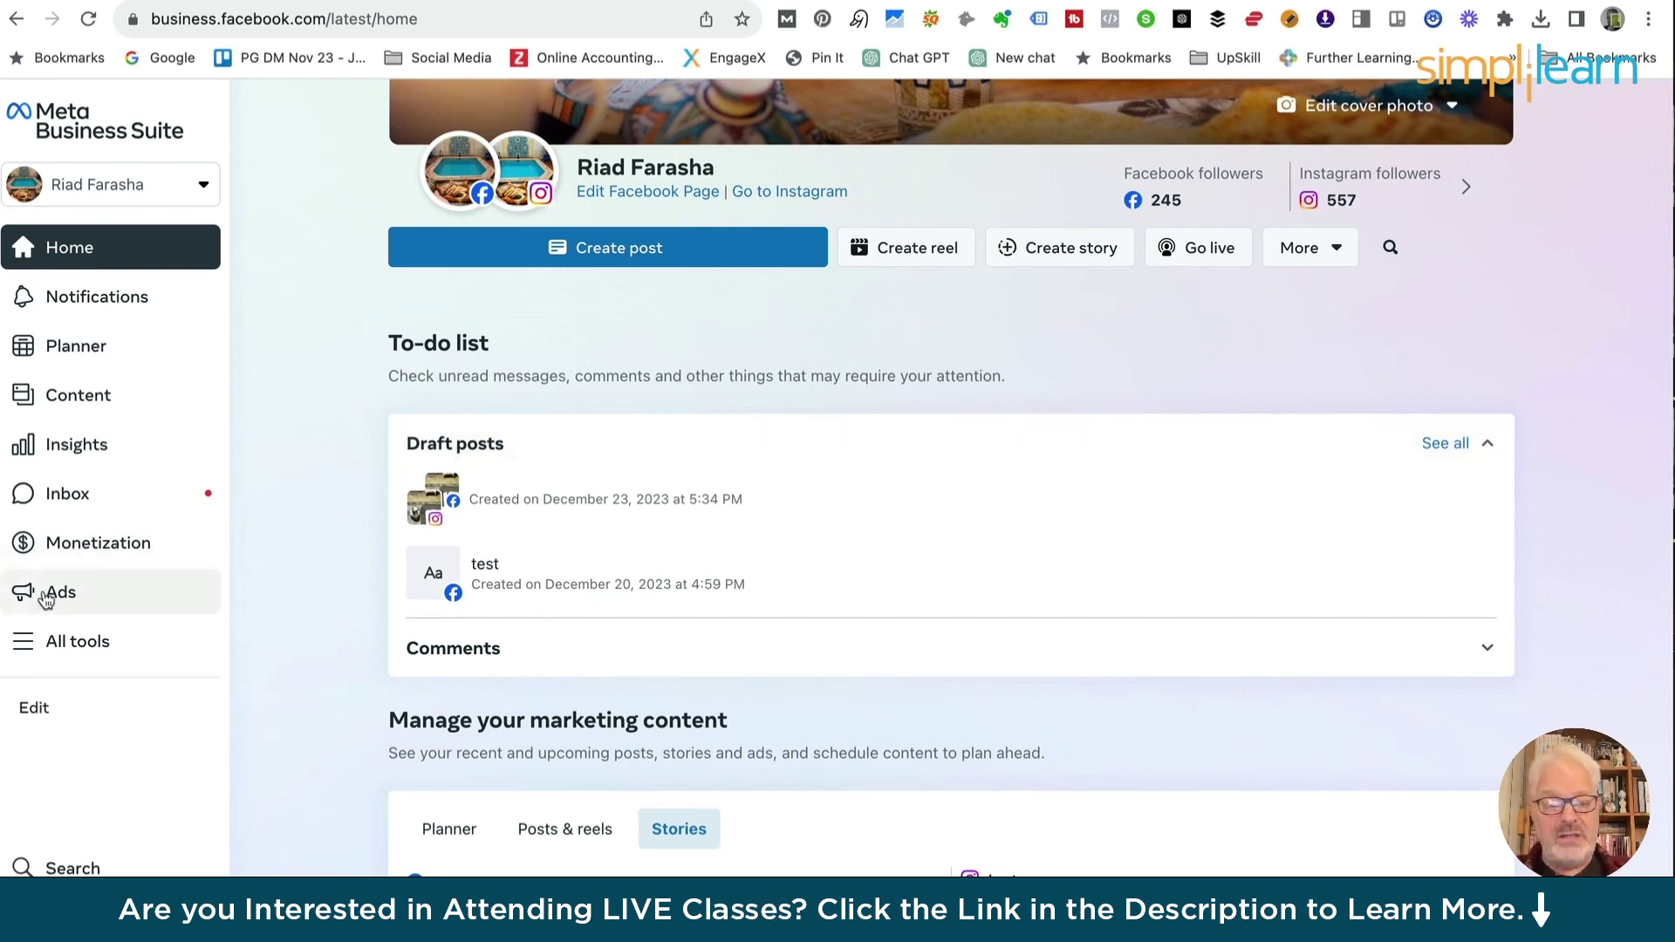
click(63, 653)
scroll(61, 646, down, 5)
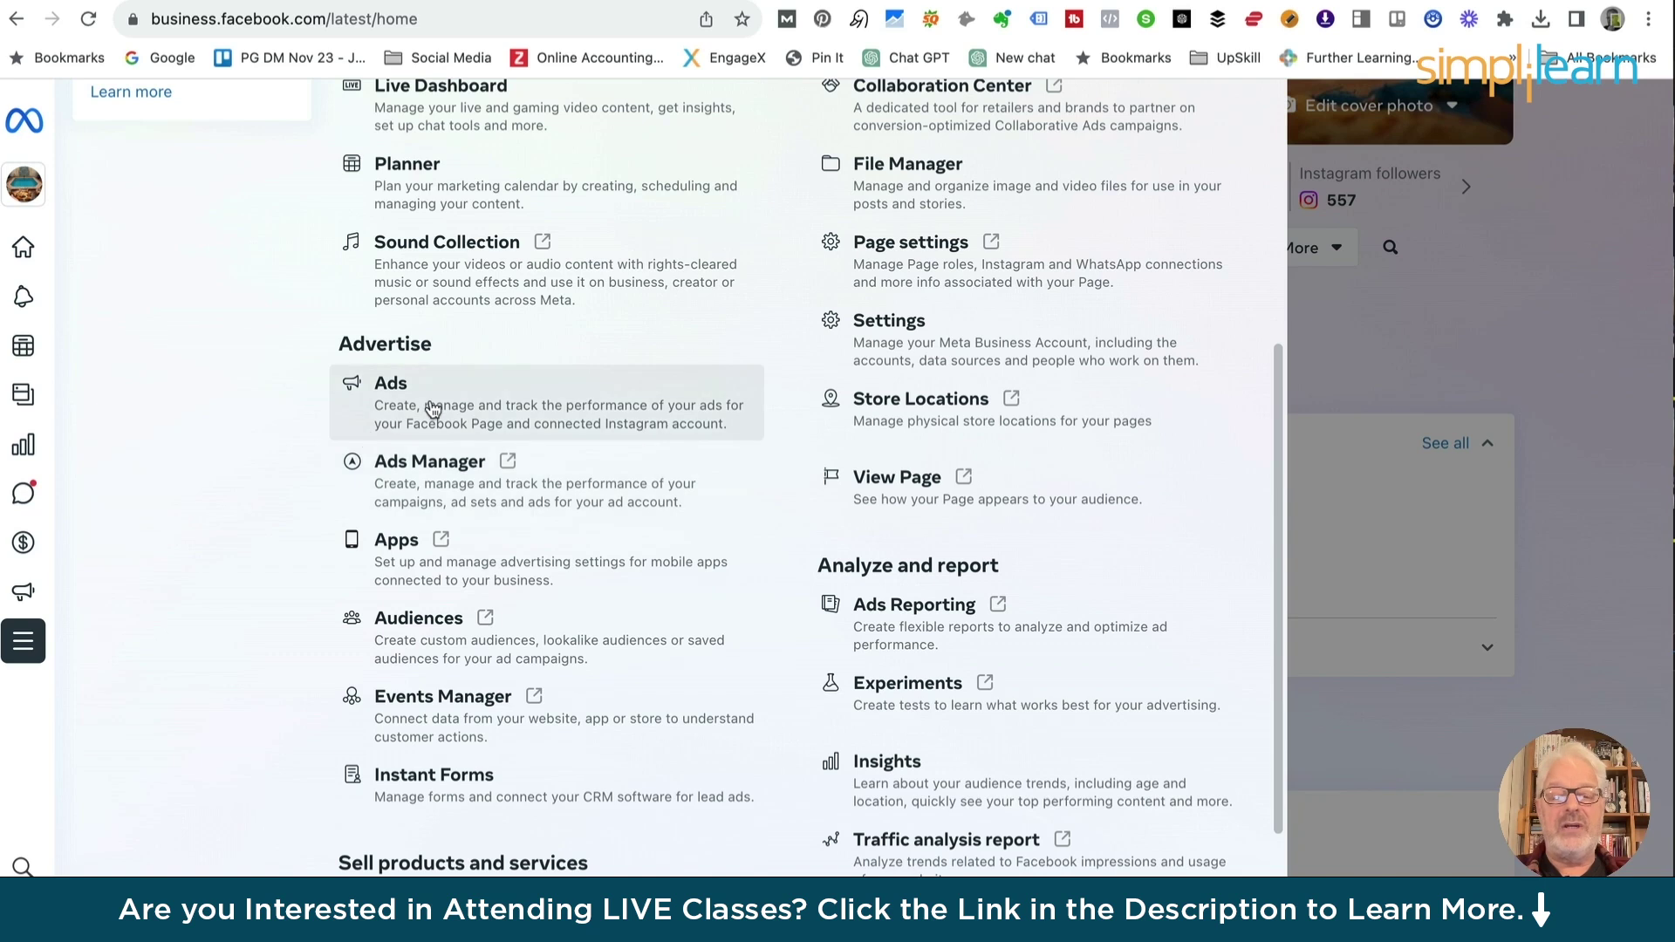
scroll(434, 409, up, 5)
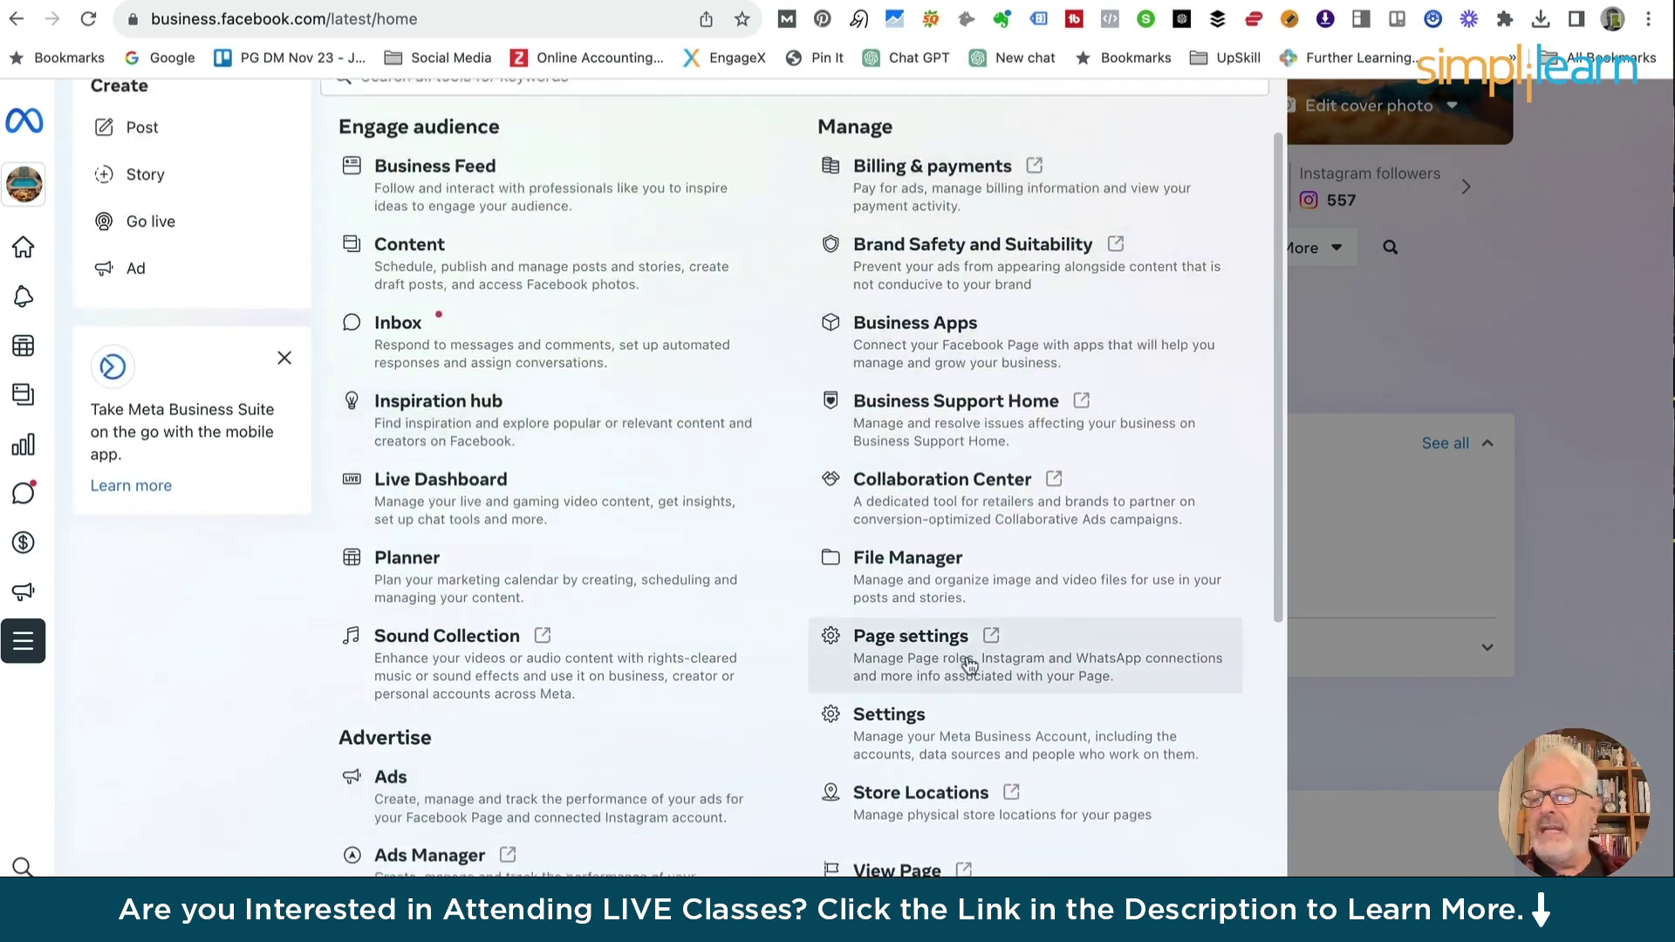
scroll(972, 663, down, 4)
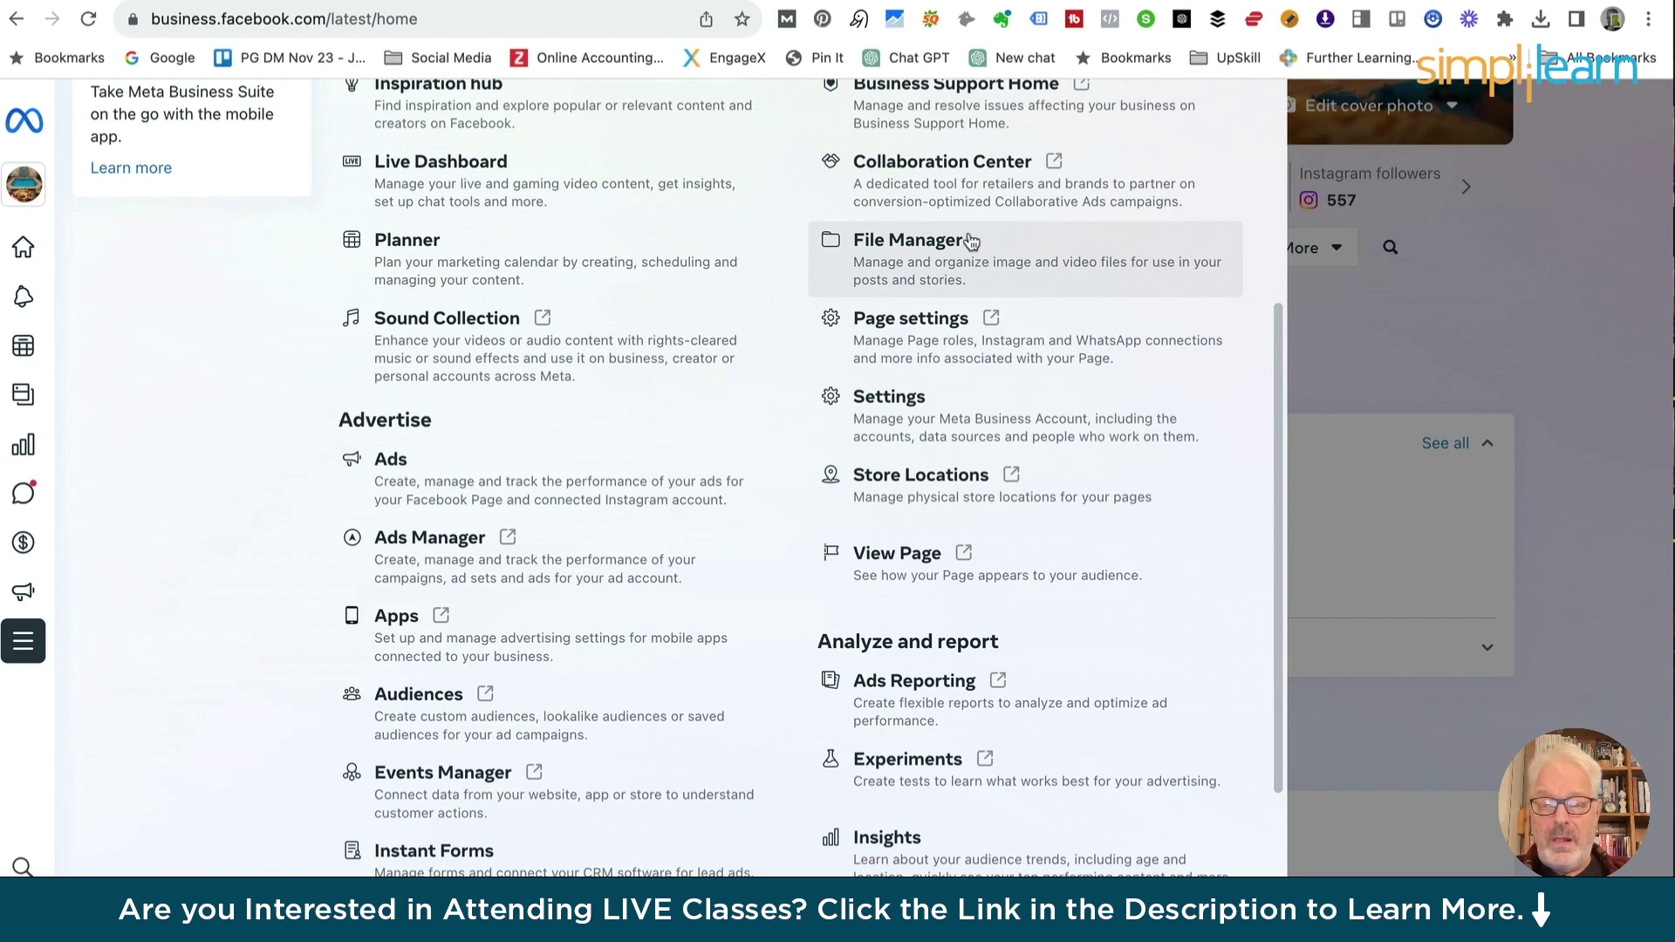
View the Page's Facebook access list in Page settings, then go back to the Business Suite tab
click(906, 326)
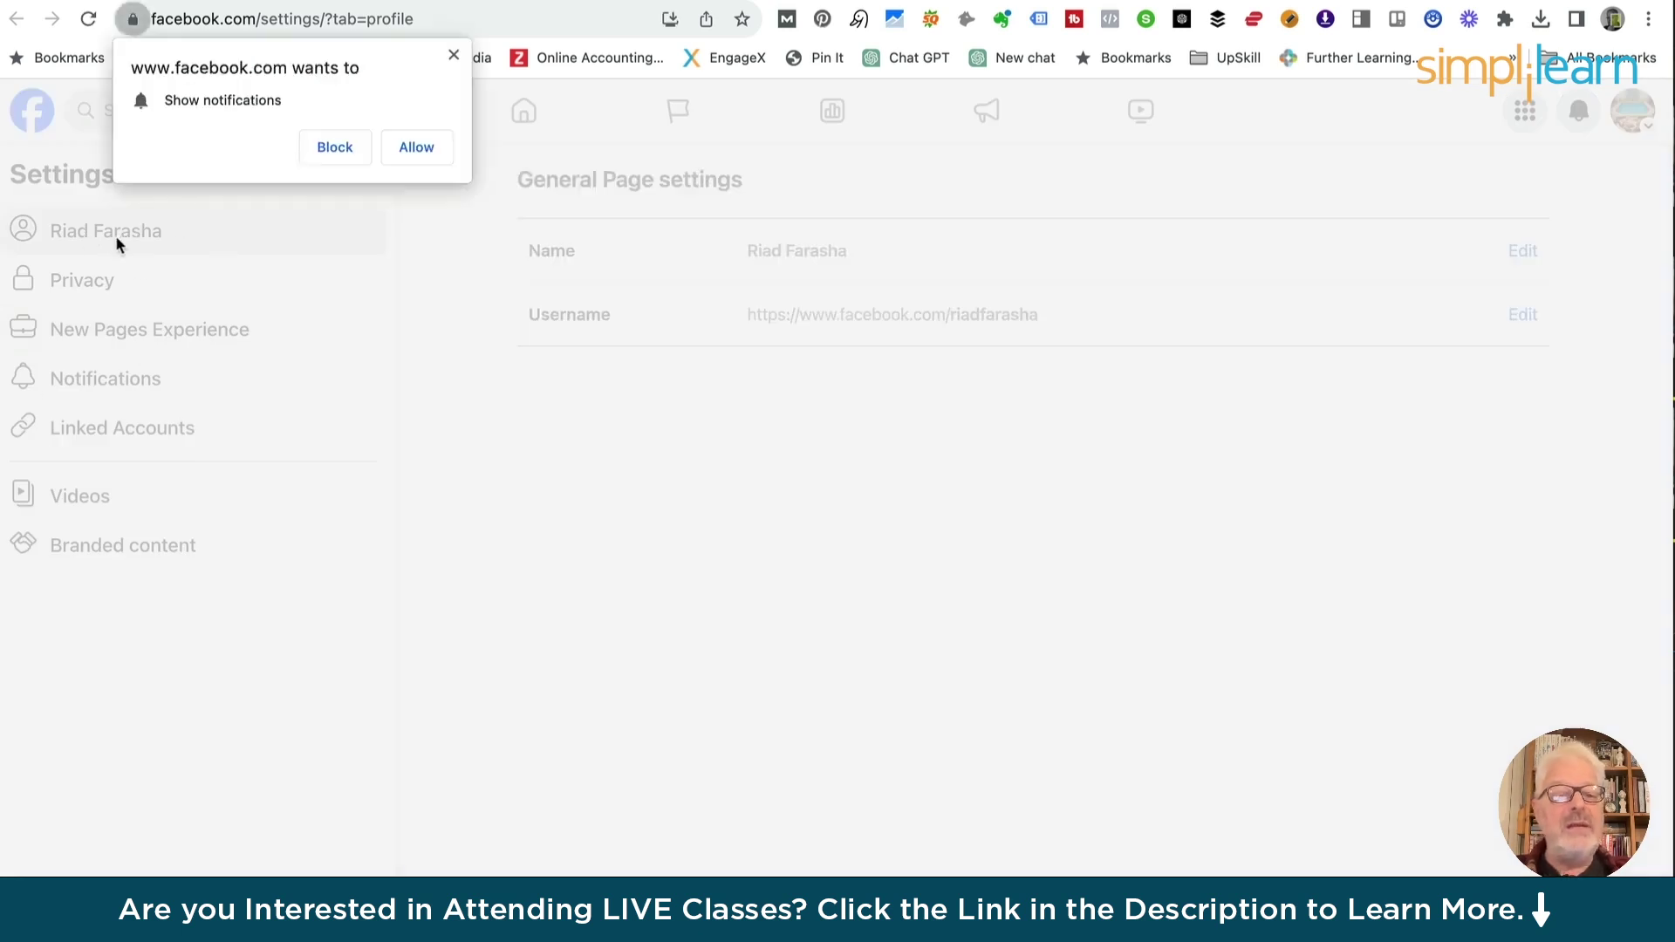
click(454, 55)
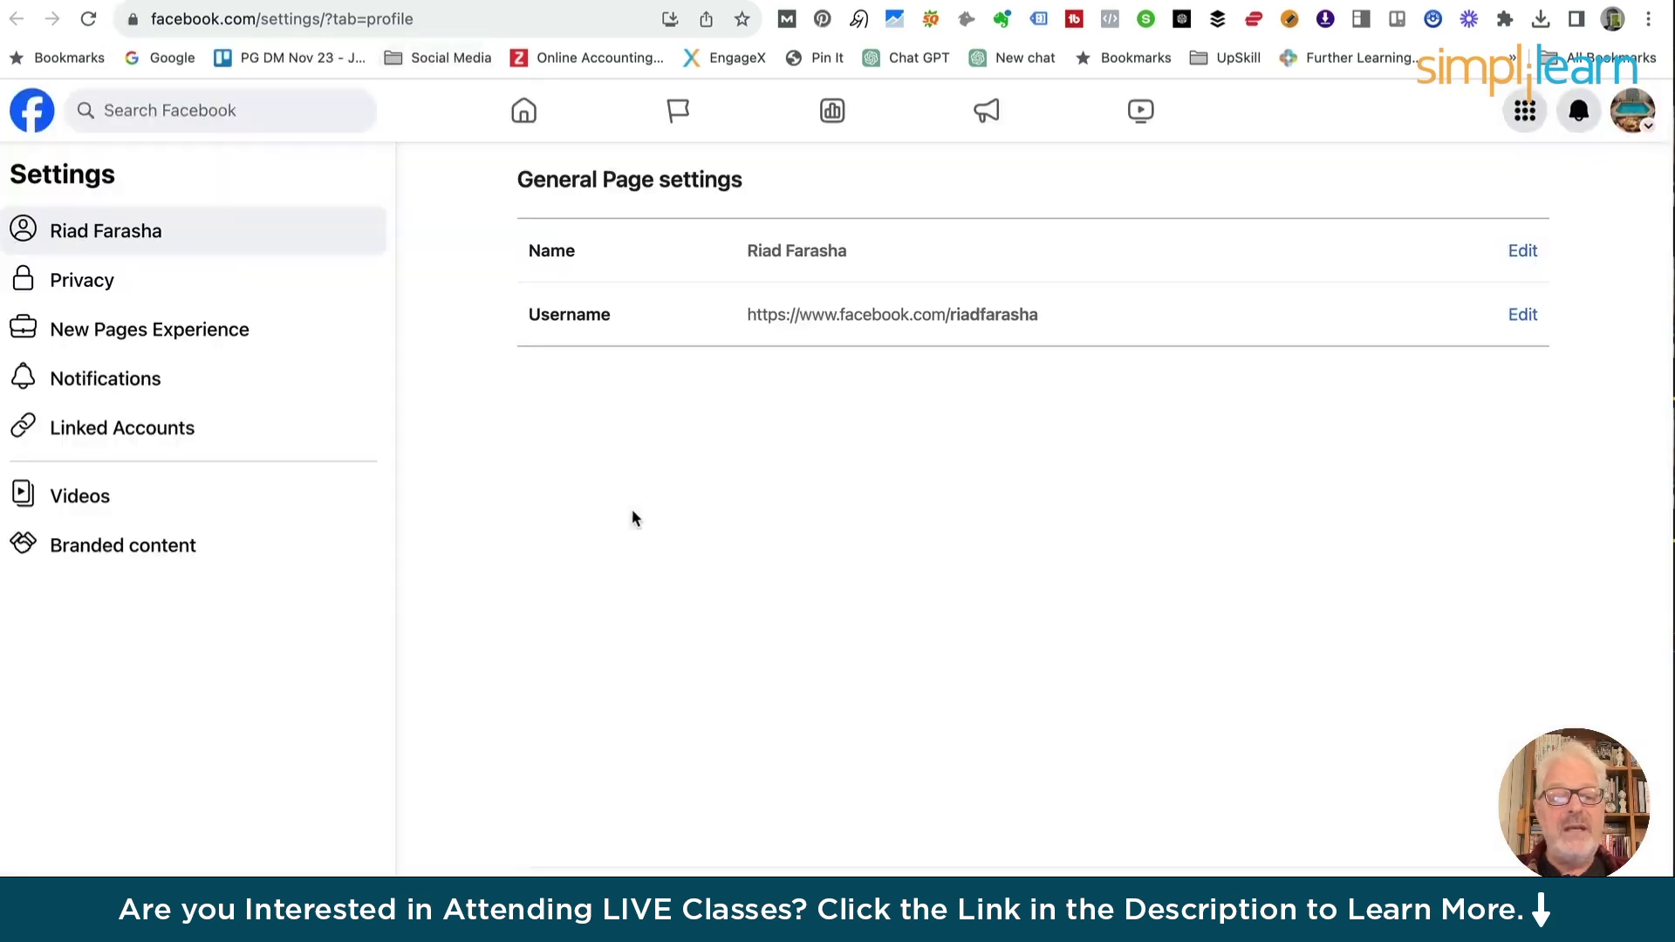
right_click(631, 511)
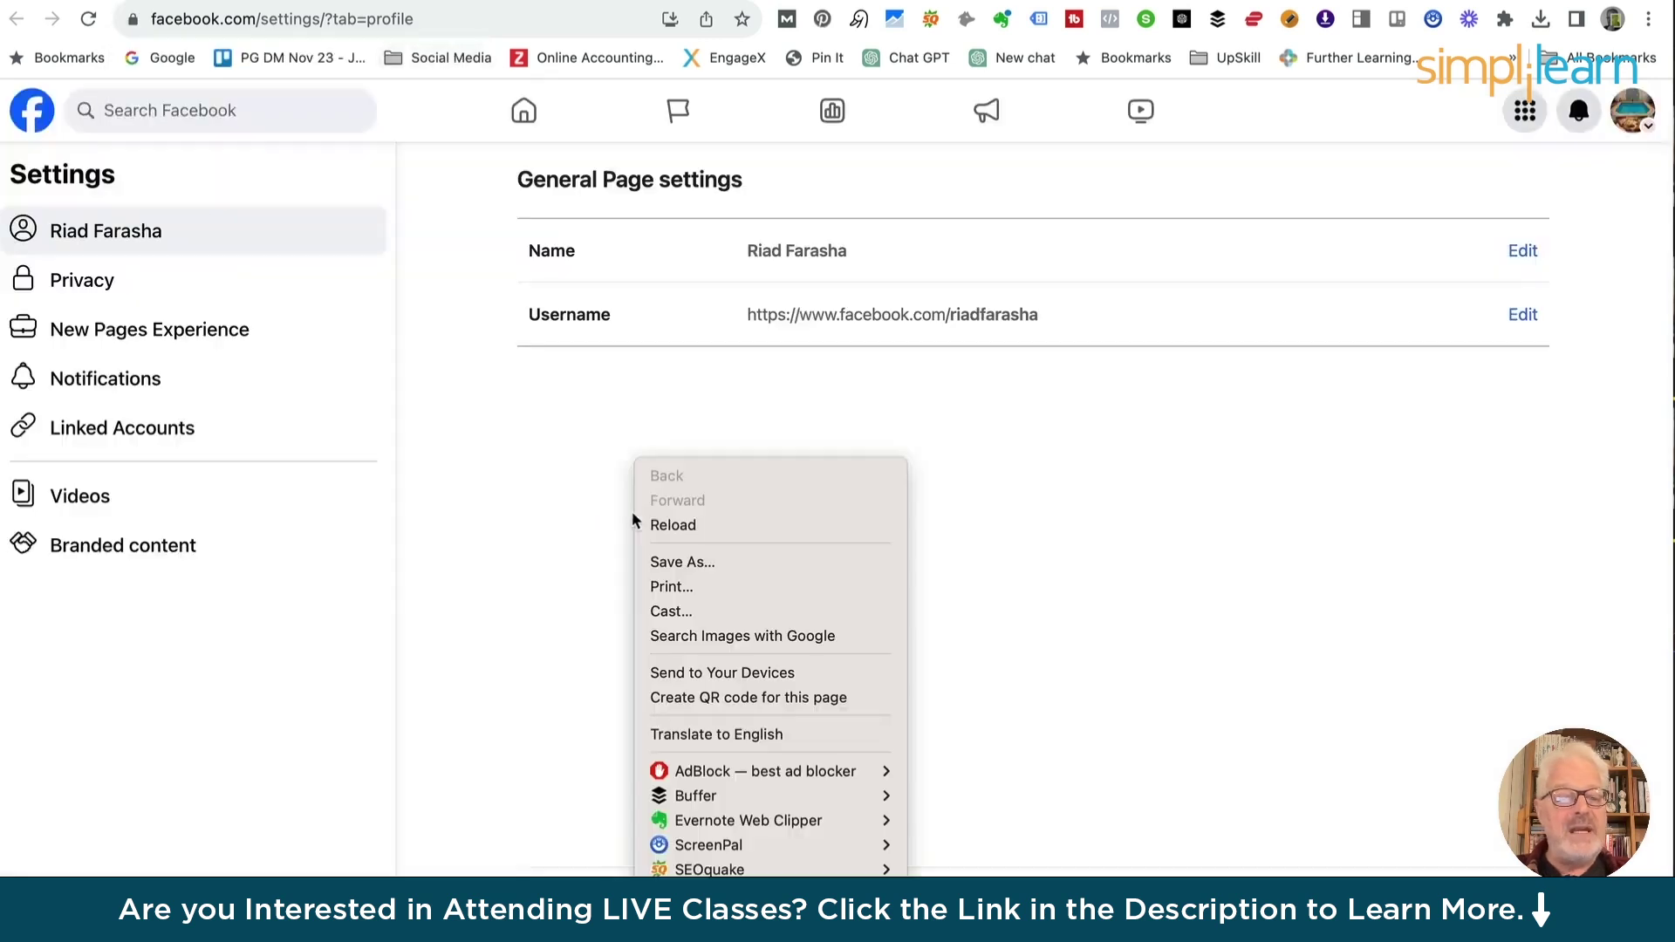
click(483, 502)
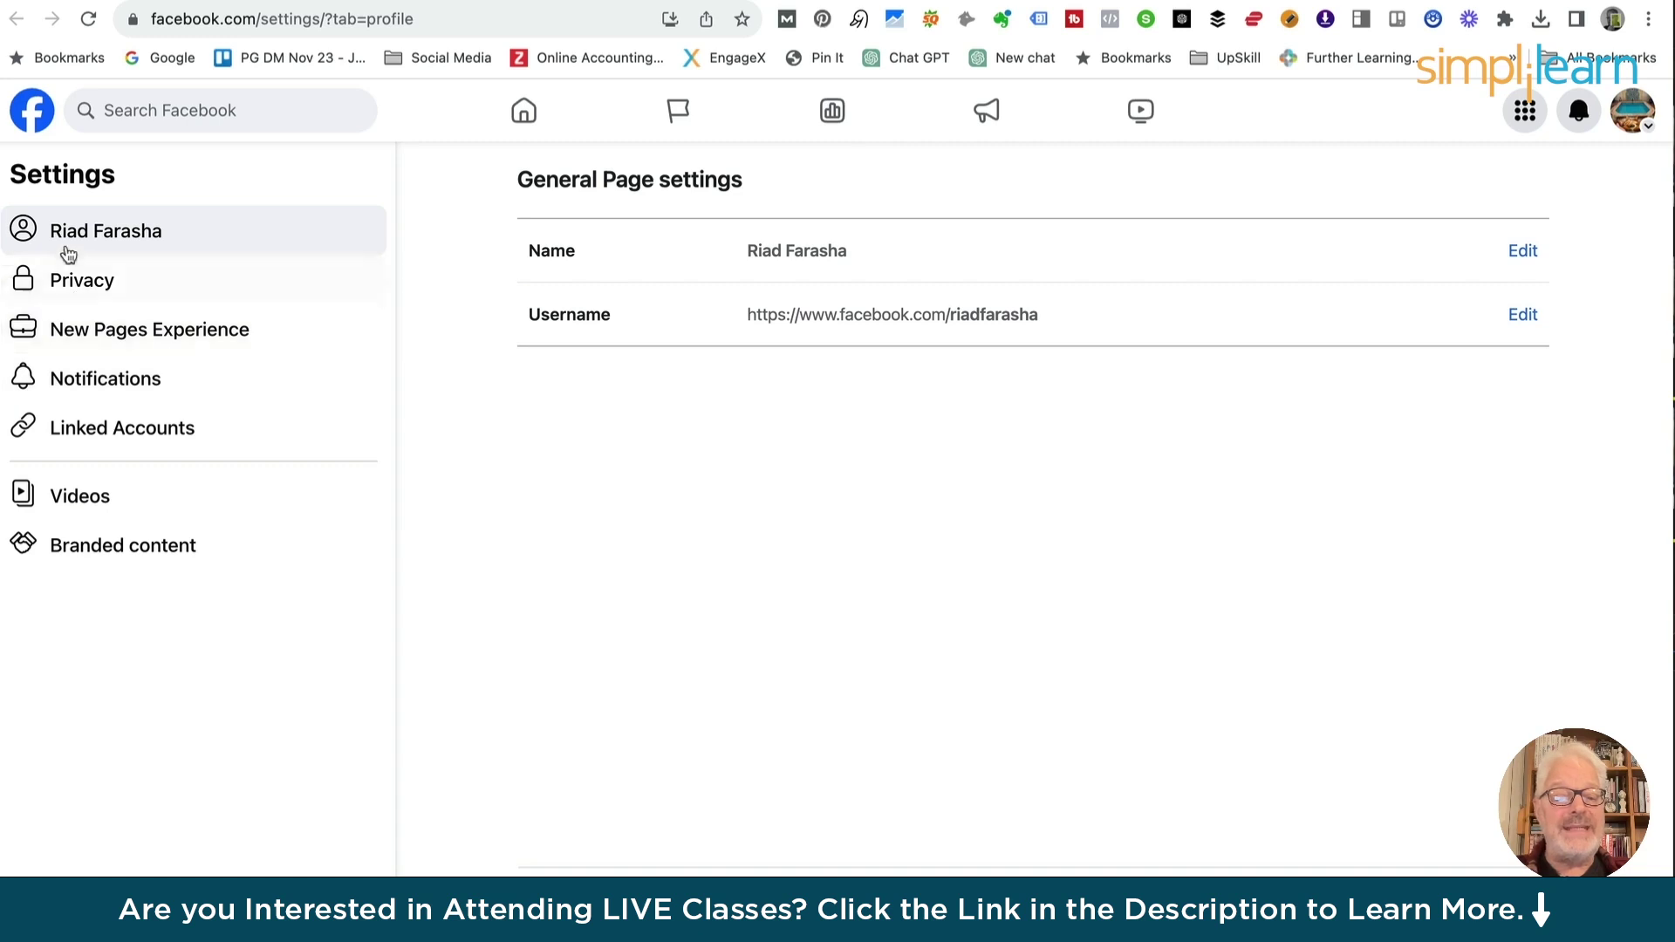
click(154, 338)
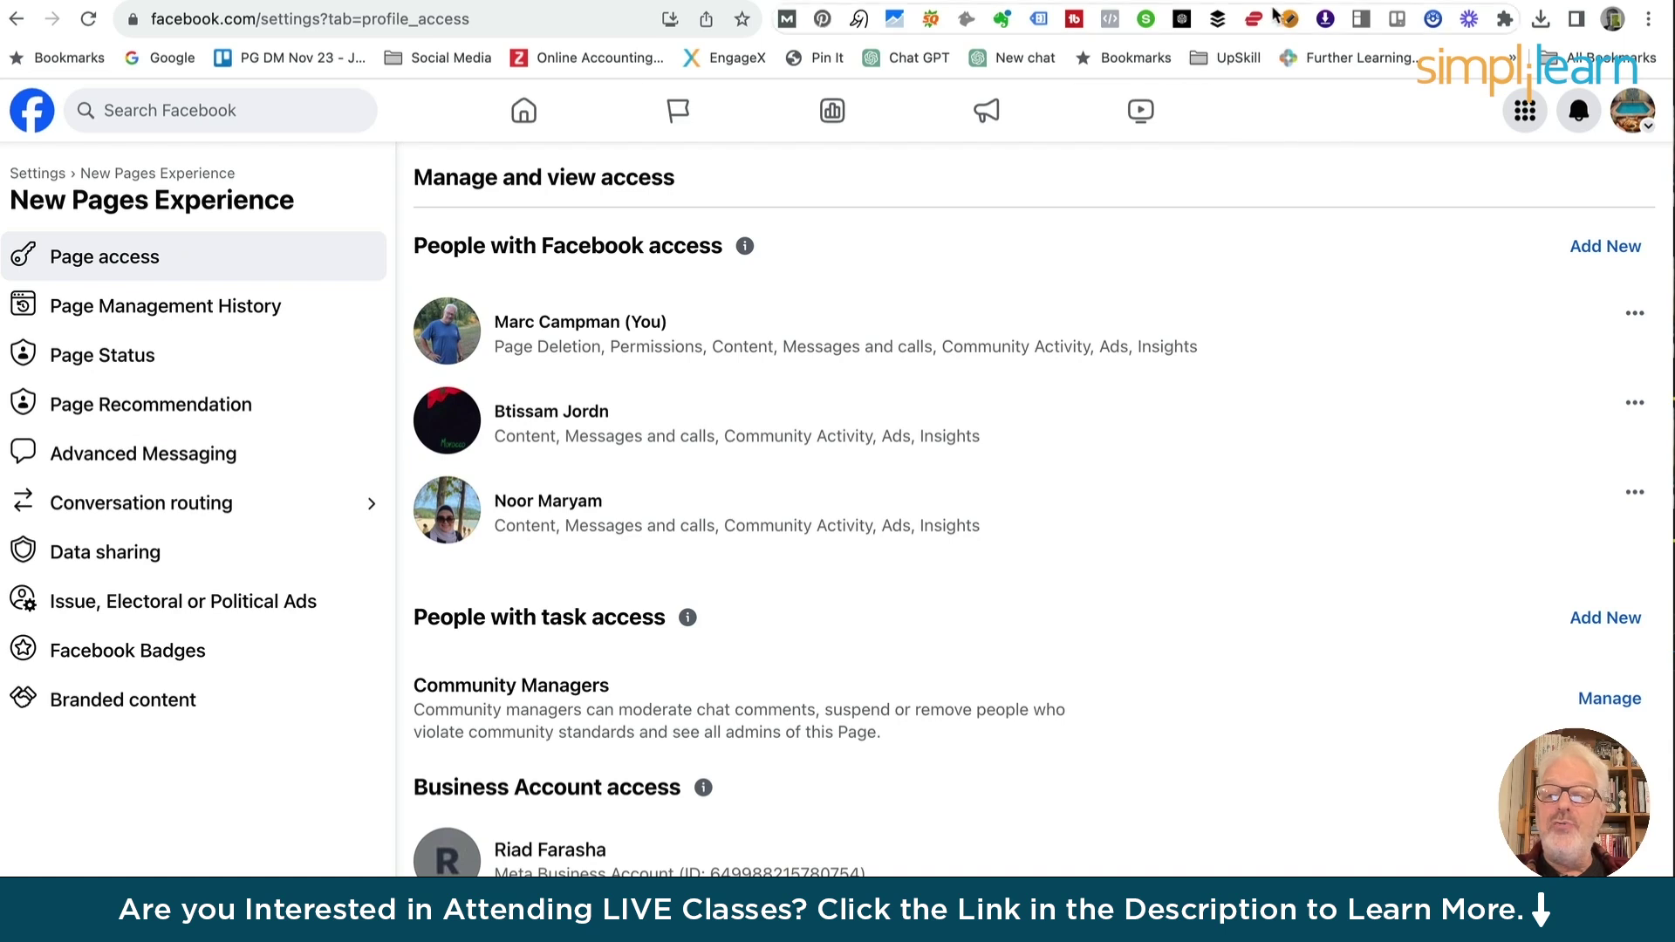
click(1117, 1)
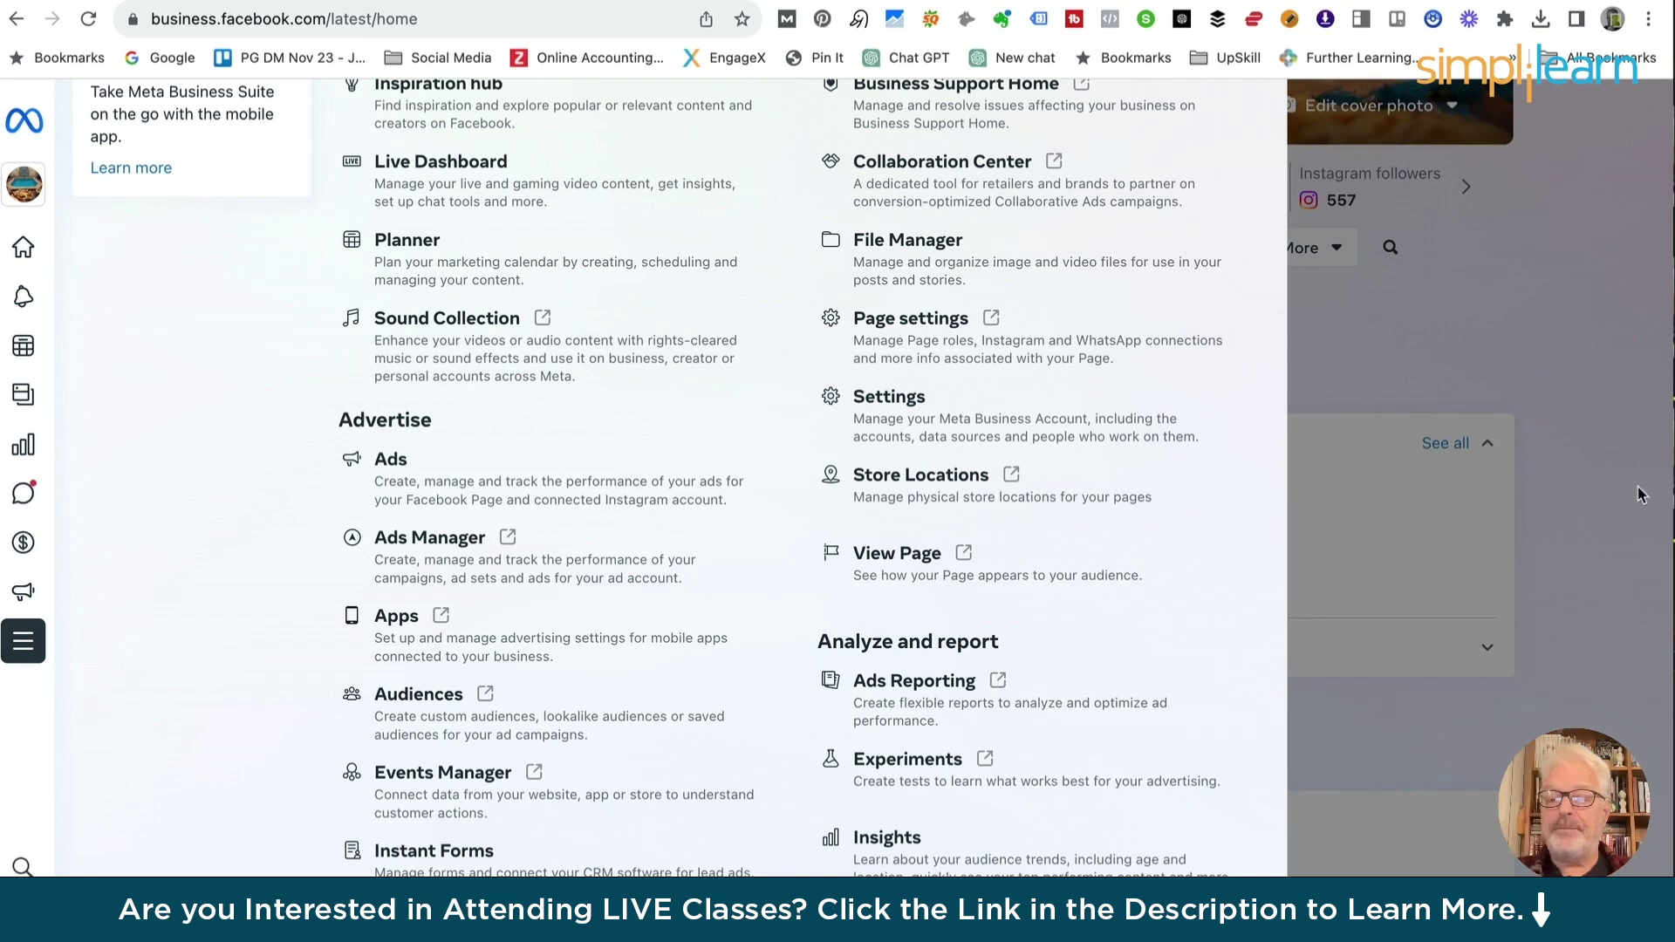
Close All tools, browse the Home dashboard, and open Settings > People
click(1638, 494)
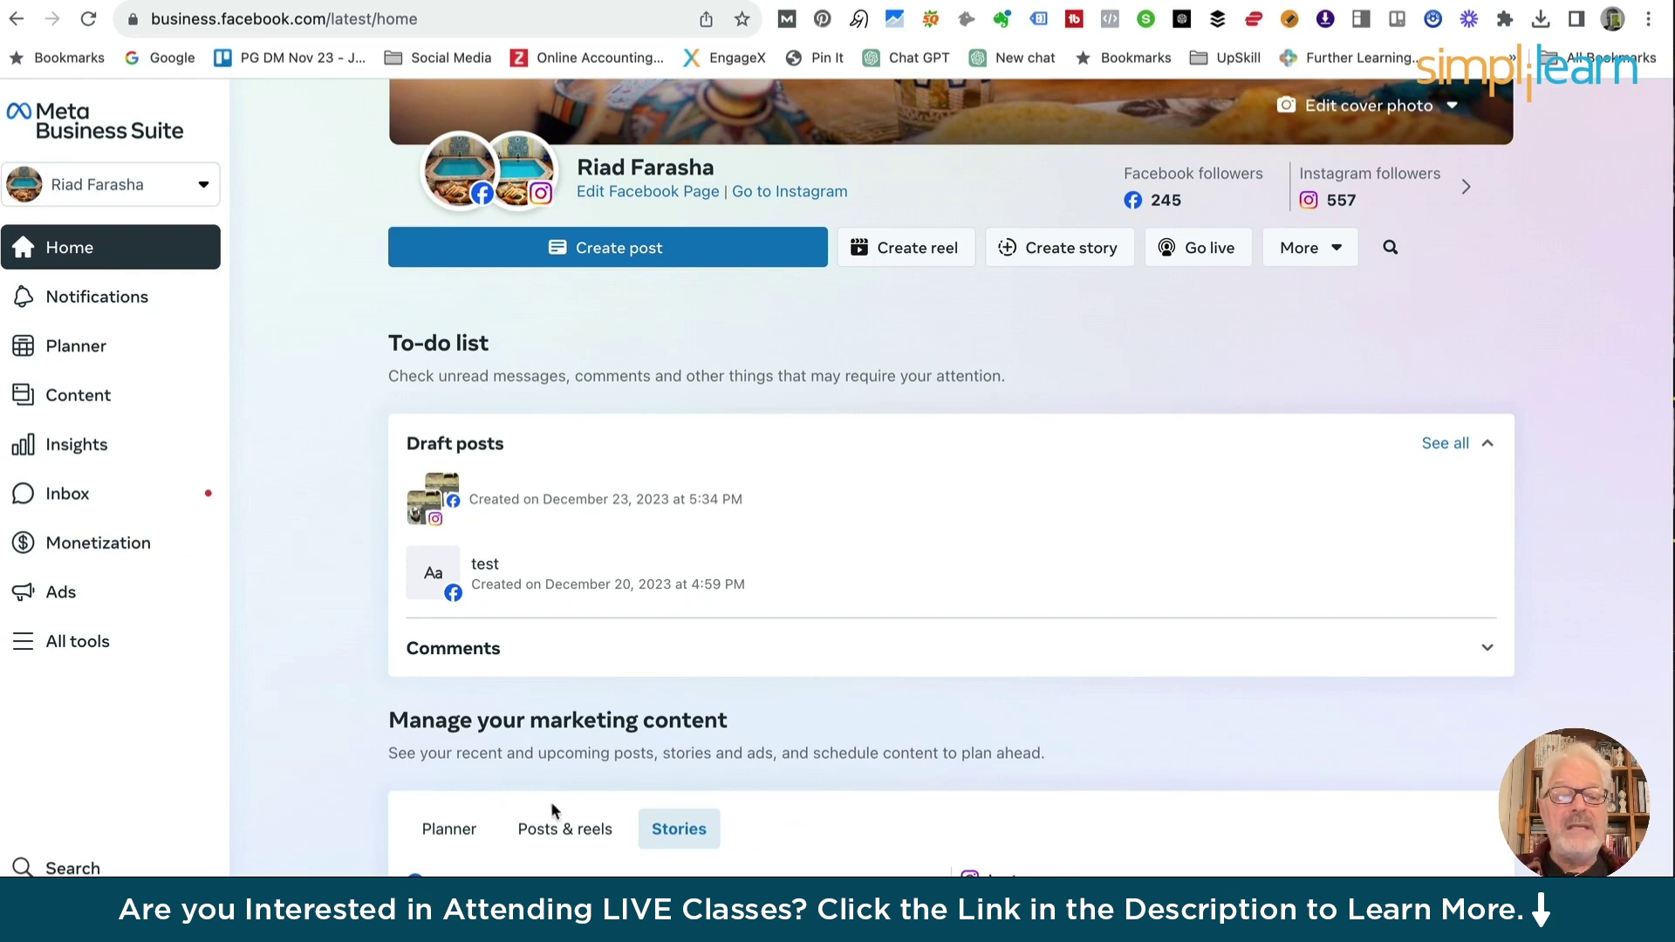
scroll(587, 823, up, 5)
scroll(587, 823, down, 5)
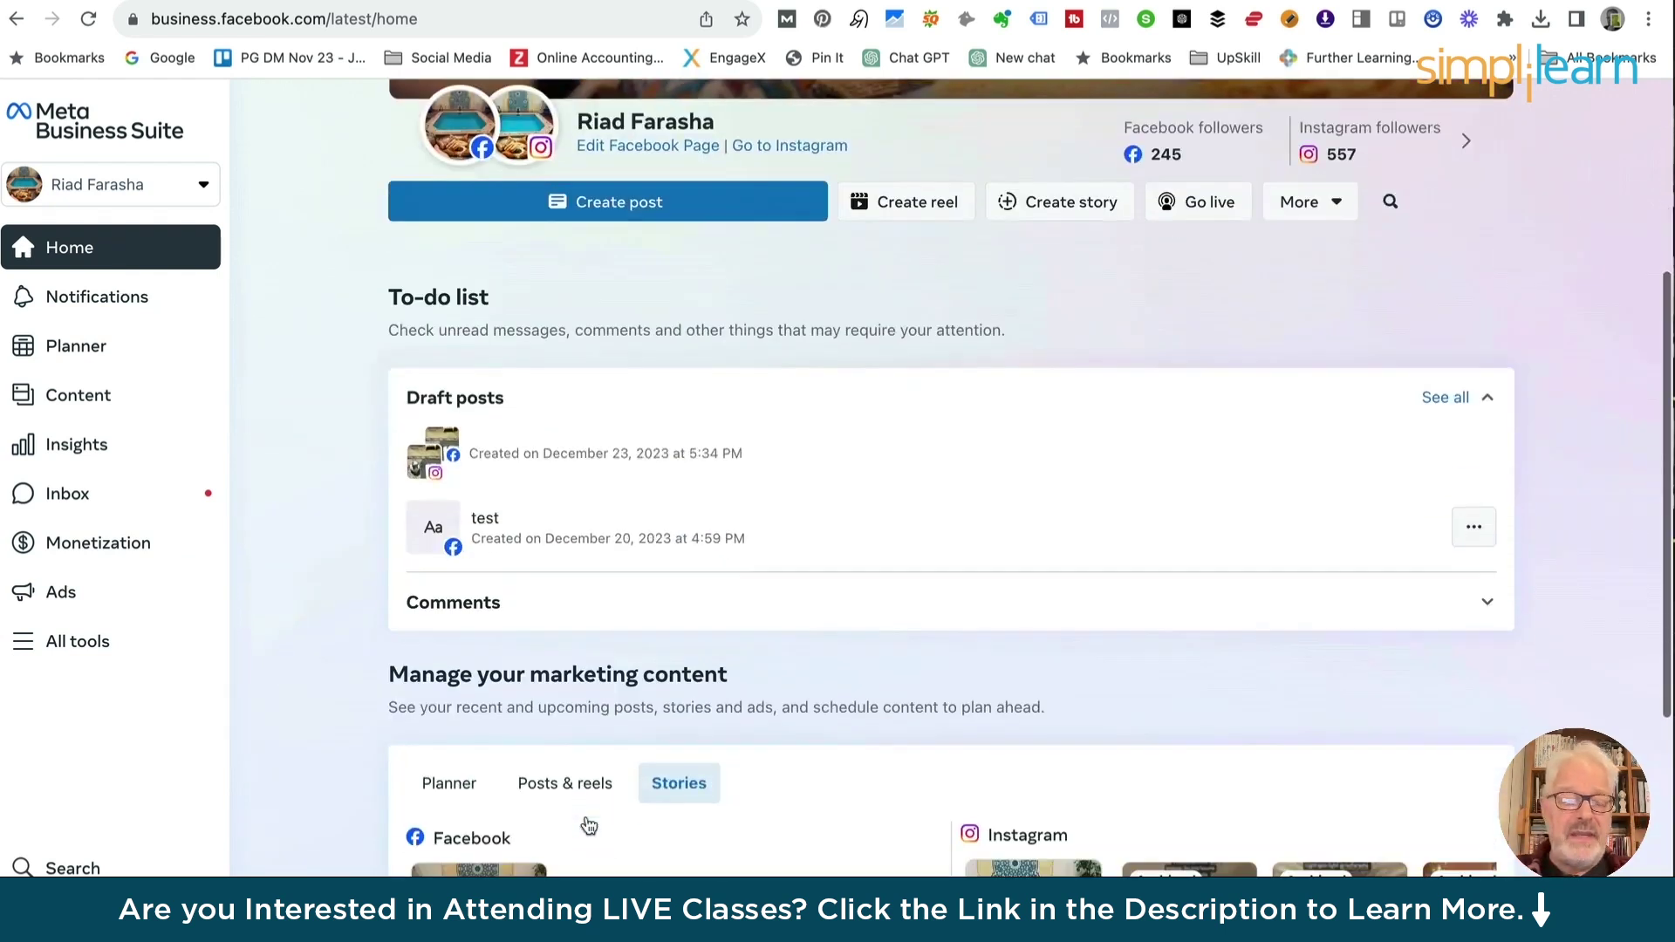
scroll(587, 822, down, 1)
scroll(587, 822, down, 4)
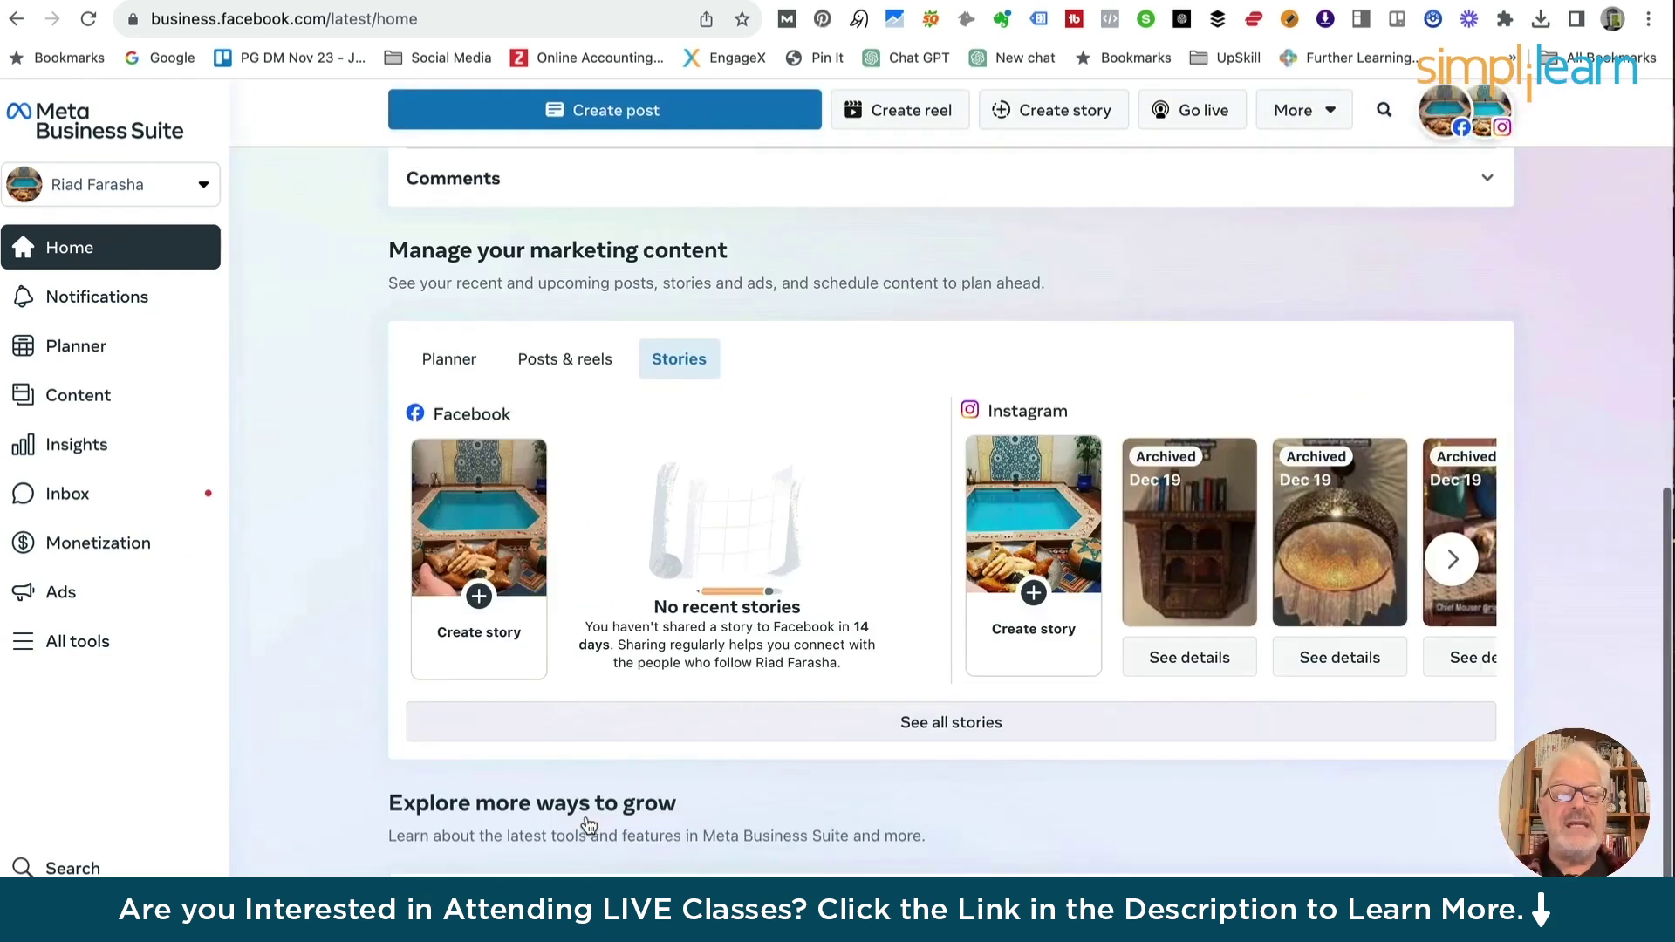
scroll(589, 824, down, 2)
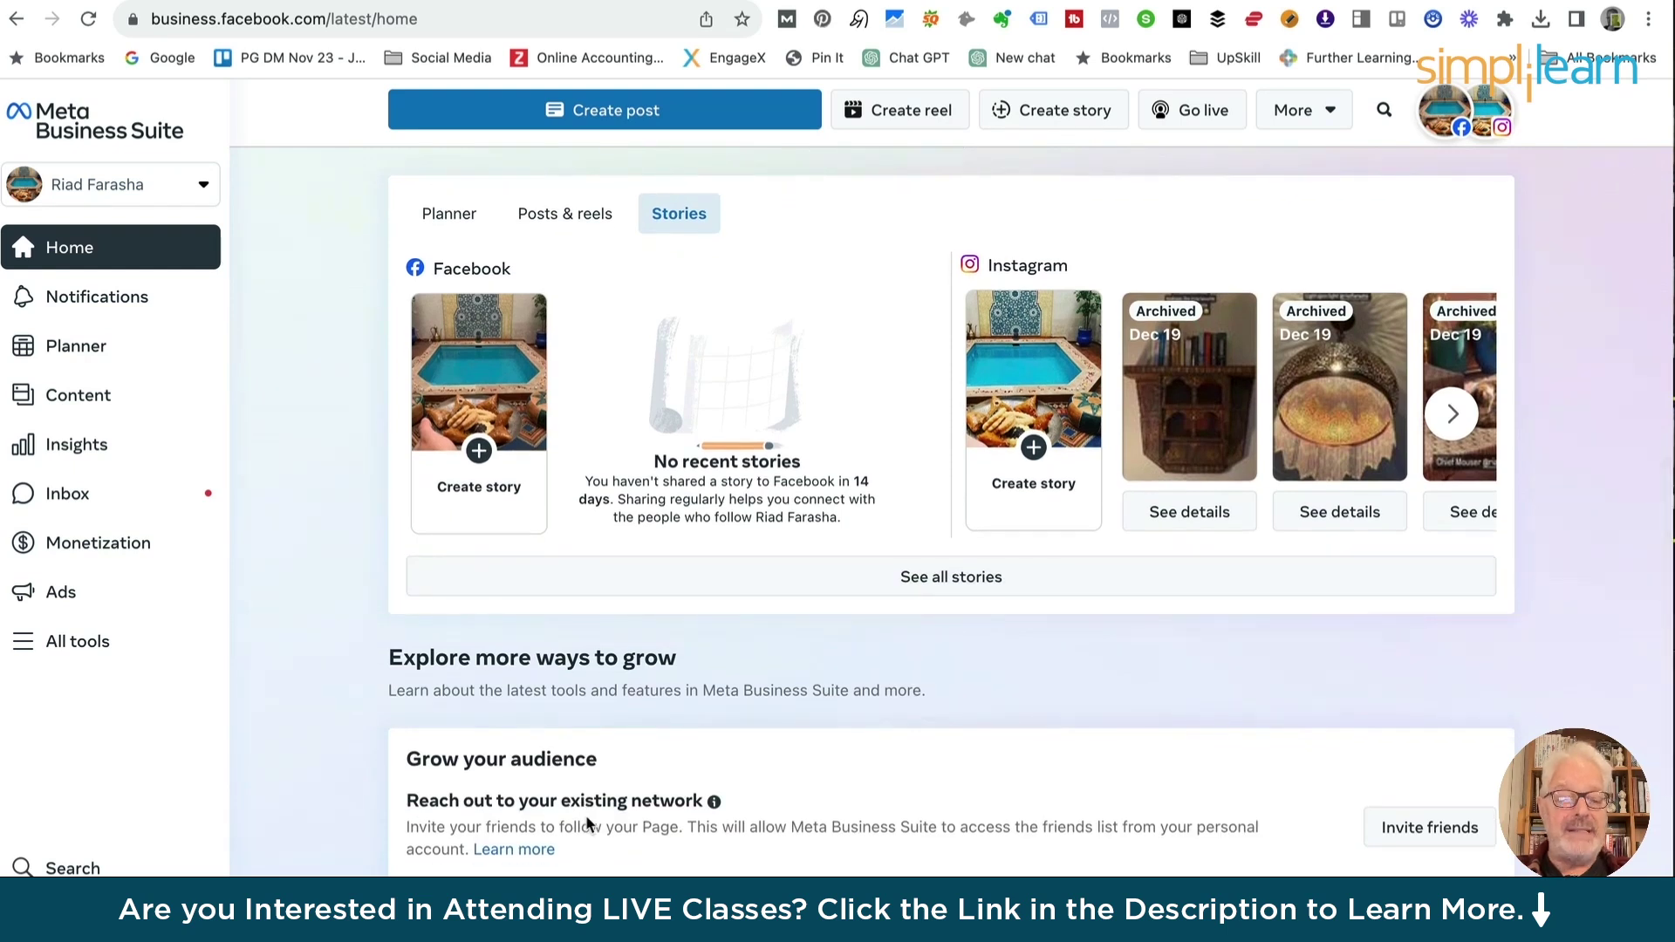
mouse_move(29, 842)
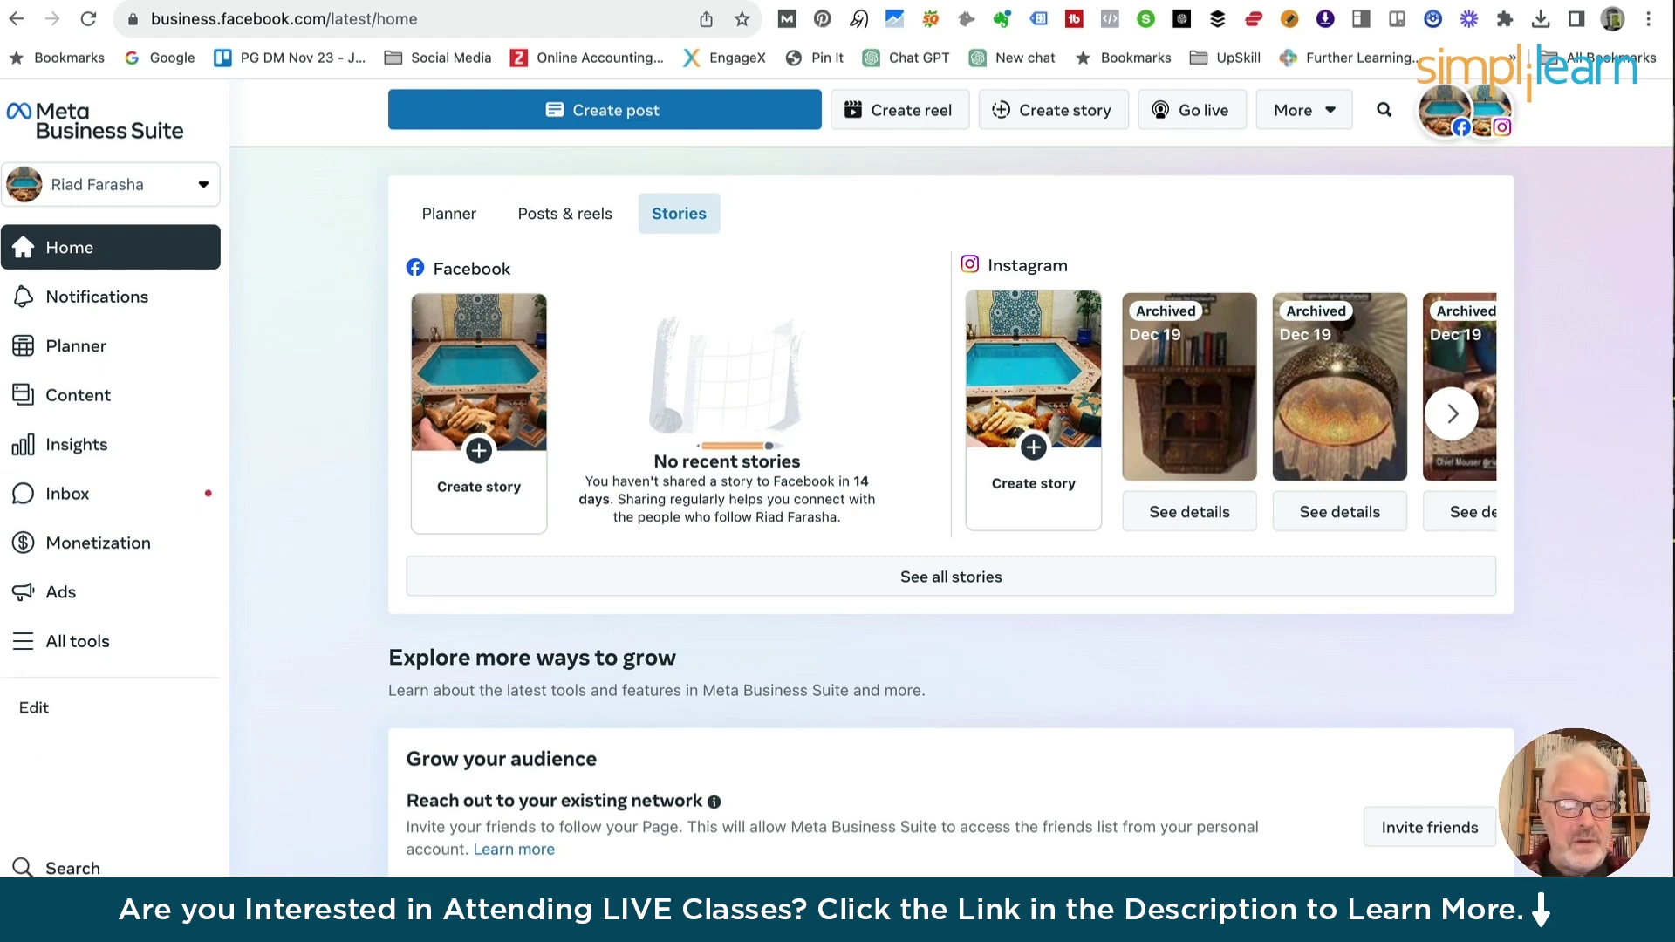
click(66, 915)
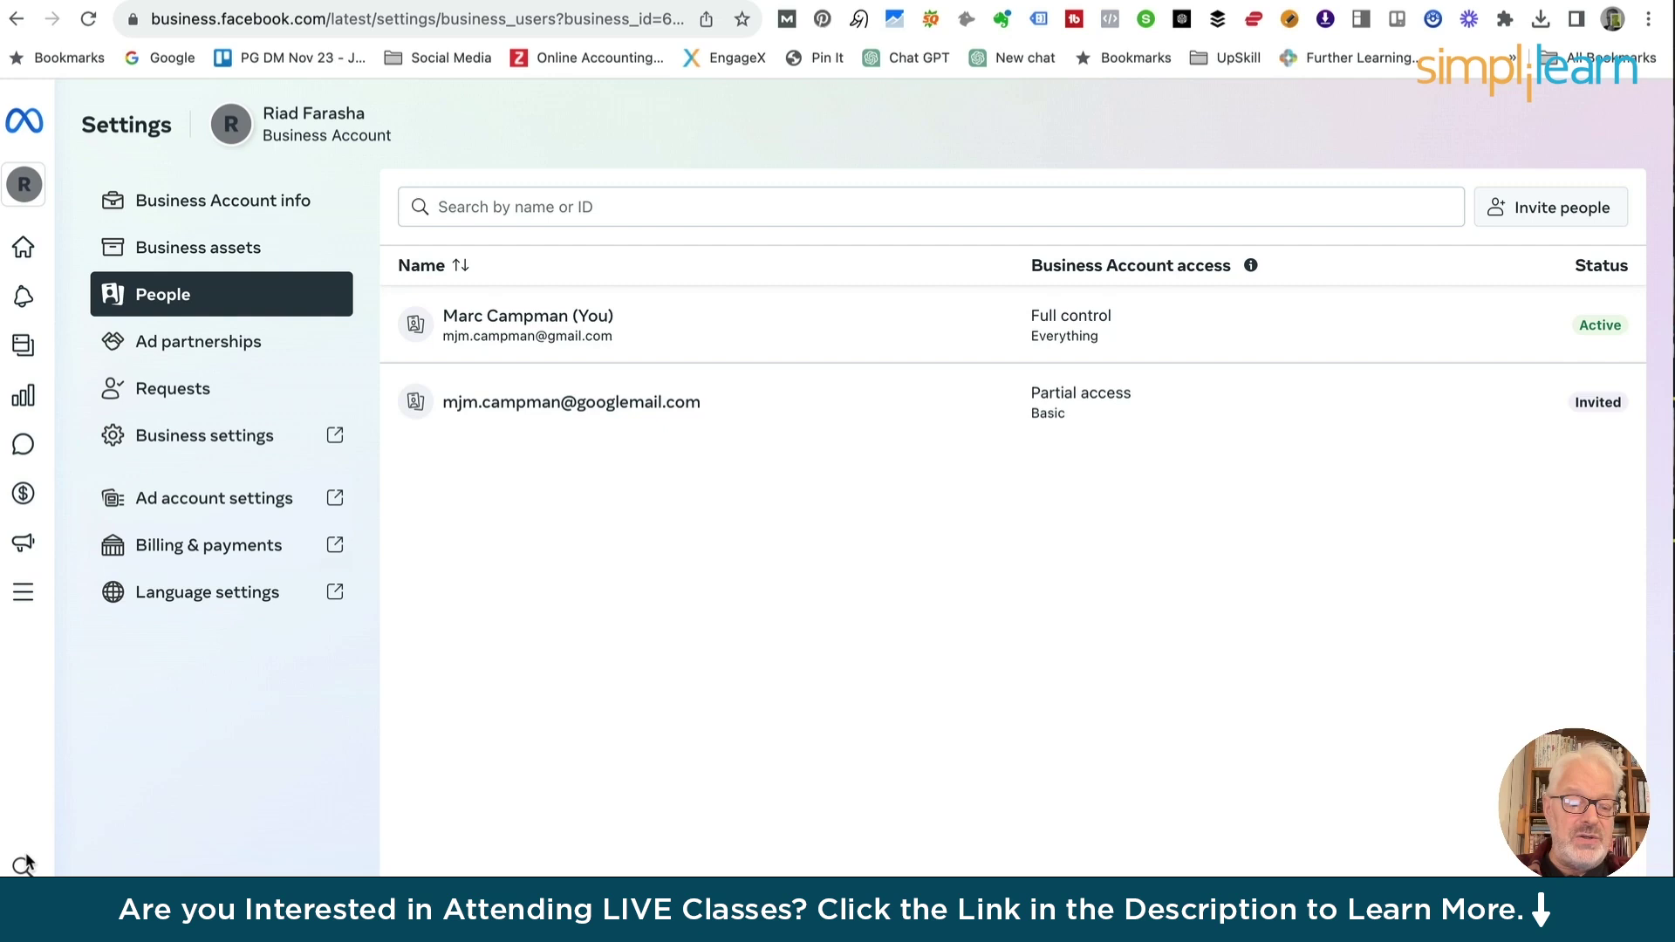
Return to the Business Suite Home dashboard via the Meta logo in the sidebar
mouse_move(32, 863)
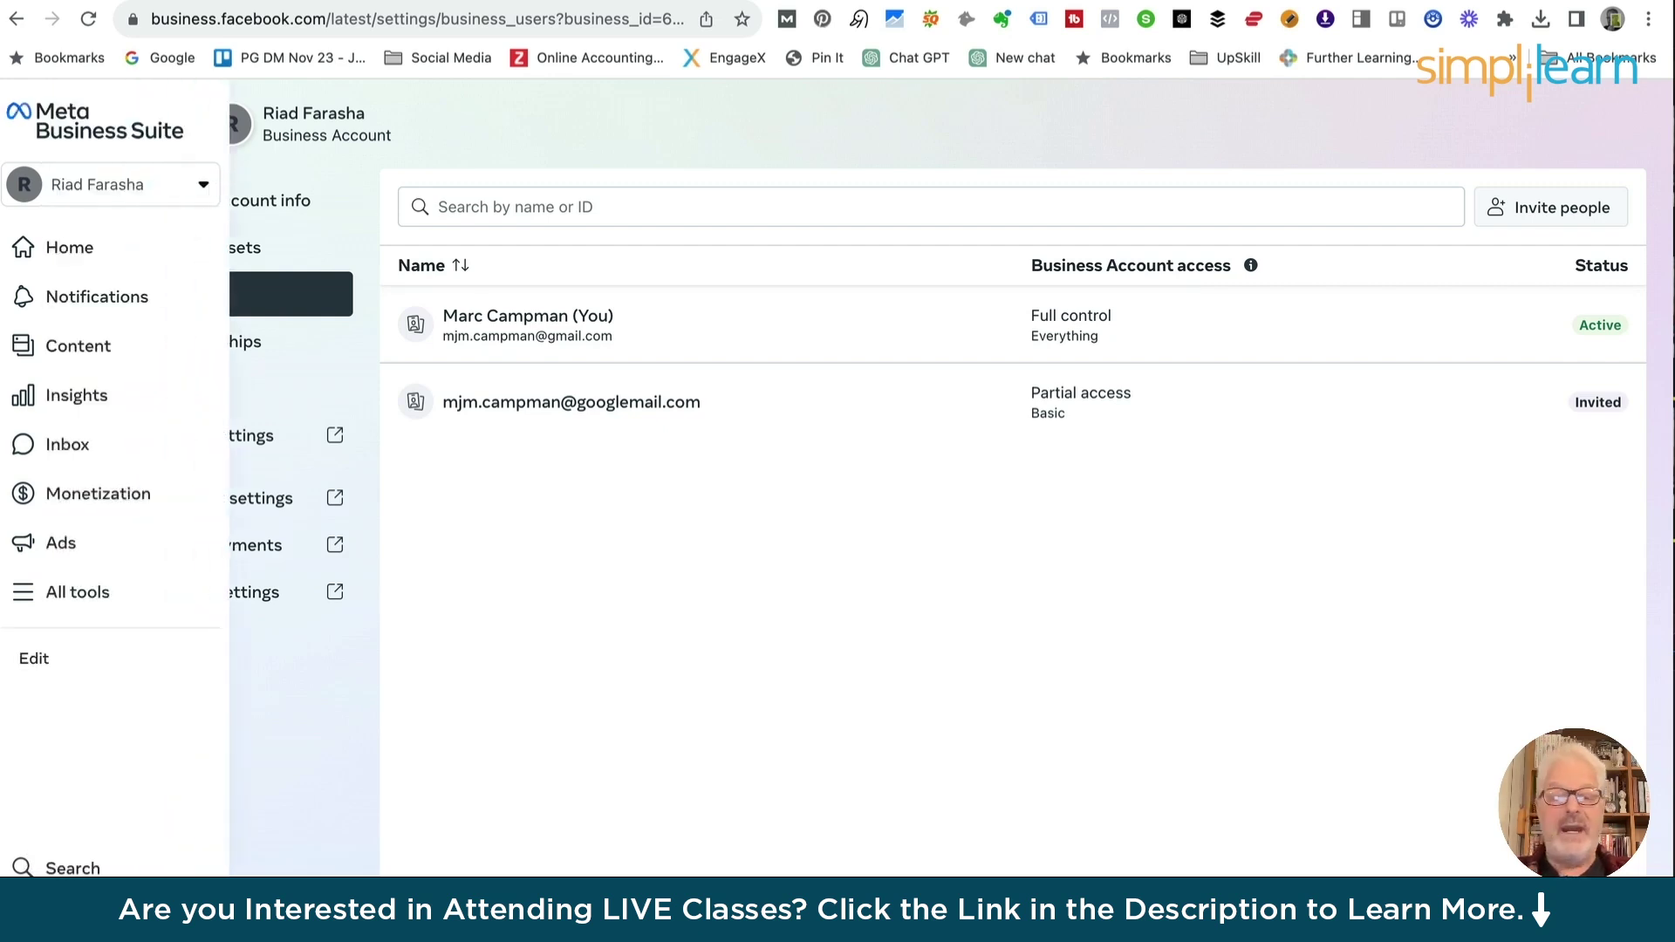
click(17, 116)
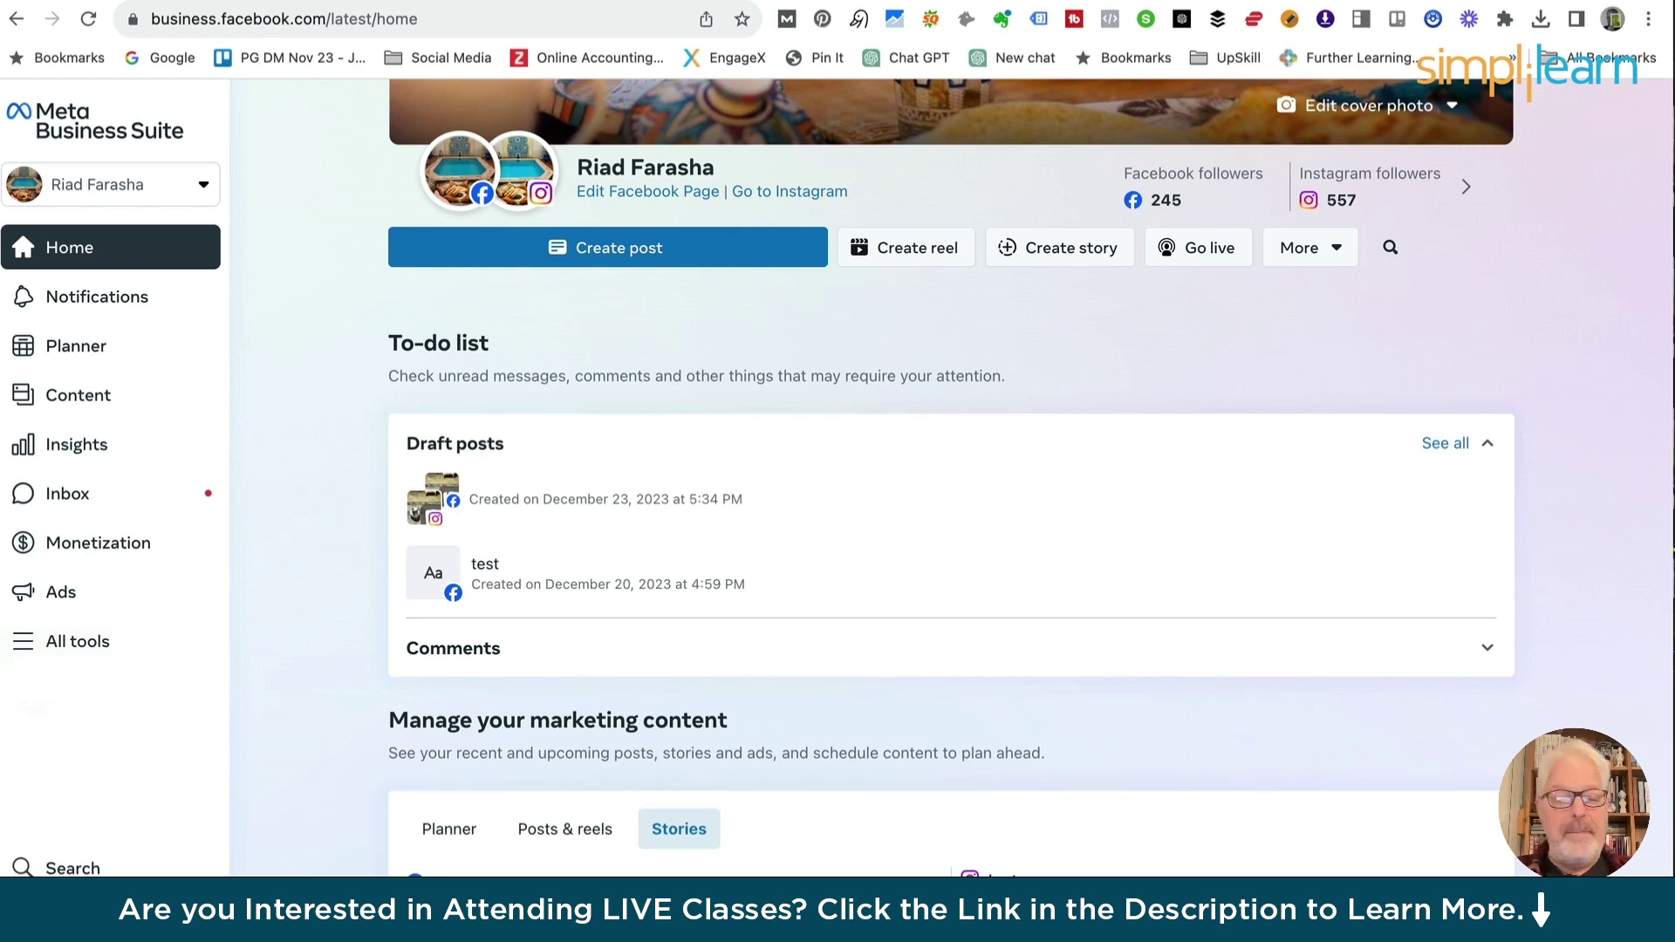
Open Insights from All tools under Analyze and report to see 28-day reach
click(47, 639)
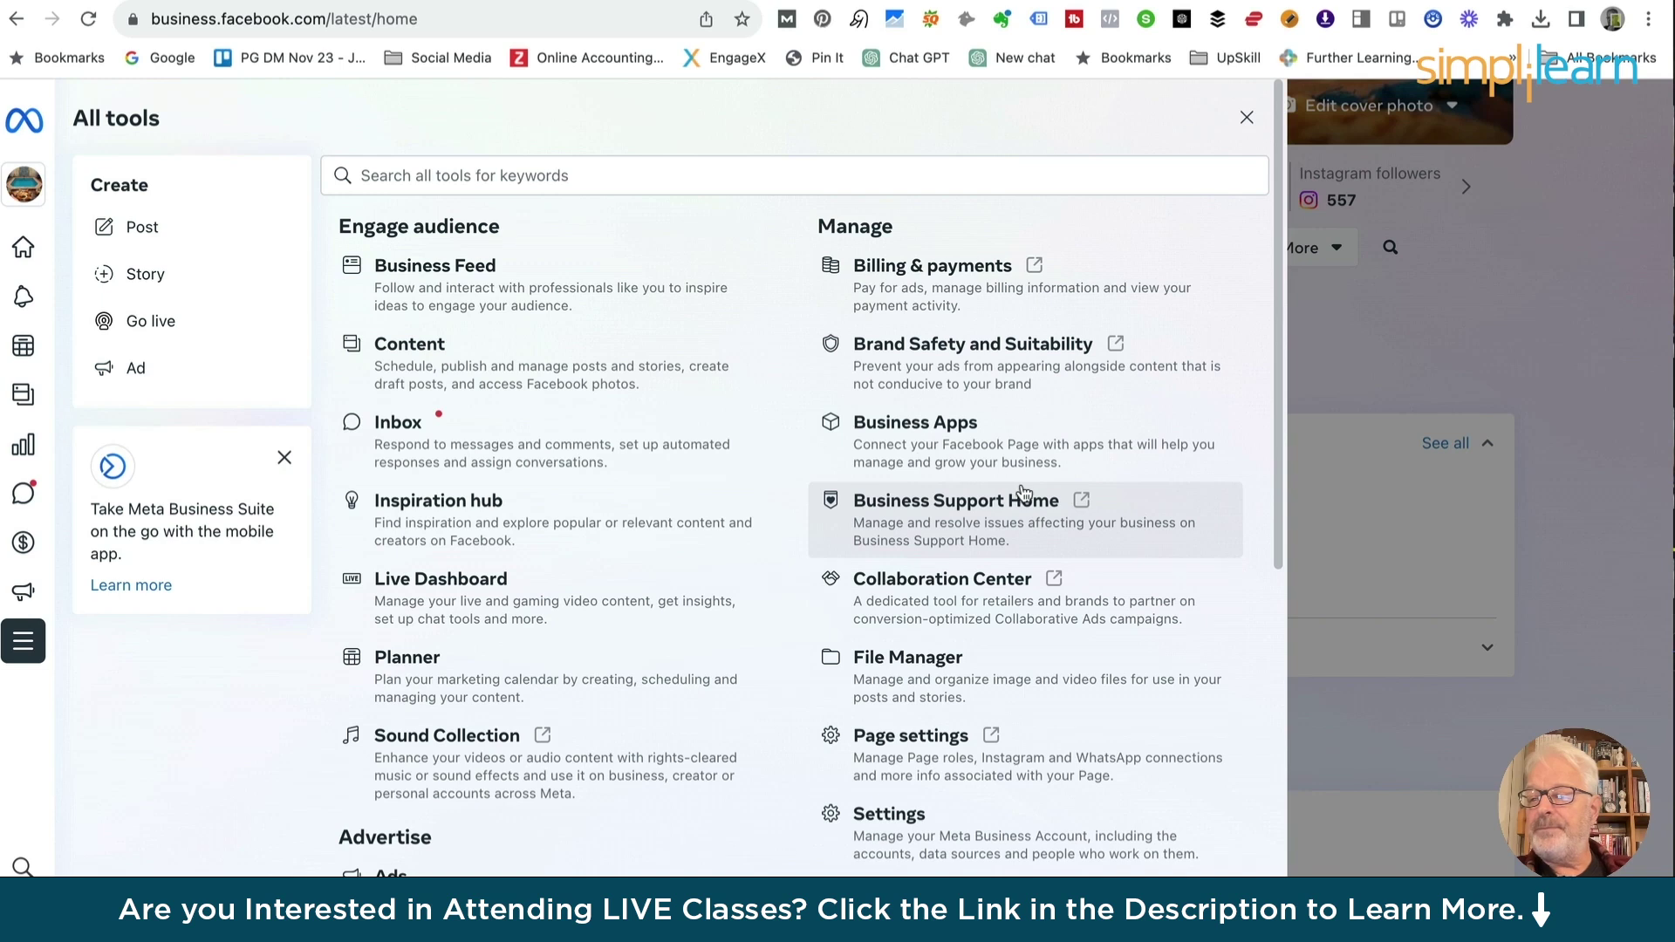
scroll(1025, 494, down, 3)
scroll(1025, 495, up, 2)
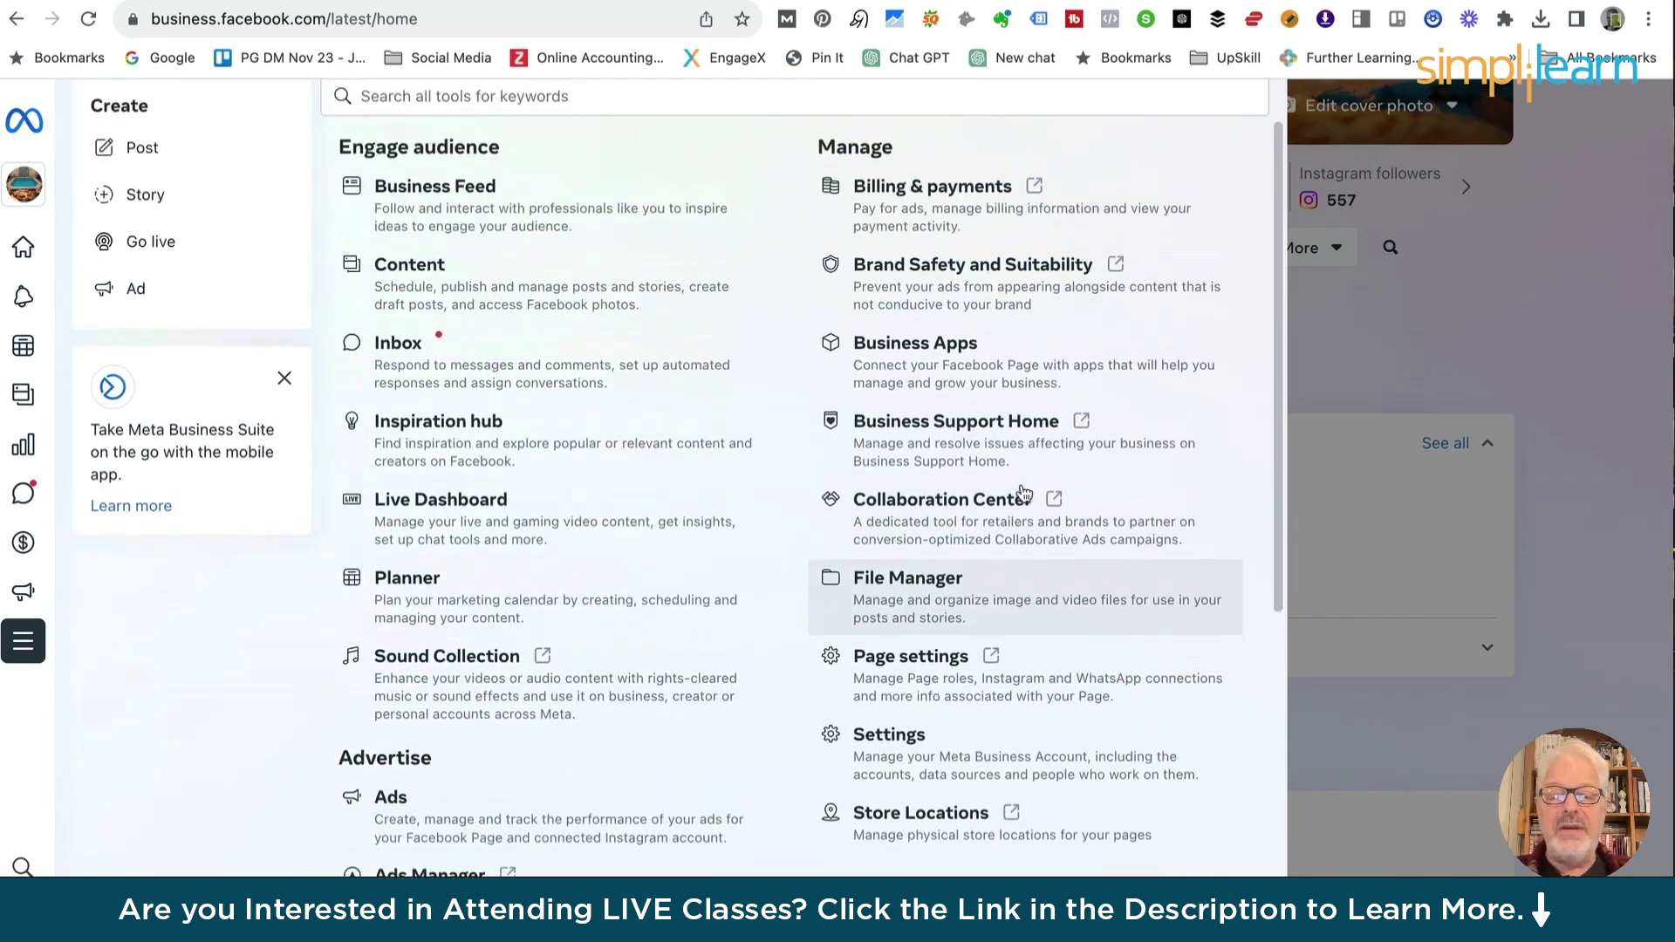
scroll(1025, 495, up, 1)
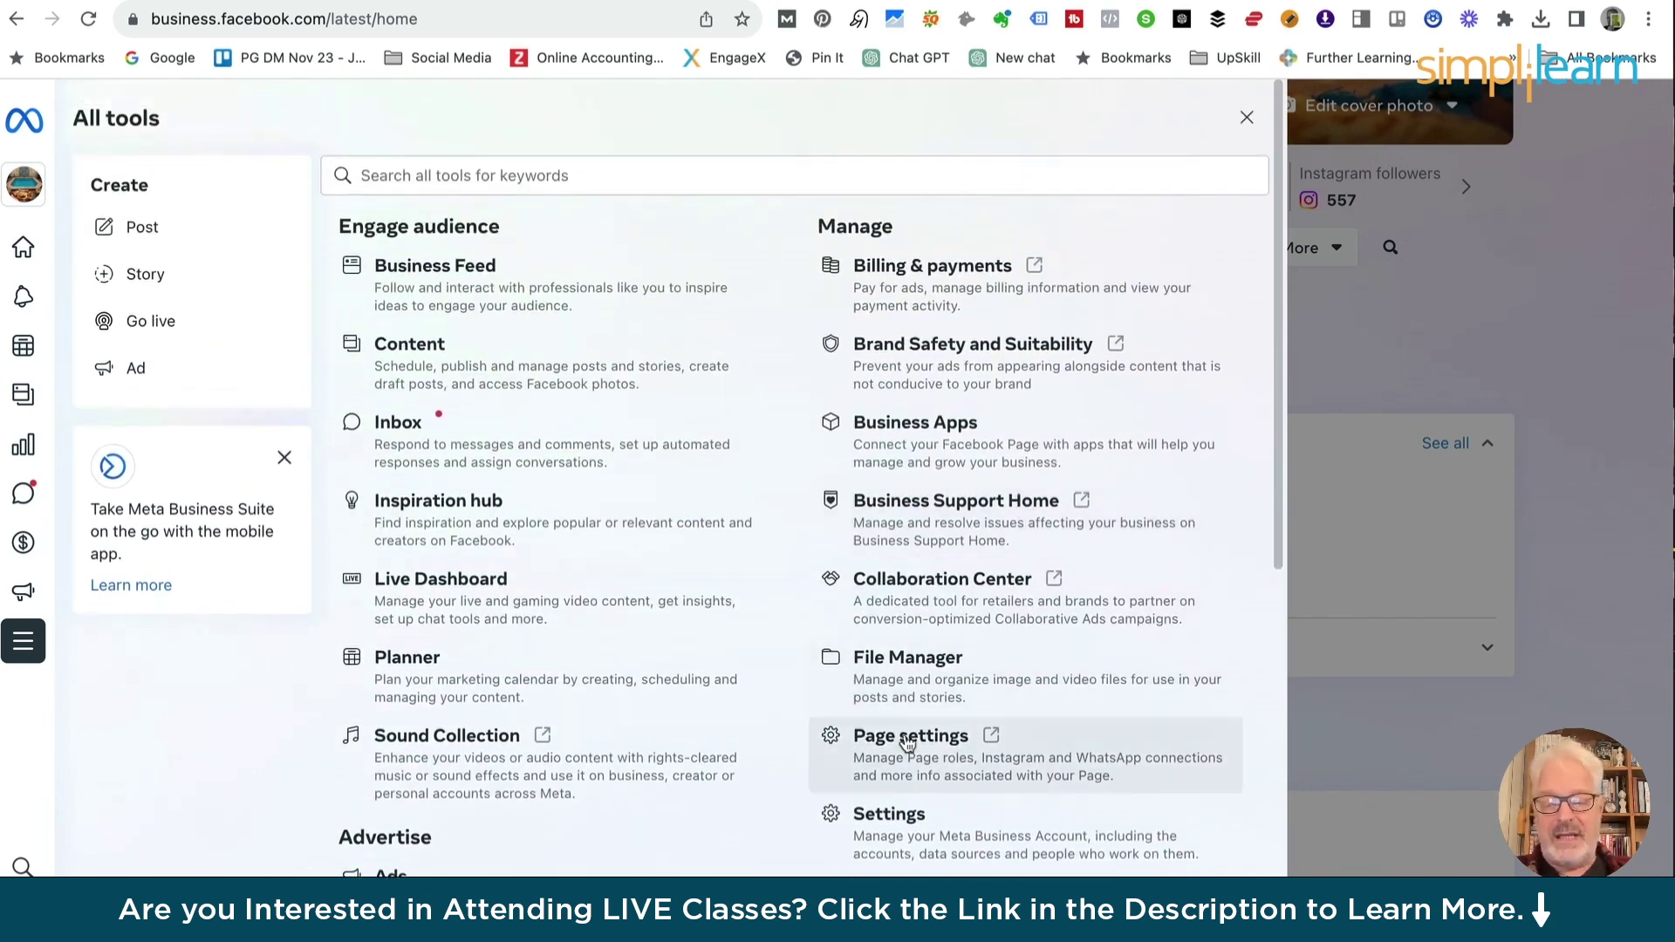
scroll(907, 741, down, 8)
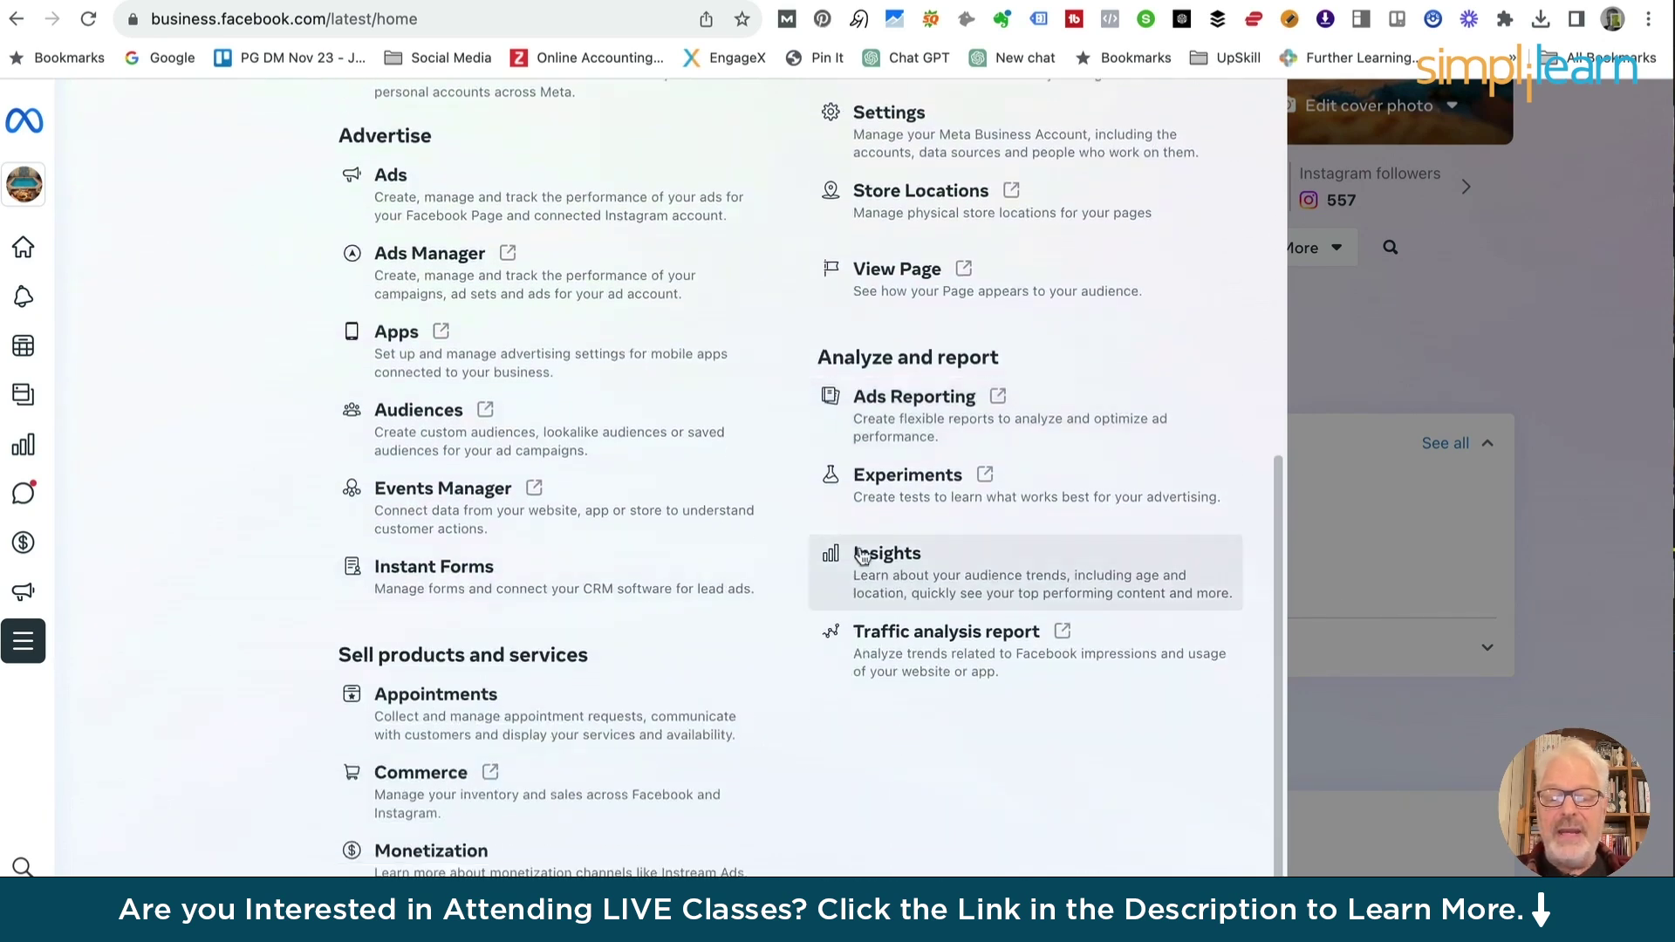
click(888, 554)
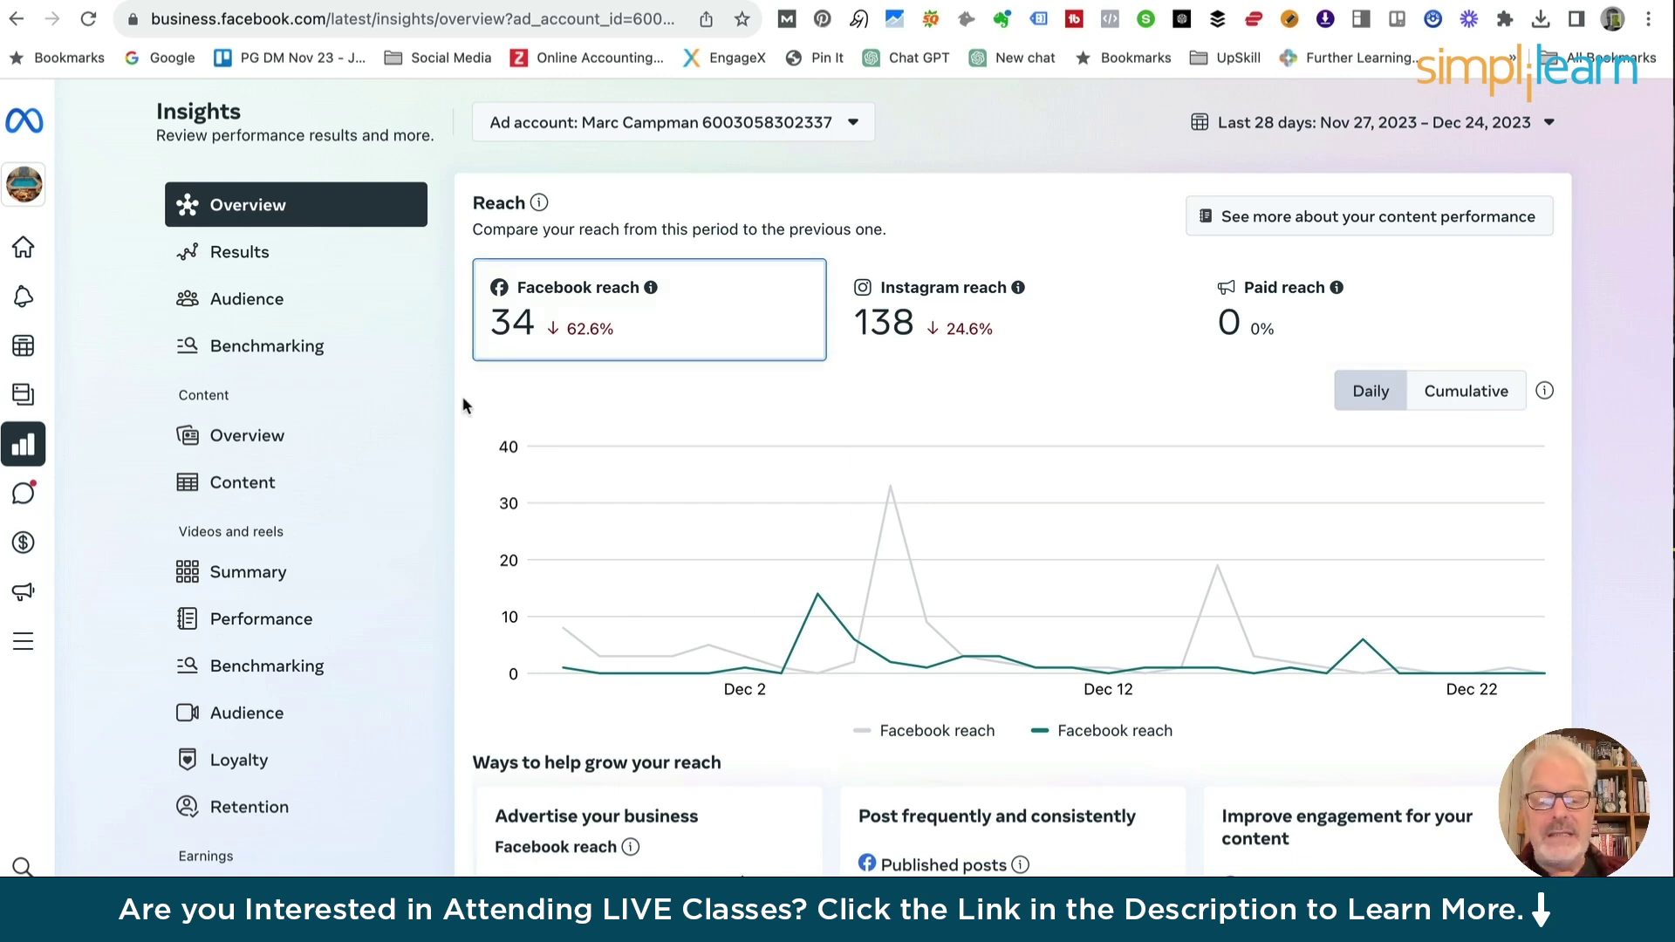
scroll(671, 598, down, 4)
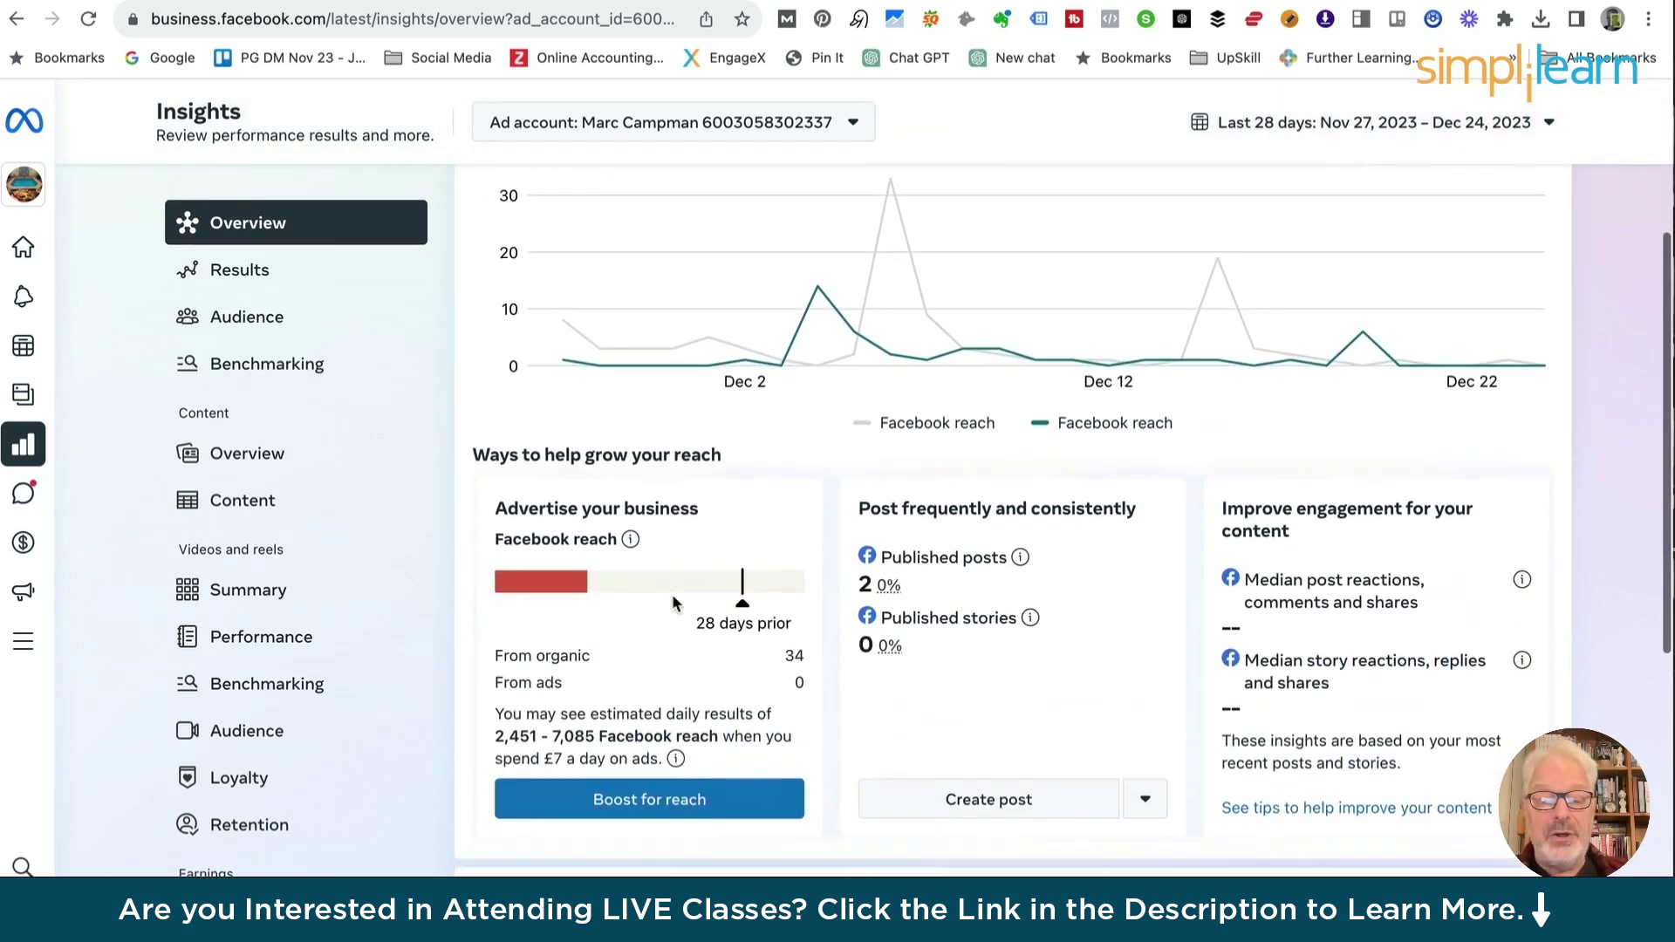
scroll(785, 593, down, 3)
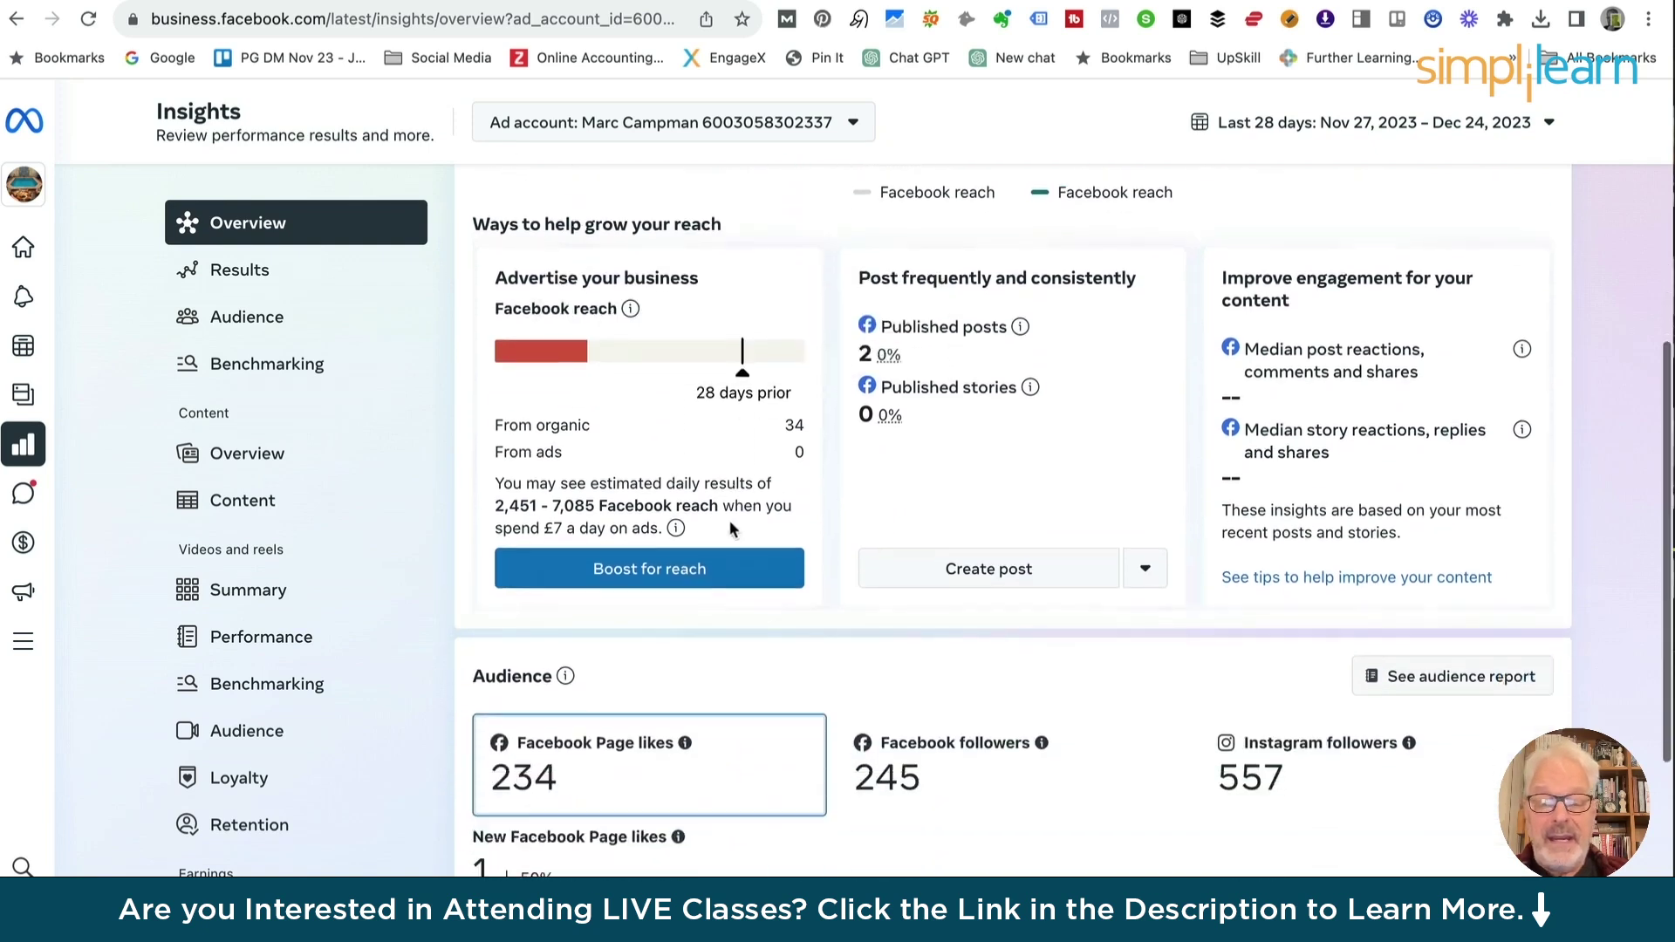
scroll(730, 525, down, 1)
scroll(621, 337, down, 1)
scroll(623, 344, down, 2)
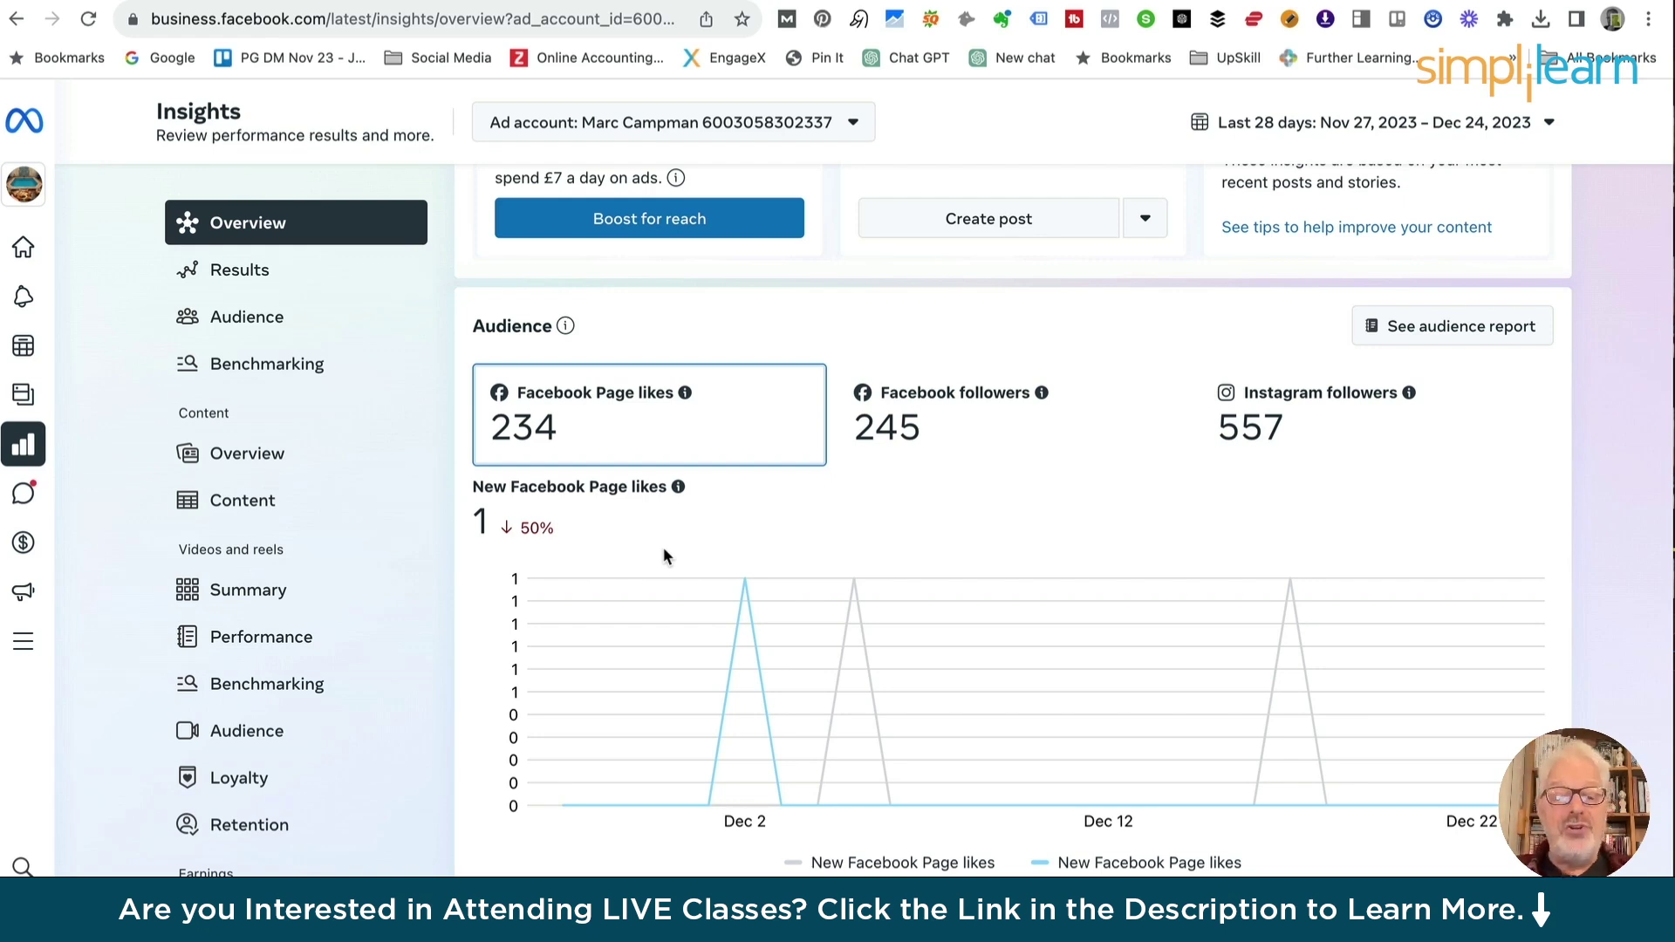
scroll(663, 556, up, 6)
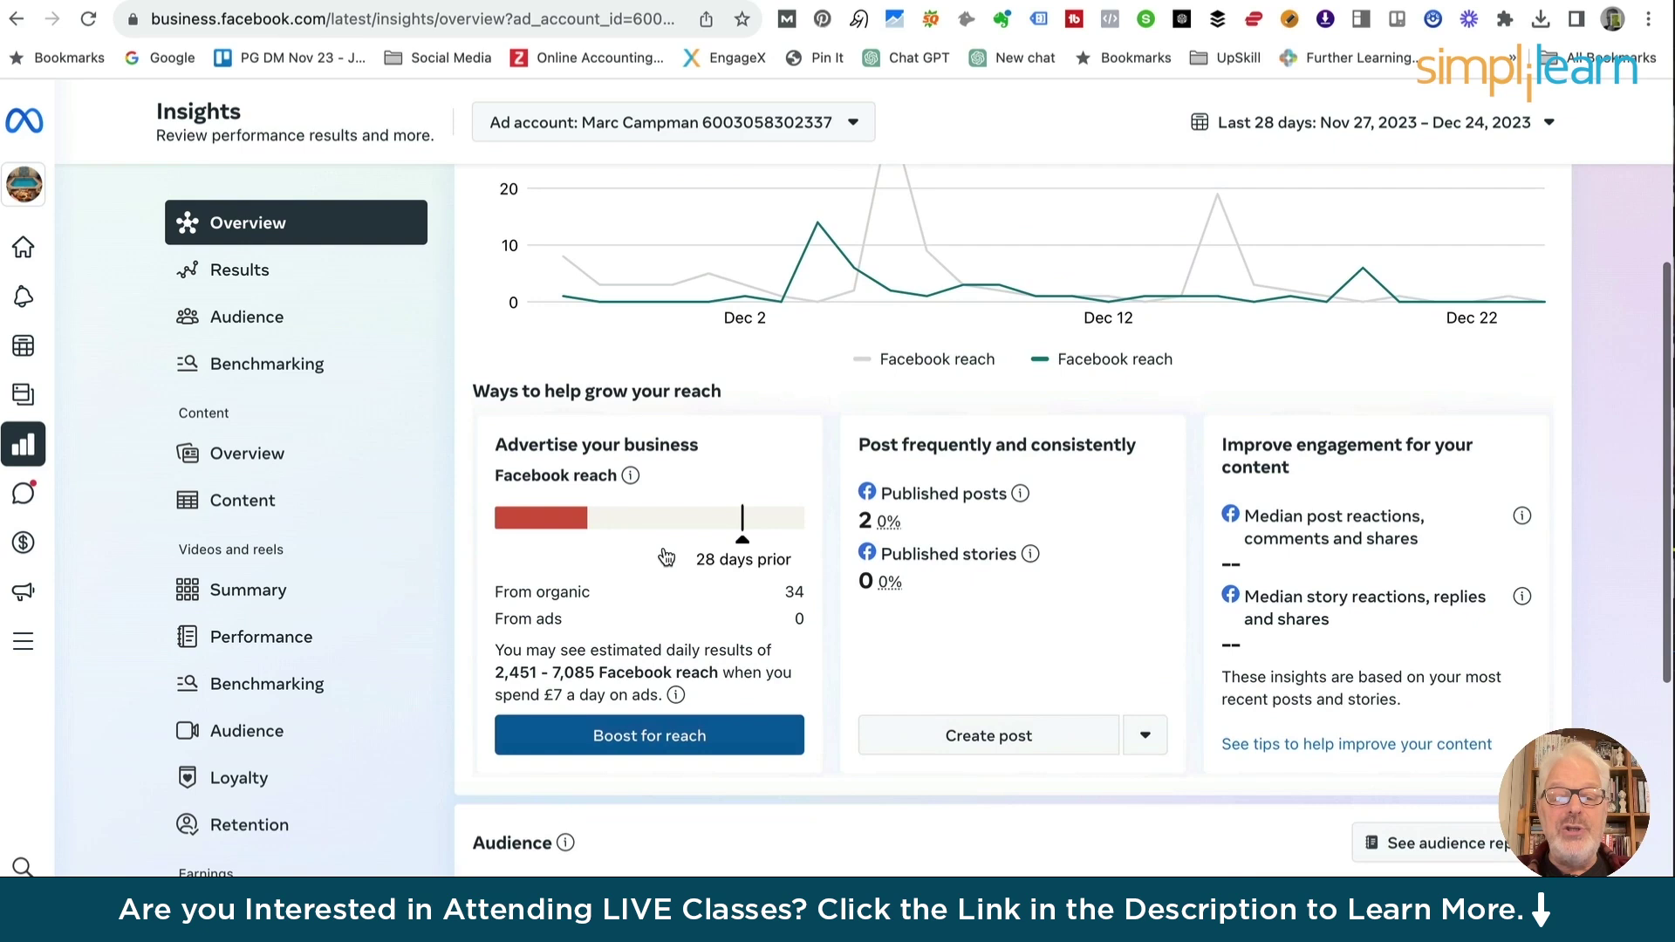
scroll(664, 555, down, 7)
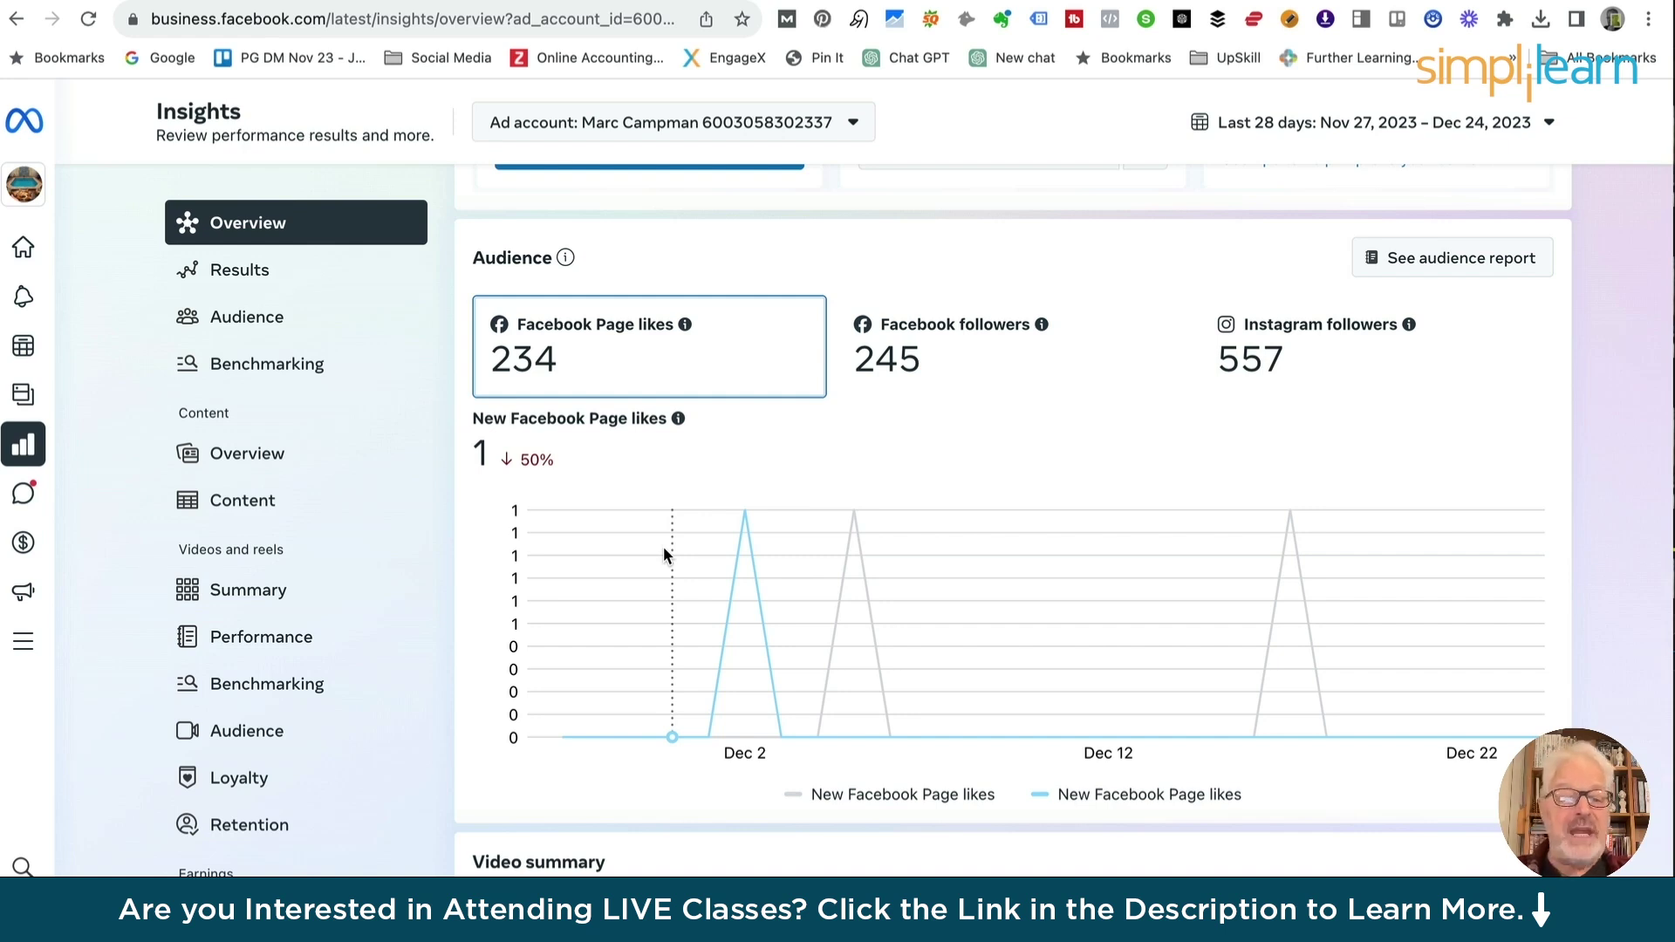
Review Audience insights: follower age and gender, top cities and top countries
click(242, 319)
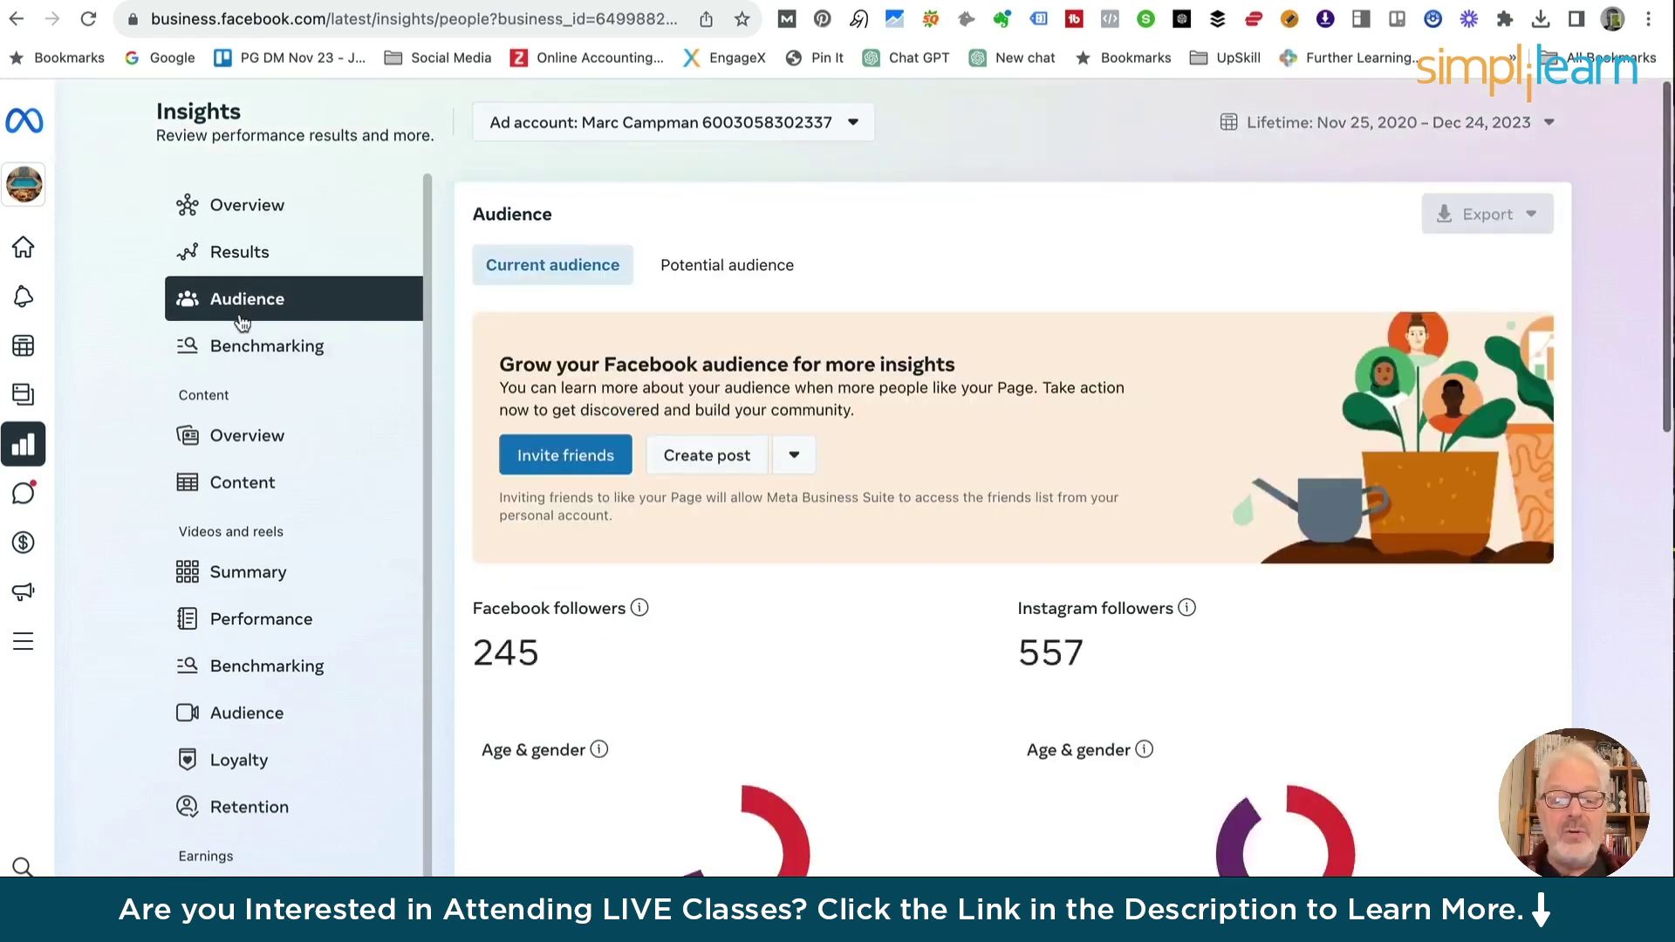
scroll(856, 565, down, 3)
scroll(858, 570, down, 1)
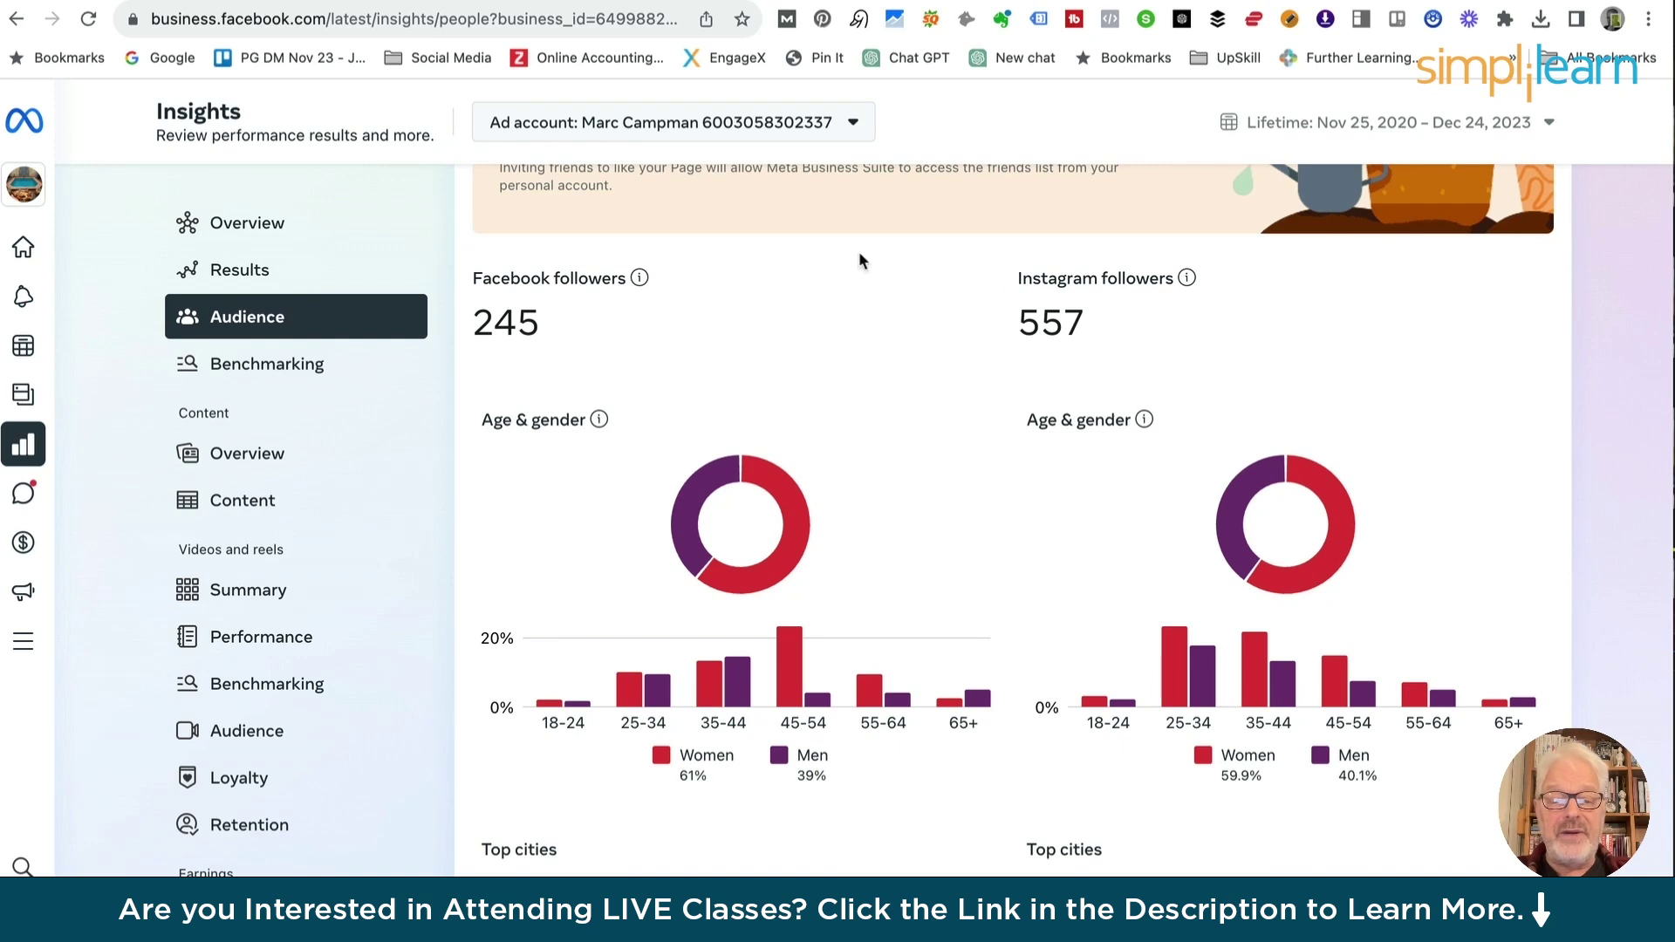
scroll(641, 527, down, 2)
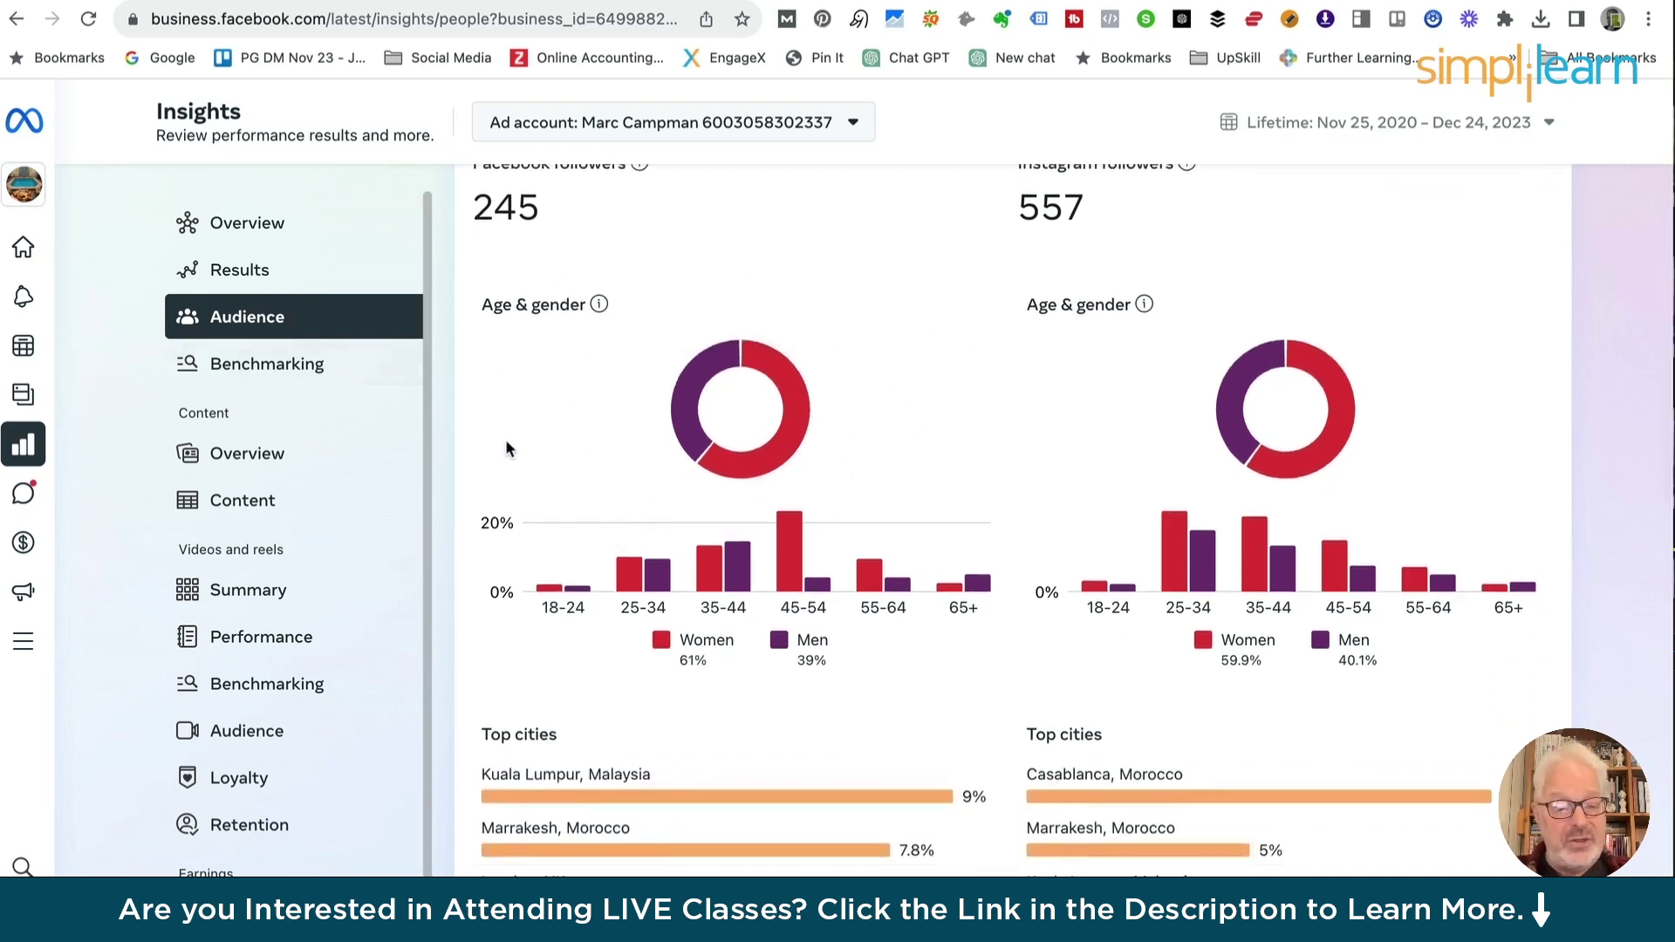
mouse_move(761, 406)
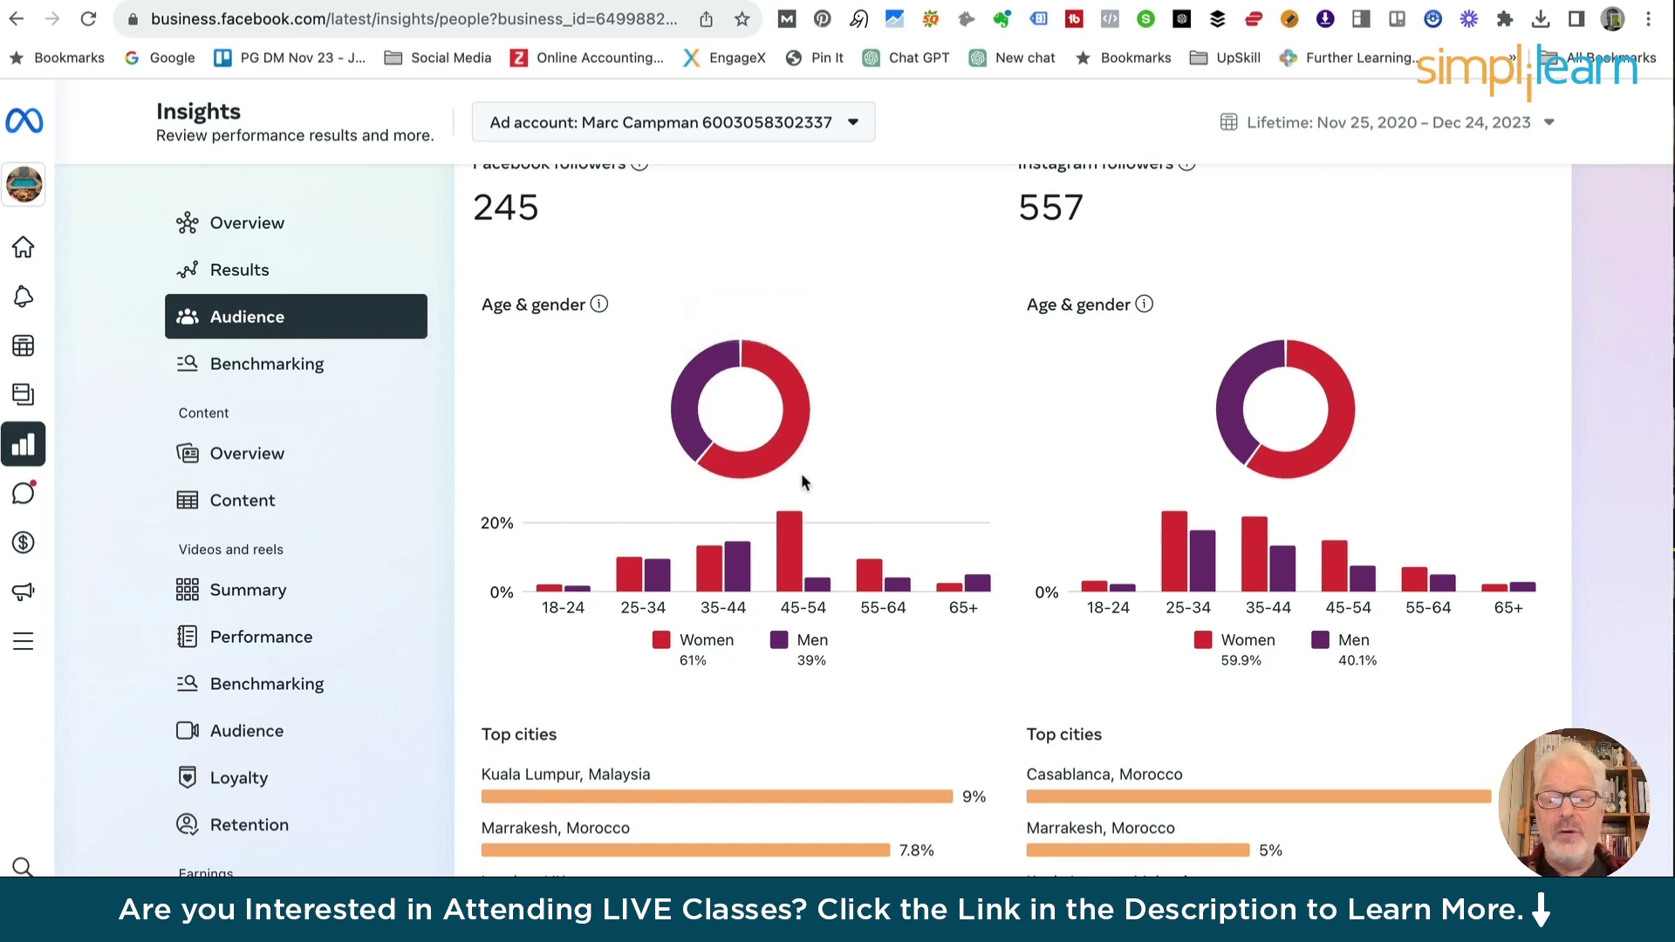
scroll(800, 473, down, 5)
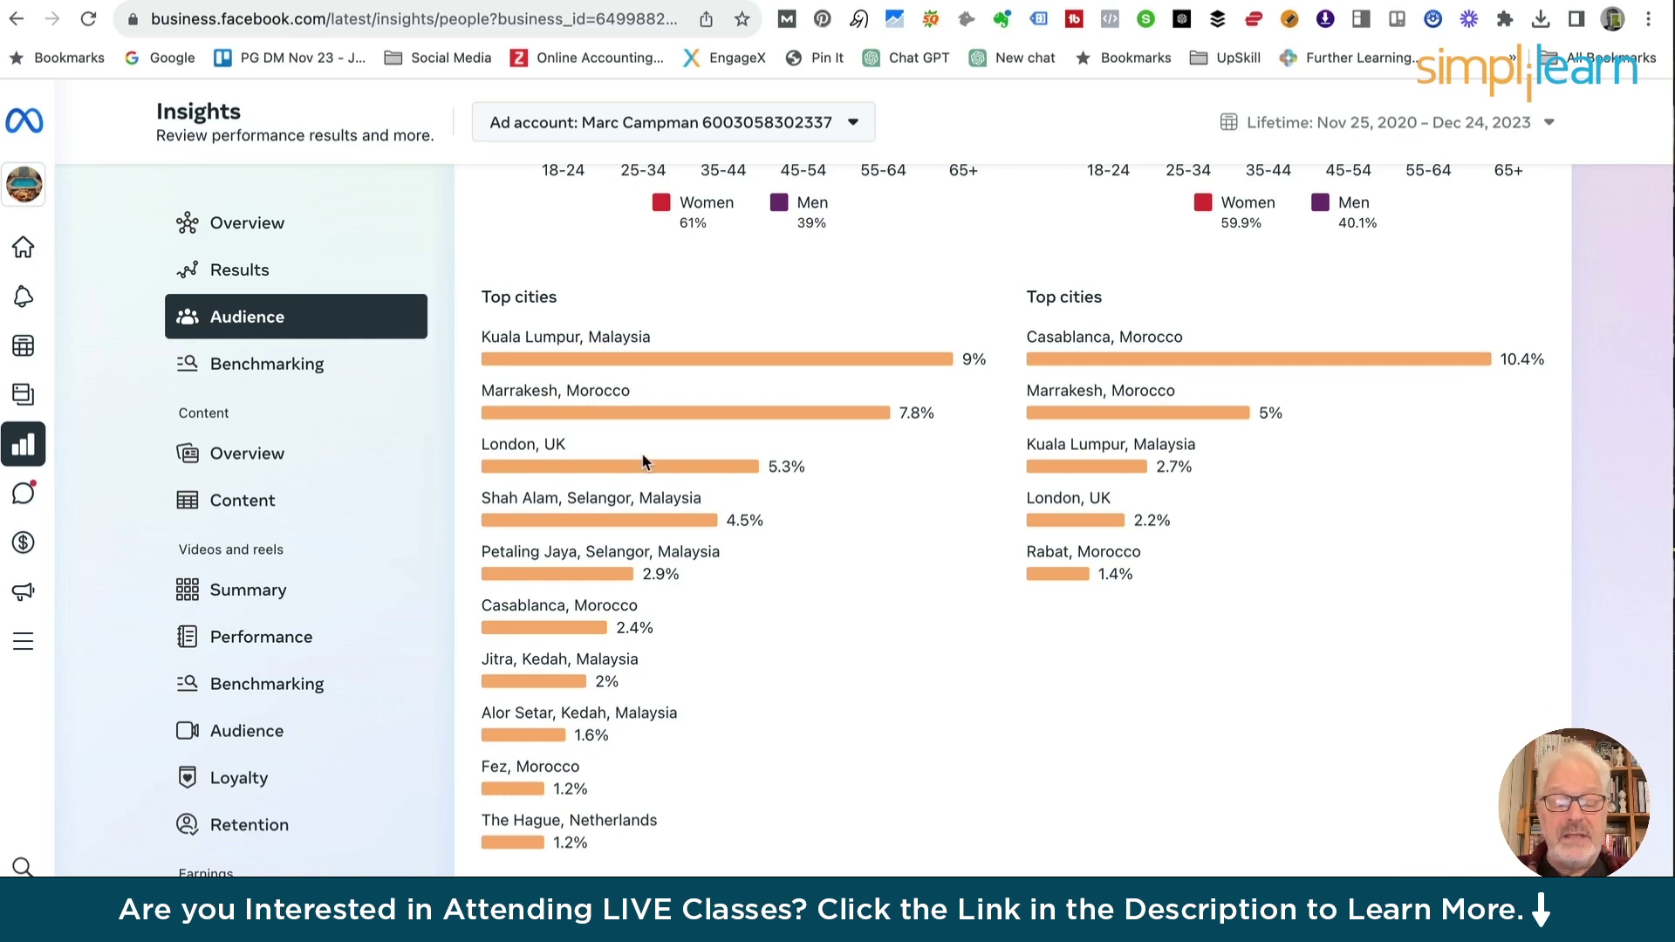
scroll(641, 454, down, 6)
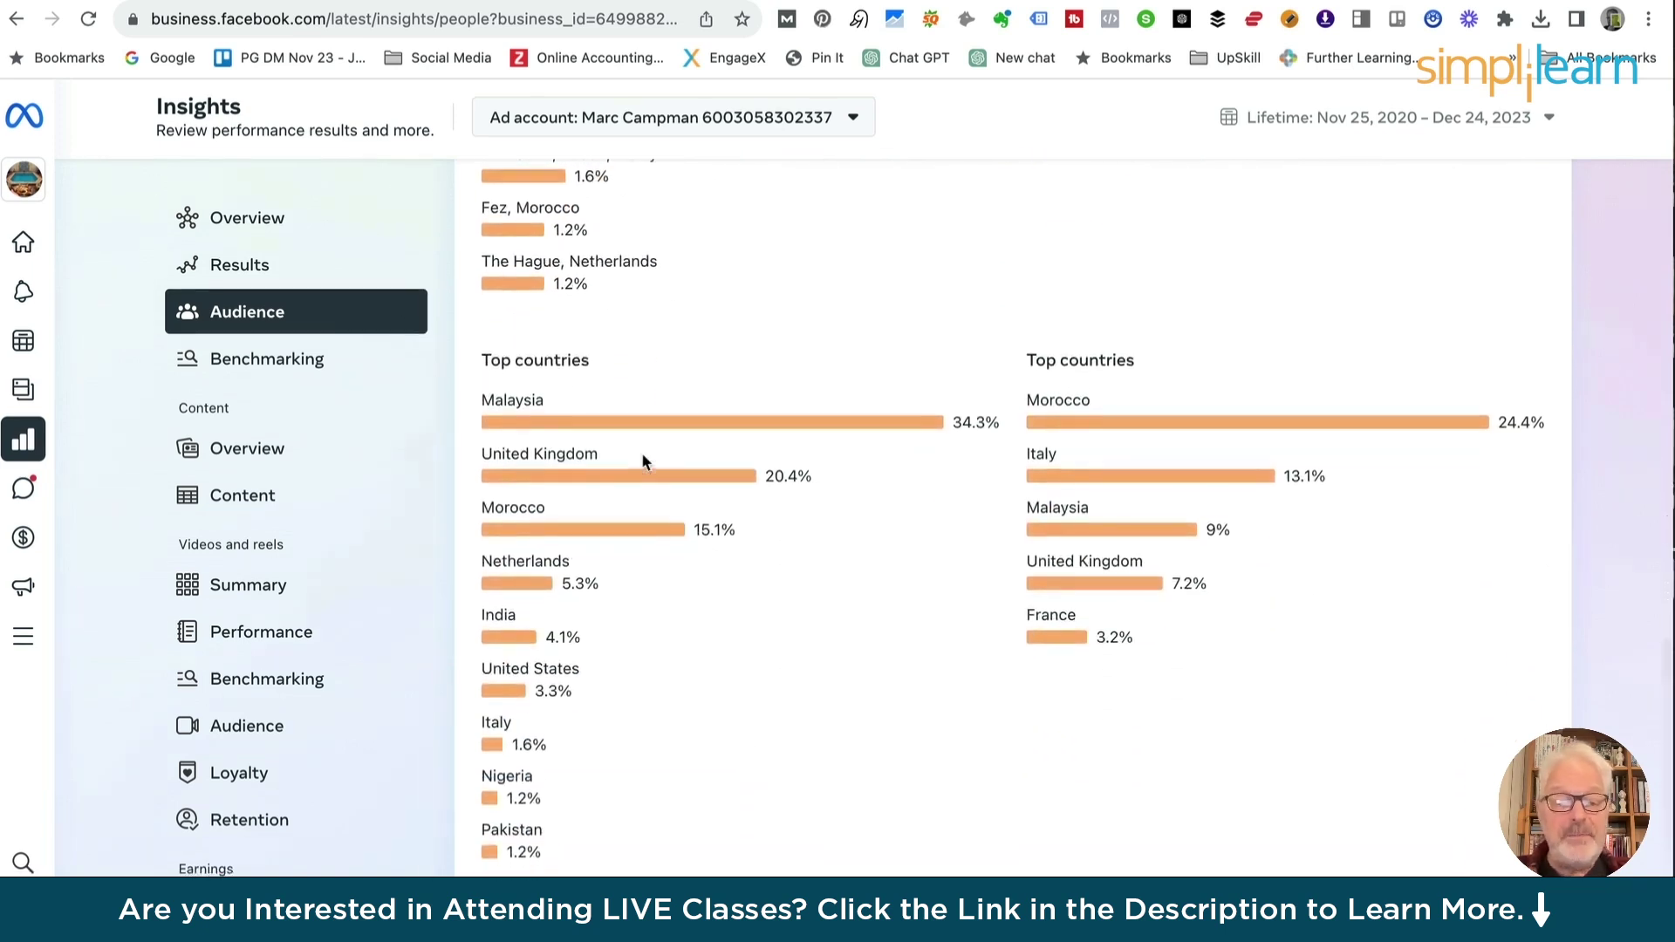
scroll(641, 455, up, 4)
scroll(641, 461, up, 4)
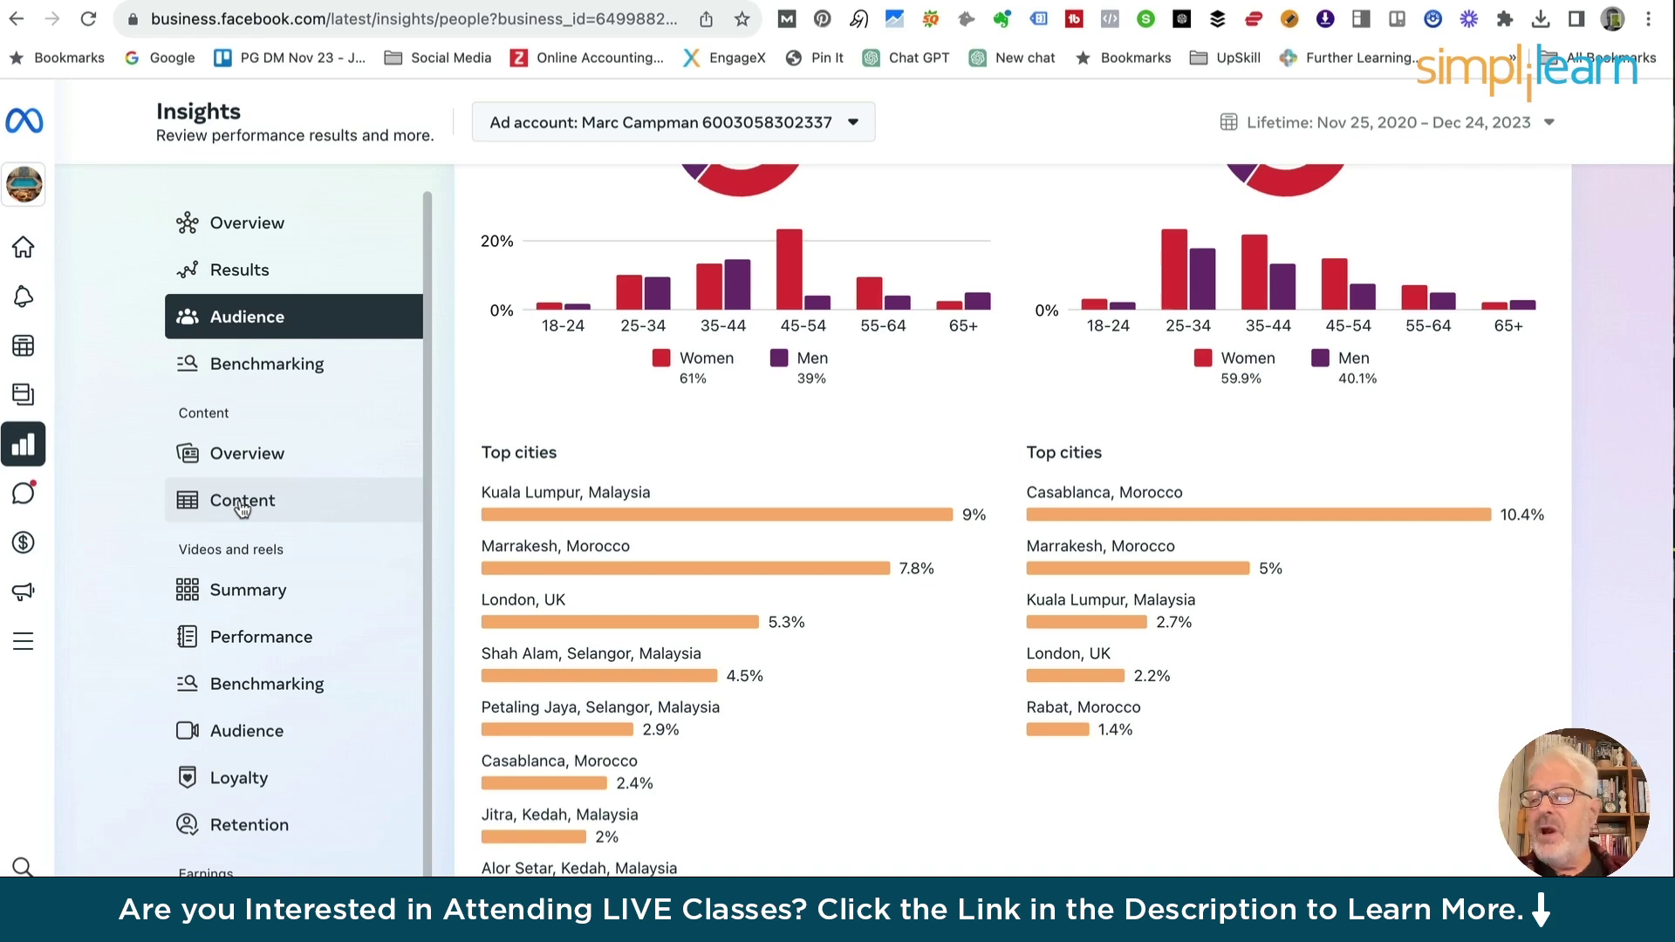
Open the Content insights listing all published content
click(241, 504)
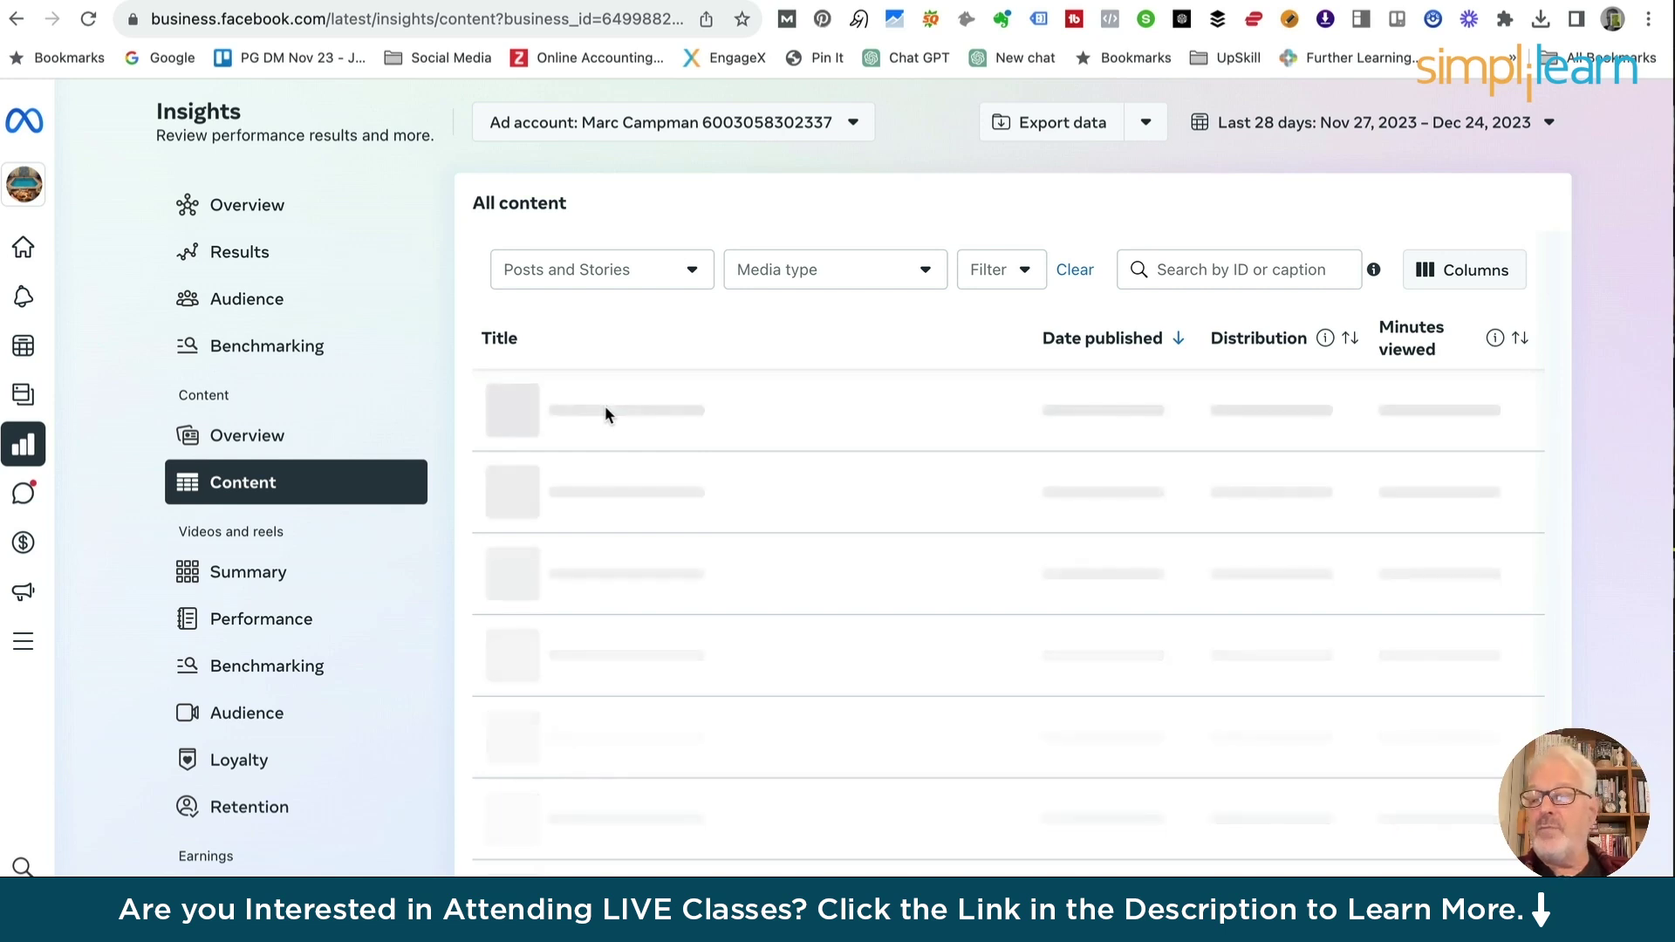
mouse_move(969, 391)
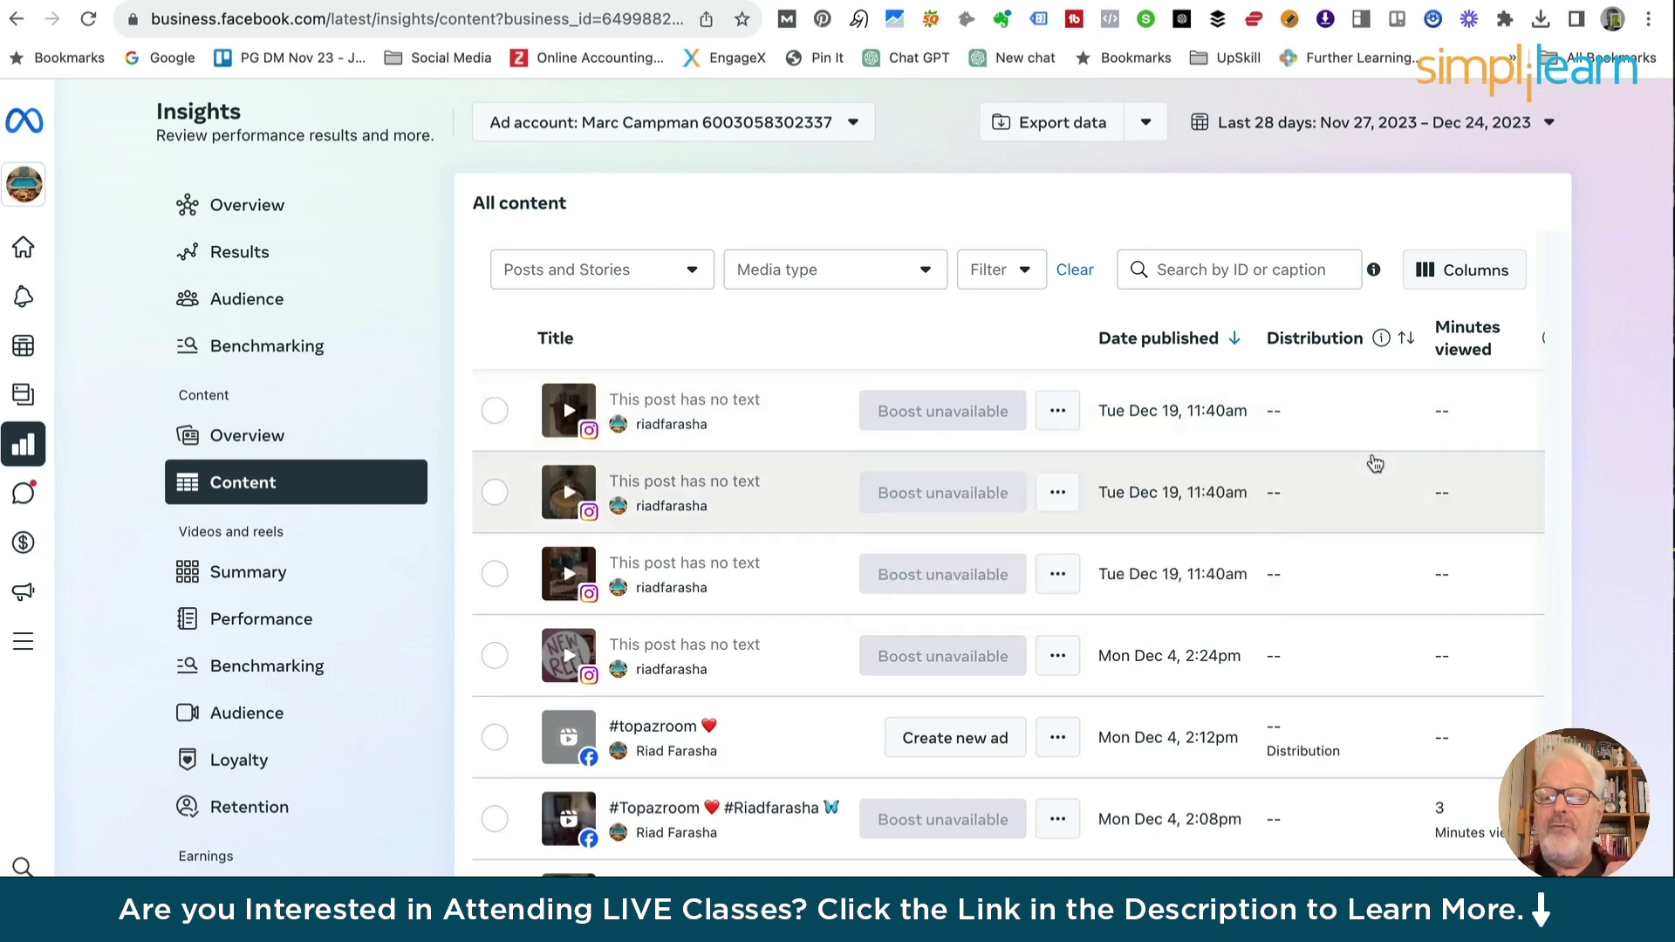
scroll(1367, 442, down, 2)
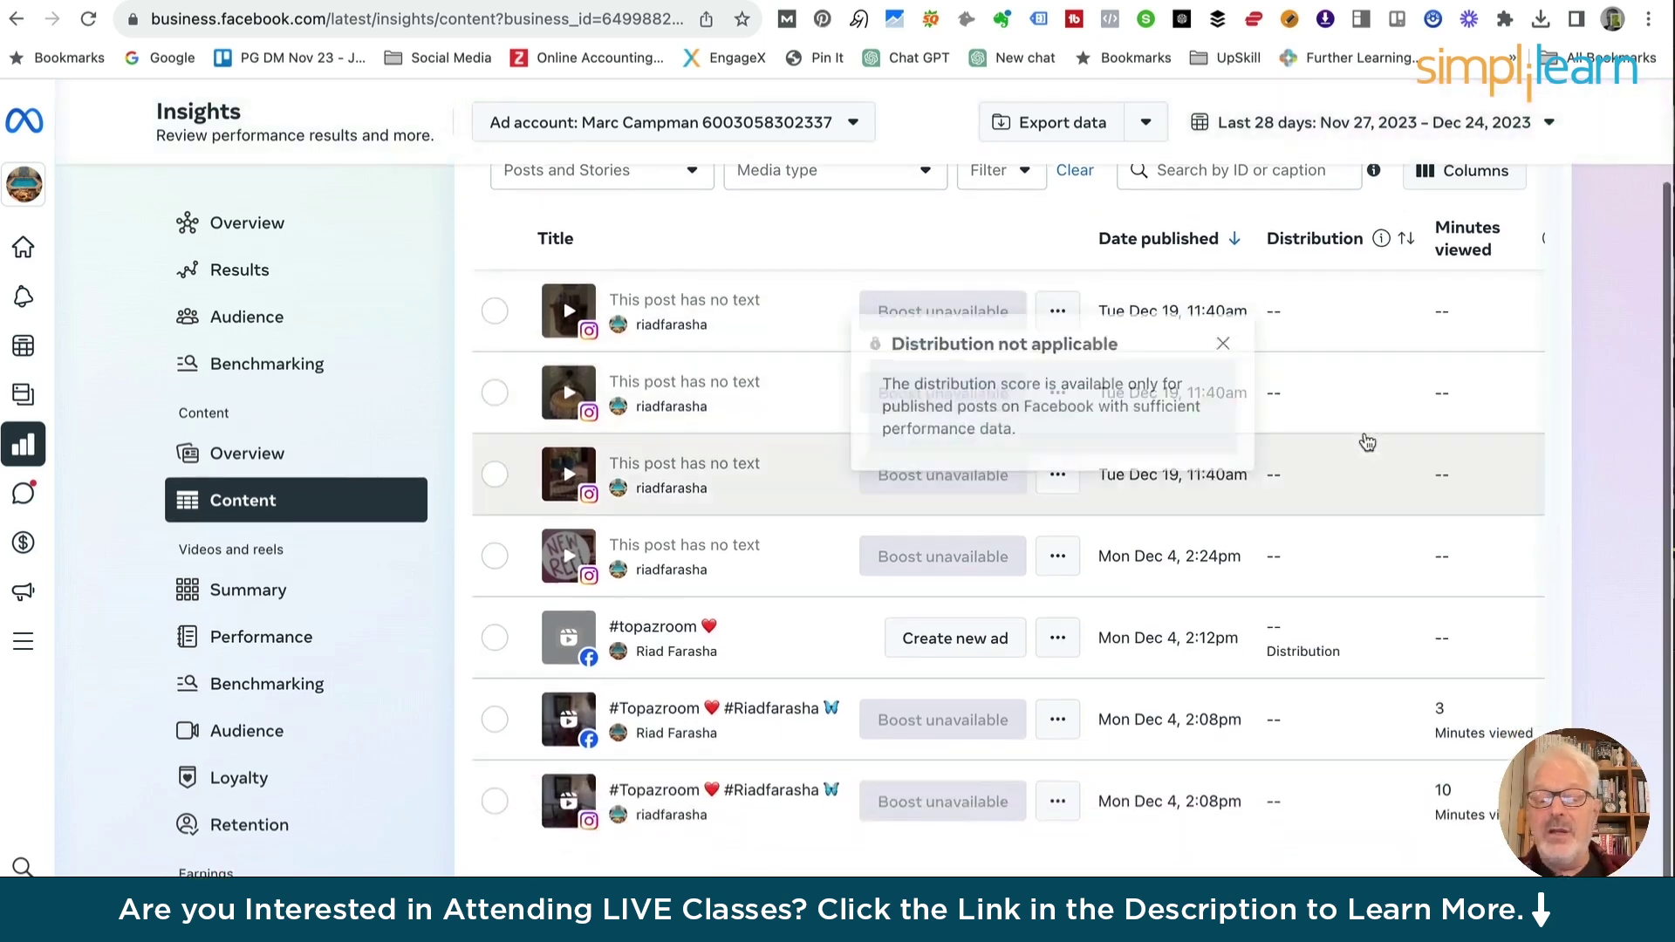
scroll(717, 321, up, 2)
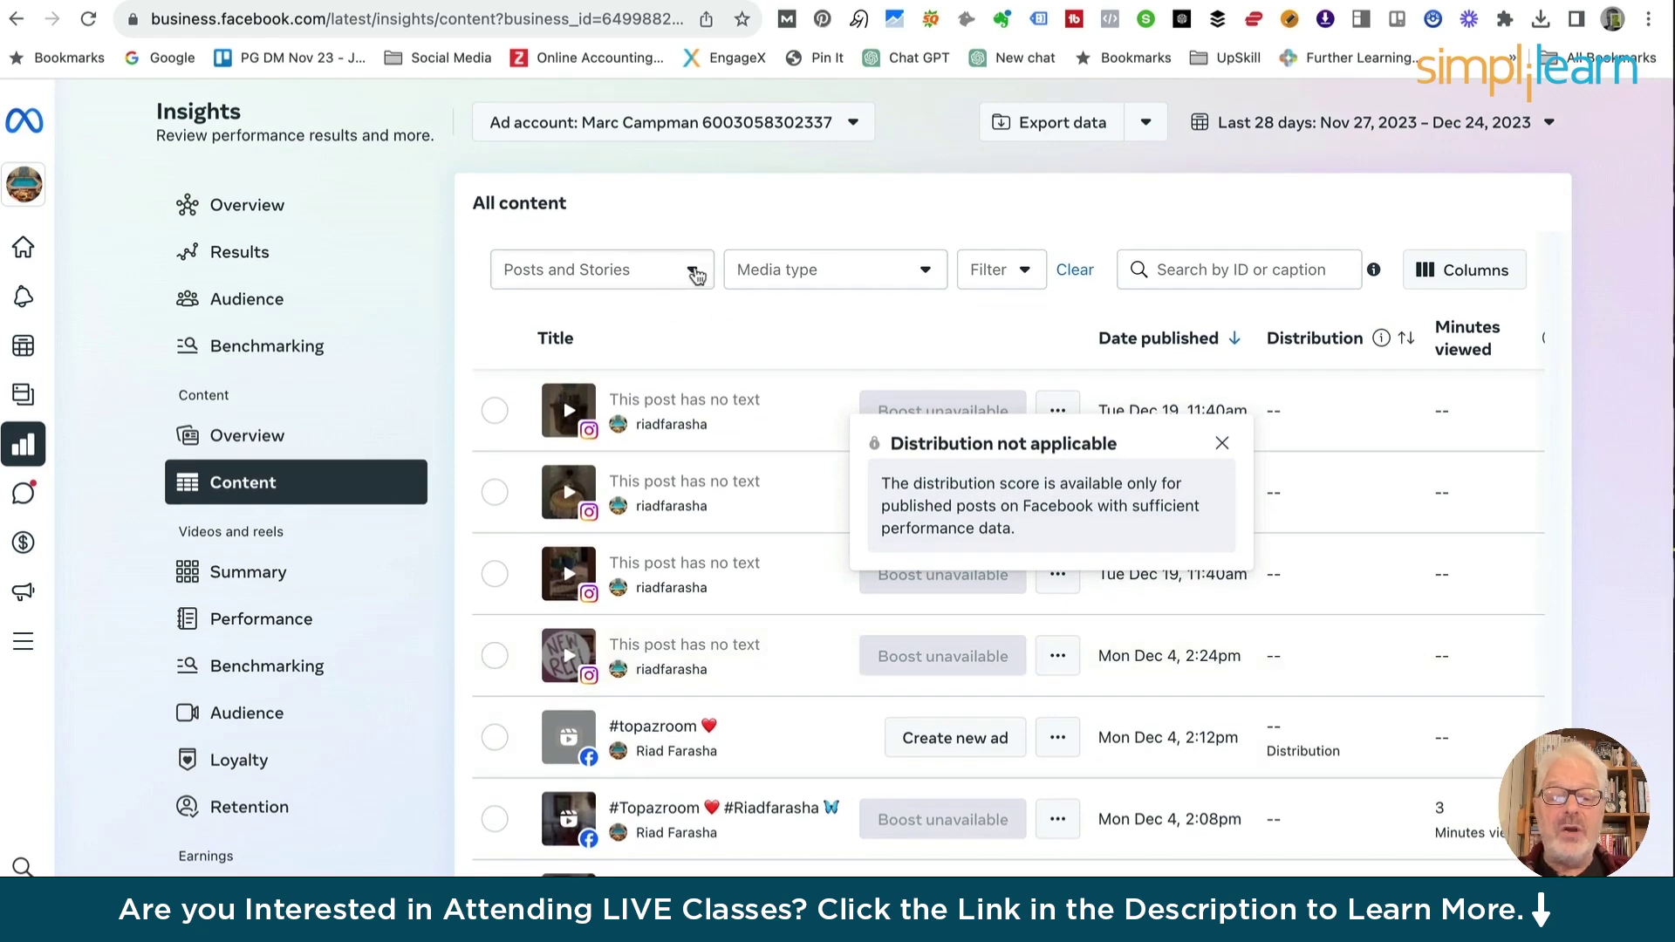
Filter the content list to Photos and Videos media types and open Customize columns
click(692, 274)
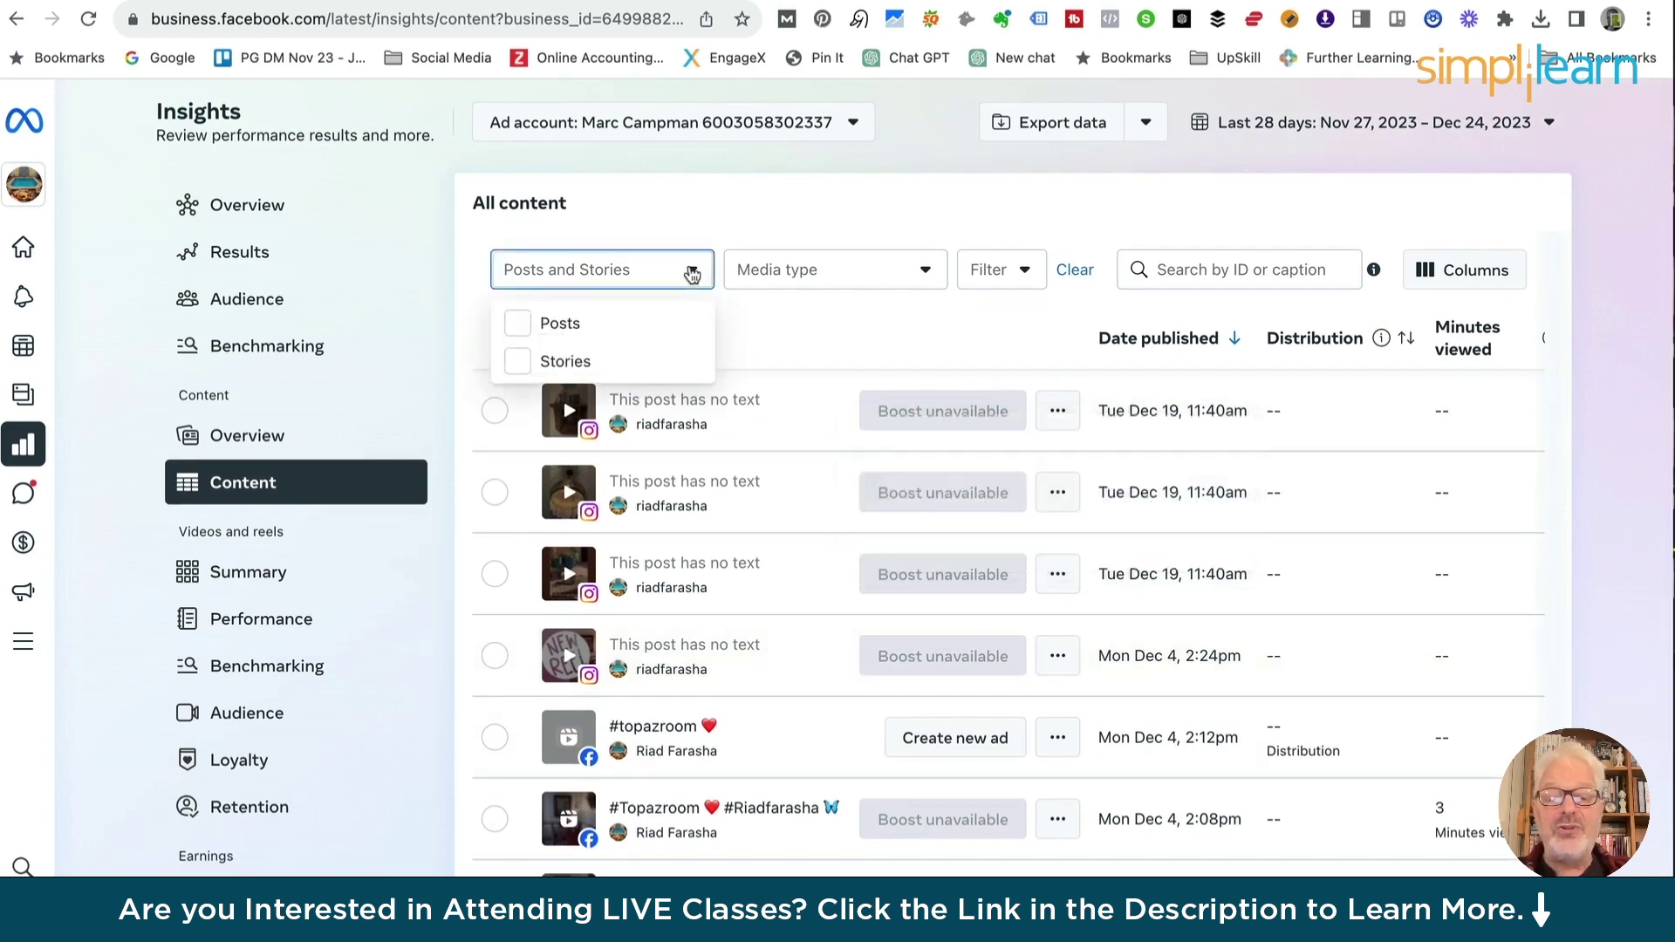
click(690, 273)
click(924, 275)
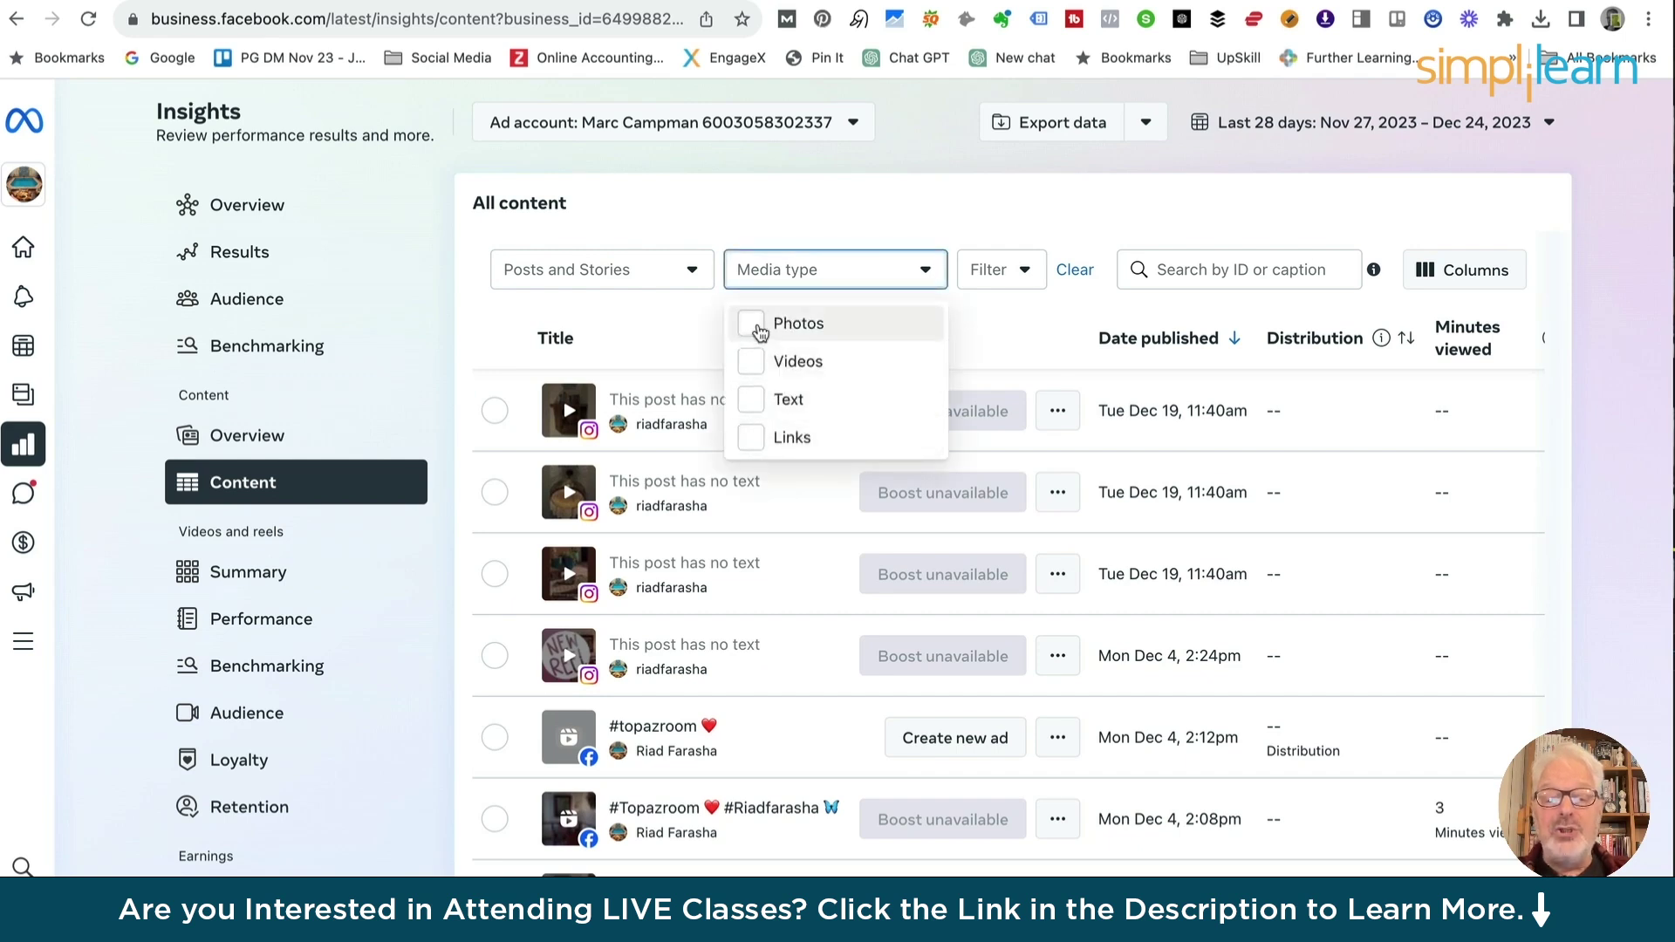
click(752, 325)
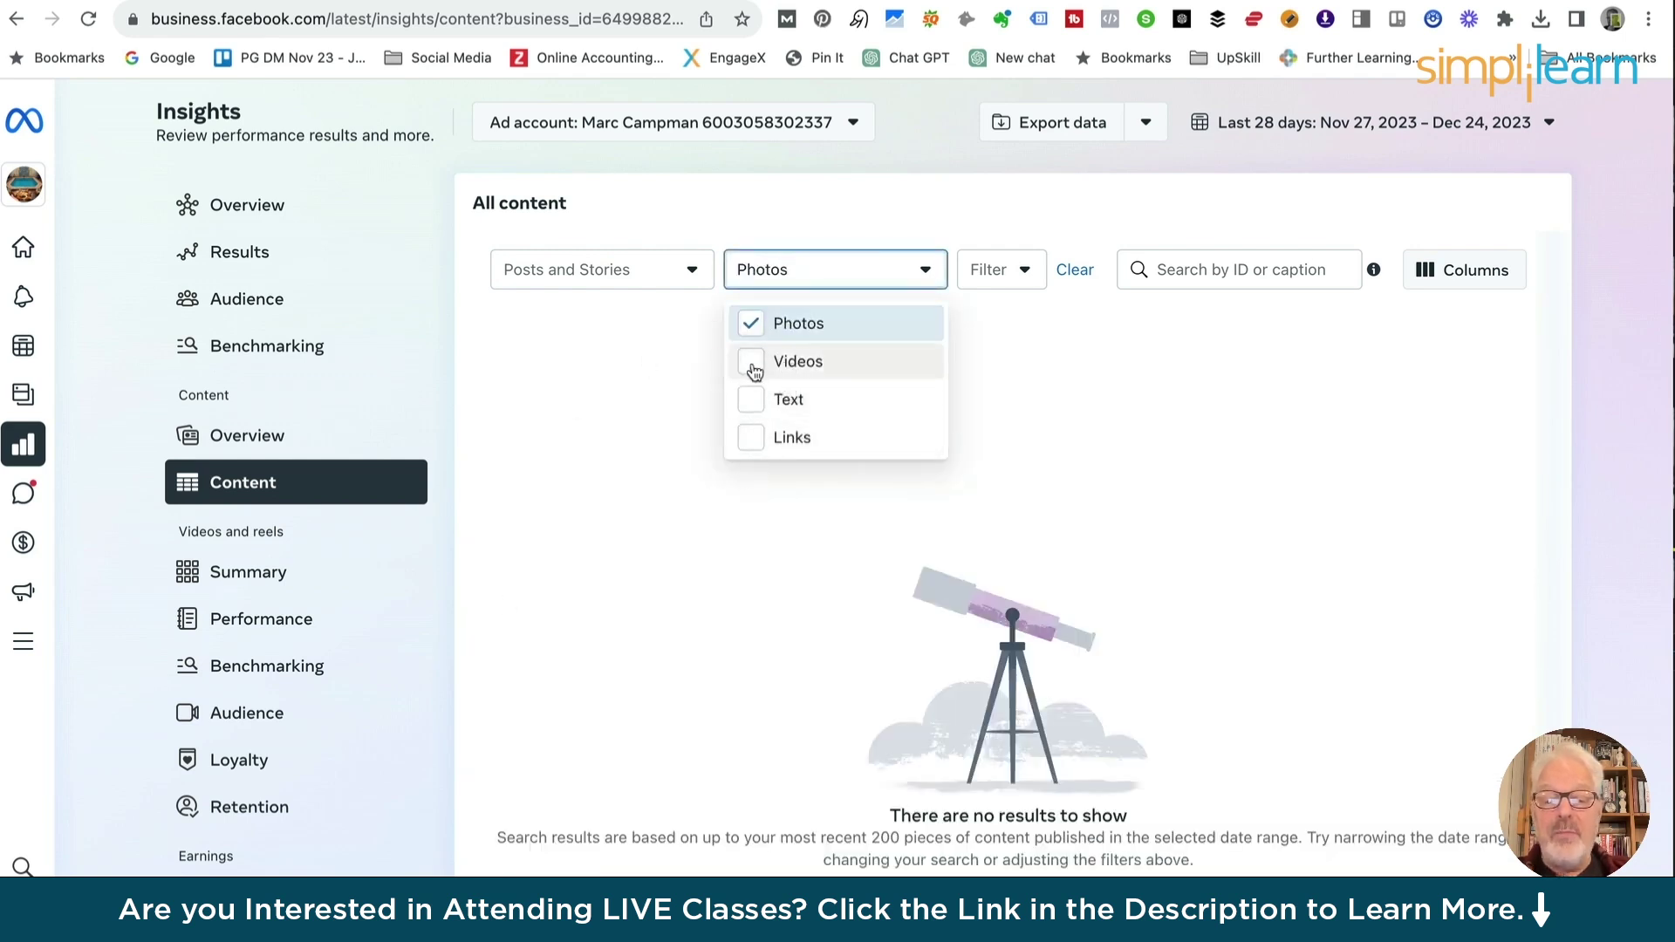
click(753, 365)
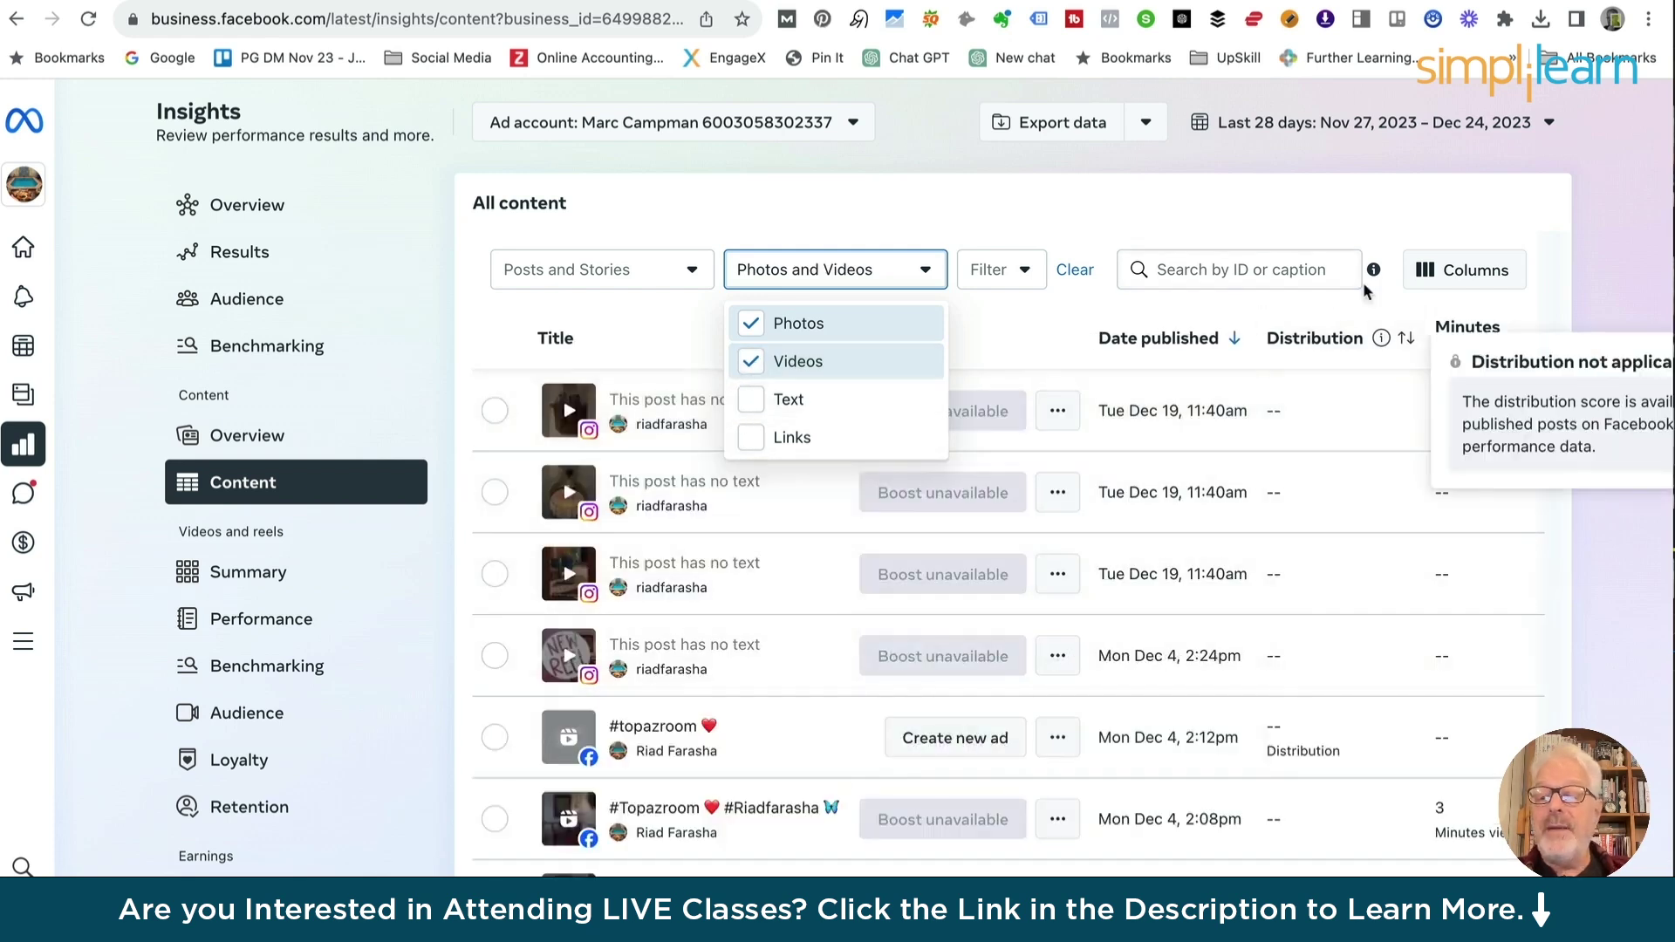
click(1435, 270)
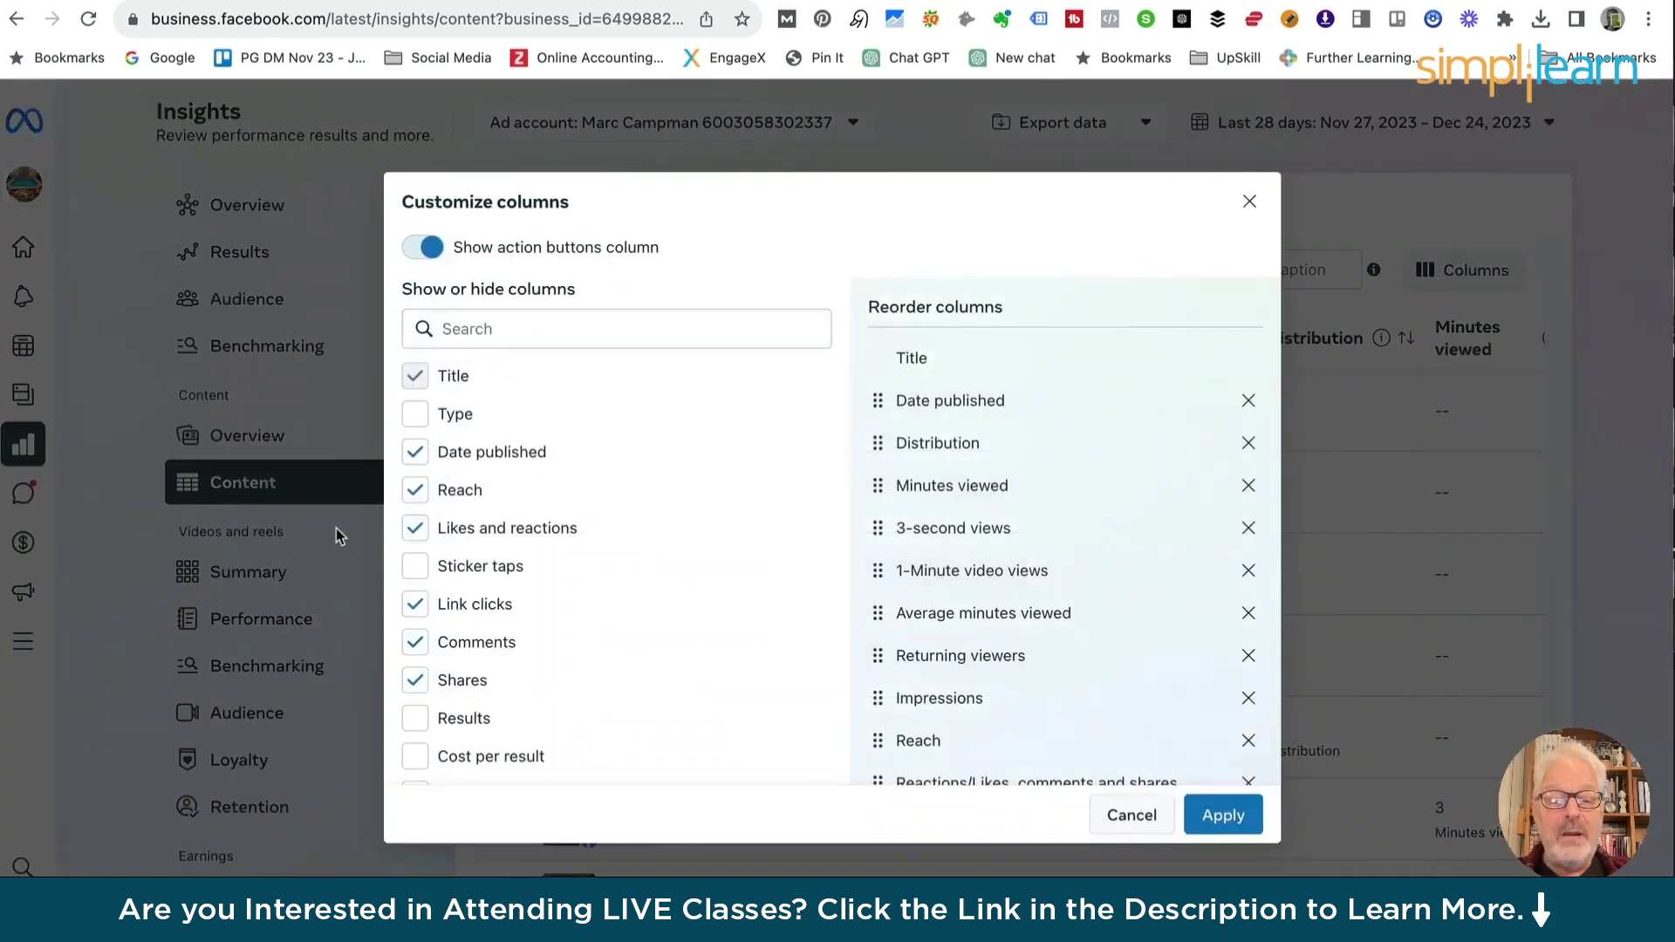
Add the Type column to the content table and scan its columns
click(416, 417)
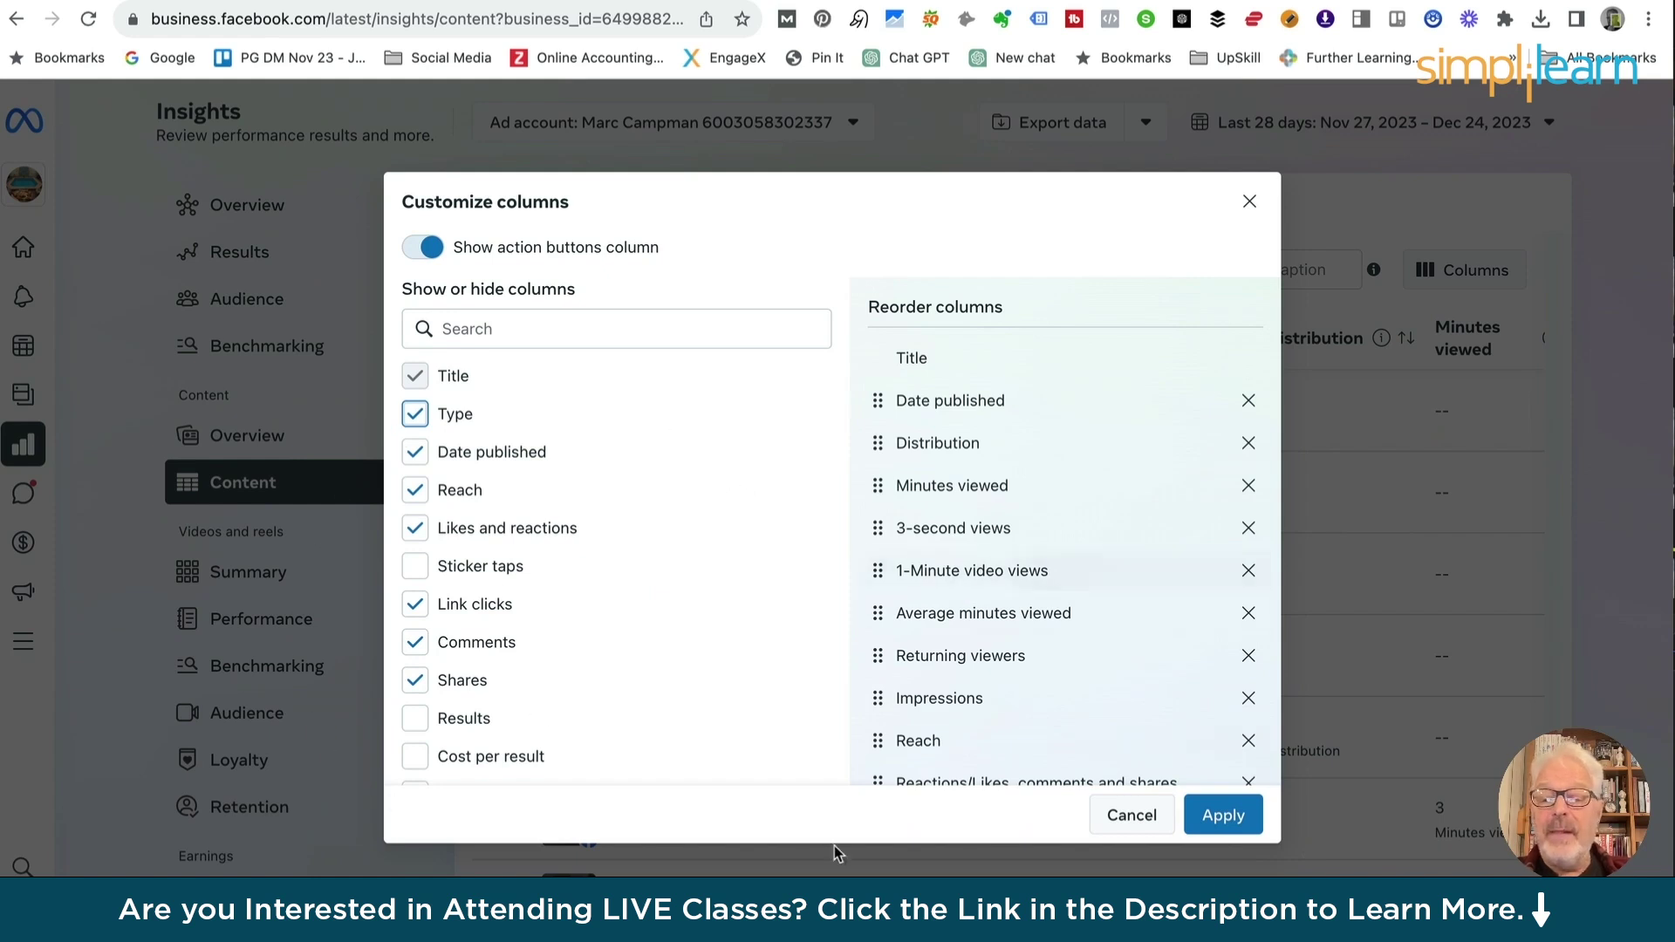
click(1224, 818)
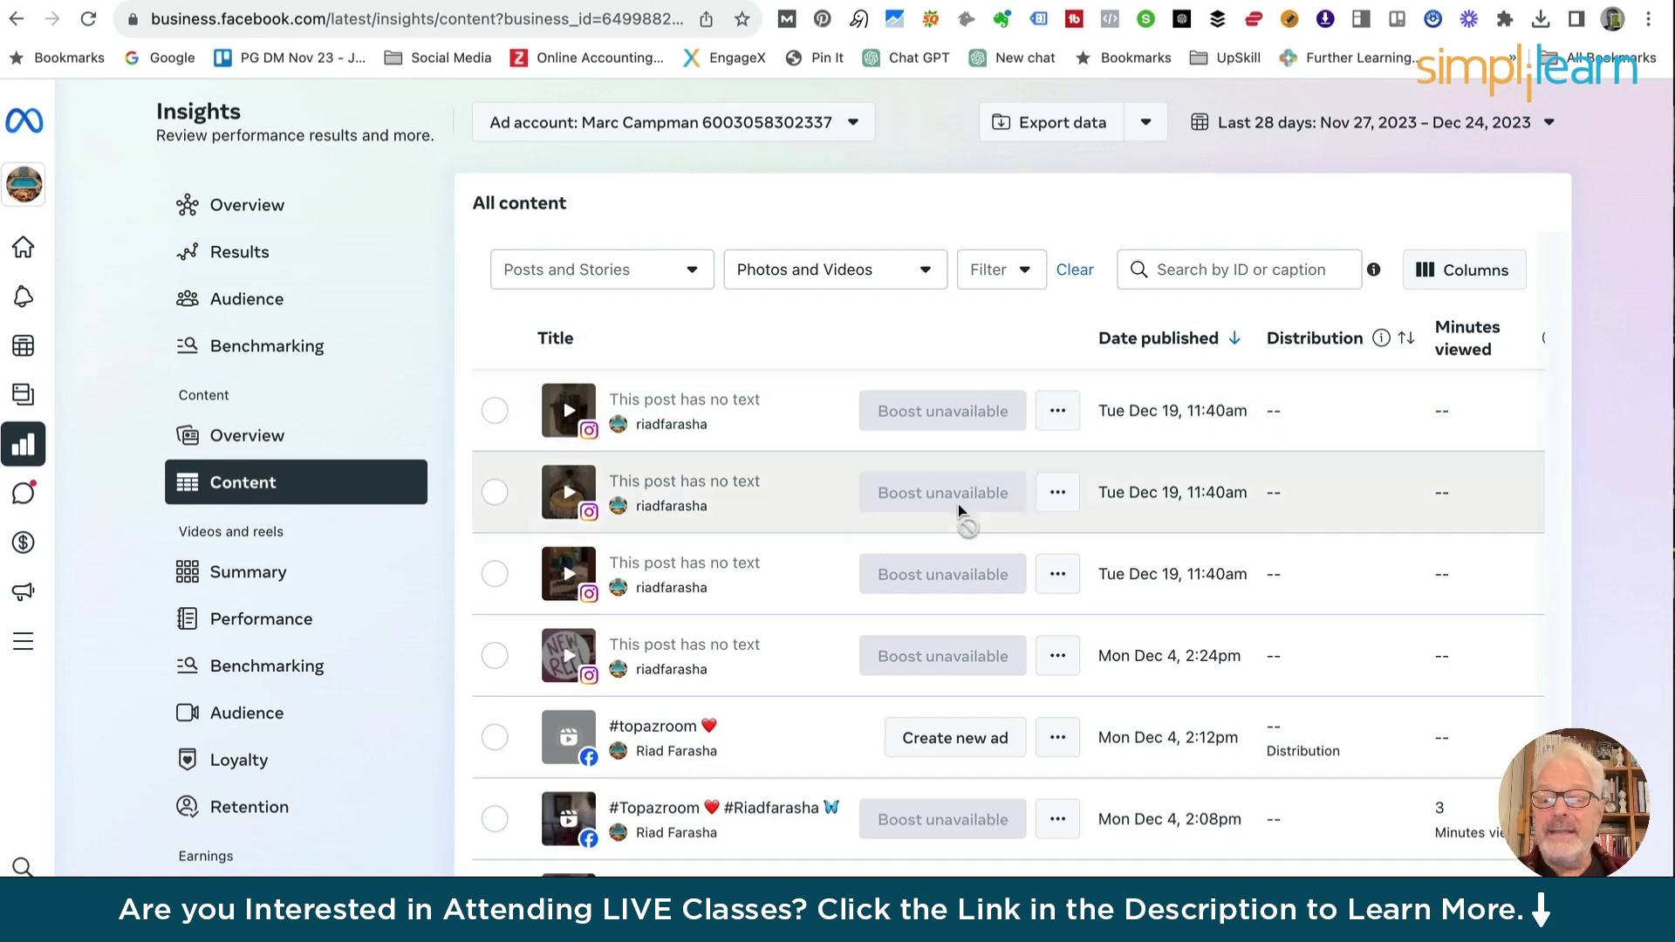
scroll(959, 511, right, 5)
scroll(959, 512, right, 3)
scroll(1085, 349, right, 5)
scroll(1085, 349, right, 4)
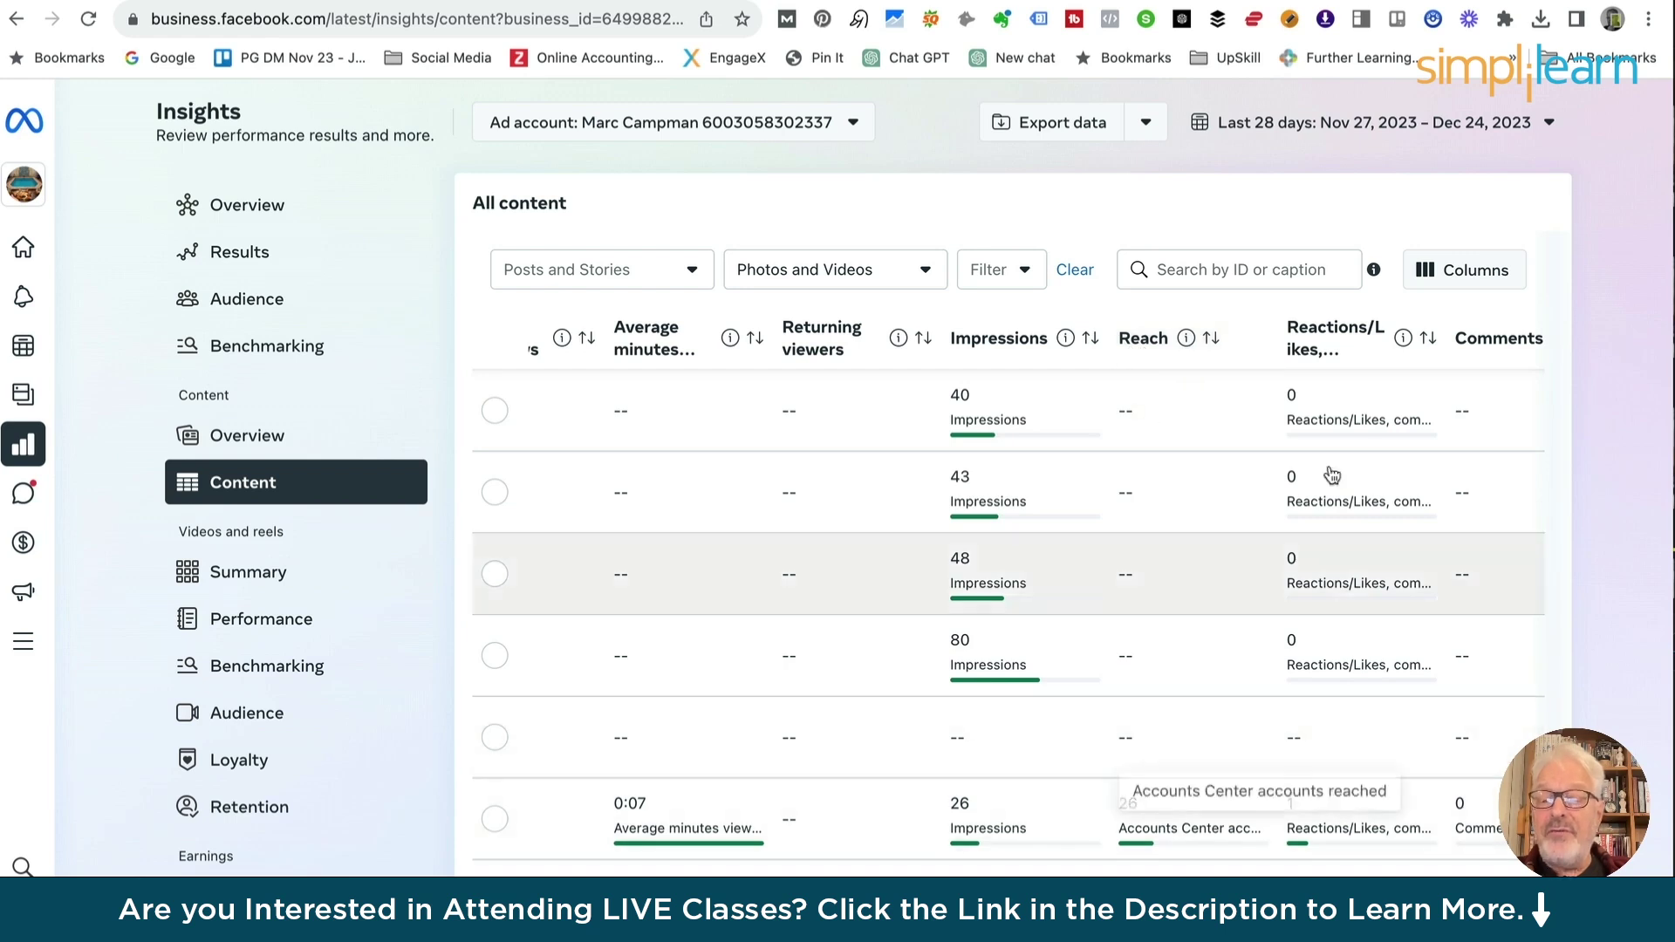
scroll(1348, 399, right, 4)
scroll(1350, 400, right, 4)
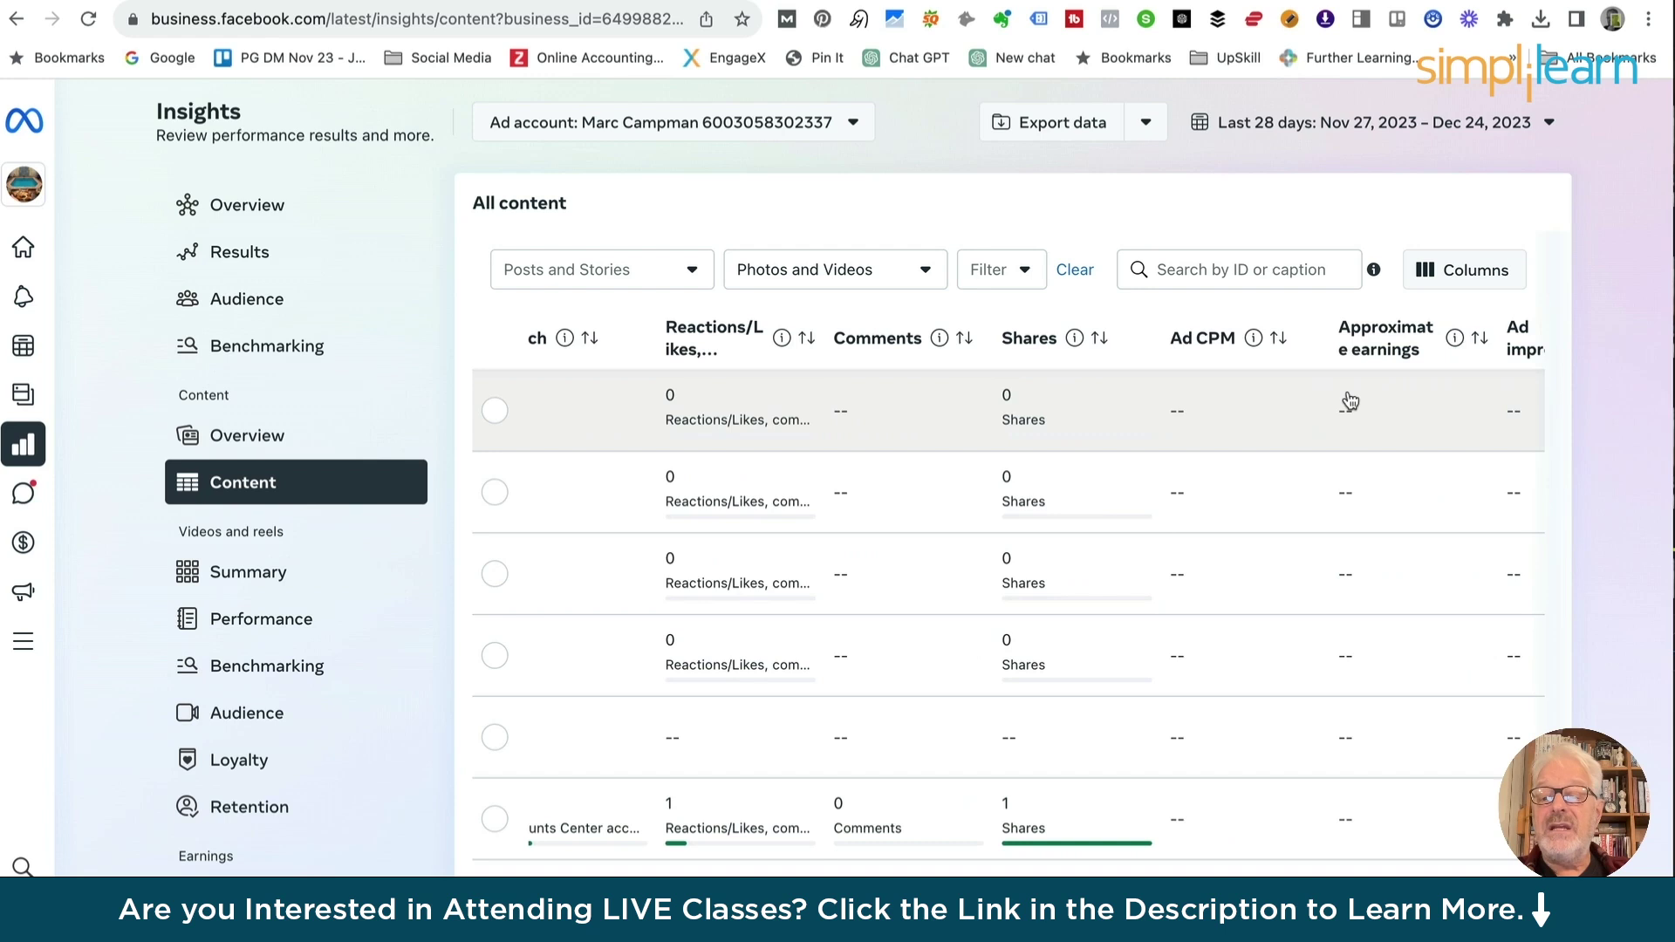
Sort the content list by reactions, comments and shares
scroll(1350, 401, left, 1)
scroll(1348, 398, left, 10)
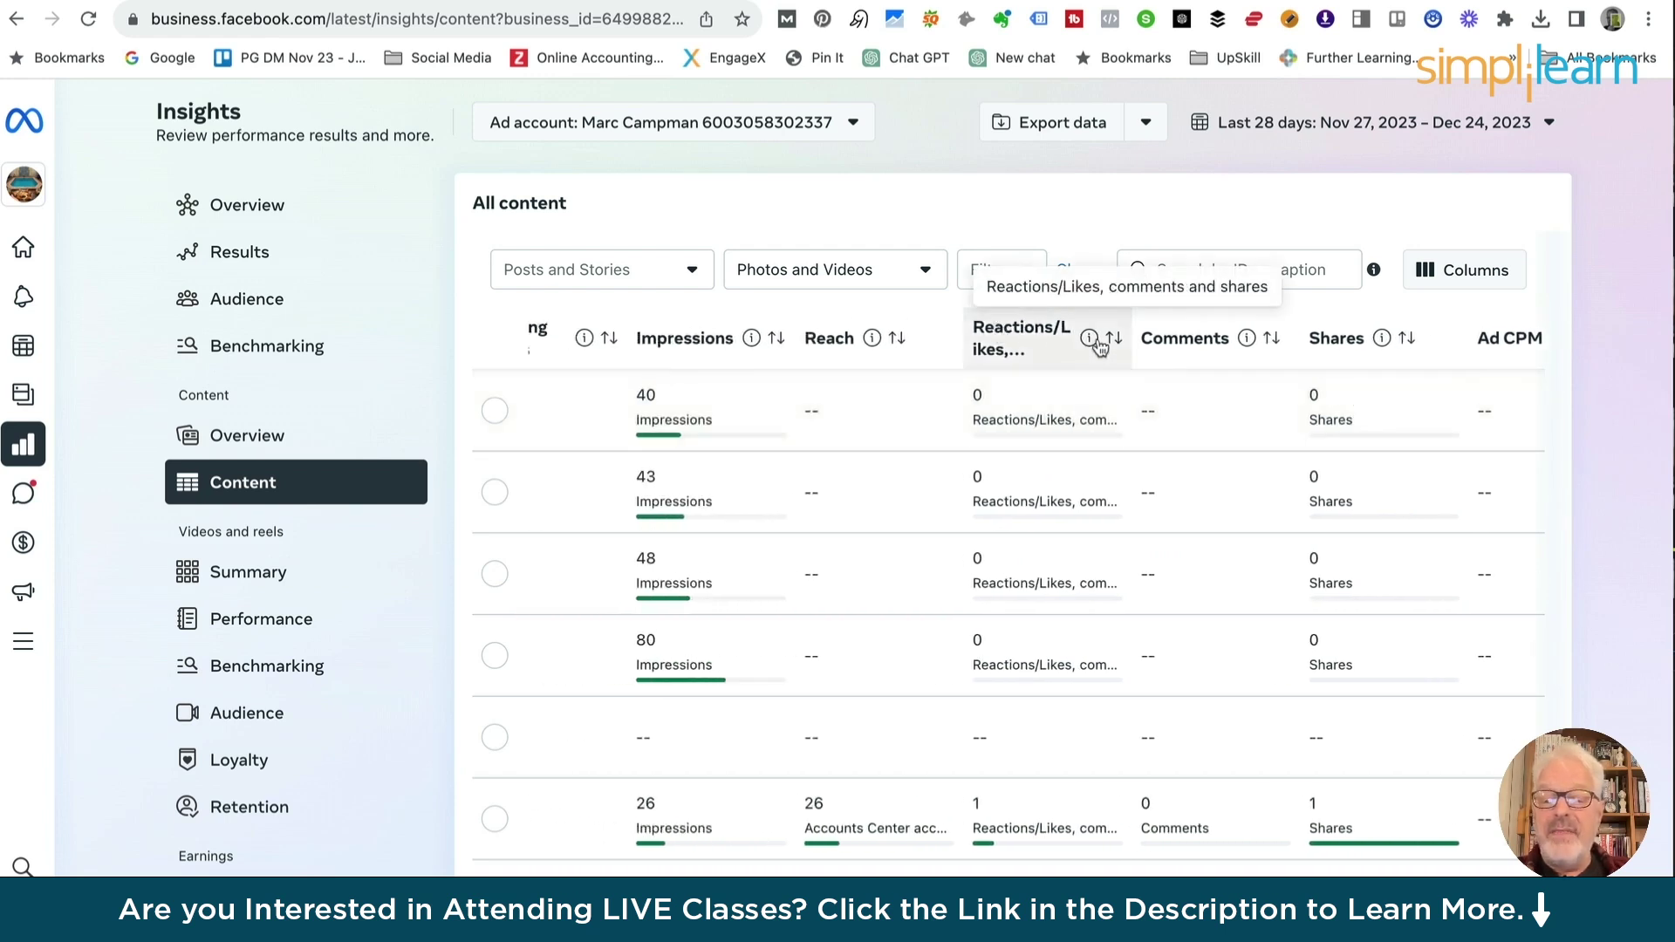
mouse_move(1089, 343)
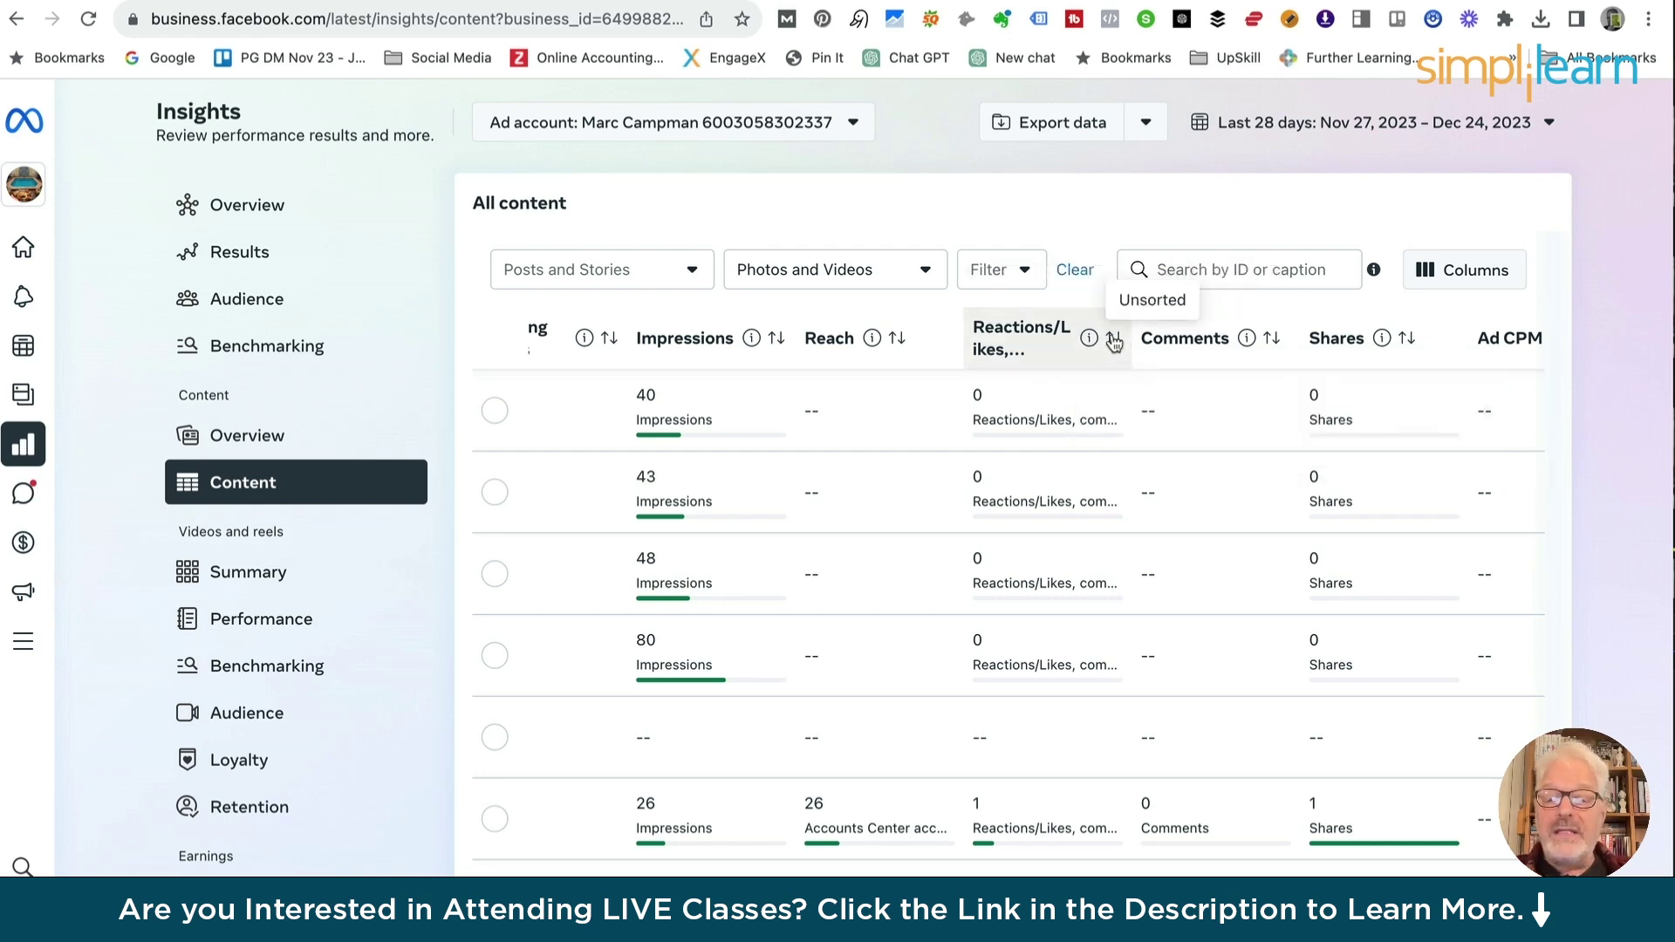
click(1112, 341)
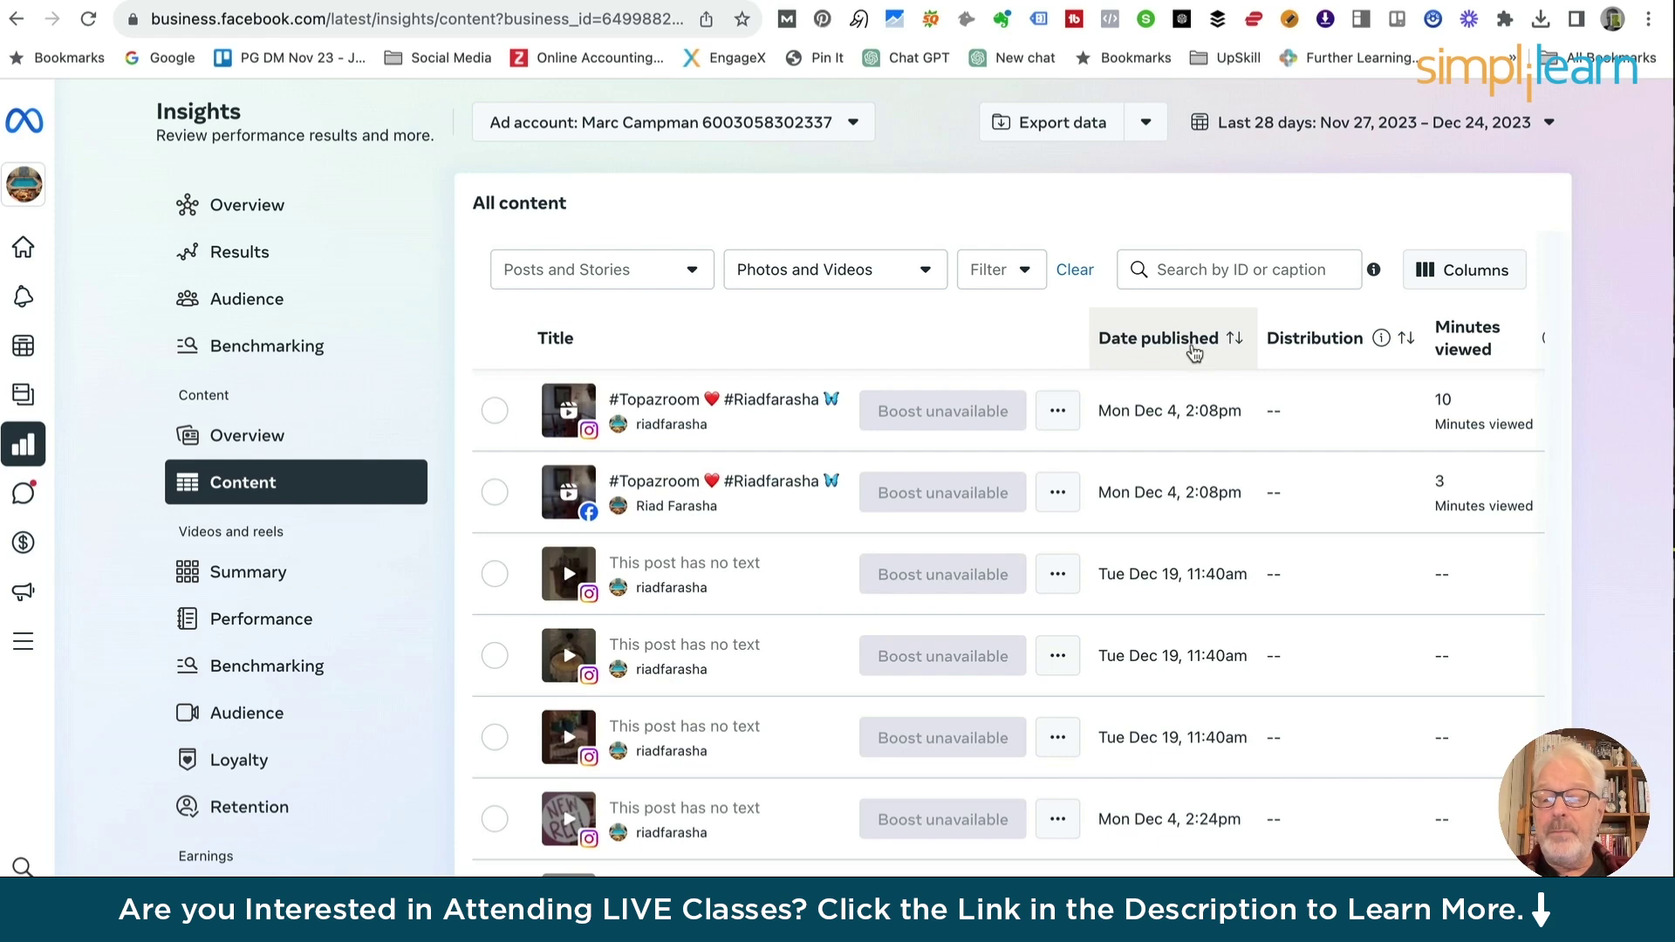
Swipe back from Insights > Content to the Audience insights page
scroll(1193, 348, right, 3)
scroll(1192, 349, right, 10)
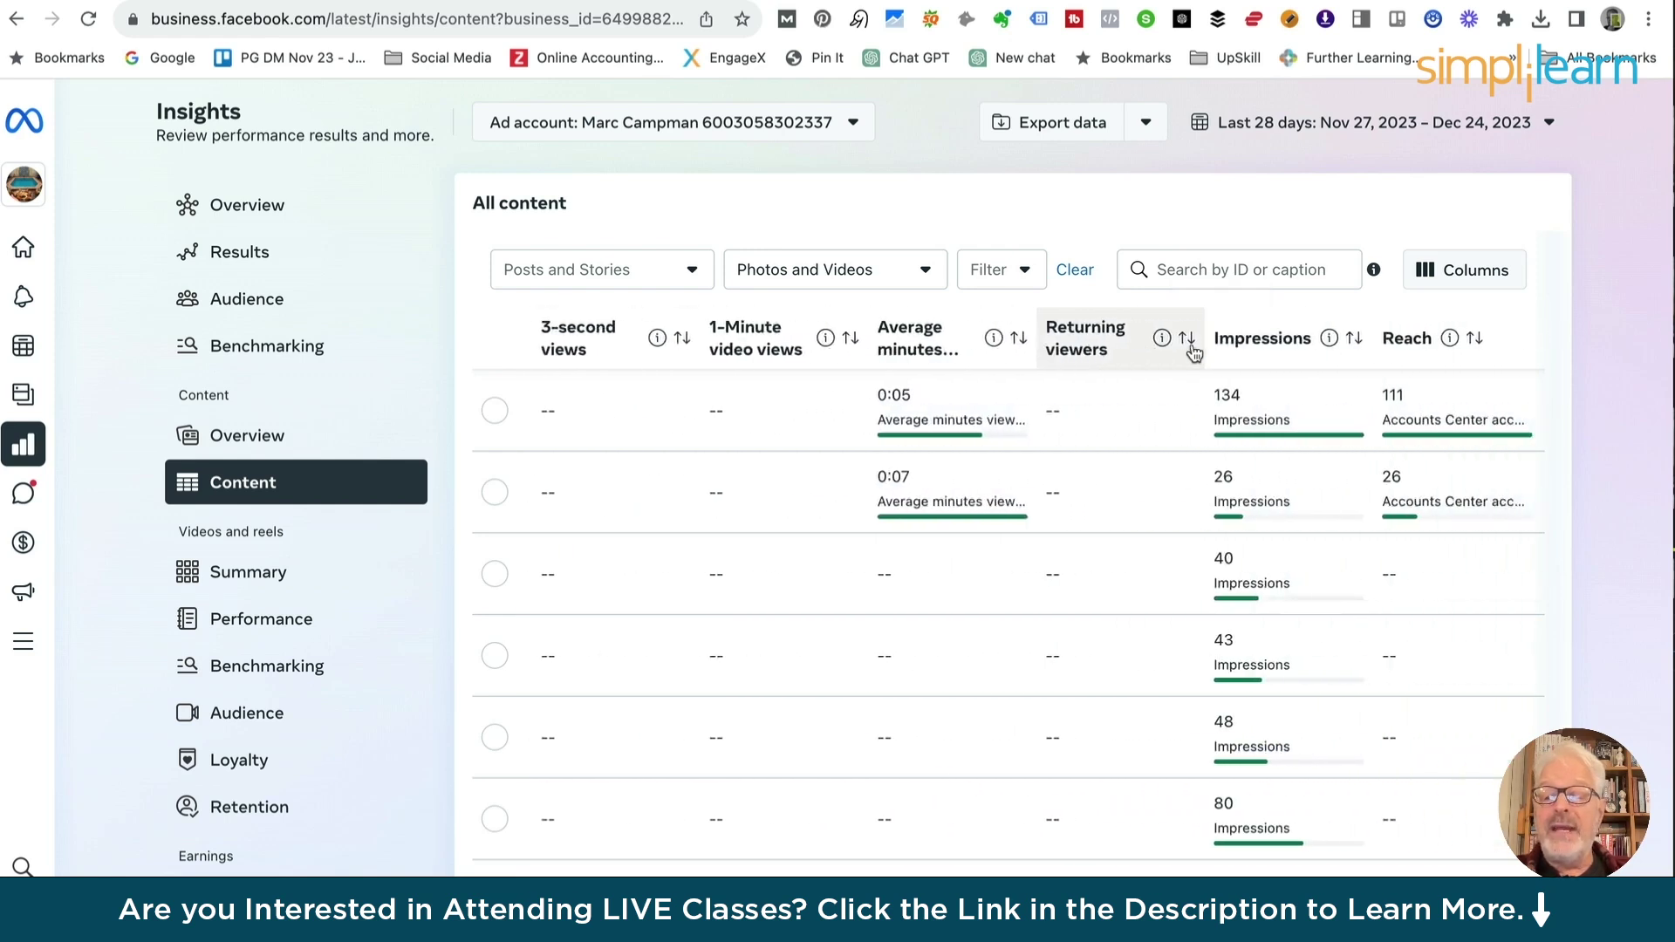
scroll(1193, 349, right, 4)
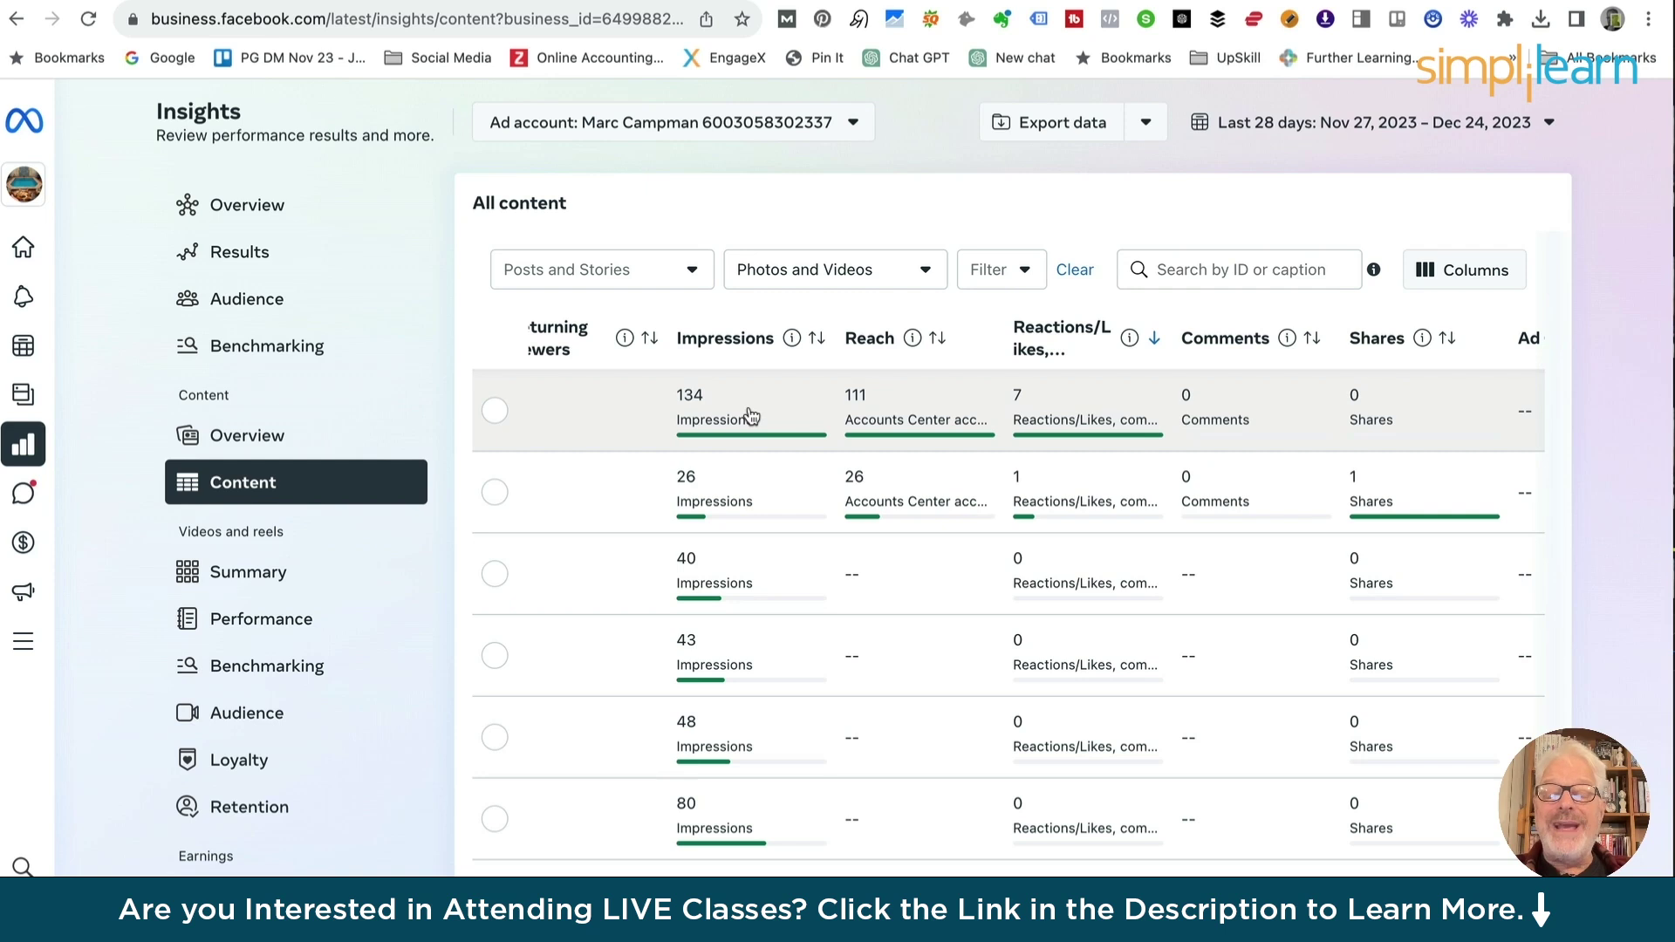
scroll(751, 416, left, 10)
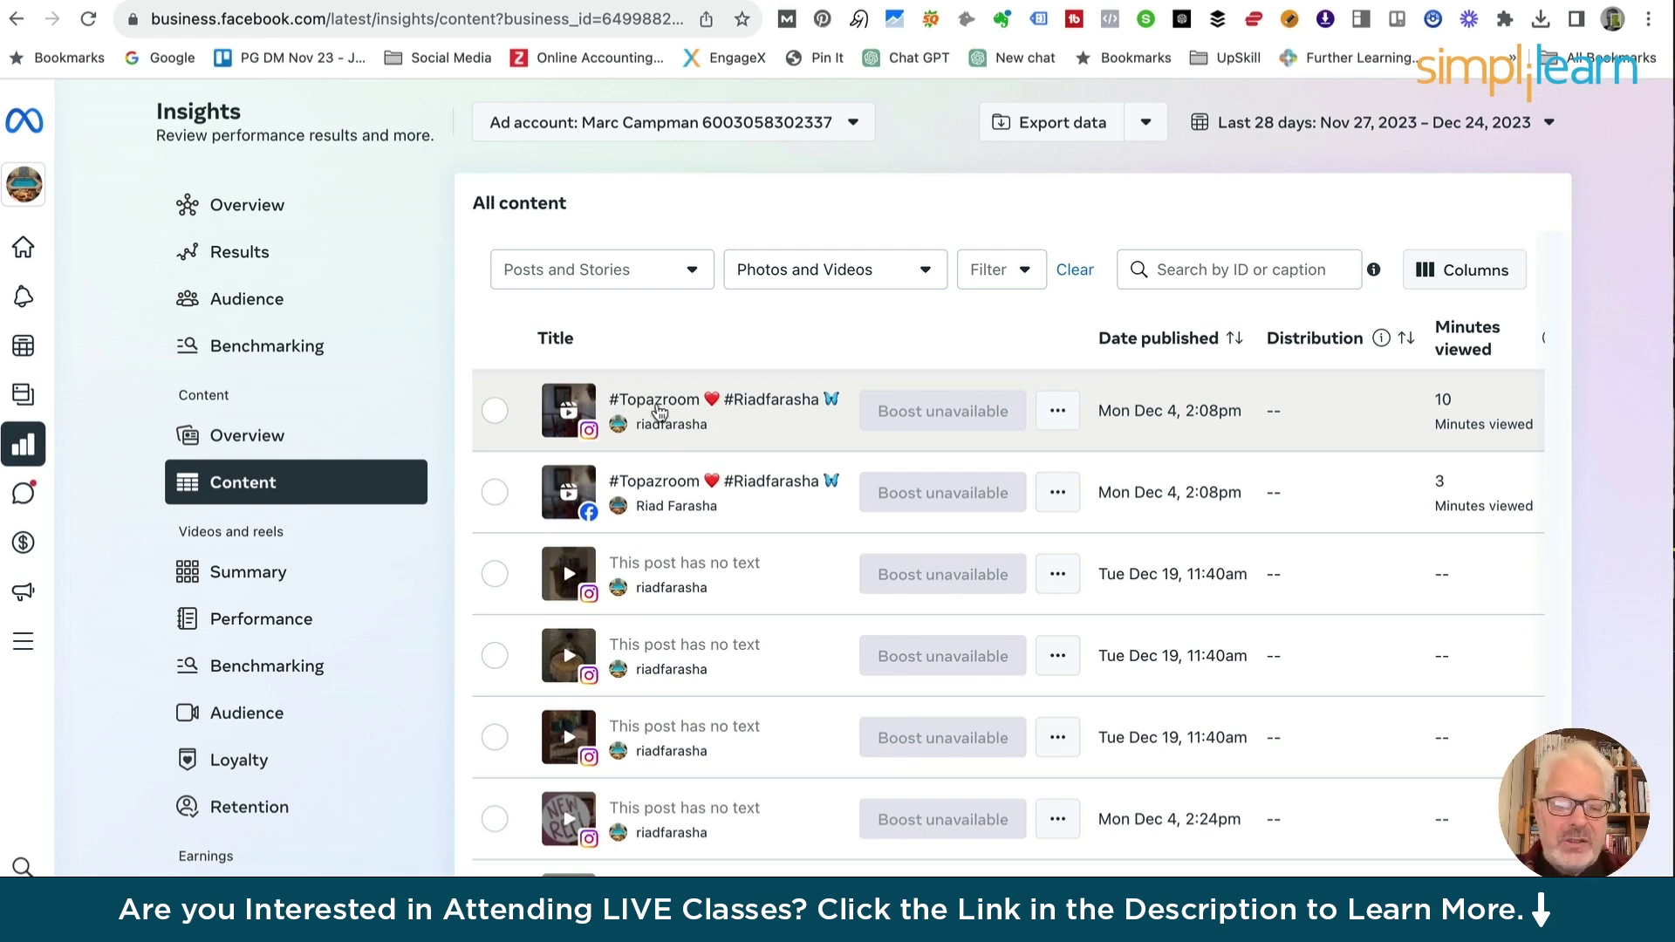
scroll(658, 411, right, 1)
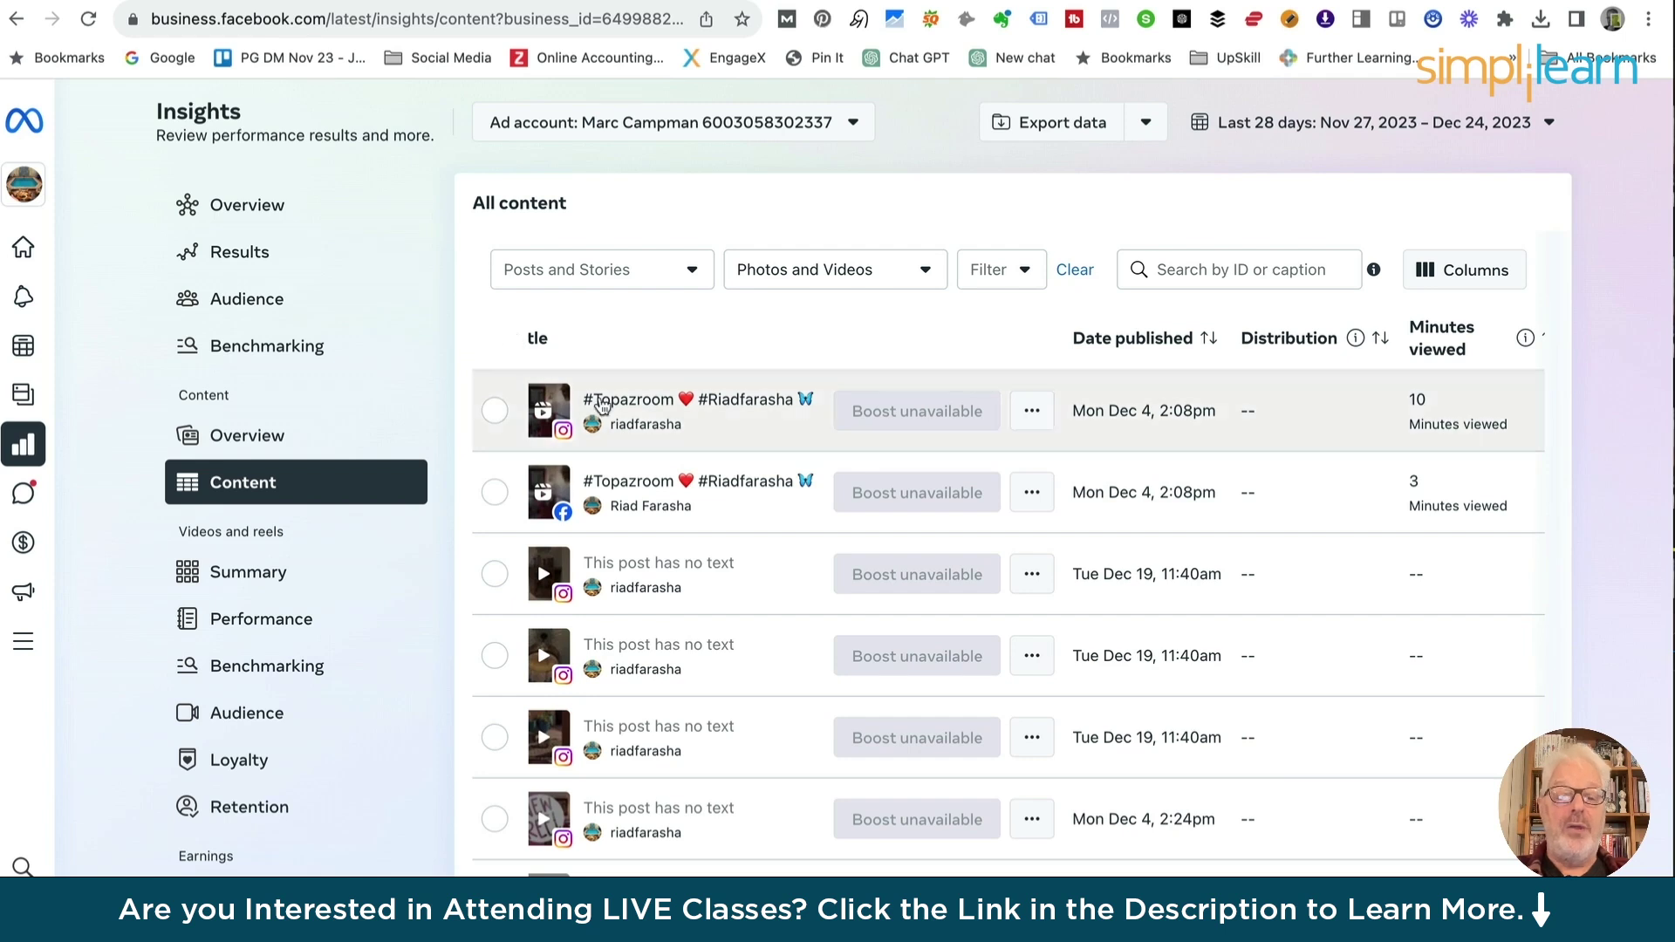
scroll(639, 410, left, 1)
scroll(639, 410, left, 5)
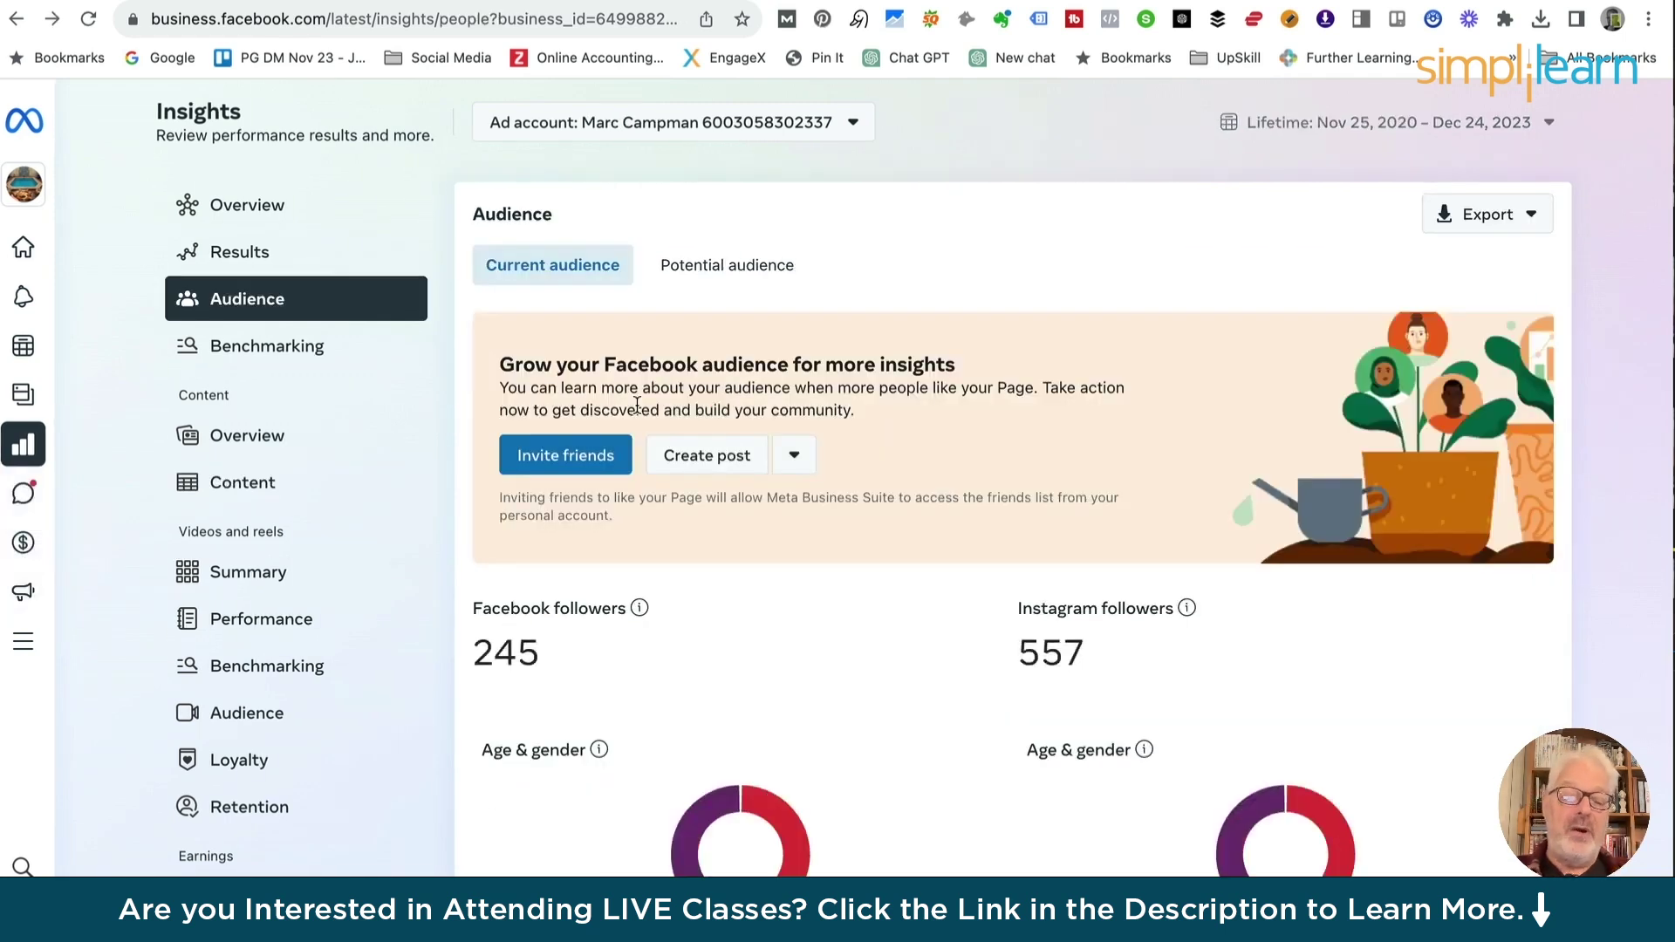
Leave Audience insights and return to the Business Suite Home dashboard via the logo
scroll(769, 598, down, 1)
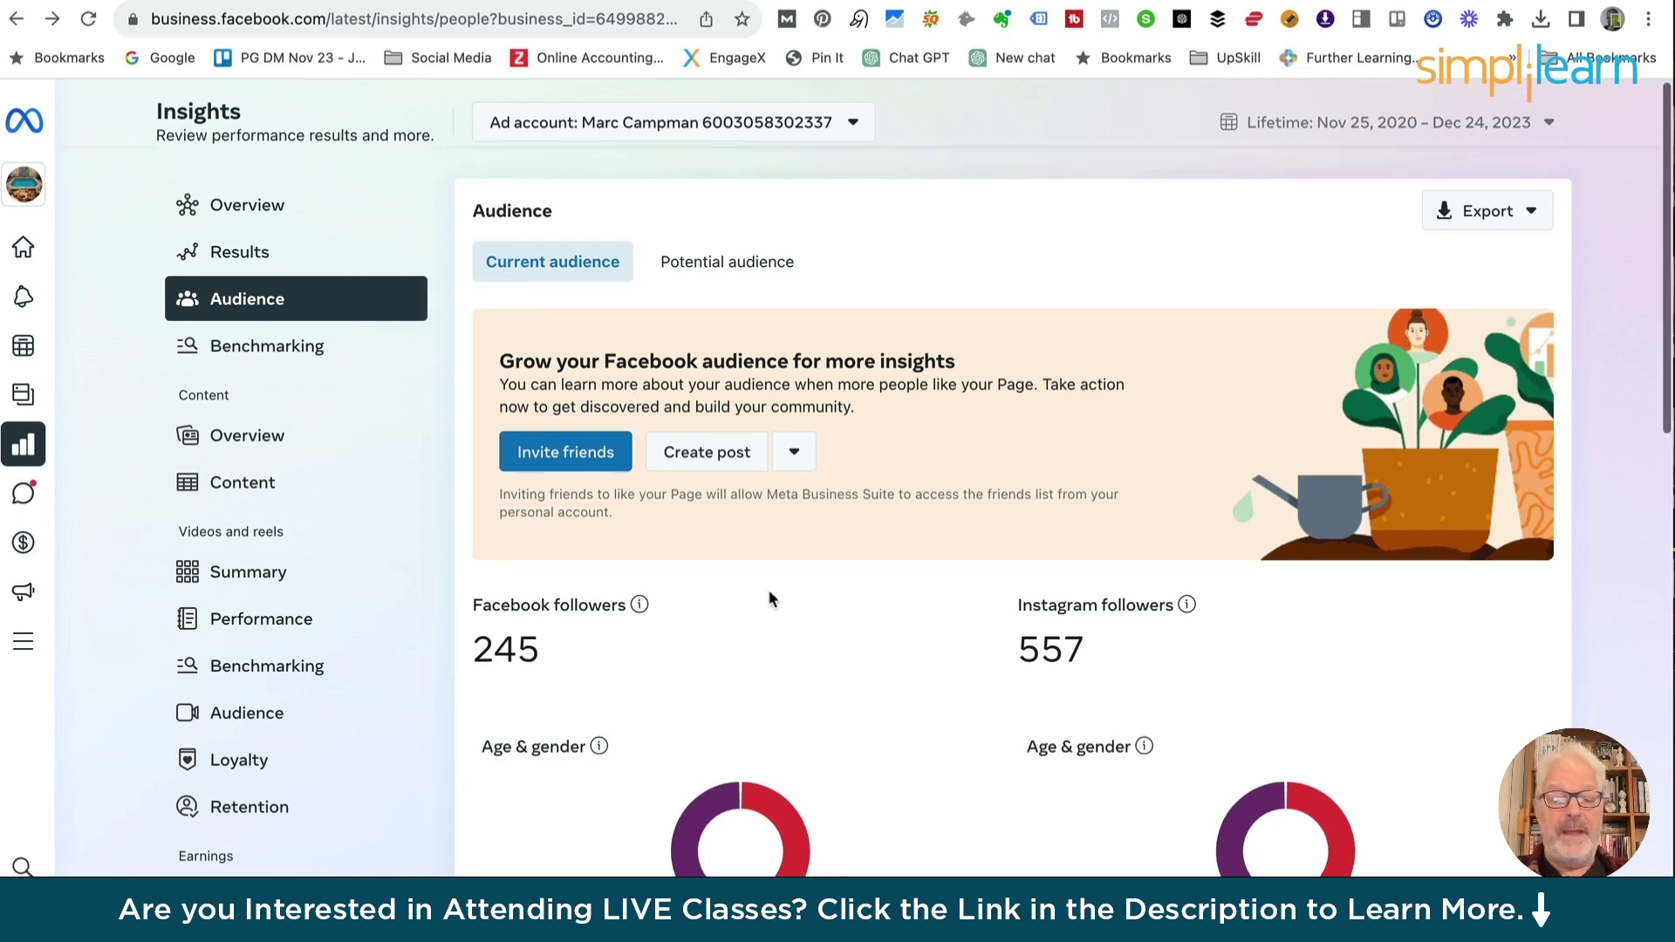
scroll(767, 589, down, 10)
scroll(768, 590, up, 15)
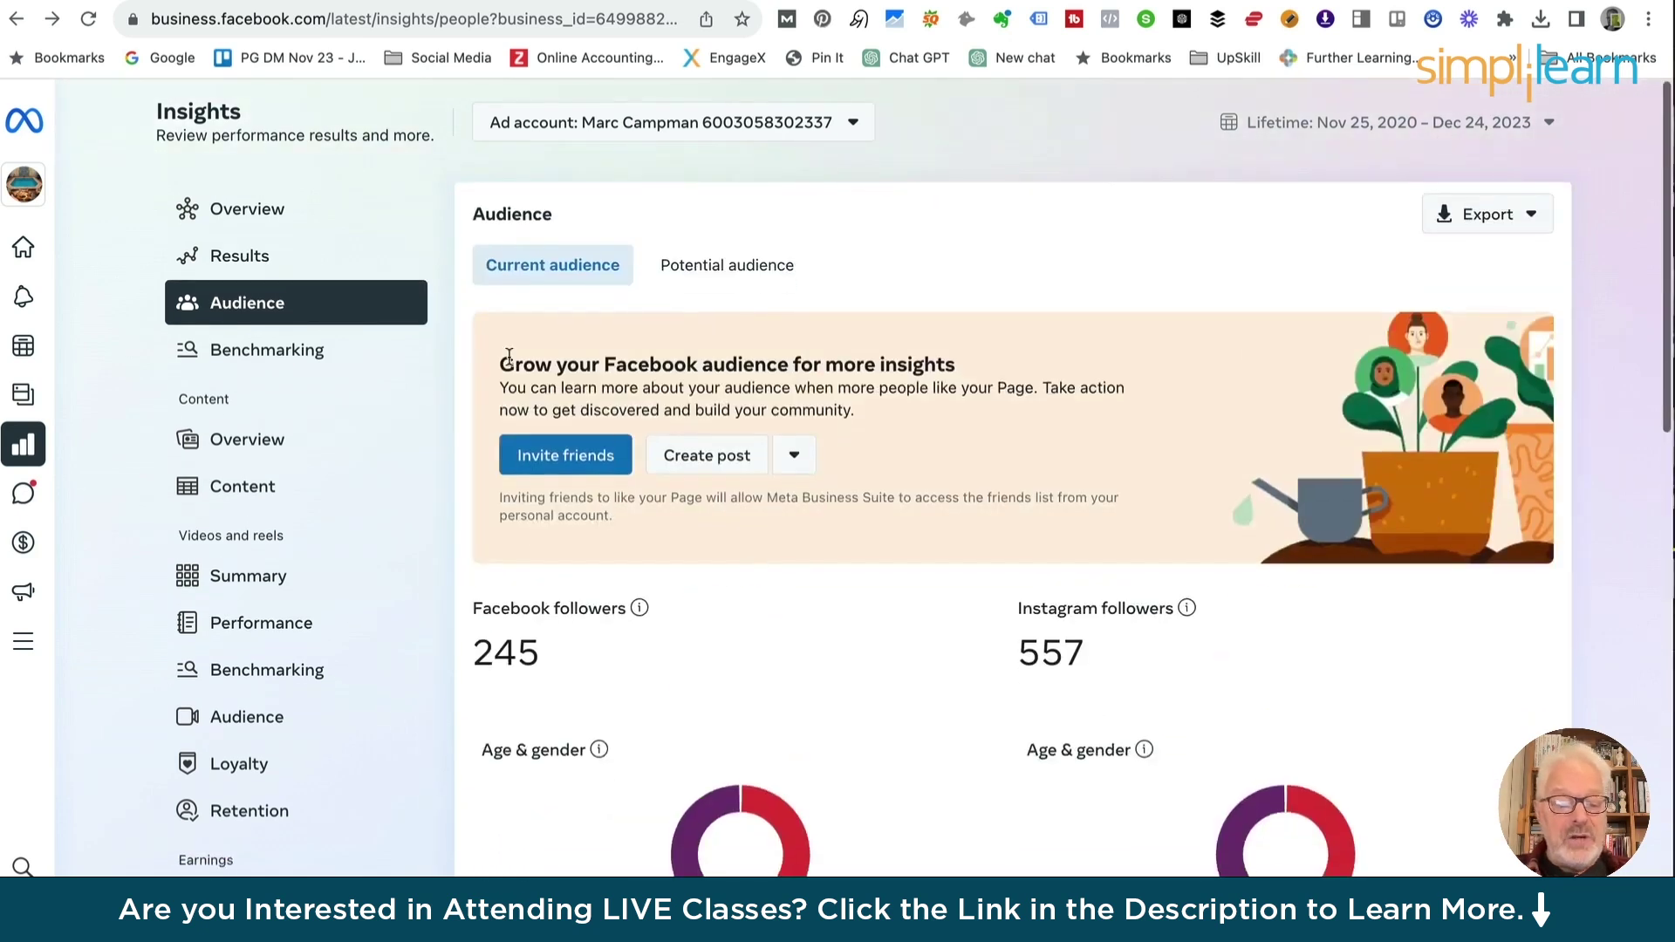
scroll(285, 572, down, 1)
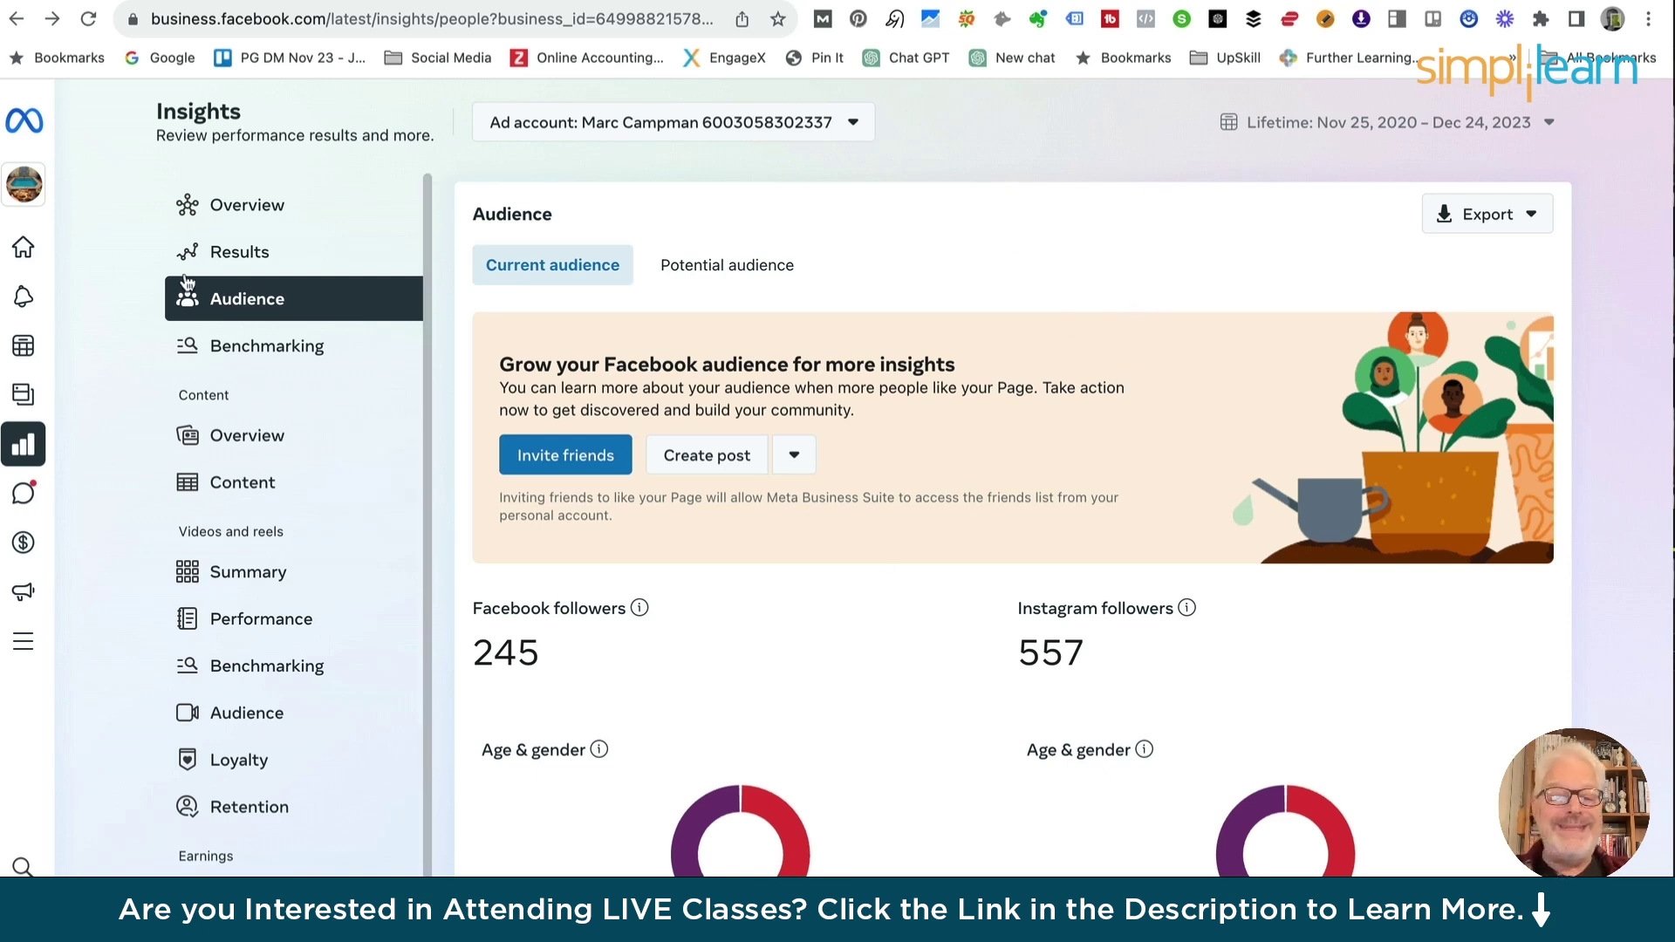
mouse_move(19, 133)
click(71, 127)
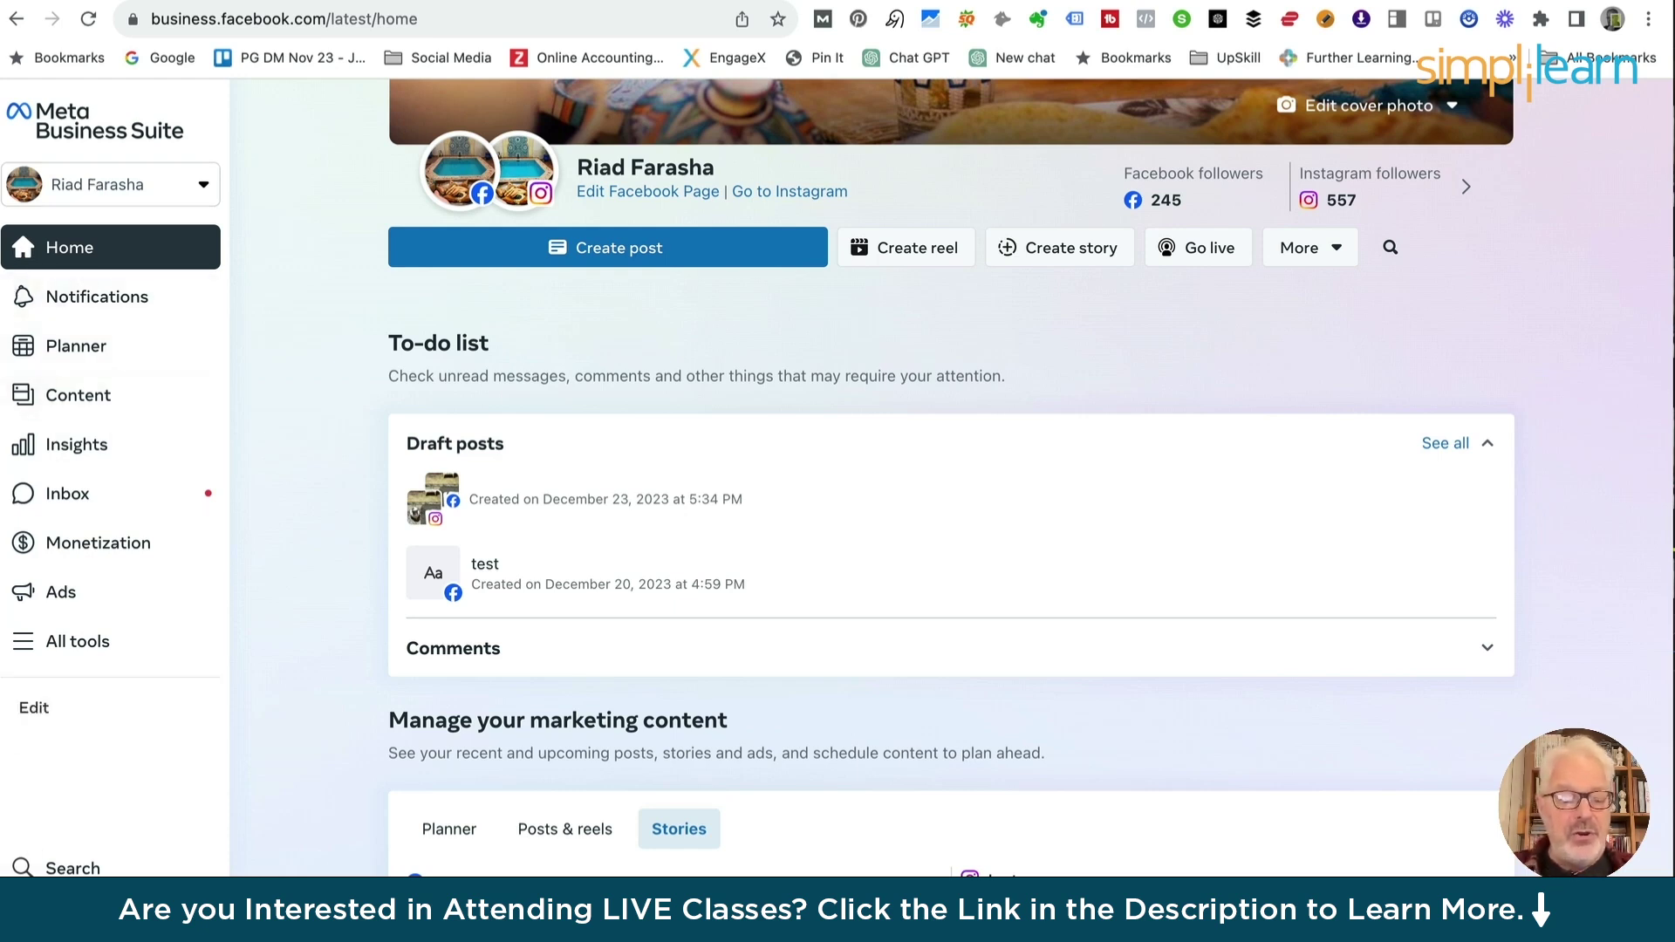
Open the People settings listing members and pending invitations
click(72, 916)
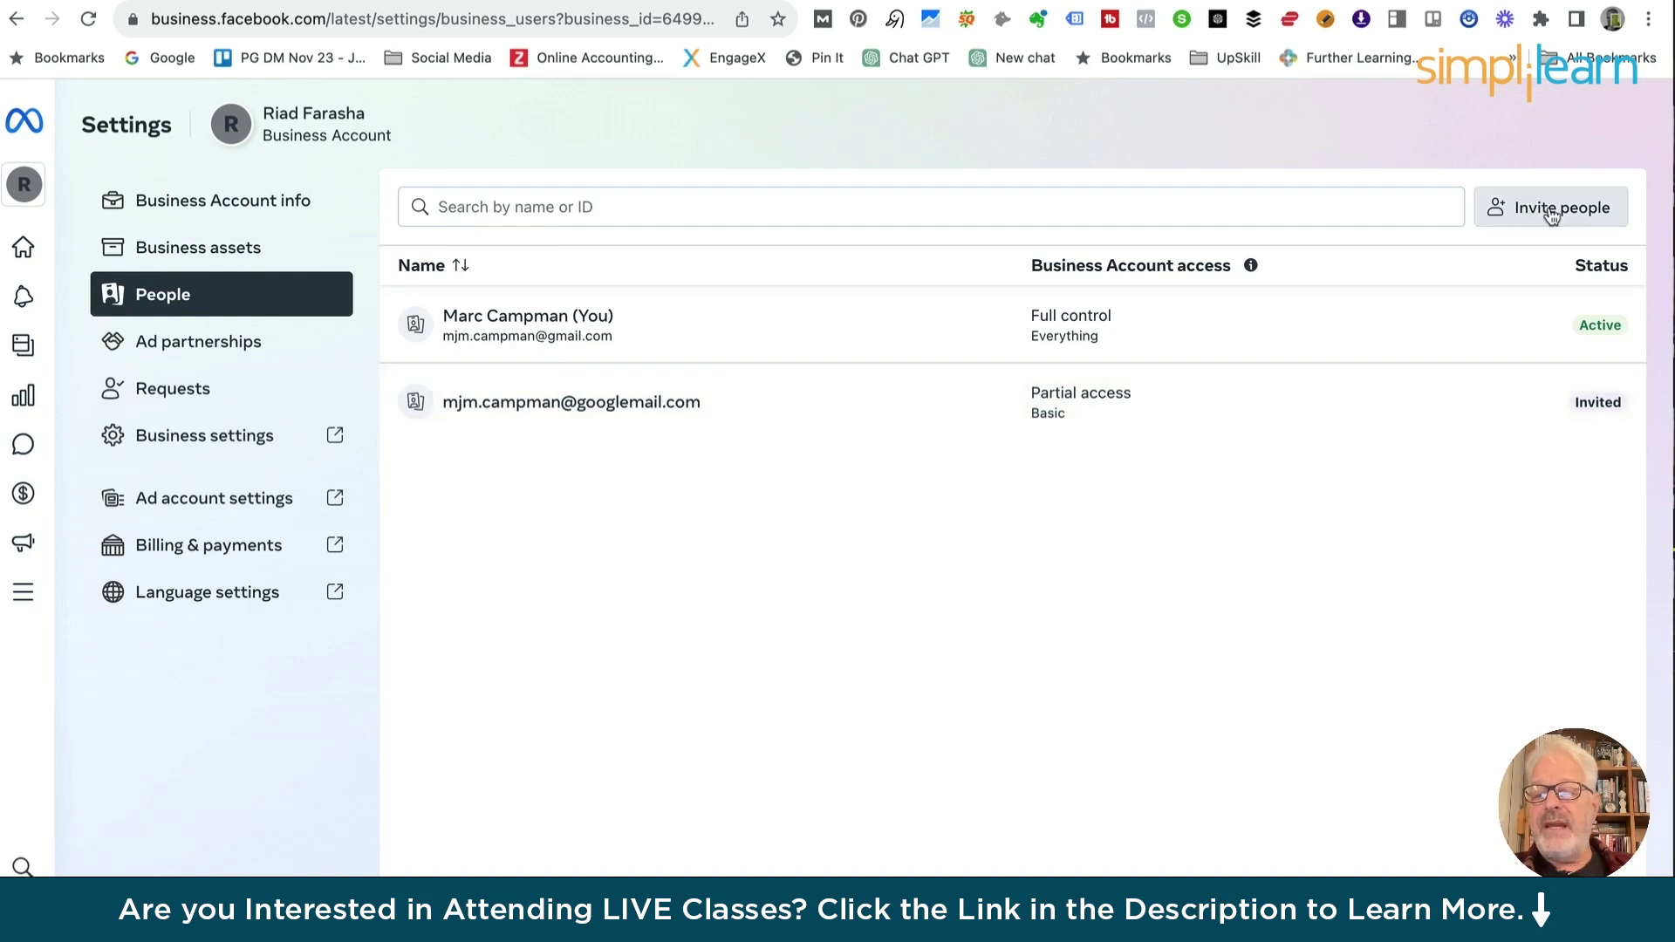
Open the Invite people dialog at its Add people step
click(1561, 215)
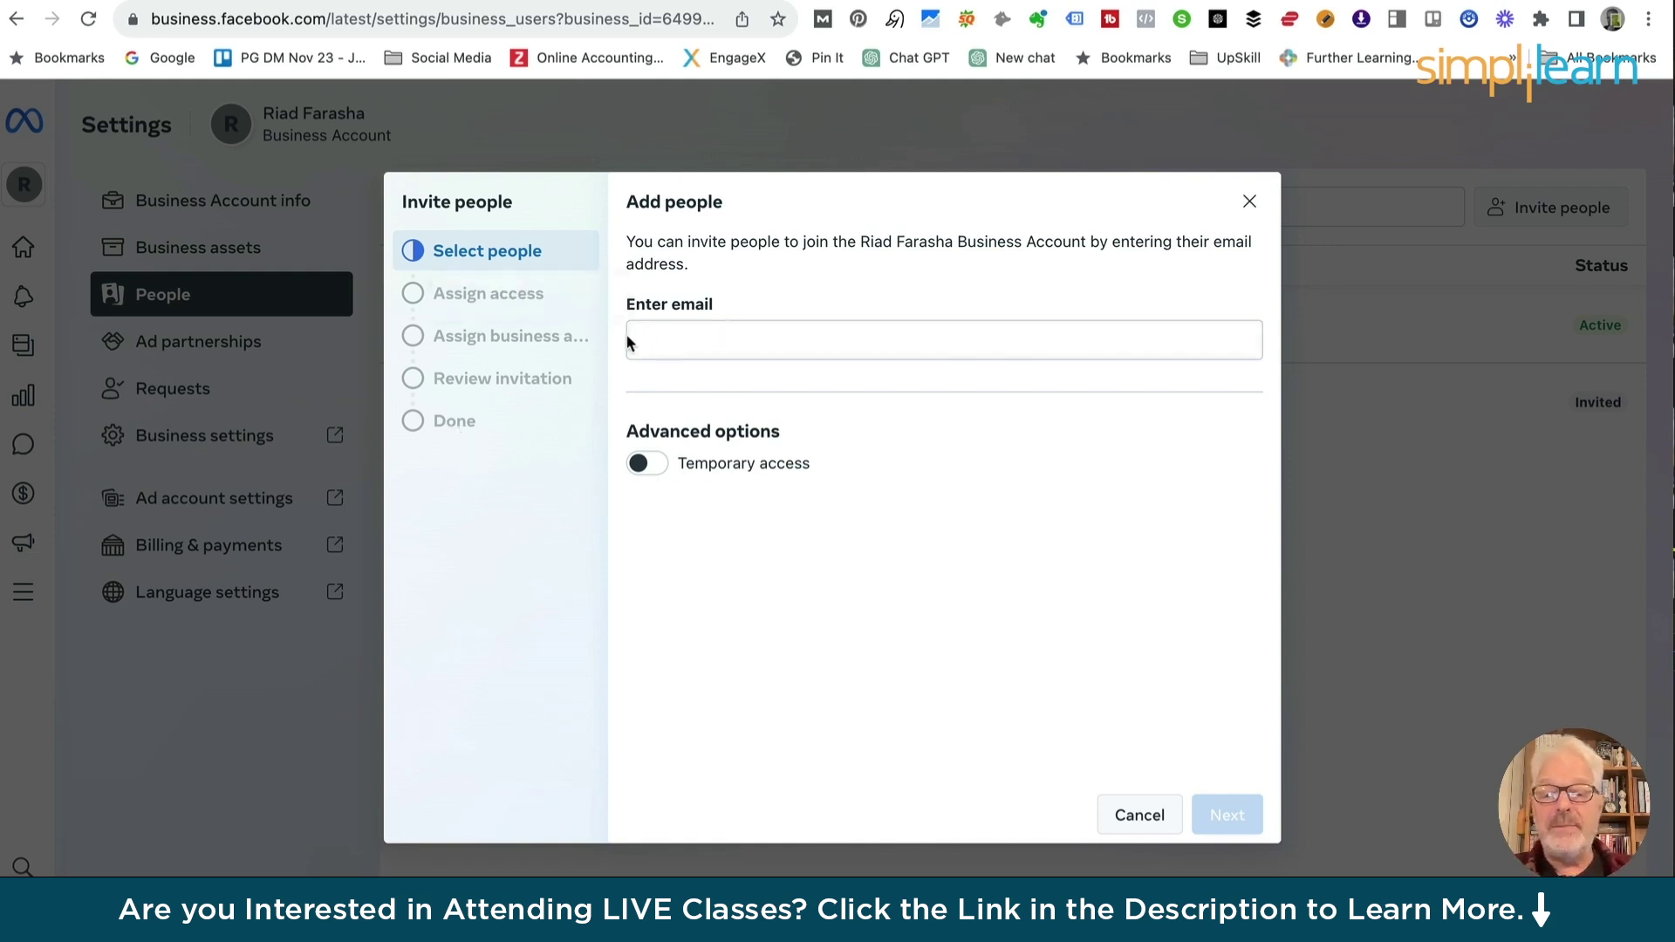
Enter the invitee's e-mail address in the Enter email field, correcting typos
click(643, 356)
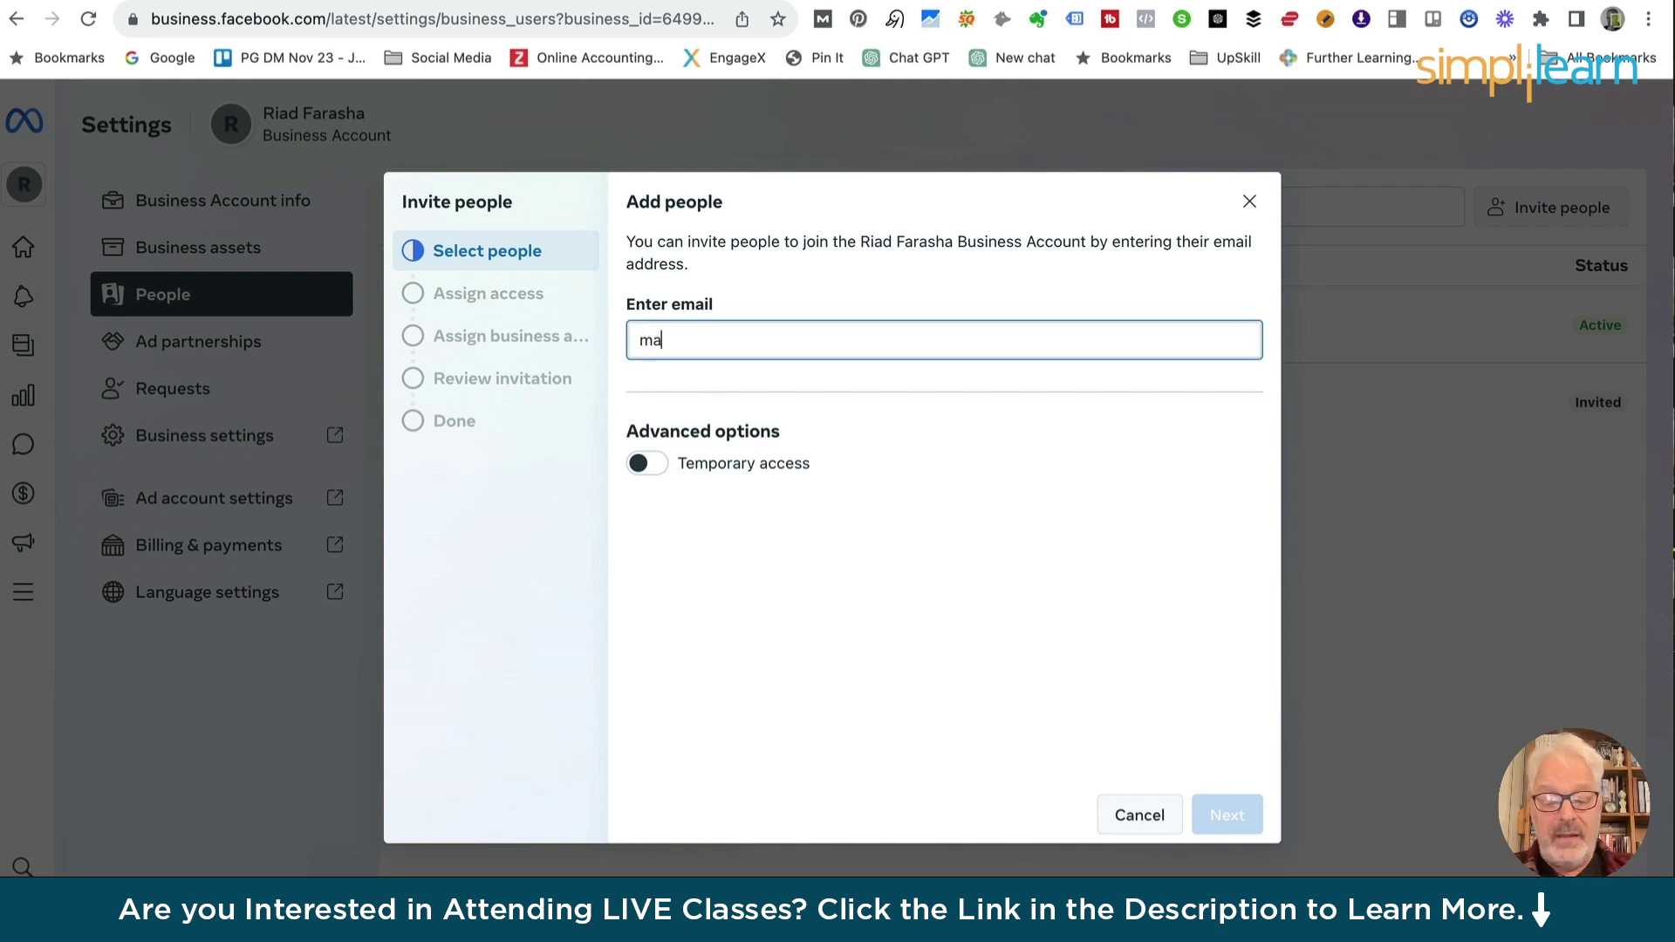
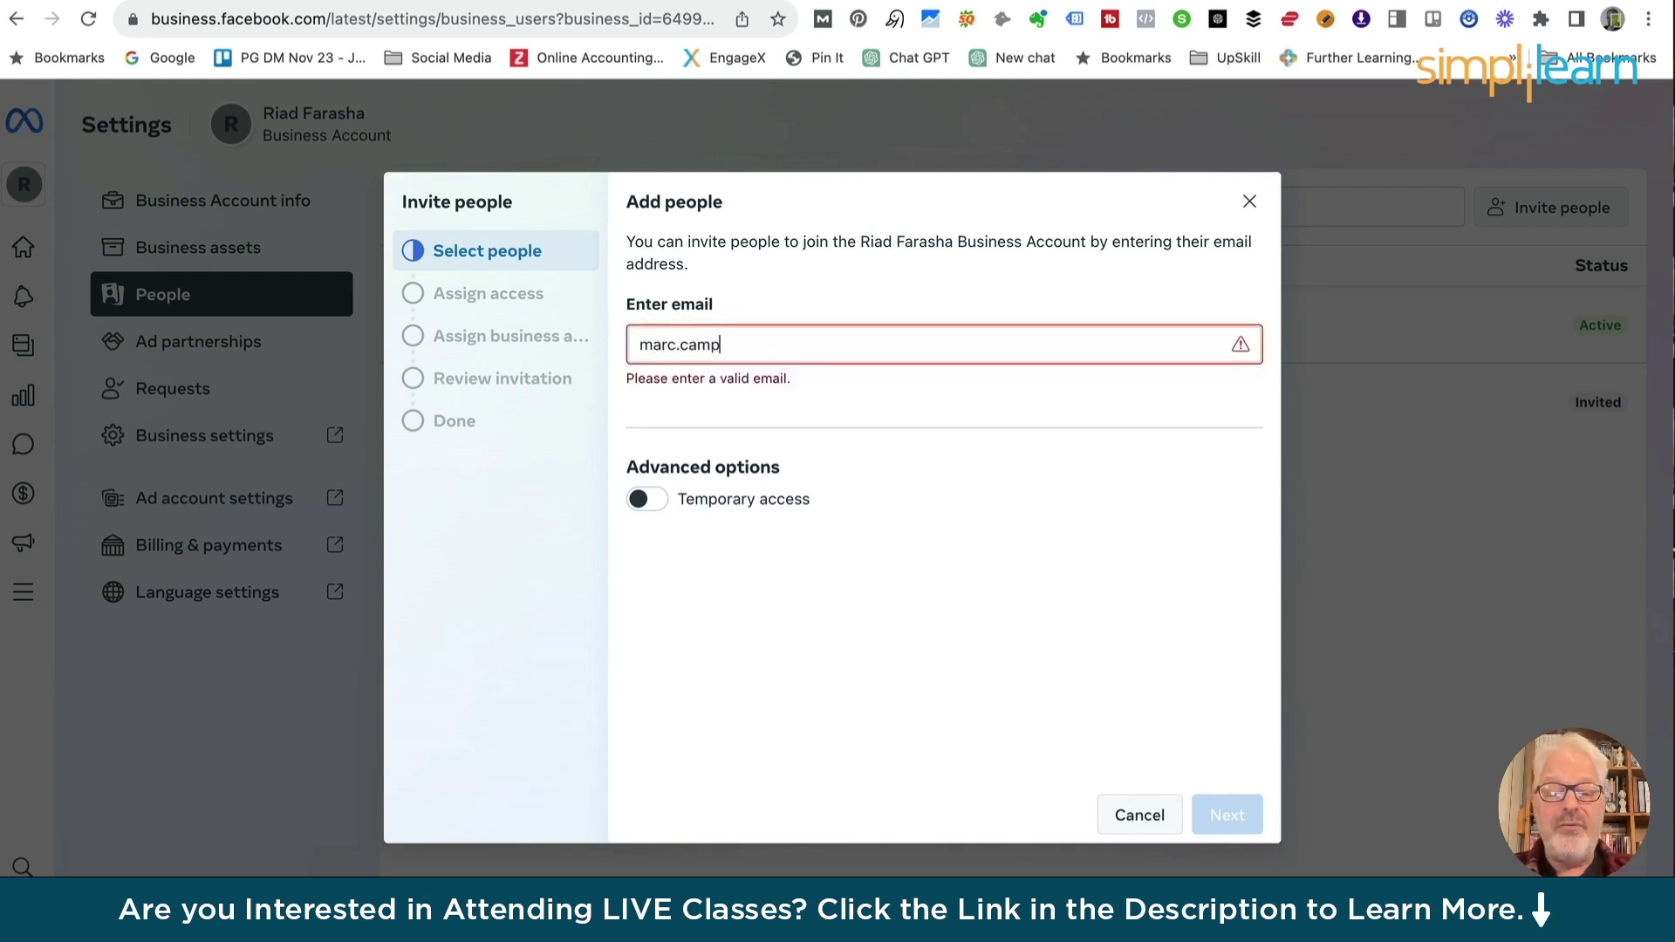
key(BackSpace)
key(BackSpace)
key(BackSpace)
key(BackSpace)
key(BackSpace)
key(BackSpace)
key(BackSpace)
key(BackSpace)
key(BackSpace)
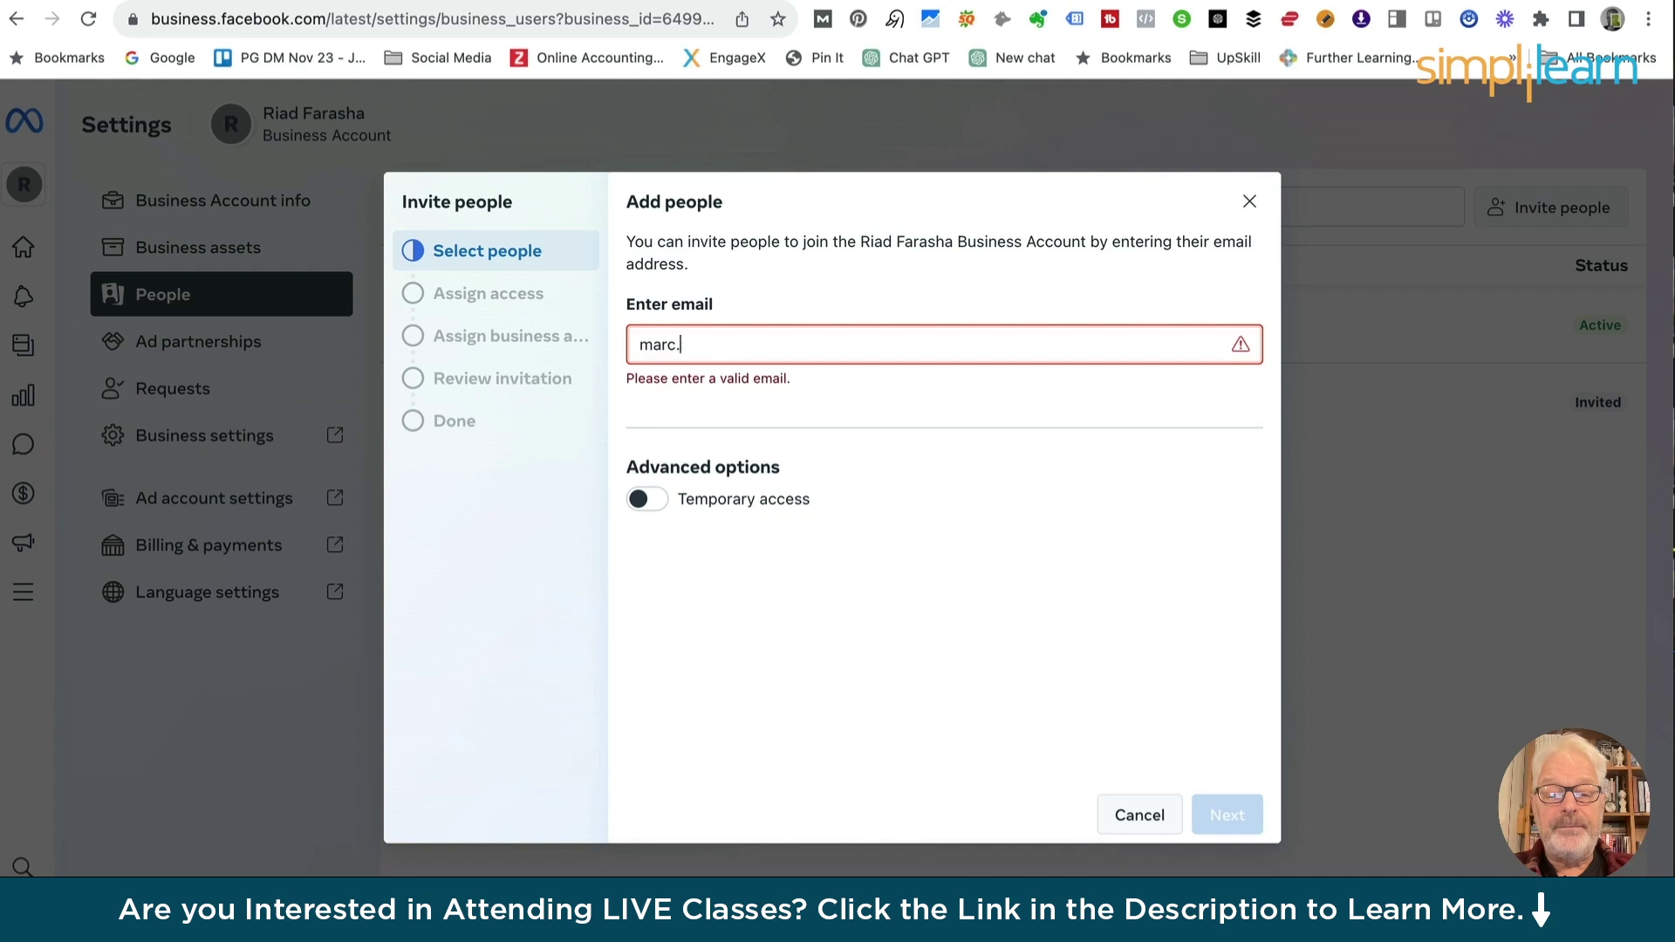
key(BackSpace)
key(BackSpace)
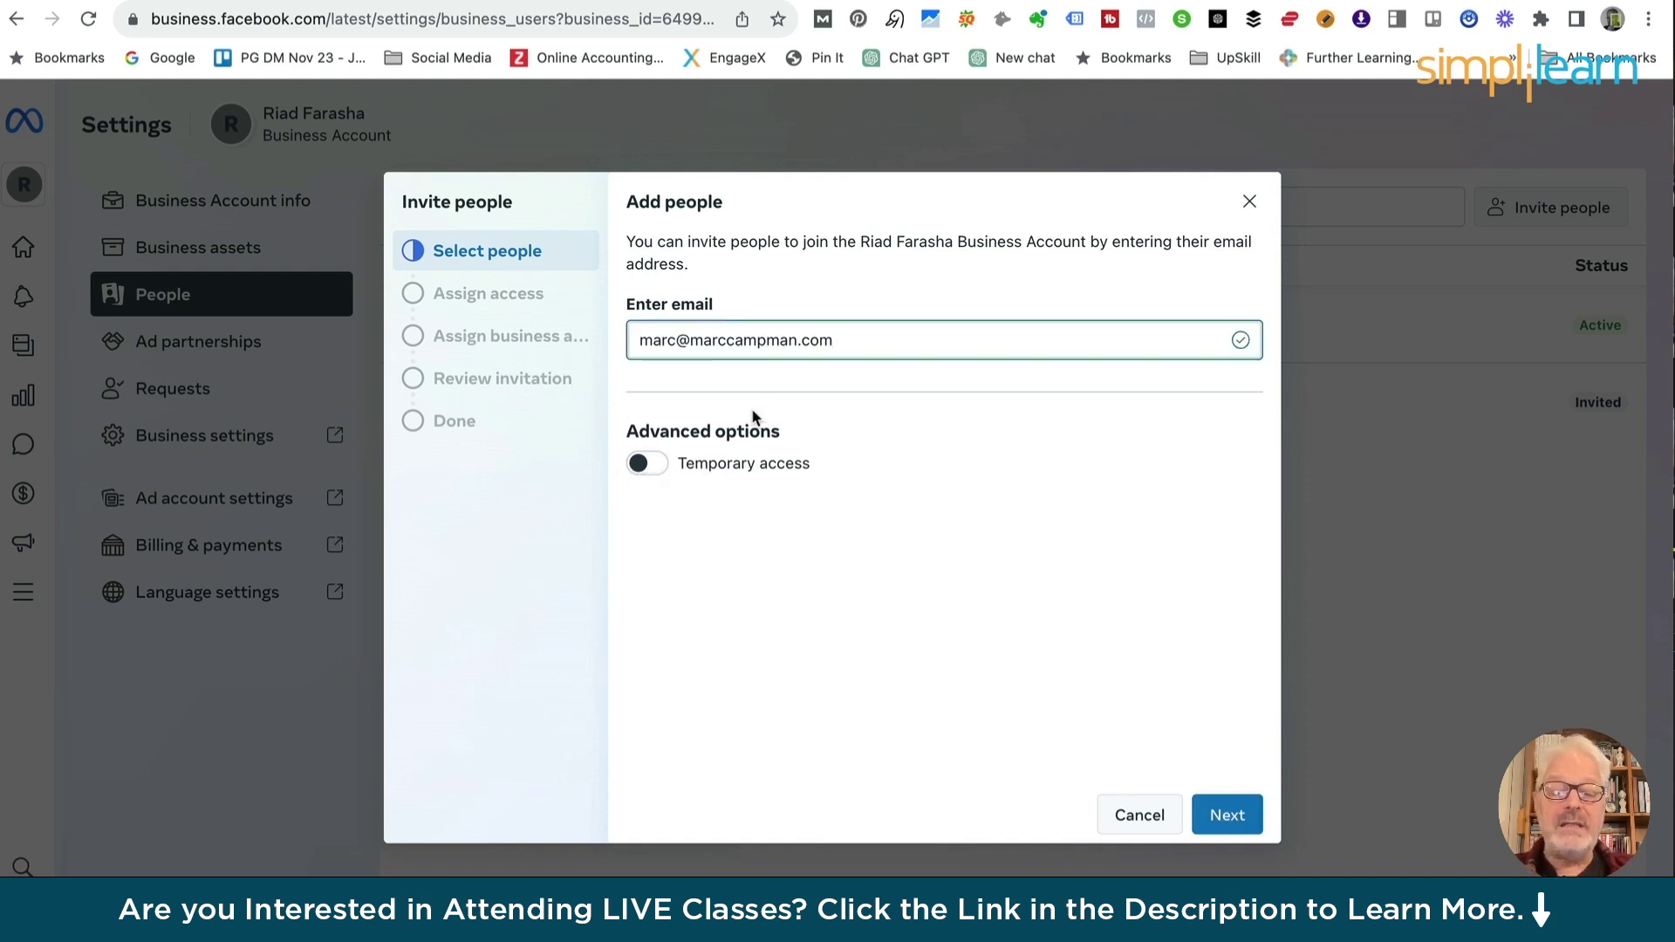
Leave Temporary access turned off and continue to assigning access
click(642, 465)
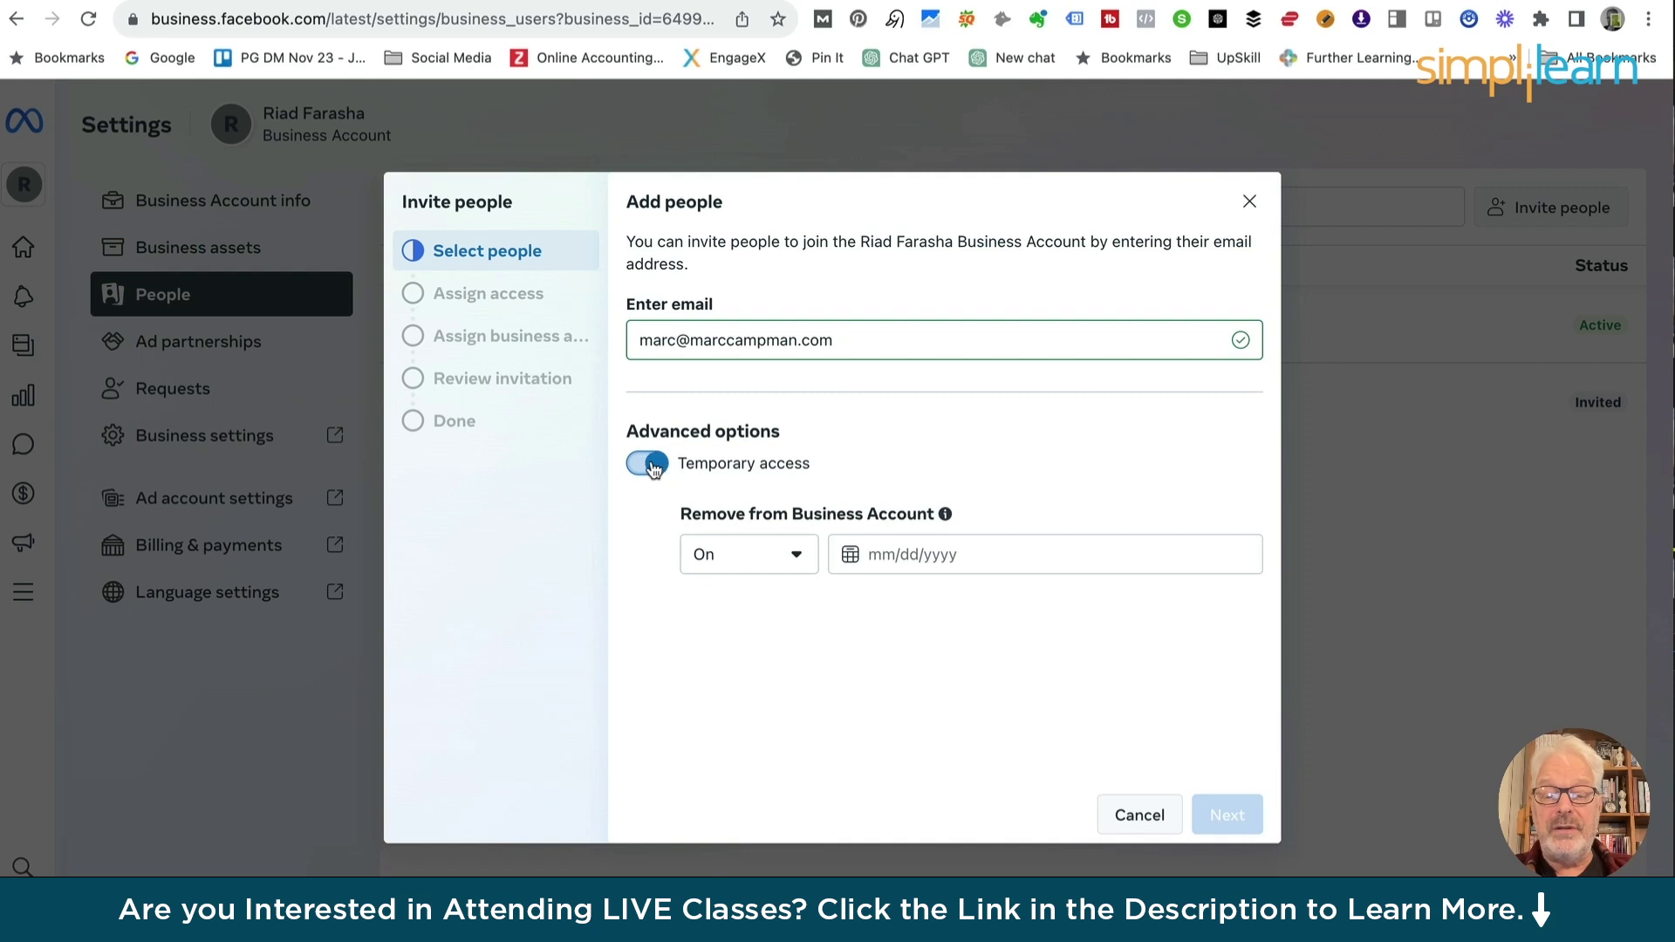
click(639, 466)
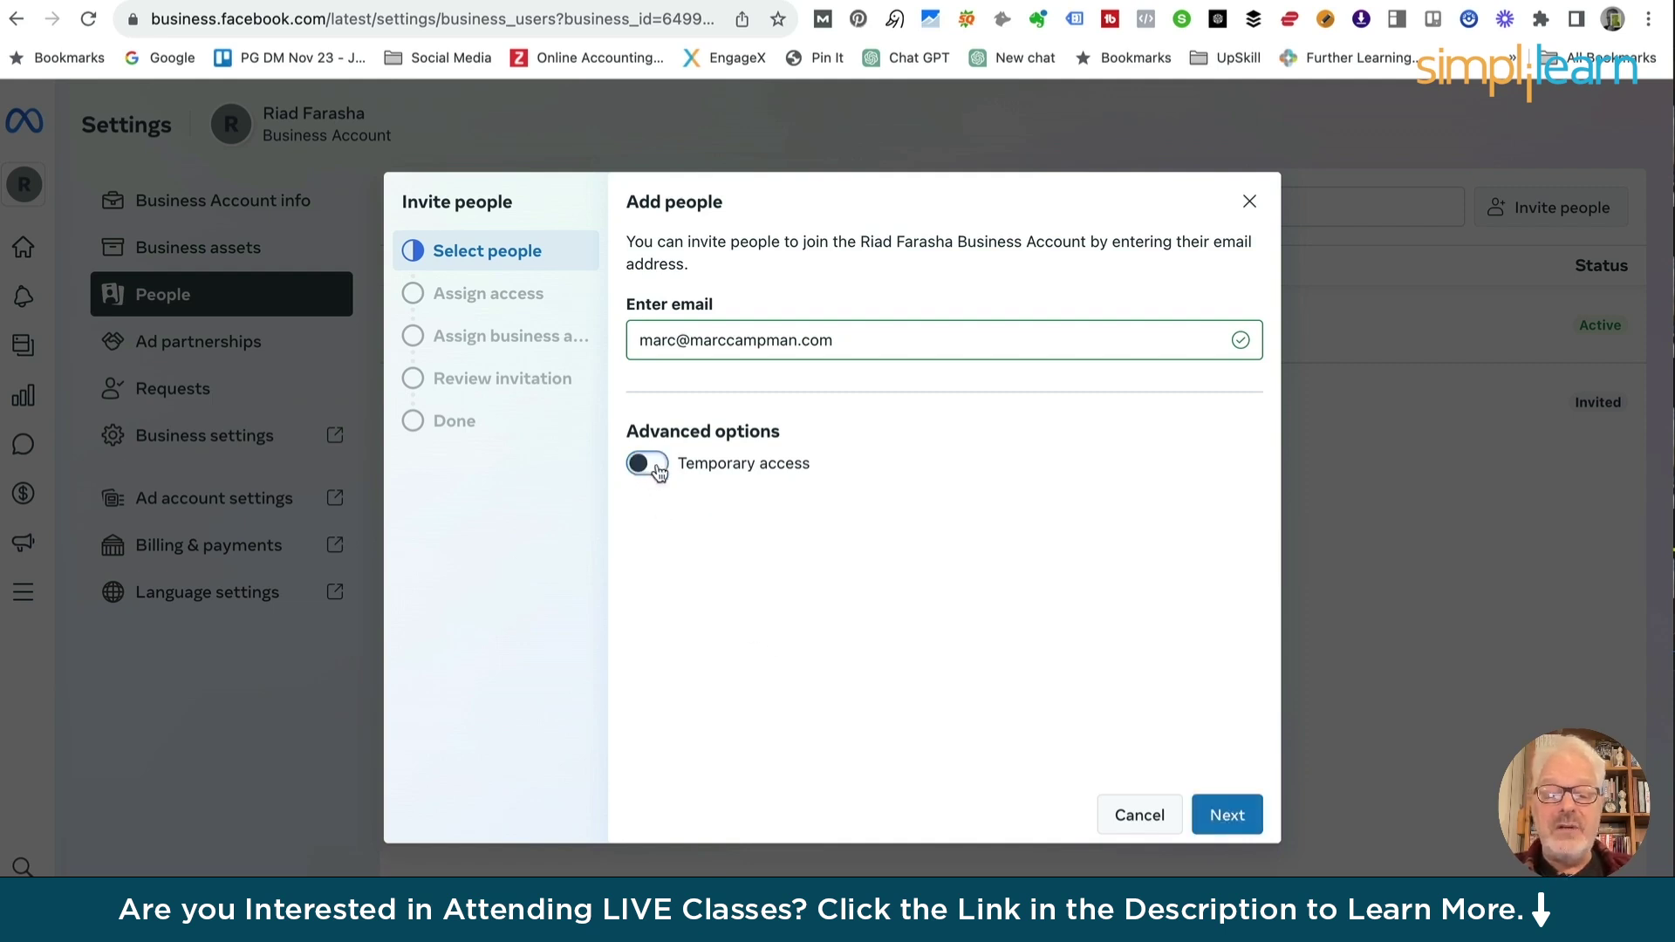
click(656, 468)
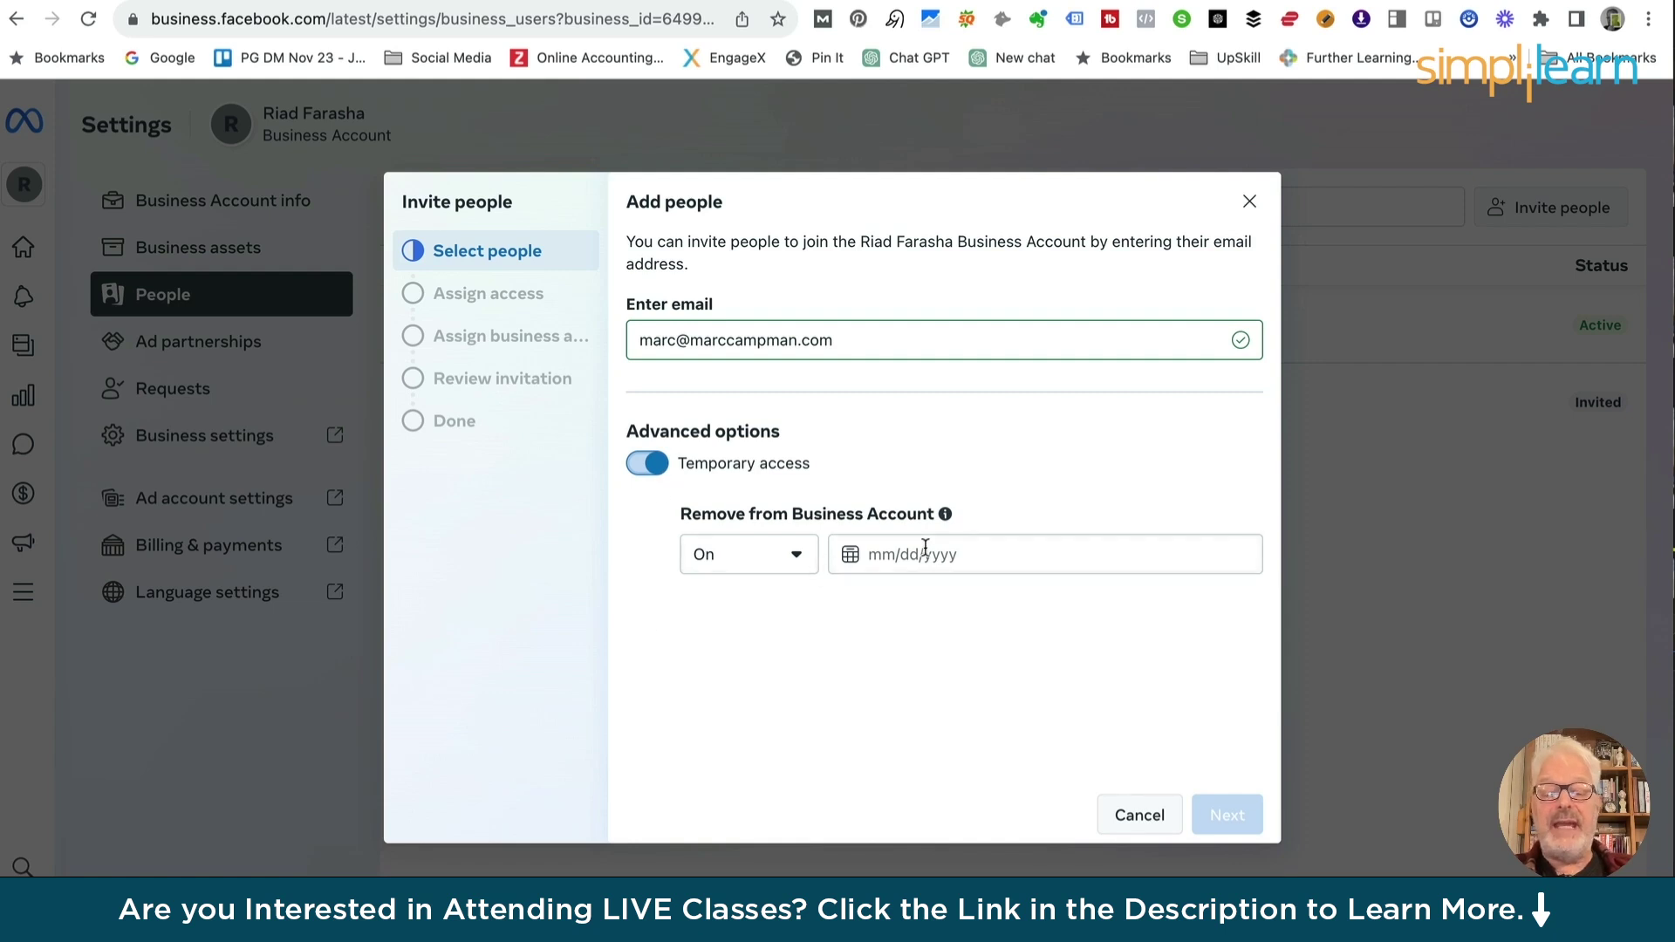
click(796, 556)
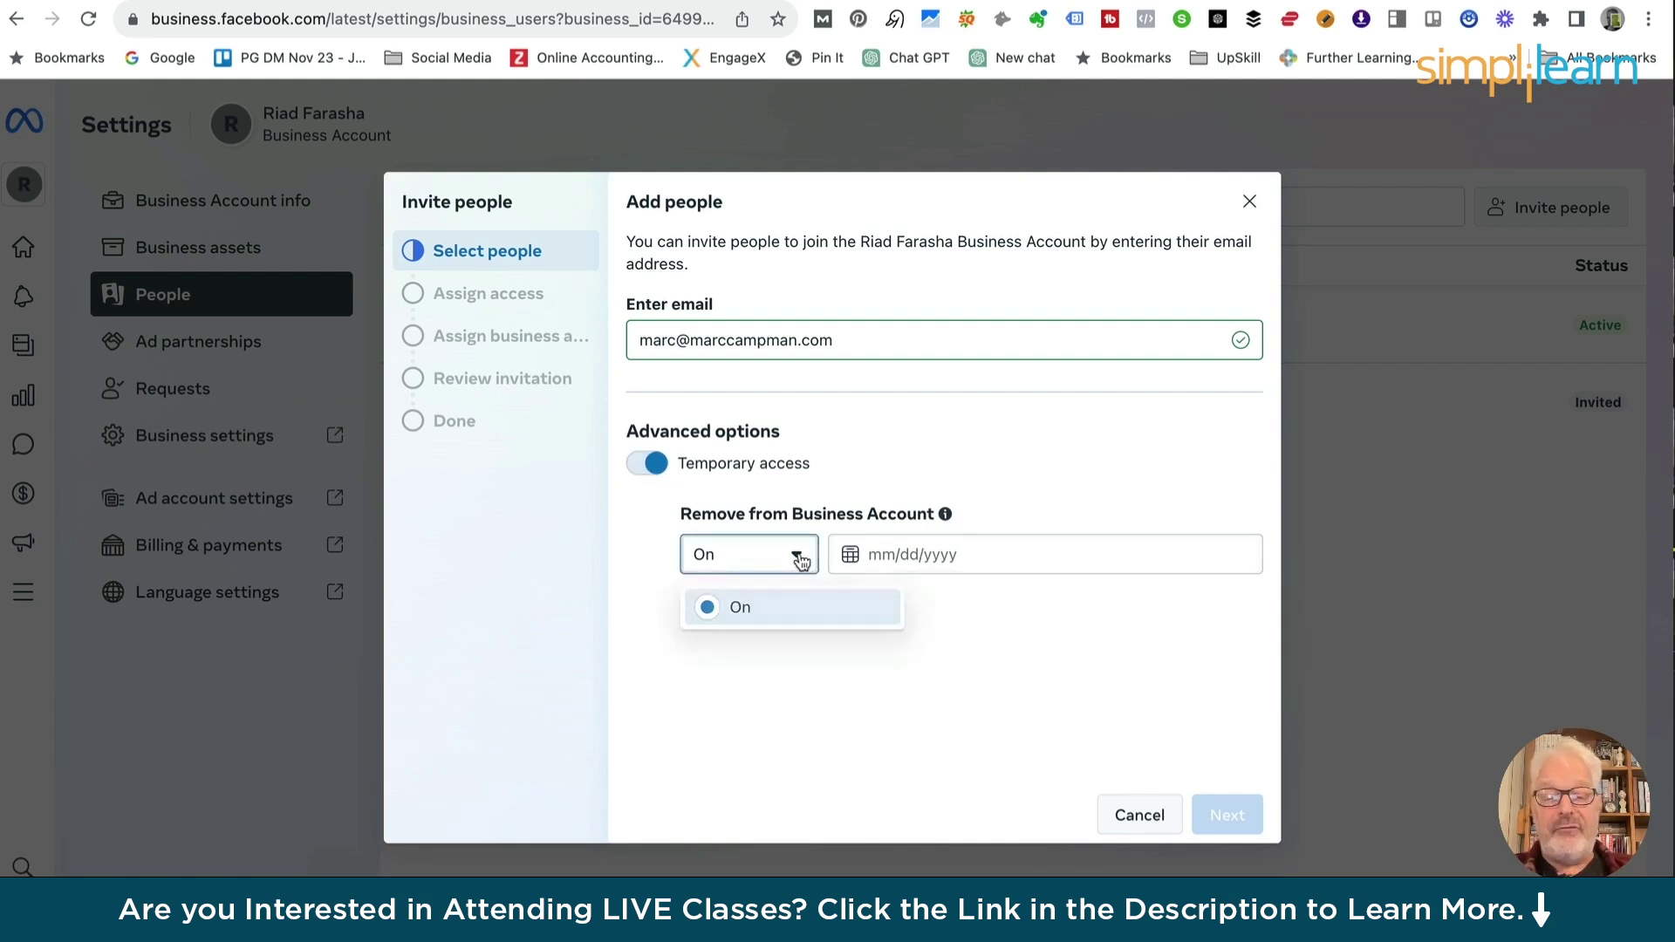
click(795, 555)
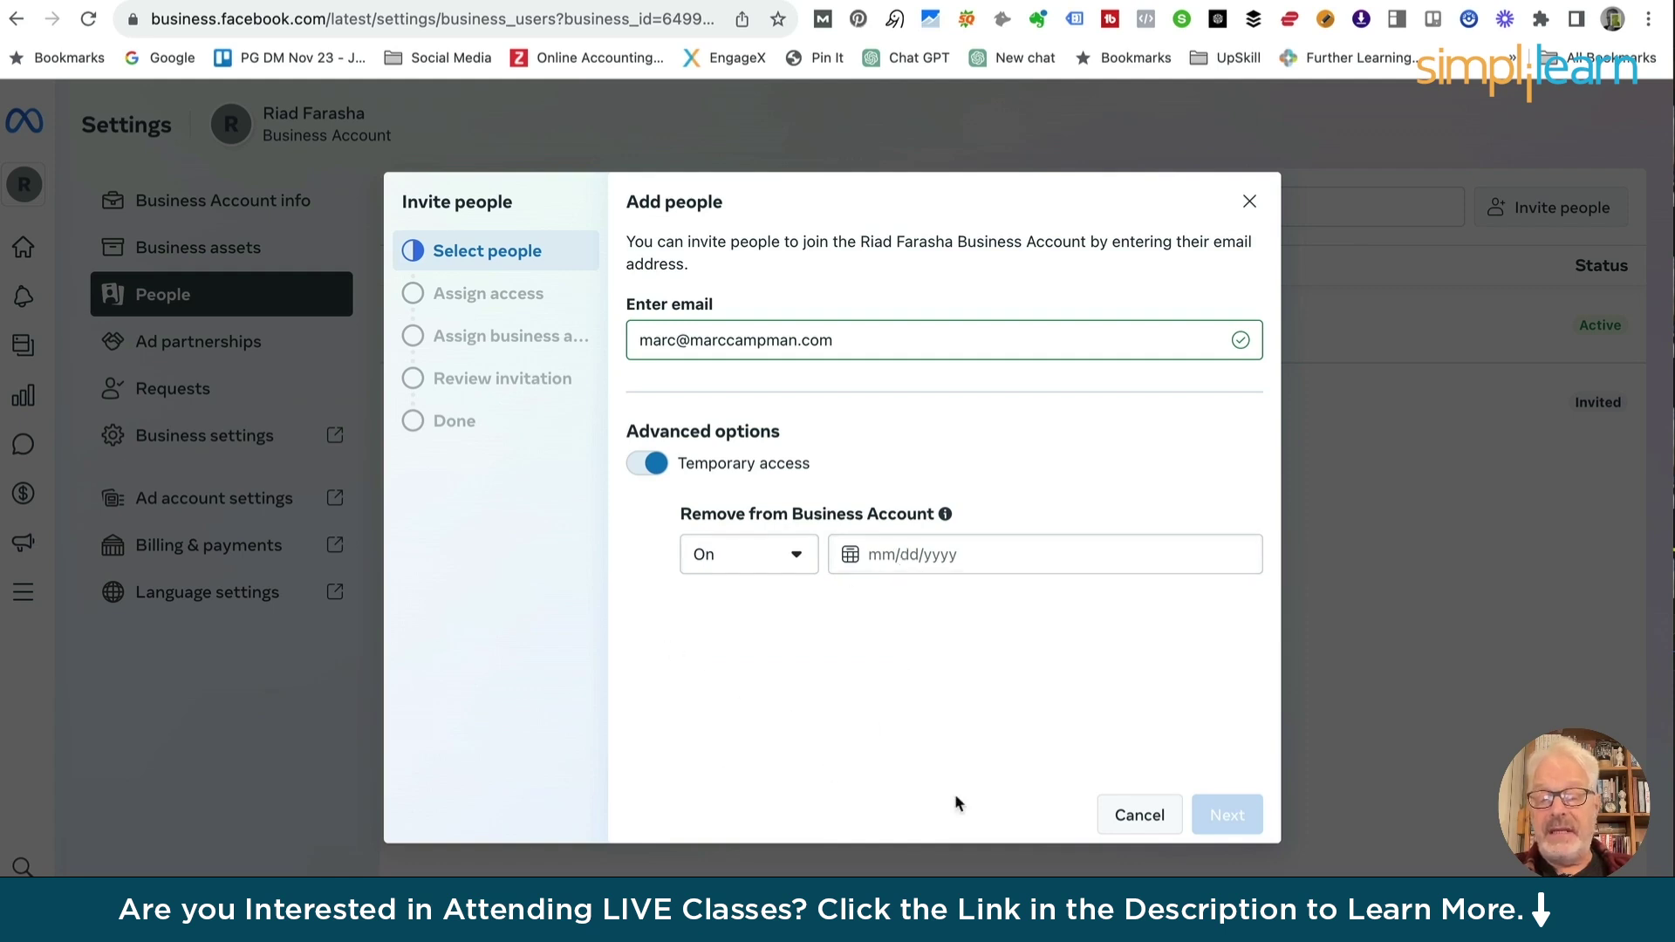
click(639, 469)
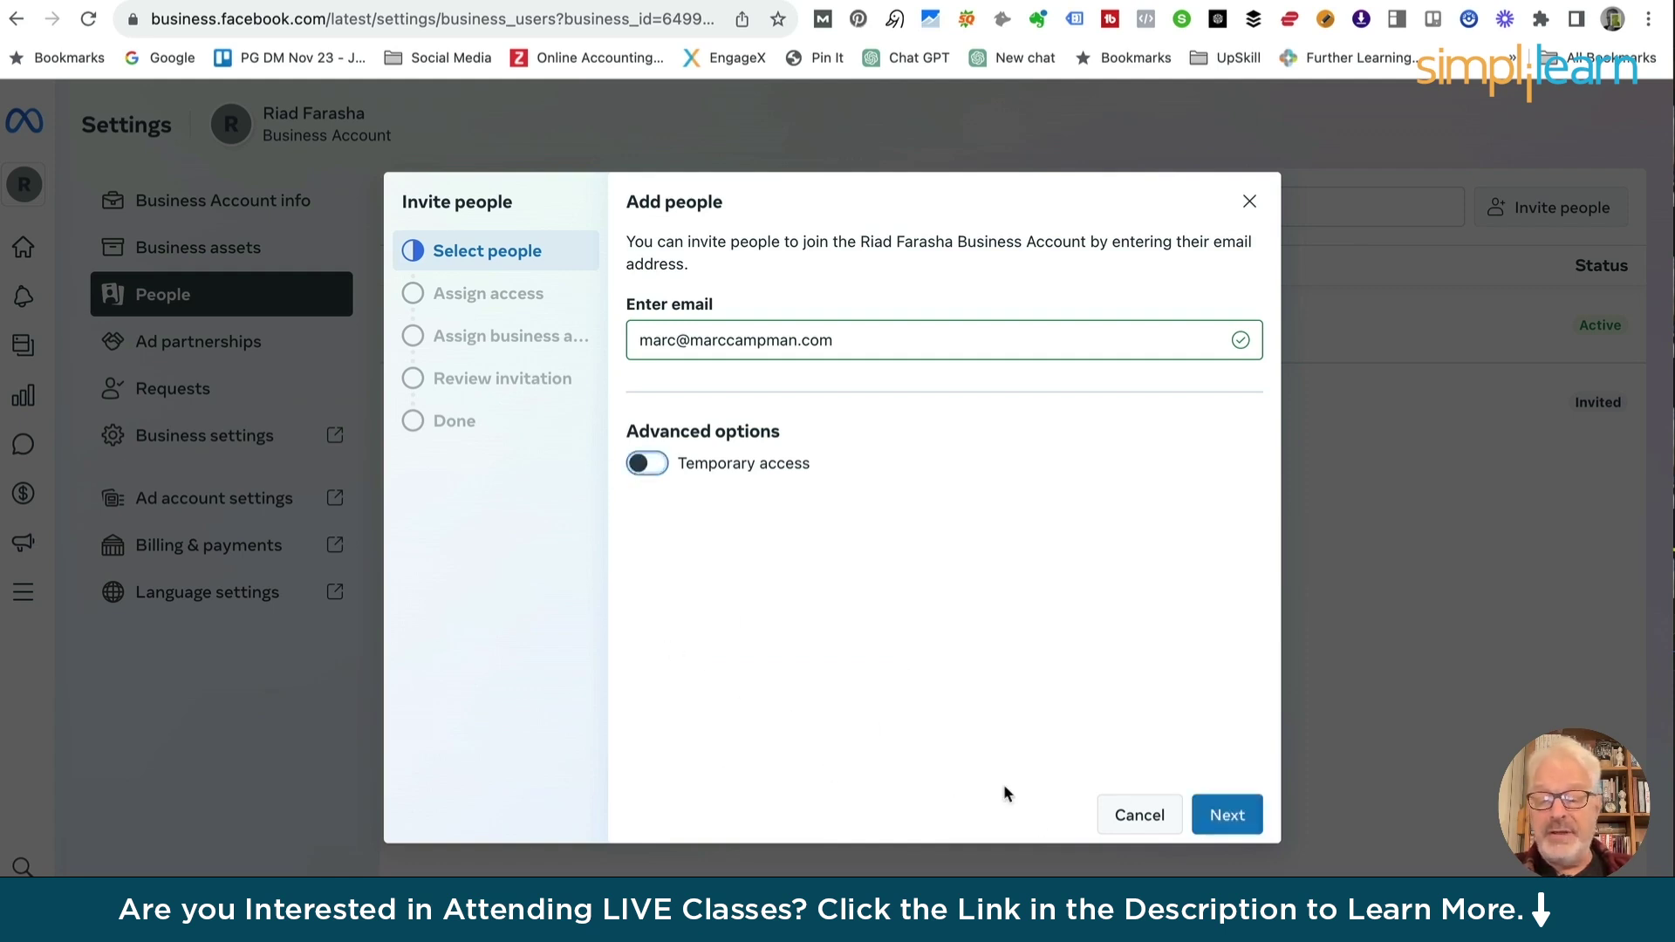
click(1235, 827)
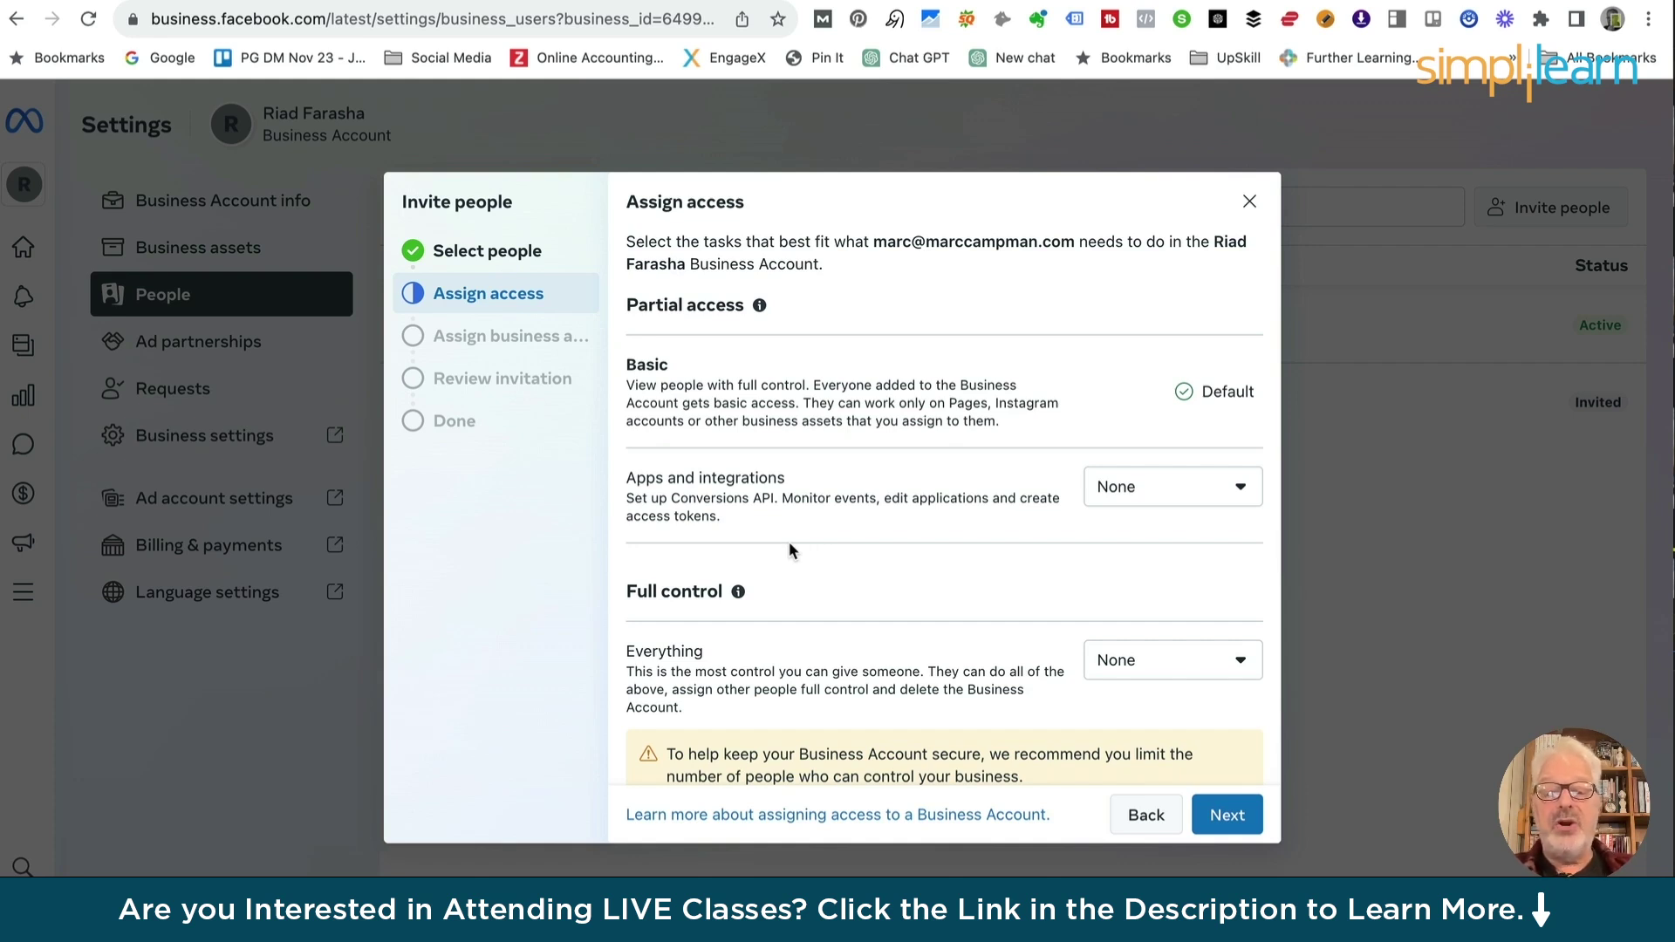
Review the explanations of partial access and full control
click(759, 305)
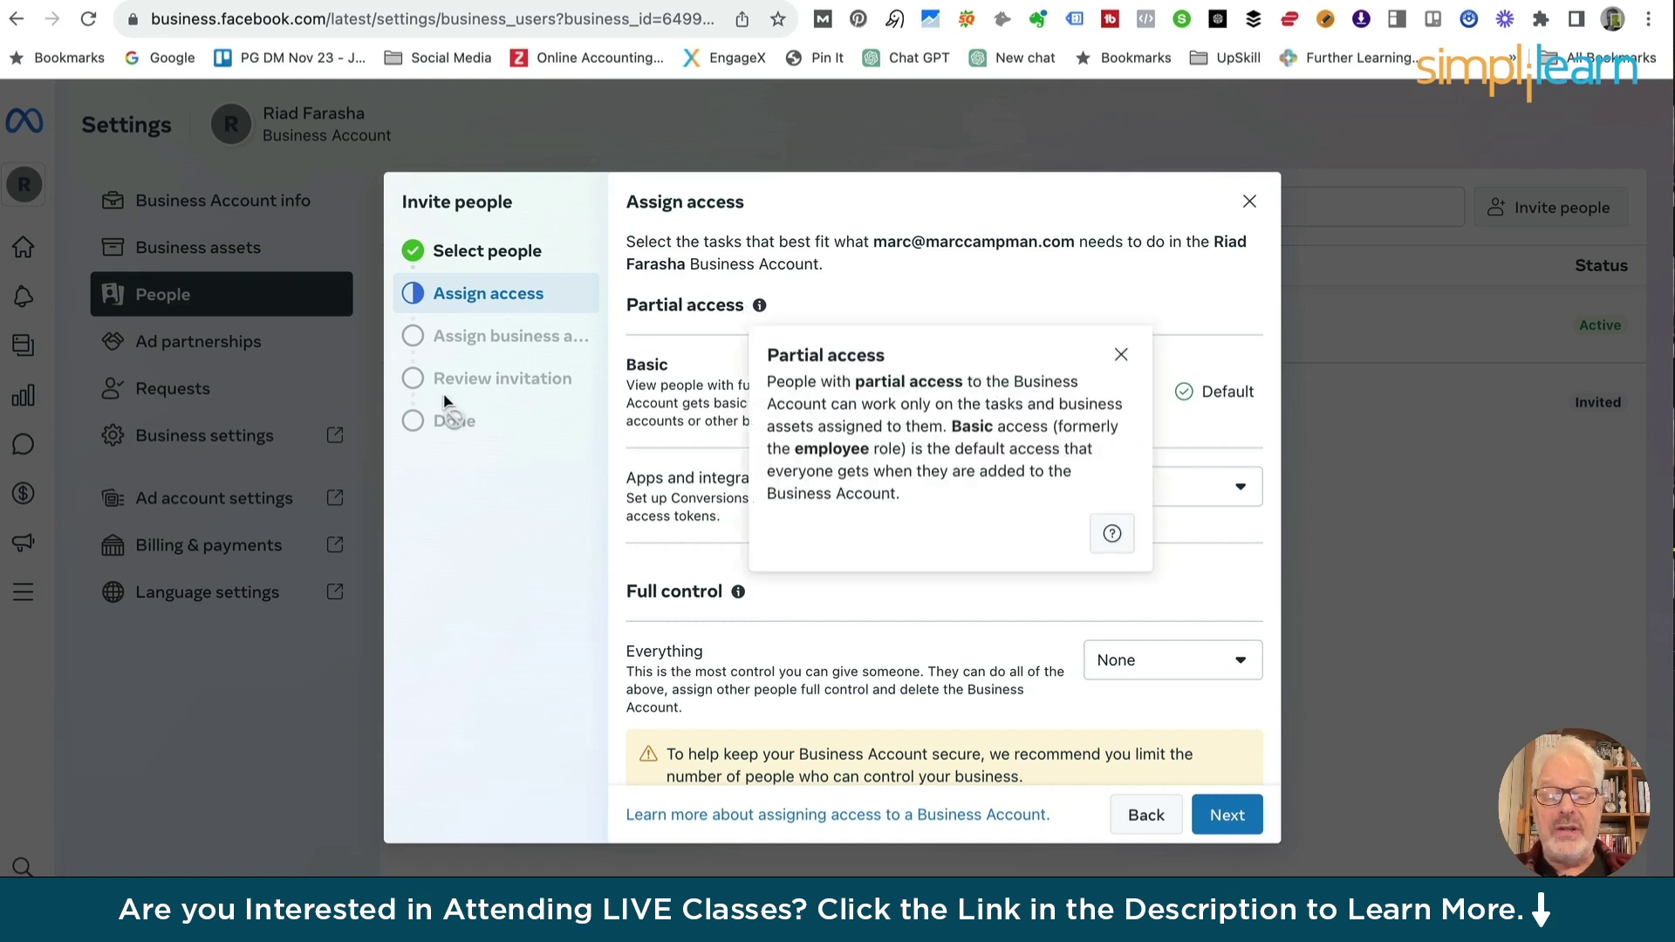
click(755, 593)
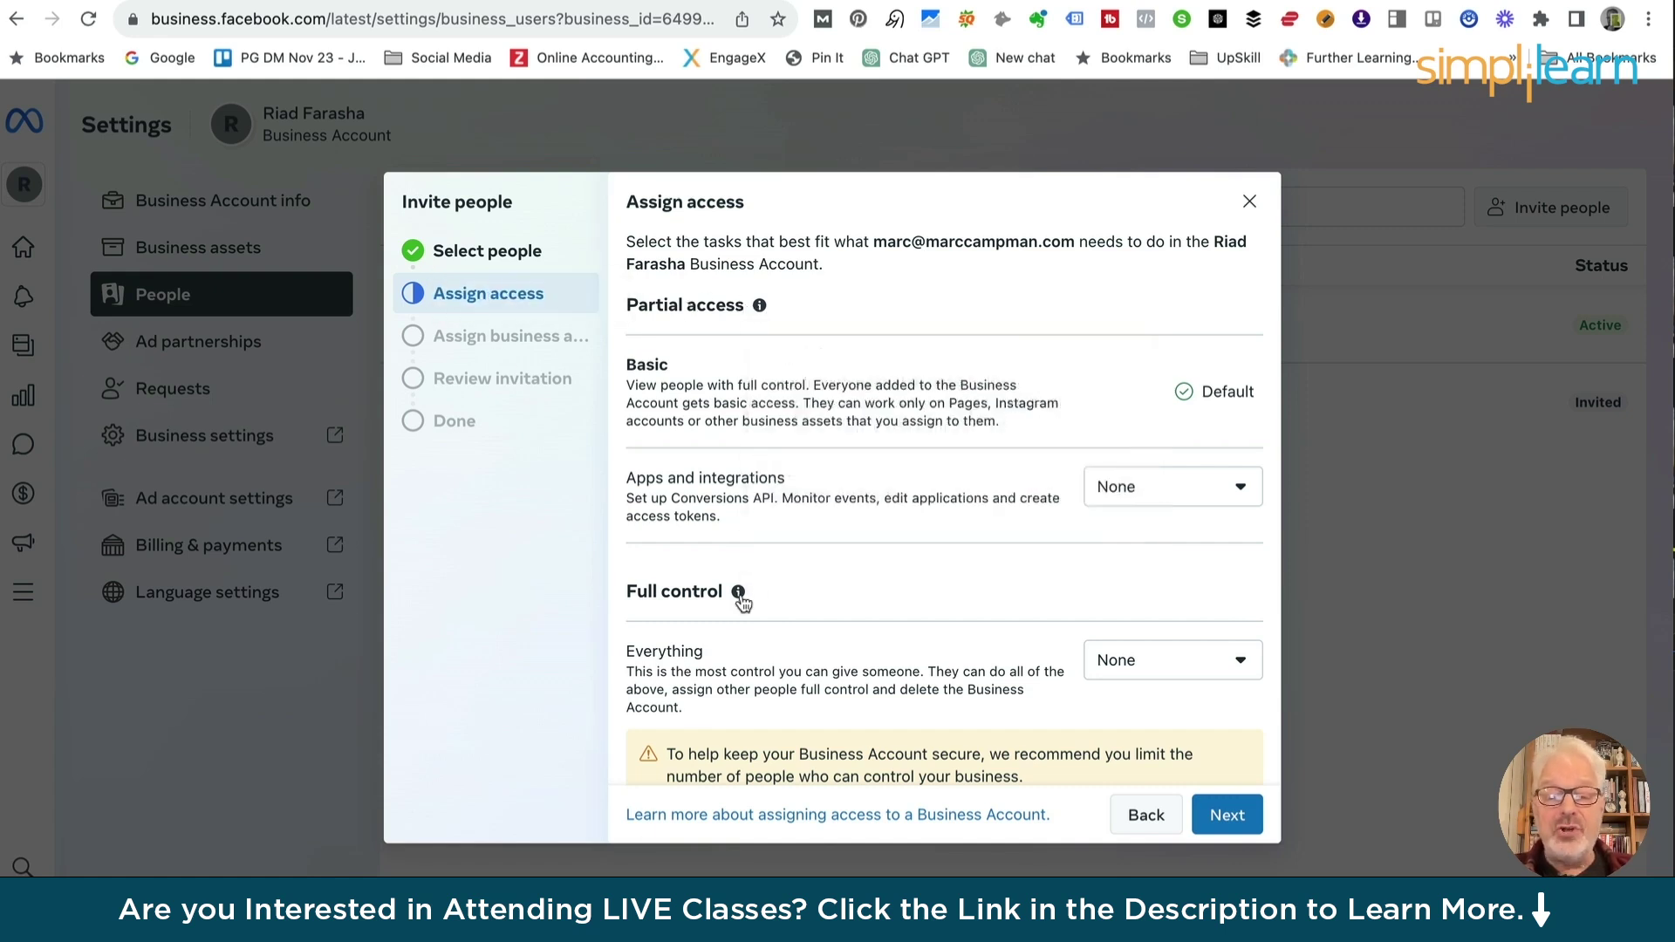
click(738, 598)
click(759, 307)
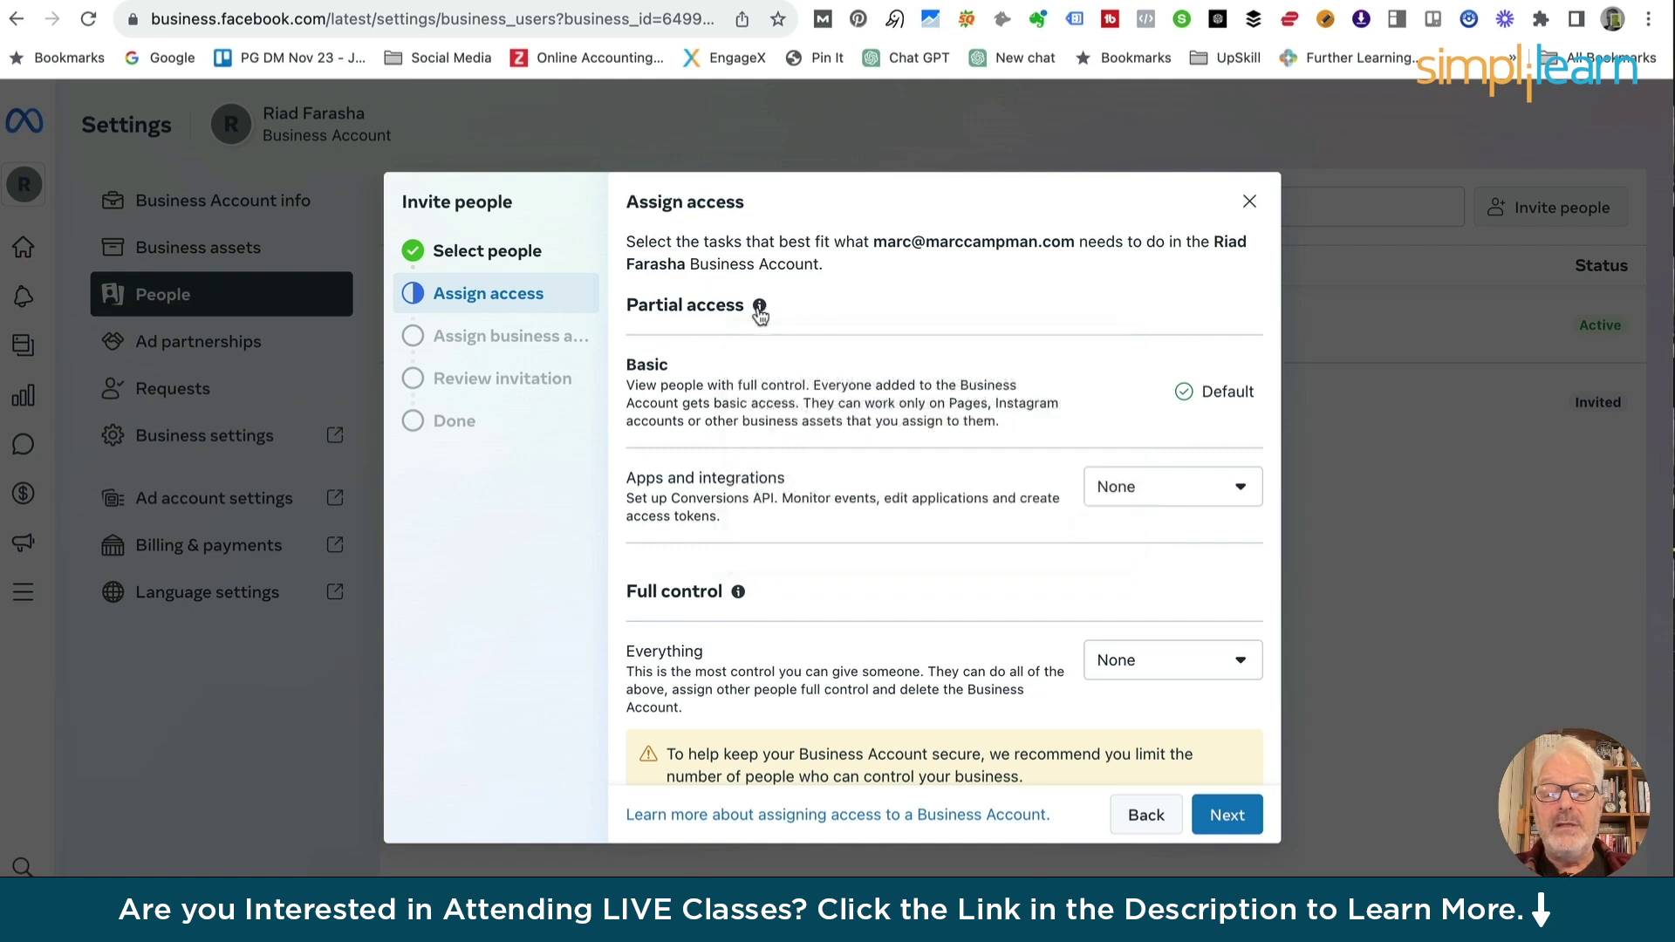
click(759, 308)
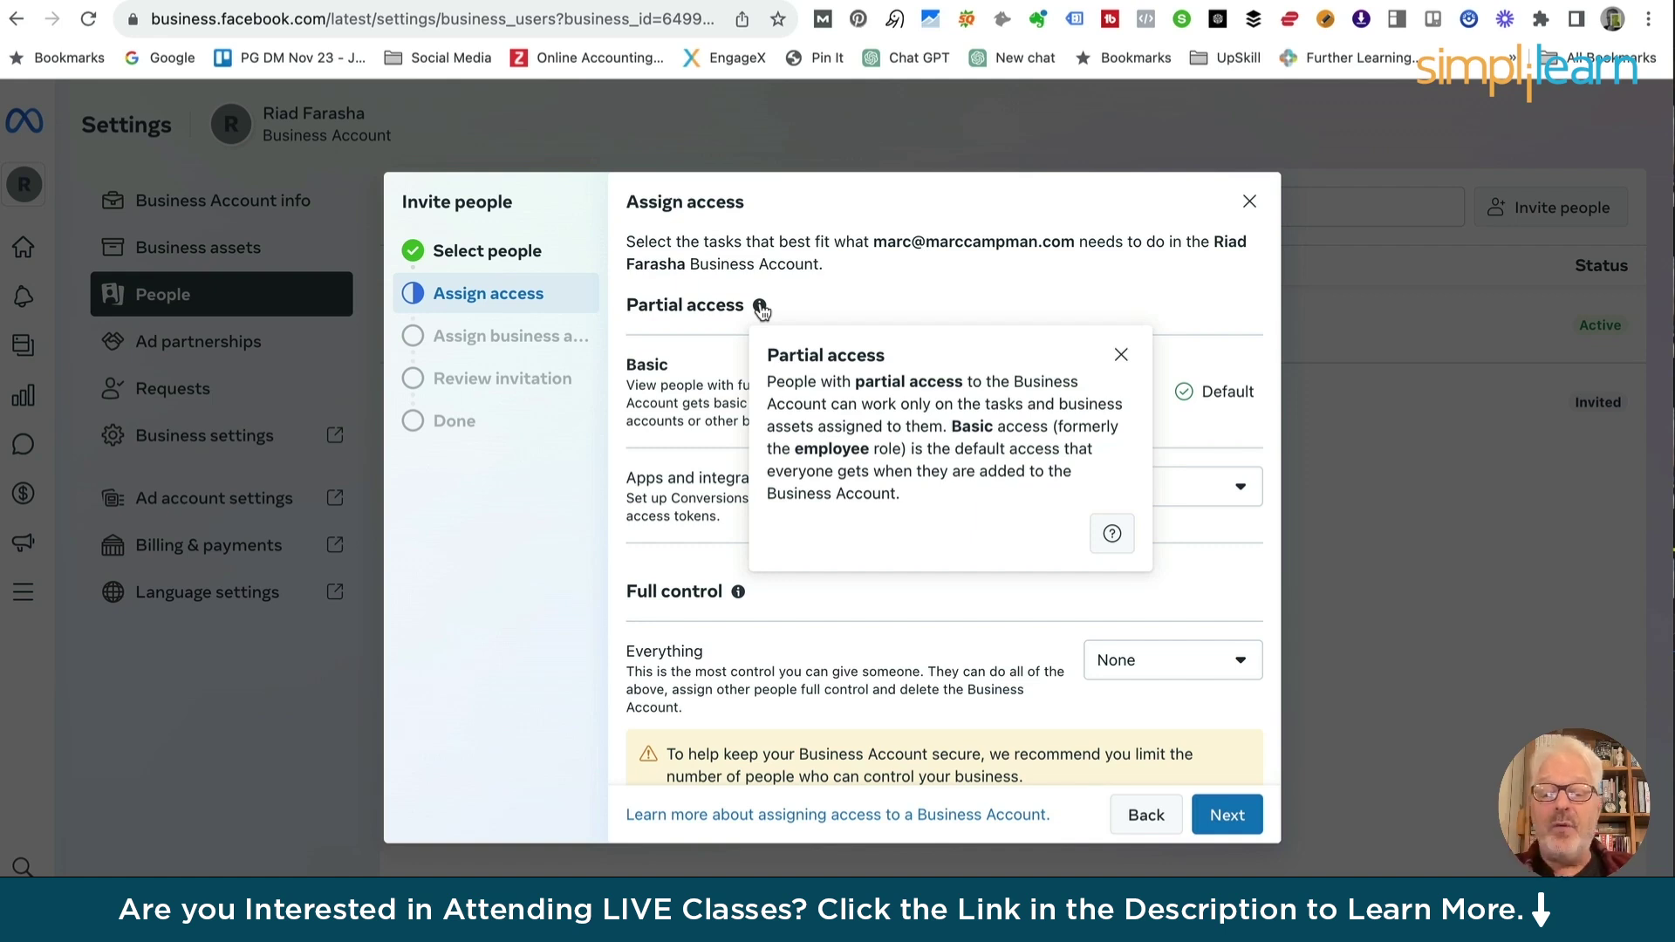
click(584, 437)
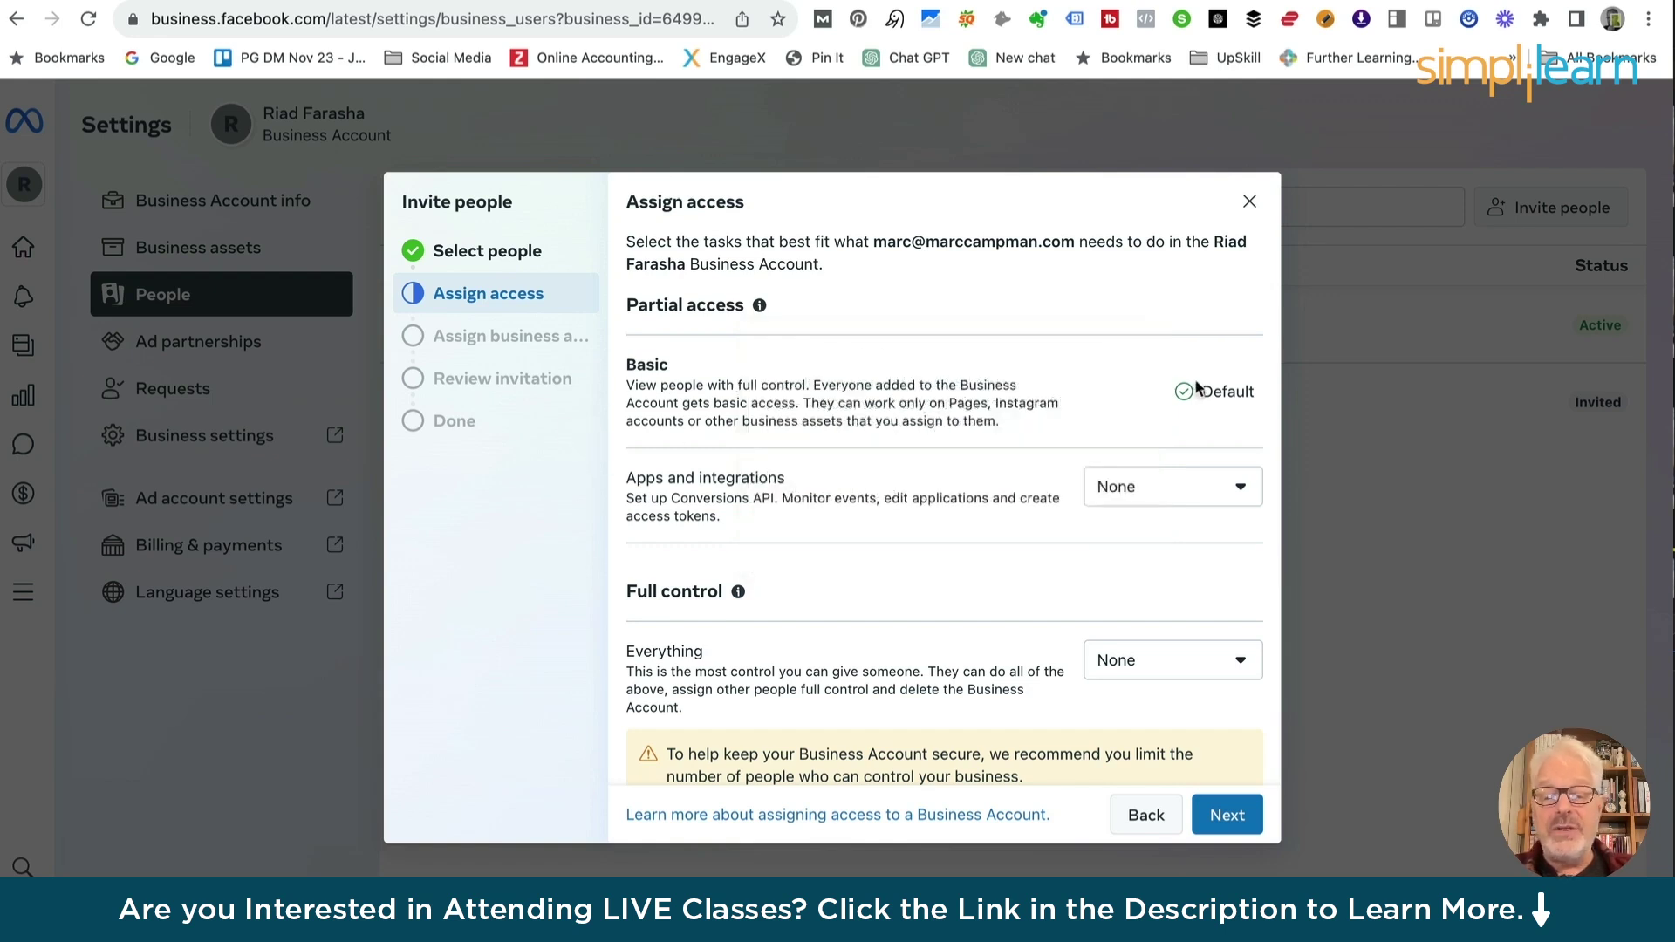
Keep apps and integrations access at None
click(1235, 495)
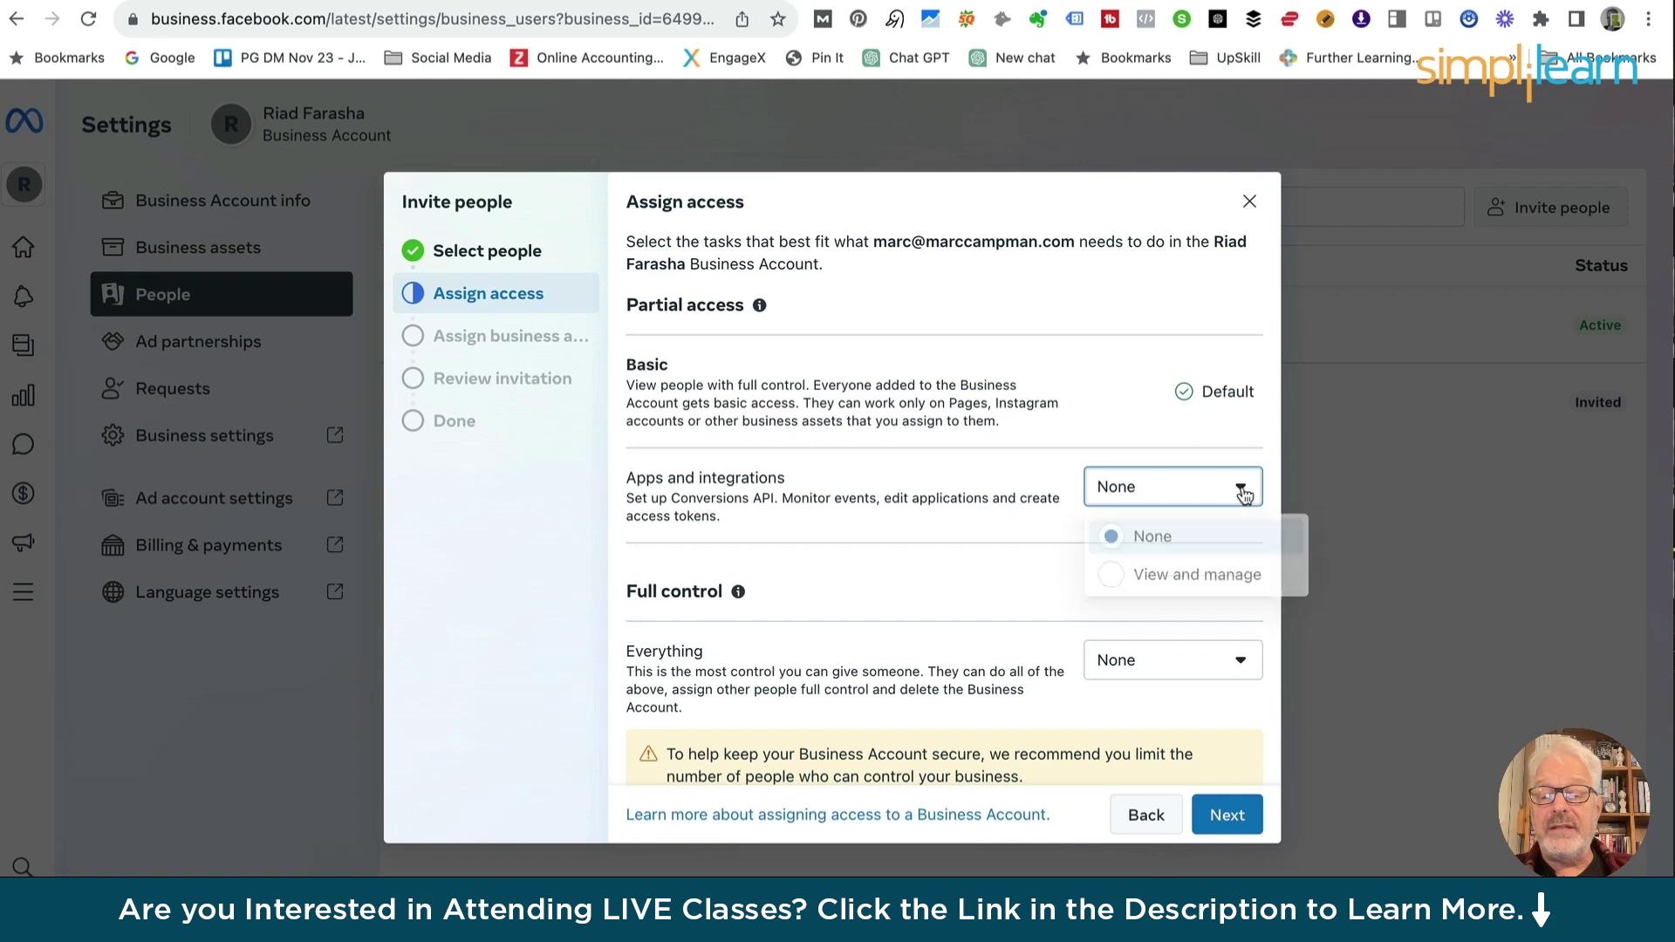
click(1116, 580)
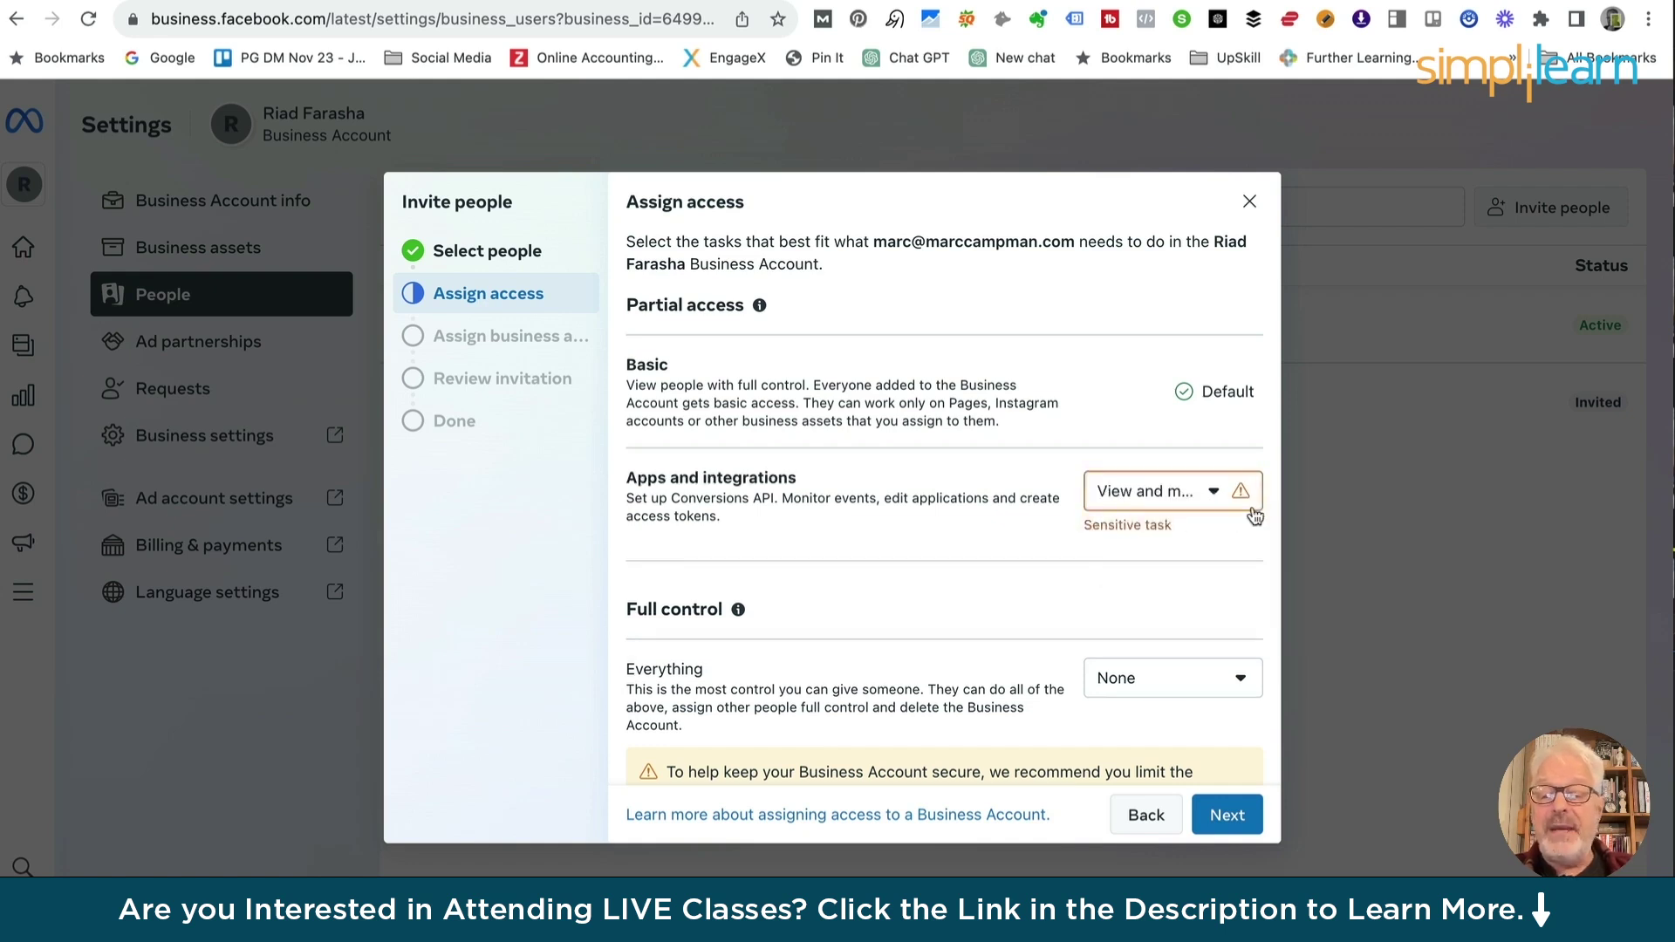
click(1212, 494)
click(1137, 547)
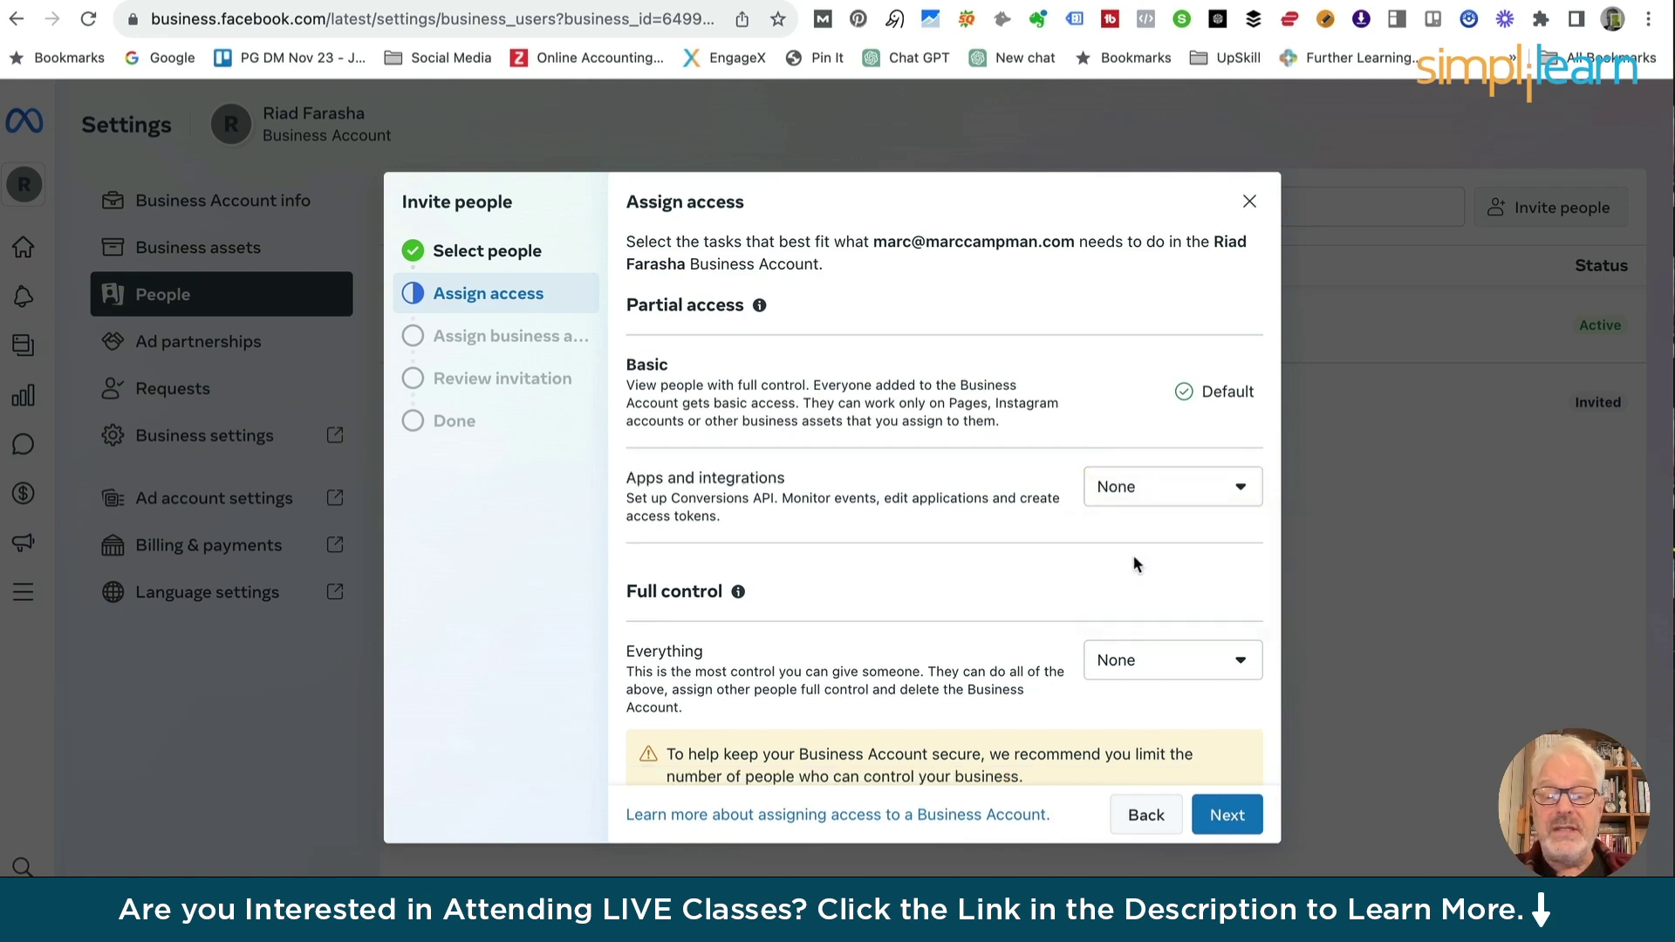
Keep full control over everything at None and reveal the Advanced options section
scroll(785, 743, down, 2)
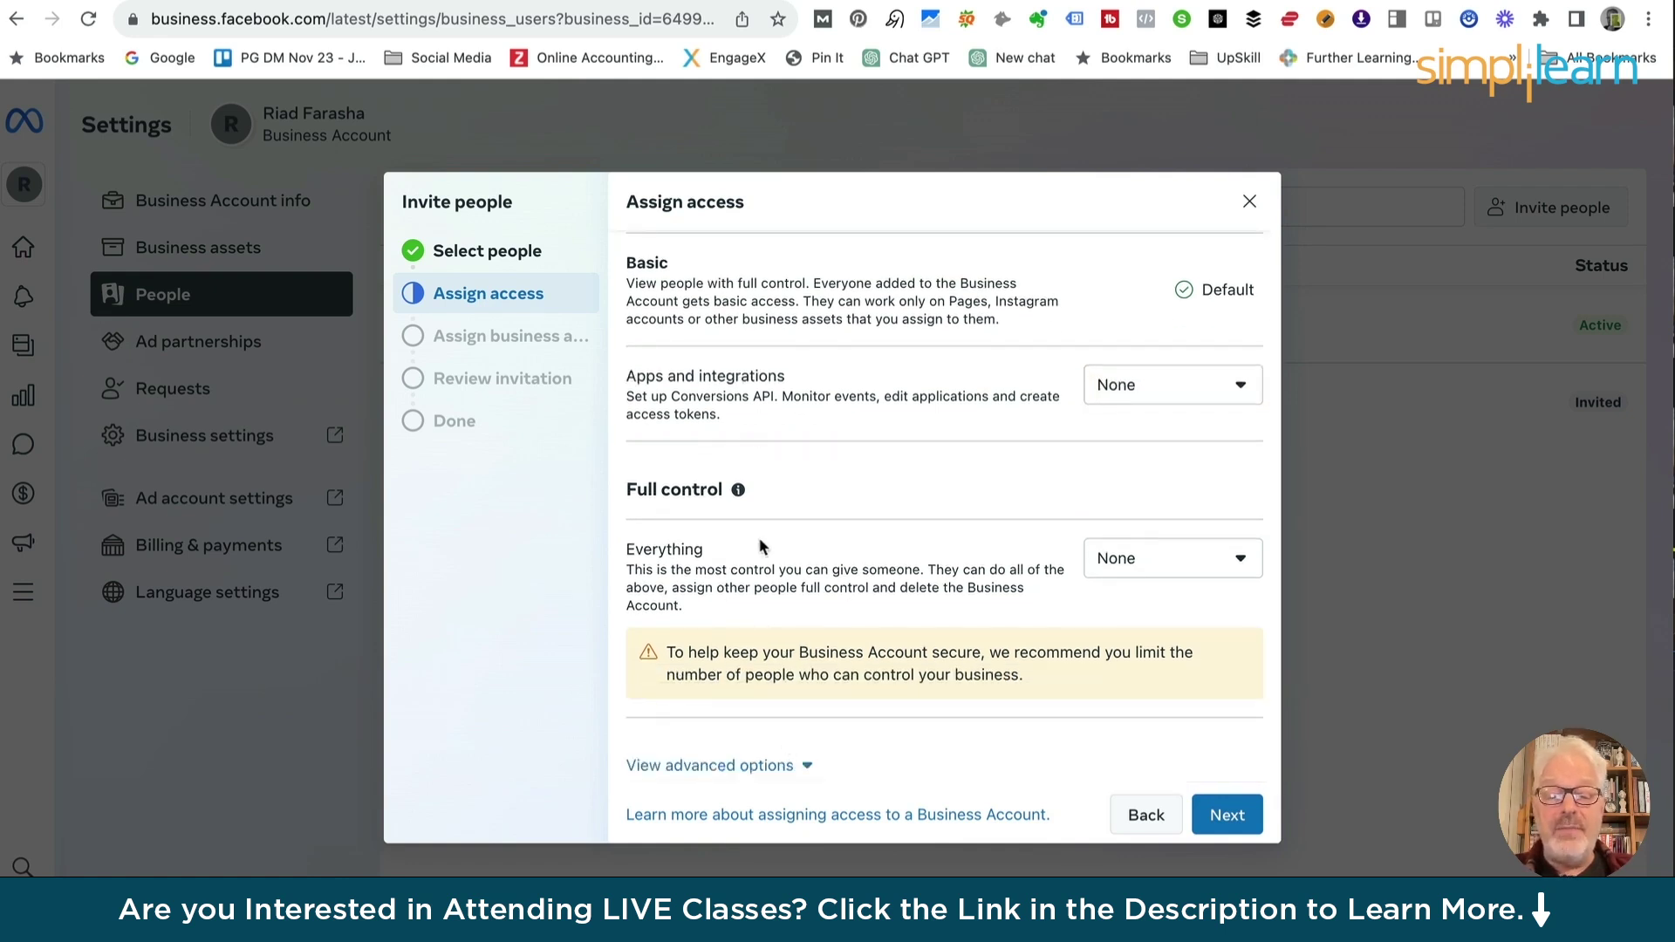
click(738, 492)
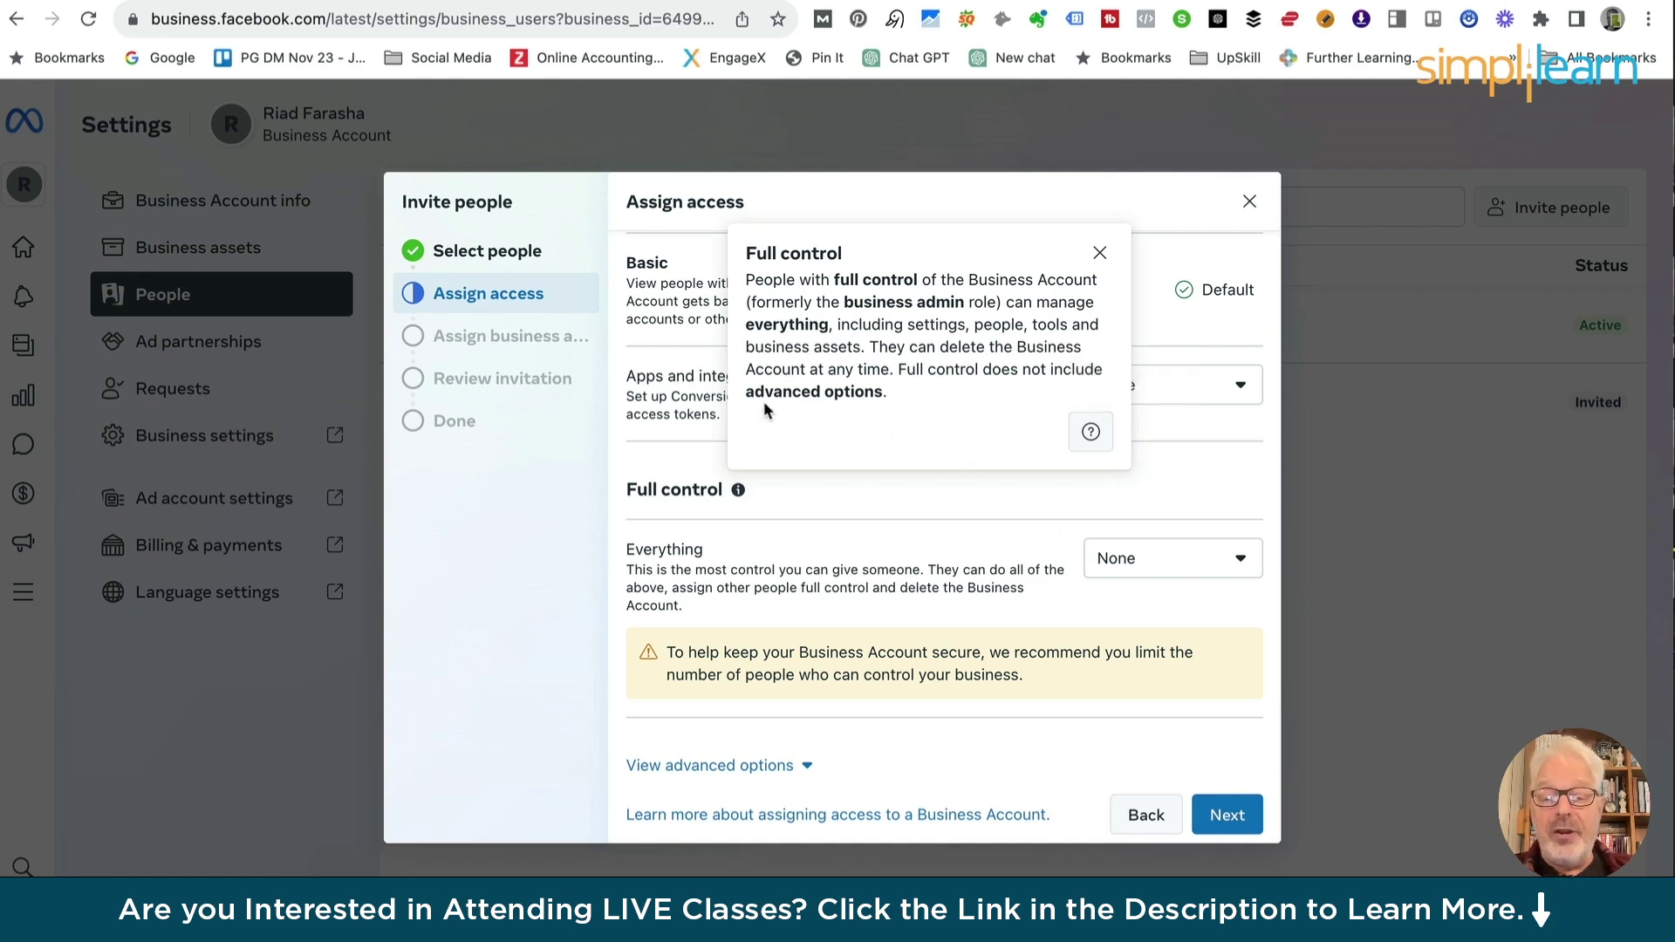
click(1099, 254)
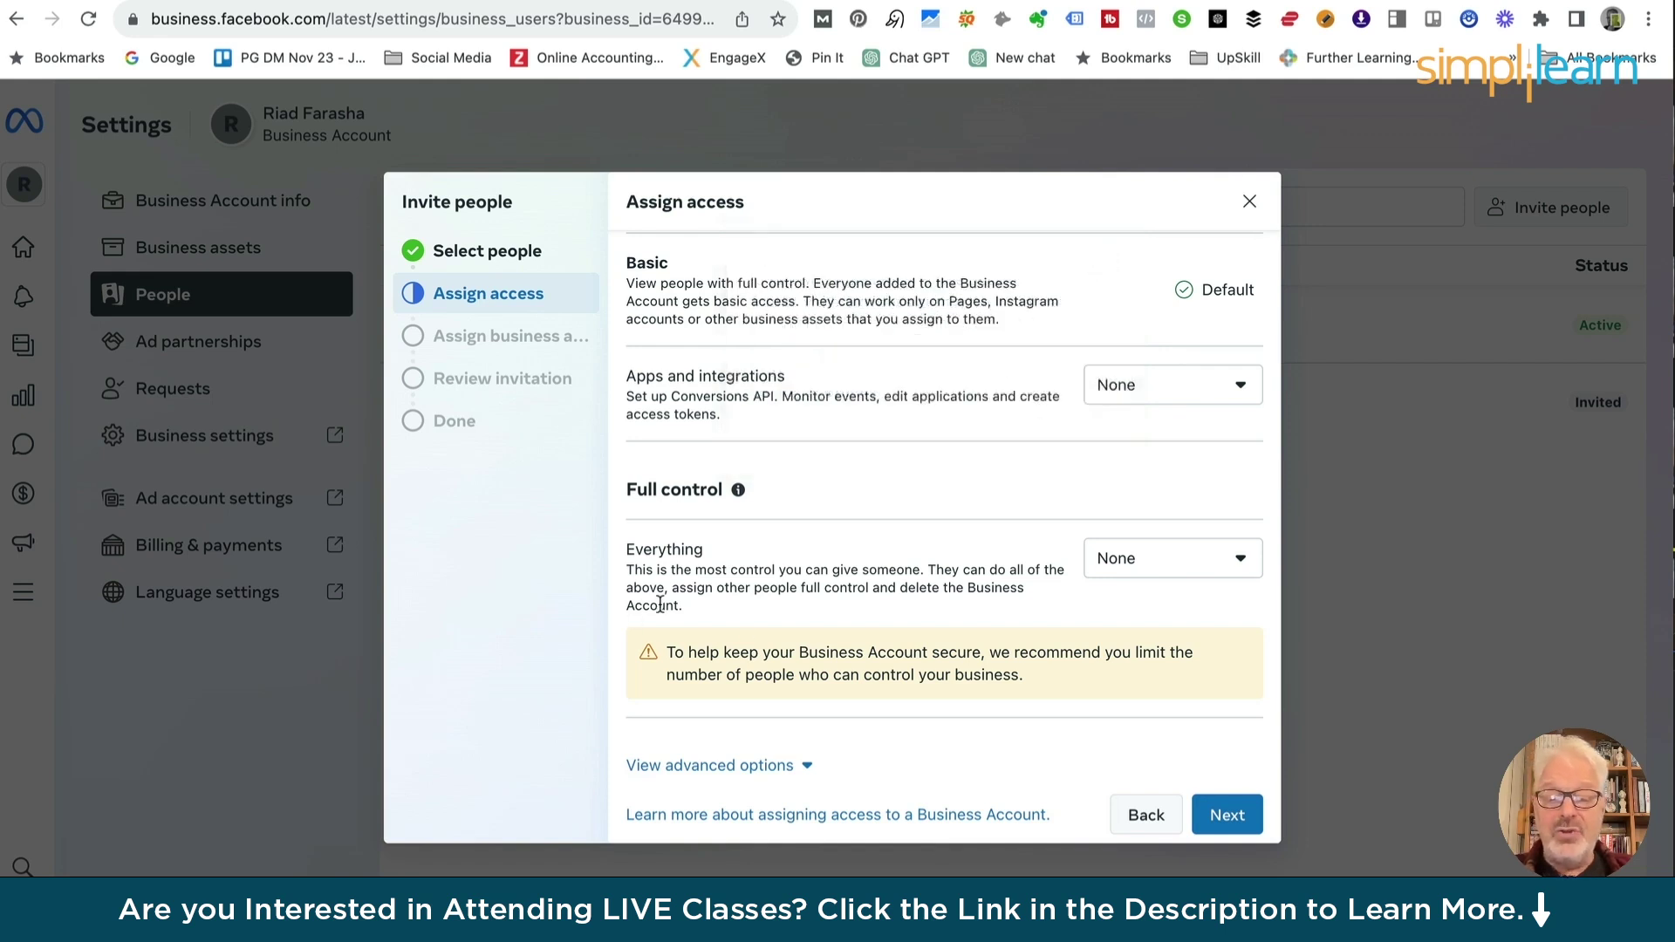
click(1146, 567)
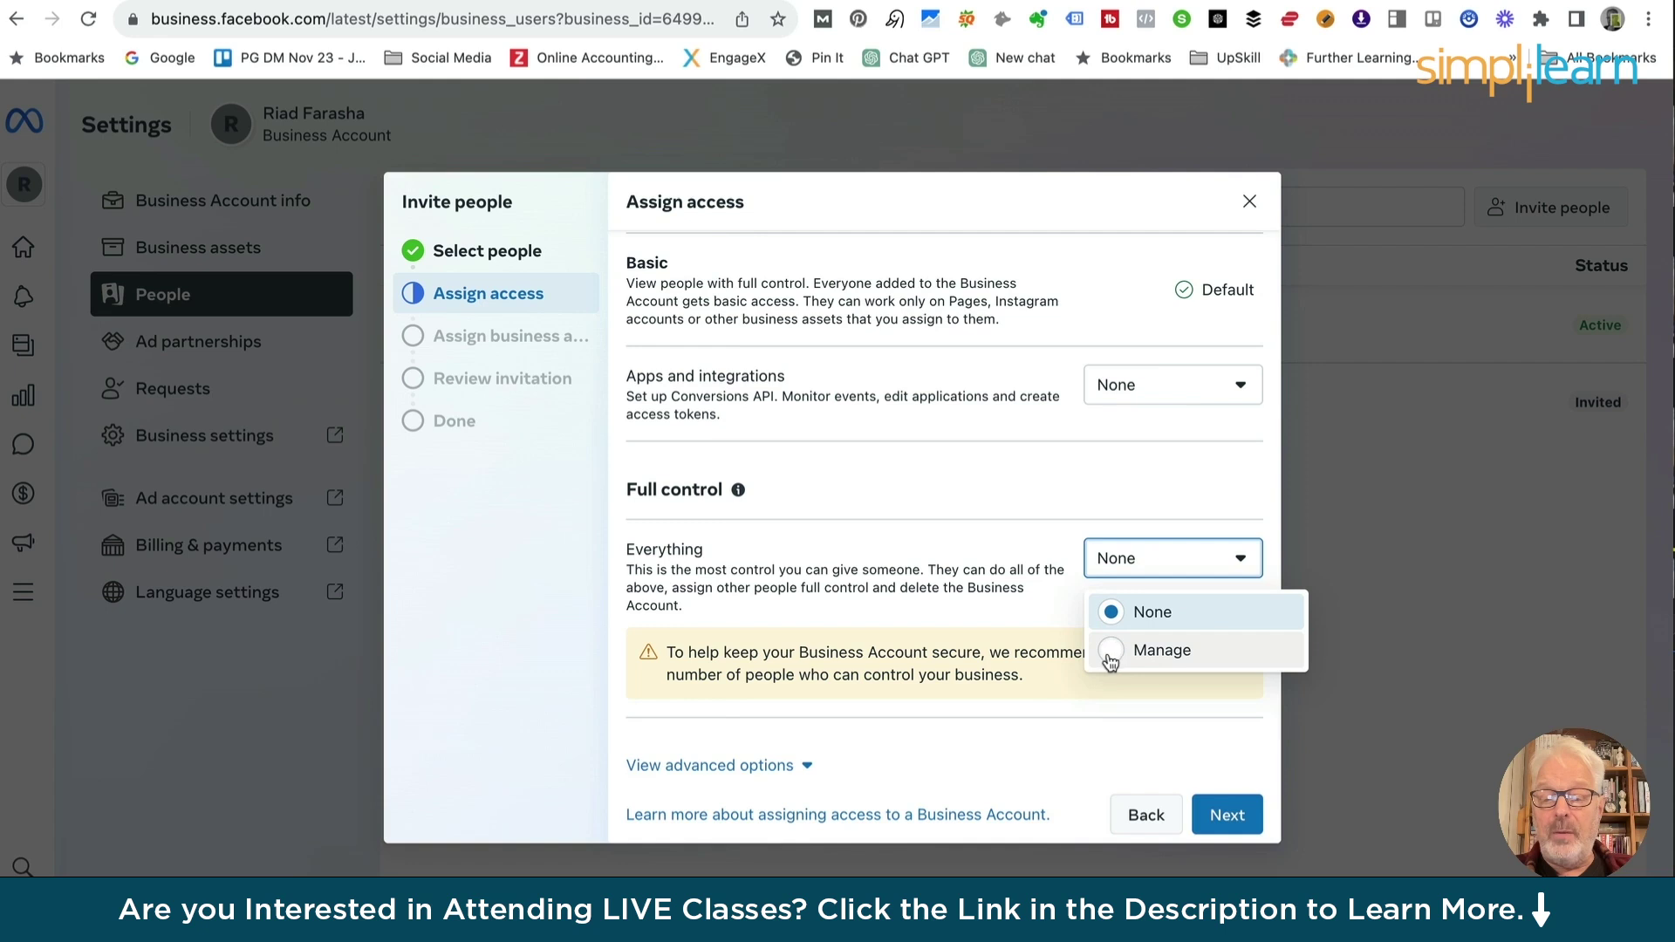
click(889, 541)
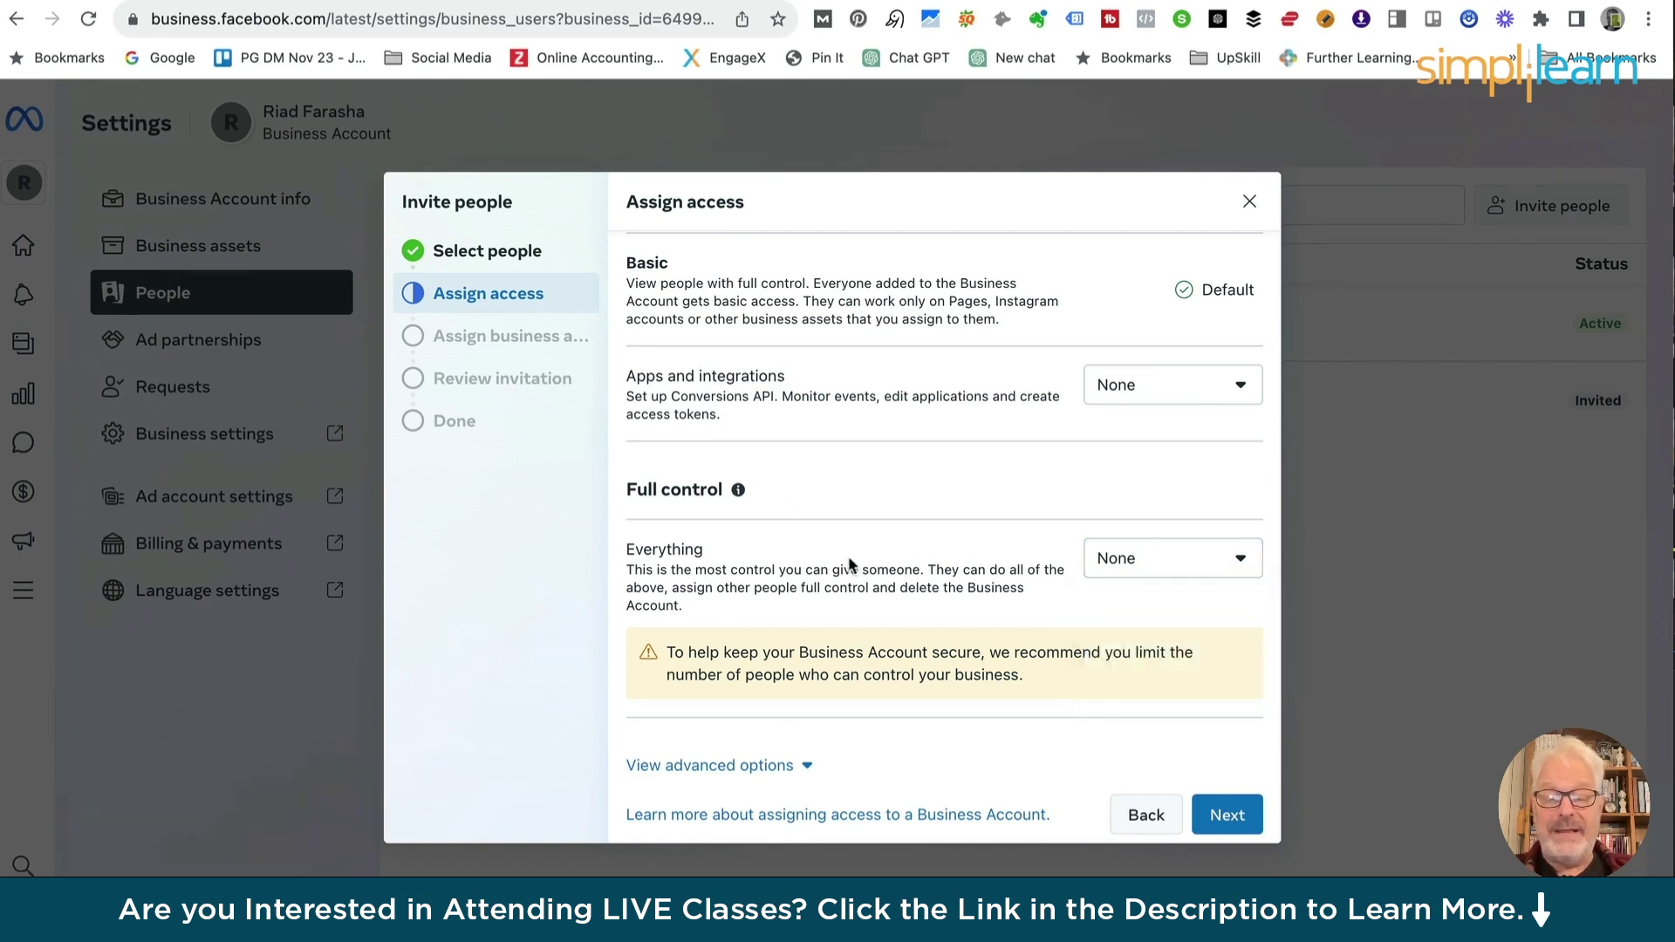
click(808, 767)
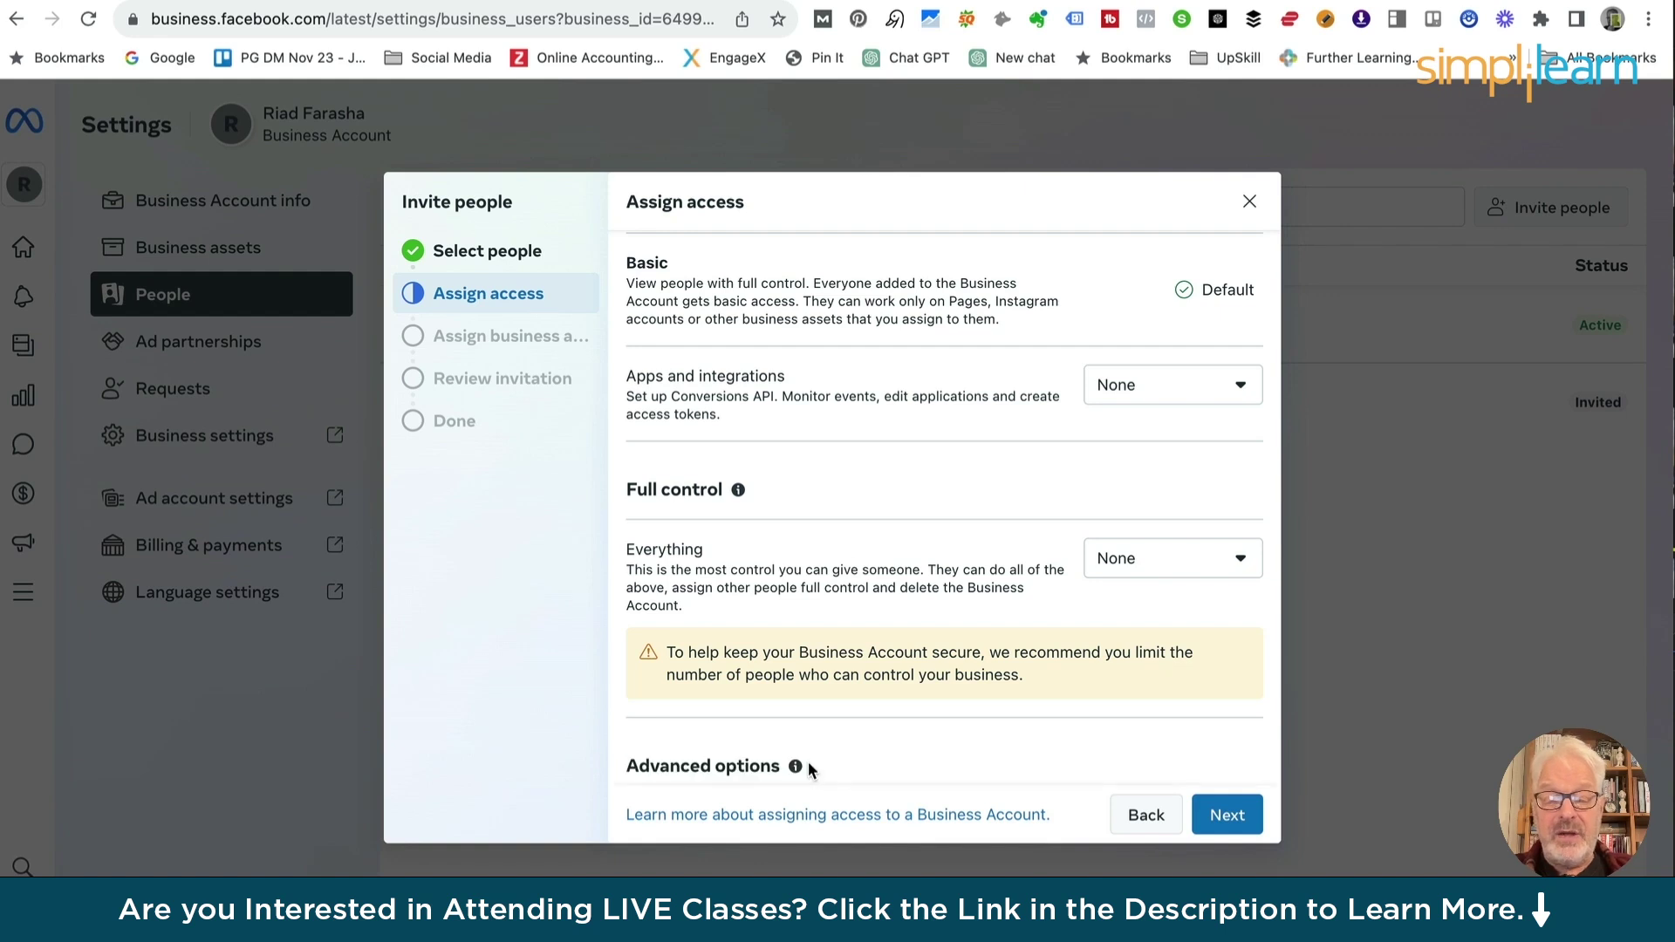
Set full control back from Manage to None, then proceed to Assign business assets
scroll(733, 733, down, 2)
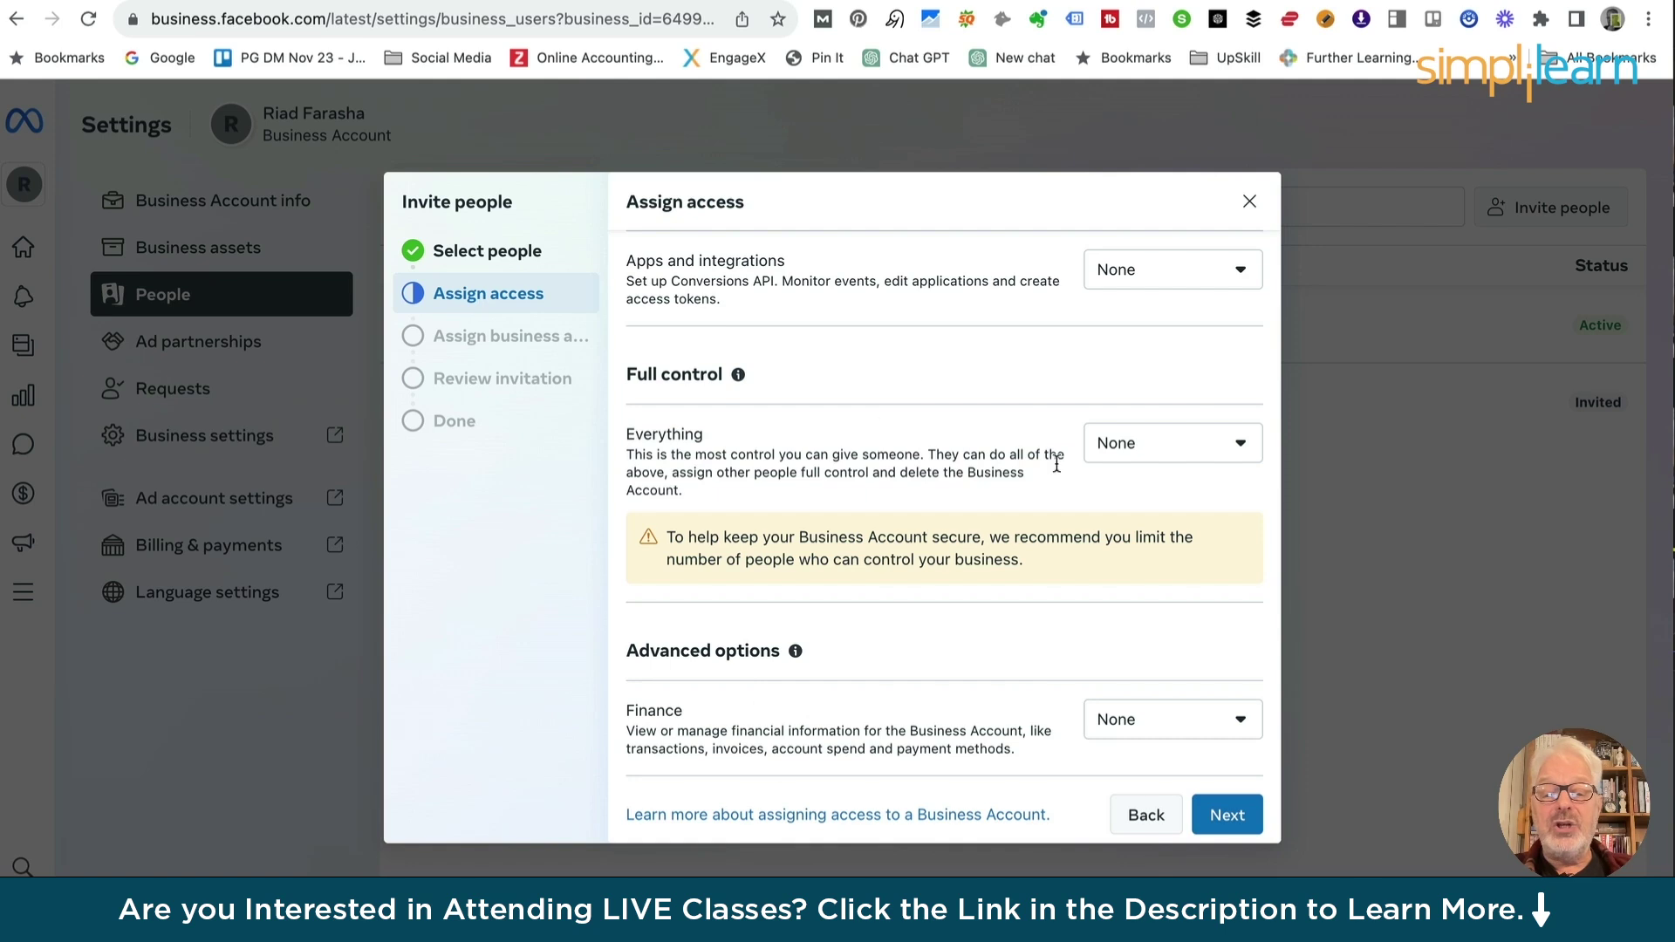
click(738, 374)
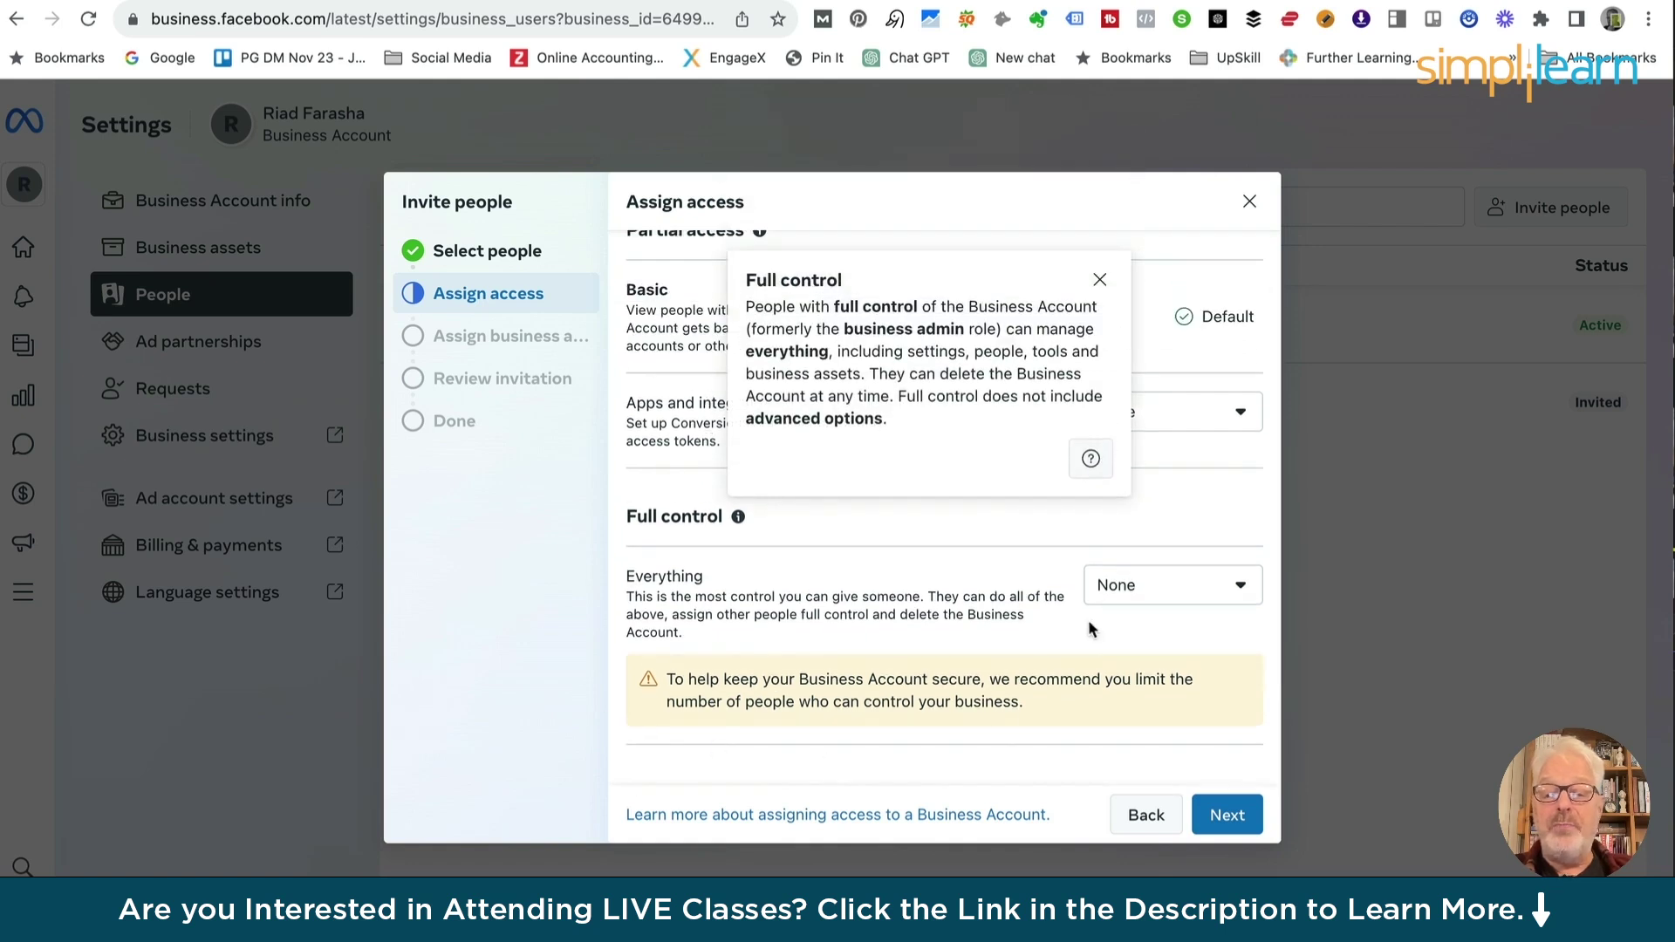
click(1234, 587)
click(1110, 687)
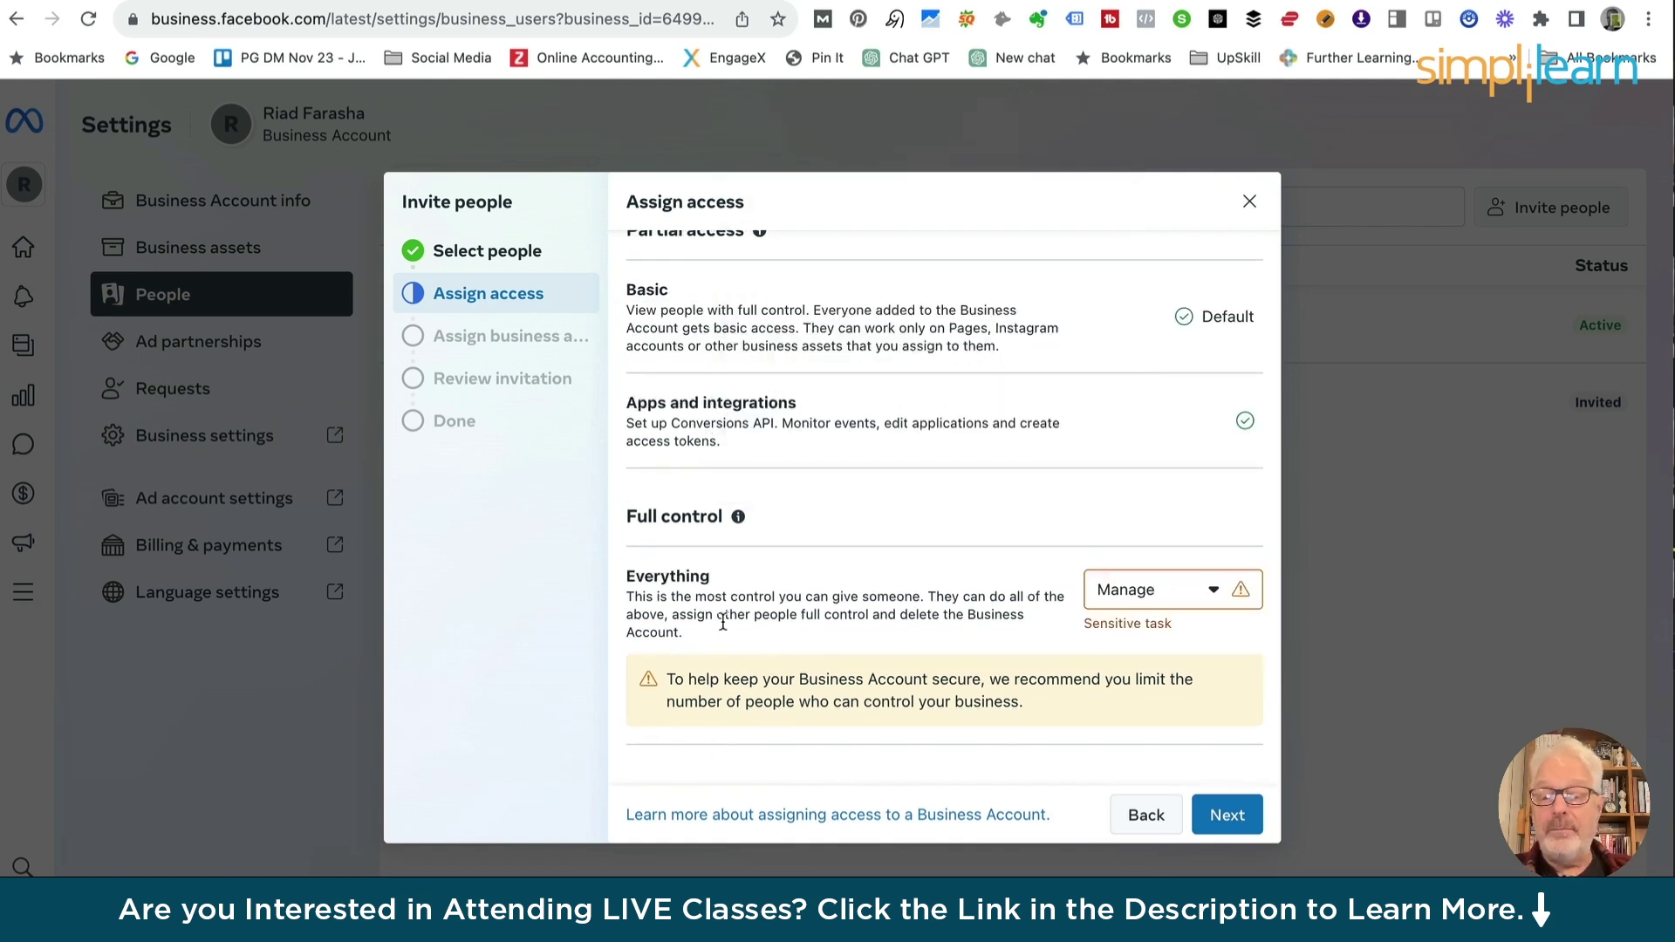
scroll(731, 630, down, 2)
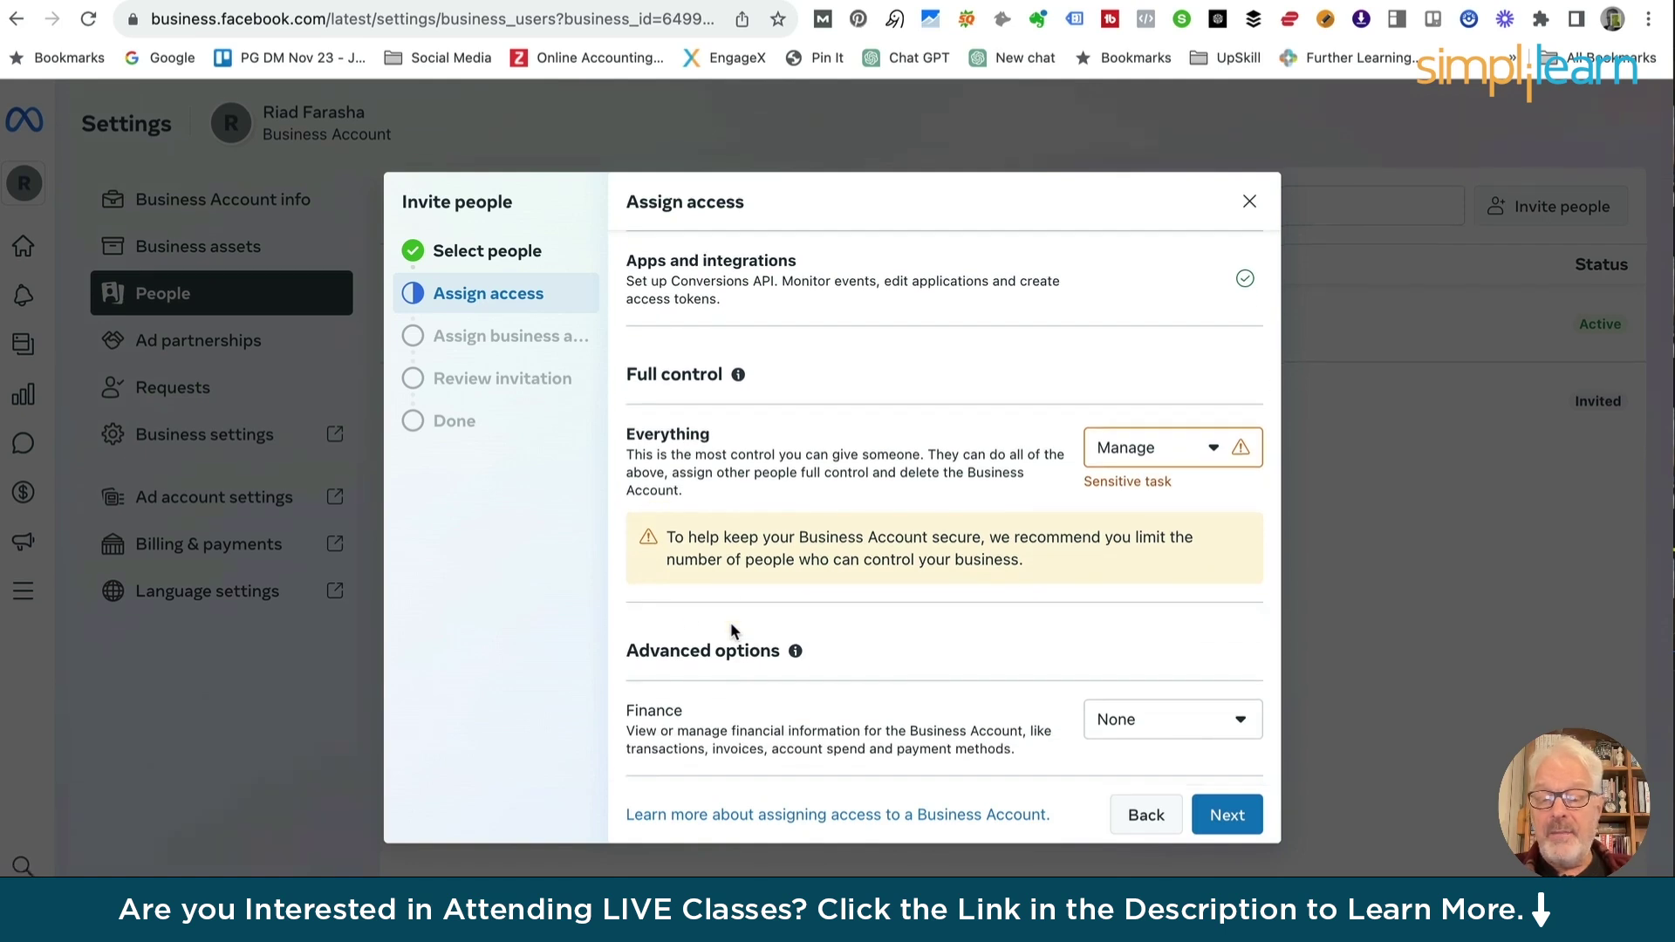
click(794, 651)
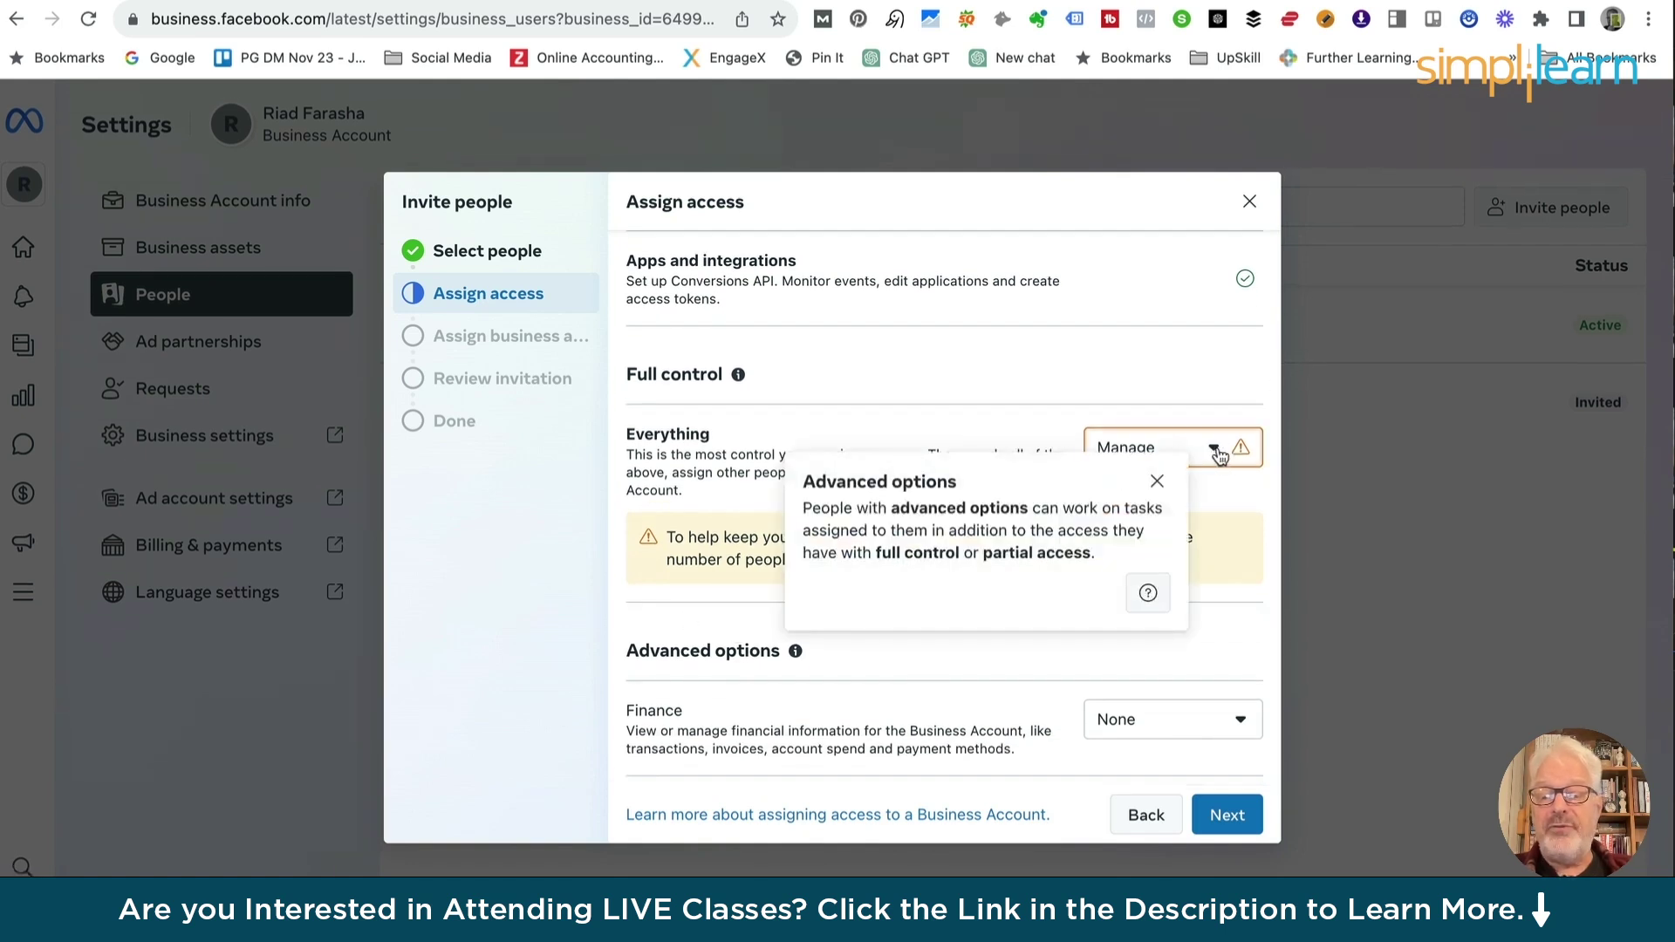
click(1218, 452)
click(1144, 498)
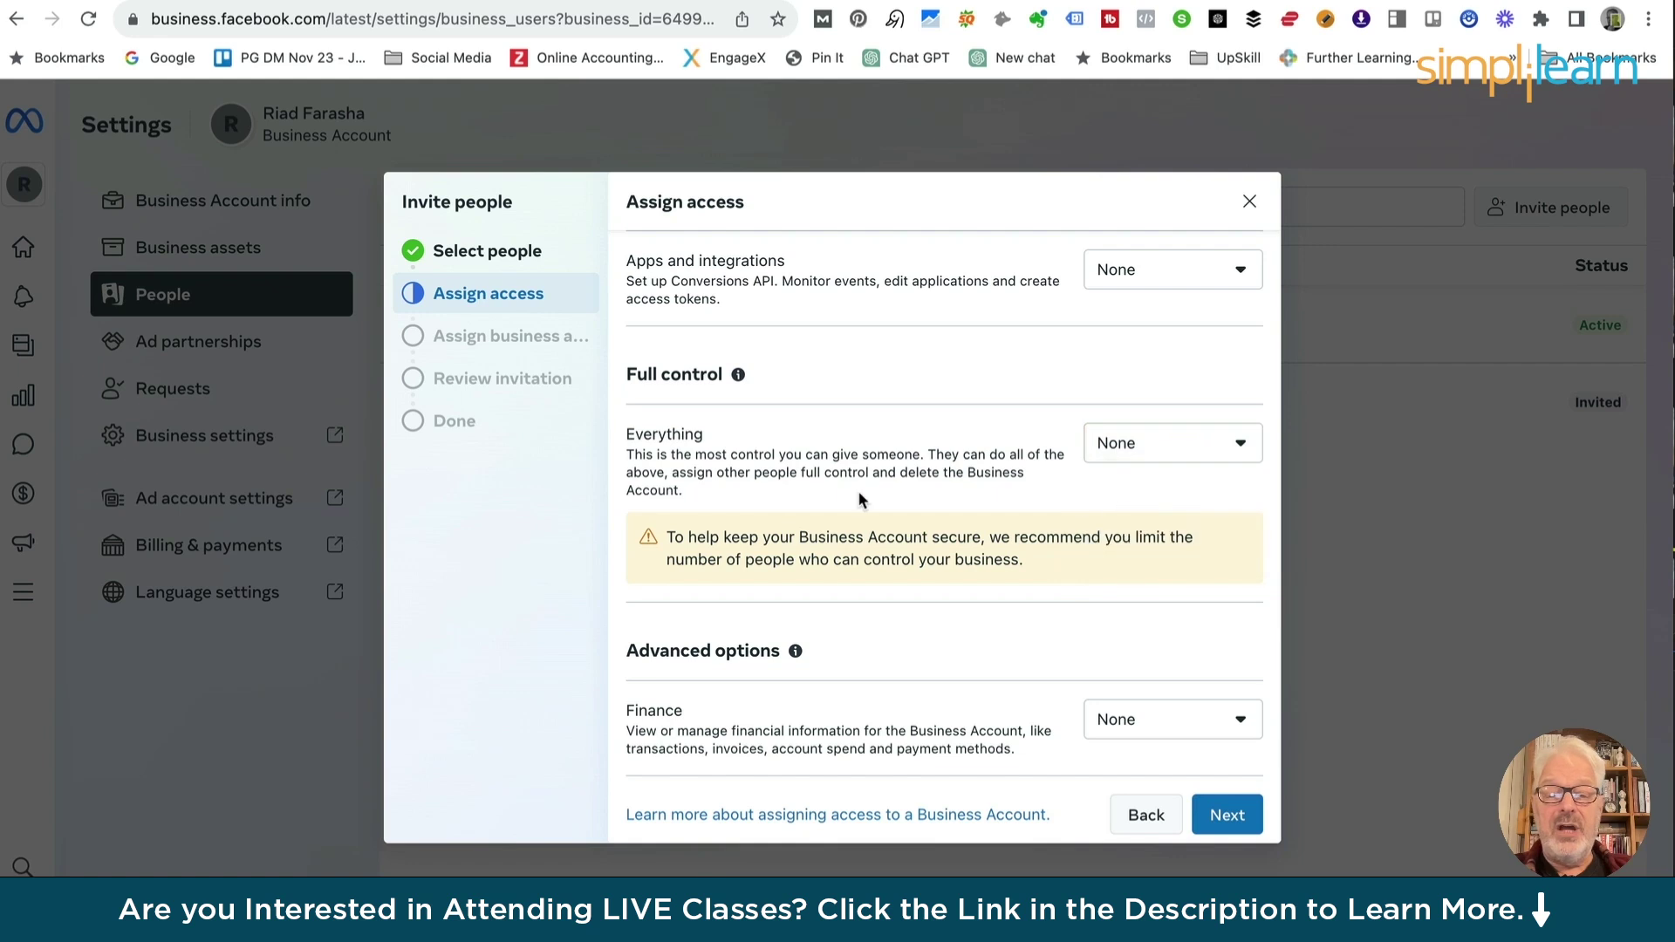
scroll(856, 490, up, 3)
scroll(979, 526, down, 3)
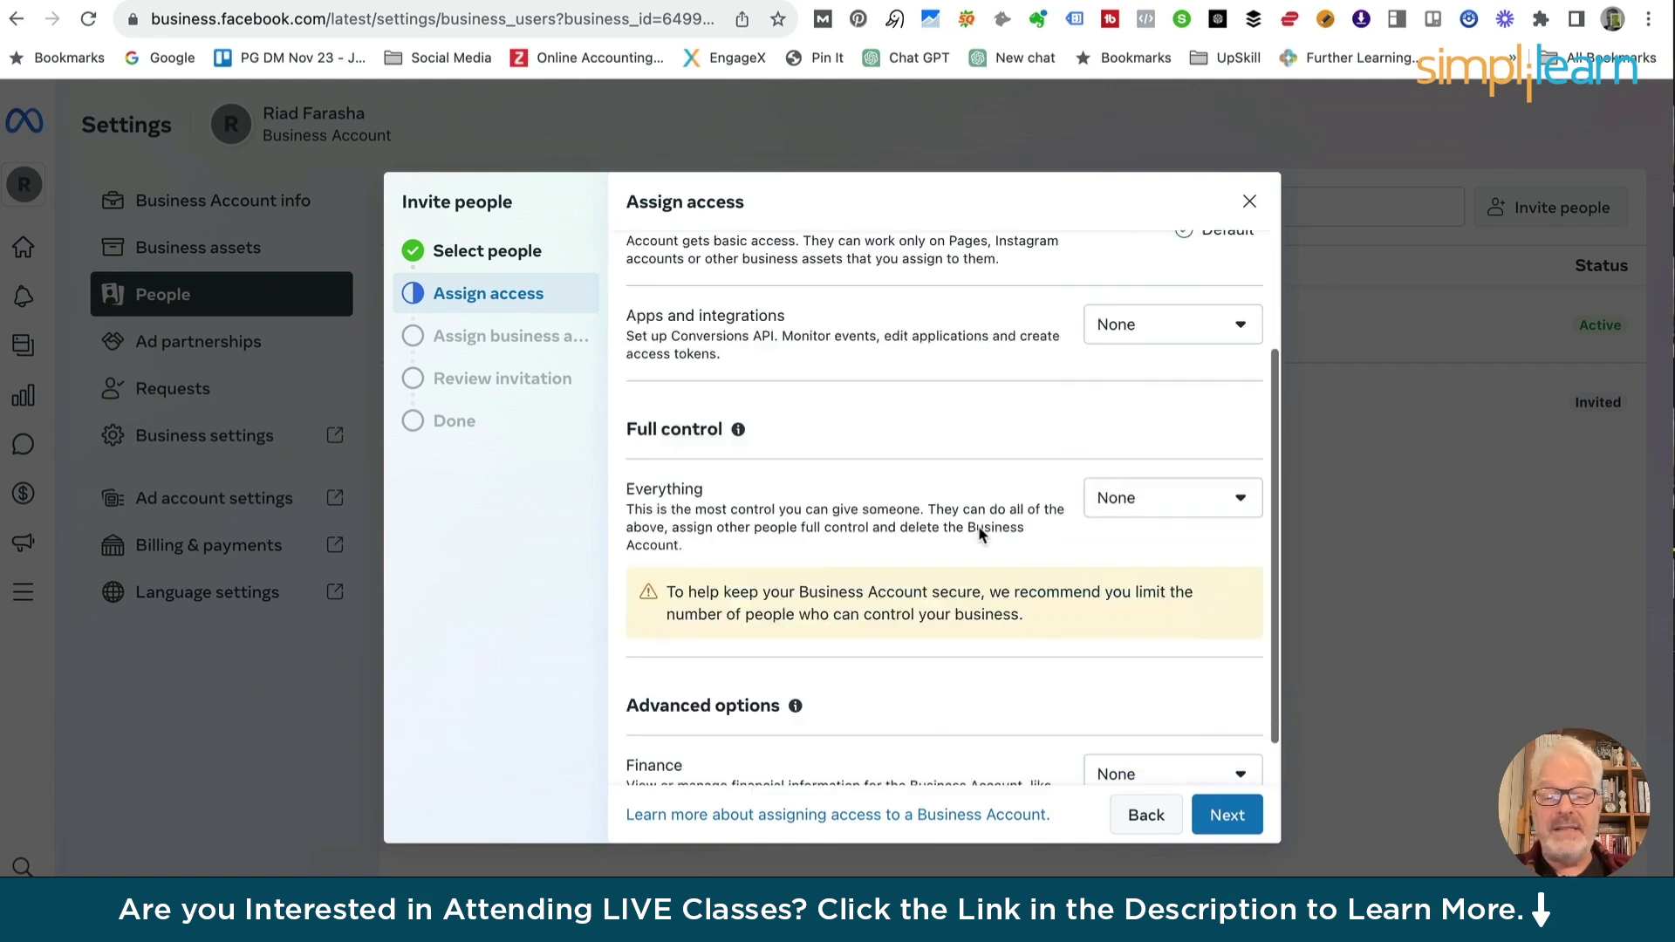
click(1228, 815)
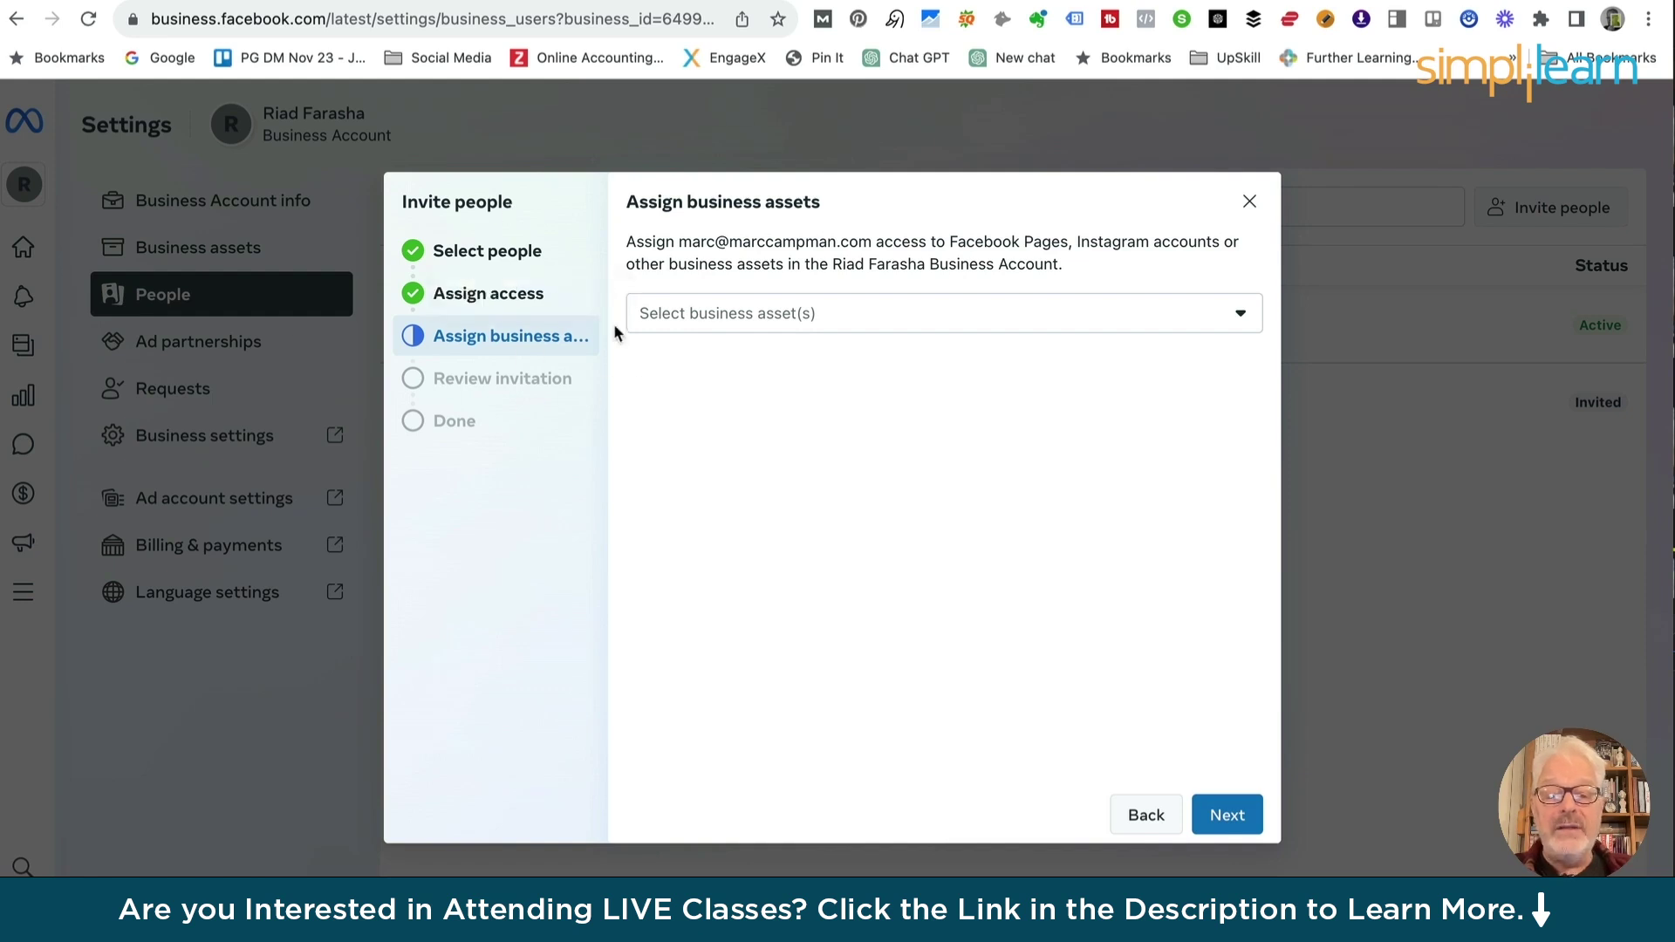
Select the business's Facebook Page and Instagram account as shared assets and continue
click(660, 317)
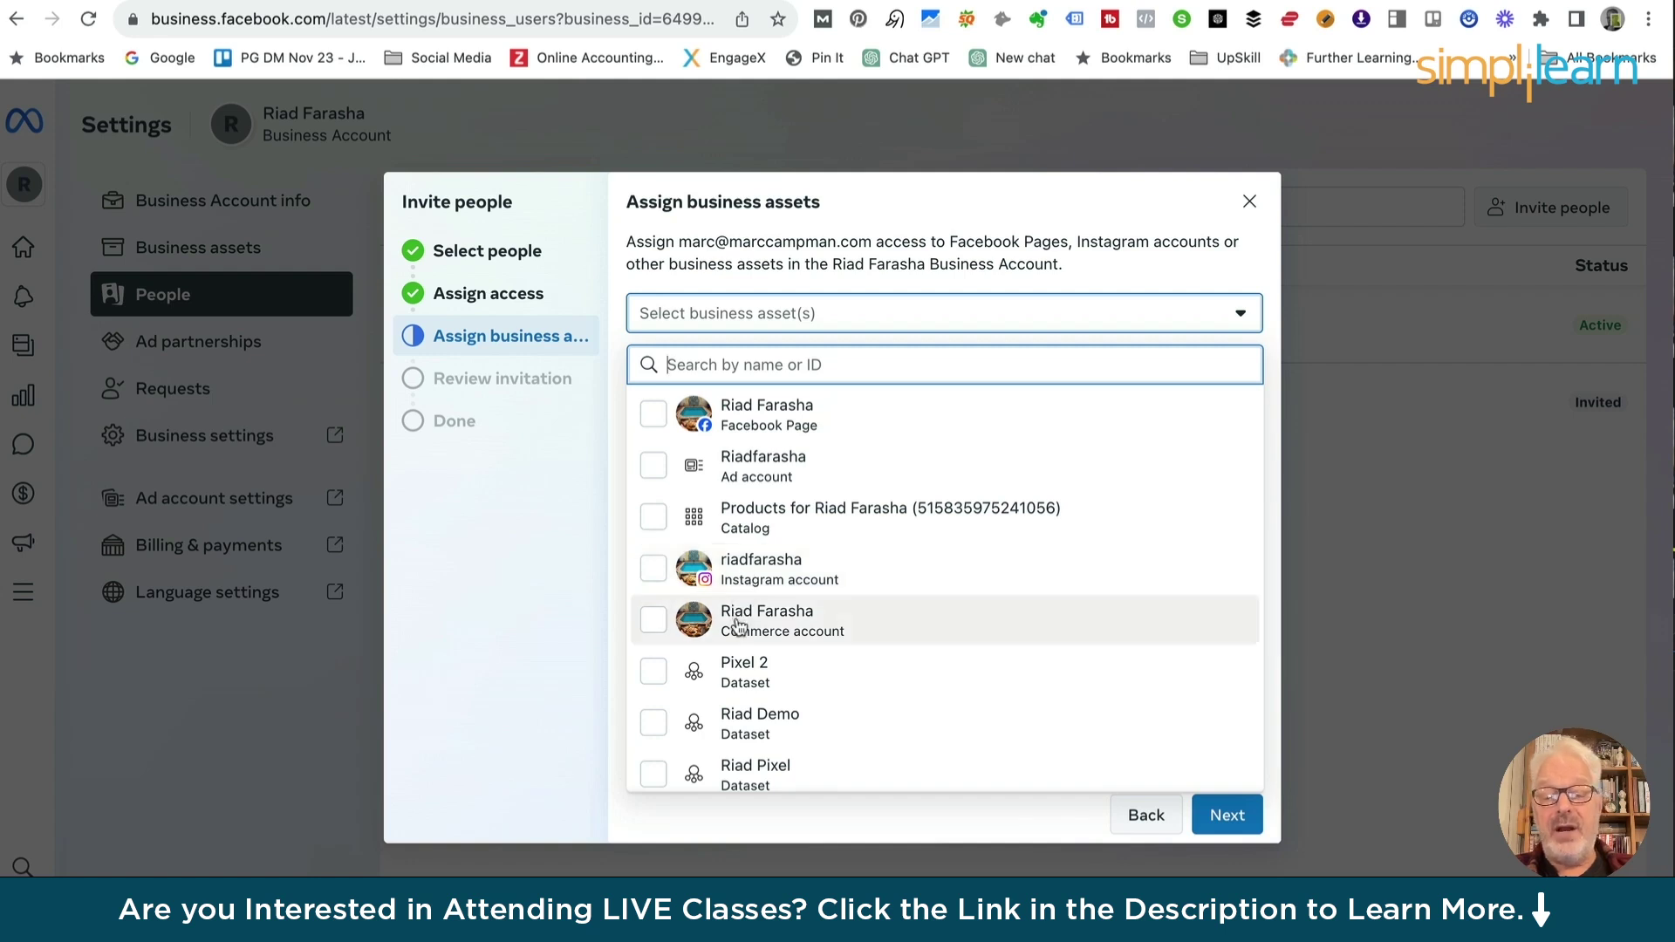
scroll(748, 628, down, 2)
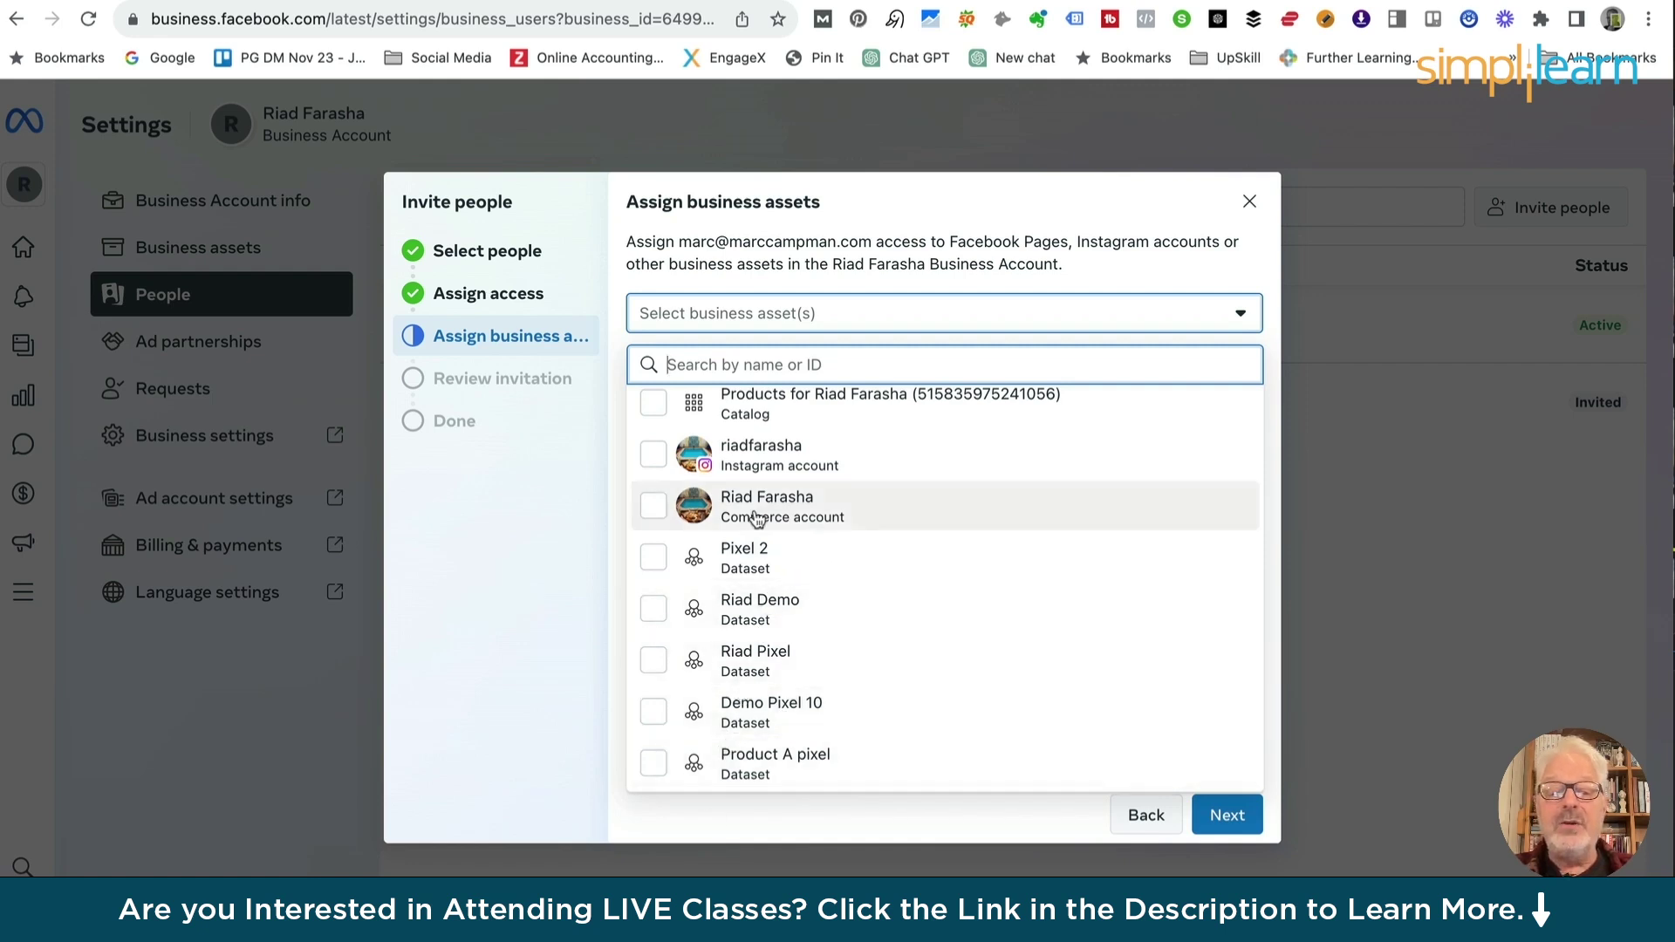
click(724, 314)
click(712, 322)
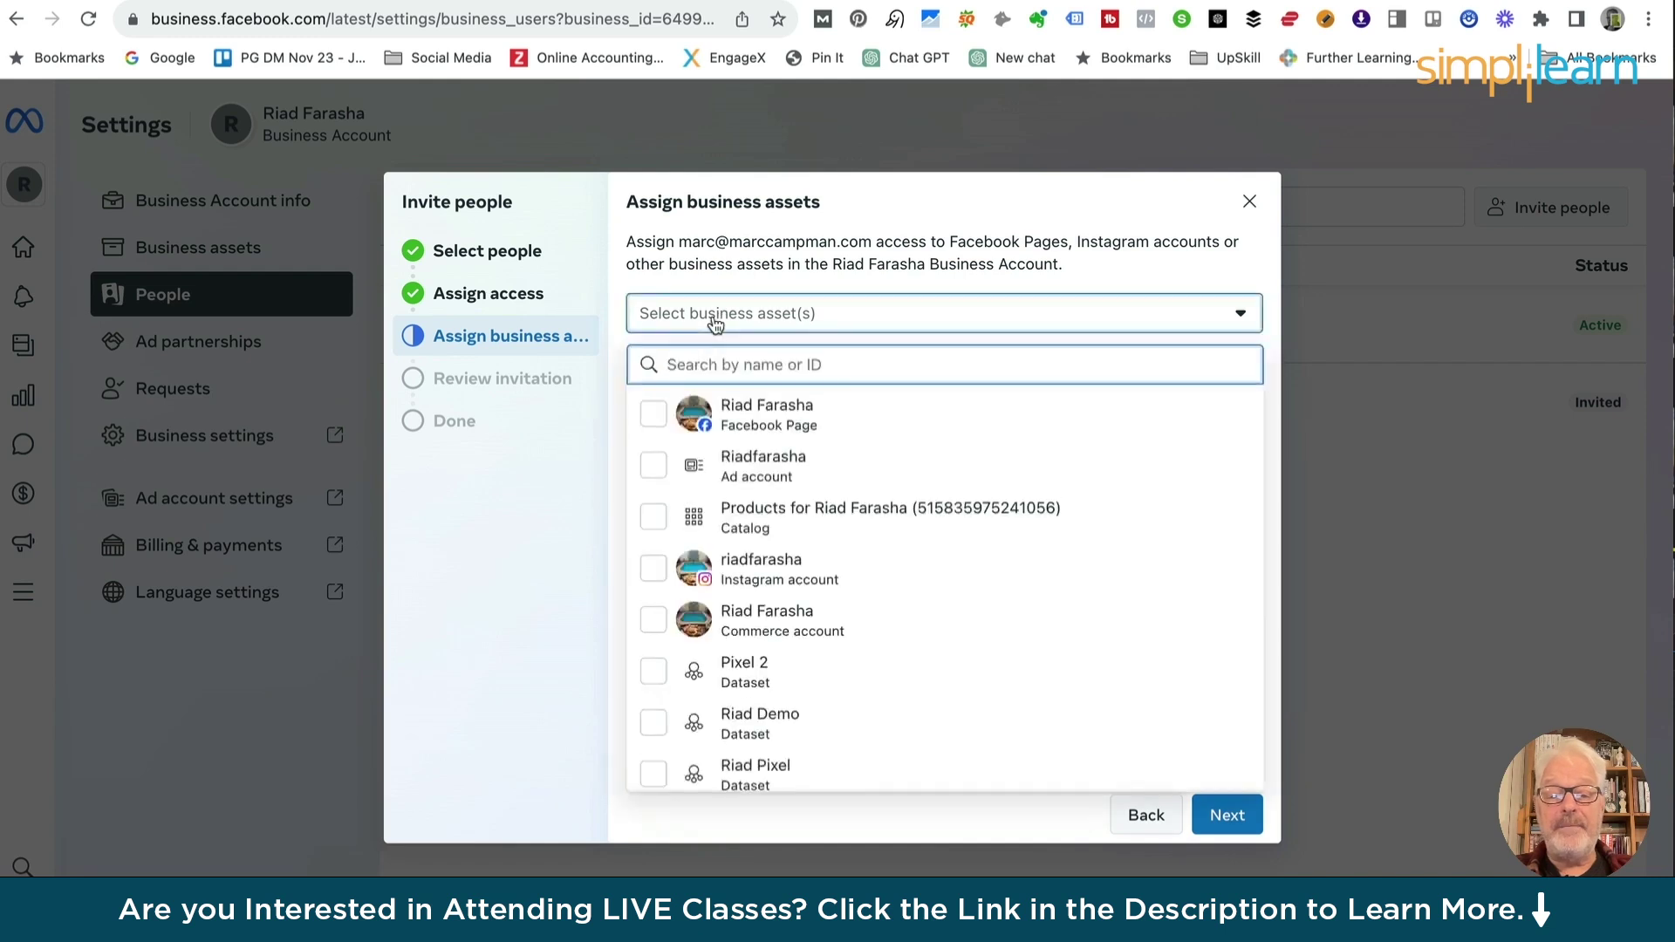
click(656, 417)
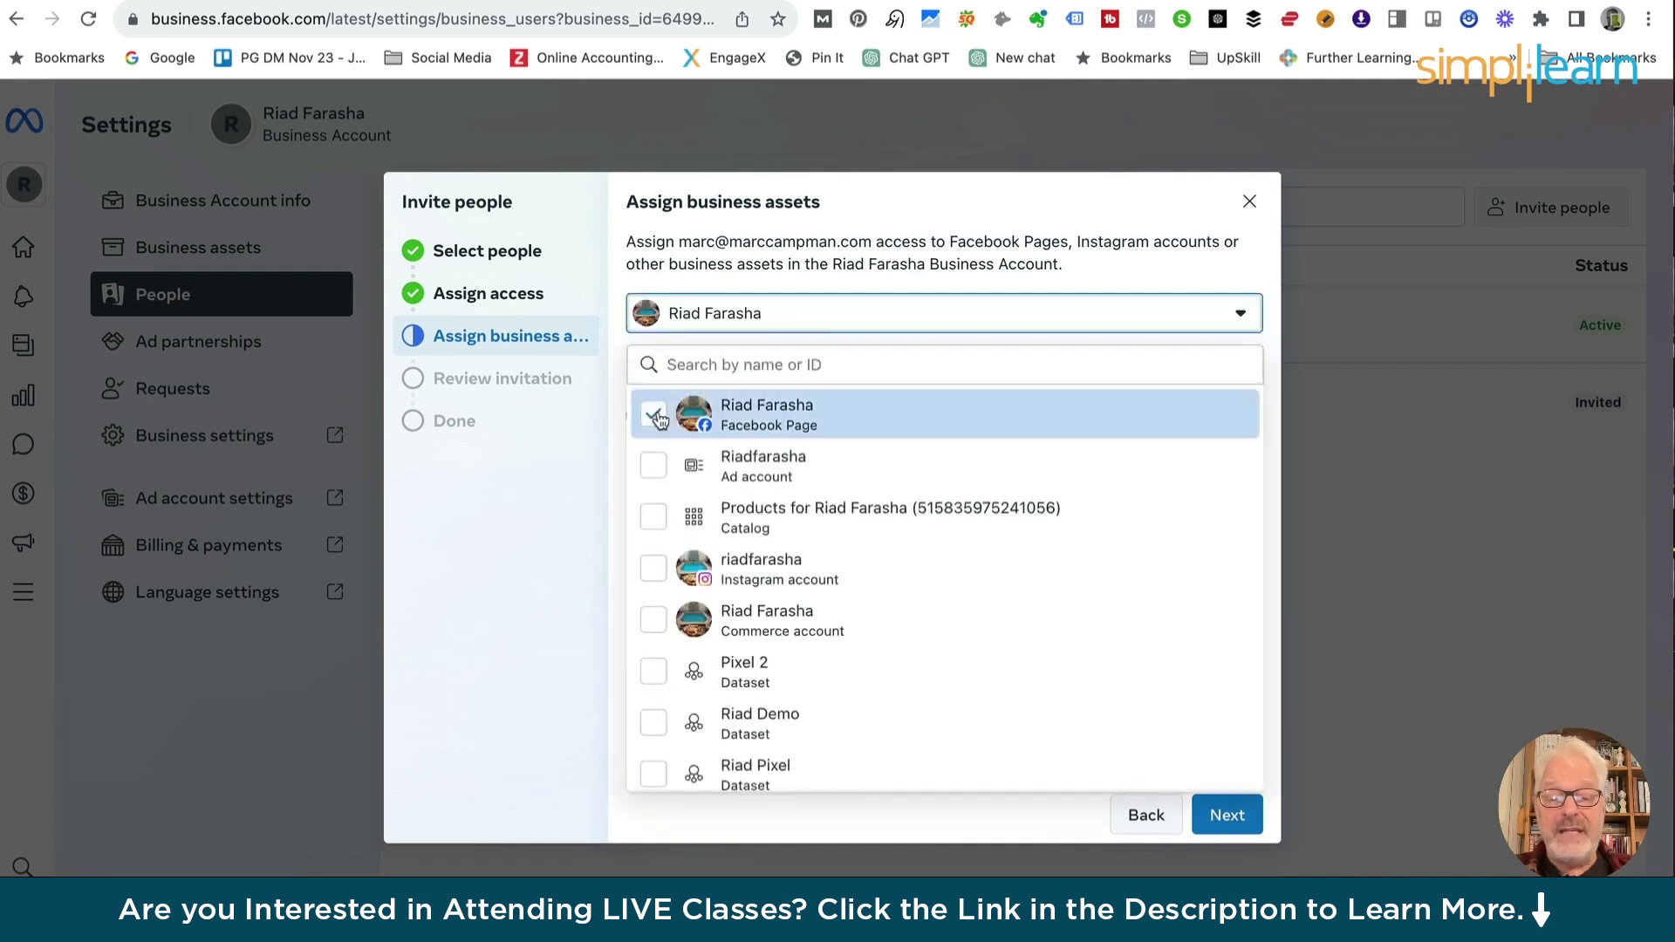
click(655, 571)
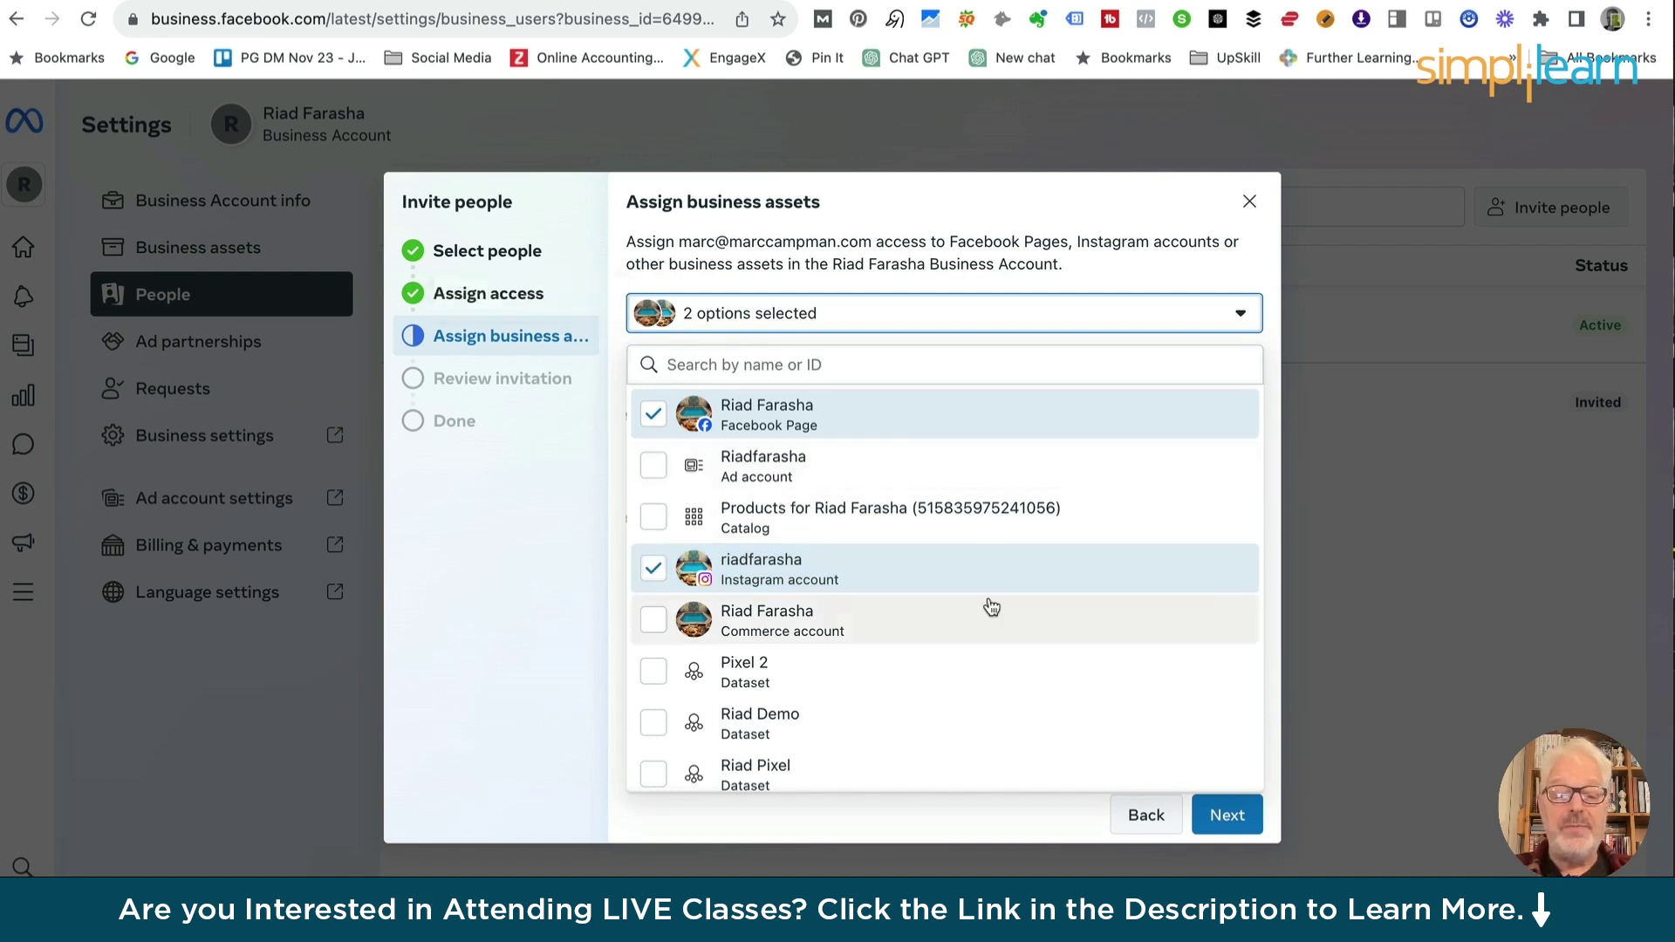
click(1228, 815)
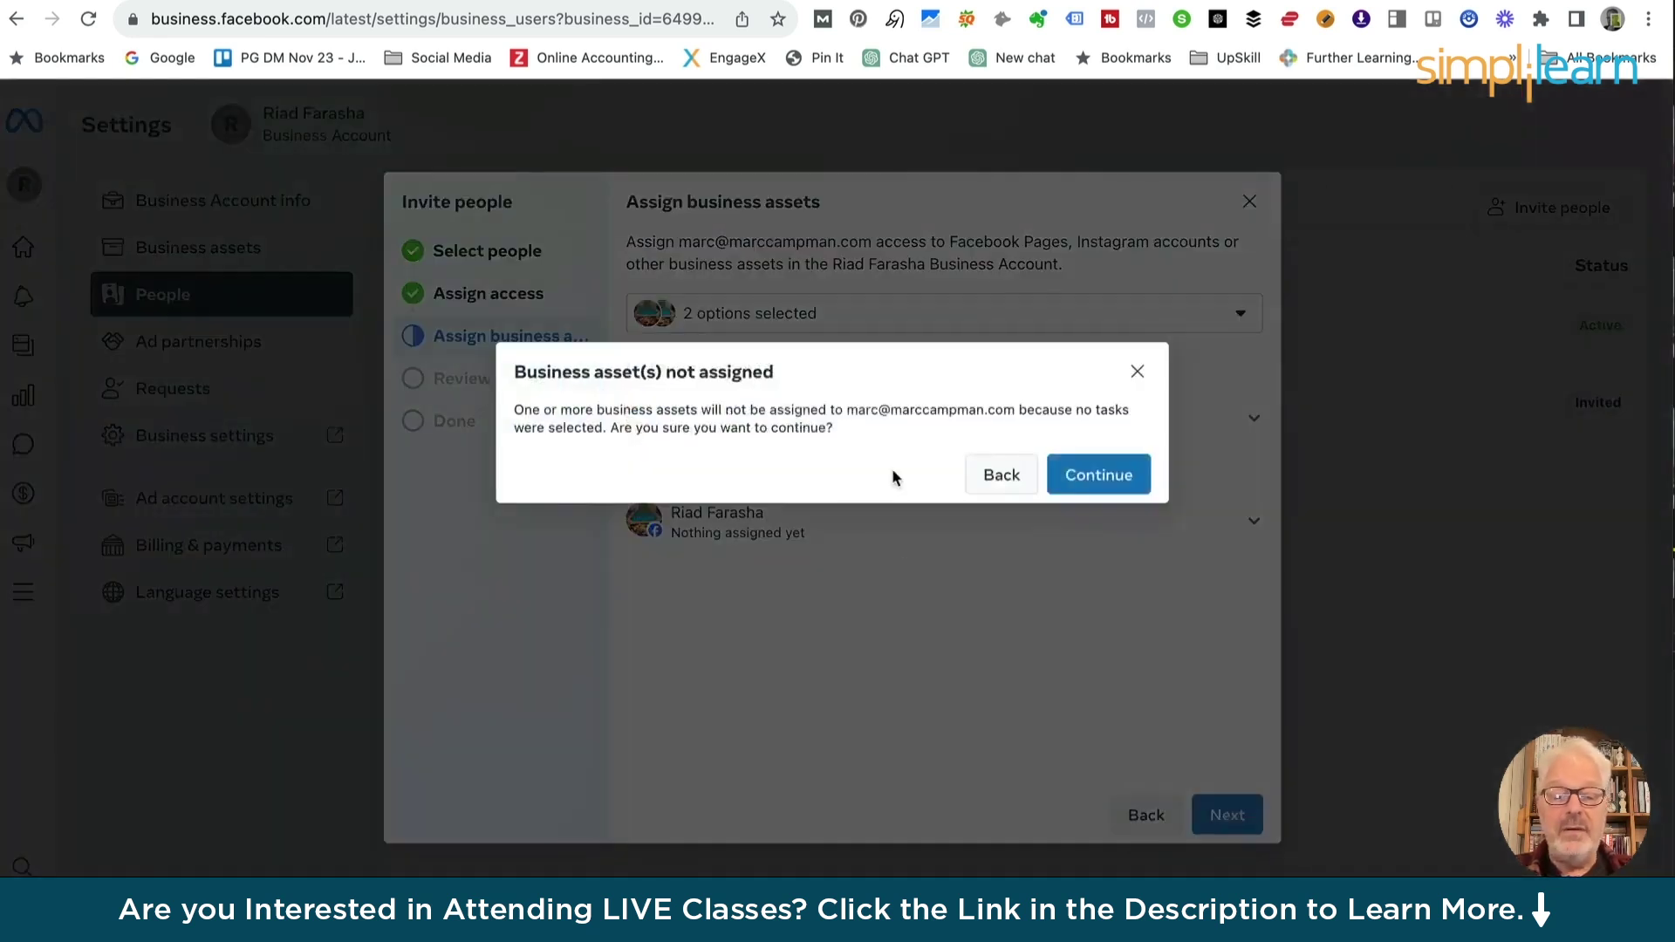
Return from the no-tasks warning and keep only the Facebook Page as the shared asset
click(1082, 485)
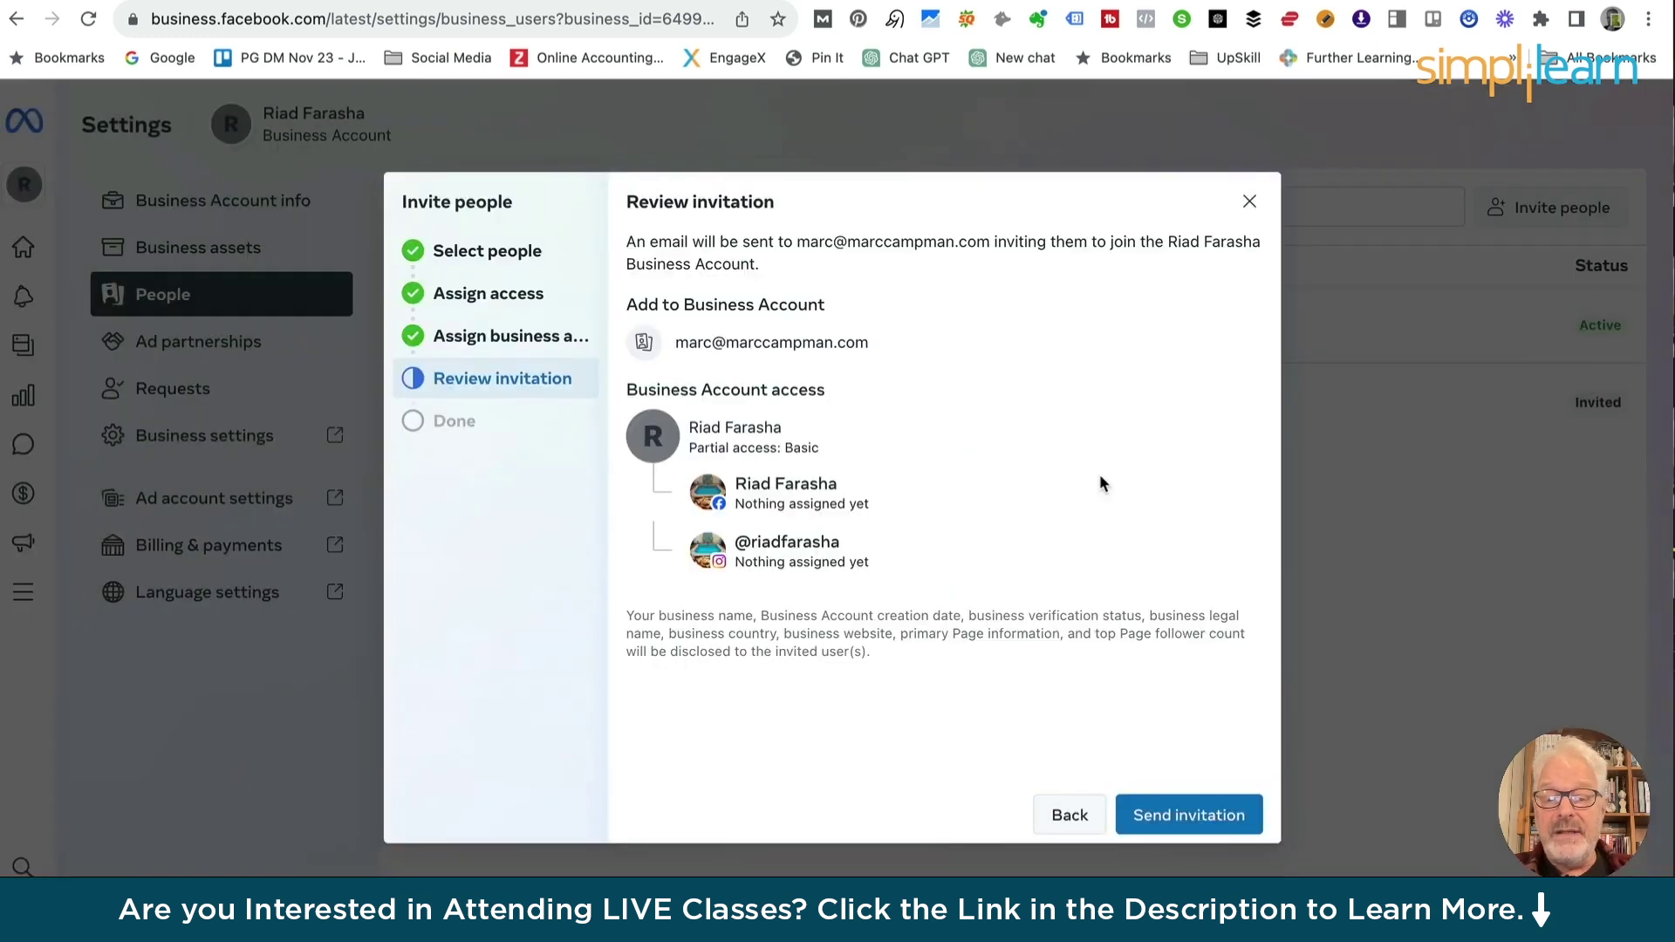
click(504, 341)
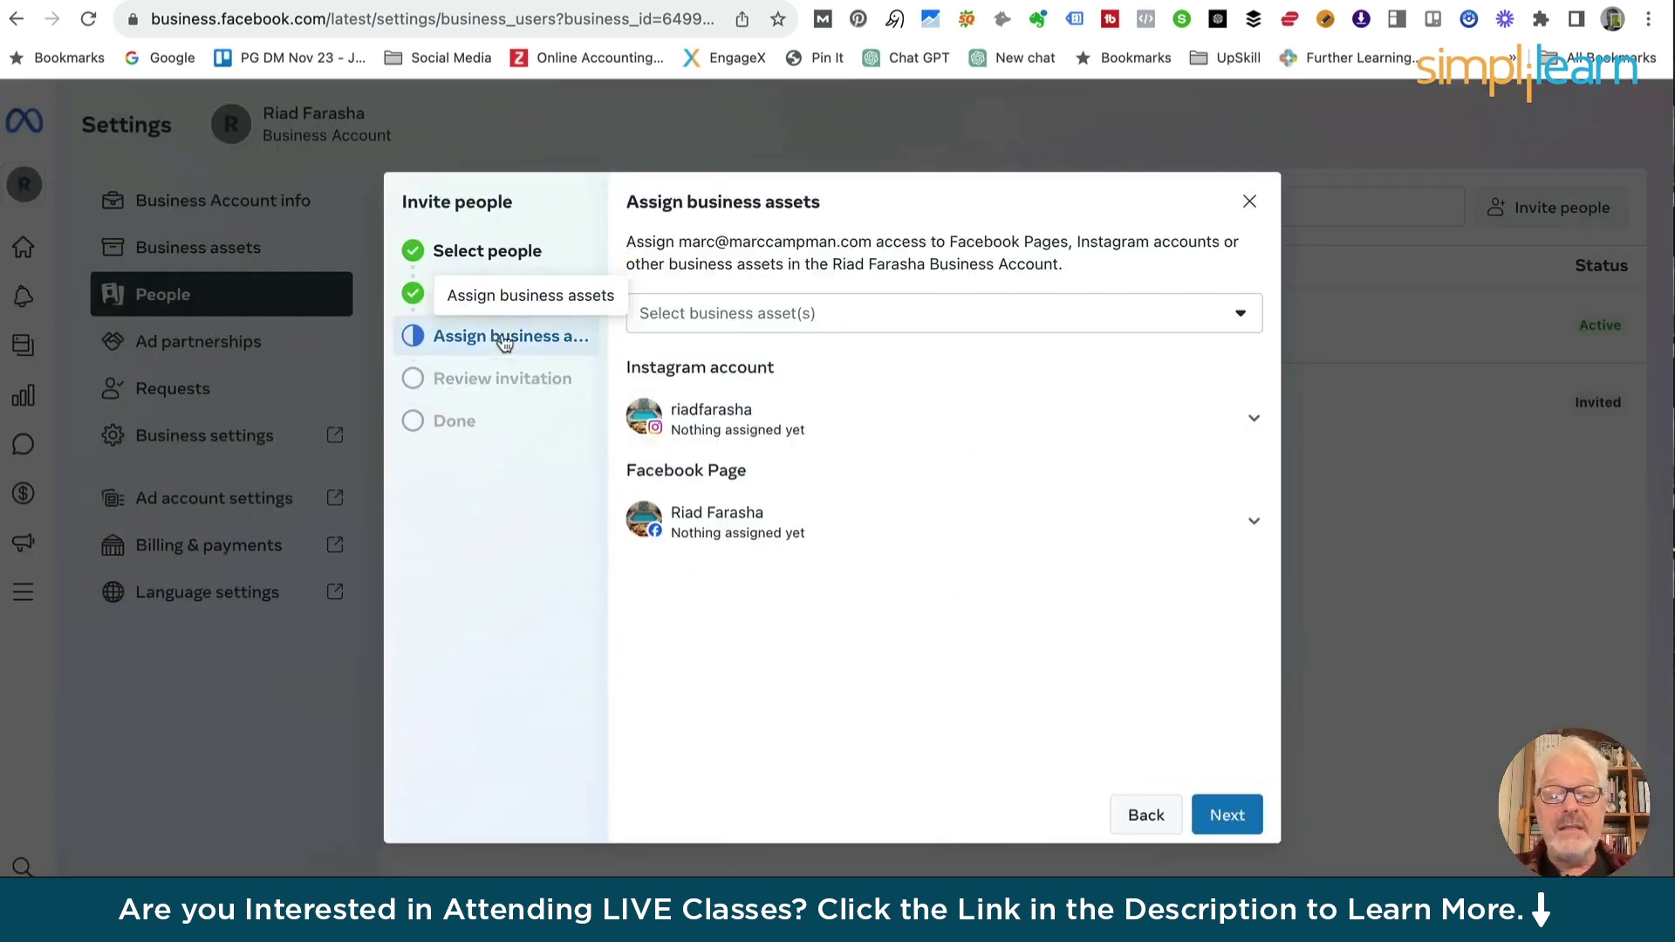
click(1254, 423)
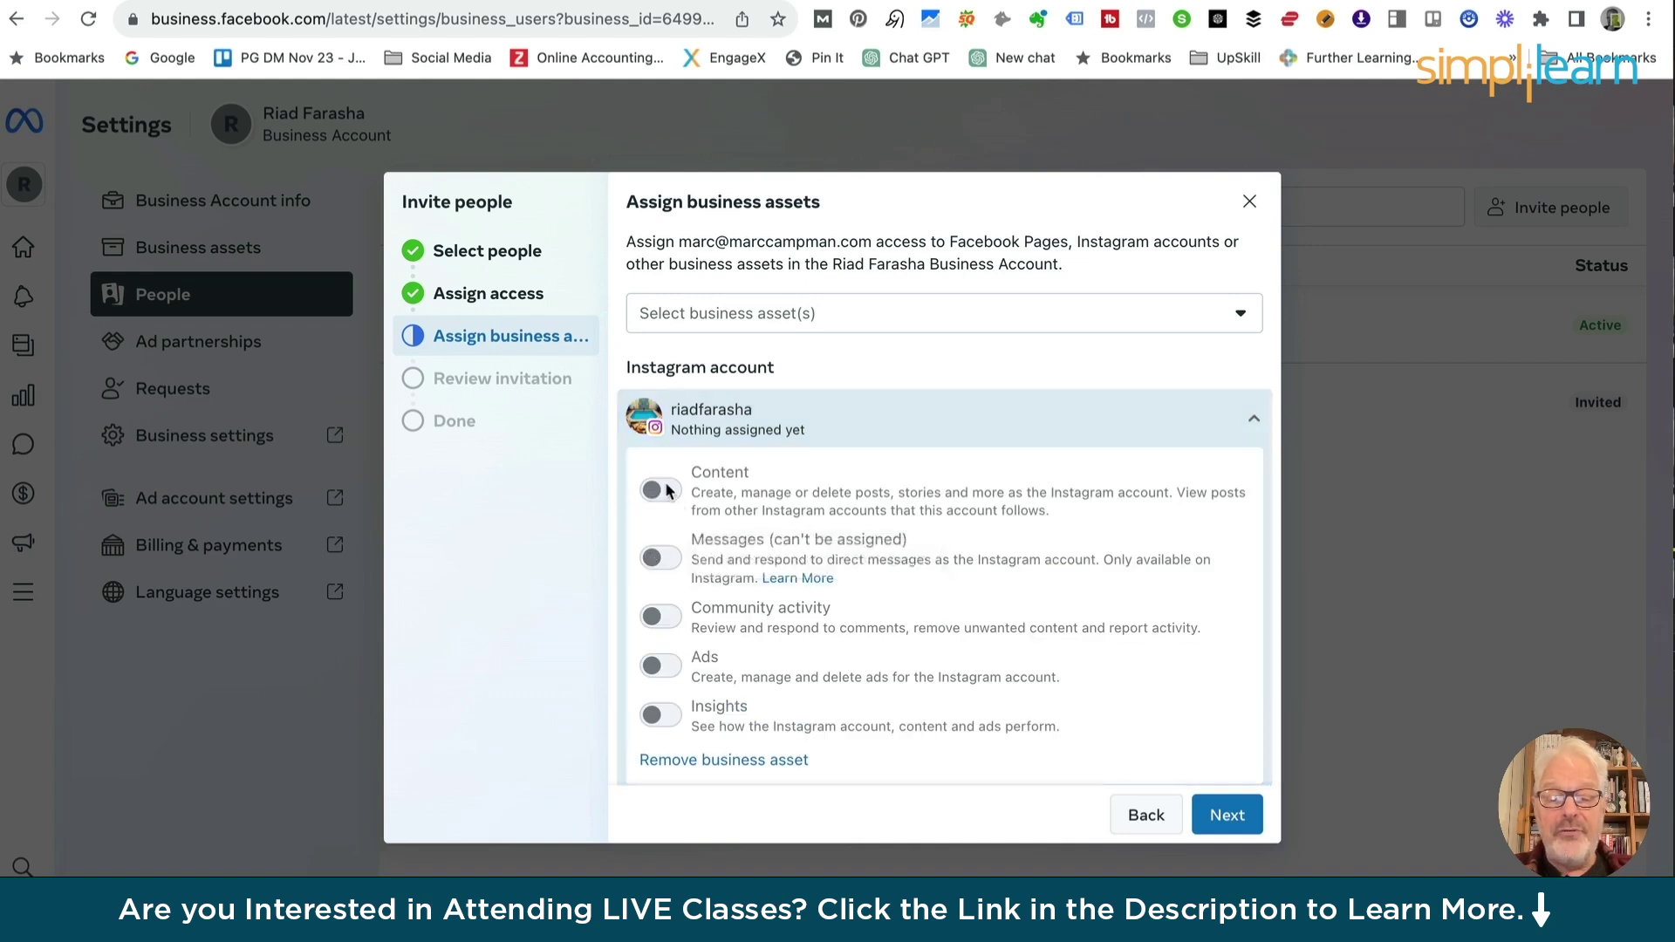
scroll(673, 650, down, 2)
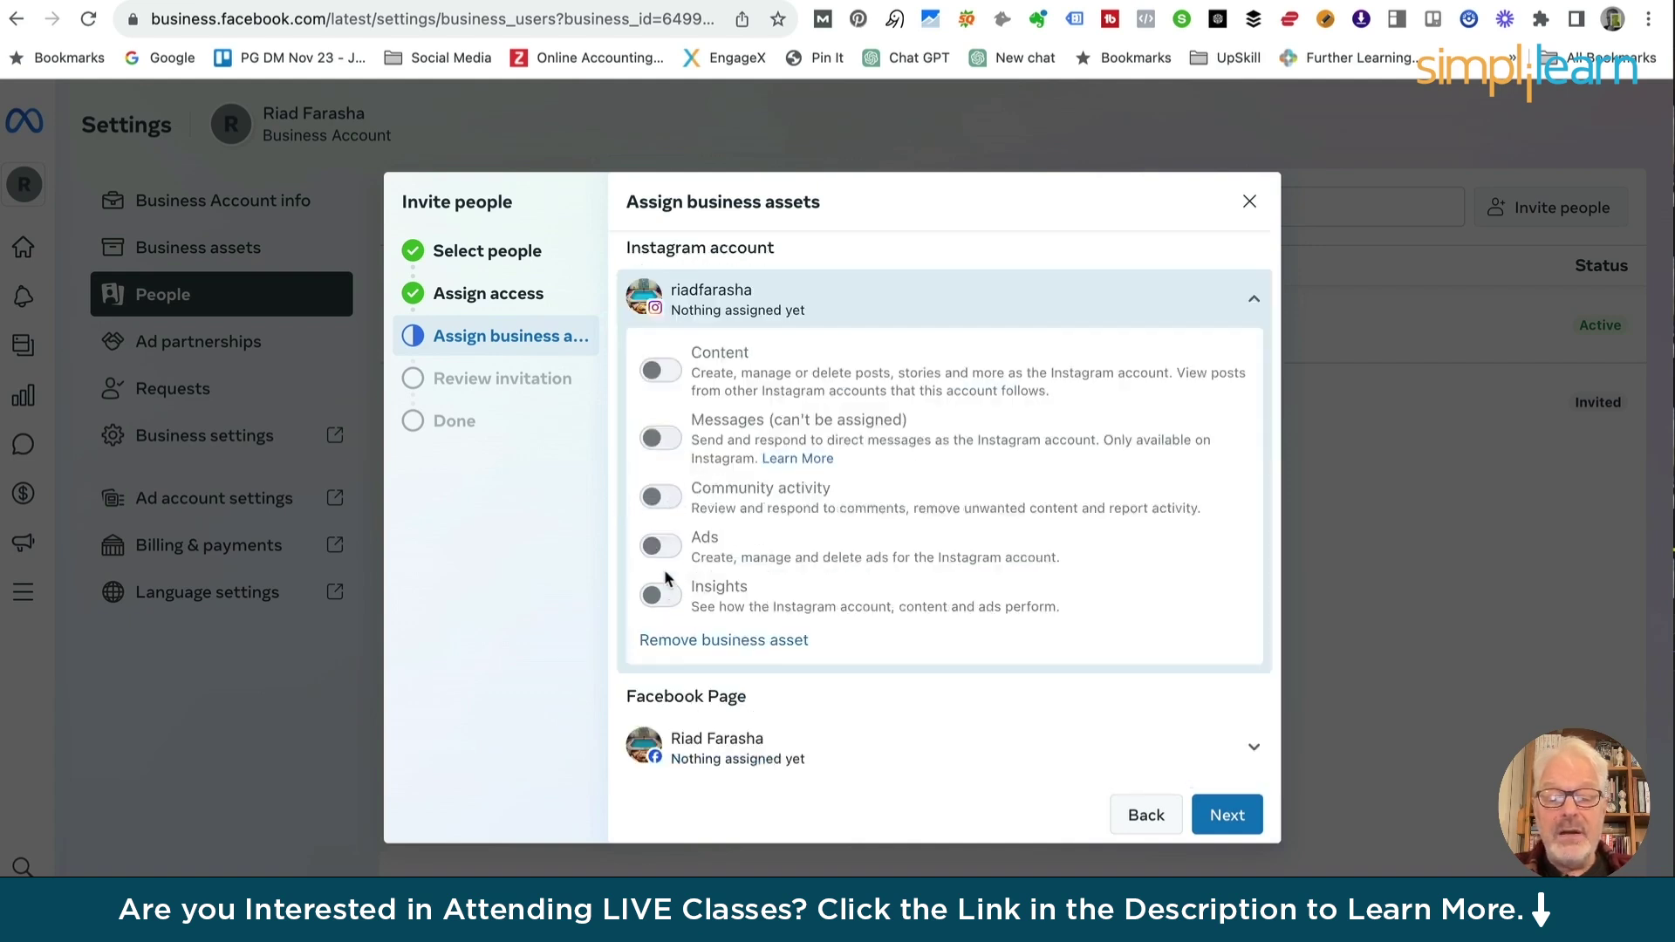
scroll(721, 314, up, 2)
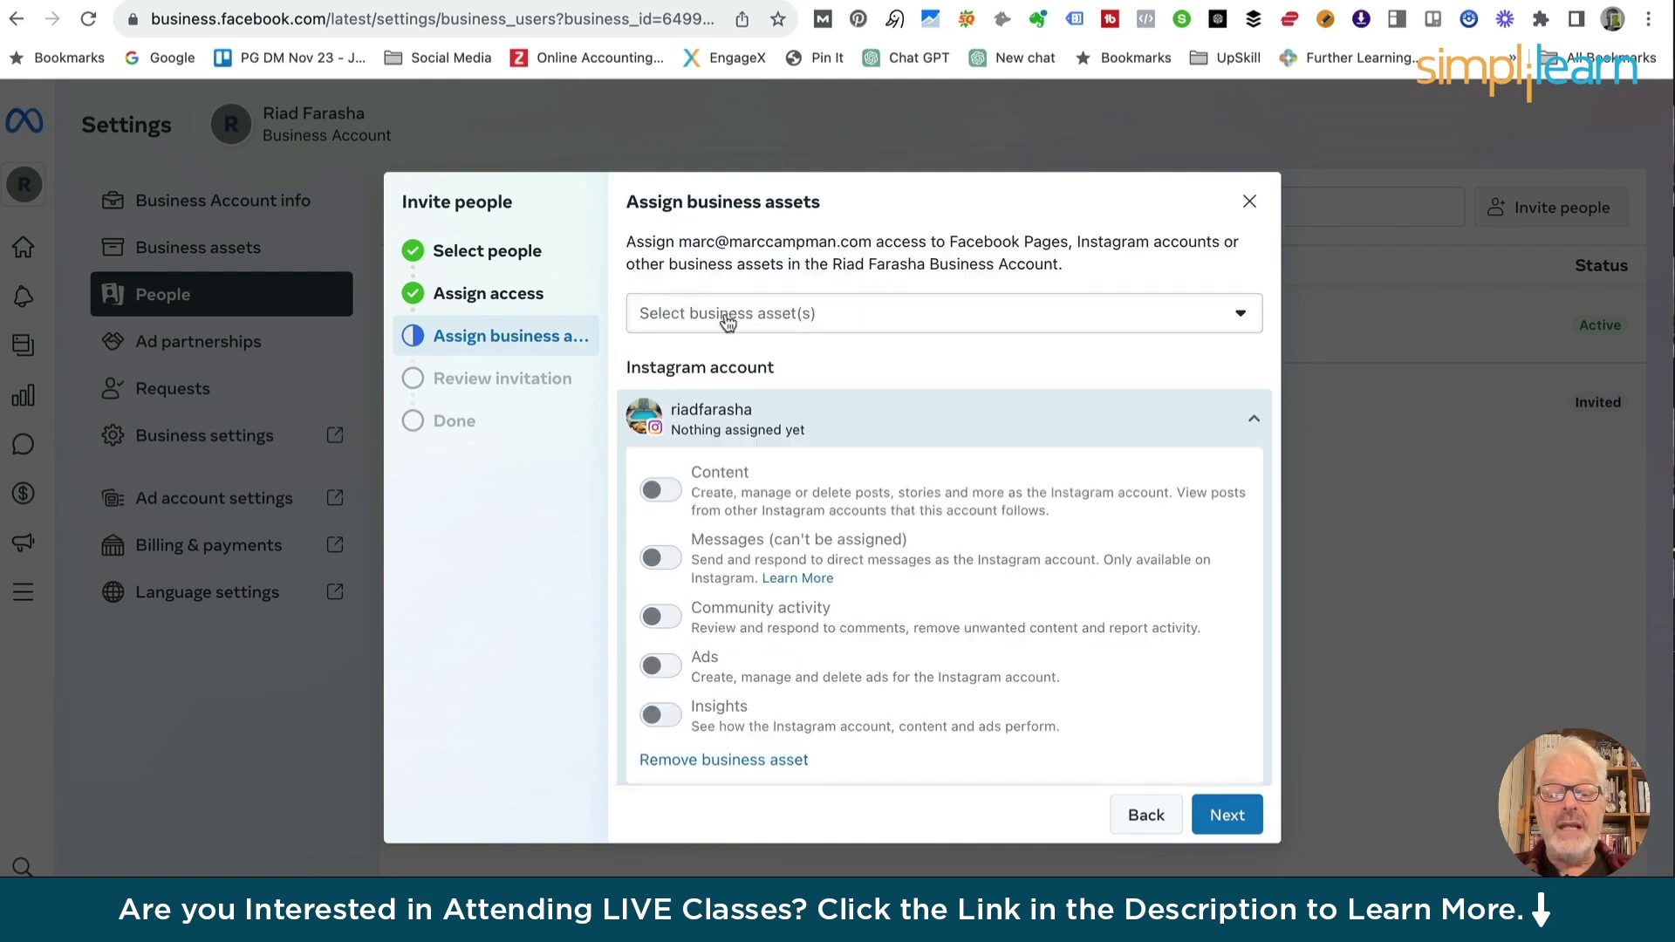
click(723, 314)
click(654, 414)
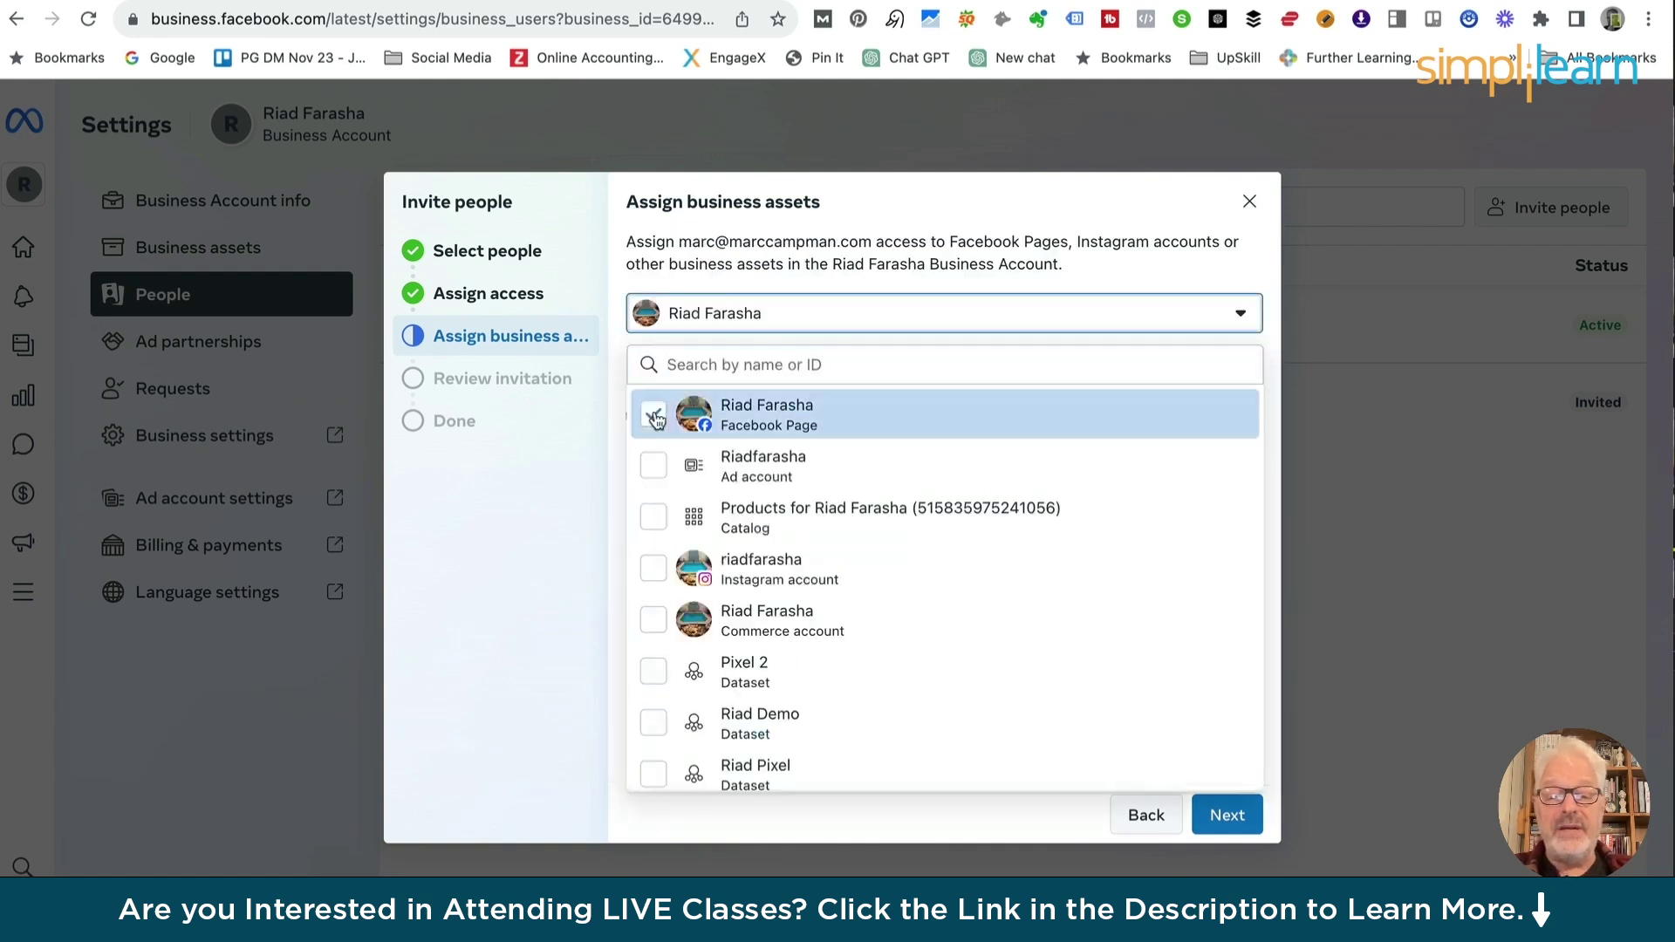
click(1221, 825)
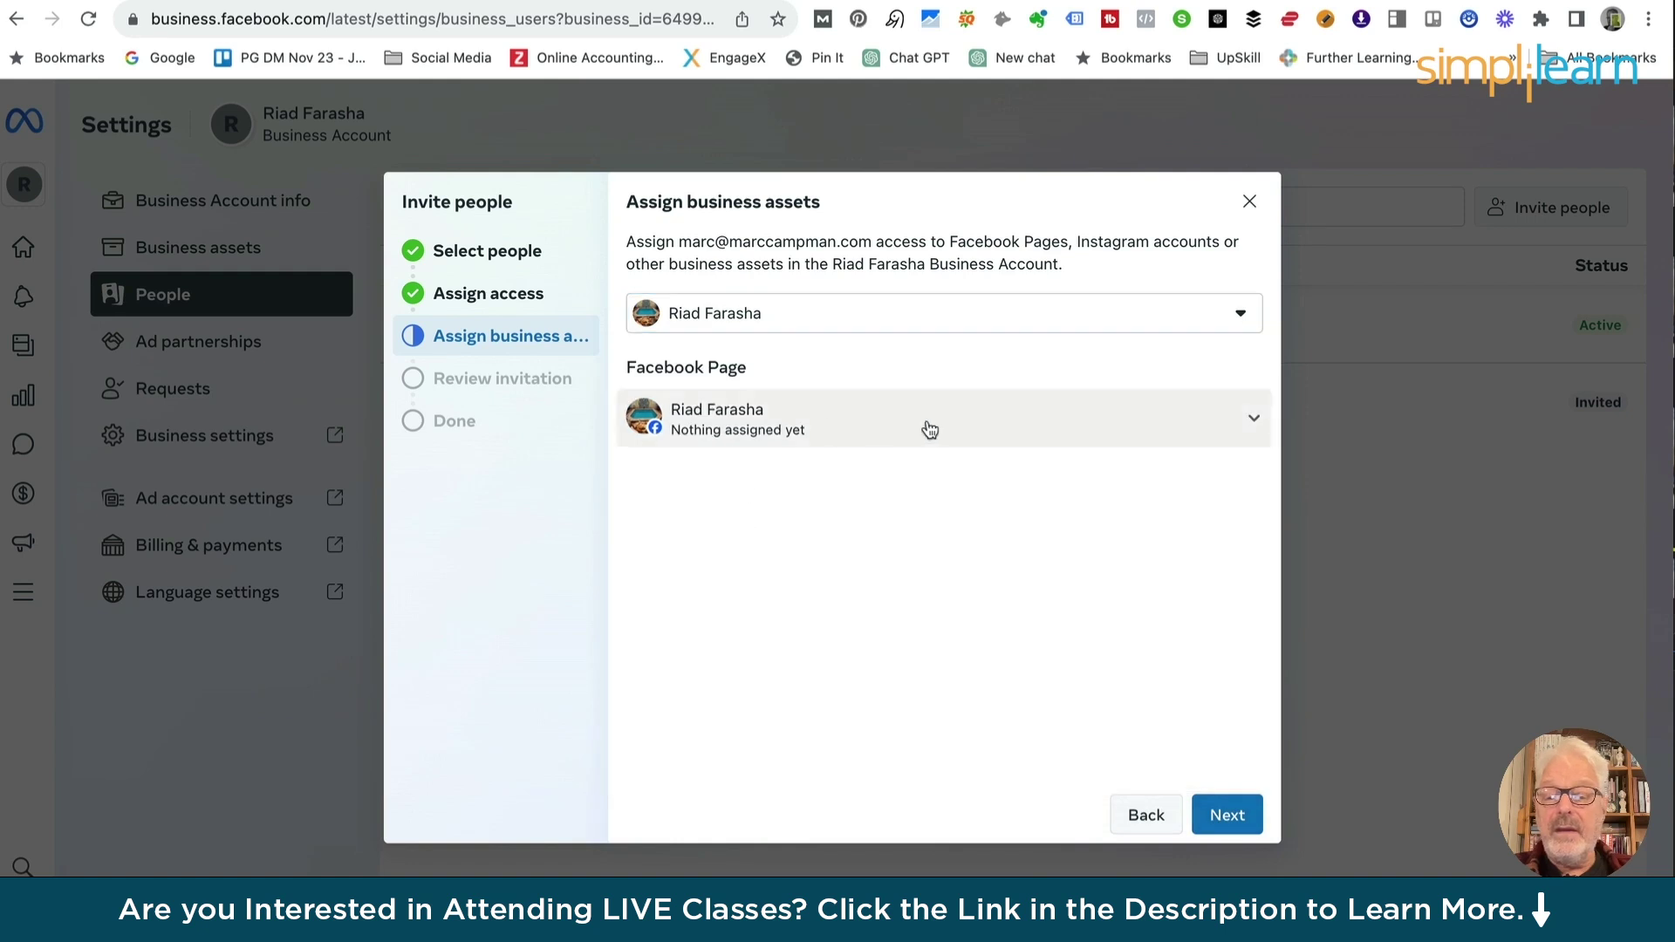
Give the Page Content, Community activity, Messages and calls, Ads, Insights and Leads access, then review
click(1248, 425)
click(667, 580)
click(669, 629)
click(668, 679)
click(668, 728)
scroll(665, 771, down, 4)
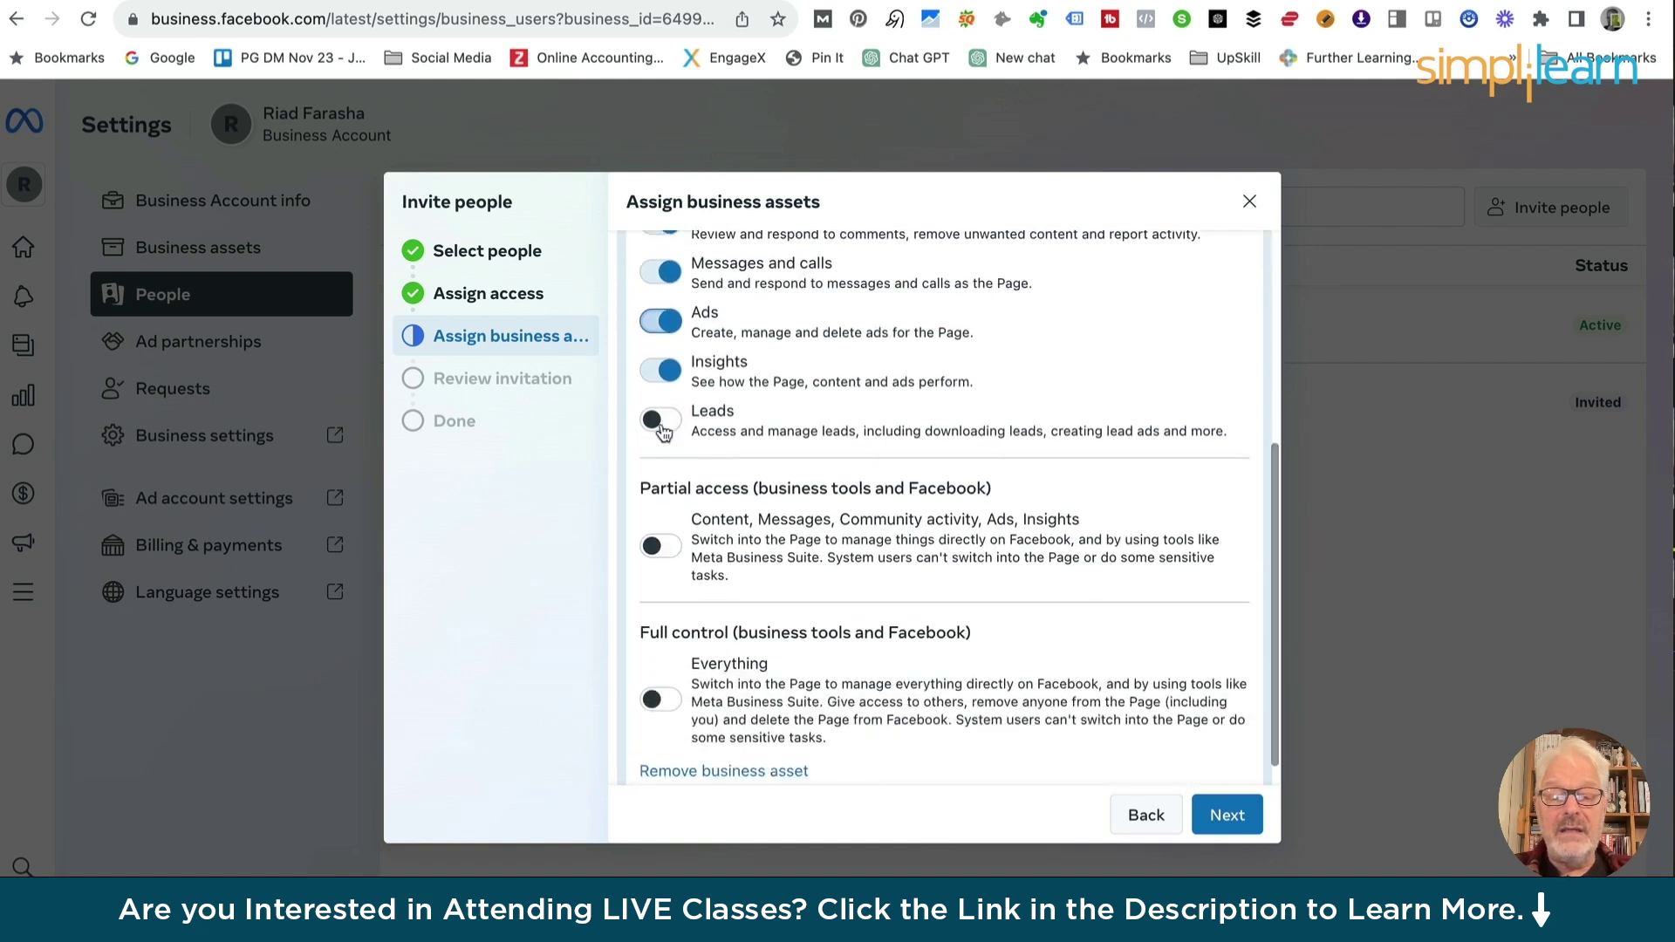
click(667, 423)
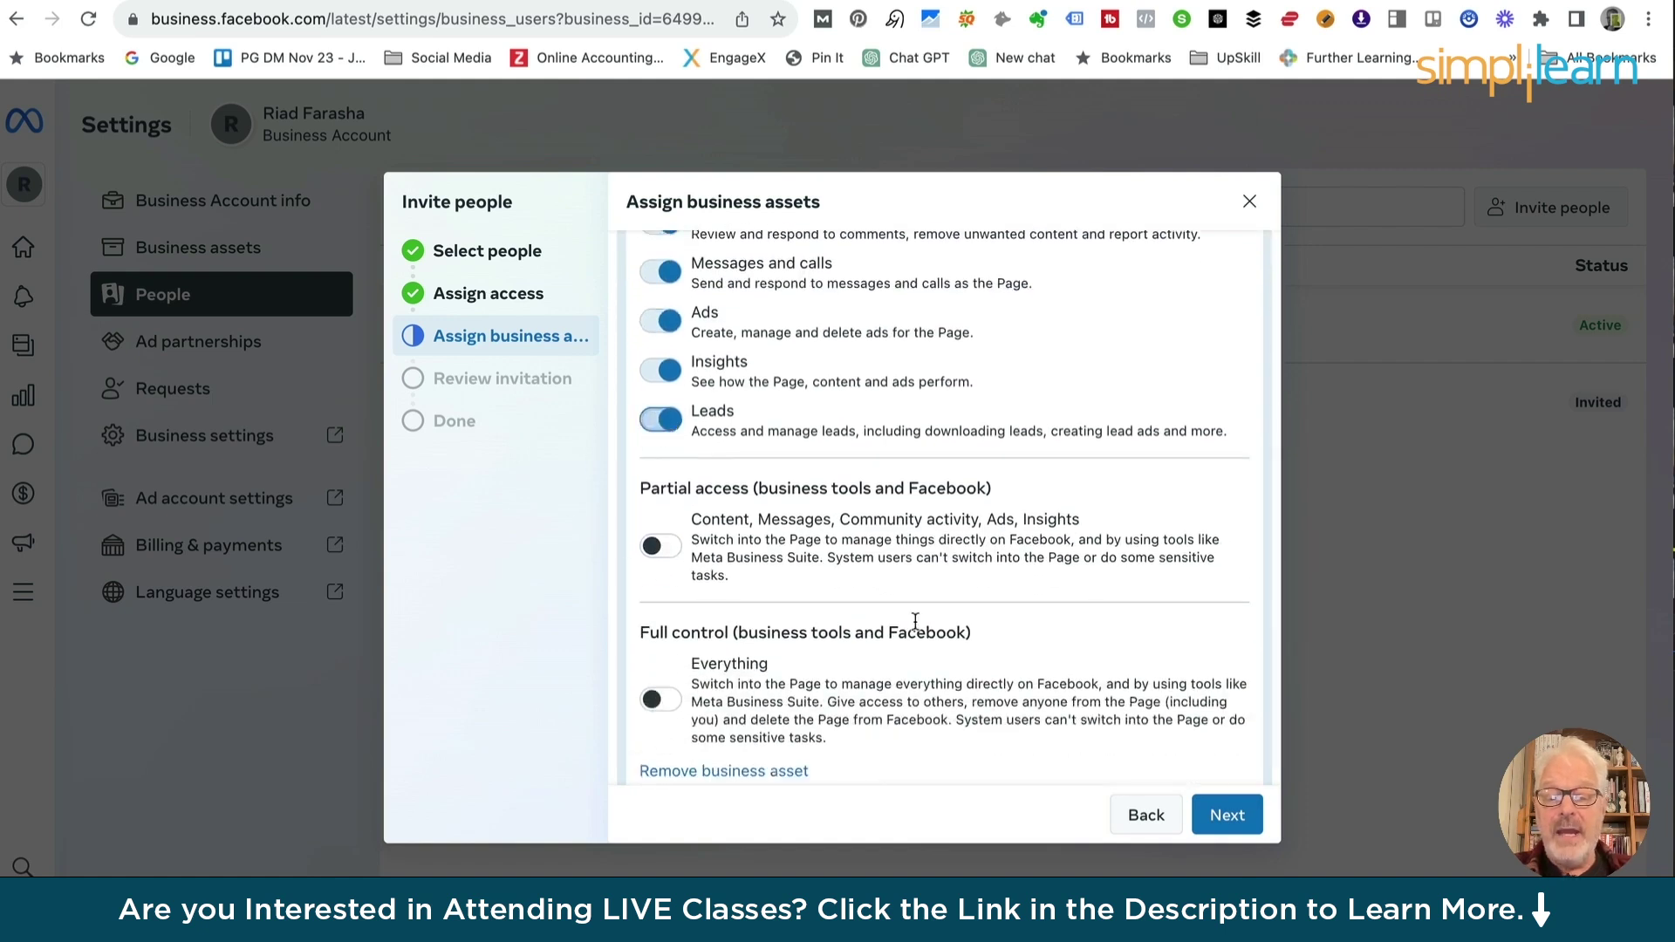
click(1237, 818)
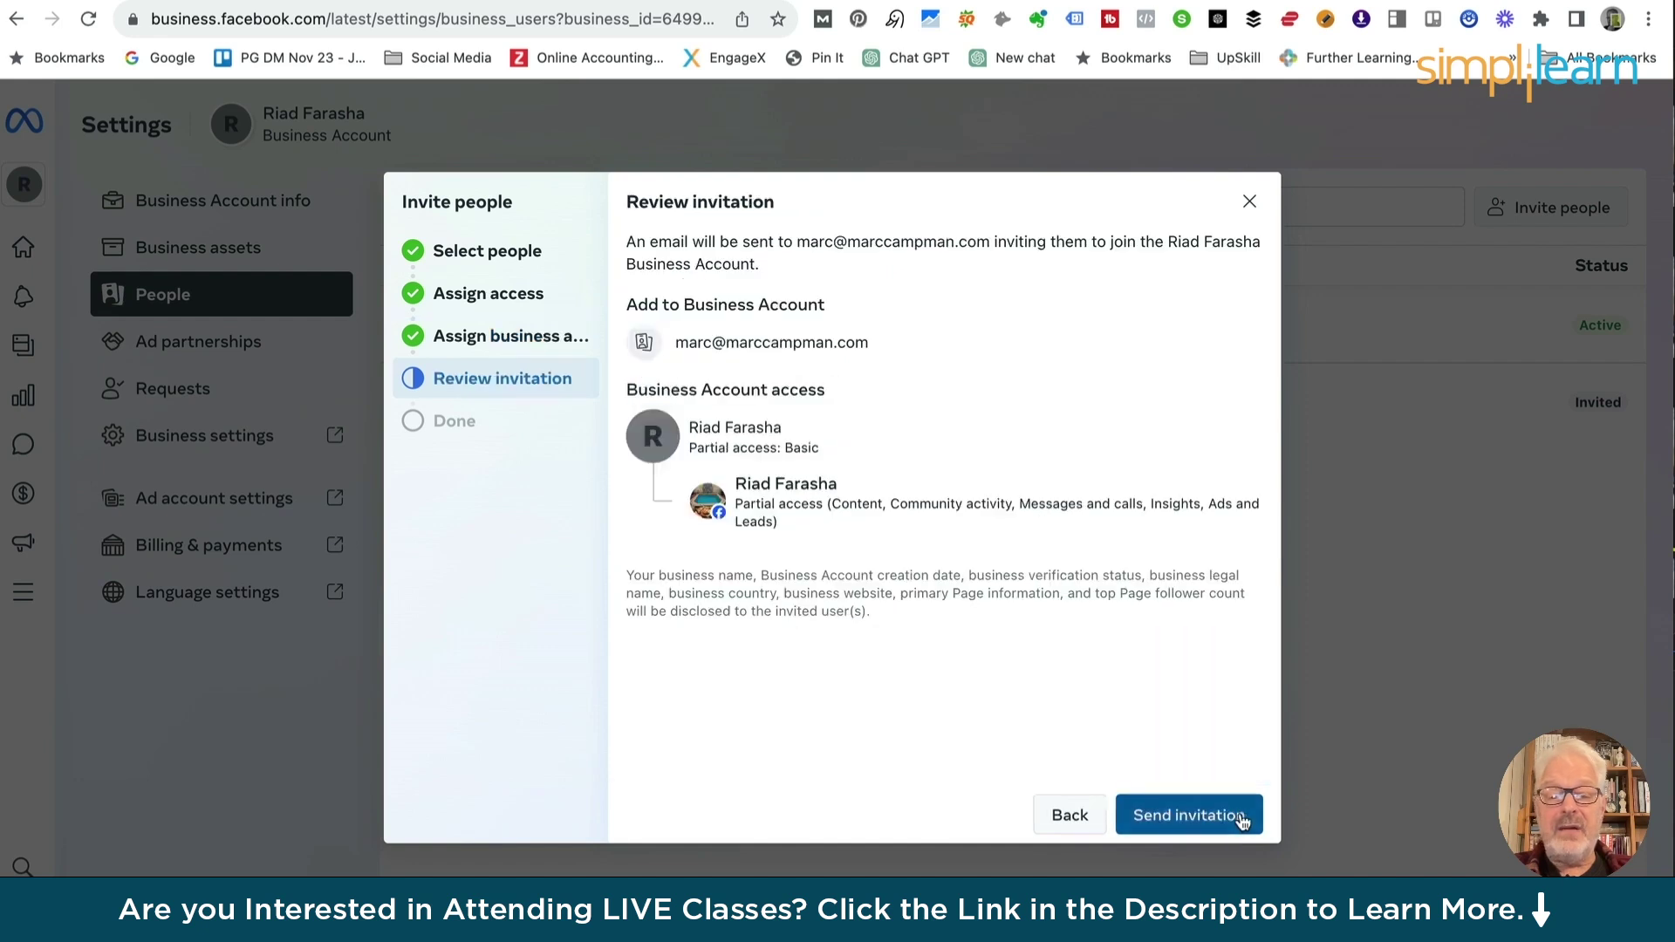
Send the invitation and click Done to return to the People list
click(1188, 816)
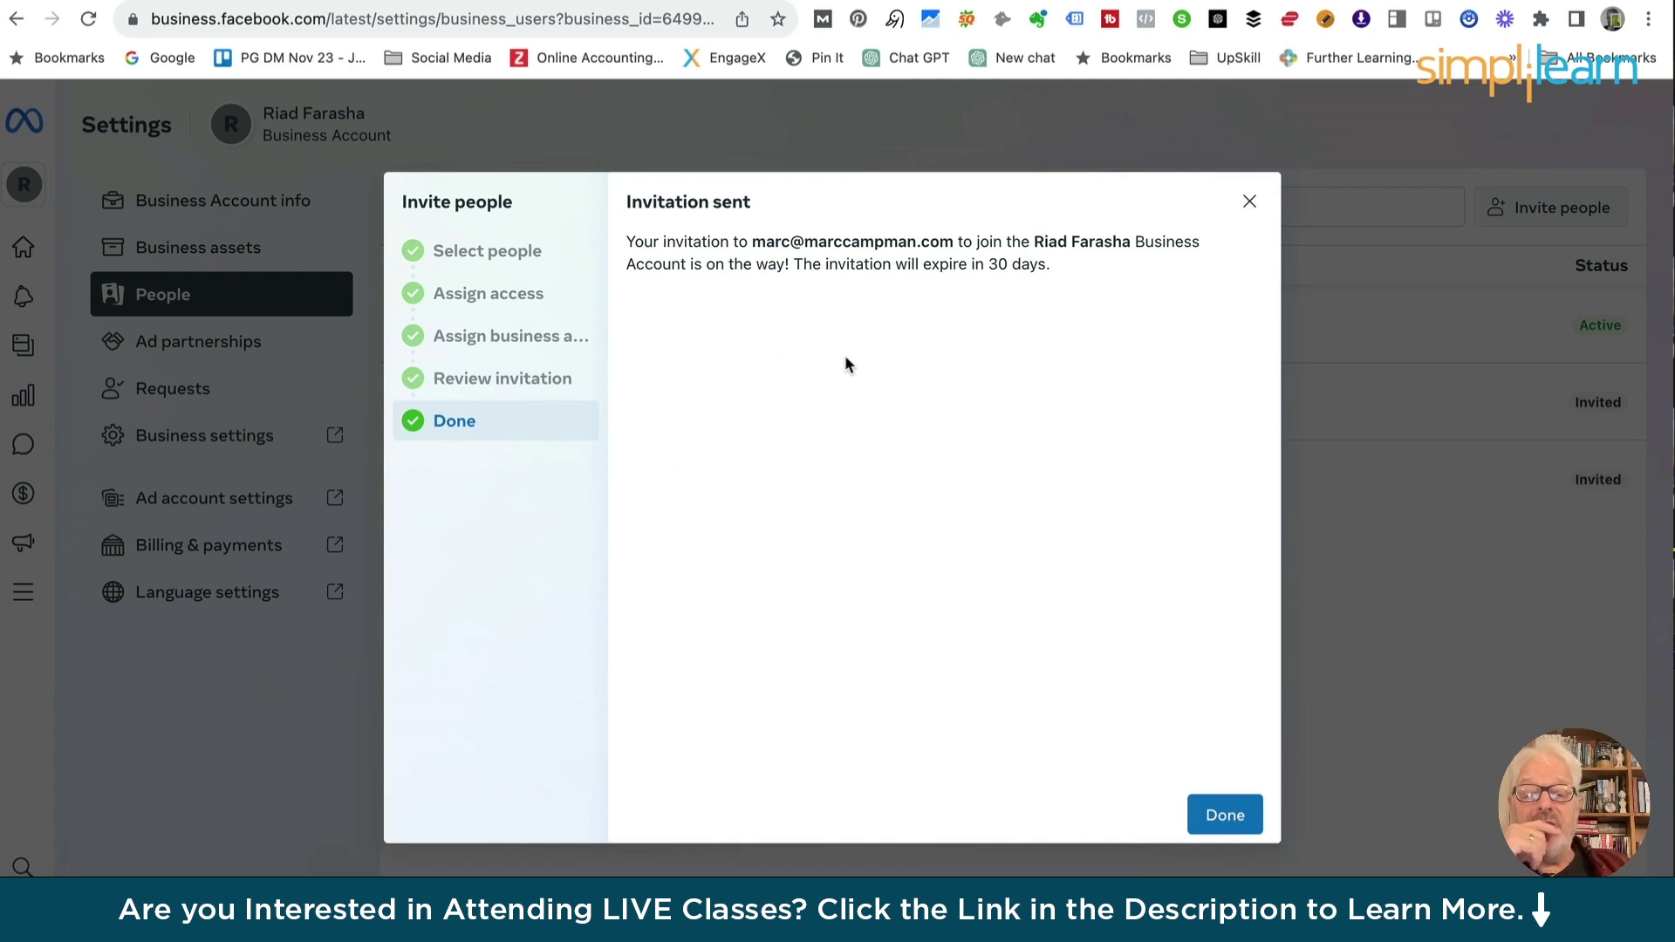
click(1214, 815)
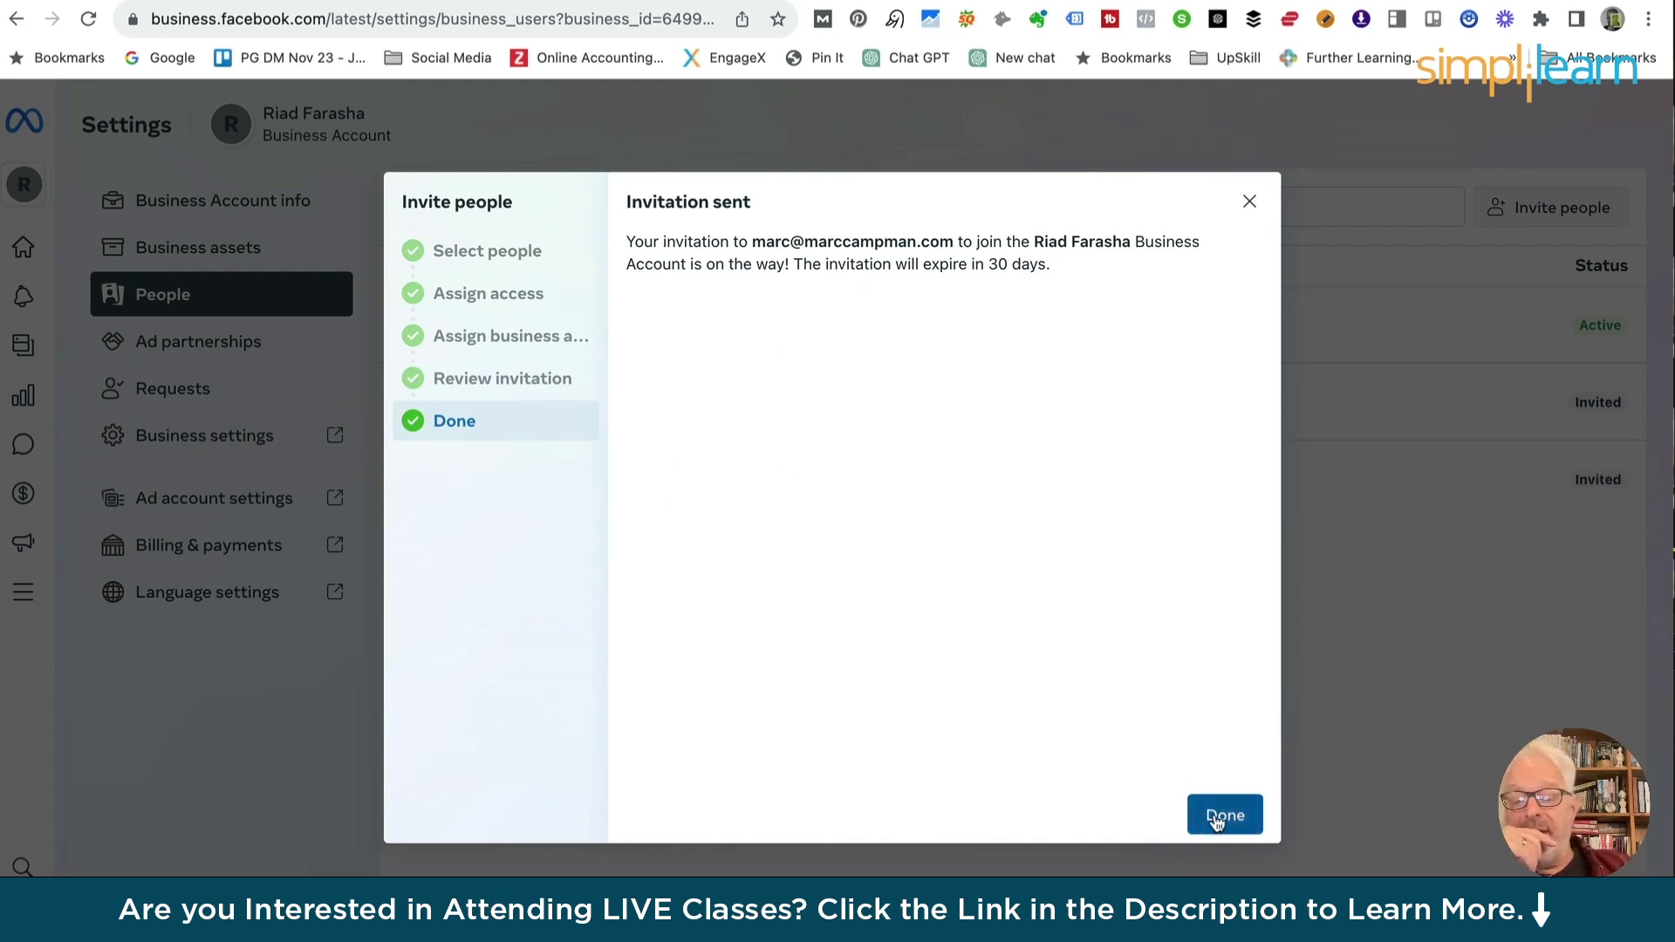
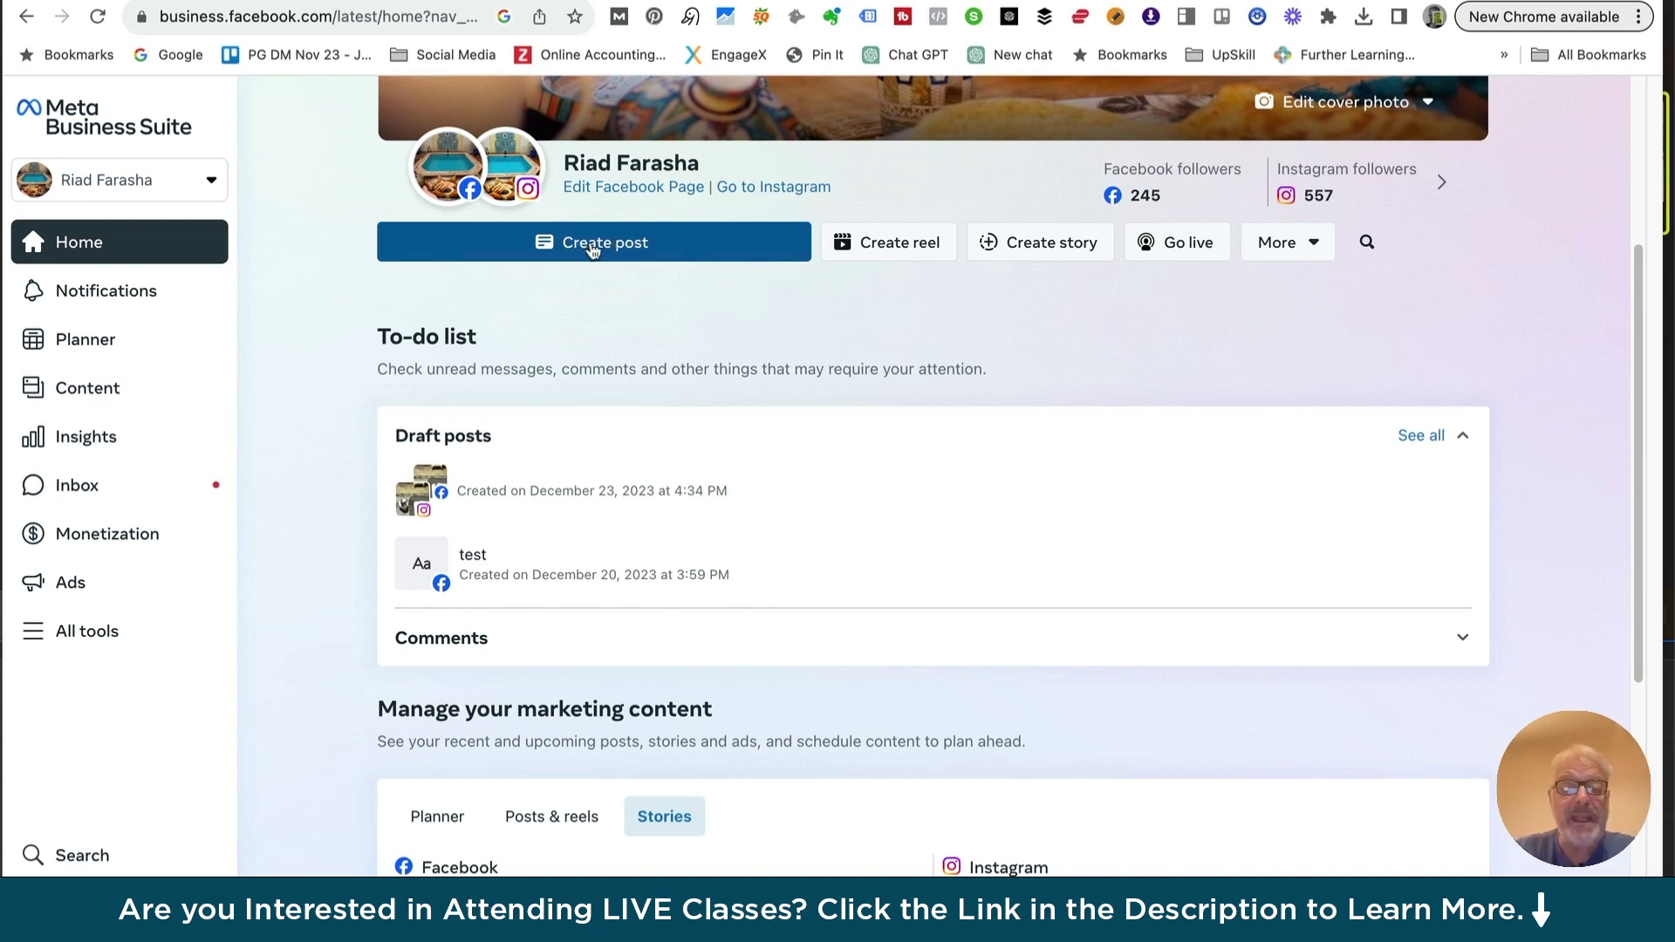
Start a new Facebook and Instagram post and show the Add photo options
click(592, 251)
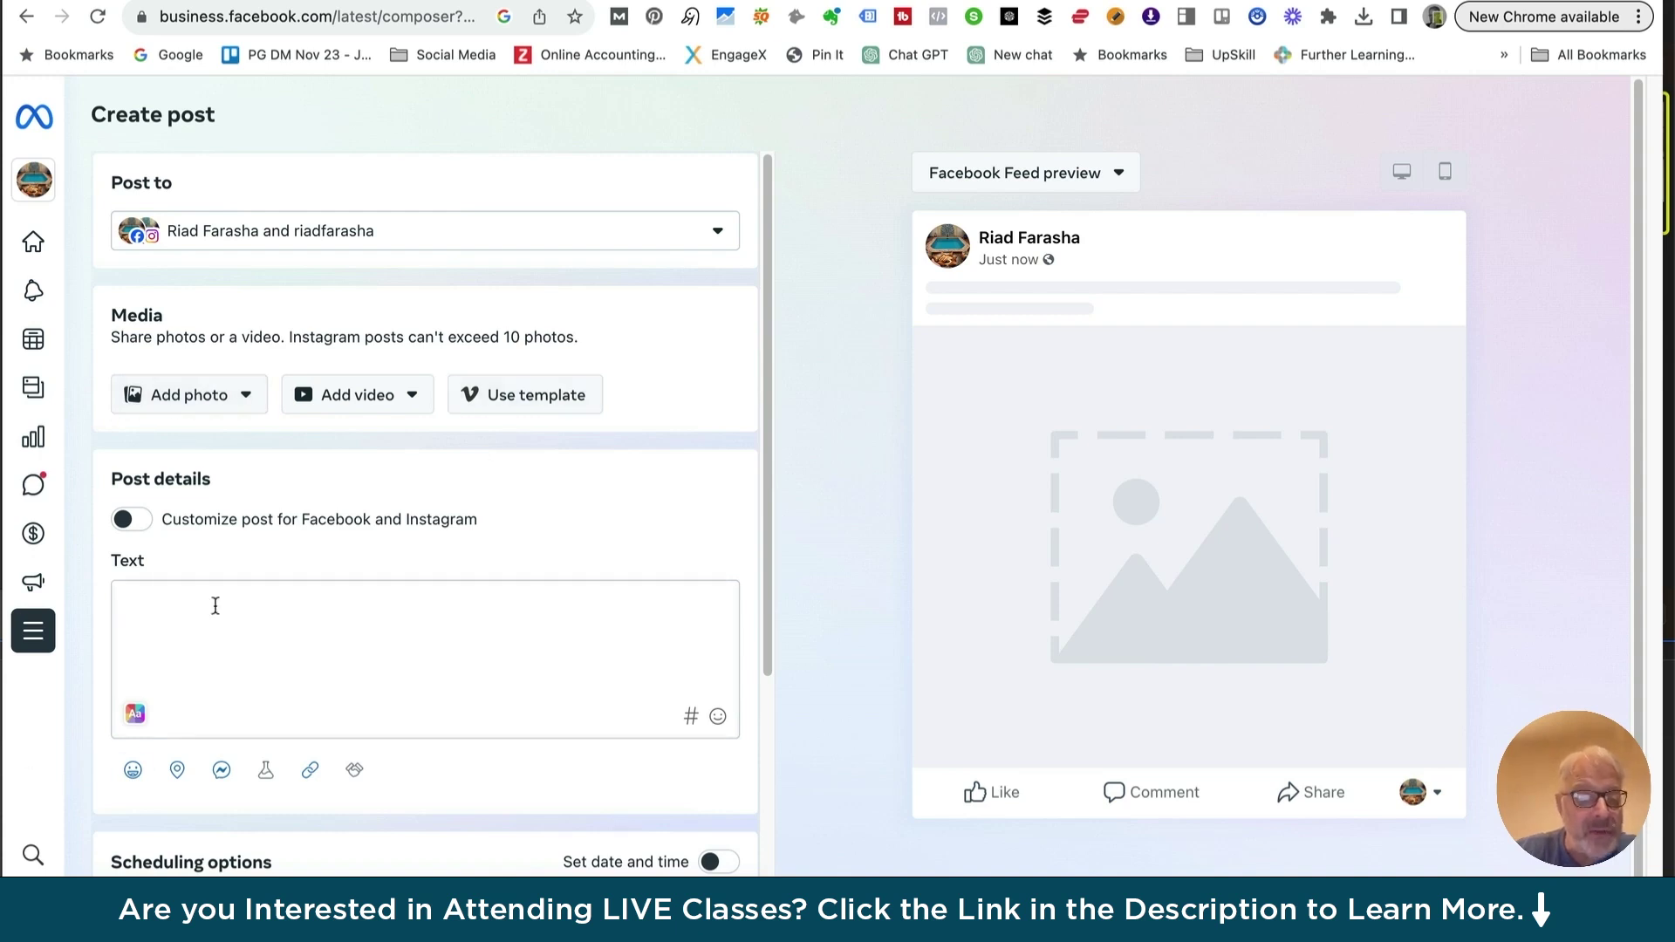
scroll(216, 703, down, 5)
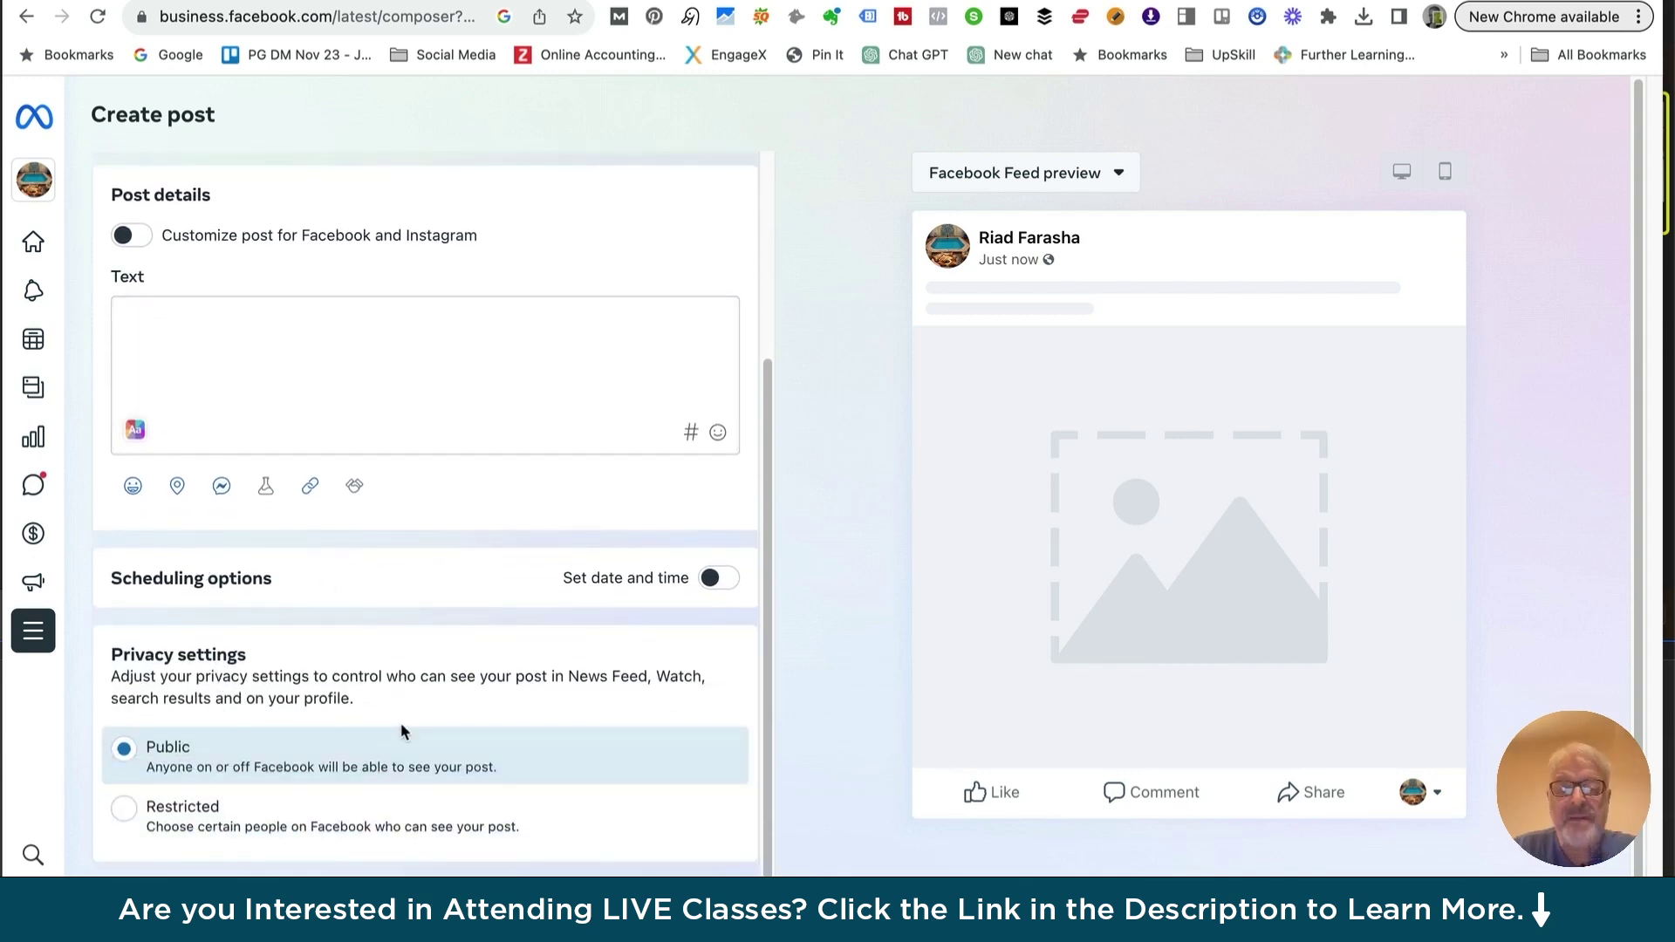
scroll(403, 729, up, 2)
scroll(403, 729, up, 2)
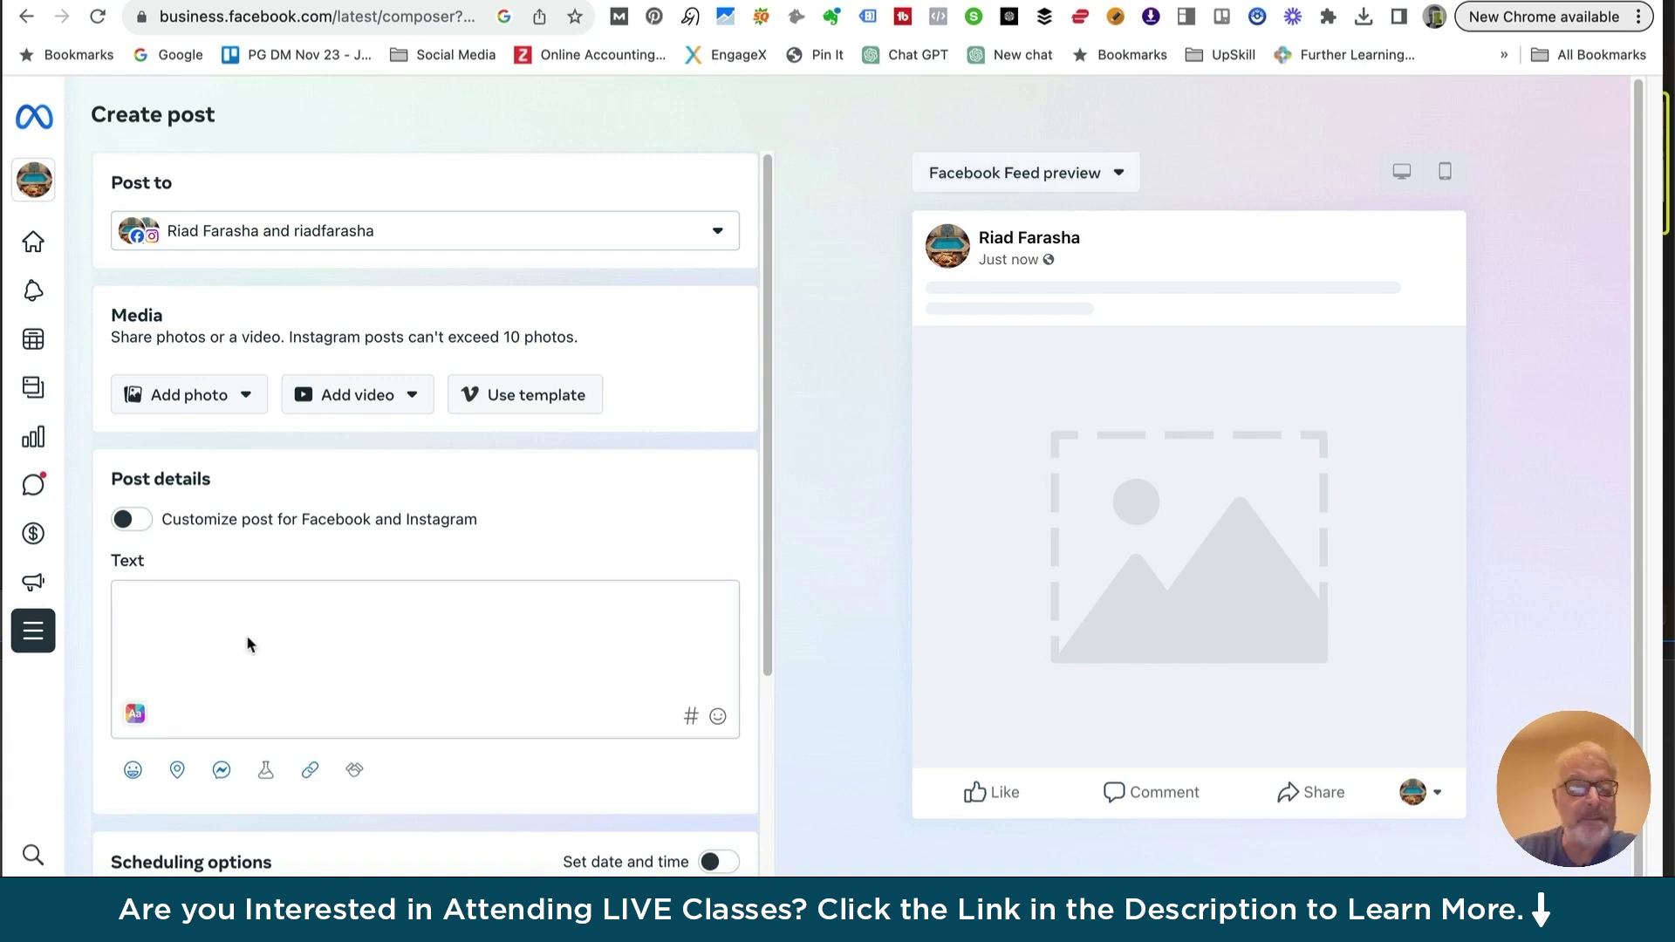
click(194, 397)
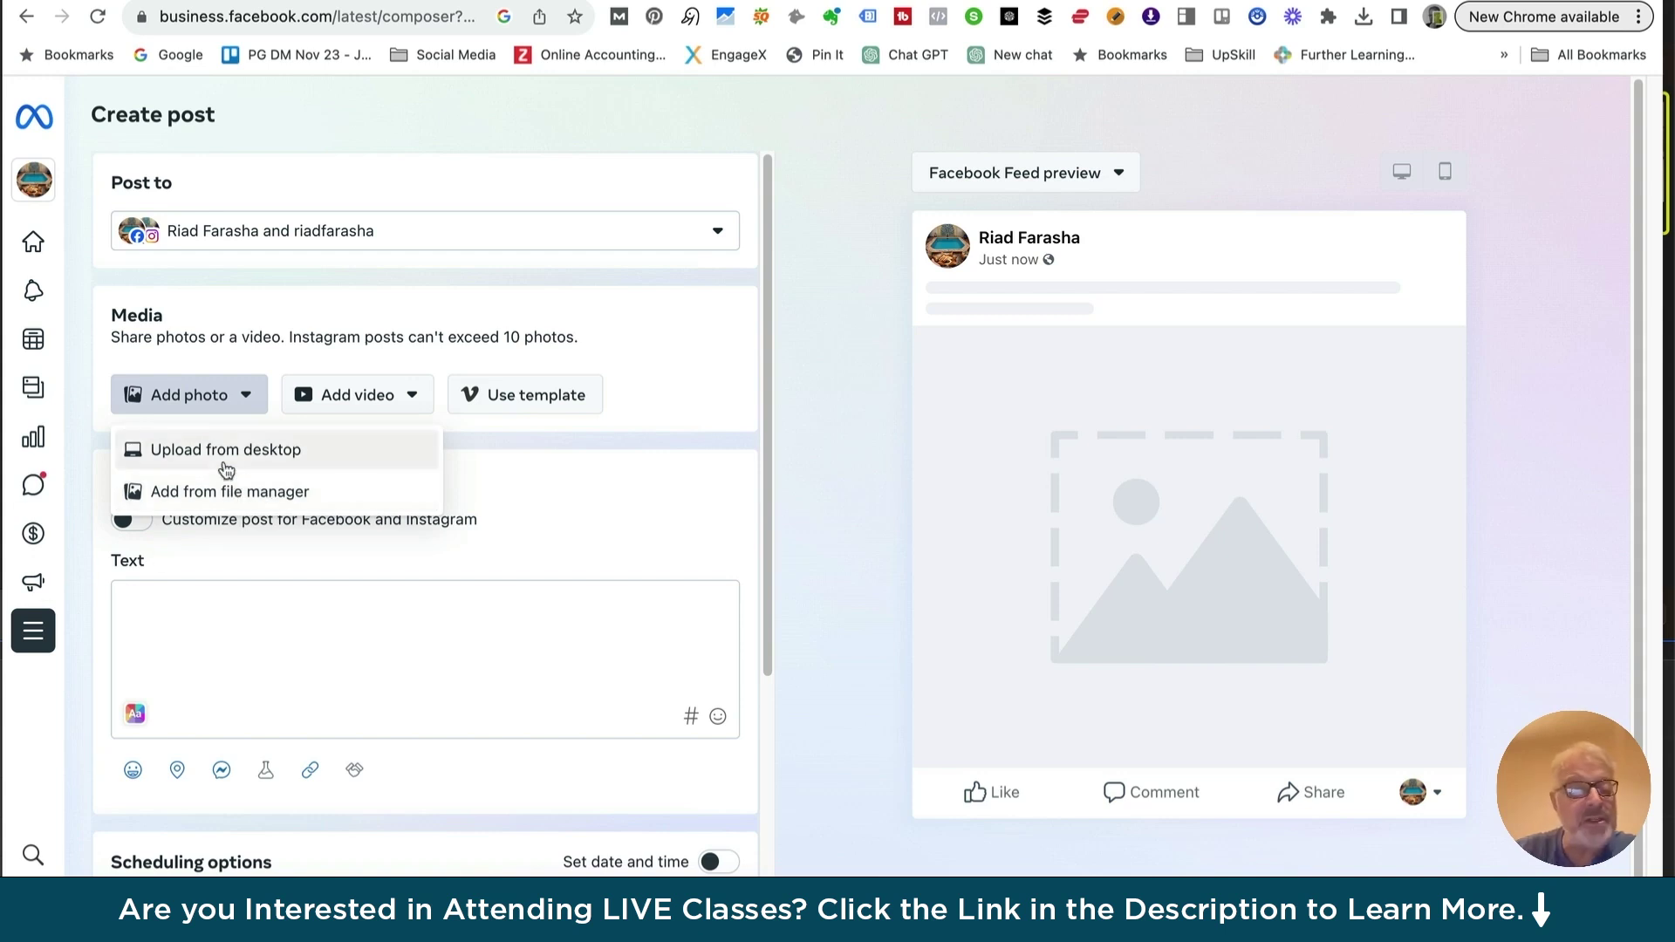
Upload Farasha_01.jpeg from the desktop as the post's photo
click(229, 451)
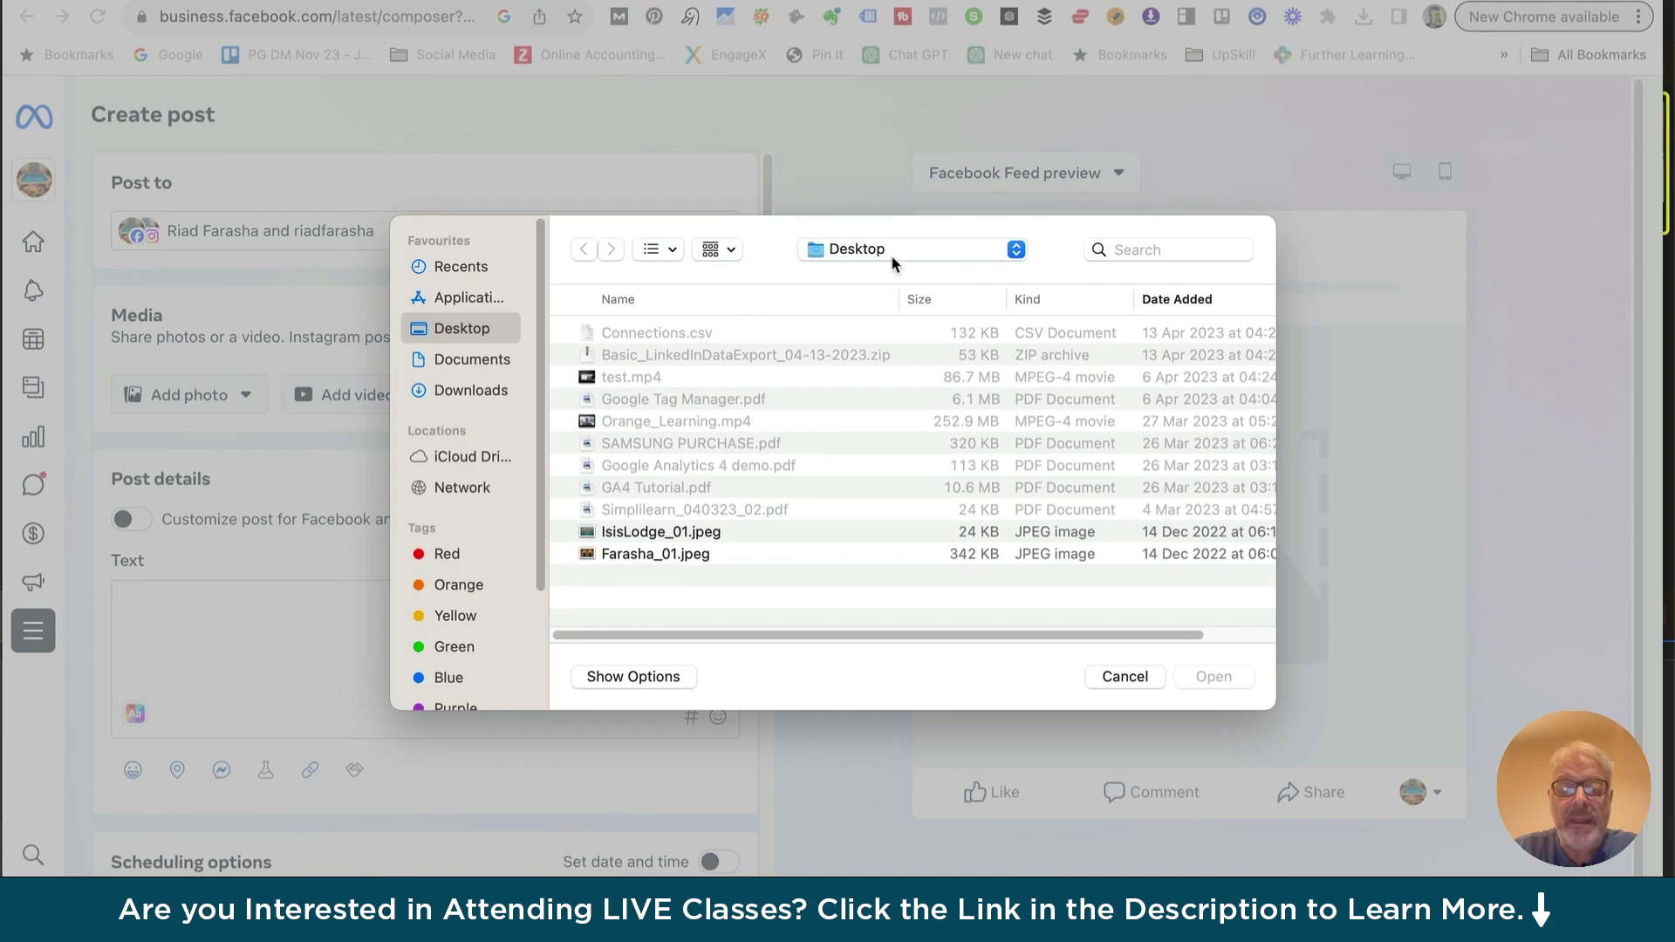
click(636, 558)
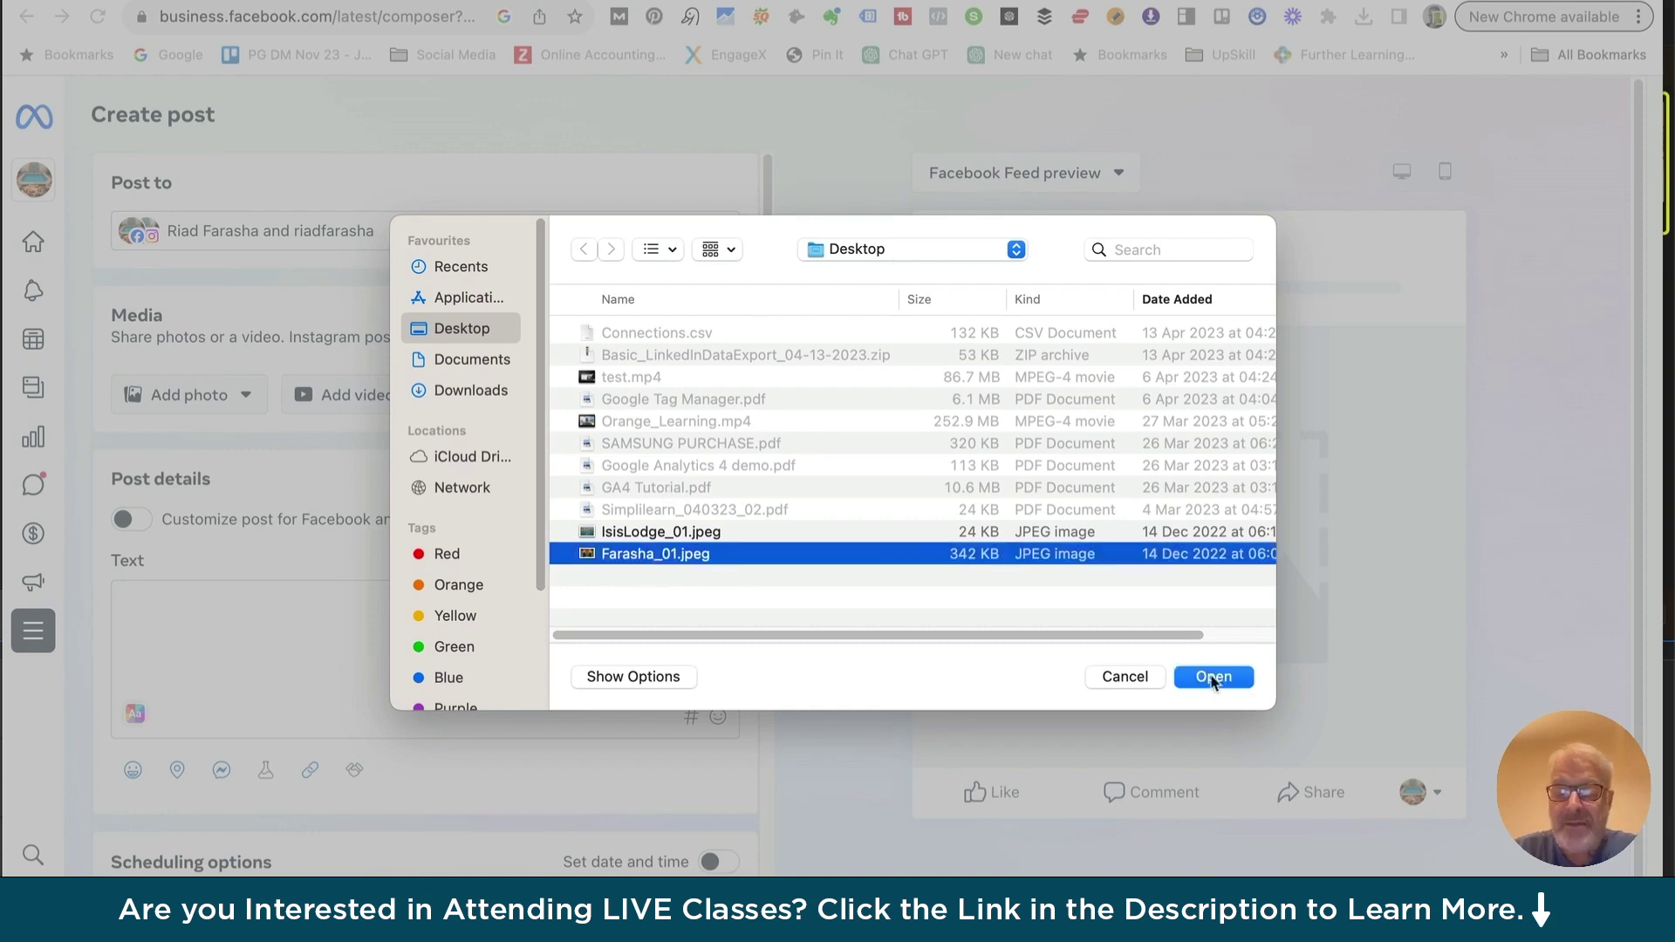
click(1213, 678)
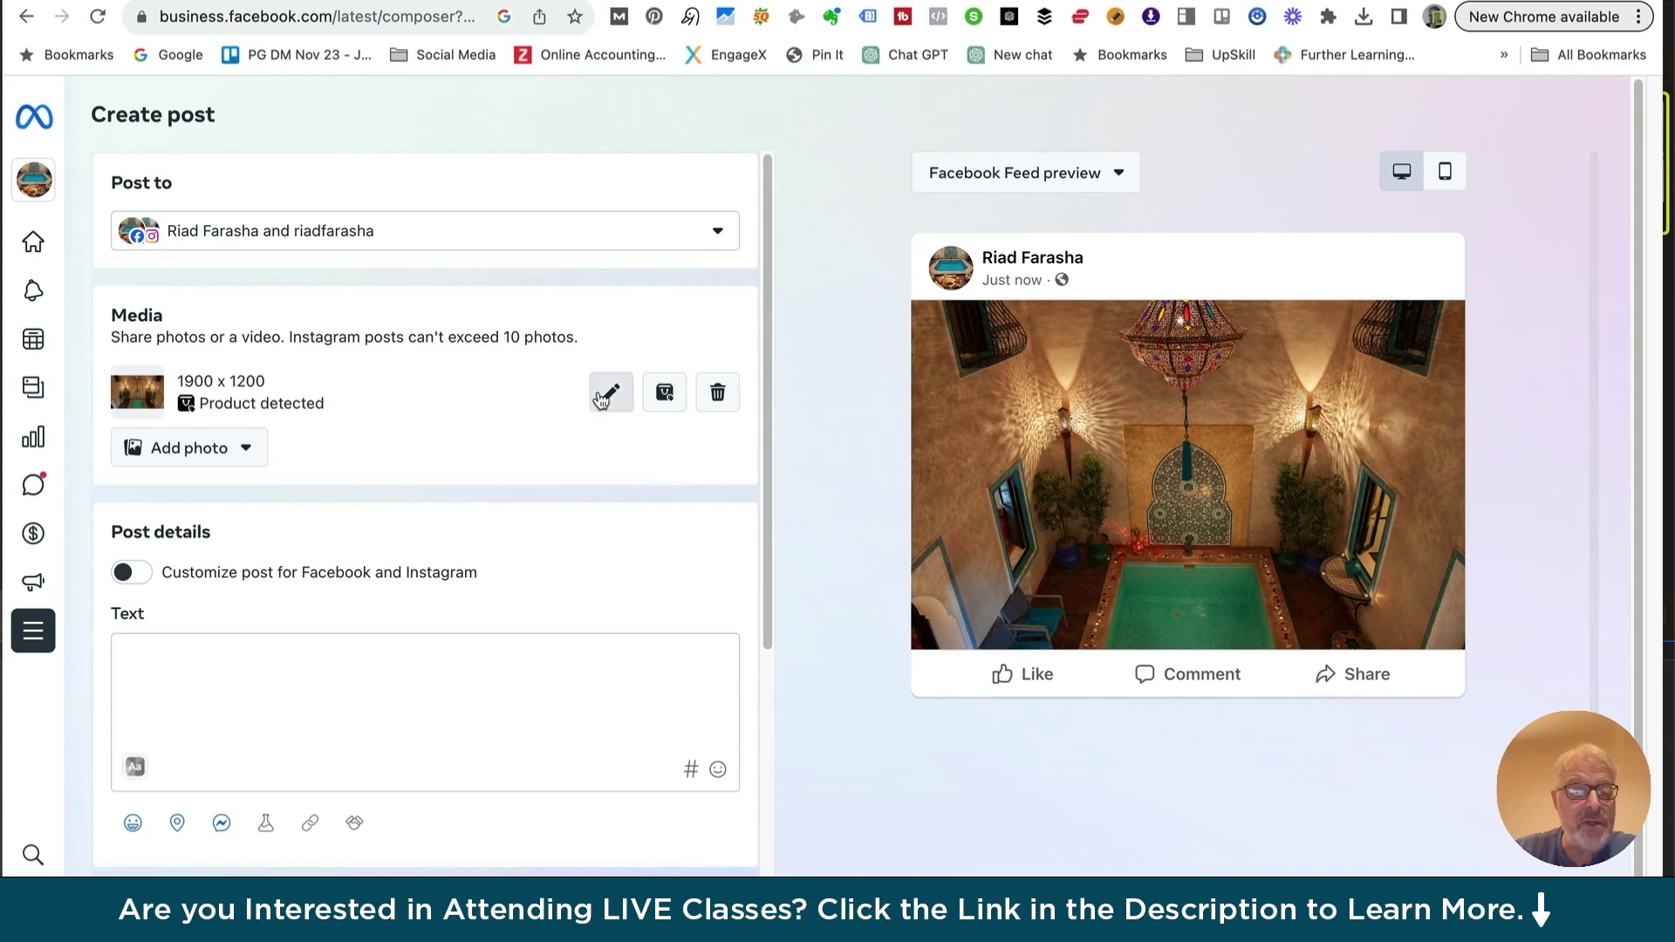
Add the caption 'Winter Promotion in Riad Farasha', correcting the mistyped last letter
click(135, 644)
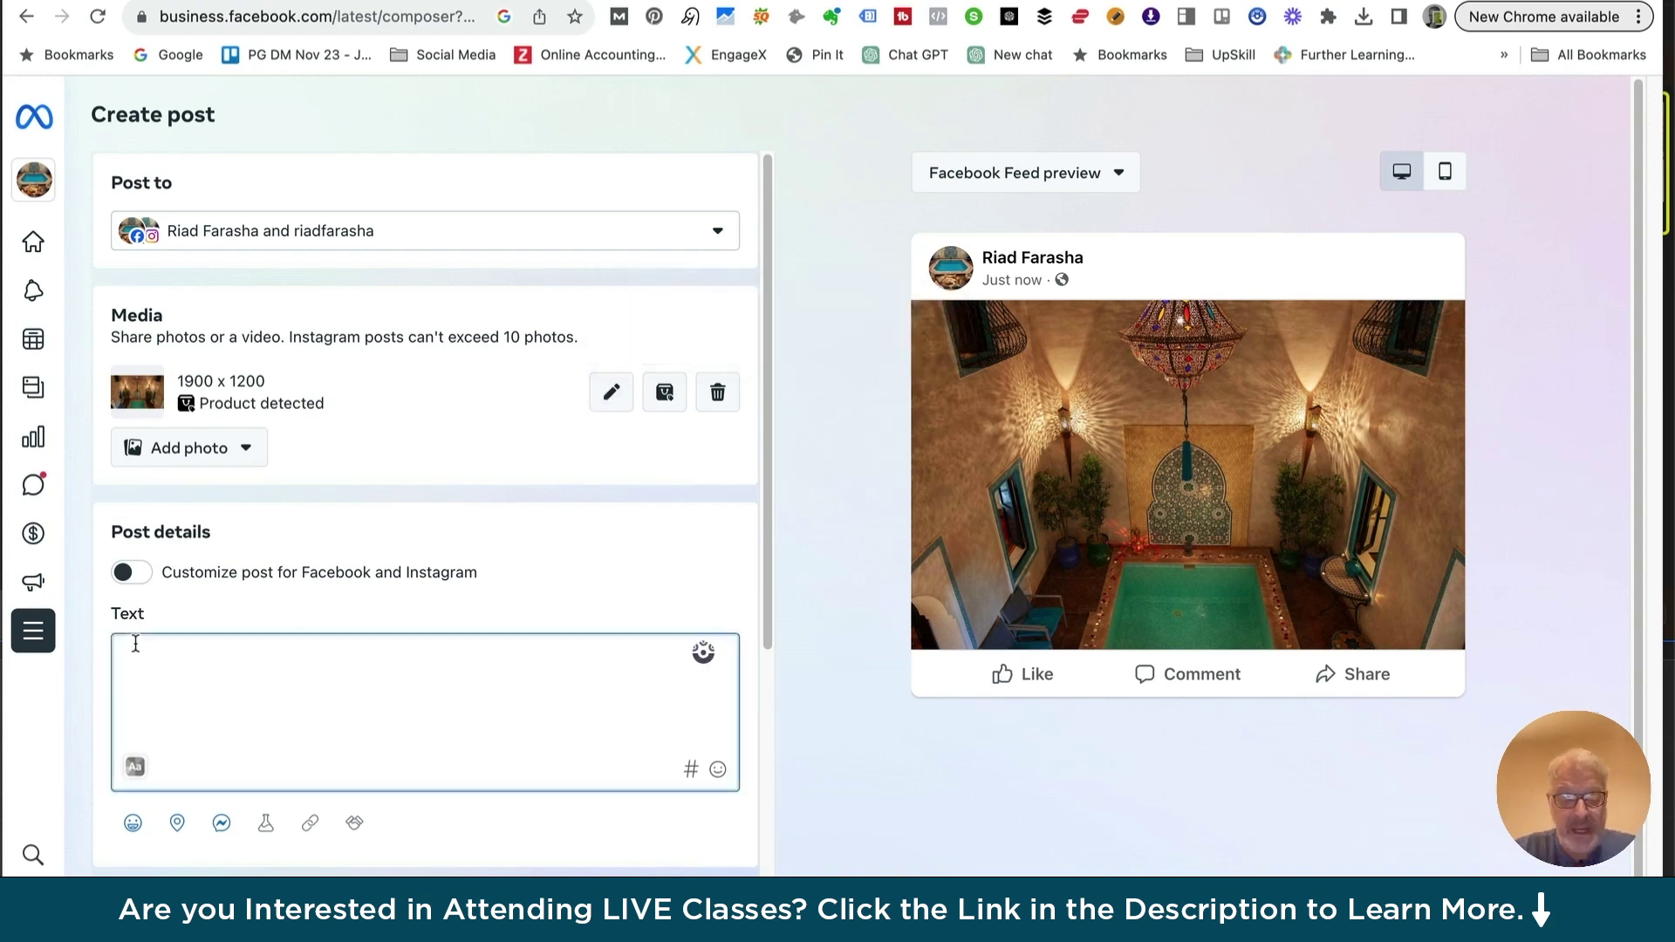
text(Winter Promotion in Ri)
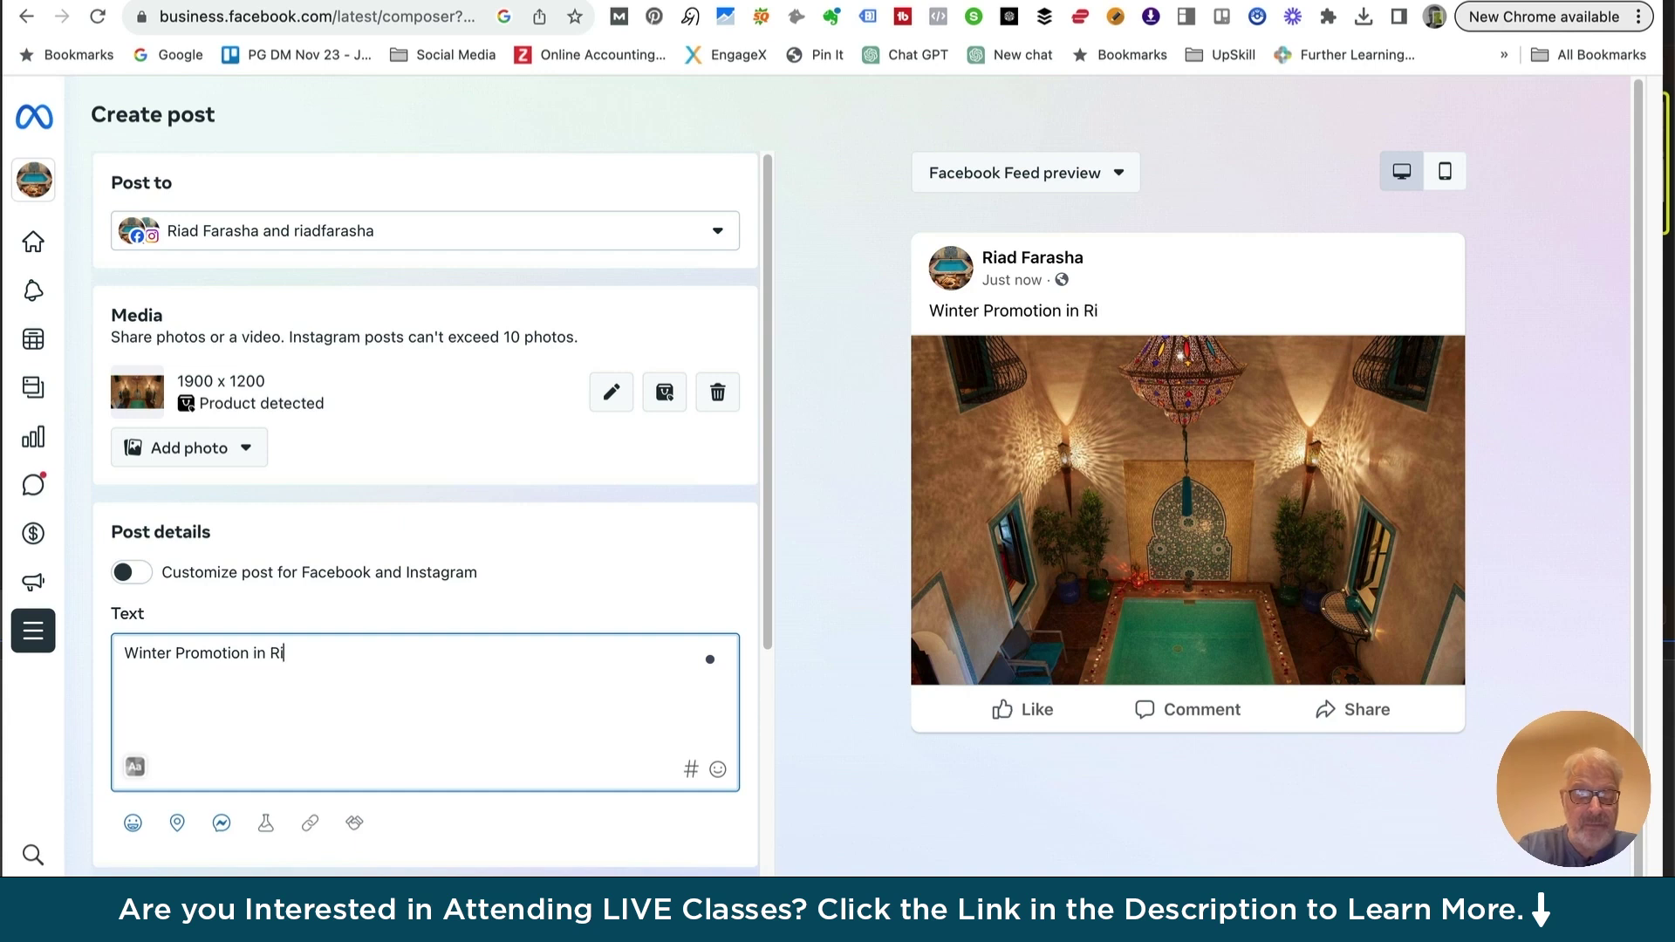
text(ad Farasga)
key(BackSpace)
text(ha)
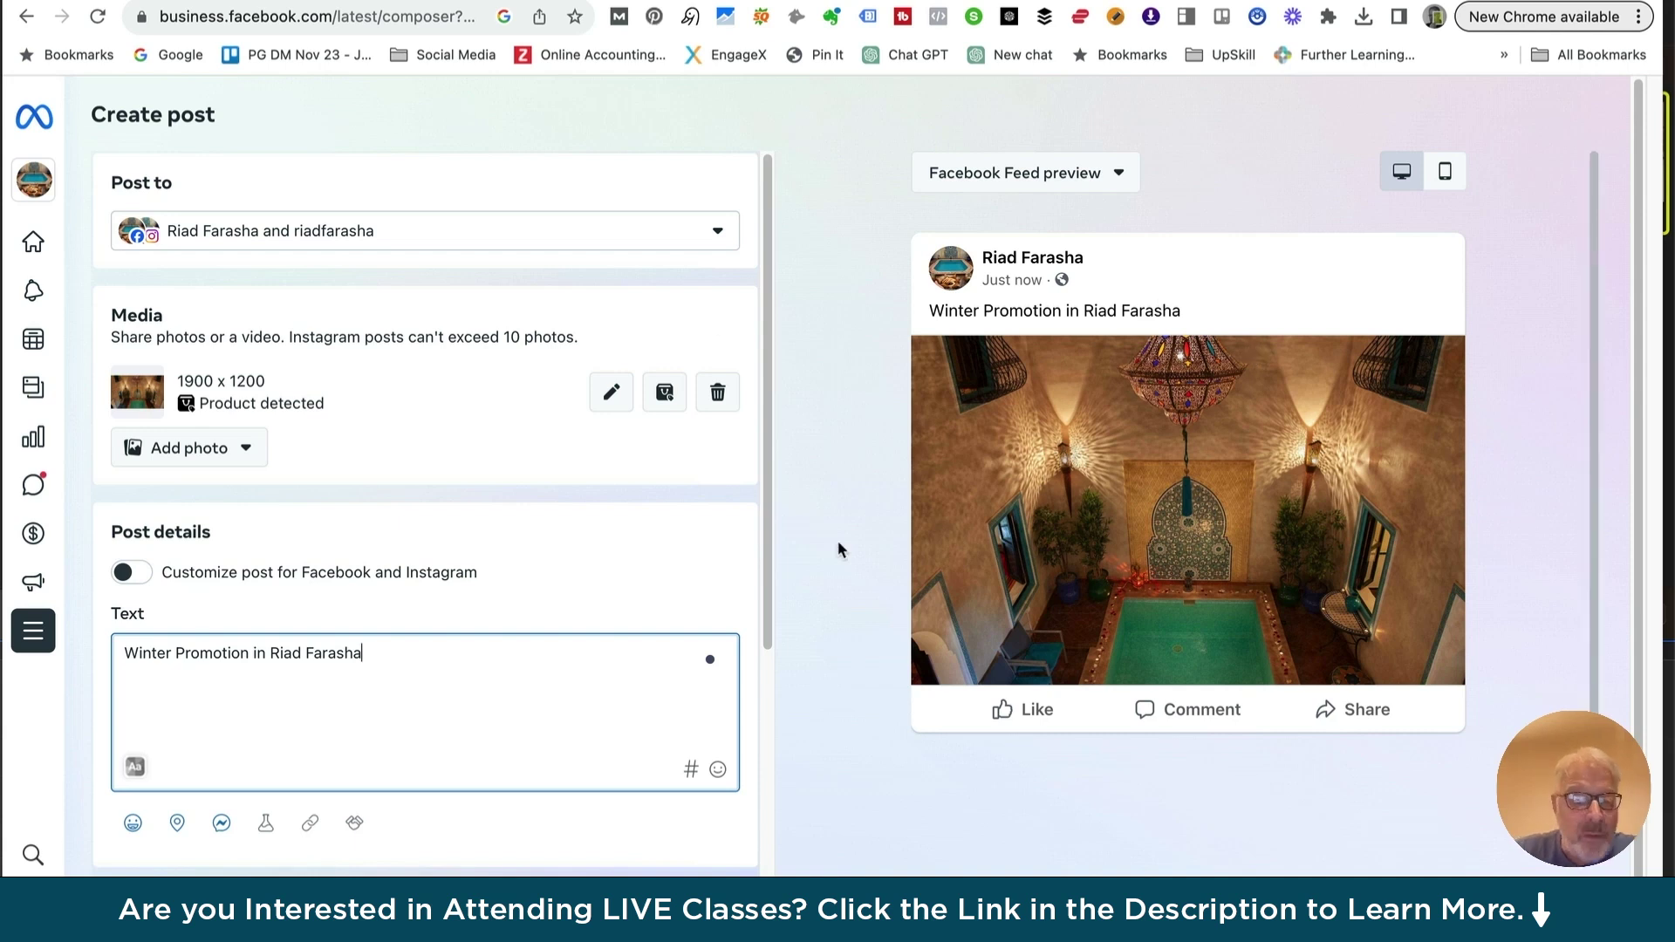
scroll(380, 677, down, 2)
scroll(380, 677, up, 2)
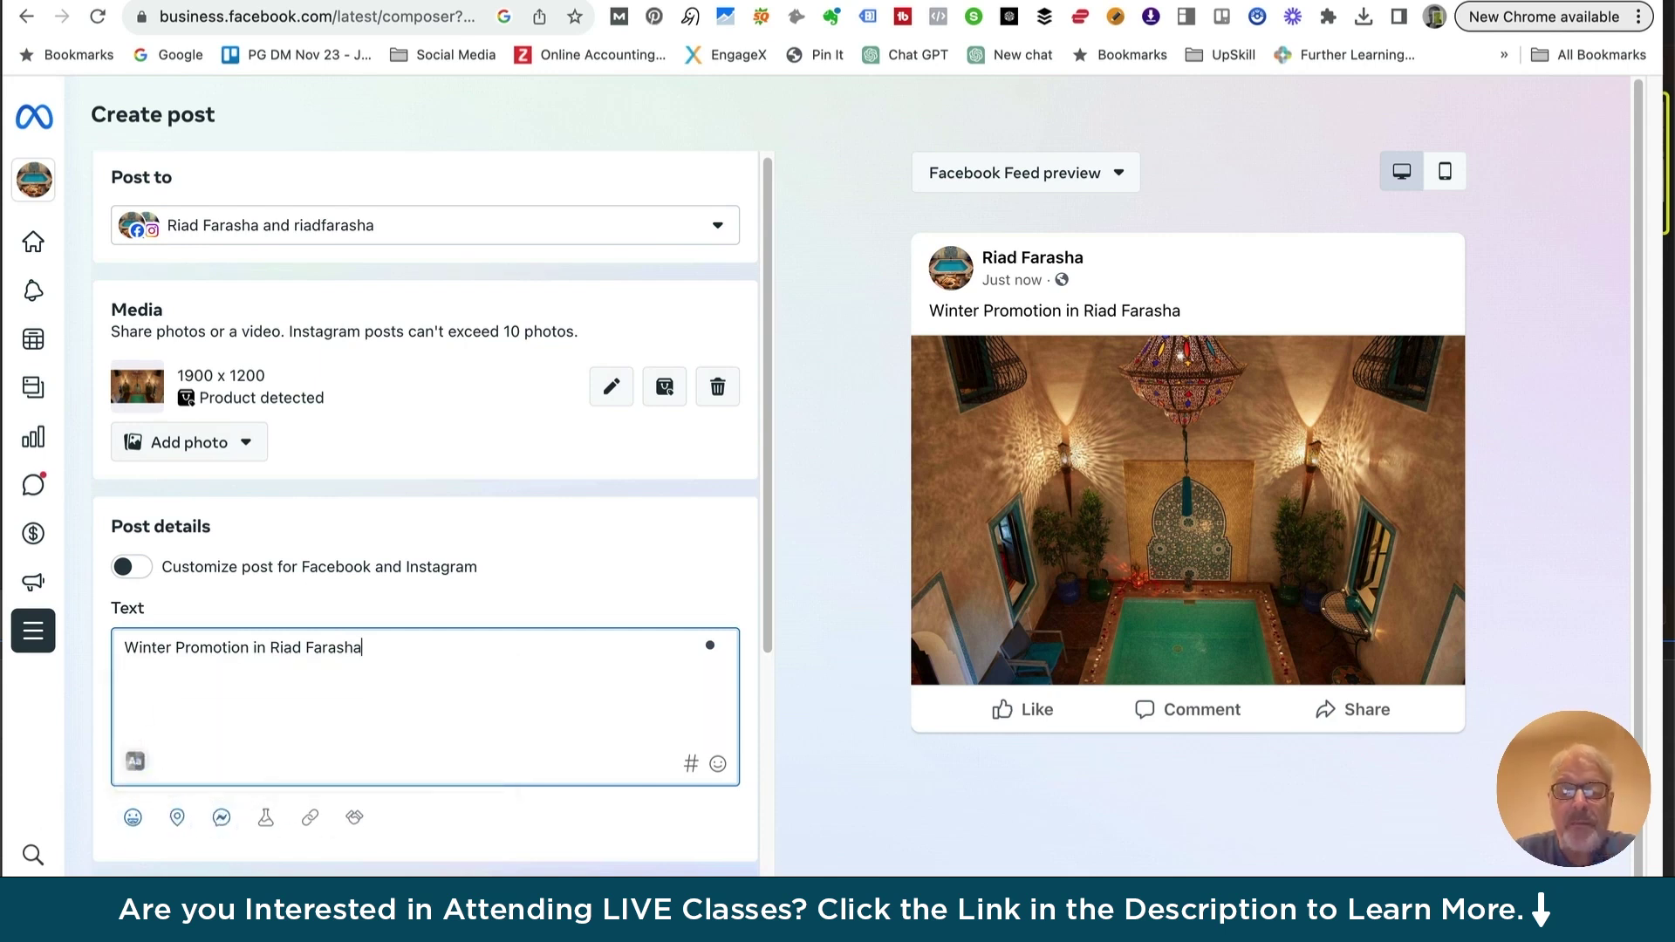
Preview the post as an Instagram feed post and a Facebook feed post, then review its settings
click(1116, 174)
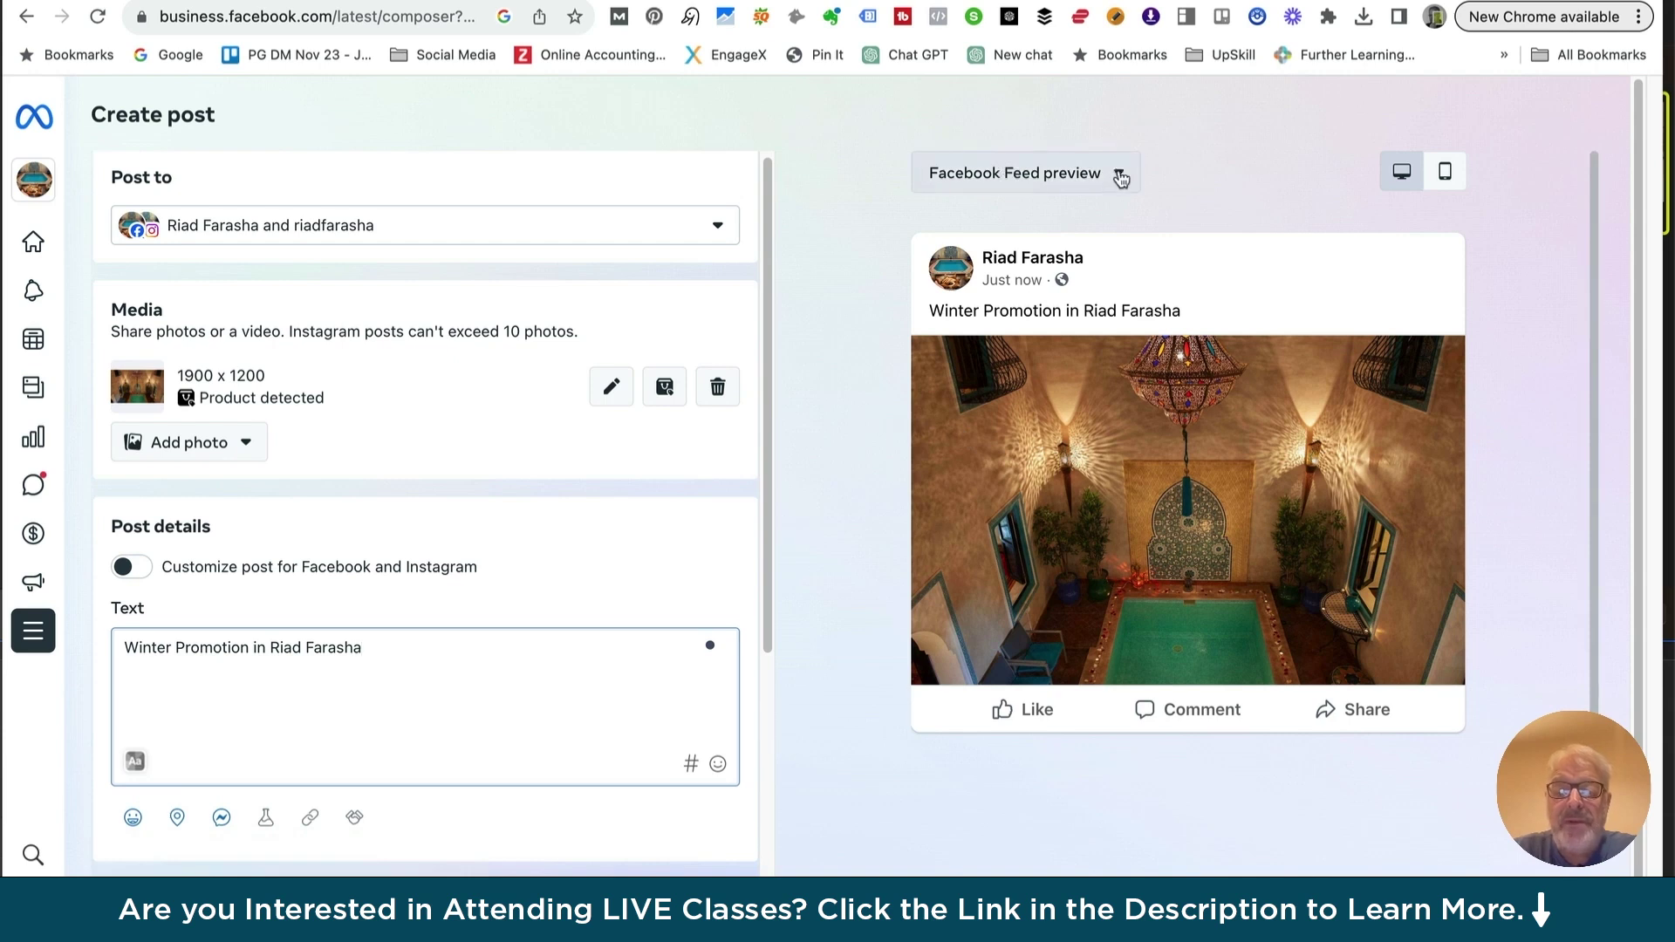
click(1014, 268)
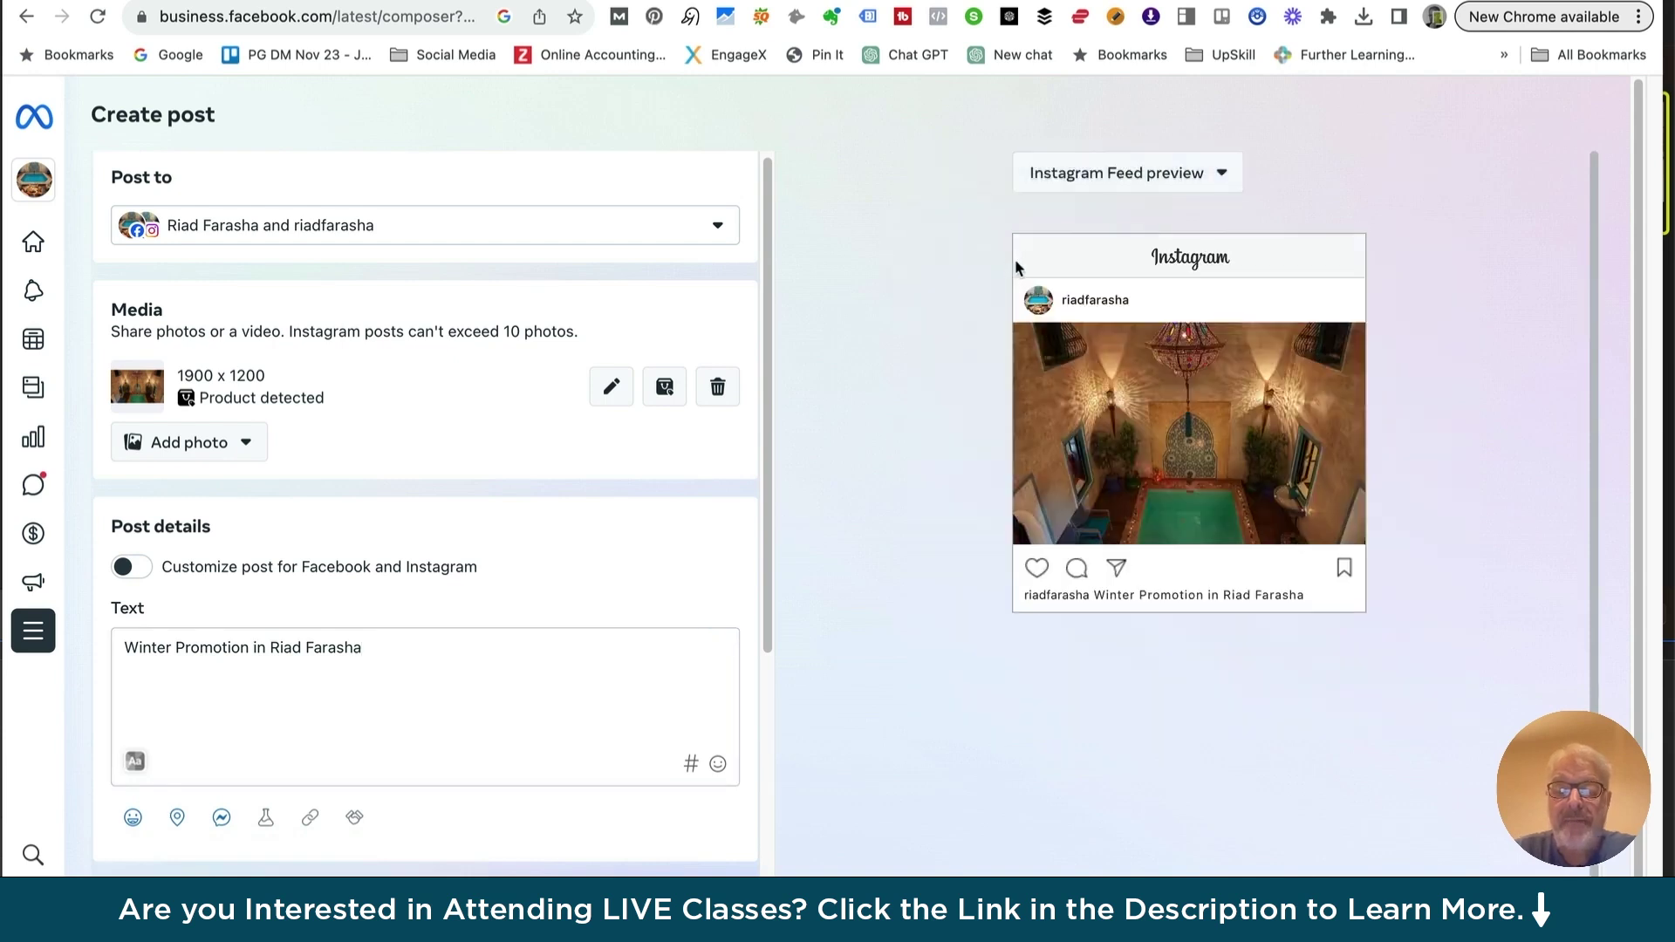
click(1223, 177)
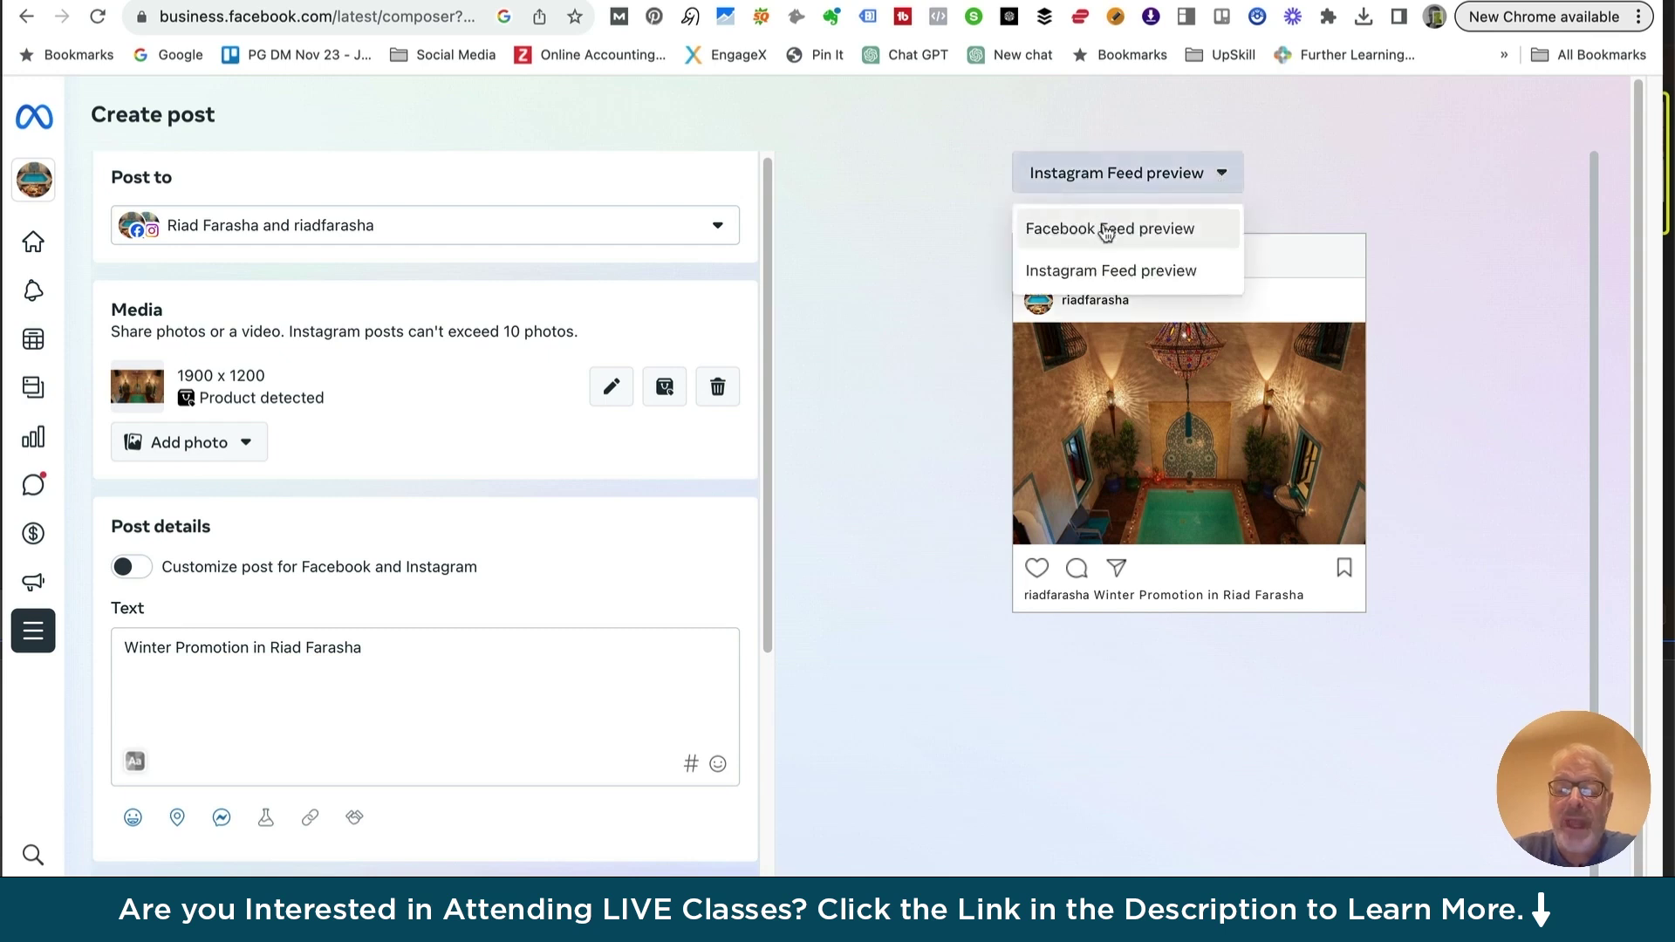
click(1106, 229)
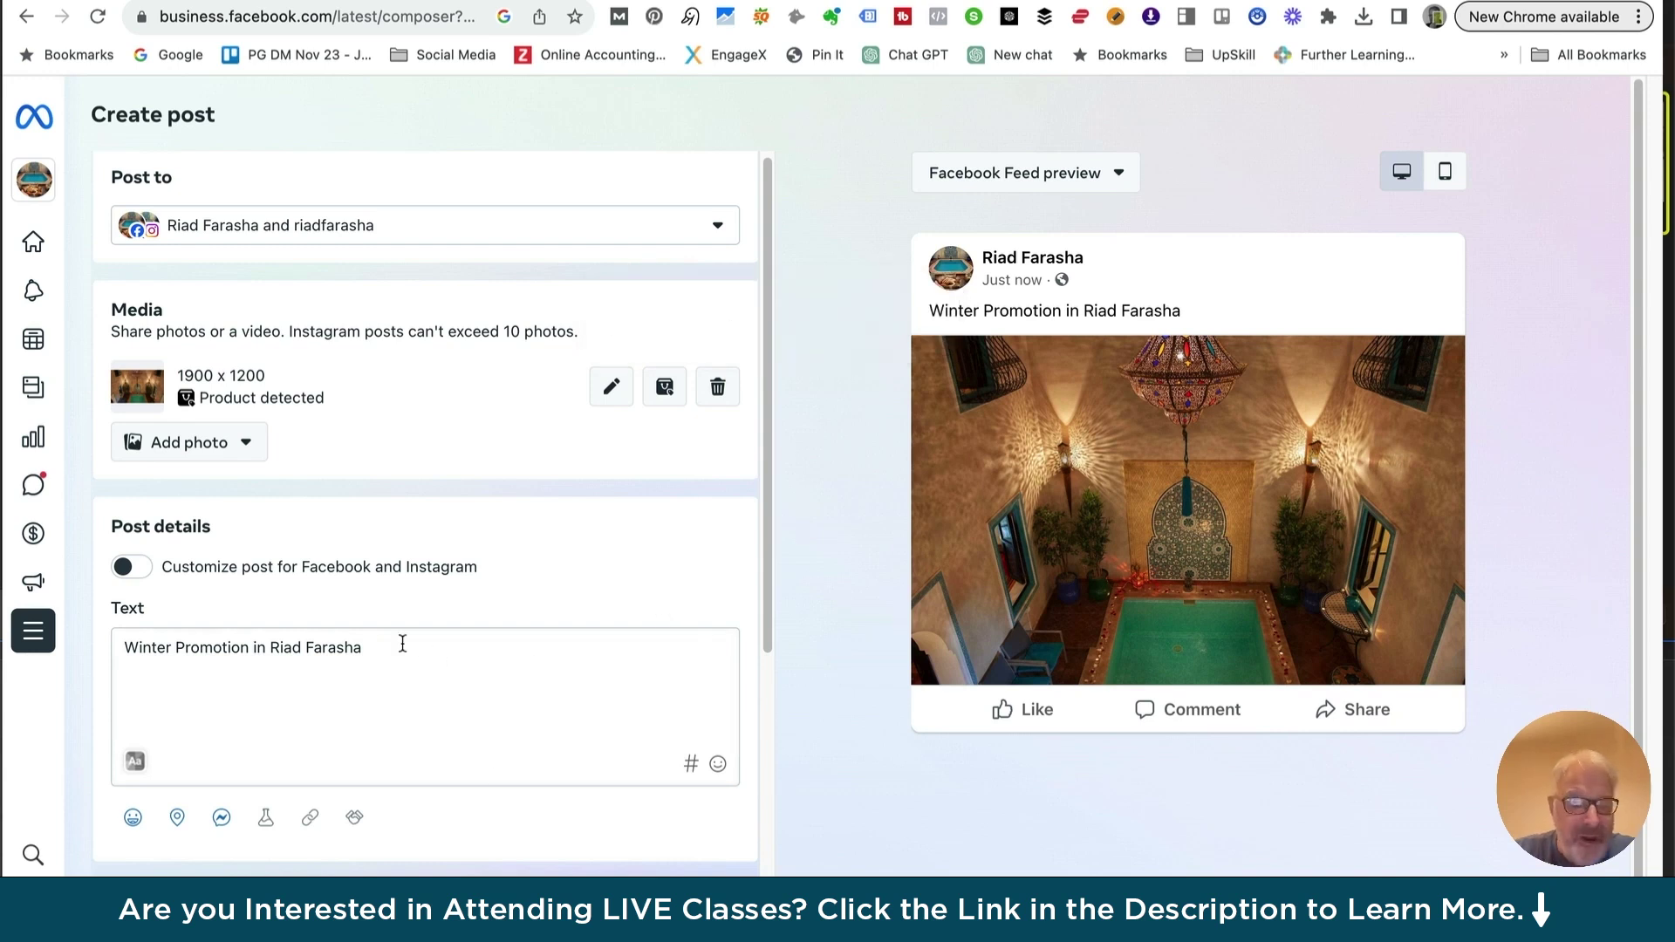
scroll(402, 642, down, 4)
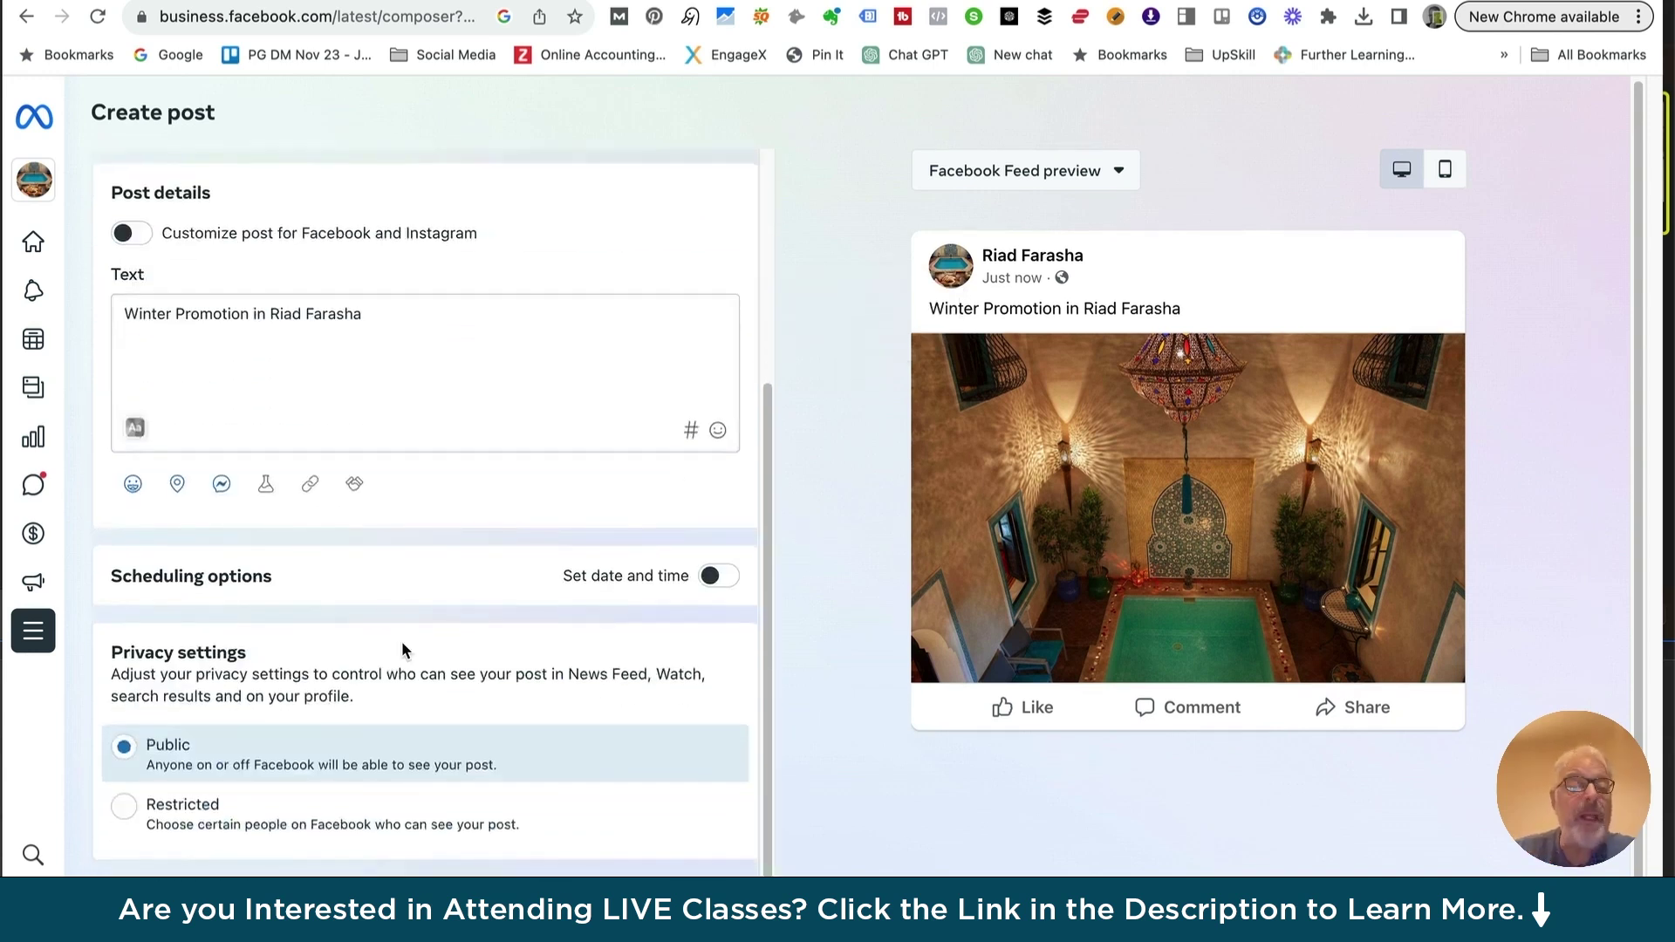
scroll(402, 641, up, 4)
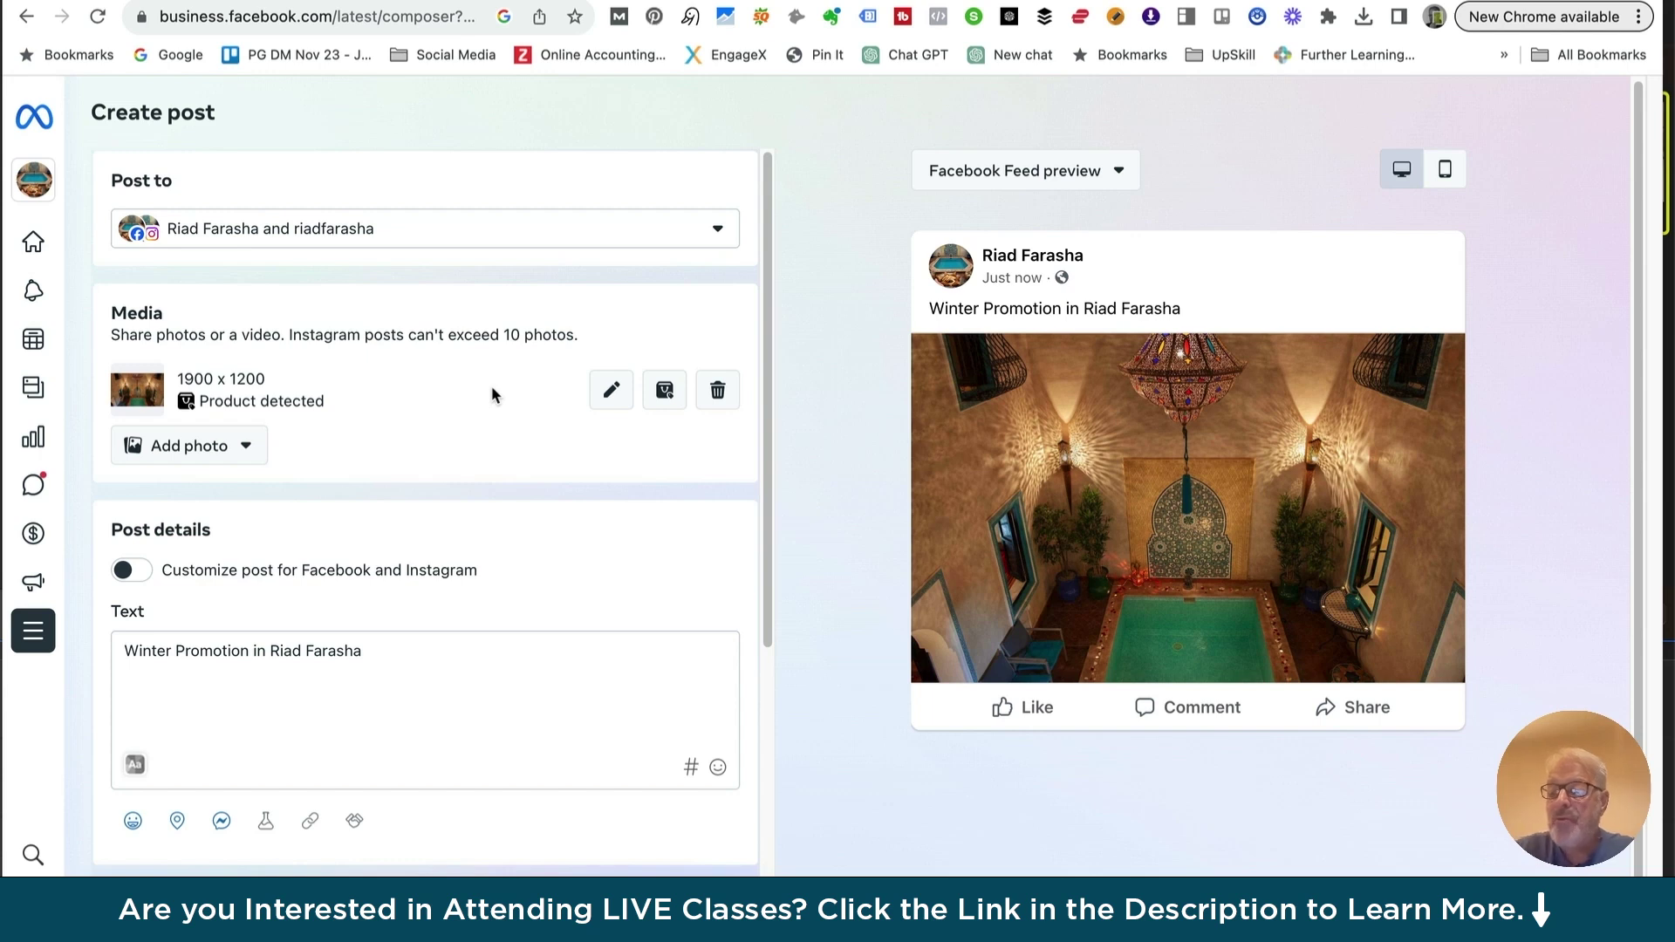
scroll(401, 490, down, 3)
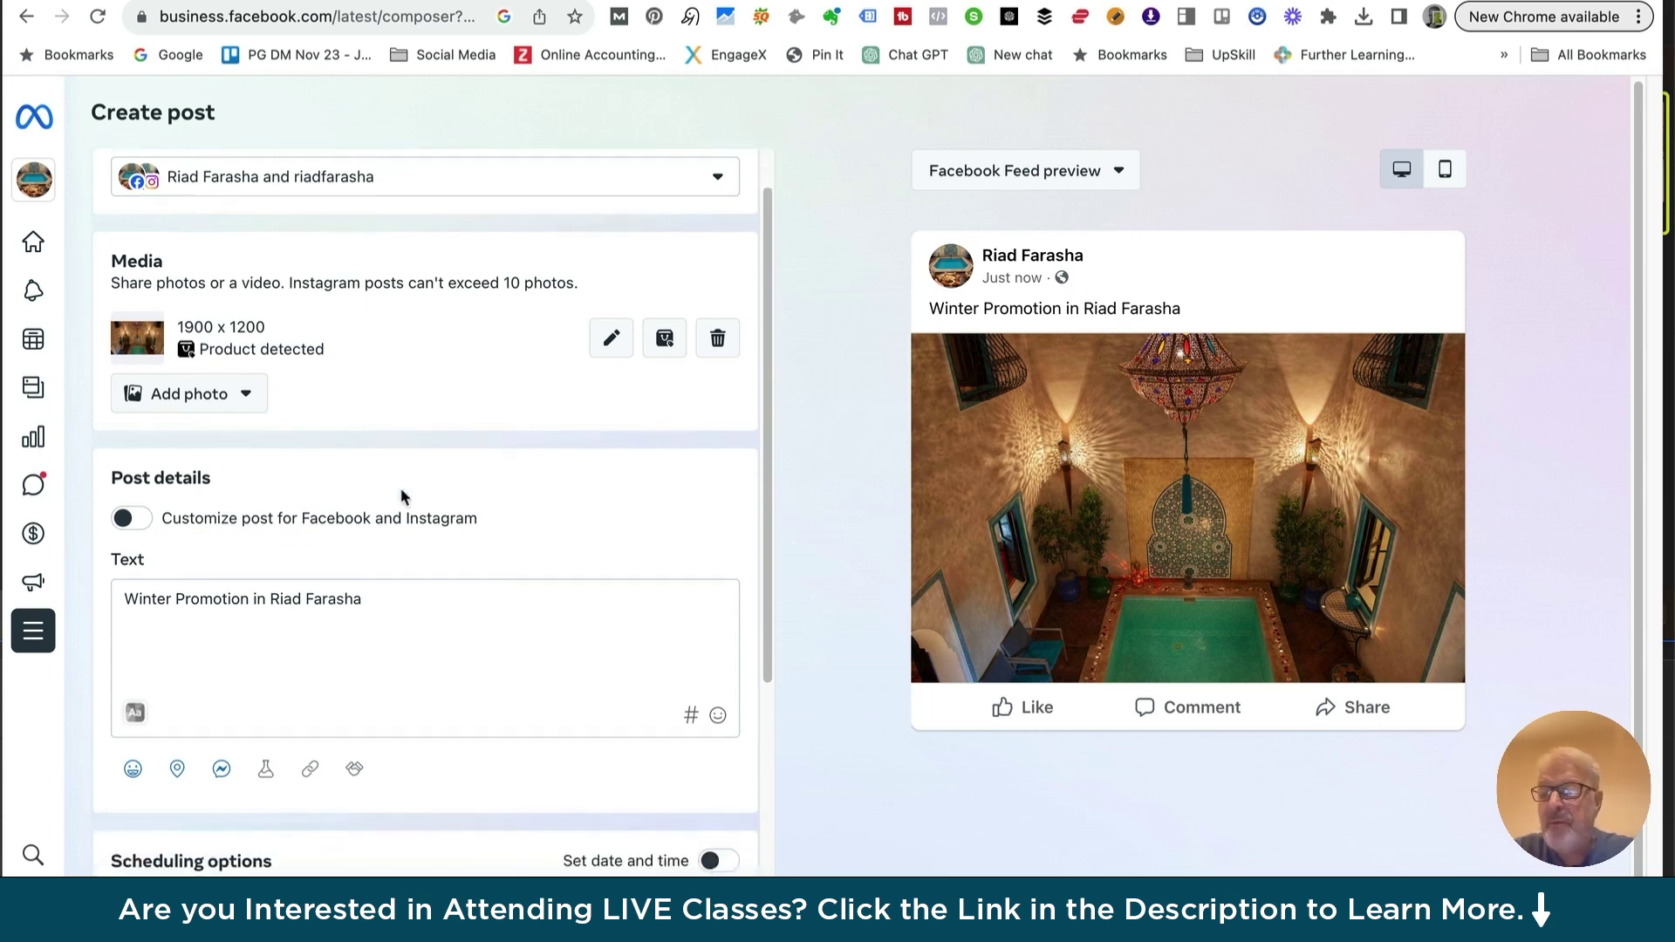
scroll(400, 490, down, 1)
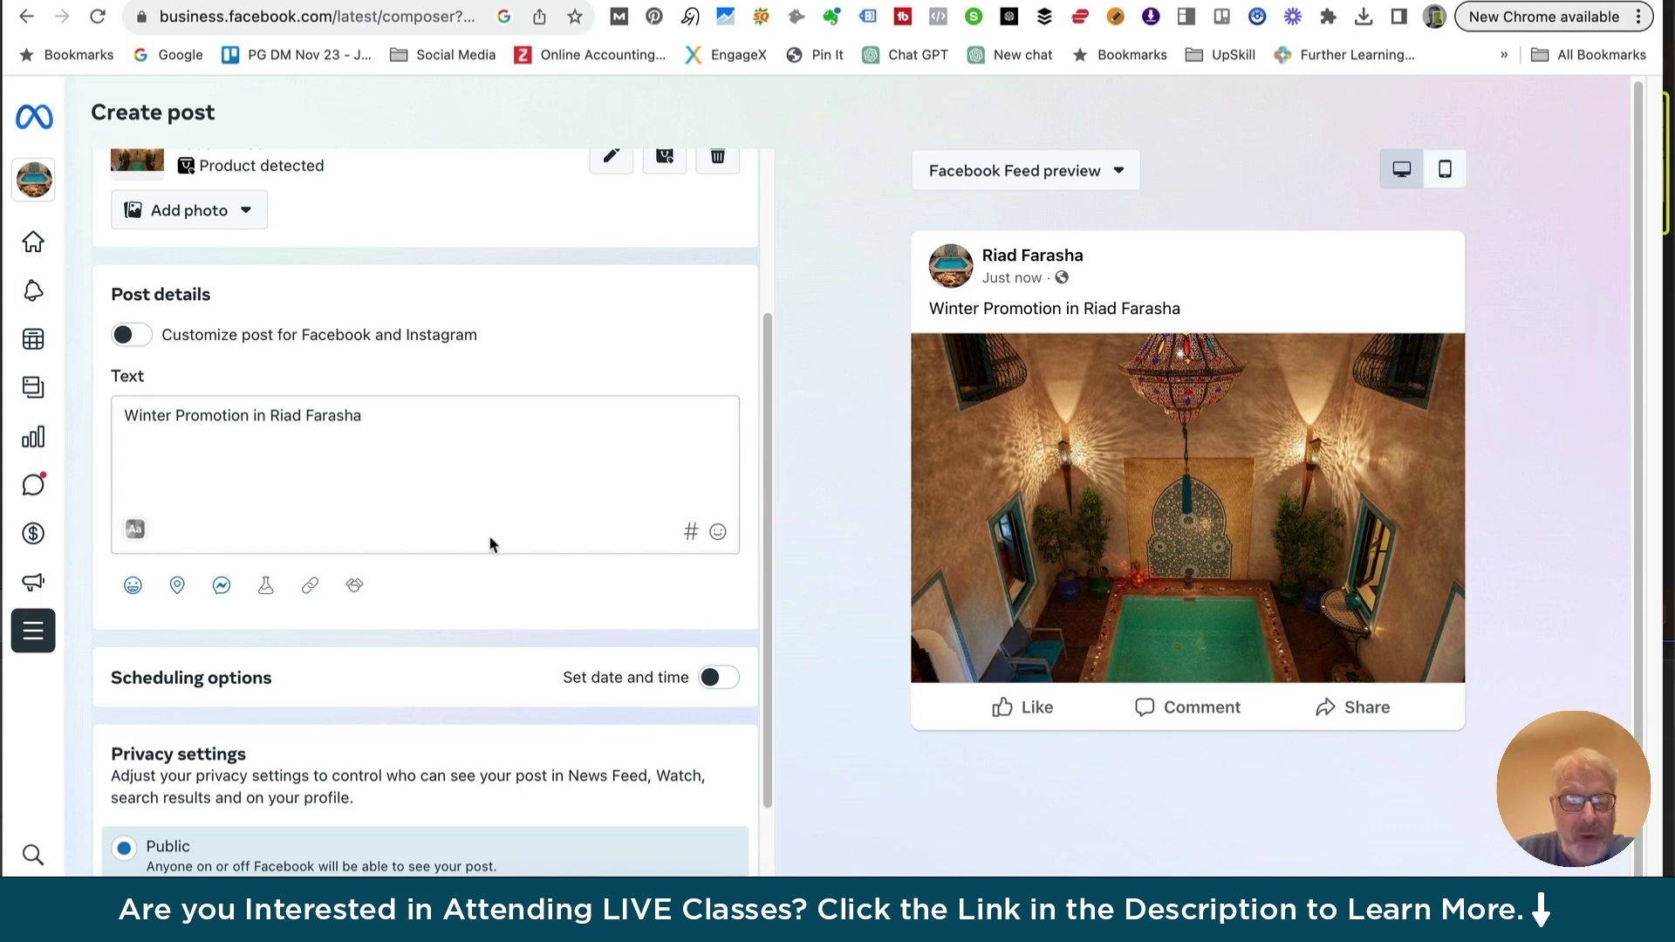
scroll(490, 541, down, 1)
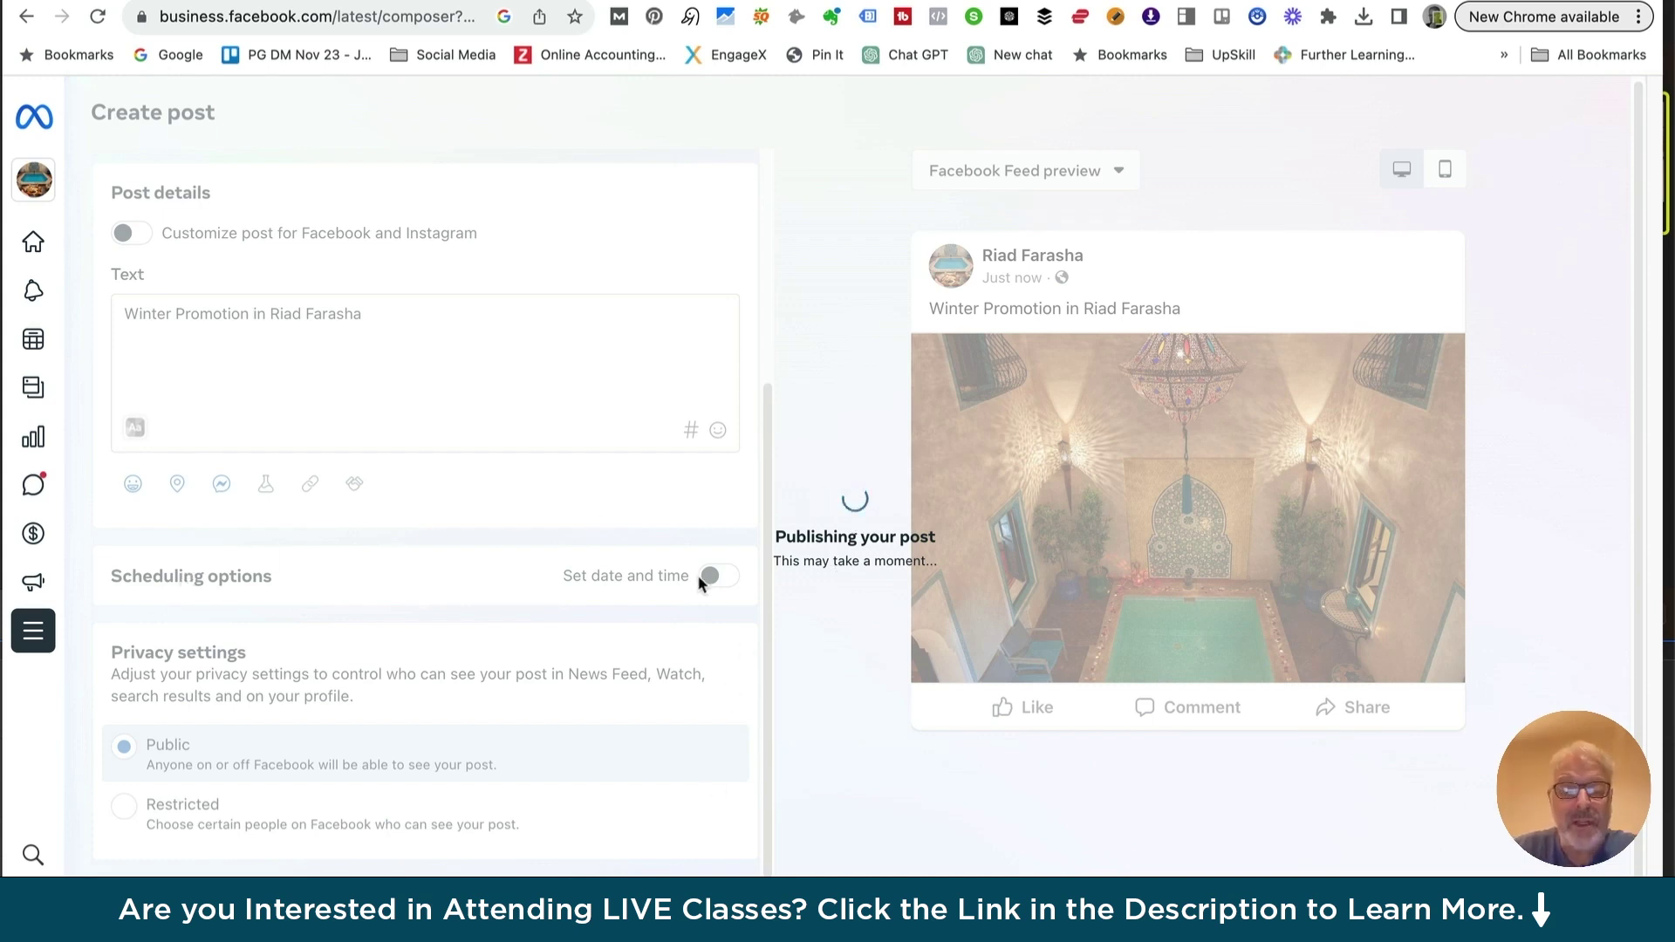
Review the published Winter Promotion posts and start a fresh blank post
scroll(711, 580, up, 1)
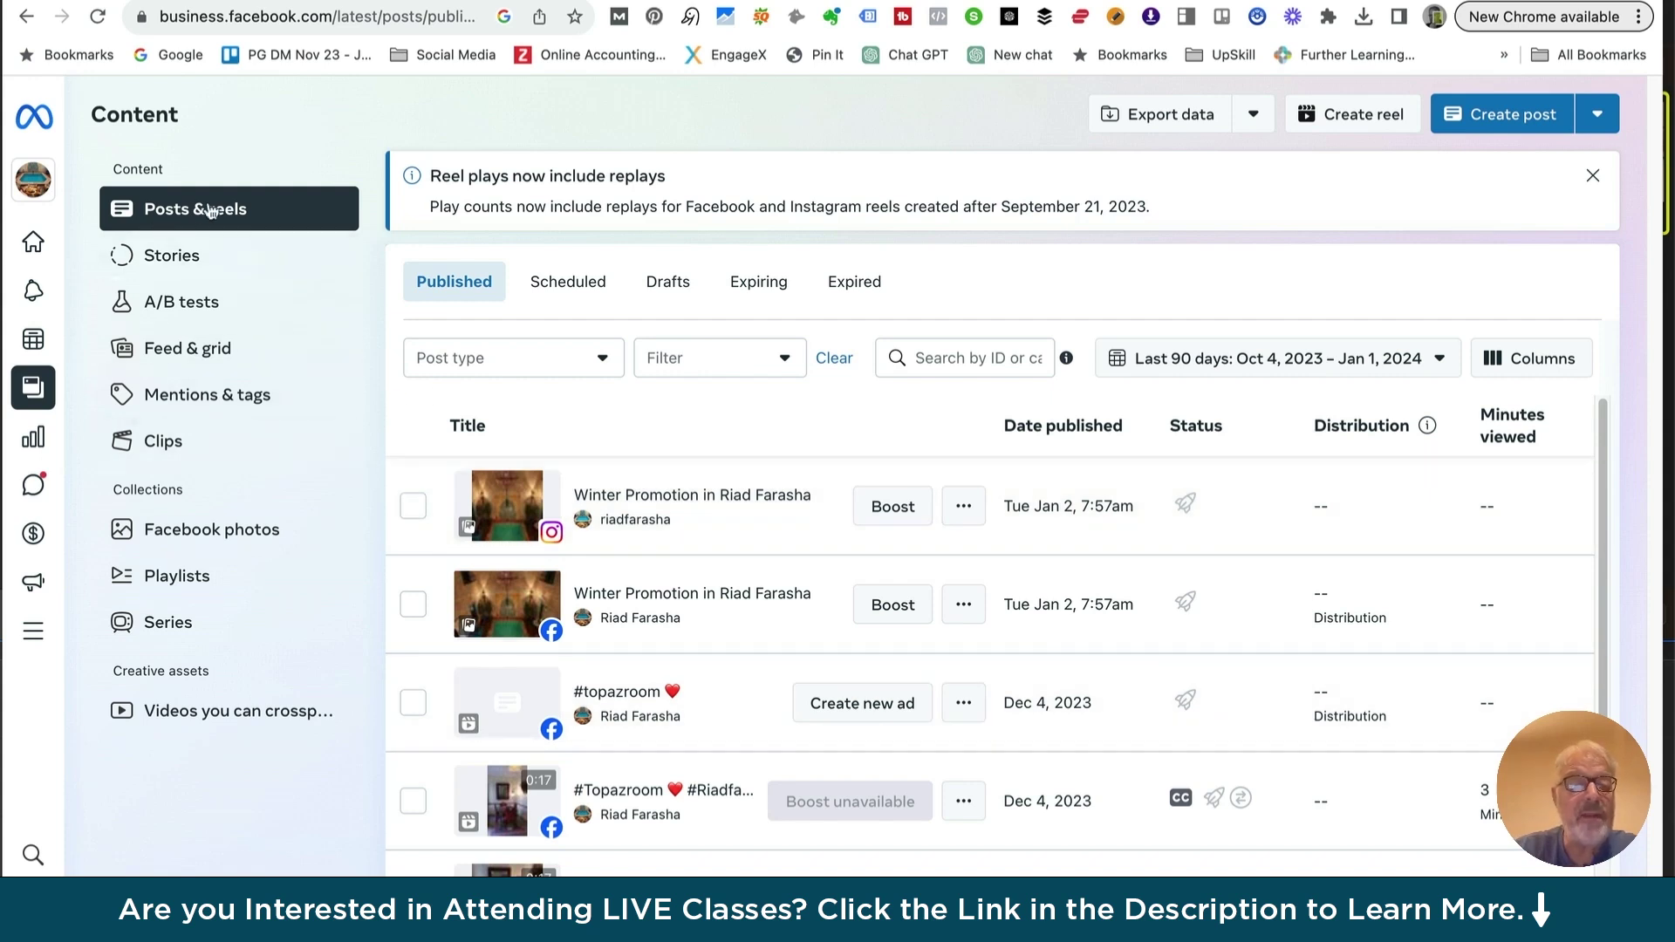
click(1567, 102)
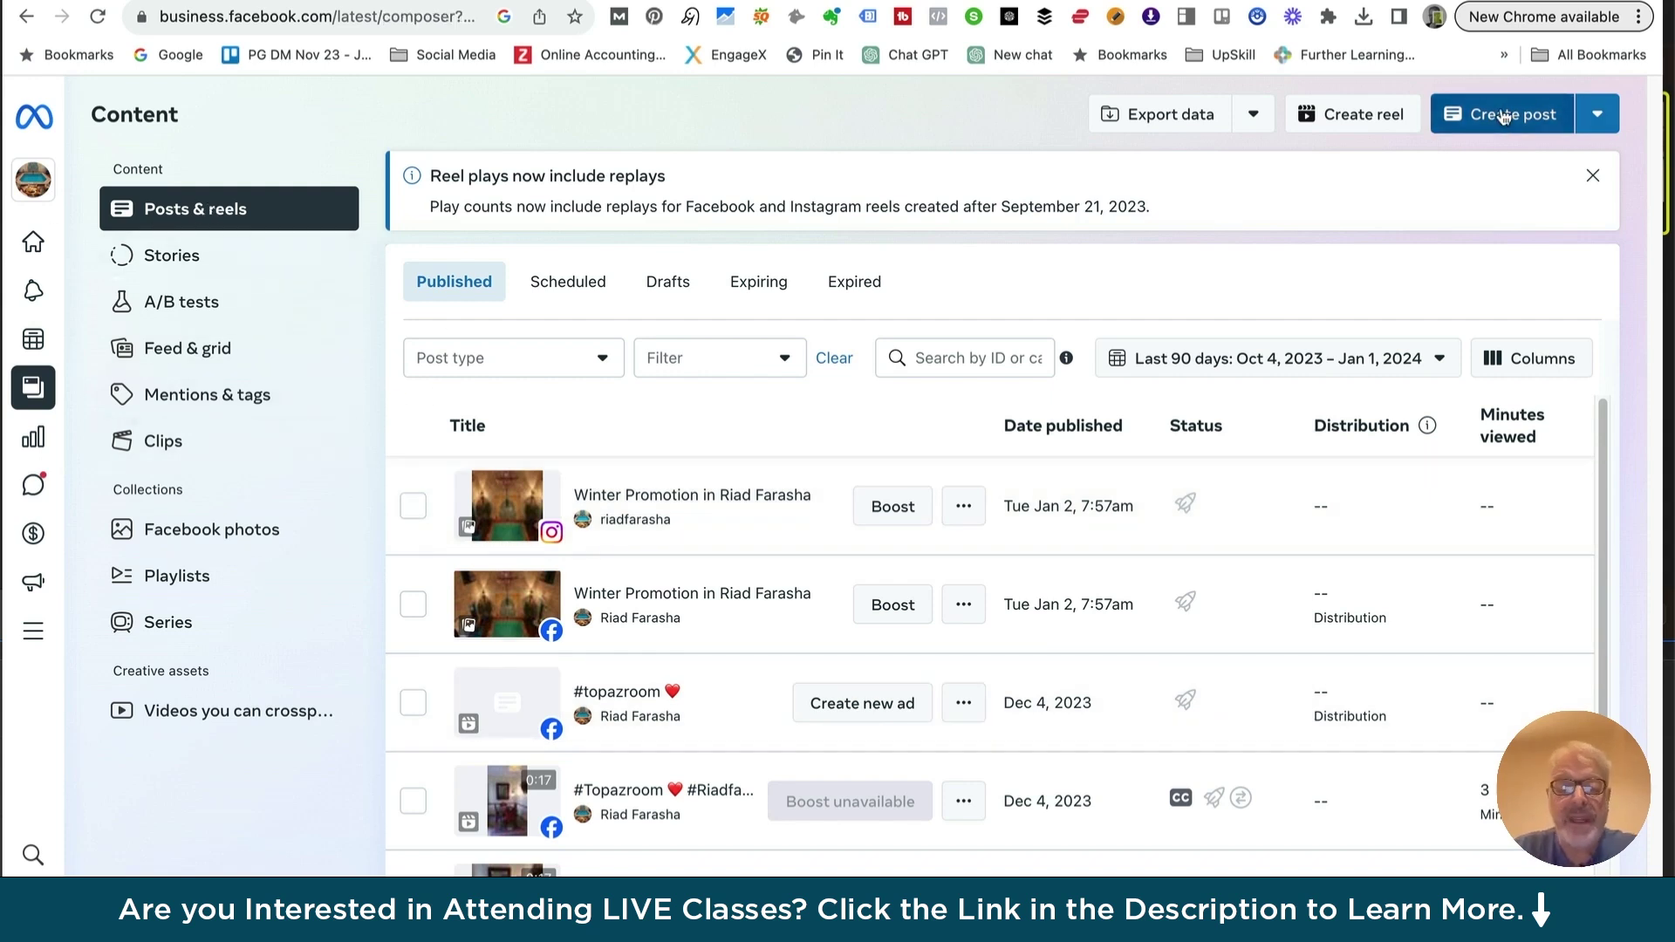
scroll(660, 576, down, 3)
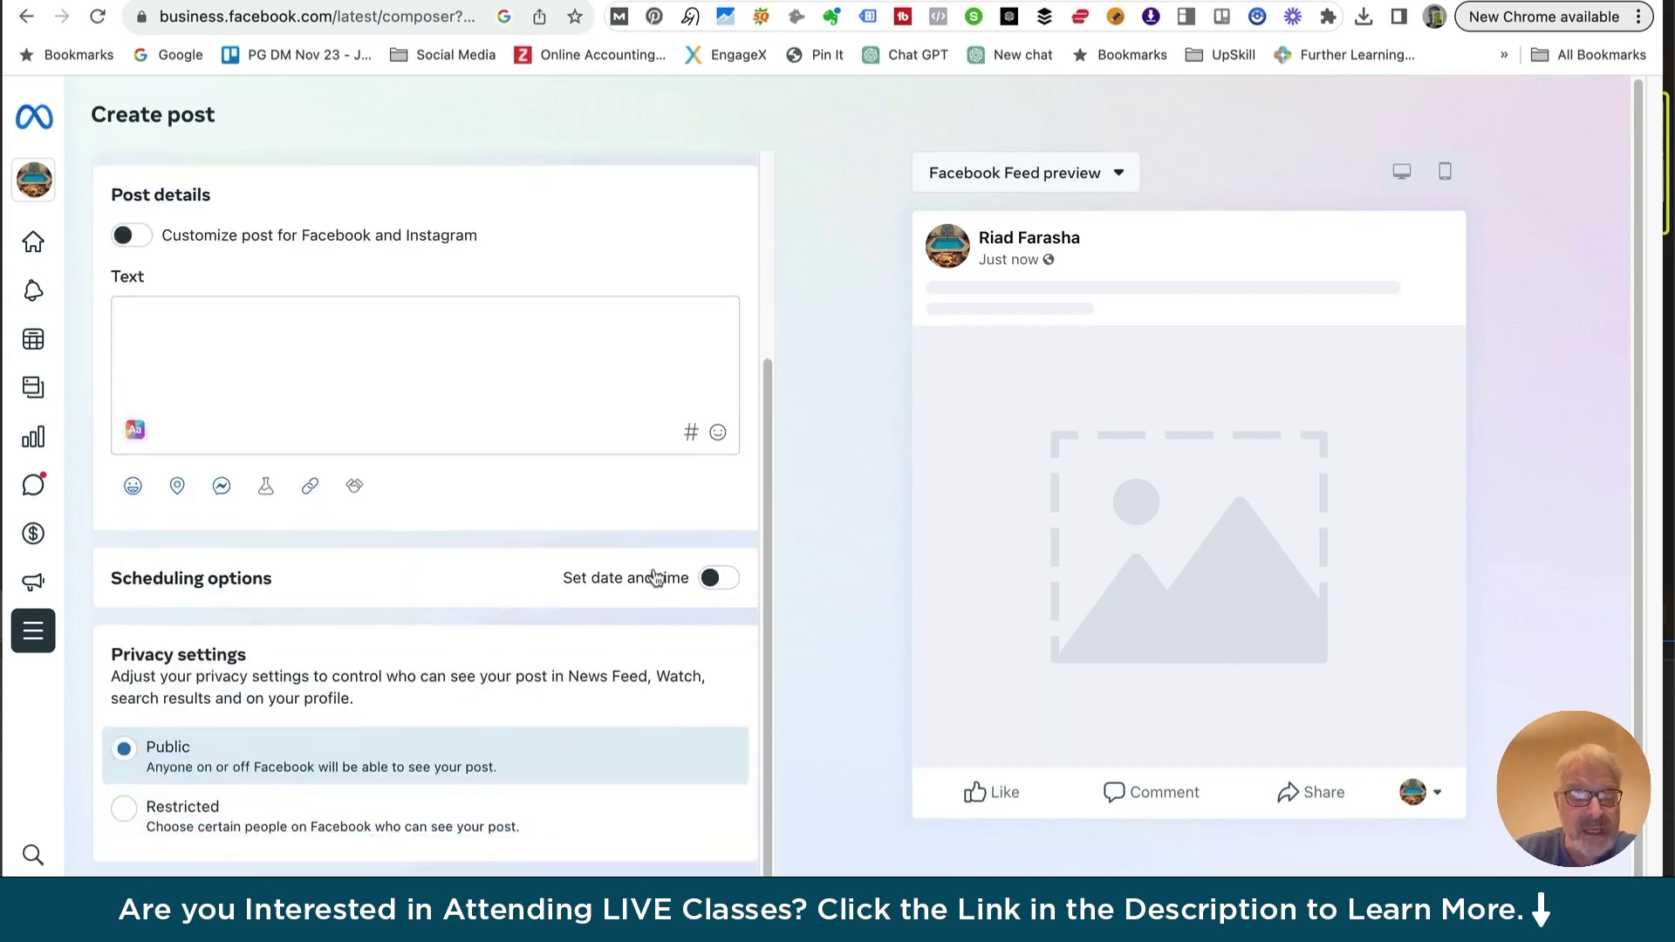
Switch on Set date and time to reveal the Facebook and Instagram schedule fields
click(715, 577)
scroll(720, 574, down, 2)
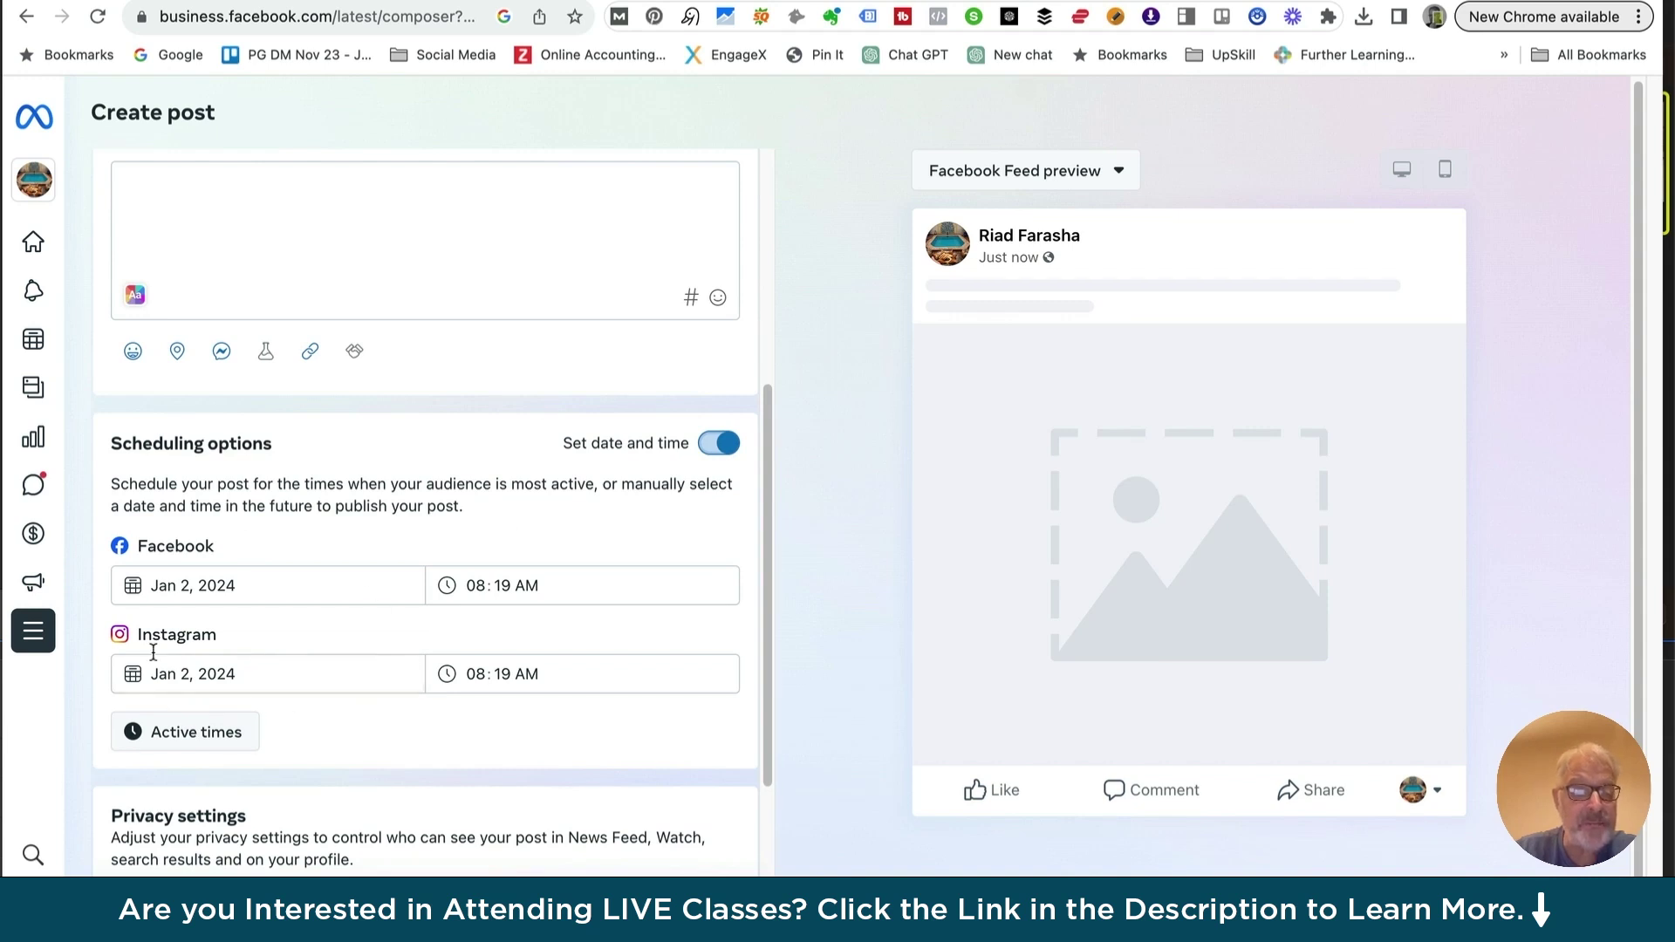
scroll(292, 562, up, 5)
scroll(291, 562, up, 1)
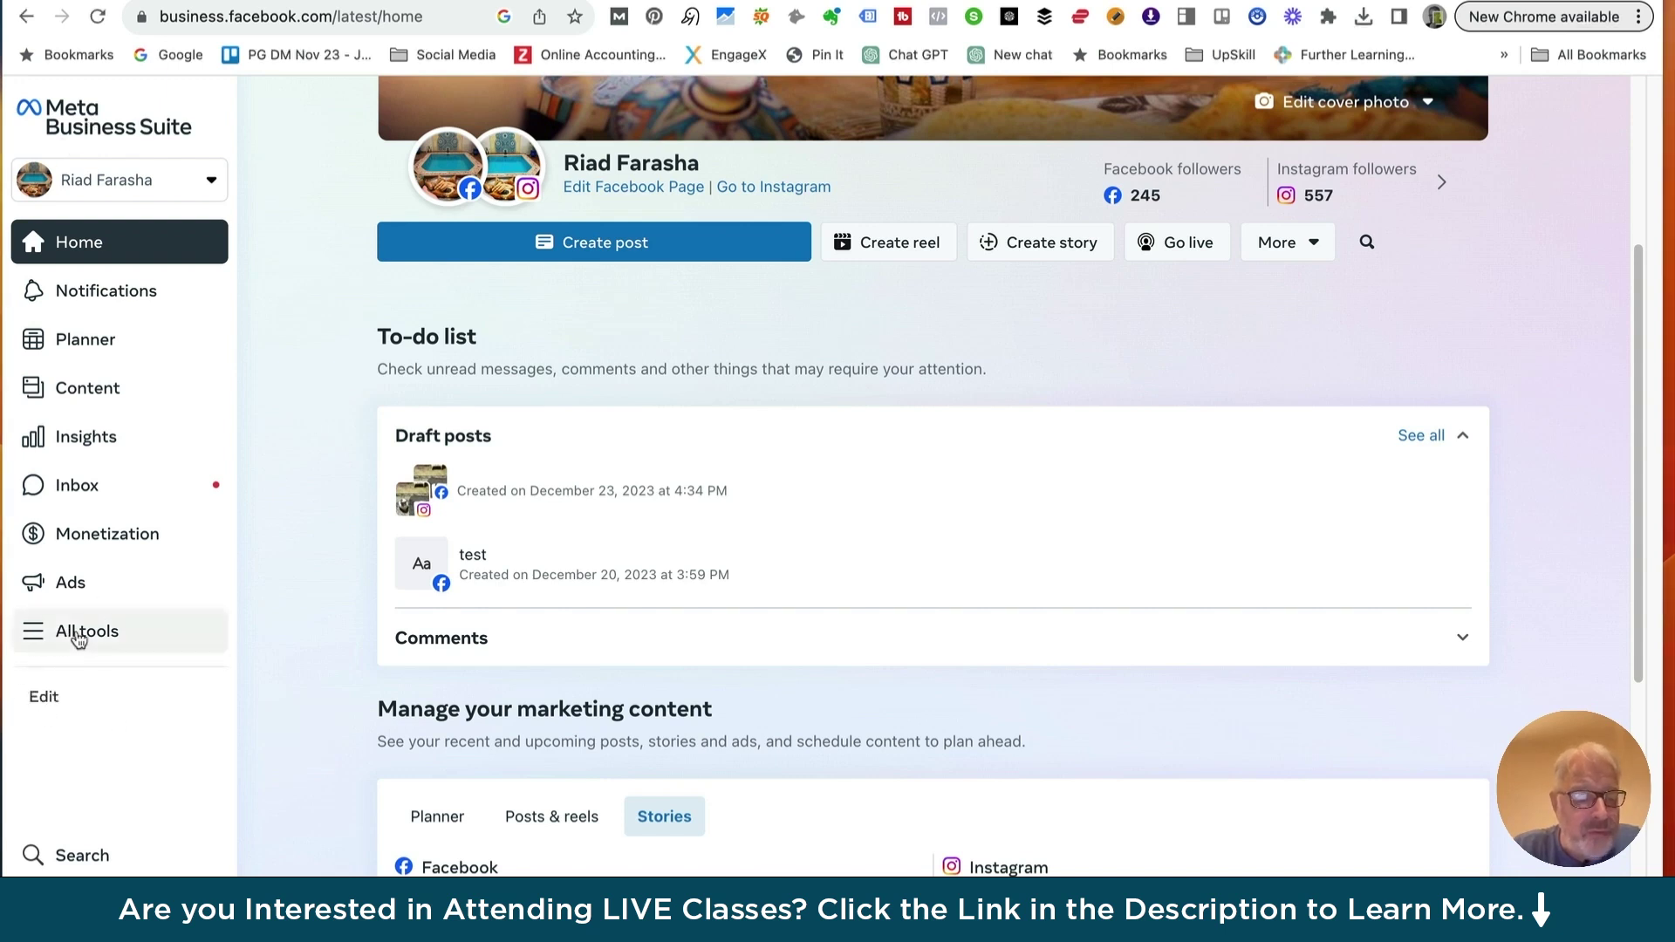
Open the All tools panel from the left sidebar
click(71, 639)
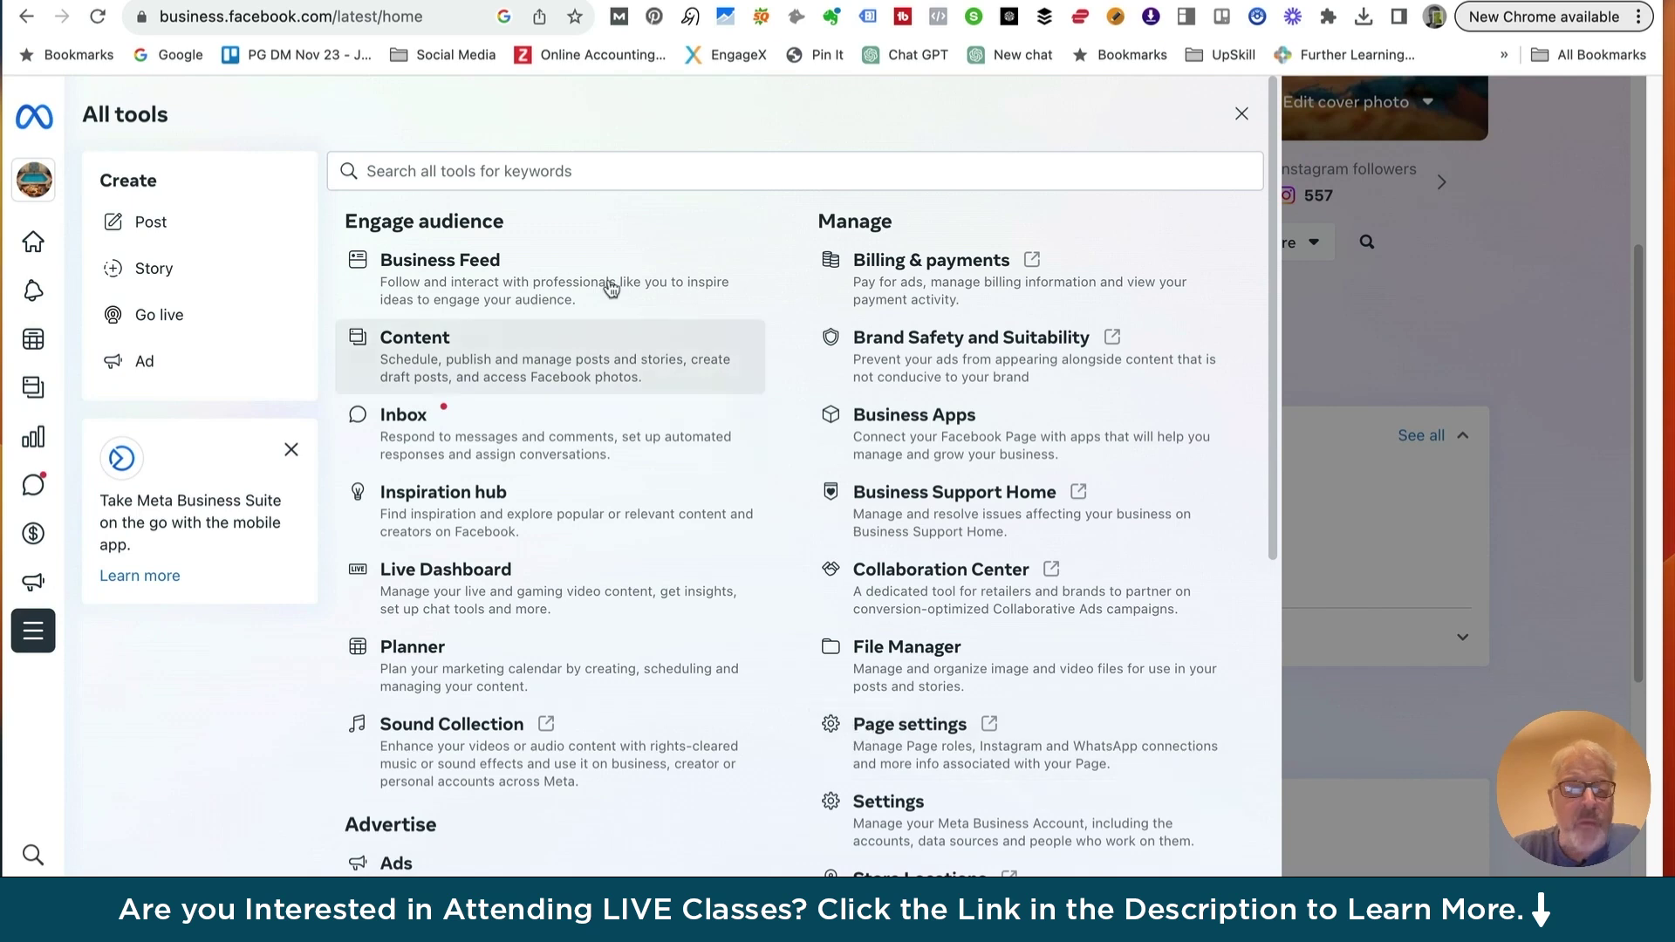
Open the Riad Farasha folder in File Manager to show Riad_01.jpeg
click(901, 656)
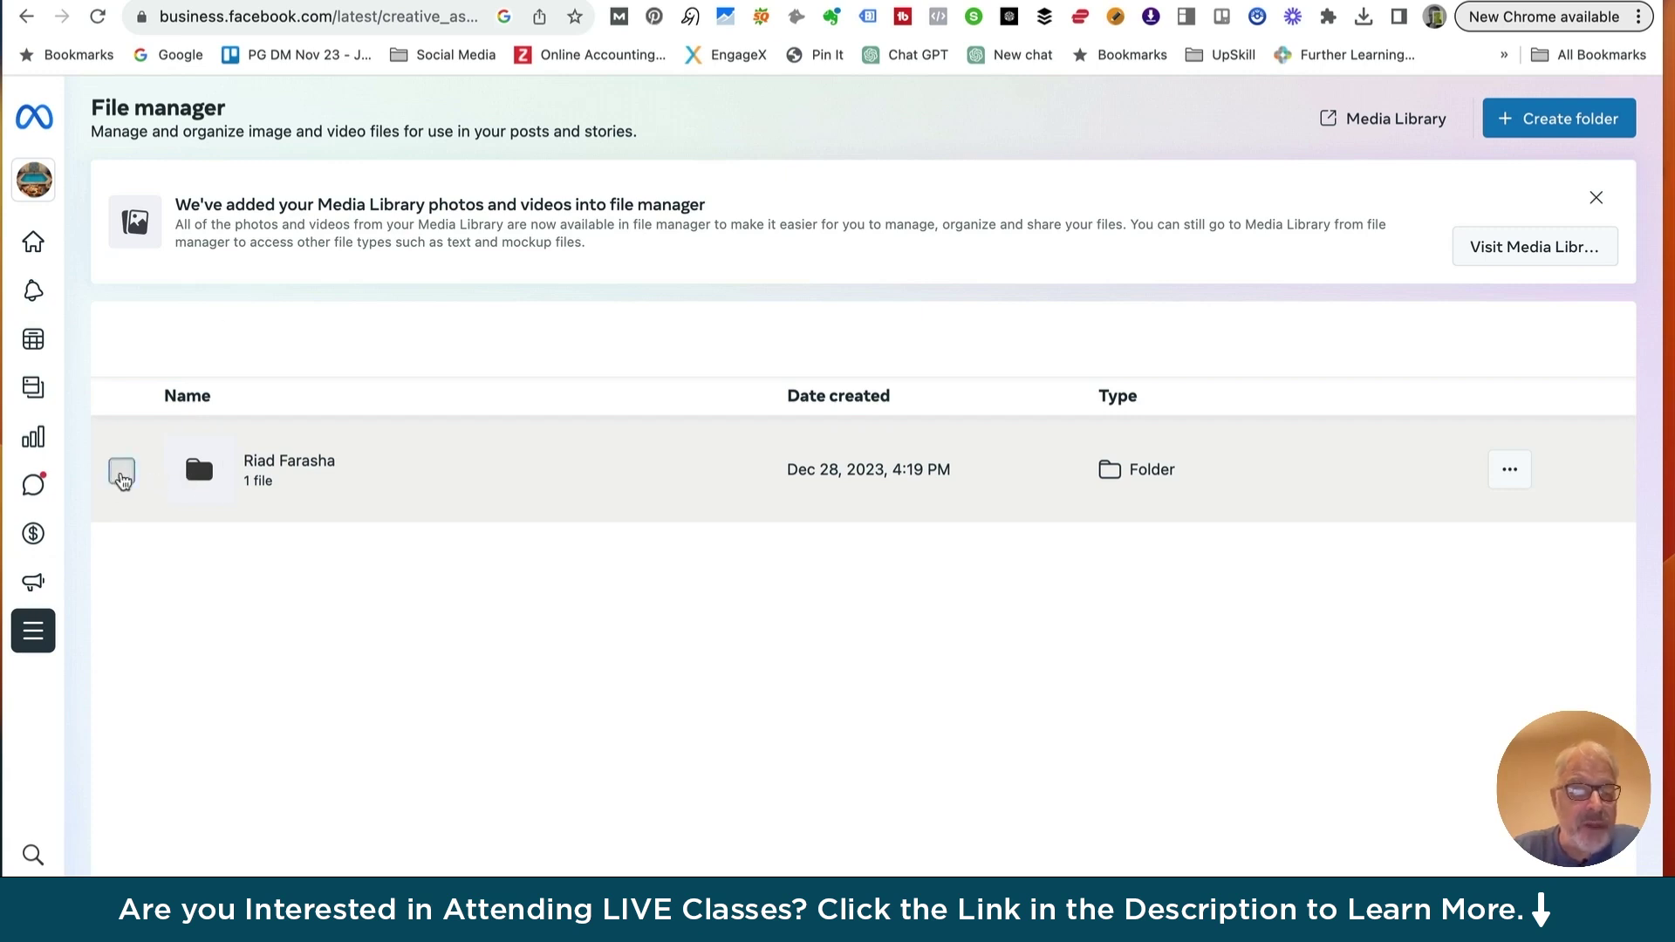
click(121, 472)
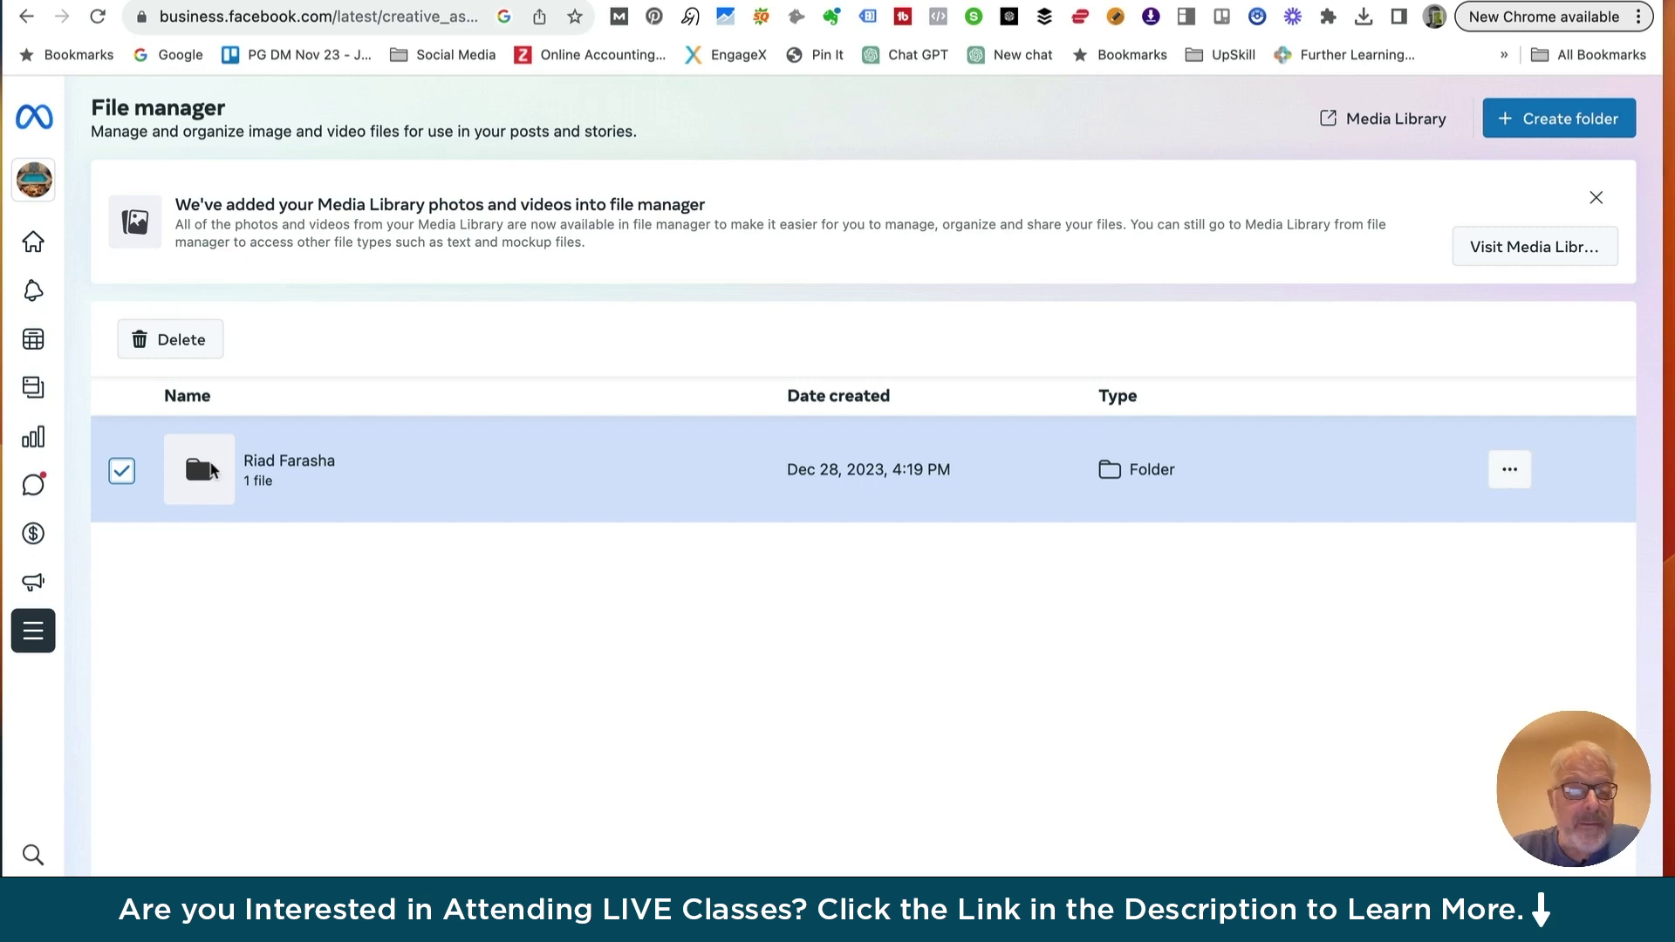
click(198, 473)
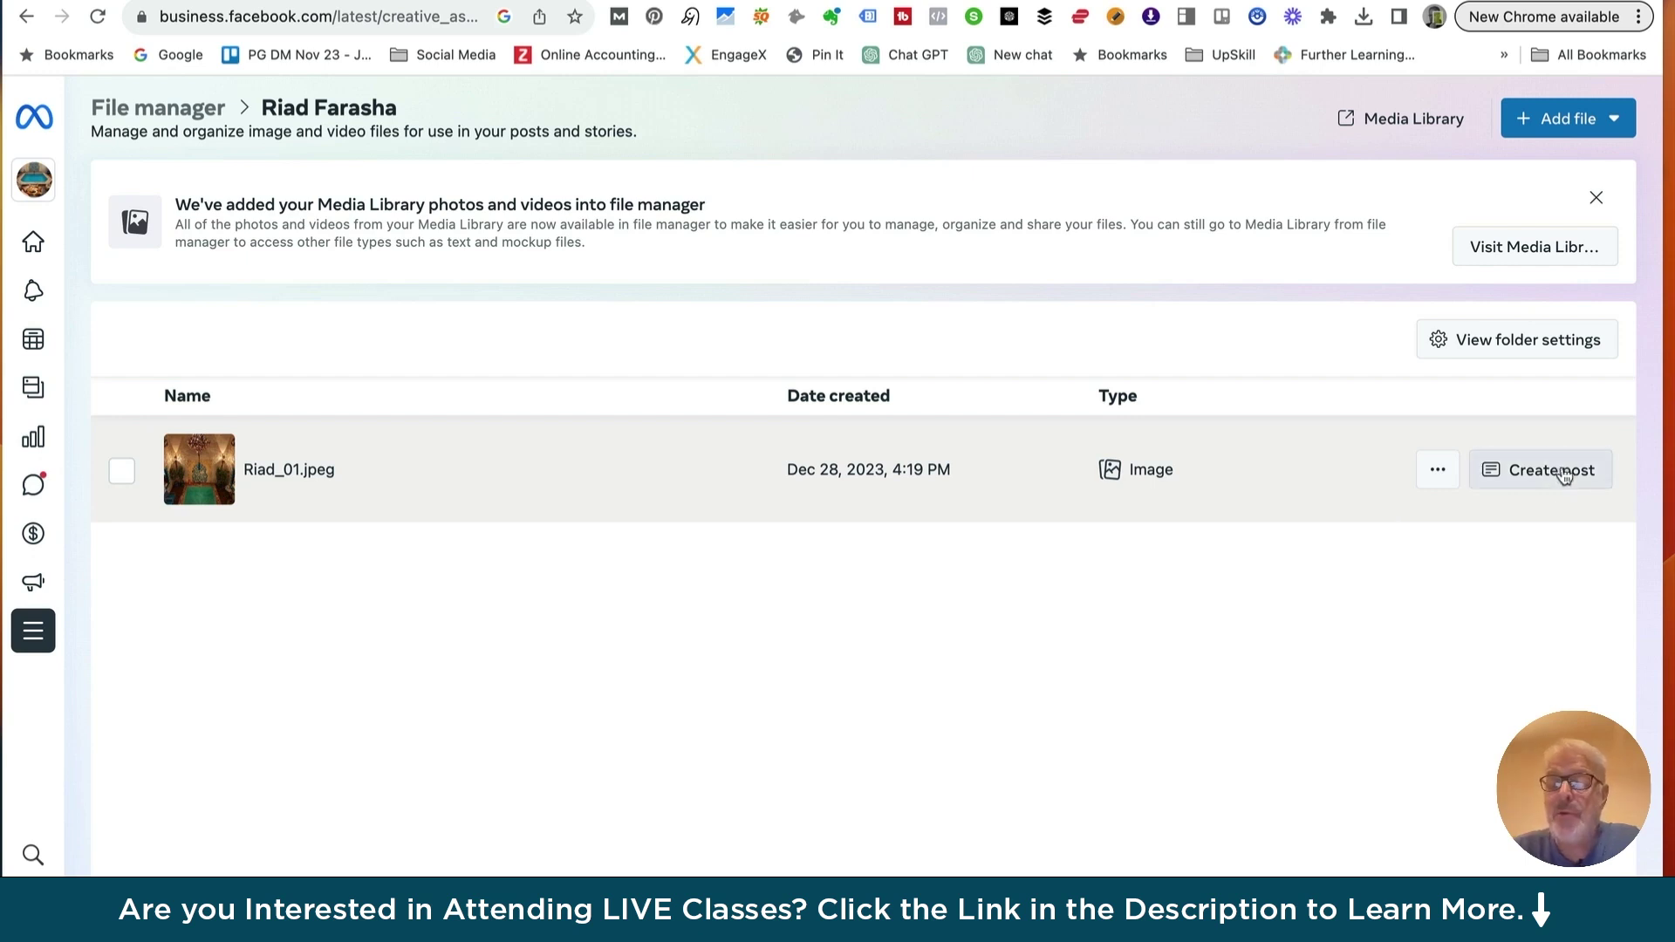
click(1438, 474)
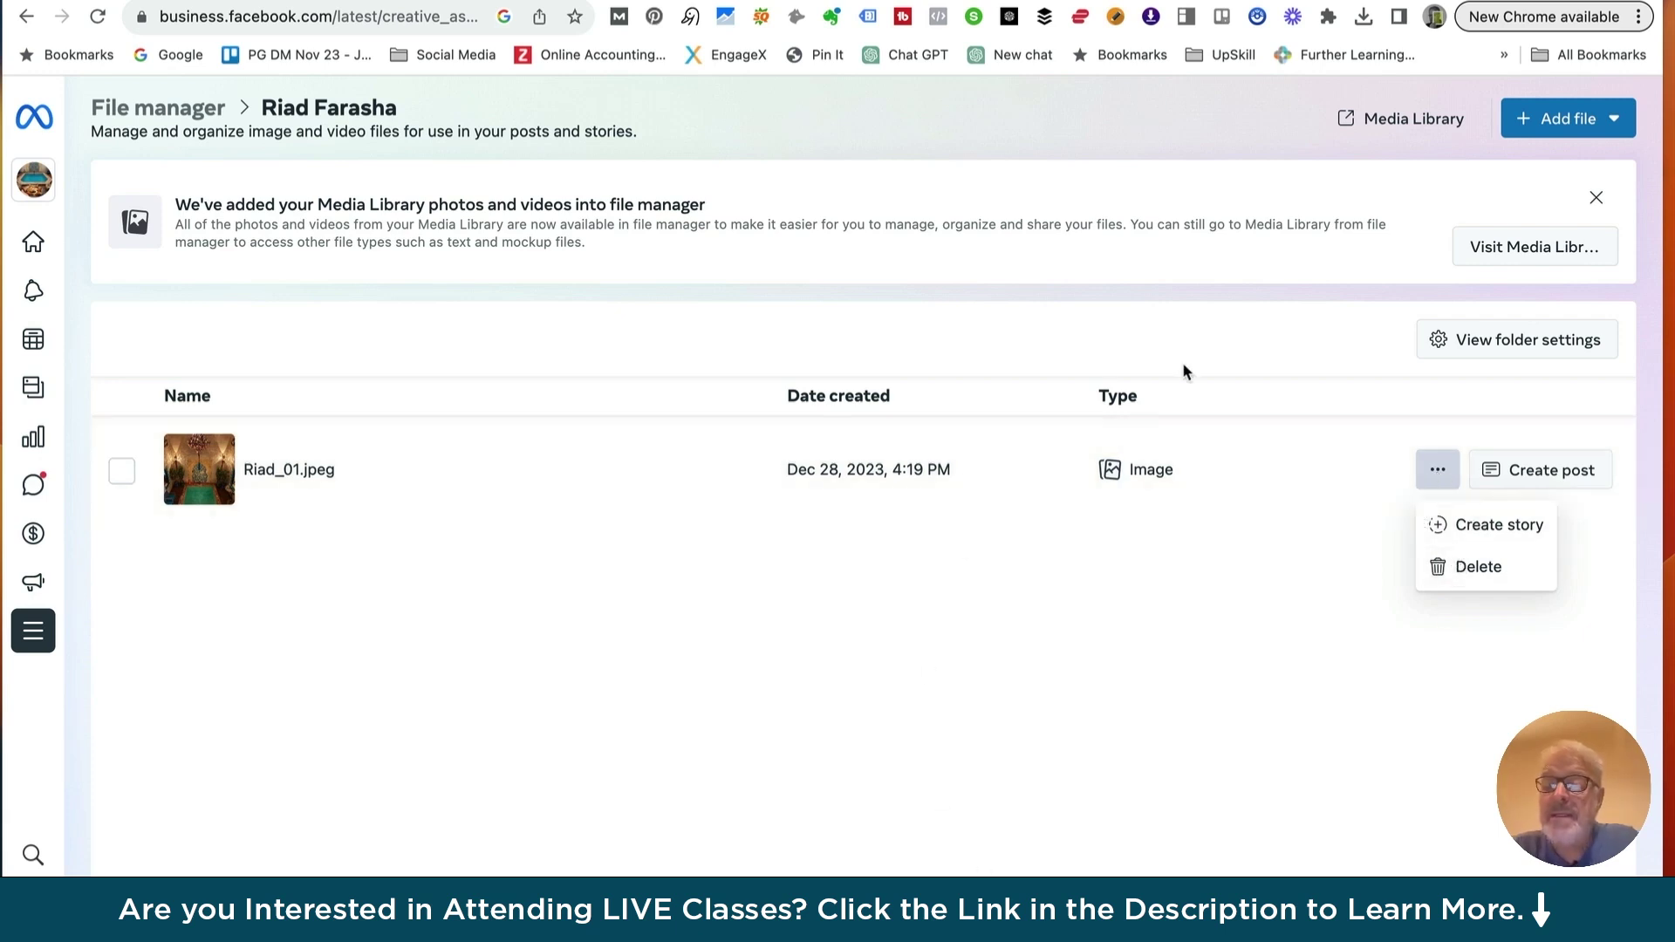
click(1488, 342)
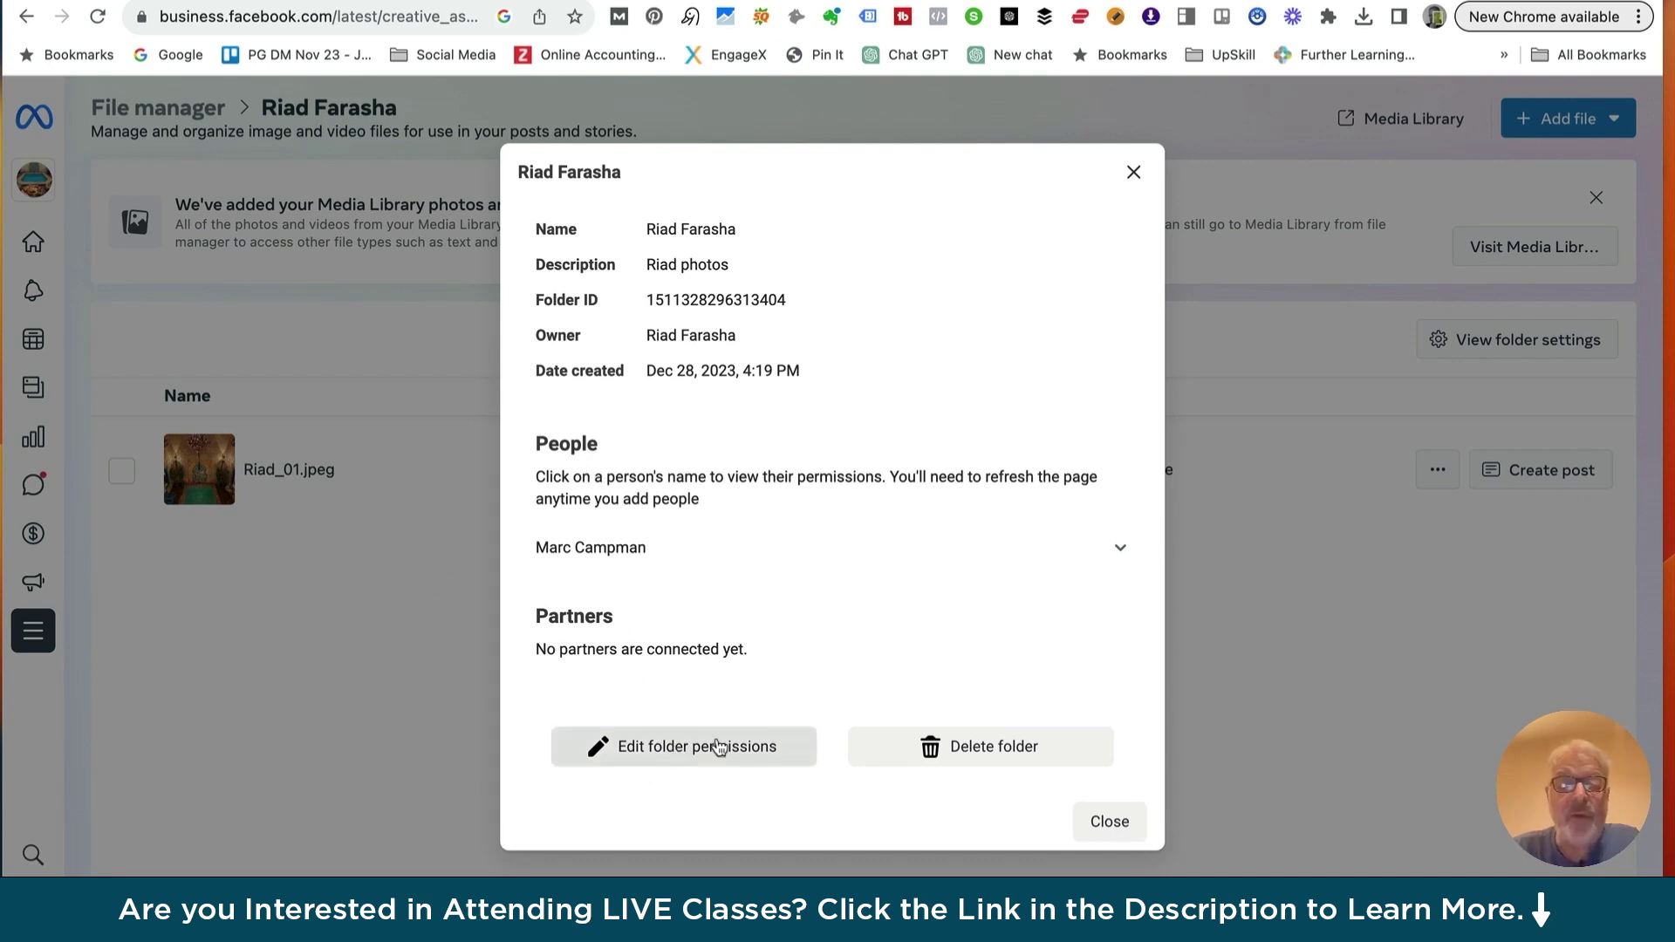
click(1108, 823)
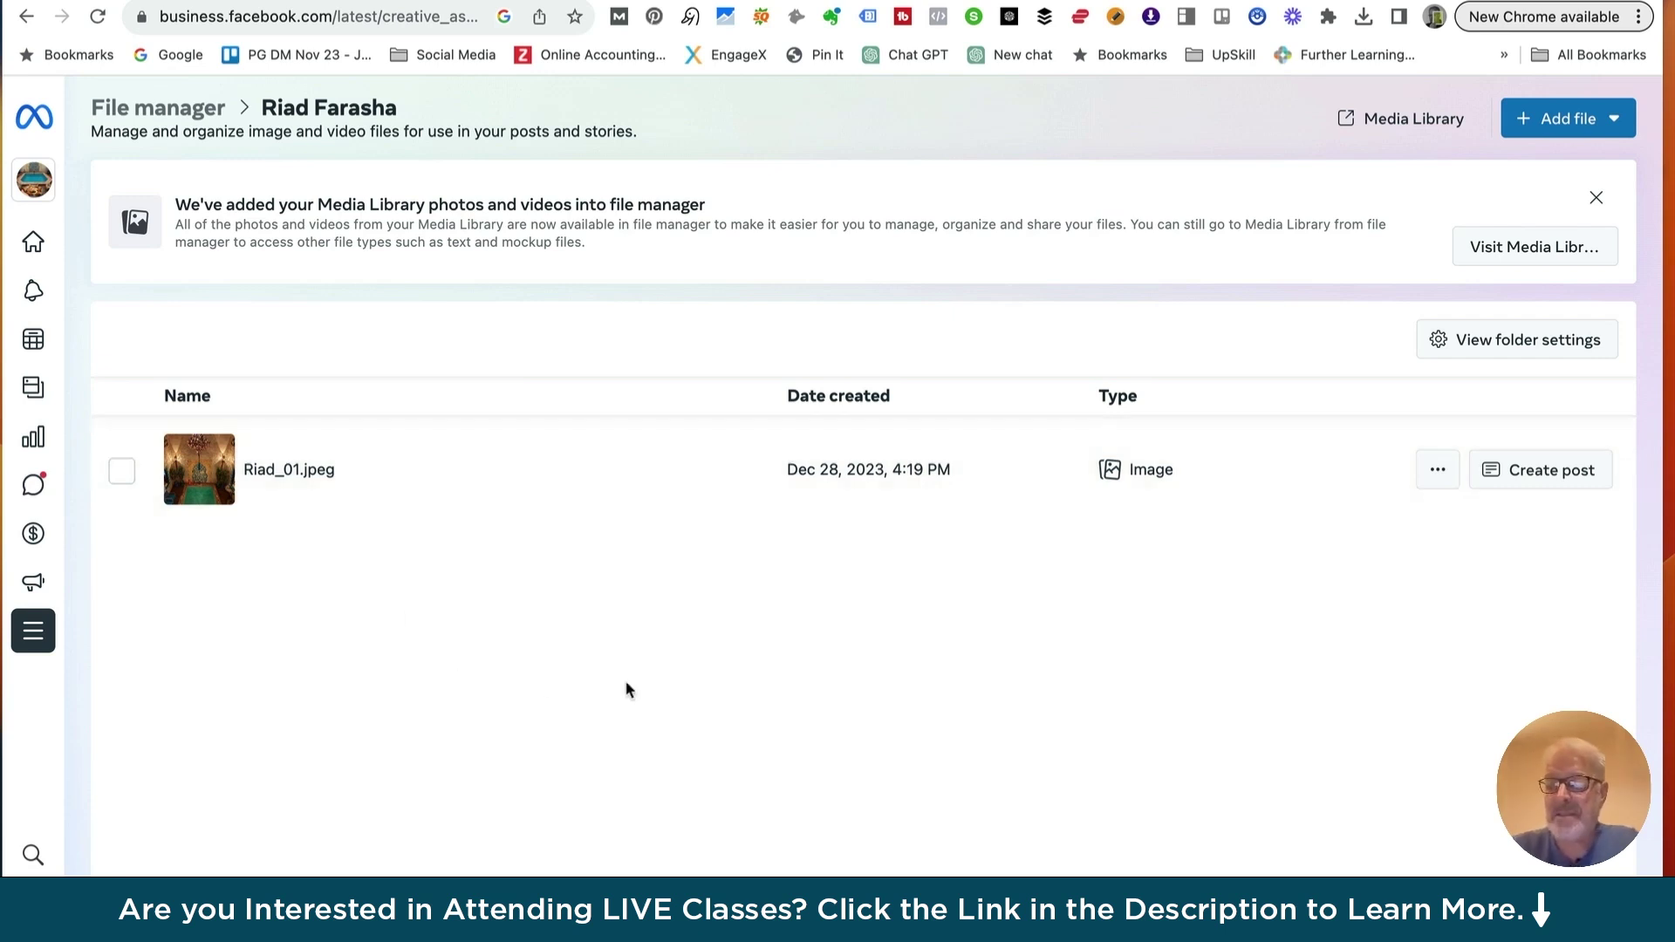
Go to Home, then open the Content section's Posts & reels list
click(44, 111)
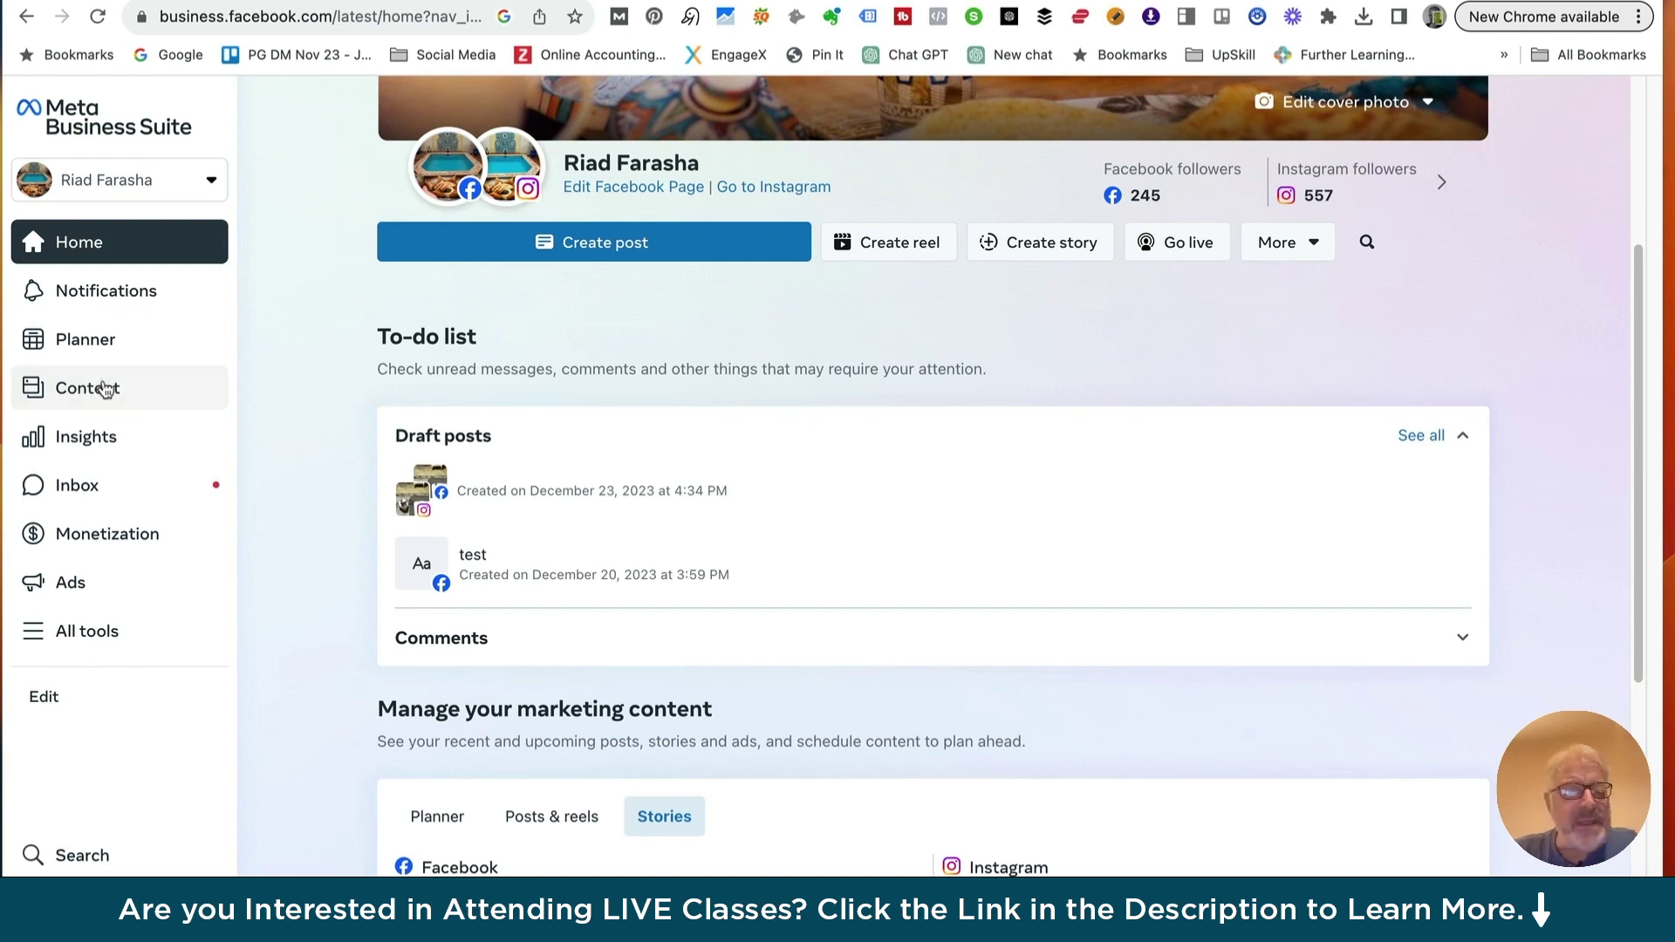
click(93, 389)
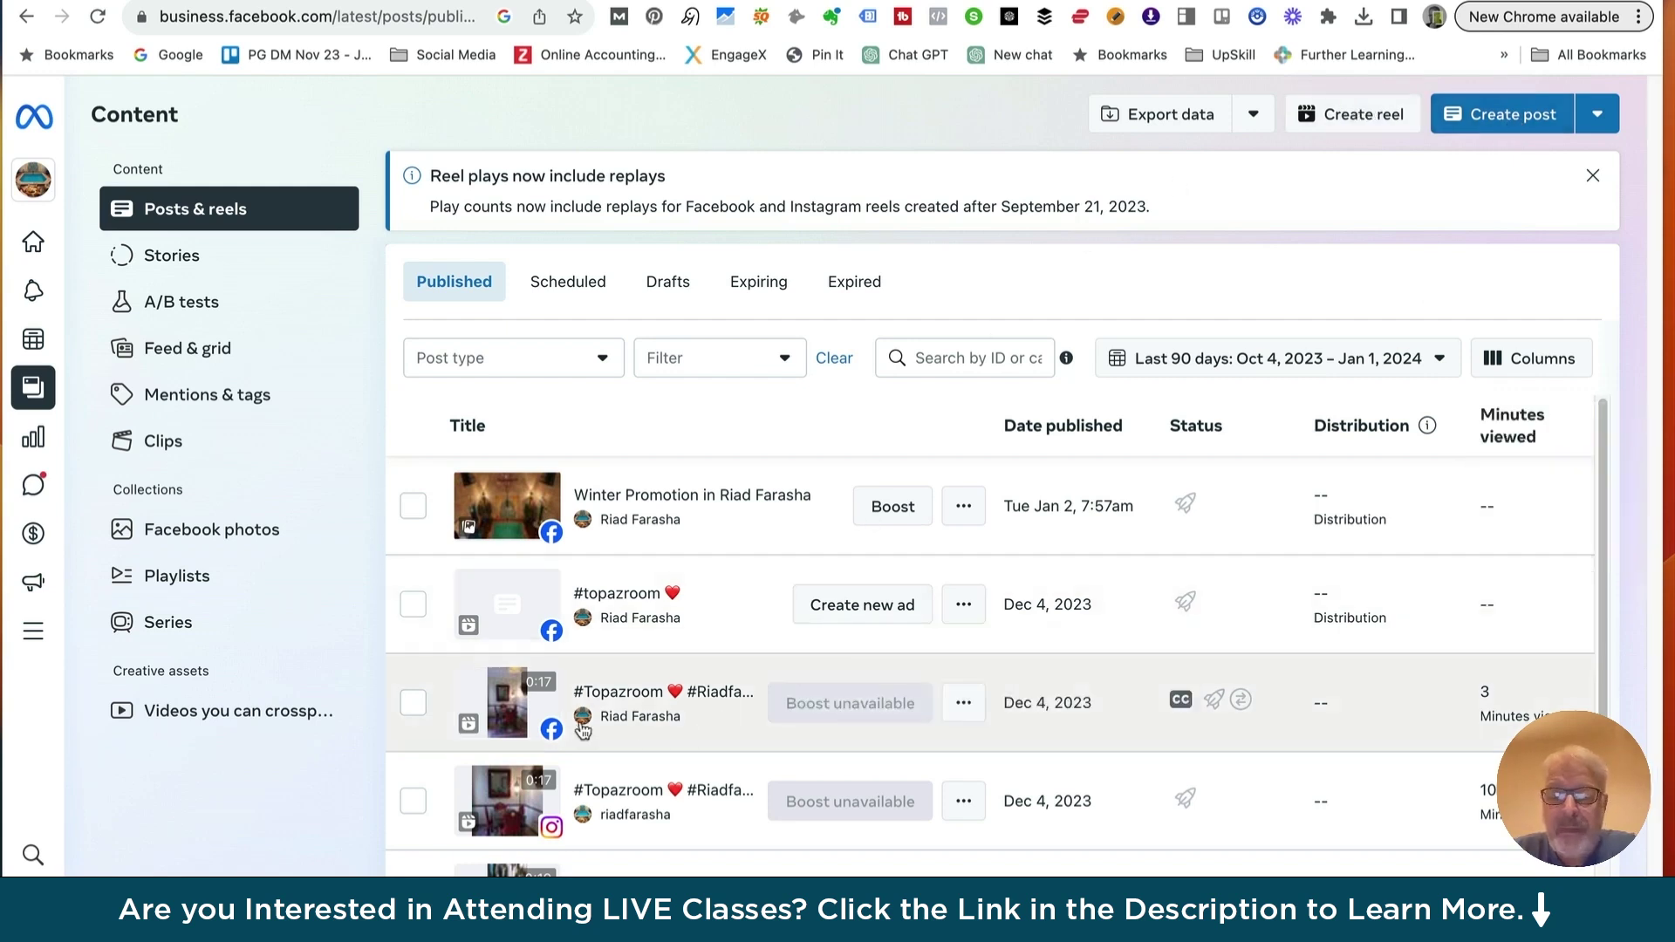
scroll(582, 729, down, 1)
scroll(942, 602, right, 3)
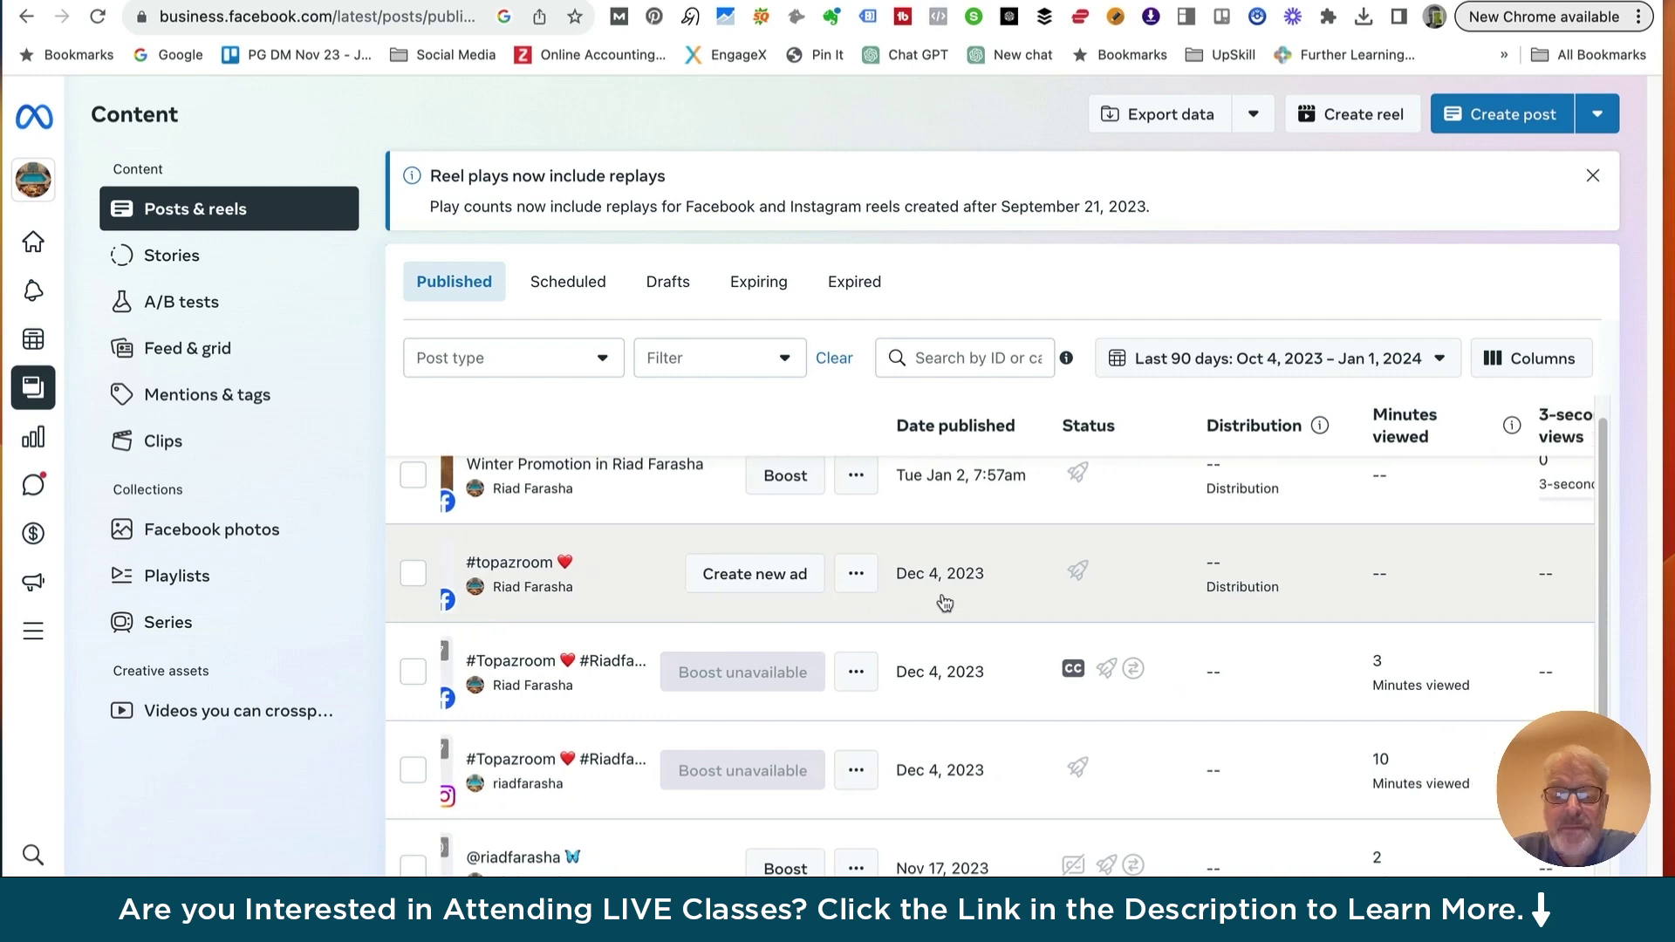
scroll(591, 516, left, 2)
scroll(697, 514, right, 2)
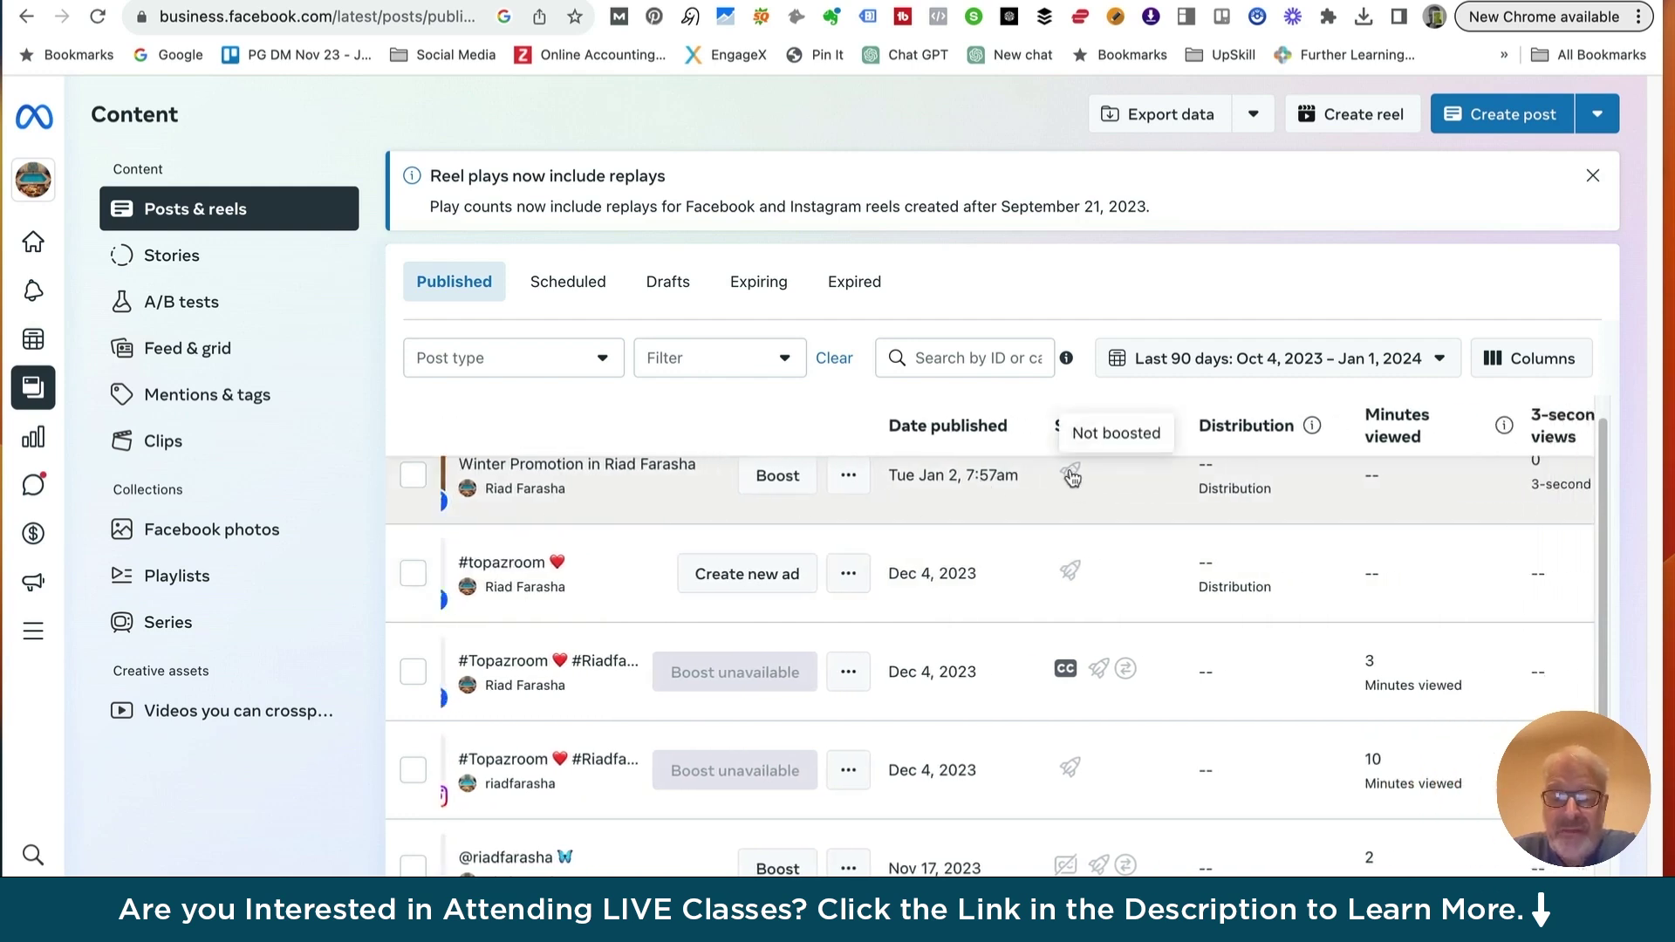
scroll(1071, 478, right, 8)
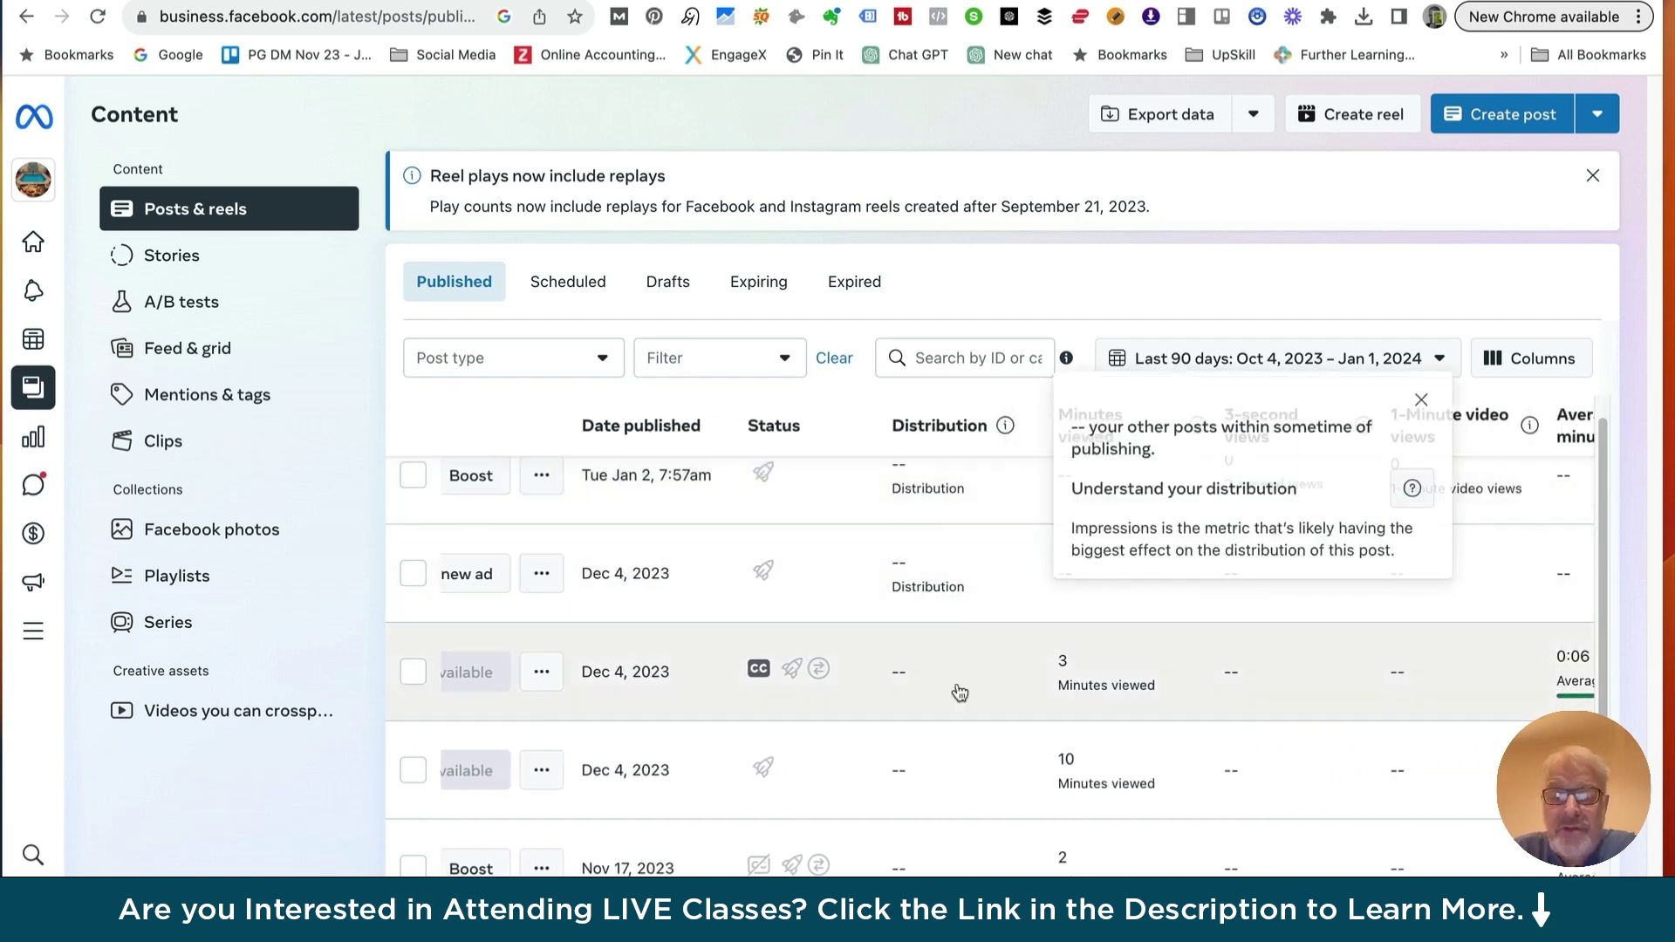
mouse_move(1120, 597)
scroll(1100, 546, right, 8)
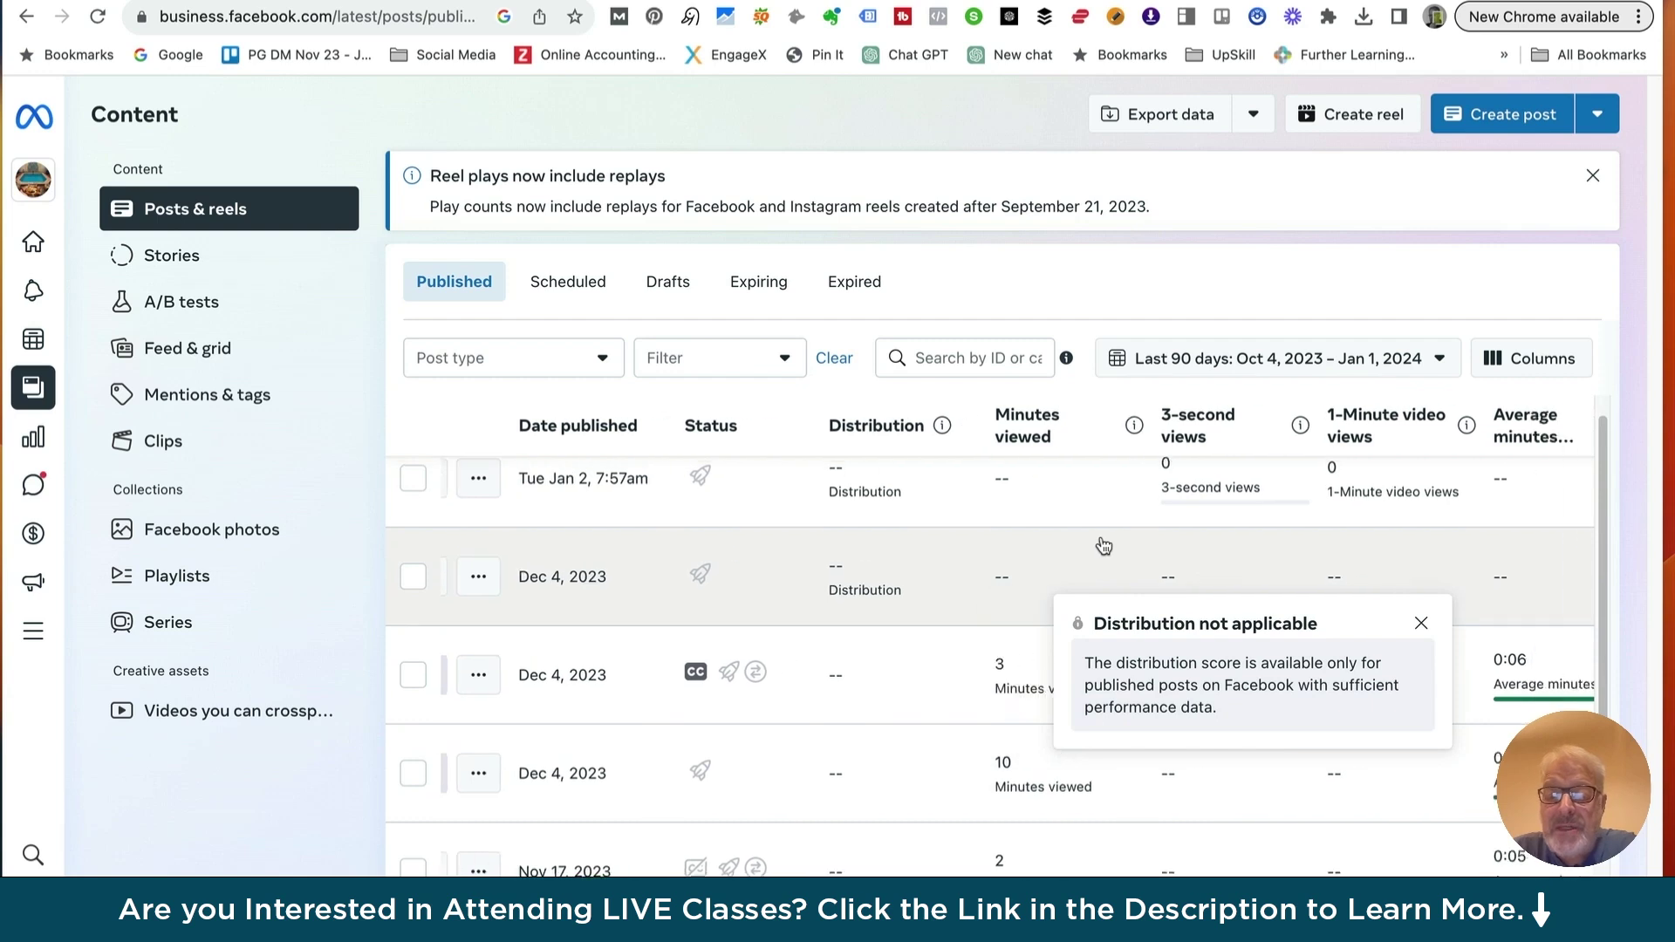
scroll(1104, 546, right, 17)
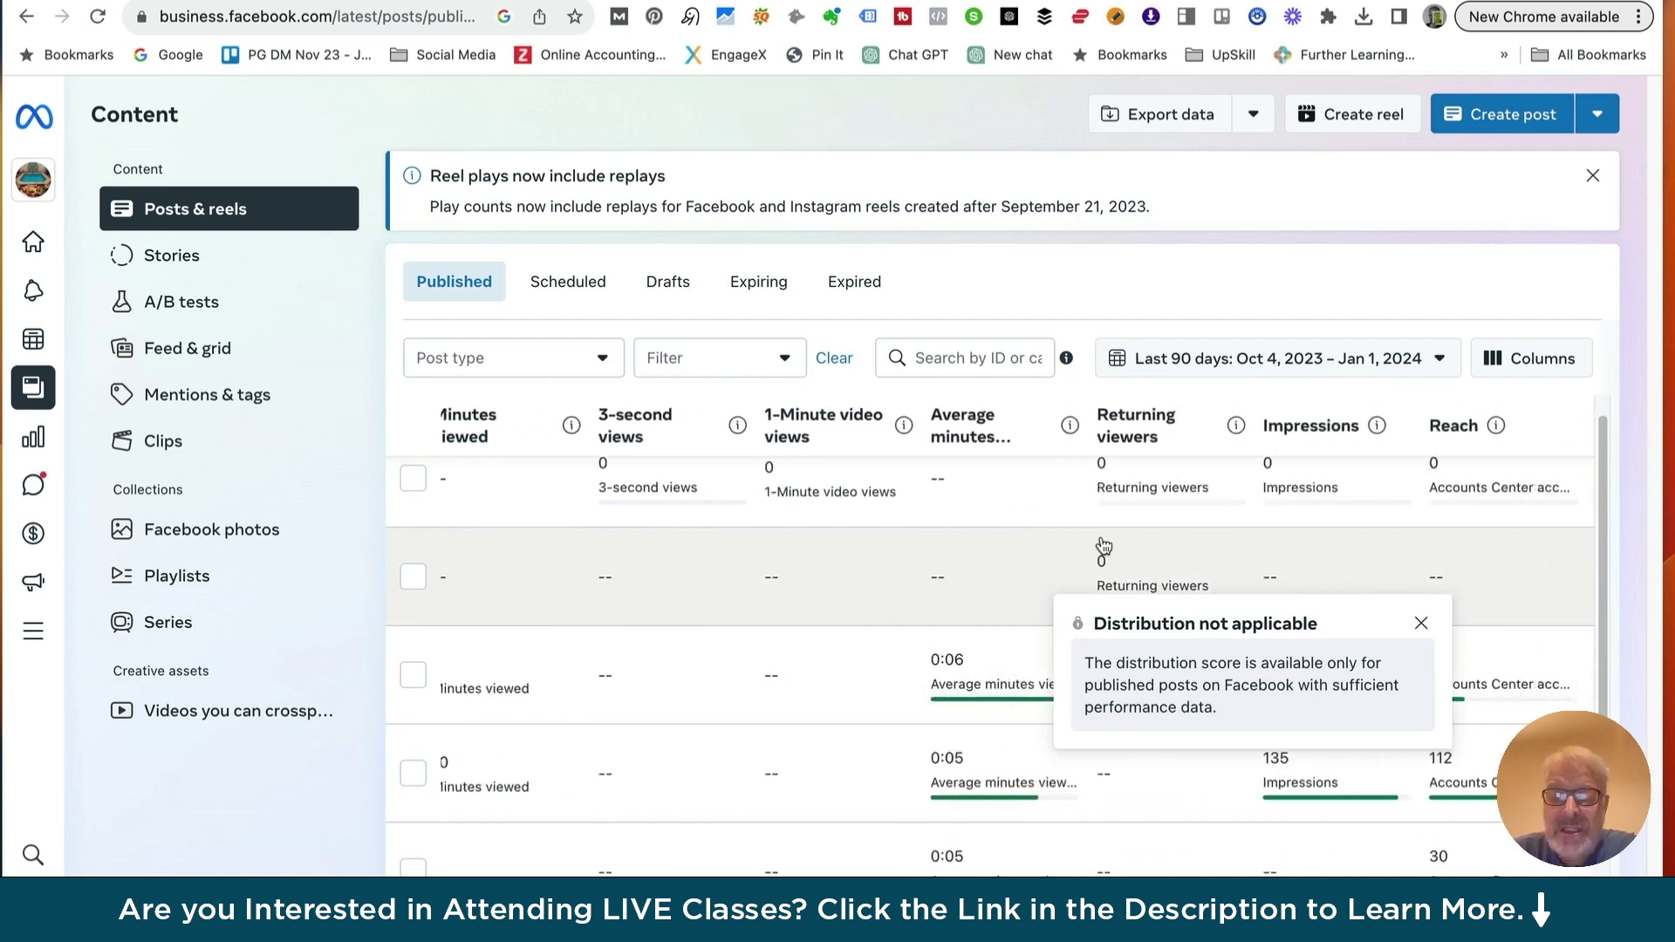
scroll(867, 568, up, 1)
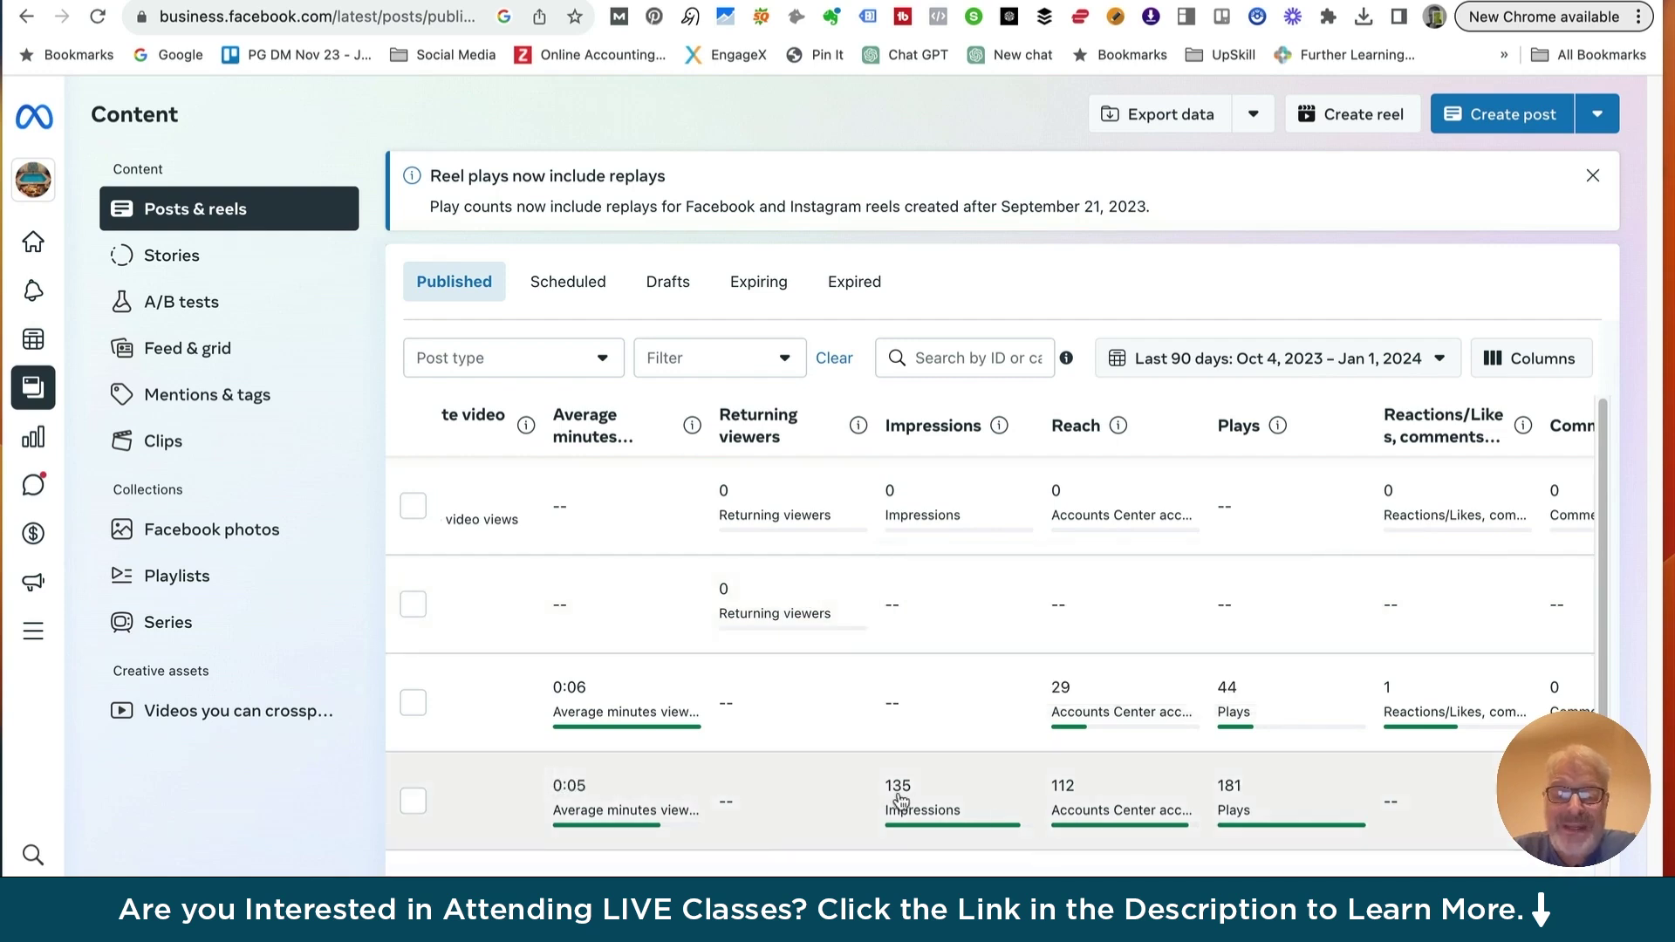
scroll(780, 731, left, 2)
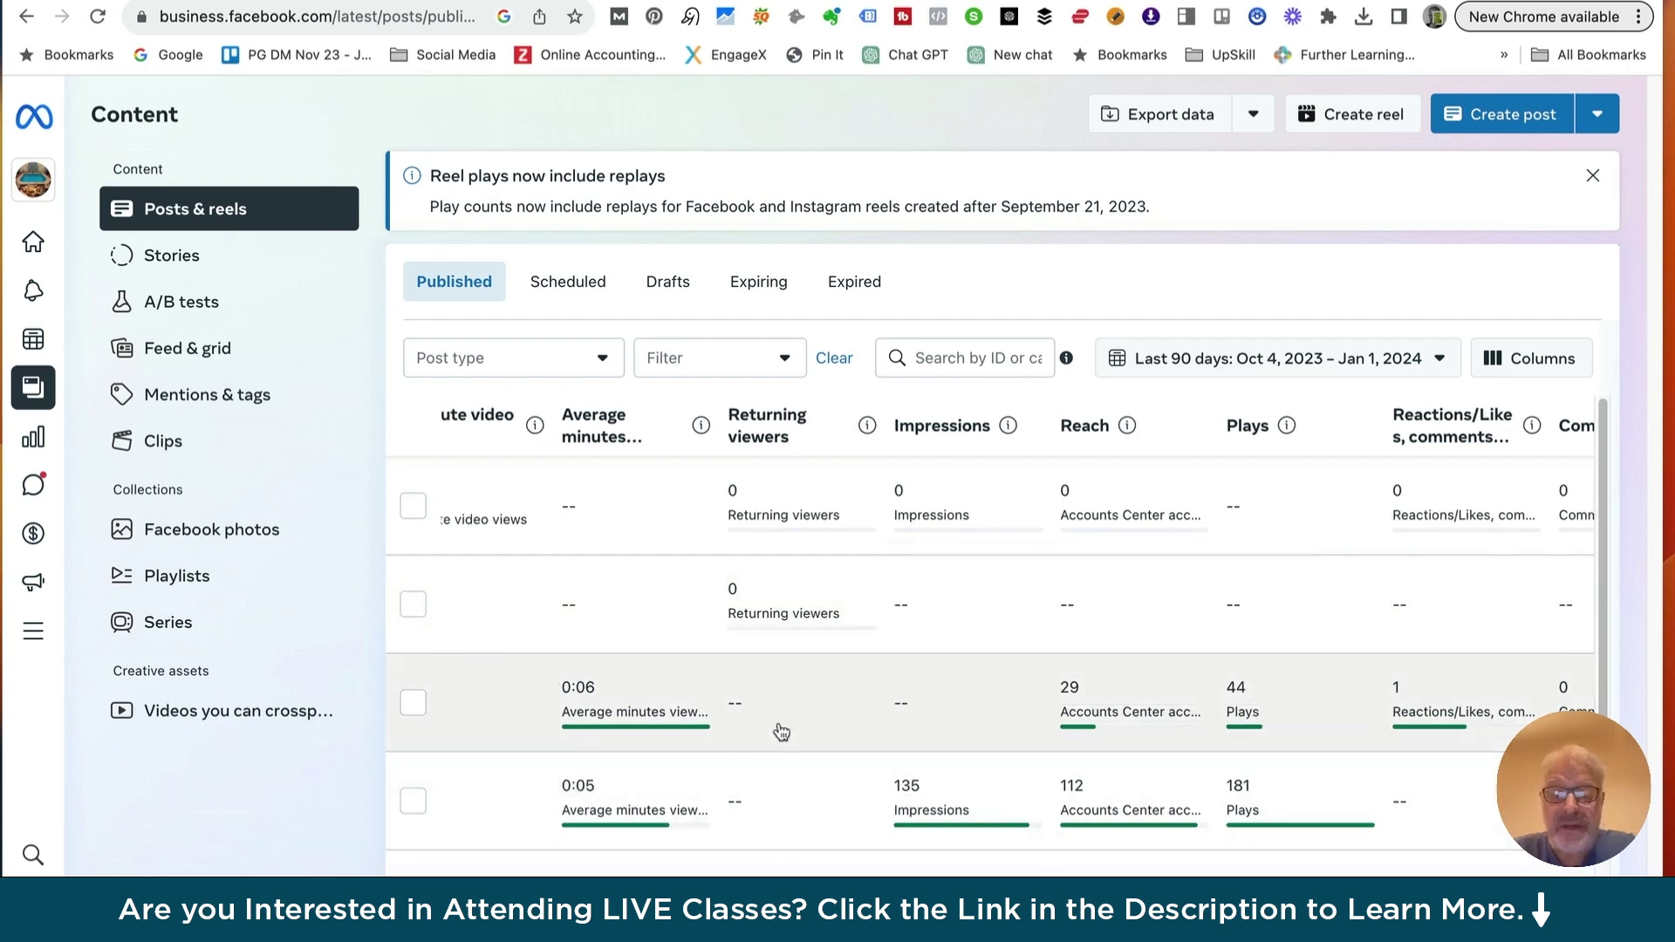
scroll(780, 731, right, 2)
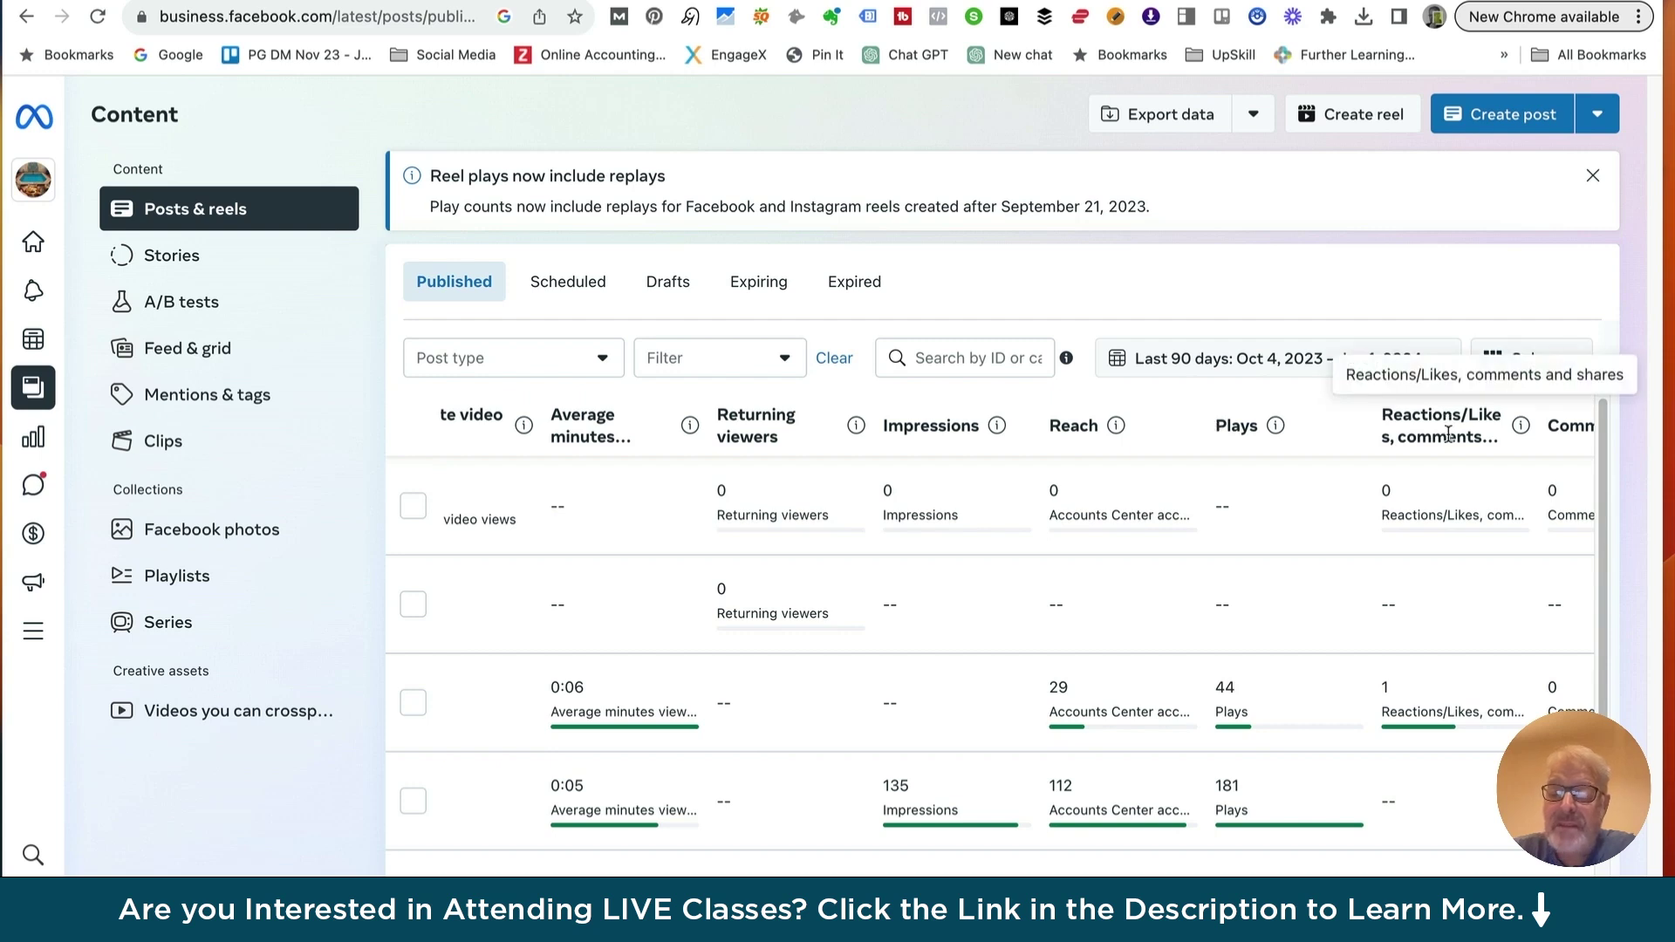
scroll(1444, 432, right, 2)
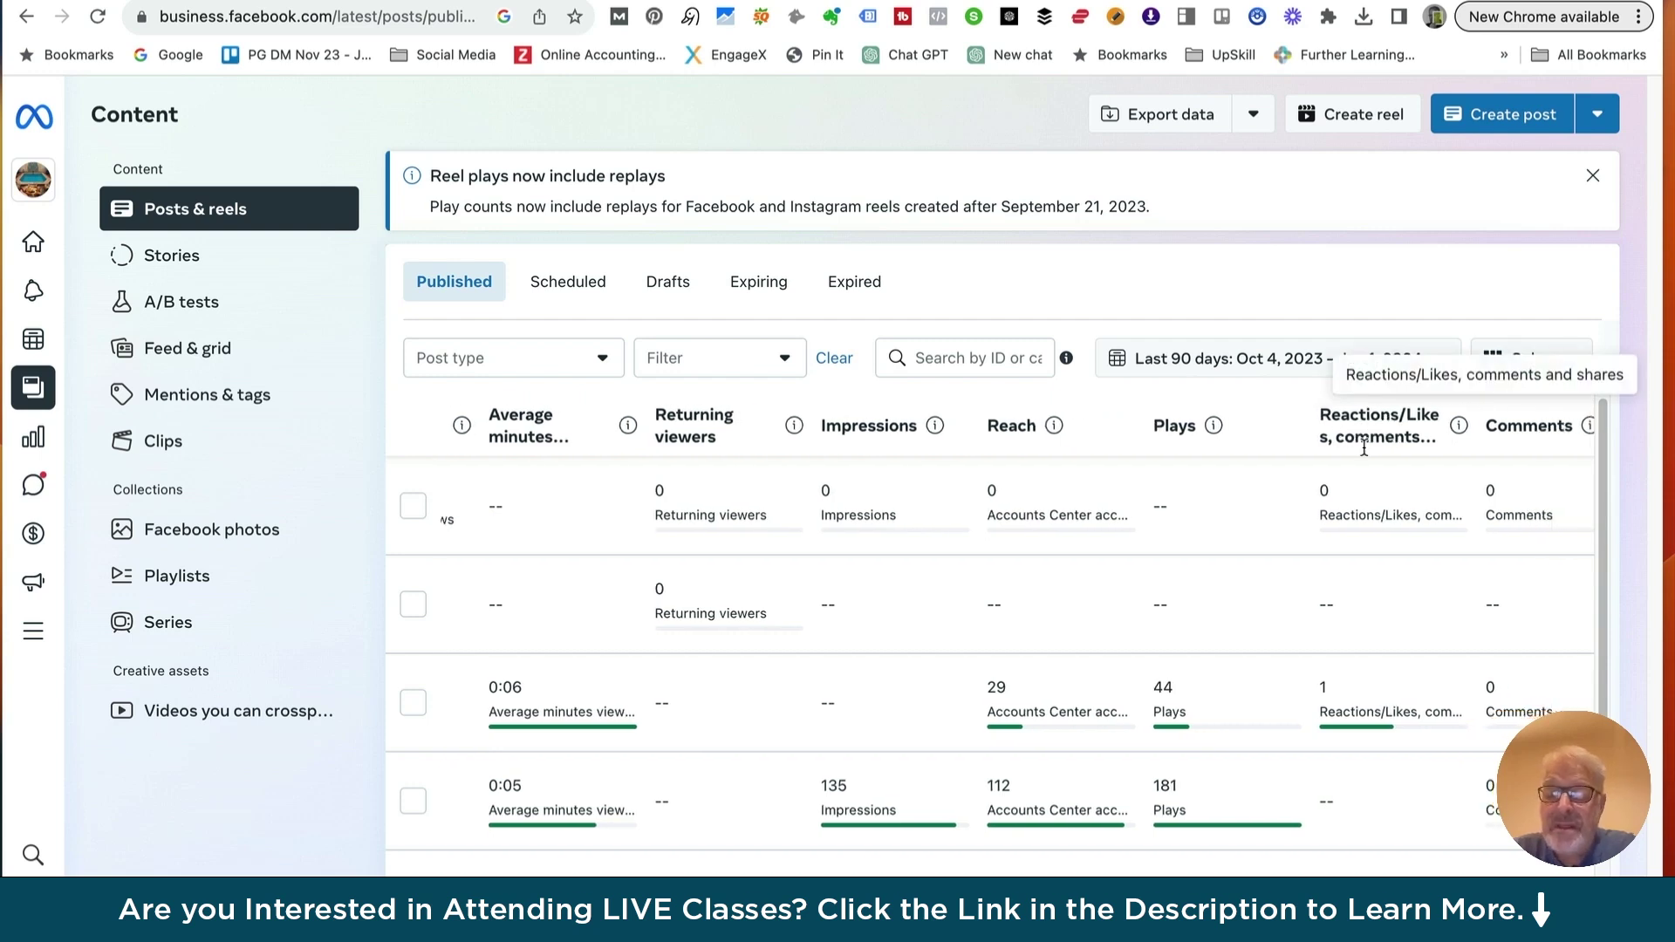
scroll(1361, 439, left, 15)
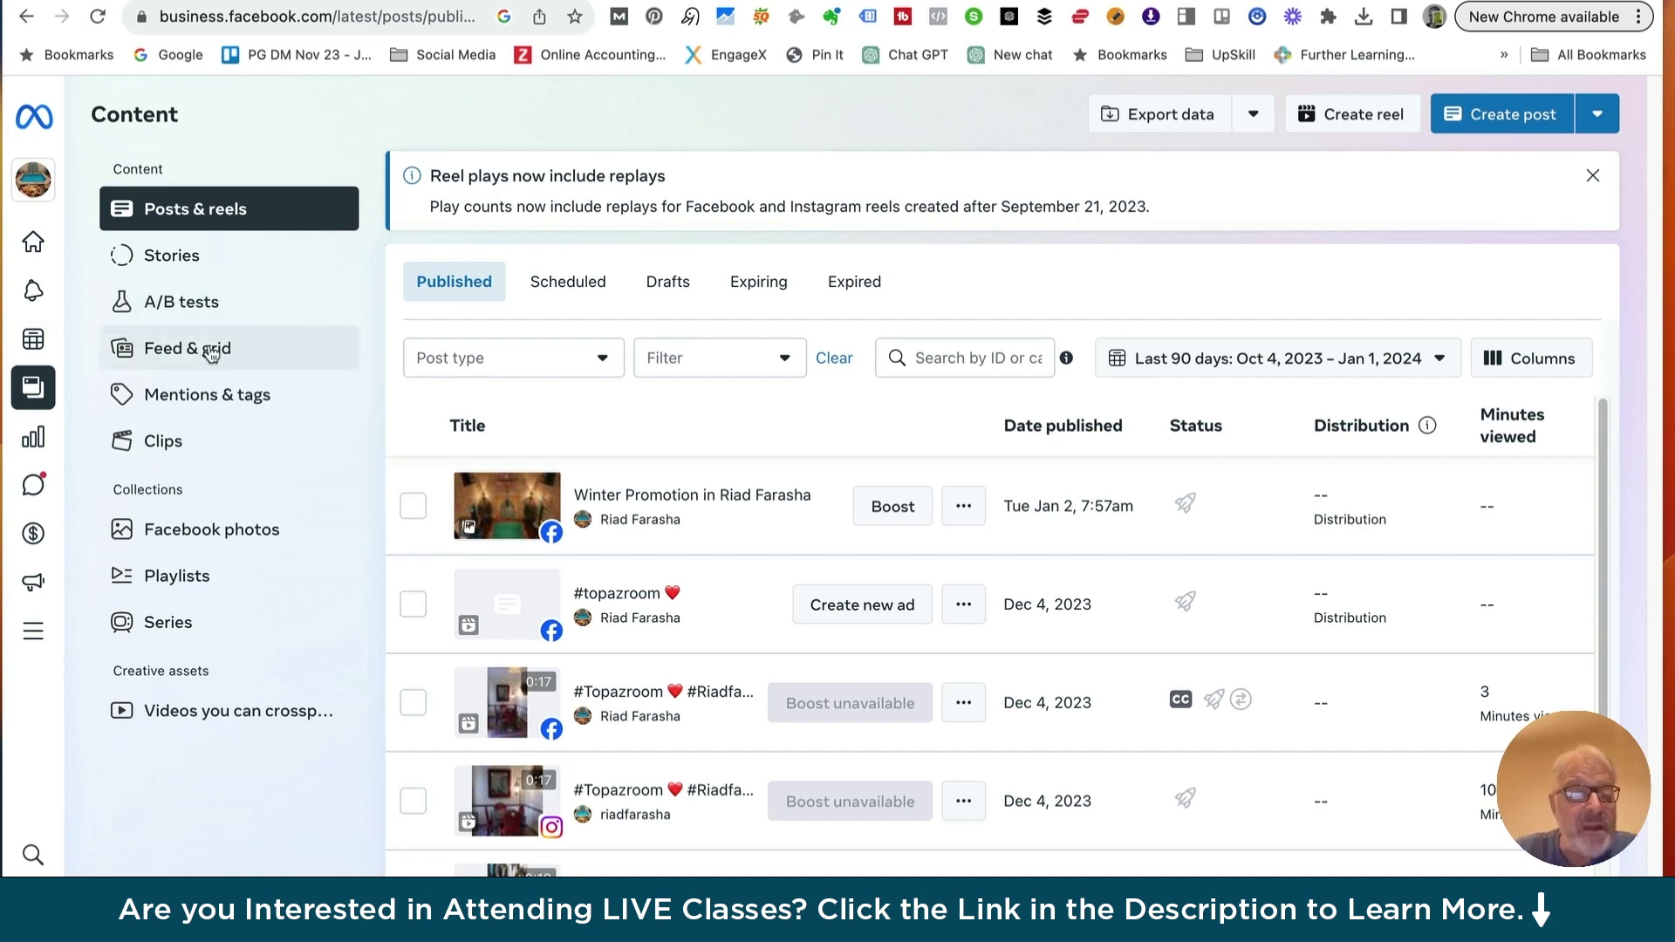
Scroll through the Feed & grid previews for Facebook and Instagram, then return Home
click(188, 358)
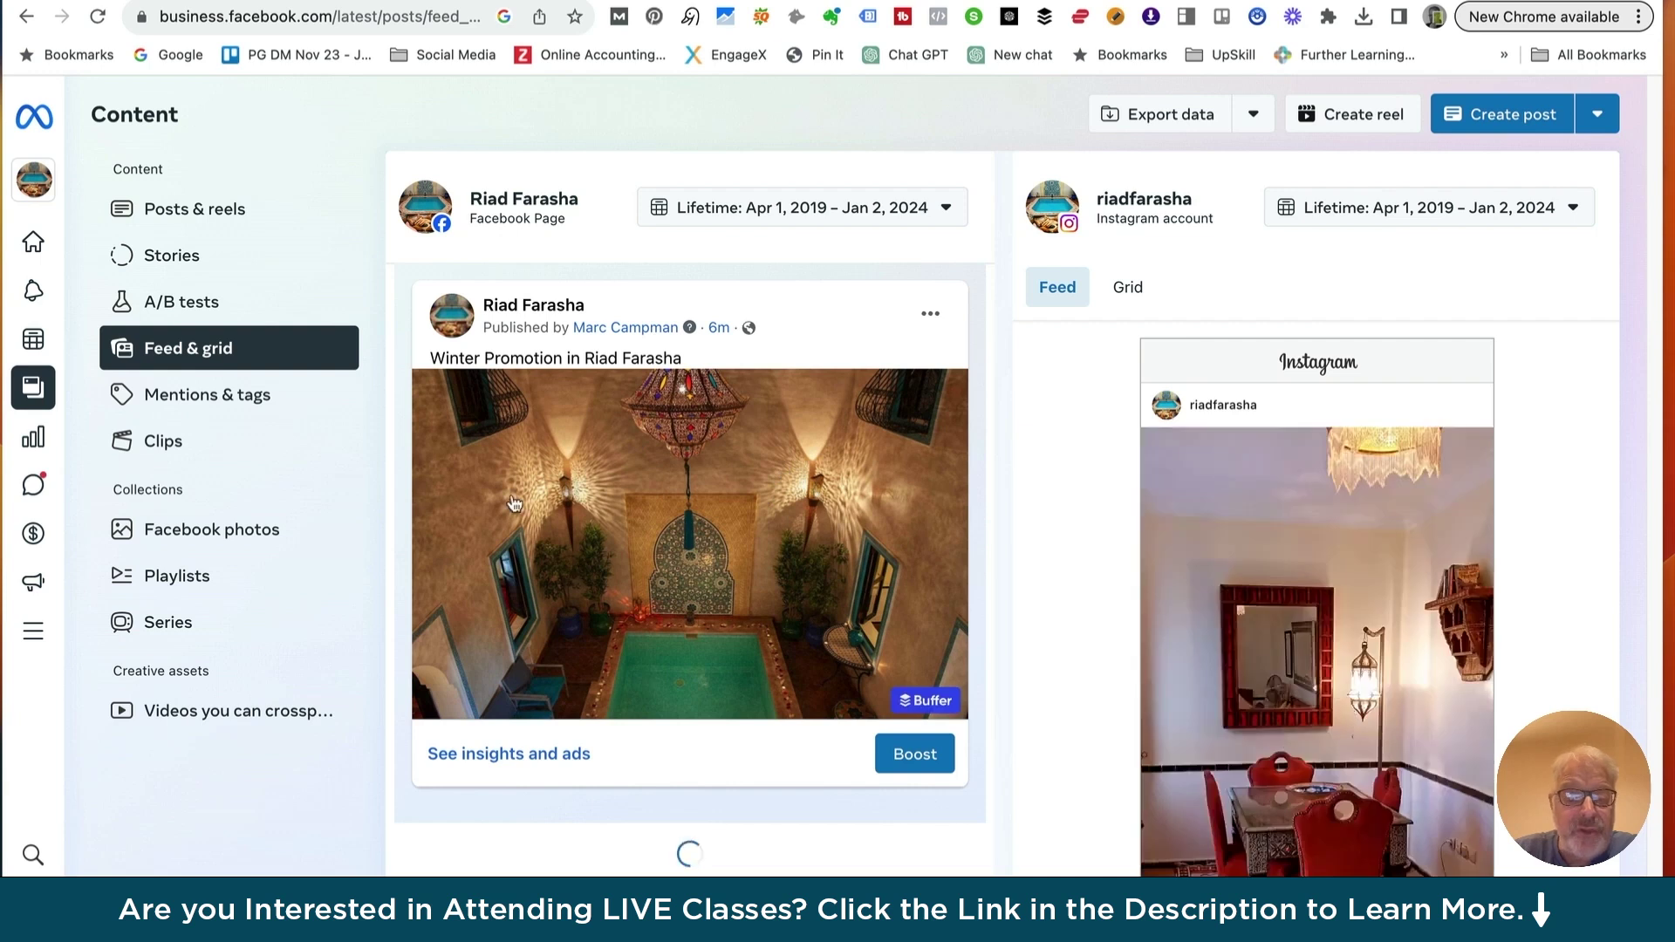
scroll(584, 463, down, 1)
scroll(584, 463, down, 2)
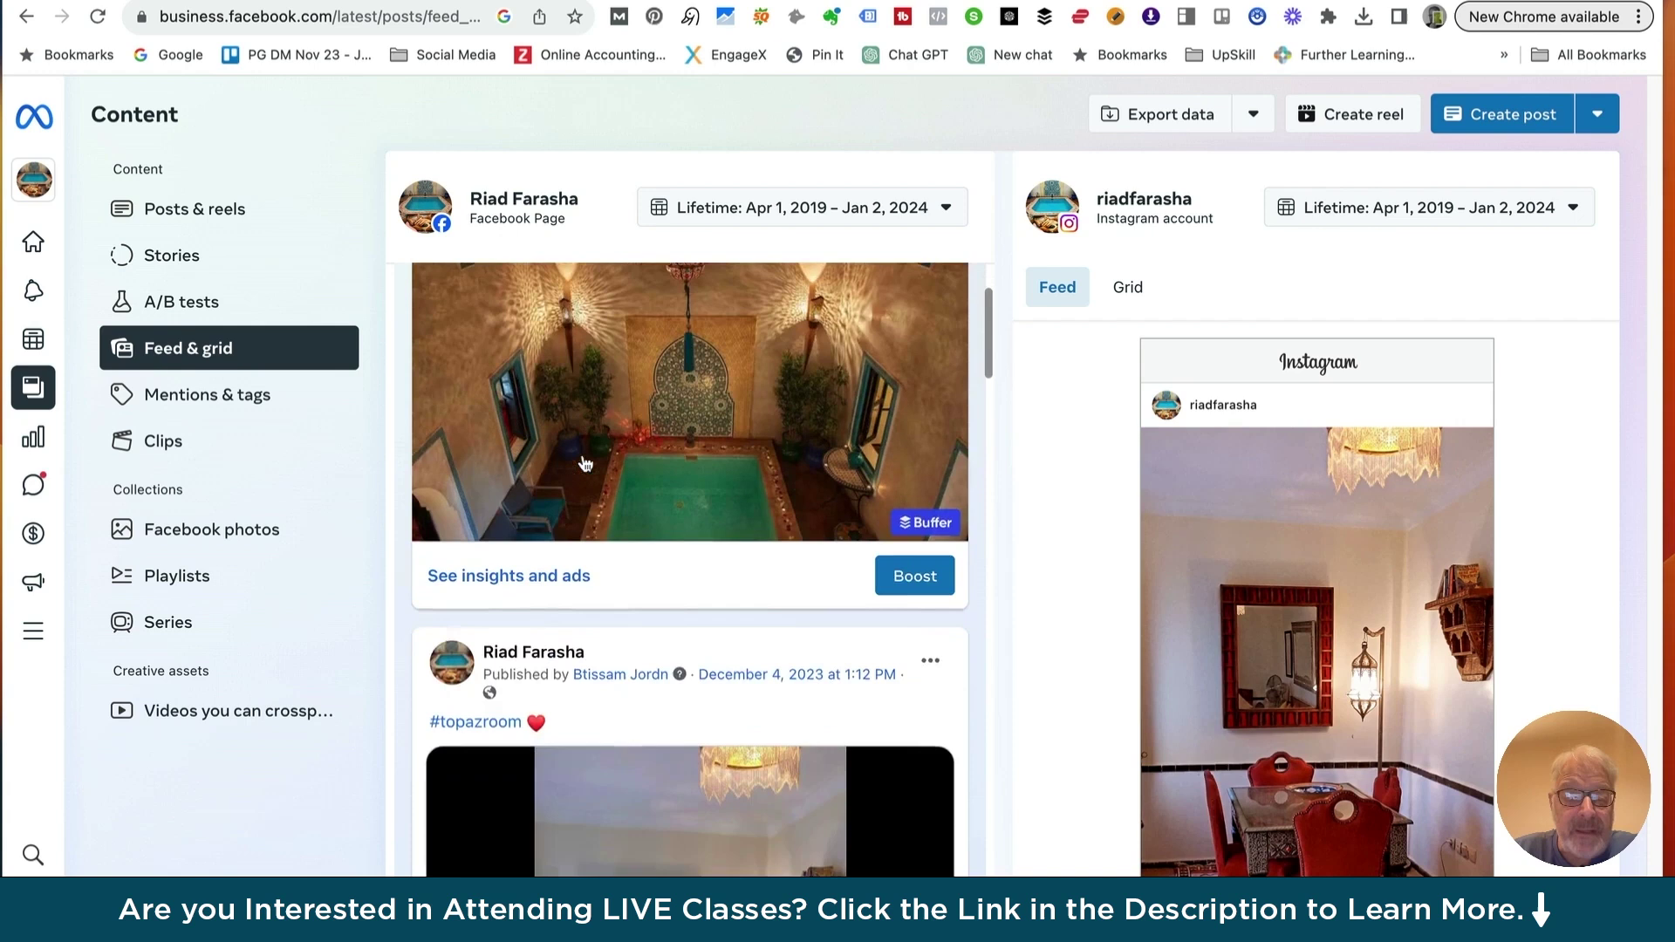
scroll(584, 463, down, 2)
scroll(579, 459, up, 2)
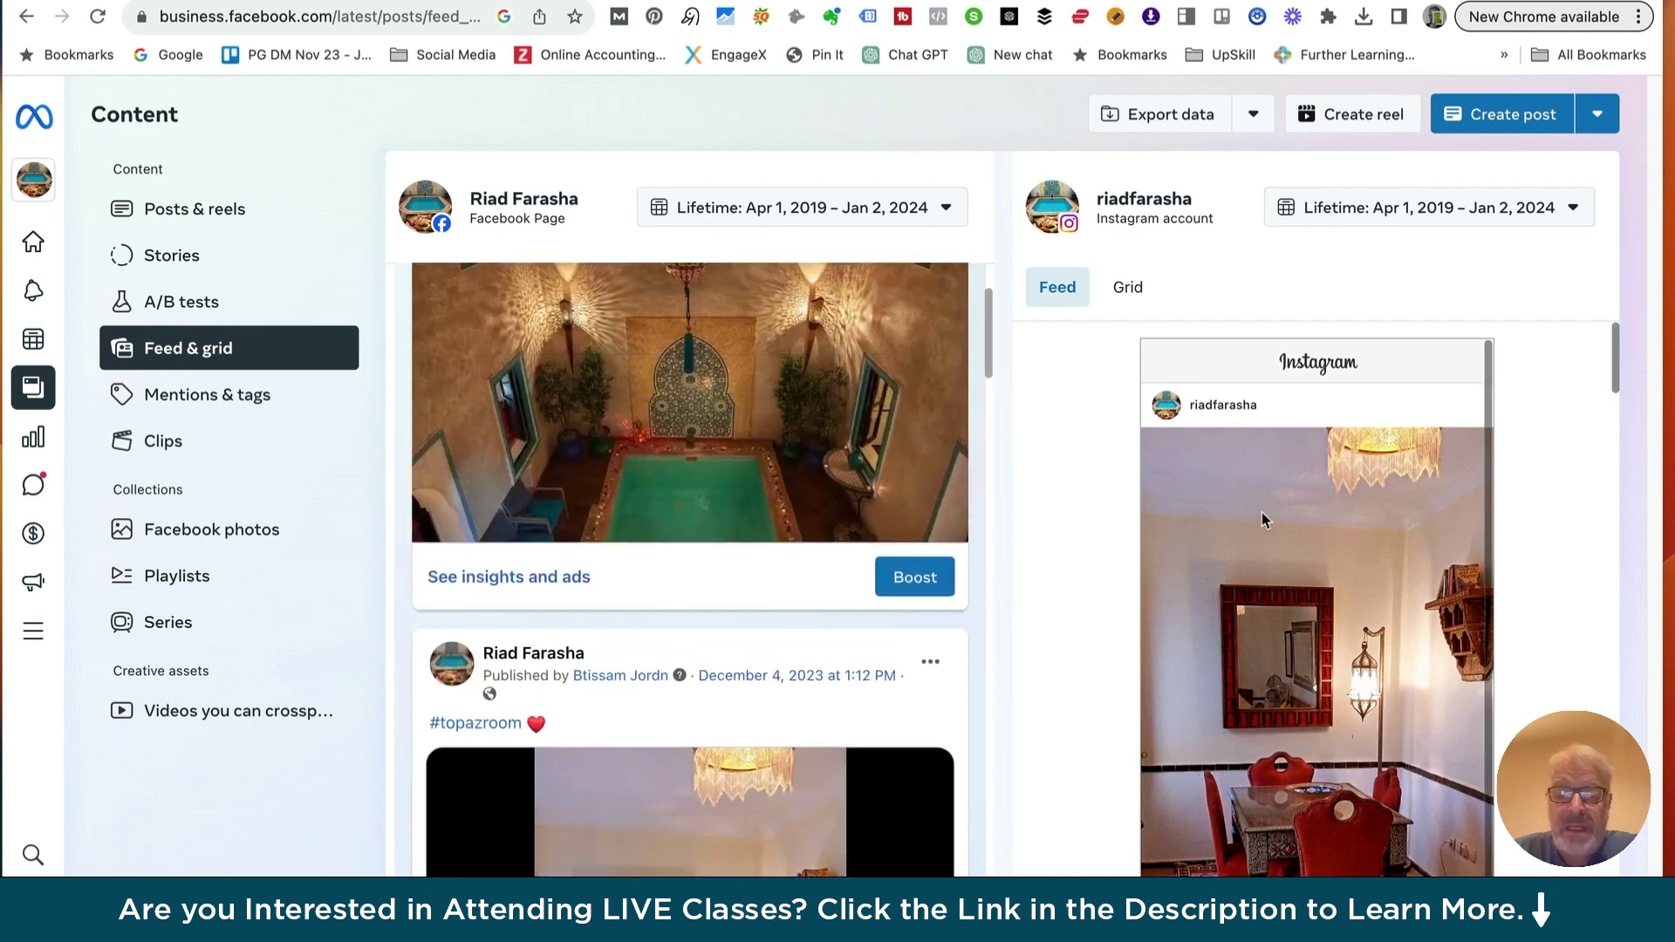
scroll(1260, 550, down, 1)
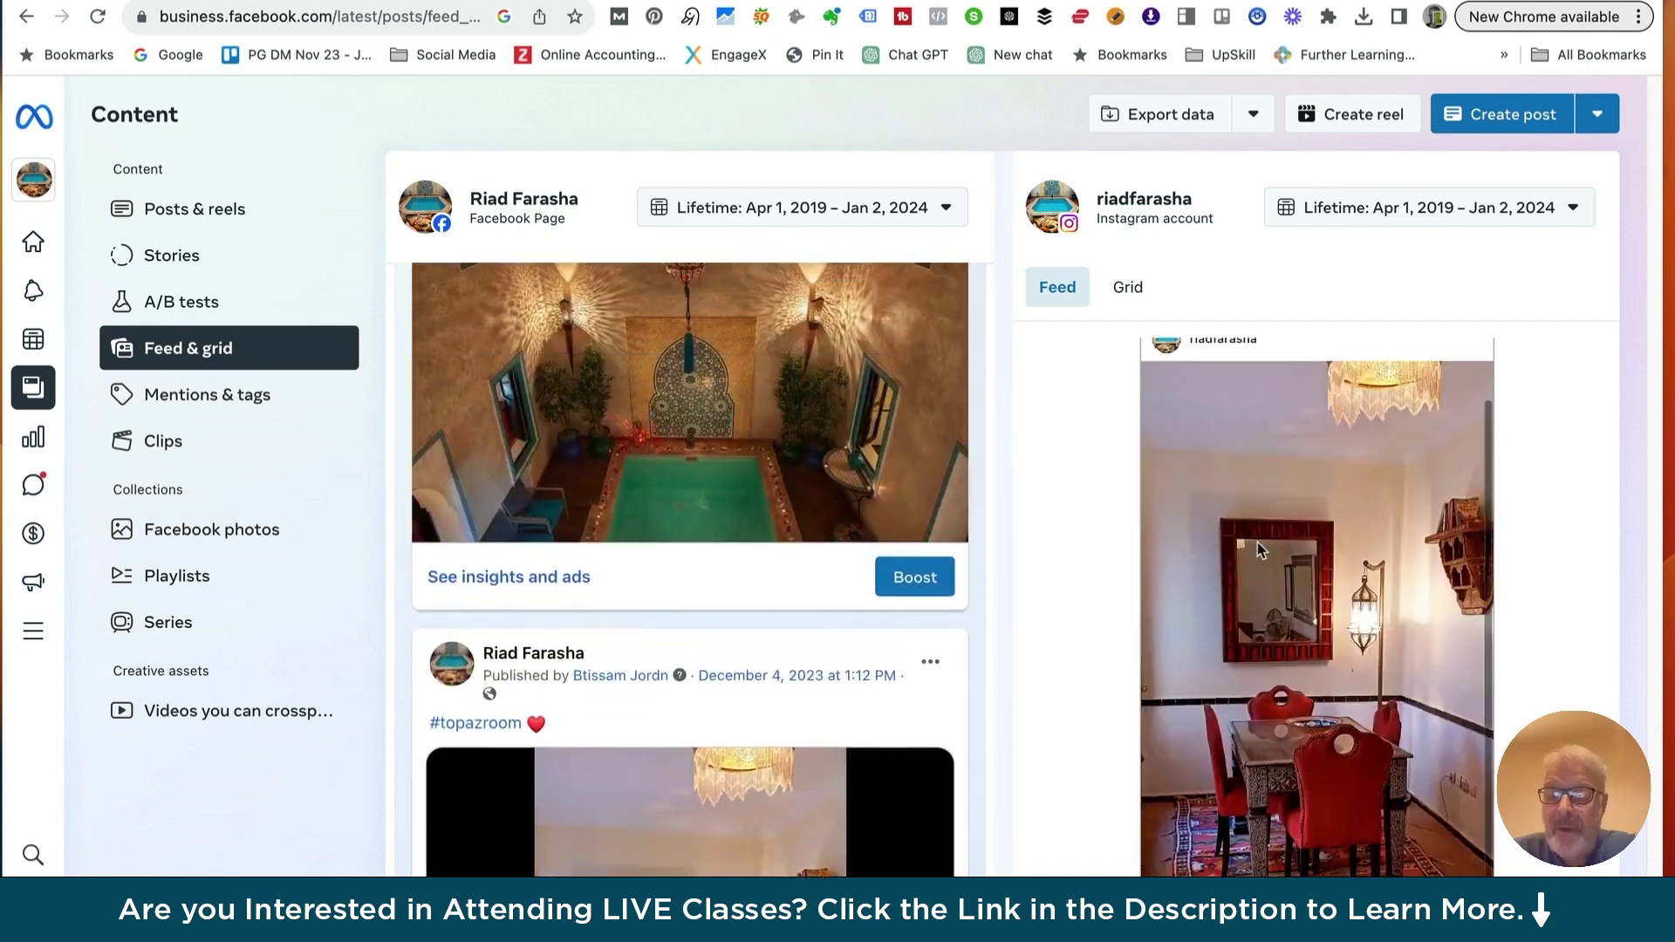
scroll(1261, 550, up, 1)
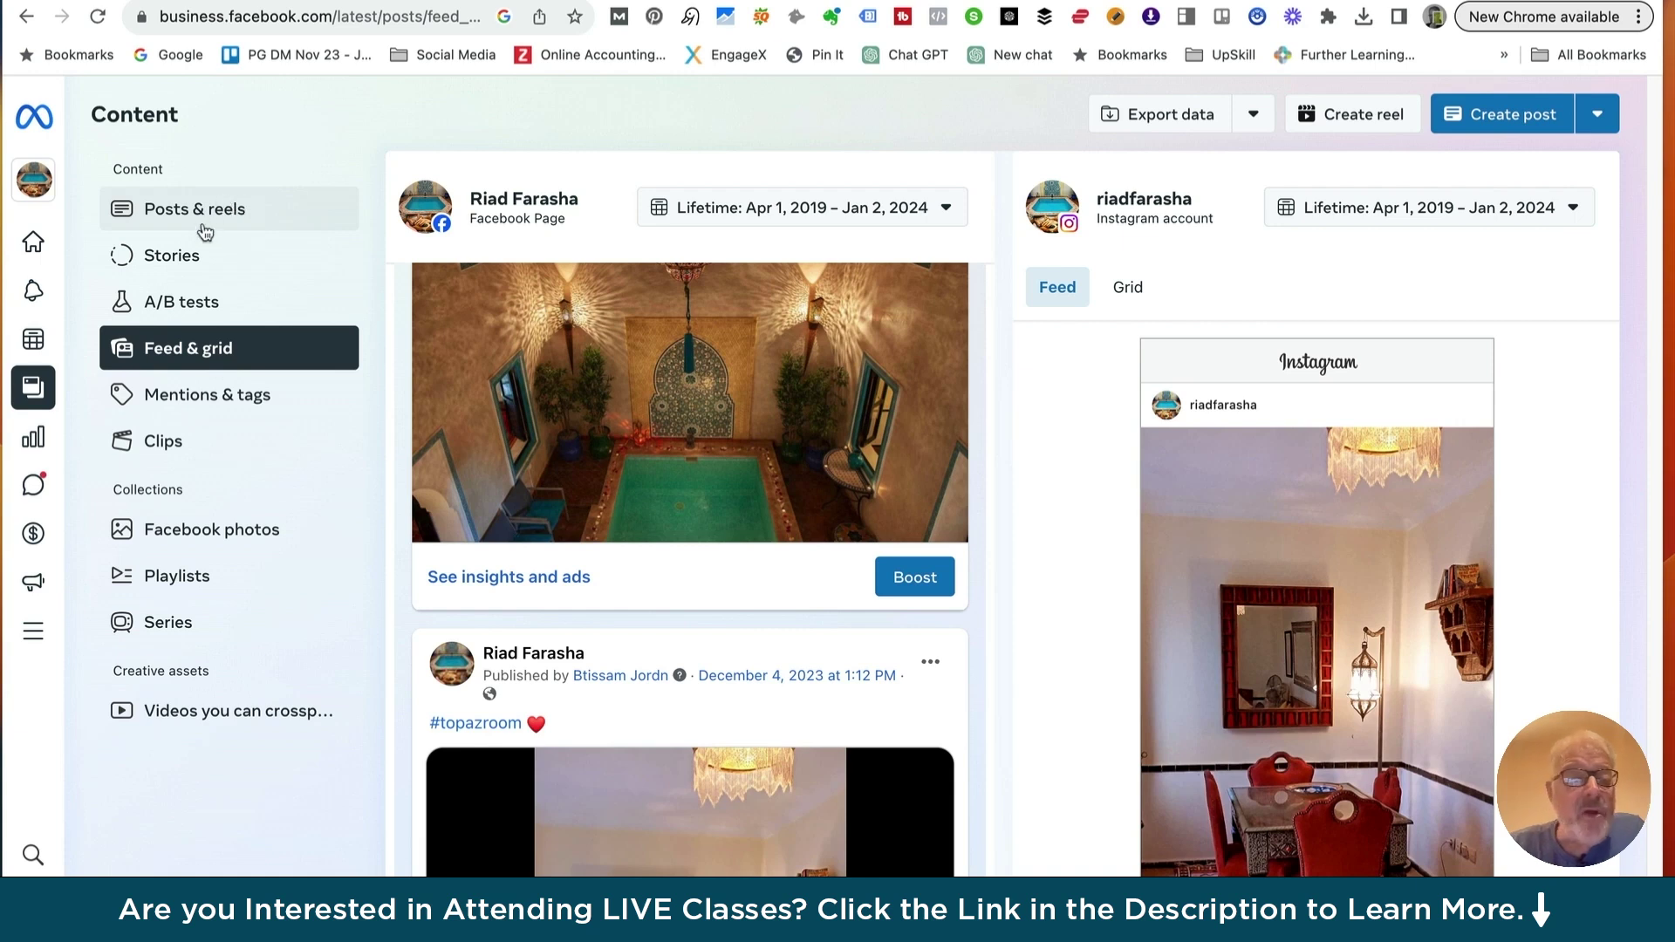
mouse_move(40, 120)
click(97, 120)
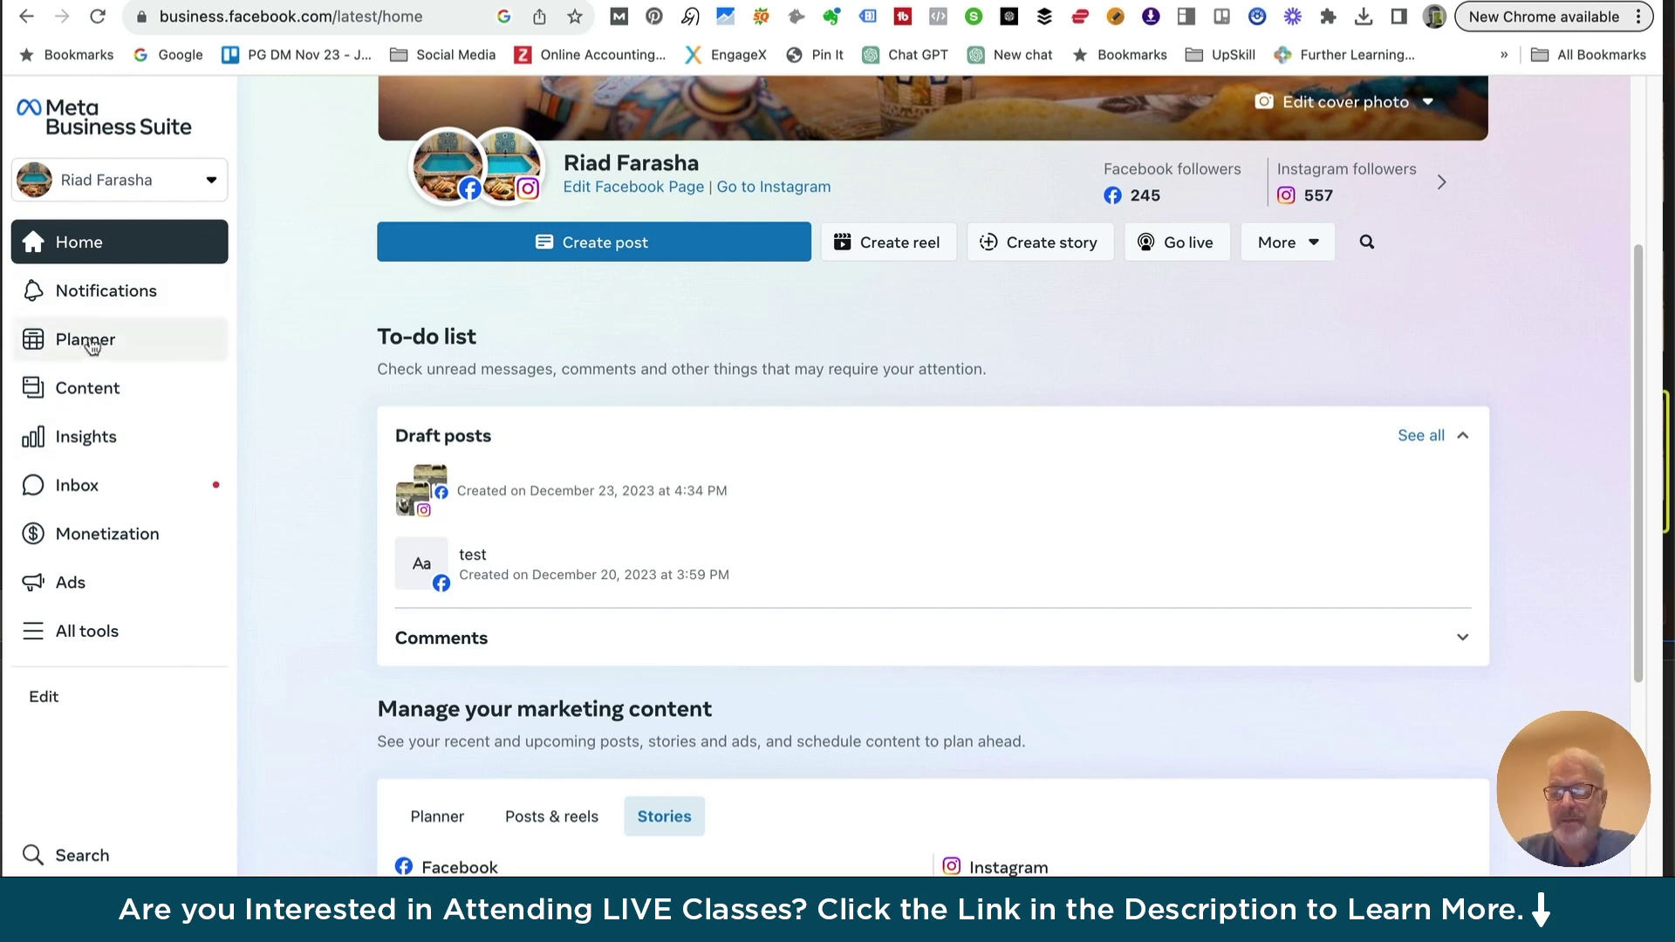
Open the Planner's January 2024 week view and switch the side panel to Moments
click(92, 347)
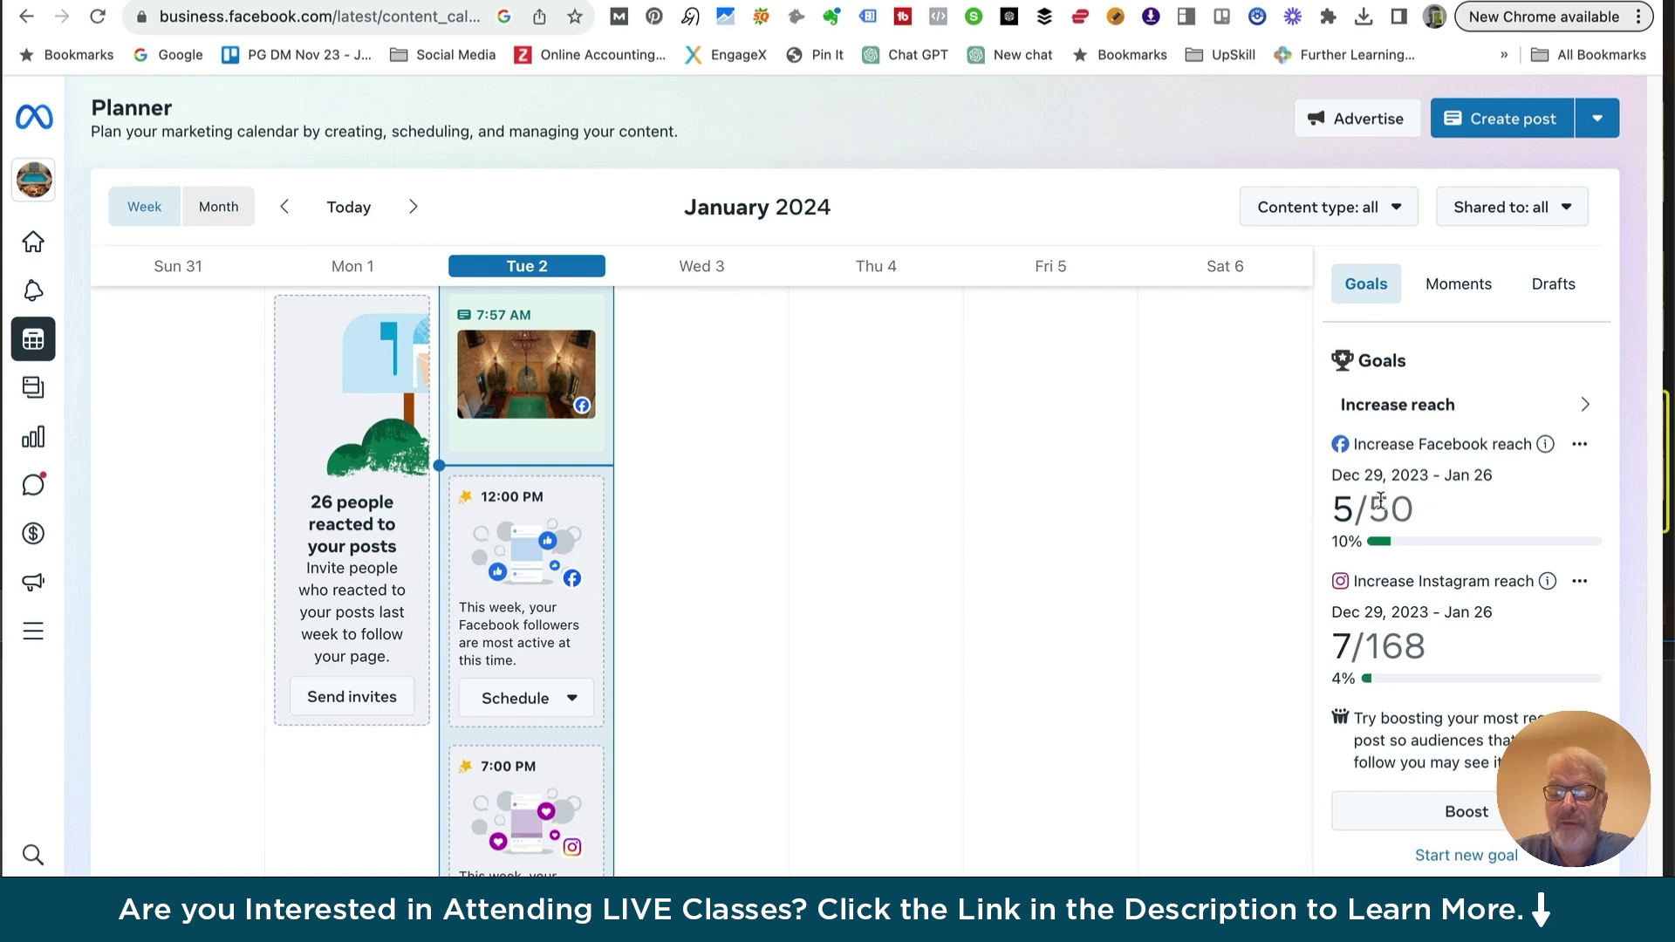
click(1458, 288)
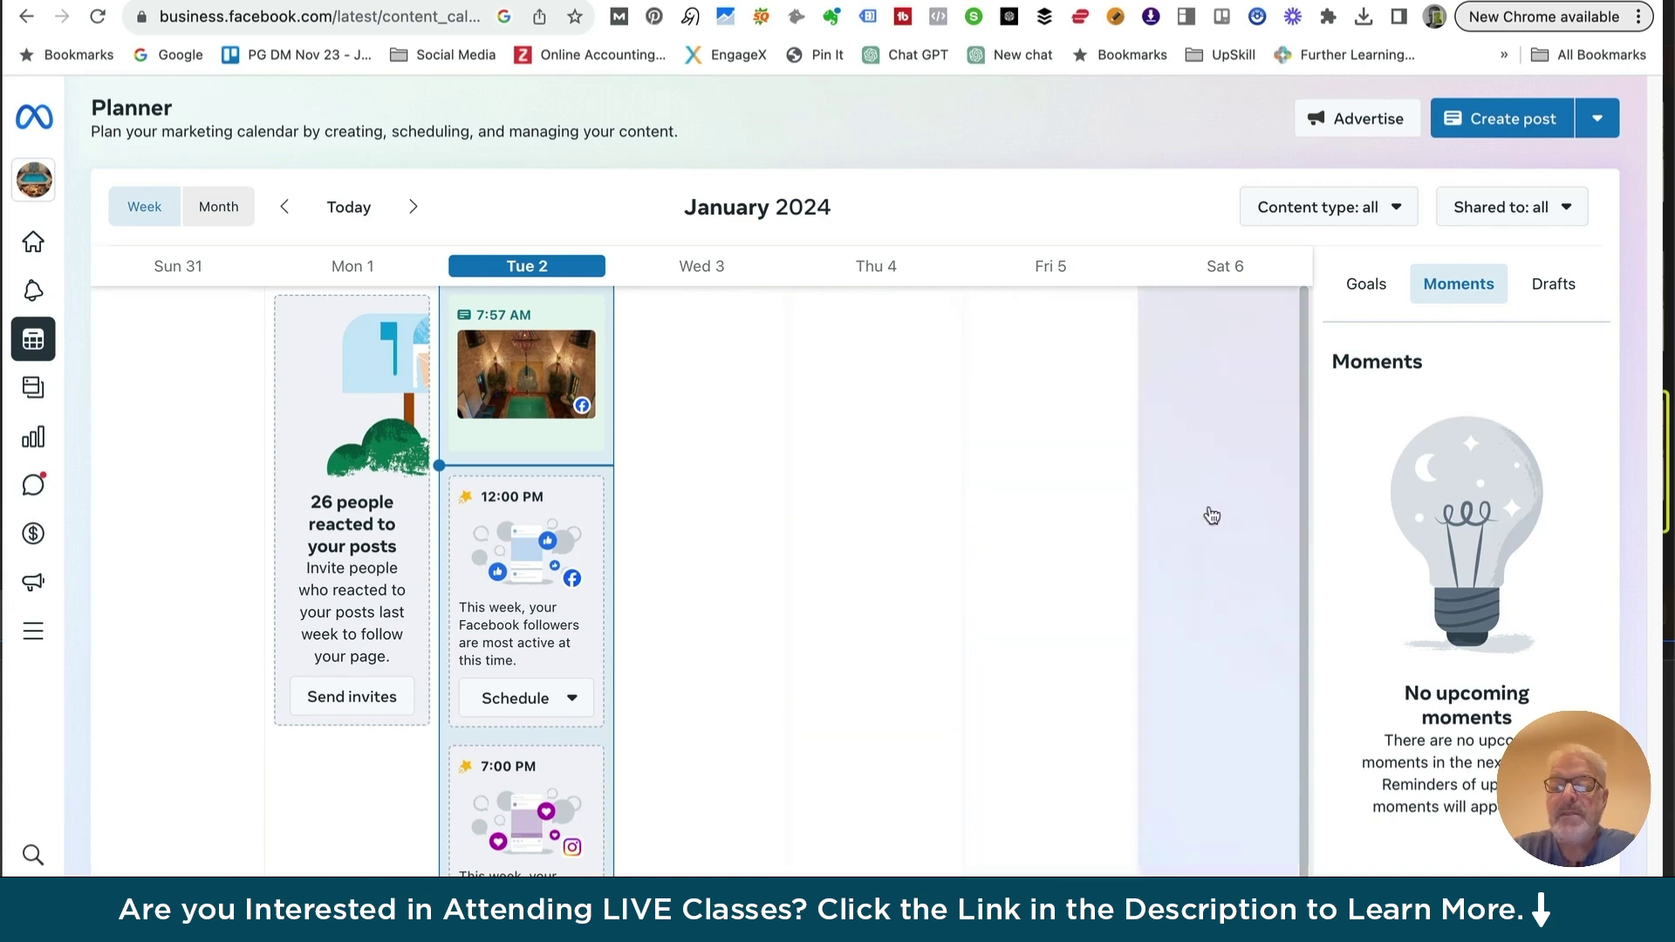
Open the 'Content type: all' filter dropdown above the Planner calendar
click(1400, 206)
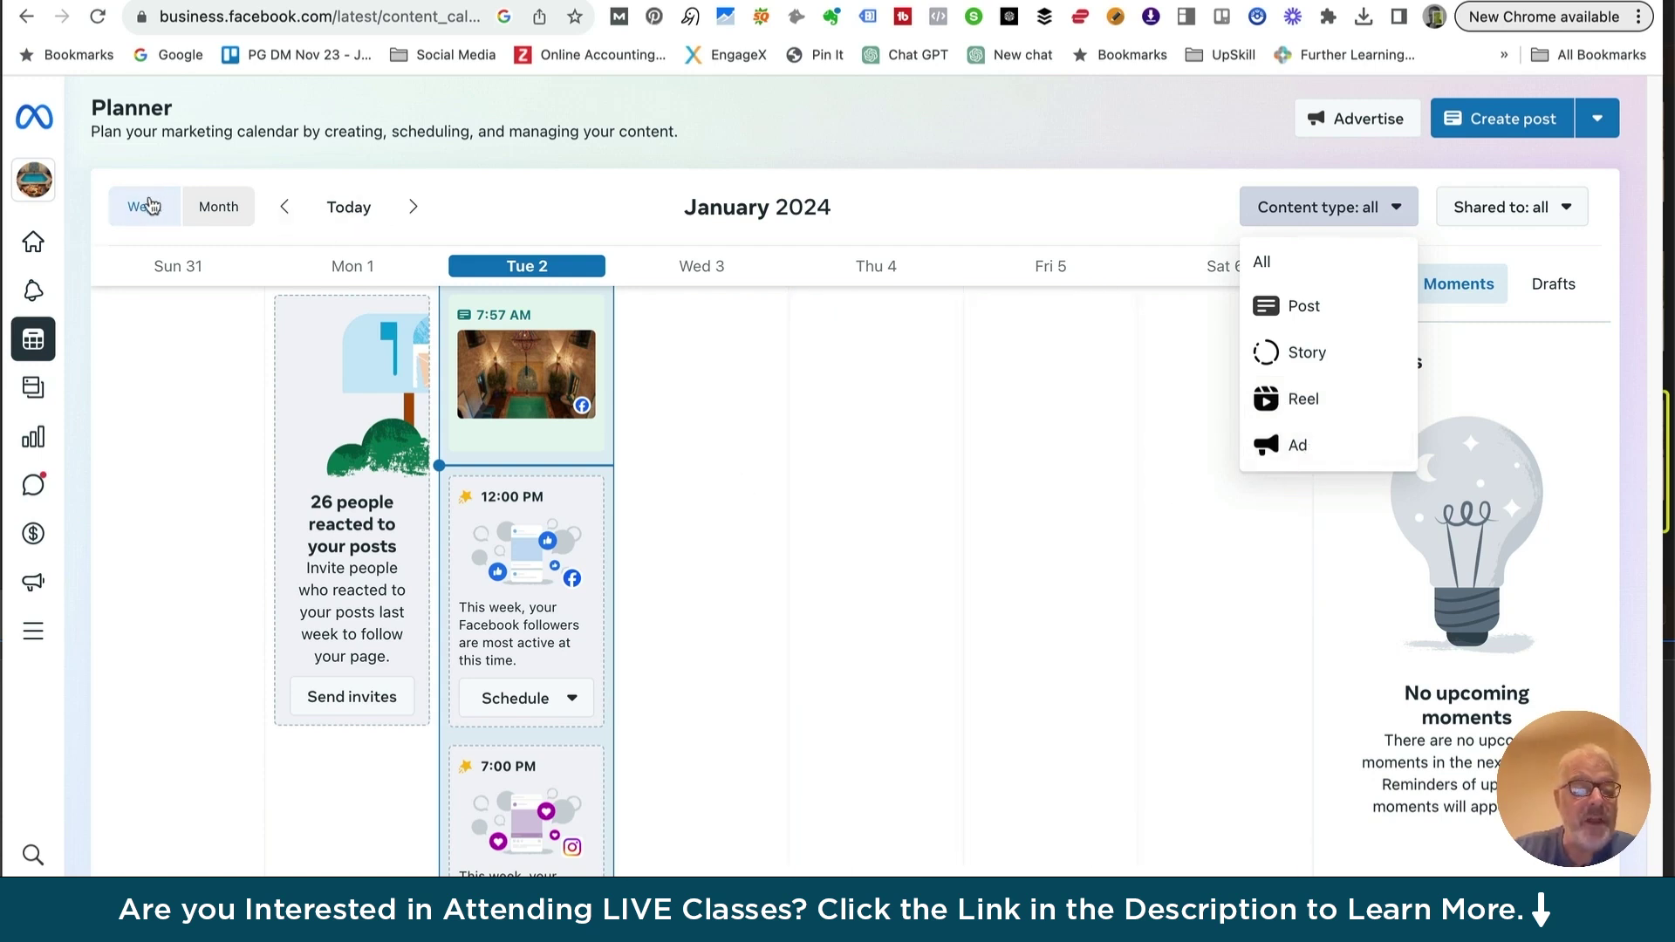
Switch the Planner to Month view, step back to December 2023, then forward again
click(222, 209)
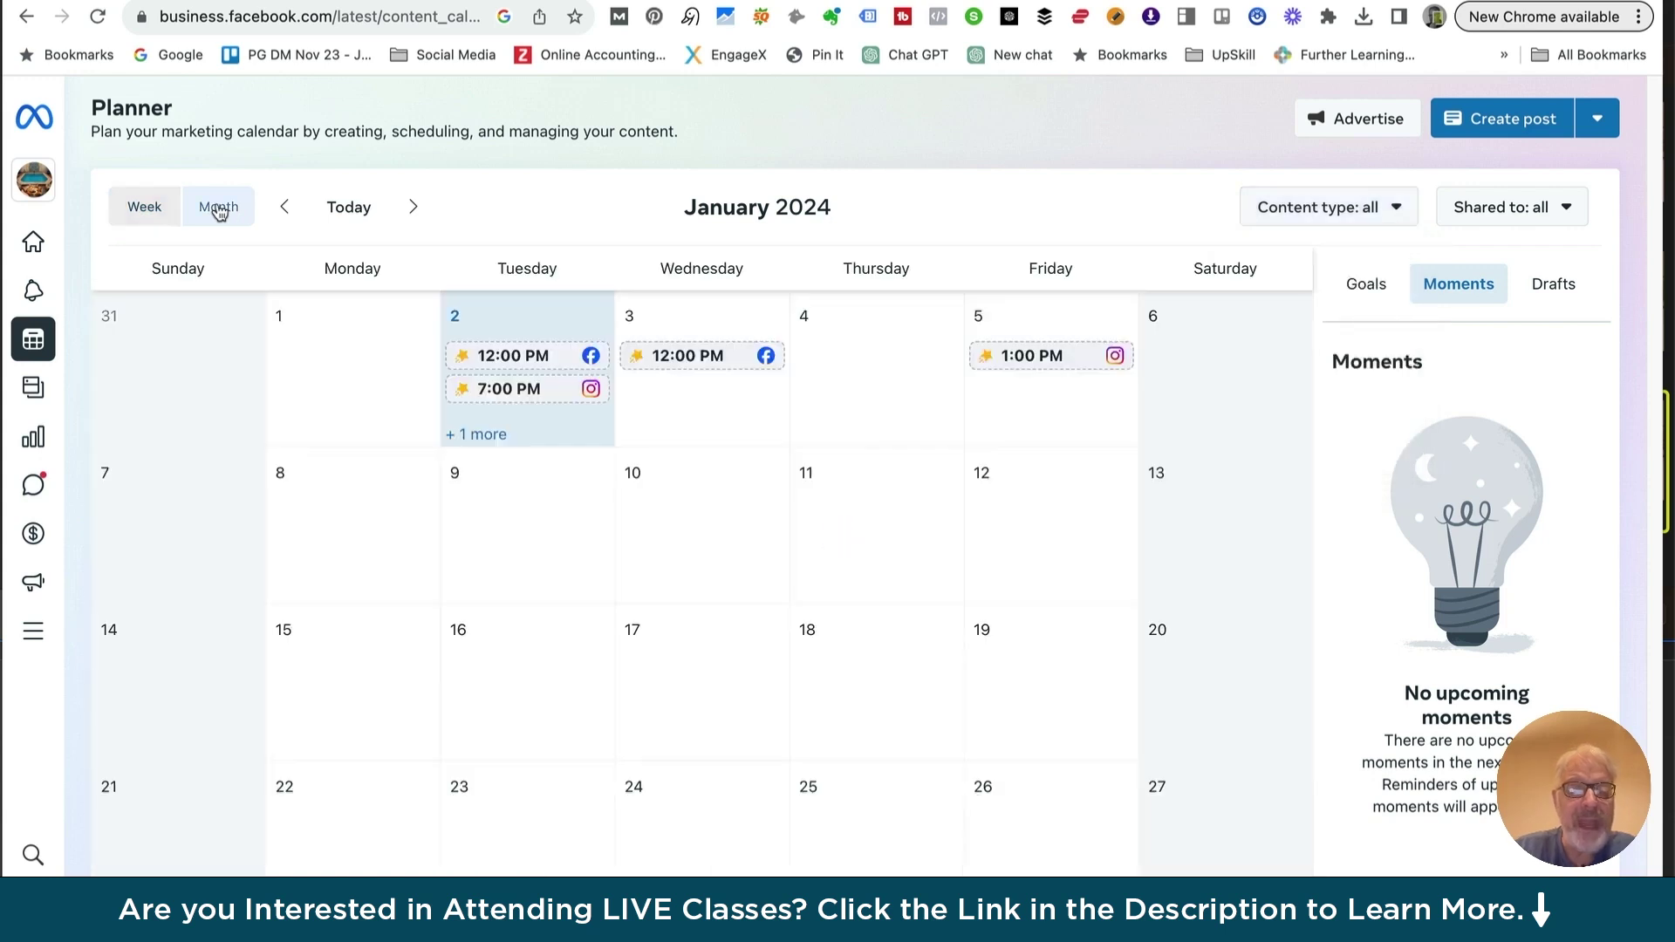
click(288, 210)
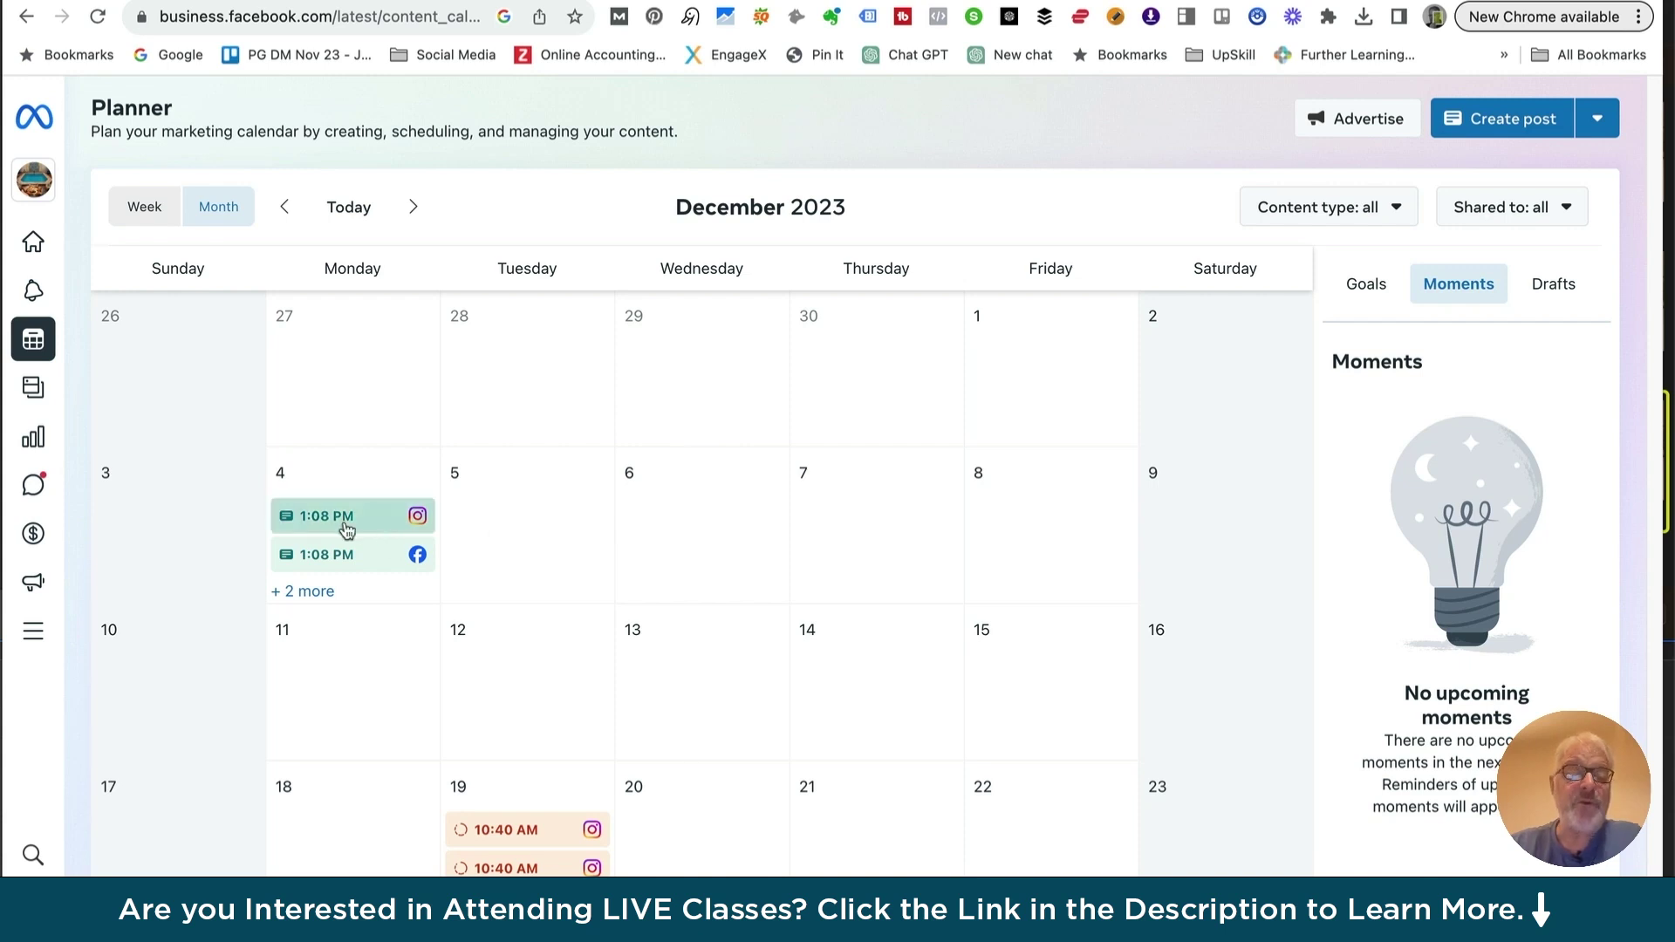
mouse_move(336, 526)
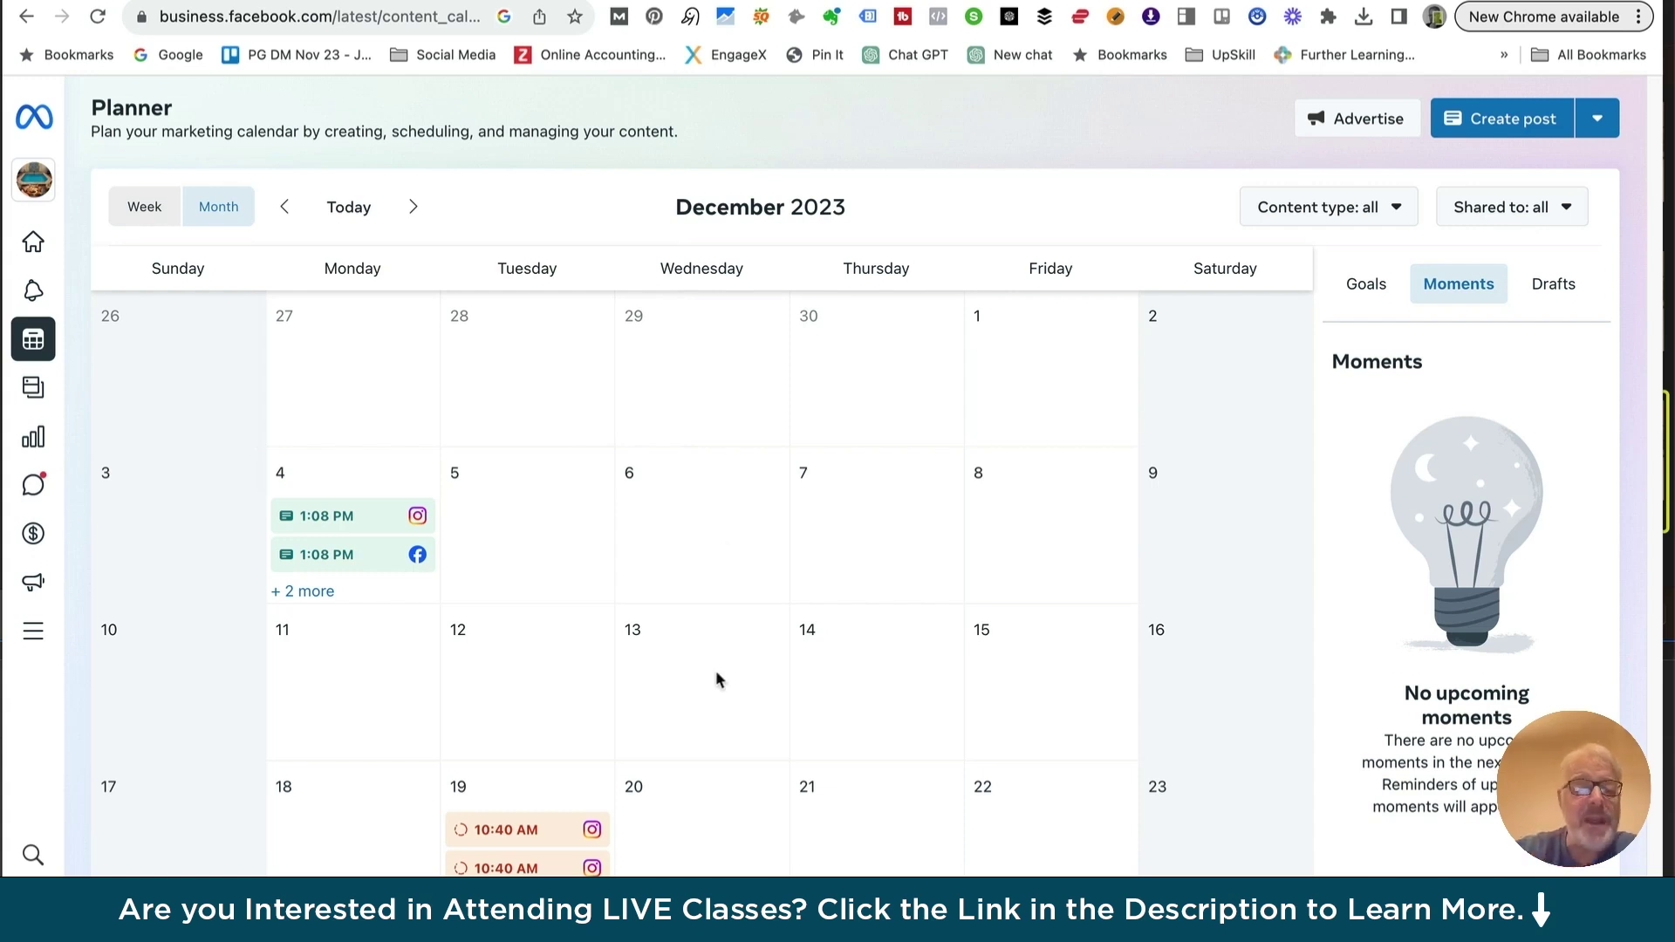
click(414, 207)
click(415, 209)
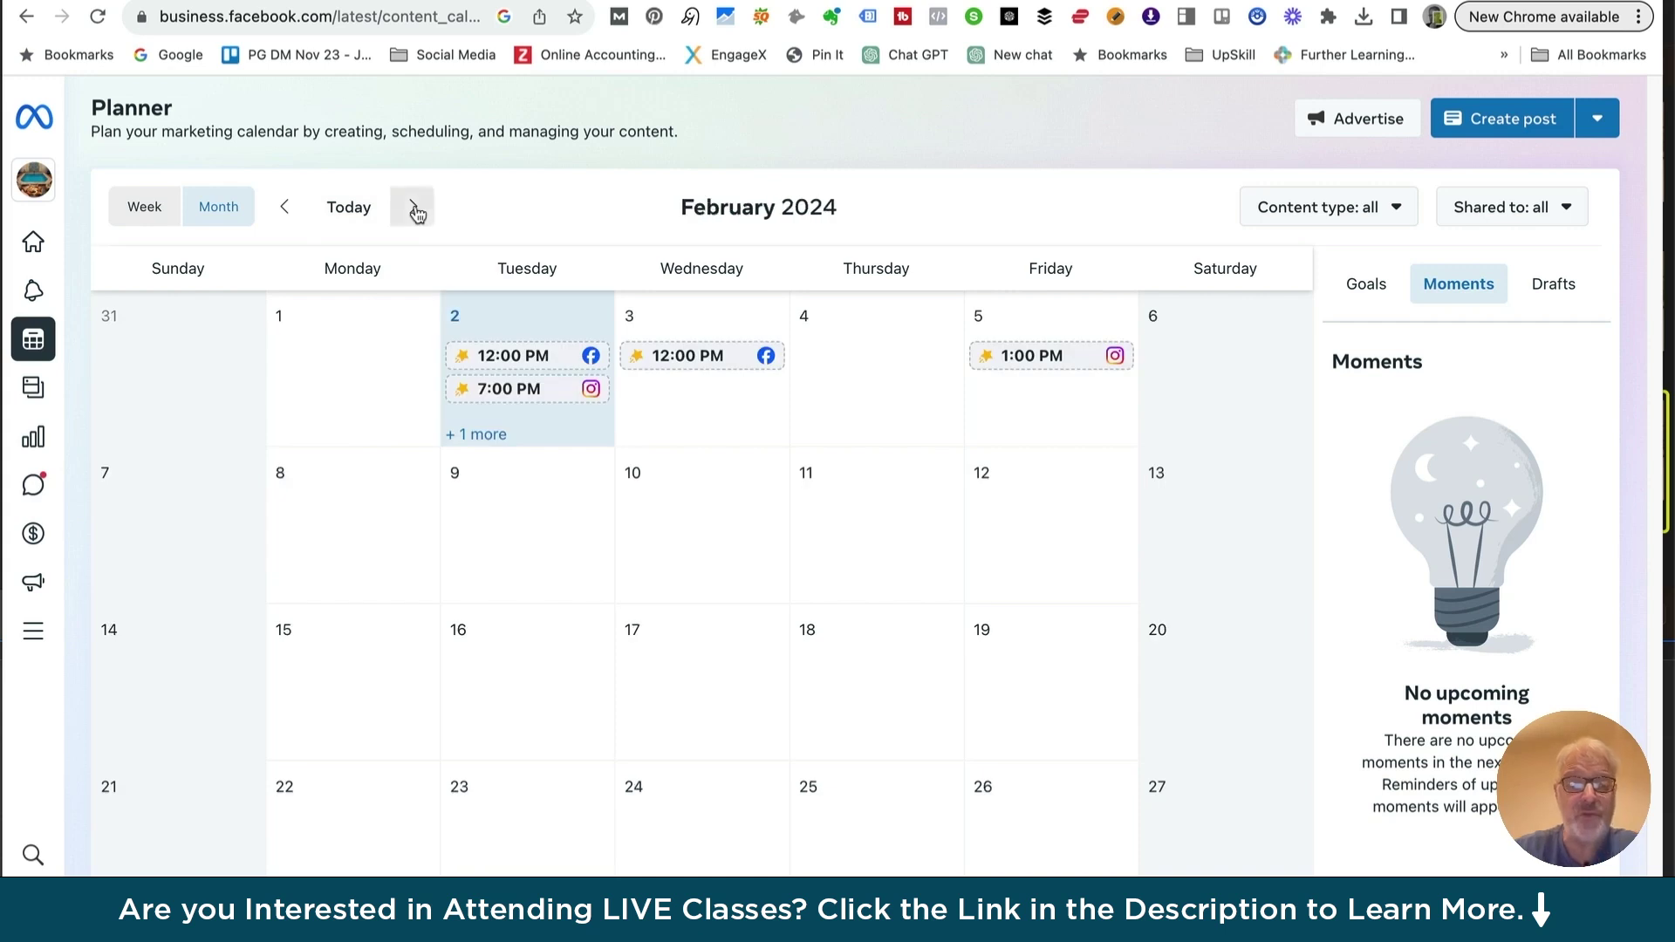
click(285, 206)
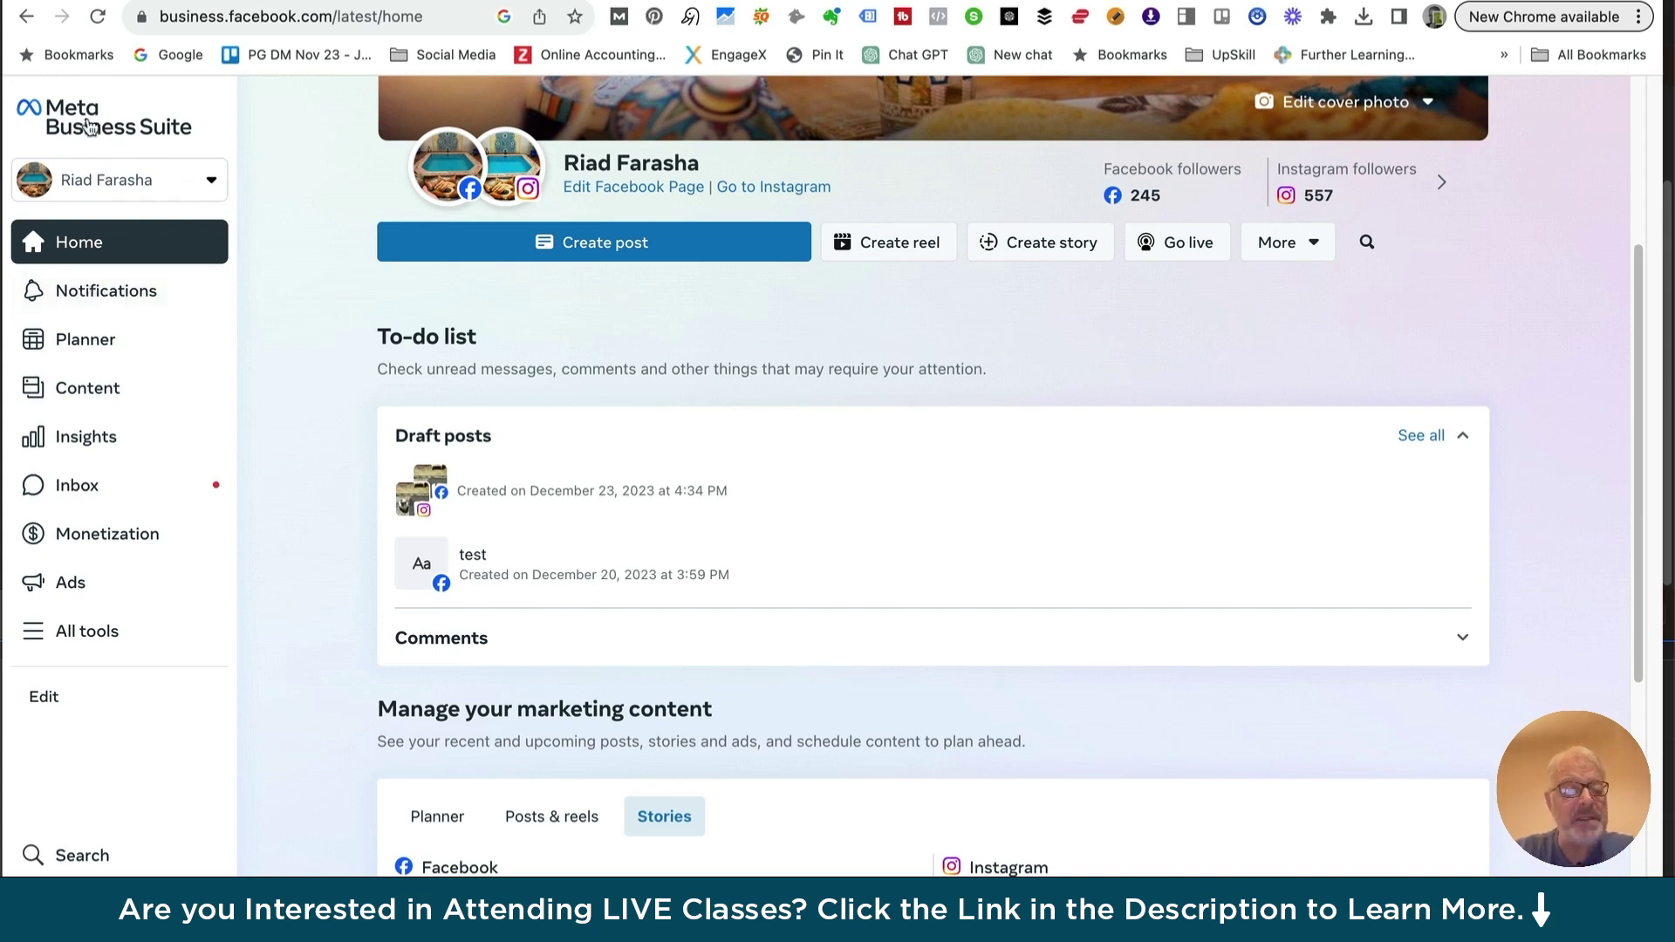
Open the Notifications panel from the left sidebar
click(103, 293)
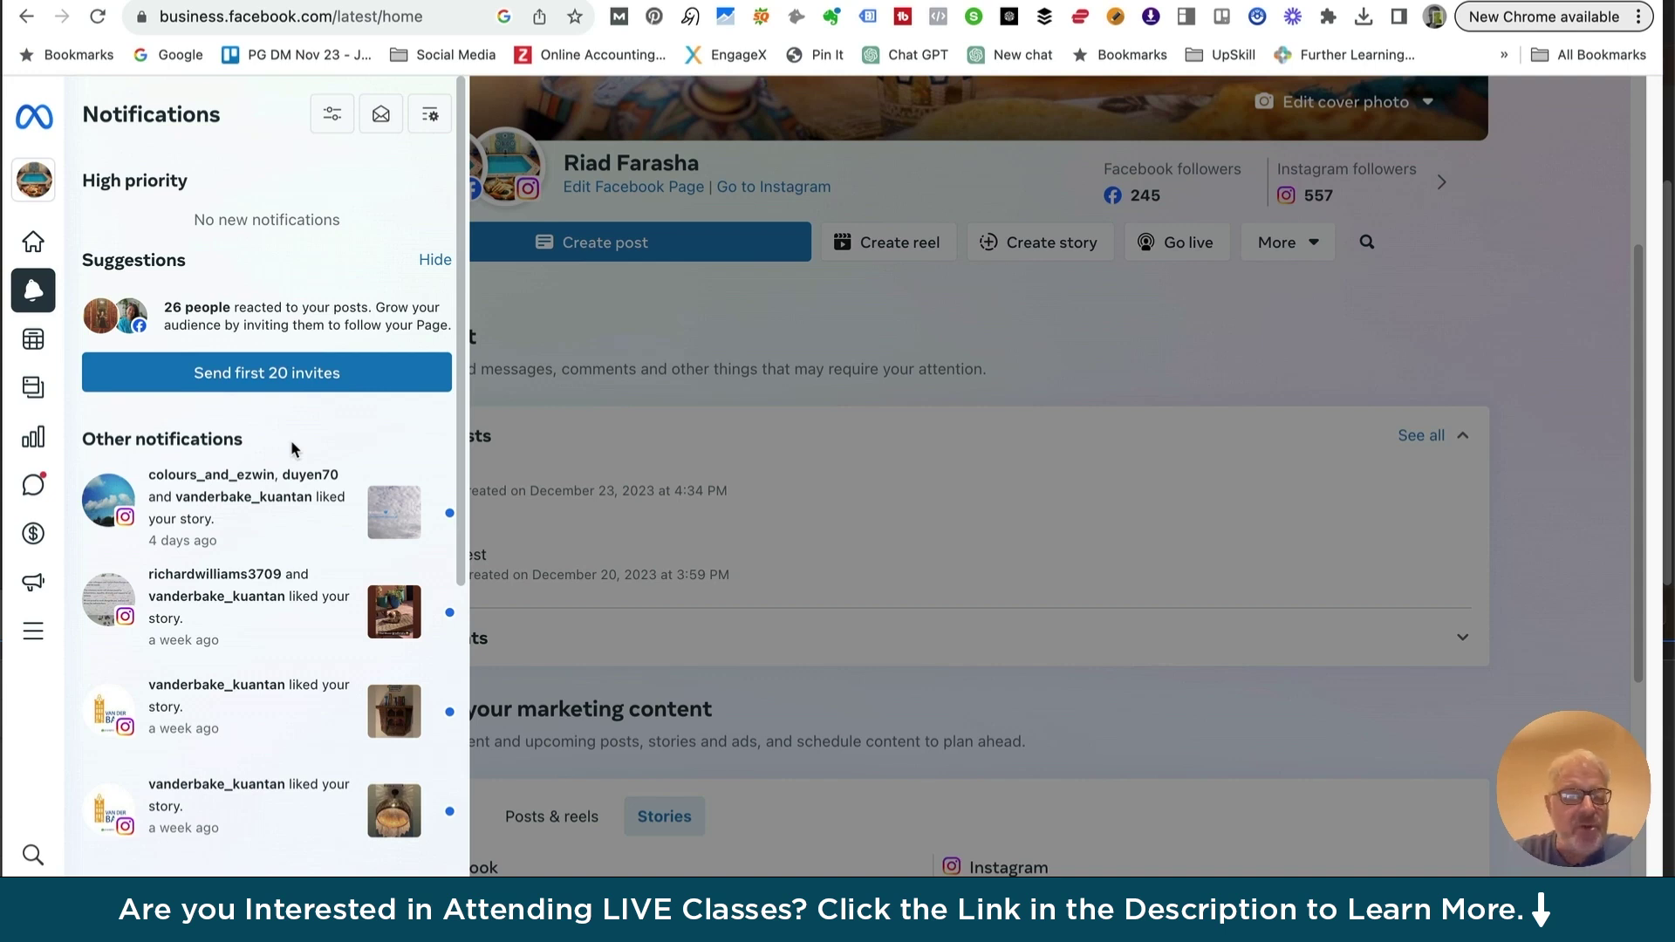
Scroll through the notifications, check the Filters options, and mark all as read
scroll(291, 440, down, 10)
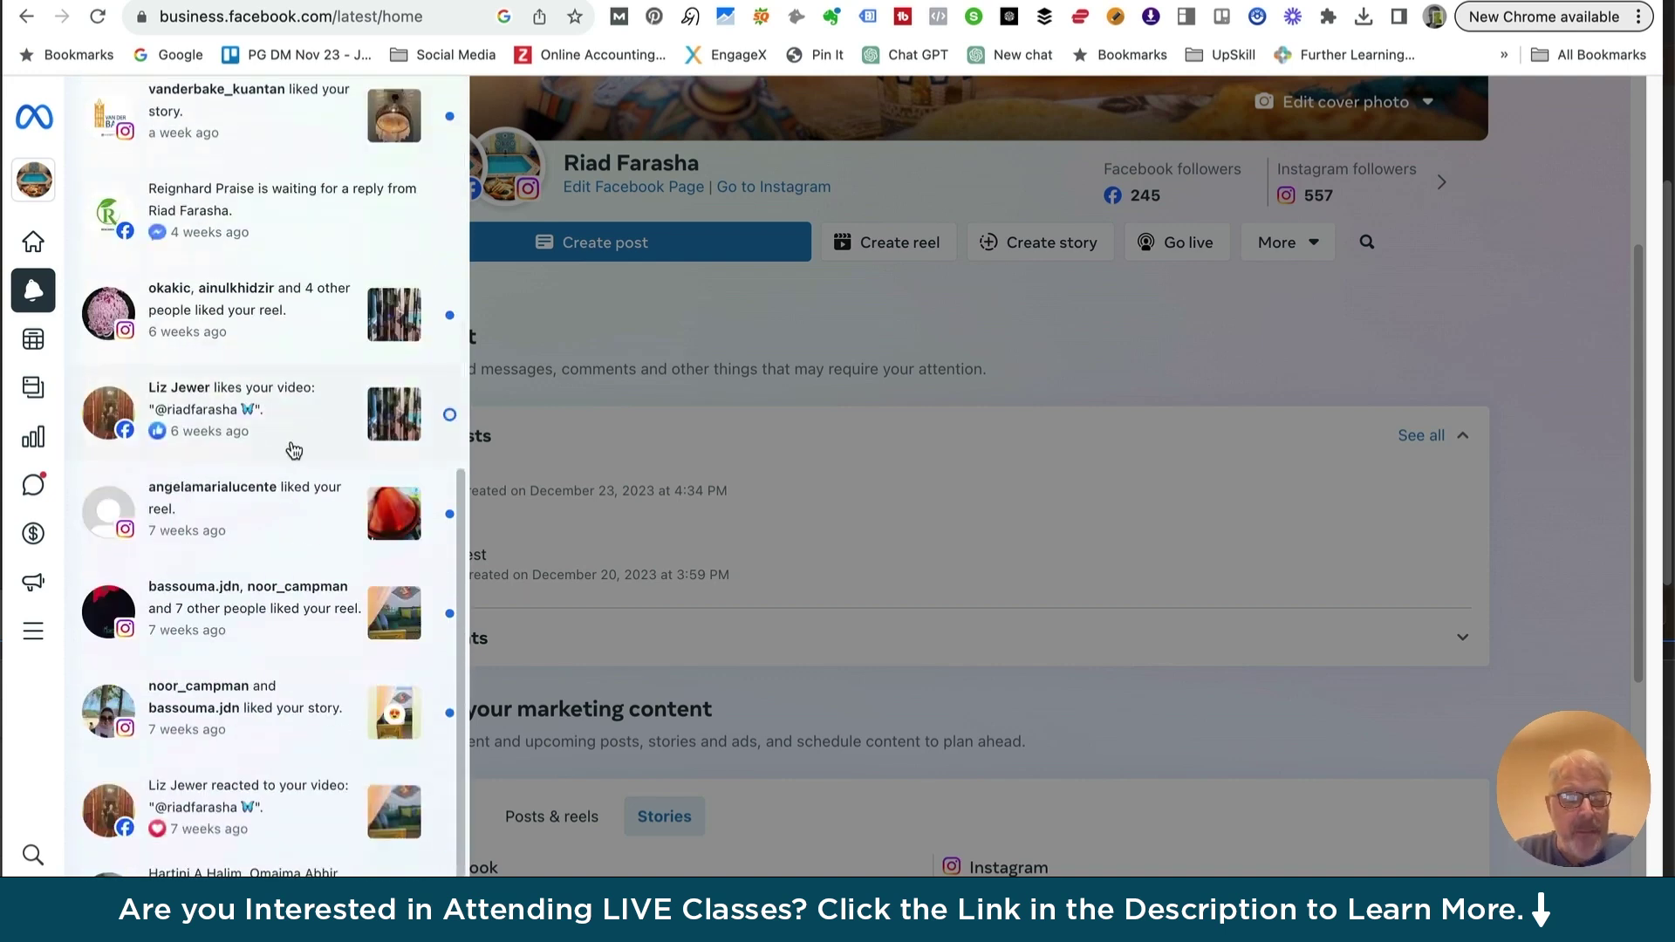
scroll(294, 450, up, 10)
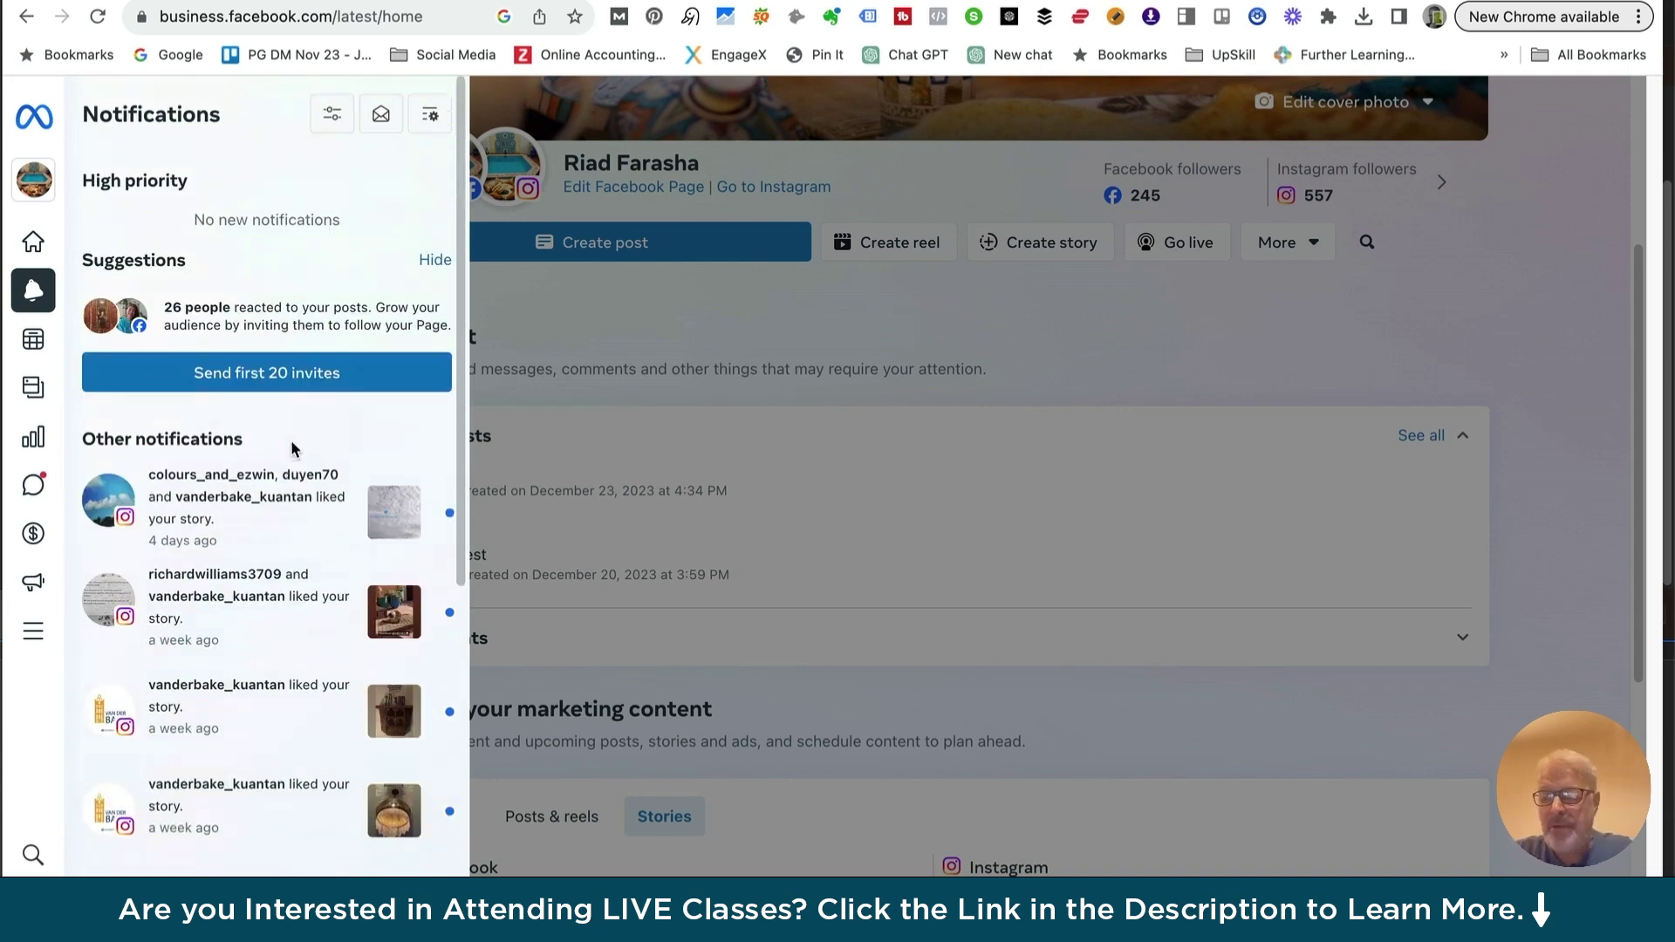
scroll(292, 447, down, 2)
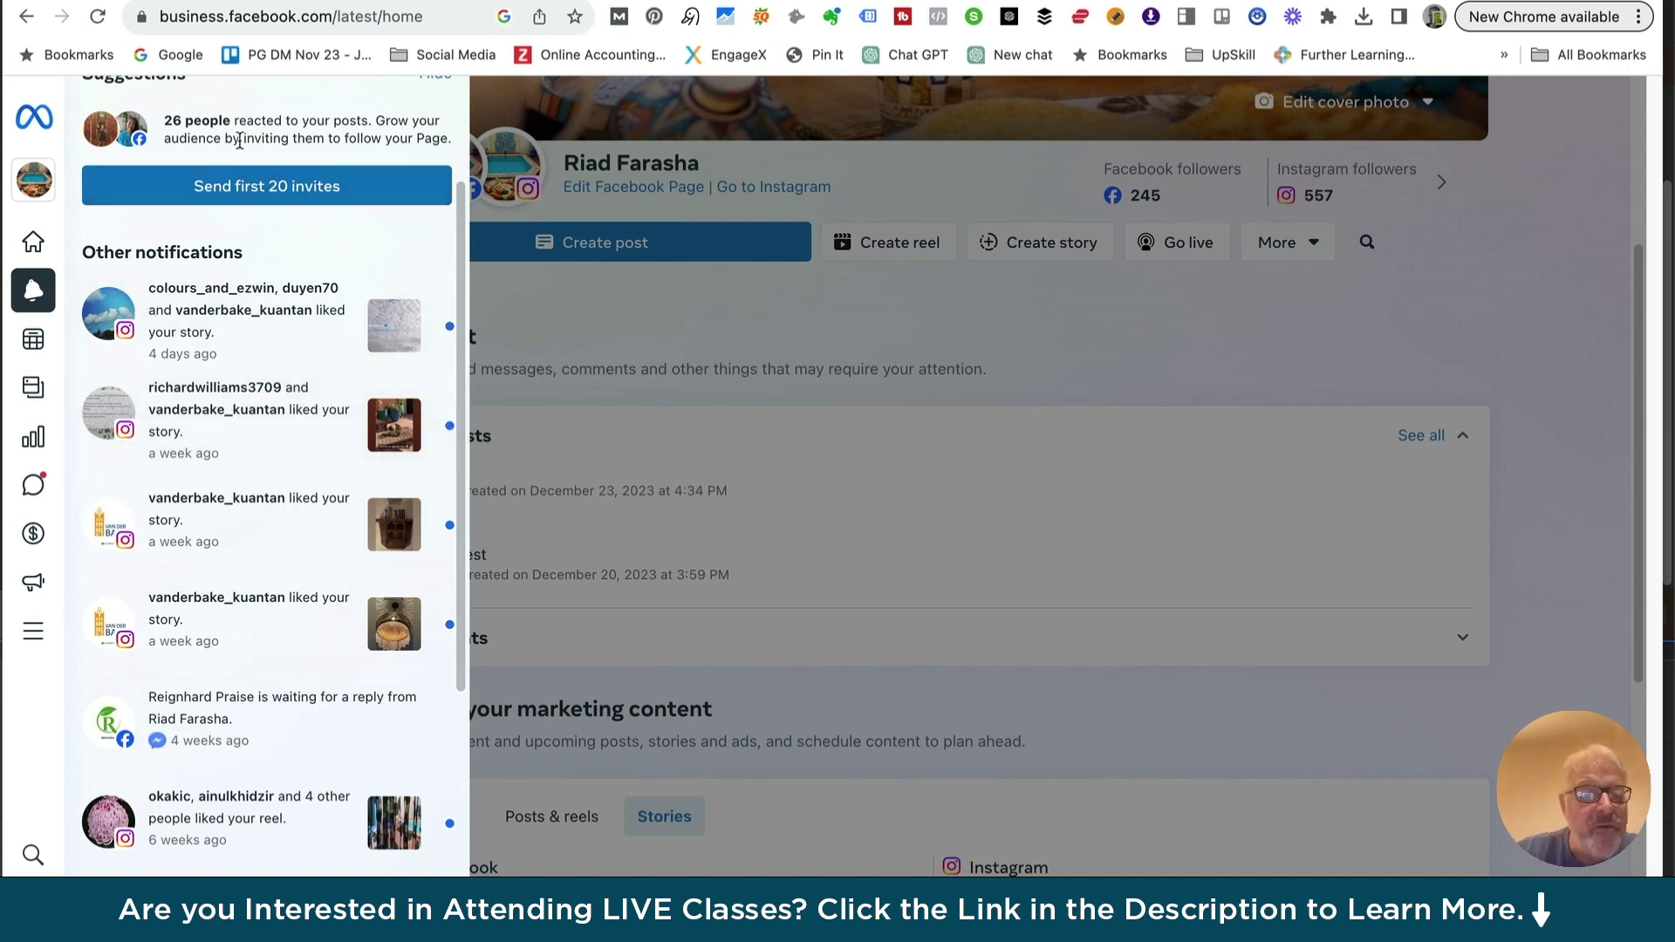
scroll(229, 226, up, 3)
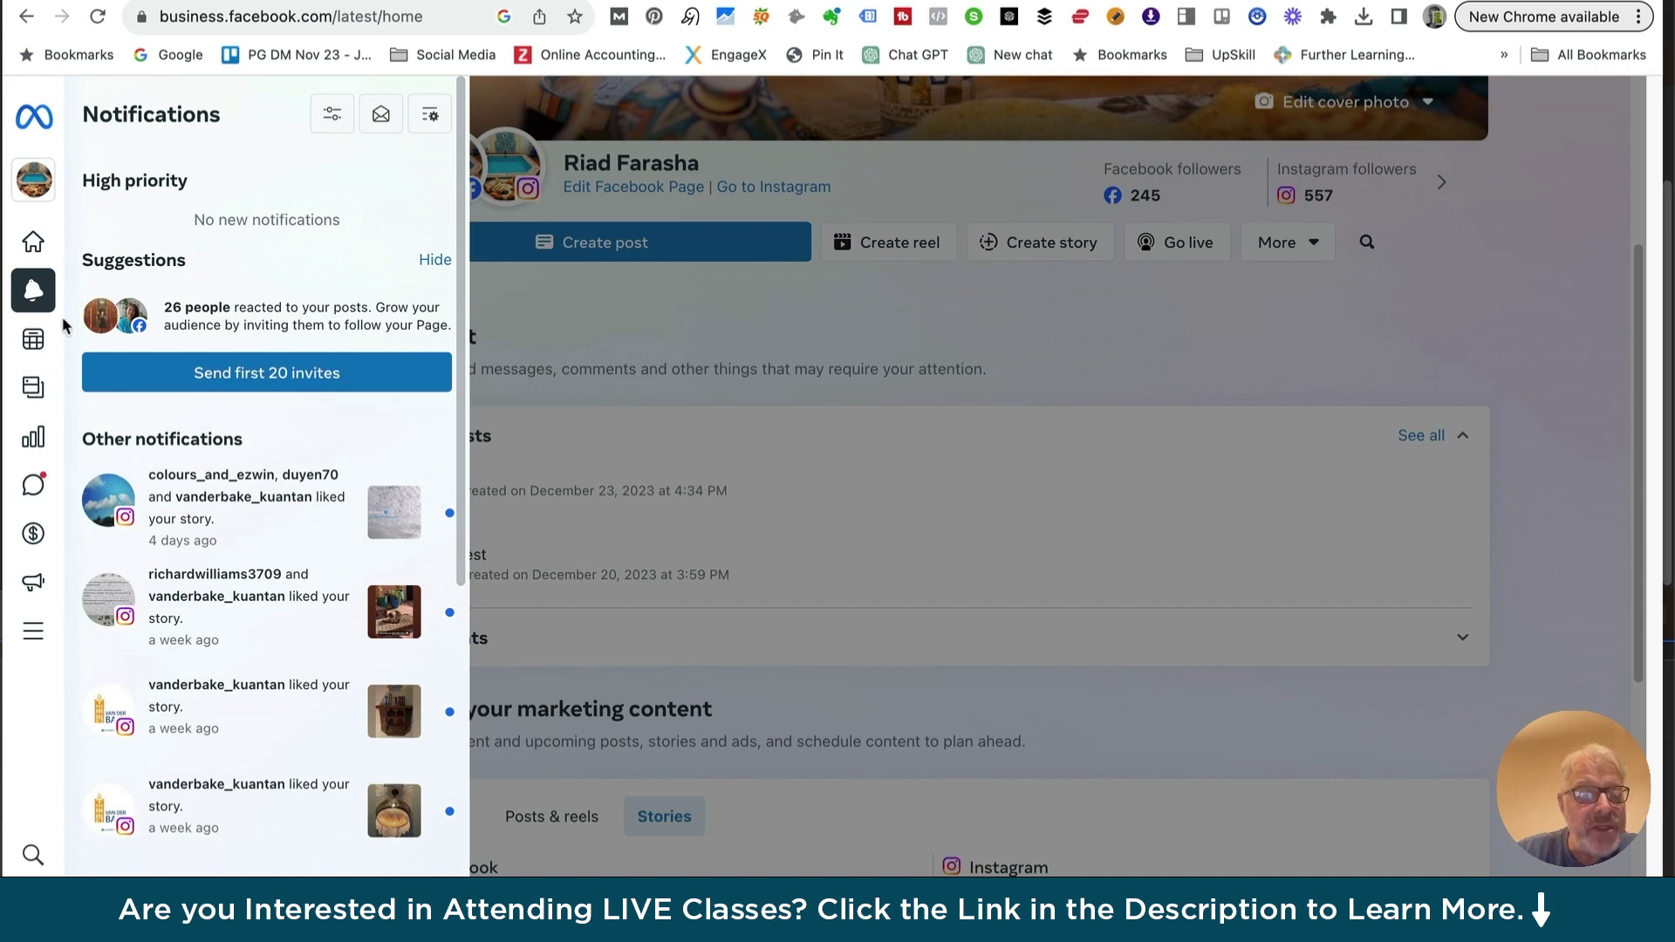
scroll(229, 501, down, 1)
scroll(229, 501, down, 4)
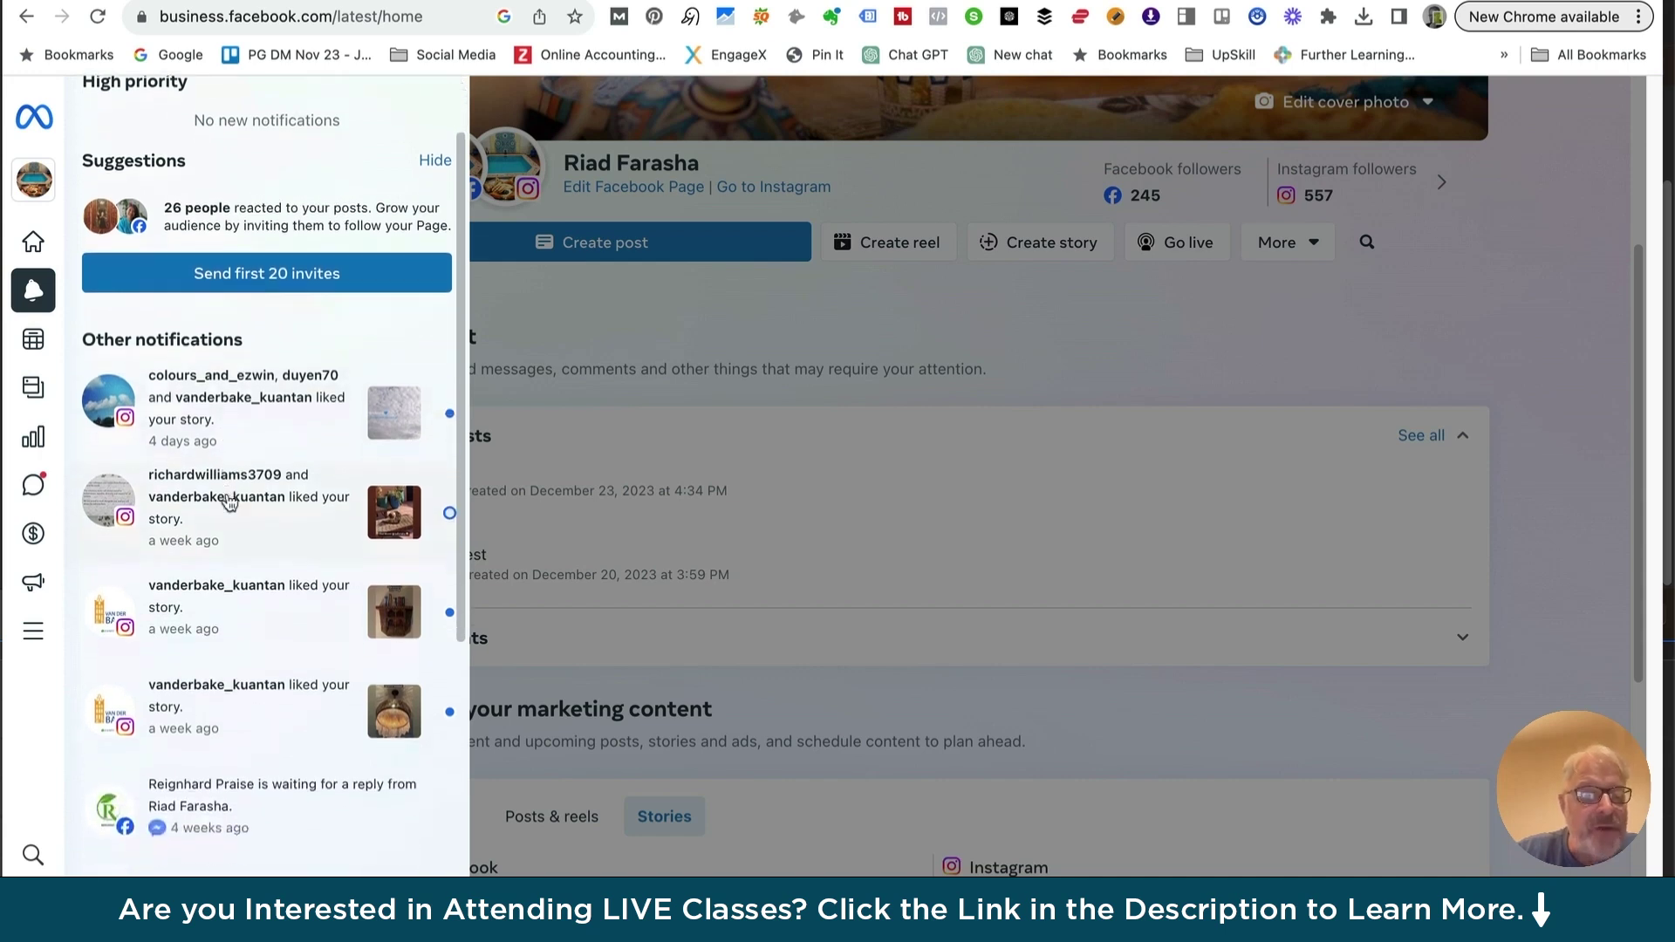
scroll(229, 501, down, 6)
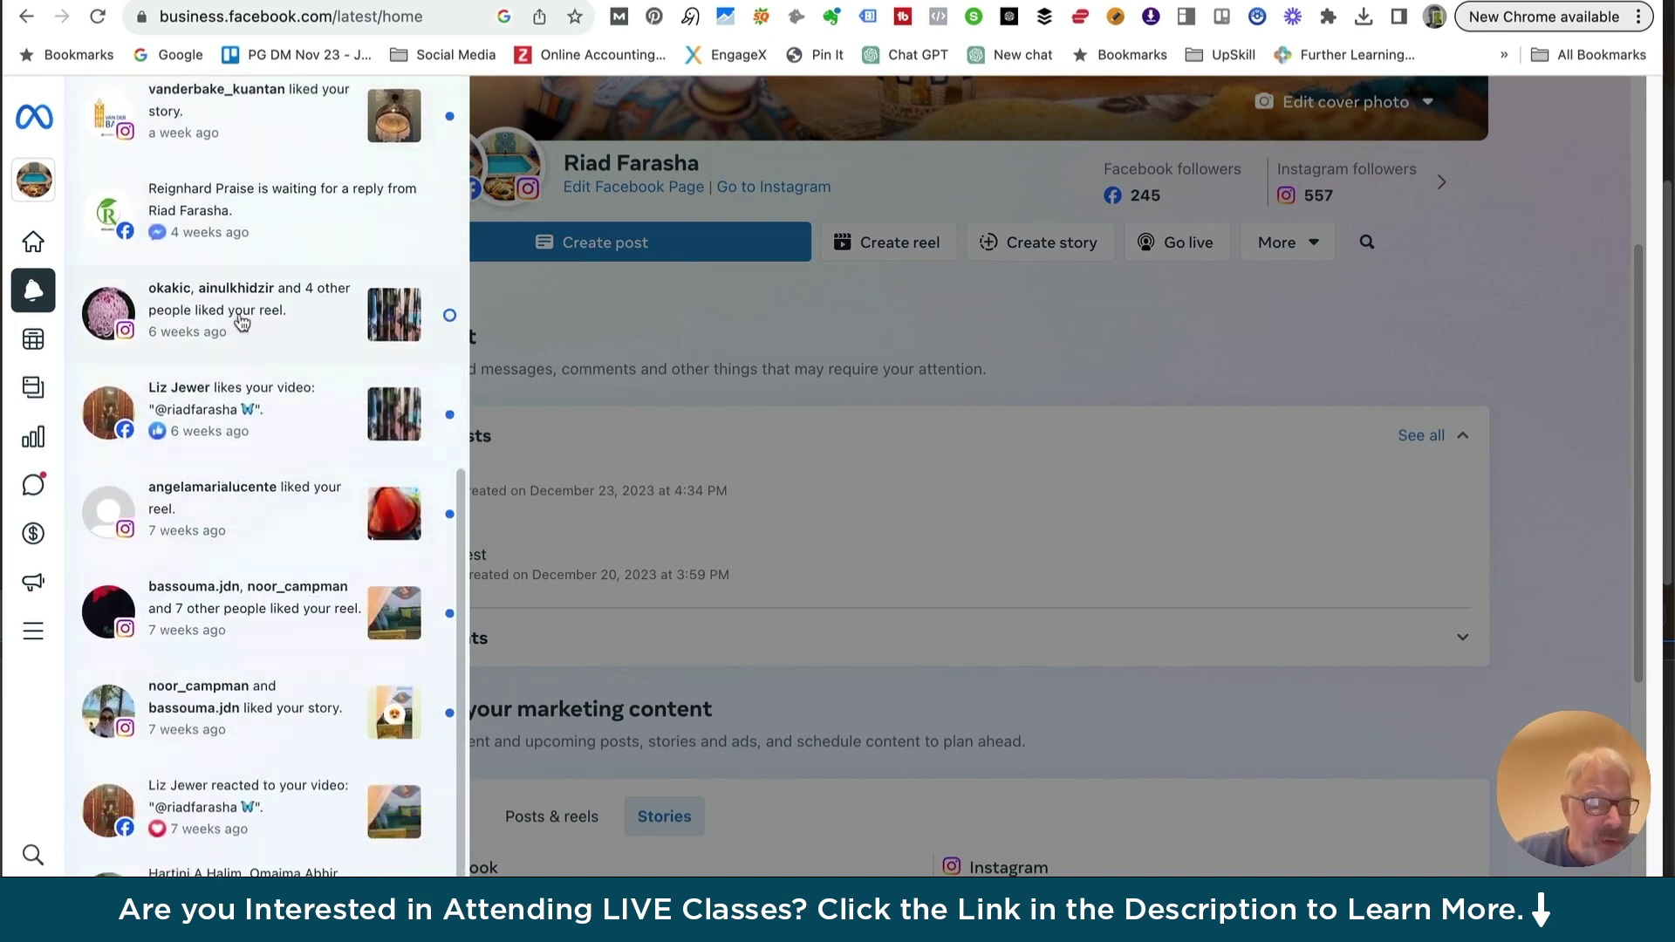
scroll(188, 281, up, 6)
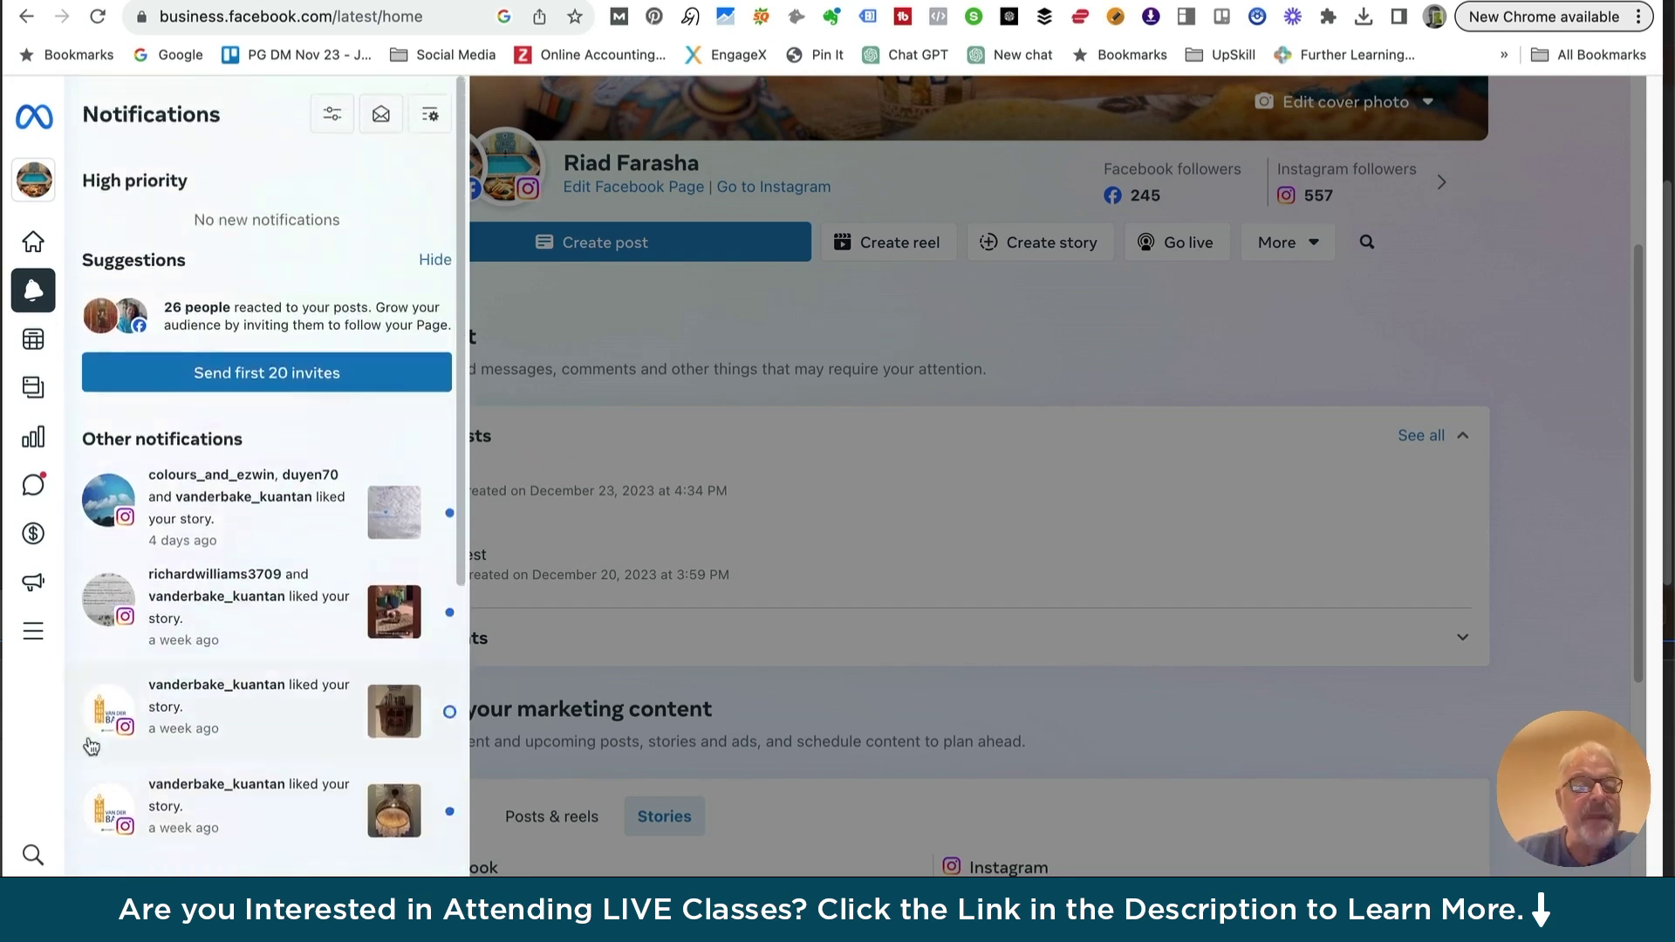
click(332, 118)
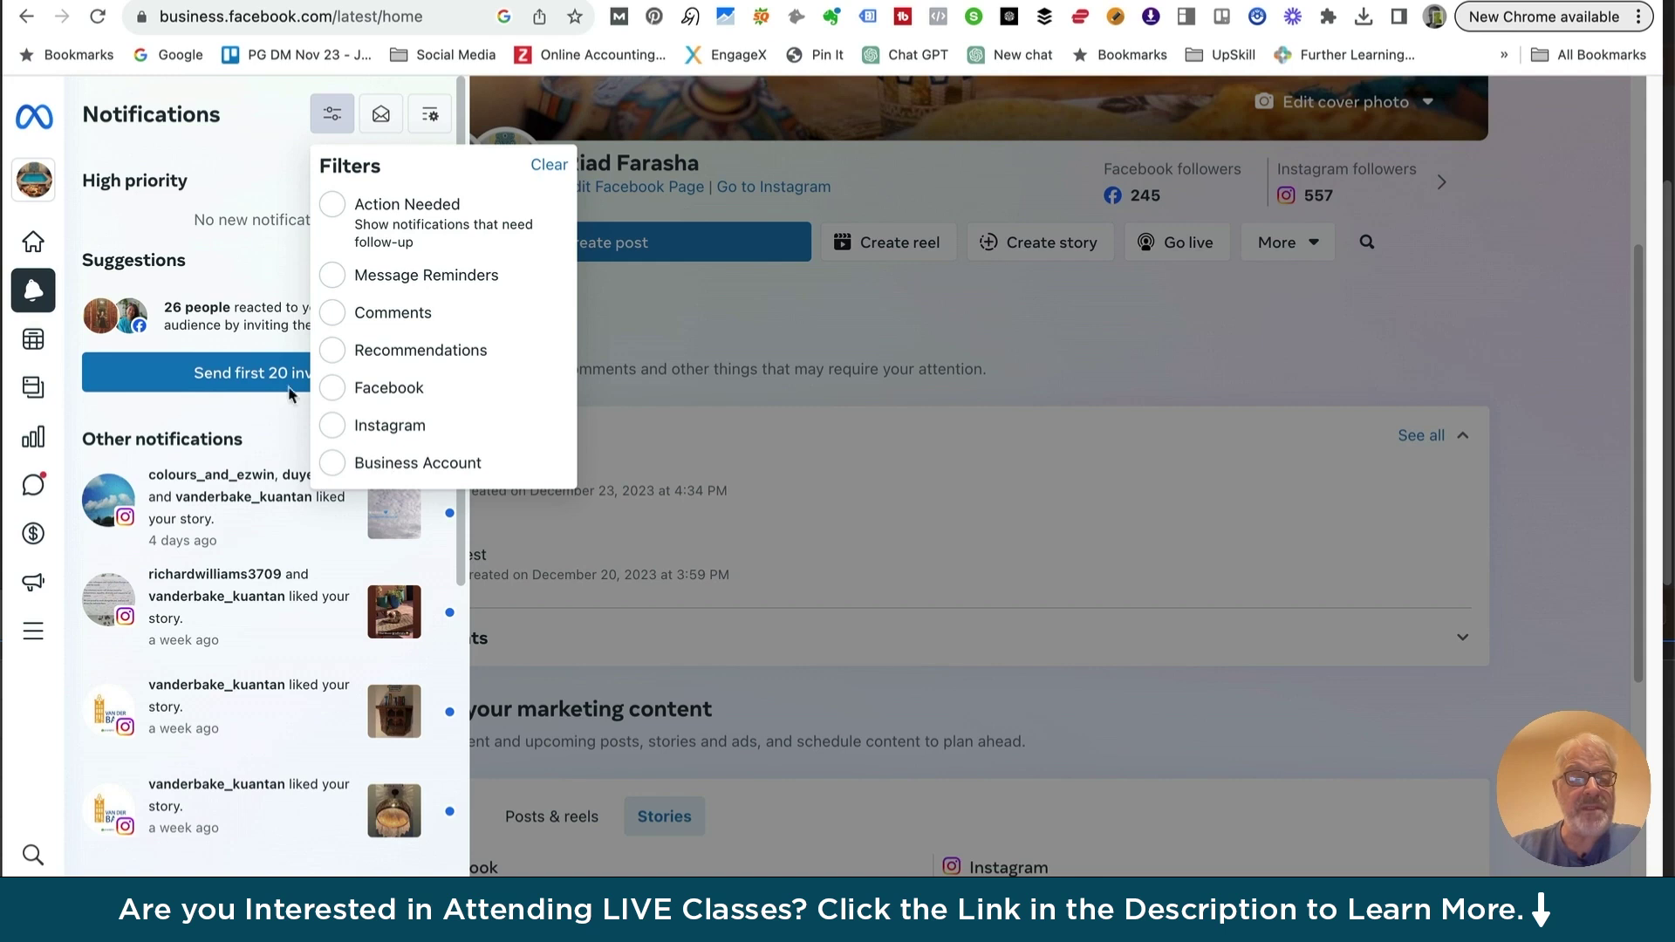
click(381, 116)
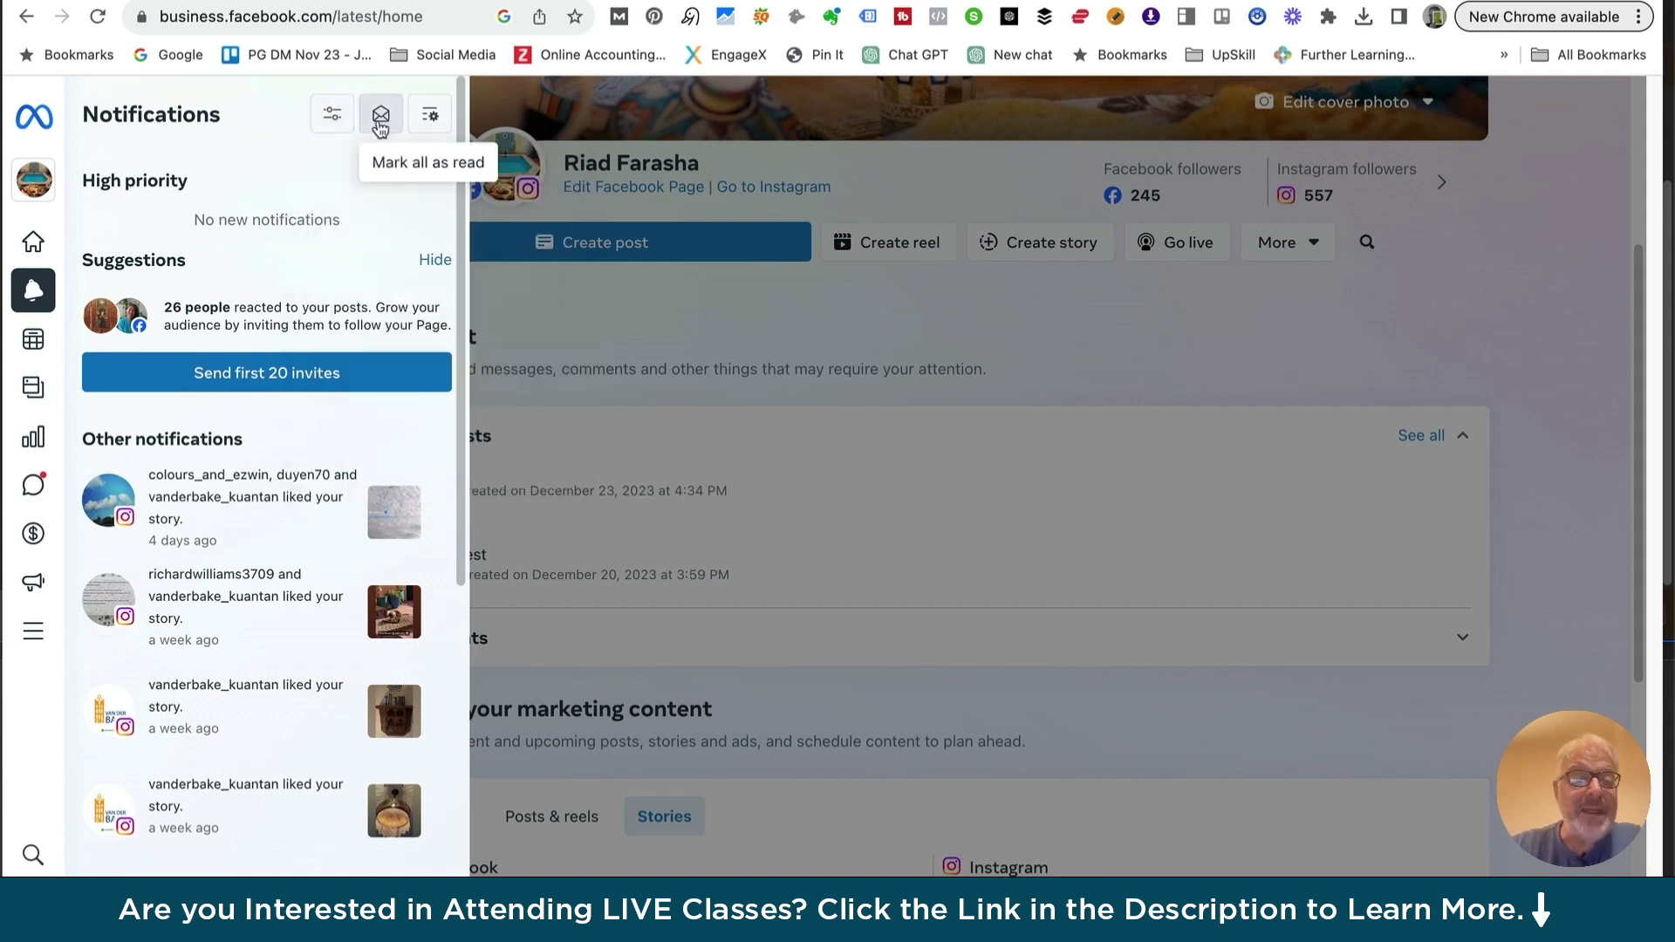
click(429, 114)
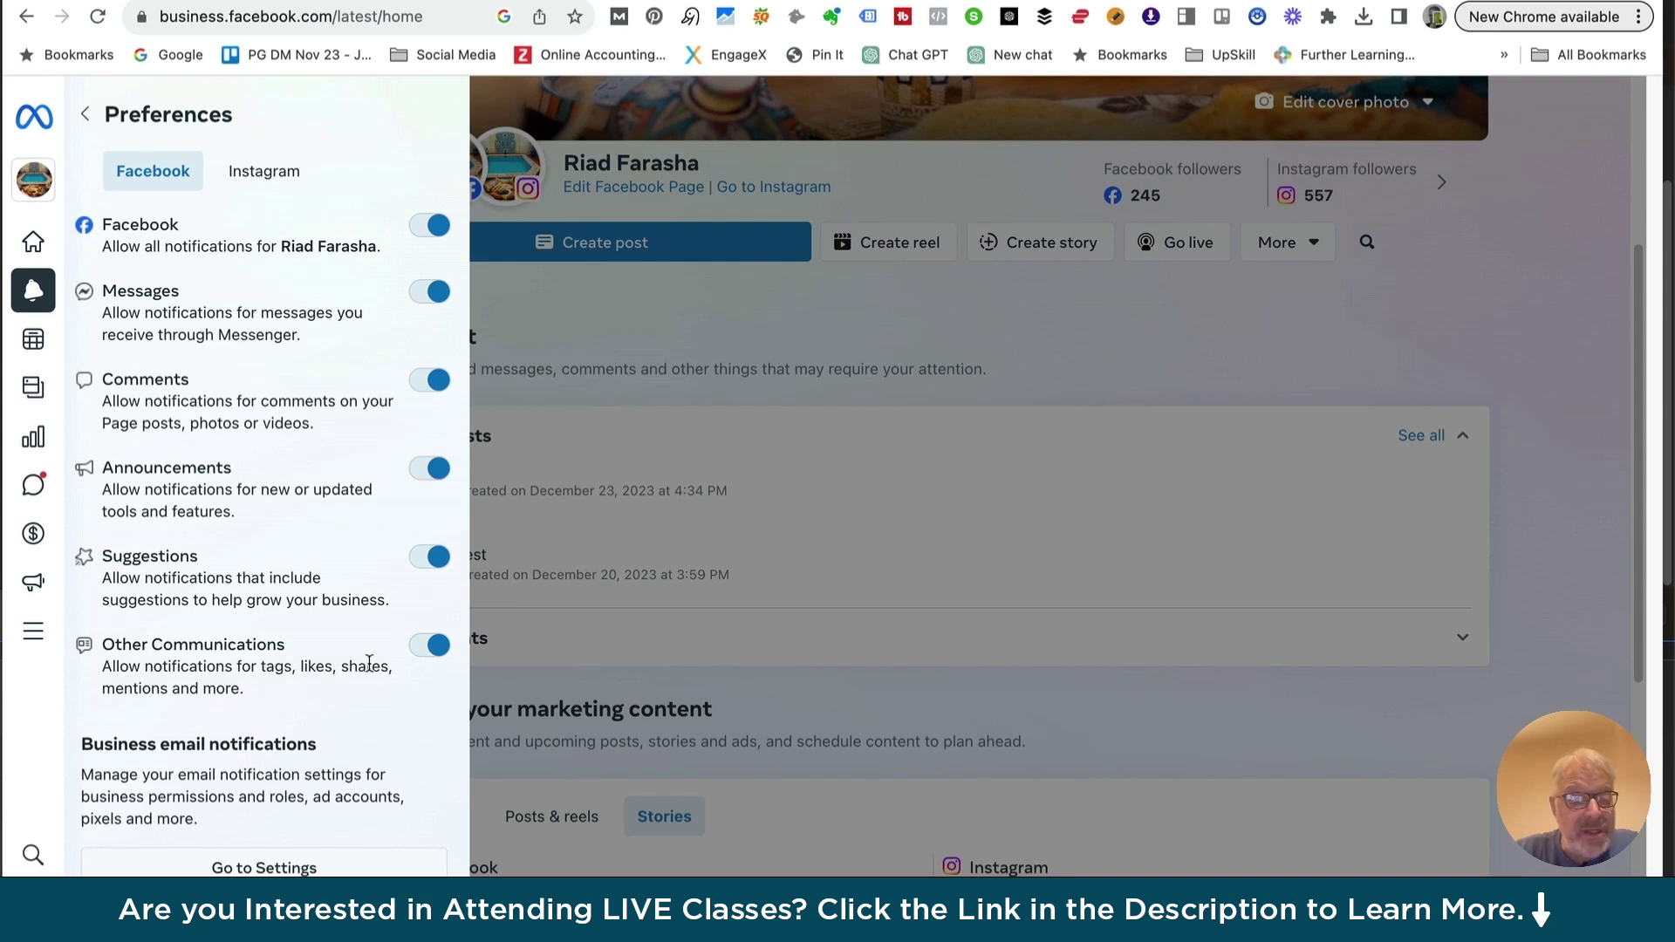
scroll(227, 765, down, 1)
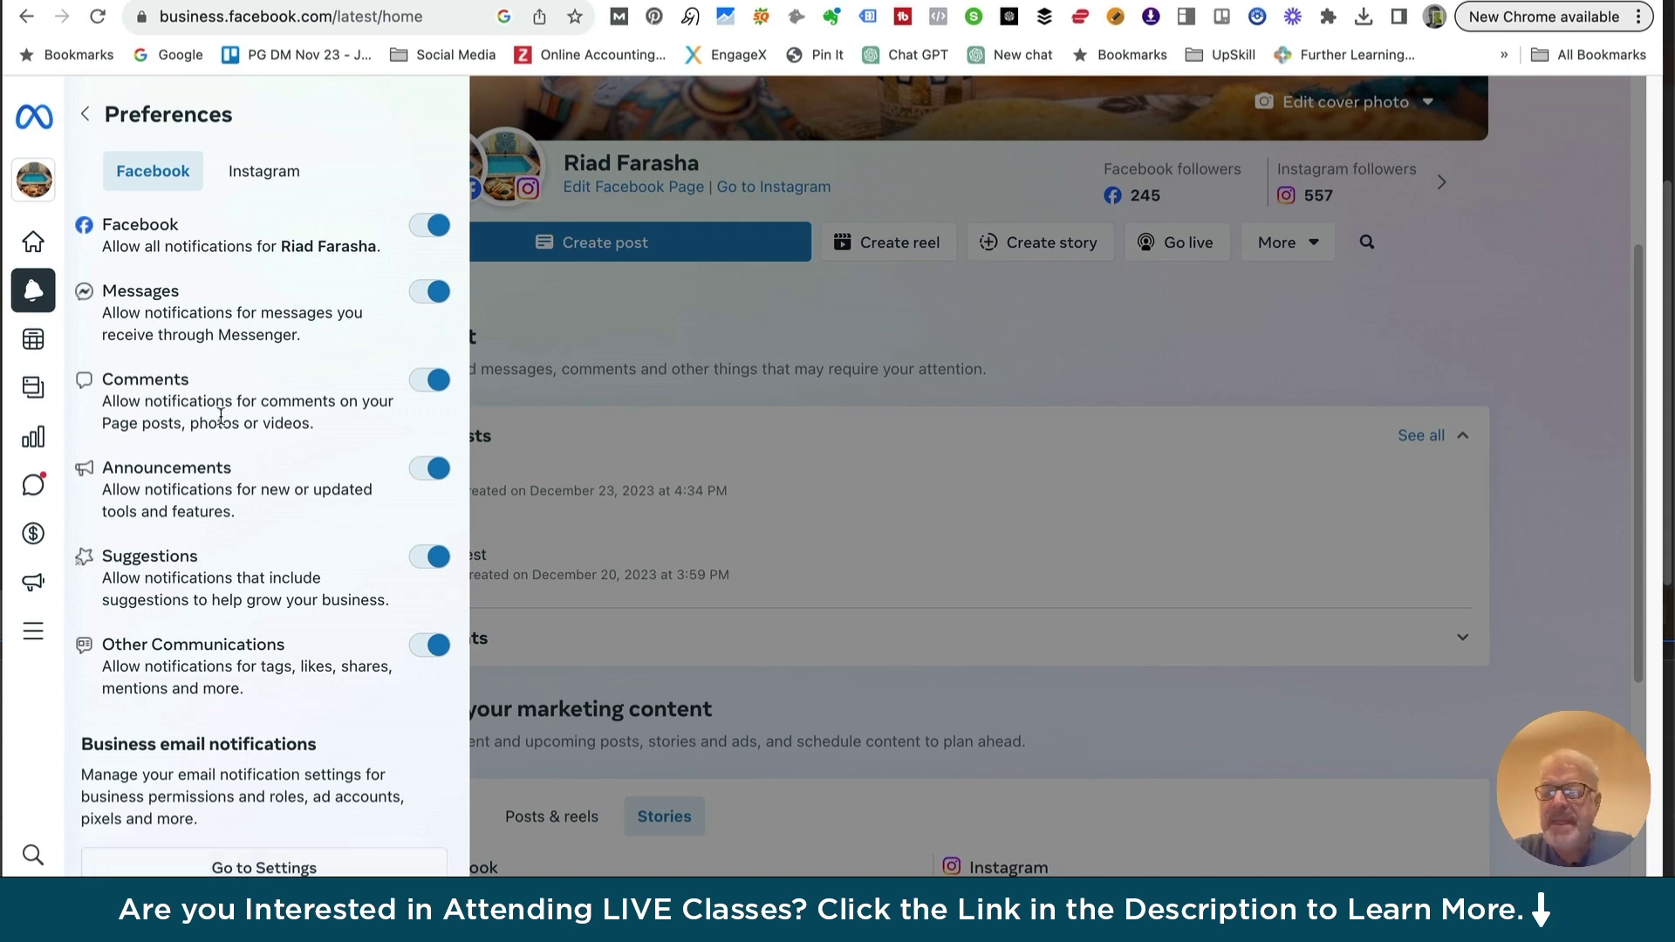
mouse_move(87, 408)
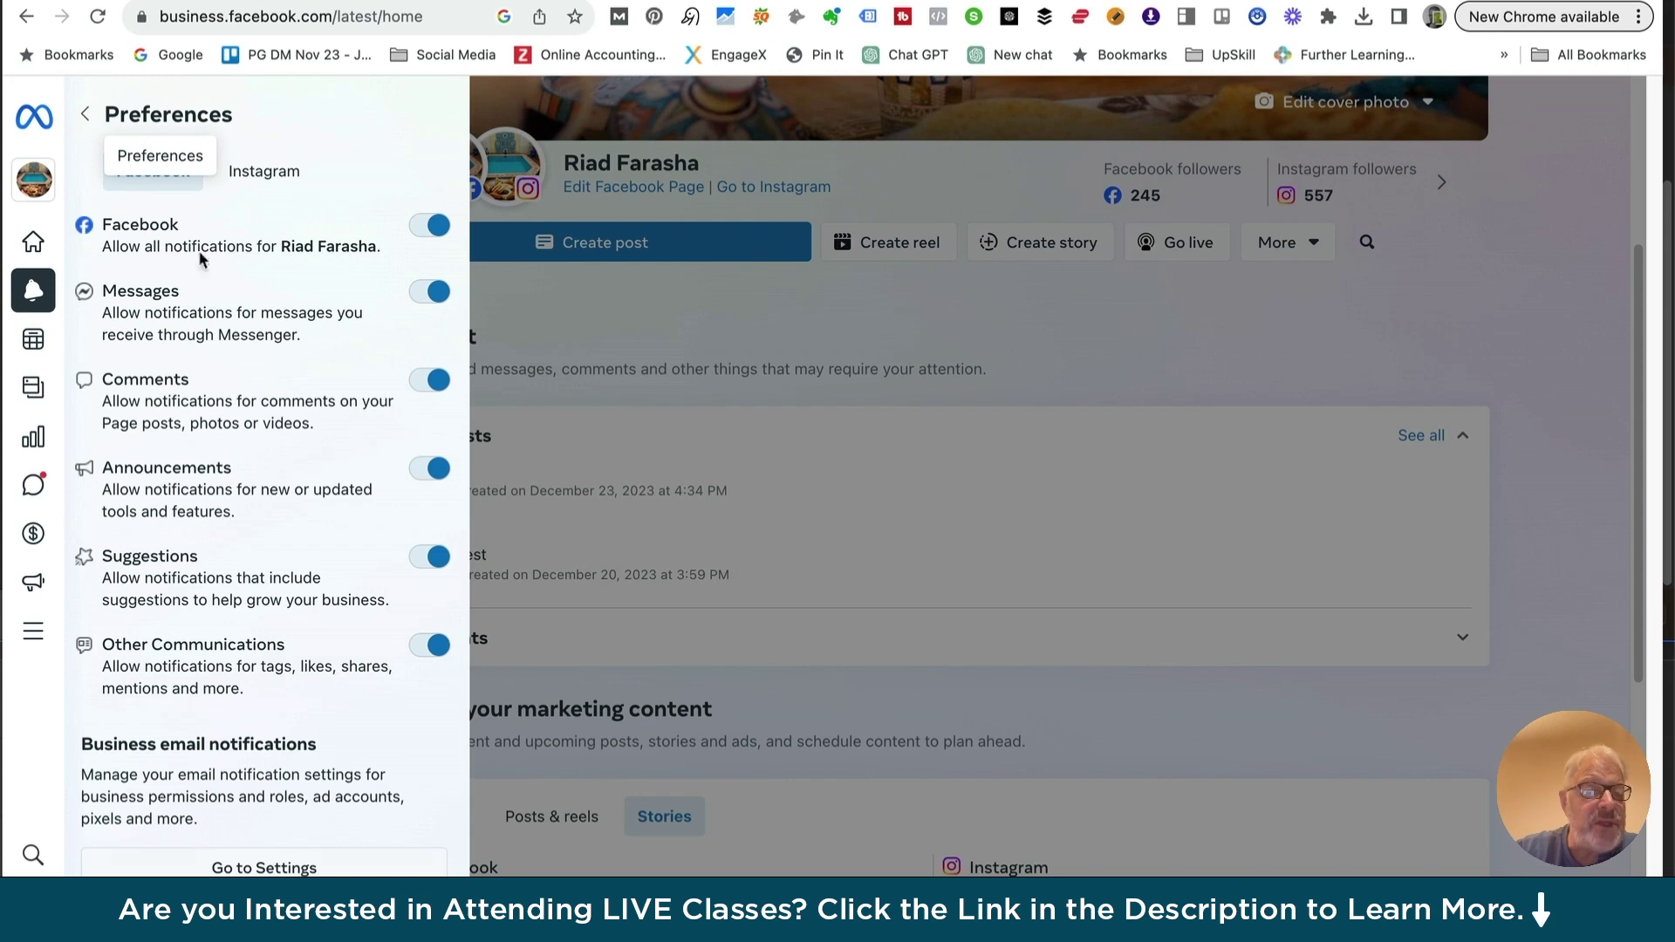
click(84, 113)
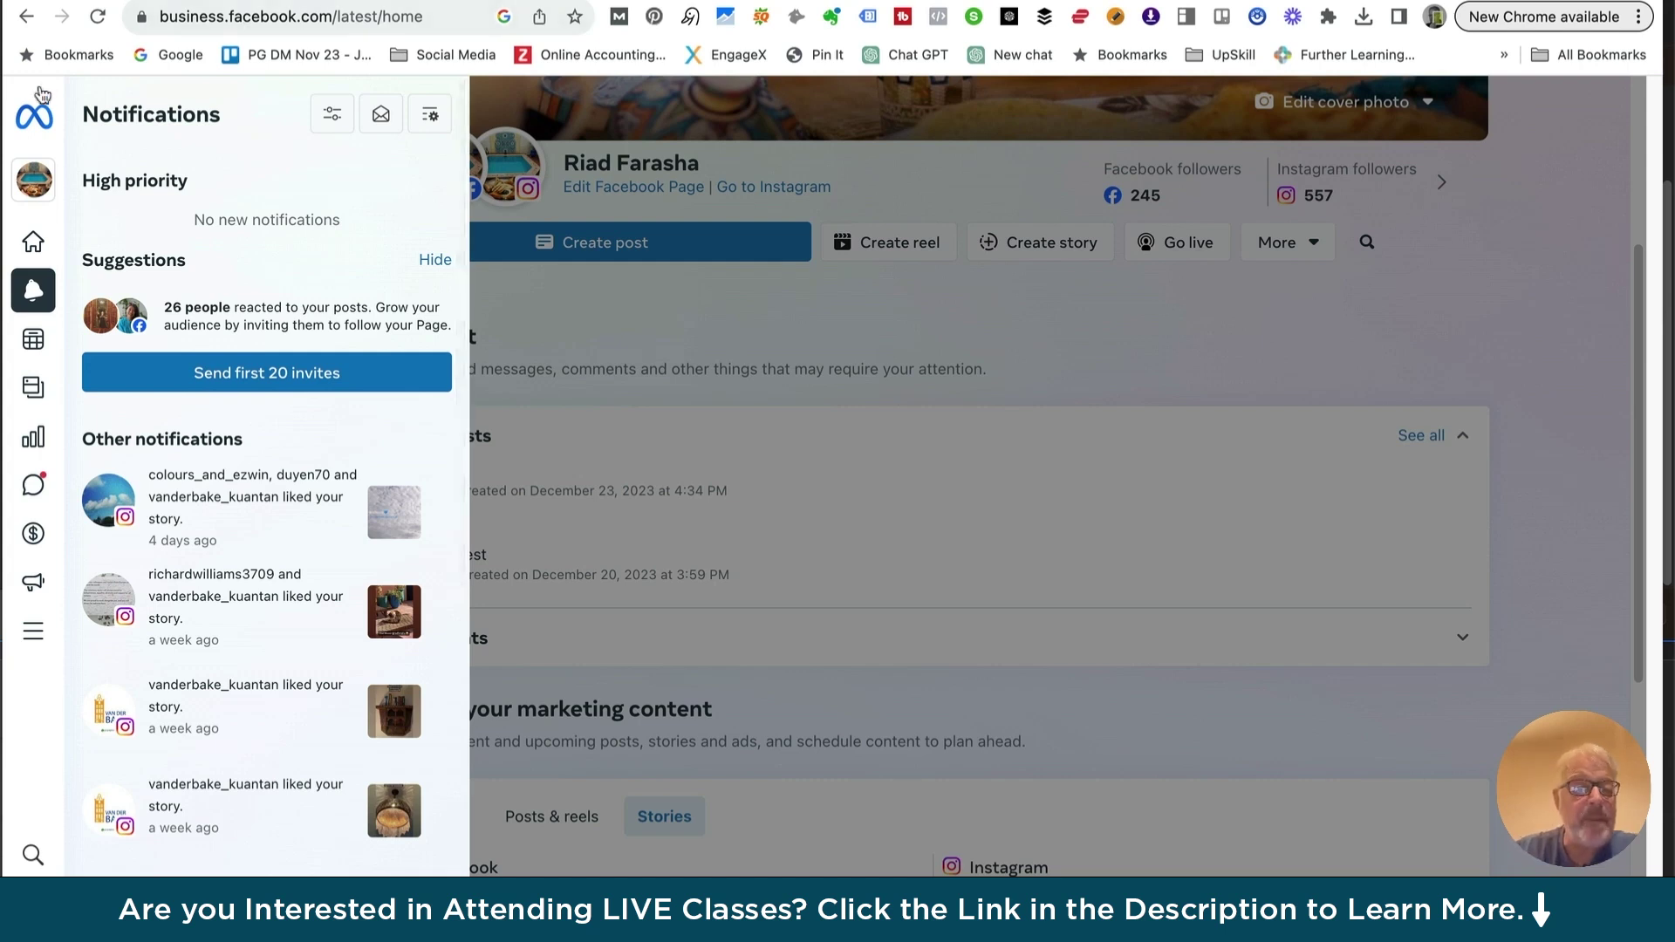
Go back to Home to dismiss the notifications, then open the Inbox
mouse_move(35, 126)
click(27, 126)
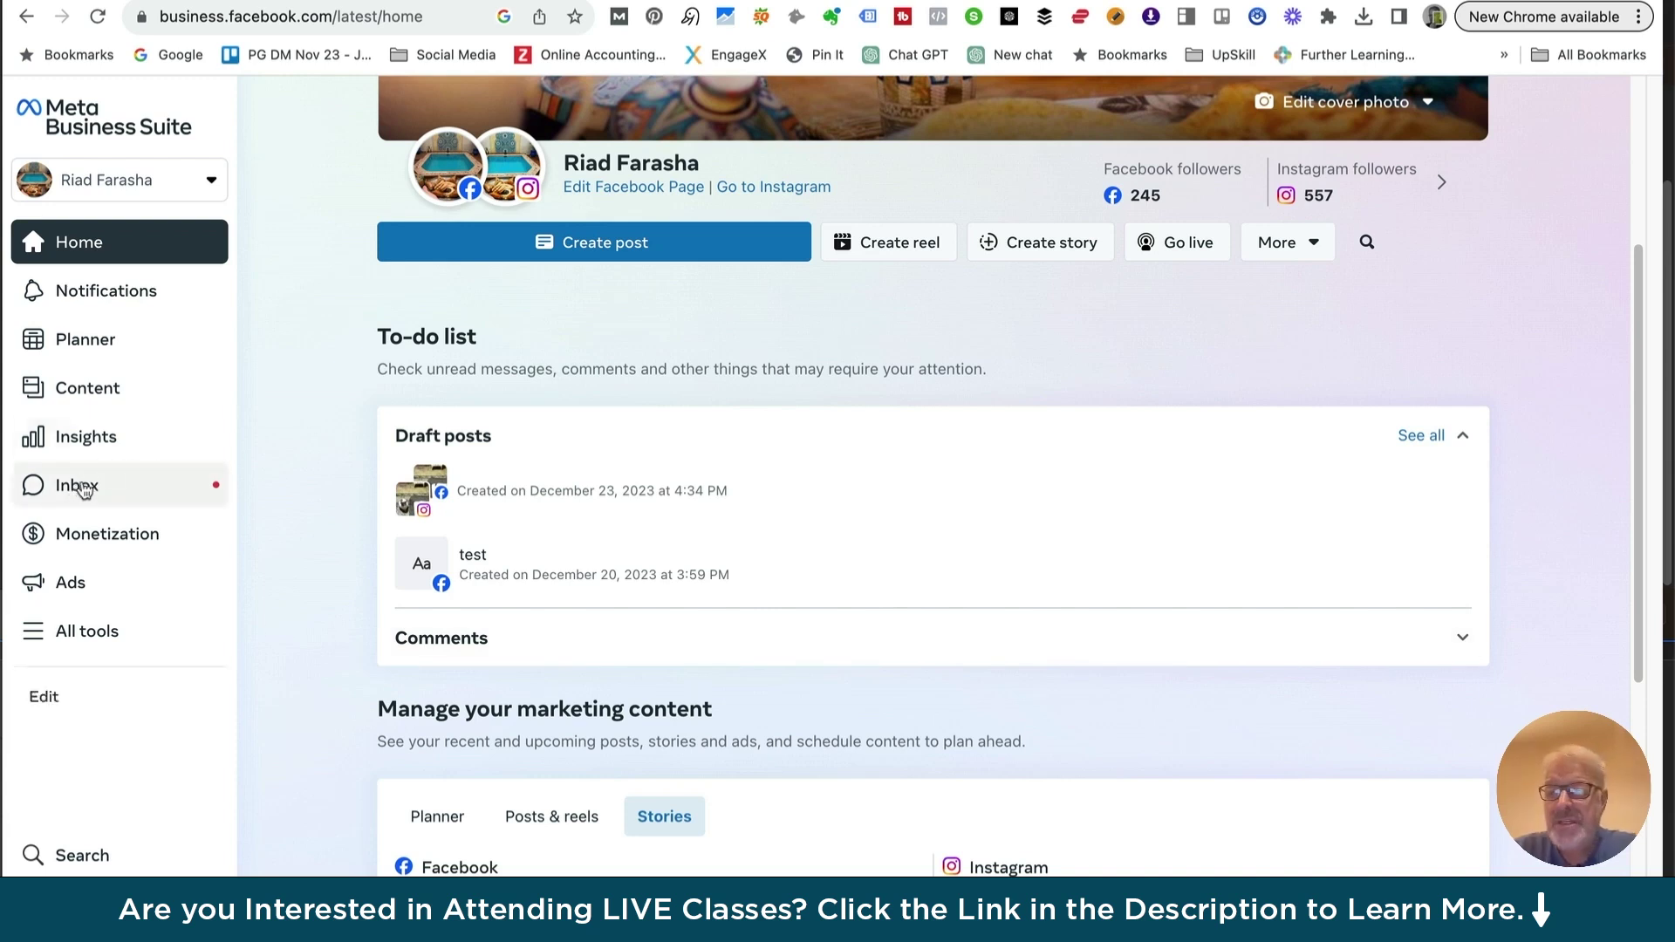
click(83, 489)
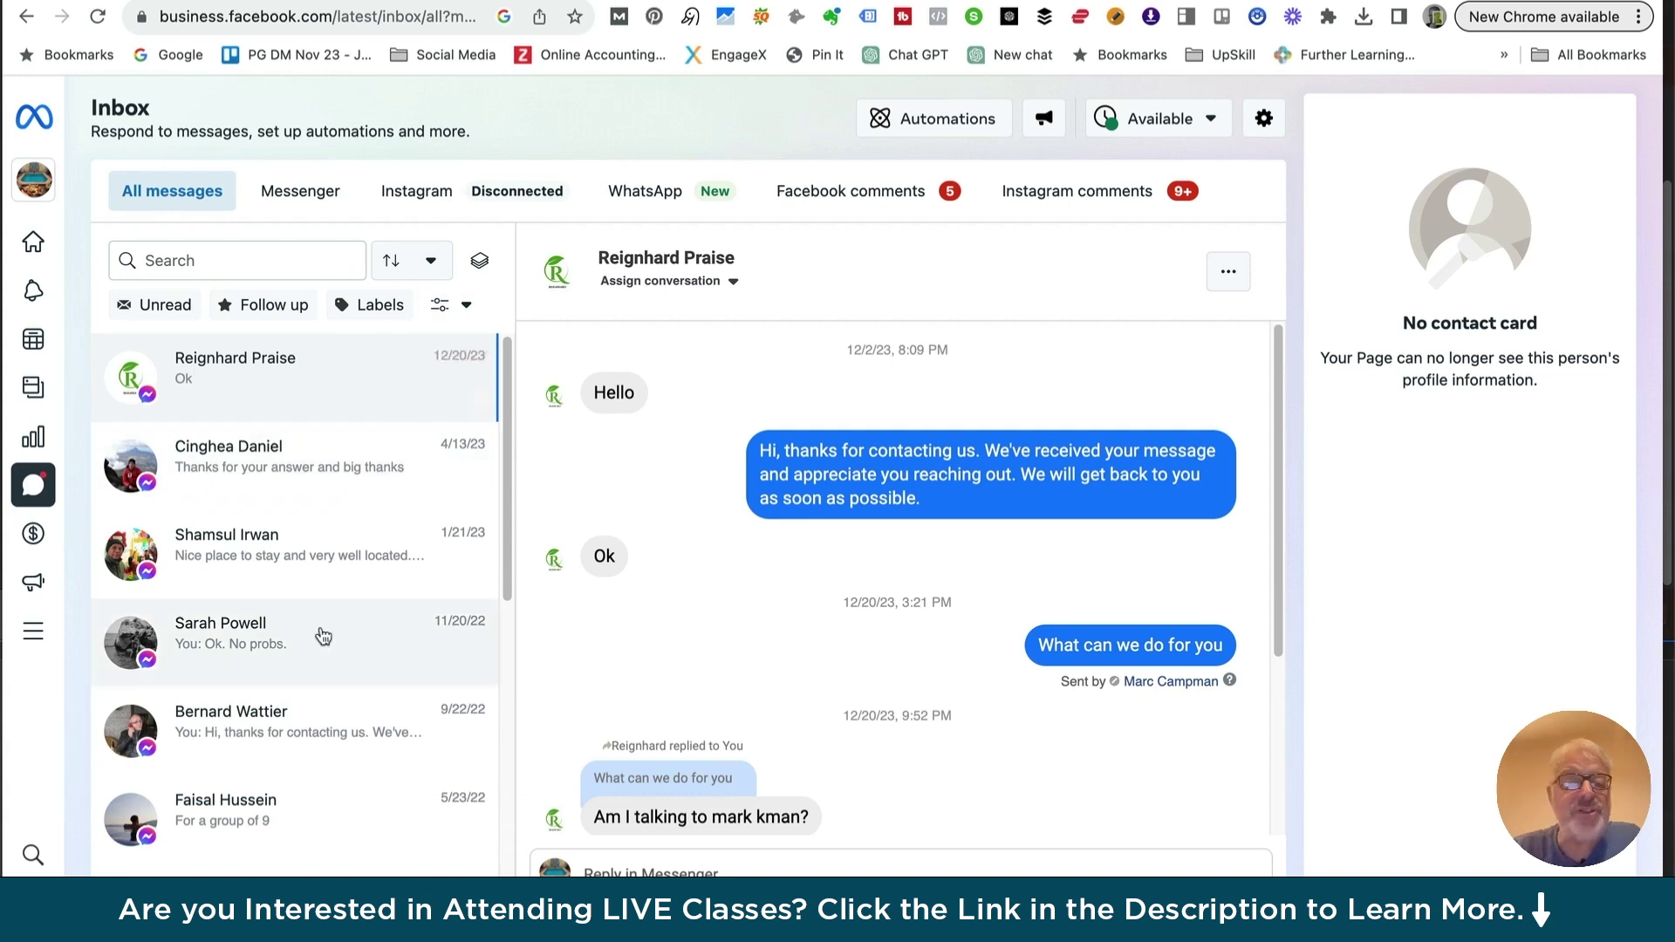
mouse_move(672, 395)
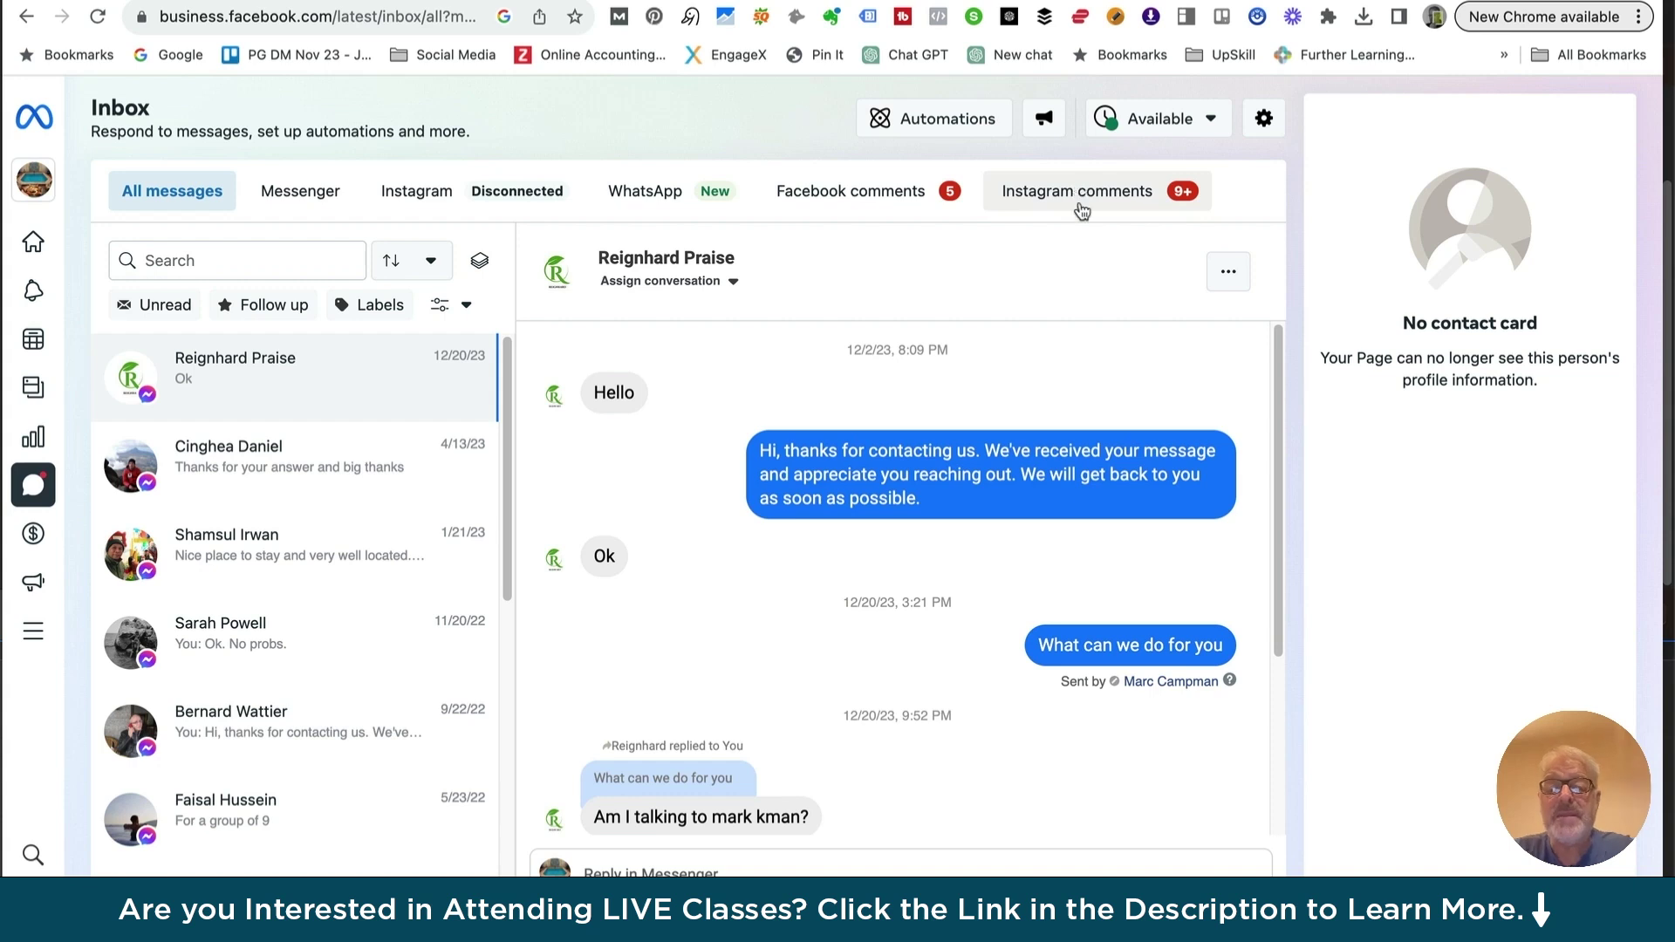
mouse_move(243, 382)
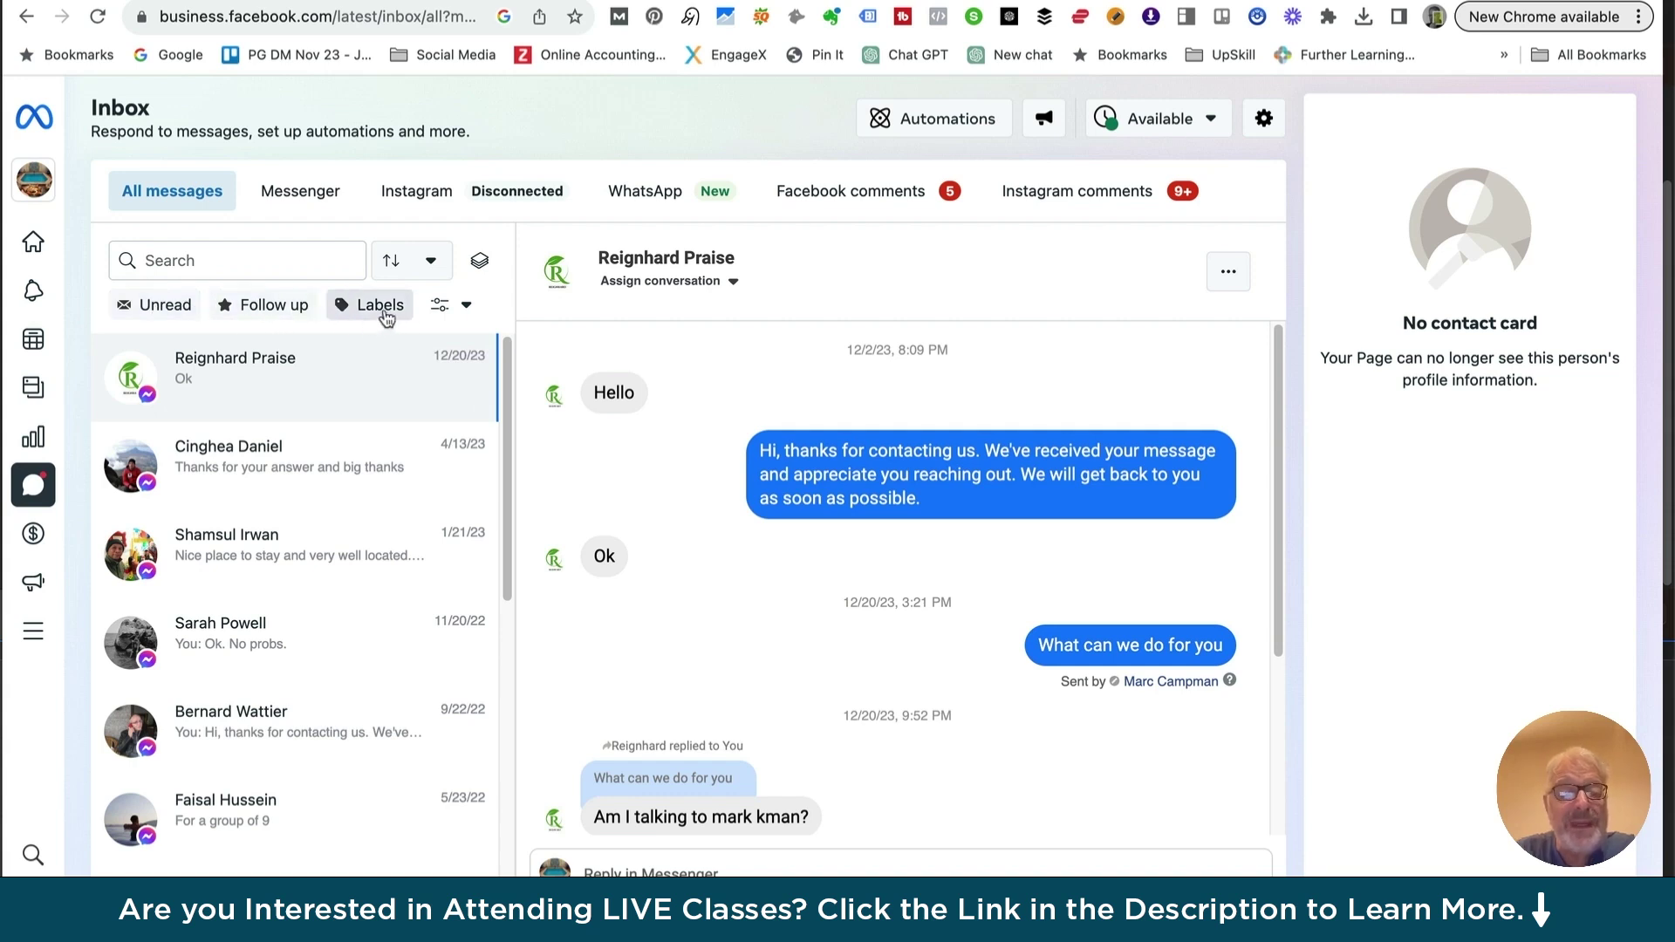
click(466, 307)
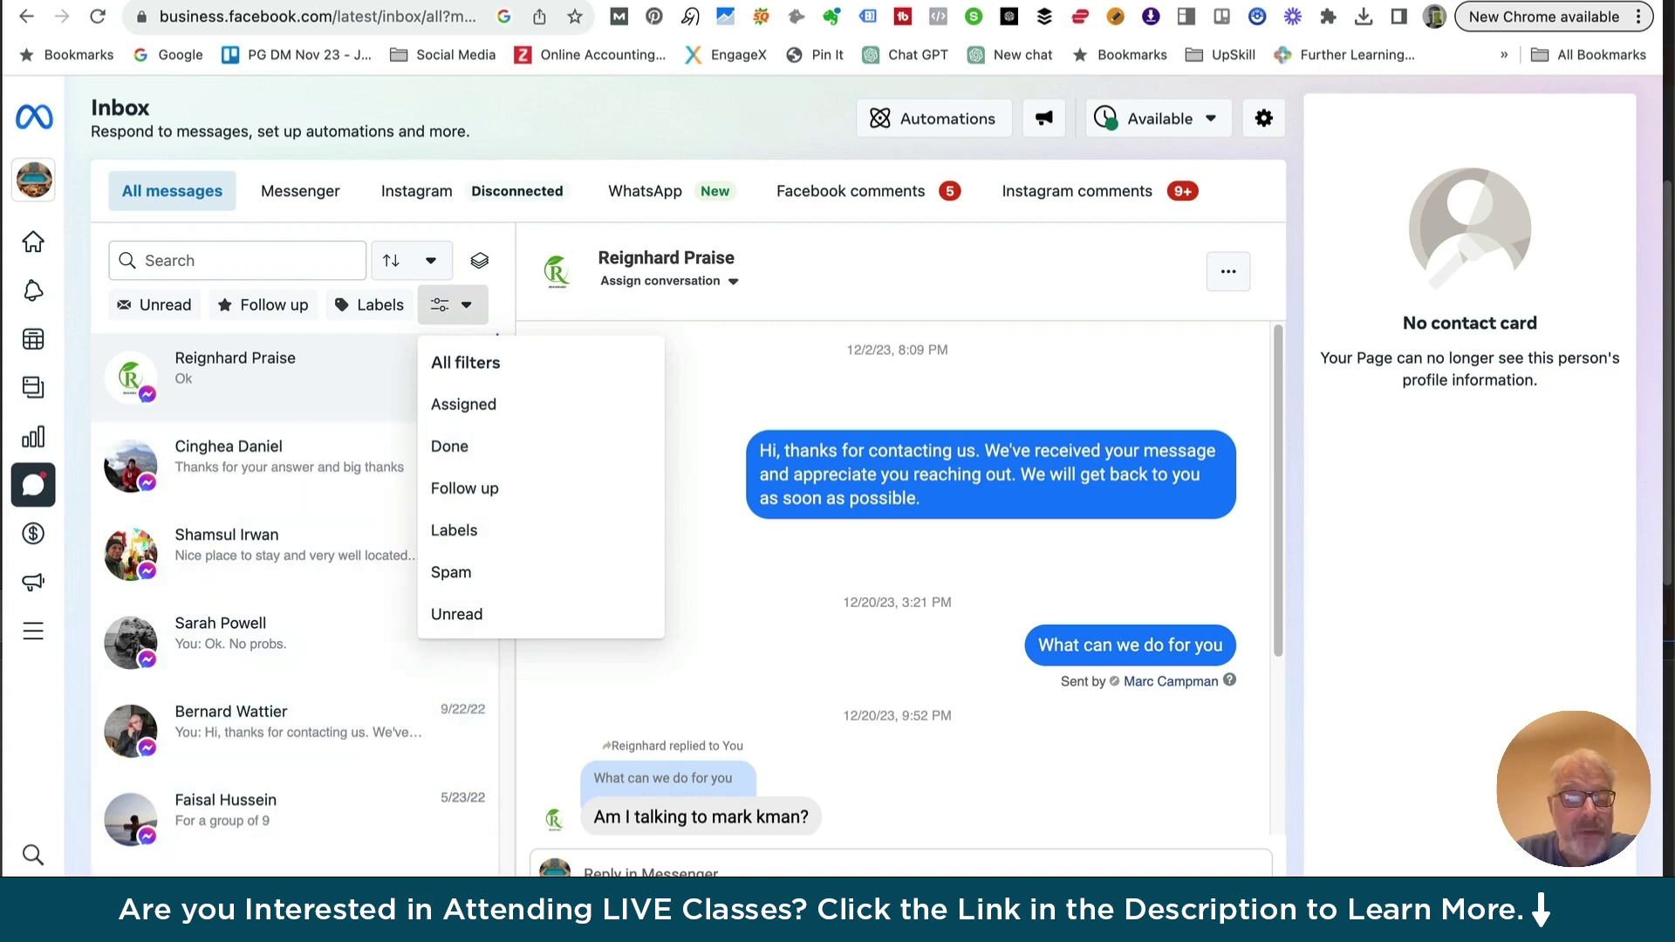
scroll(252, 521, down, 5)
scroll(252, 521, down, 2)
scroll(232, 476, up, 2)
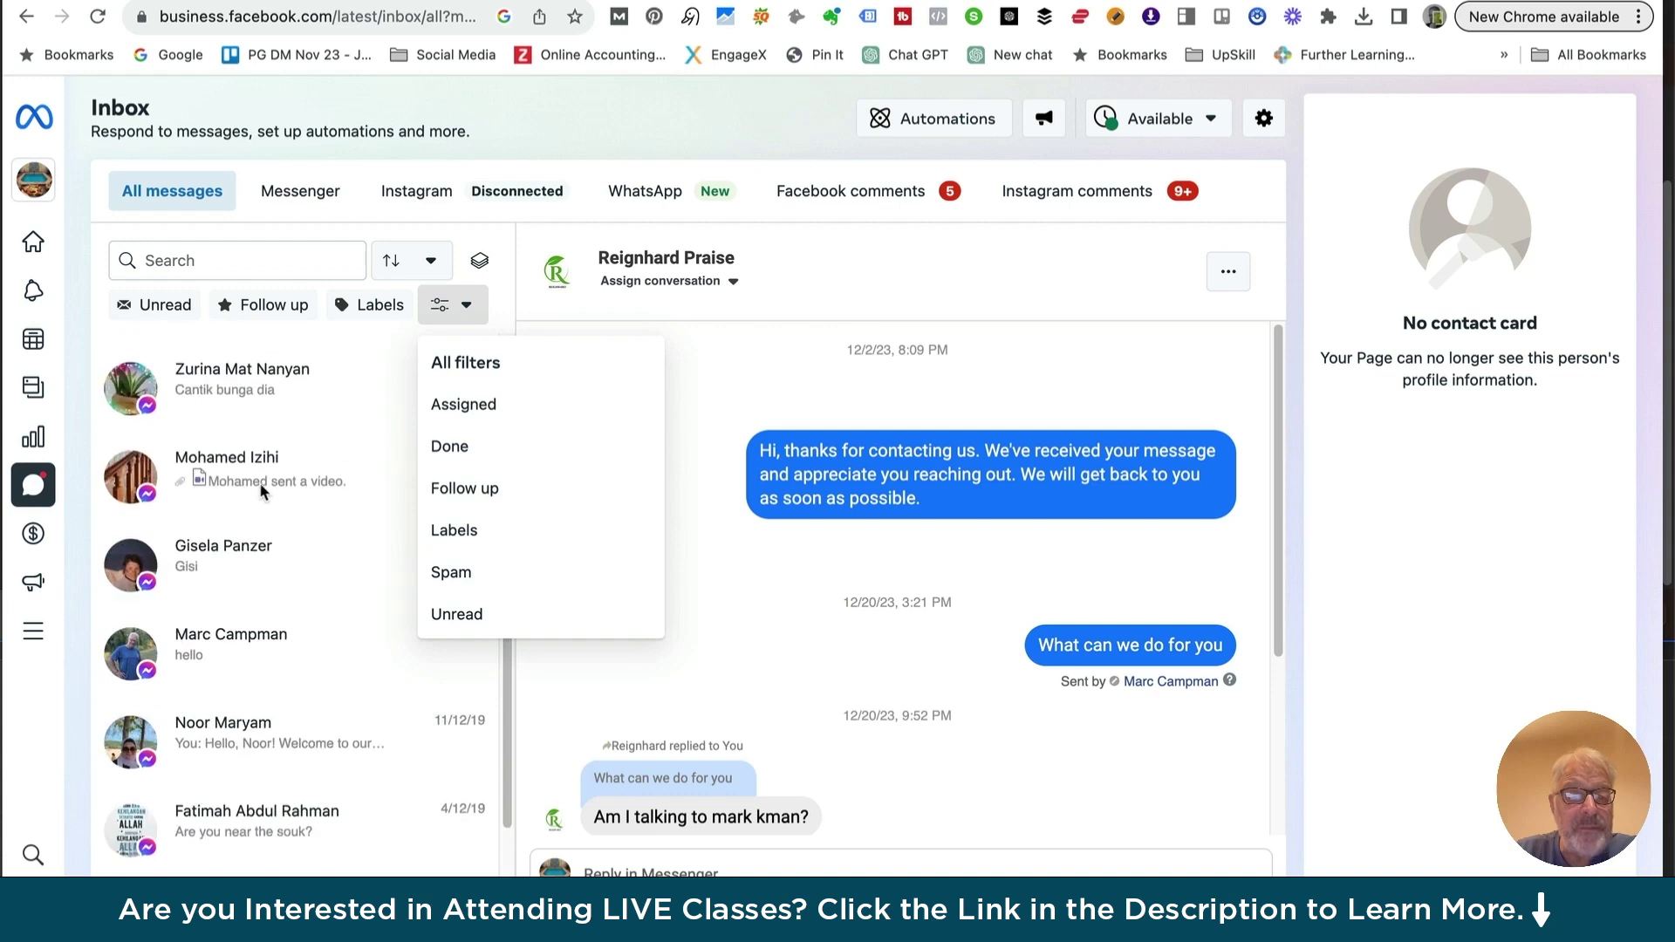
click(467, 307)
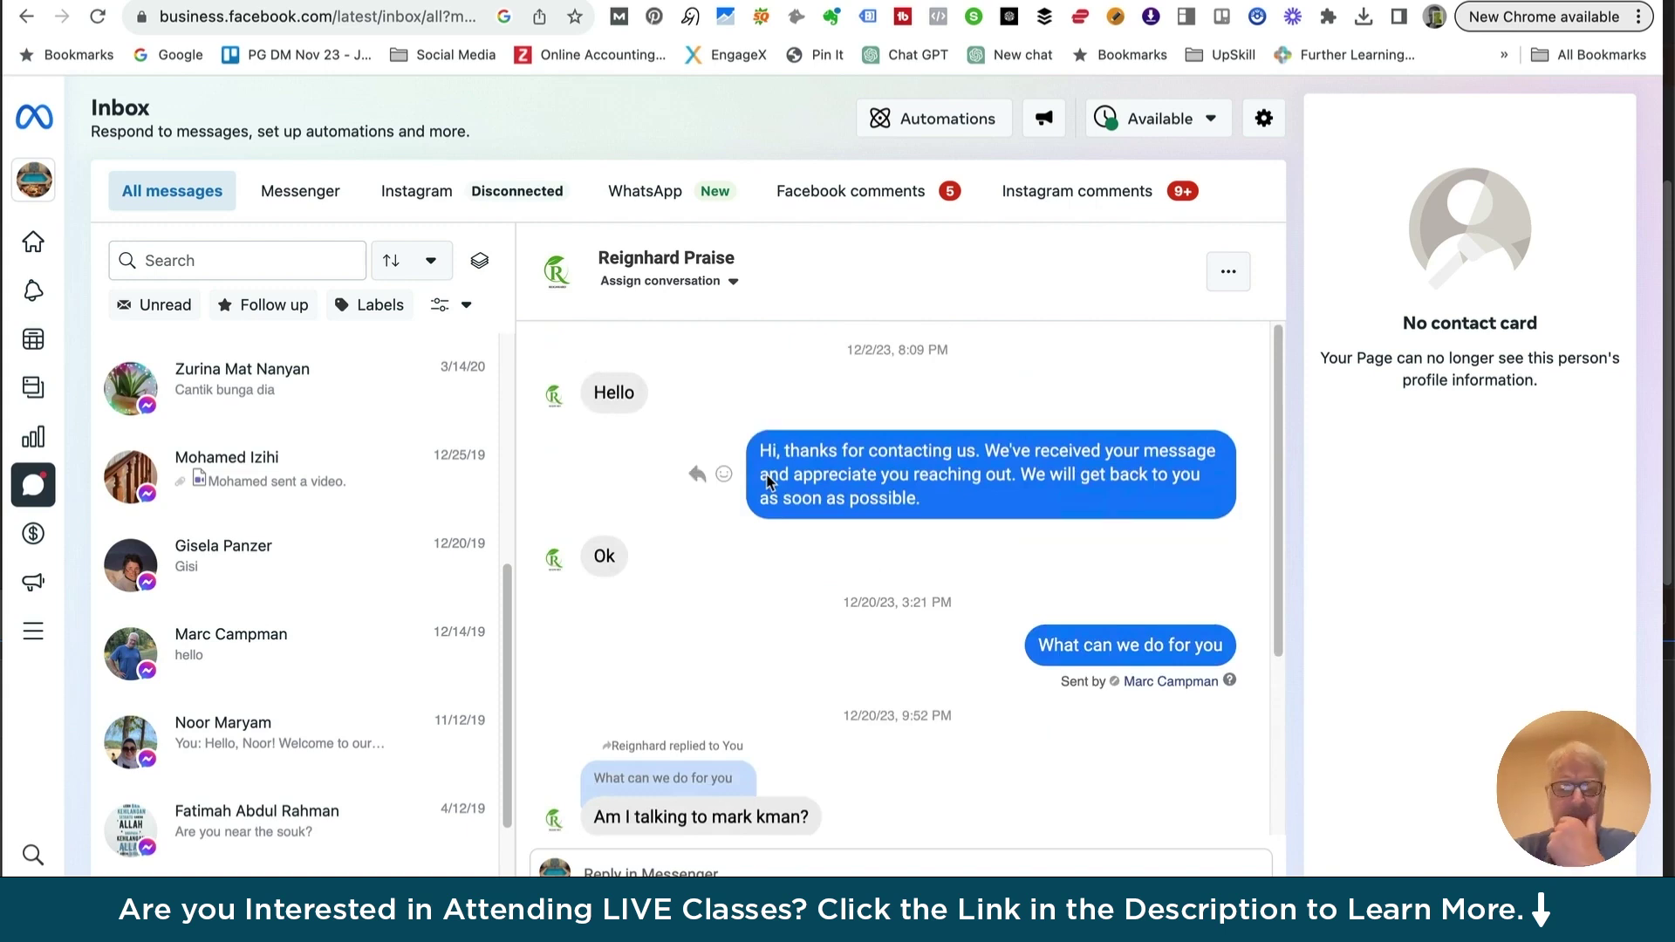
scroll(254, 568, down, 3)
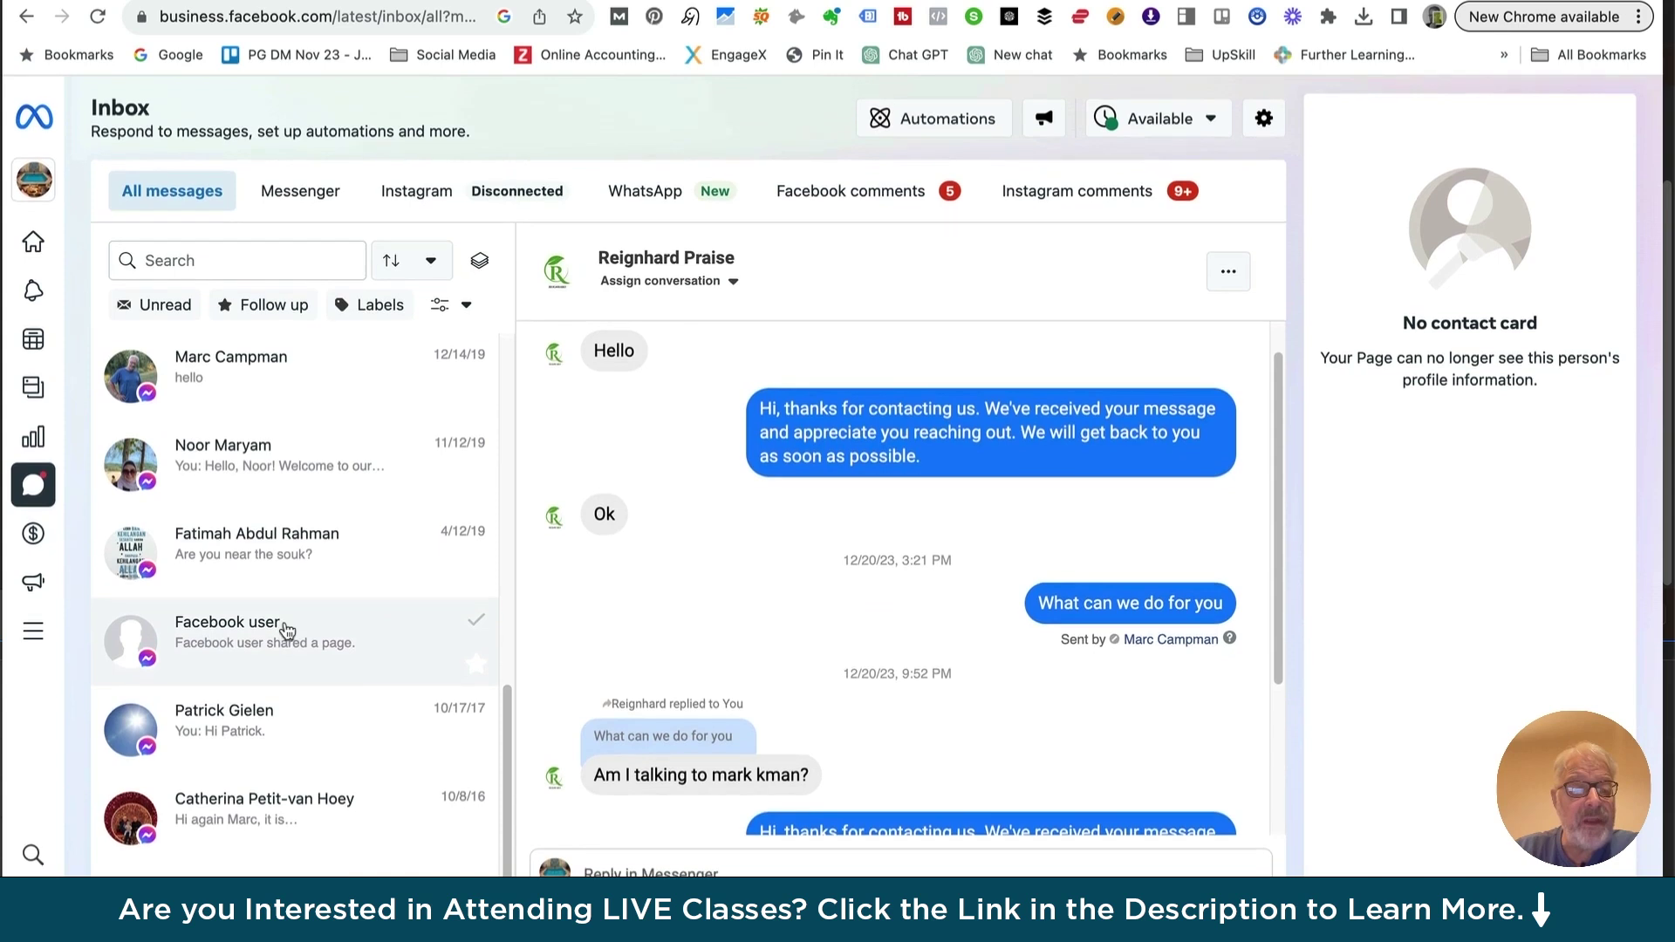
Read an older Messenger conversation with its contact details, then switch to Facebook comments
click(219, 363)
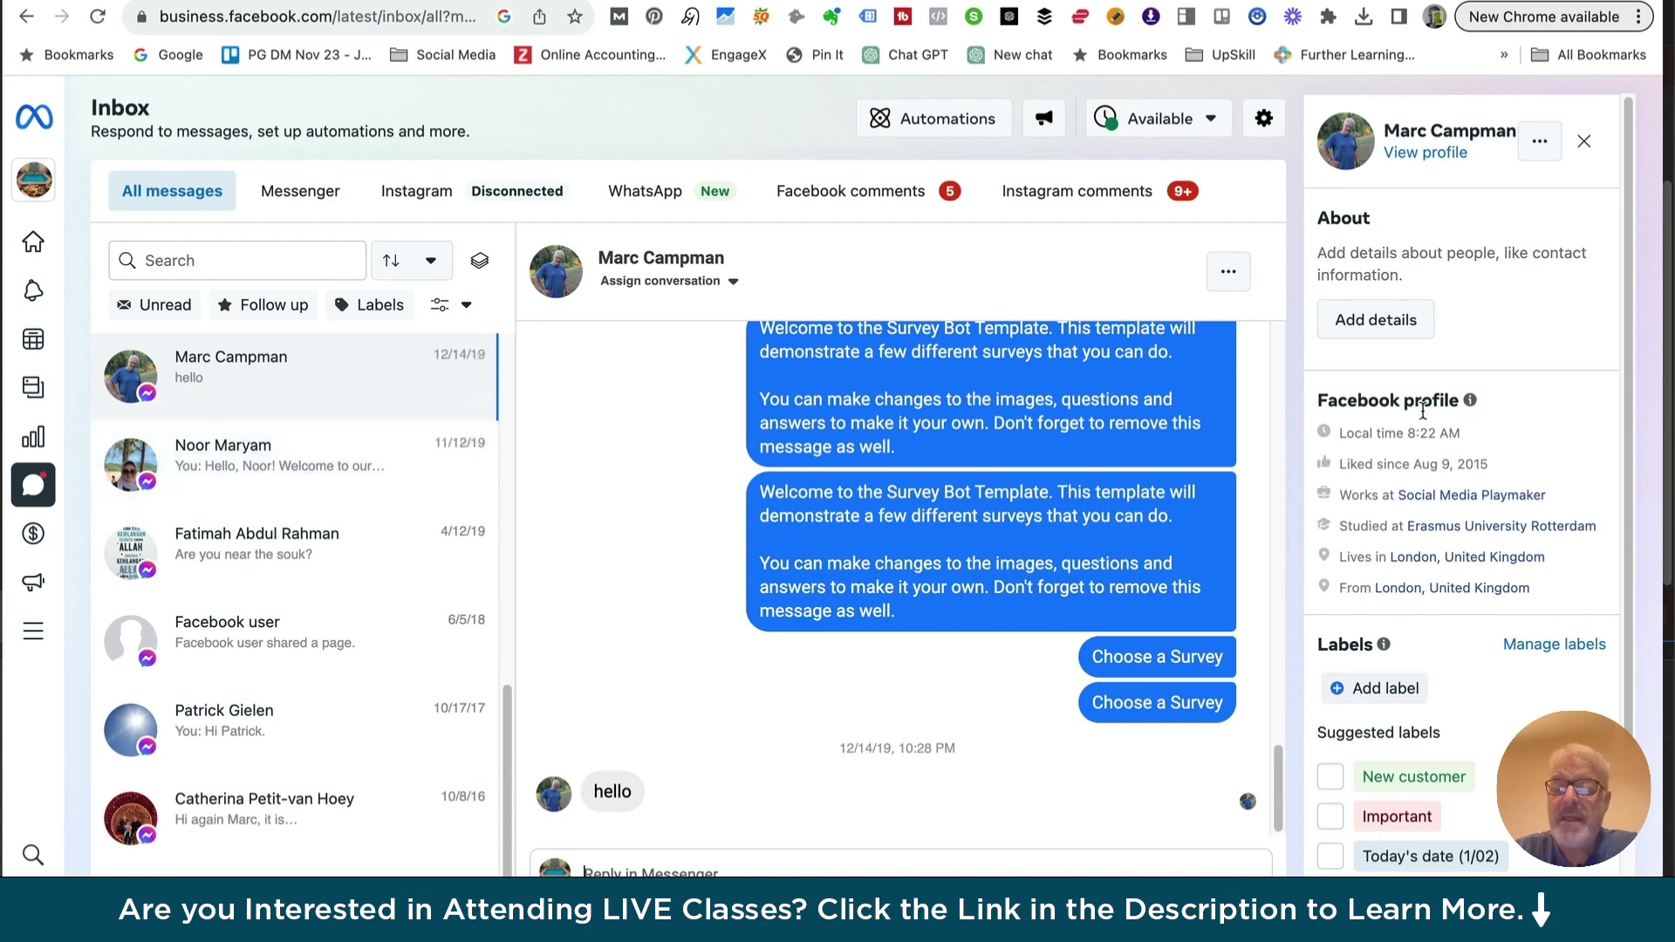
scroll(1432, 259, down, 3)
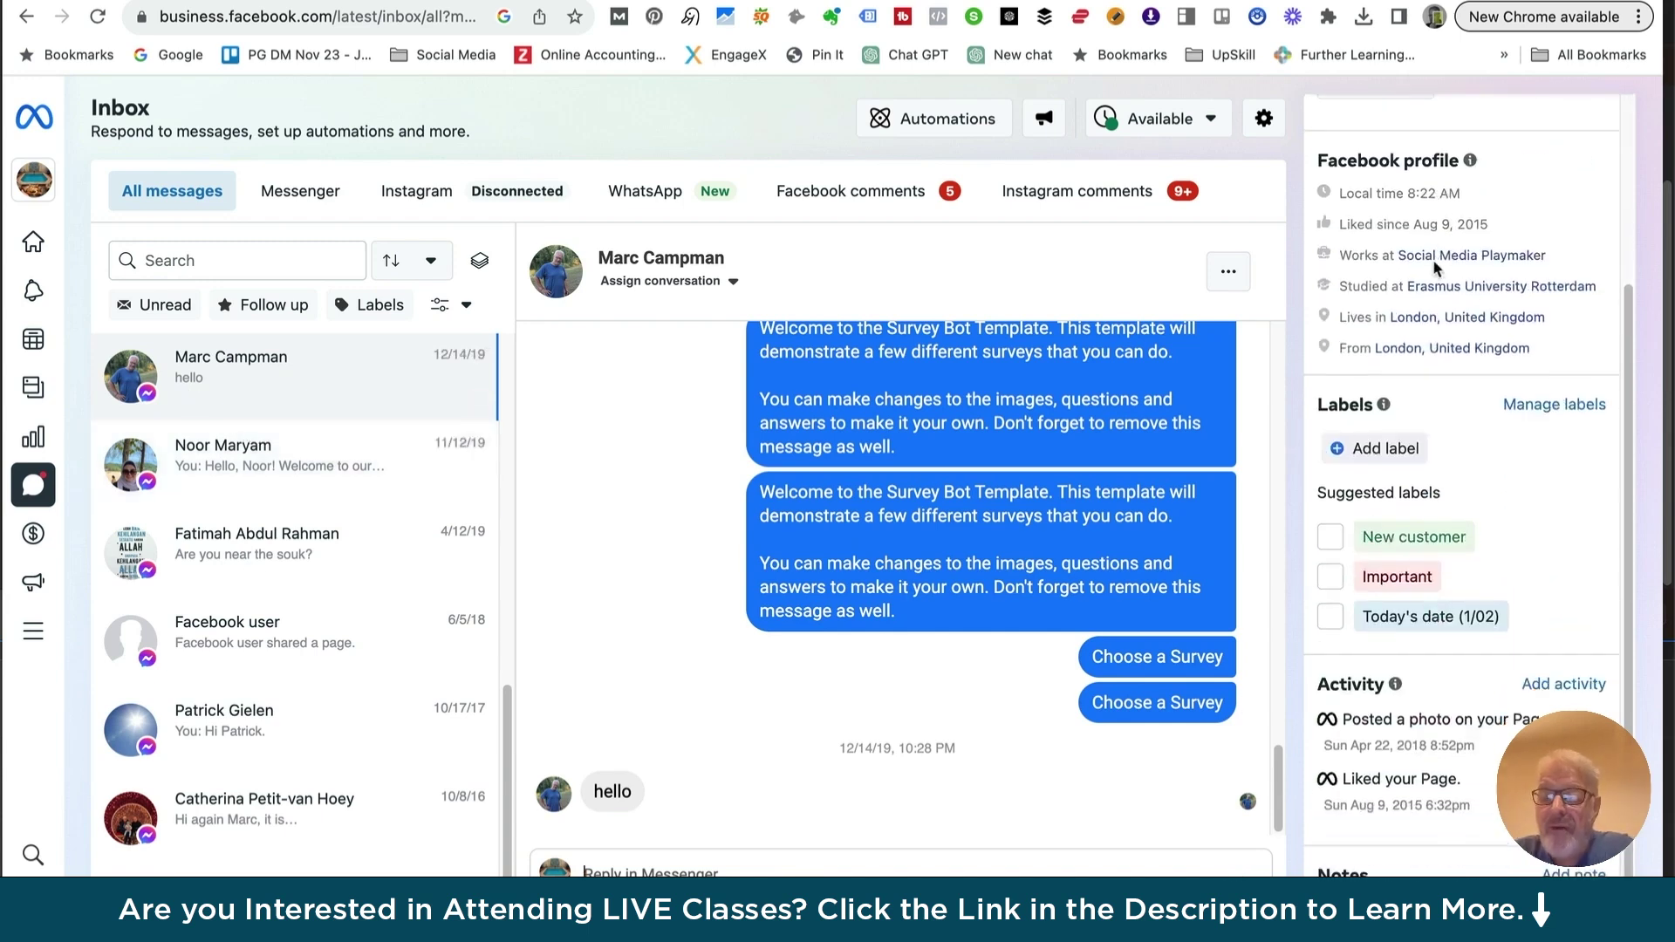
scroll(1433, 259, up, 3)
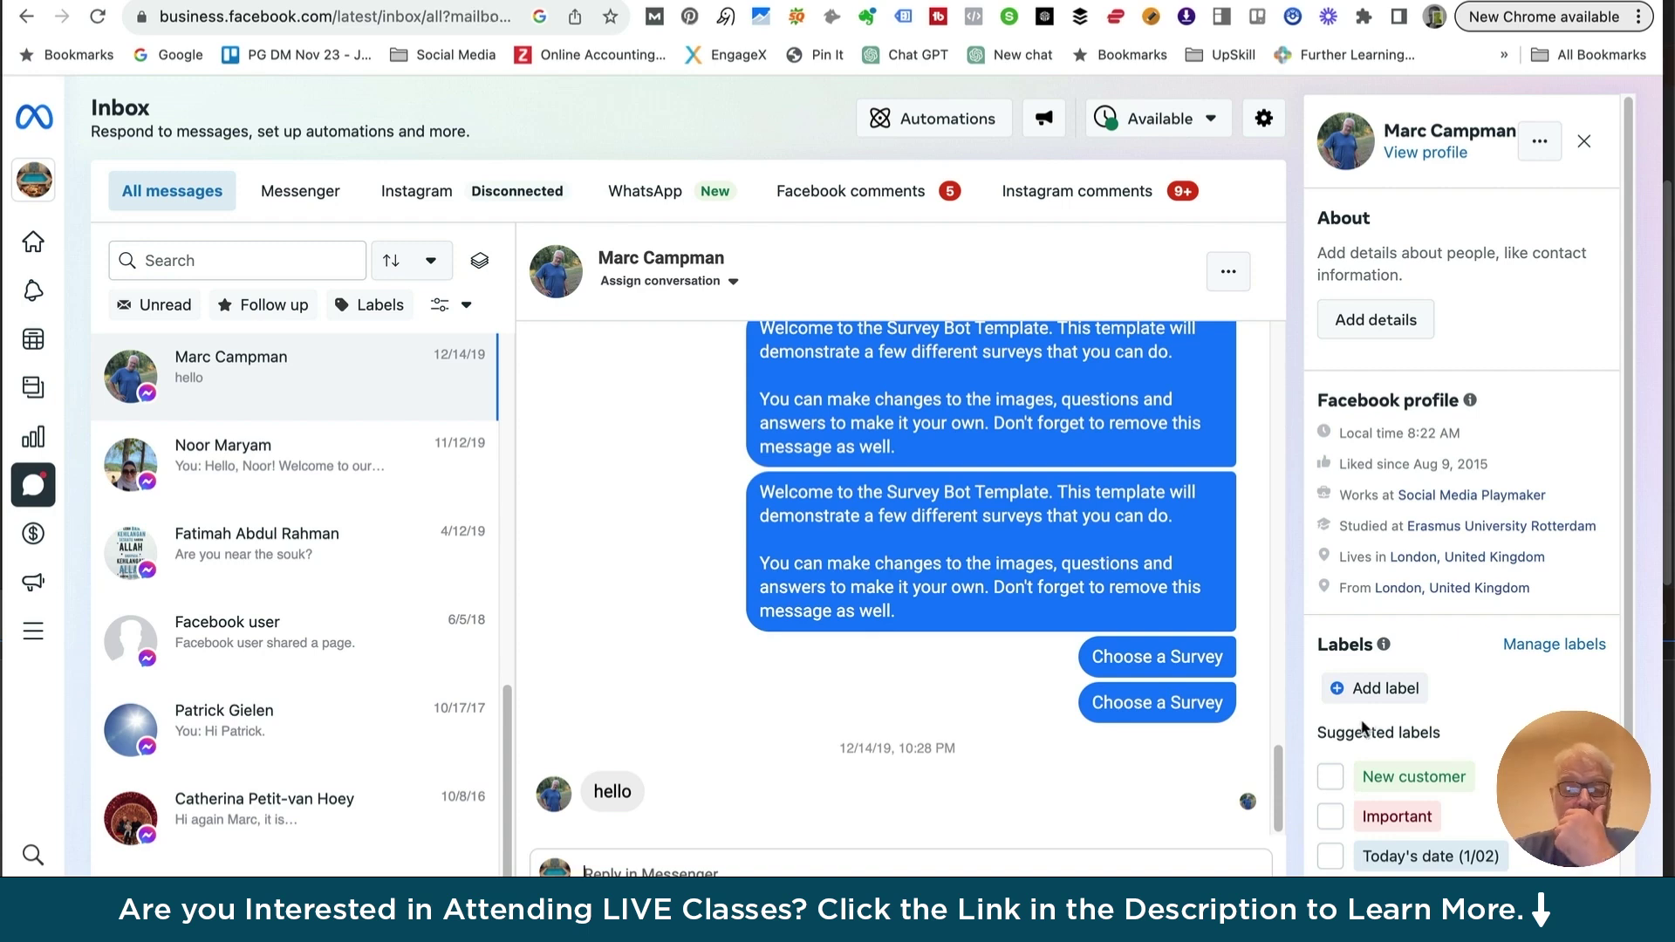
scroll(1144, 421, up, 12)
scroll(1144, 421, down, 12)
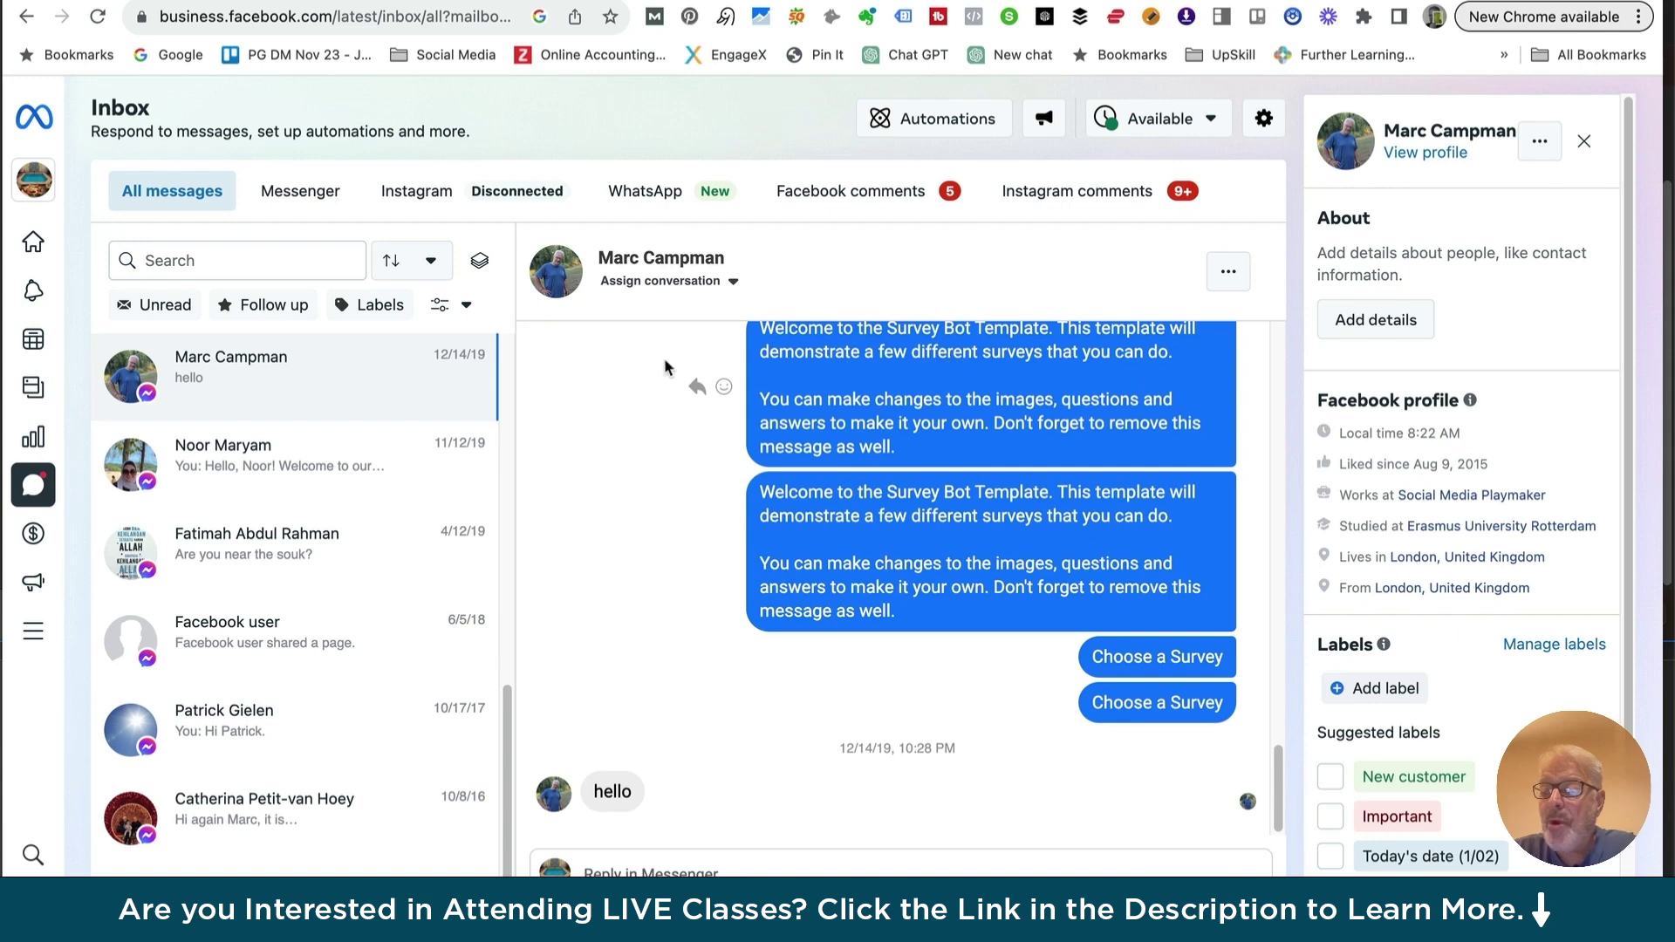
mouse_move(915, 603)
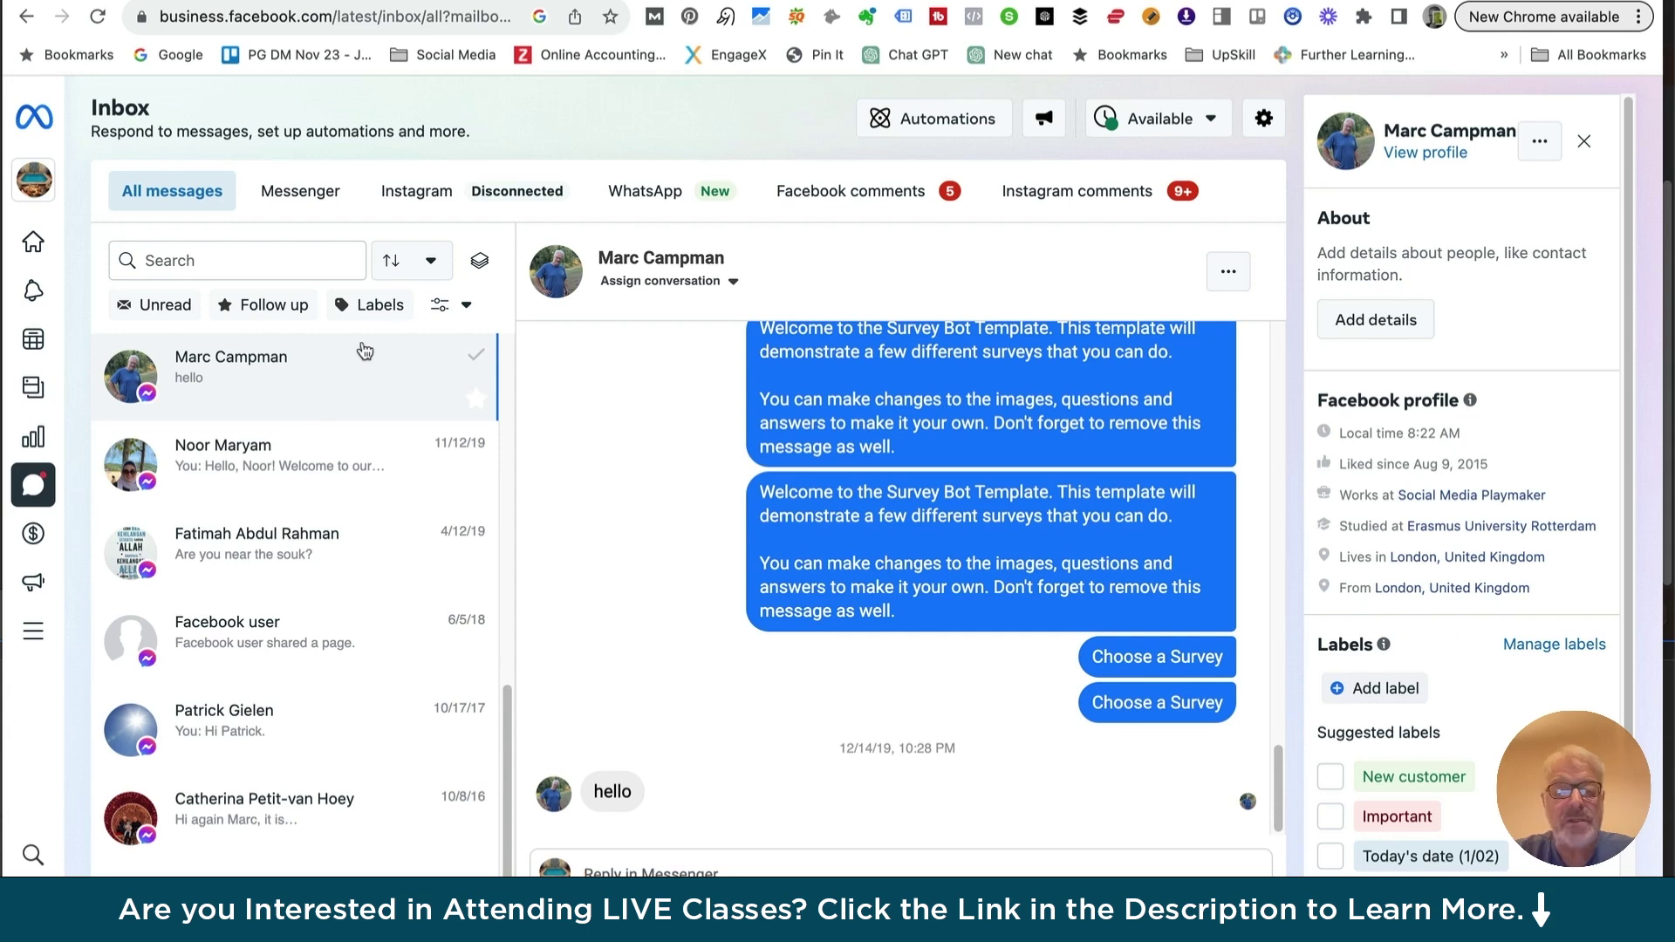
click(861, 194)
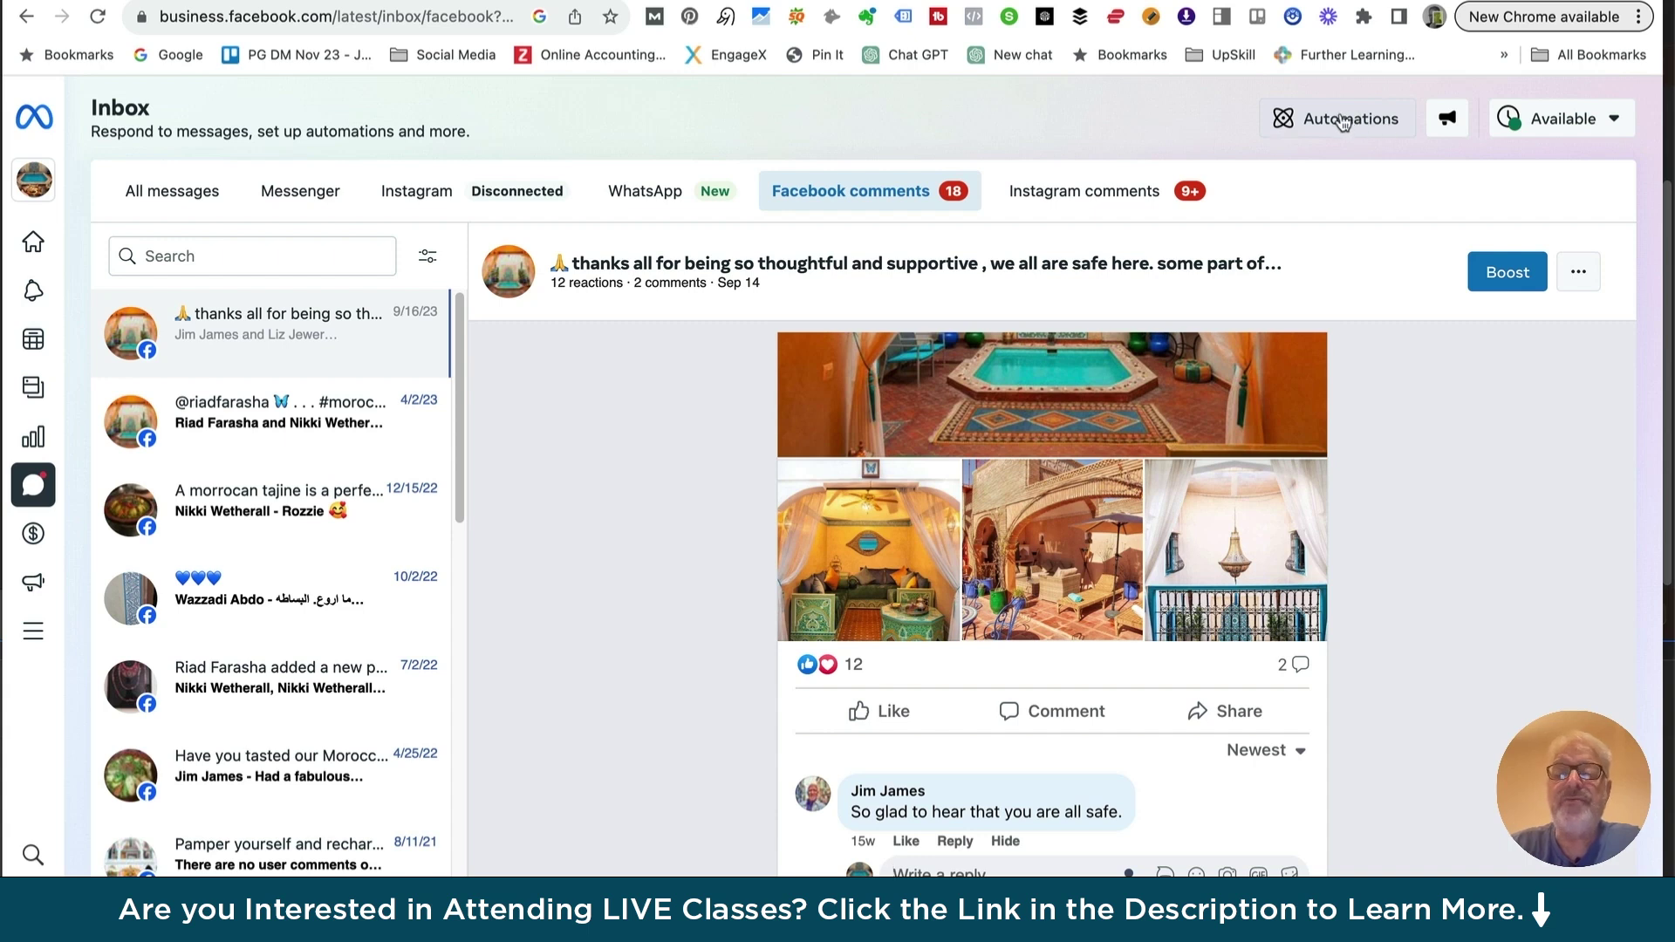
Open the inbox Automations page listing the active Instant reply automation
click(1343, 122)
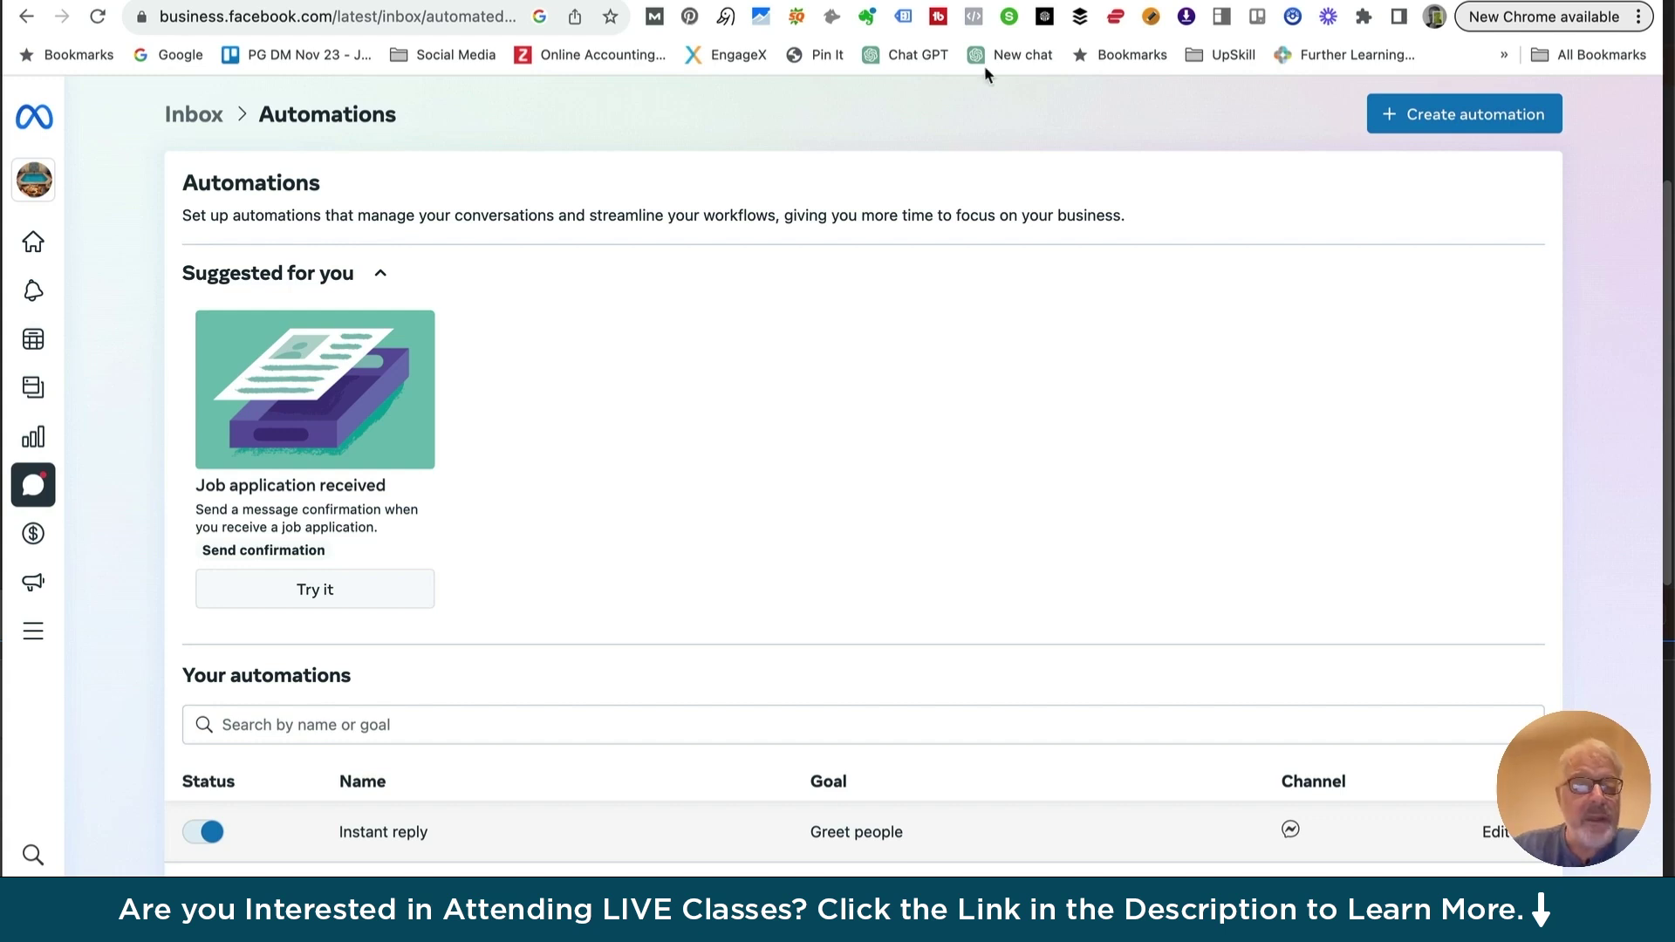
Scroll the automations overview and start creating a new automation
scroll(553, 625, down, 1)
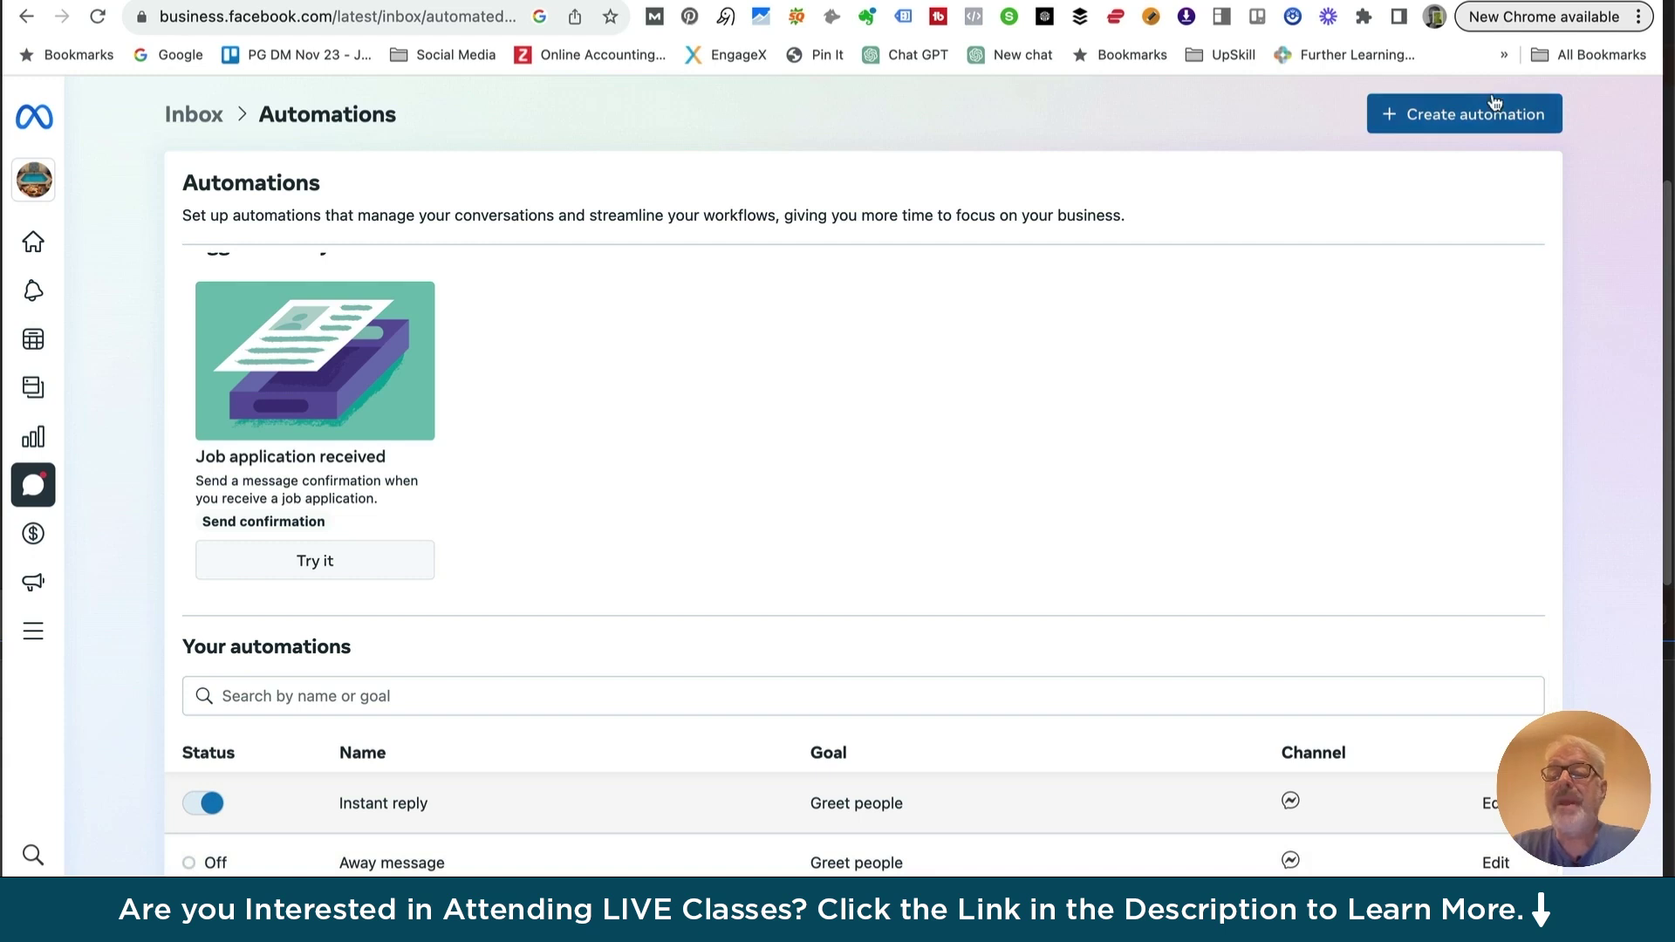
click(1431, 114)
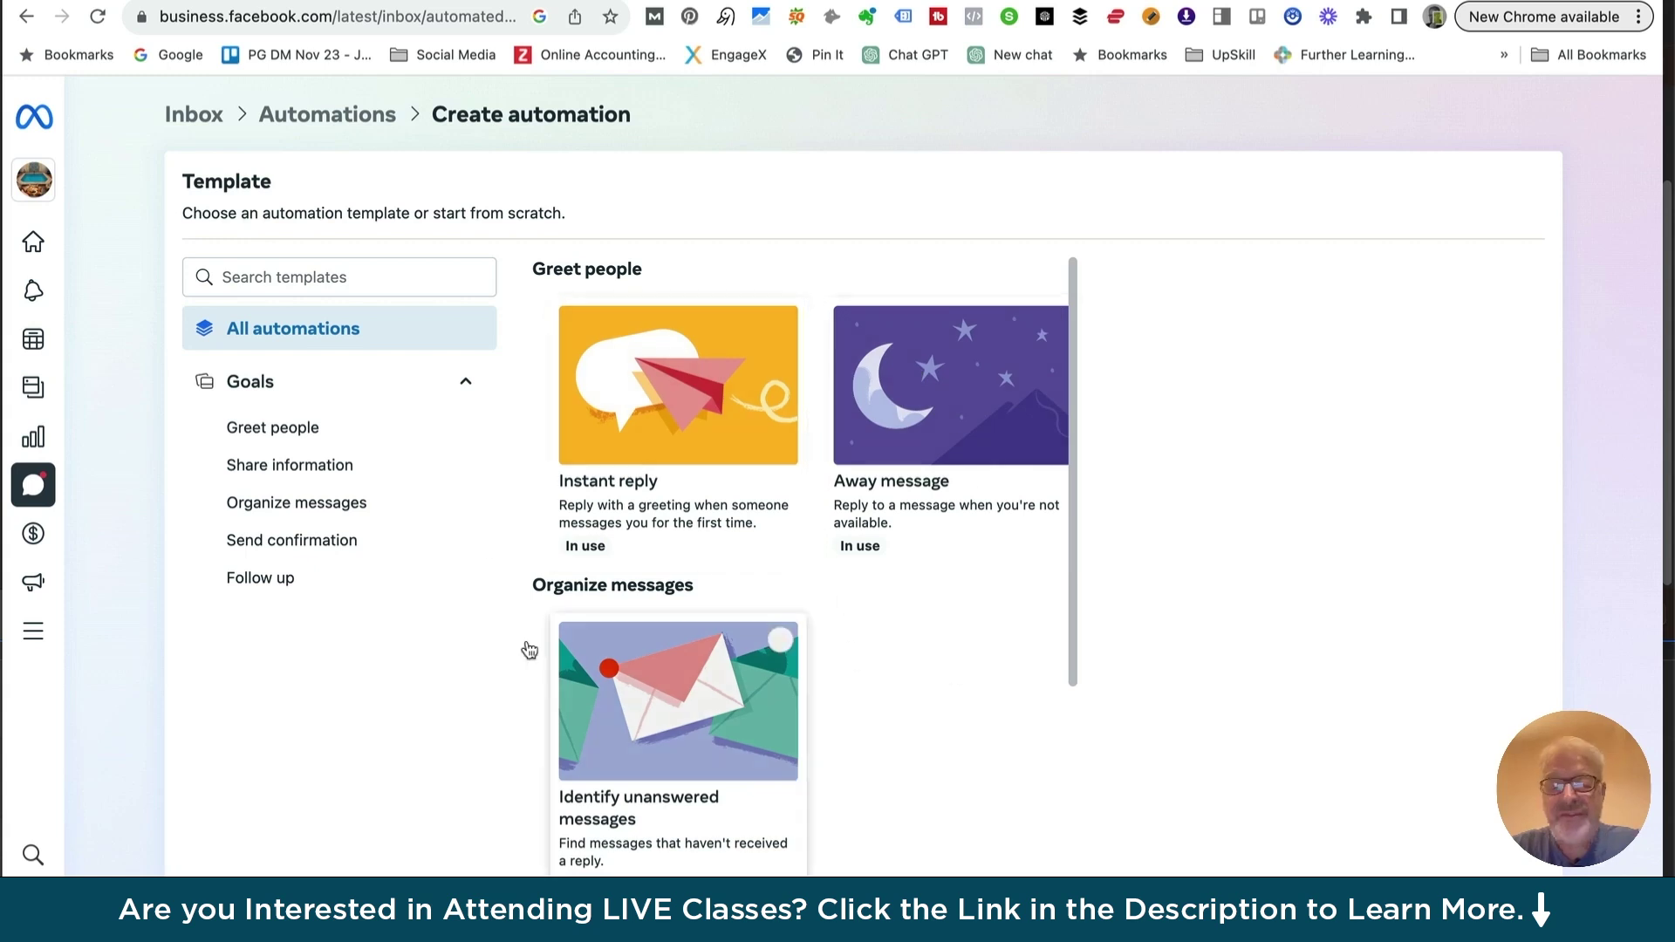
Browse templates for Greet people, Share information, Organize messages, Send confirmation and Follow up
click(275, 429)
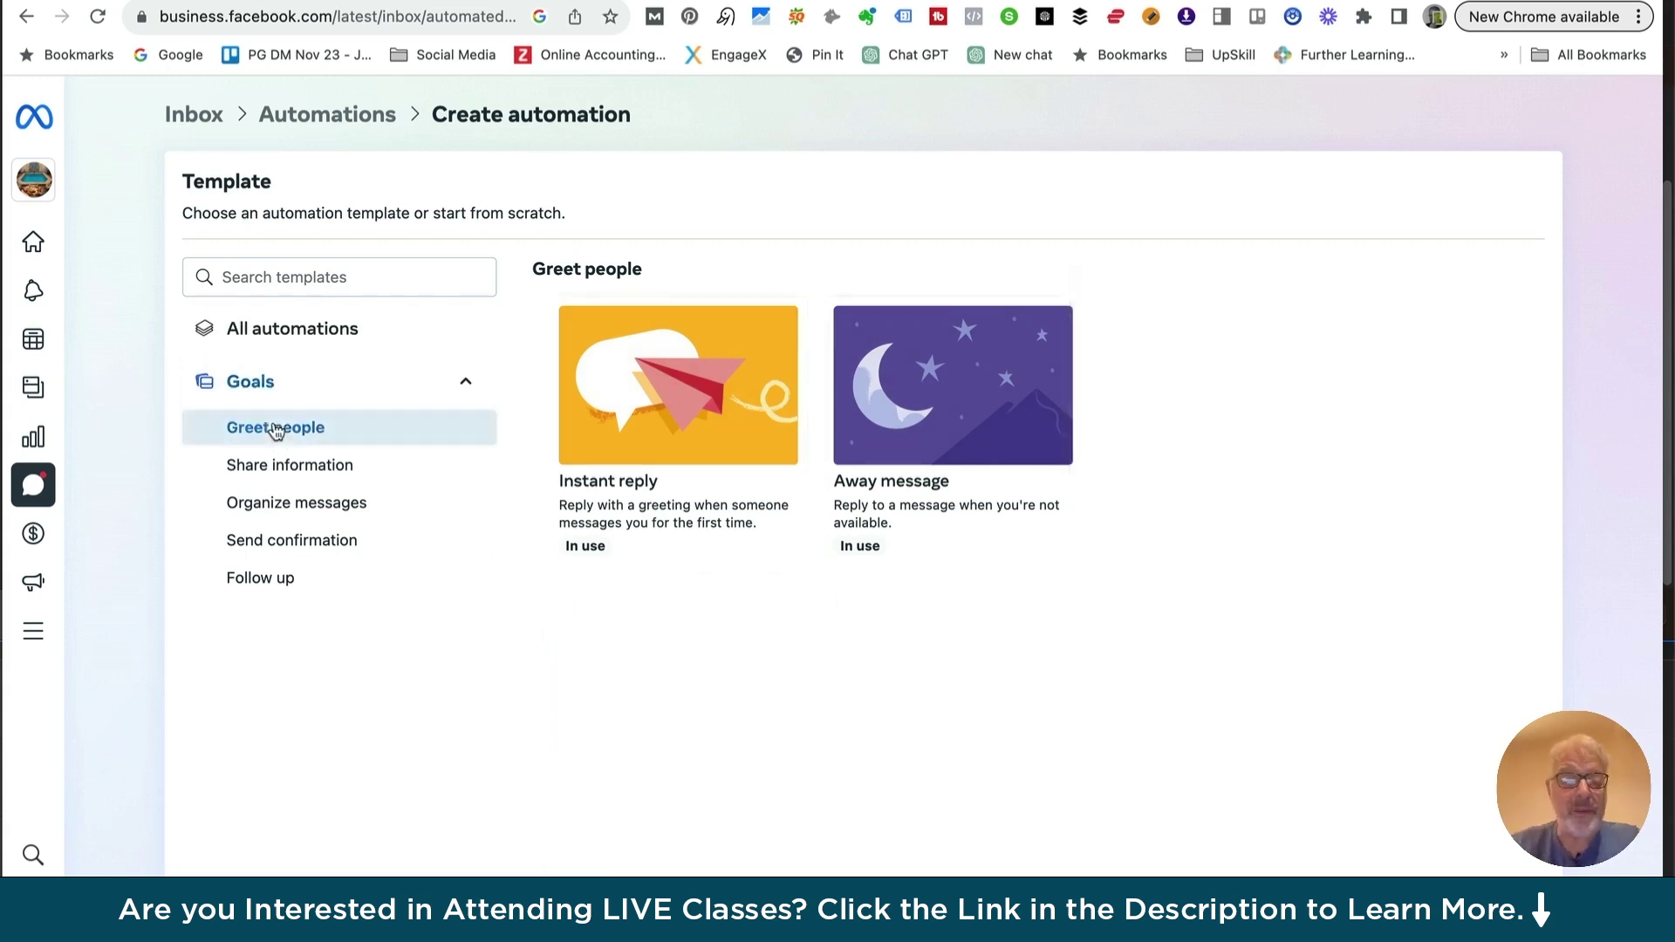
click(278, 471)
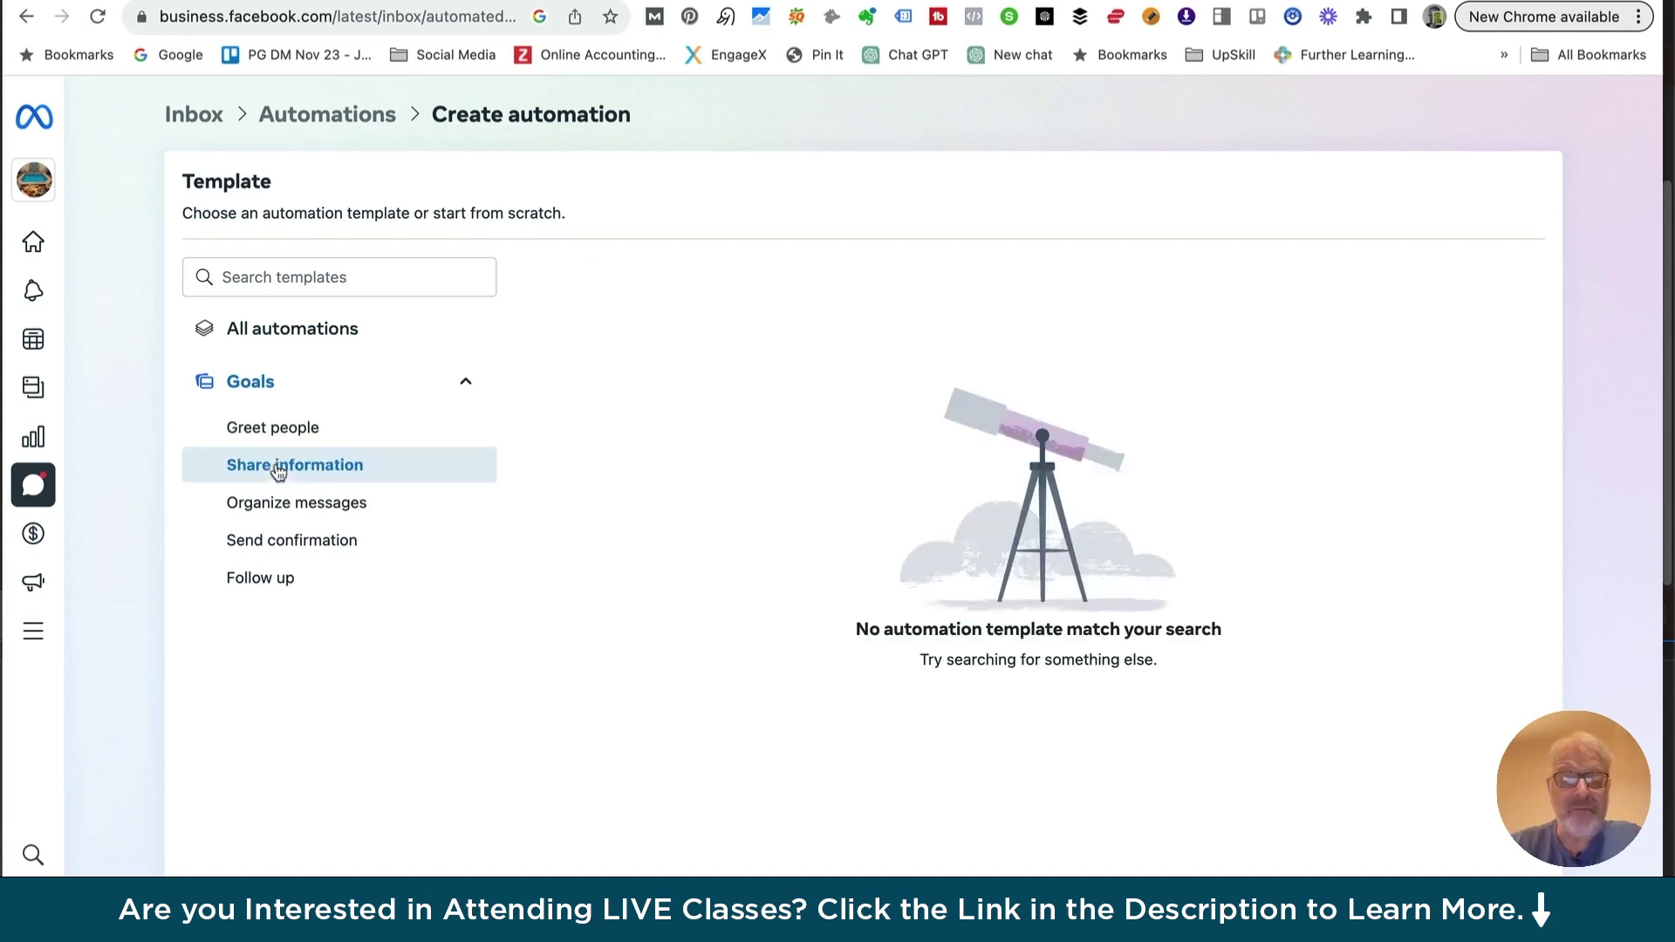
click(277, 507)
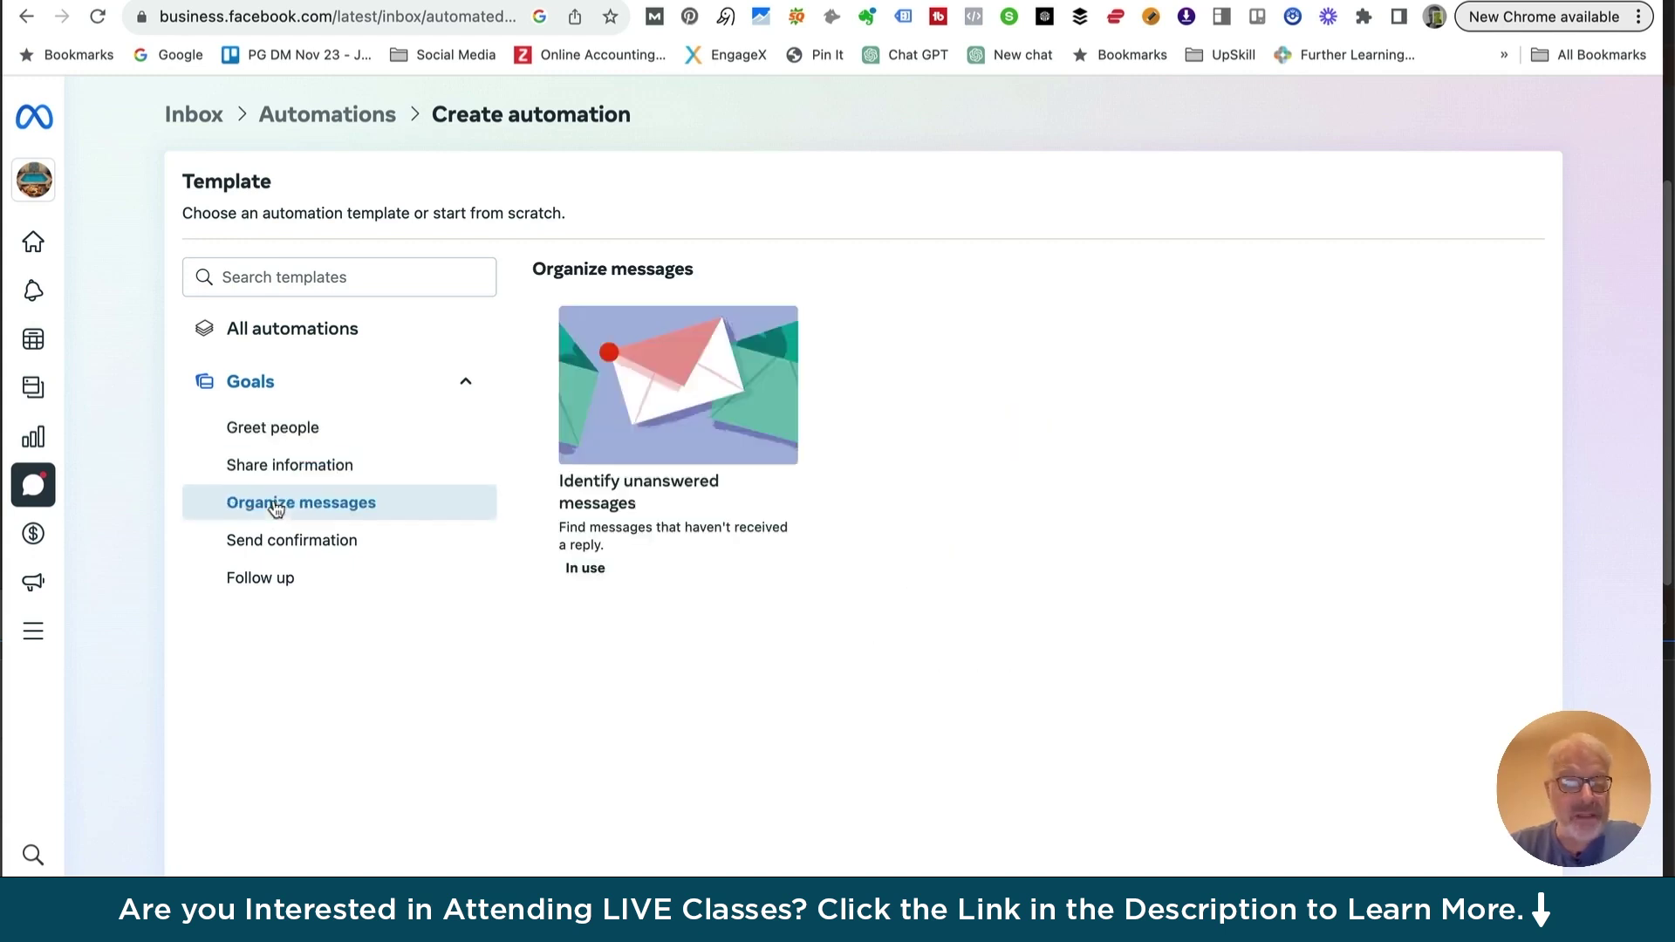
click(279, 539)
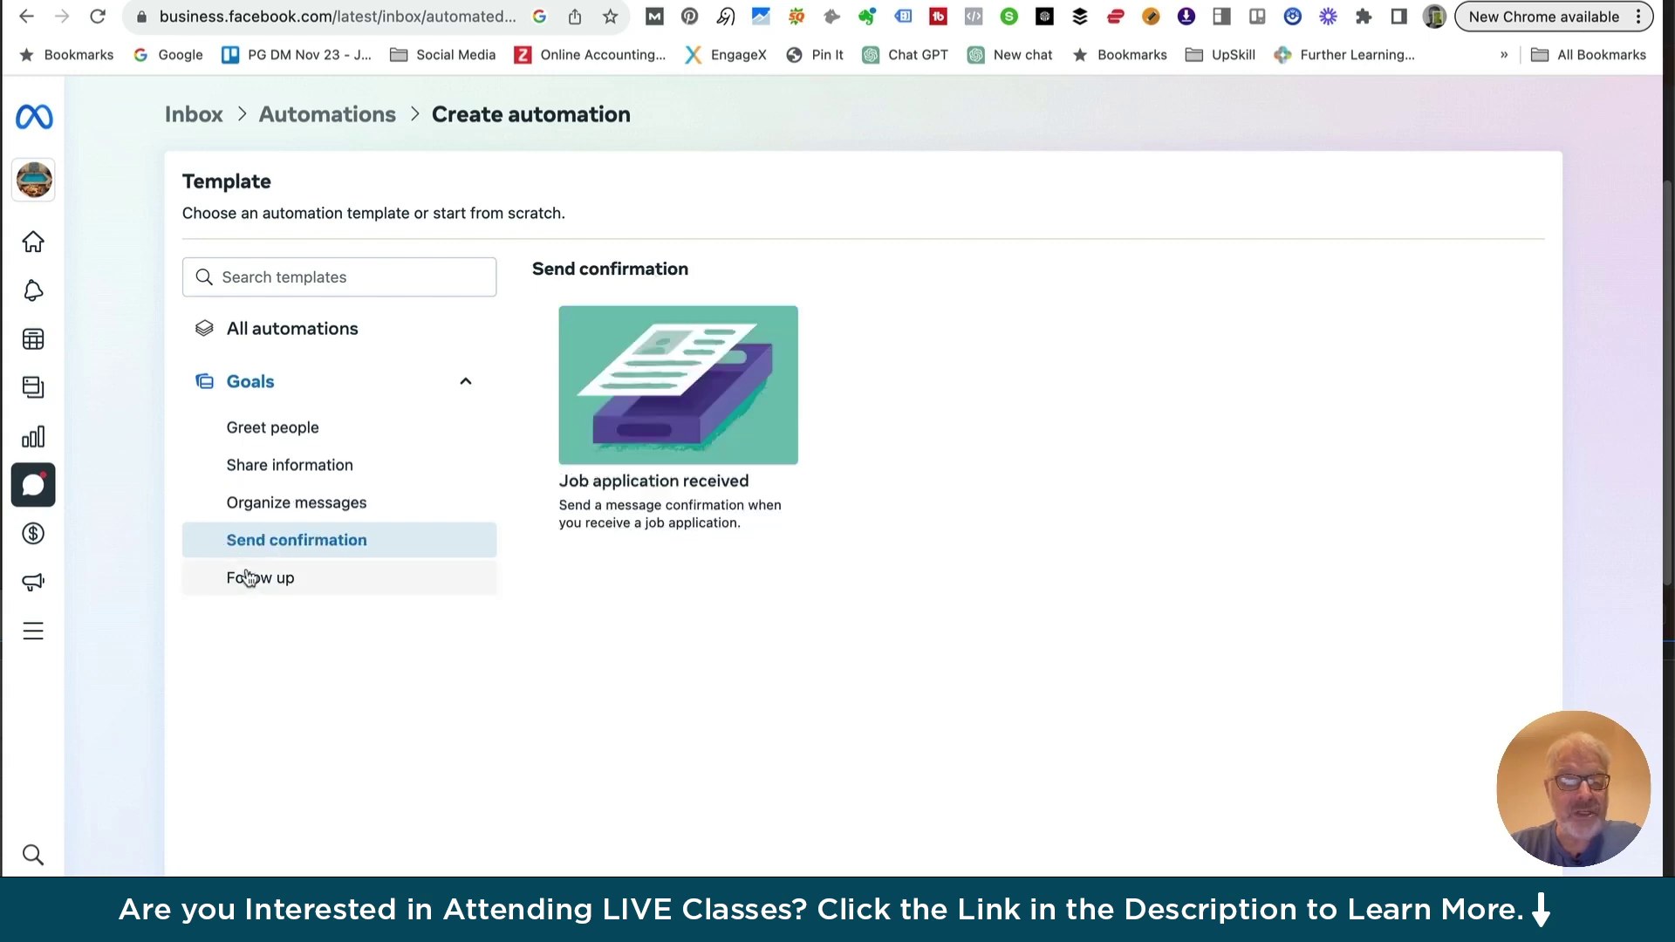
click(268, 580)
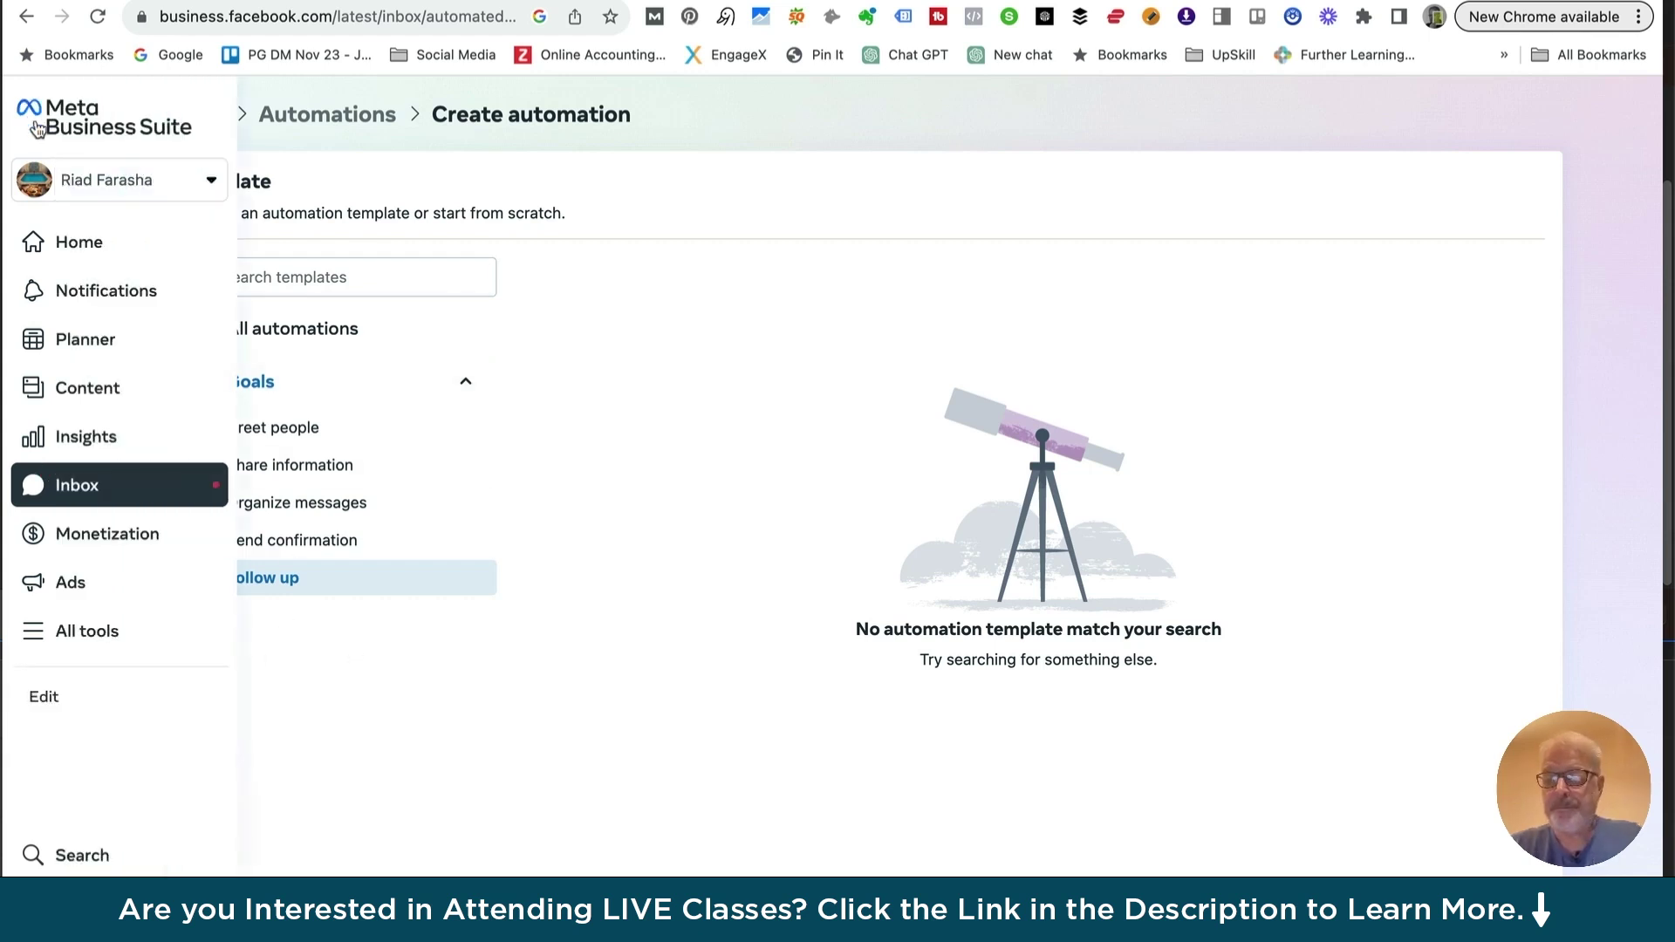
Return to the Business Suite home page and start a new story with Create story
click(36, 129)
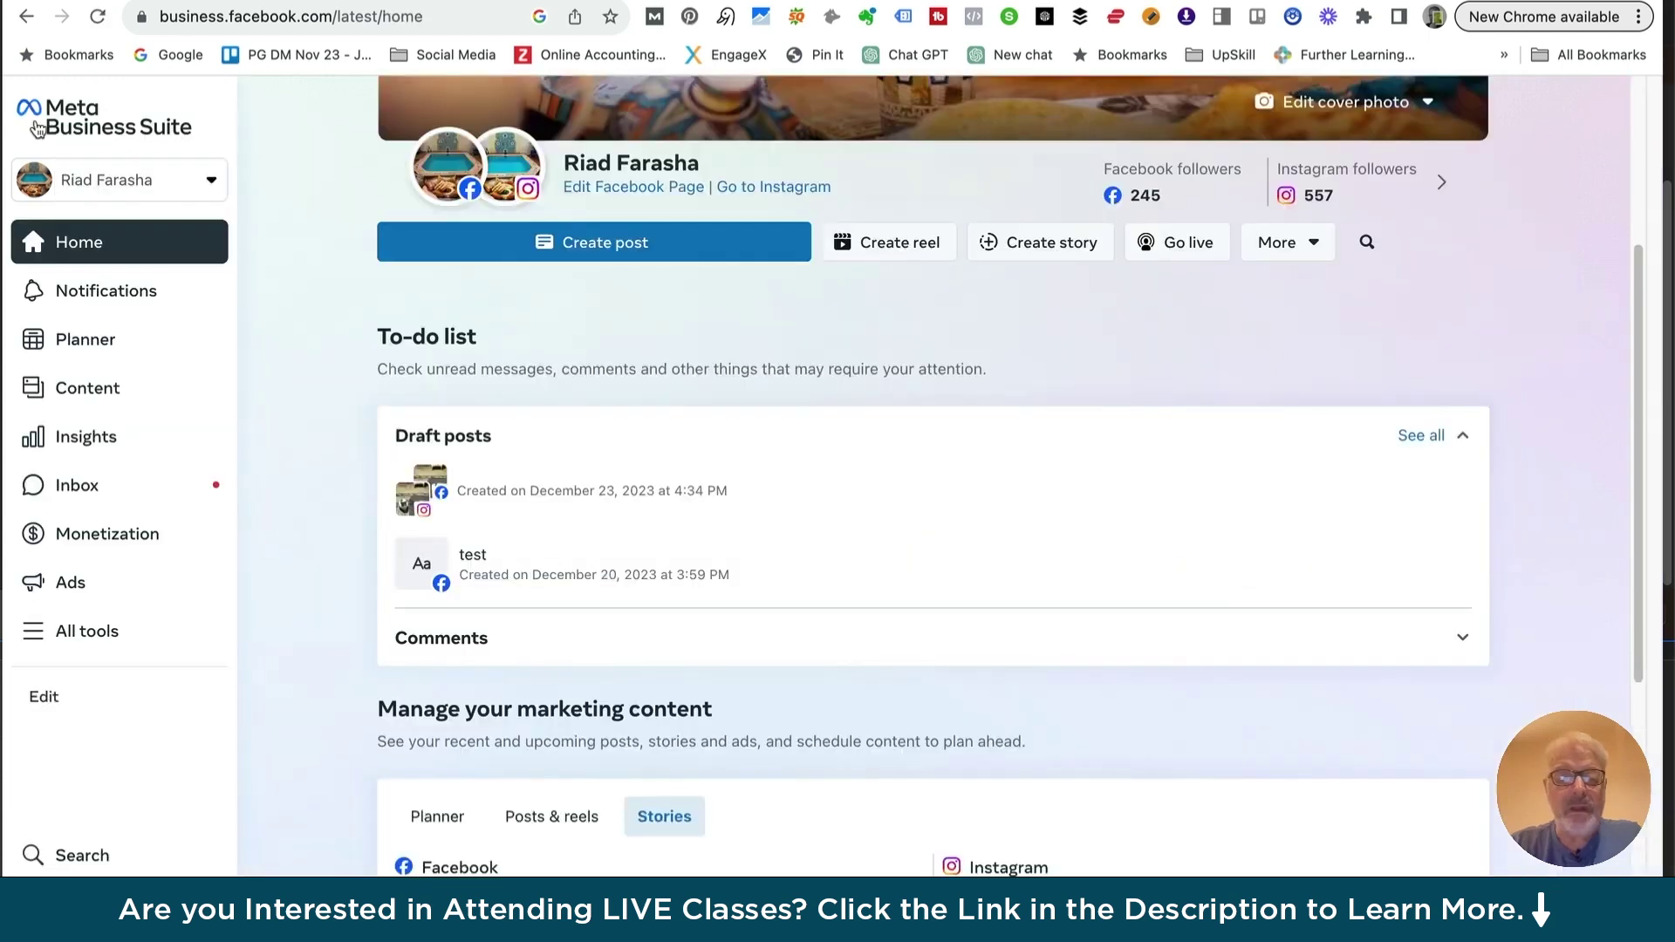
mouse_move(443, 548)
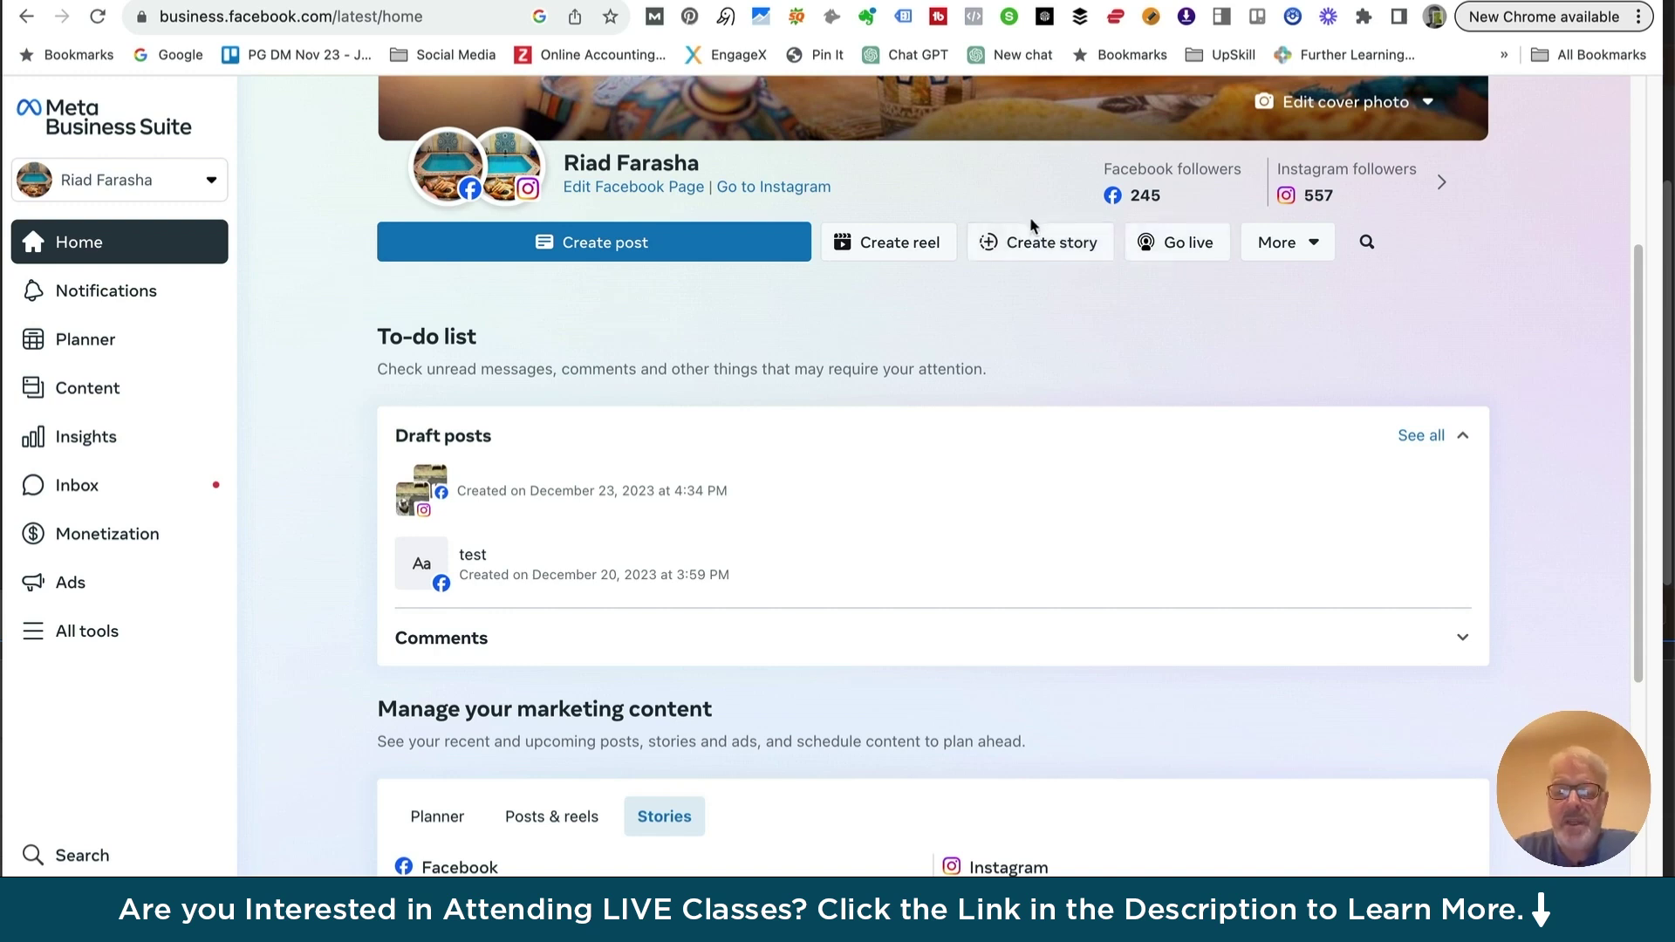
click(1035, 248)
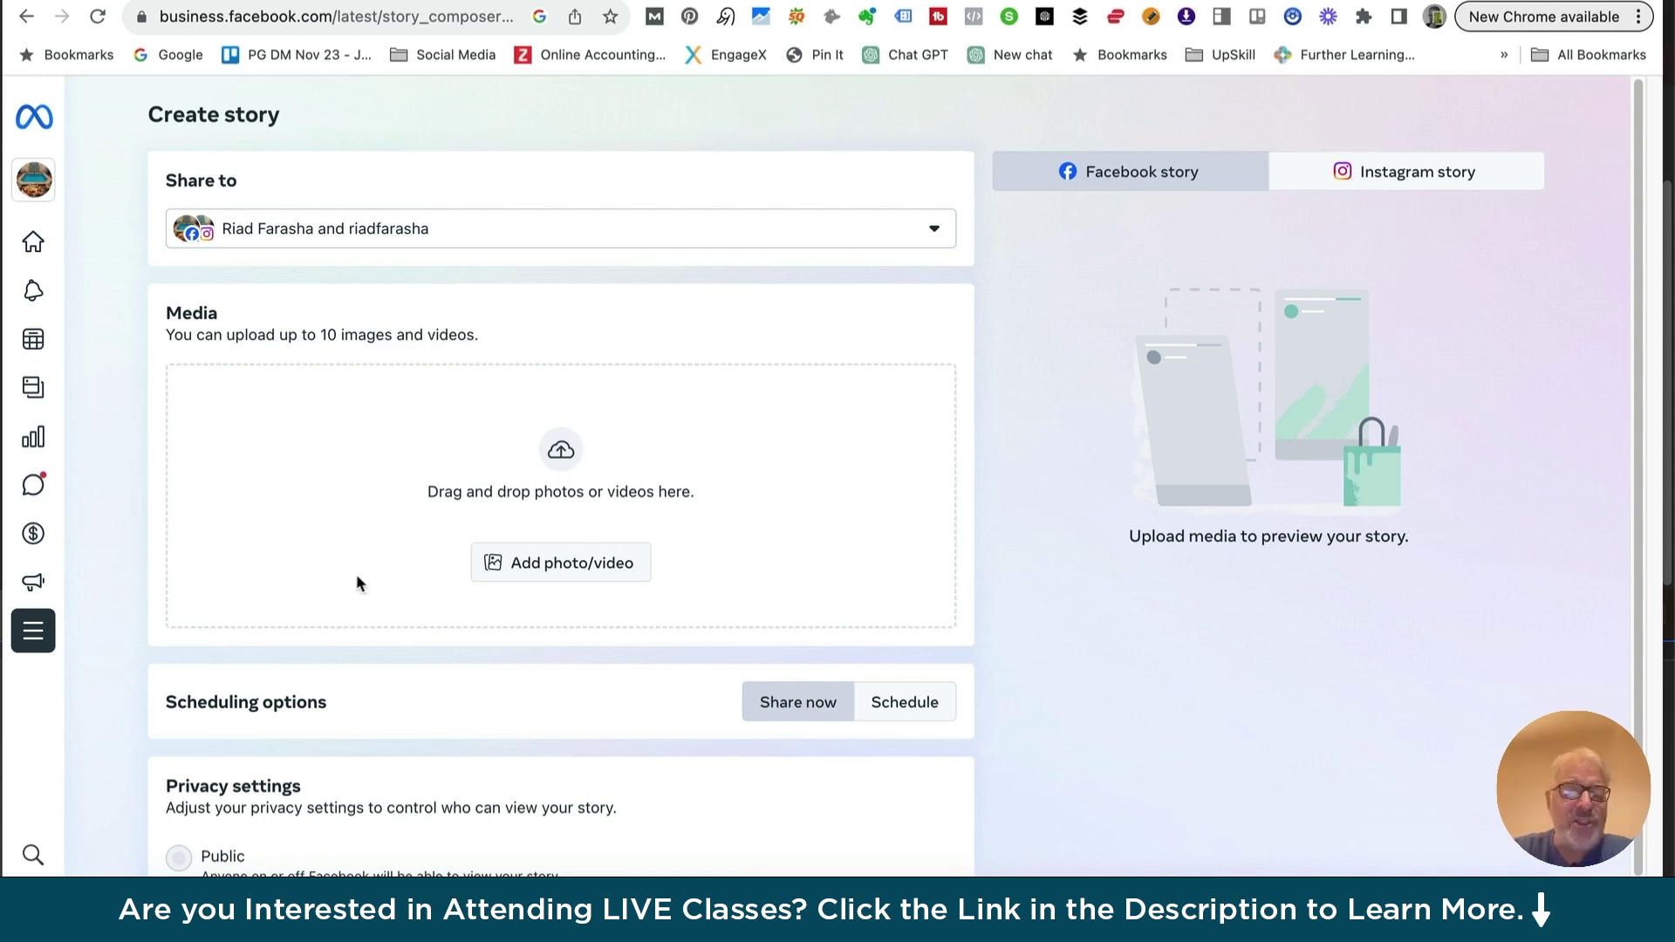
Upload Farasha_01.jpeg from the Desktop as the story photo
scroll(127, 493, down, 1)
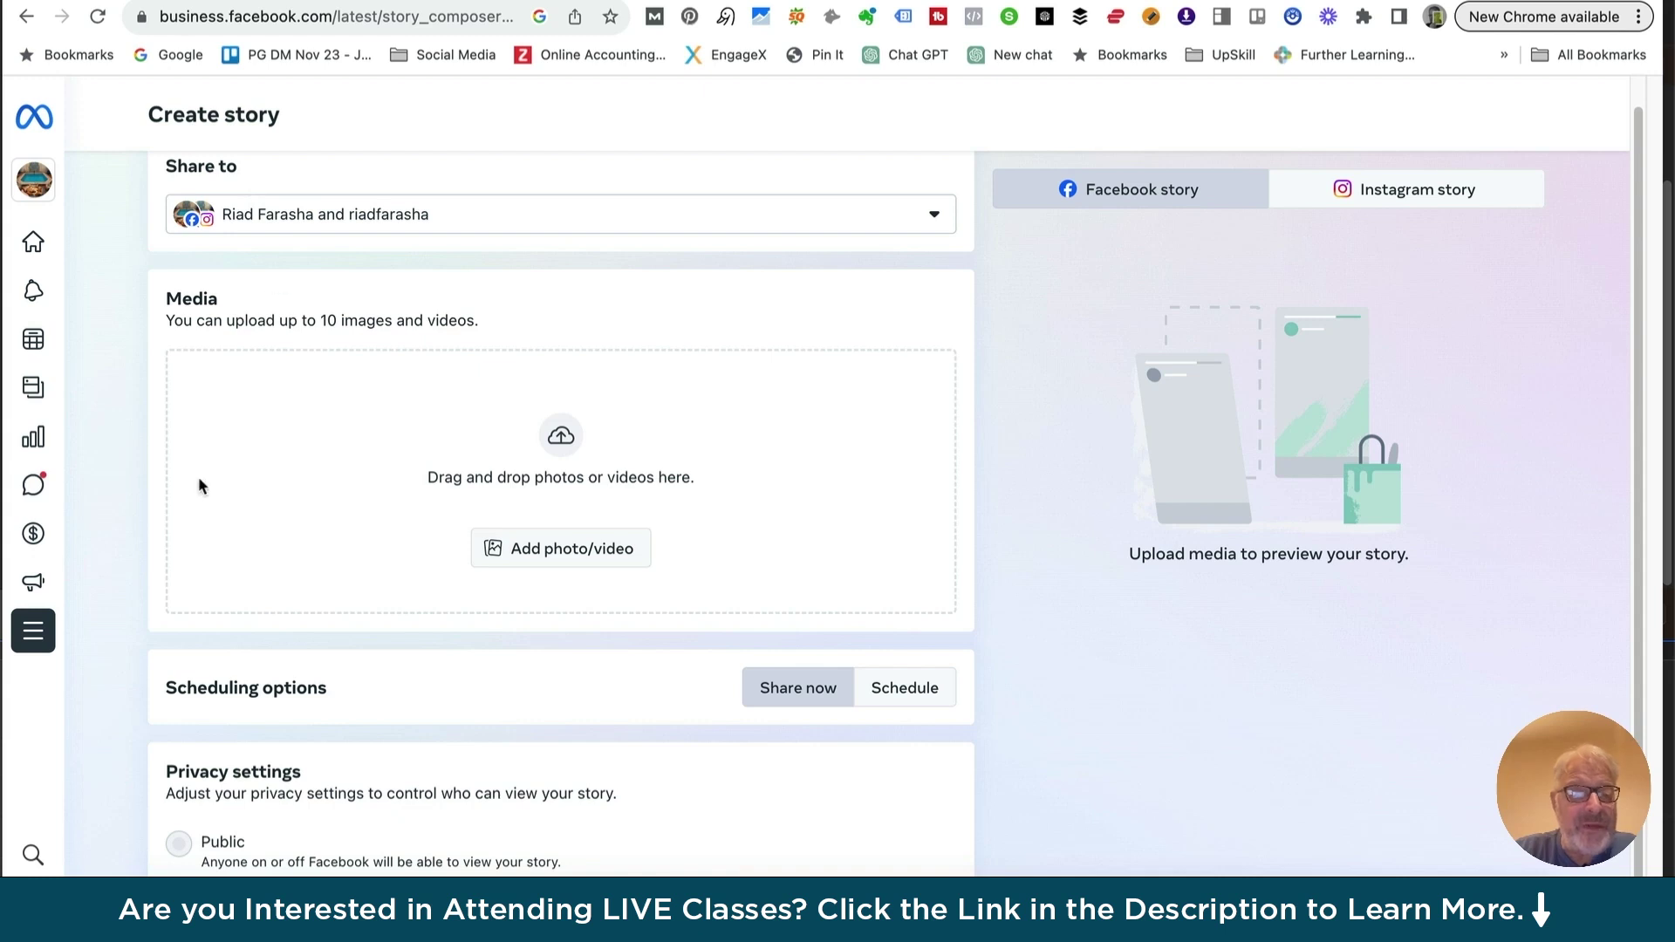
click(573, 559)
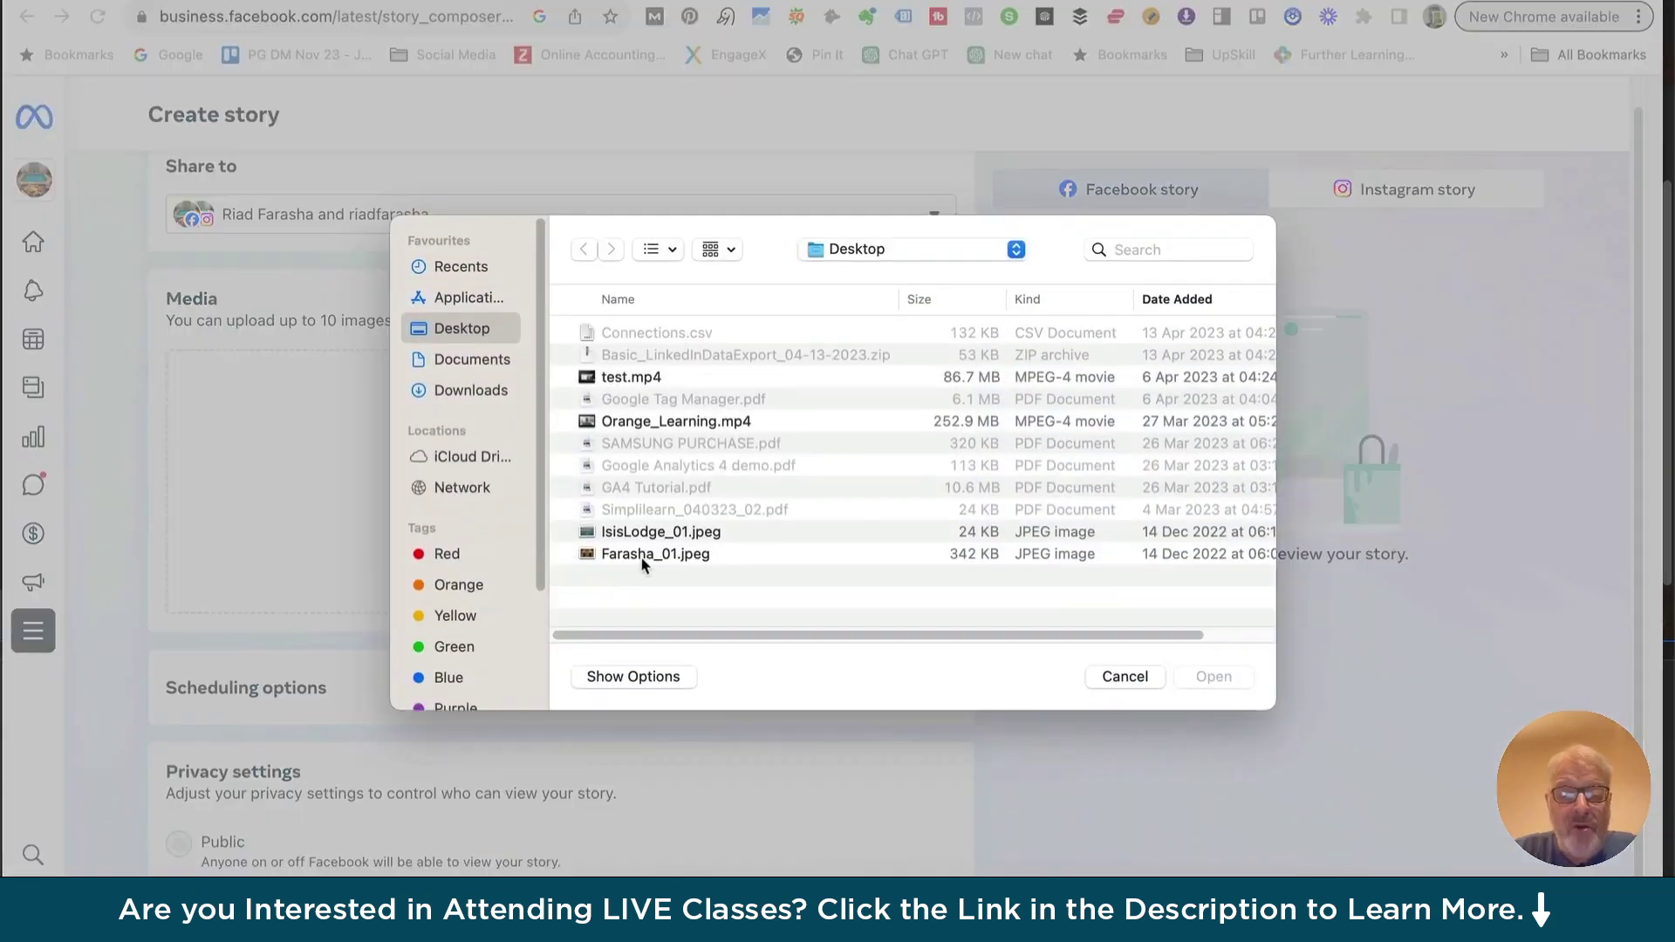
click(635, 558)
click(1214, 677)
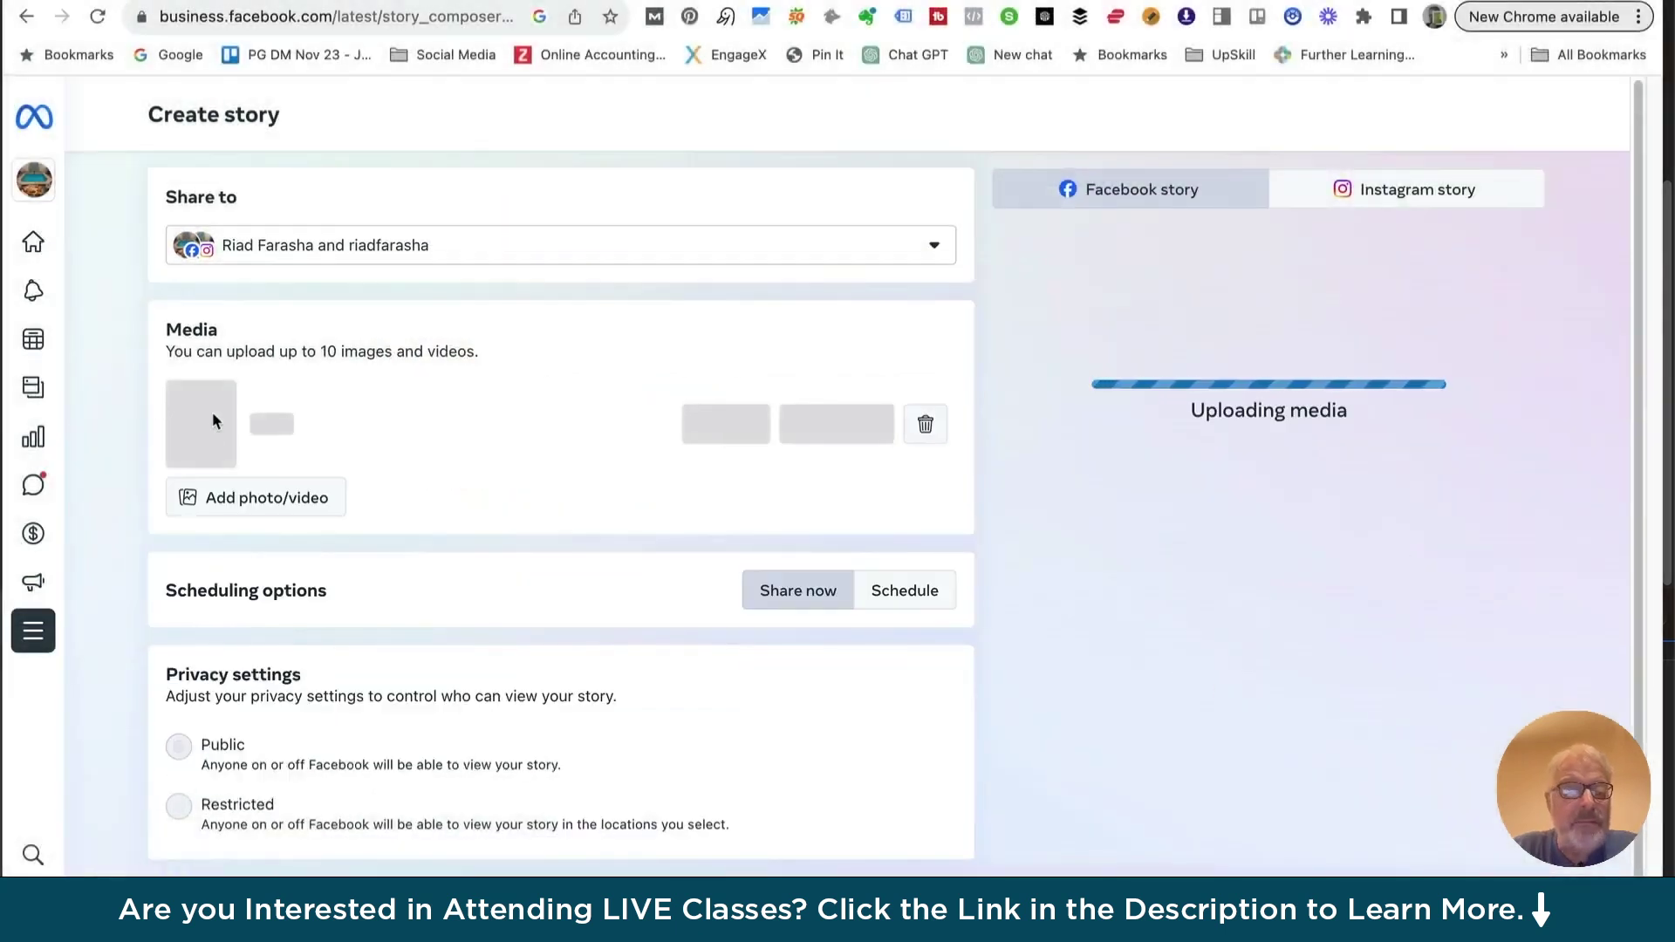
Open the Edit photo dialog for the uploaded 1900 × 1200 courtyard photo
scroll(208, 432, down, 1)
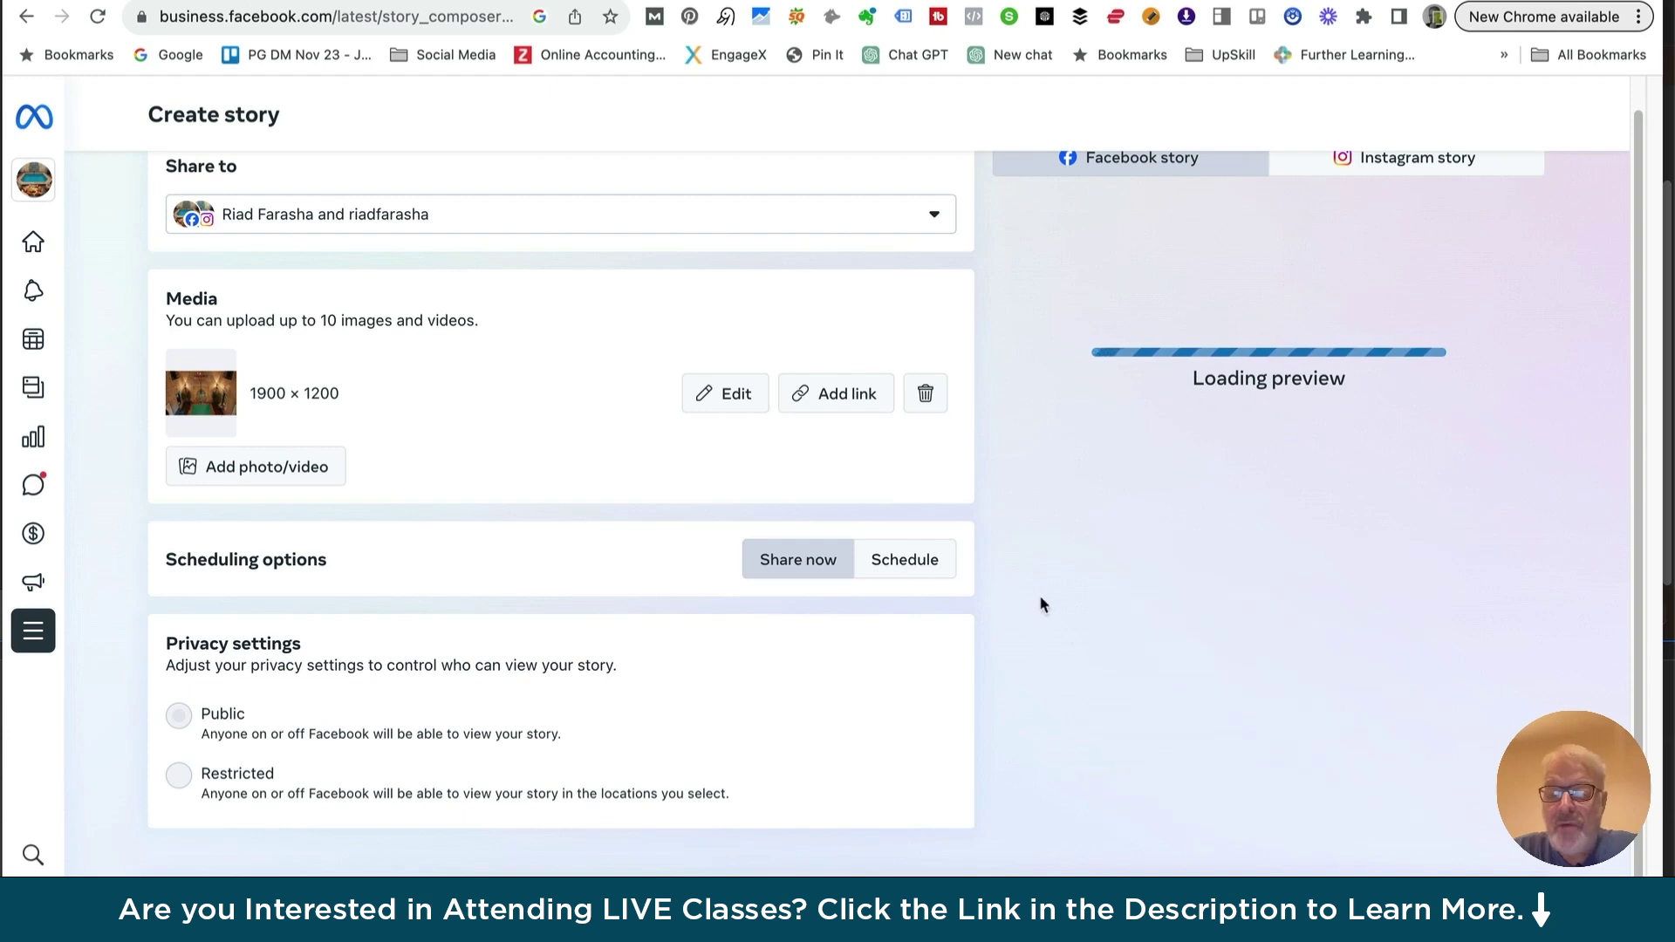
scroll(997, 649, up, 1)
scroll(997, 653, down, 1)
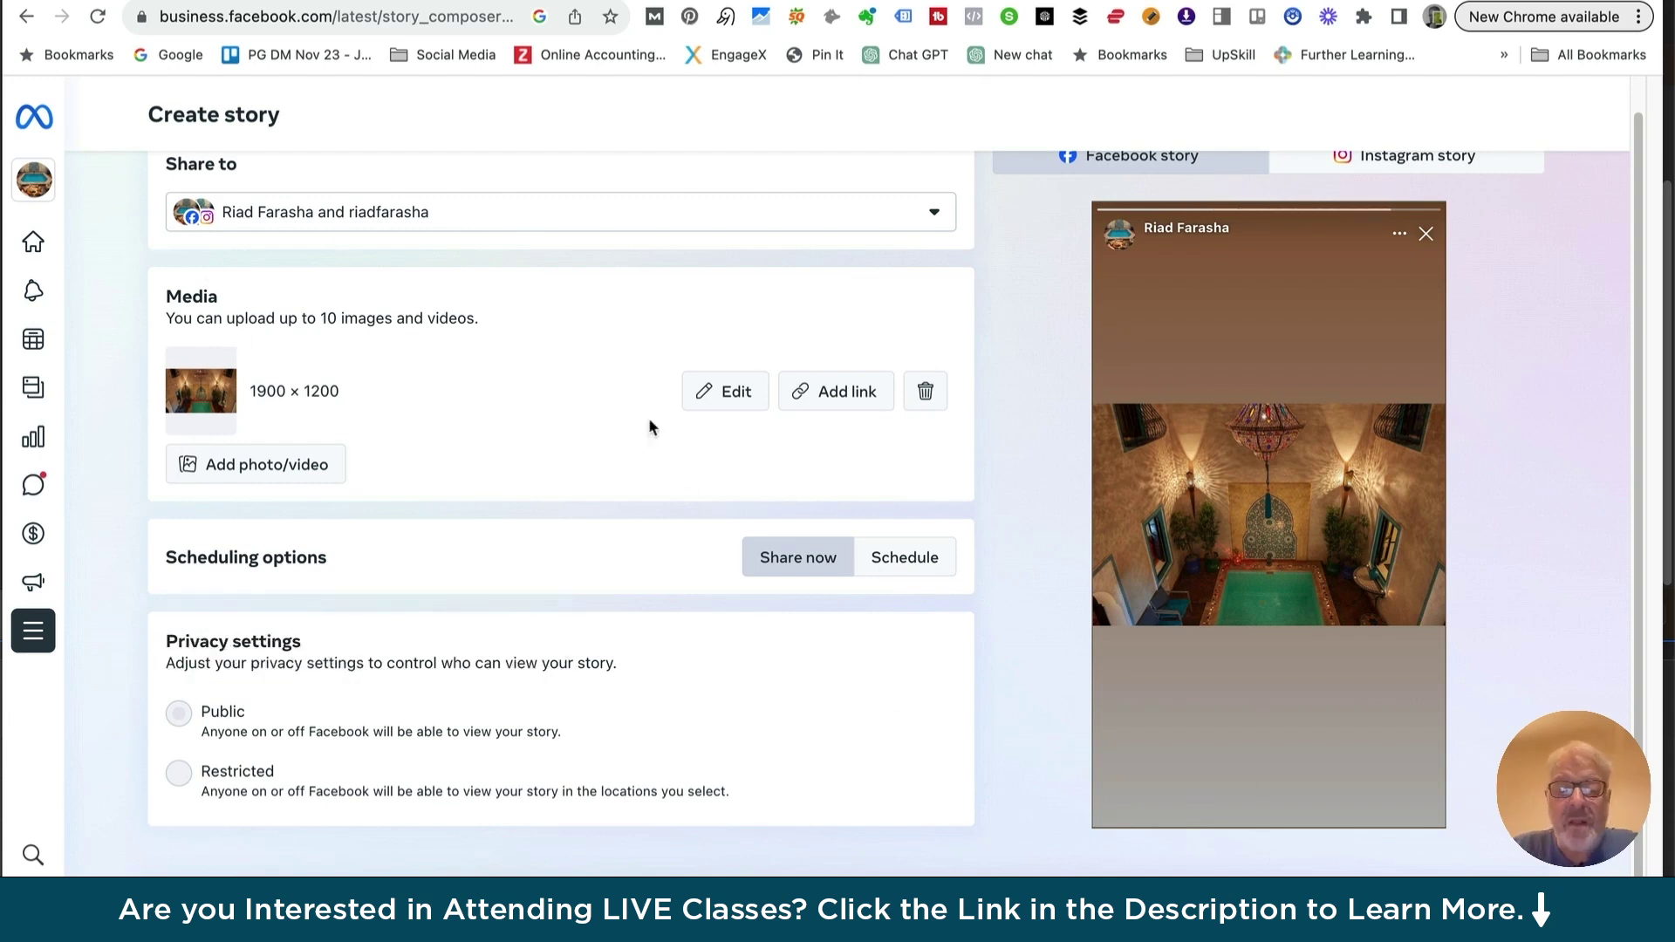
click(729, 393)
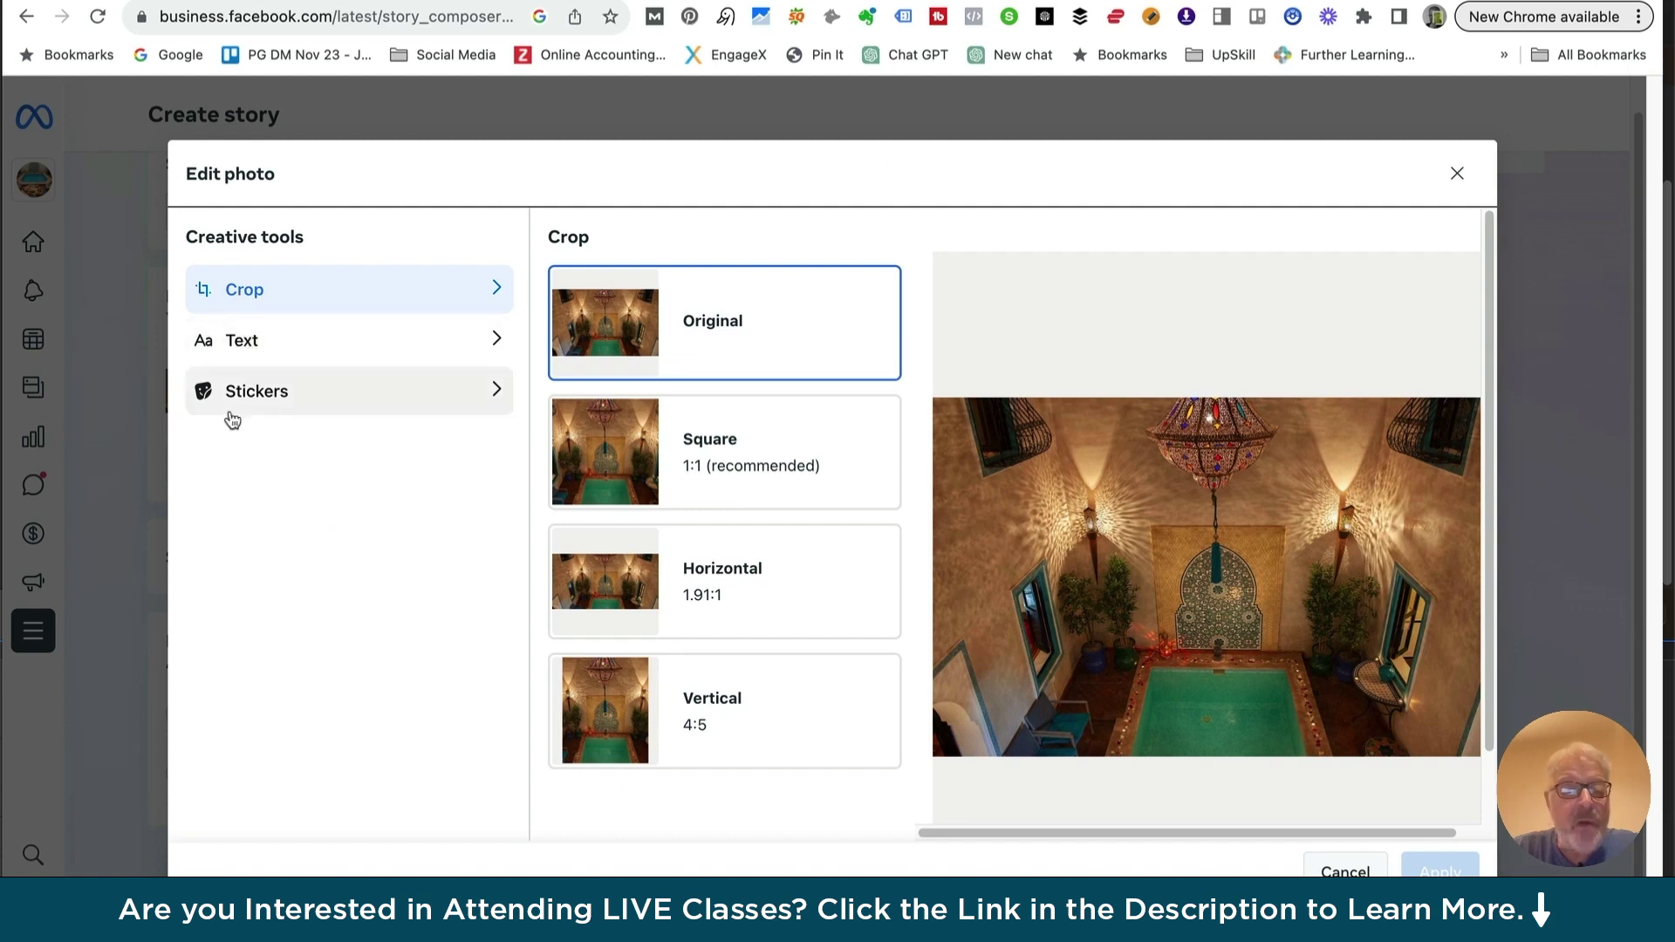
Choose Text under Creative tools and add a blank text box onto the courtyard photo
click(241, 338)
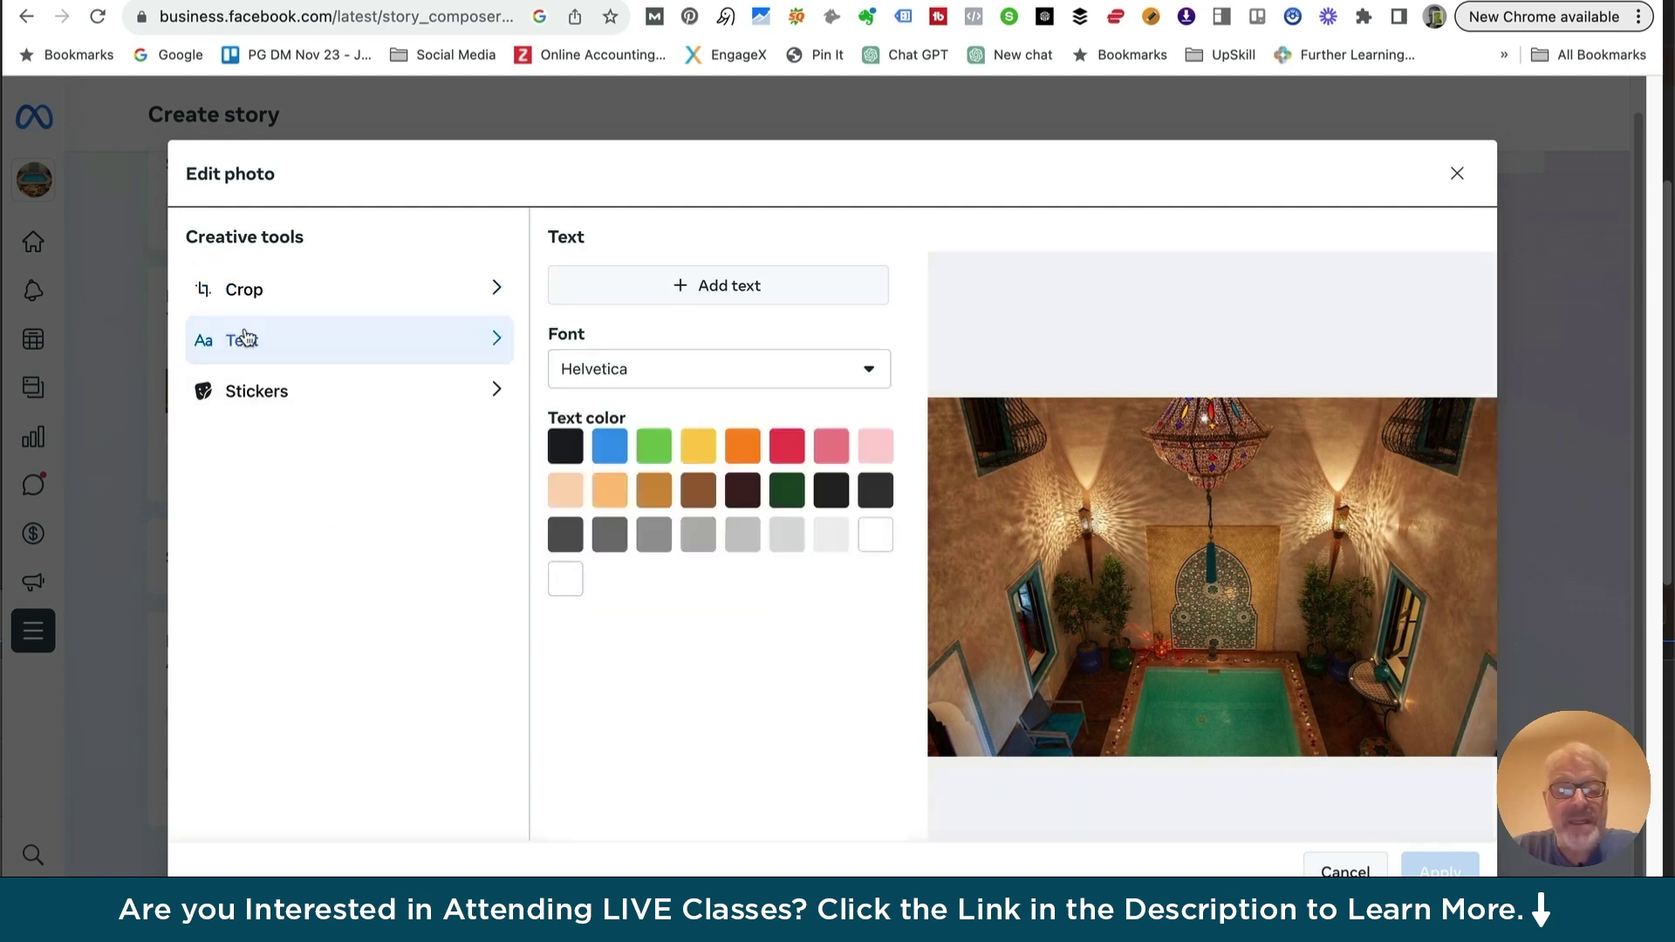
click(717, 288)
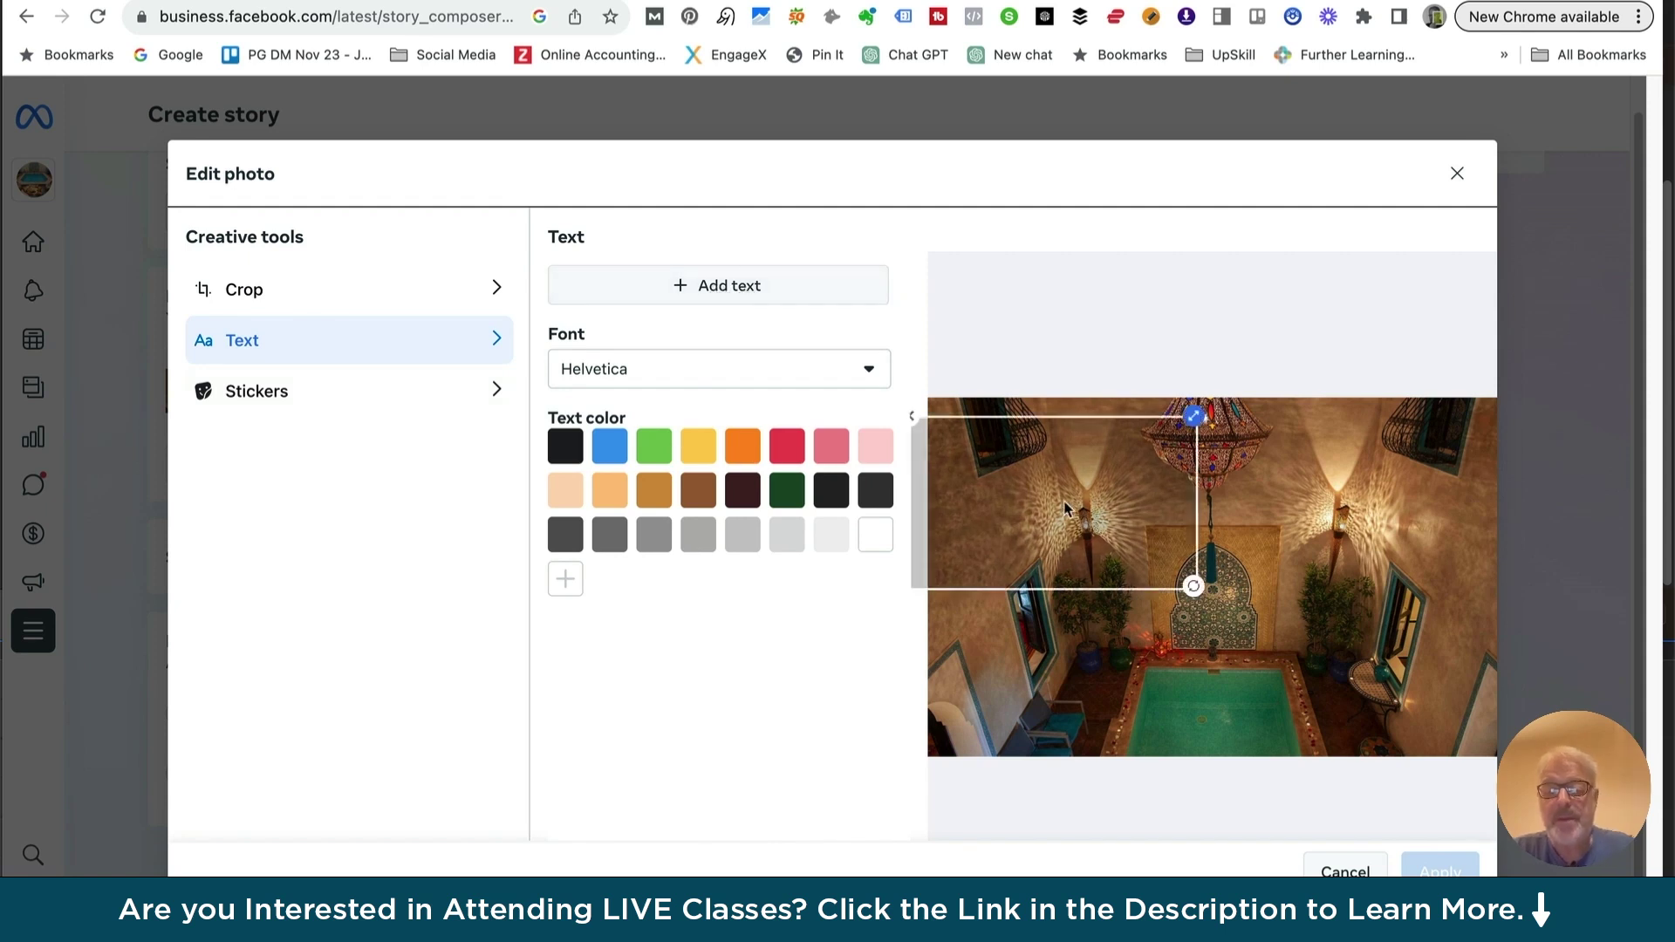
Add the text 'Winter Promotion' near the photo's centre, split onto two lines
drag(1123, 521, 1185, 537)
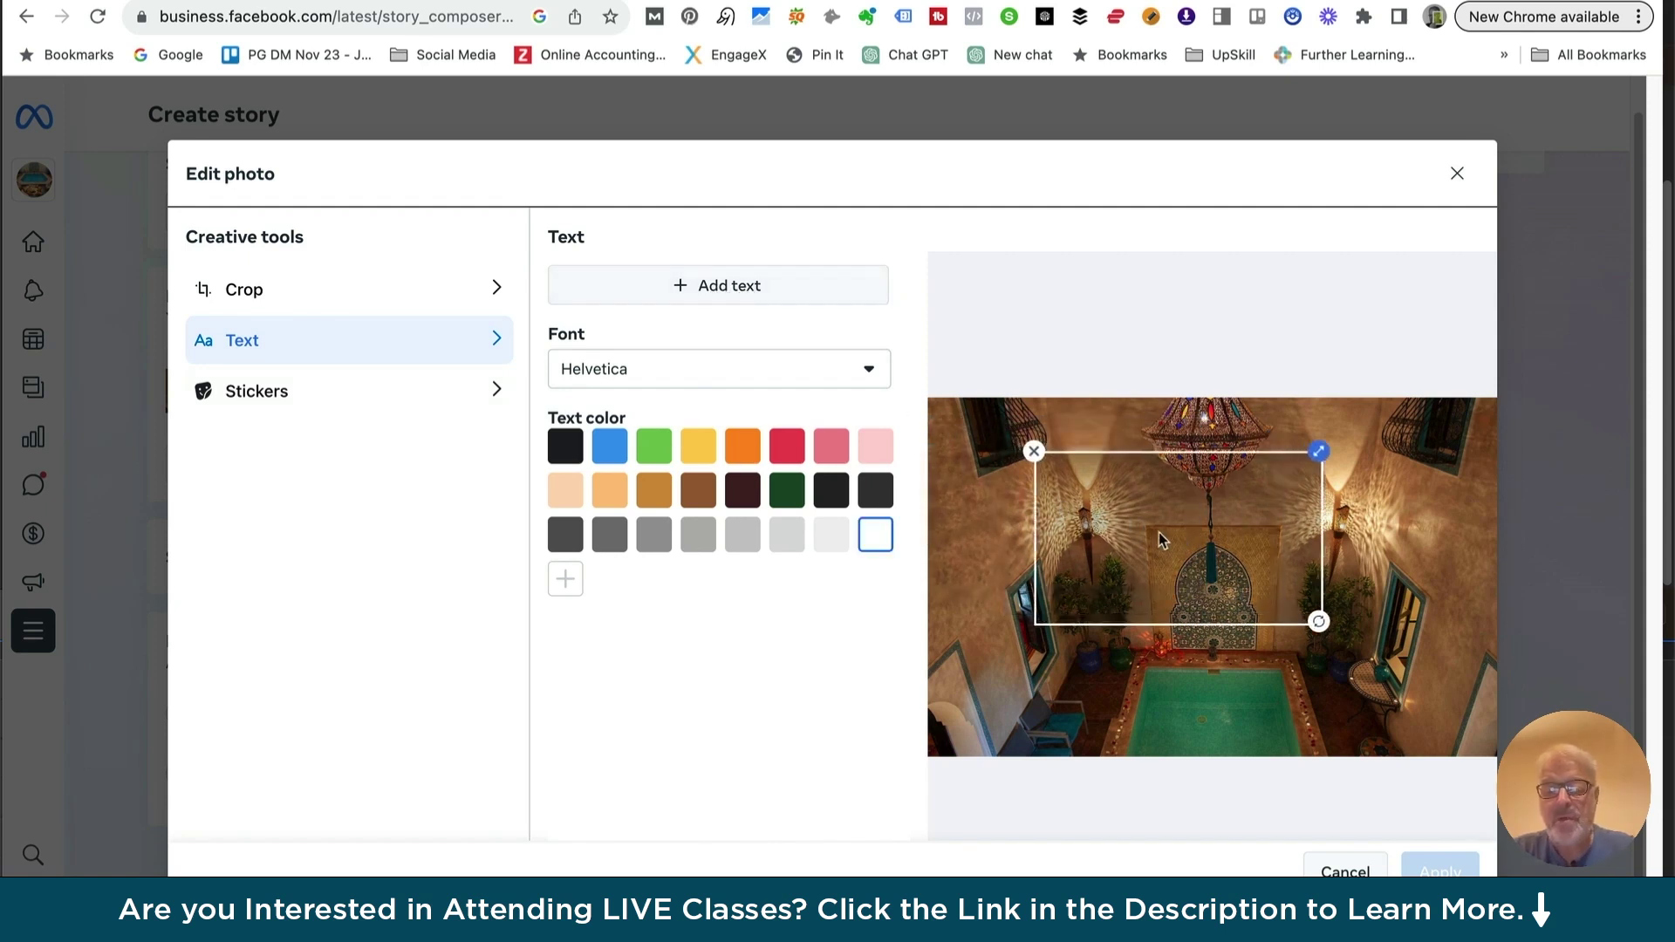
text(W)
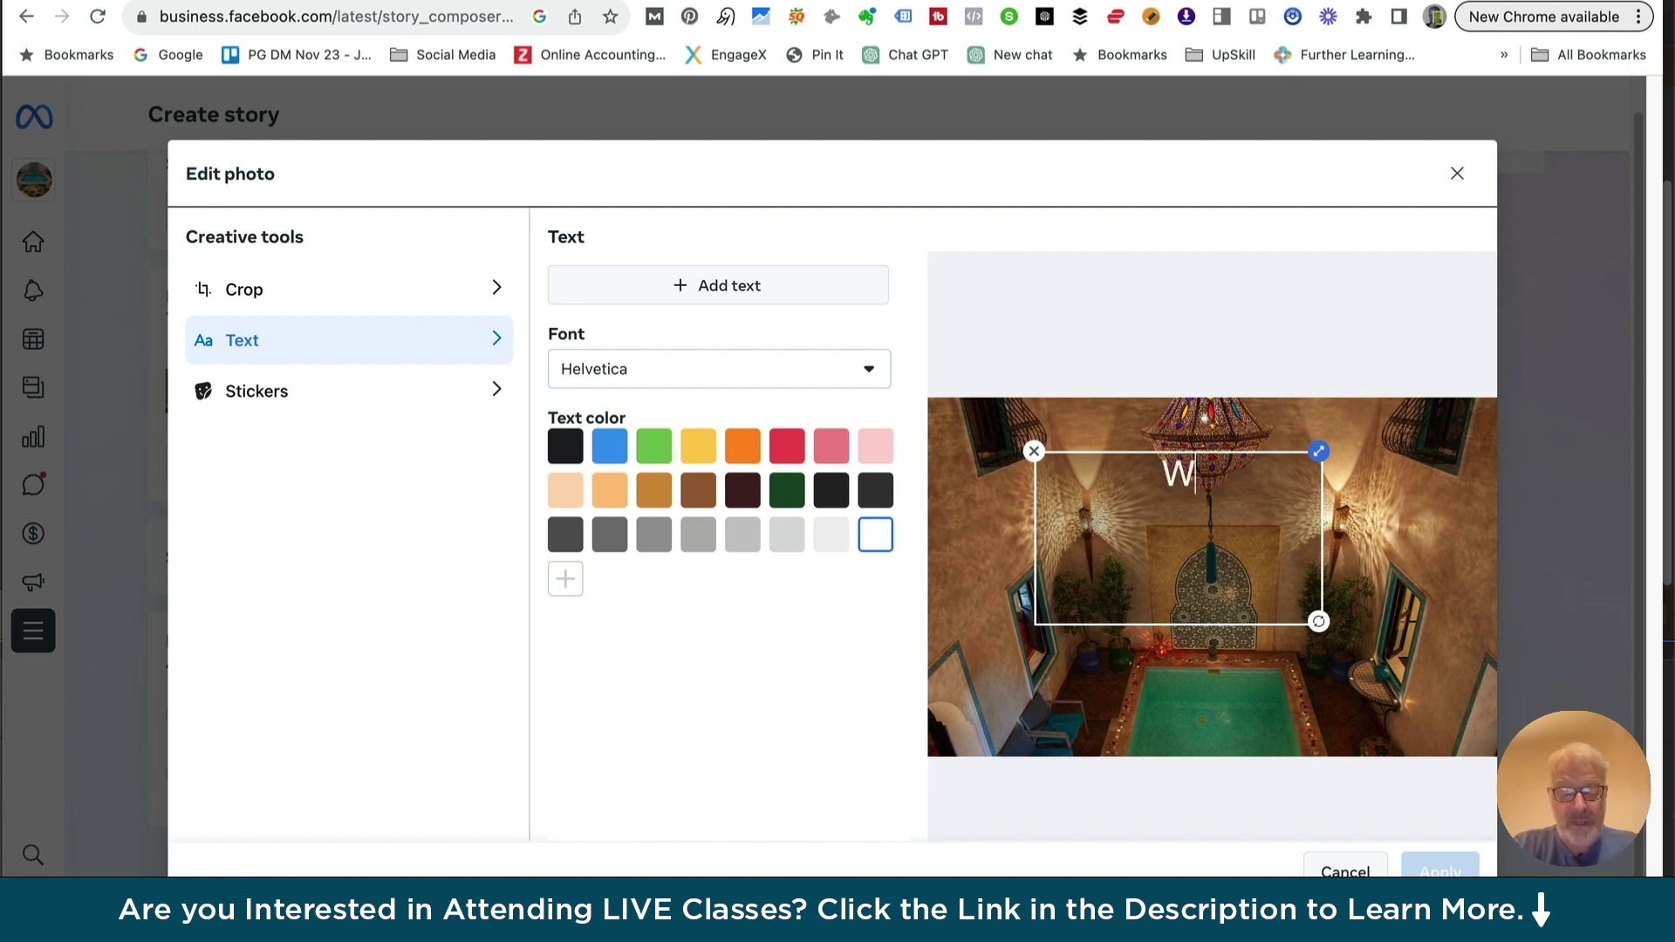
text(inter Promotion)
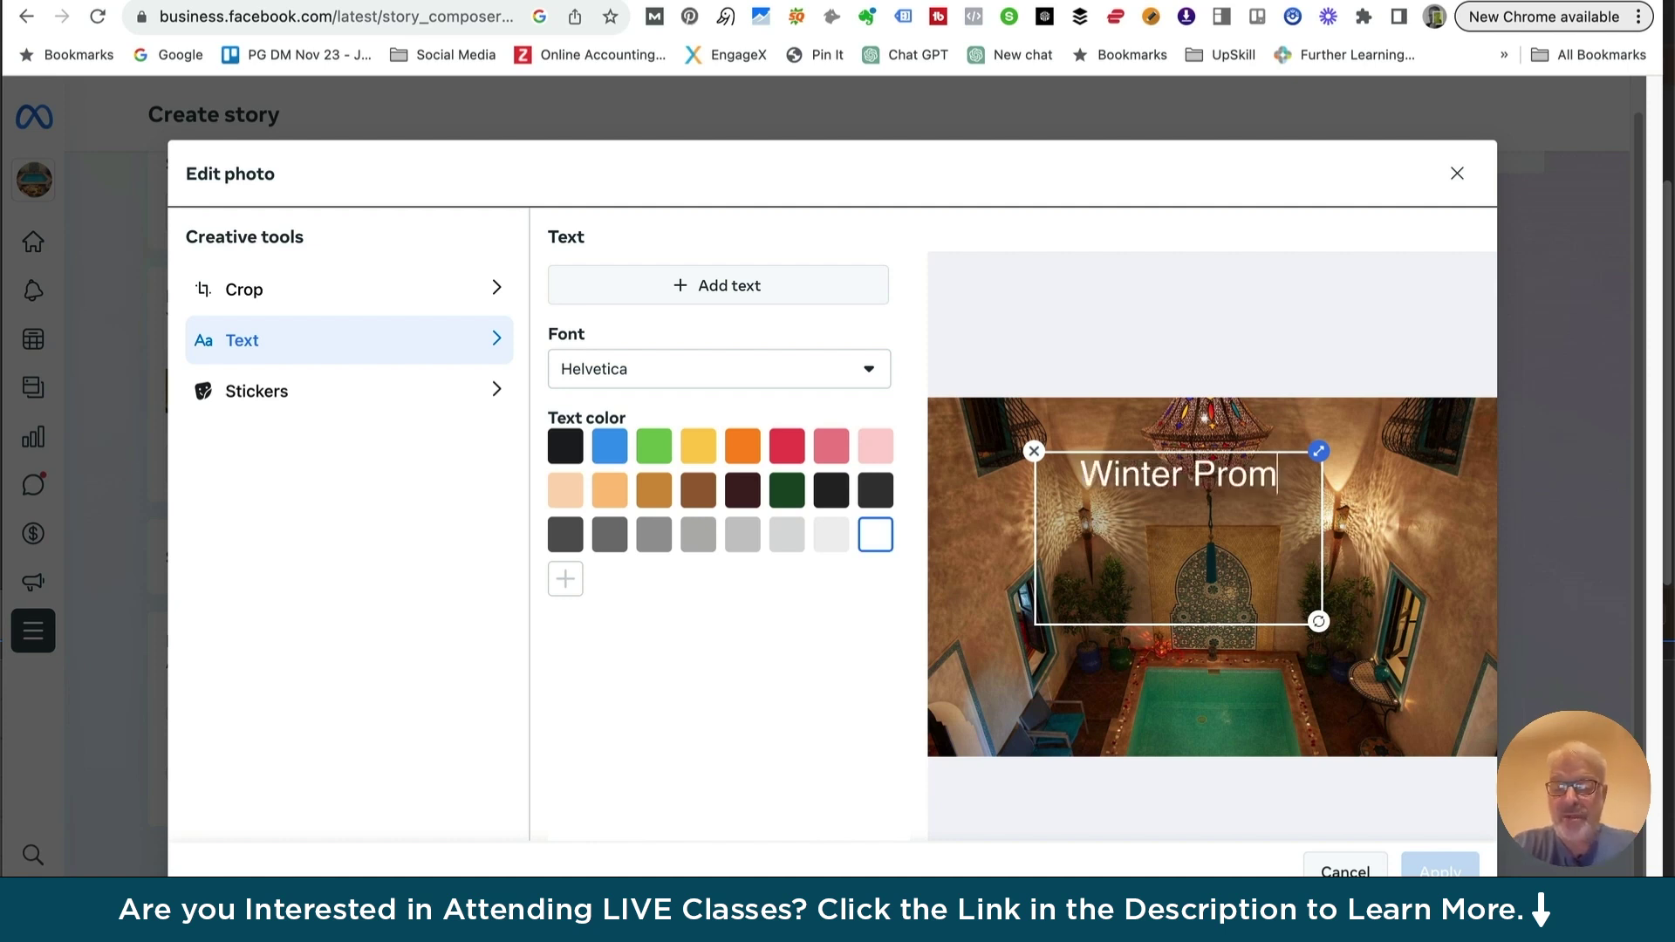
click(1153, 474)
key(Return)
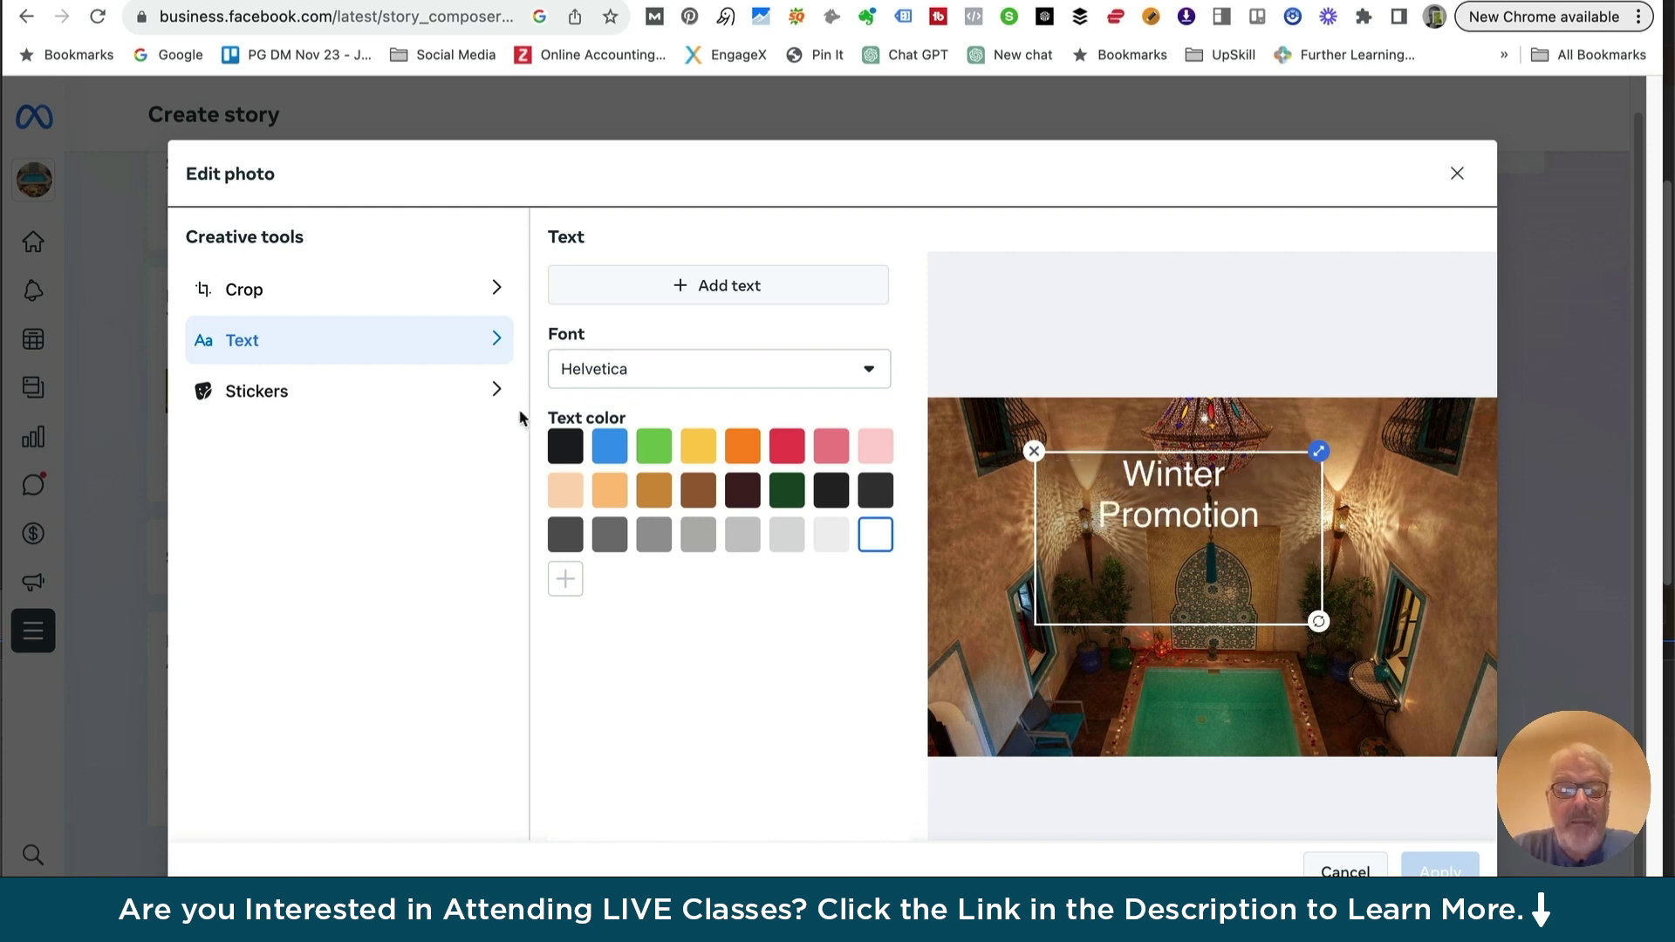
Colour the text light beige and set its font to Roboto
click(610, 451)
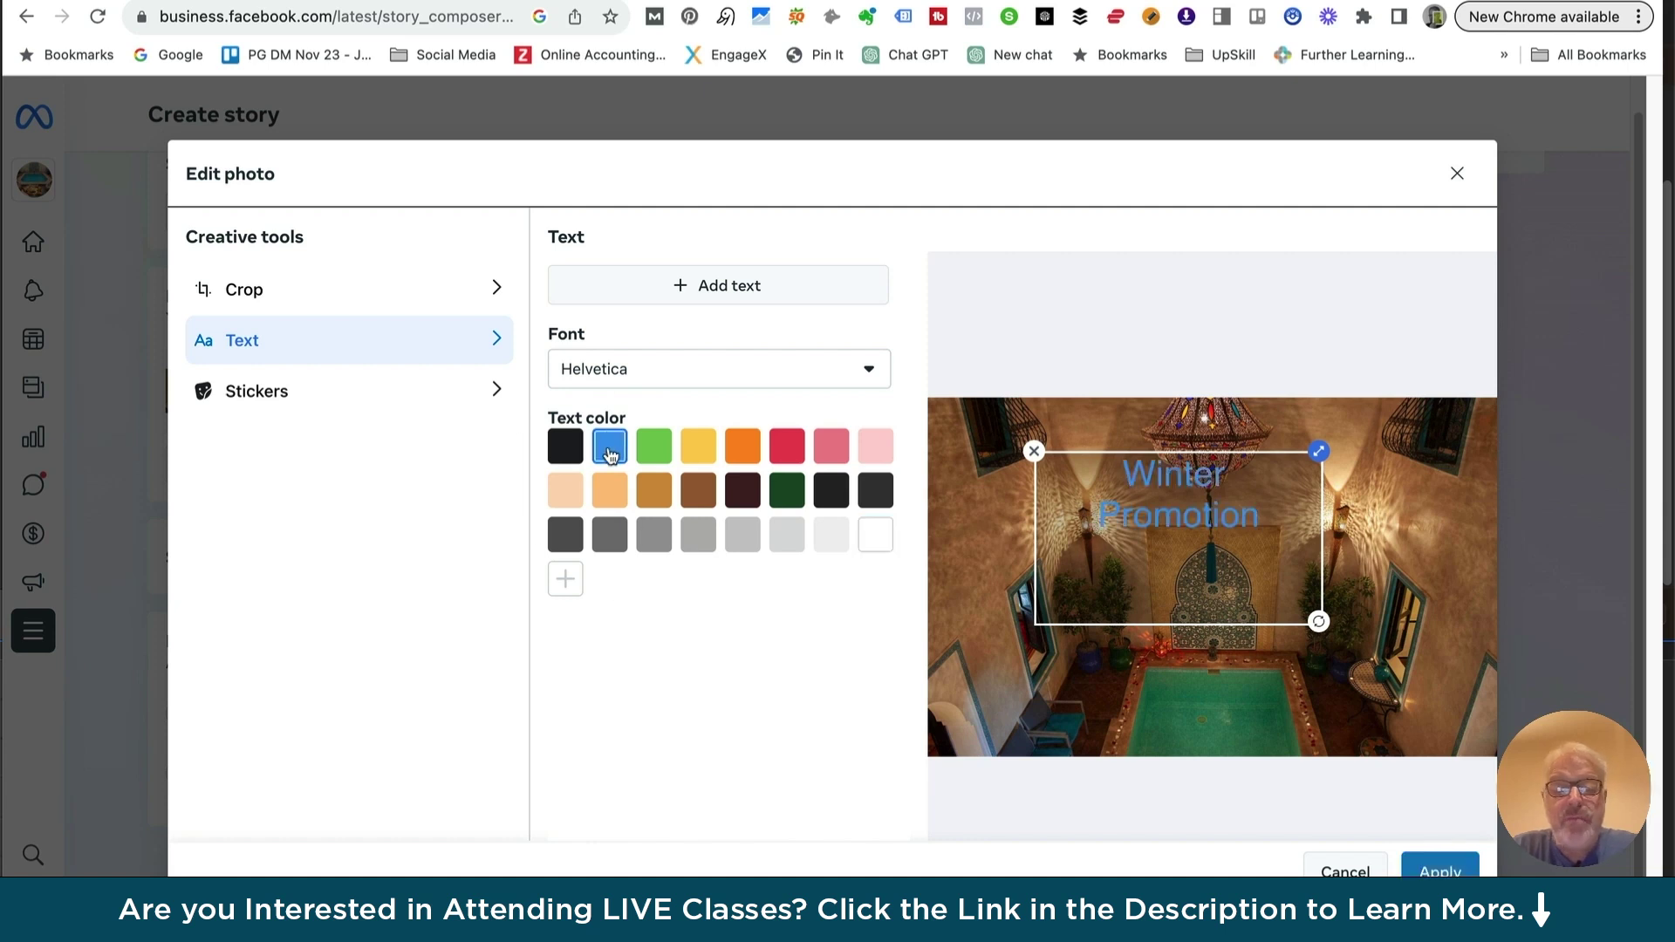
click(564, 449)
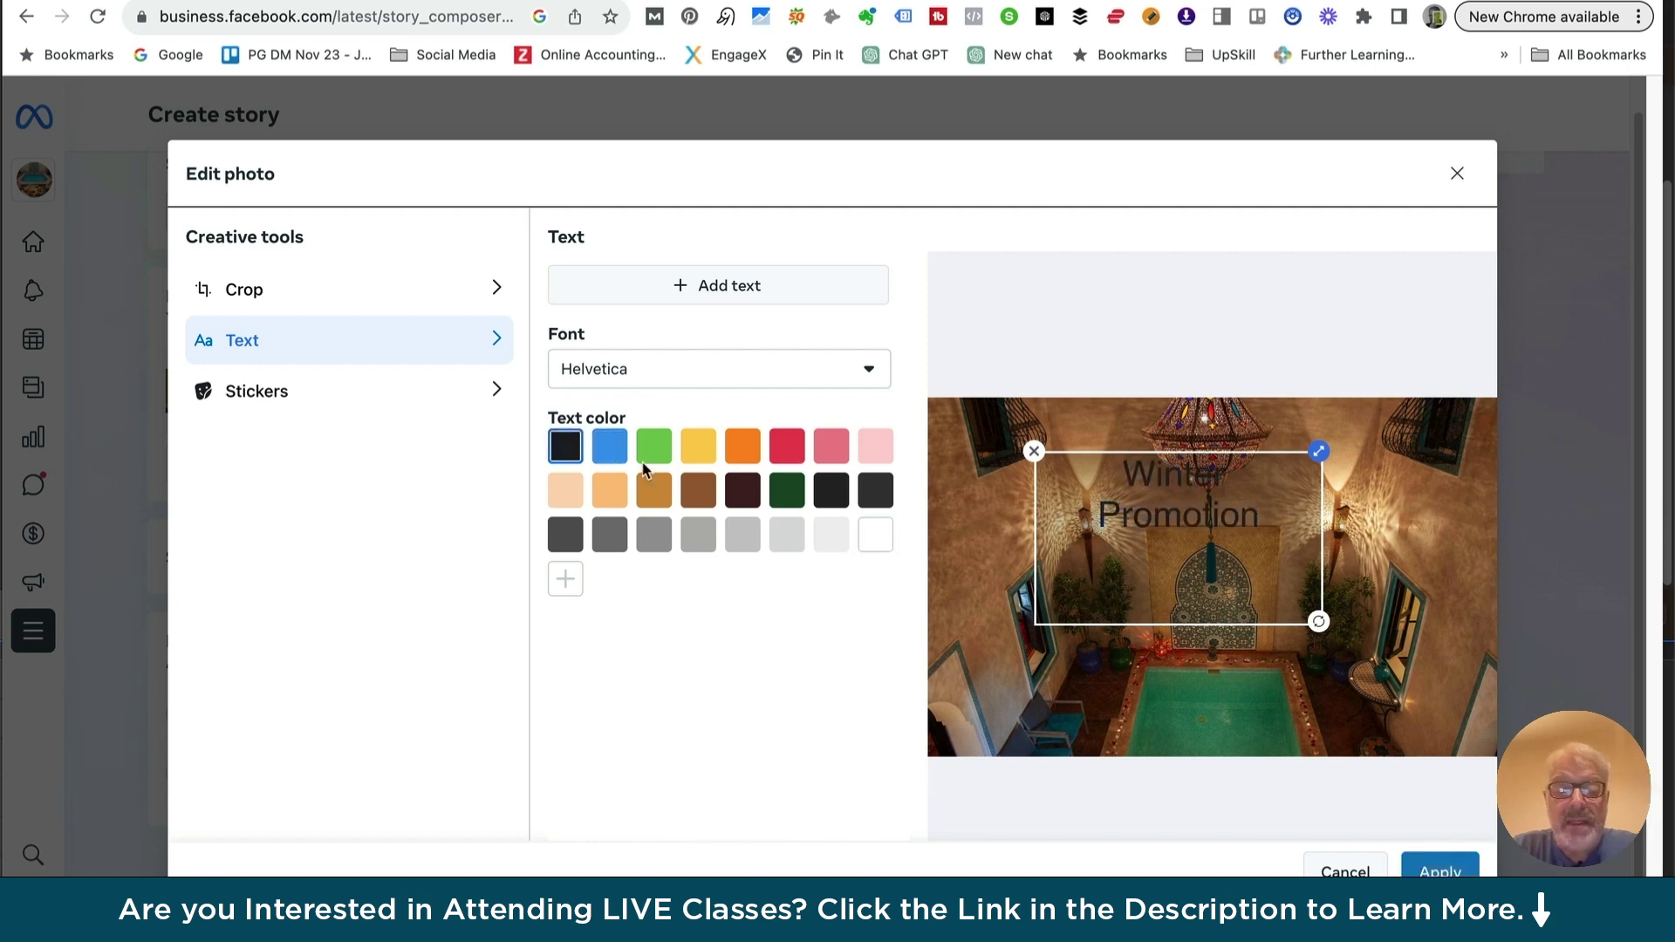
click(786, 454)
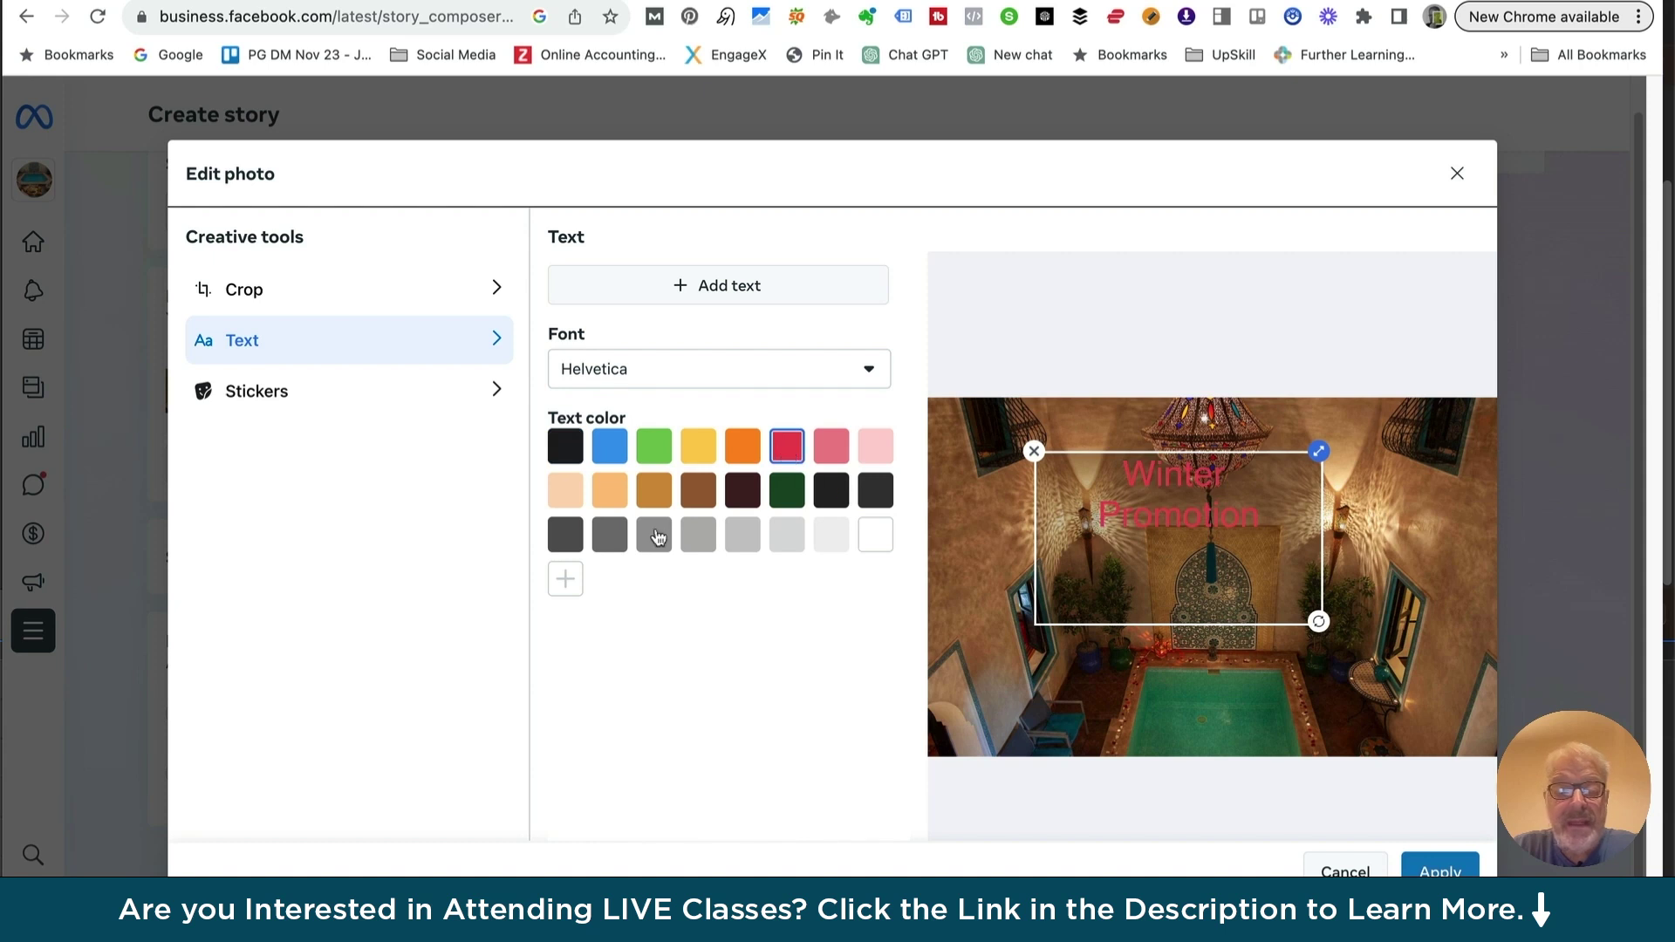
click(697, 458)
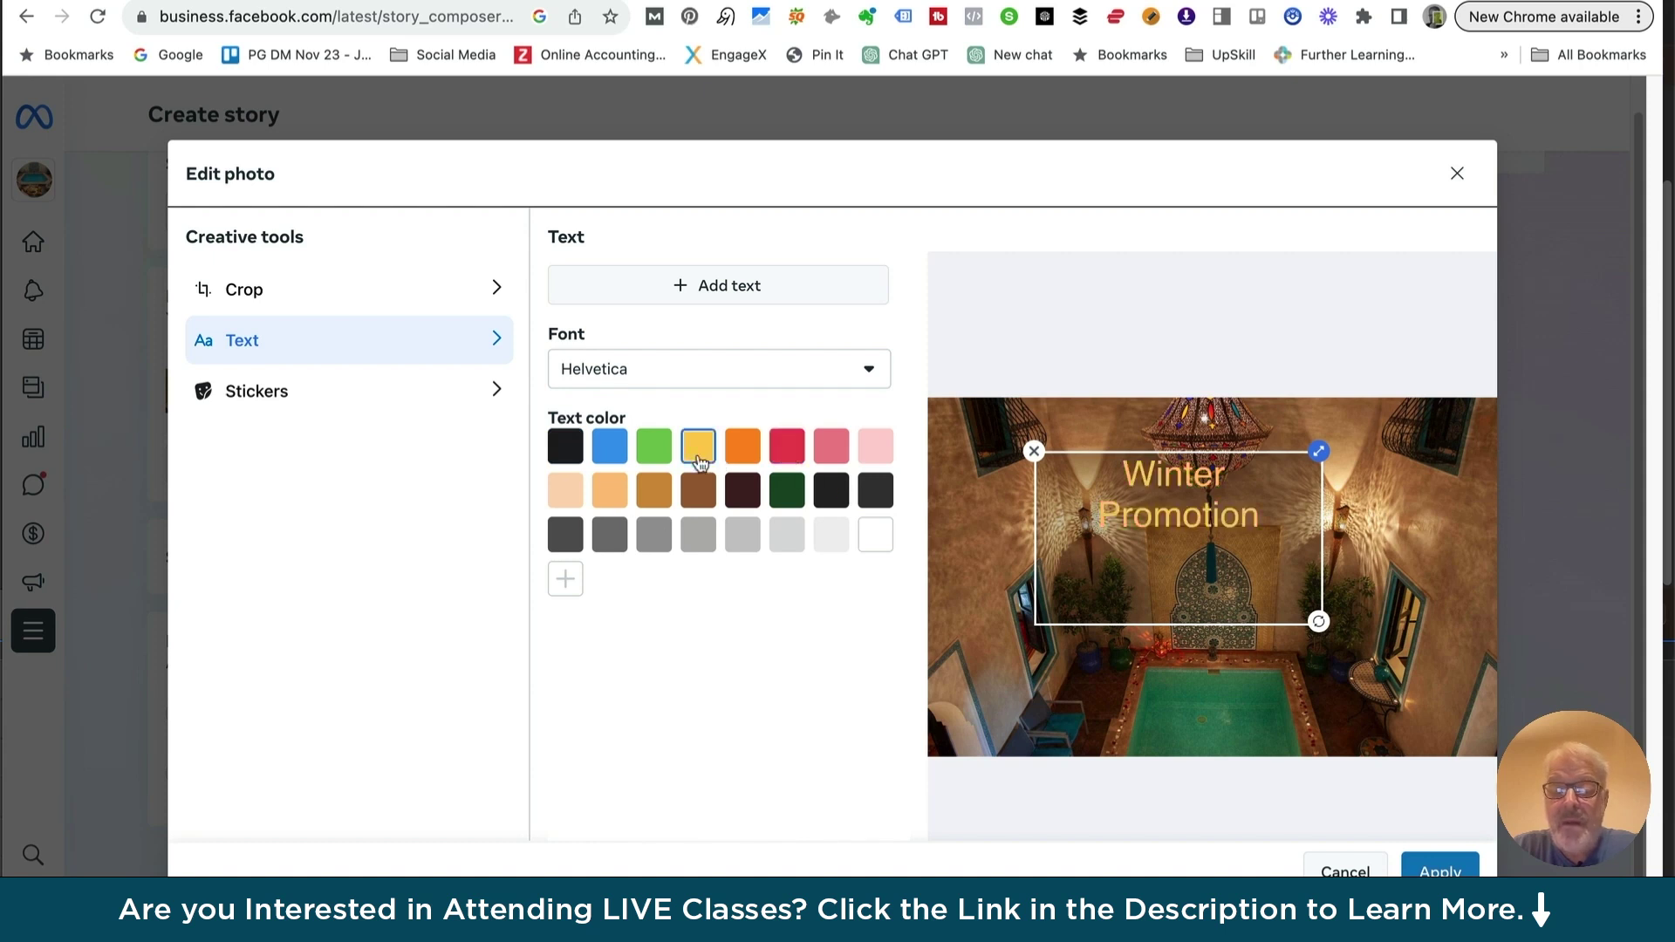
click(786, 450)
click(609, 450)
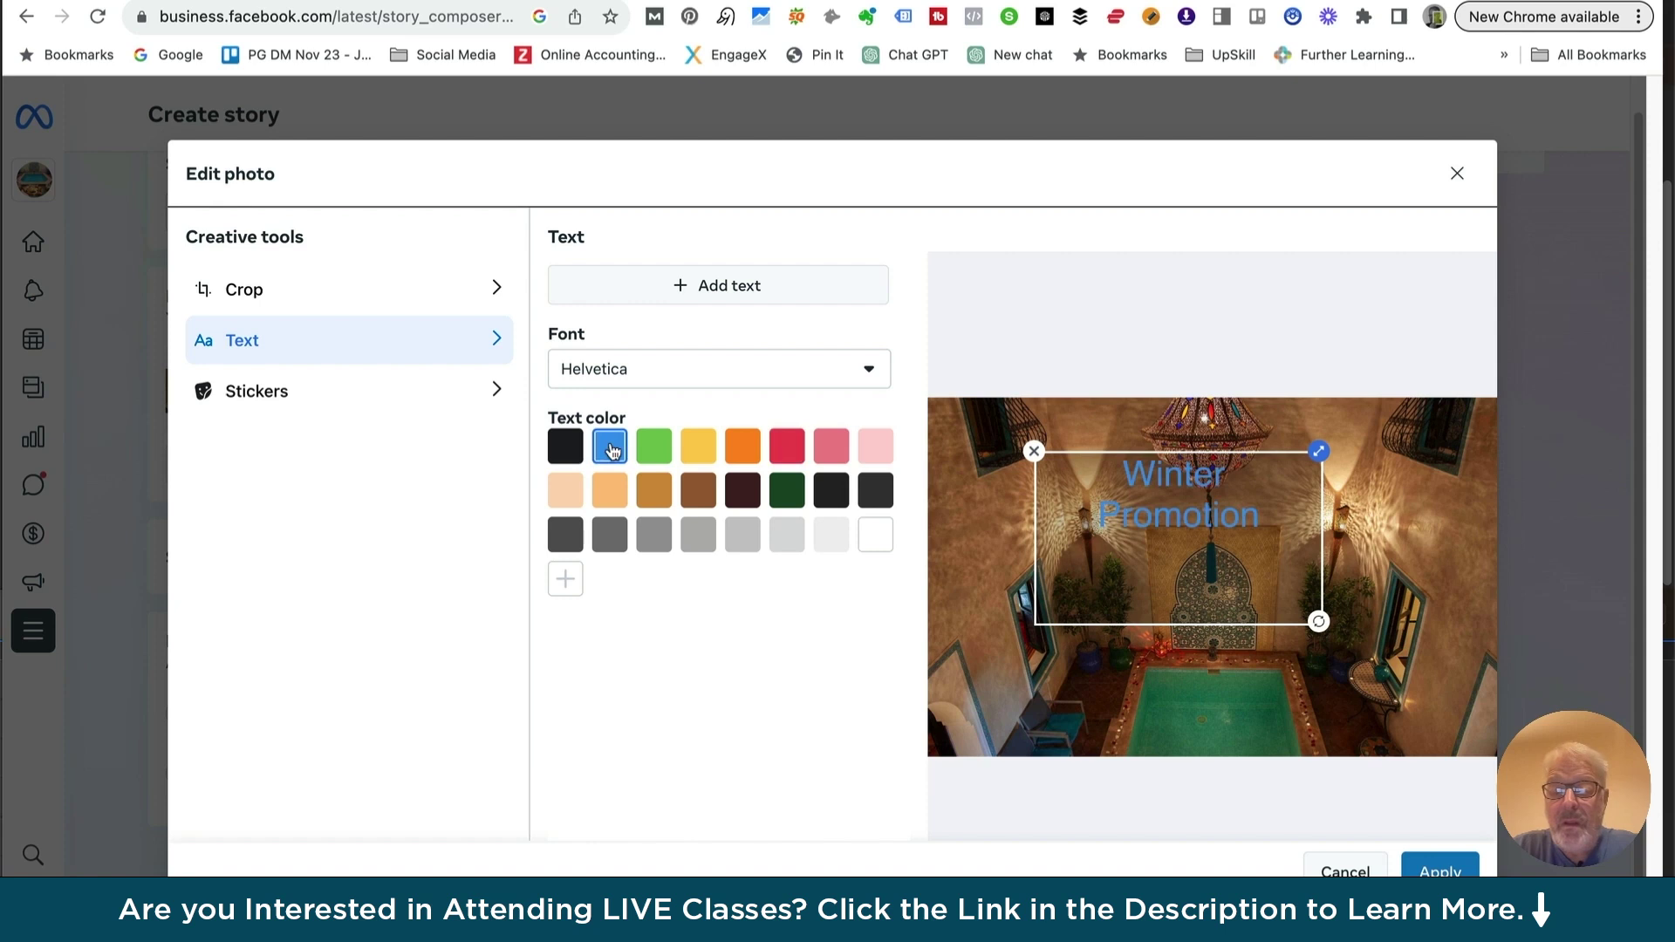
click(563, 493)
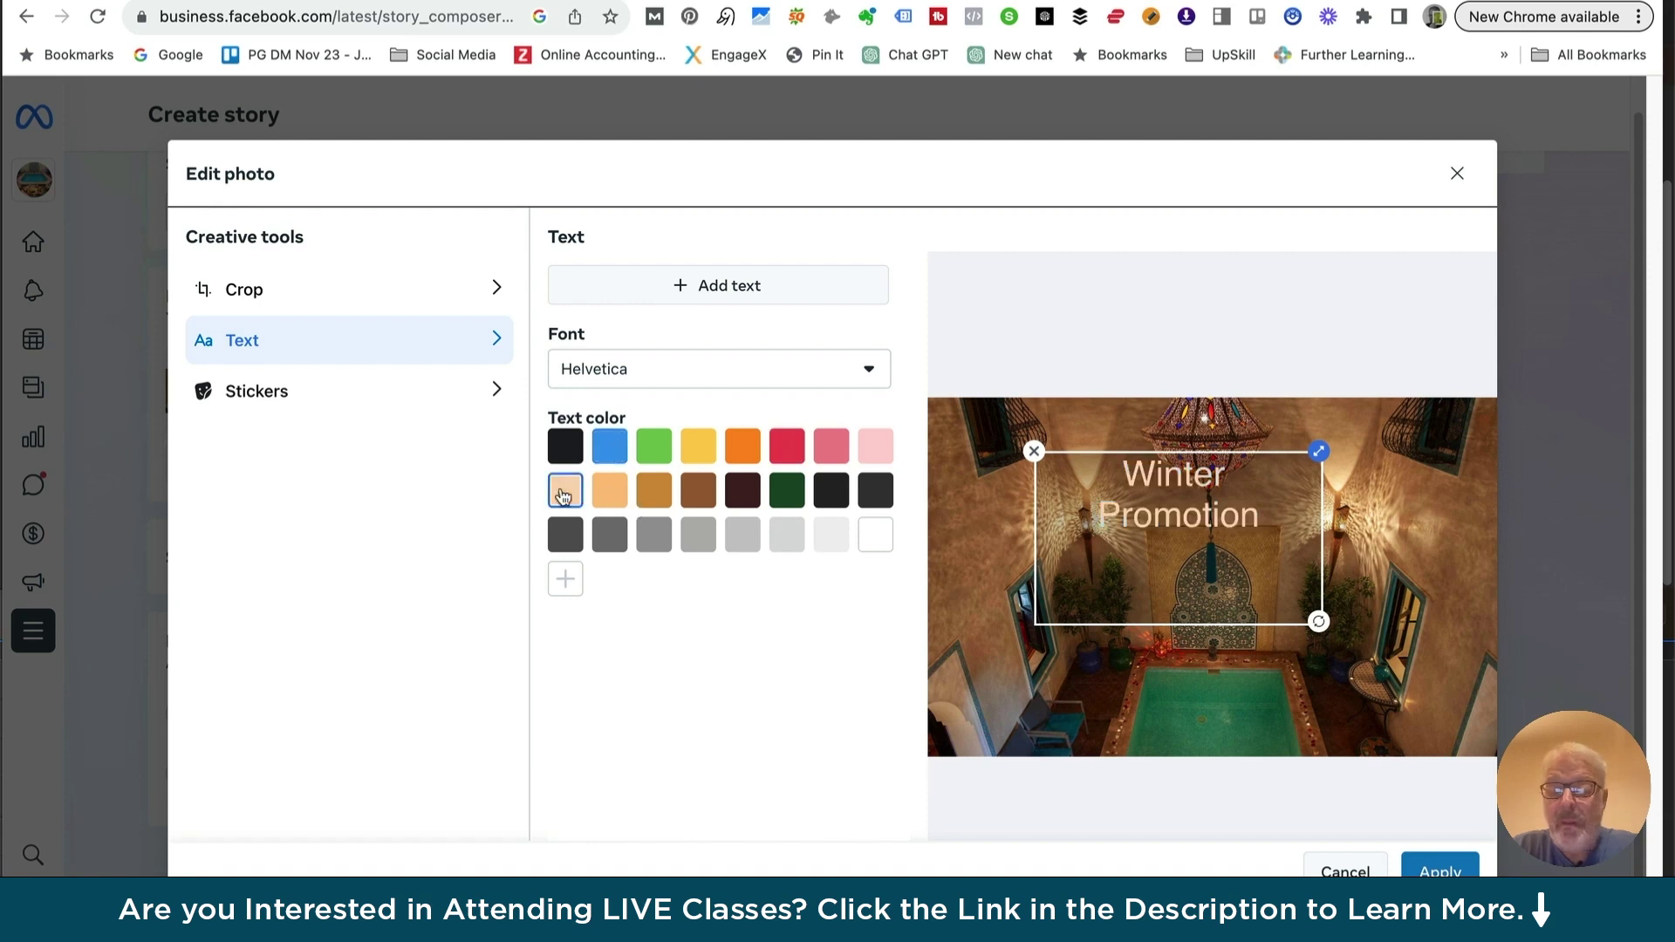
click(869, 368)
click(615, 462)
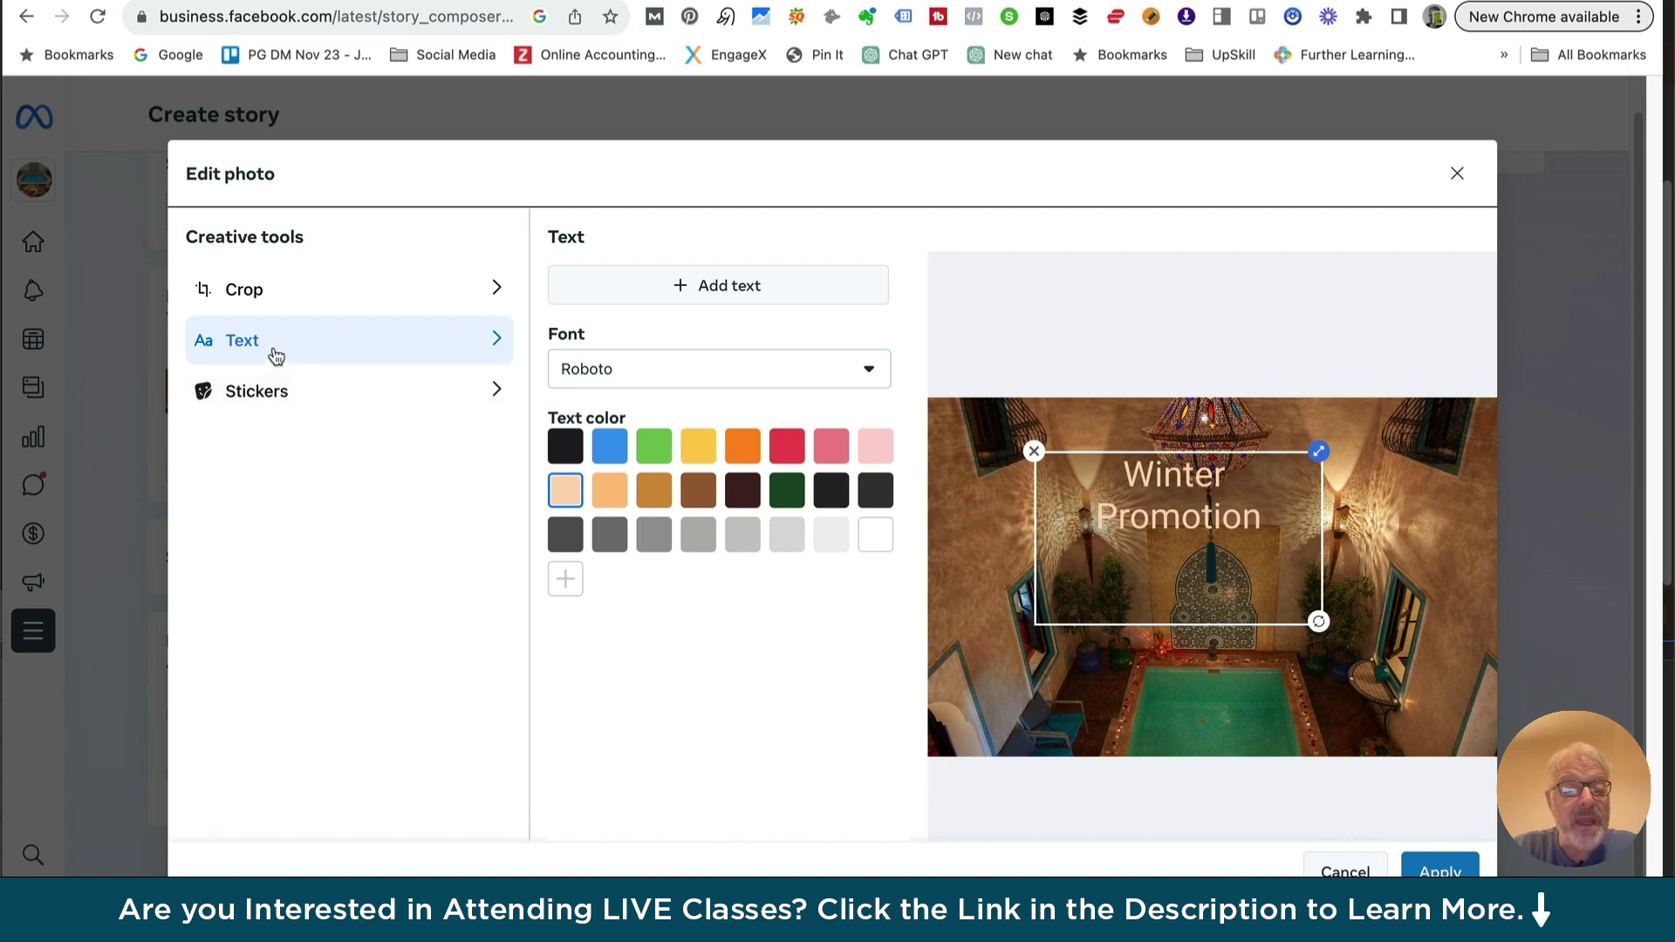
click(253, 399)
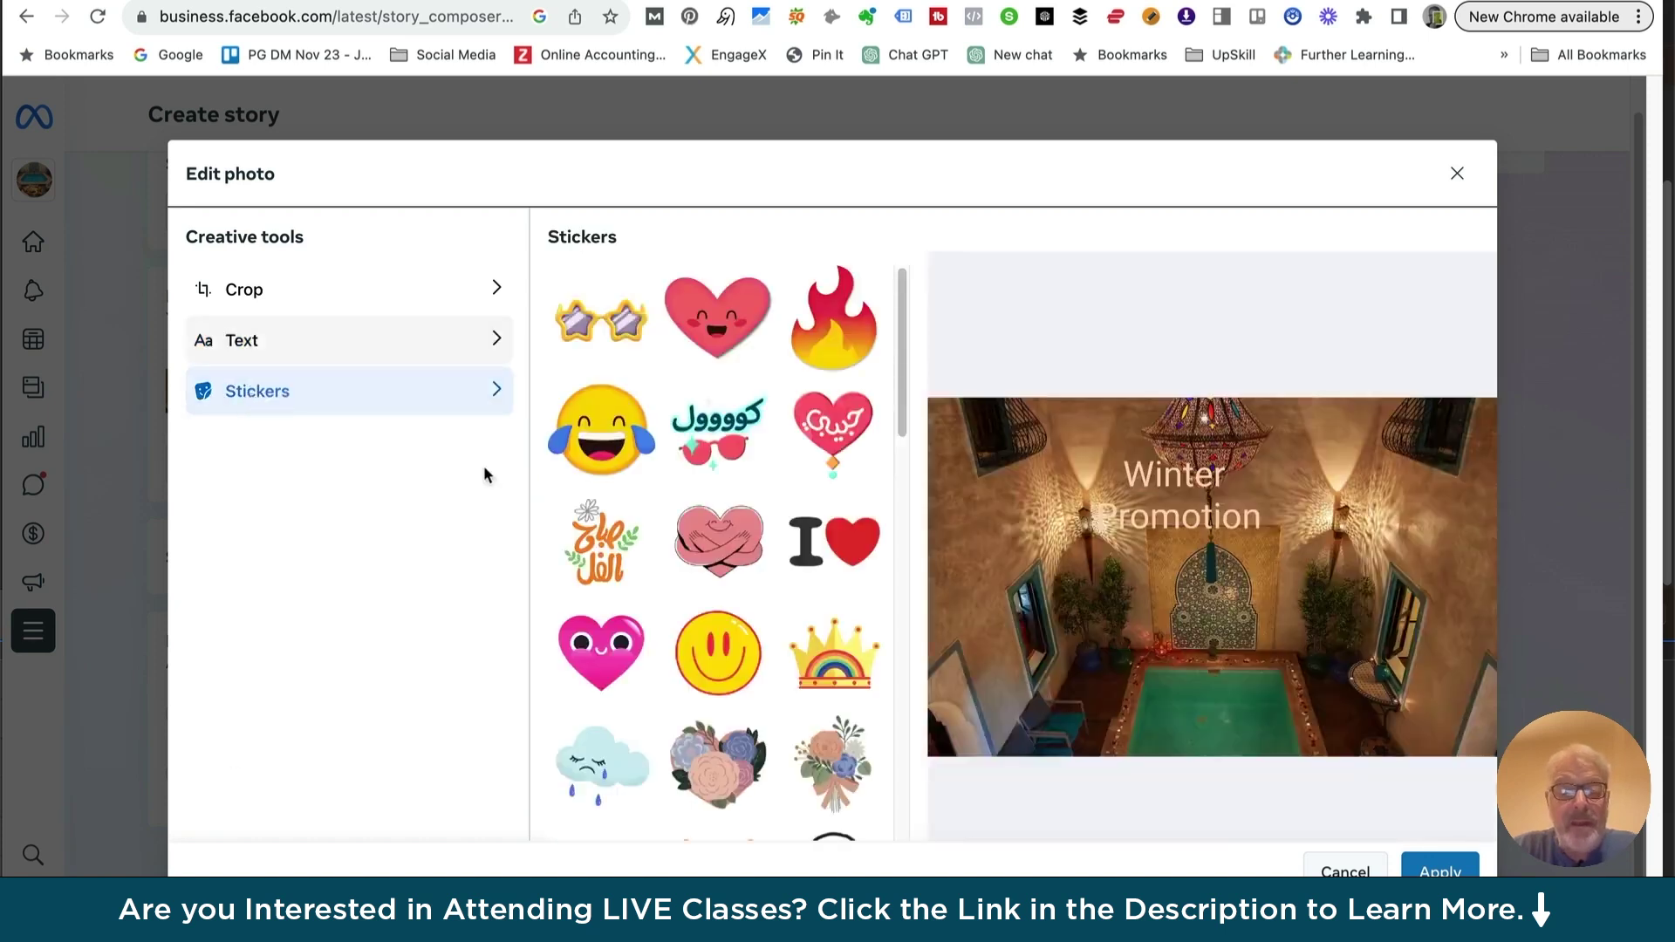
Place a small yellow smiley sticker below the text and apply the photo edits
scroll(607, 495, down, 10)
scroll(607, 495, up, 15)
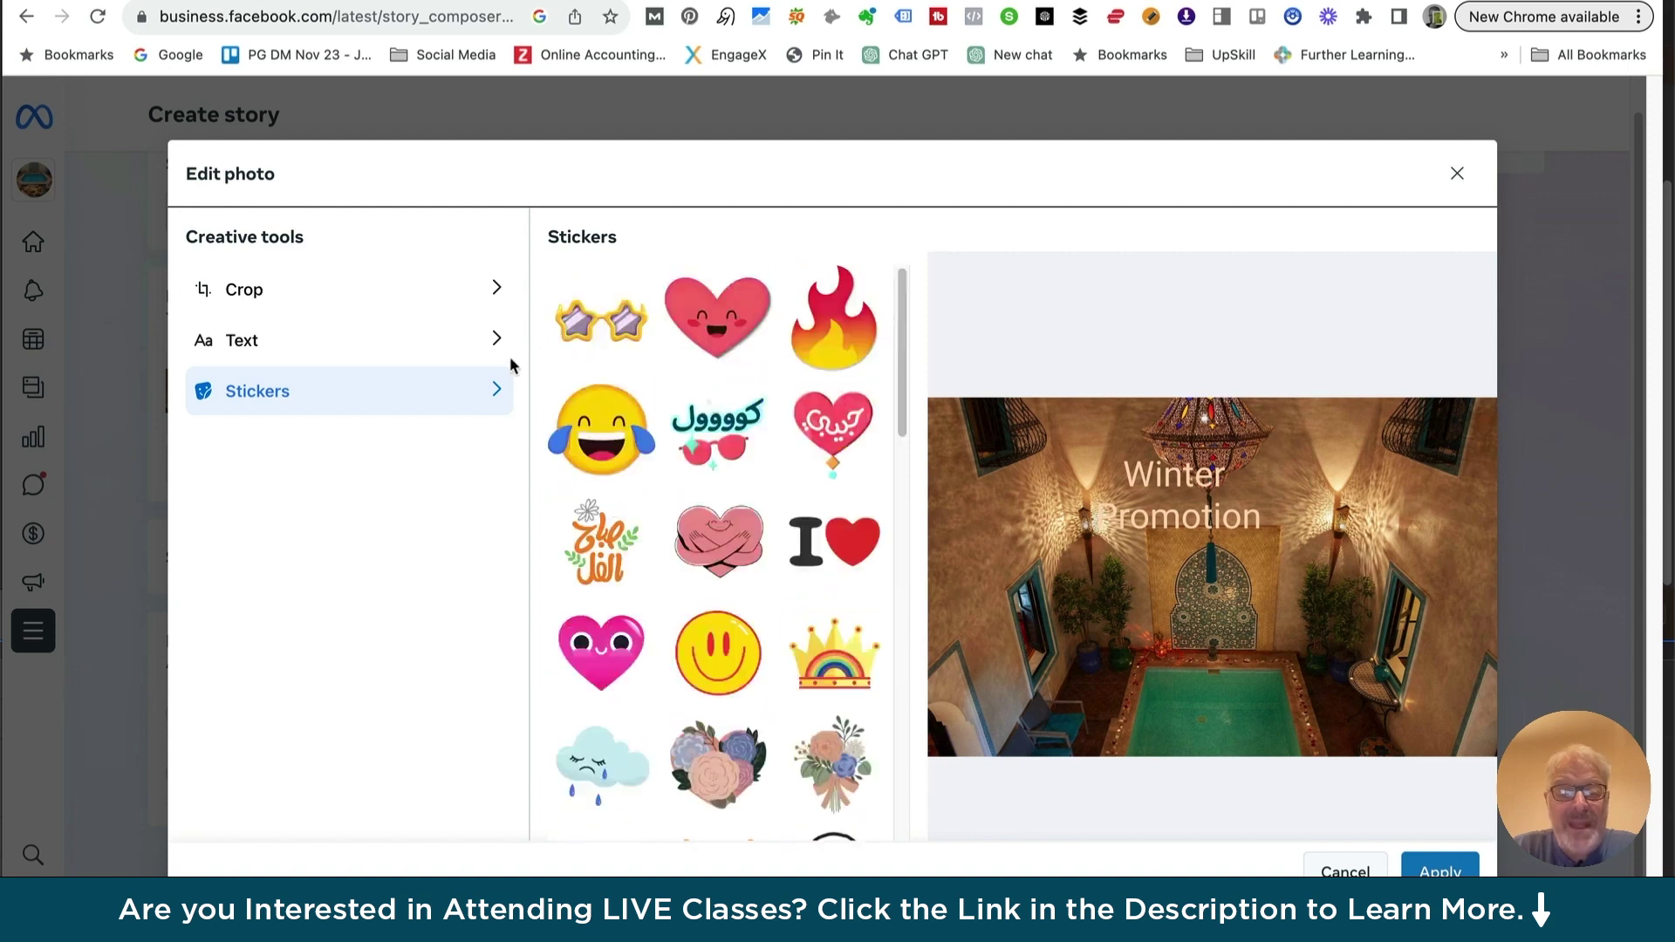
click(726, 656)
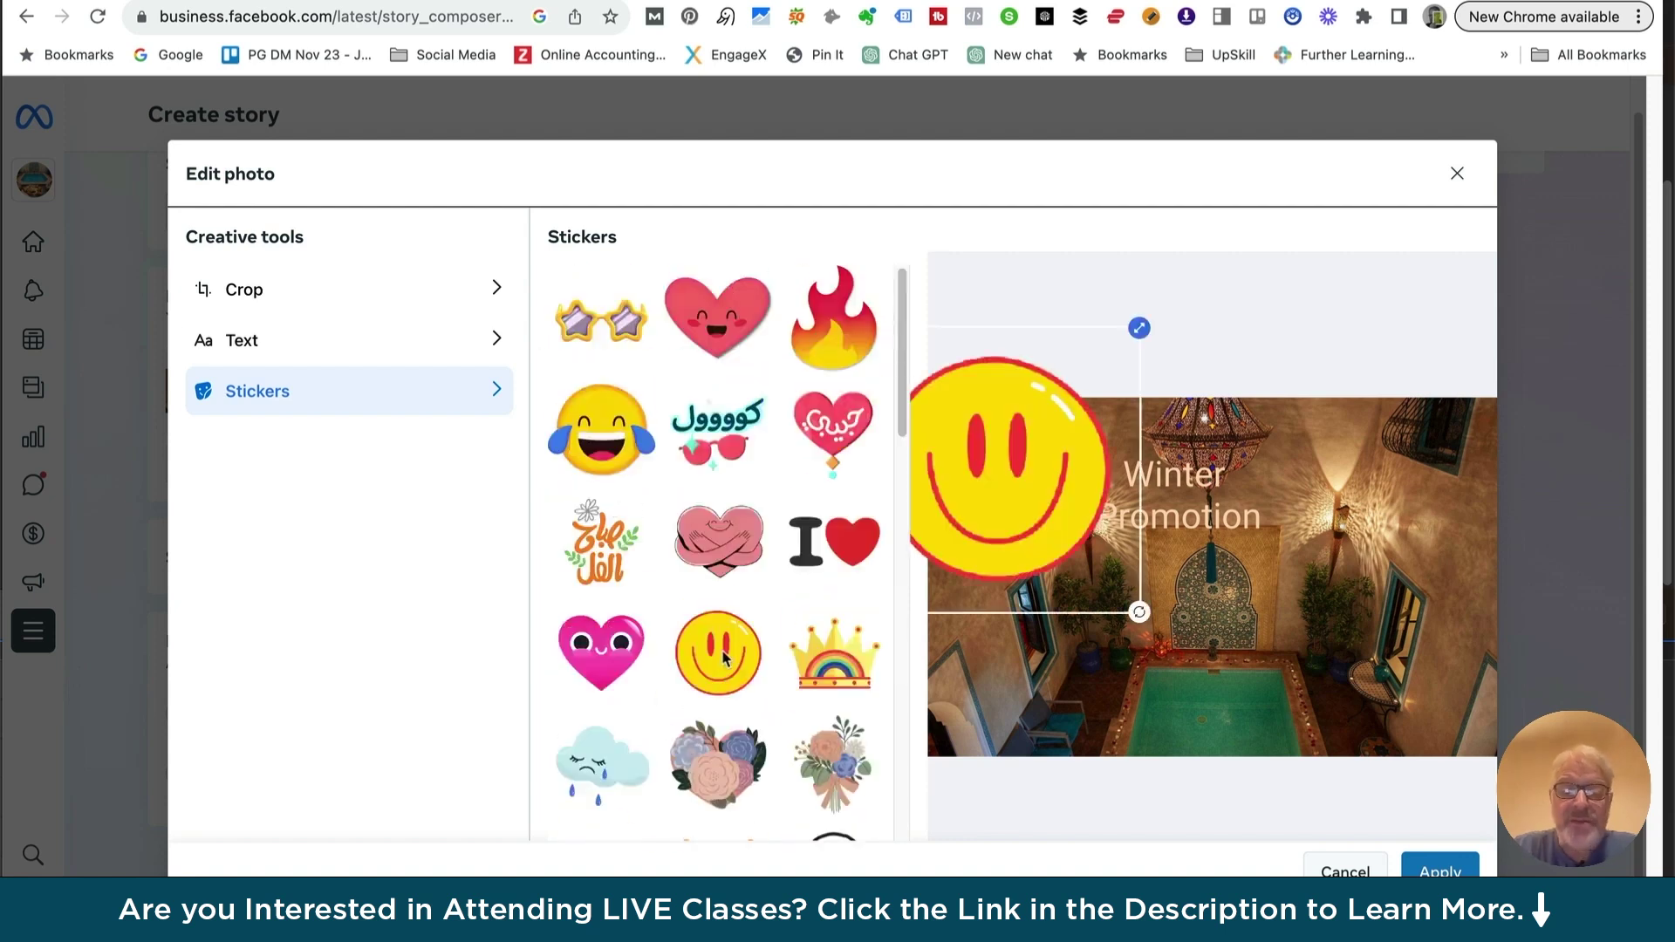
drag(1033, 432, 1176, 528)
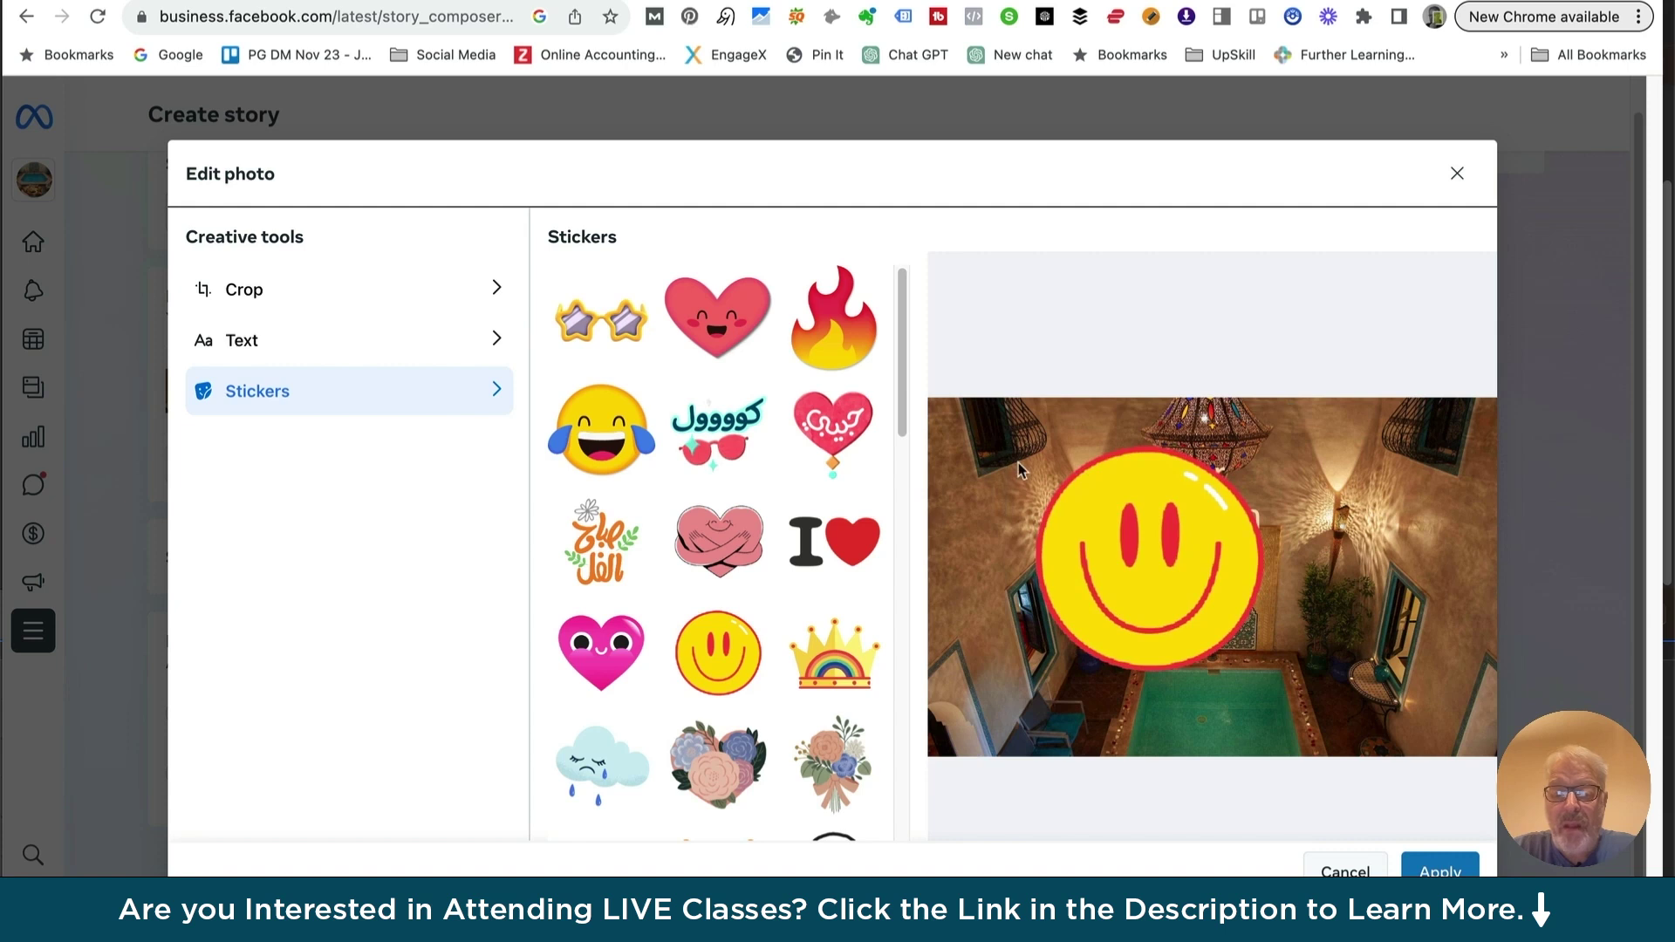
drag(1293, 422, 1304, 623)
click(1417, 863)
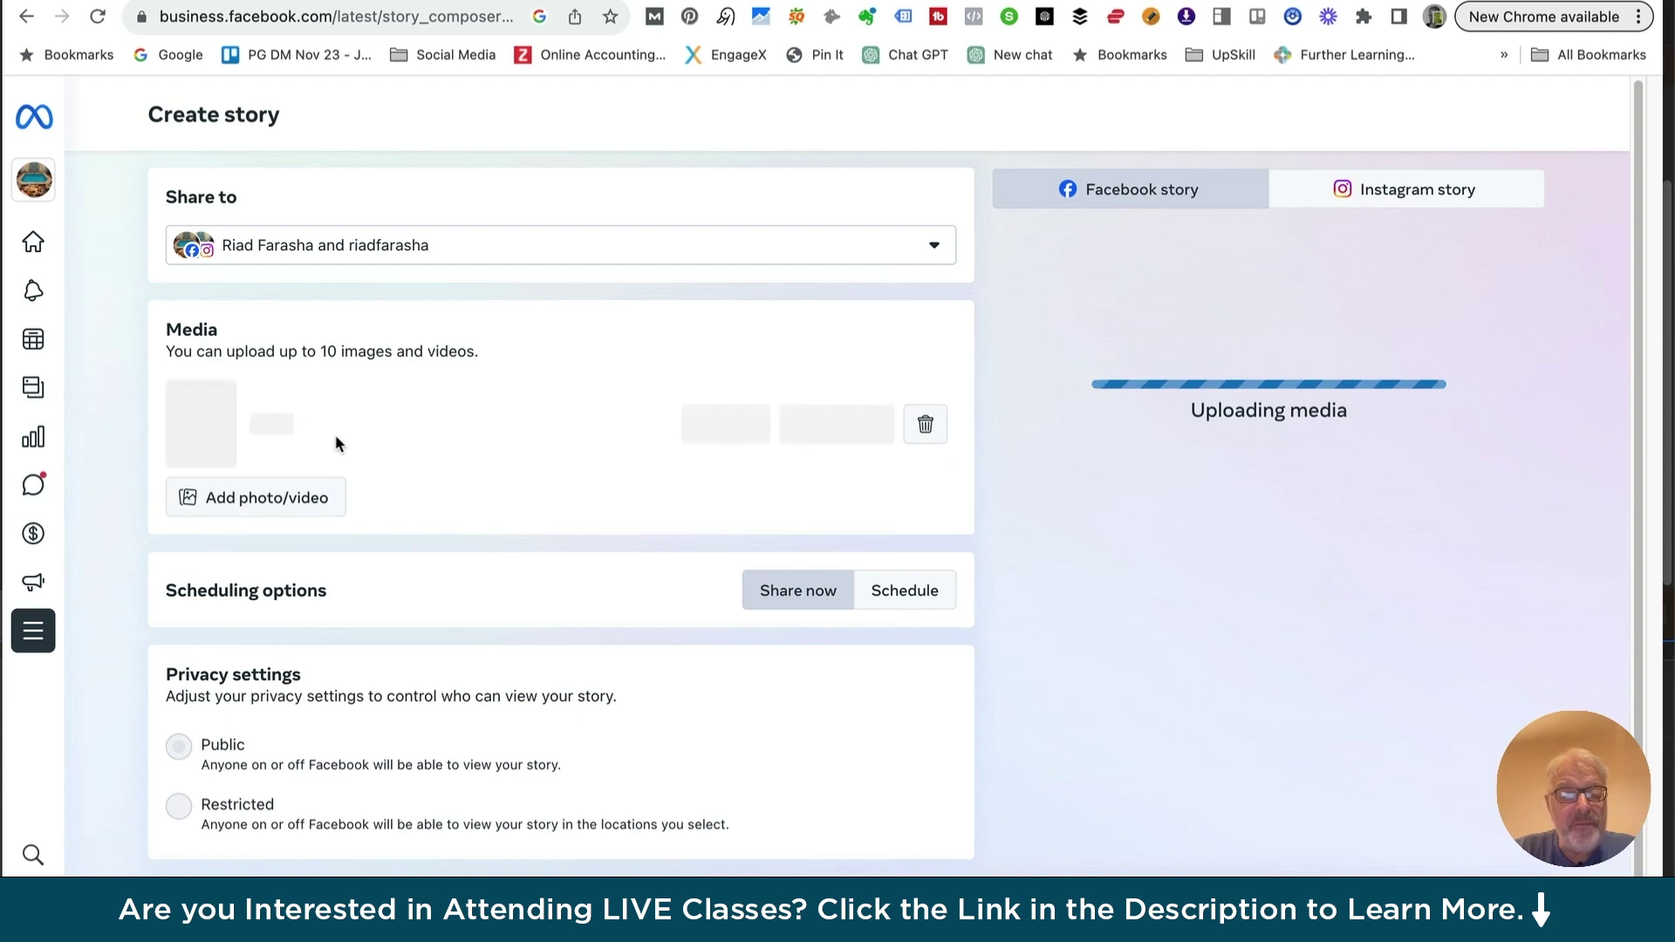
Scroll the story preview to check the courtyard photo with 'Winter Promotion' and the smiley
scroll(246, 452, down, 1)
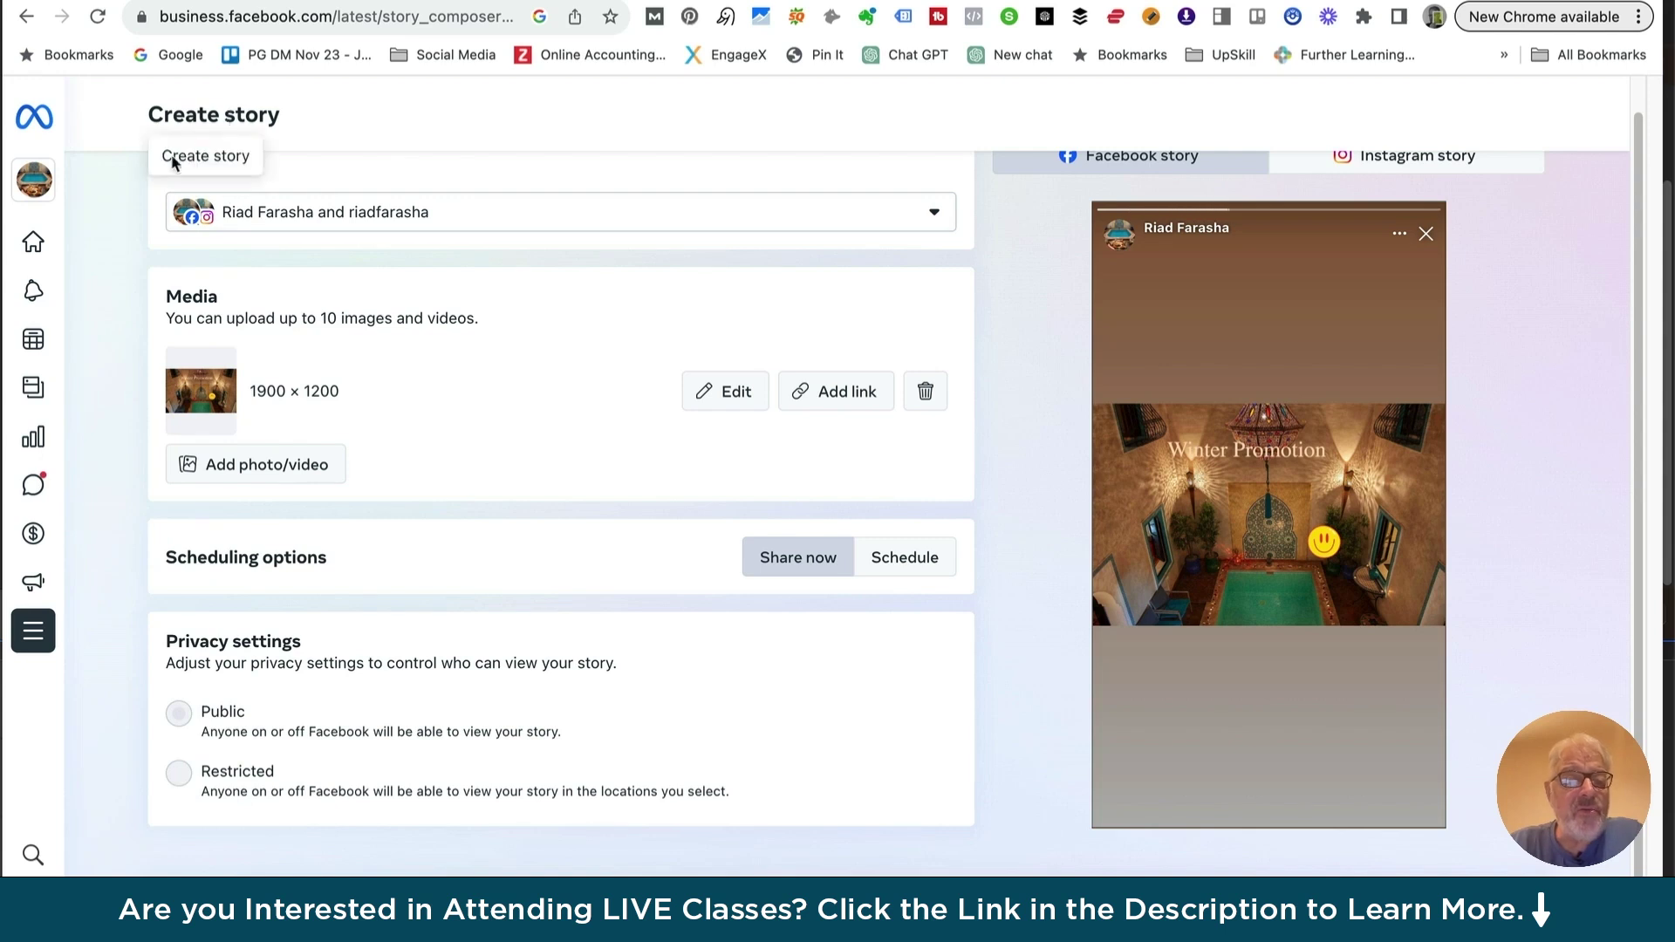
mouse_move(656, 743)
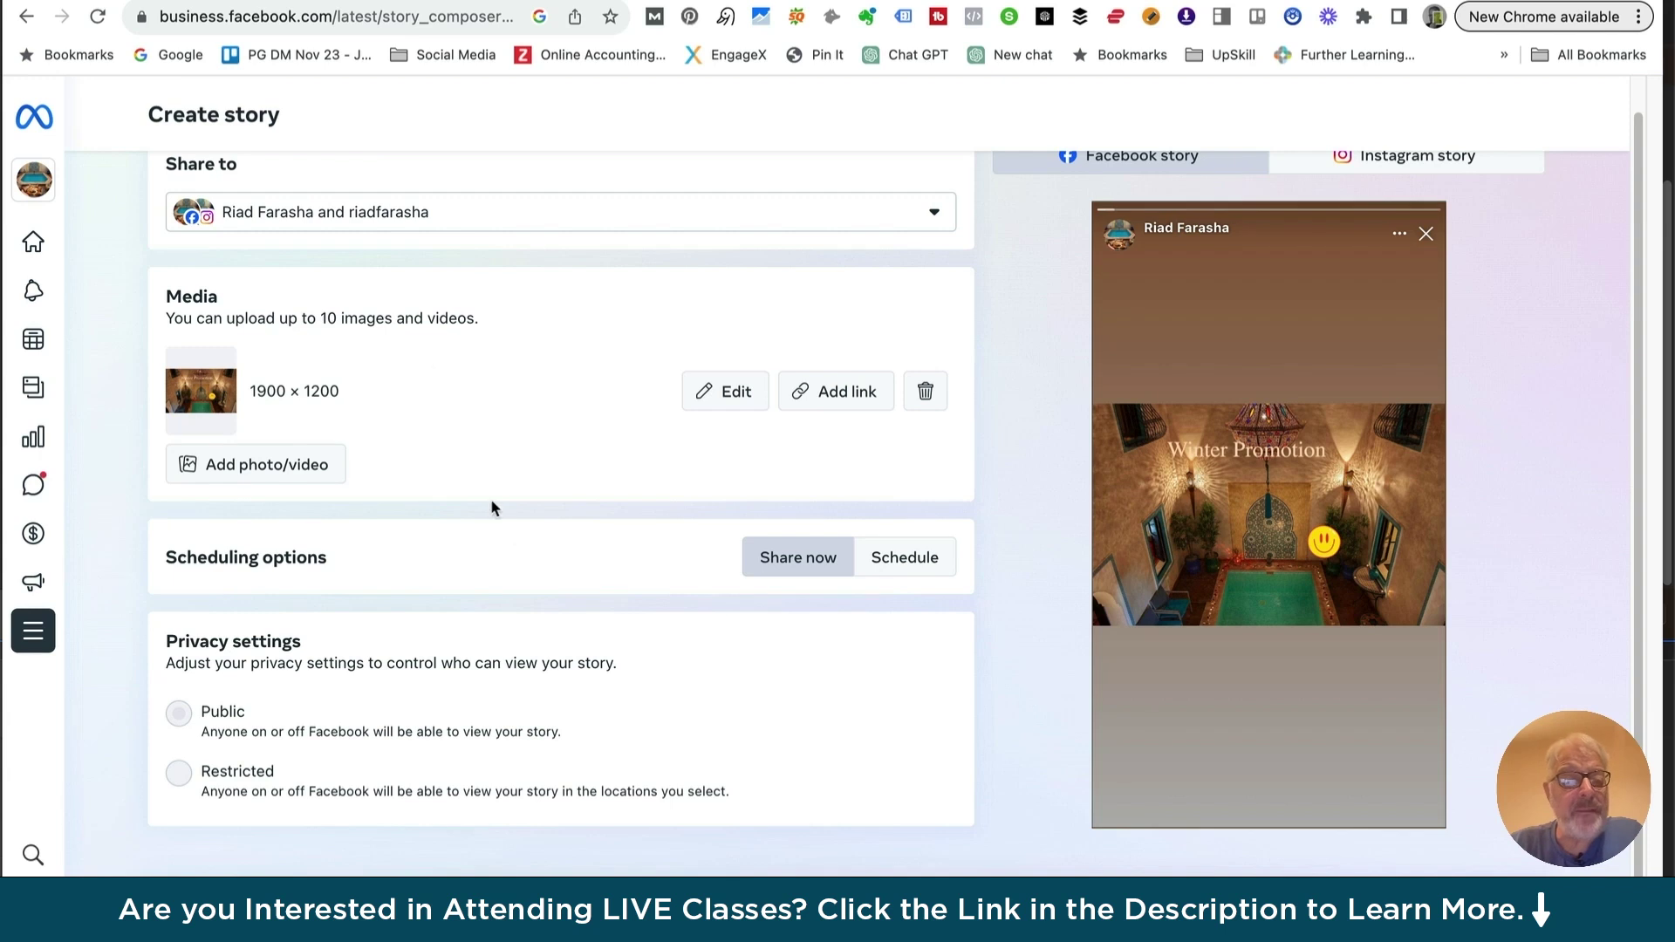
scroll(514, 429, up, 1)
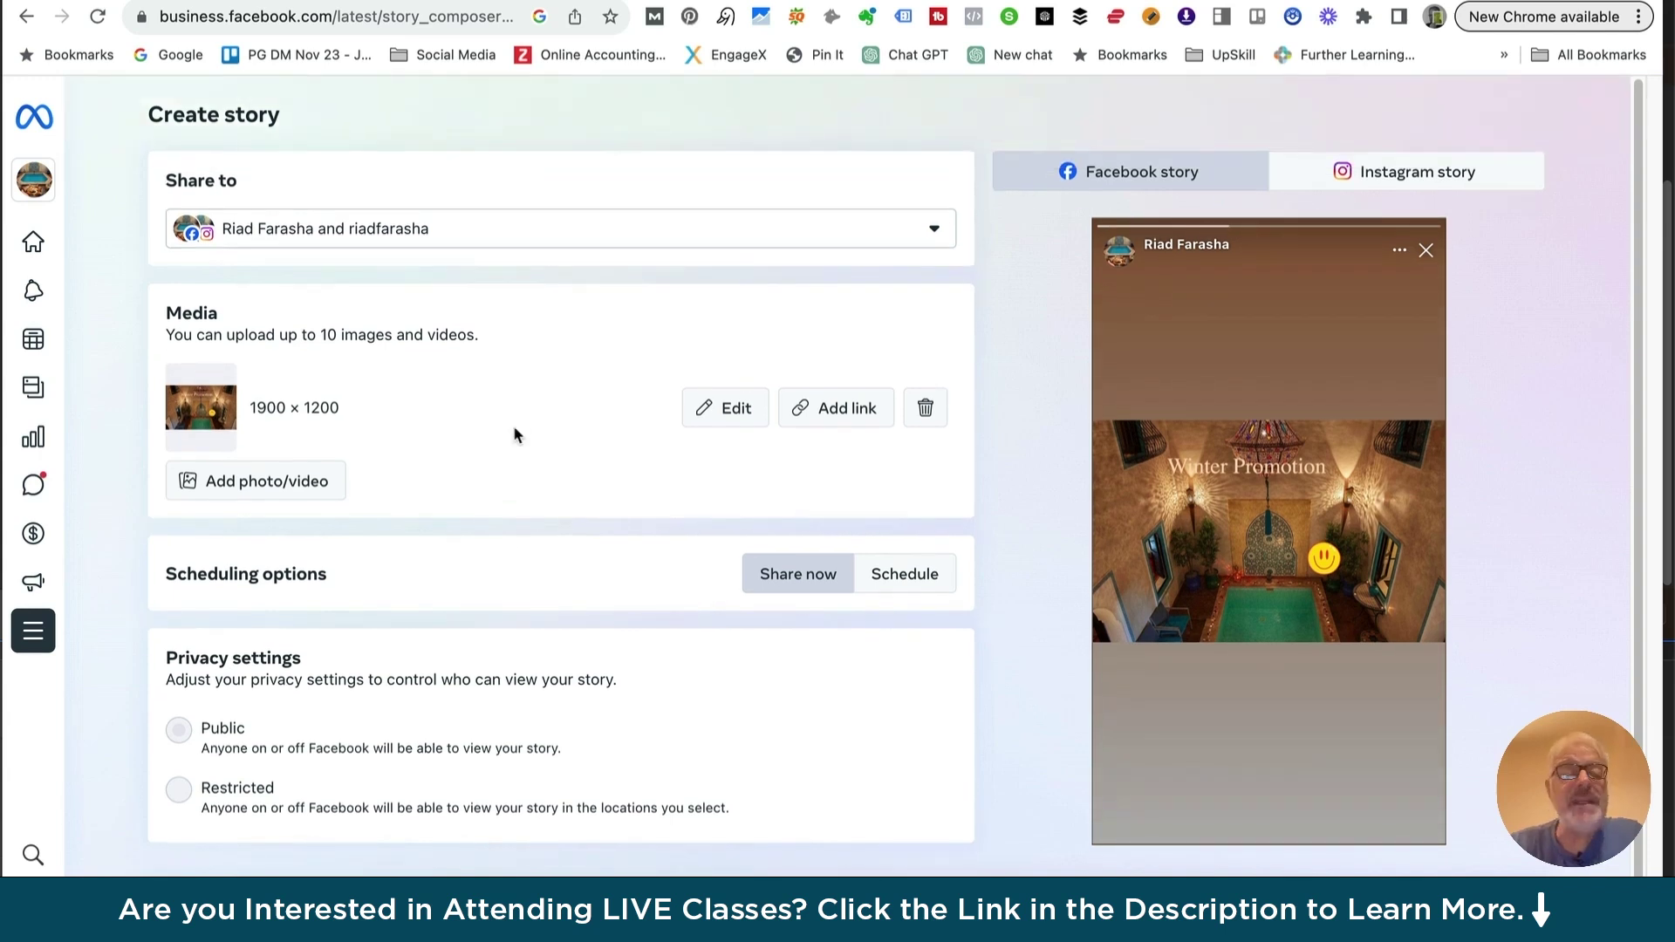
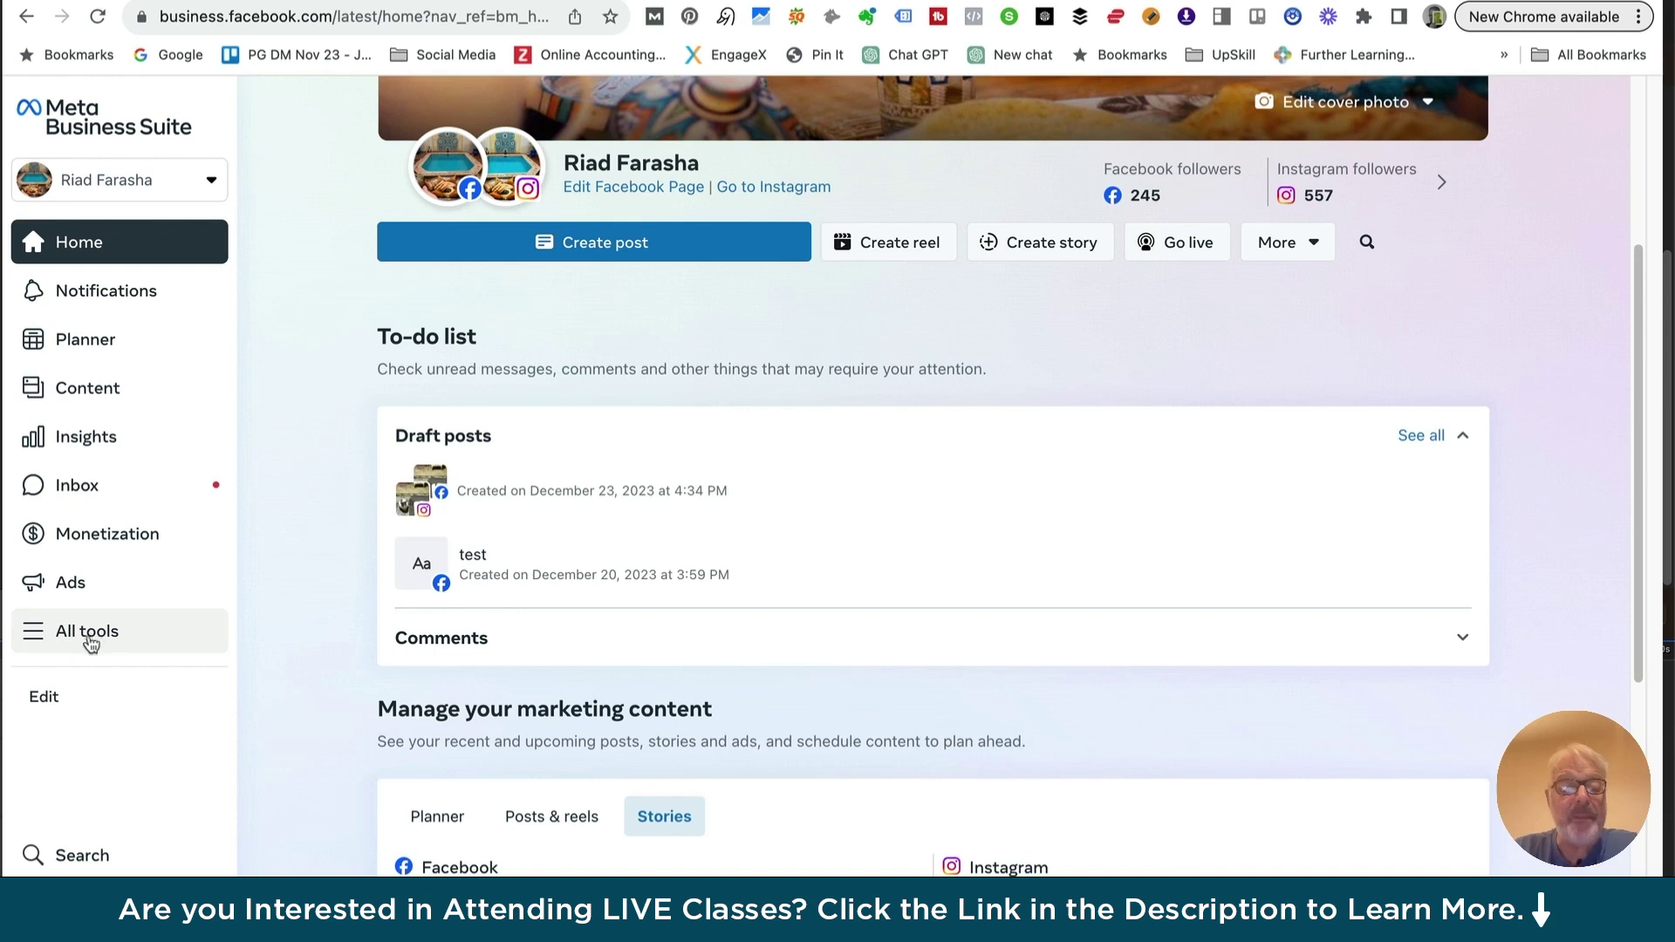
Open Sound Collection from the All tools list under Engage audience
click(68, 632)
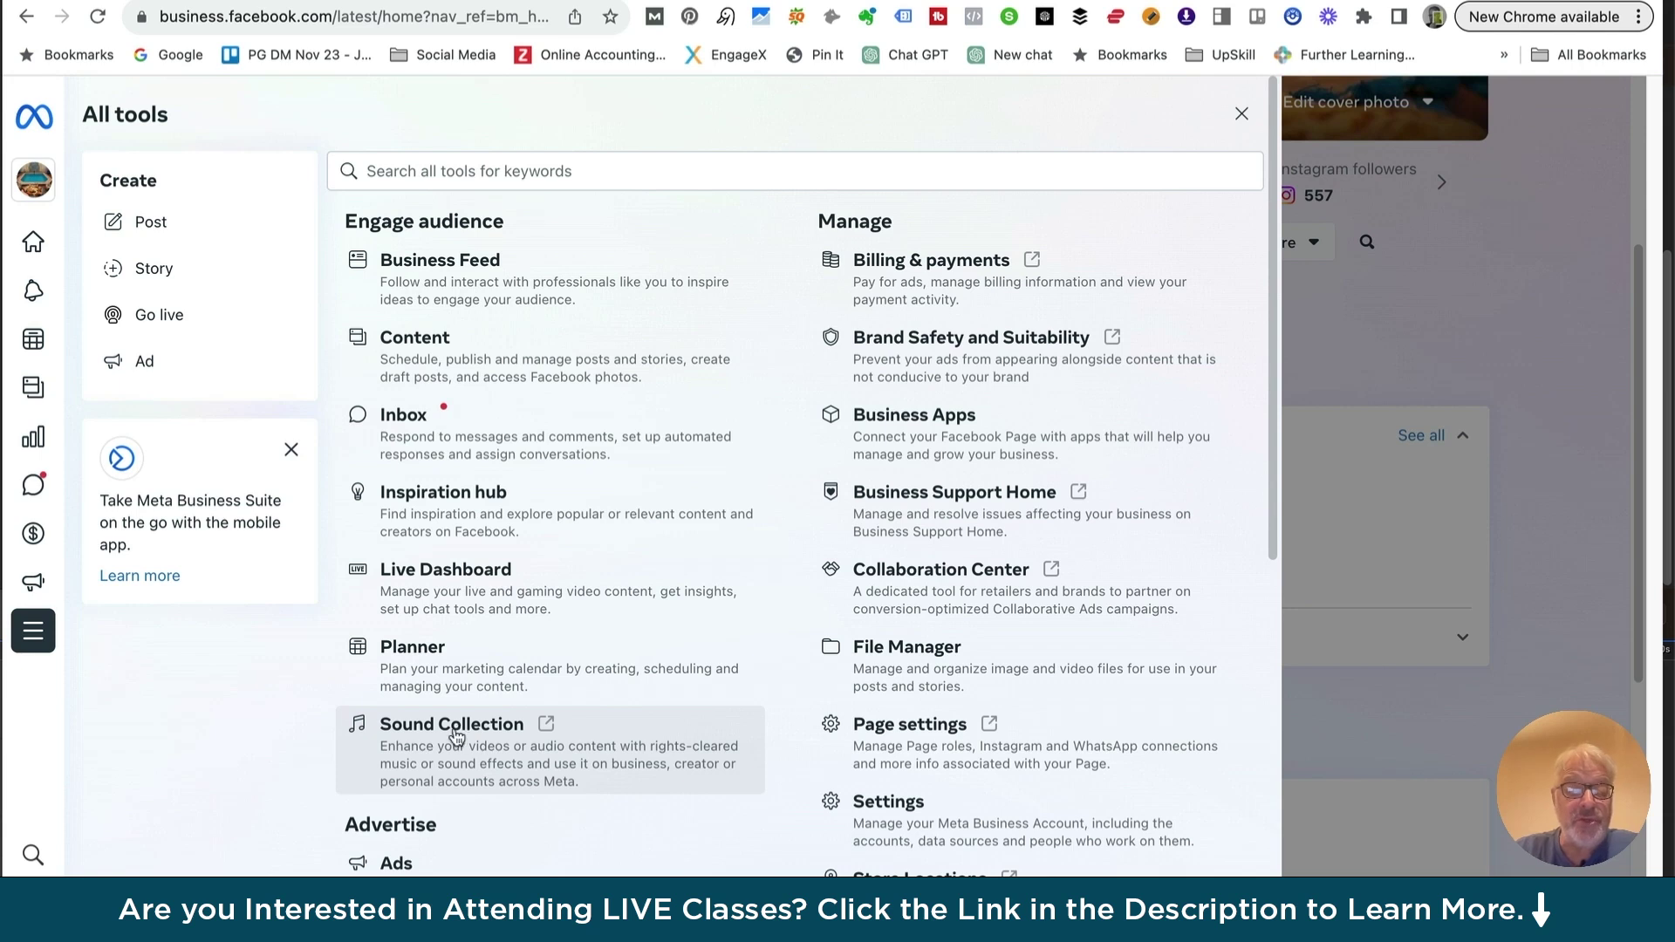
click(449, 727)
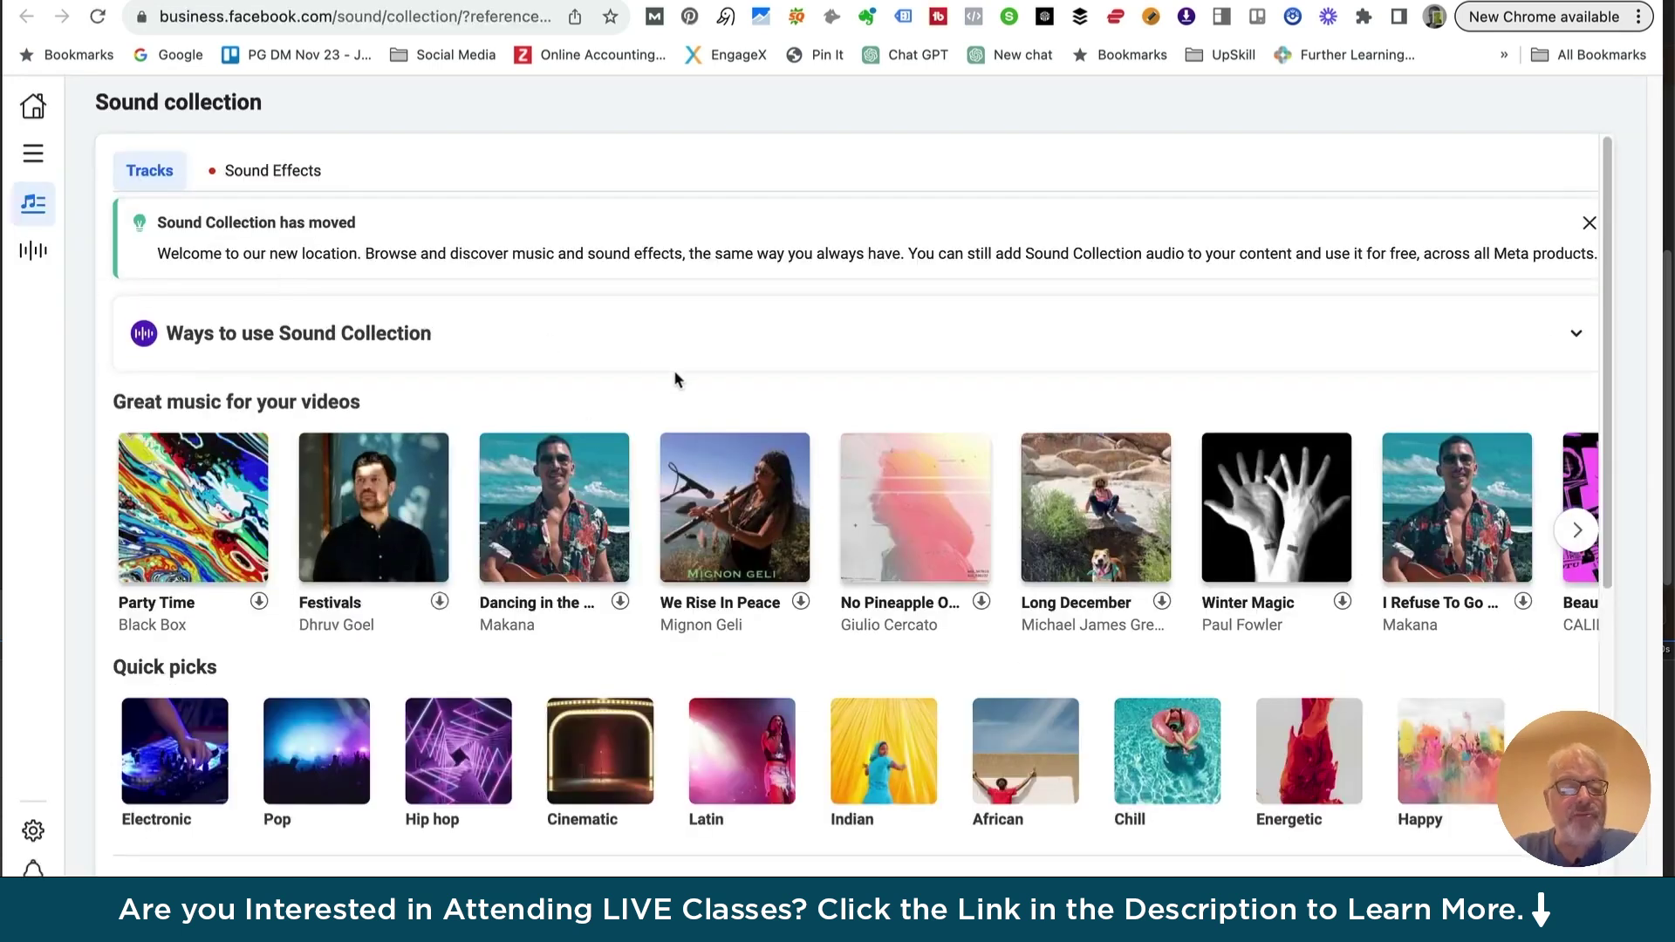
Browse the Sound Collection track list, then return to the Home dashboard with its two draft posts
scroll(675, 377, down, 7)
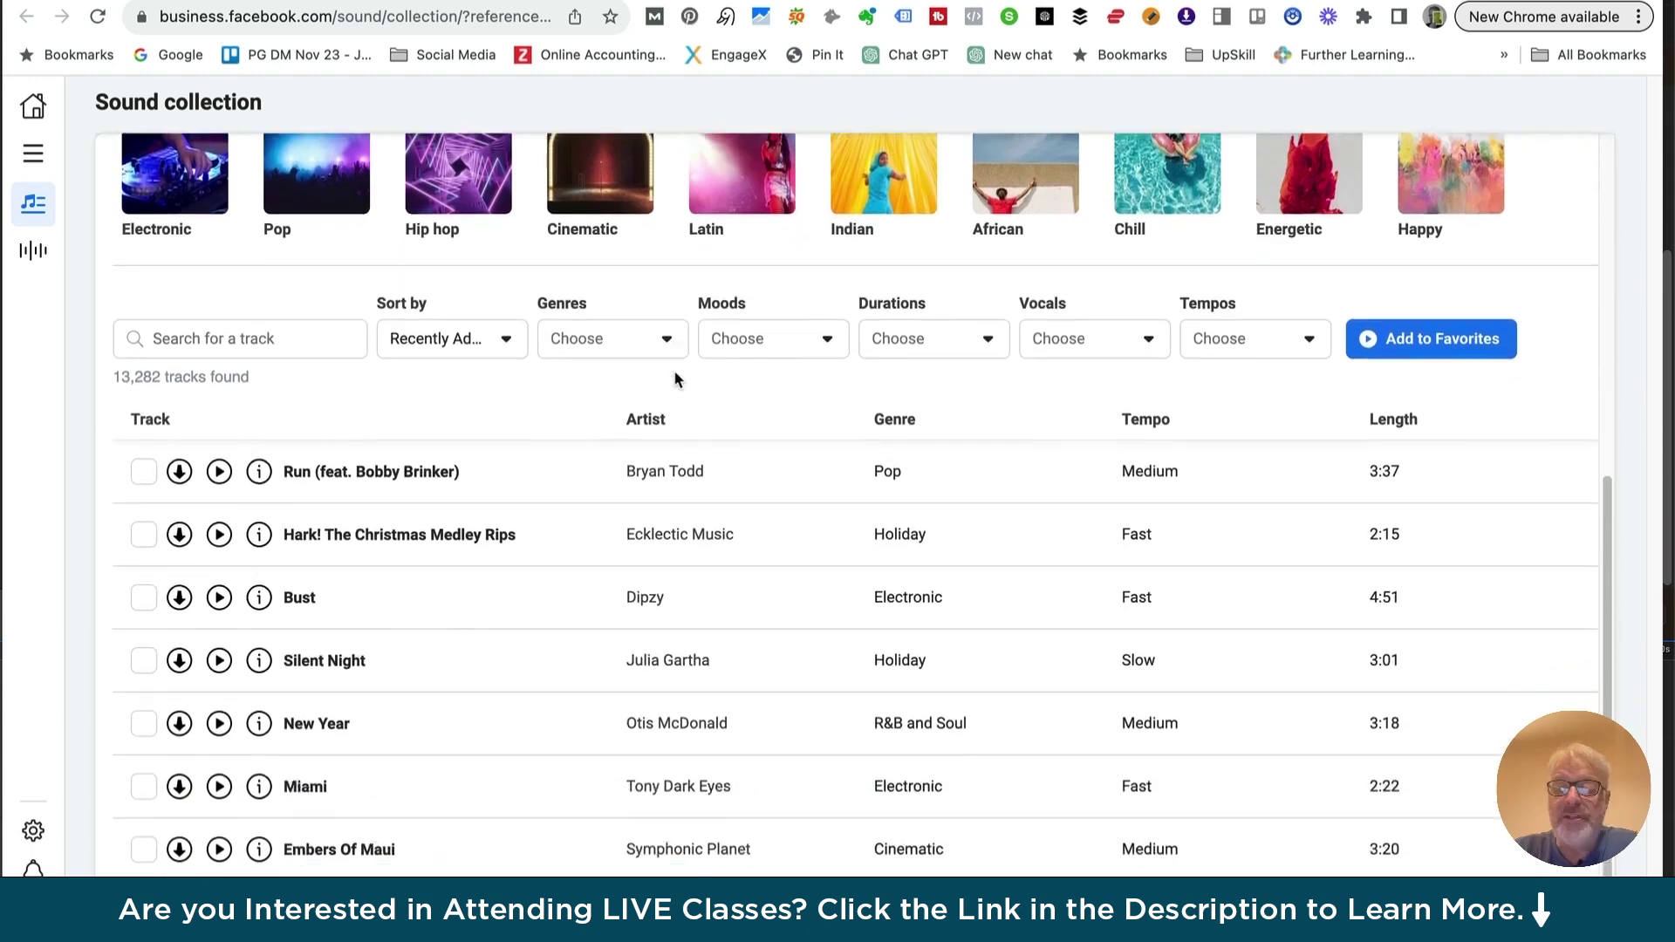
scroll(674, 370, up, 7)
scroll(674, 372, down, 2)
scroll(673, 372, up, 2)
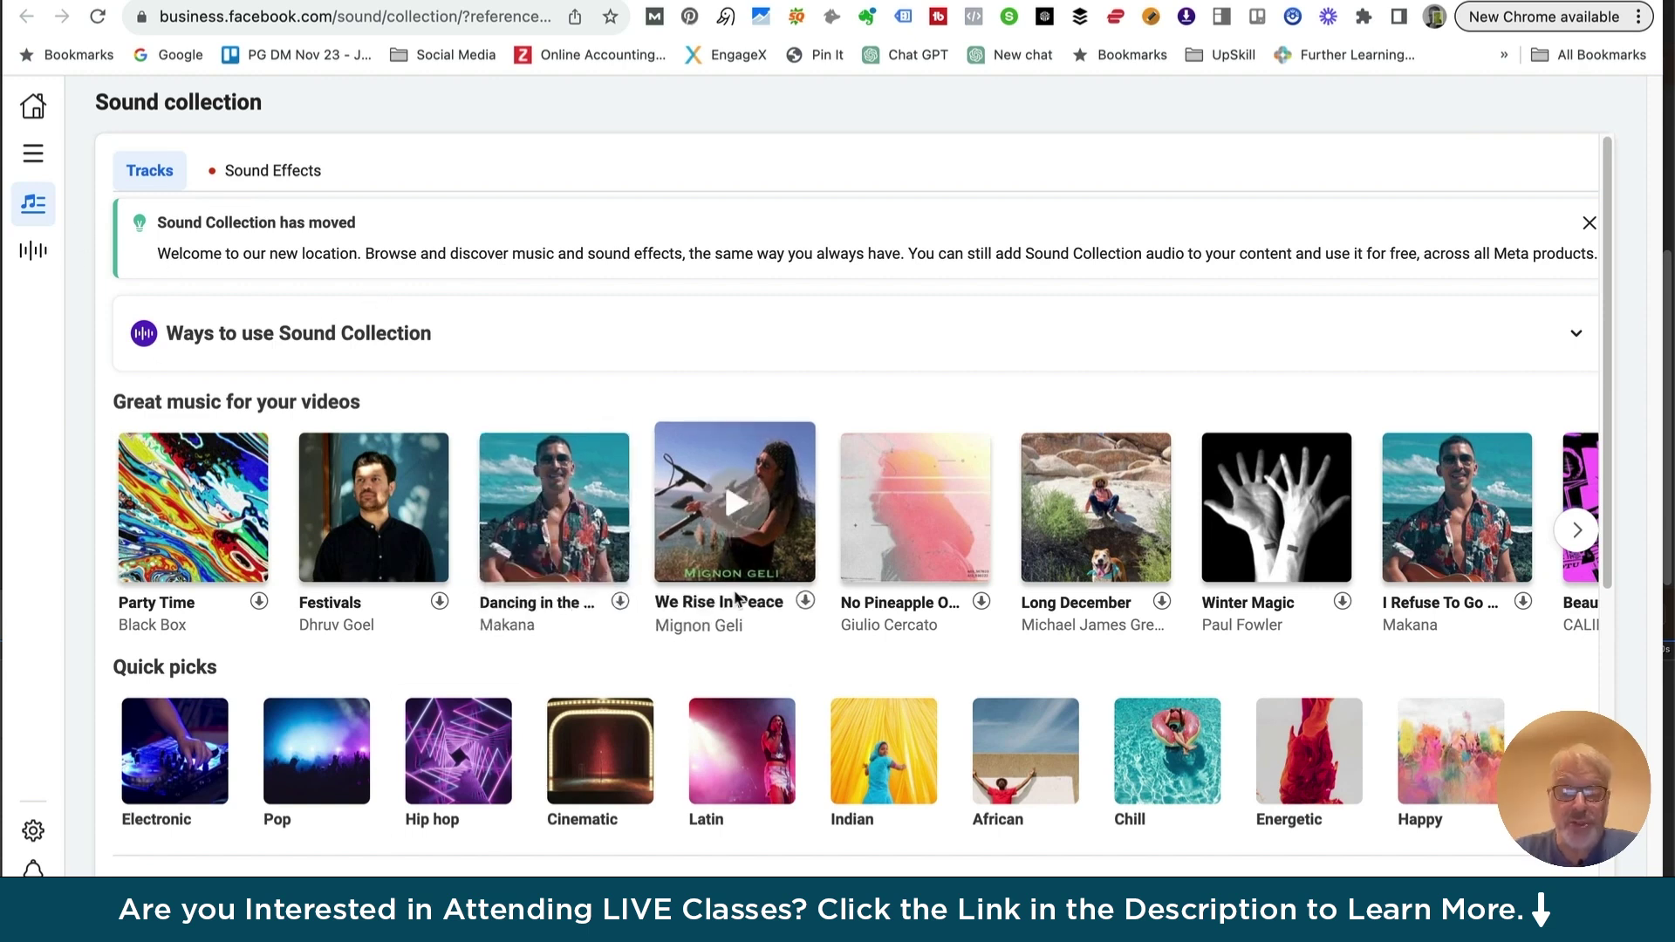
scroll(735, 523, down, 7)
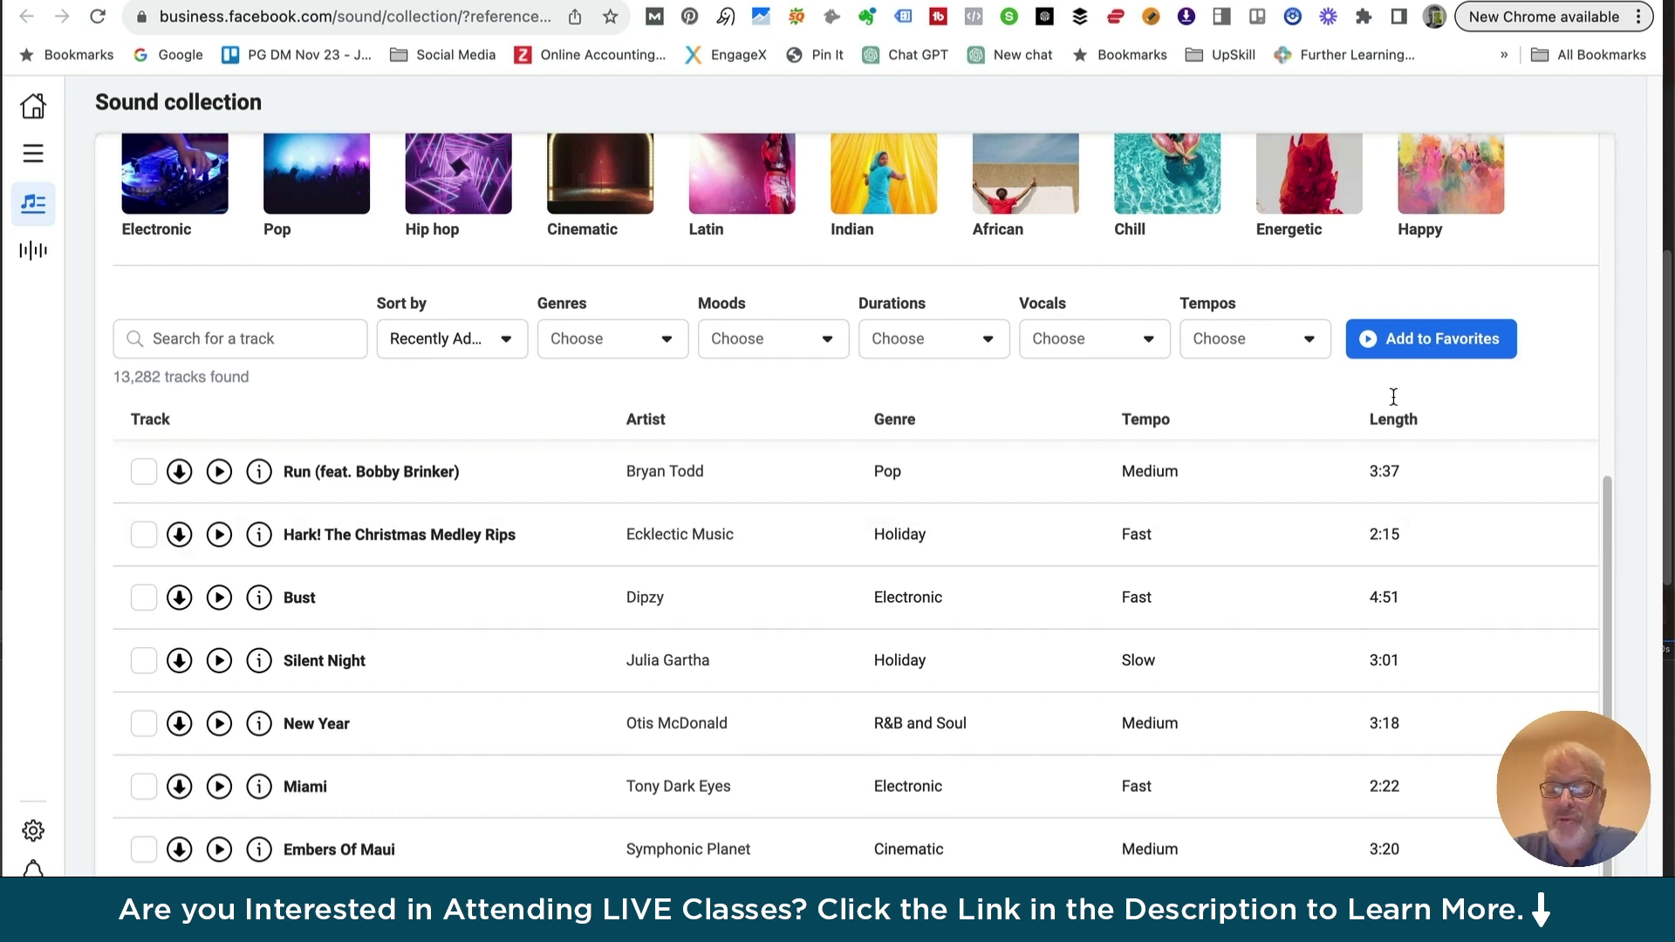
scroll(503, 737, down, 1)
scroll(501, 727, down, 8)
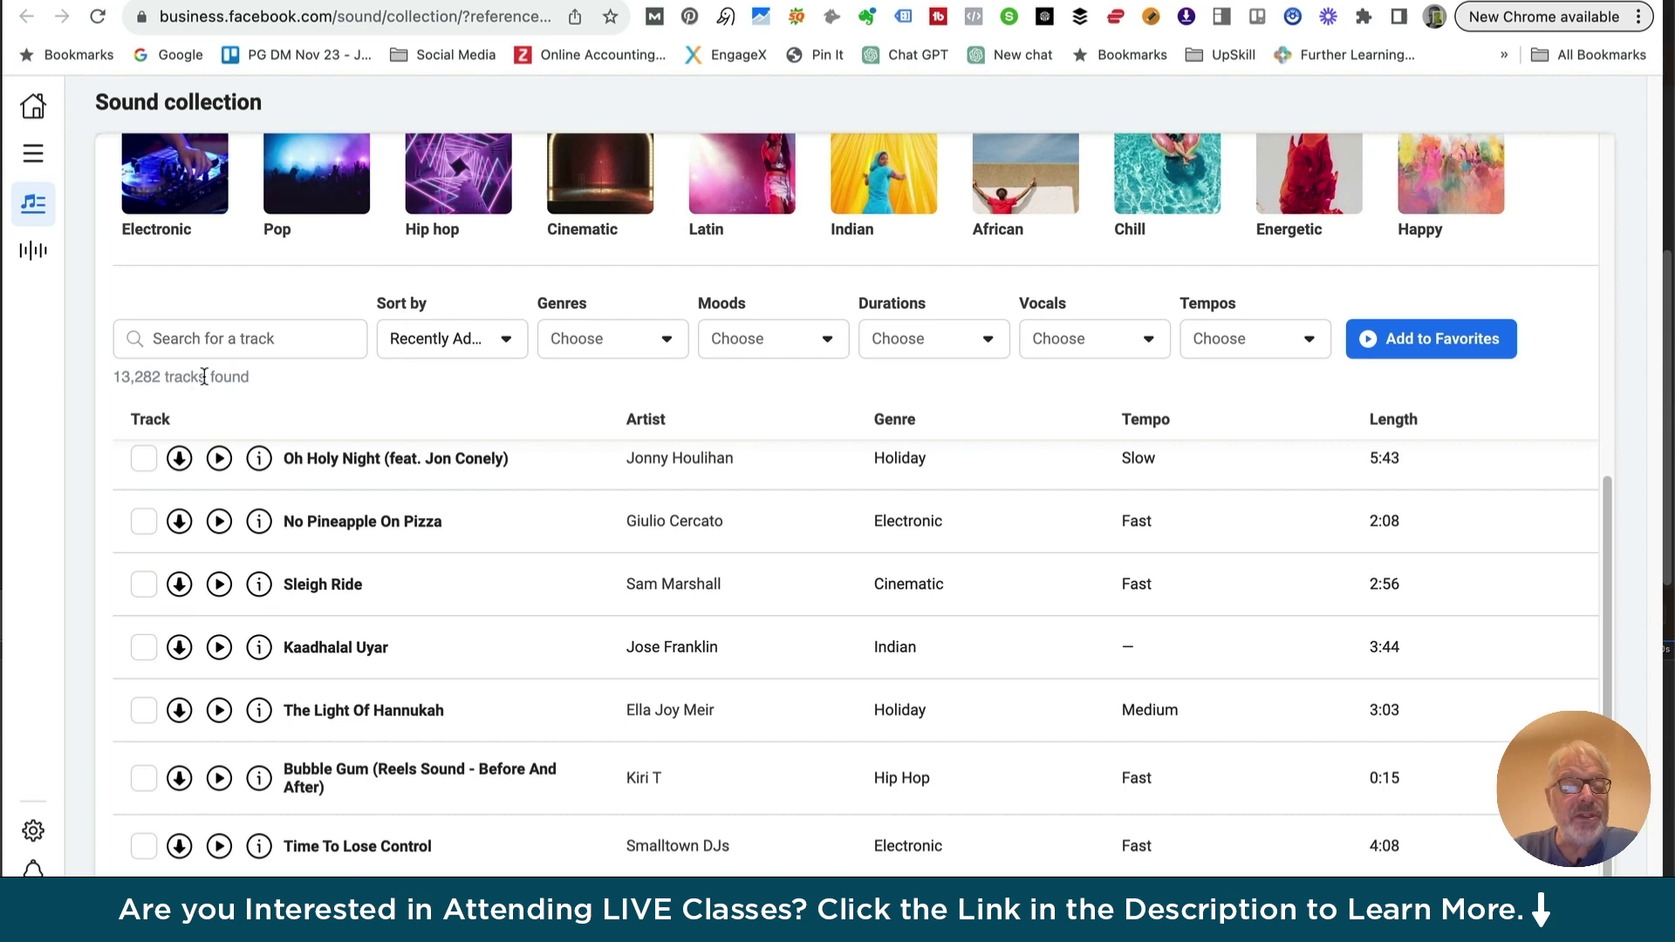
scroll(419, 710, down, 5)
scroll(418, 707, down, 5)
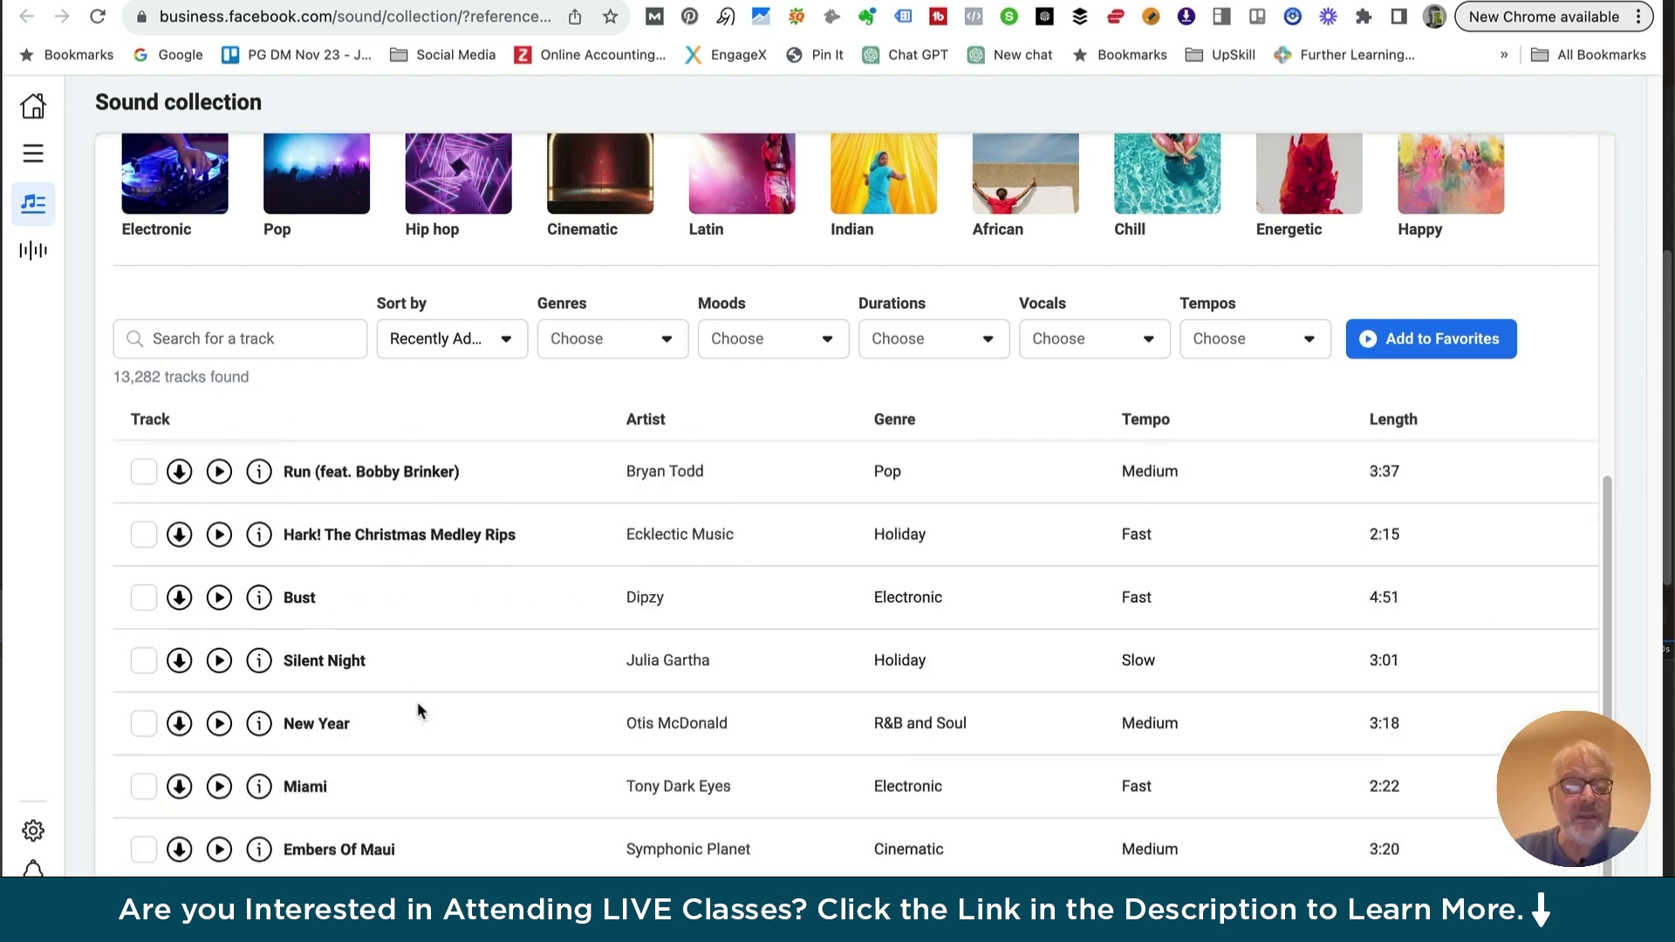
scroll(417, 702, up, 15)
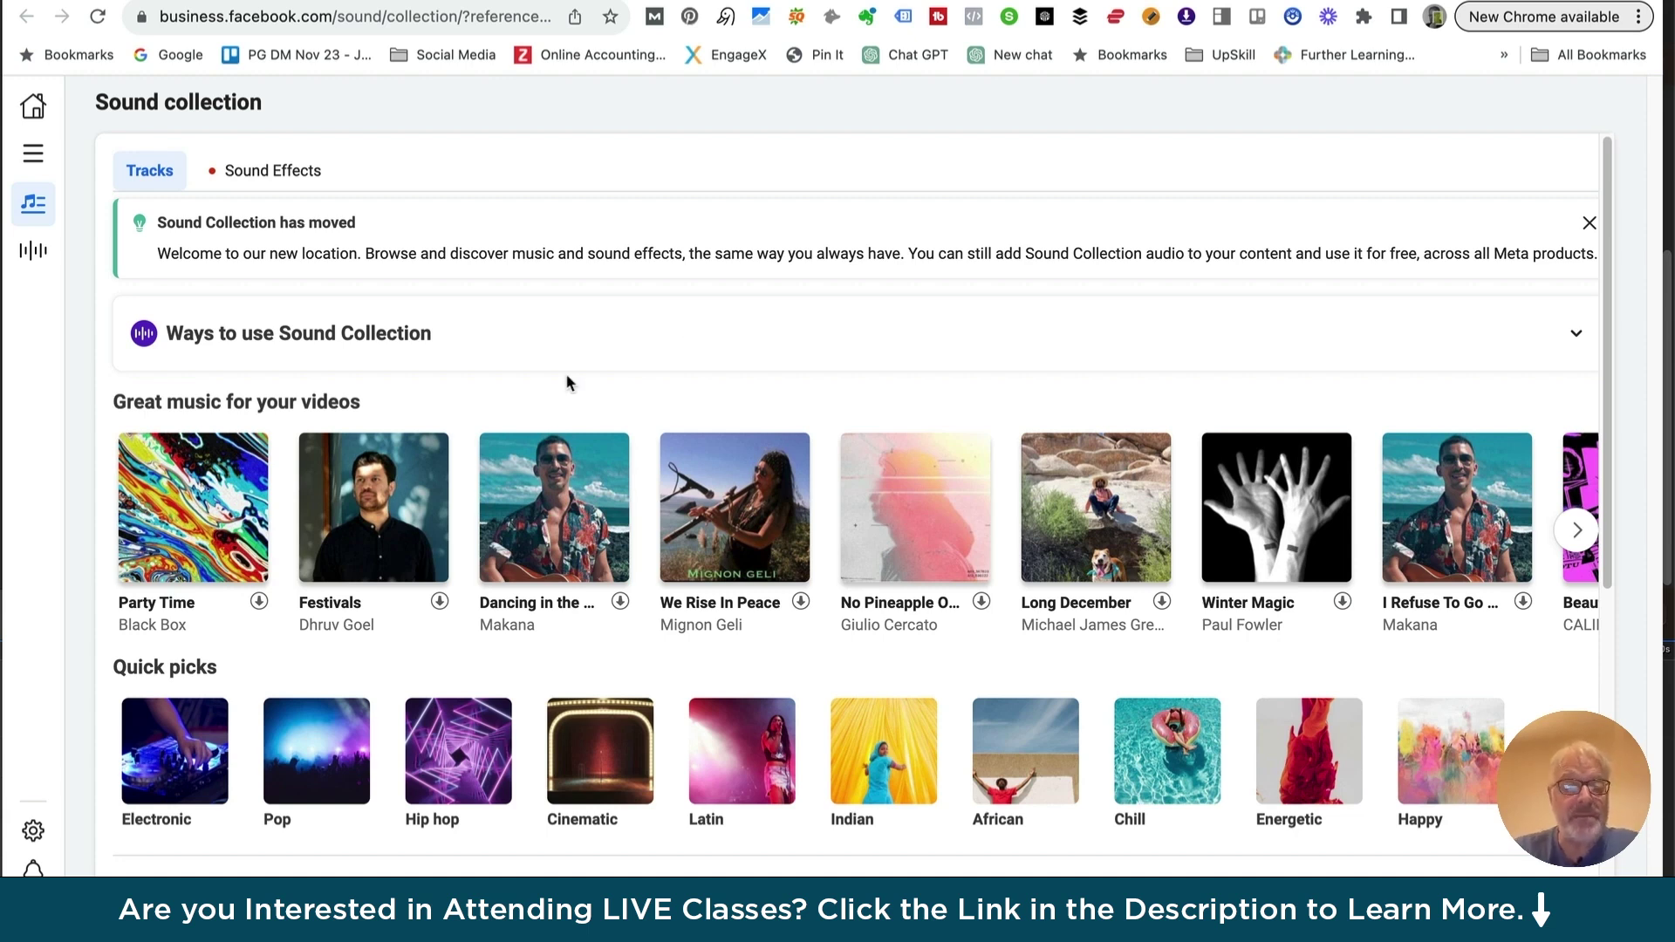
click(33, 108)
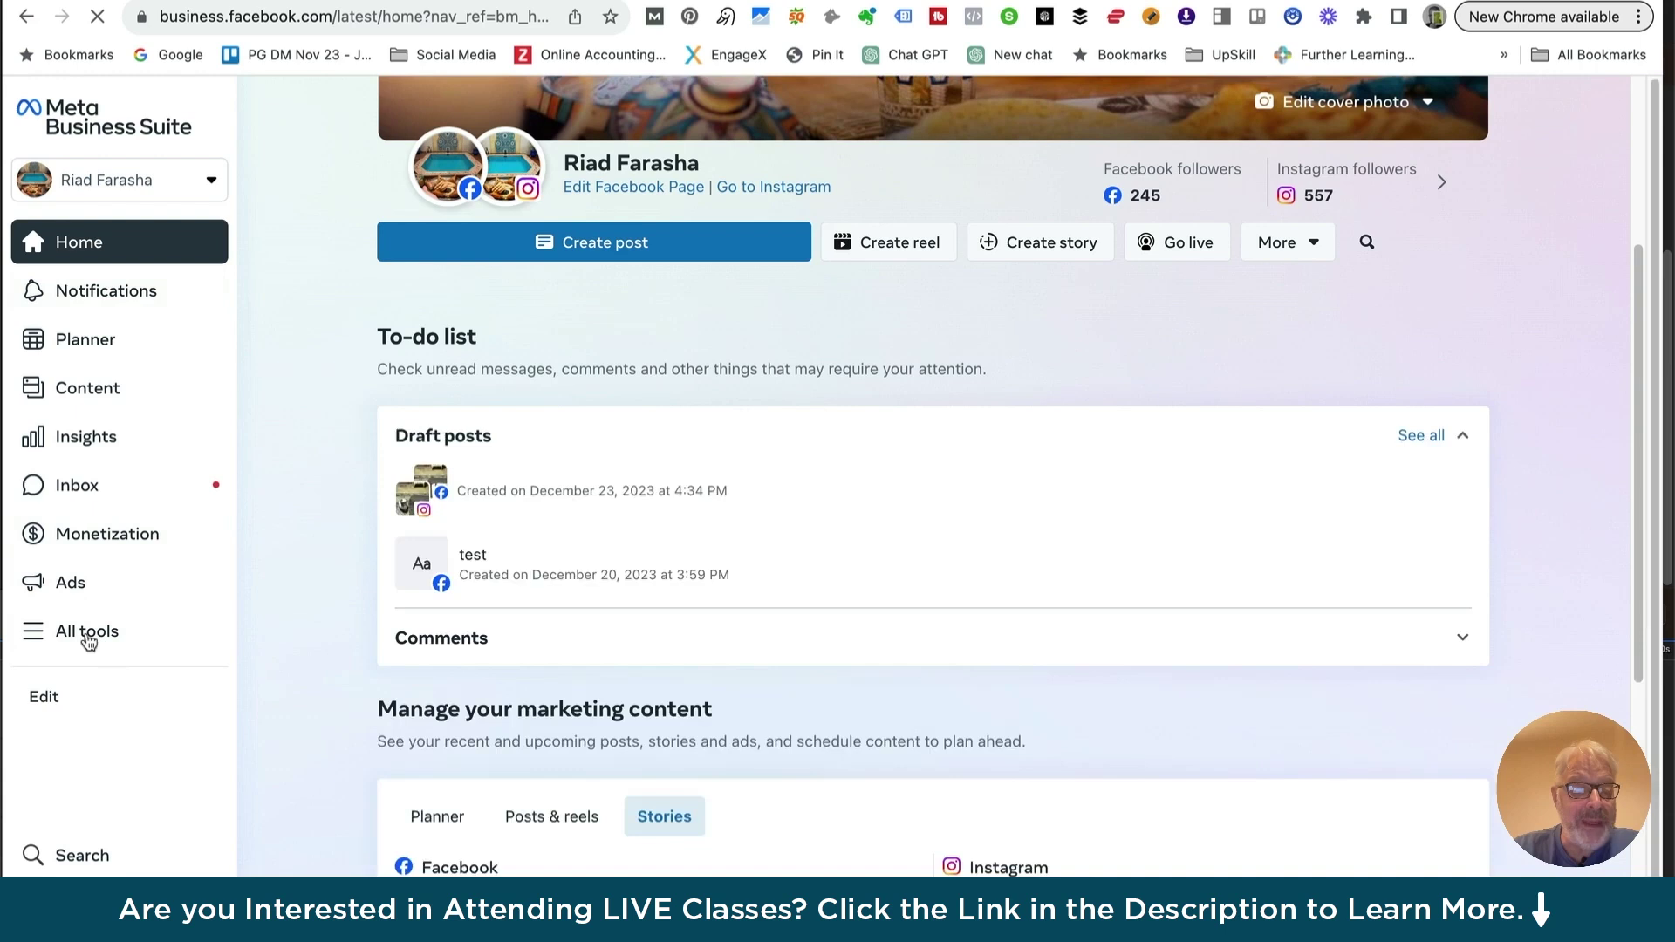
Launch Collaboration Center from the Manage section of All tools
click(87, 631)
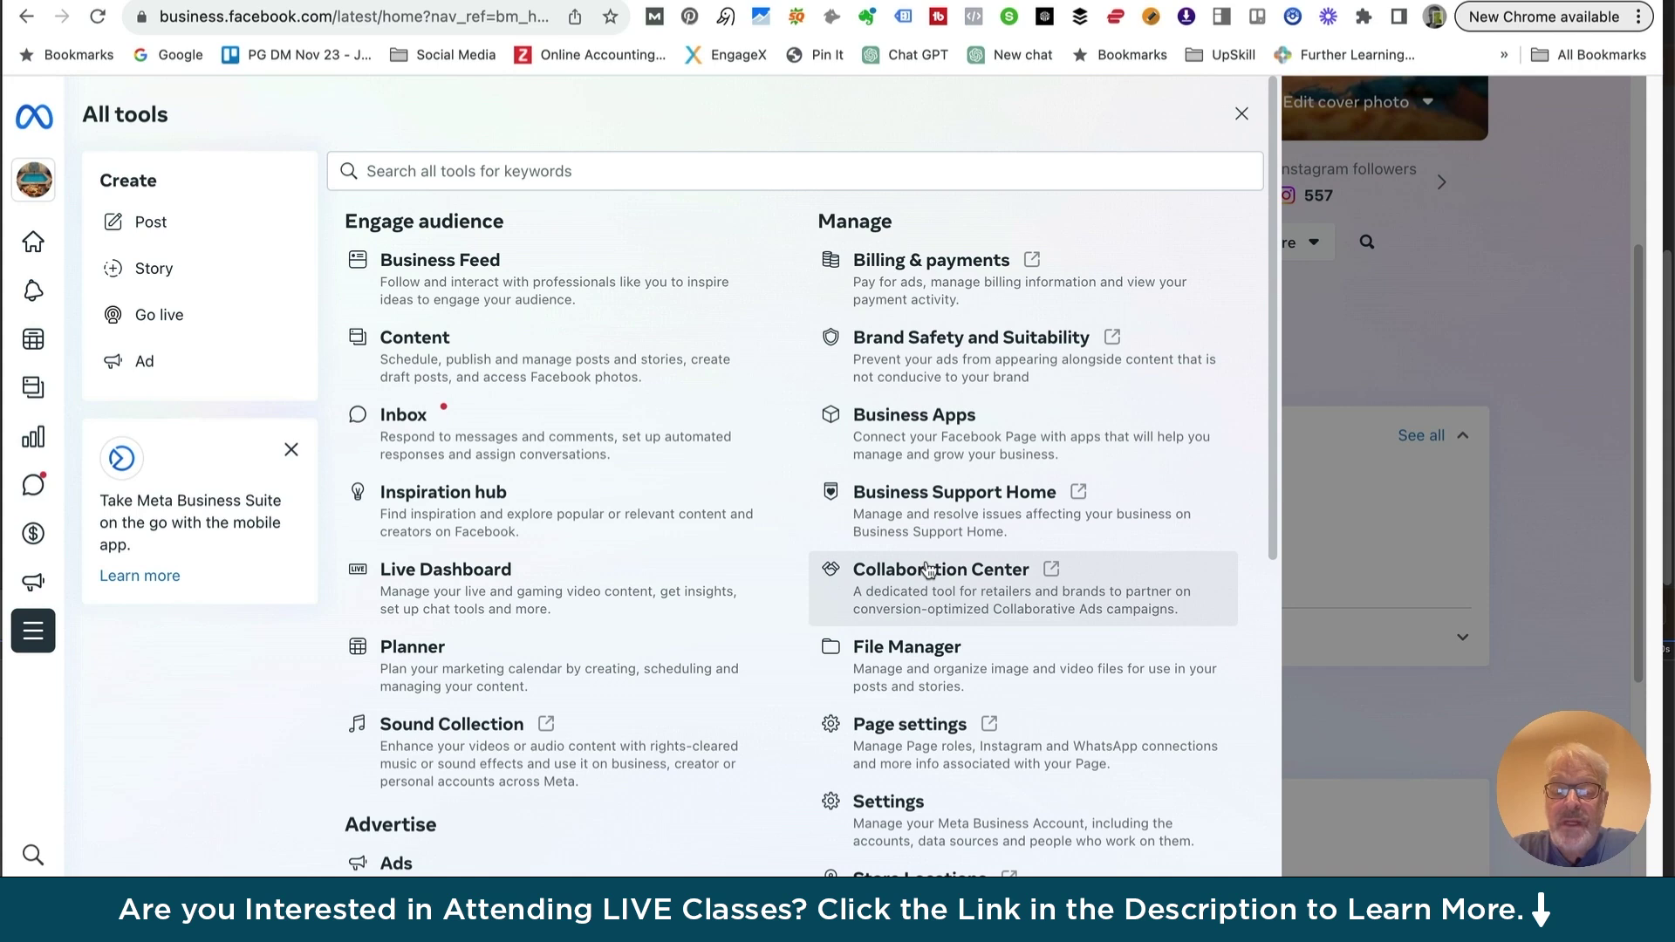
click(928, 569)
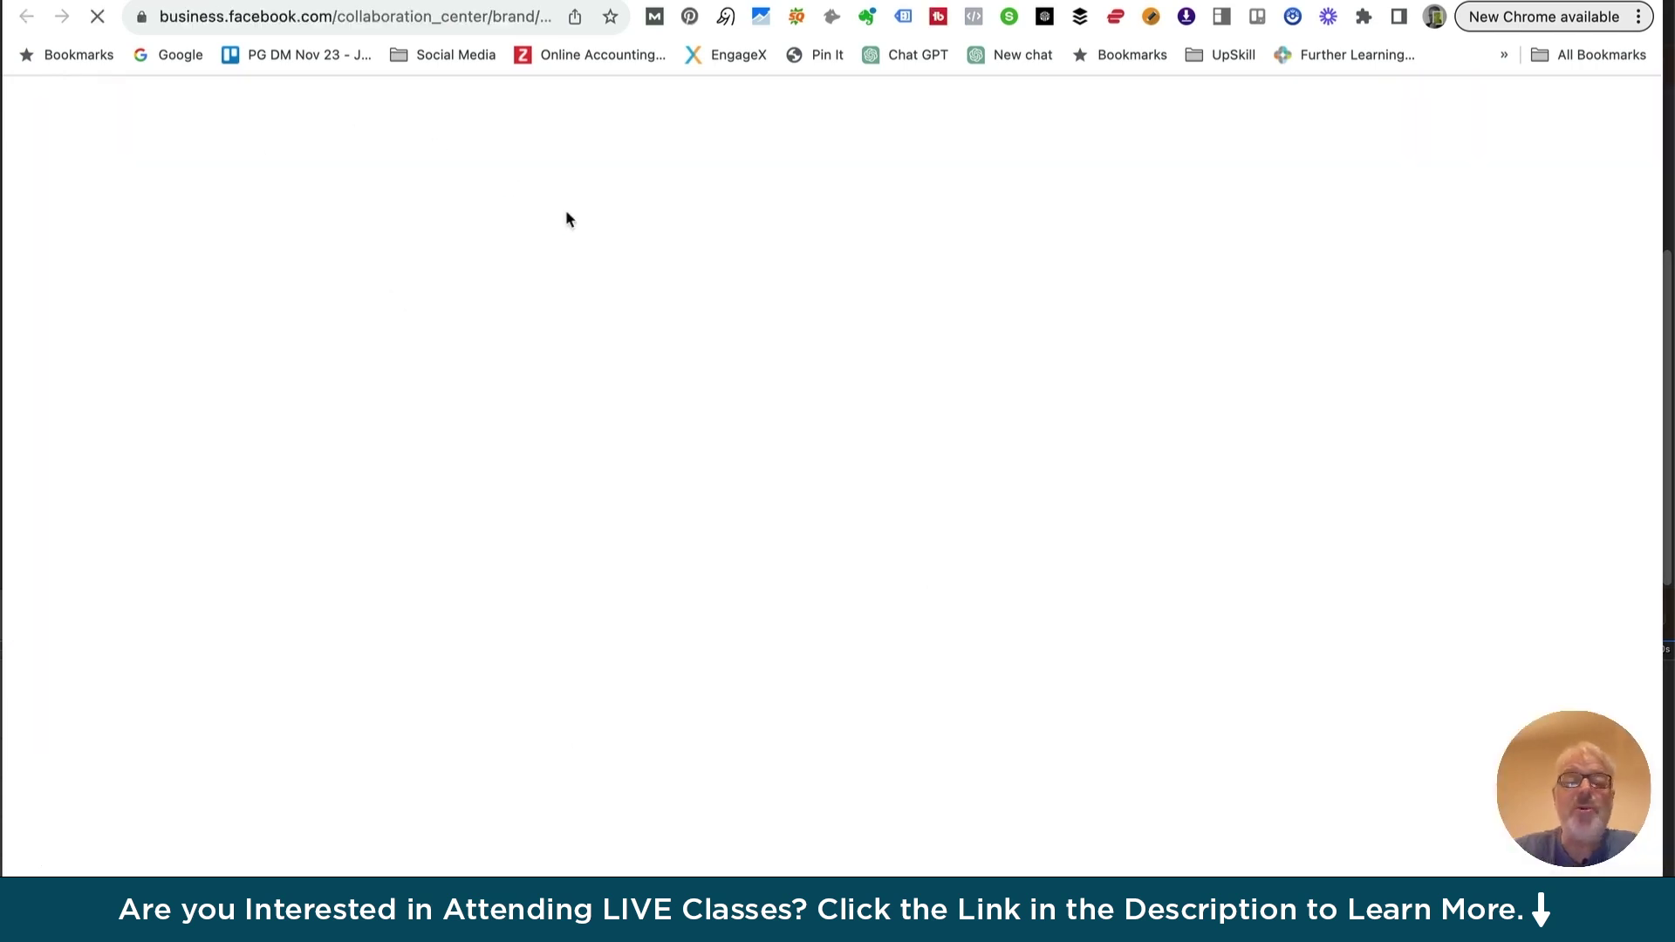
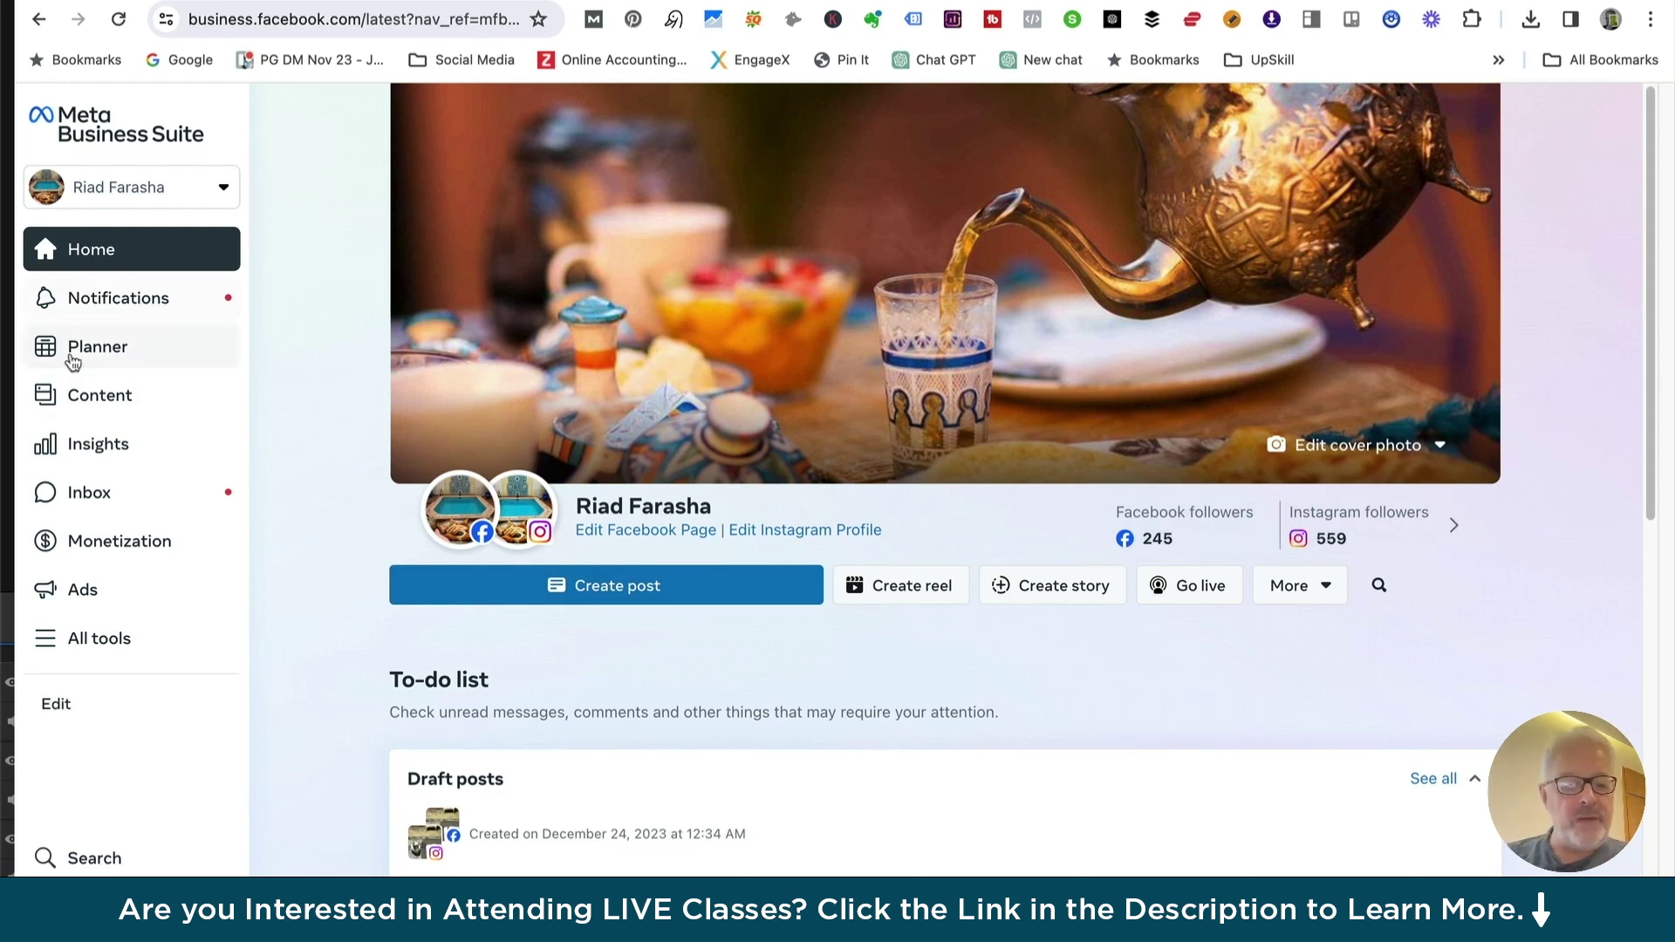
Open Commerce Manager from Sell products and services in the All tools list
click(90, 642)
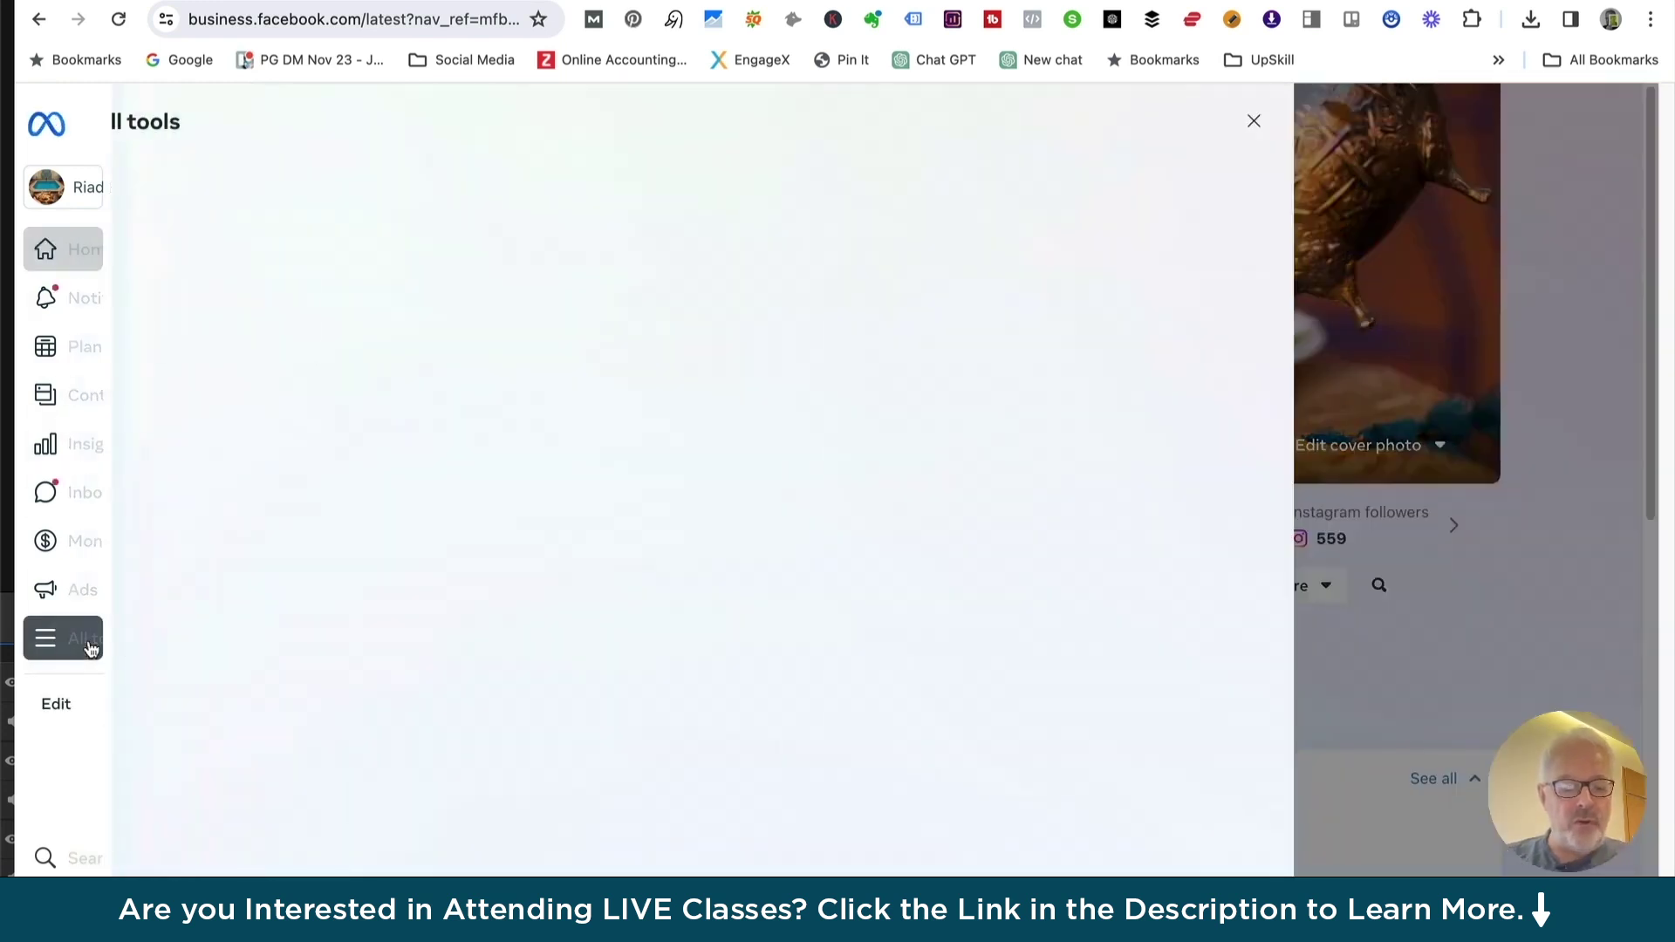
scroll(479, 523, down, 3)
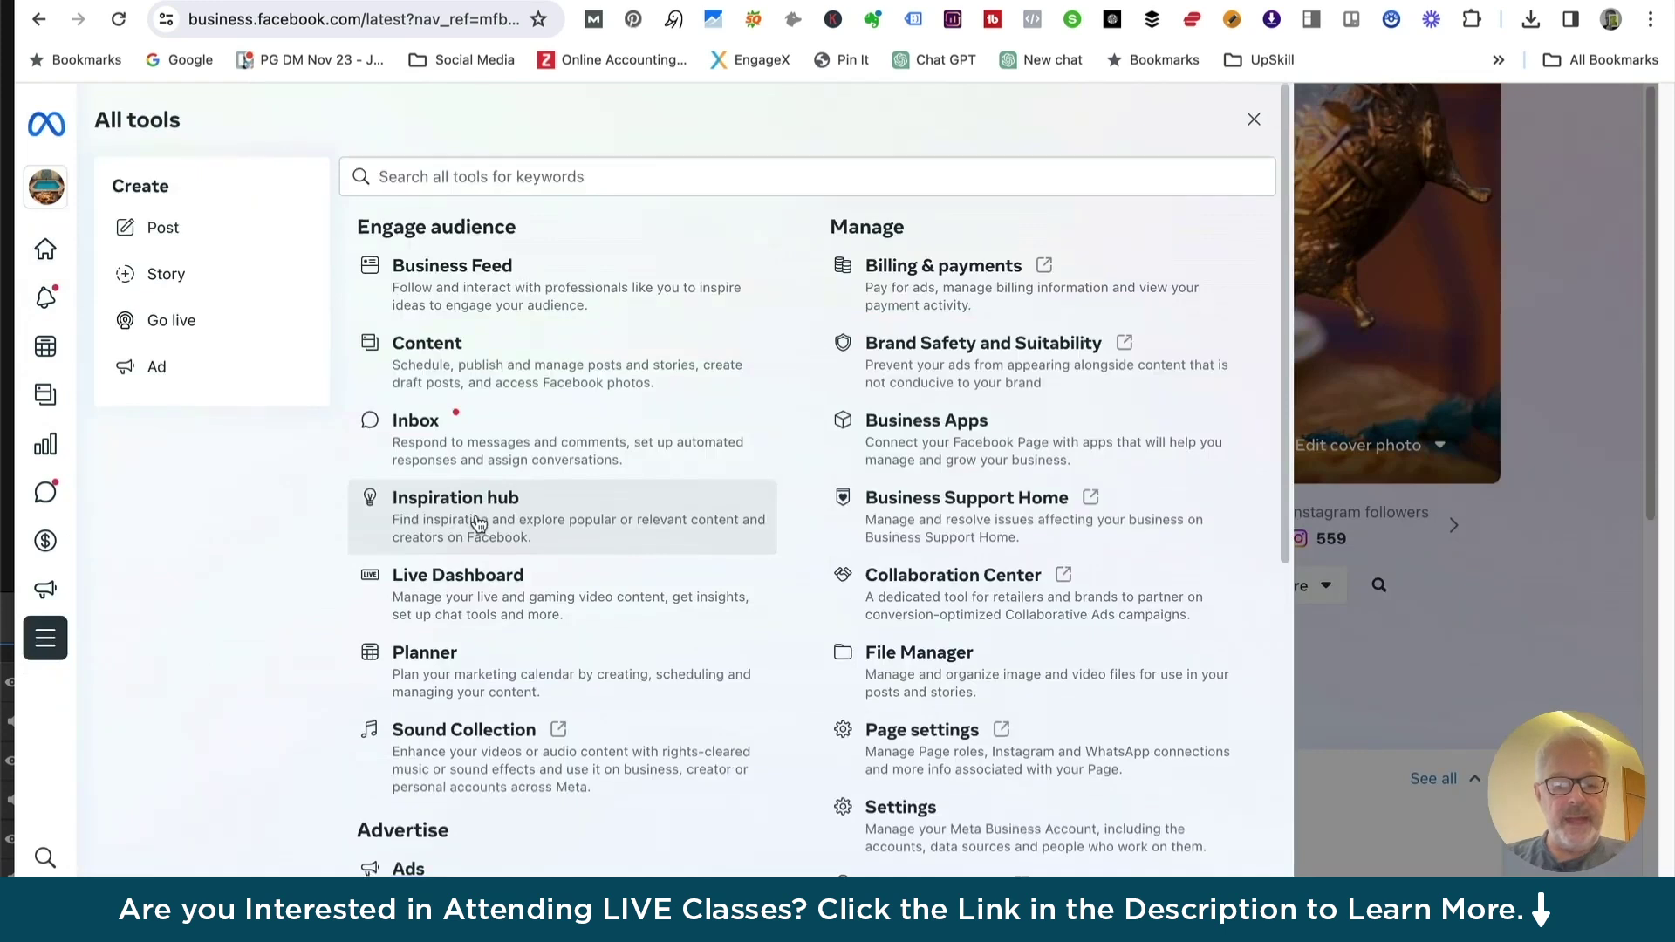
scroll(479, 521, down, 10)
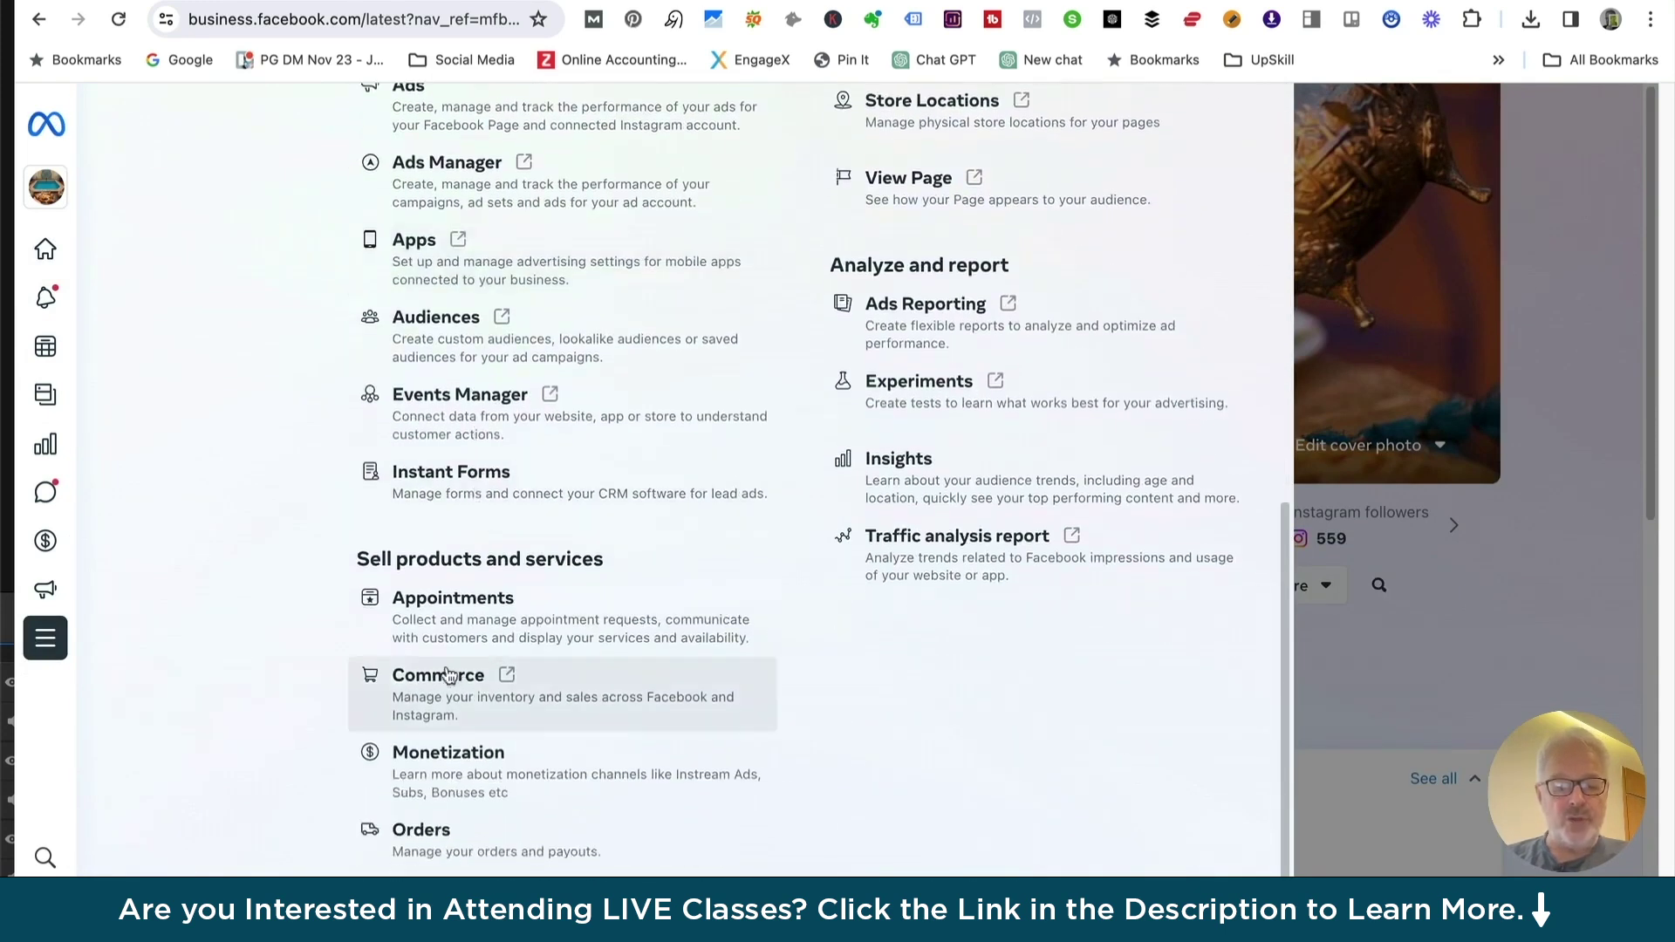
click(436, 677)
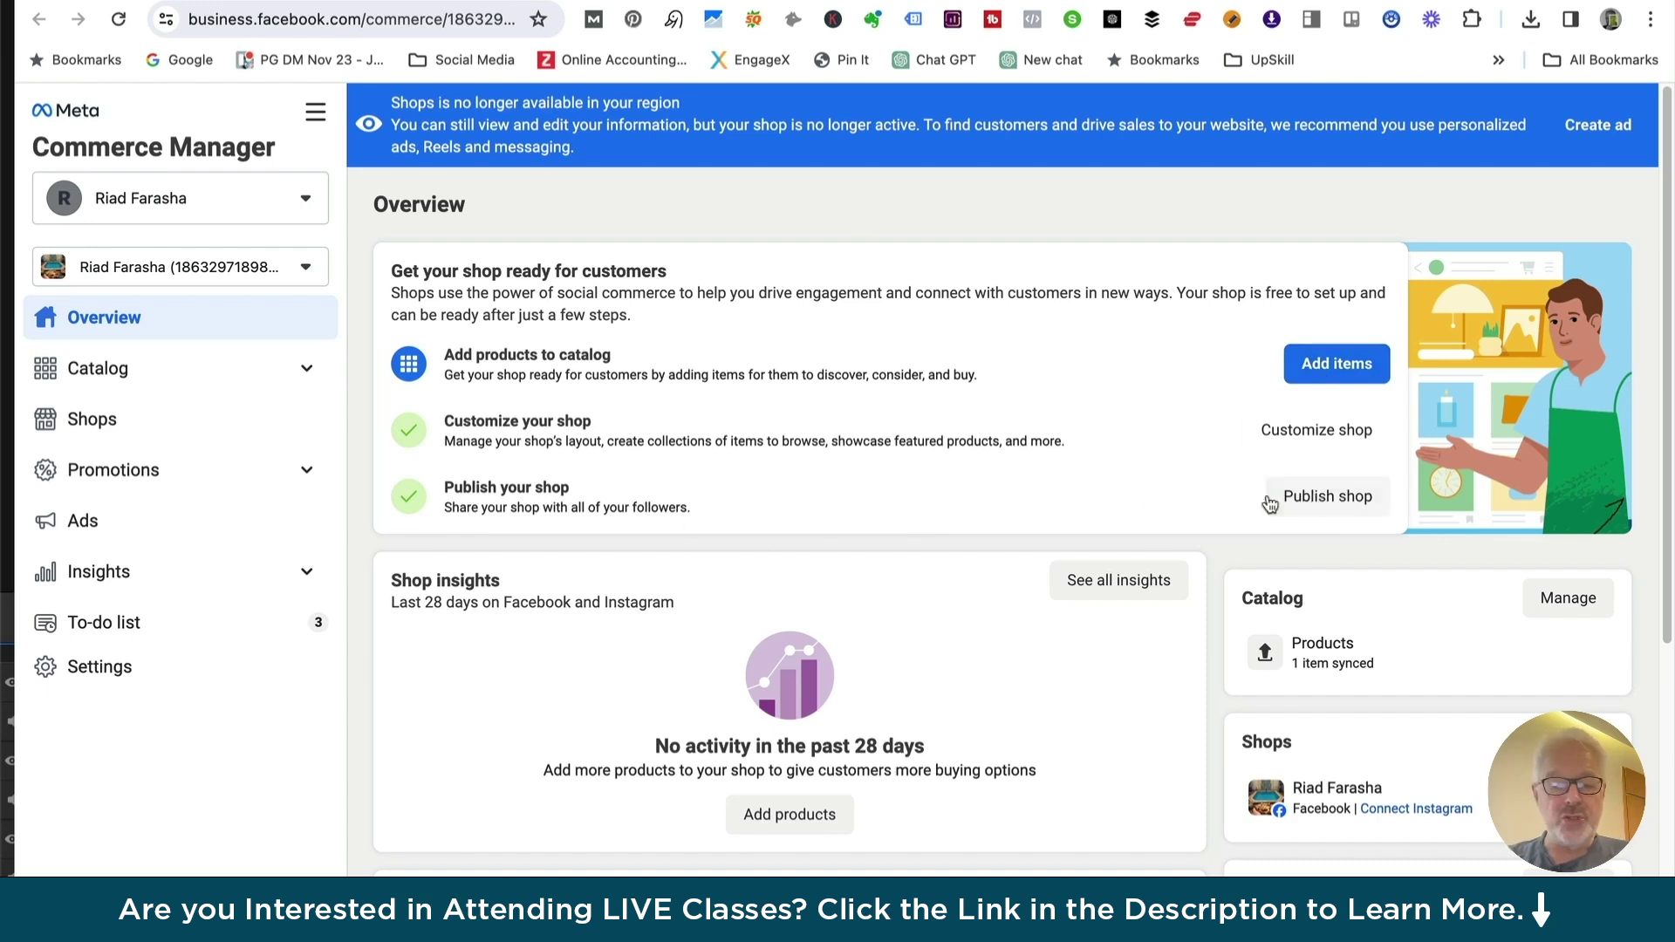
scroll(656, 471, down, 3)
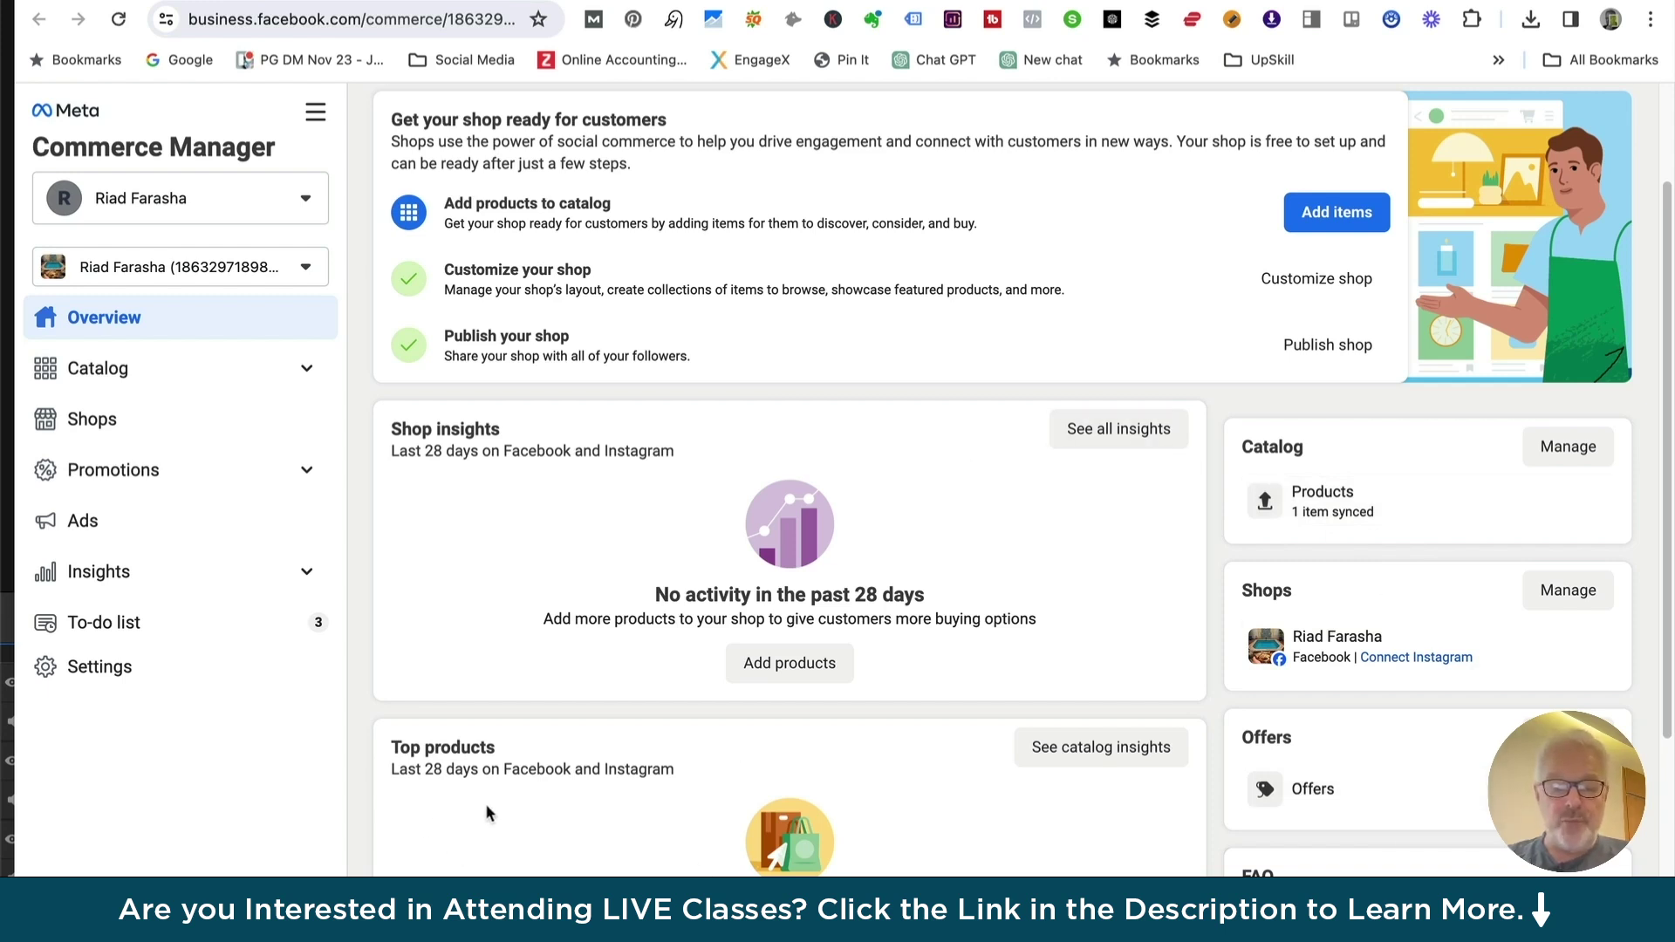
scroll(584, 839, down, 2)
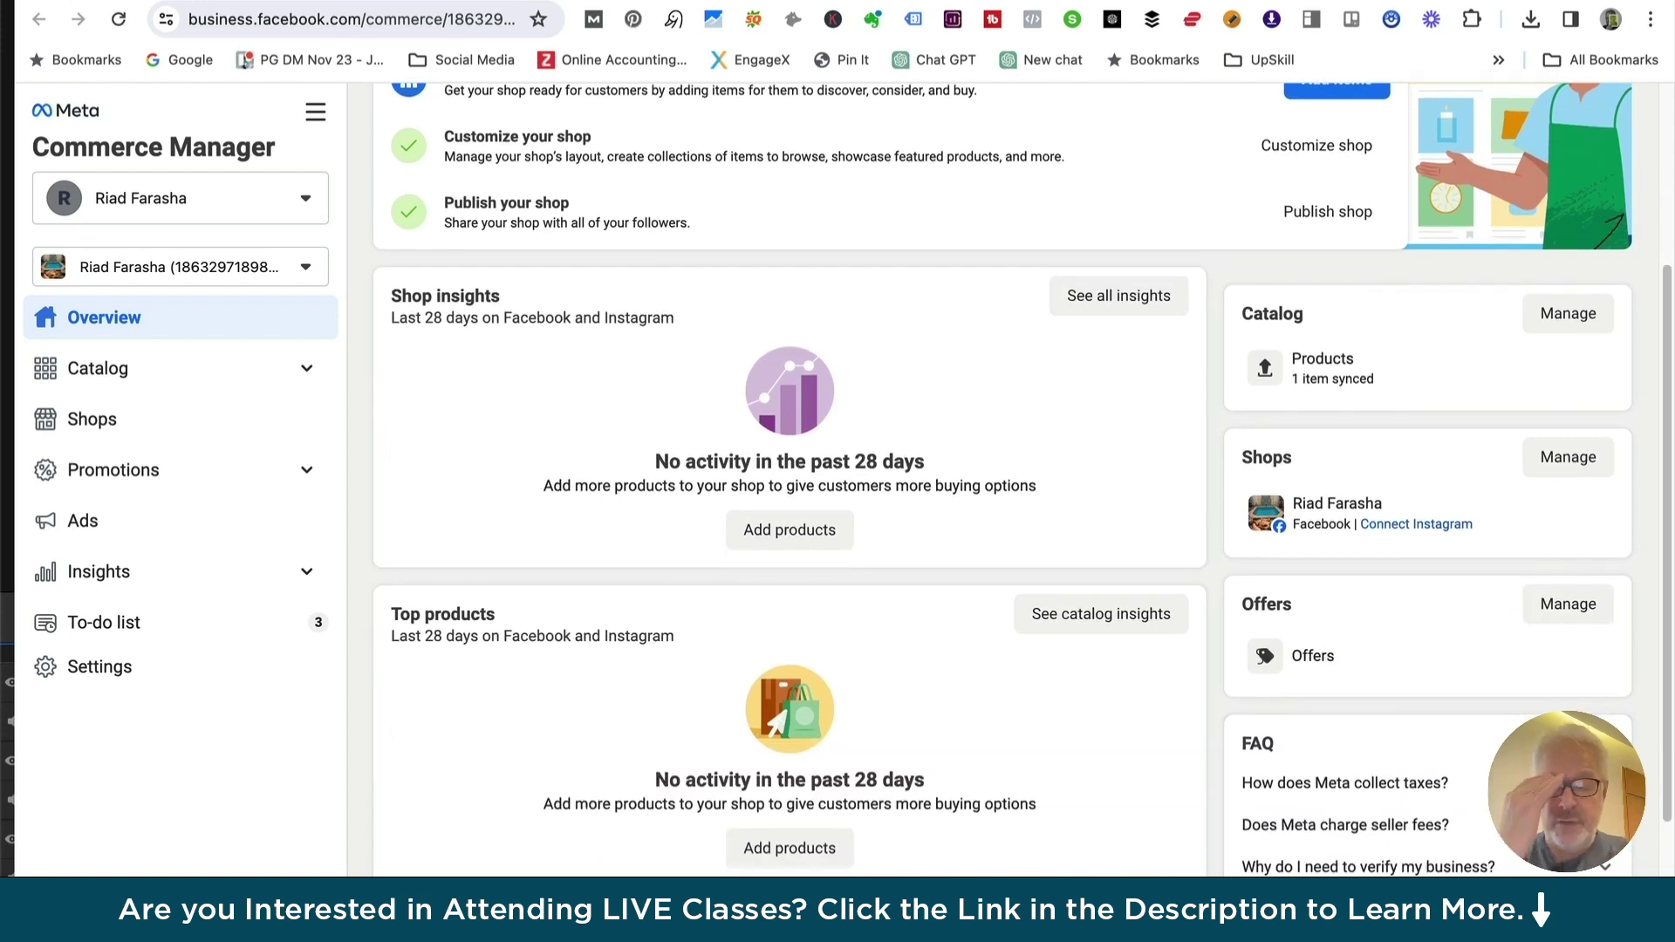
scroll(515, 841, down, 1)
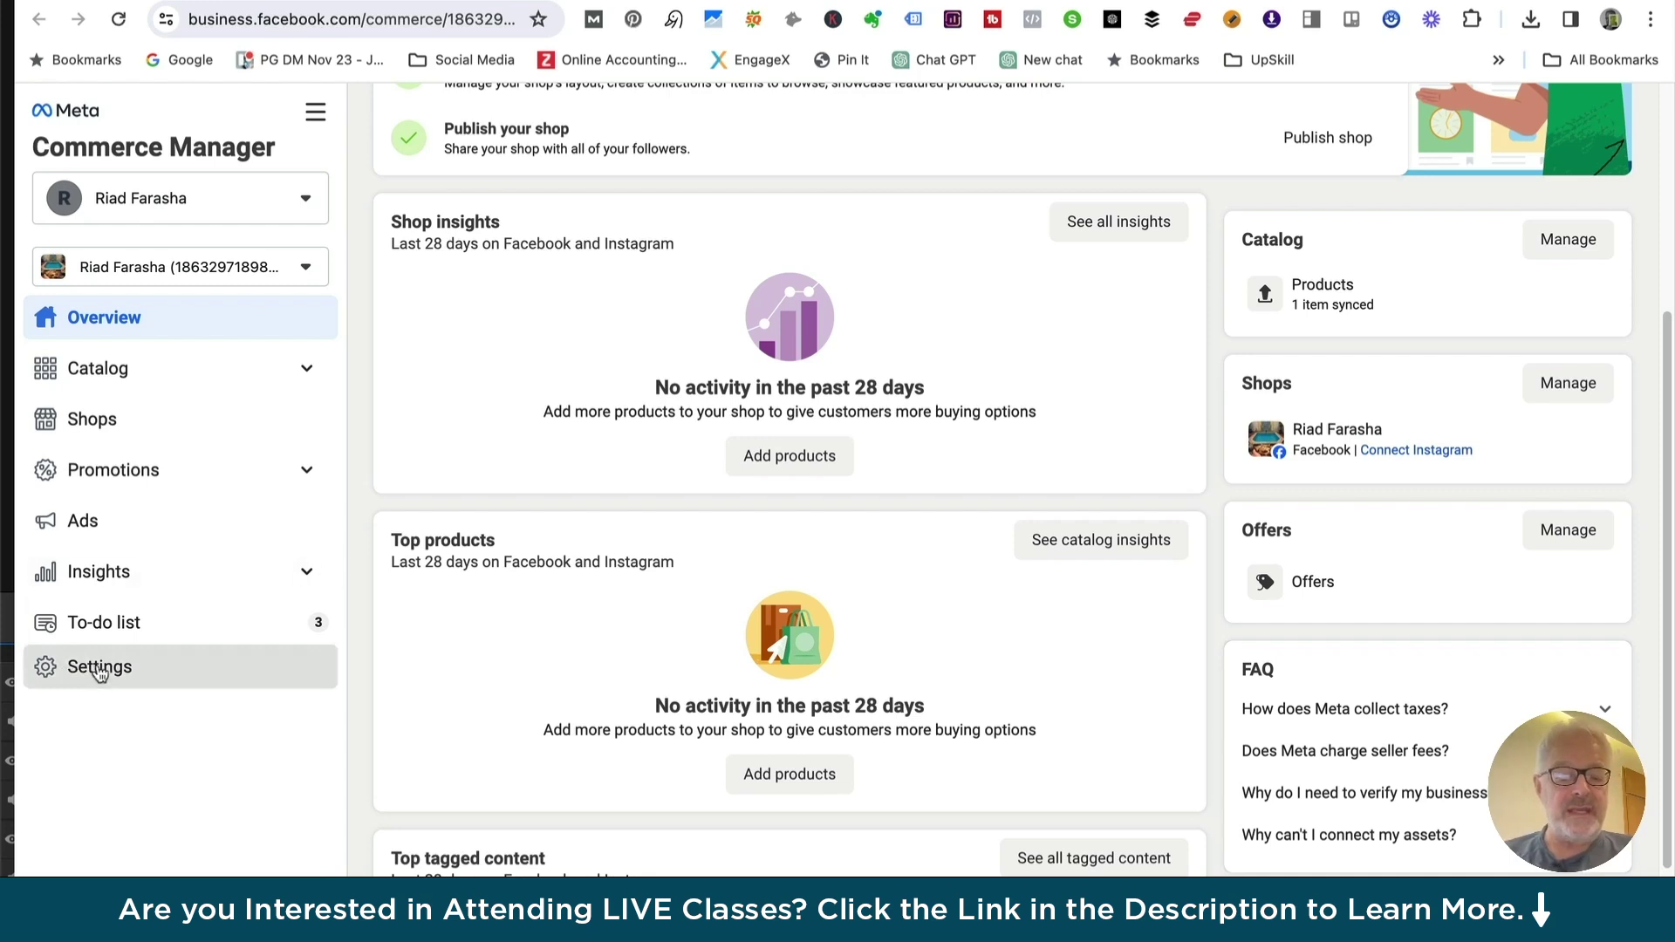
click(100, 668)
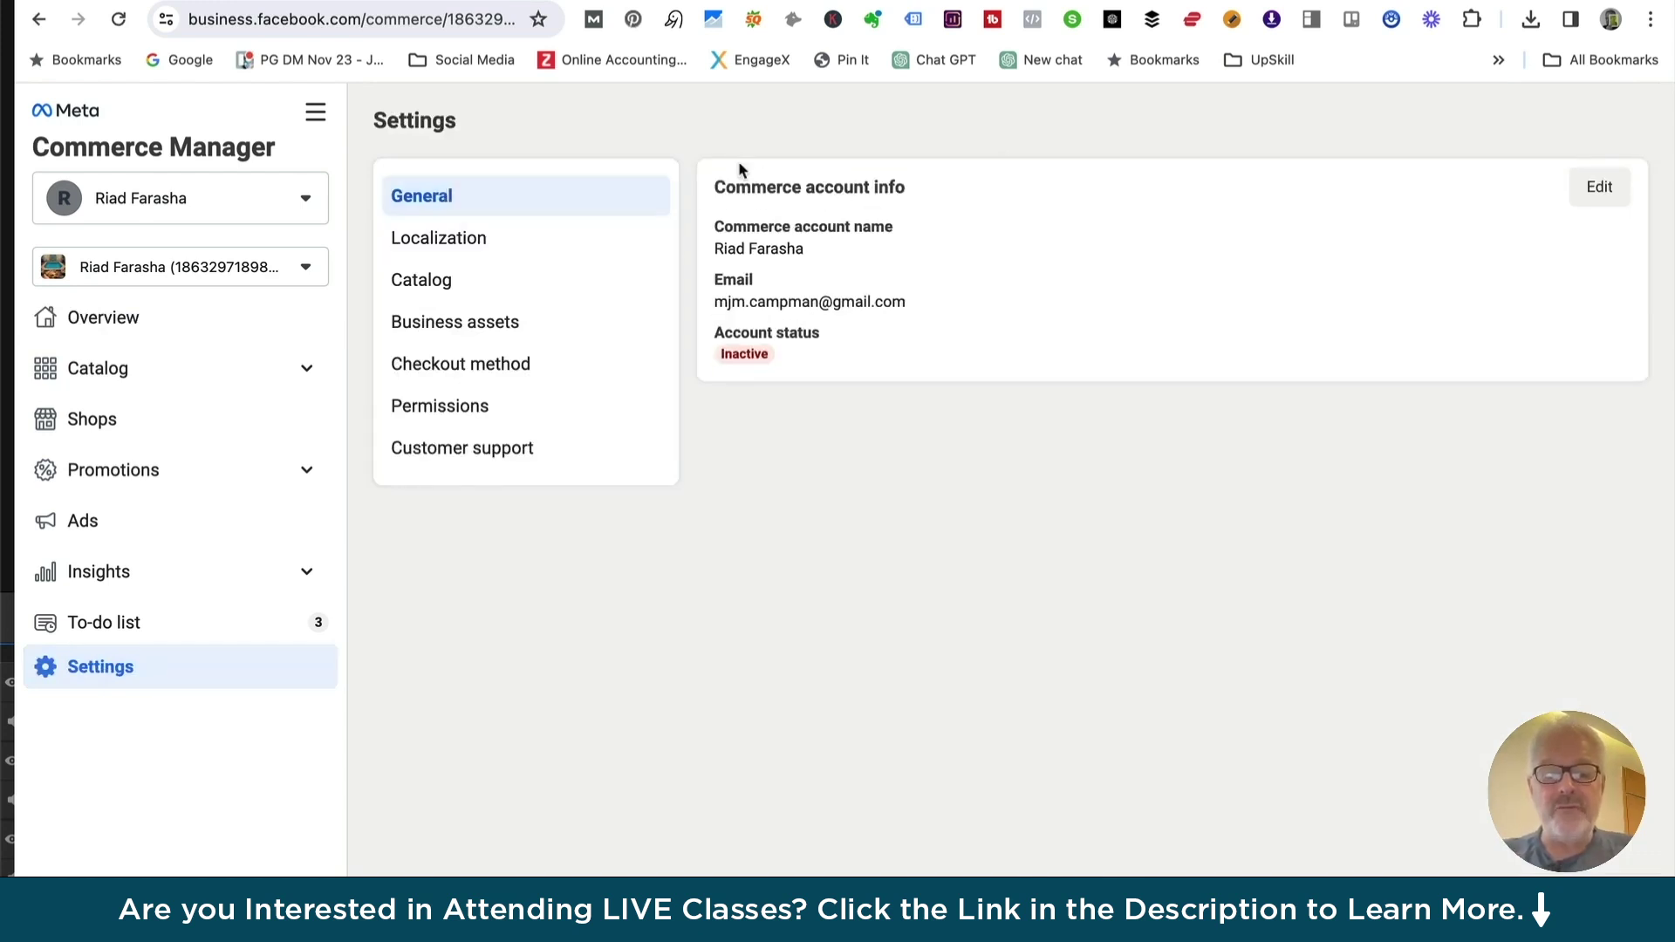
Step through the Localization and Catalog settings to reach the Permissions page
click(436, 249)
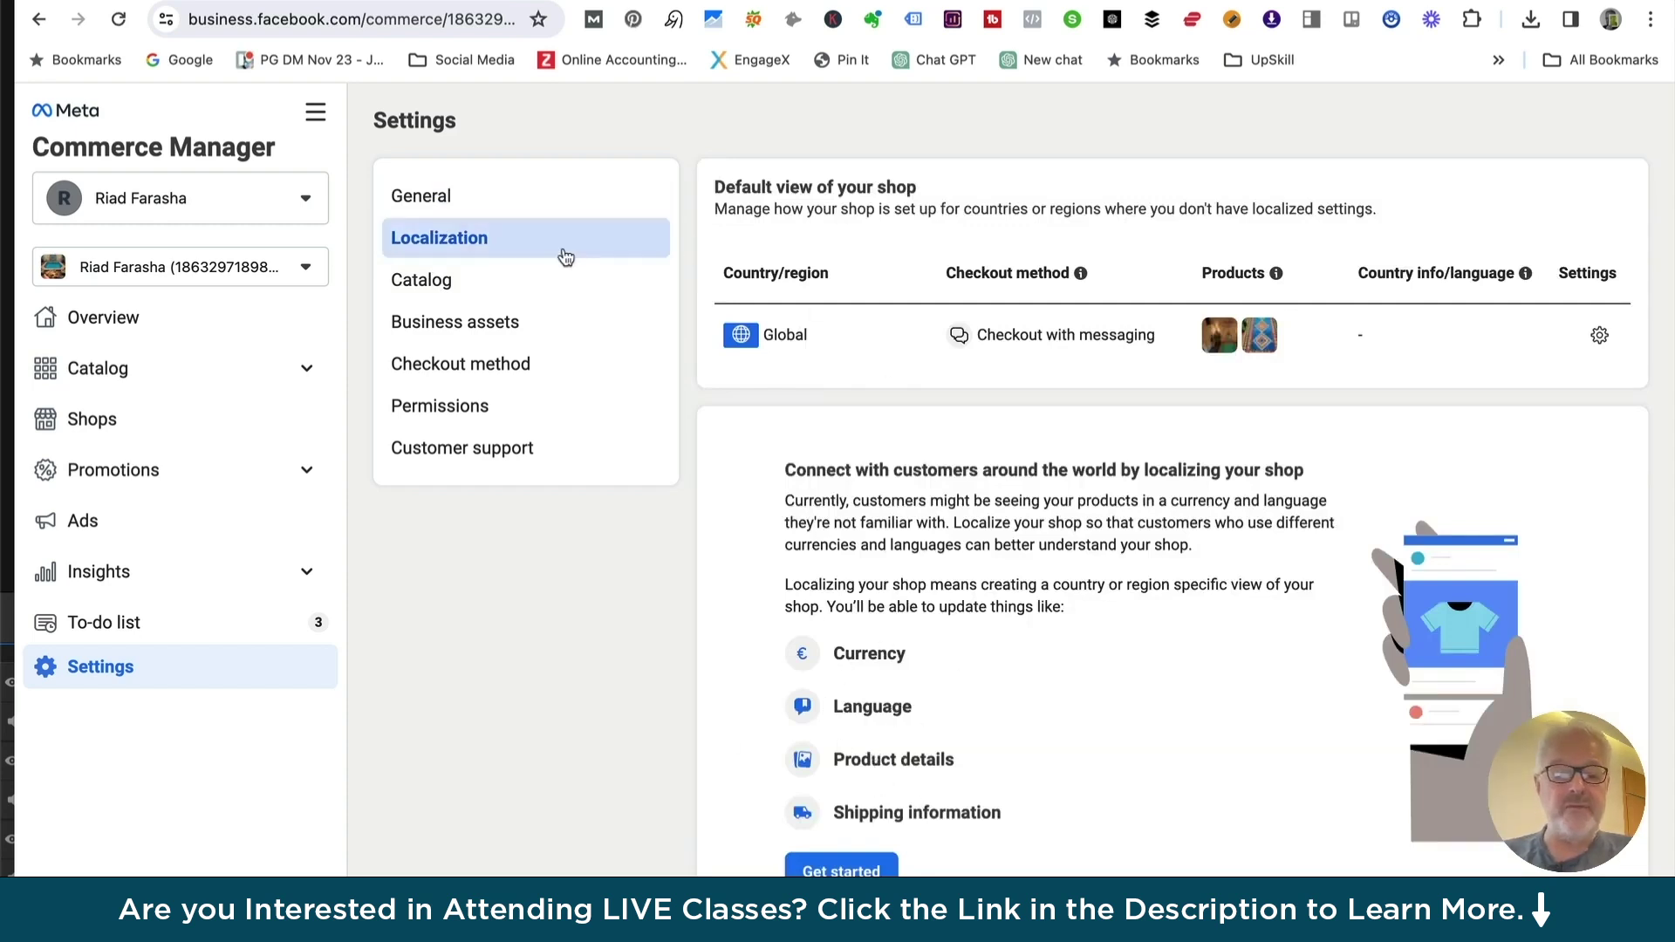
click(419, 288)
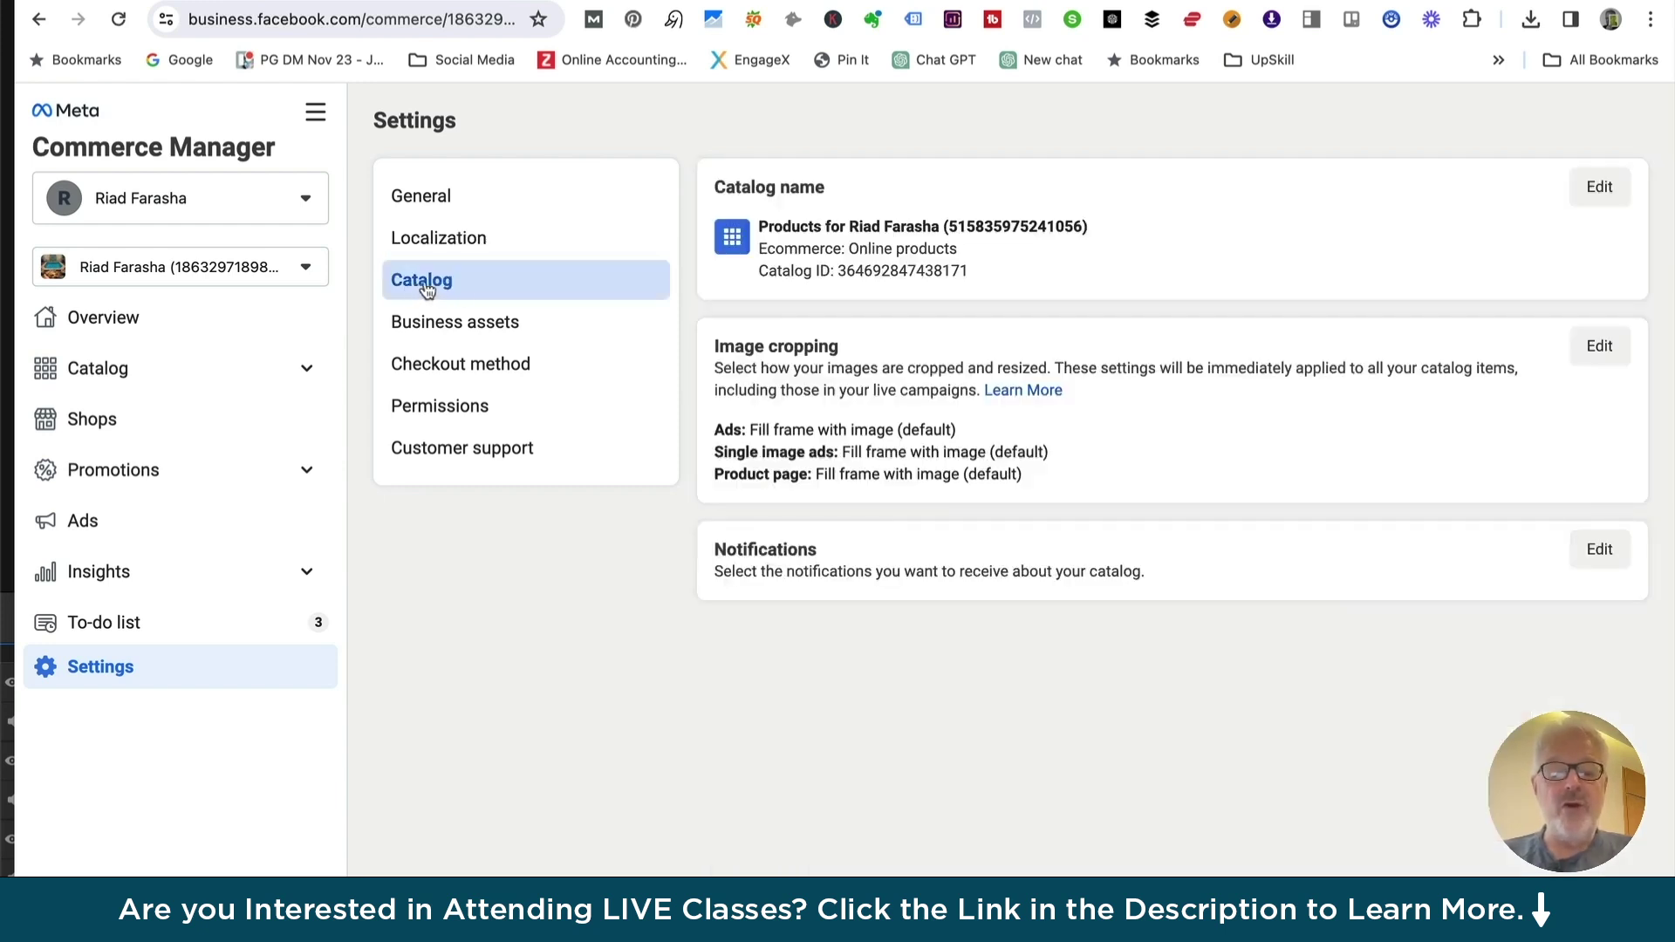
click(445, 410)
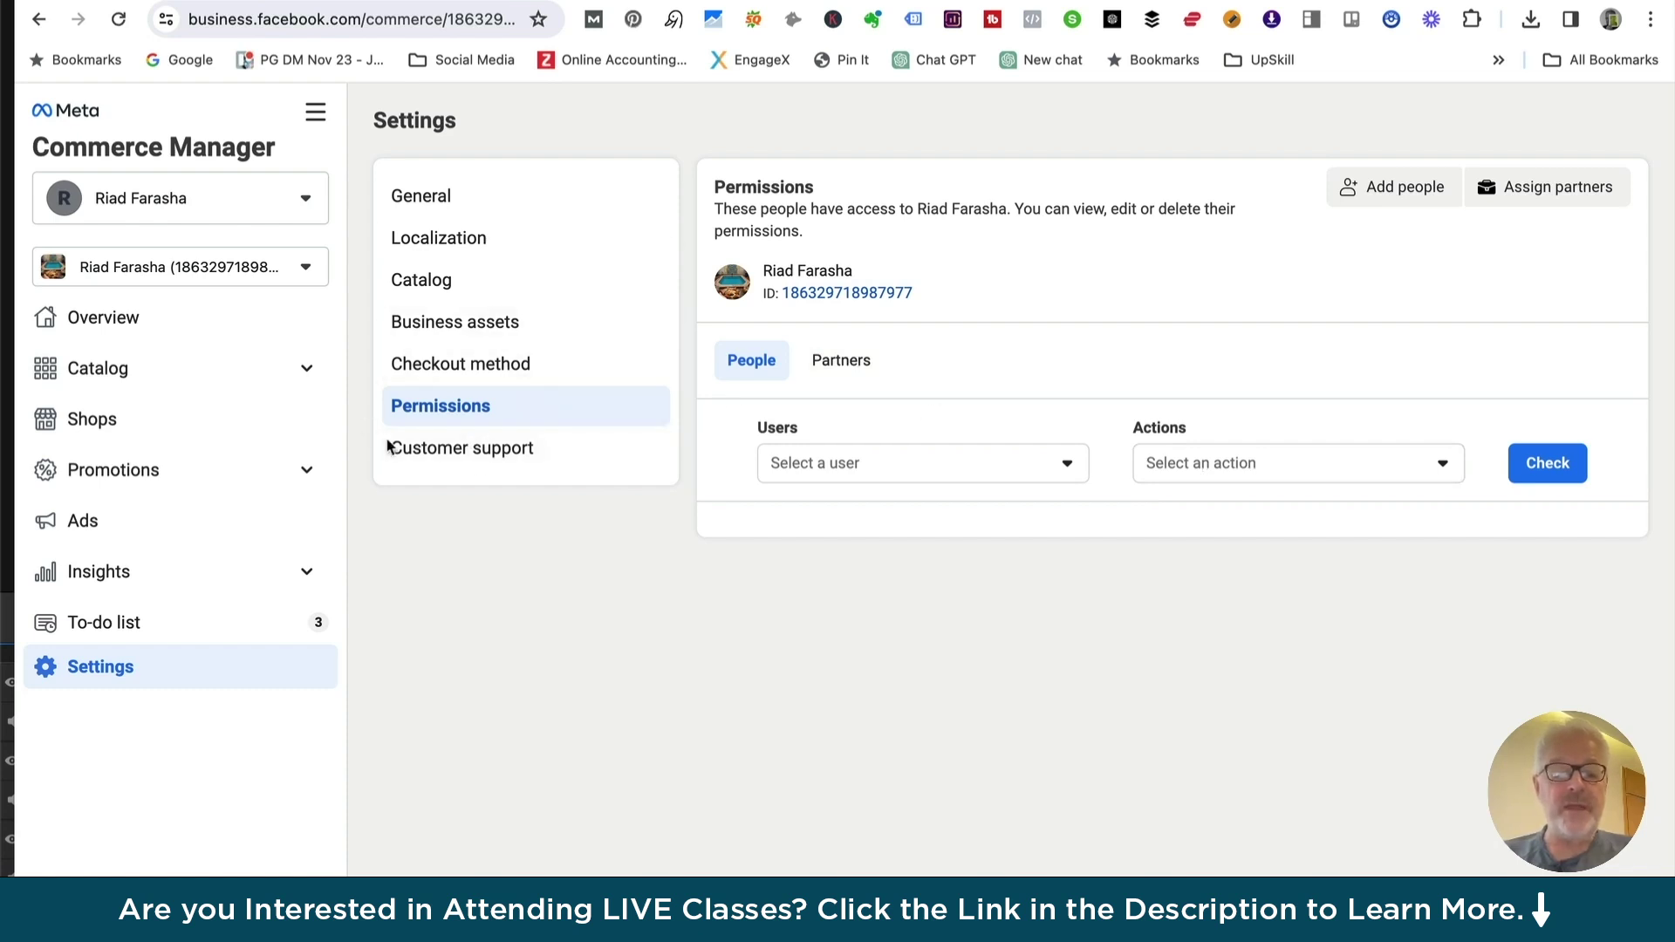
Glance at the Customer support settings, then go back to the shop's Overview page
click(454, 452)
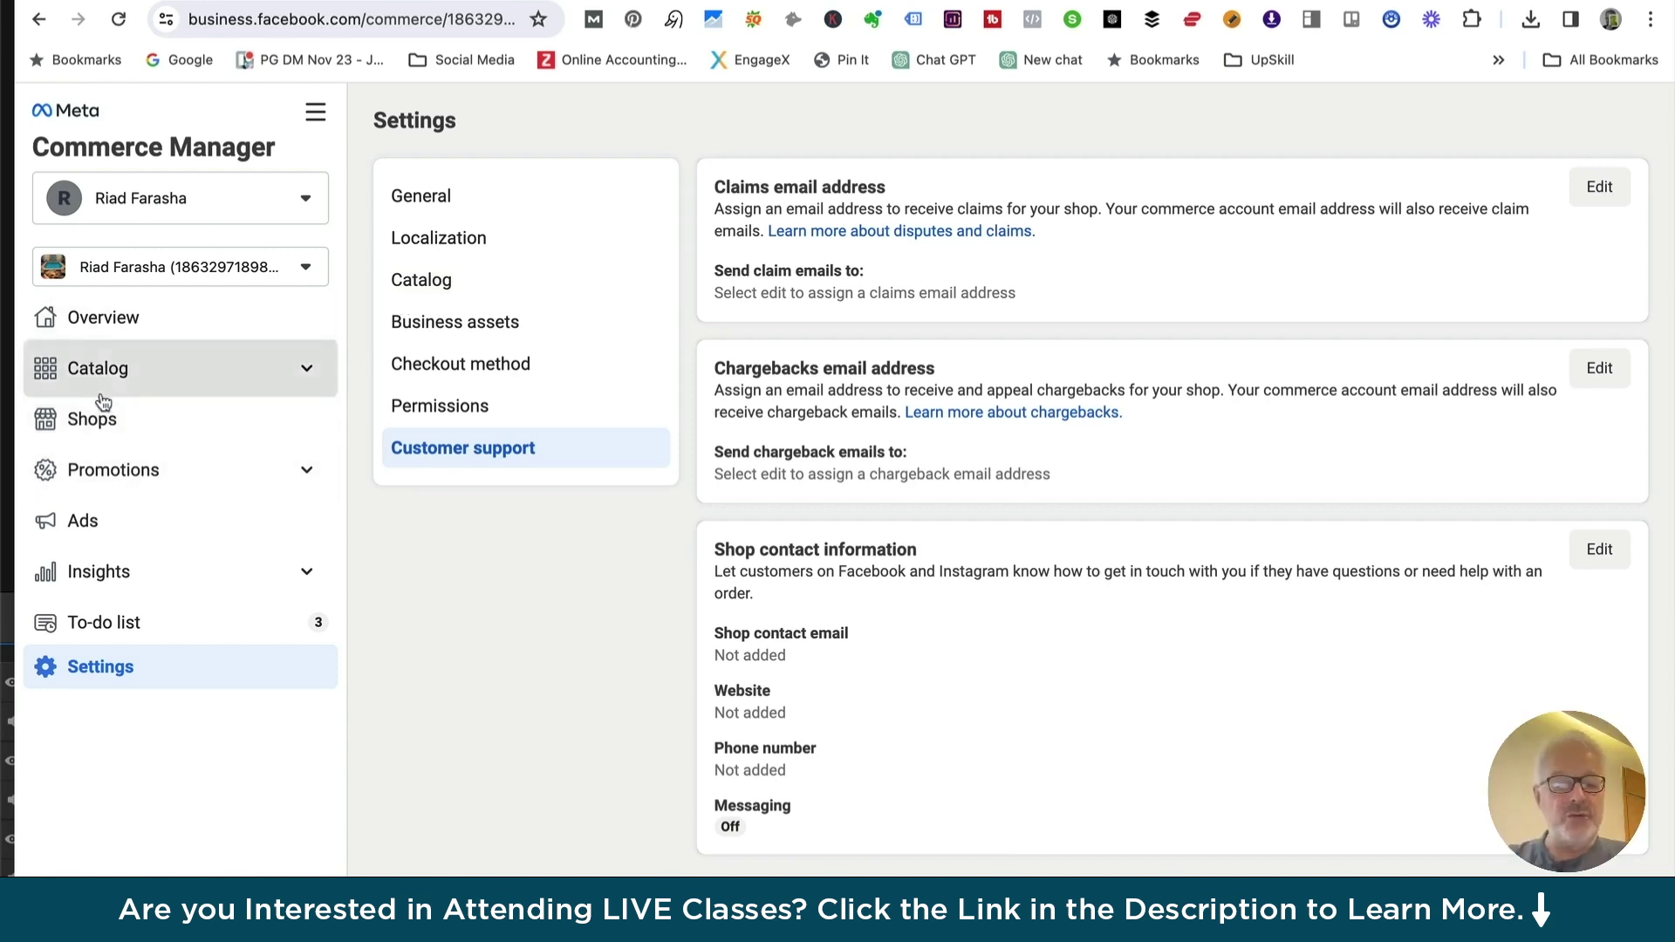
click(98, 316)
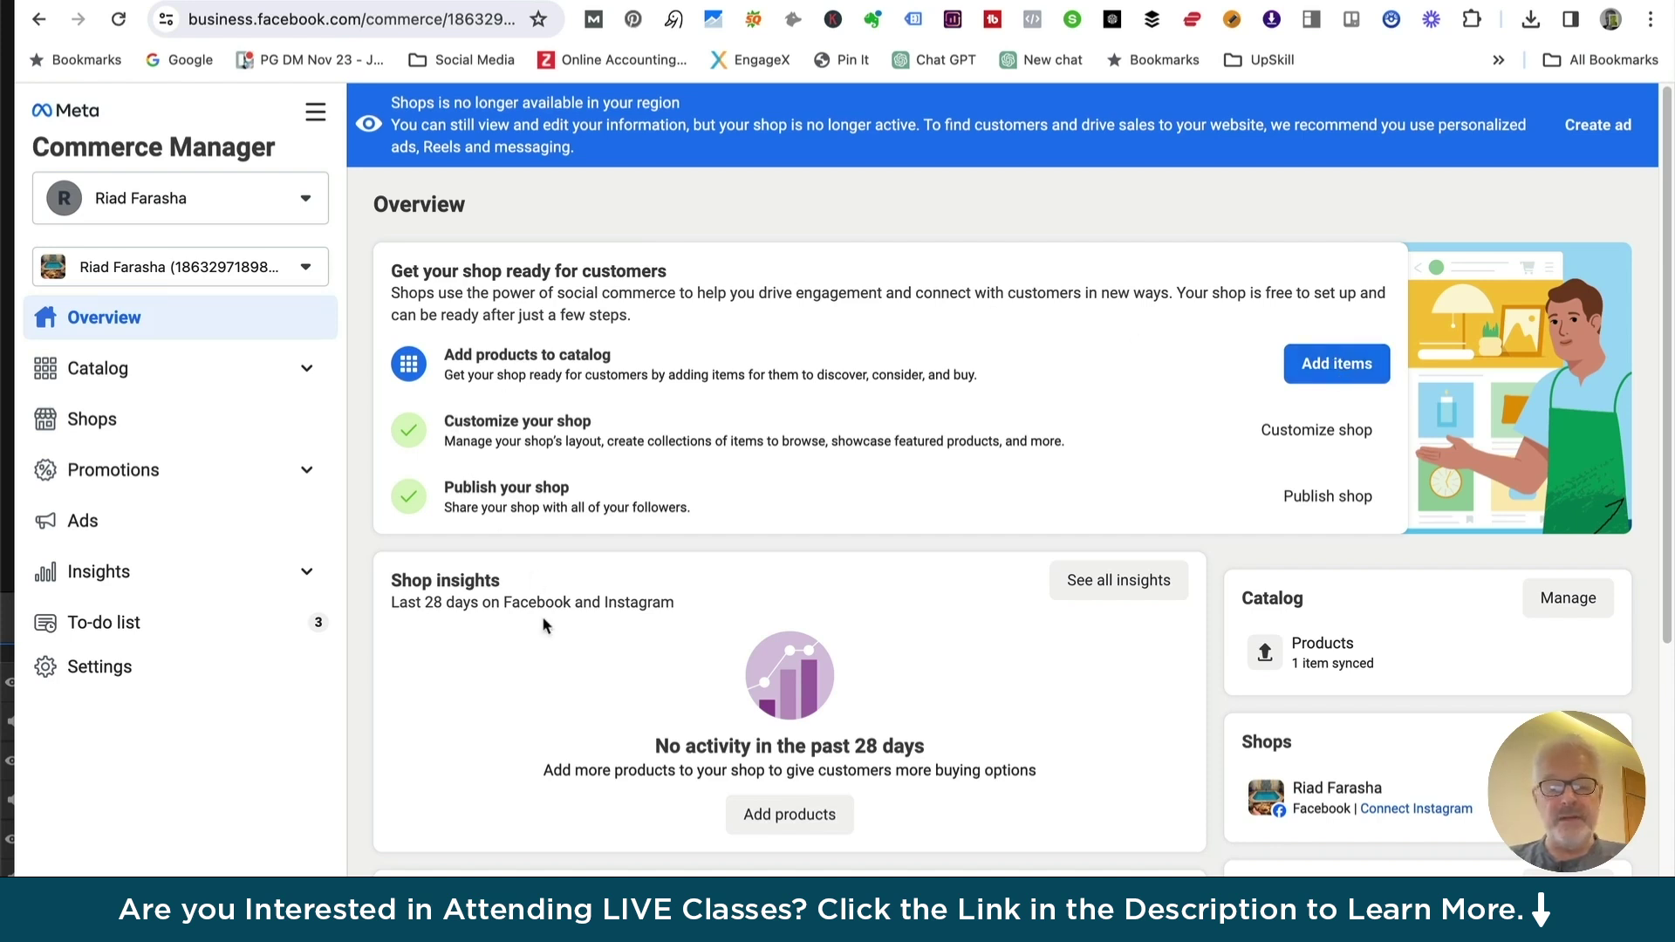
Expand Catalog in the sidebar and open its Data sources page
click(304, 370)
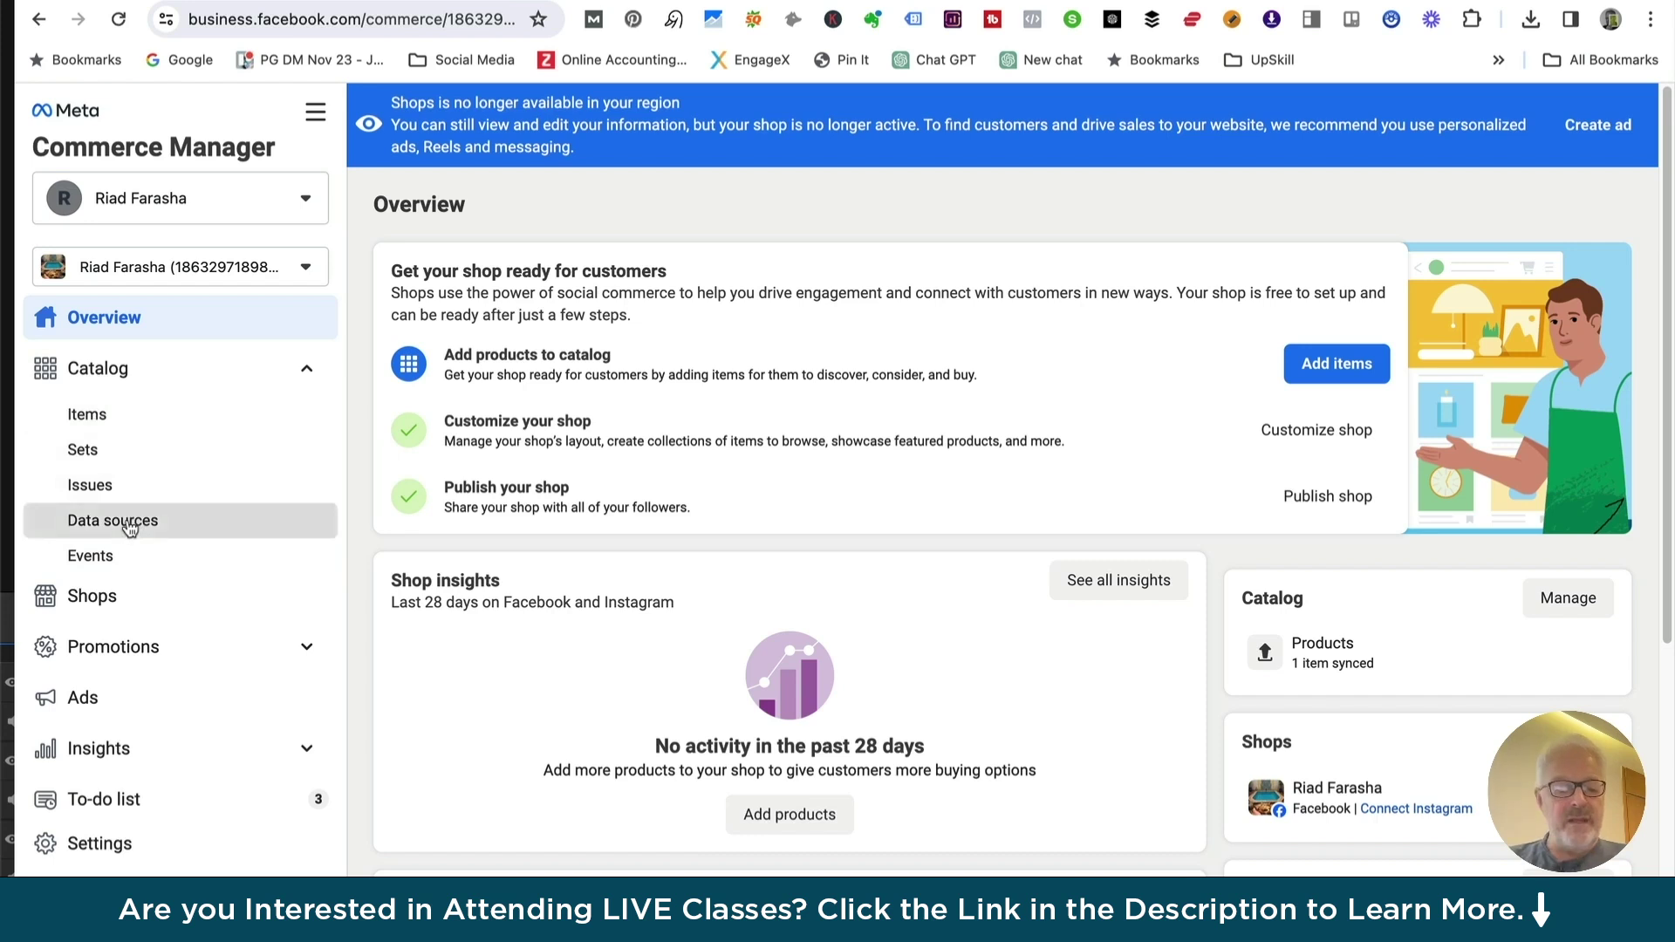
click(129, 524)
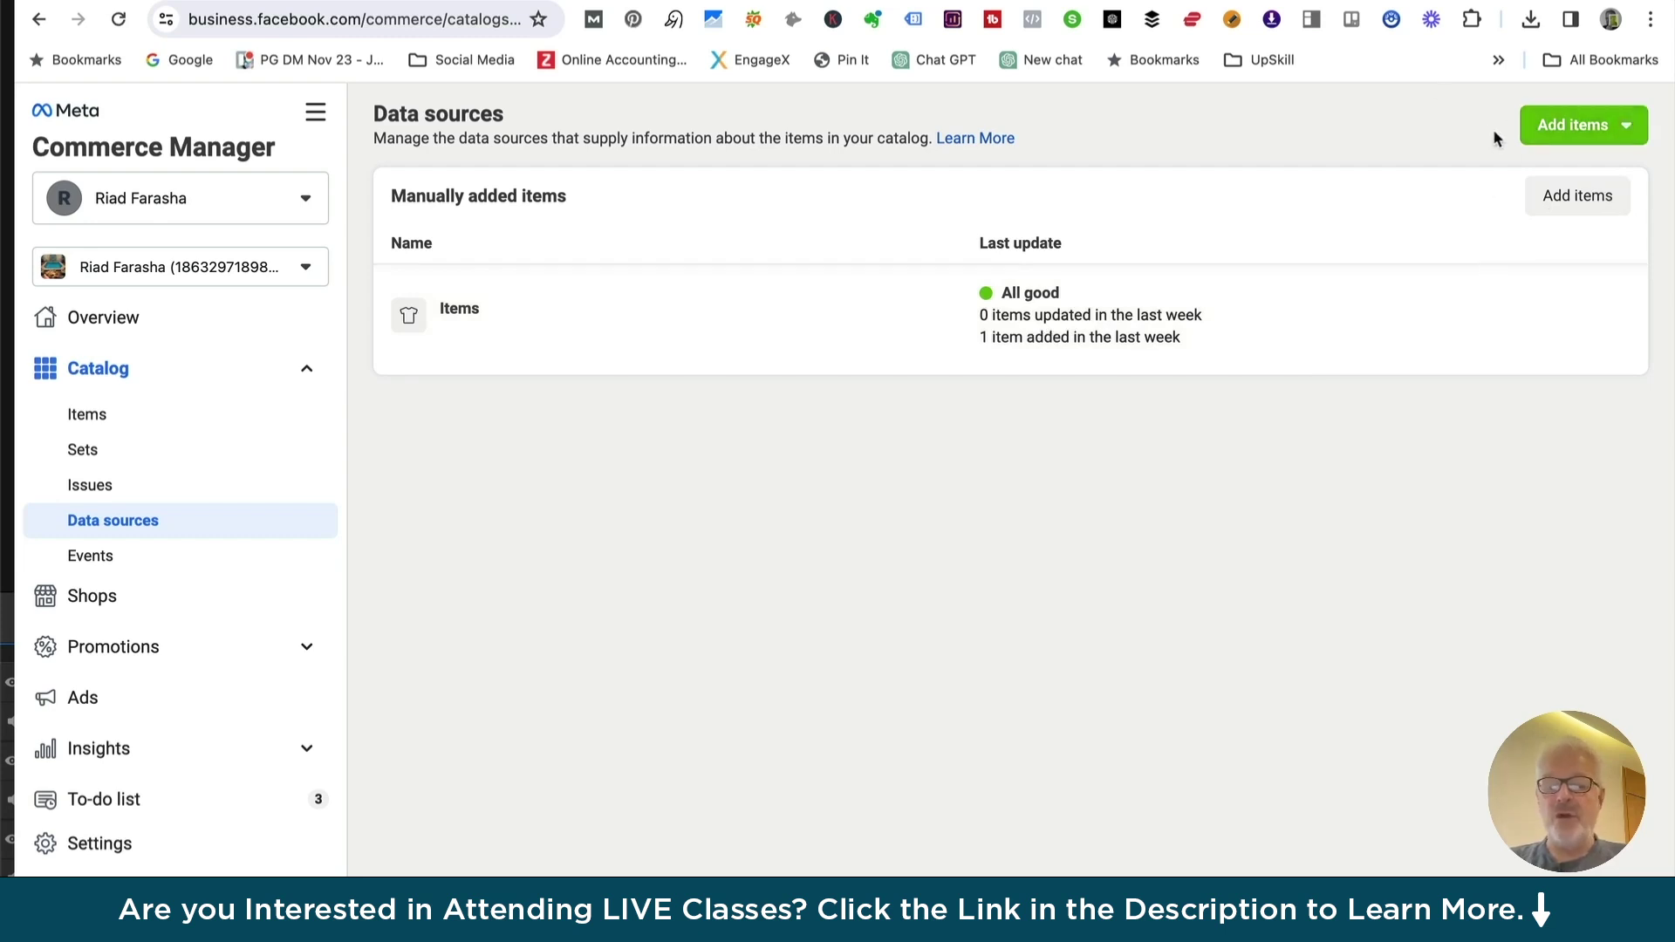
Open the Manual add-items form and scroll its item table sideways without adding anything
click(1577, 128)
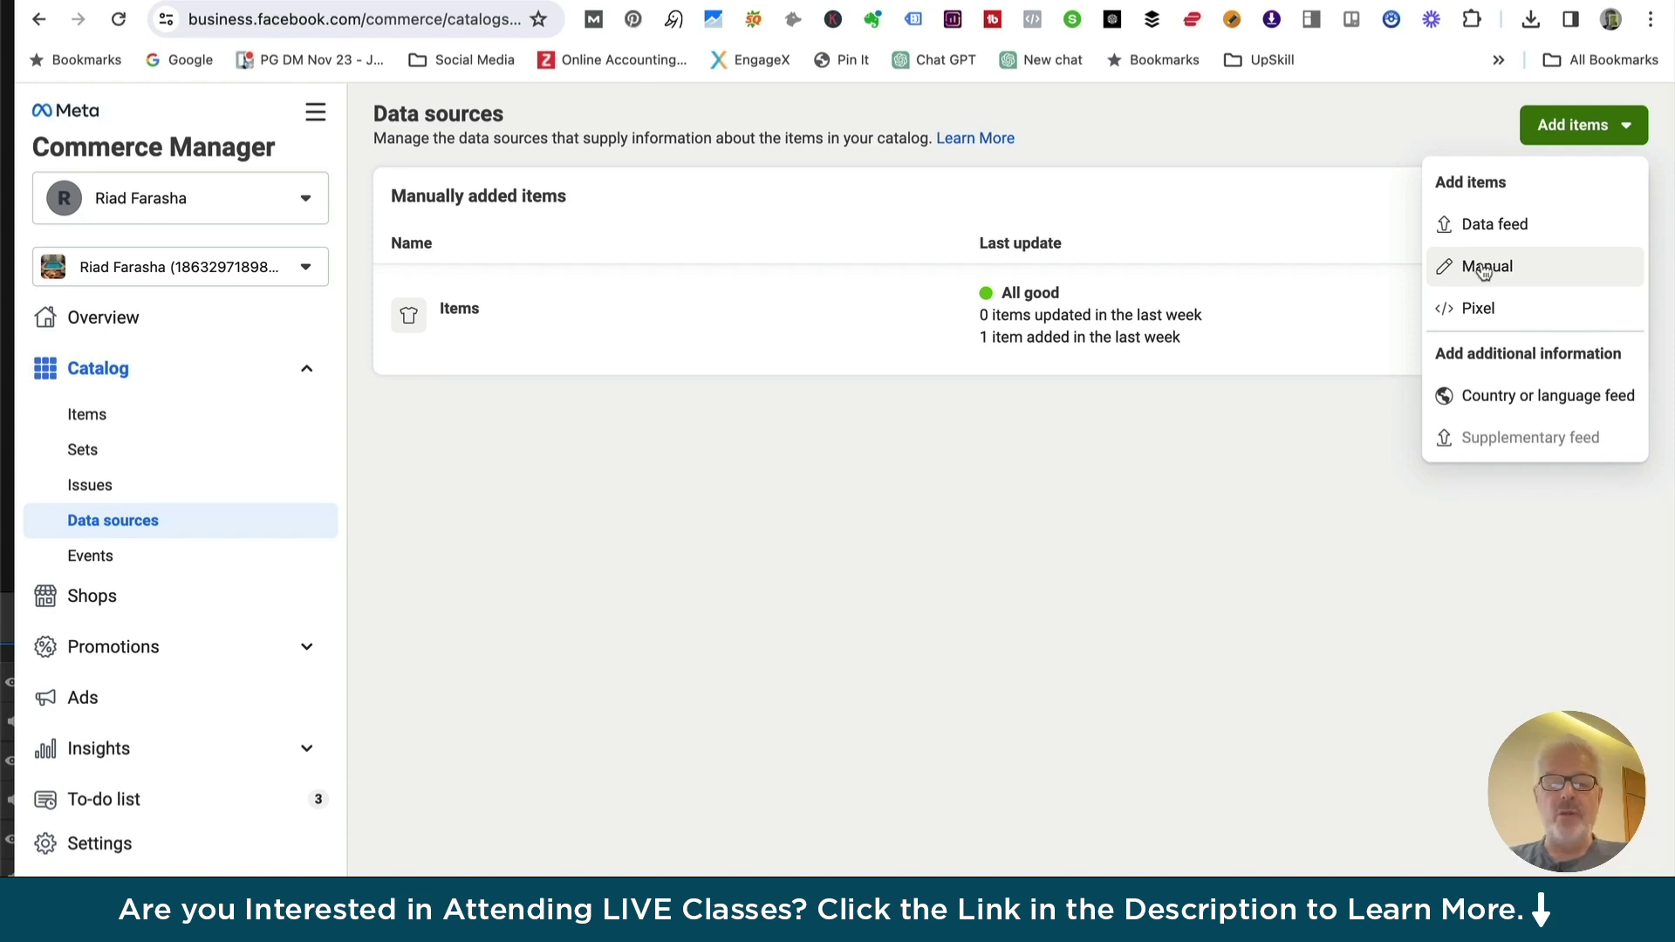
click(1493, 263)
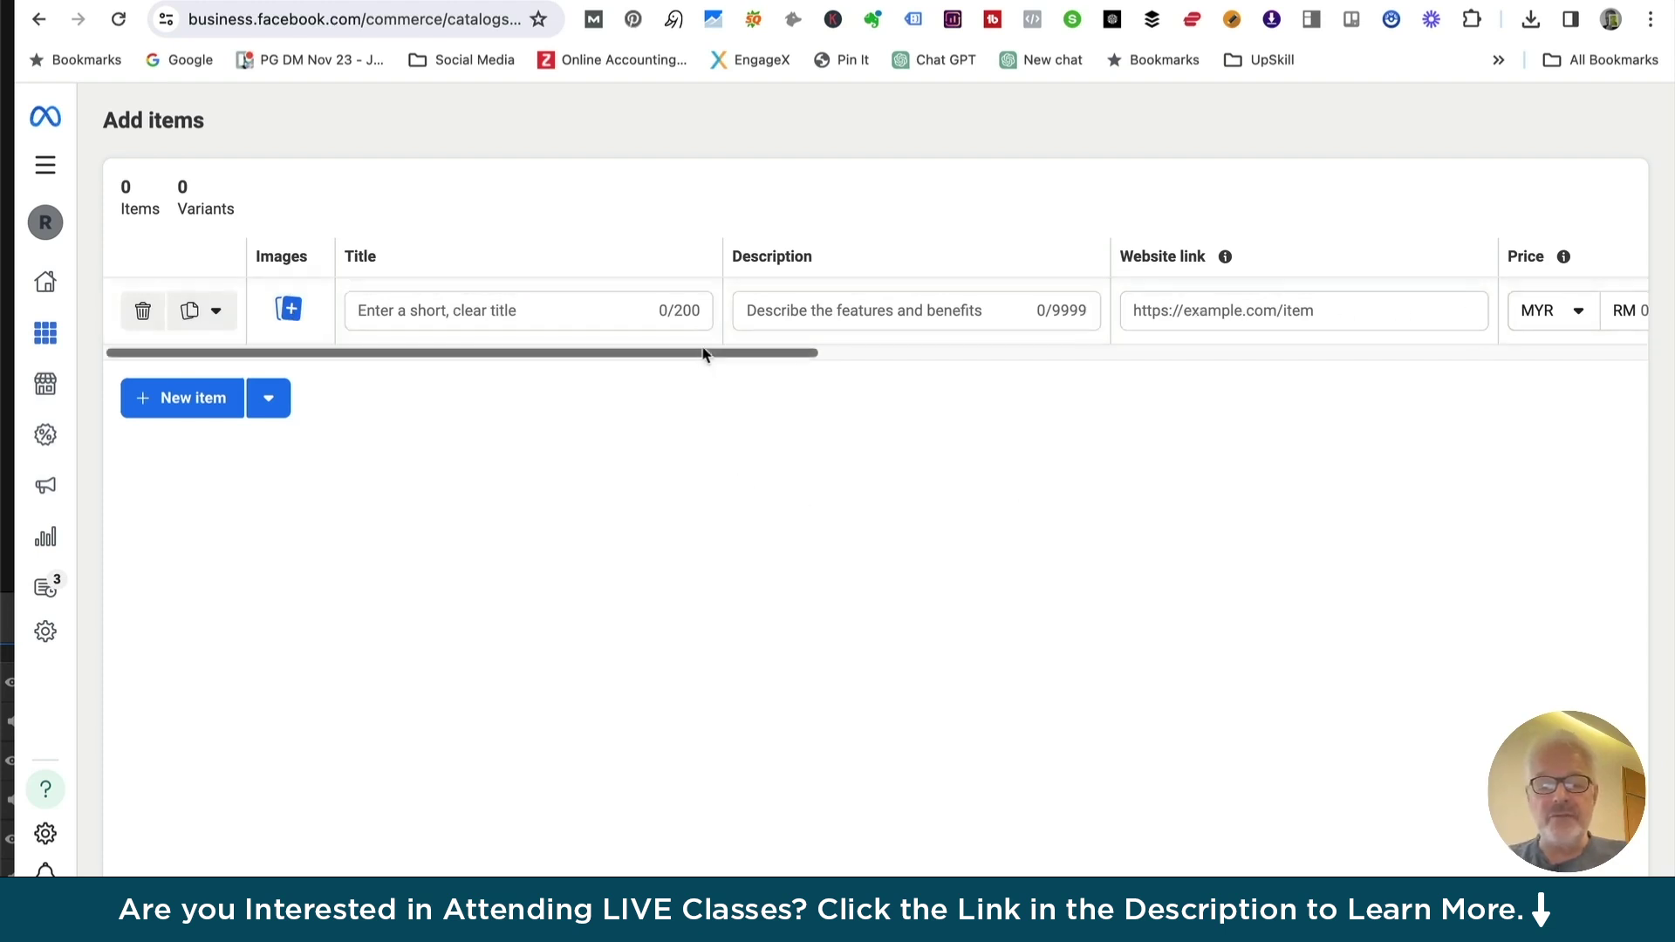
drag(707, 353, 1523, 417)
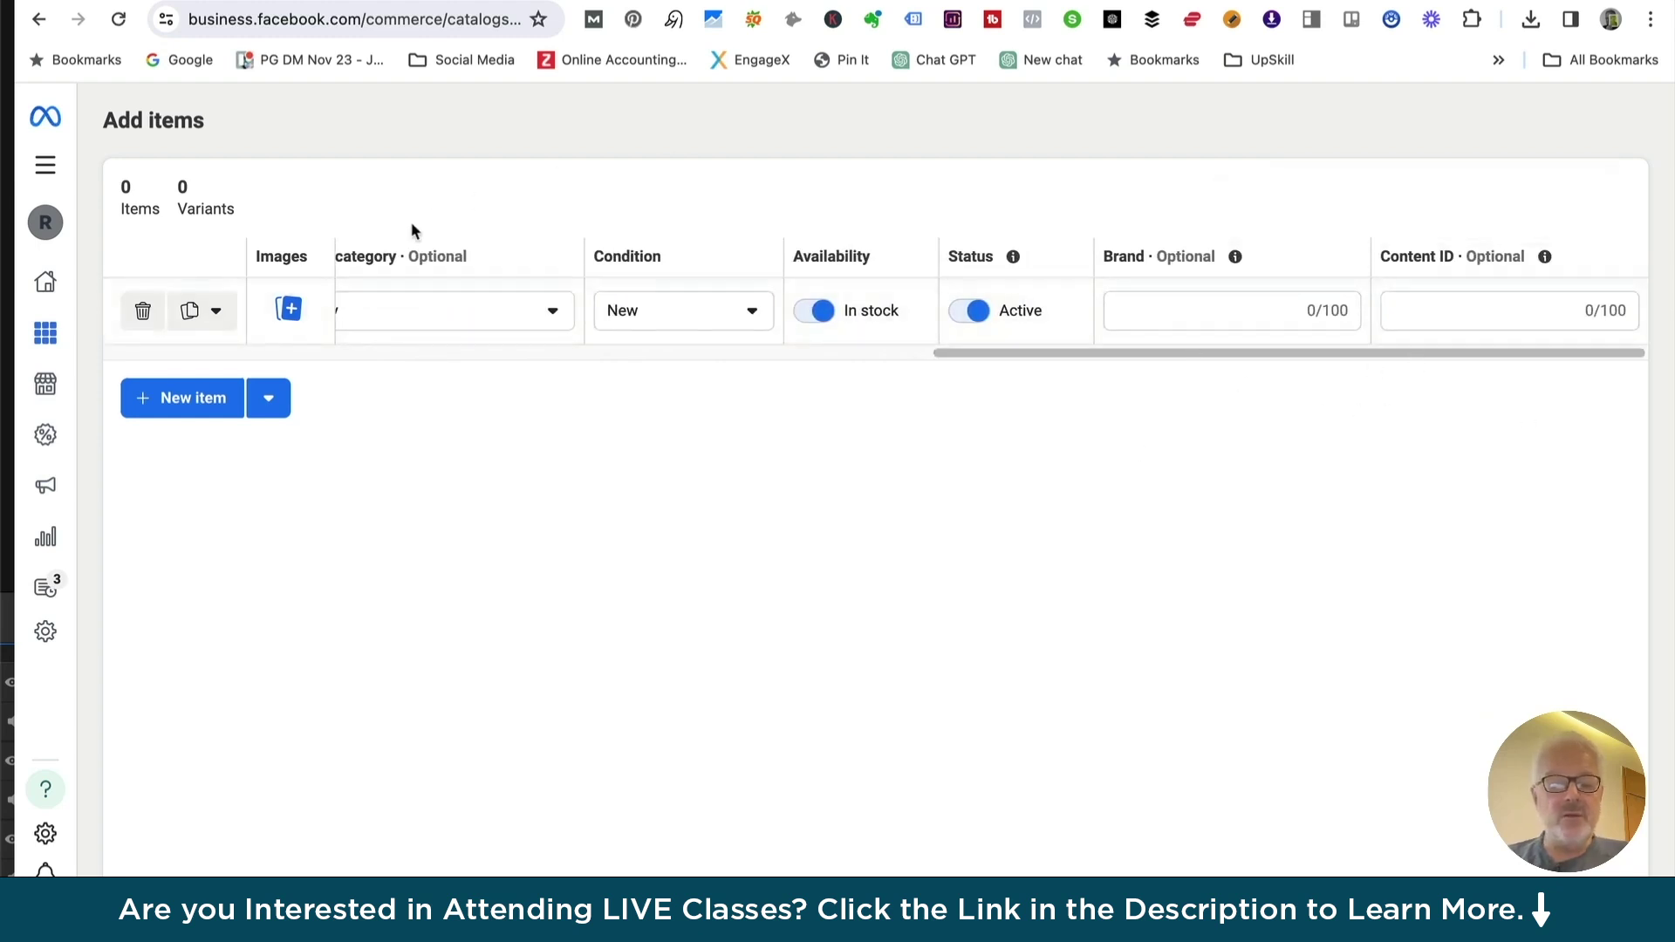
drag(1044, 358, 152, 337)
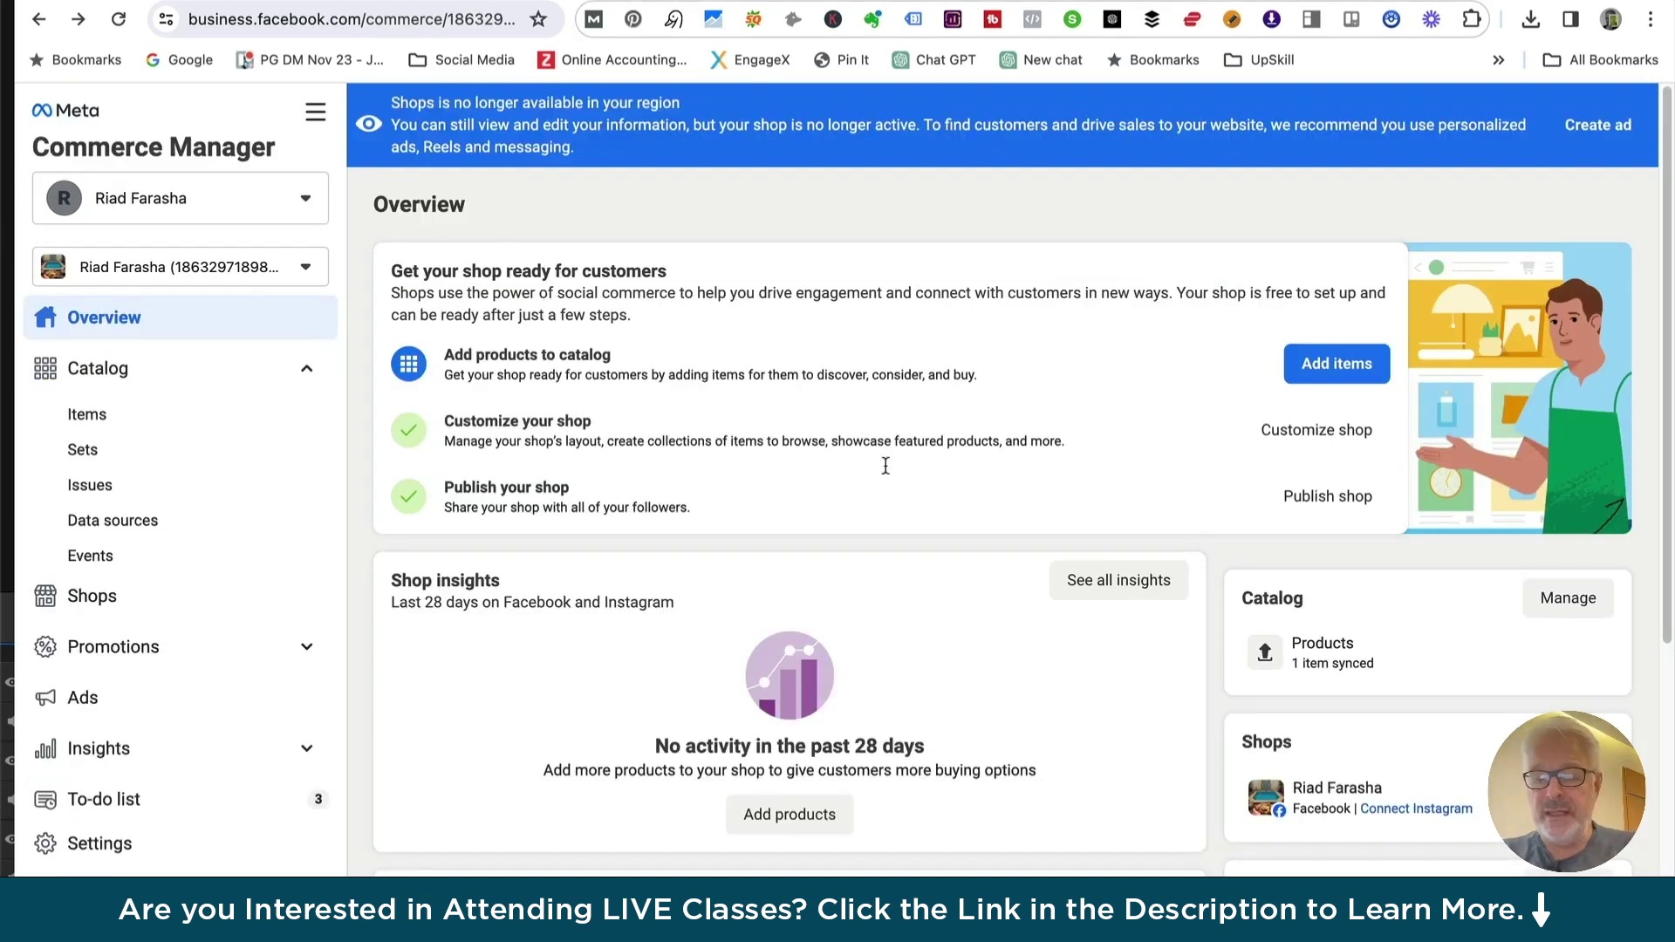
From the Catalog card's item list, choose to add items via a data feed
click(1567, 600)
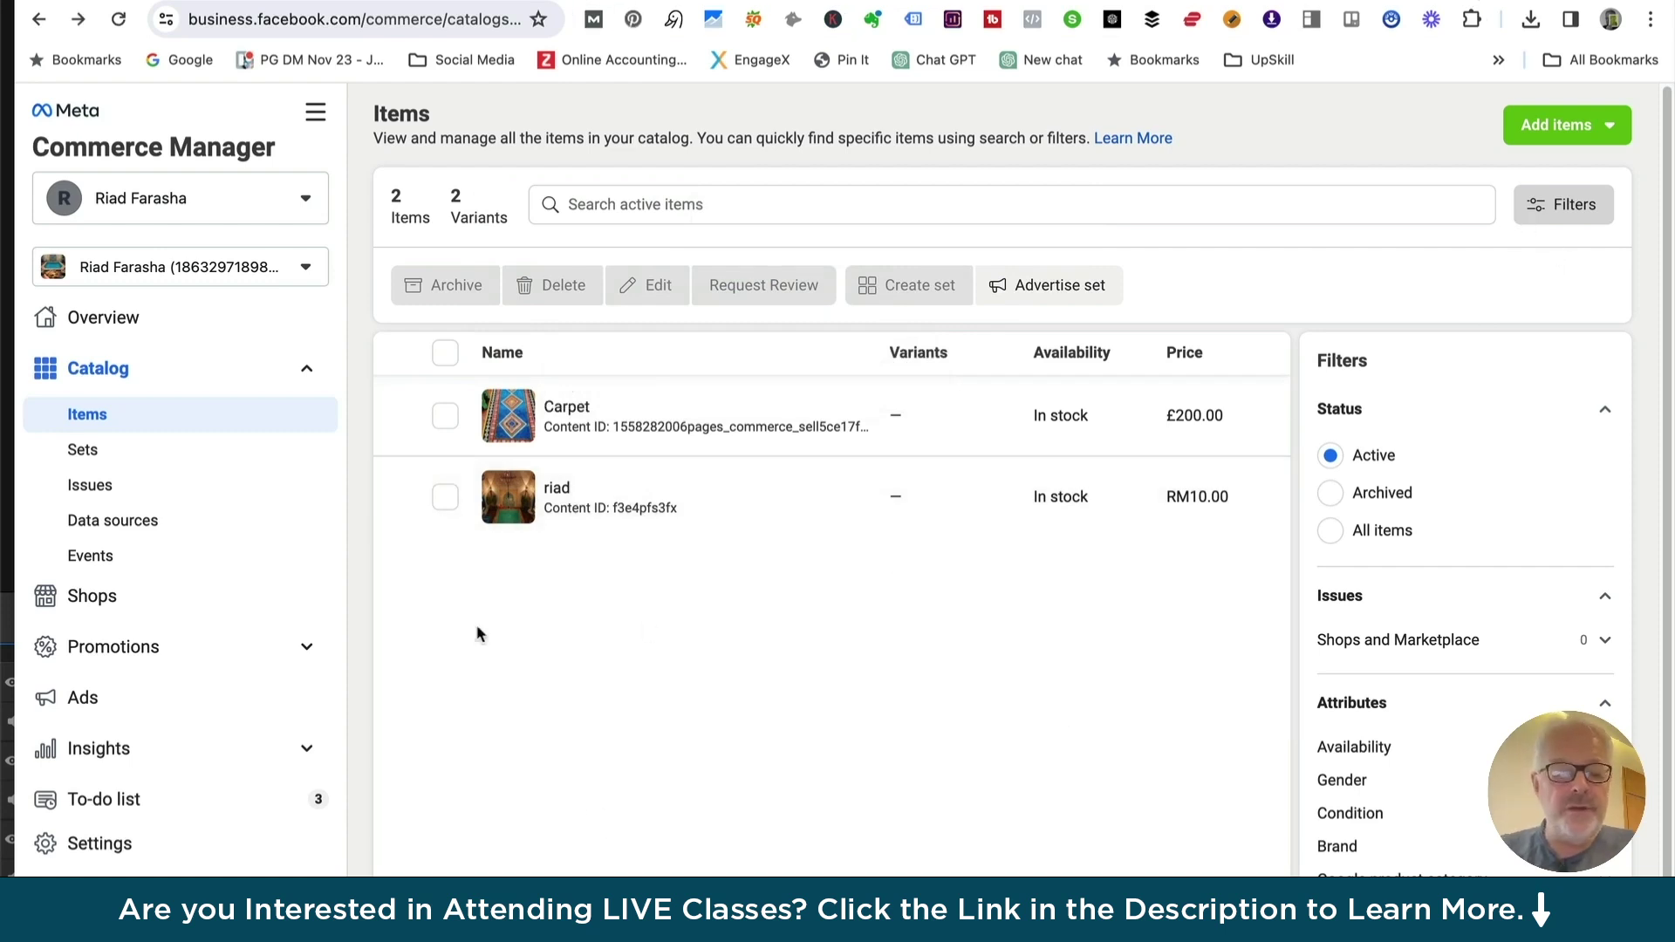
click(1579, 127)
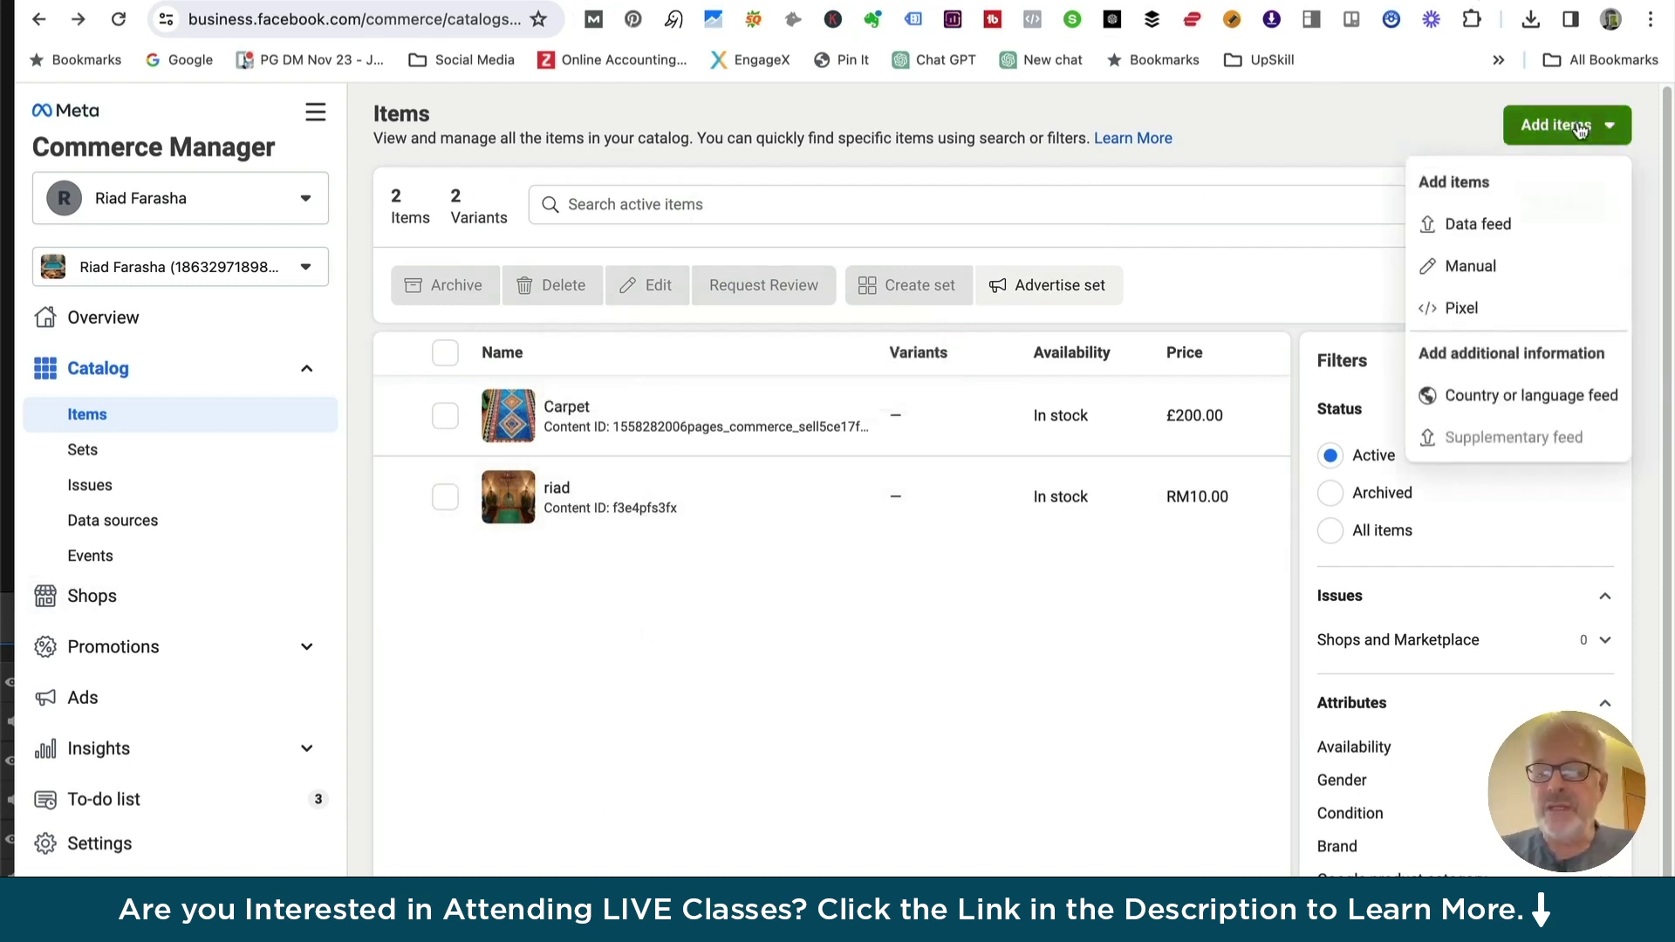
click(1472, 227)
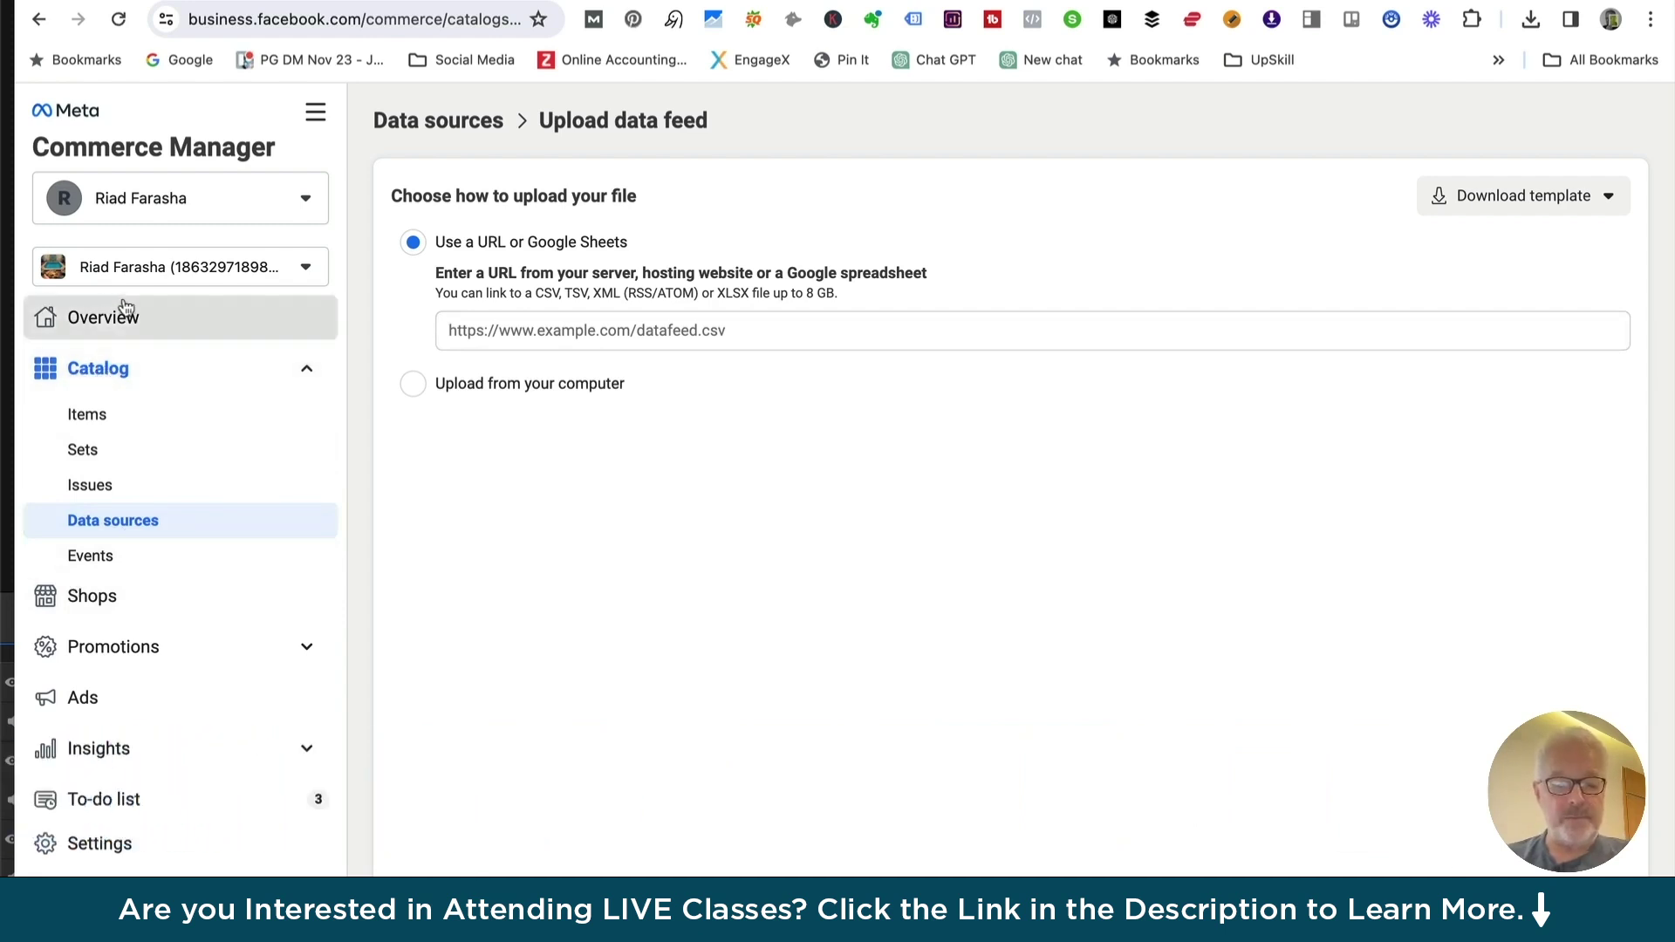
Return to the commerce account's Overview page
click(104, 319)
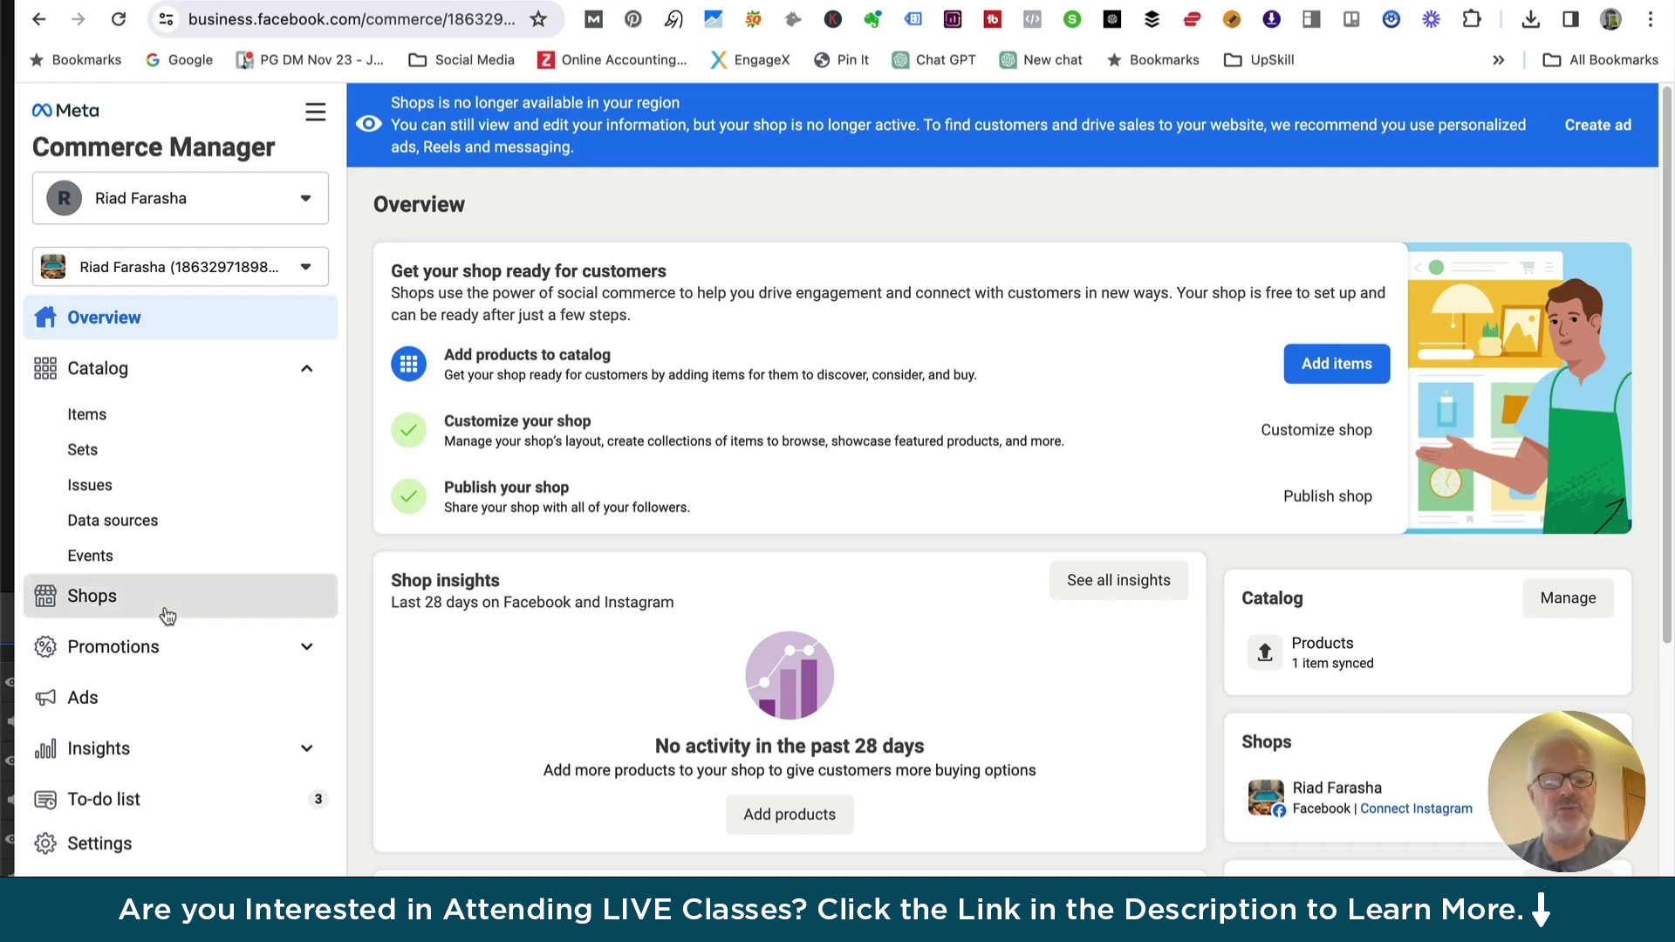
Open the Shops page showing the shop with unpublished changes
click(91, 604)
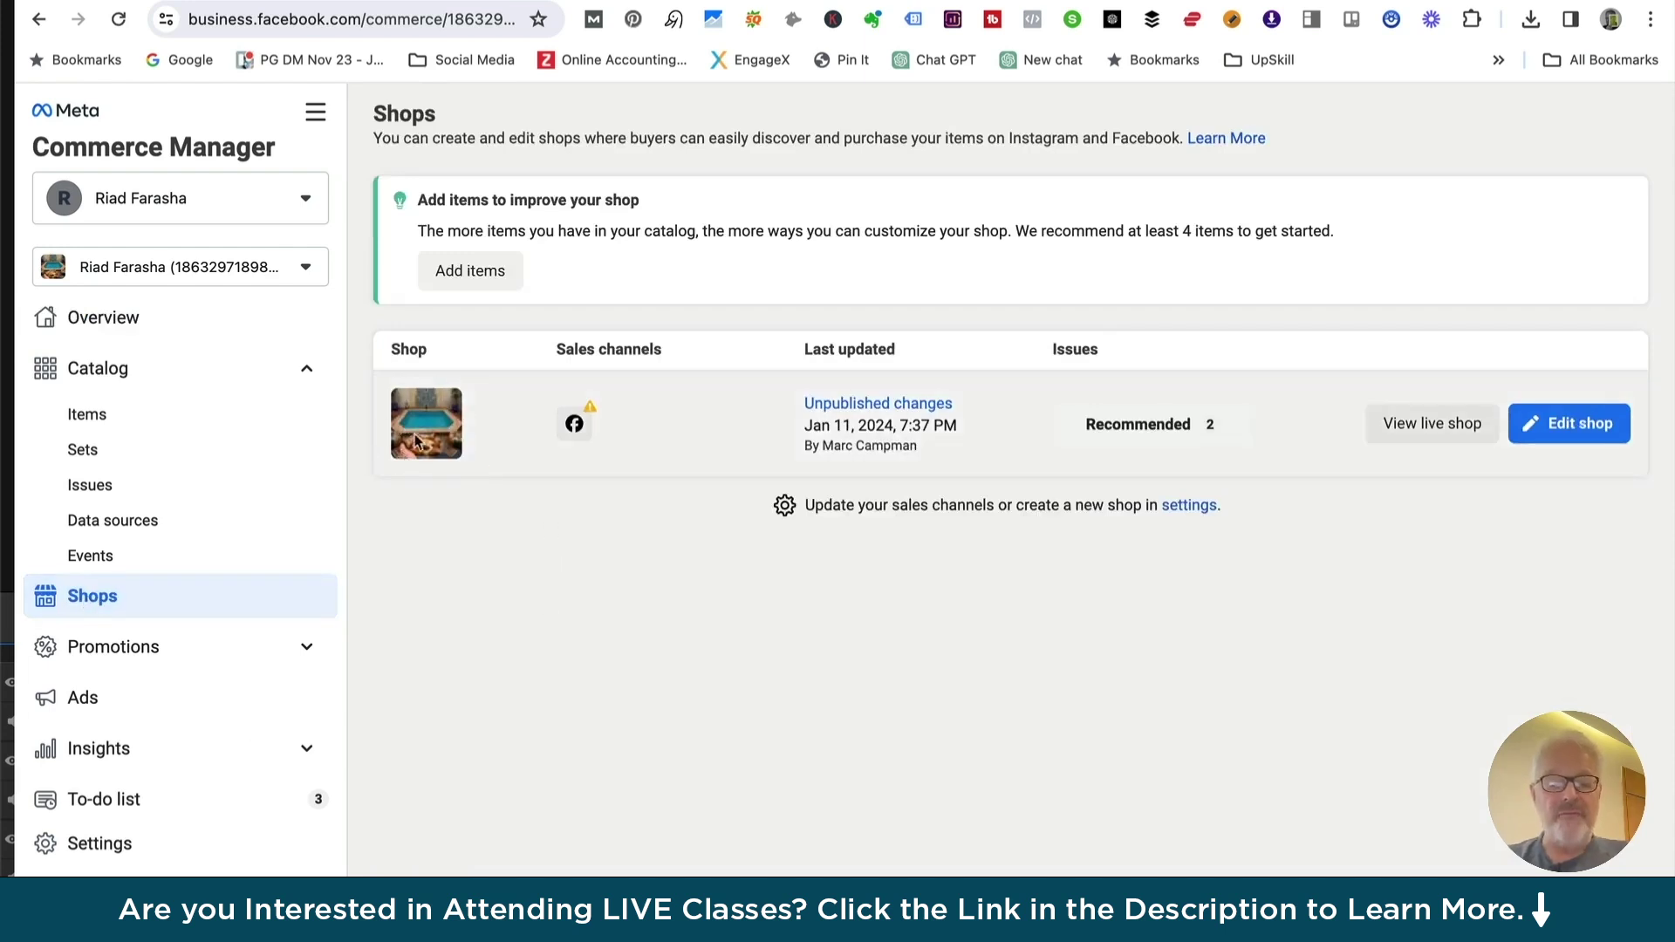
Open the shop editor, close Version history, and scroll through the home page layout sections
click(1428, 430)
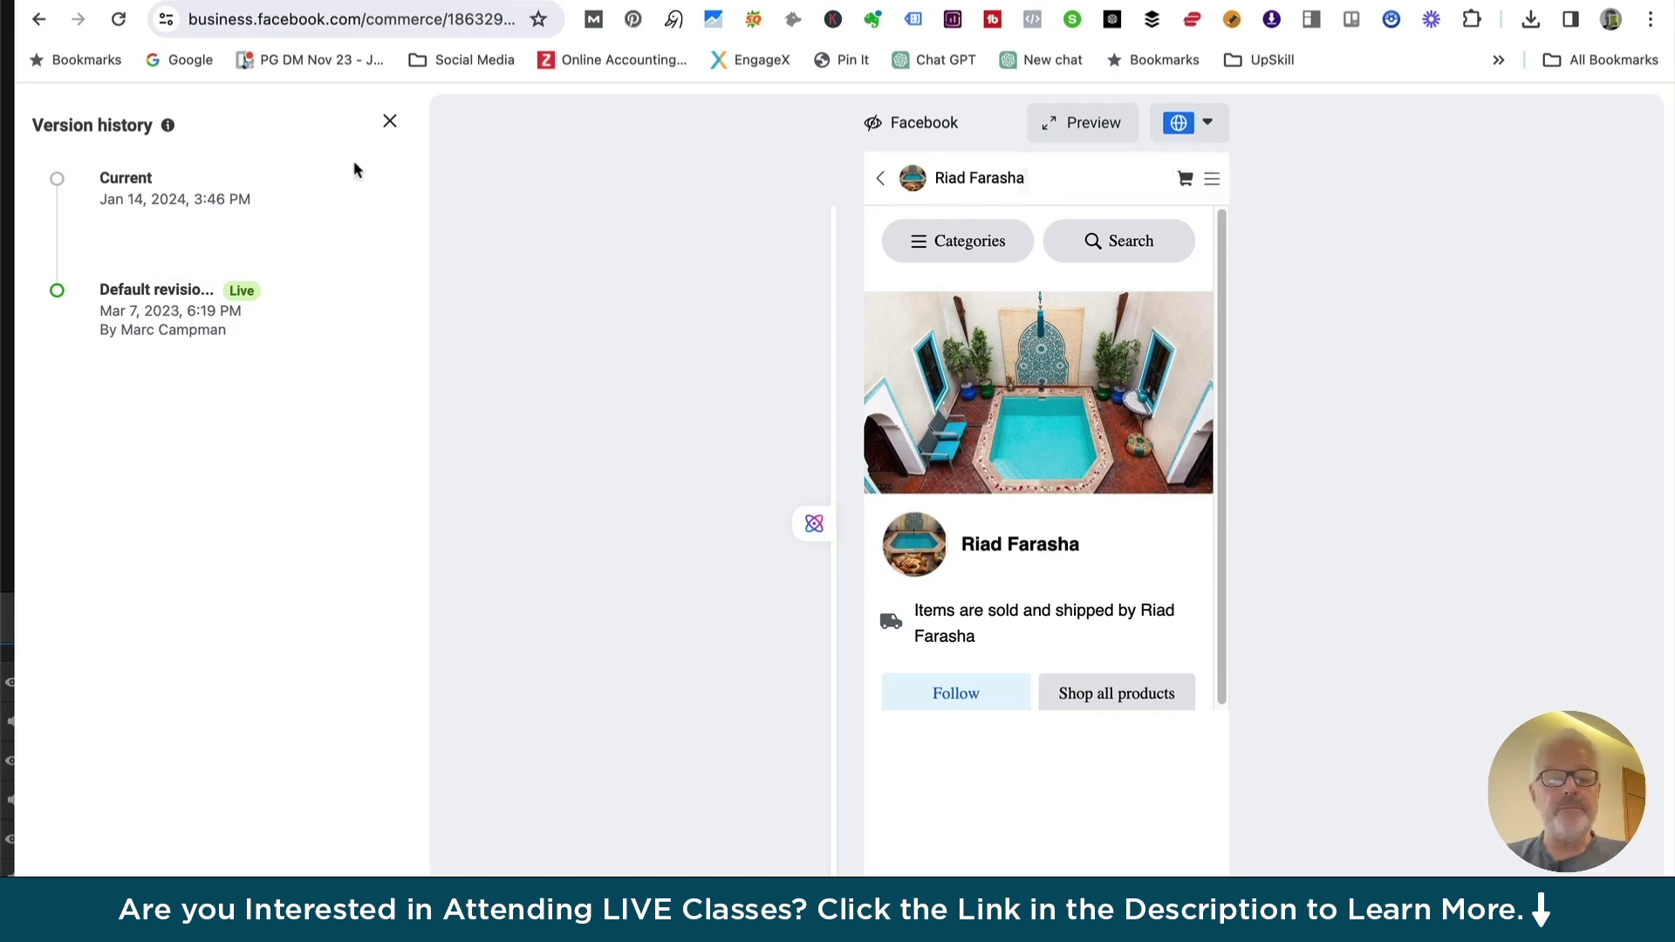
click(390, 120)
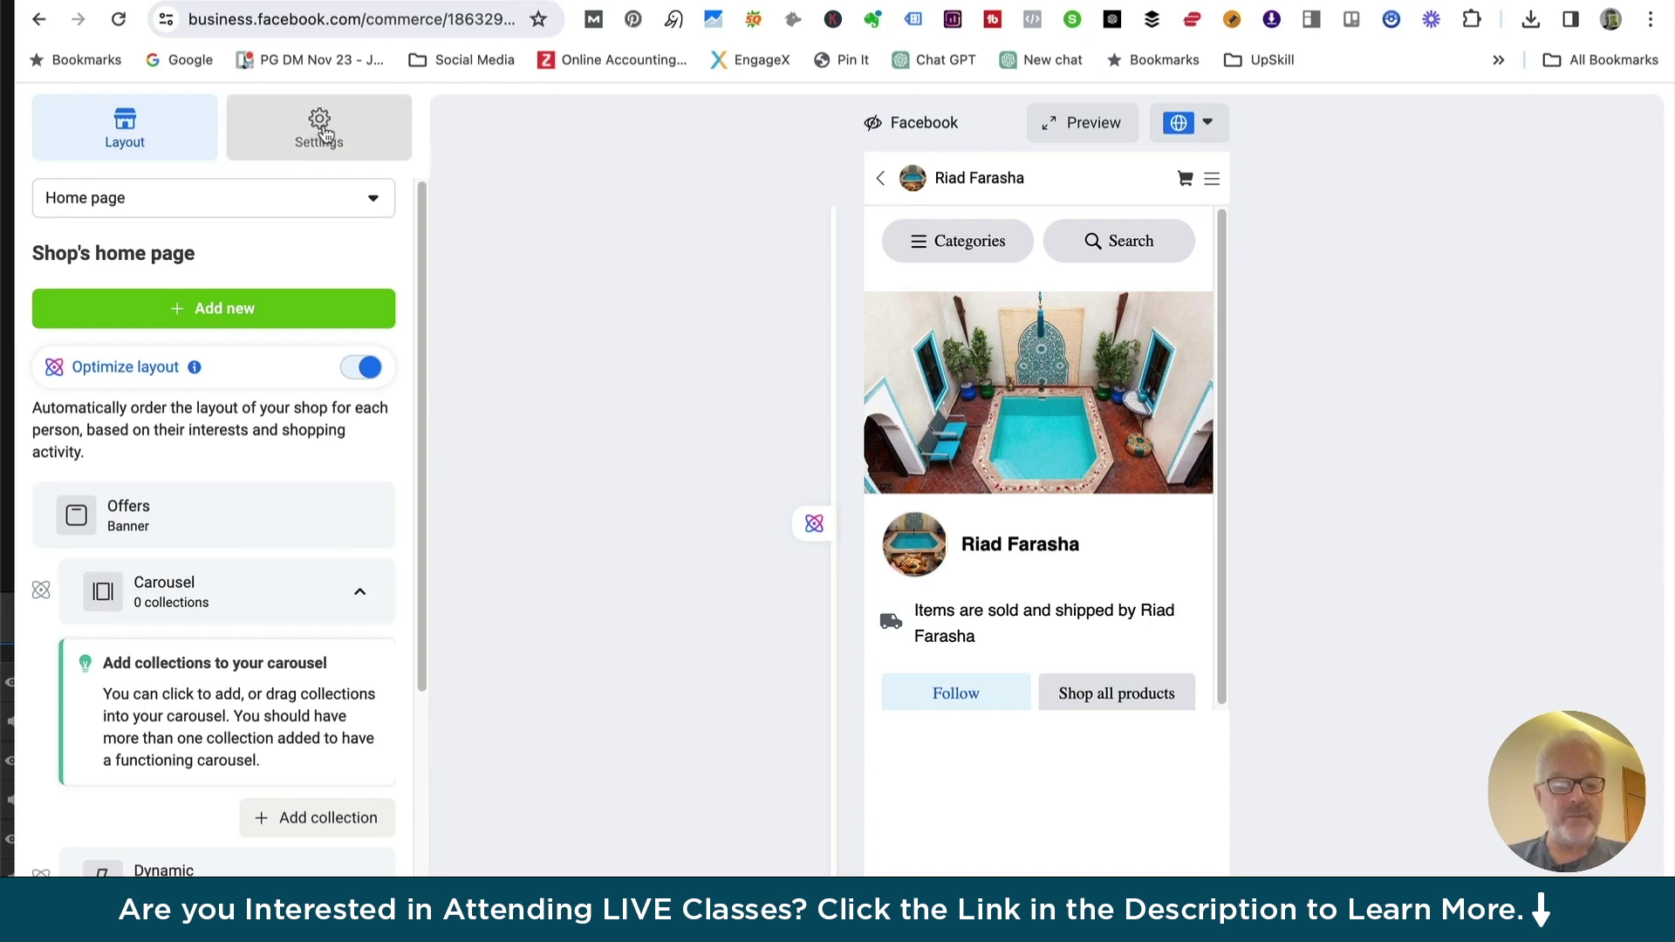
click(115, 199)
click(114, 199)
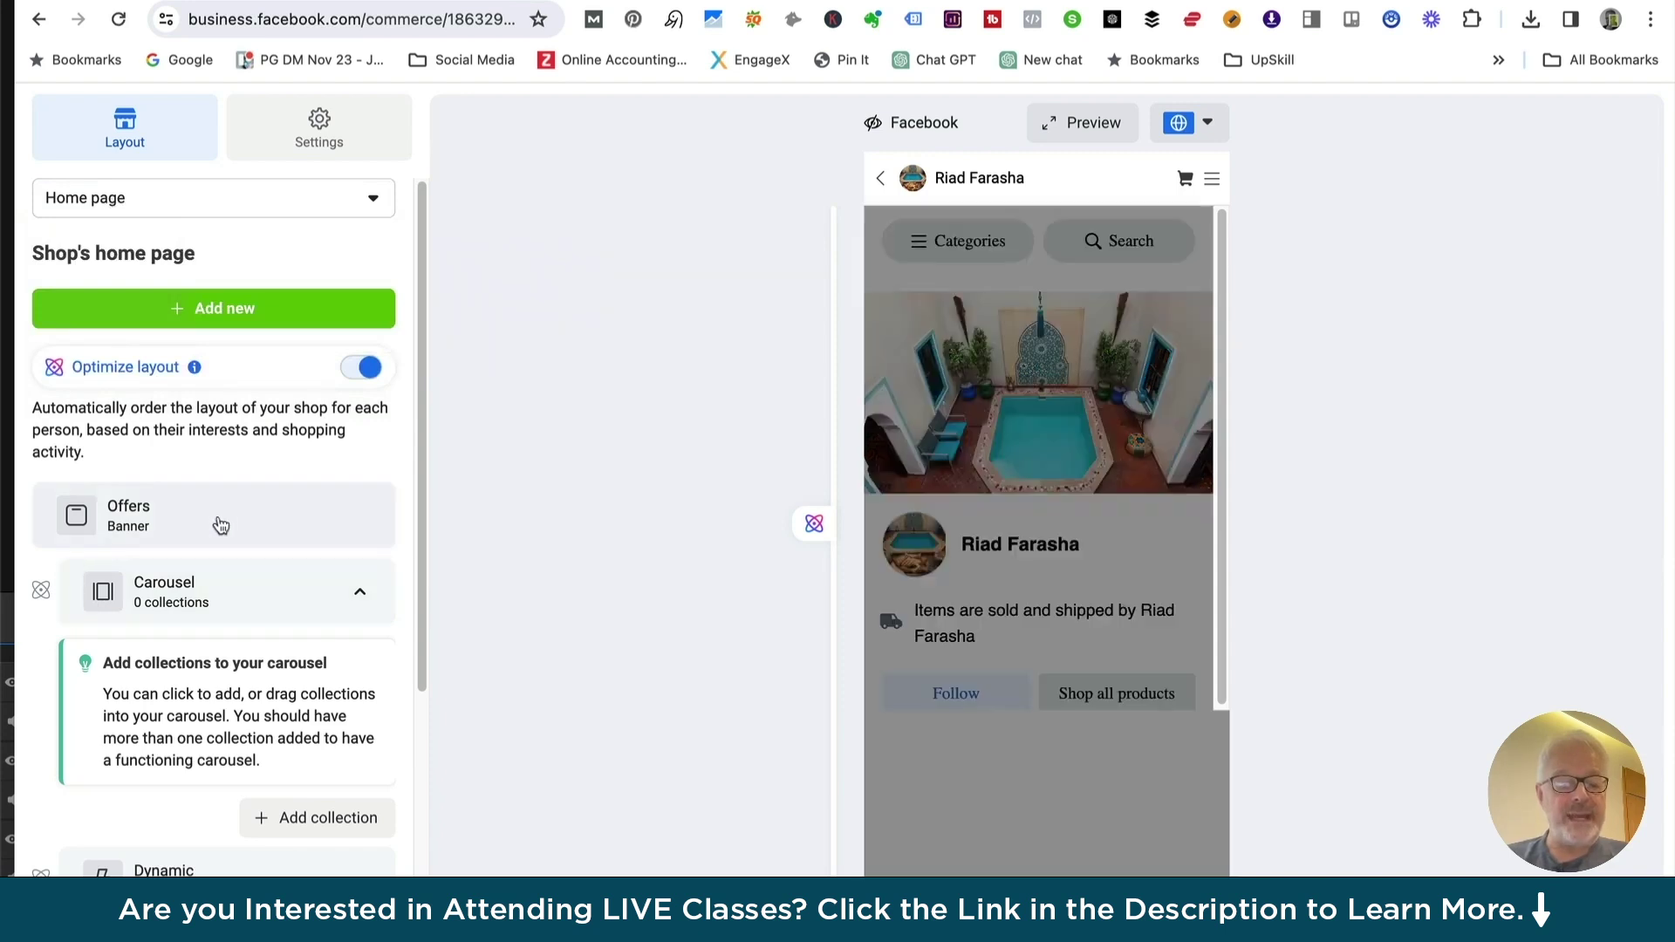
scroll(220, 524, down, 2)
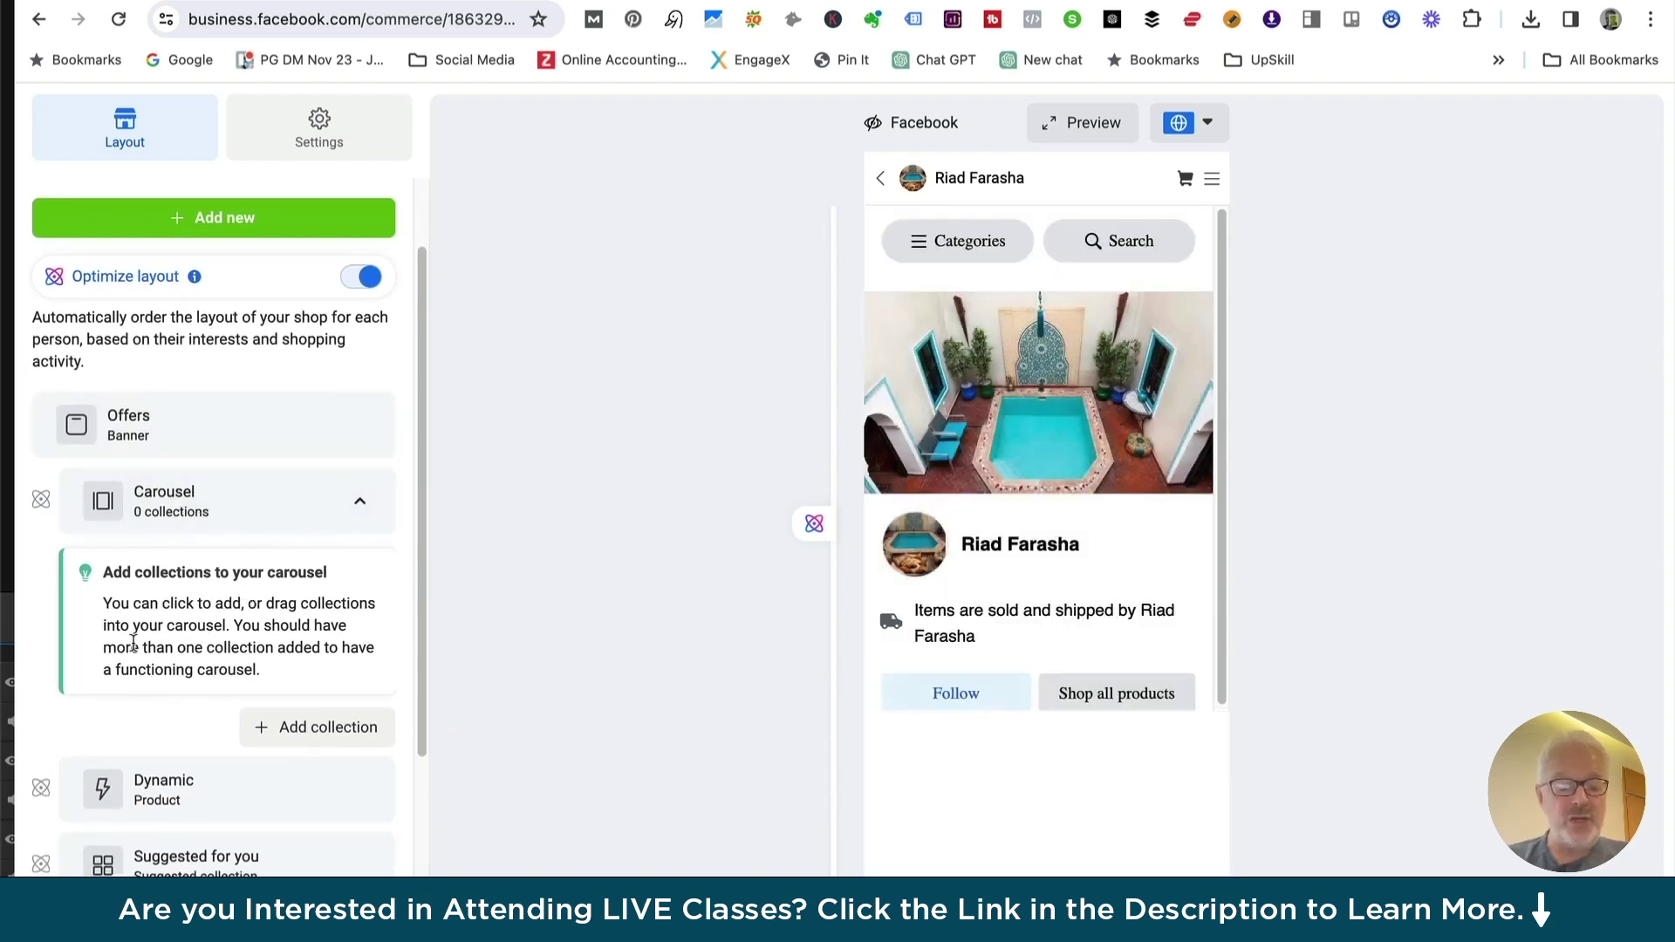
scroll(133, 643, down, 3)
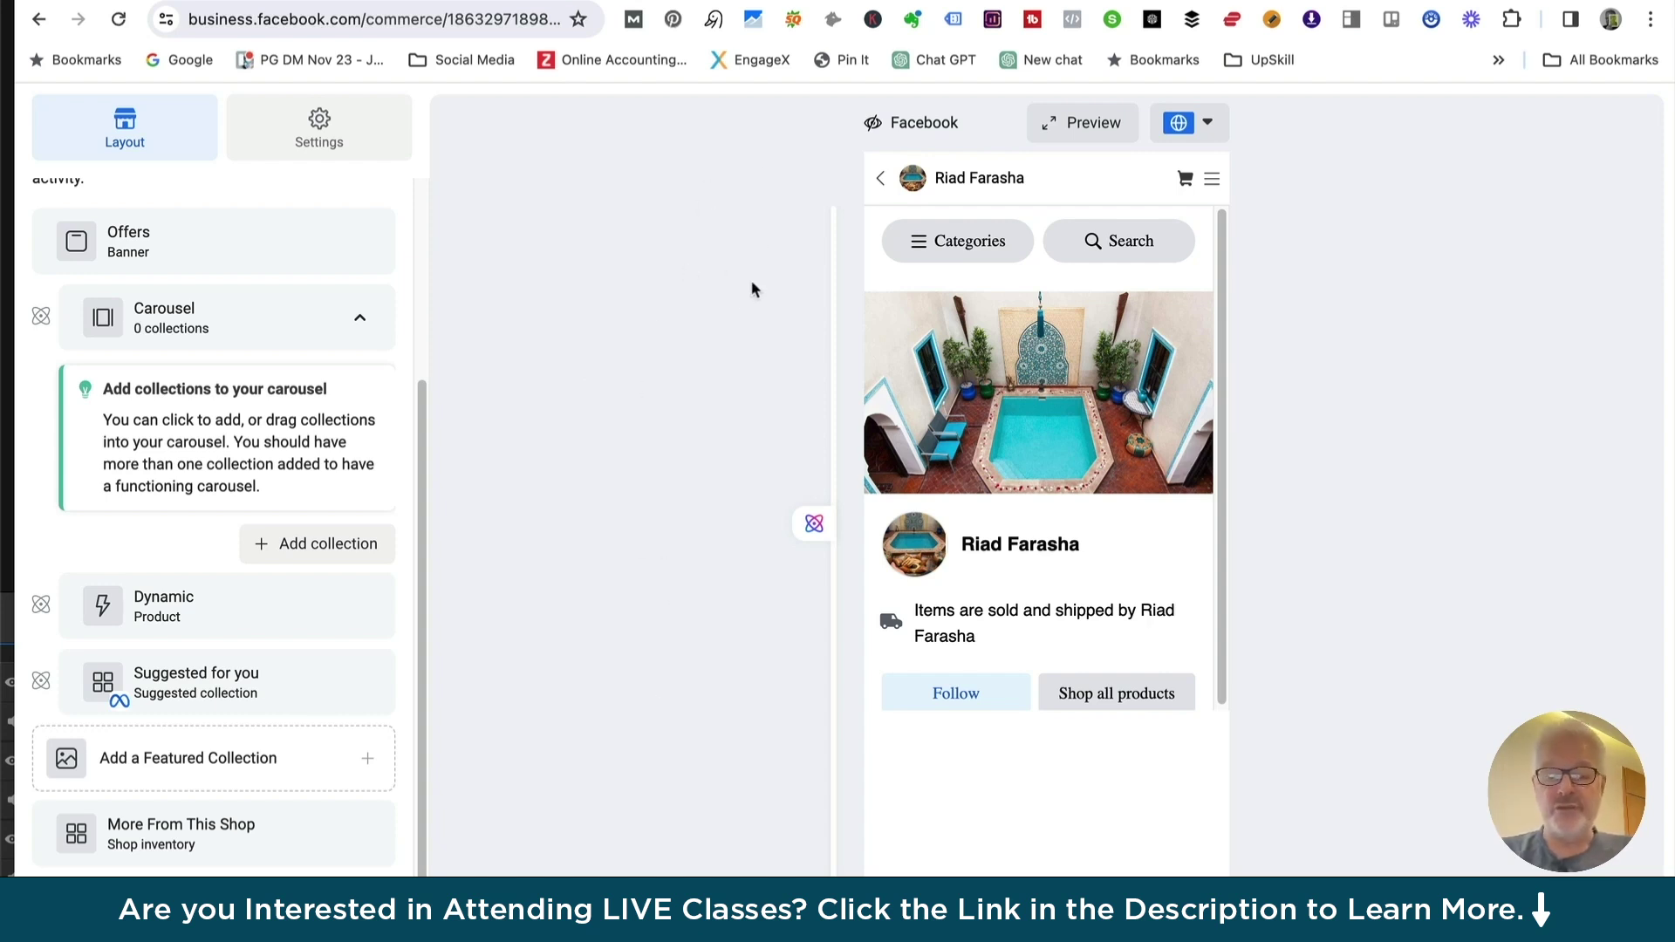
Look at the shop's collections panel, then the Categories navigation settings
click(922, 252)
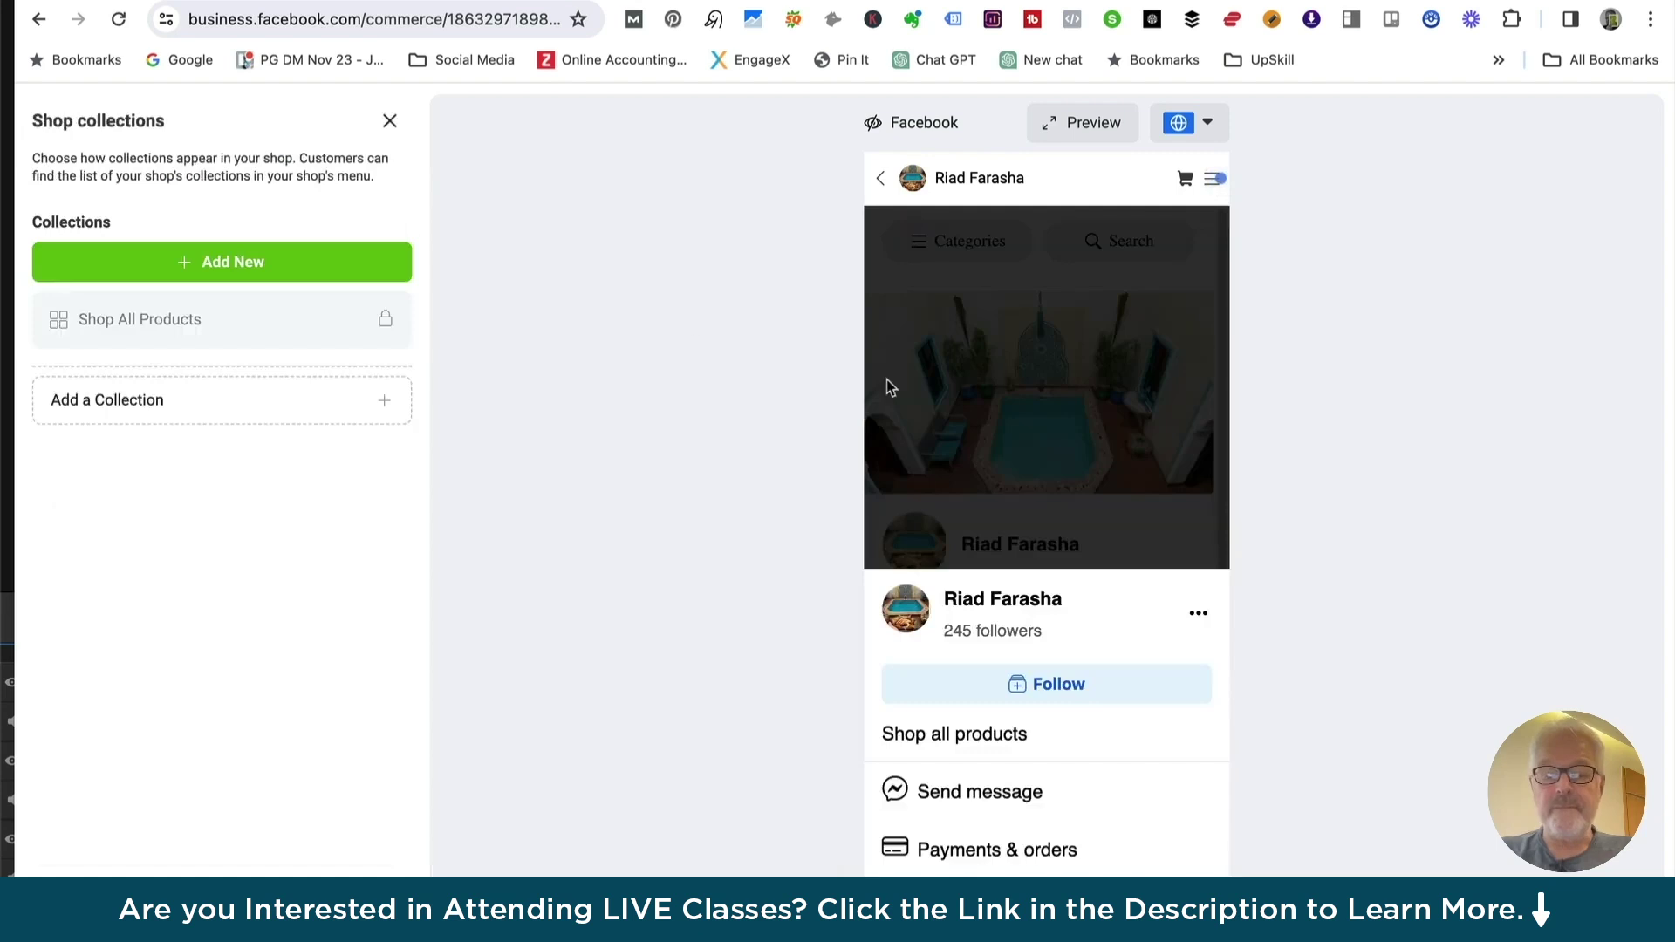
click(390, 121)
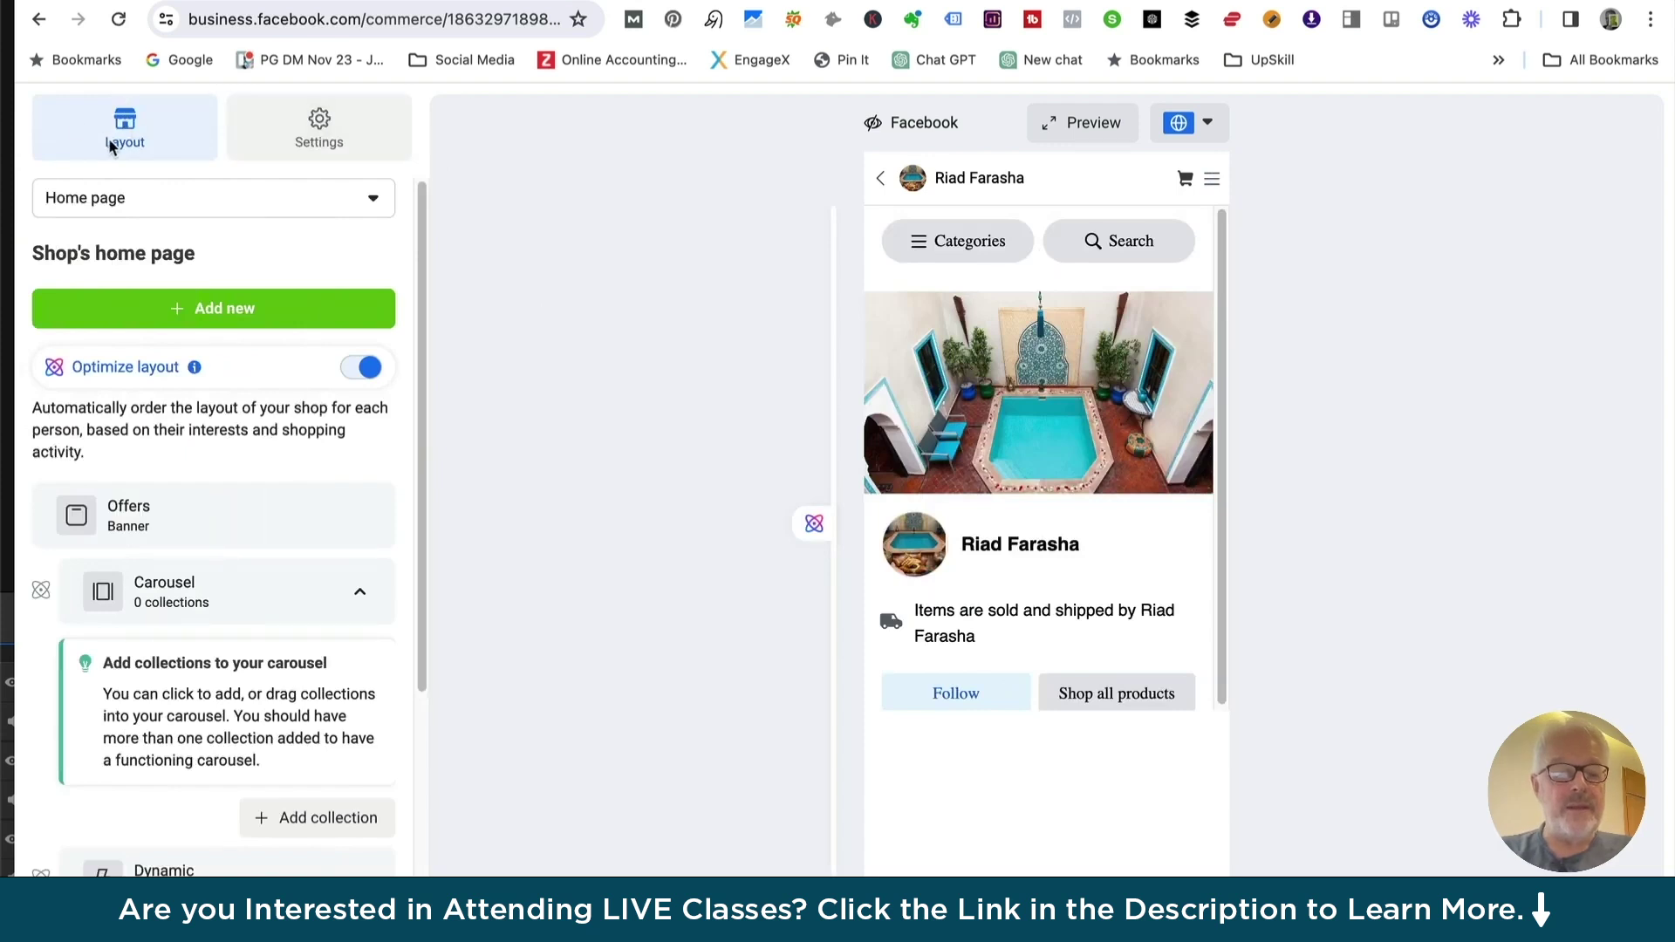
click(323, 142)
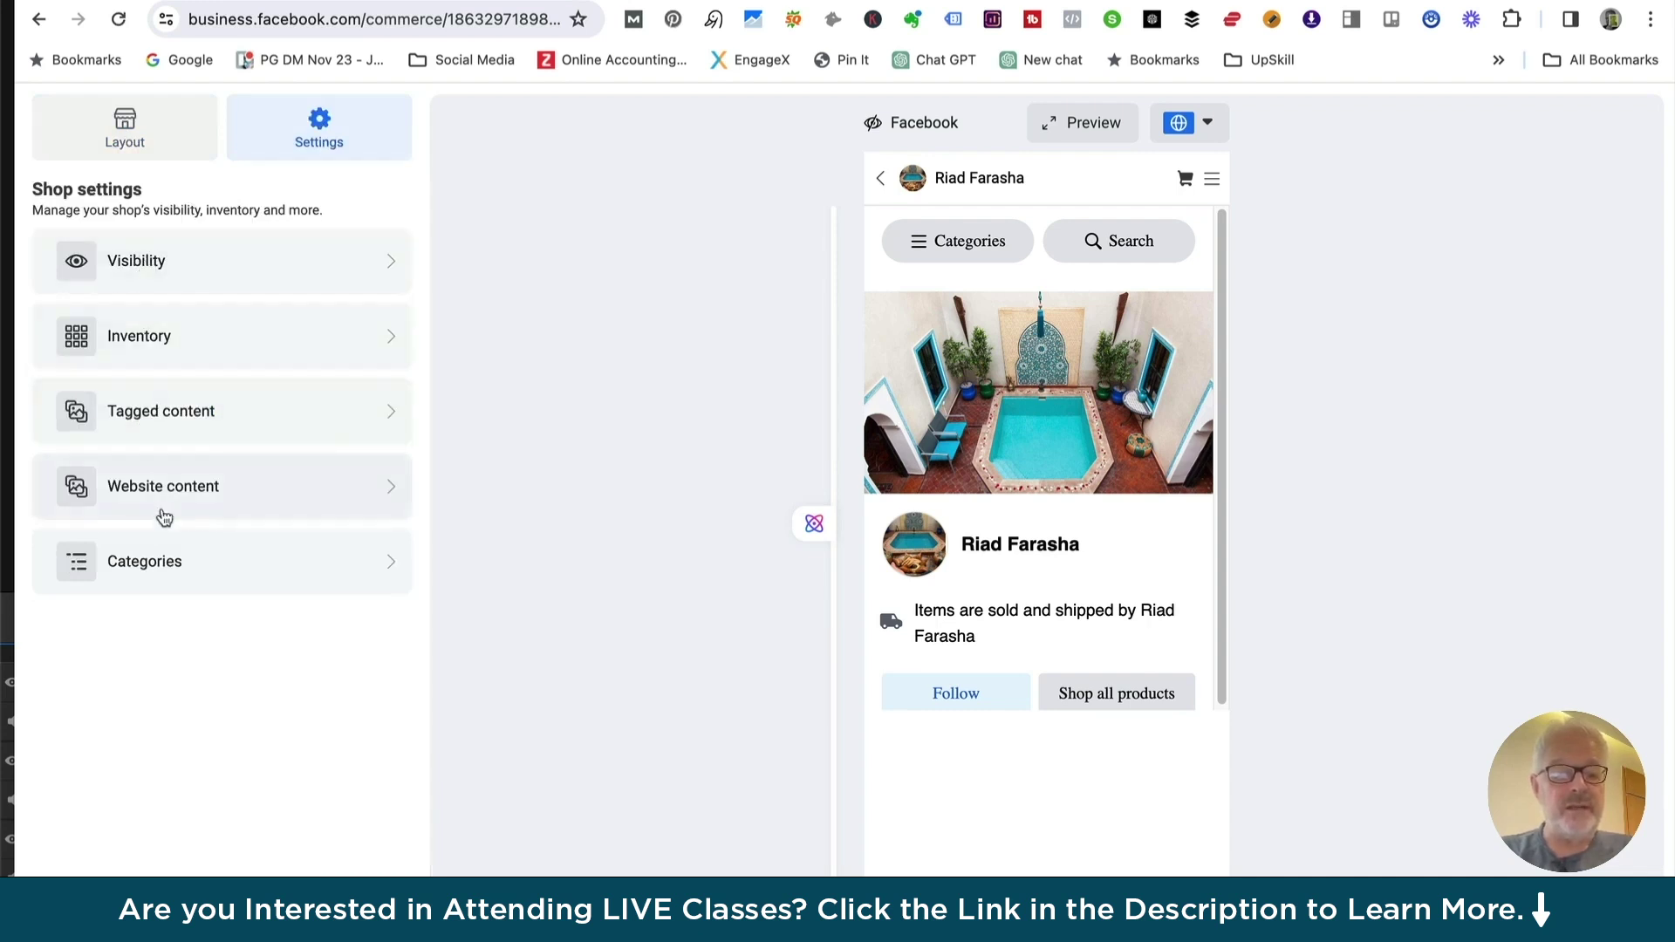
click(153, 569)
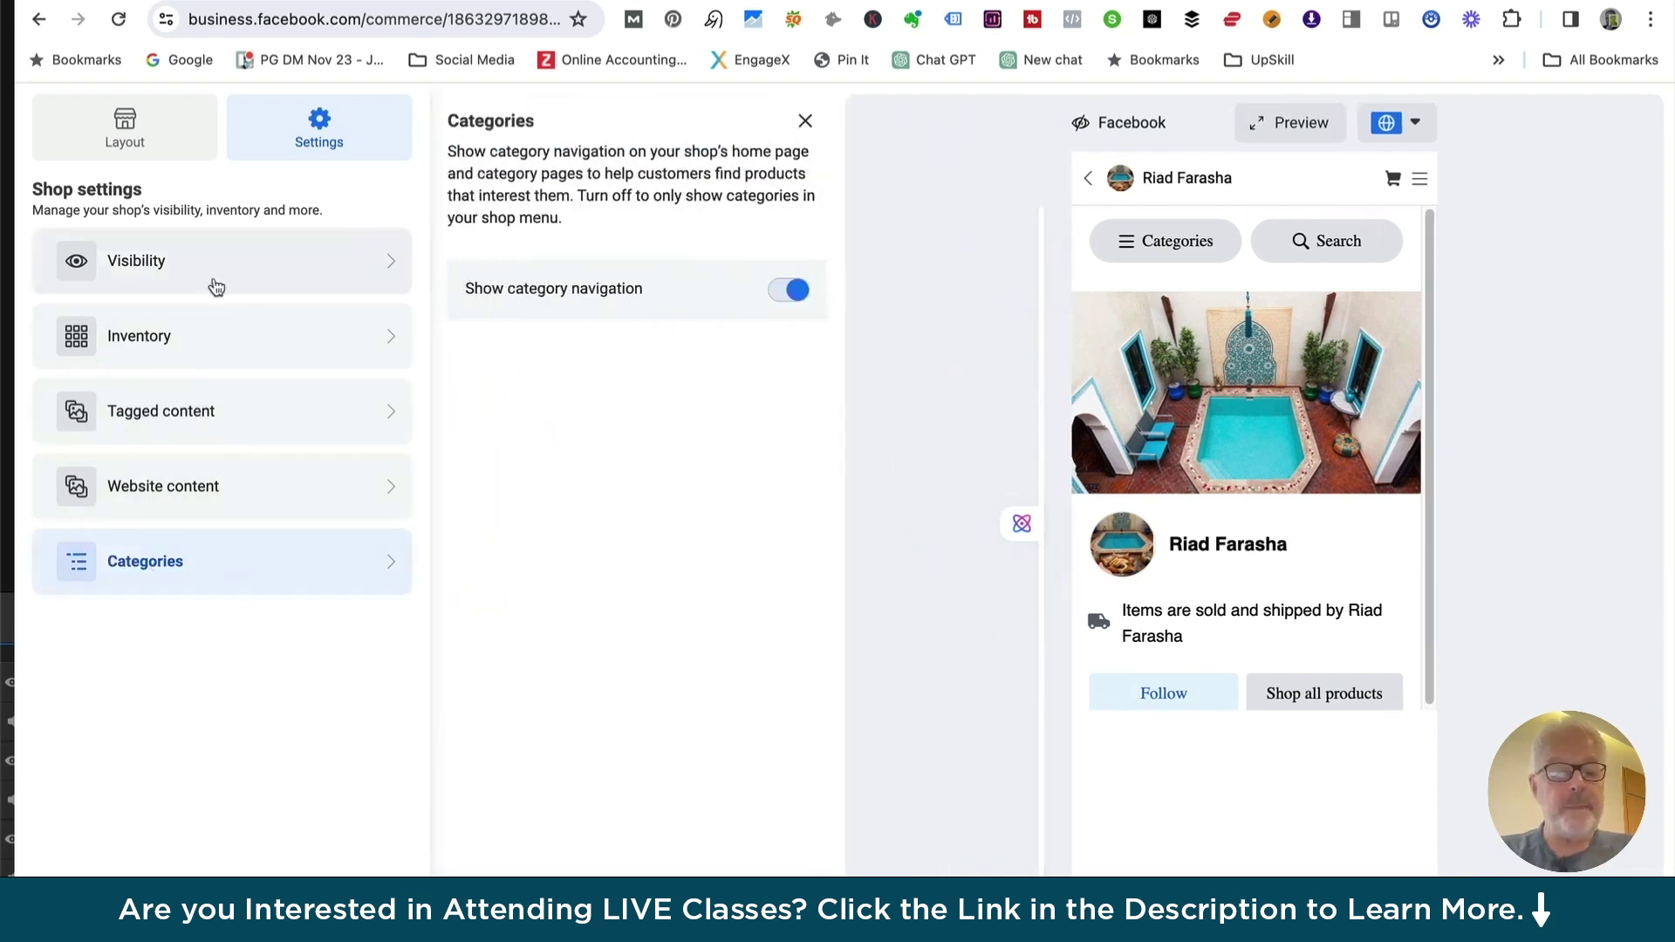
Review Visibility, Inventory and Tagged content settings, then exit the editor to Shops
click(192, 260)
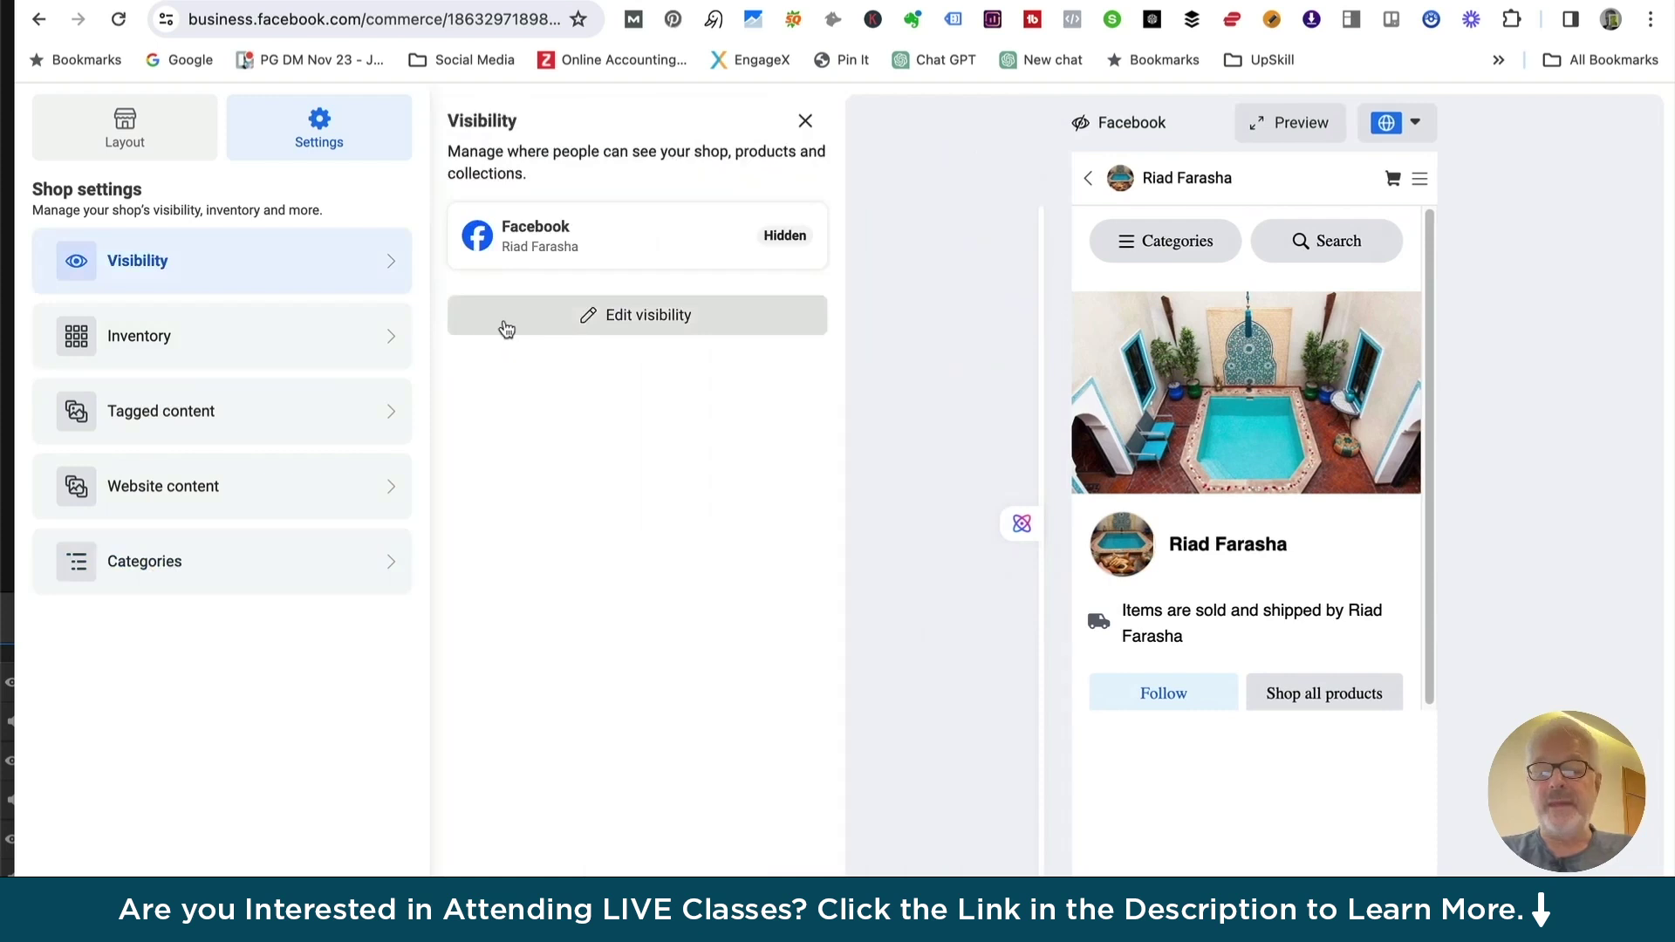
click(132, 342)
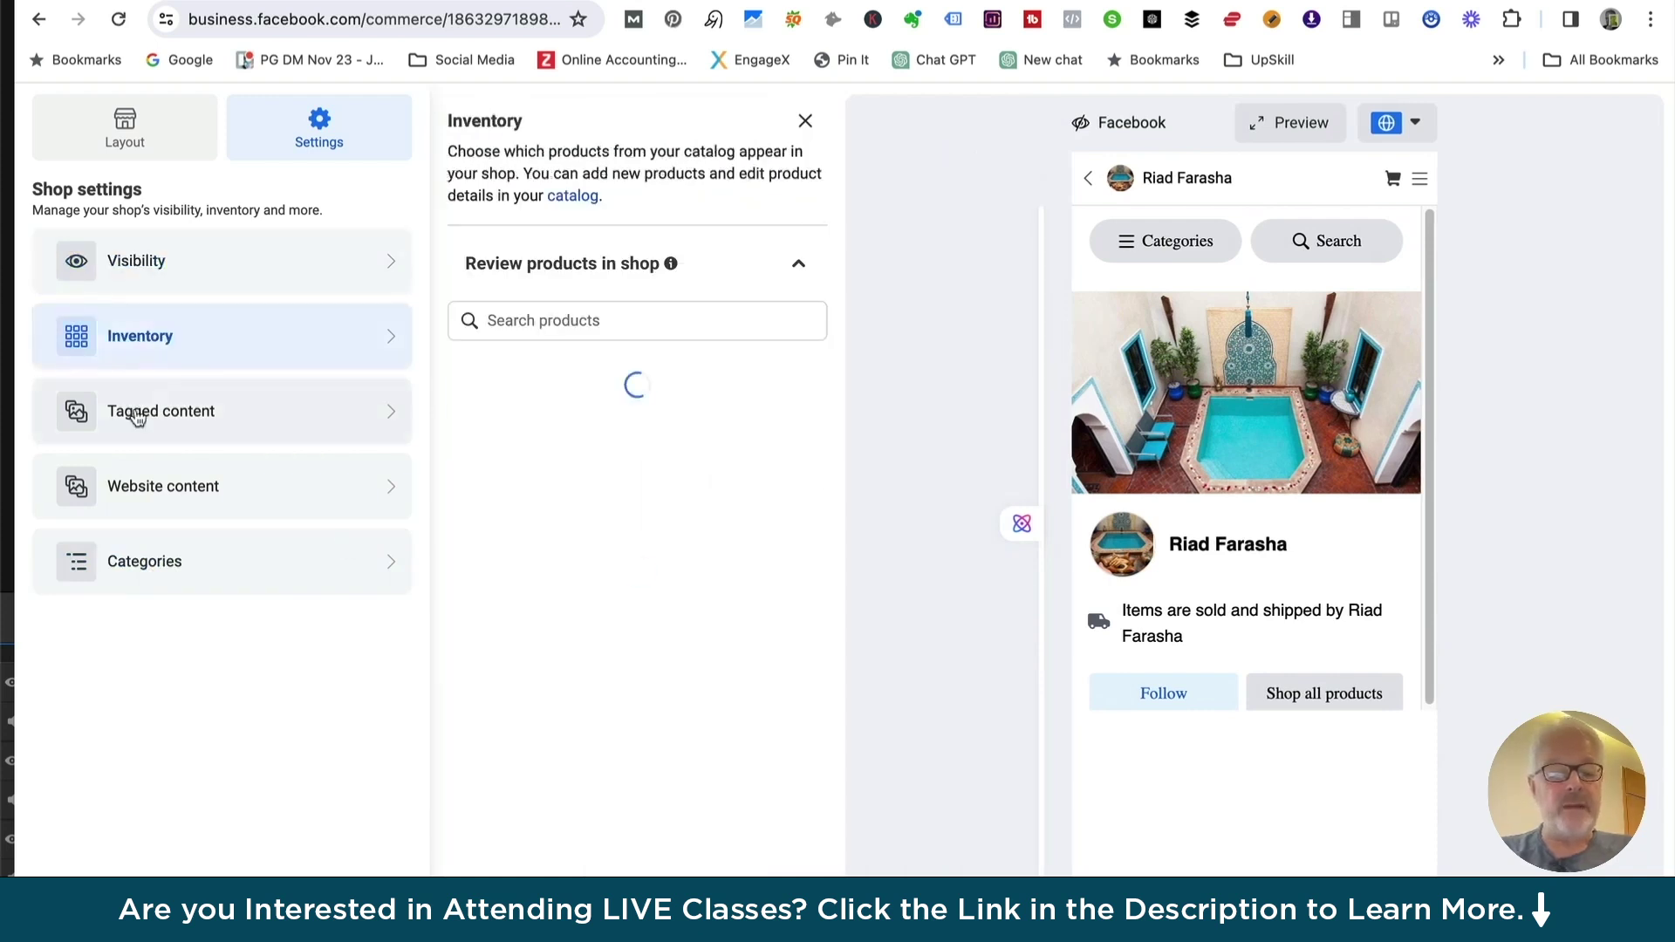
click(130, 414)
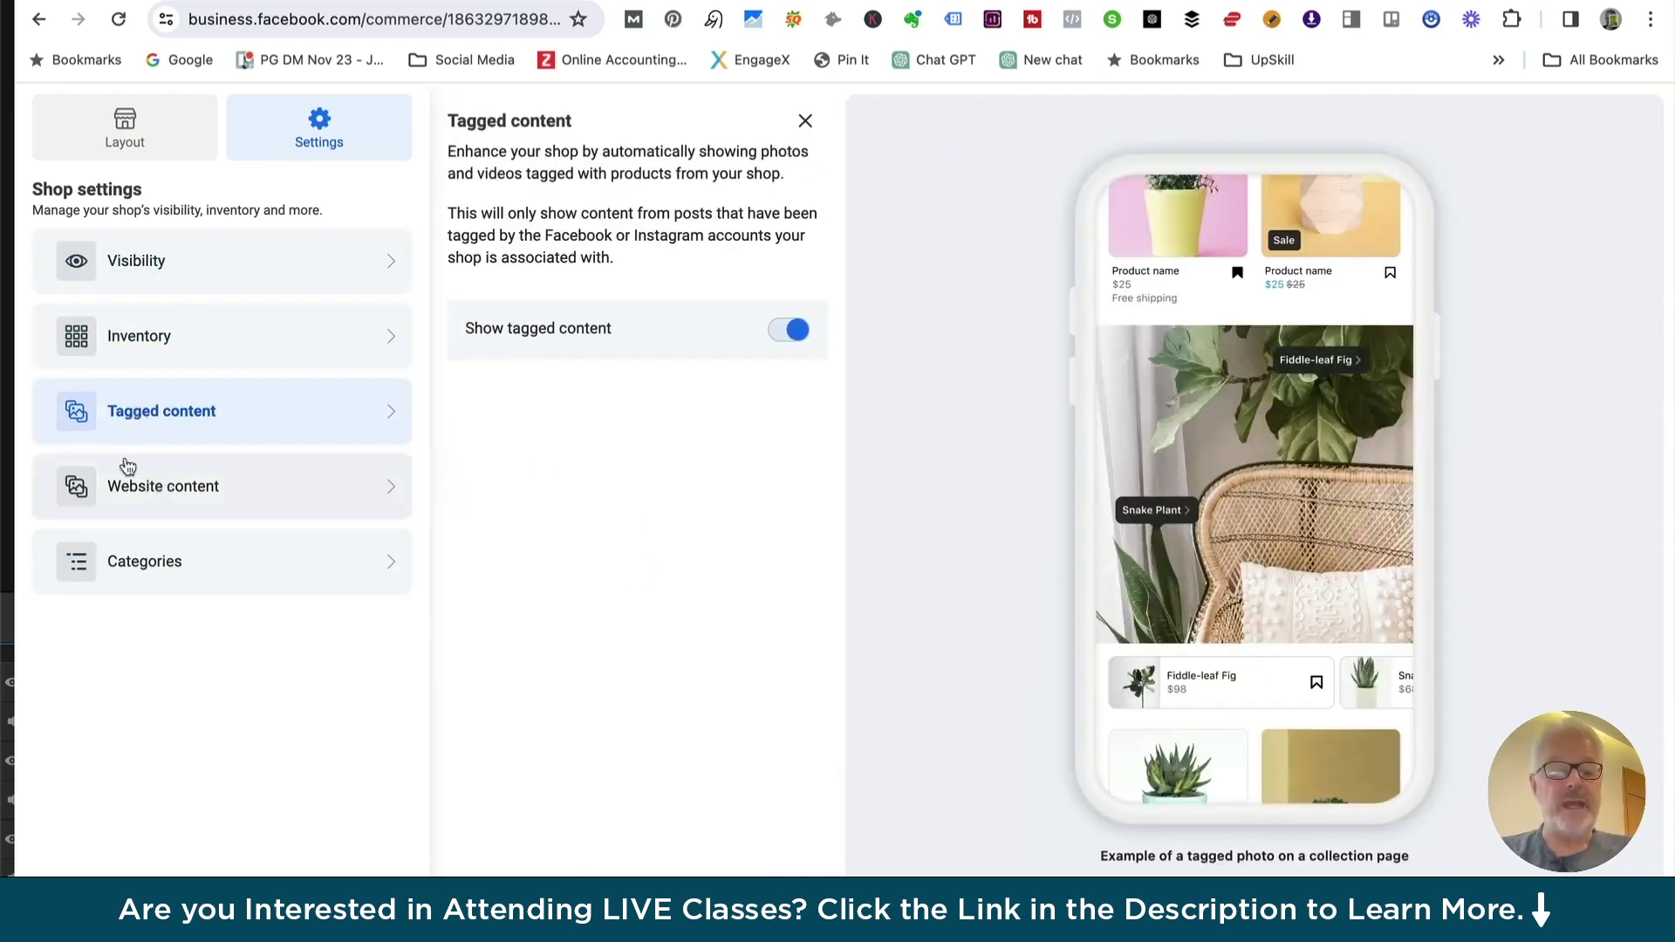
click(144, 138)
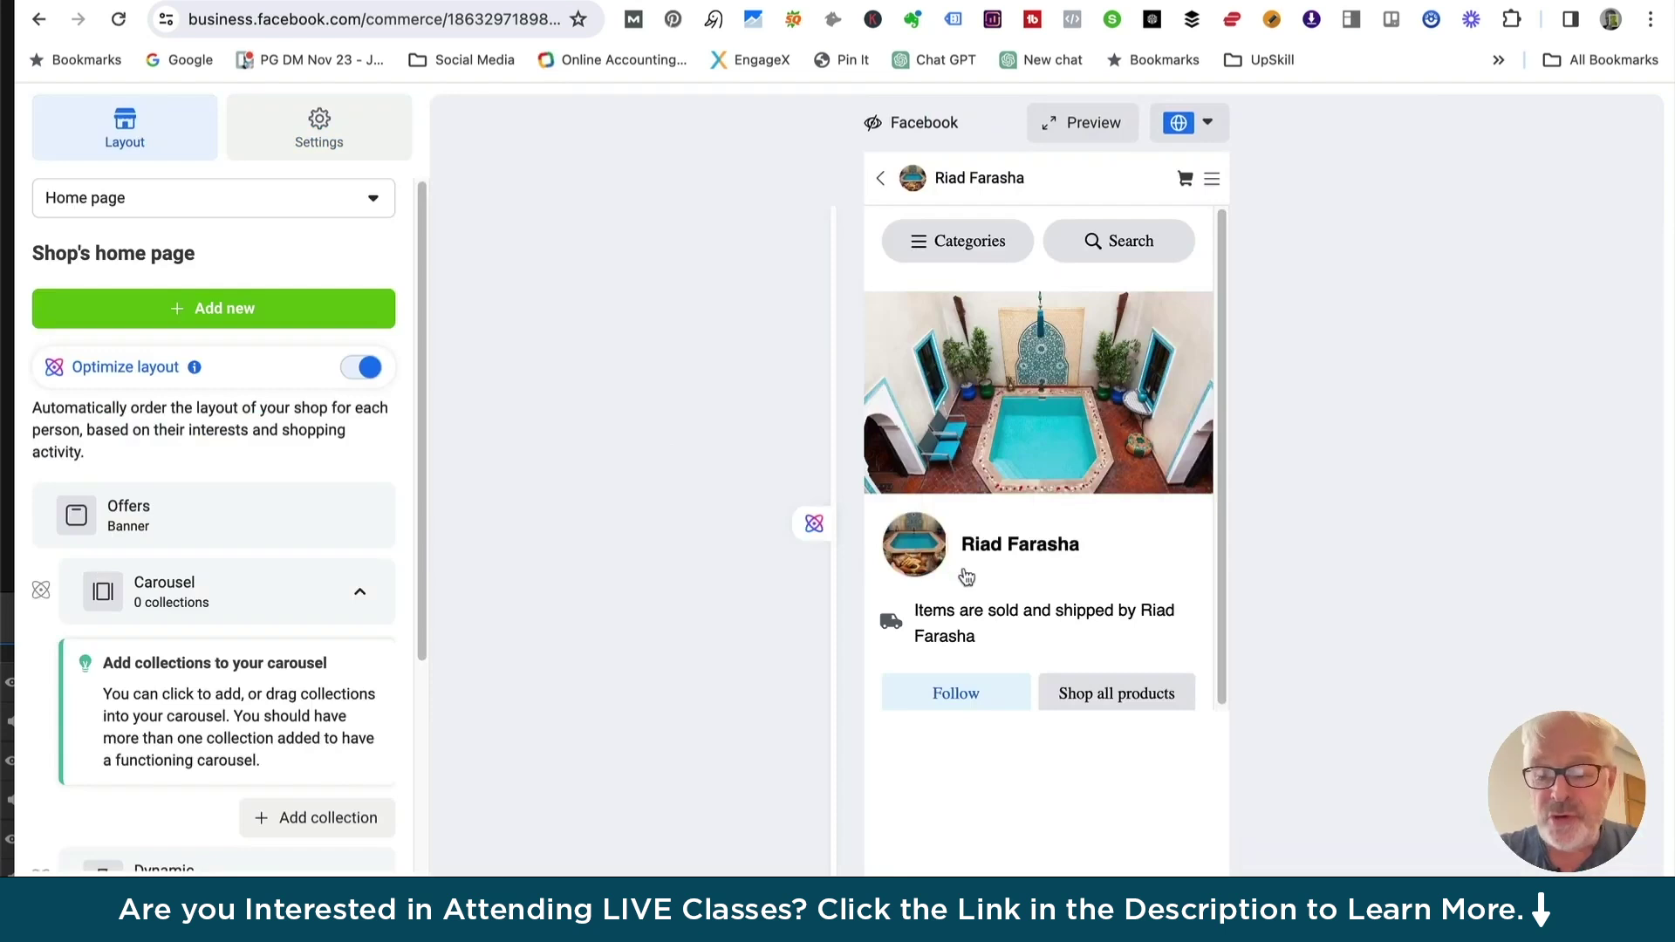
click(1622, 902)
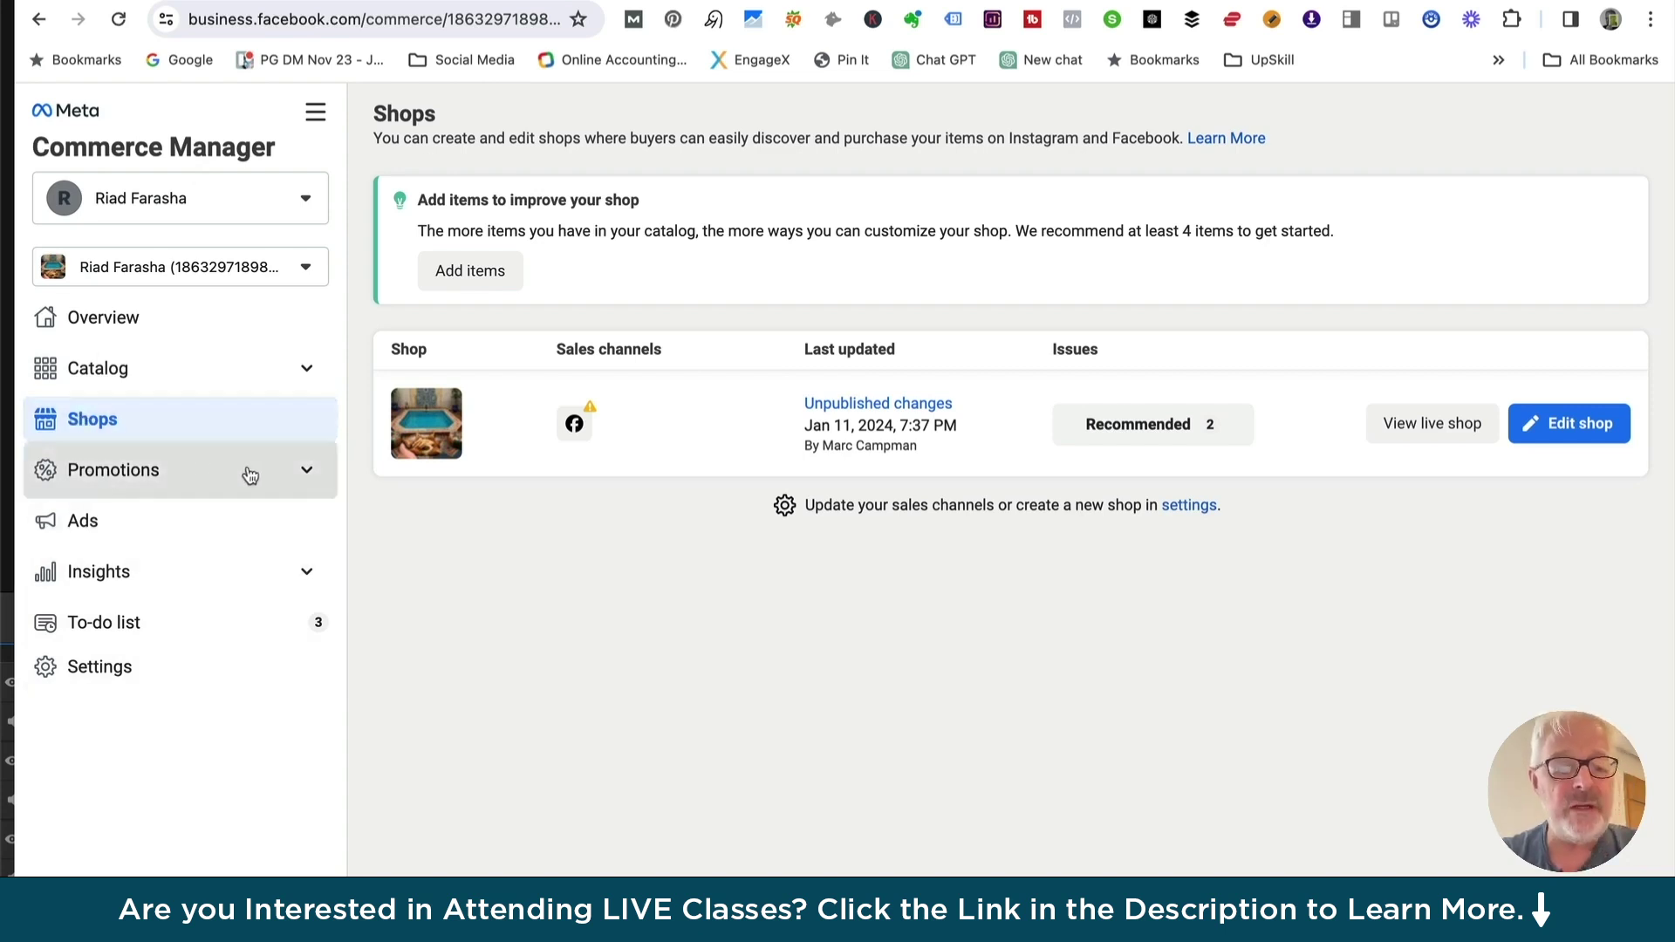
Go to Promotions > Offers and begin a new offer from the Offers page
click(307, 476)
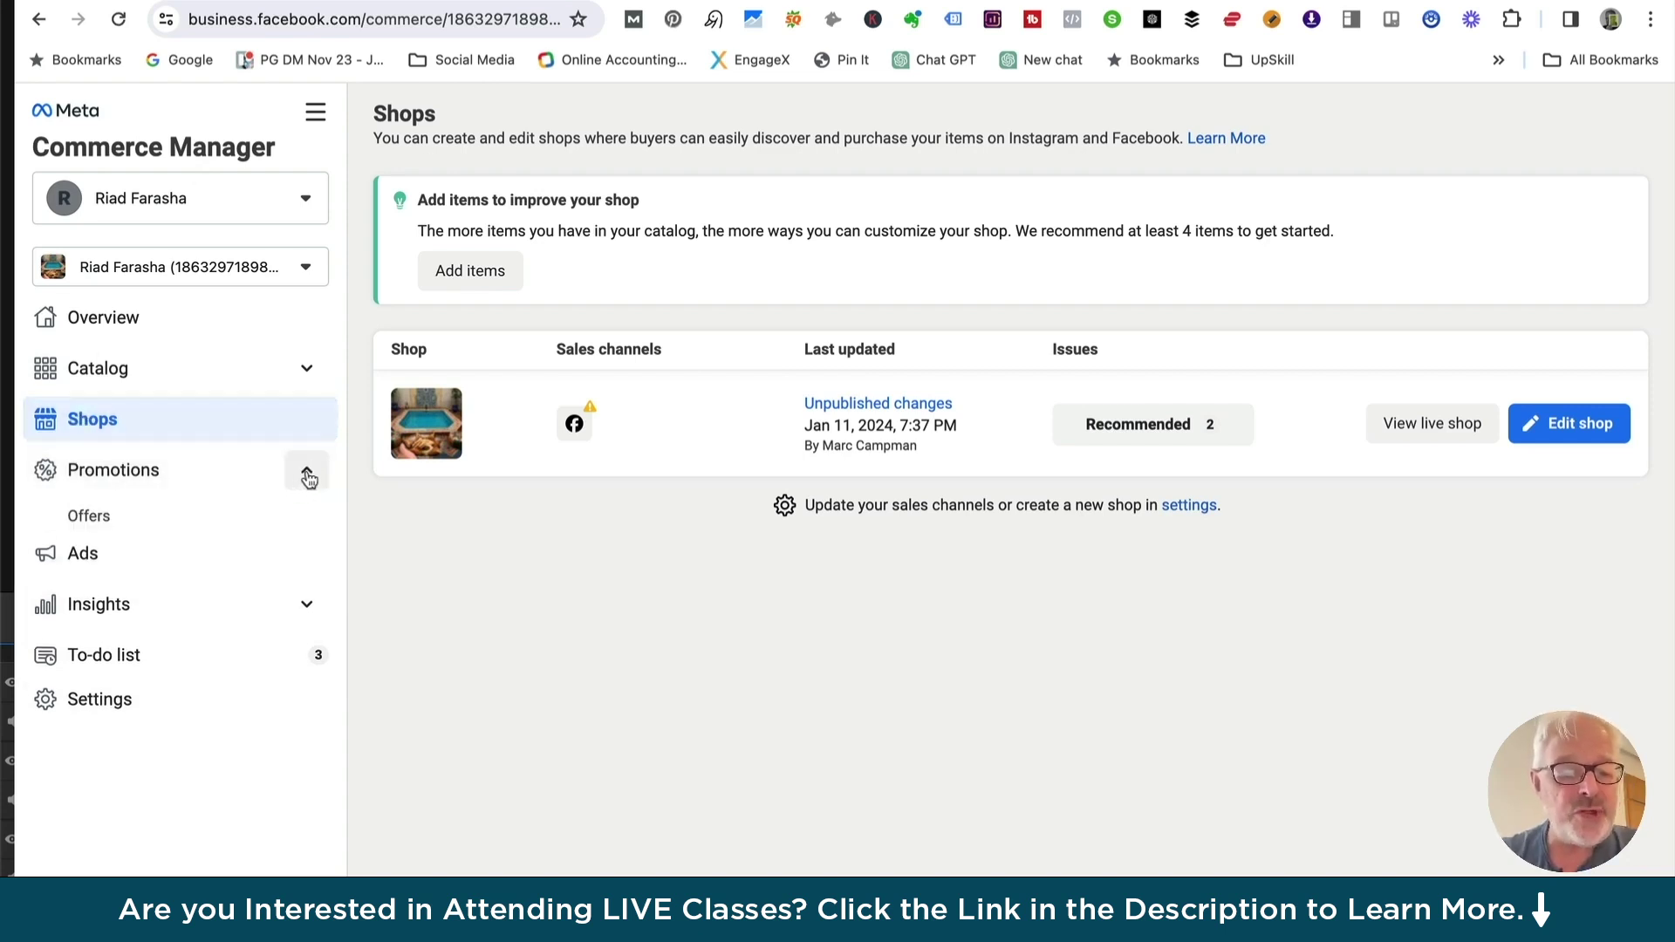
click(98, 523)
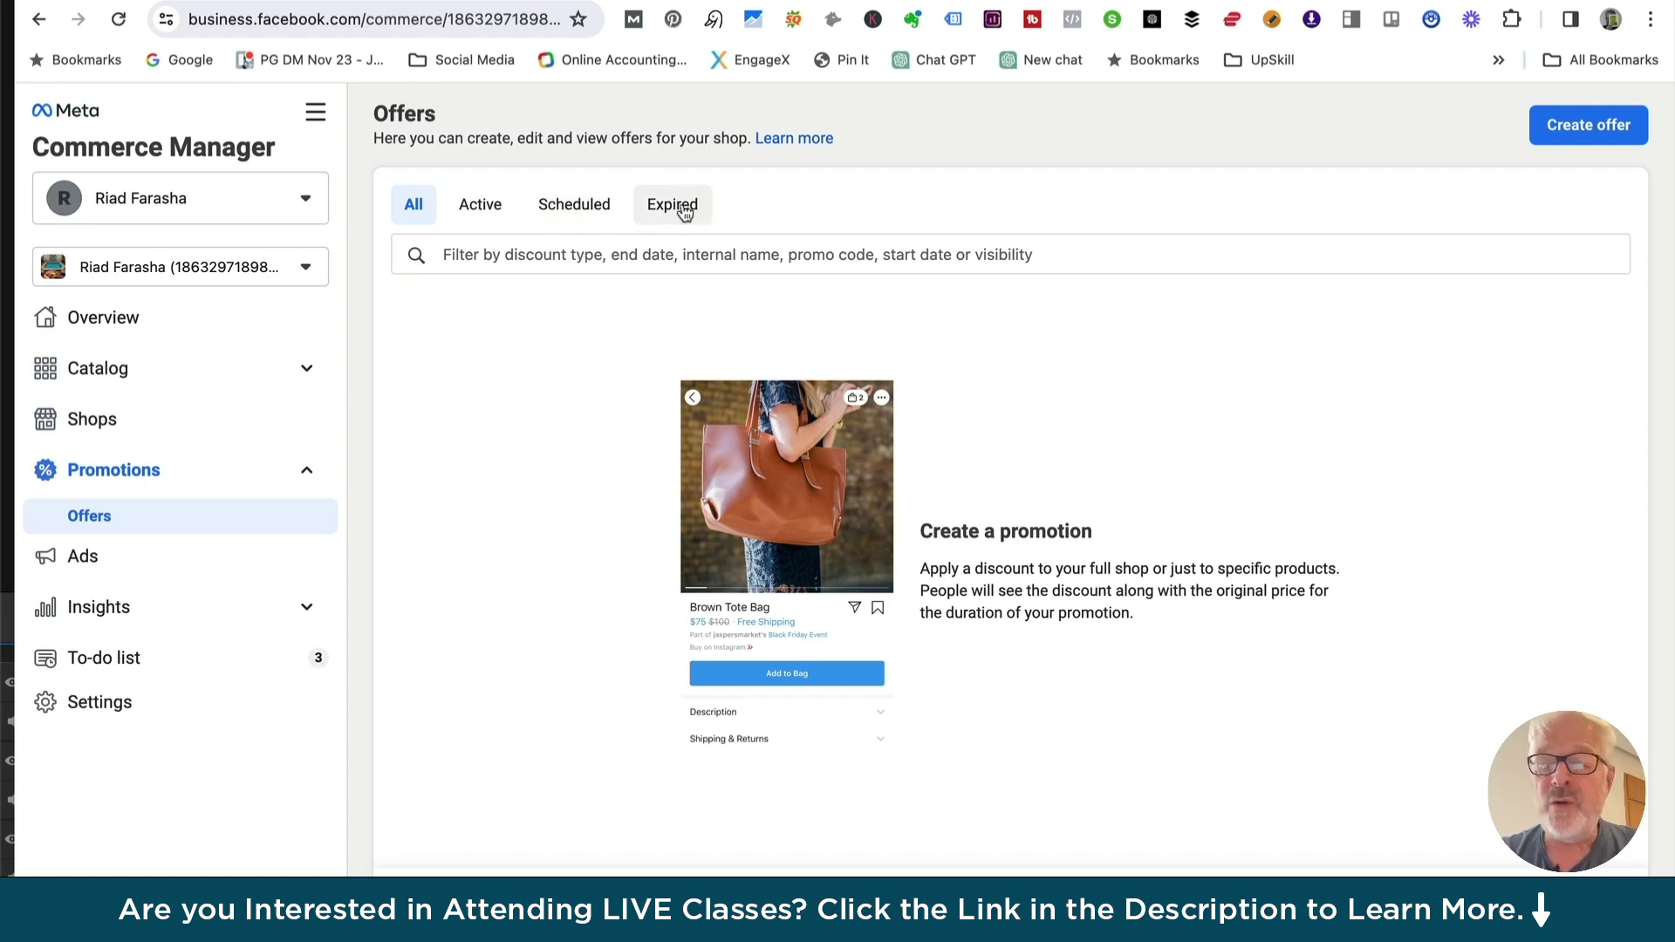
click(1589, 127)
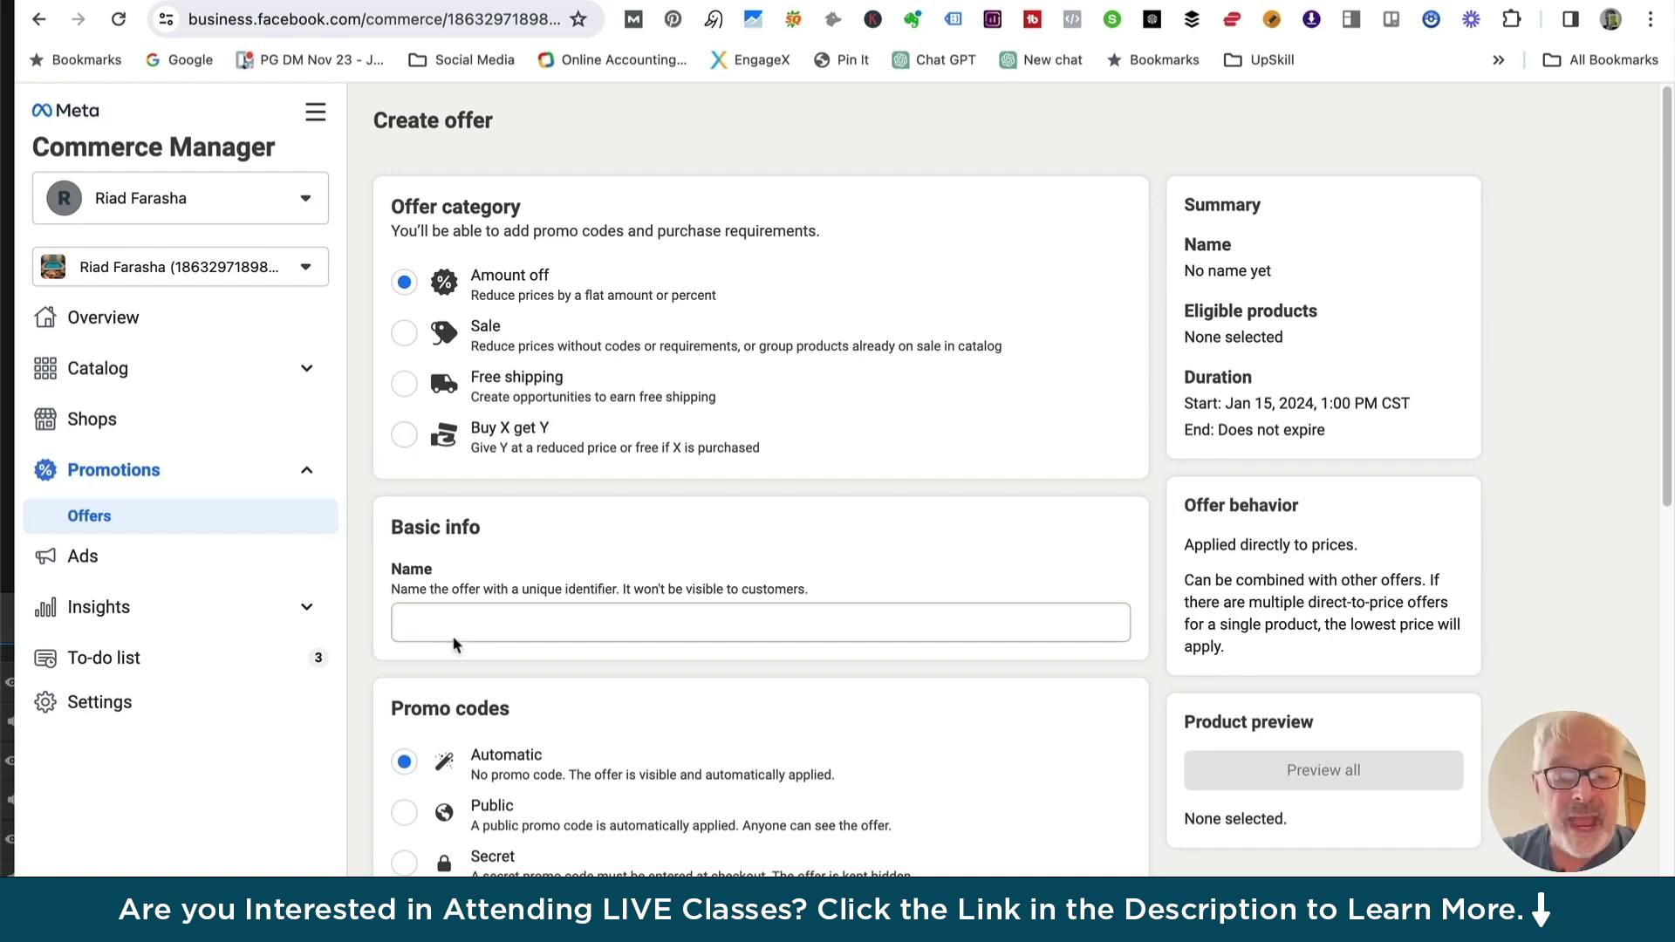
Name the new offer 'Spring Promotion'
scroll(458, 626, down, 2)
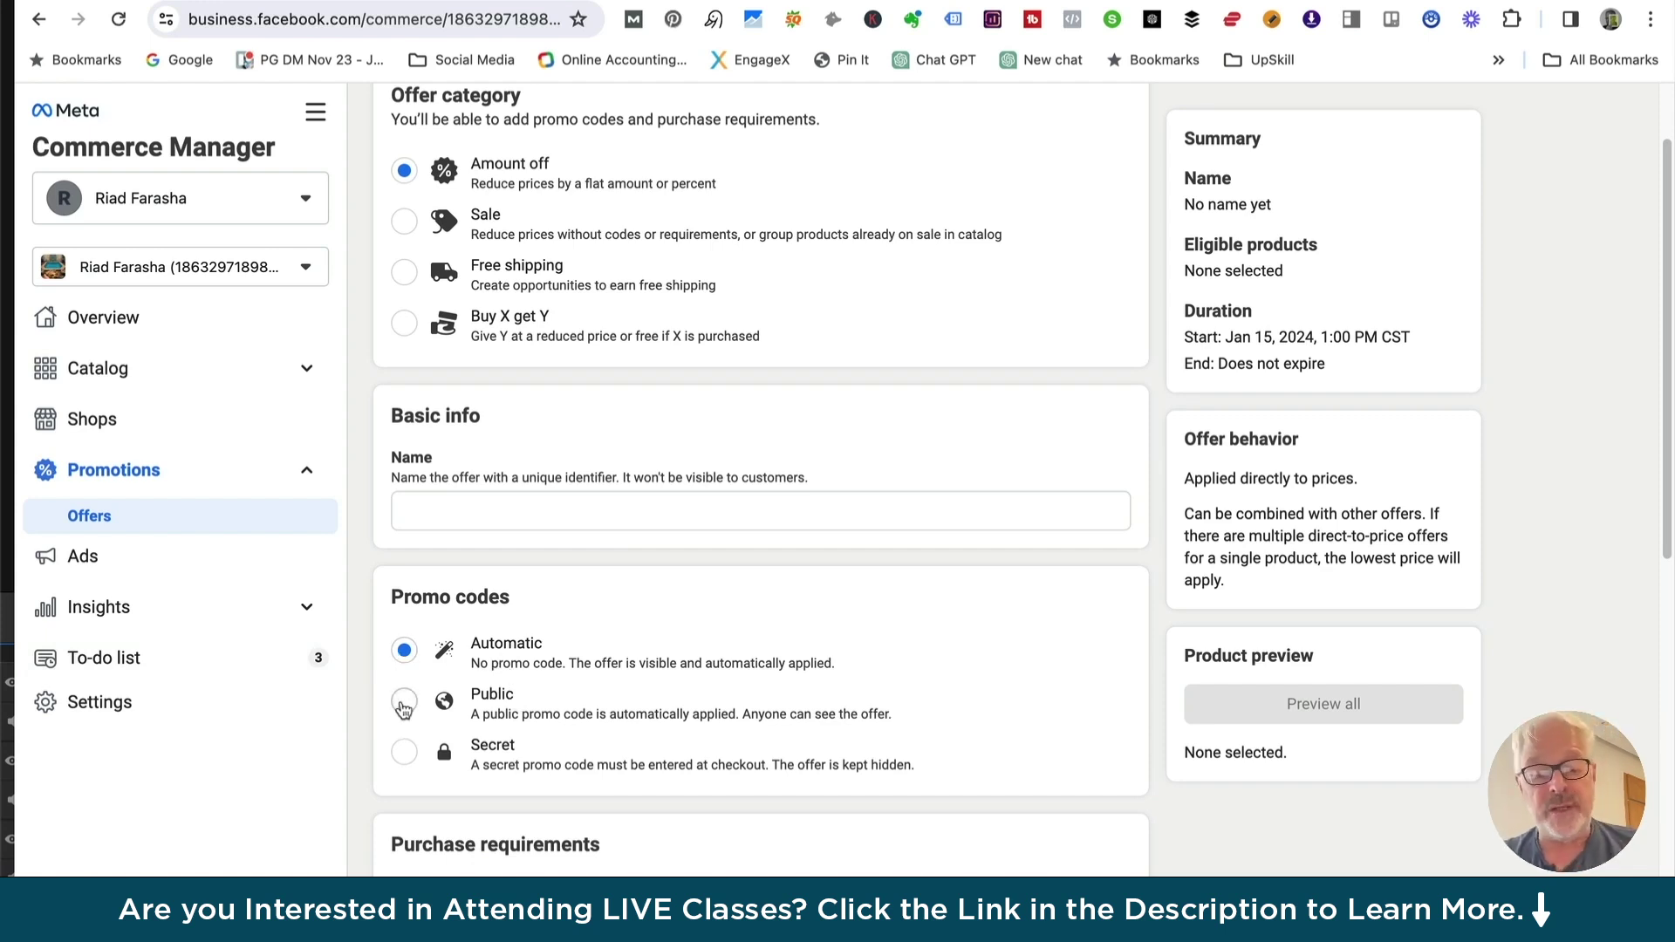
scroll(819, 372, up, 2)
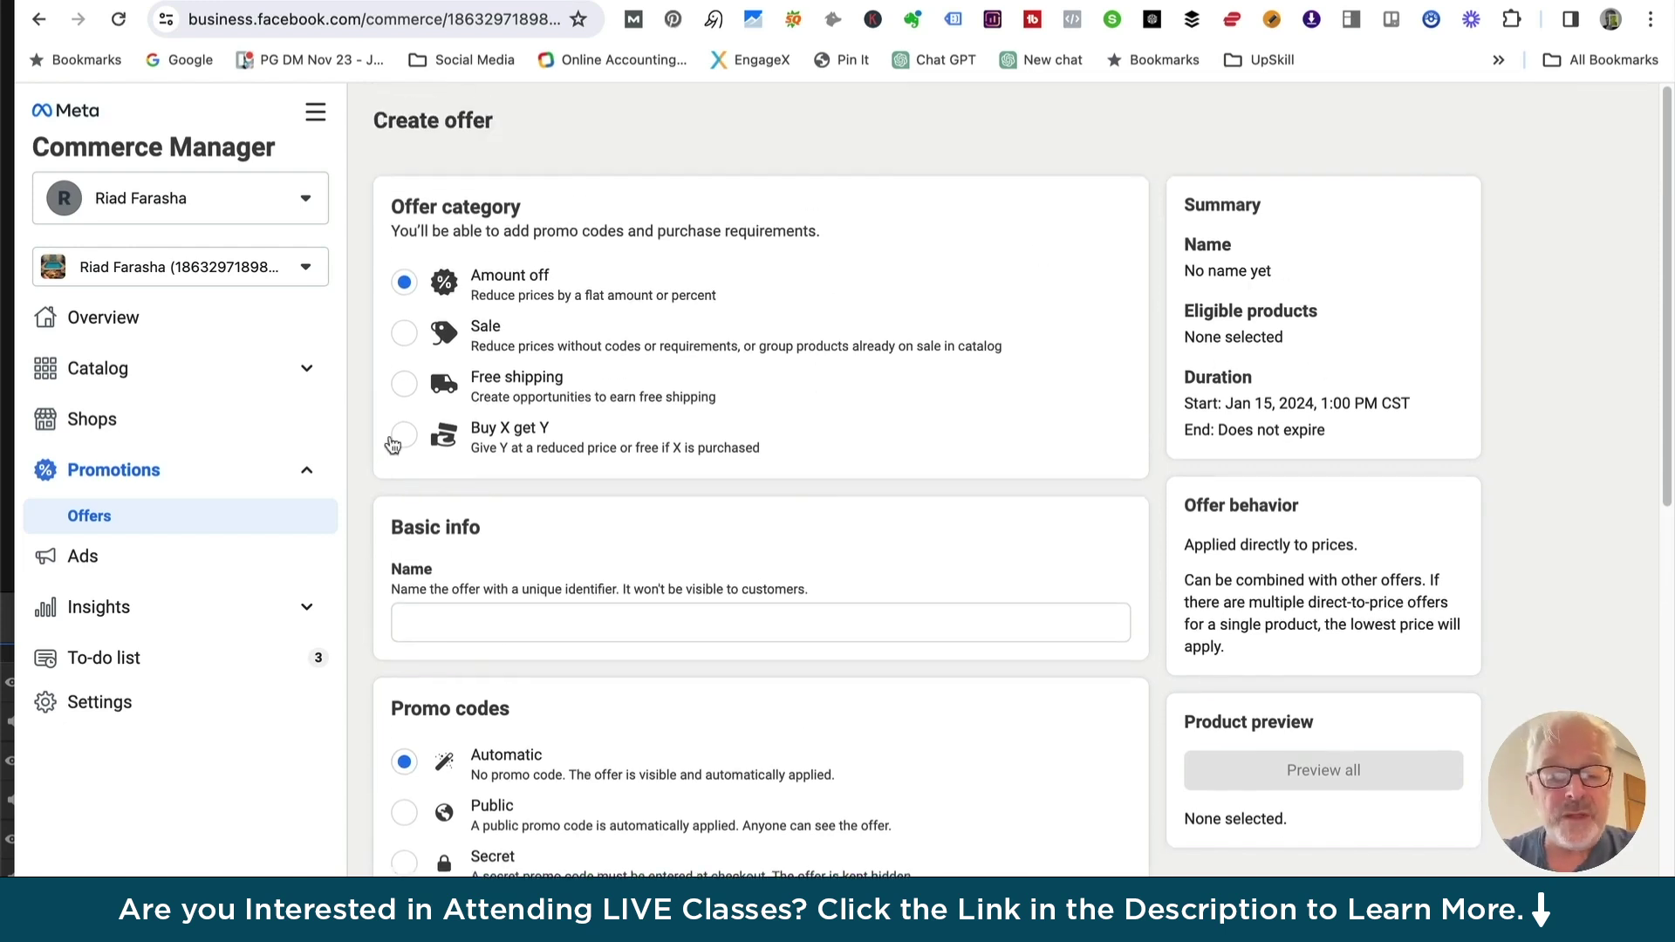
click(437, 621)
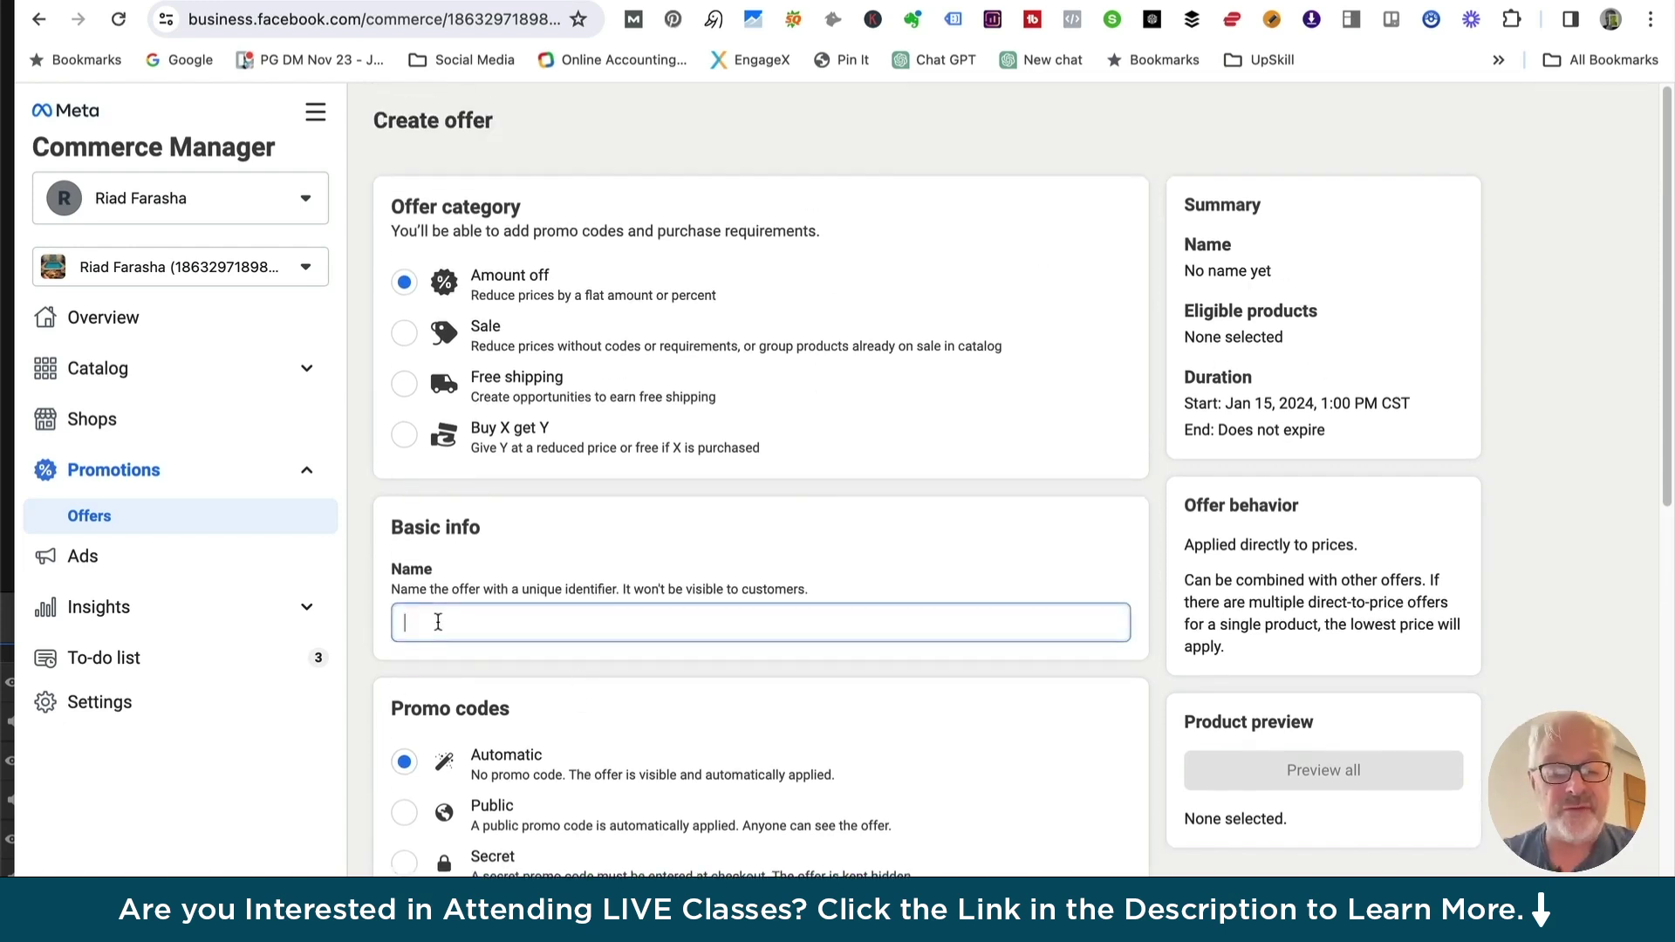
text(S)
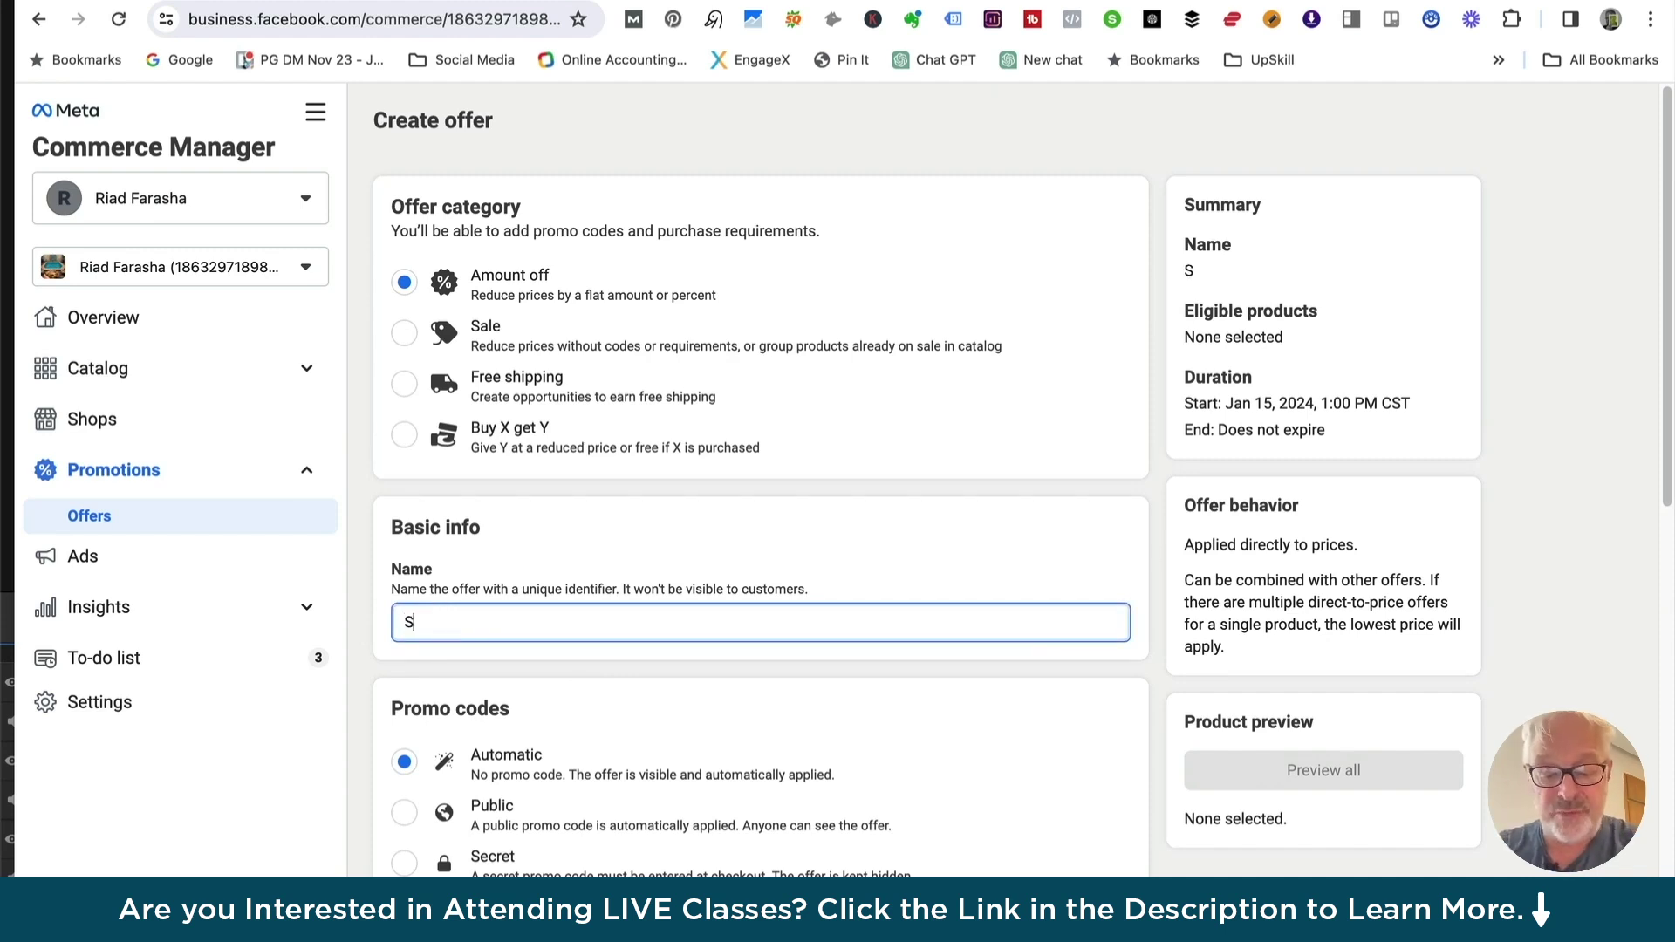
text(pring Promotion)
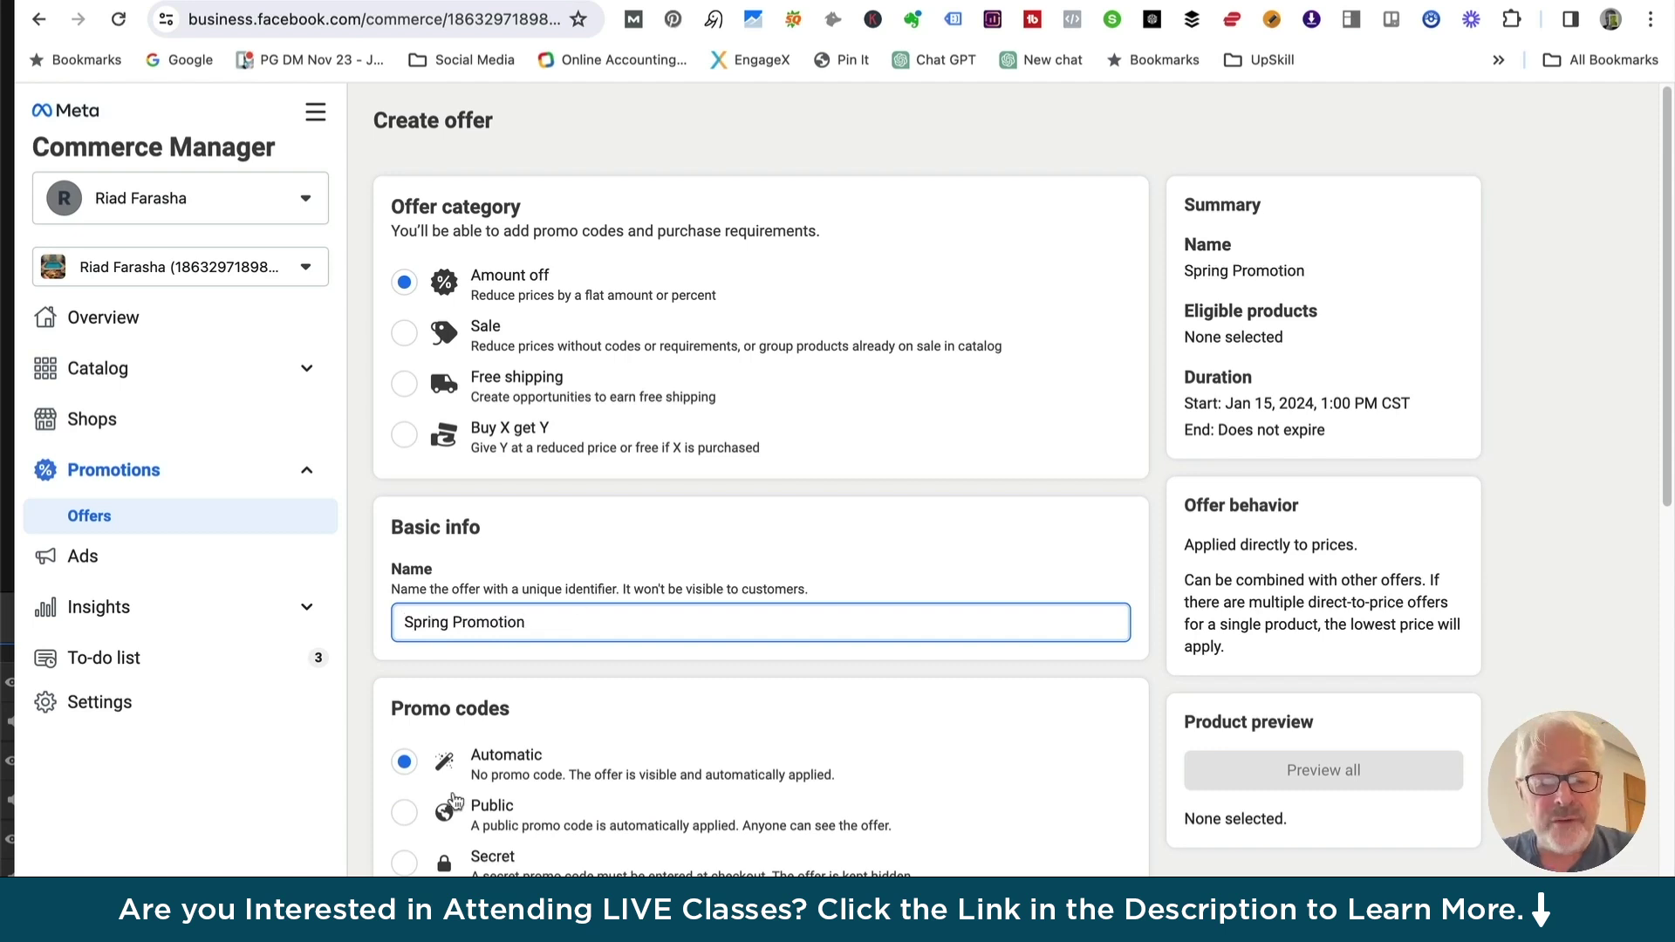
Keep the discount type as Percent, enter 20 as amount off, and open product selection
scroll(1077, 708, down, 5)
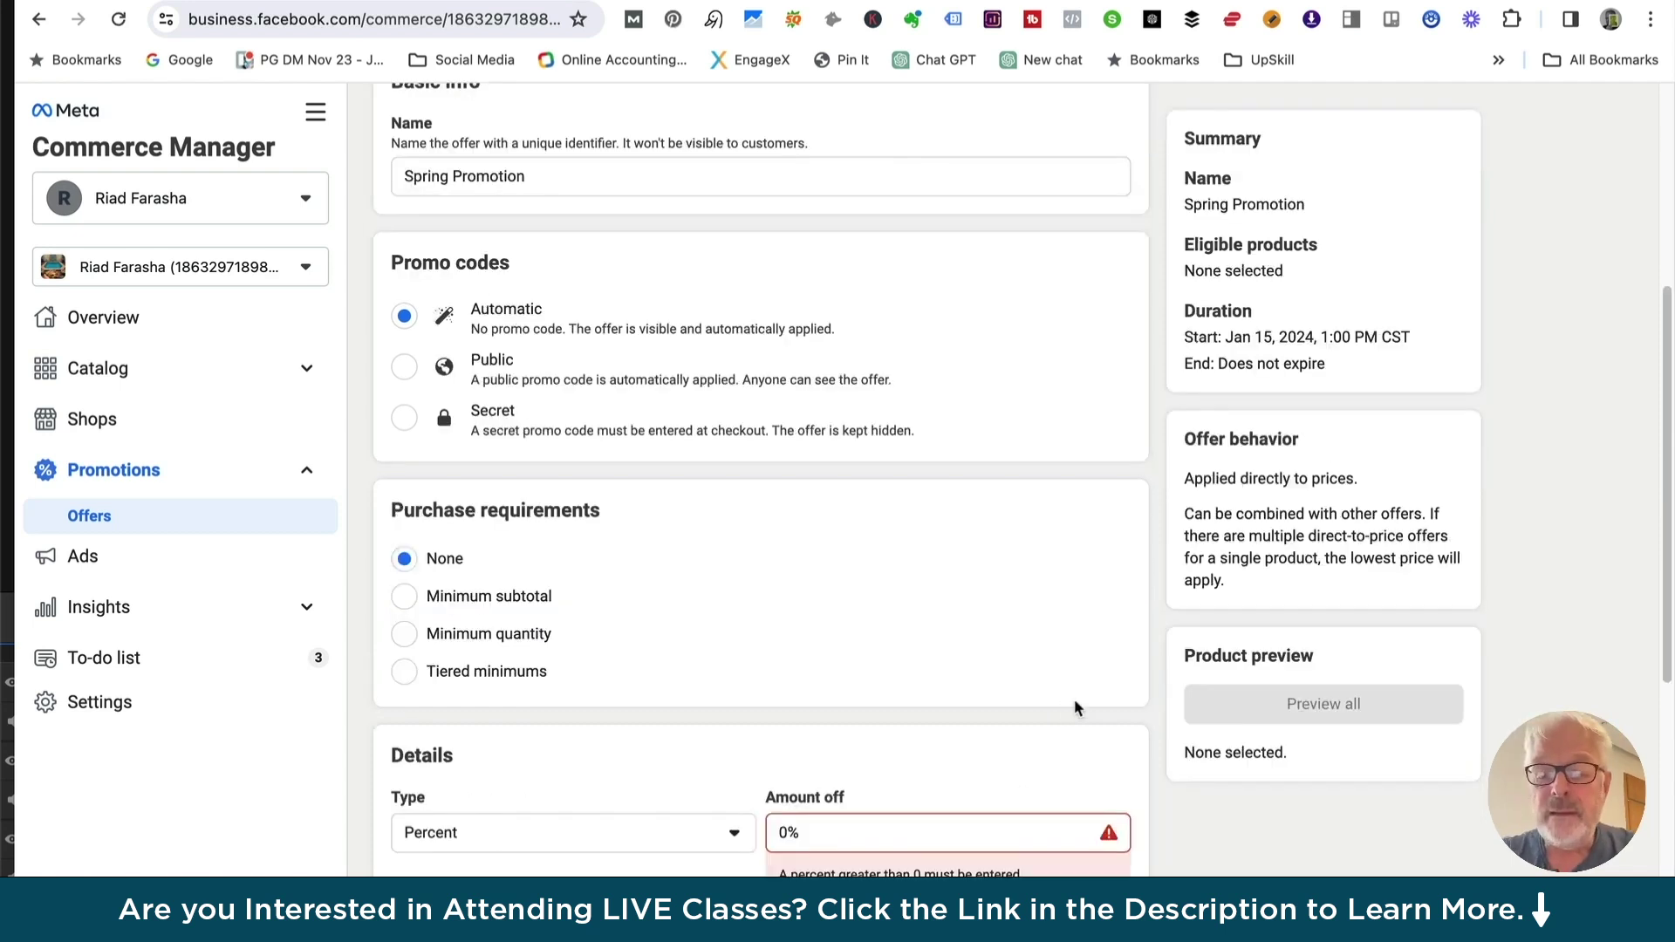
scroll(672, 371, up, 1)
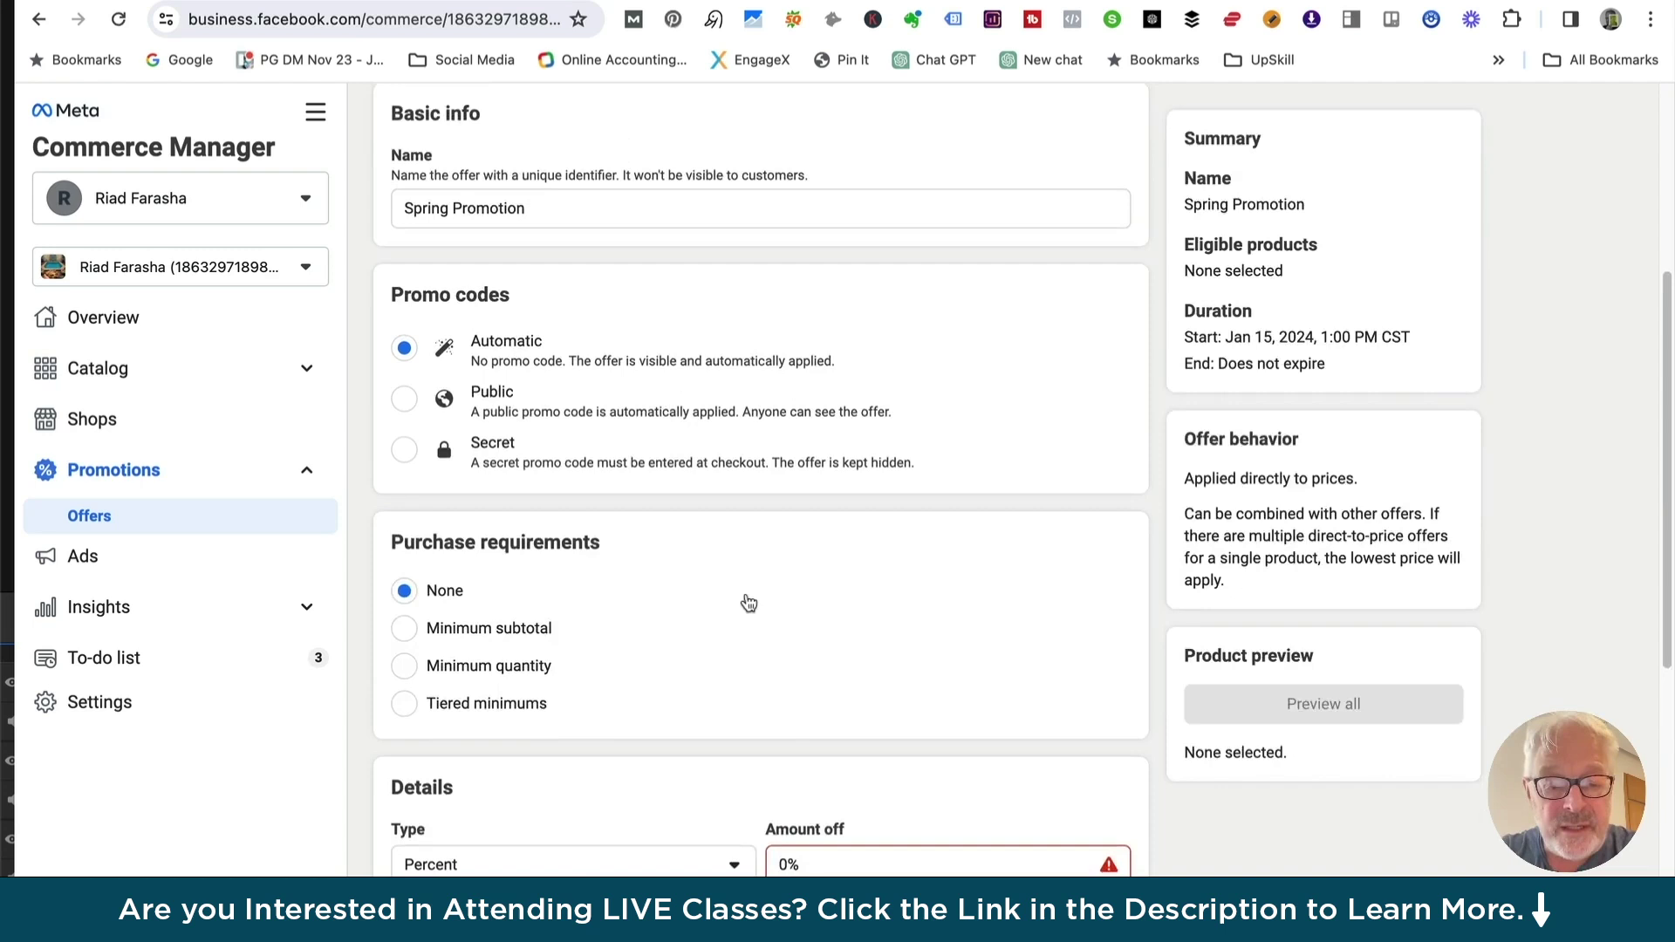
scroll(722, 506, down, 4)
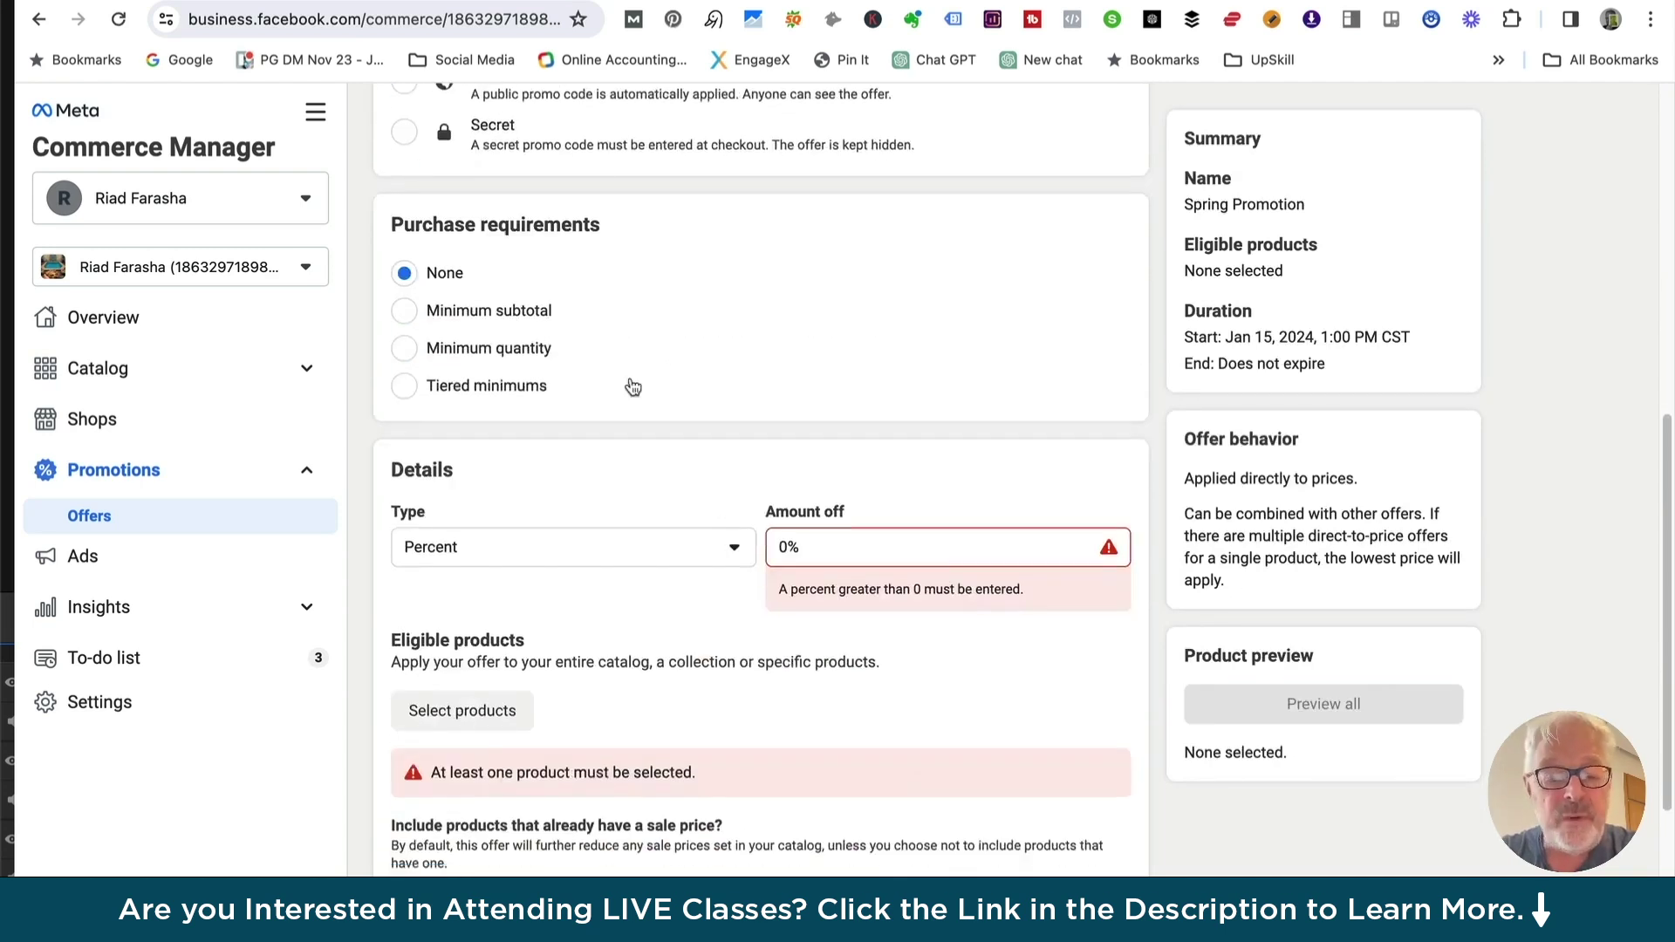
click(737, 558)
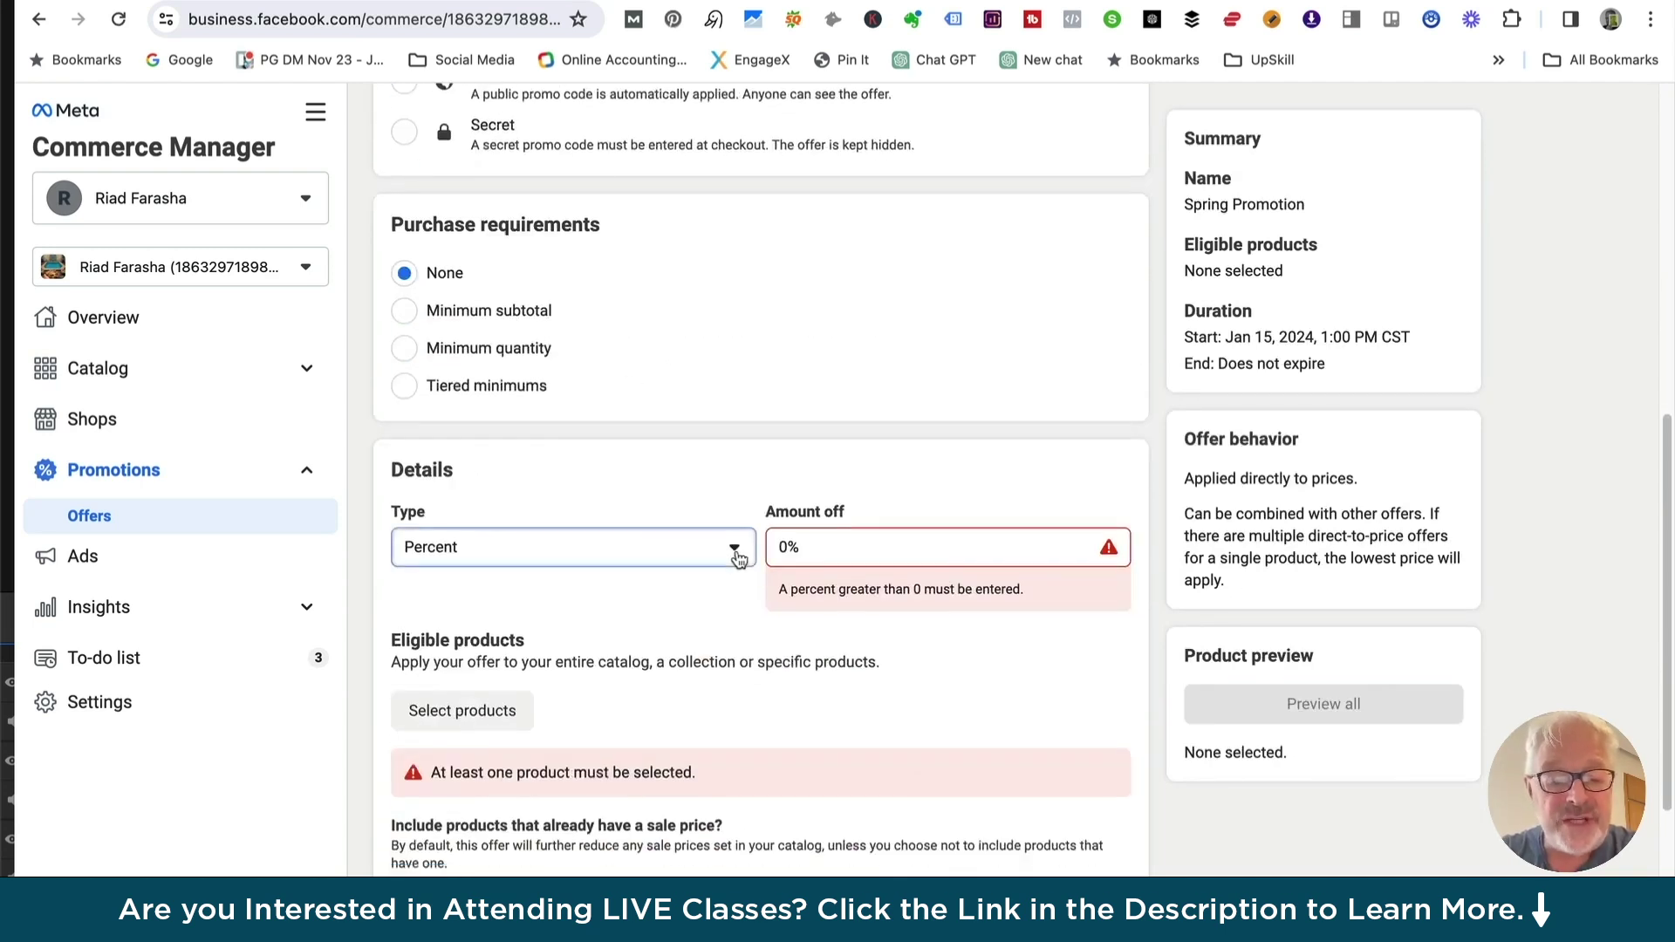
click(915, 538)
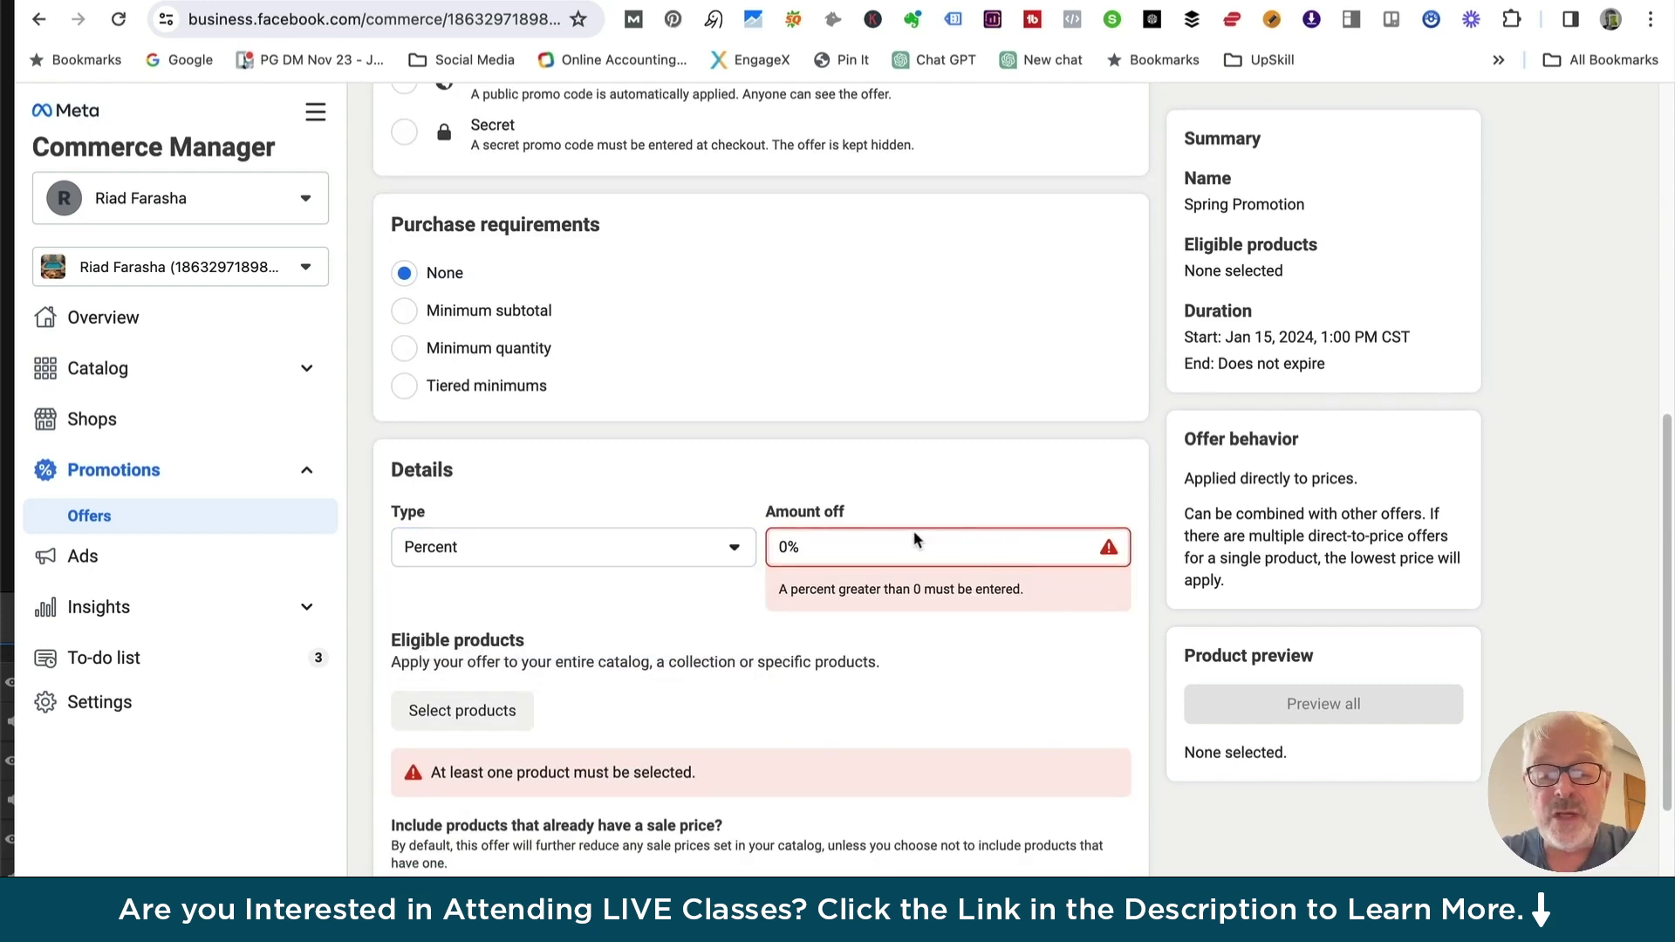
text(20)
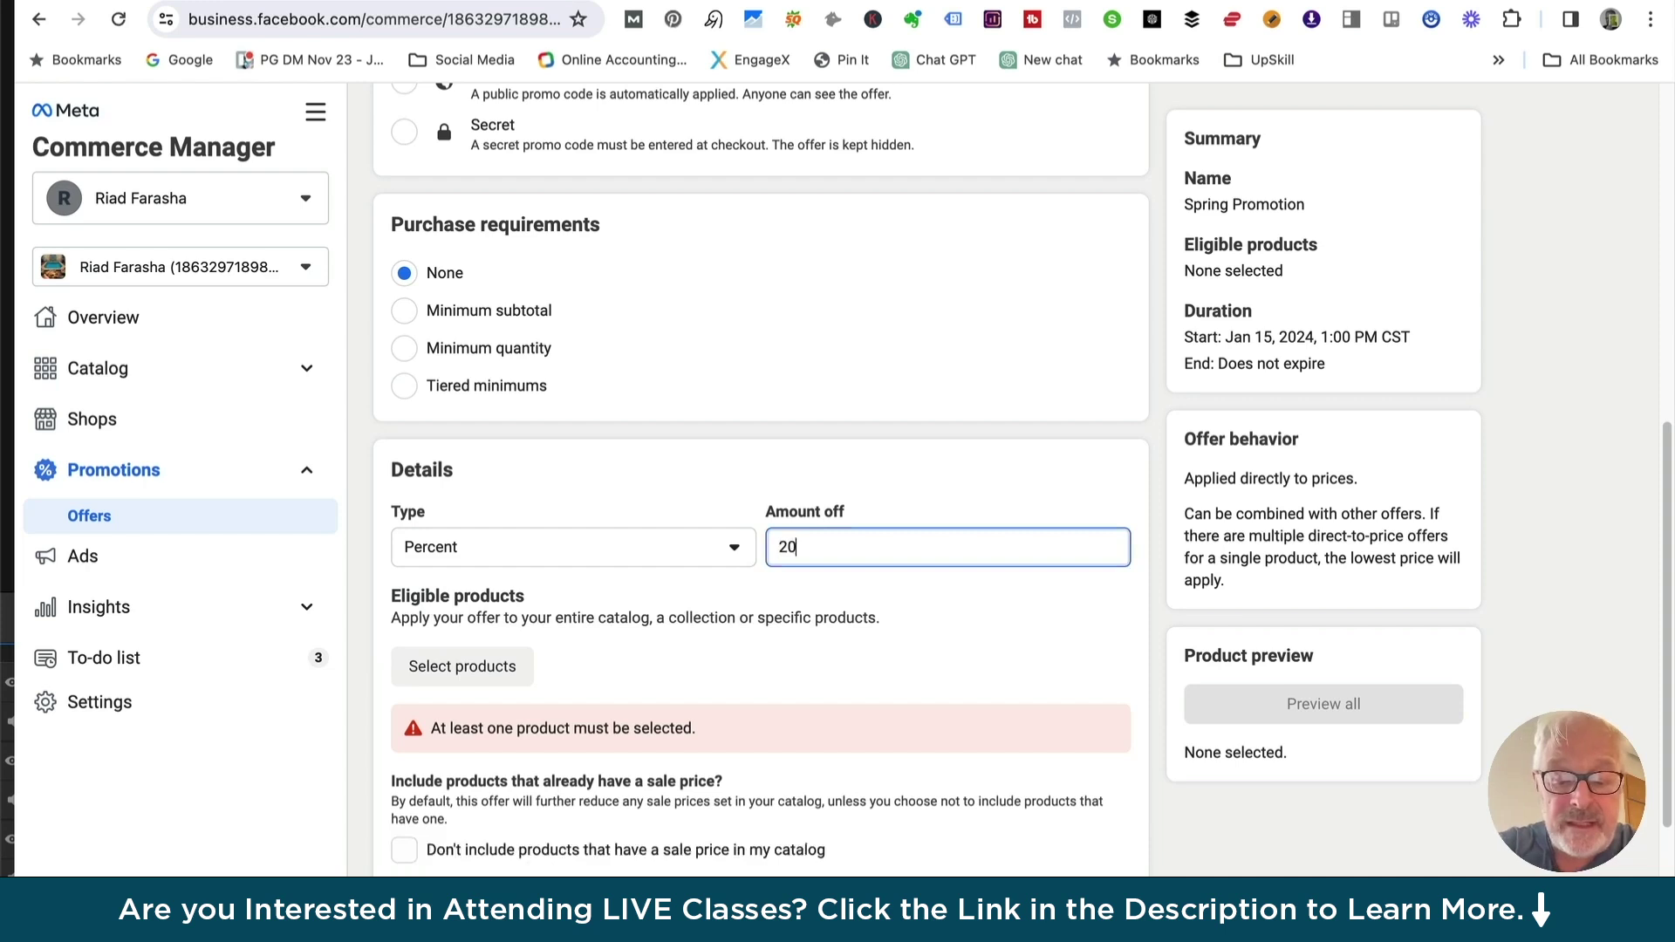
click(460, 671)
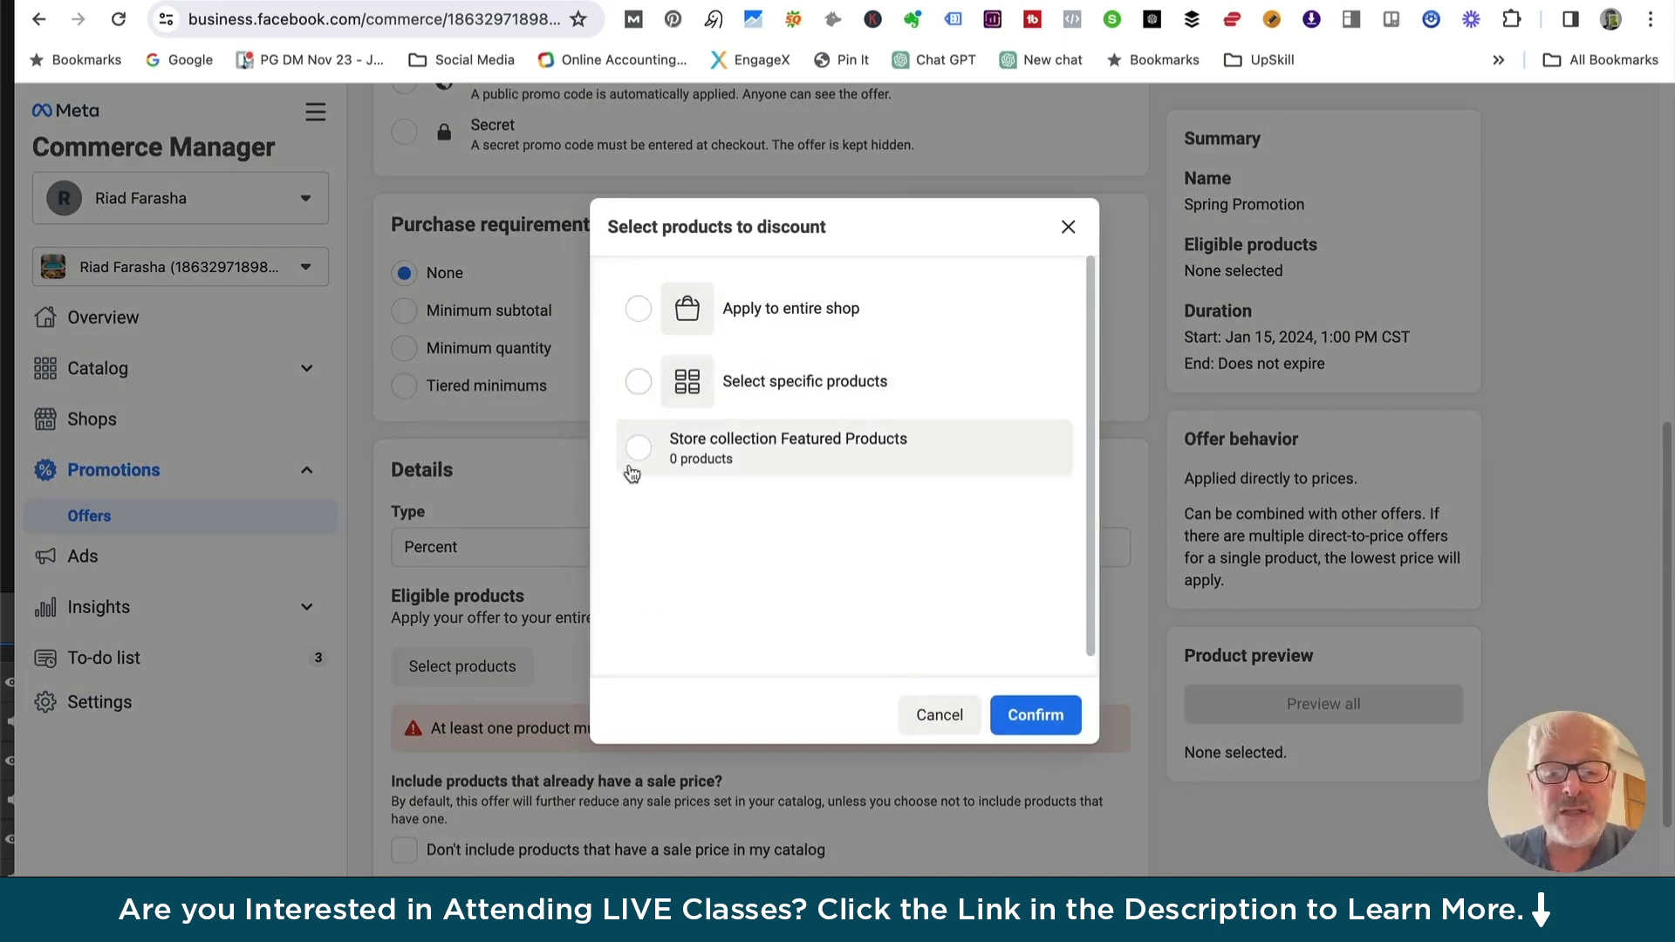
Apply the 20% discount to the entire shop, once per order
click(639, 309)
click(1035, 714)
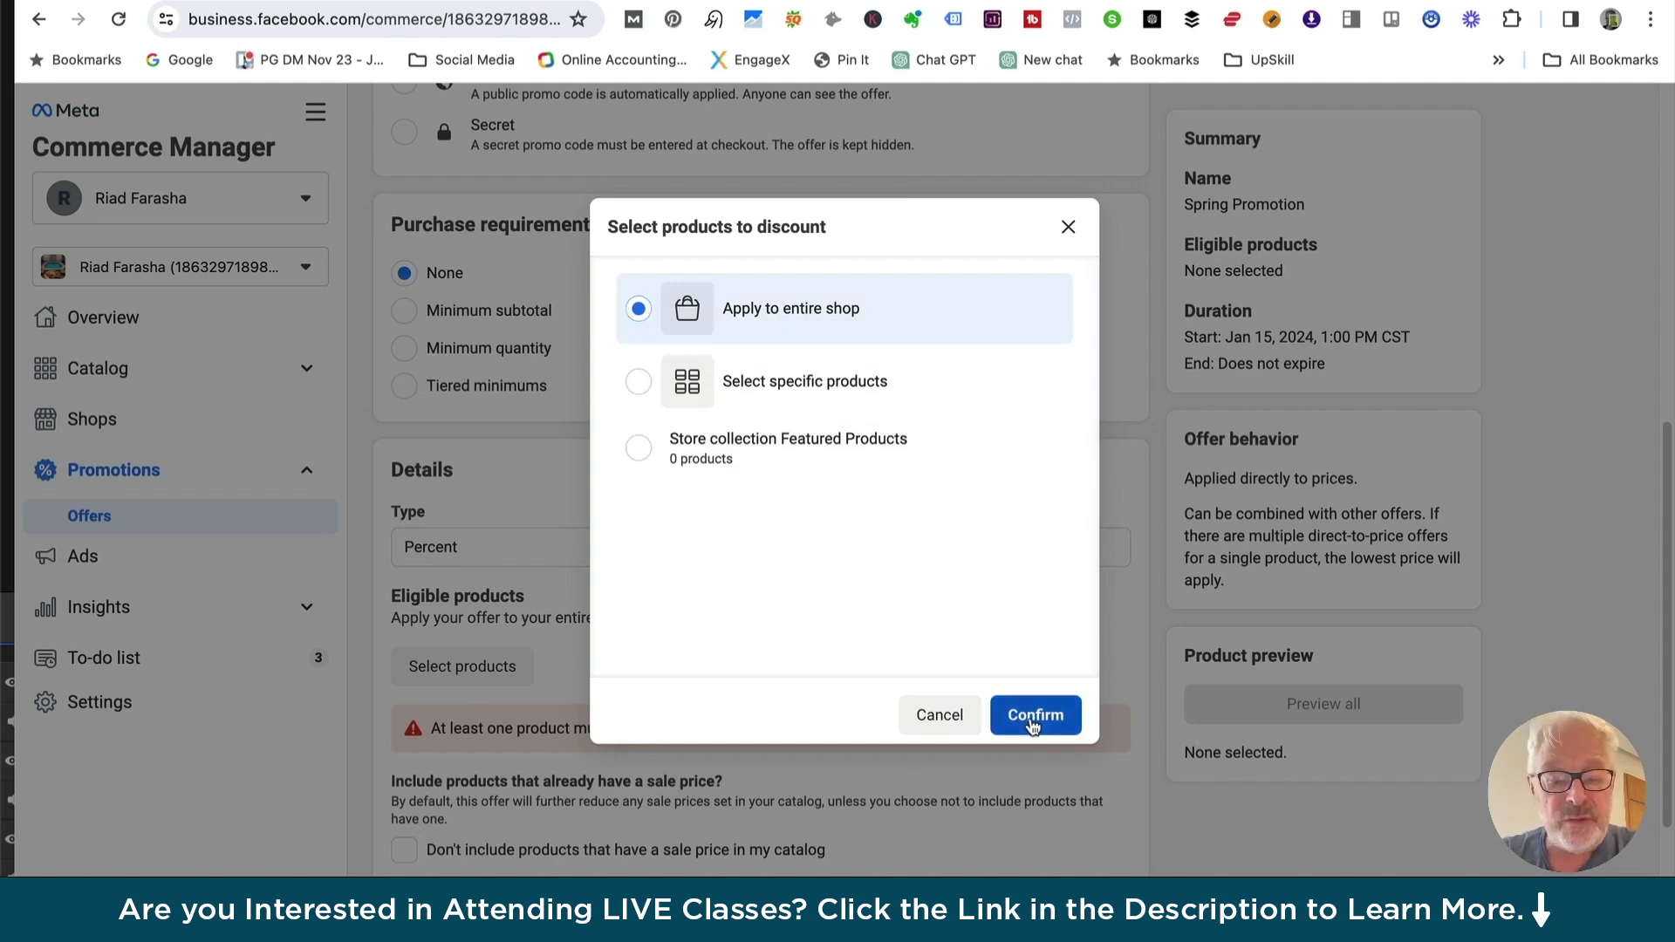
scroll(676, 667, down, 3)
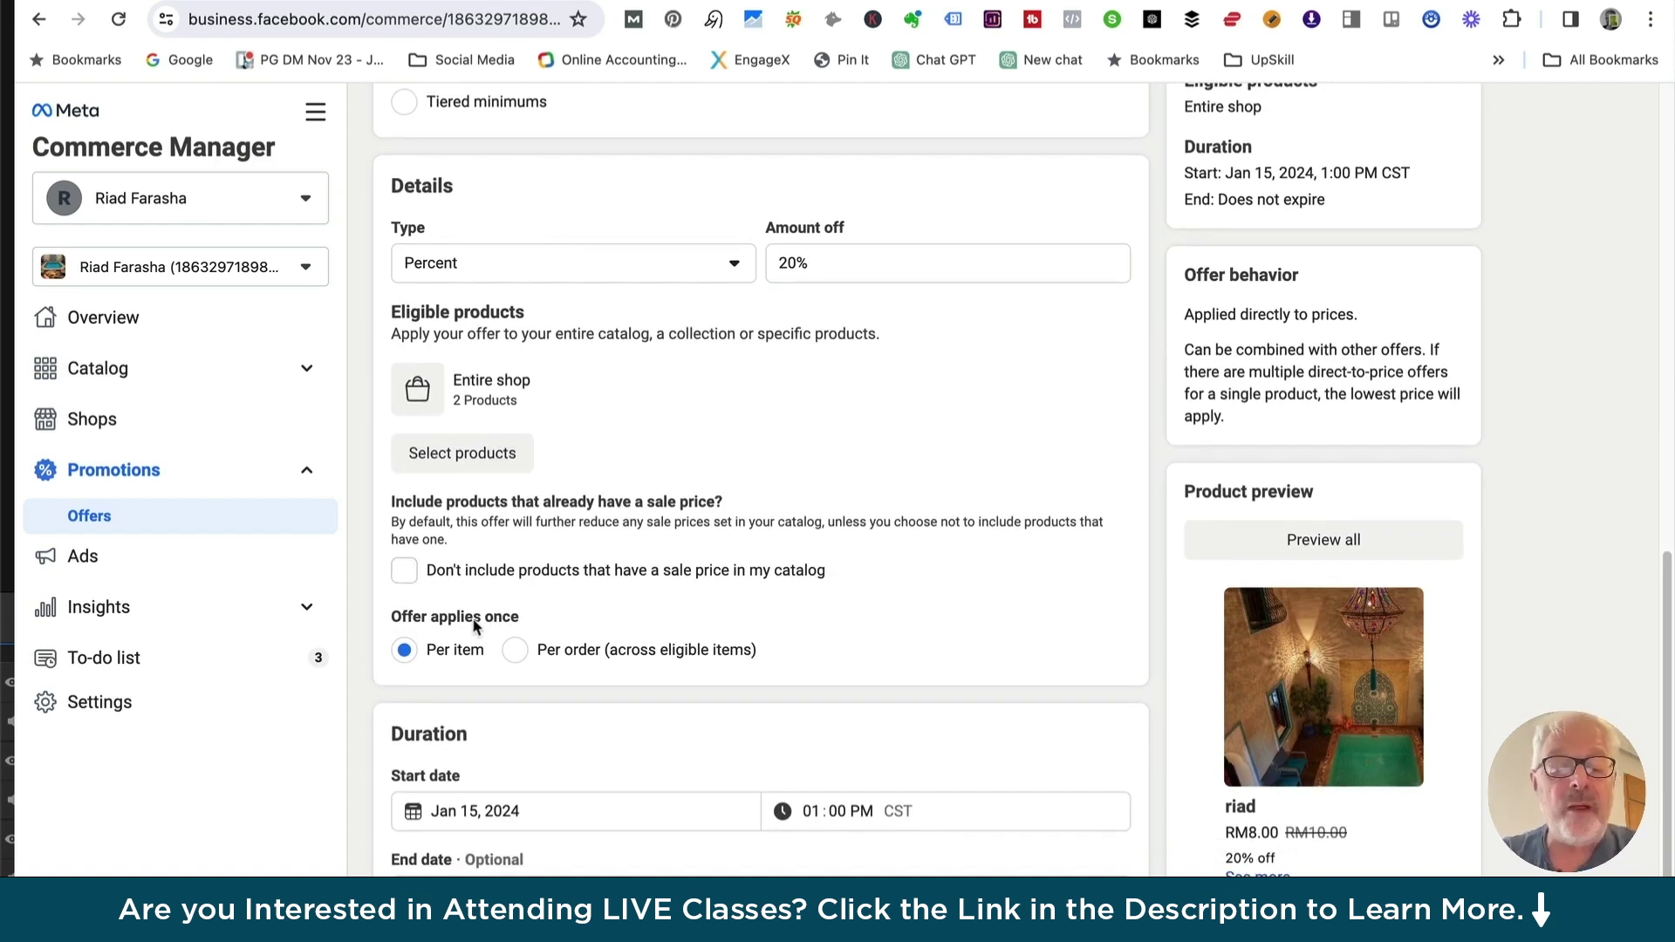
scroll(442, 434, down, 1)
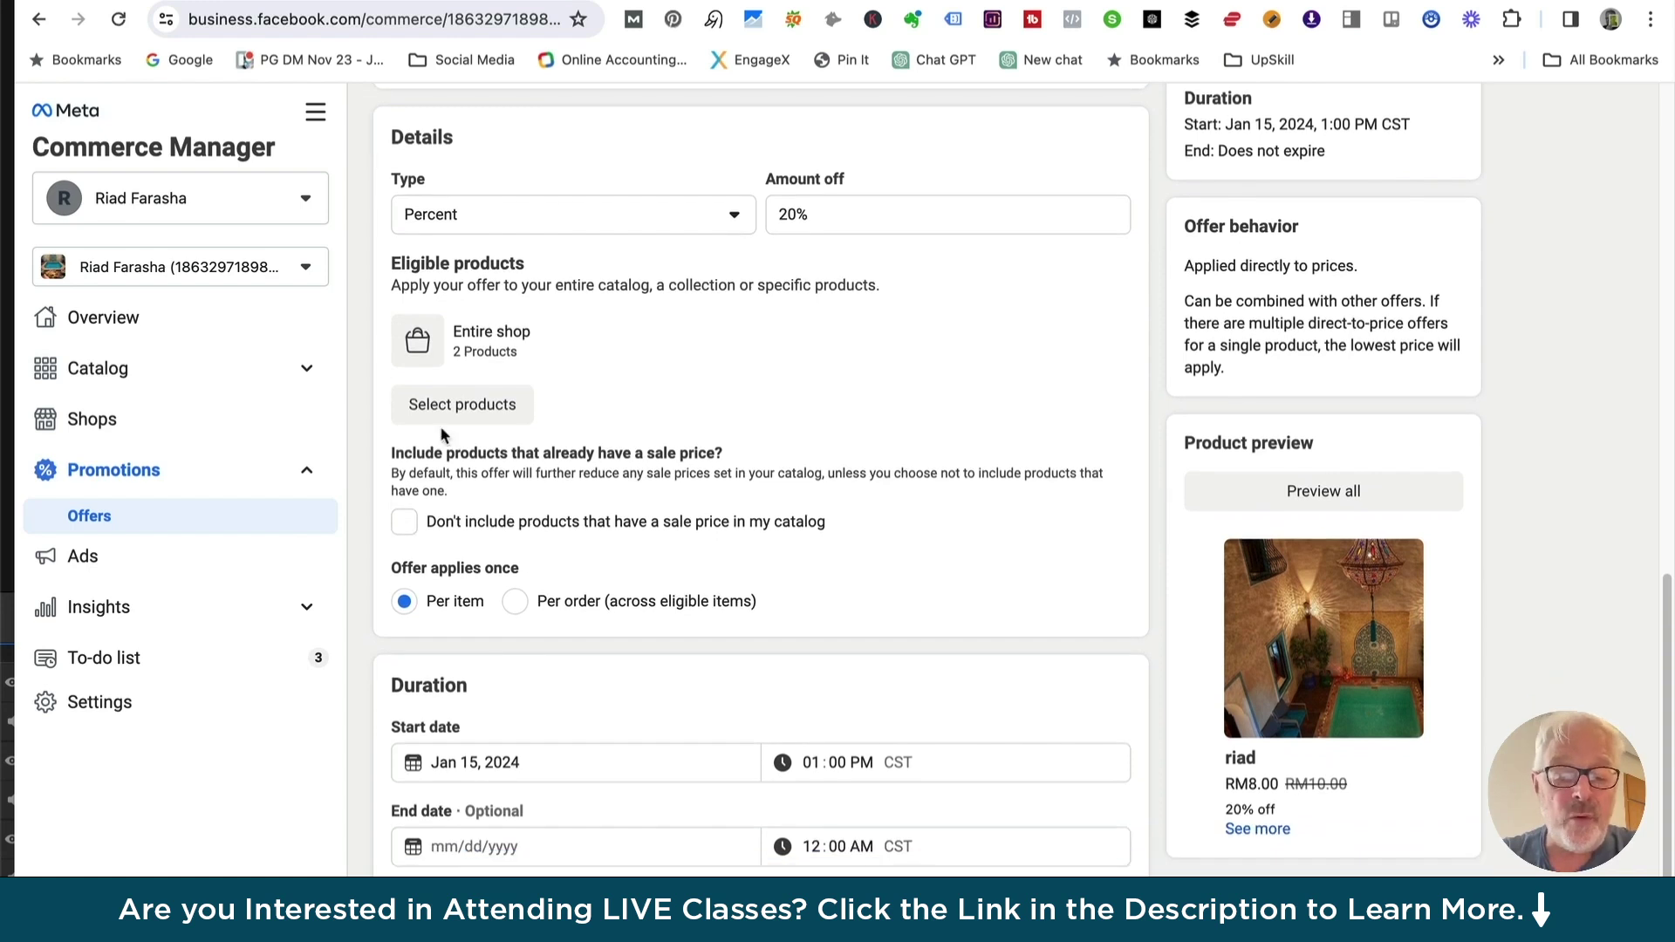
click(515, 611)
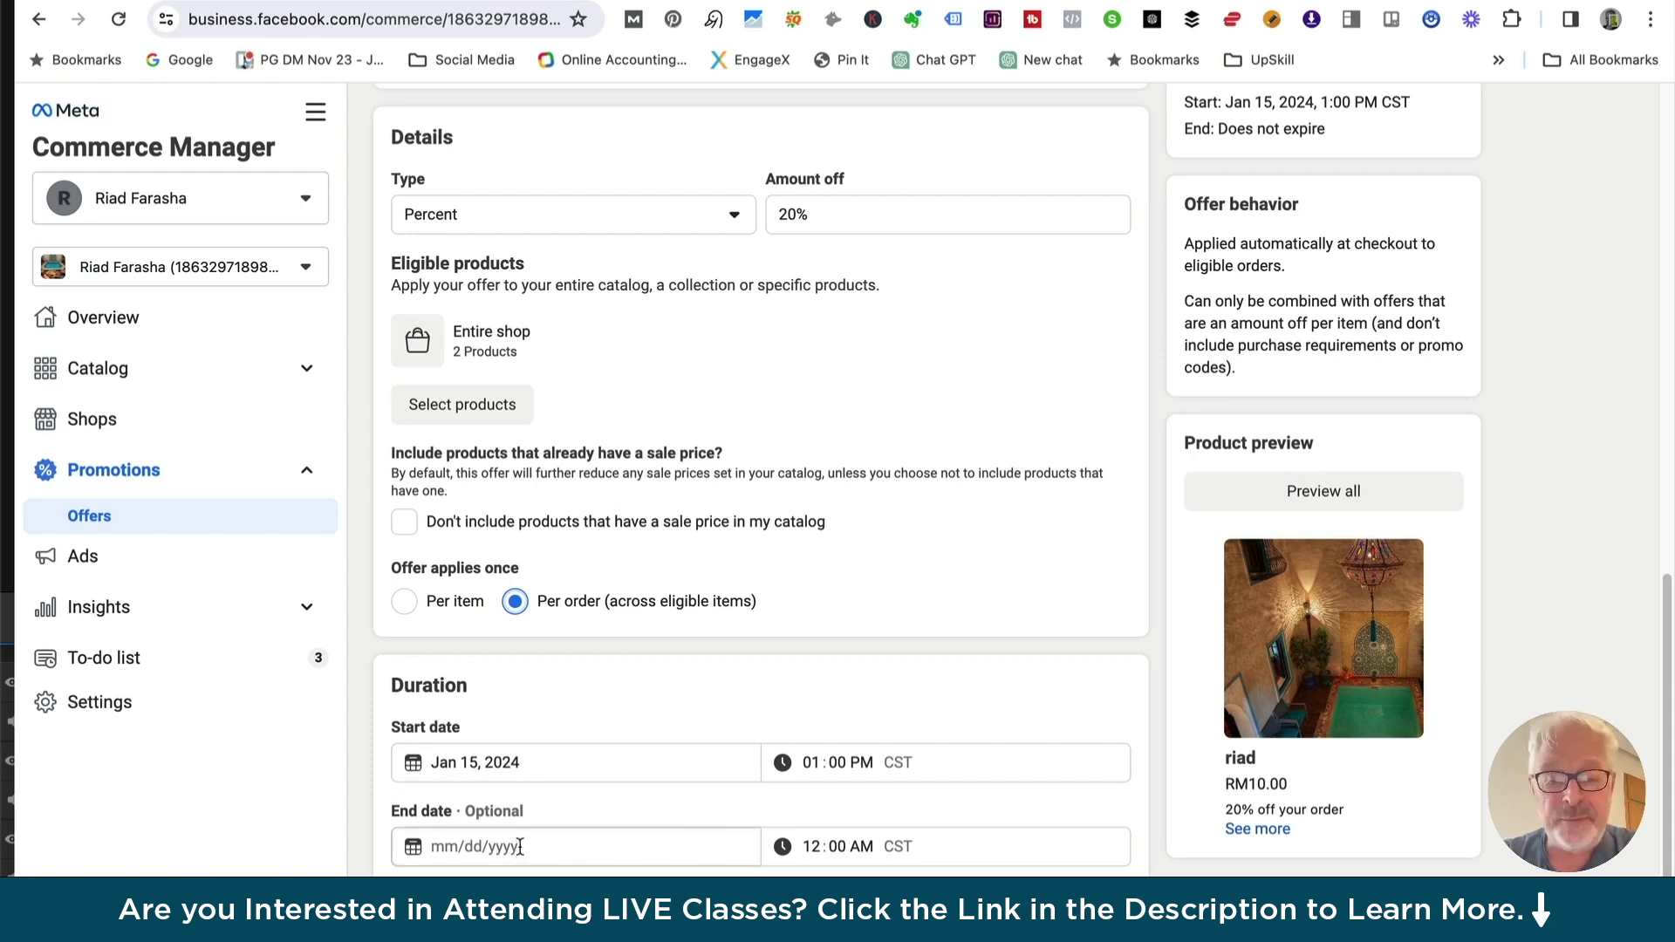
scroll(1208, 512, up, 8)
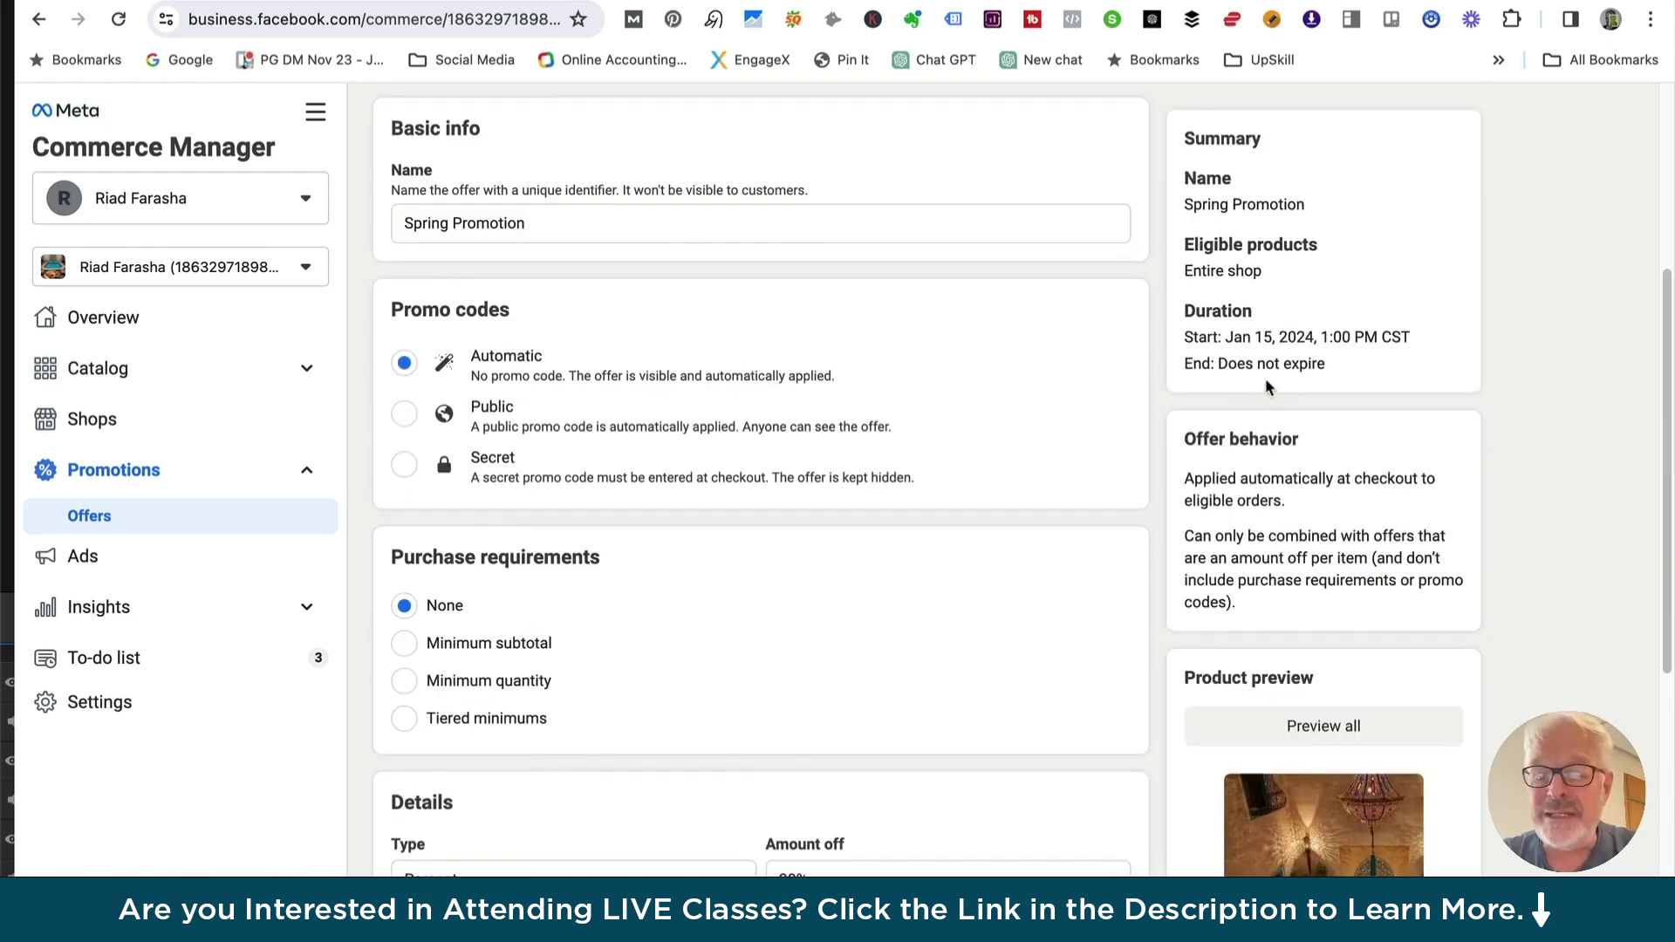
scroll(1270, 387, down, 8)
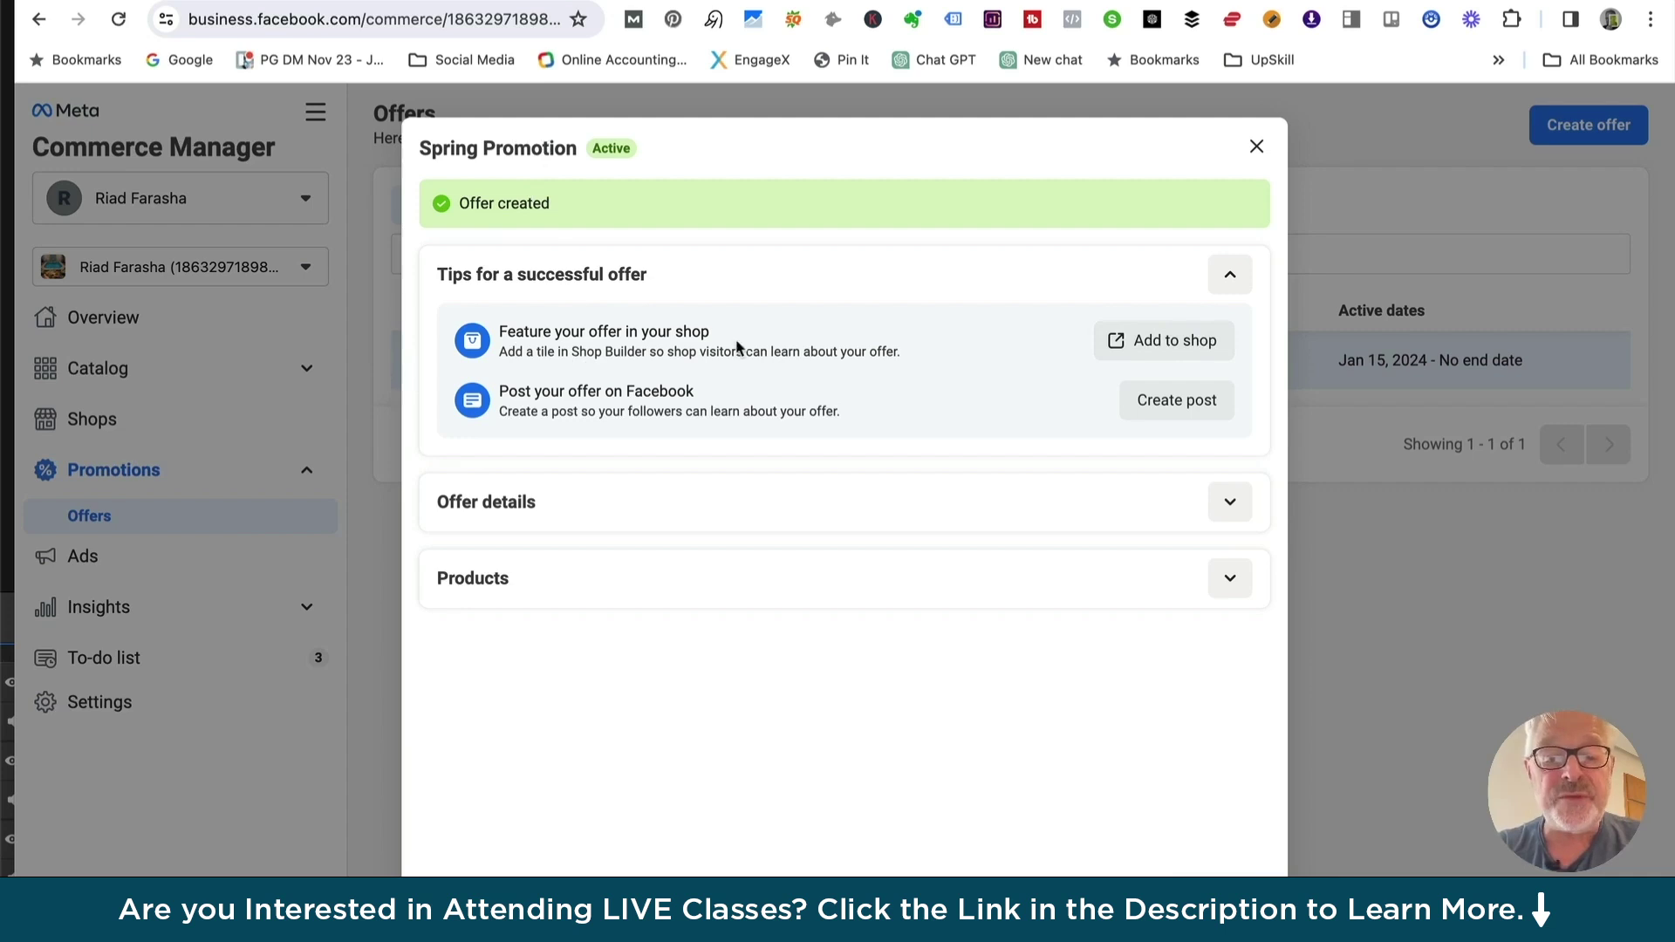
Add the offer to the shop, review its details and two products, then close the summary
click(1174, 340)
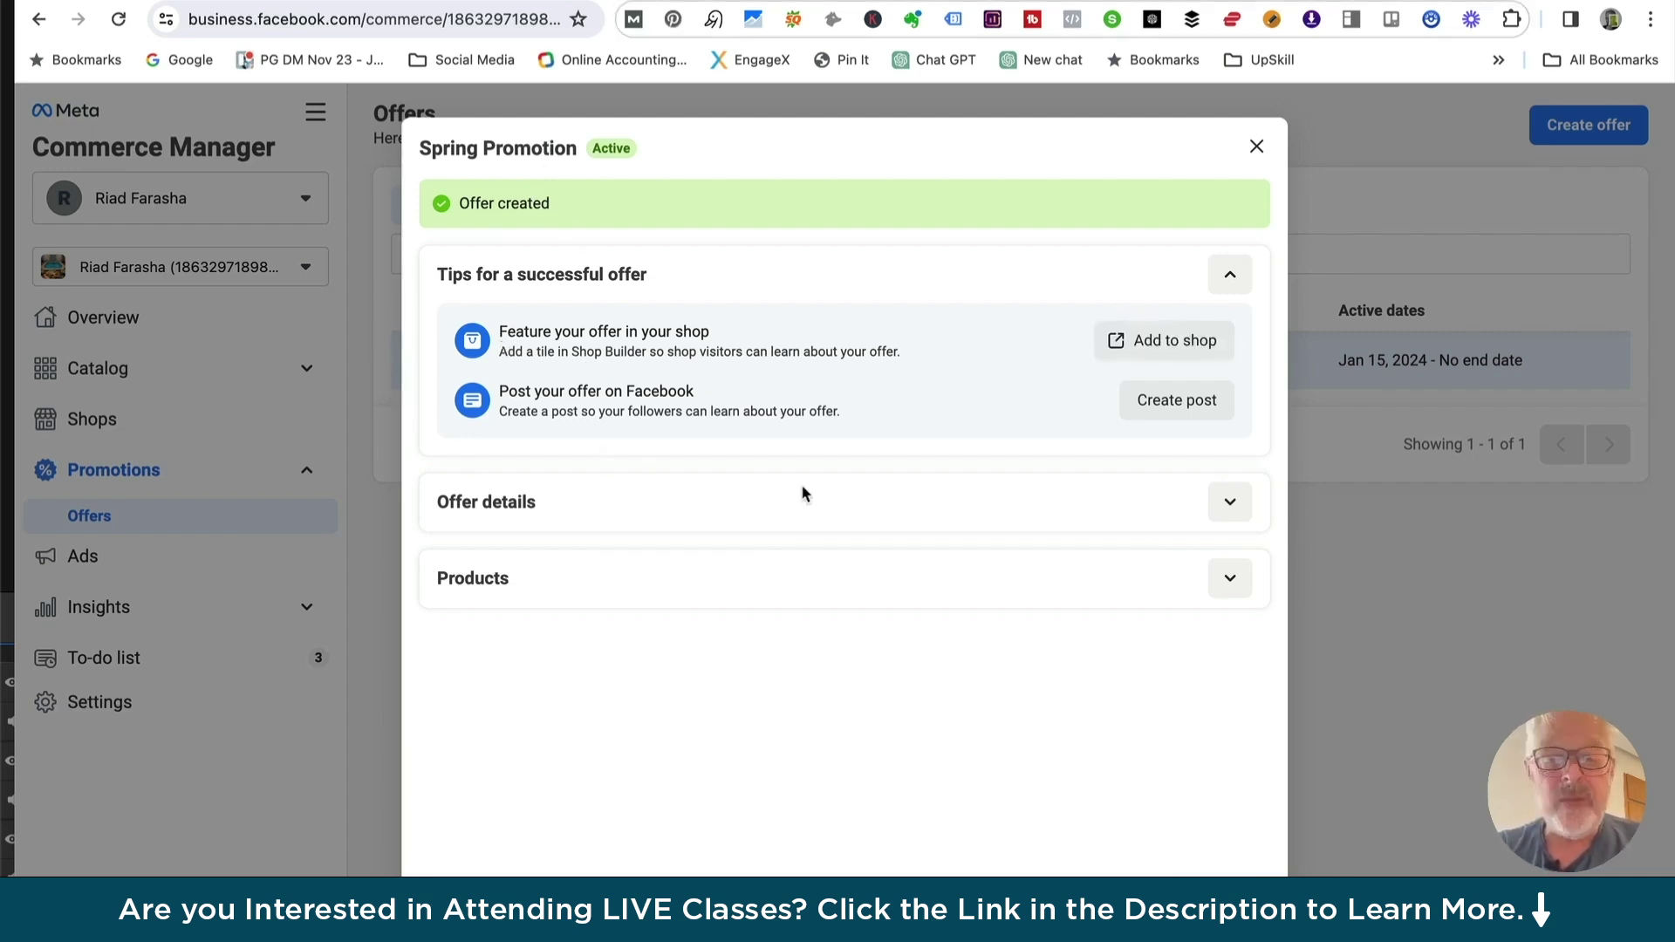
click(1230, 504)
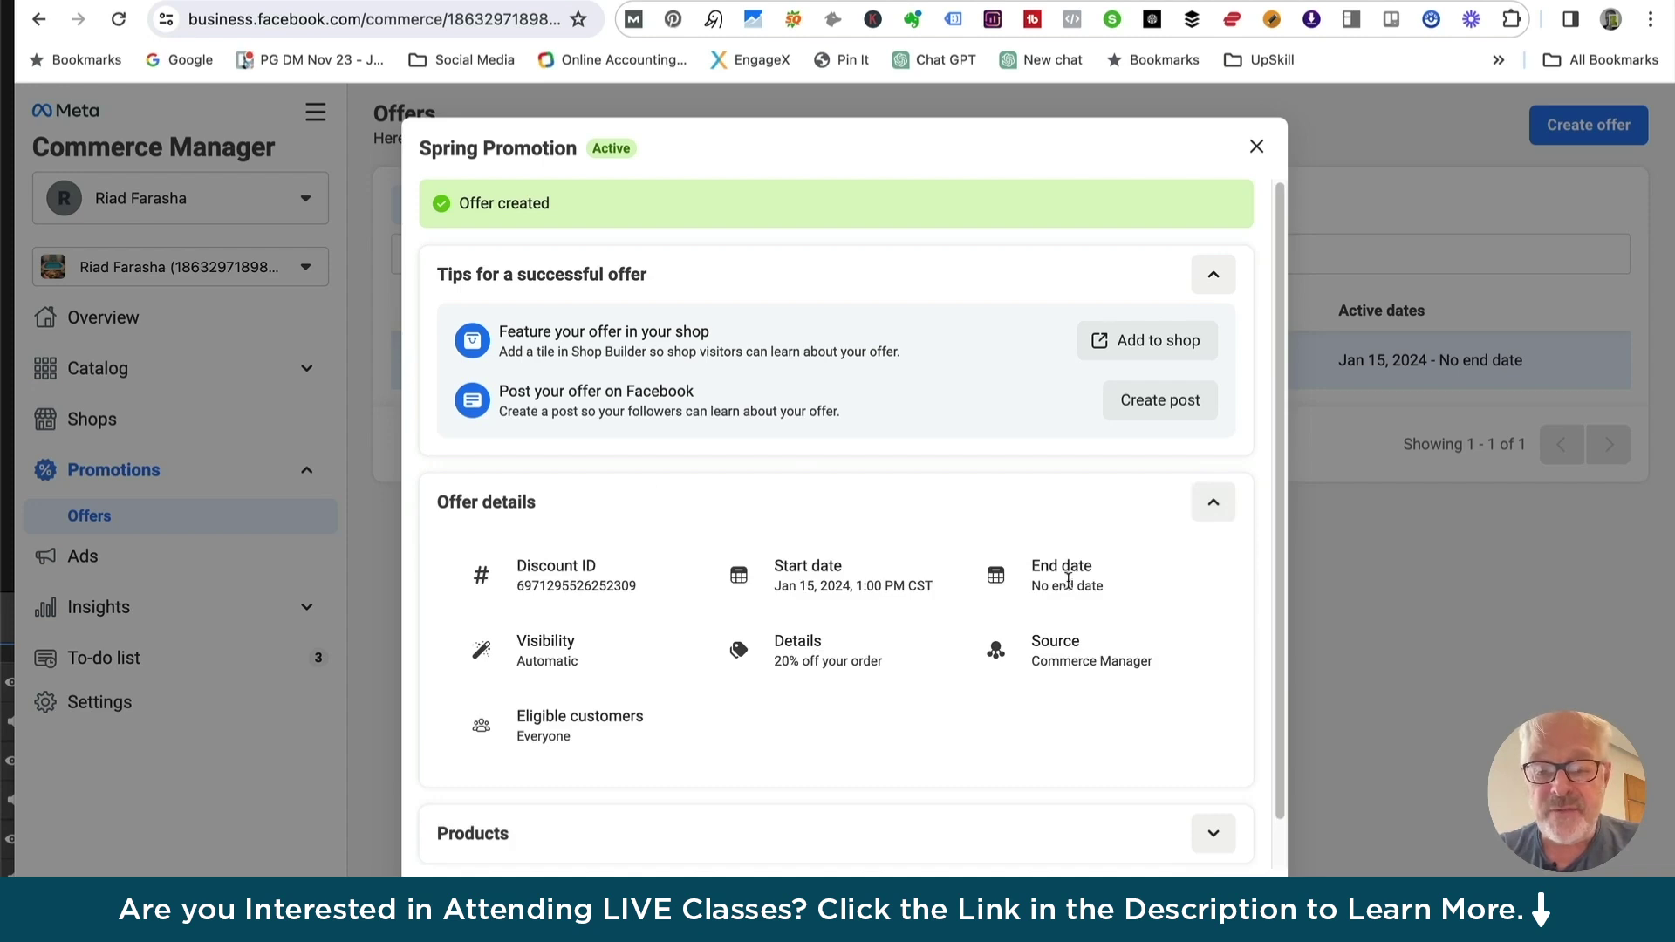
scroll(1068, 582, down, 1)
scroll(1067, 582, down, 1)
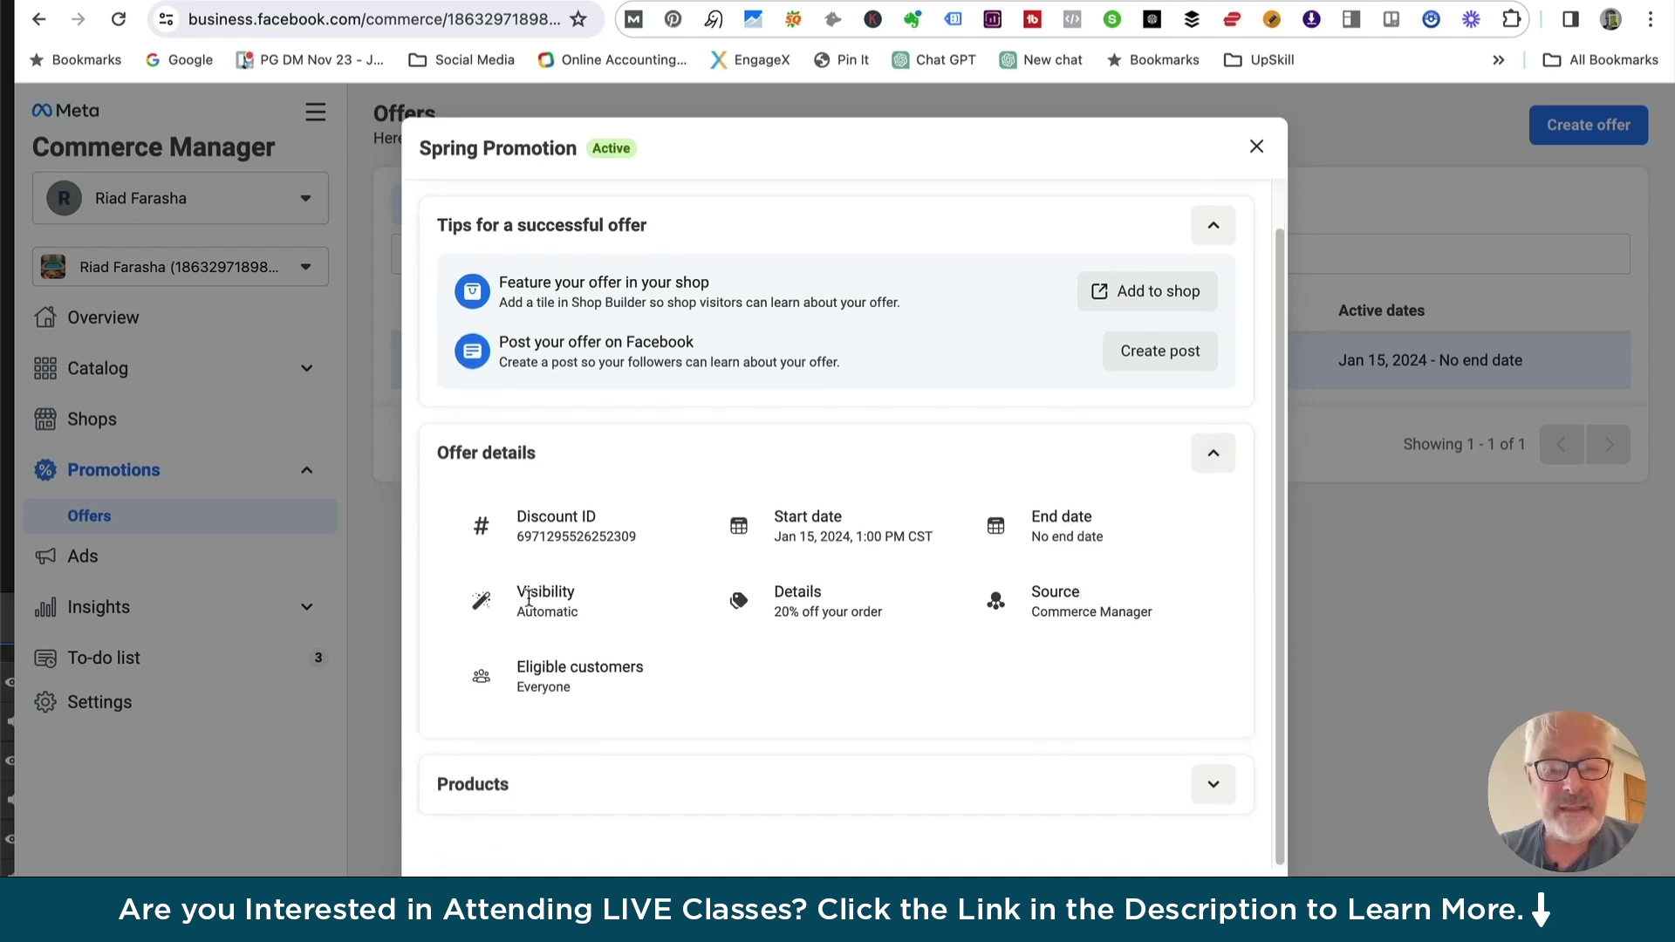
click(1212, 783)
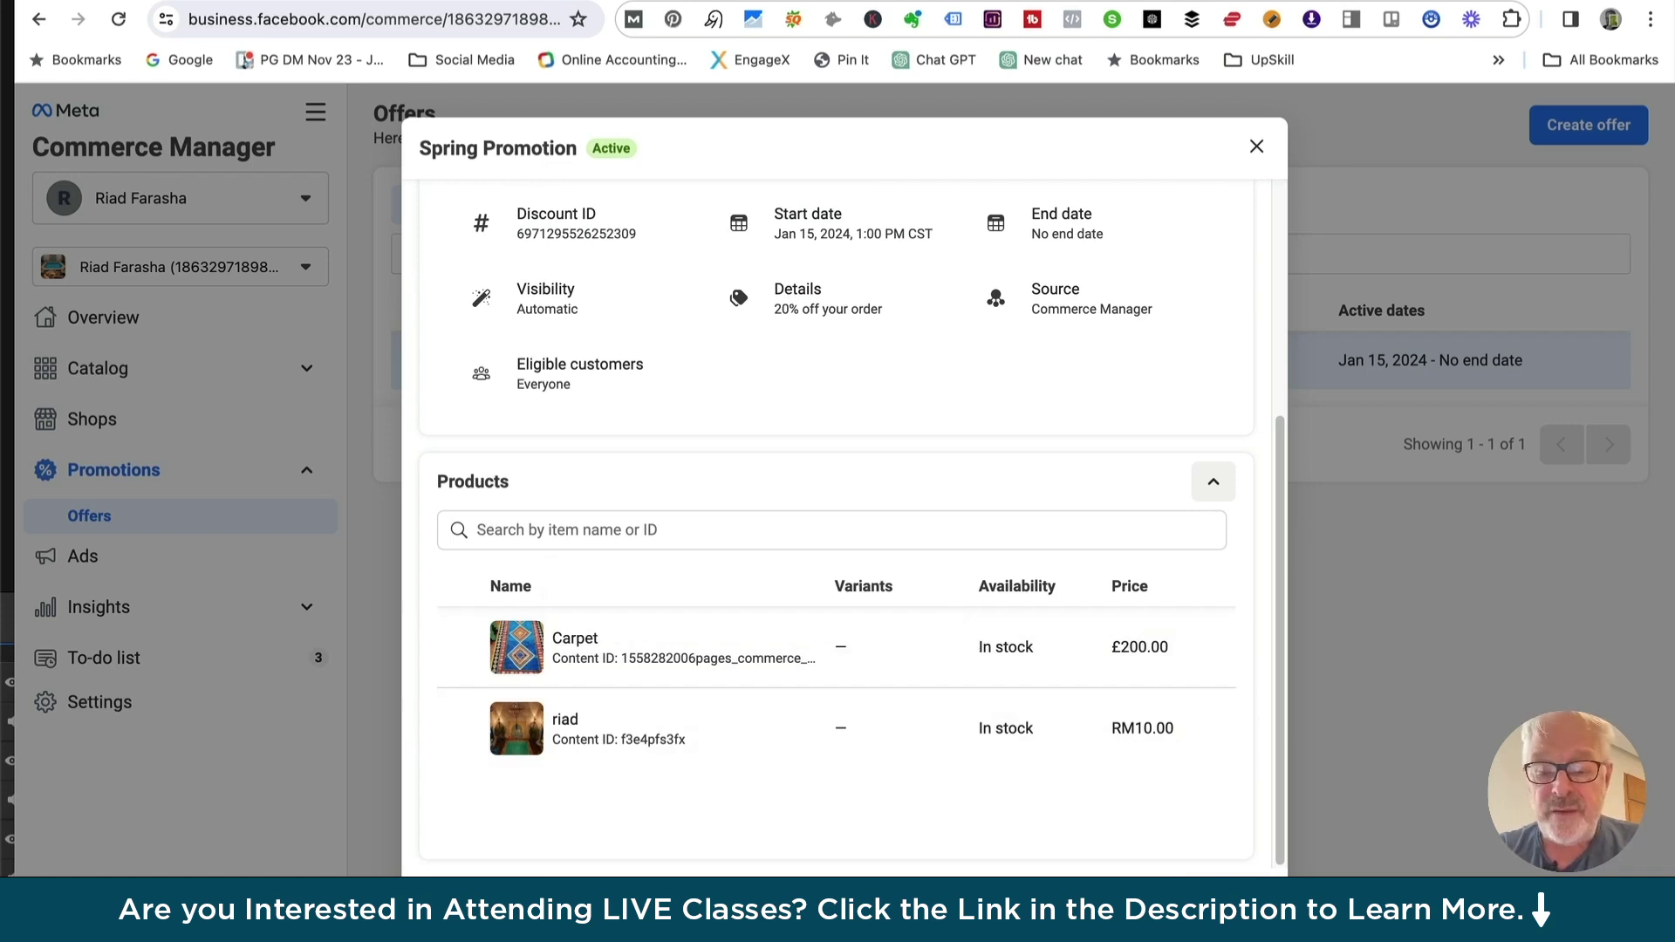
key(Escape)
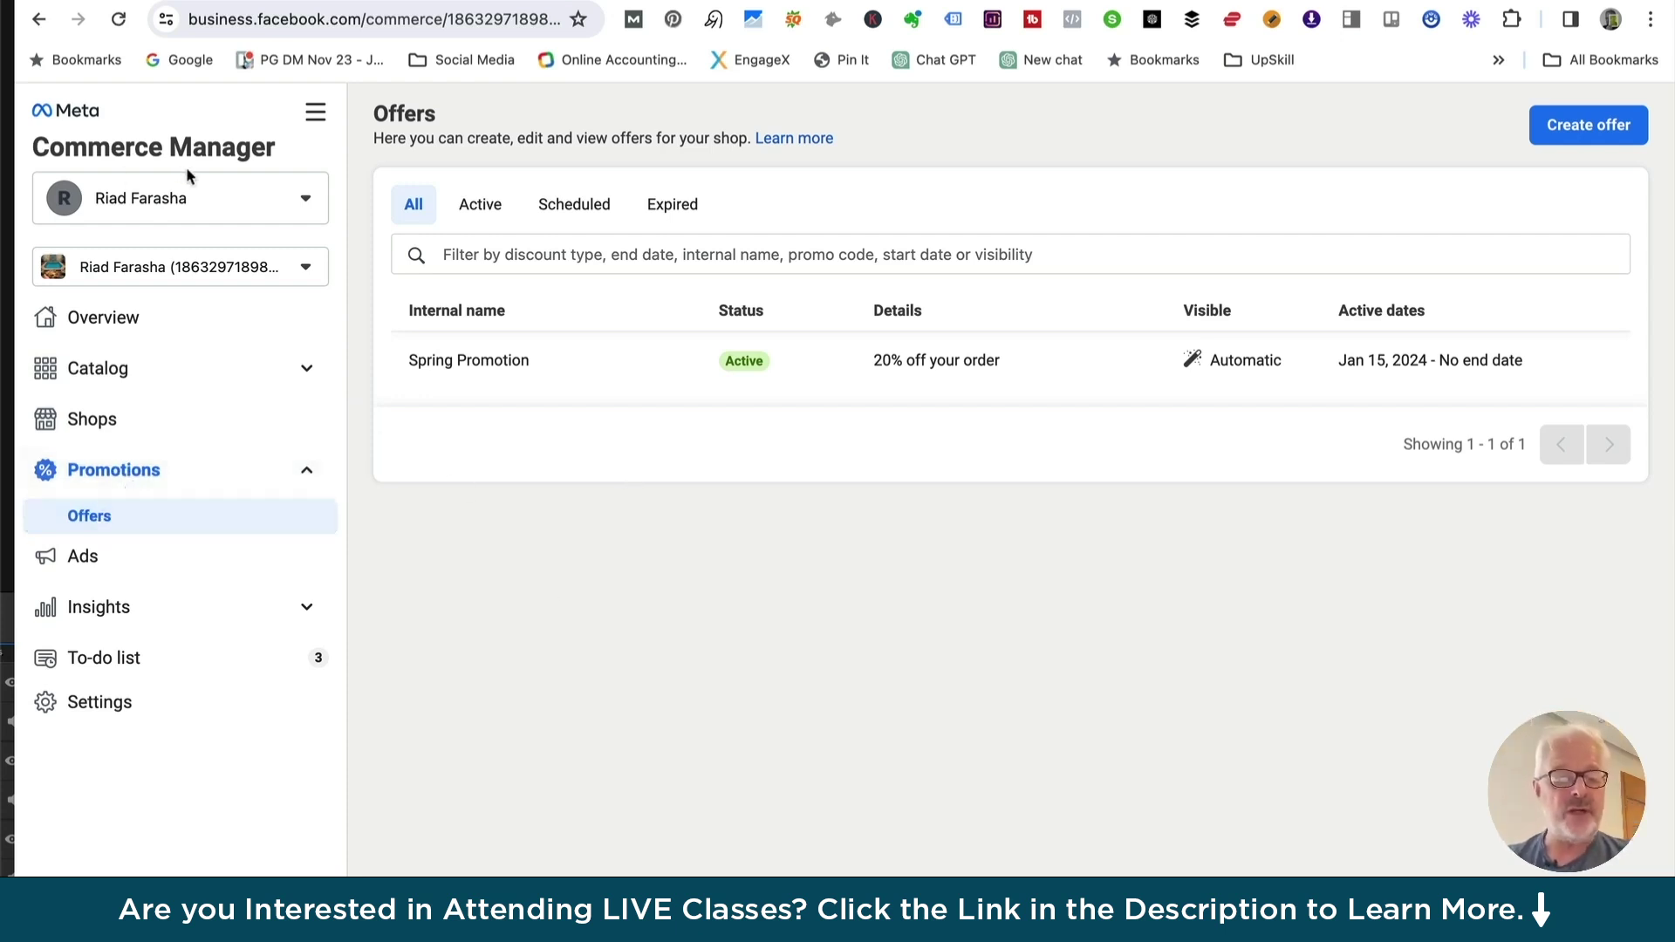
Open the Ads page under Promotions in the sidebar
click(81, 563)
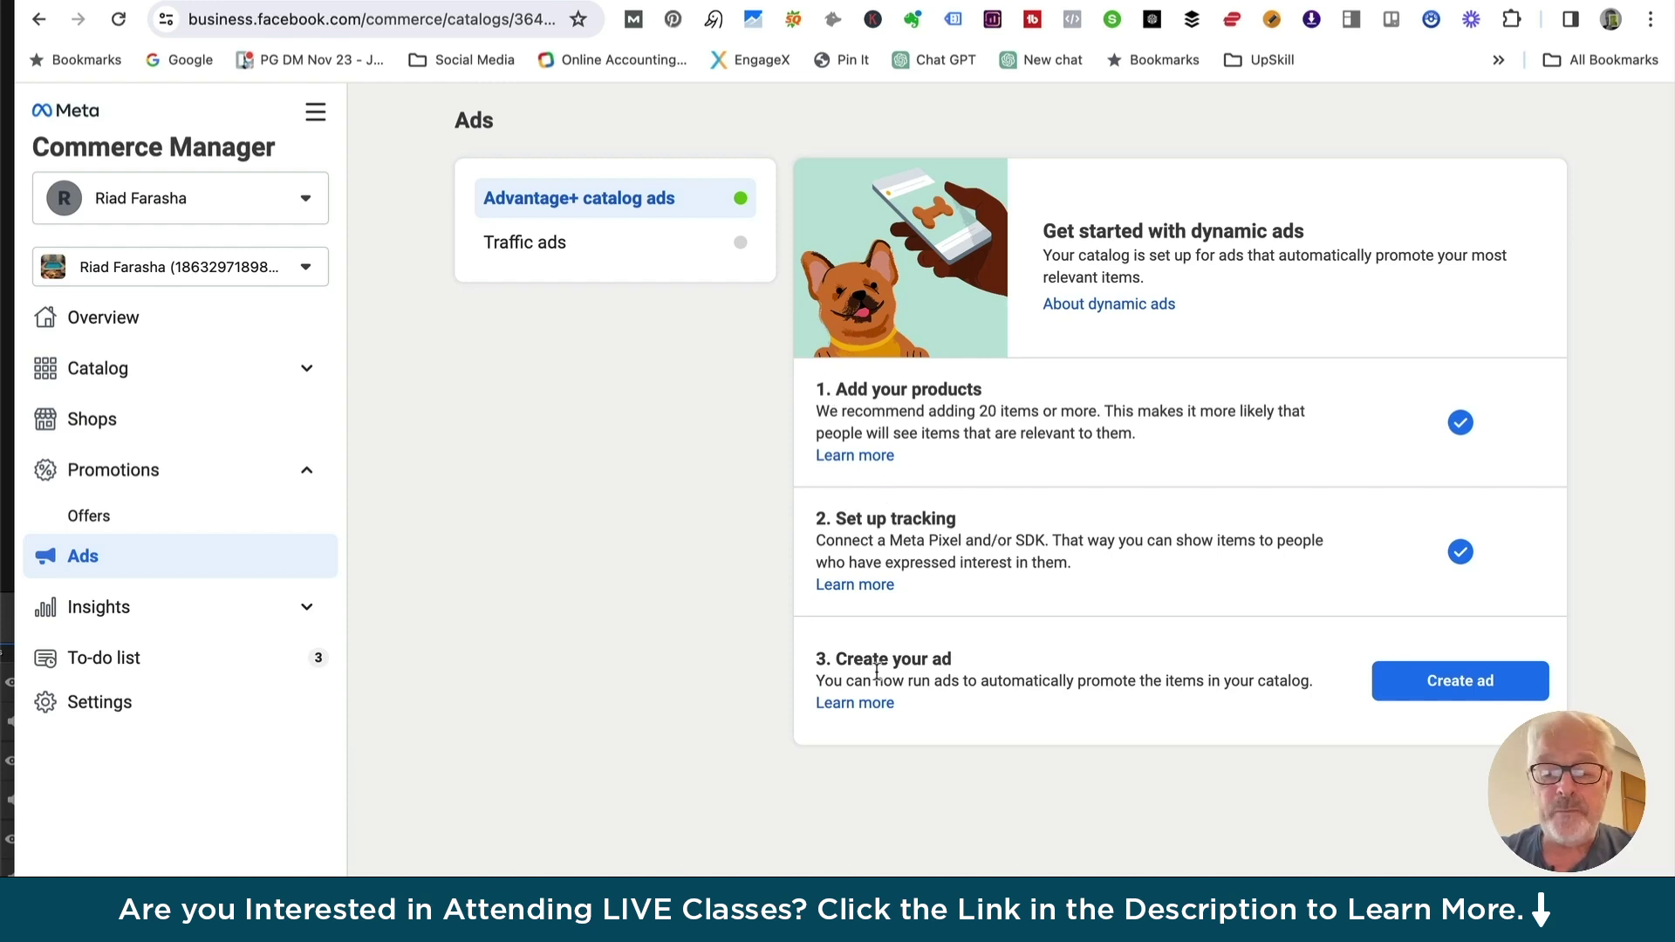
Start a catalog ad and continue with the chosen ad account
click(1460, 686)
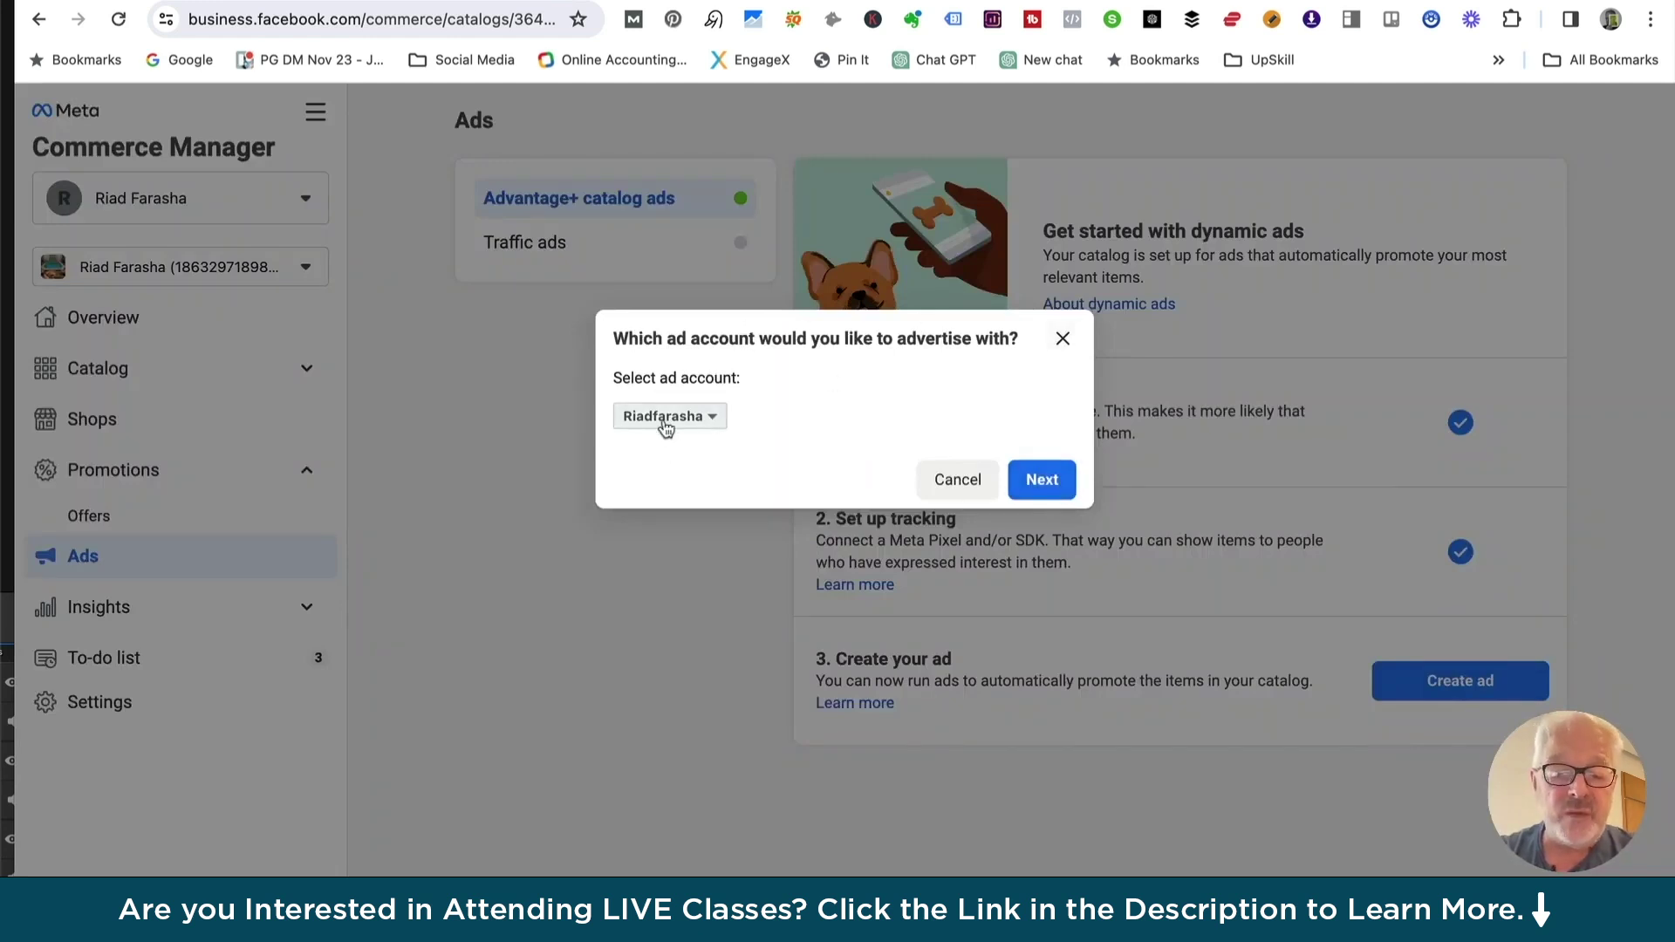
click(1042, 481)
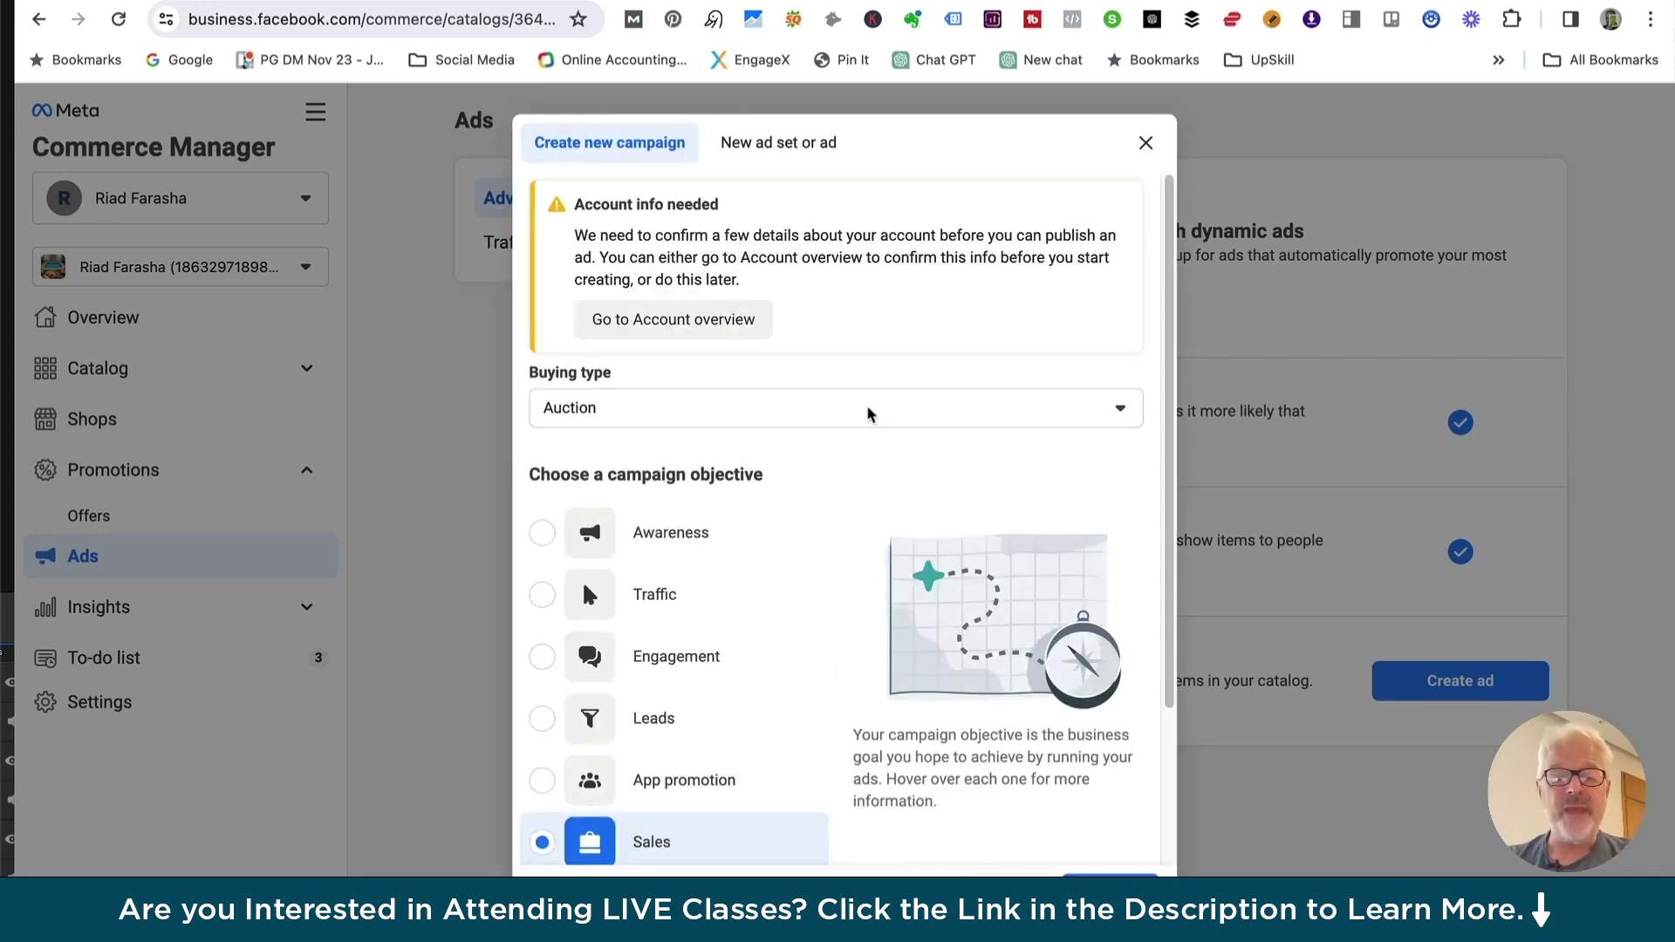
mouse_move(729, 580)
scroll(731, 572, down, 2)
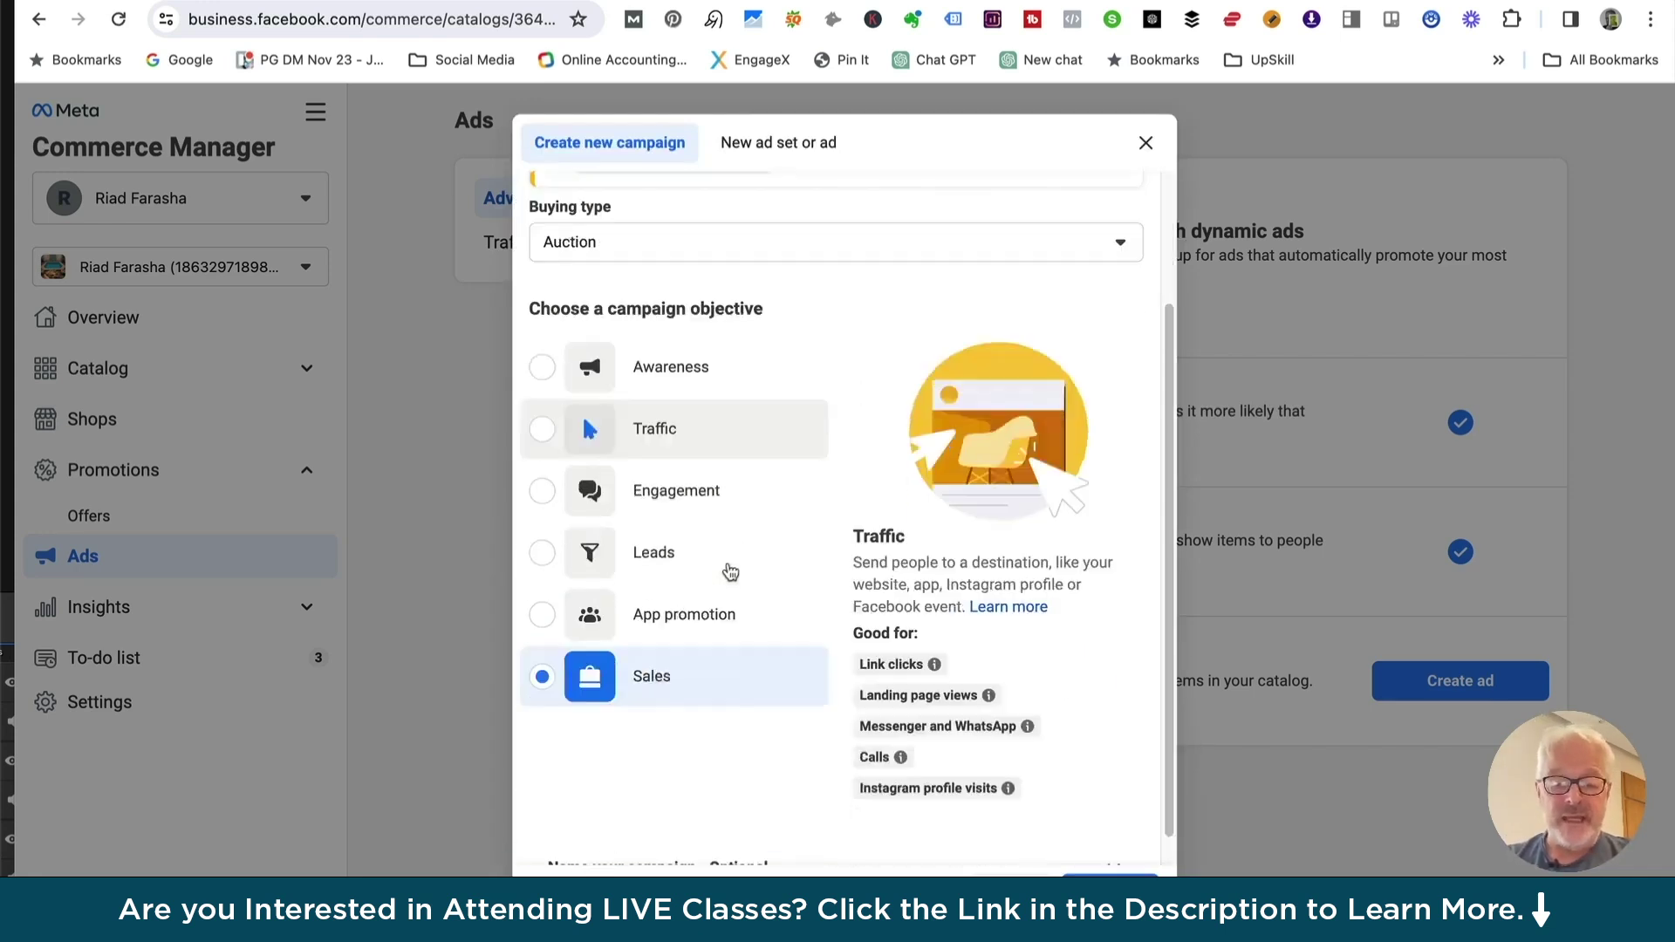
scroll(699, 422, up, 3)
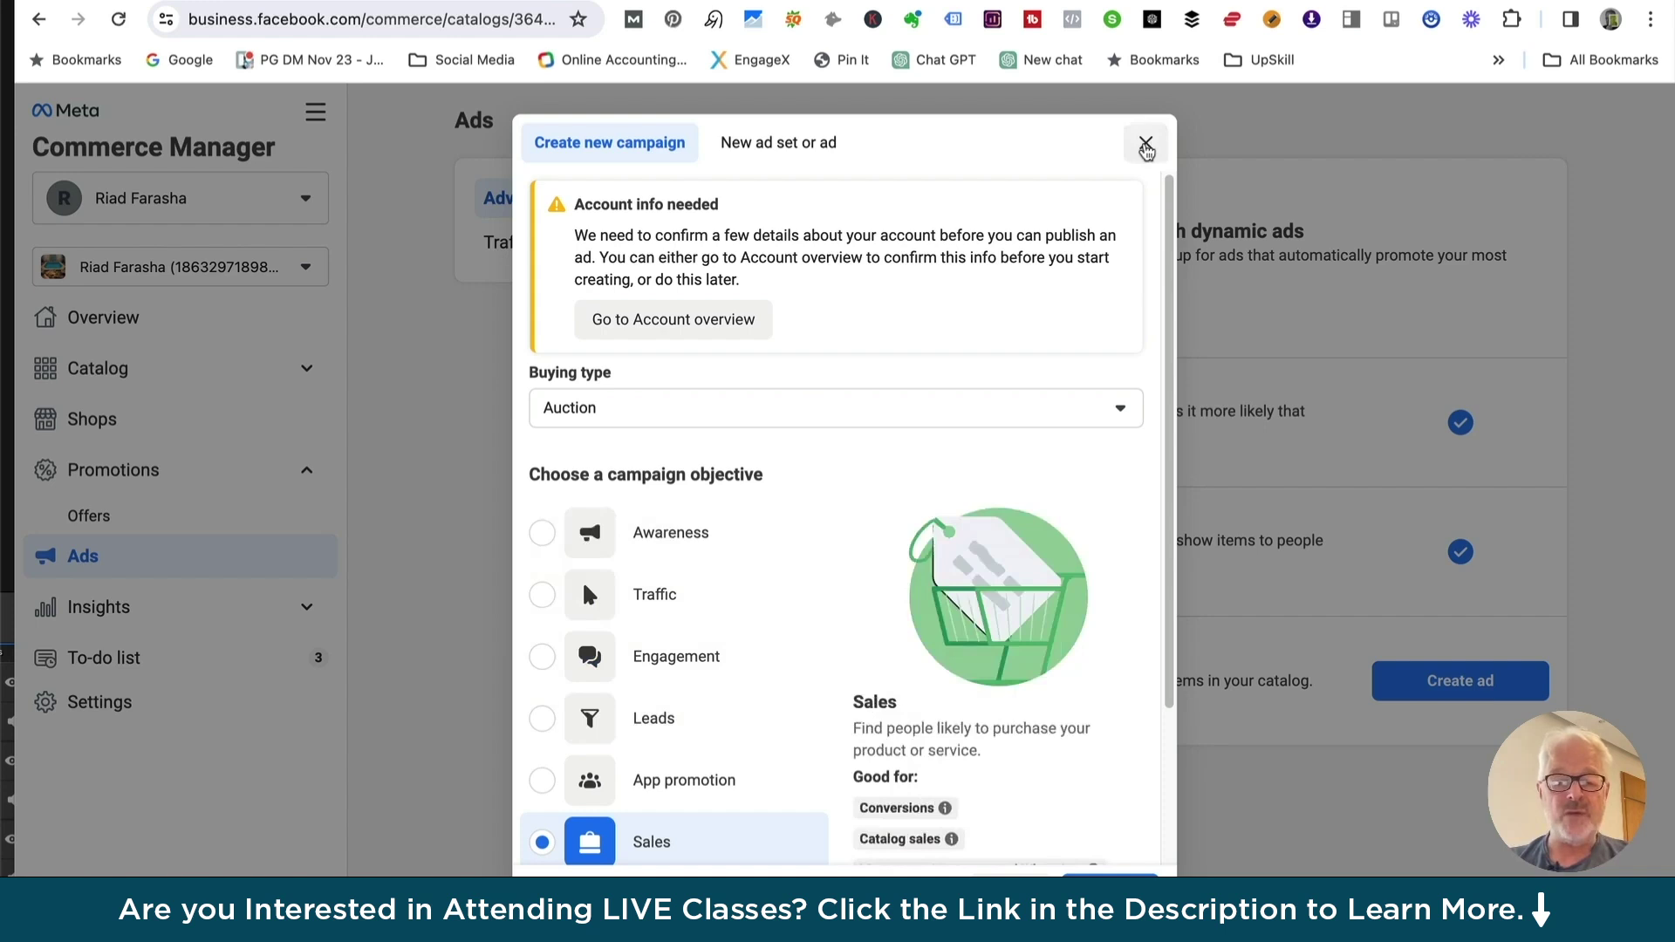
Close the new campaign setup and expand the Insights reports list
click(1145, 143)
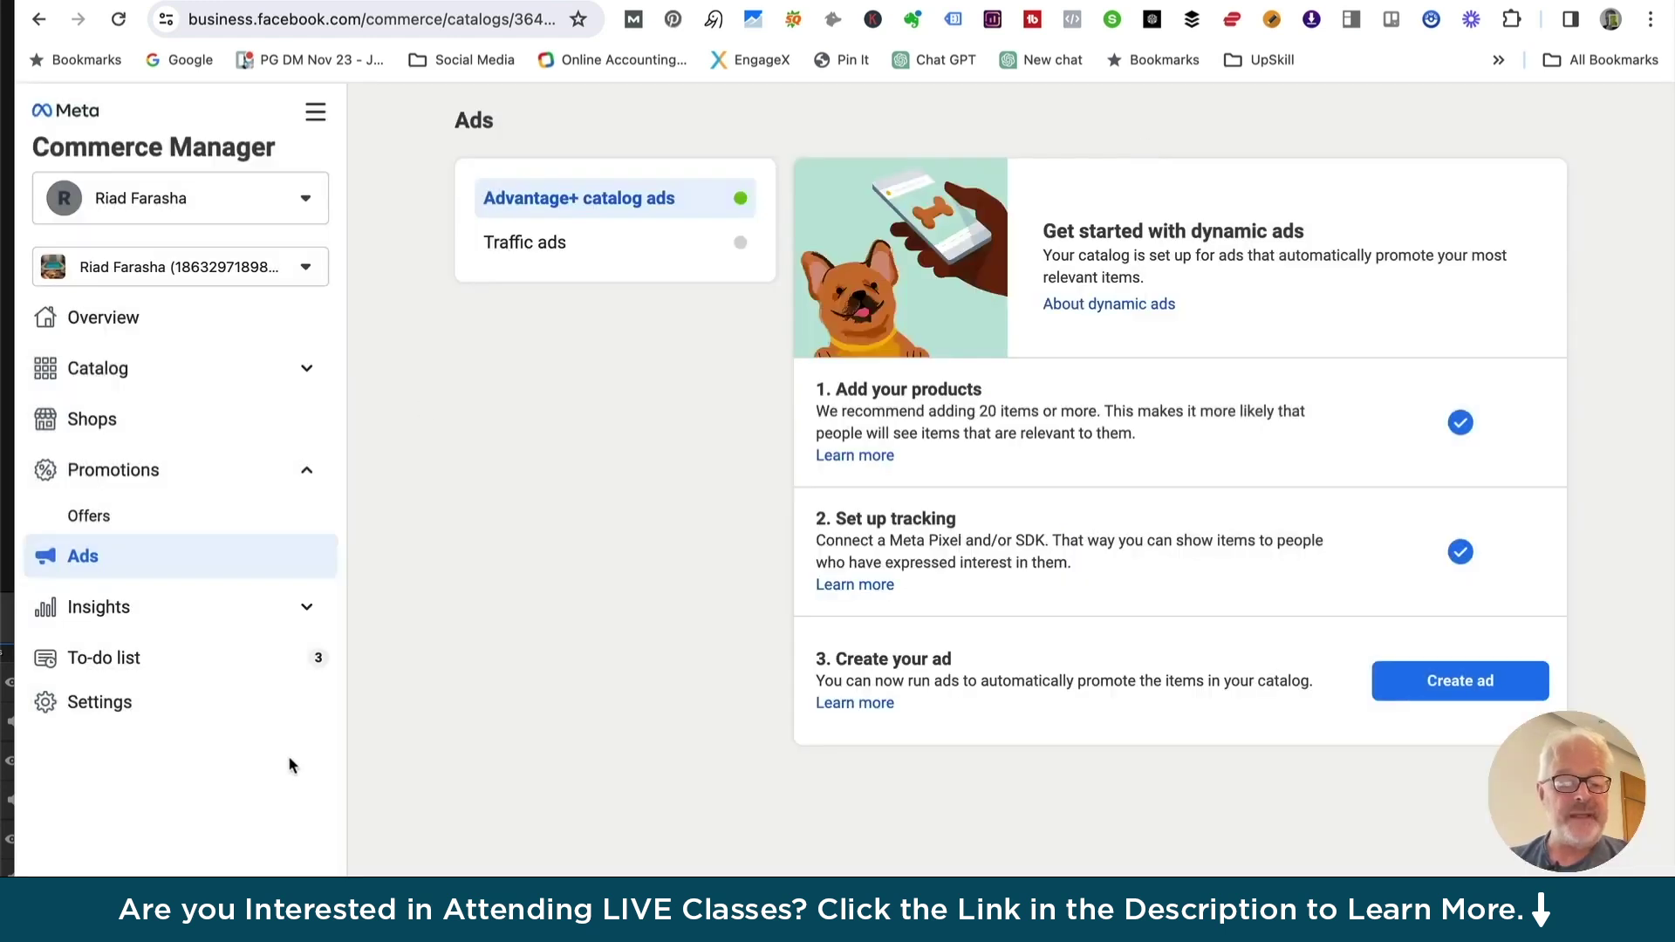
click(105, 613)
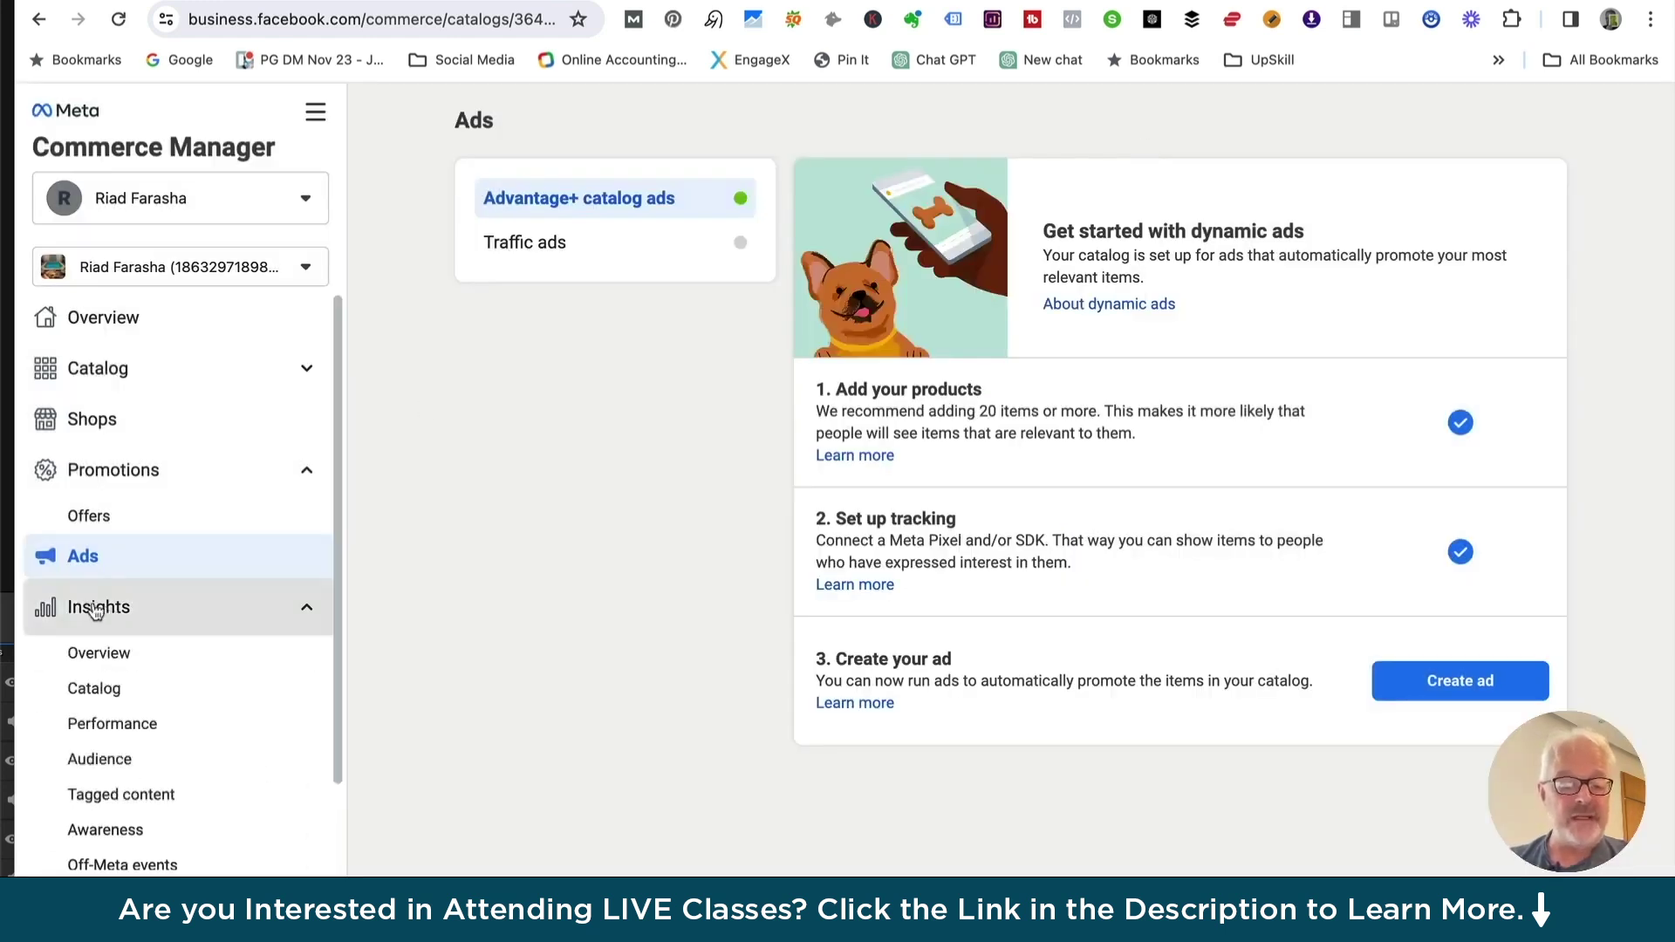
scroll(129, 611, down, 2)
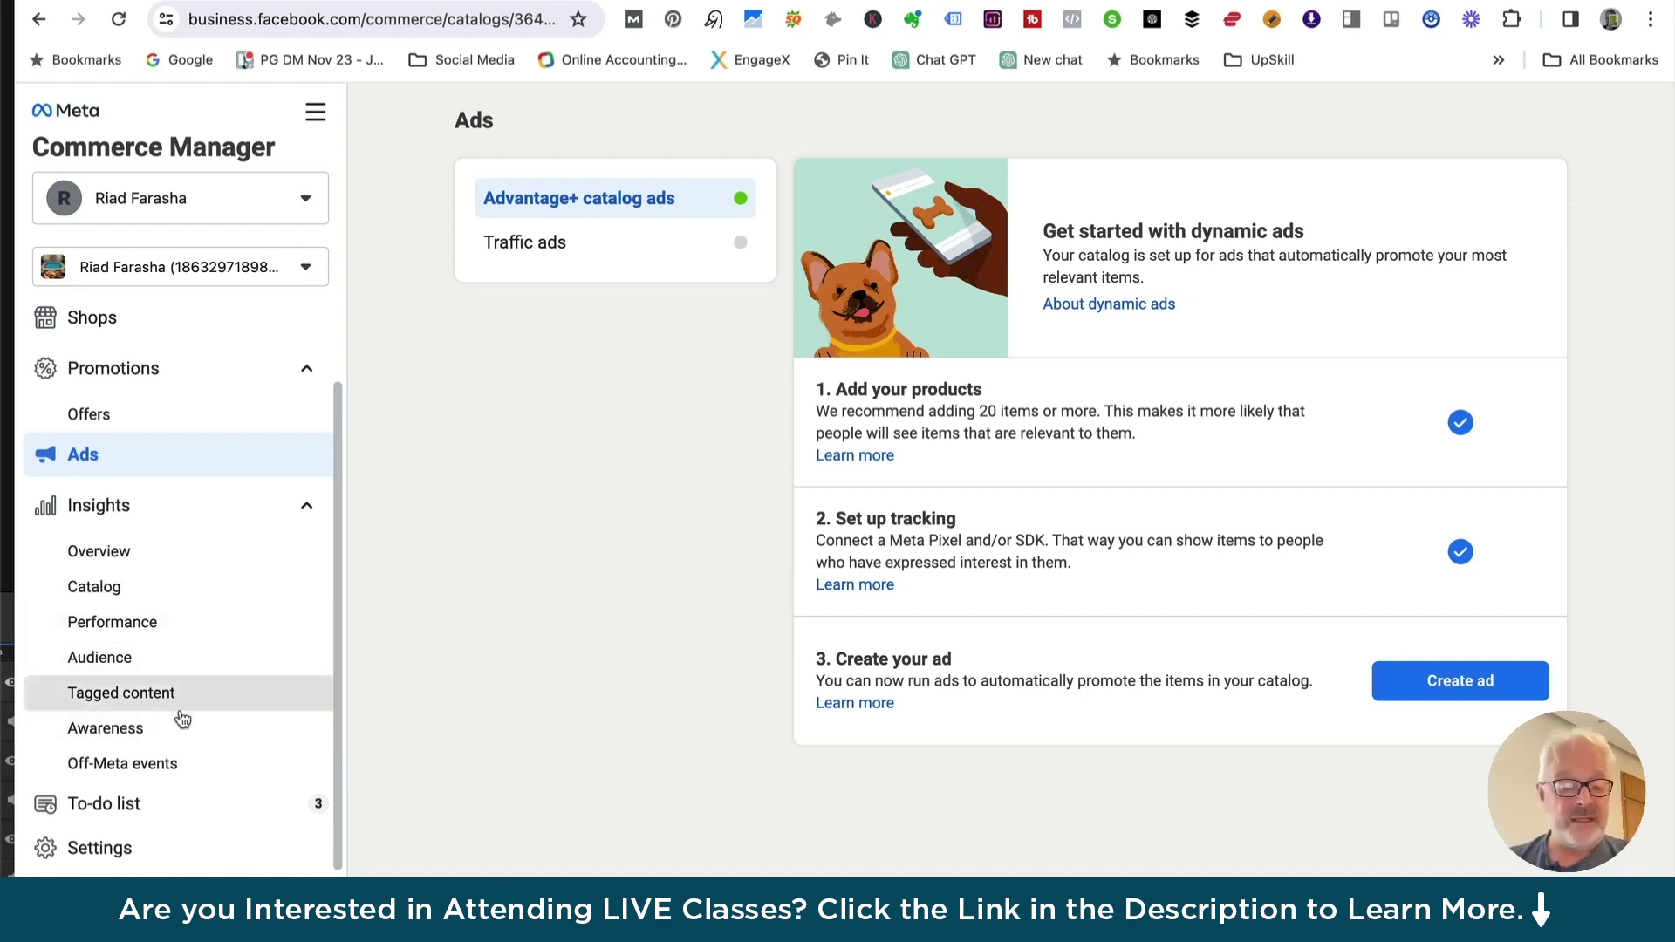
View the Insights Overview, dismiss the off-Meta events tip, then return to Business Suite Home
click(107, 555)
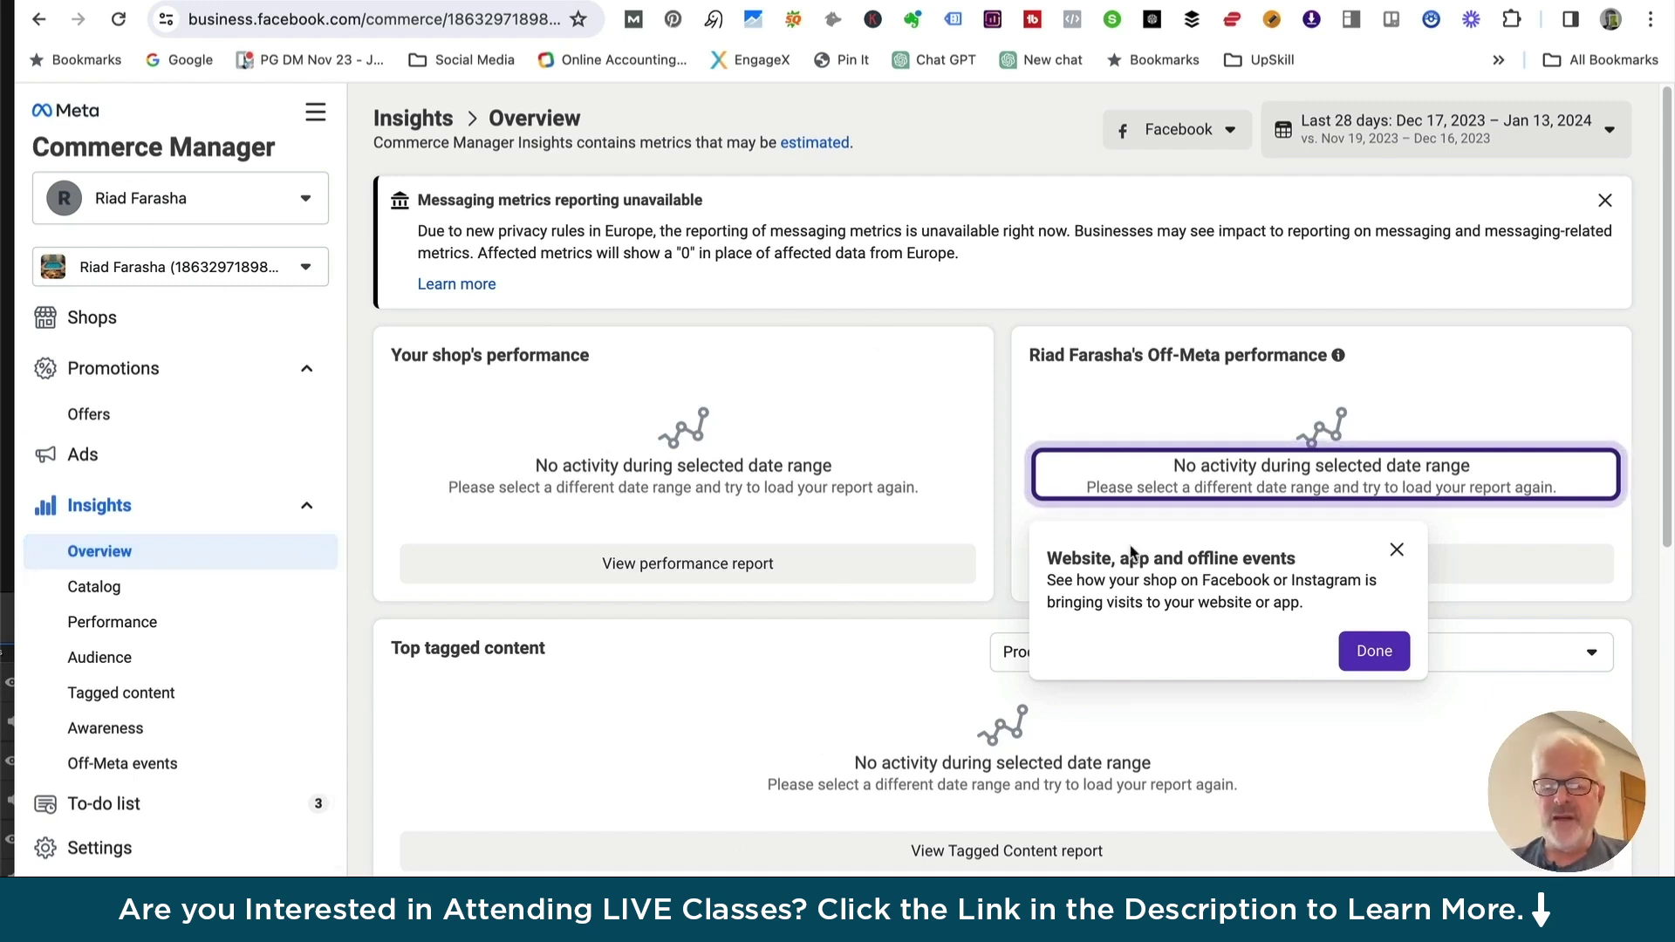
click(1397, 550)
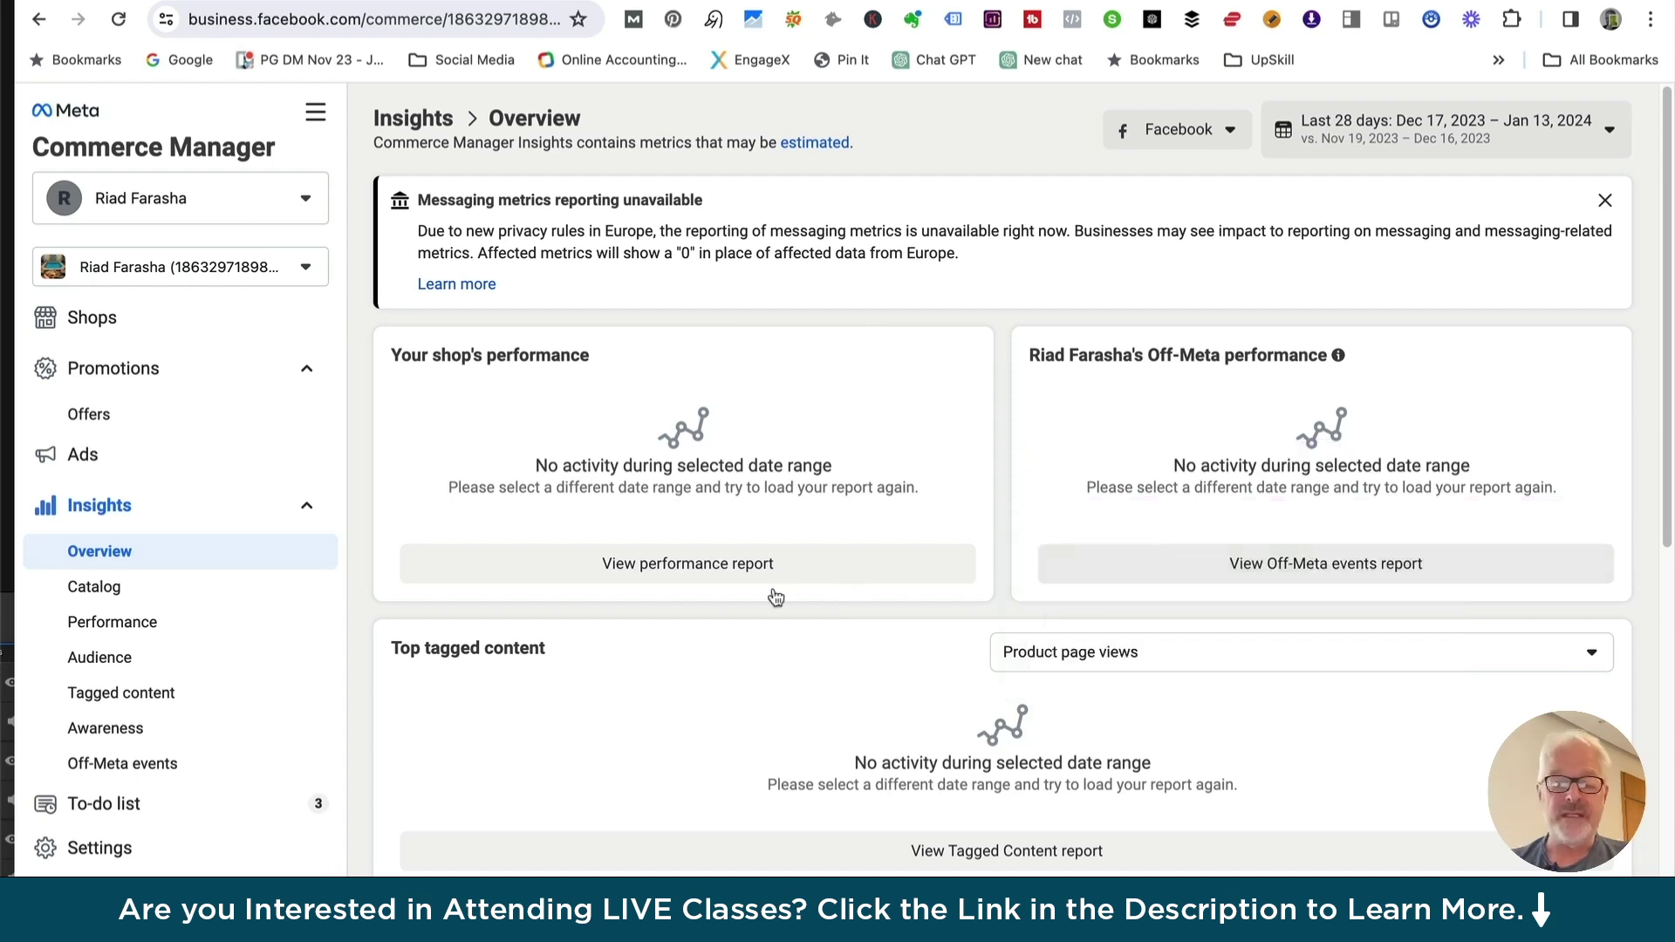
scroll(718, 741, down, 5)
scroll(720, 746, down, 5)
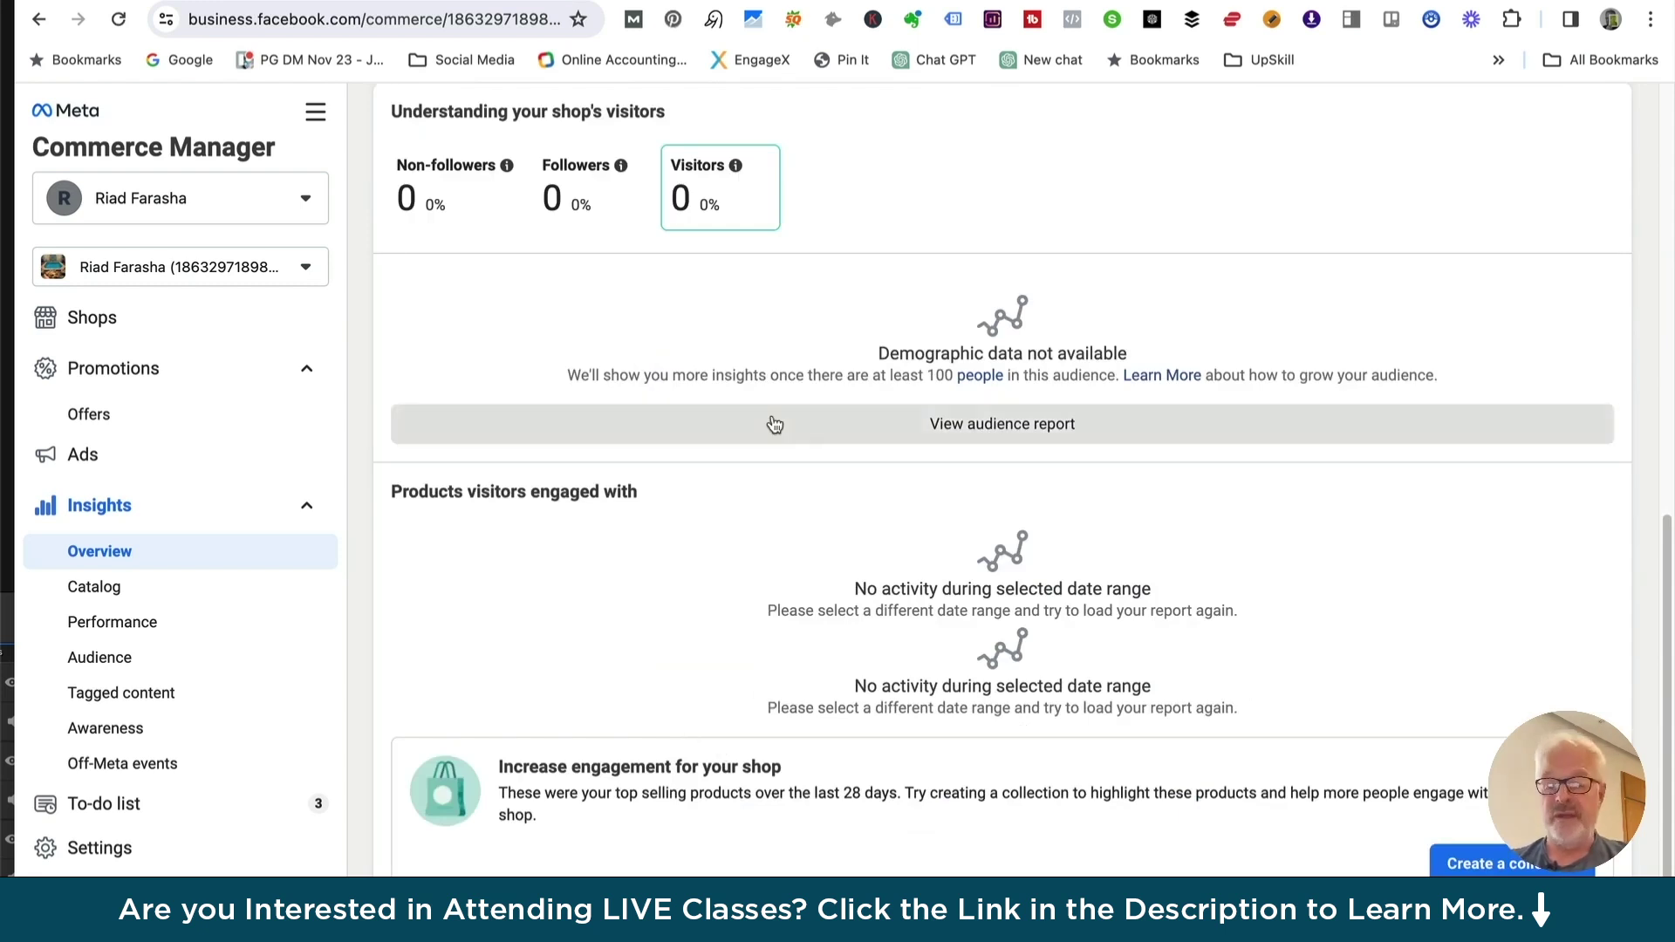
scroll(788, 462, up, 10)
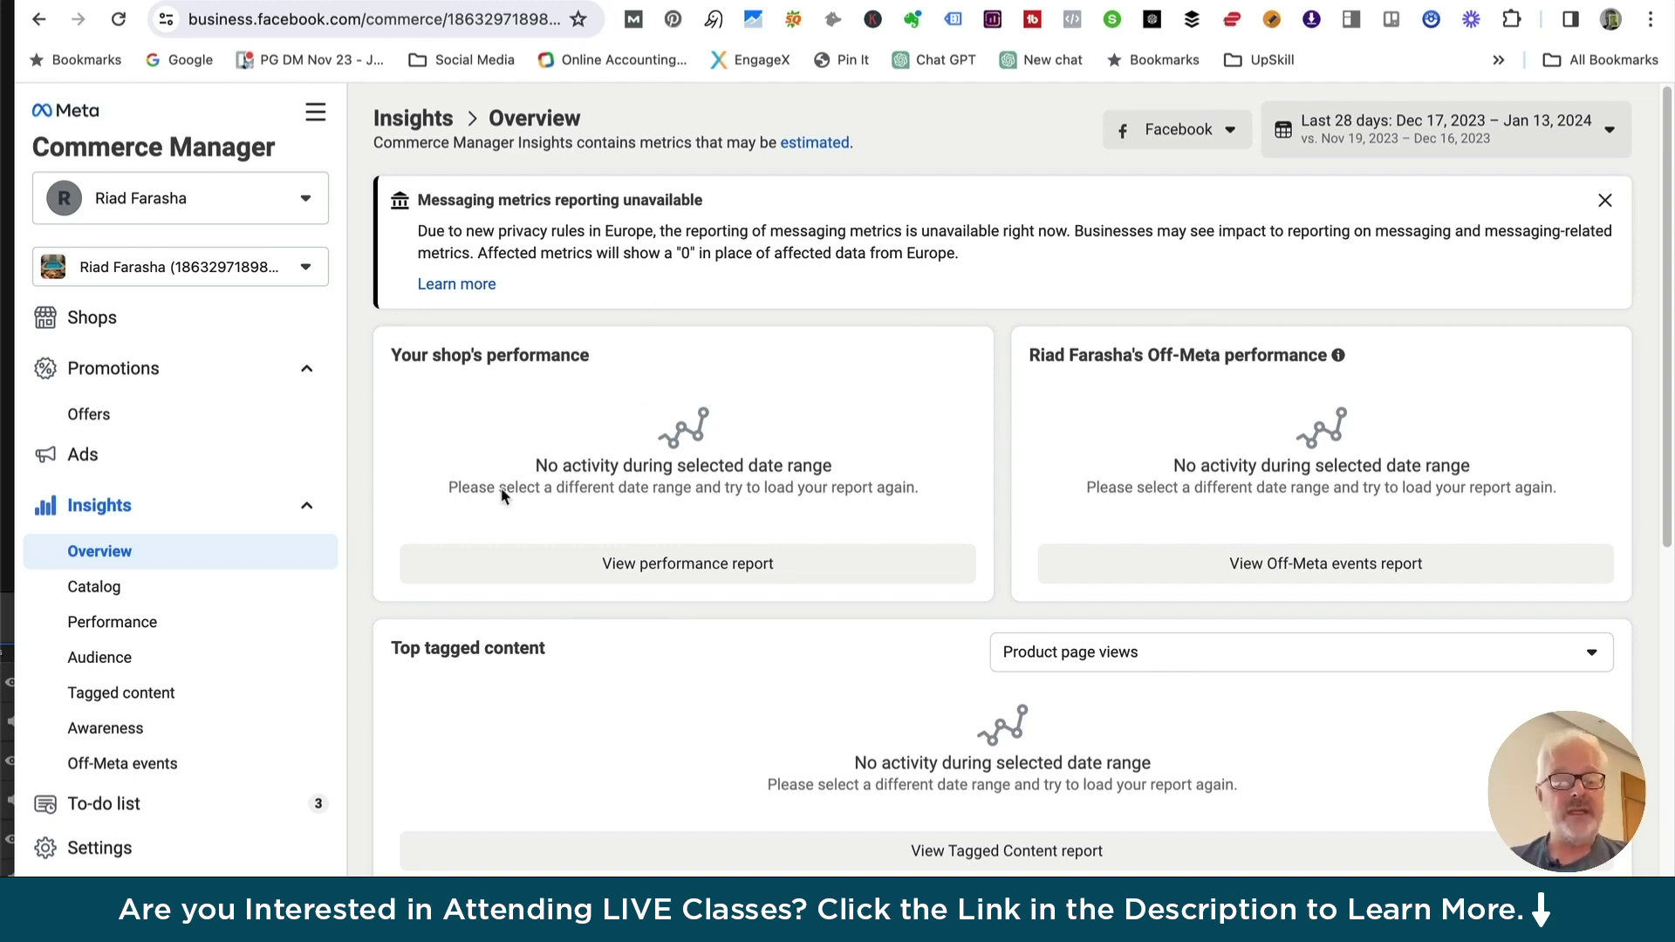
click(77, 113)
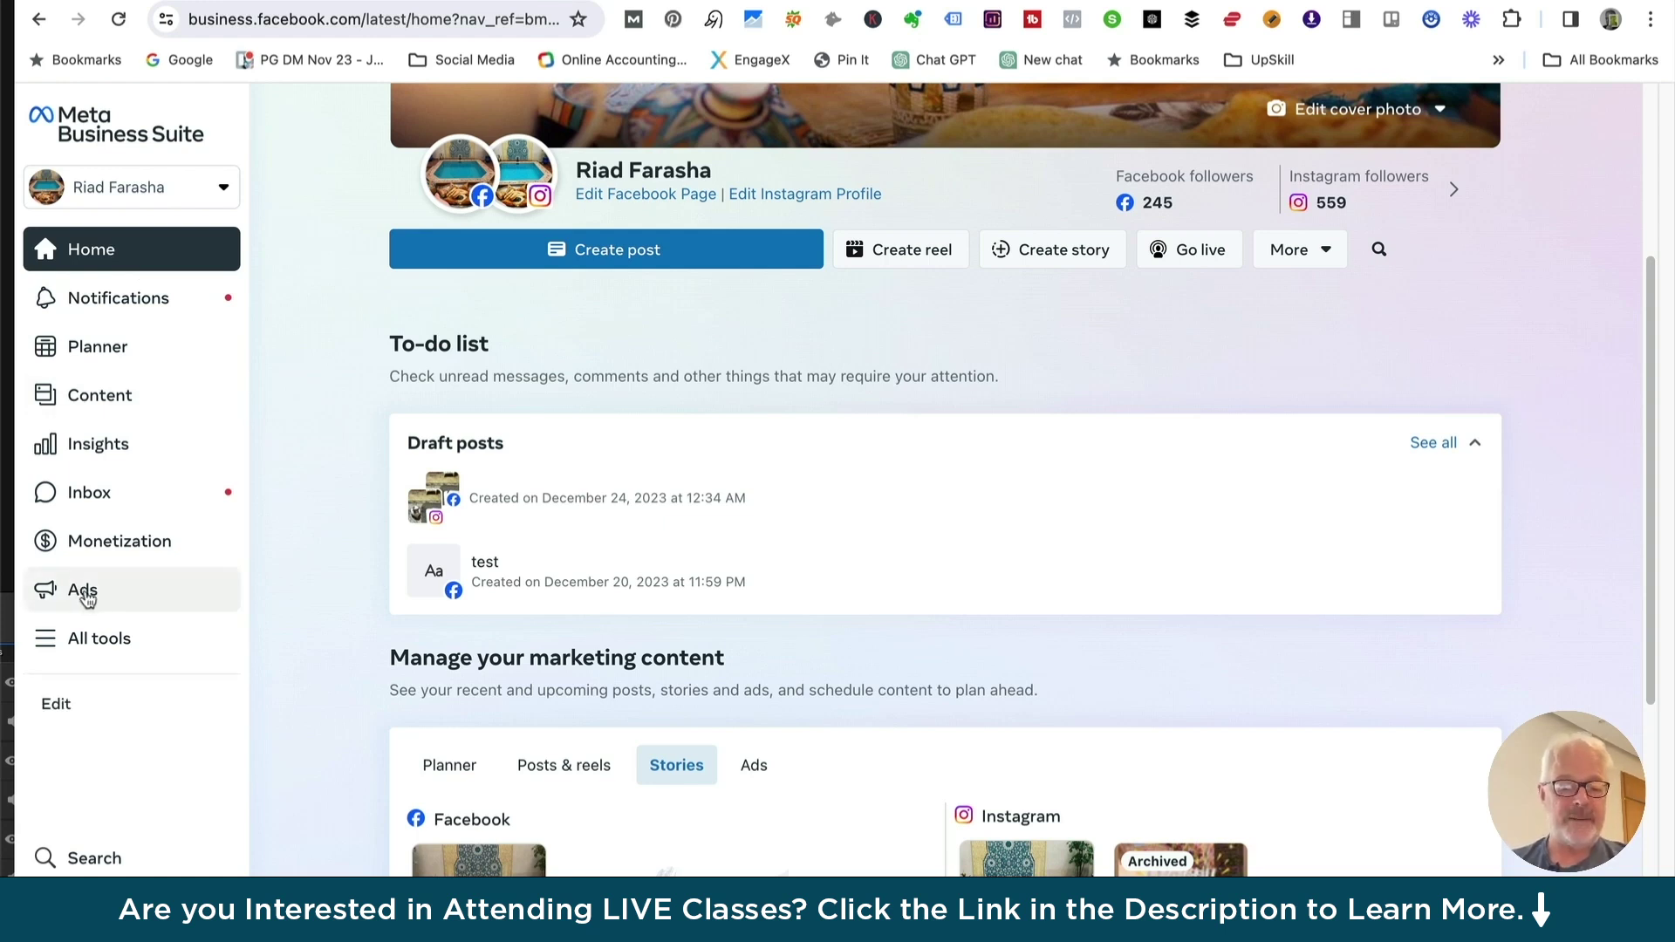
Open Ads Manager from the Advertise section of All tools
click(100, 637)
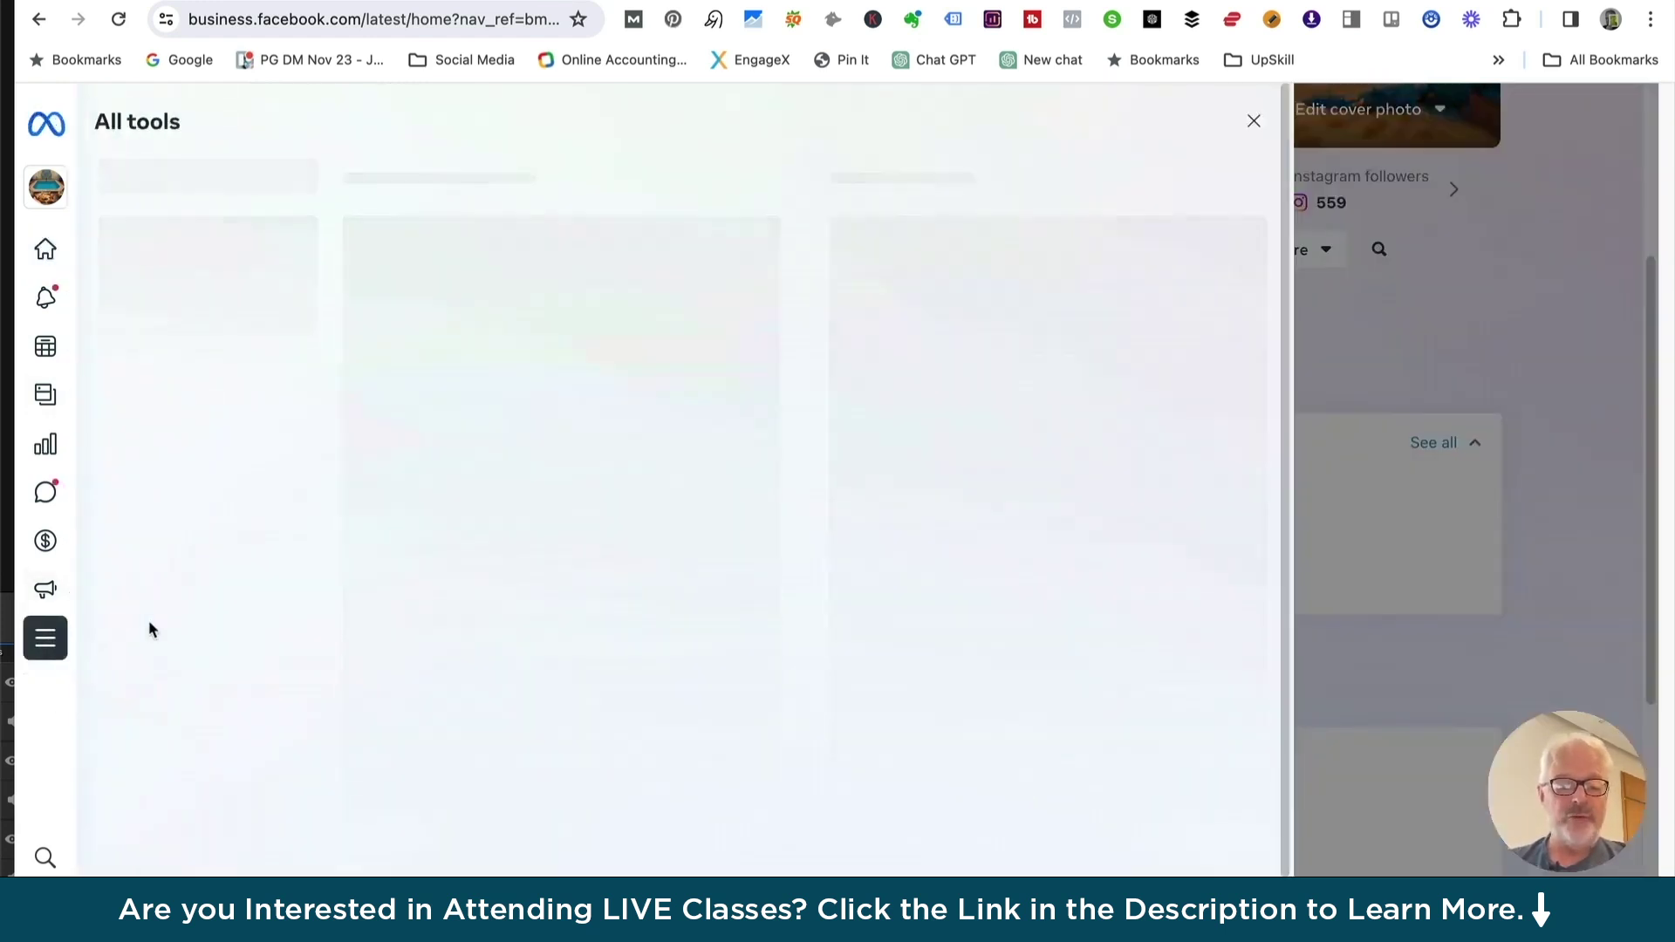
scroll(427, 567, down, 6)
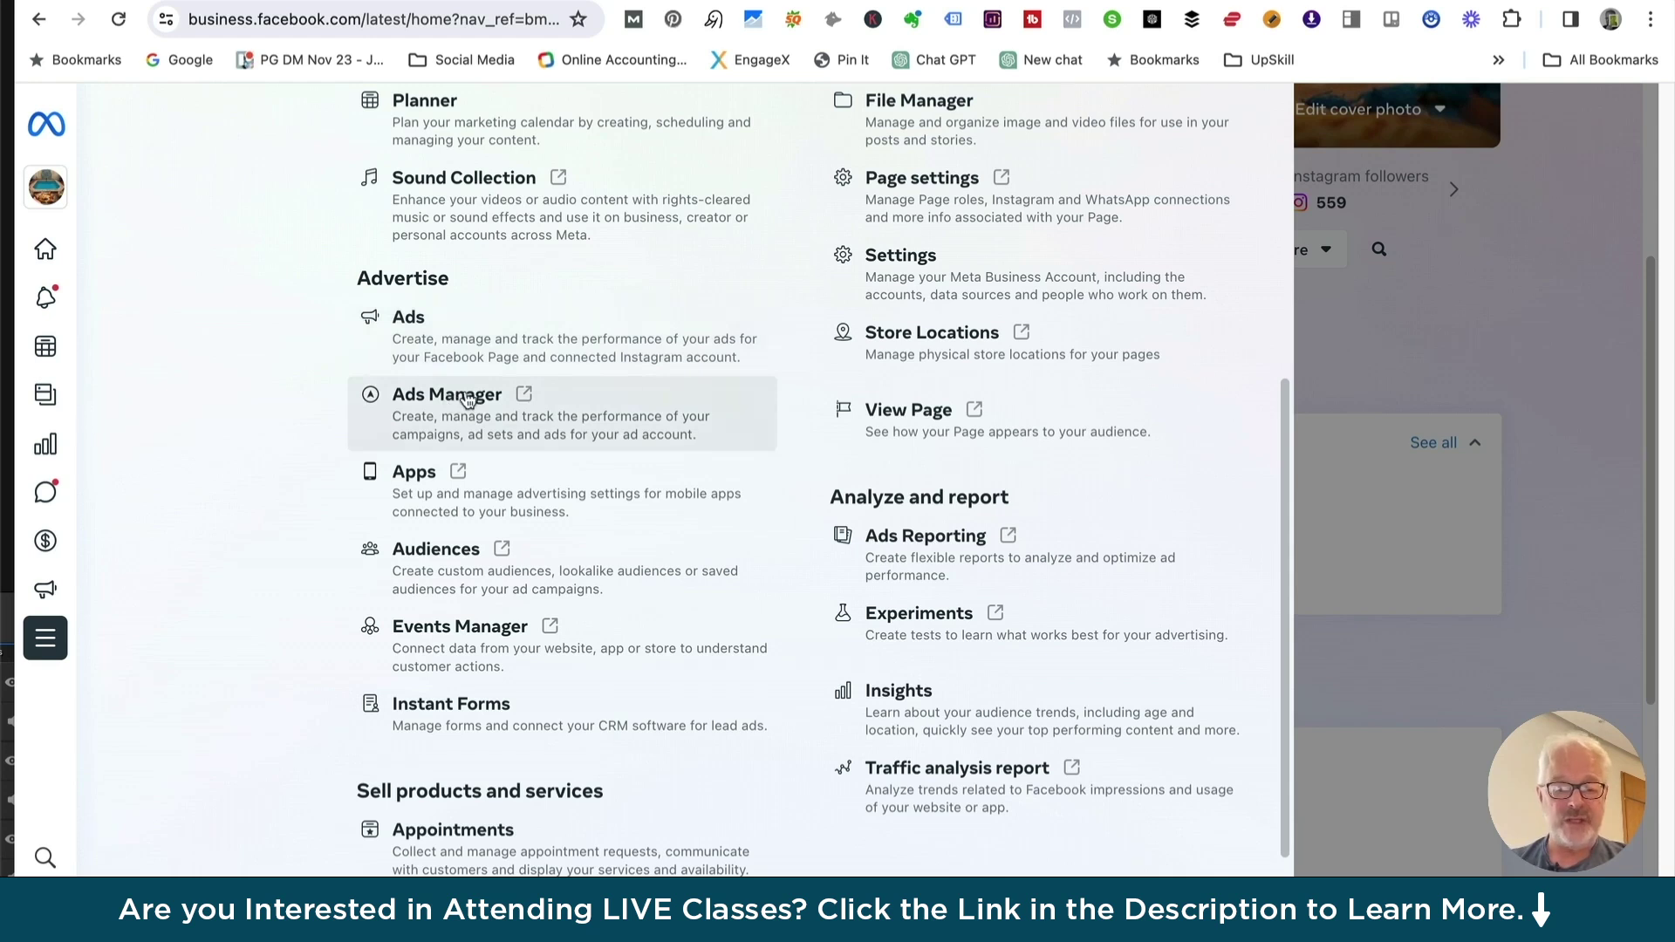
click(467, 397)
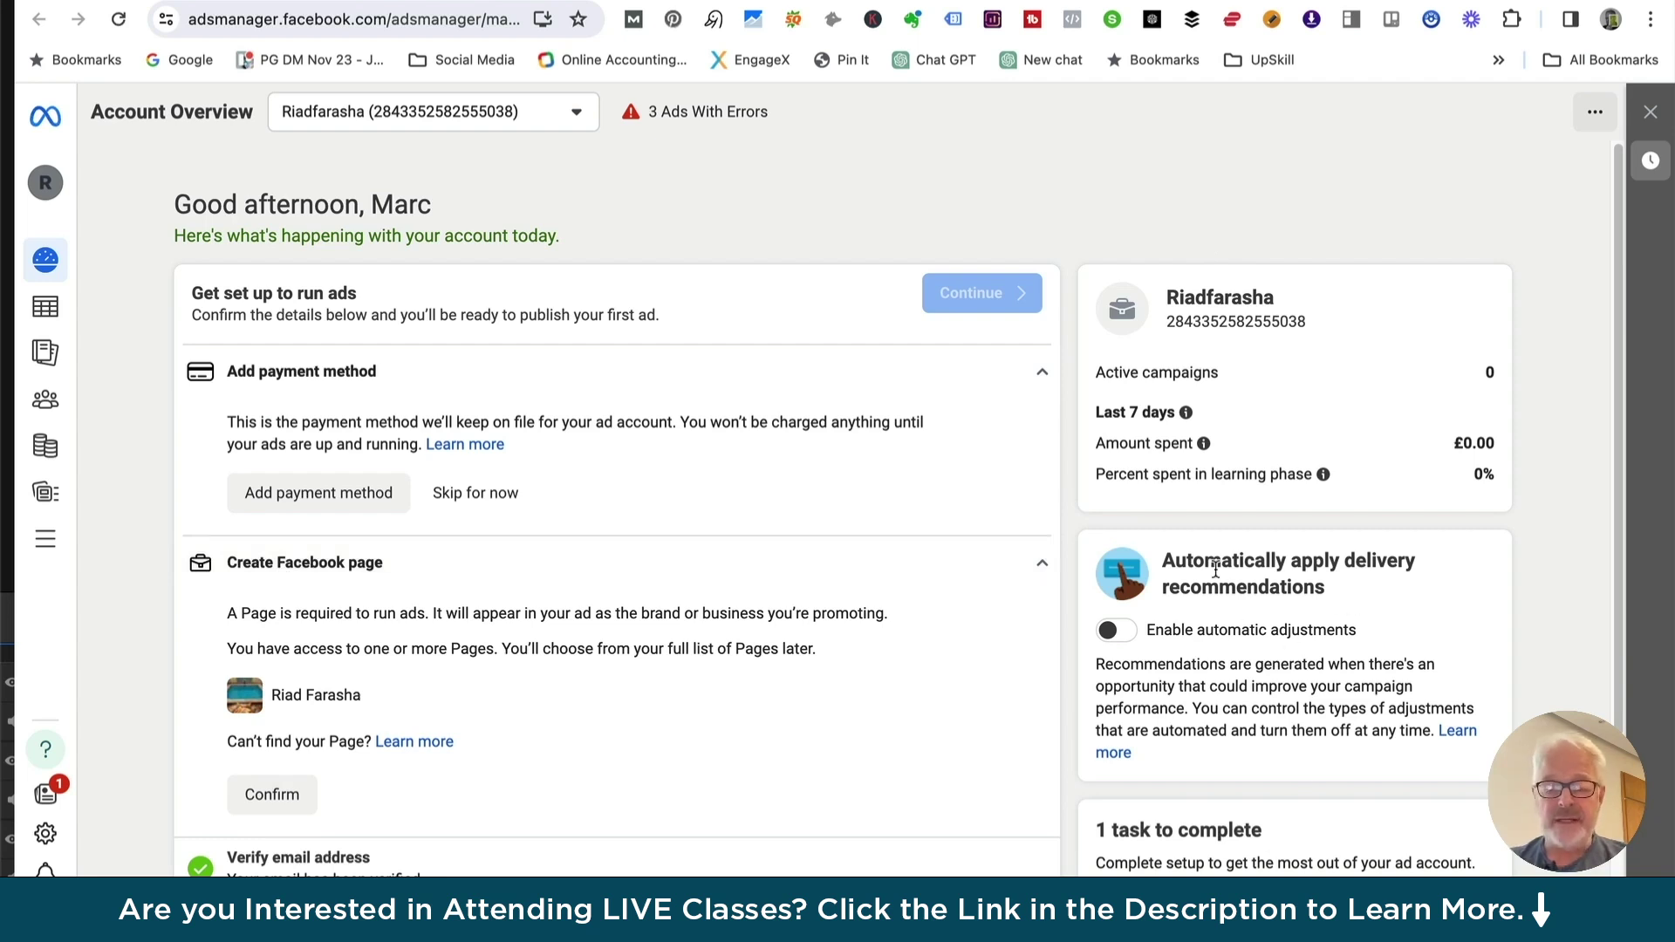
Open the Campaigns list through Ads Manager's All tools navigation
mouse_move(47, 264)
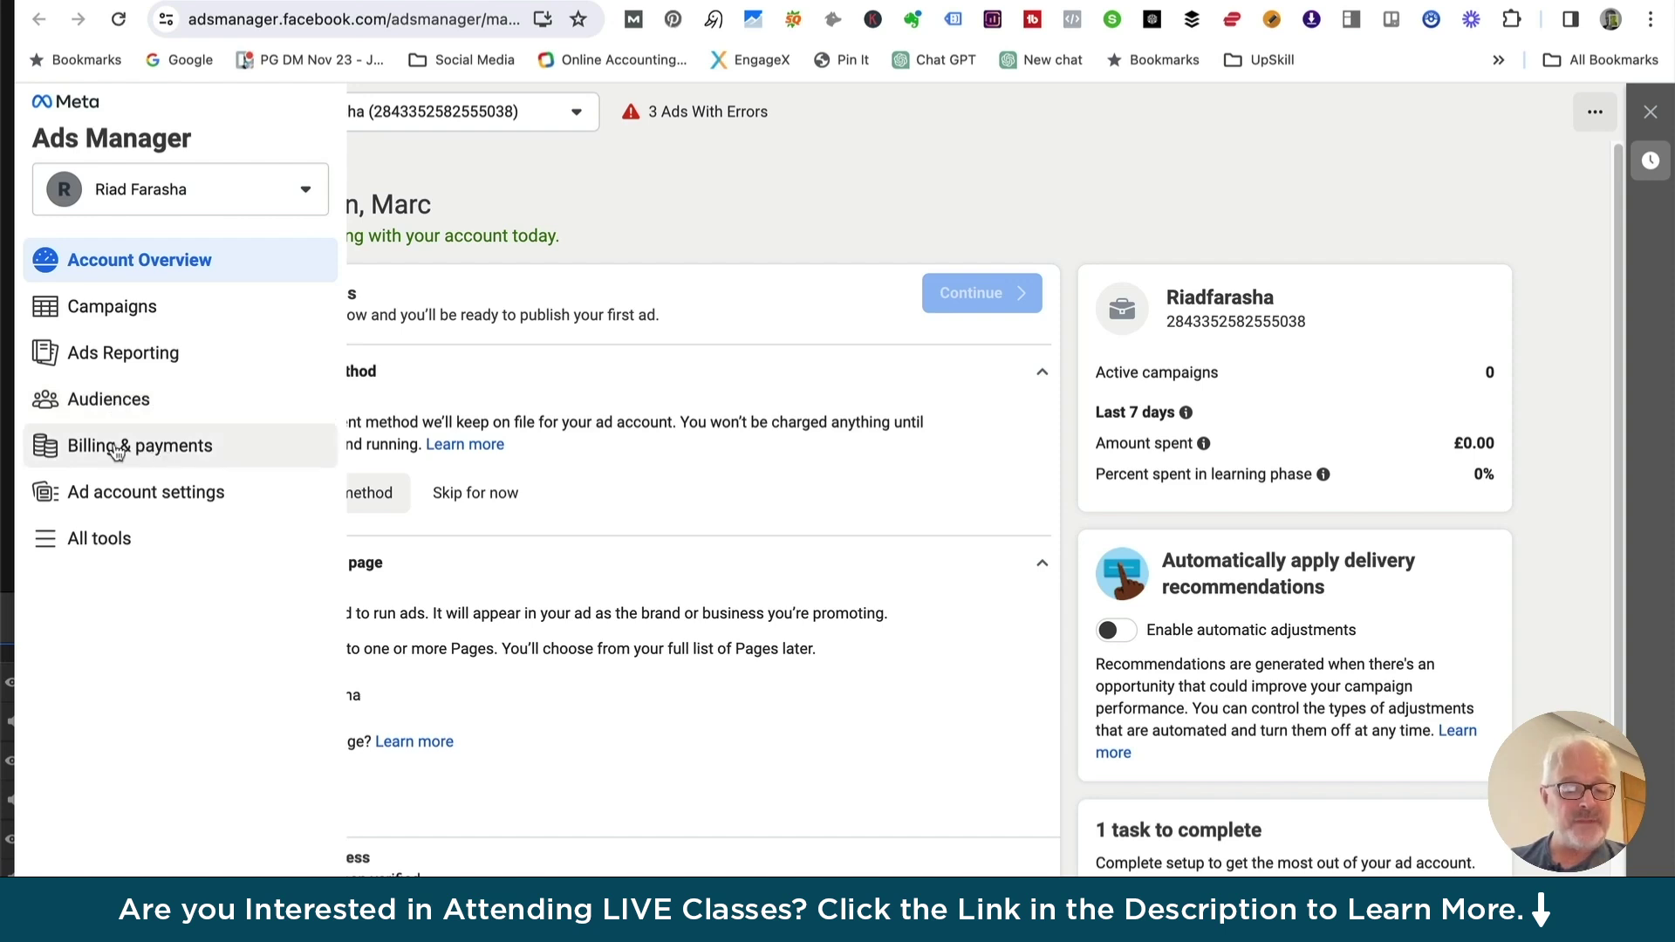
click(46, 547)
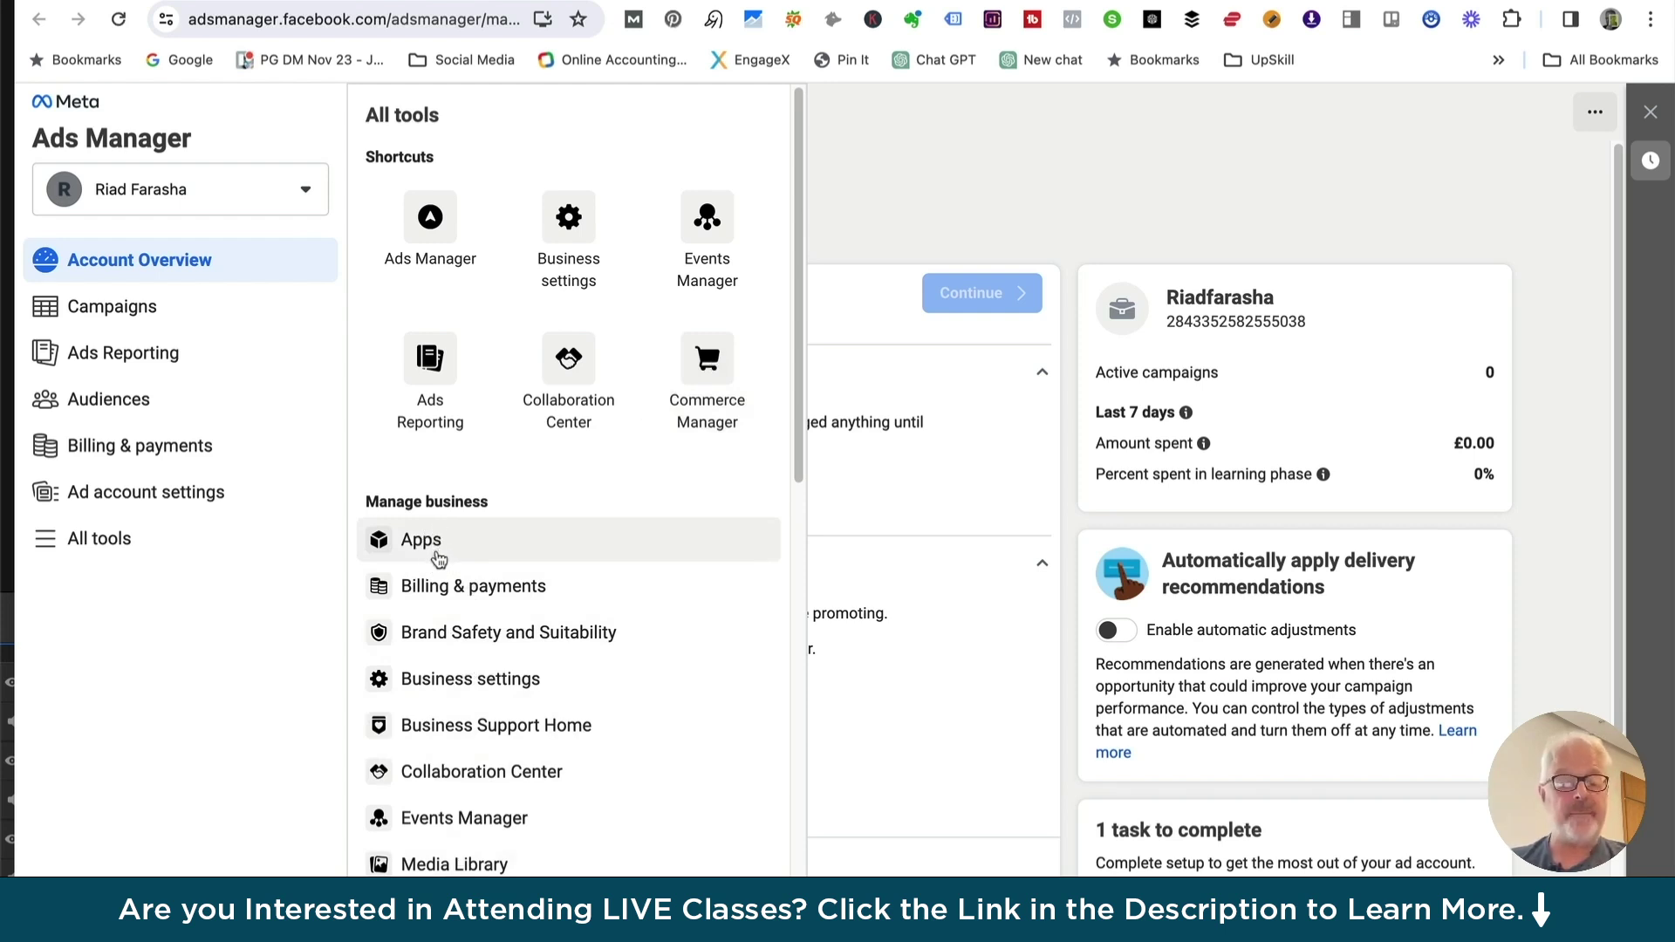
click(114, 311)
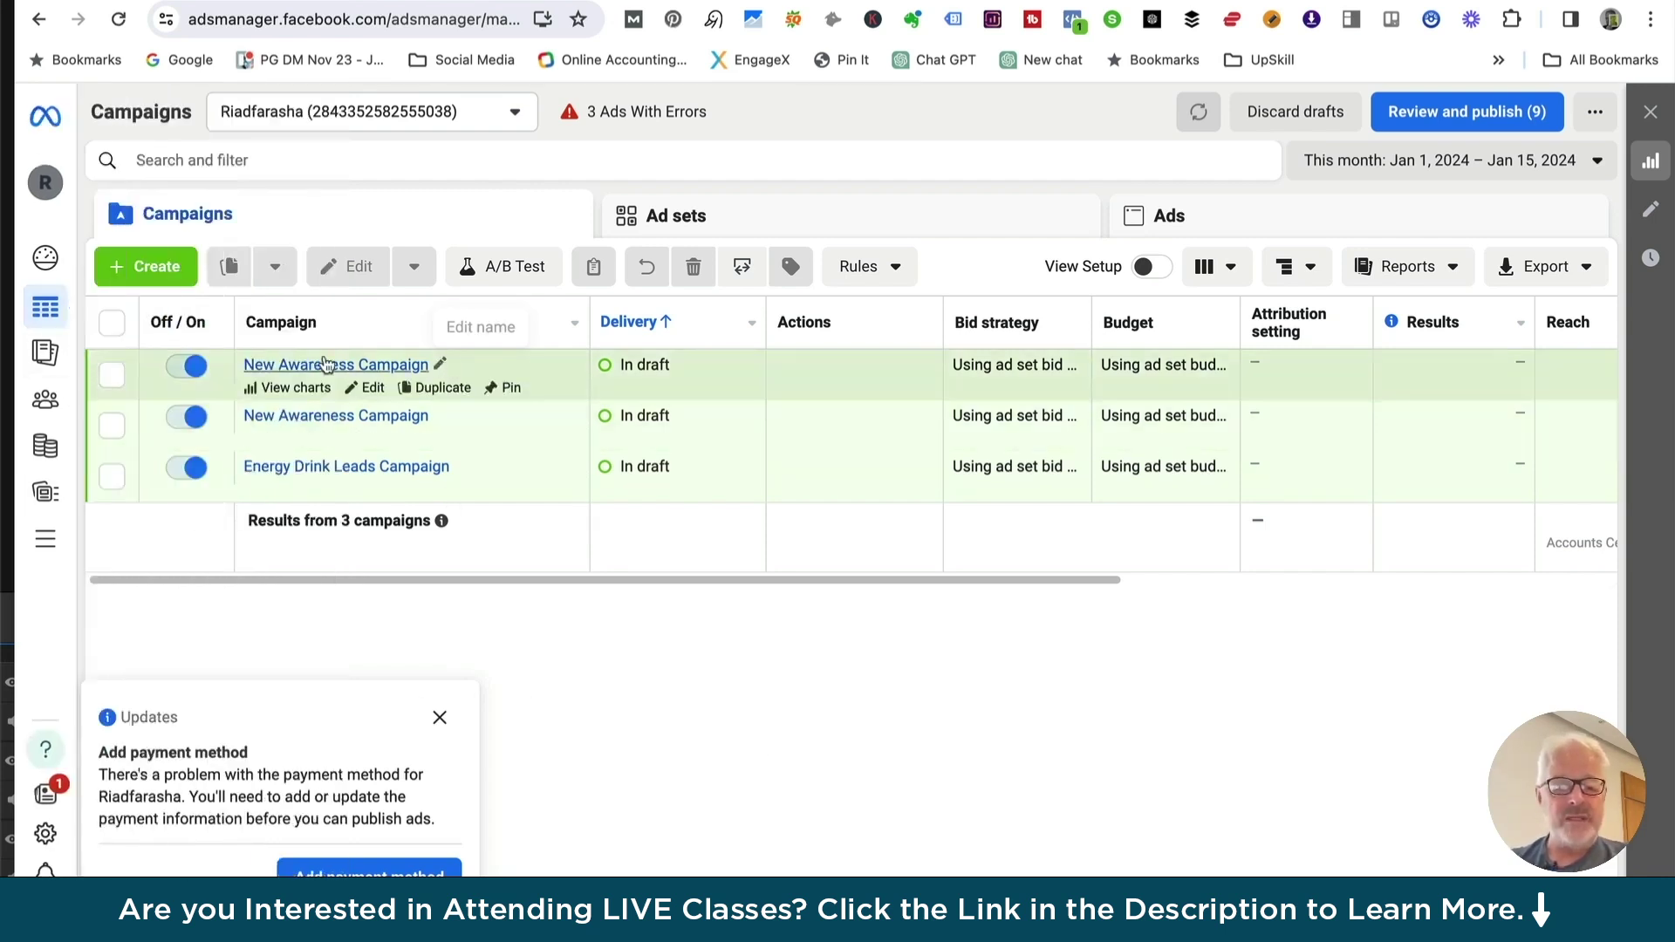
drag(399, 588, 451, 598)
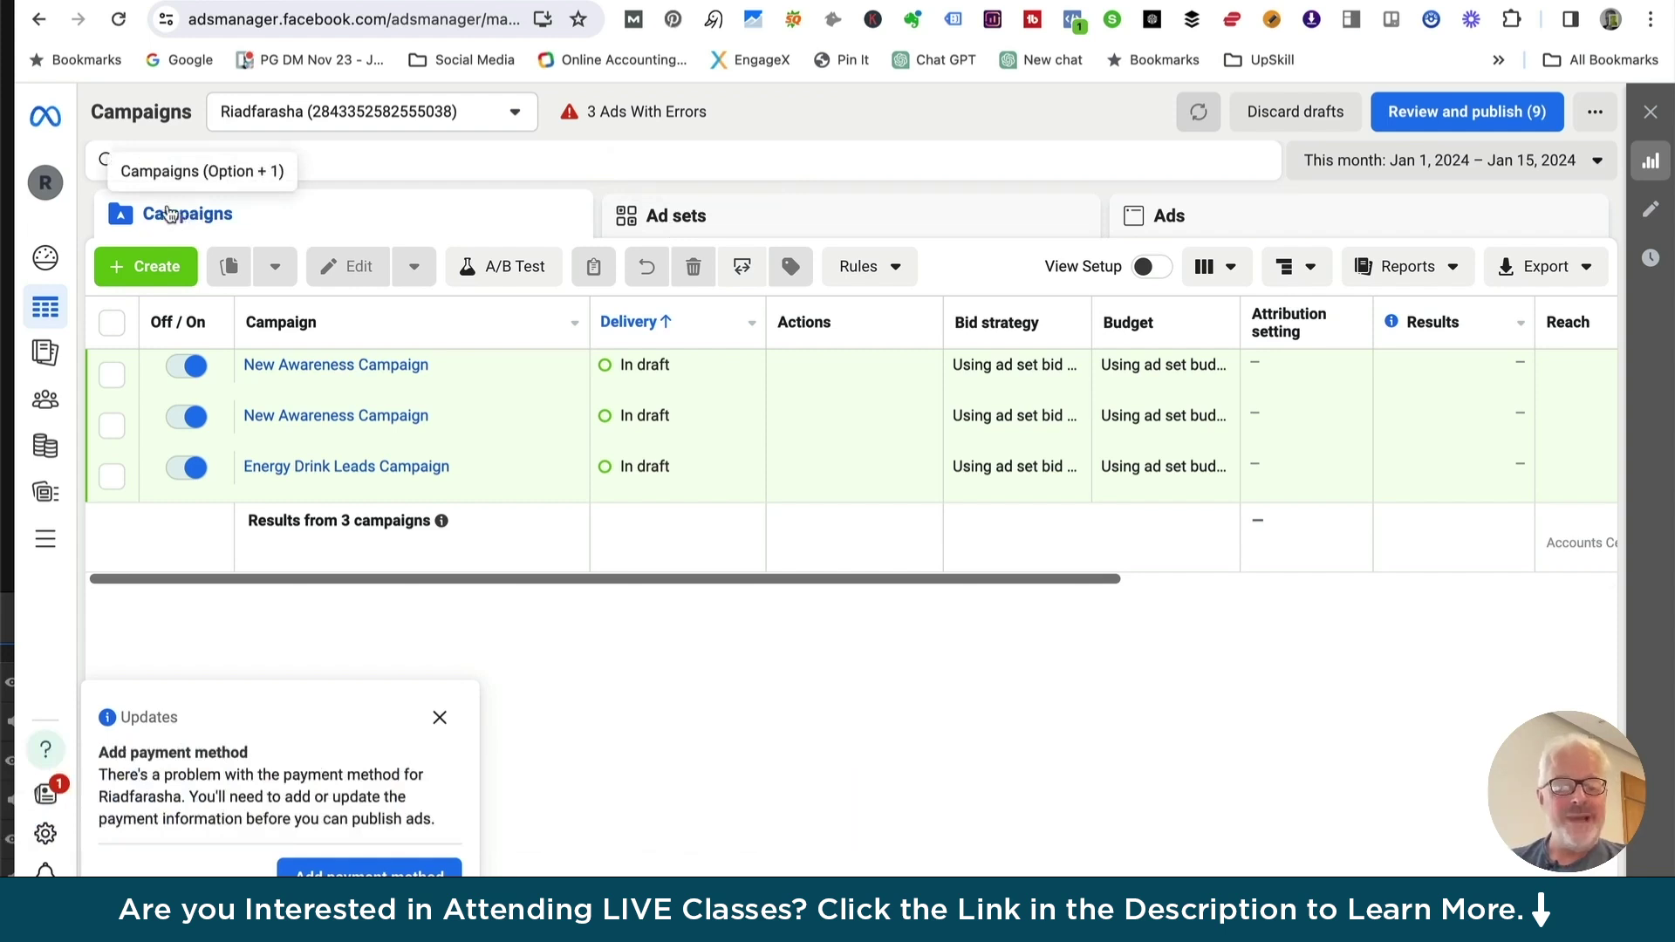
Start a new campaign and choose Traffic as its objective
click(153, 272)
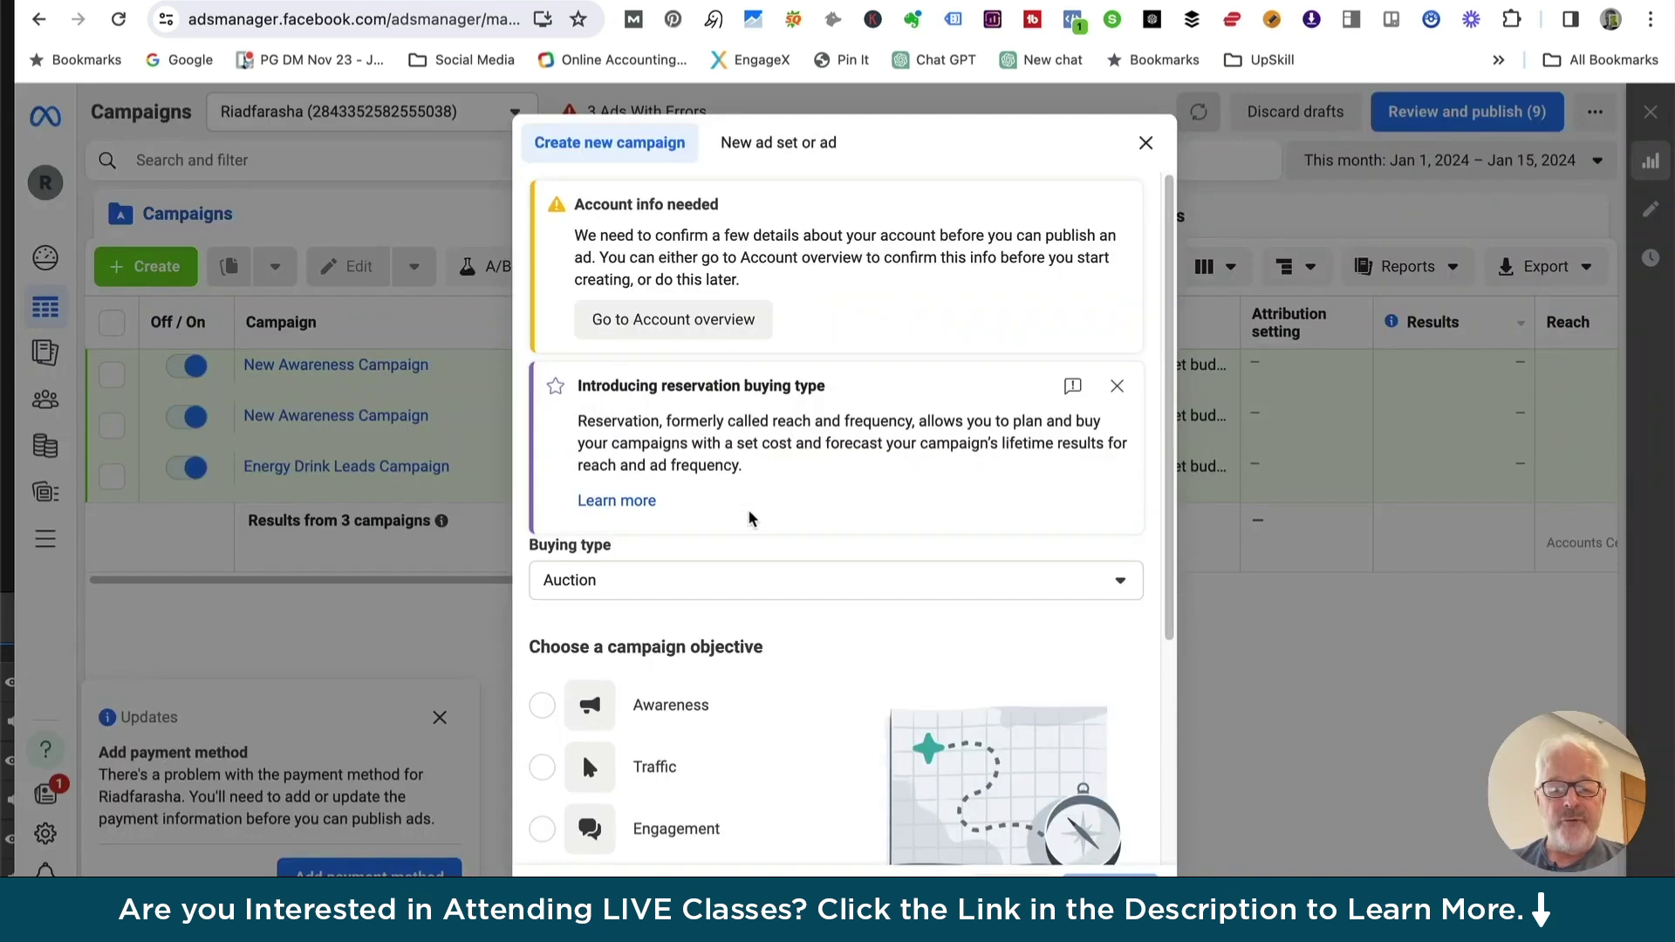
scroll(748, 516, down, 4)
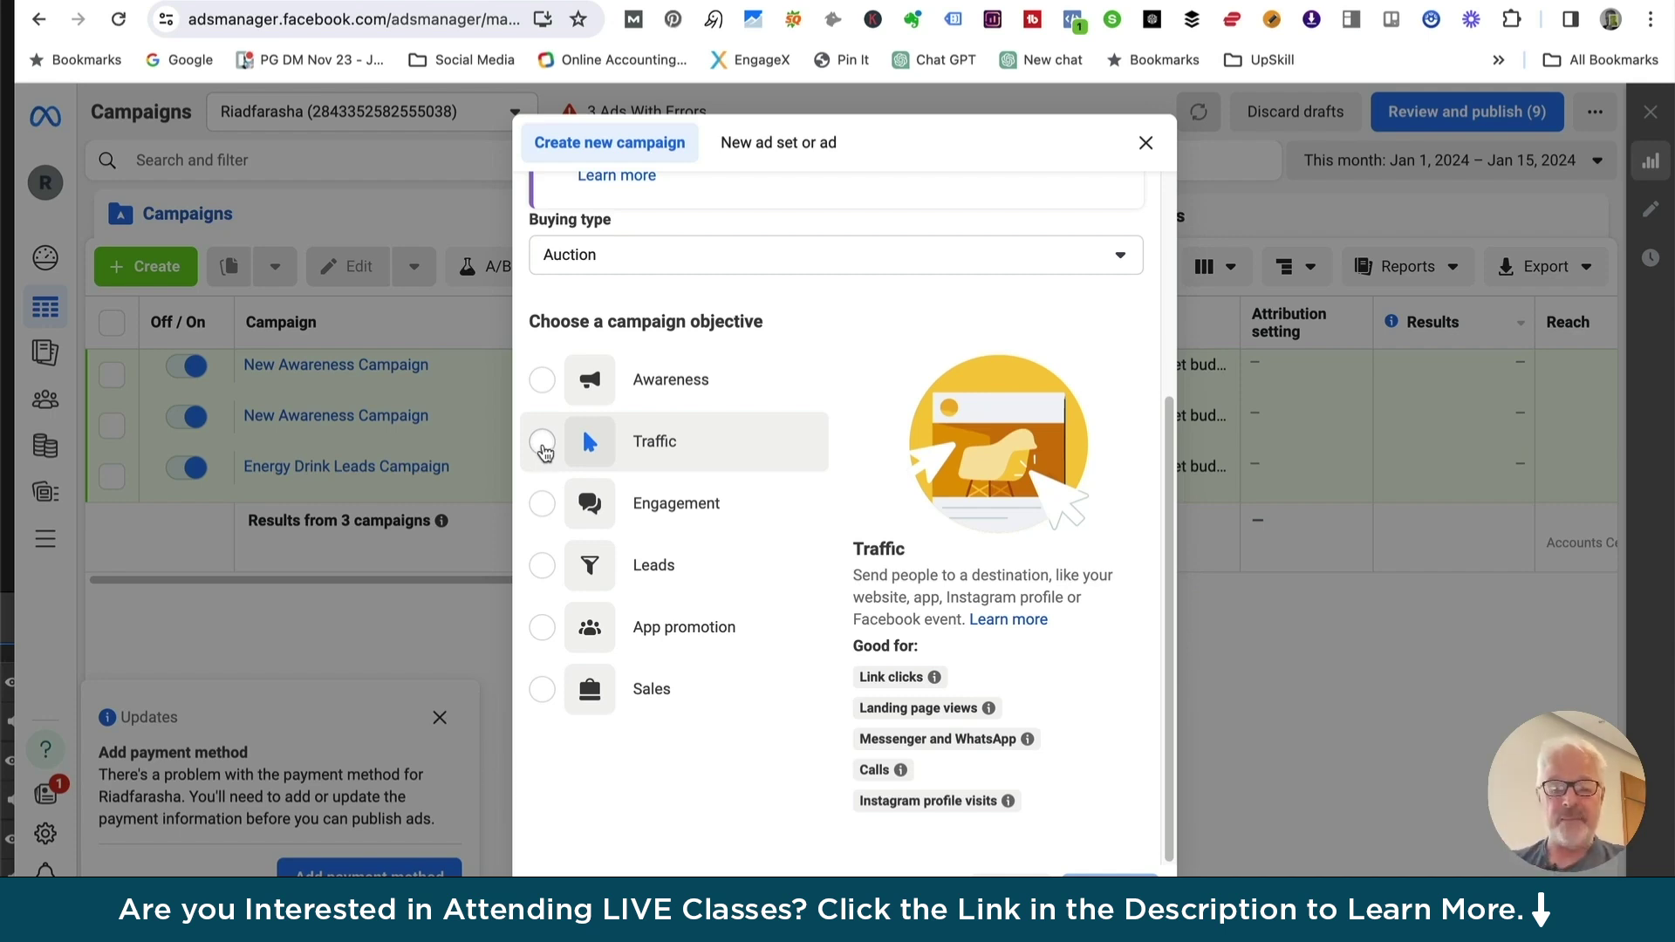
click(542, 442)
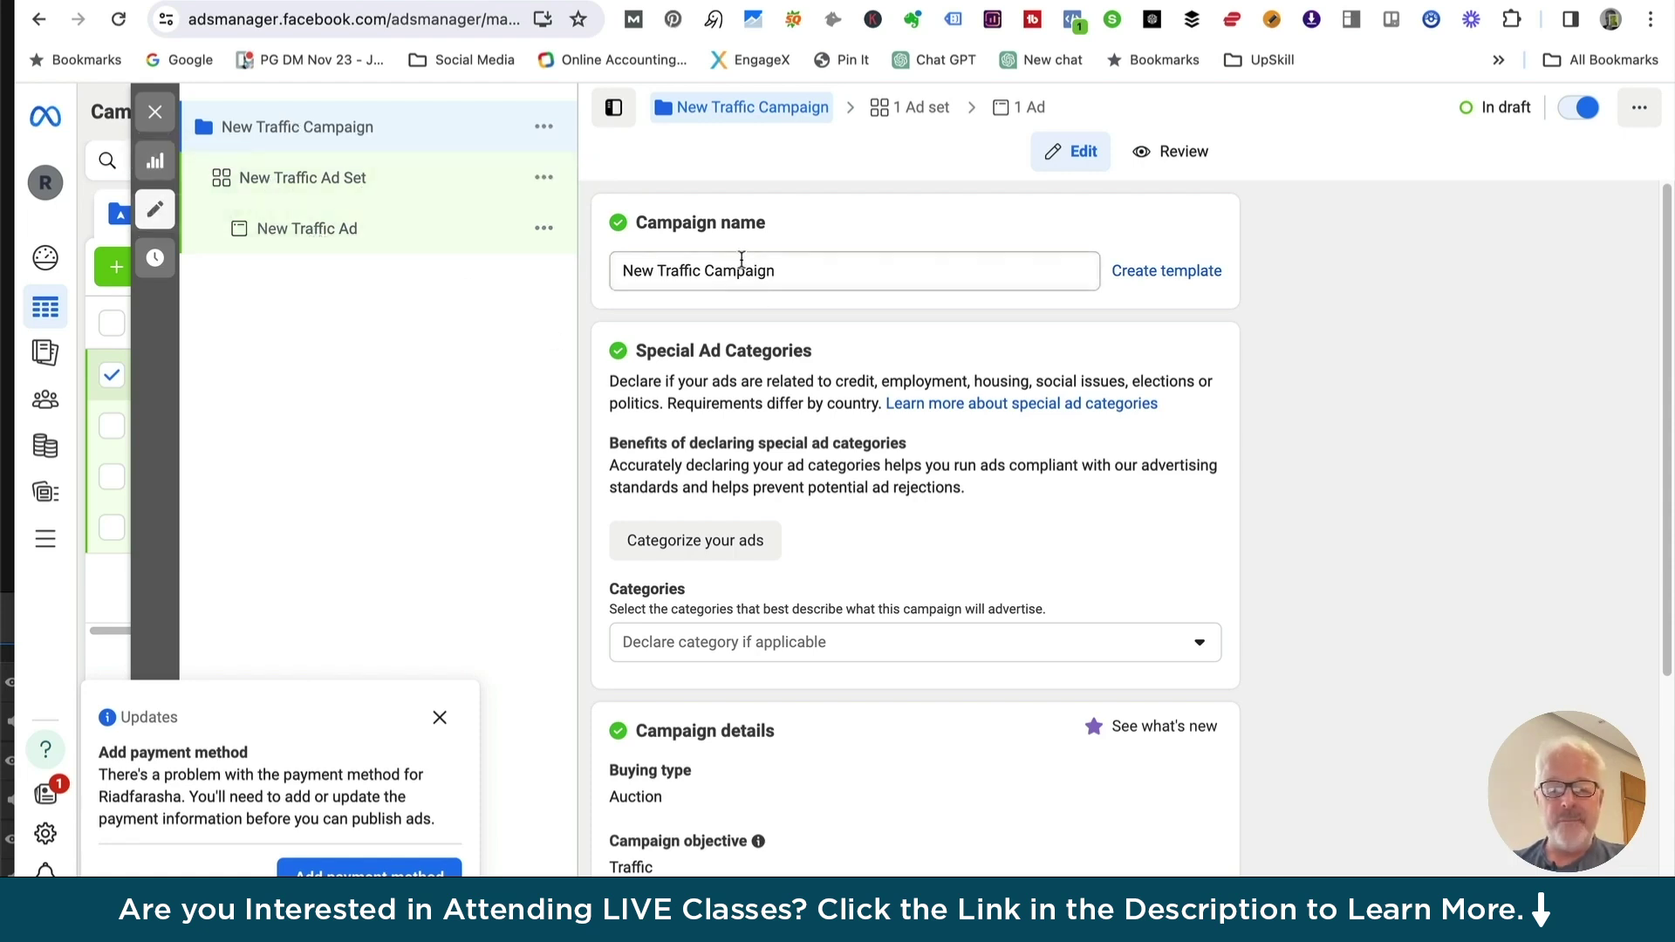
Dismiss the payment notice and keep the campaign on Auction buying with the Traffic objective
click(439, 717)
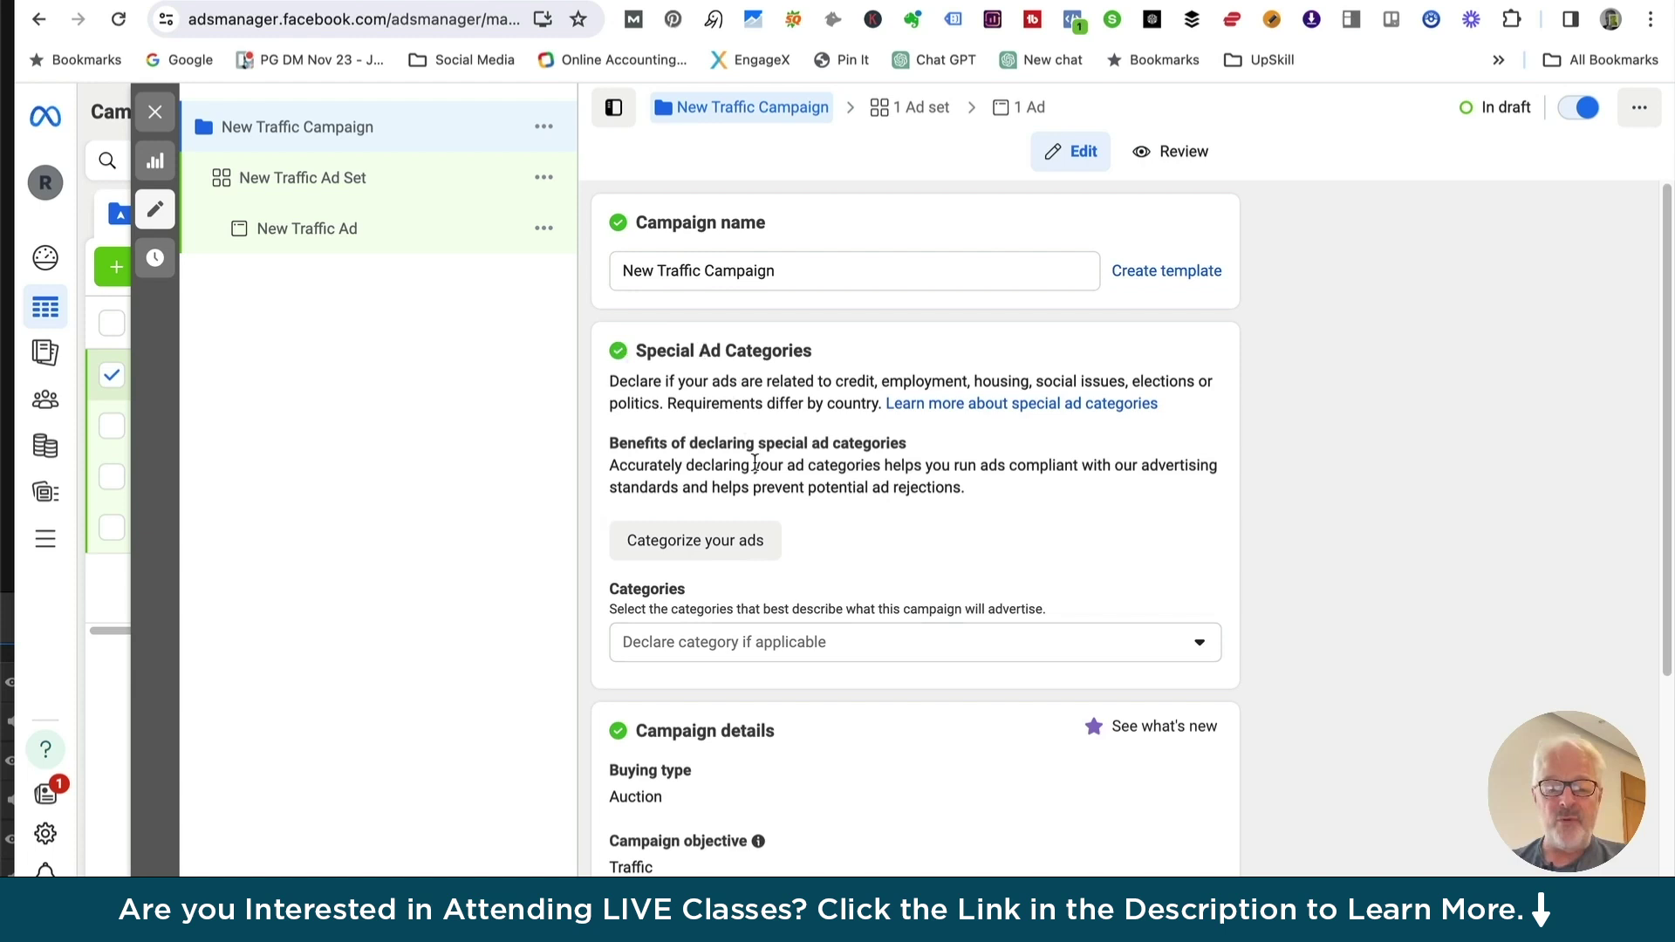
scroll(755, 463, down, 3)
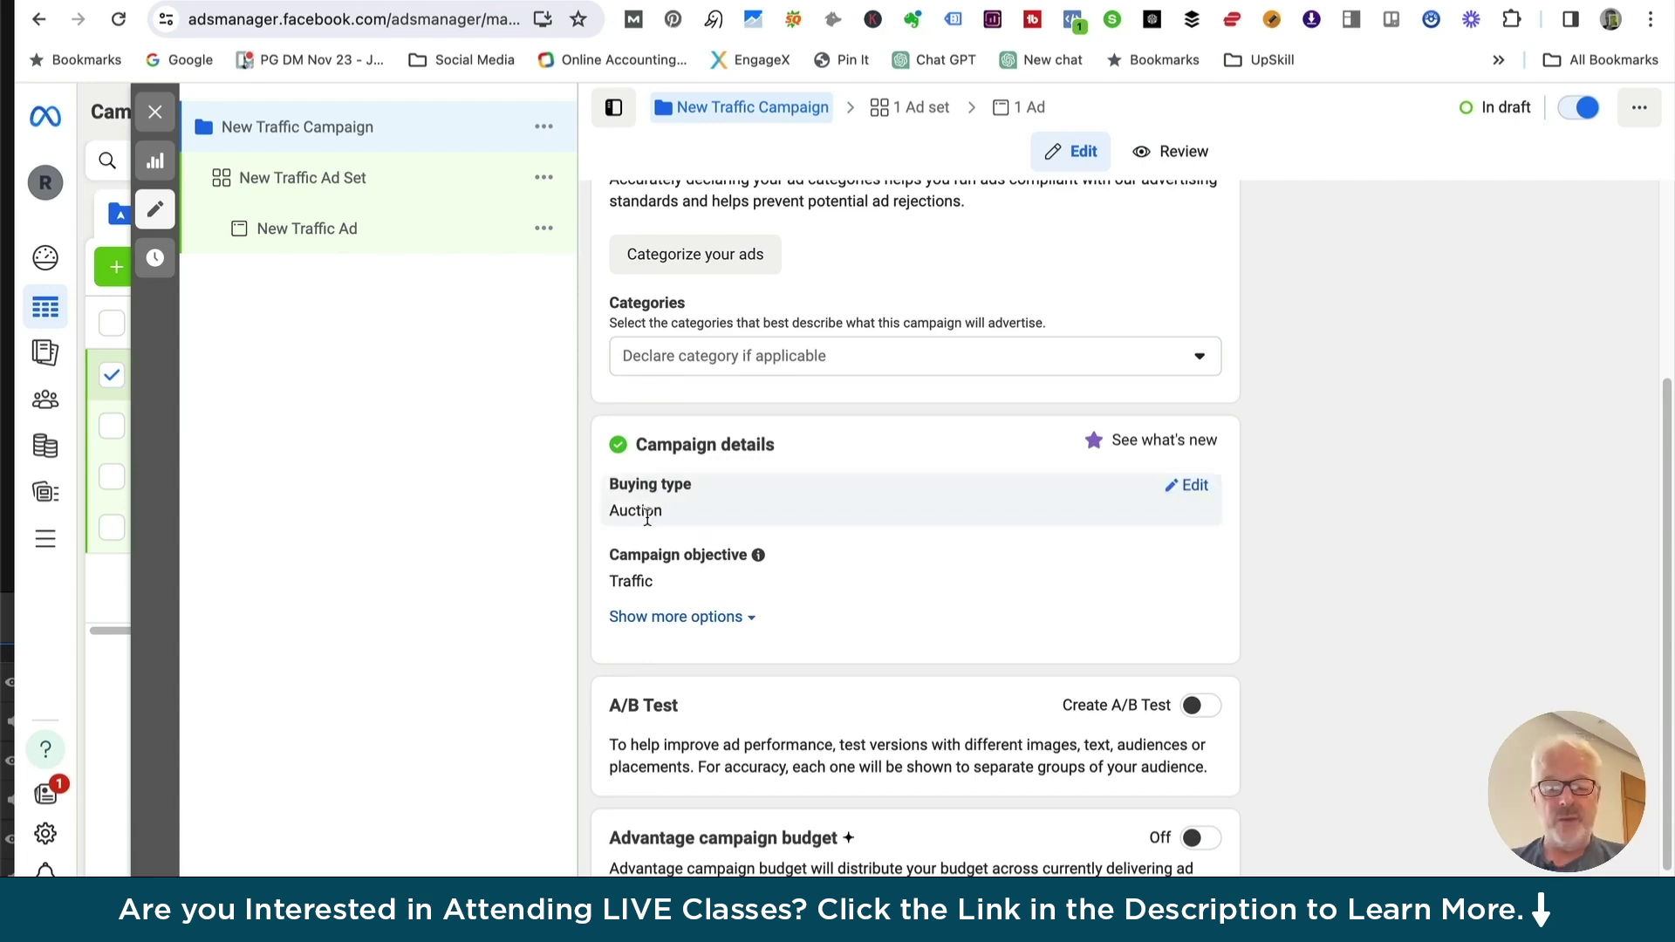
click(1191, 486)
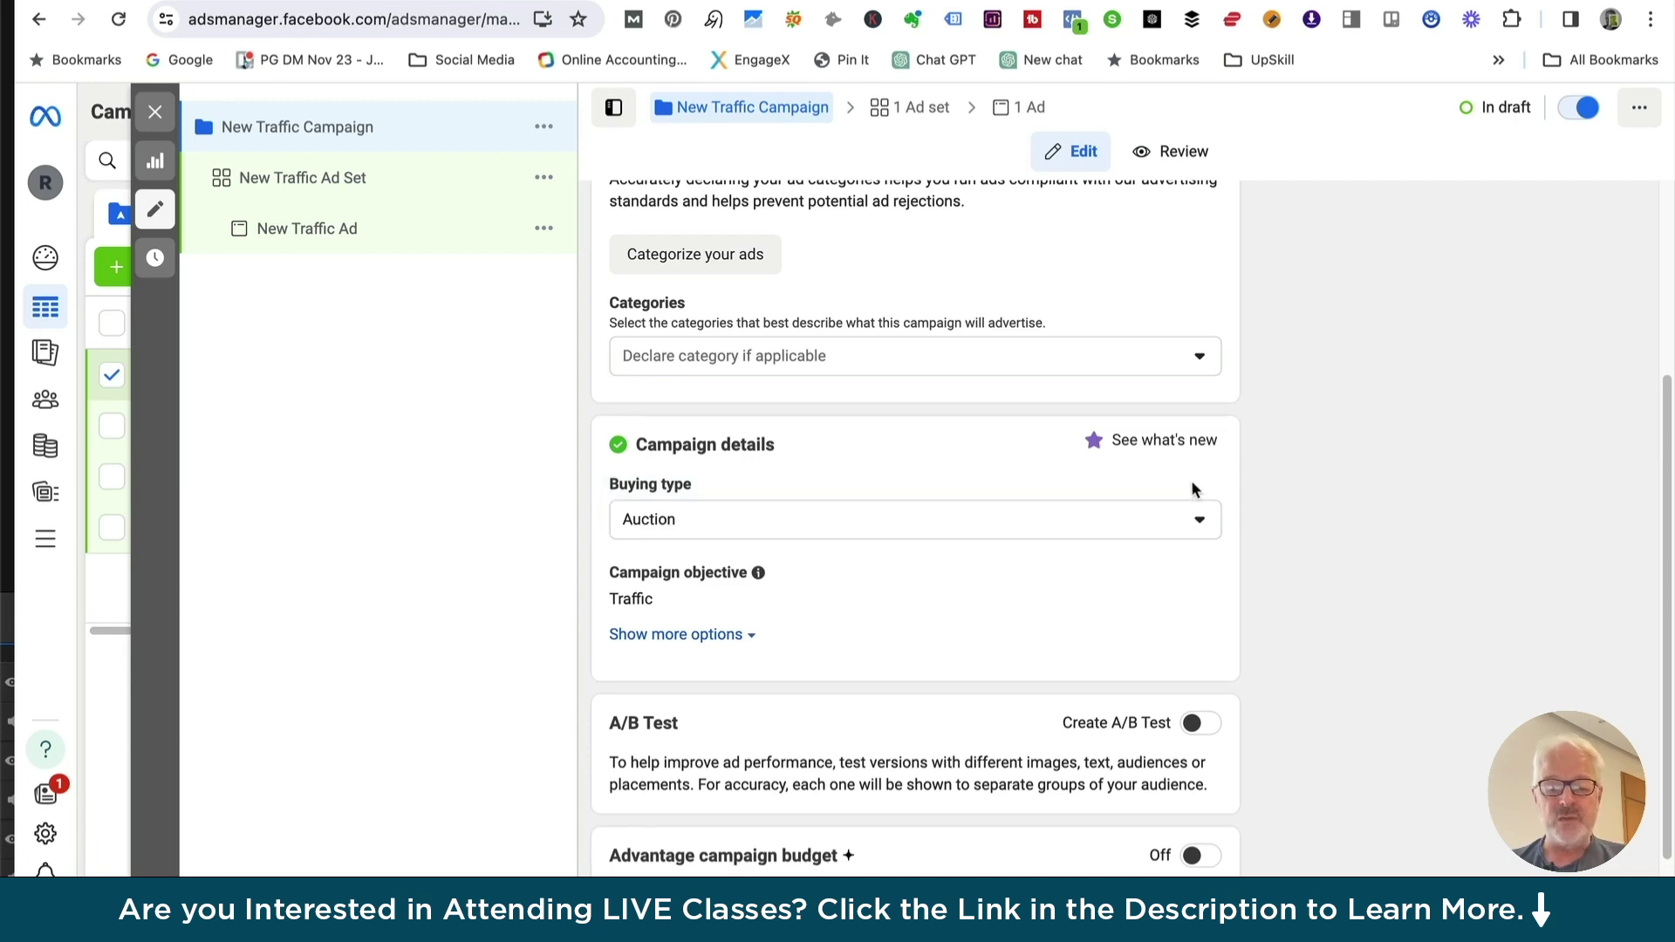
click(1201, 521)
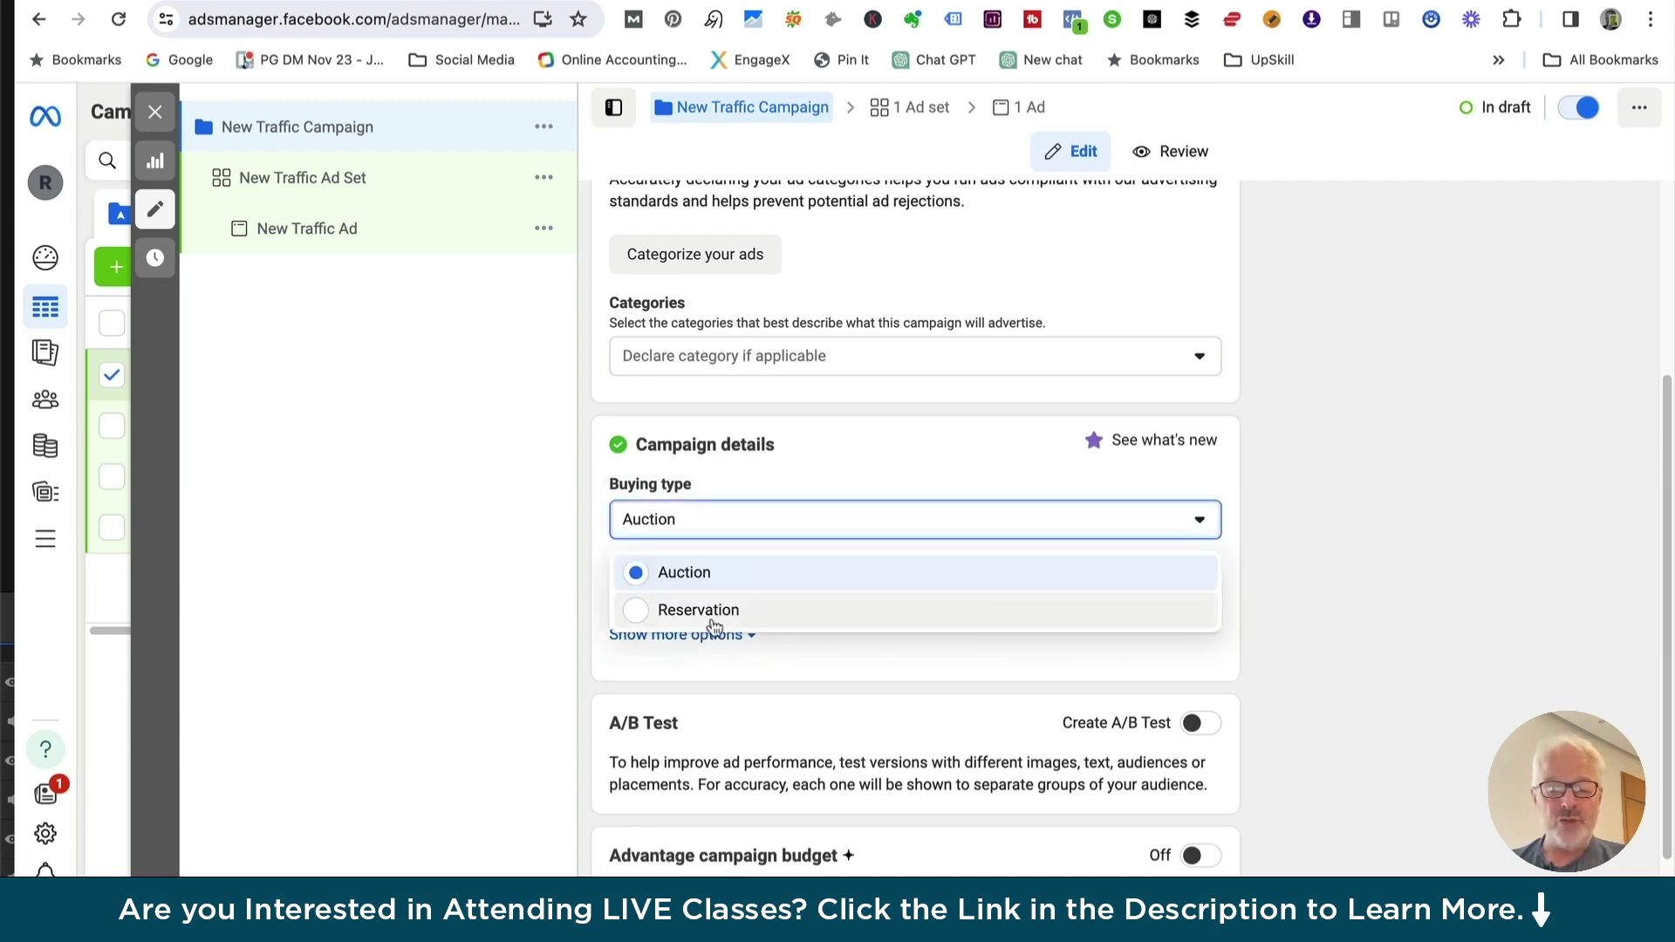
click(1200, 534)
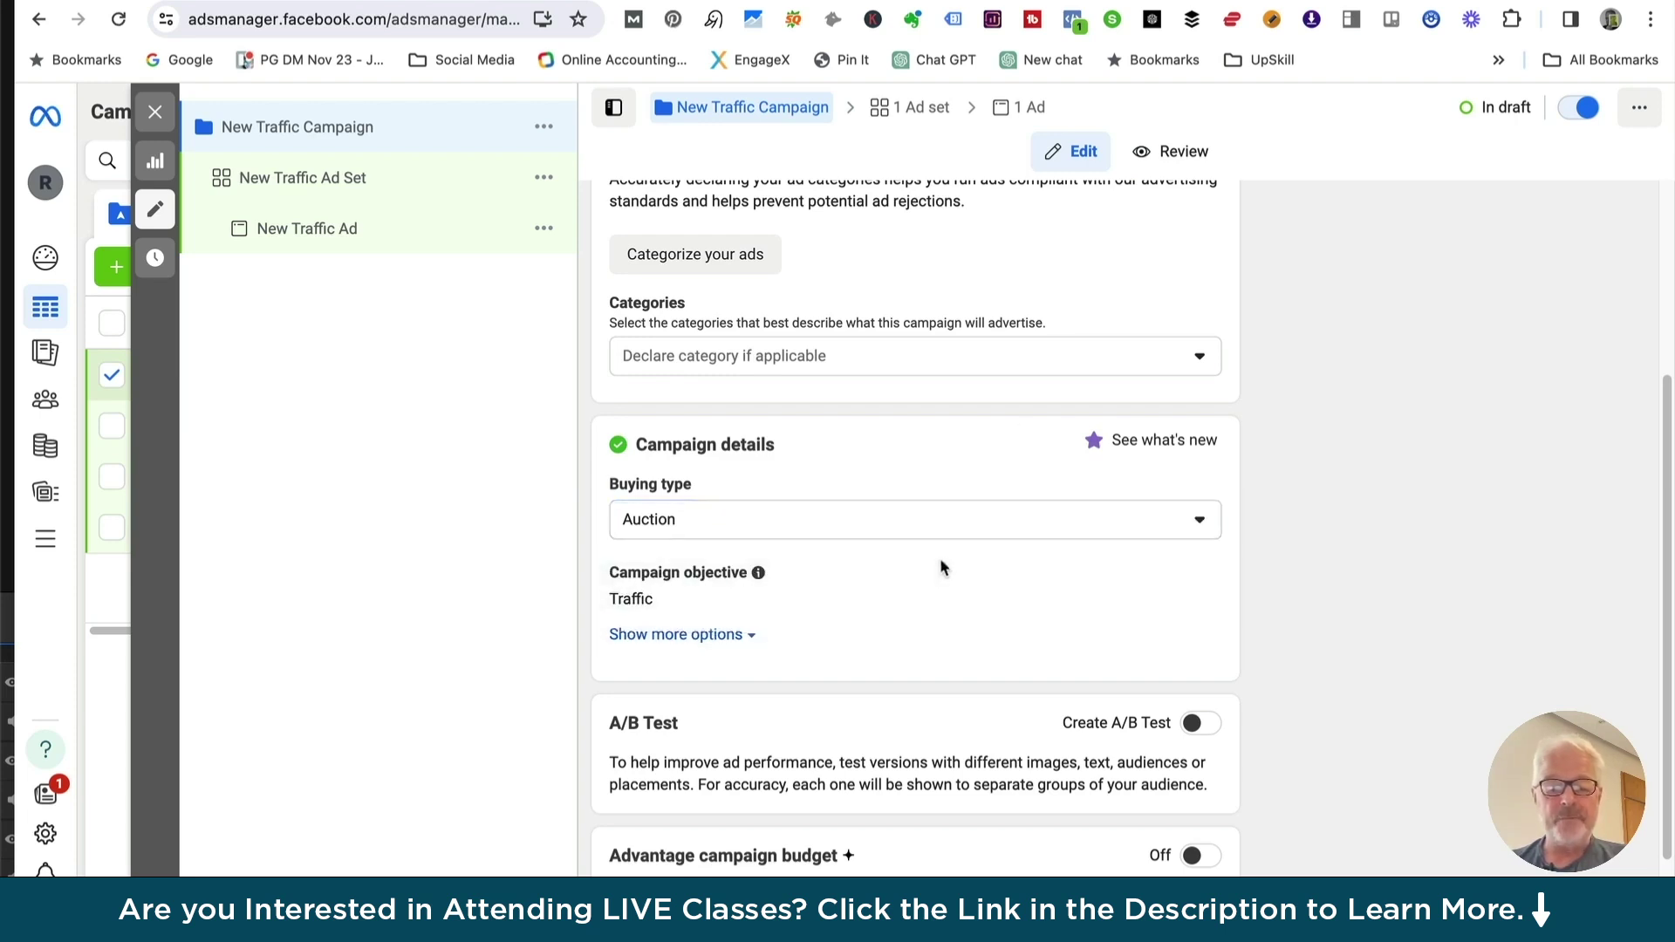
scroll(940, 568, down, 2)
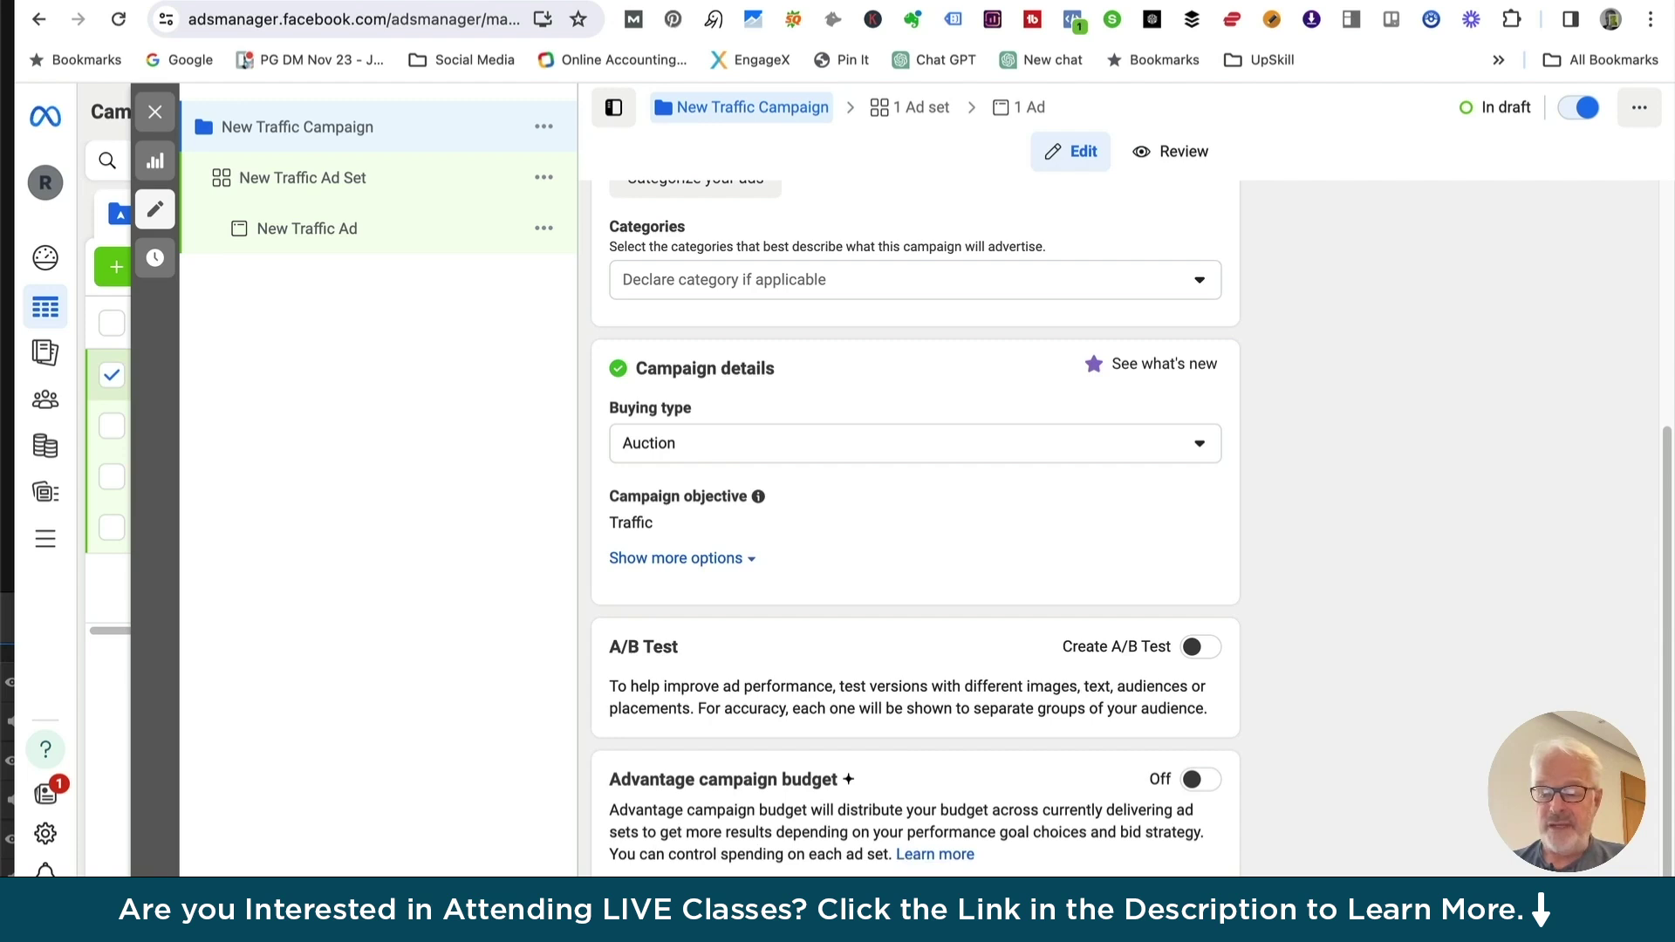
Open the New Traffic Ad Set and set its conversion location to Website
click(1627, 907)
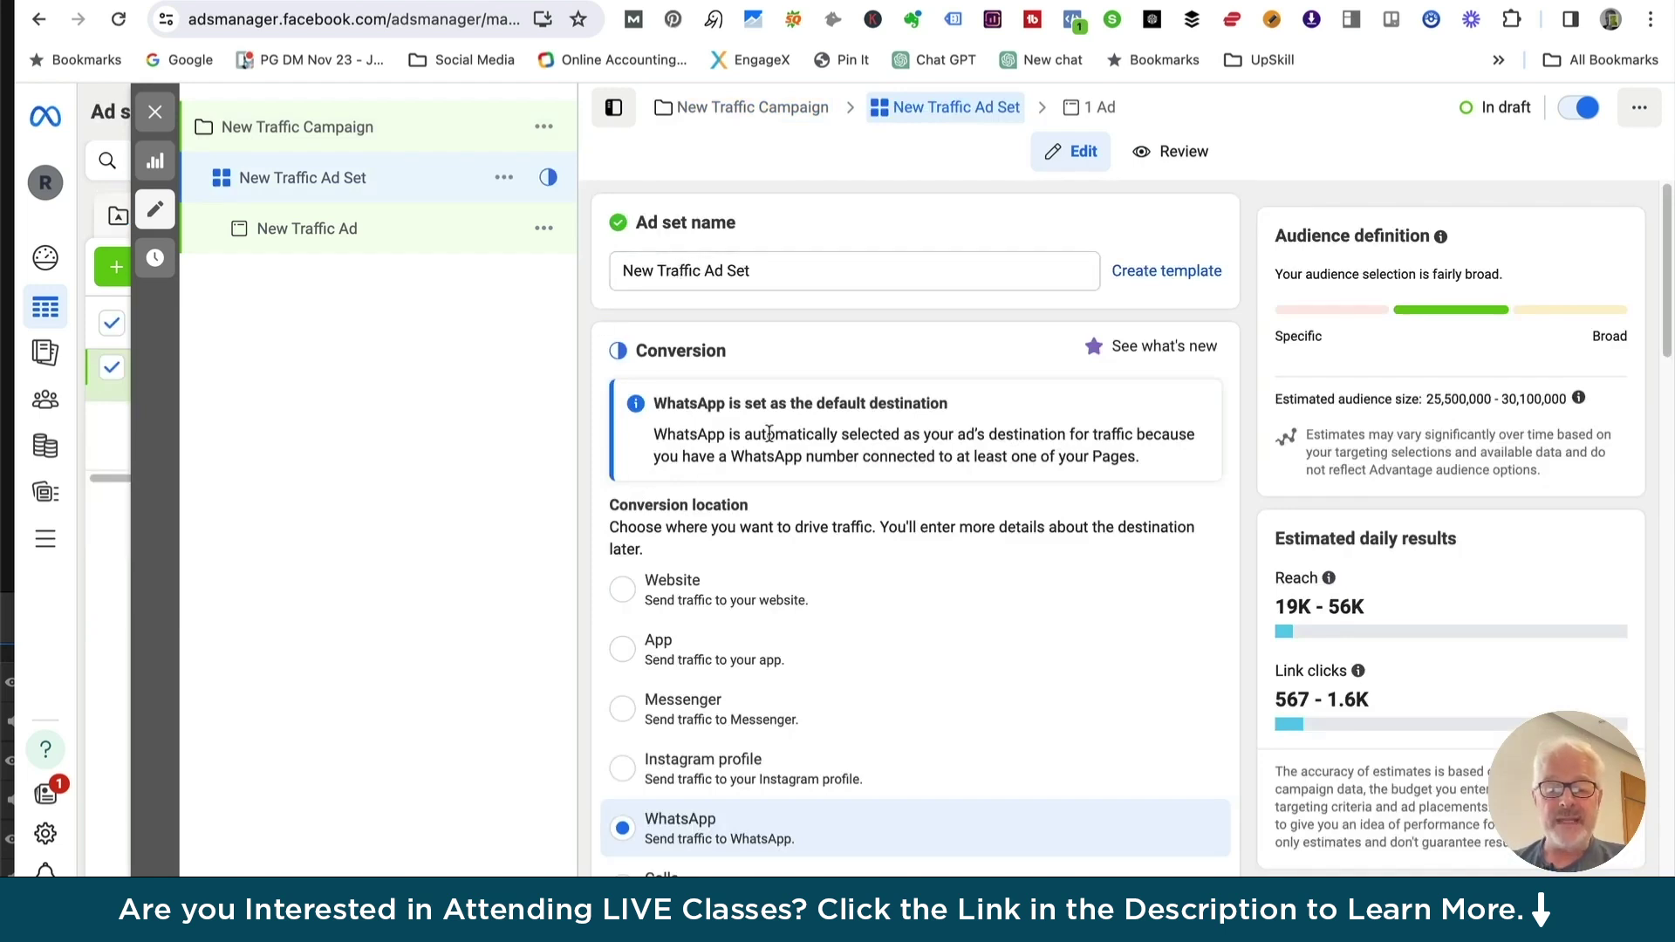
scroll(769, 434, down, 2)
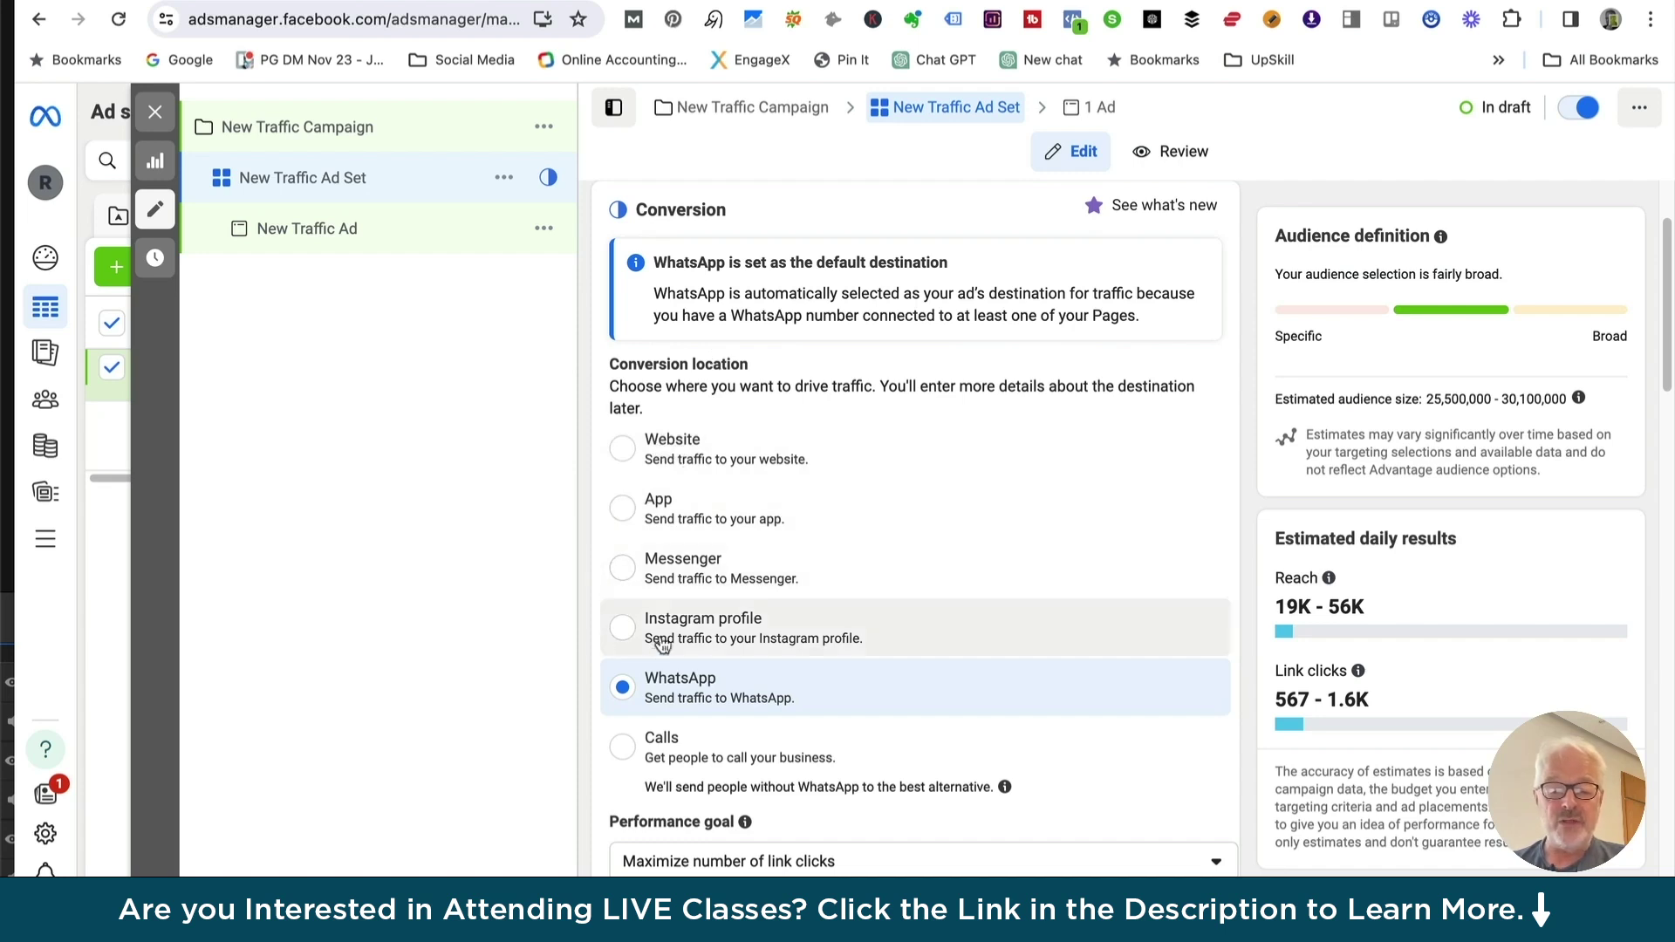
click(624, 451)
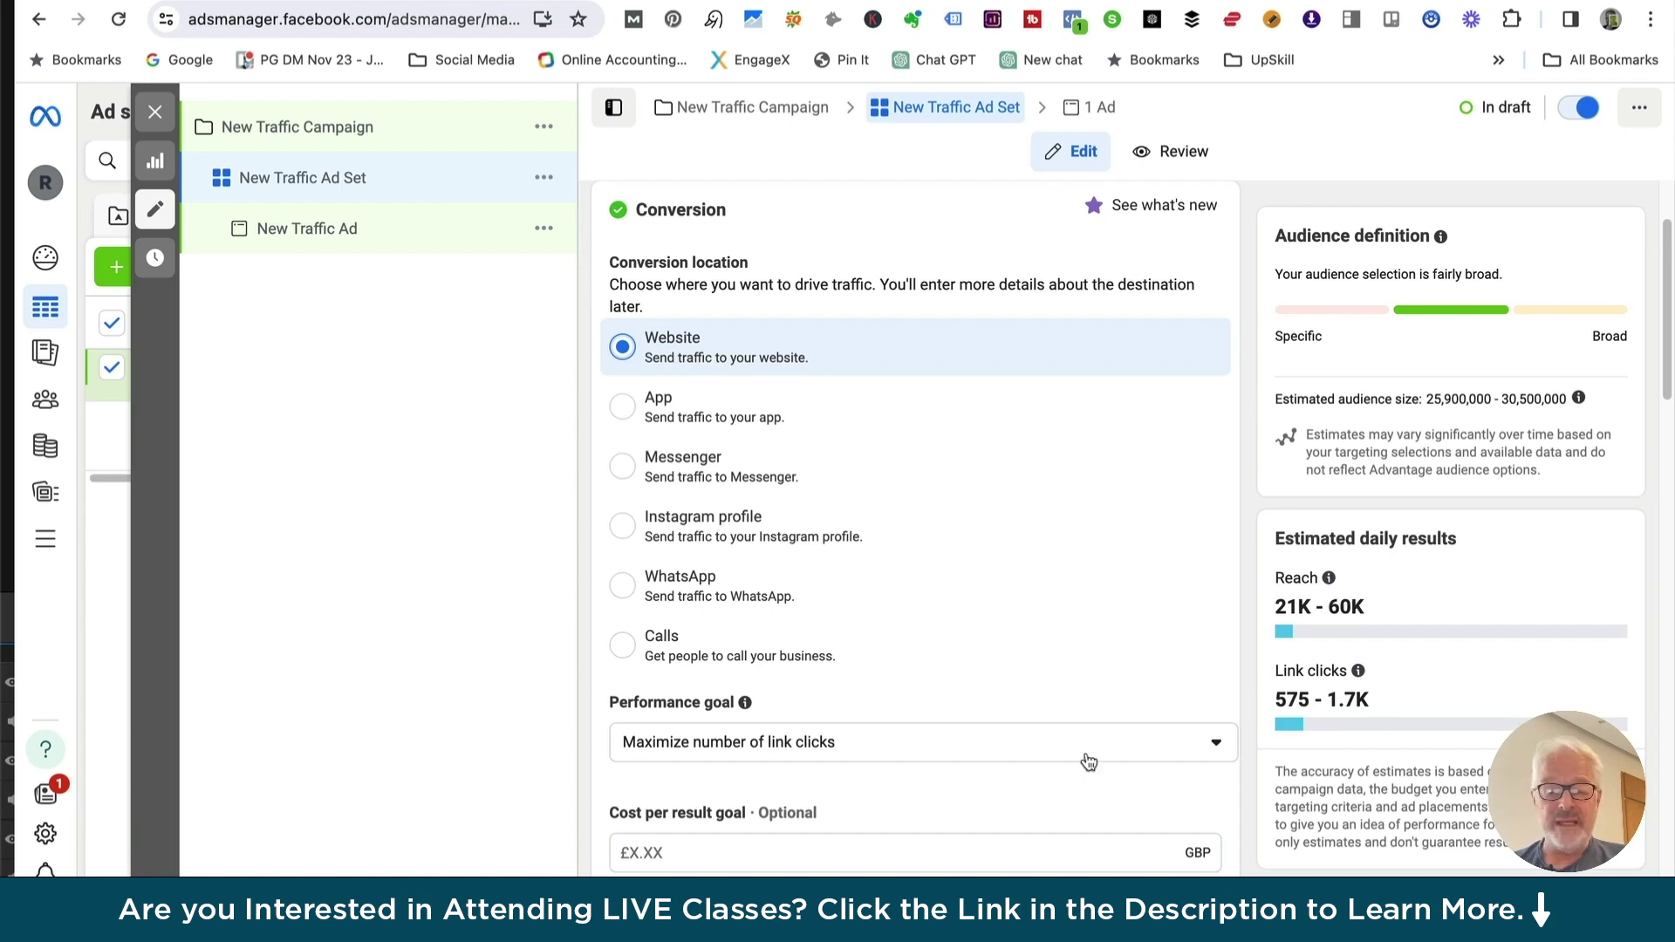
scroll(821, 594, down, 3)
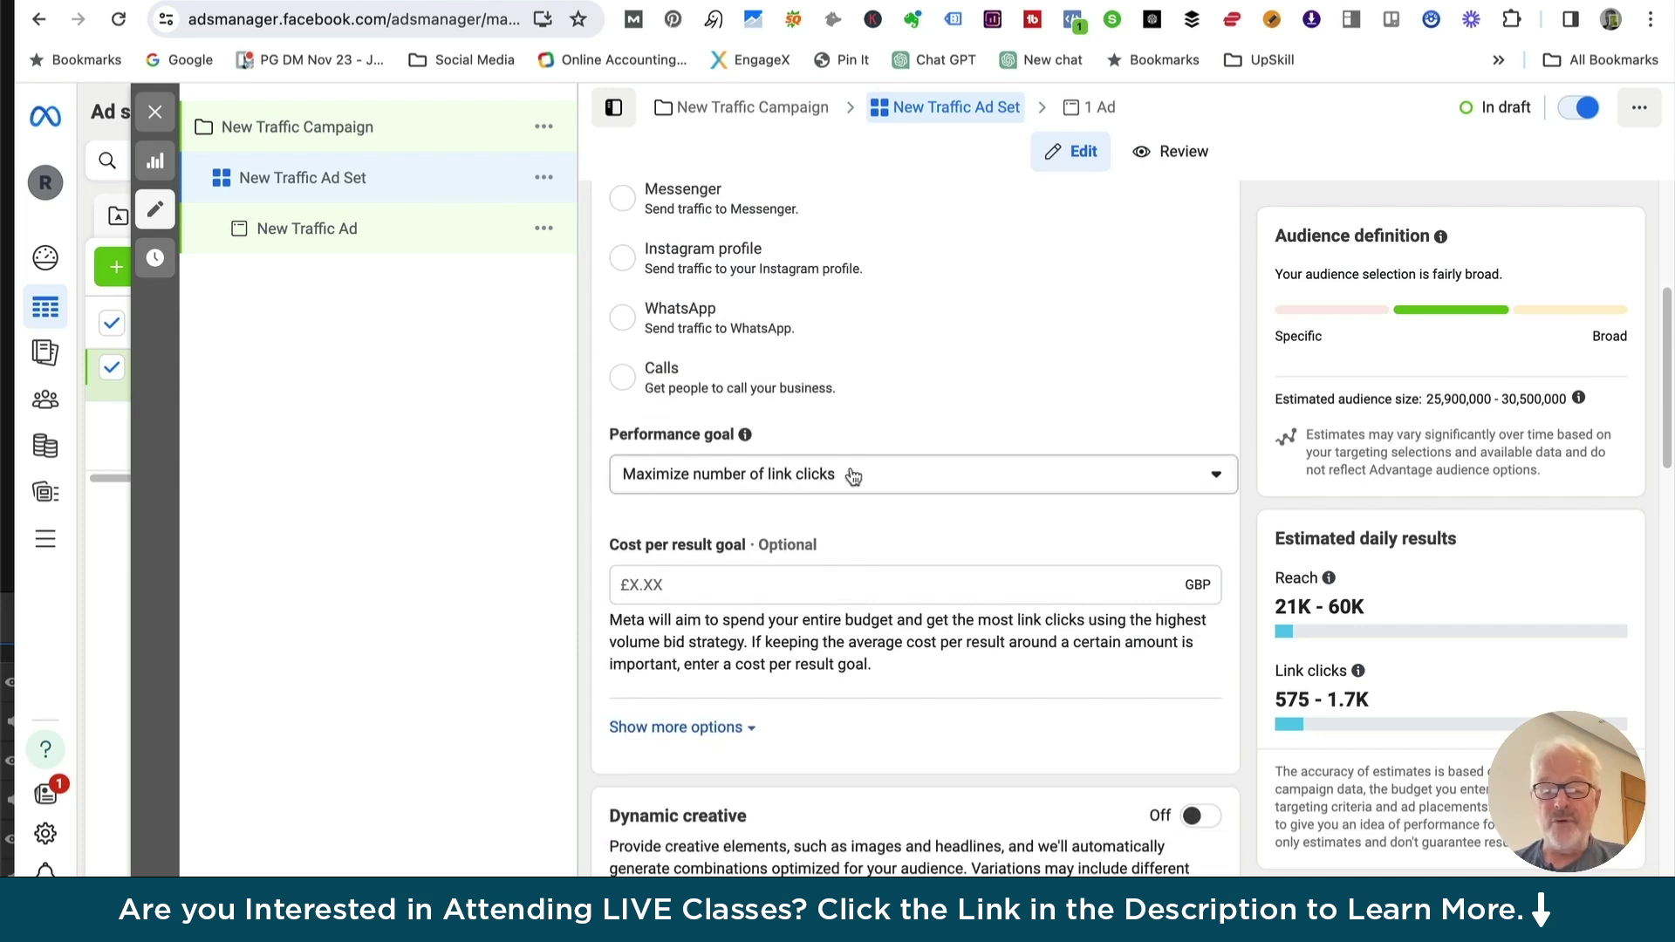
scroll(839, 472, down, 2)
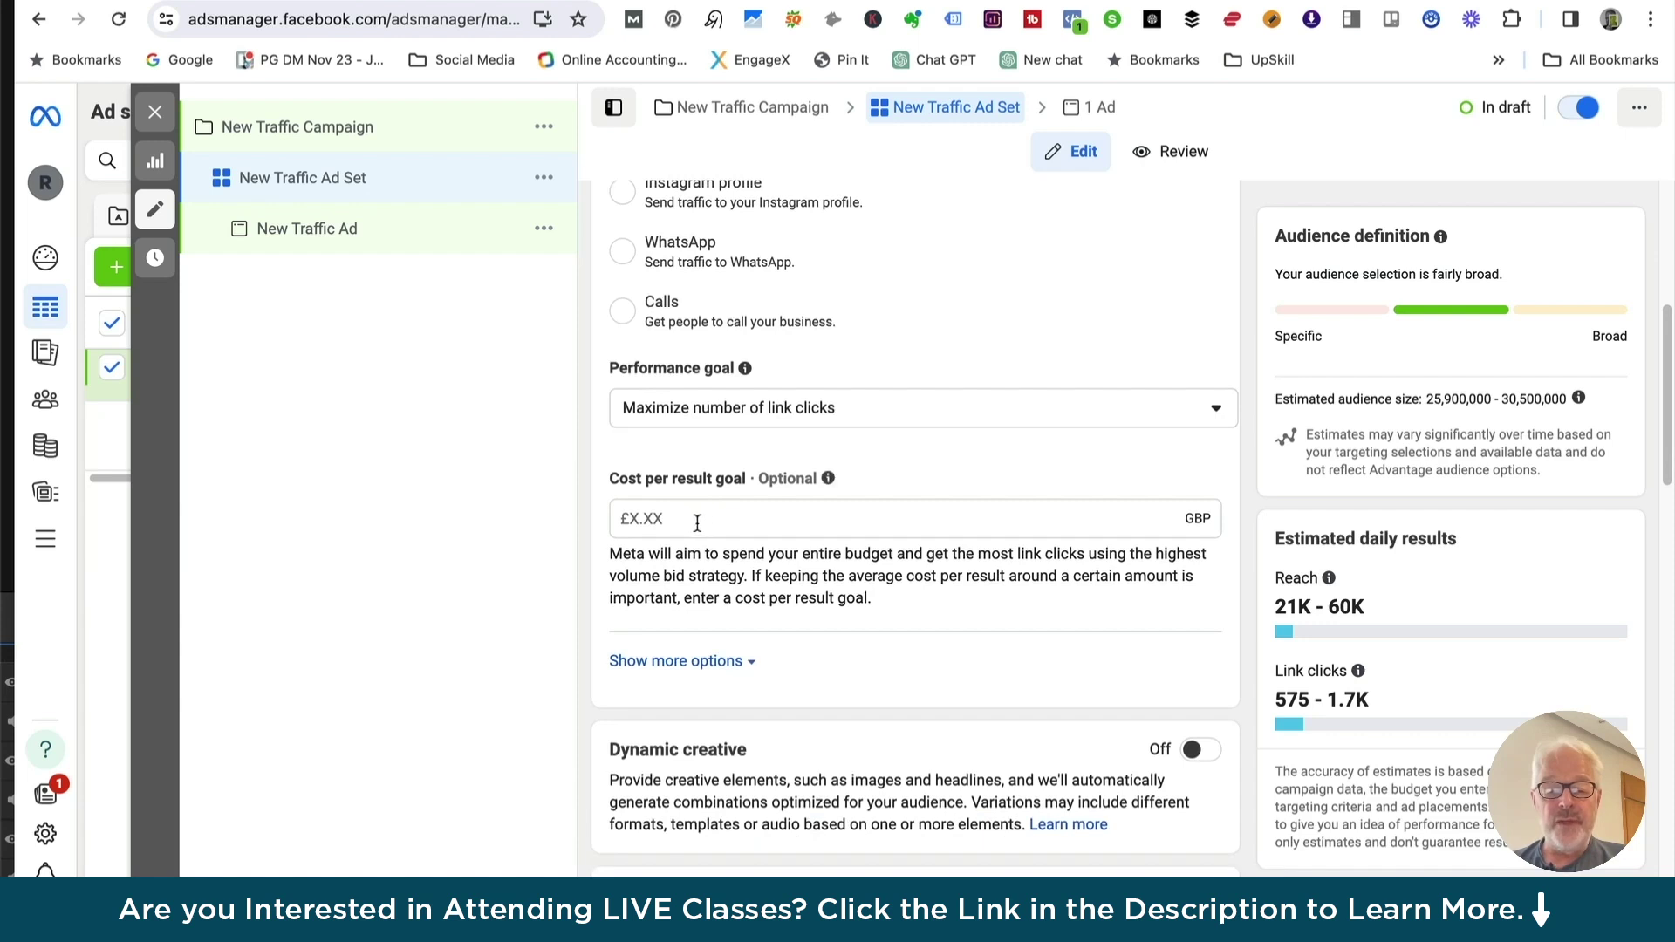
Enter a 1.00 cost per result goal, then show the bid strategy options
click(691, 520)
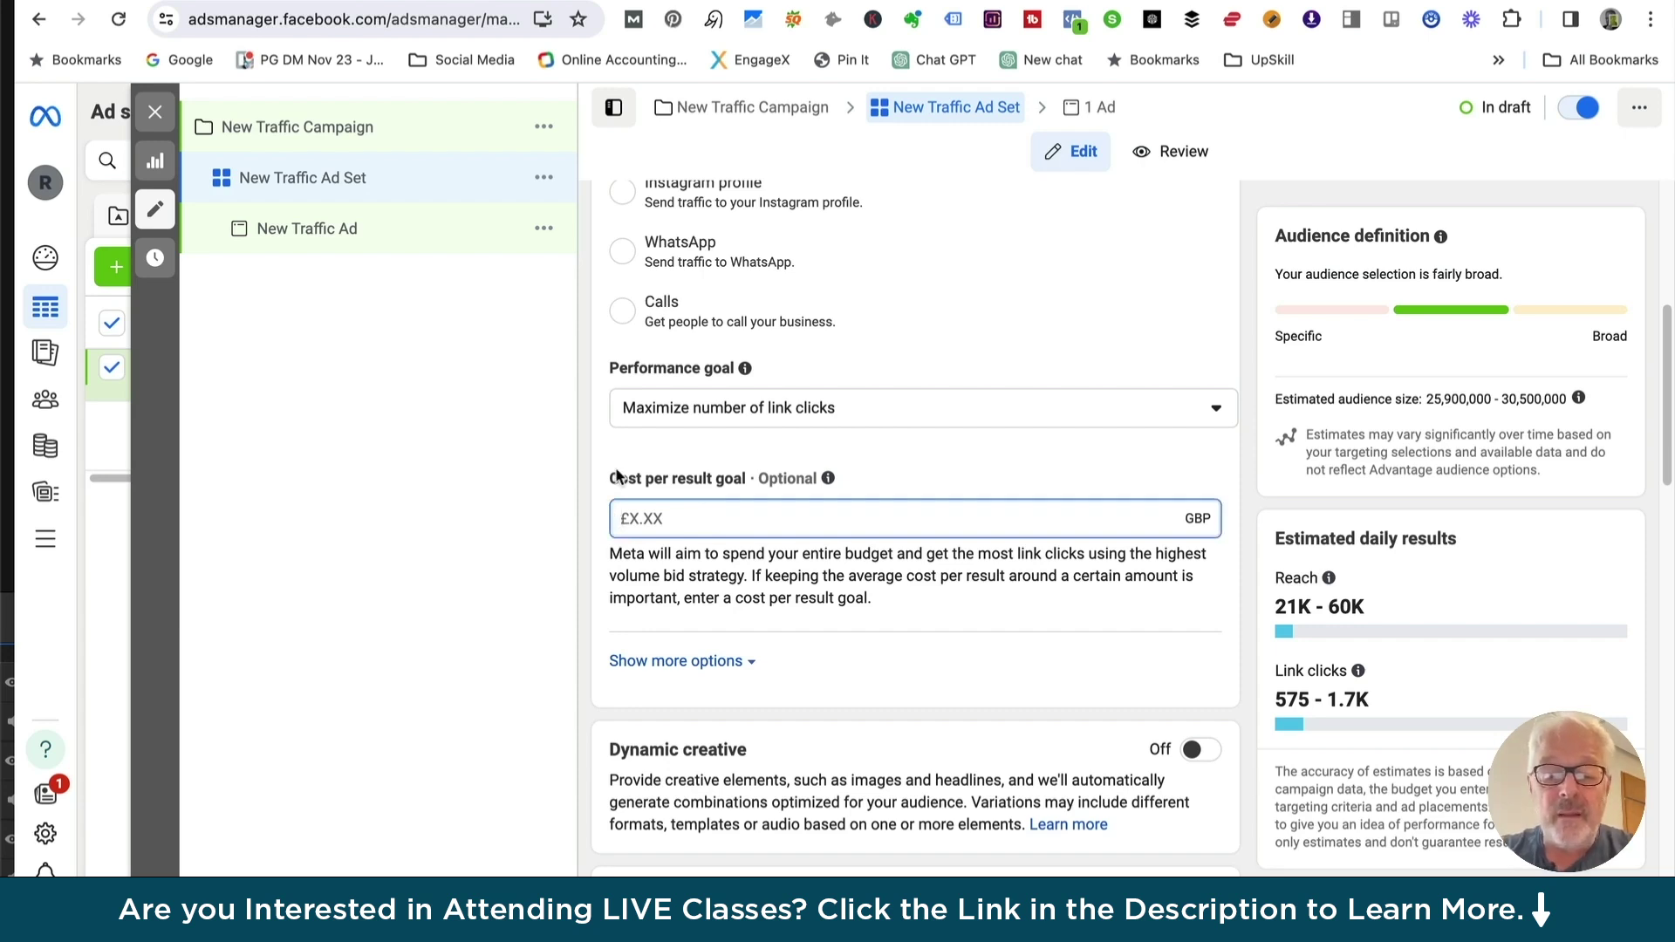
text(1.00)
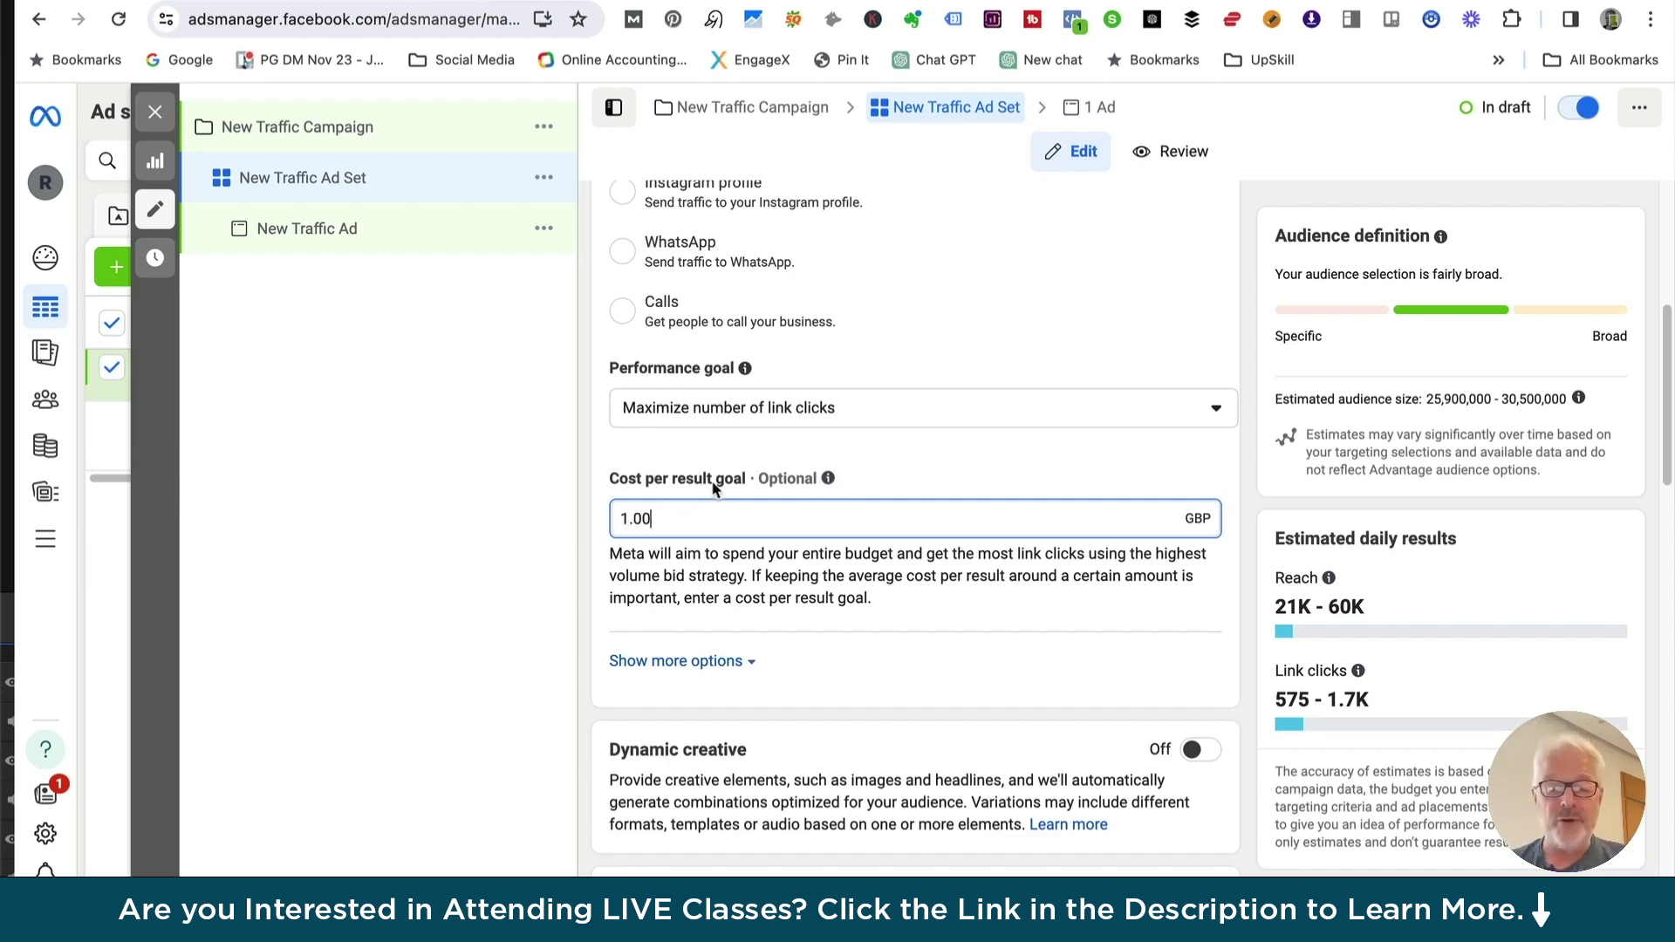
click(709, 576)
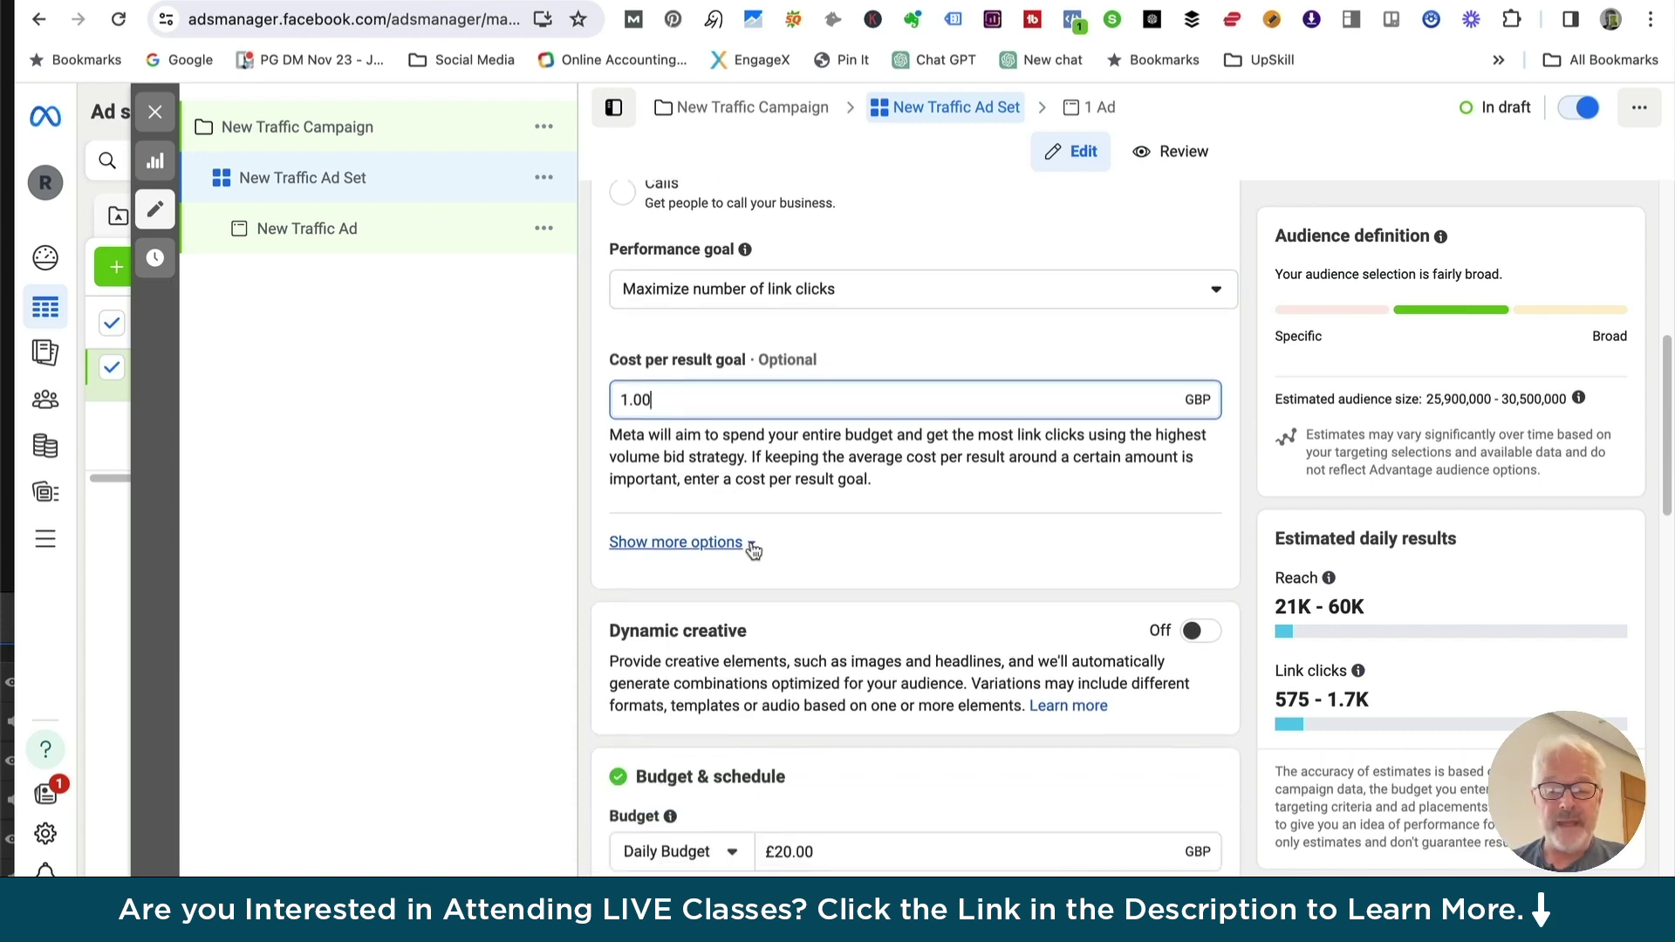
mouse_move(1010, 489)
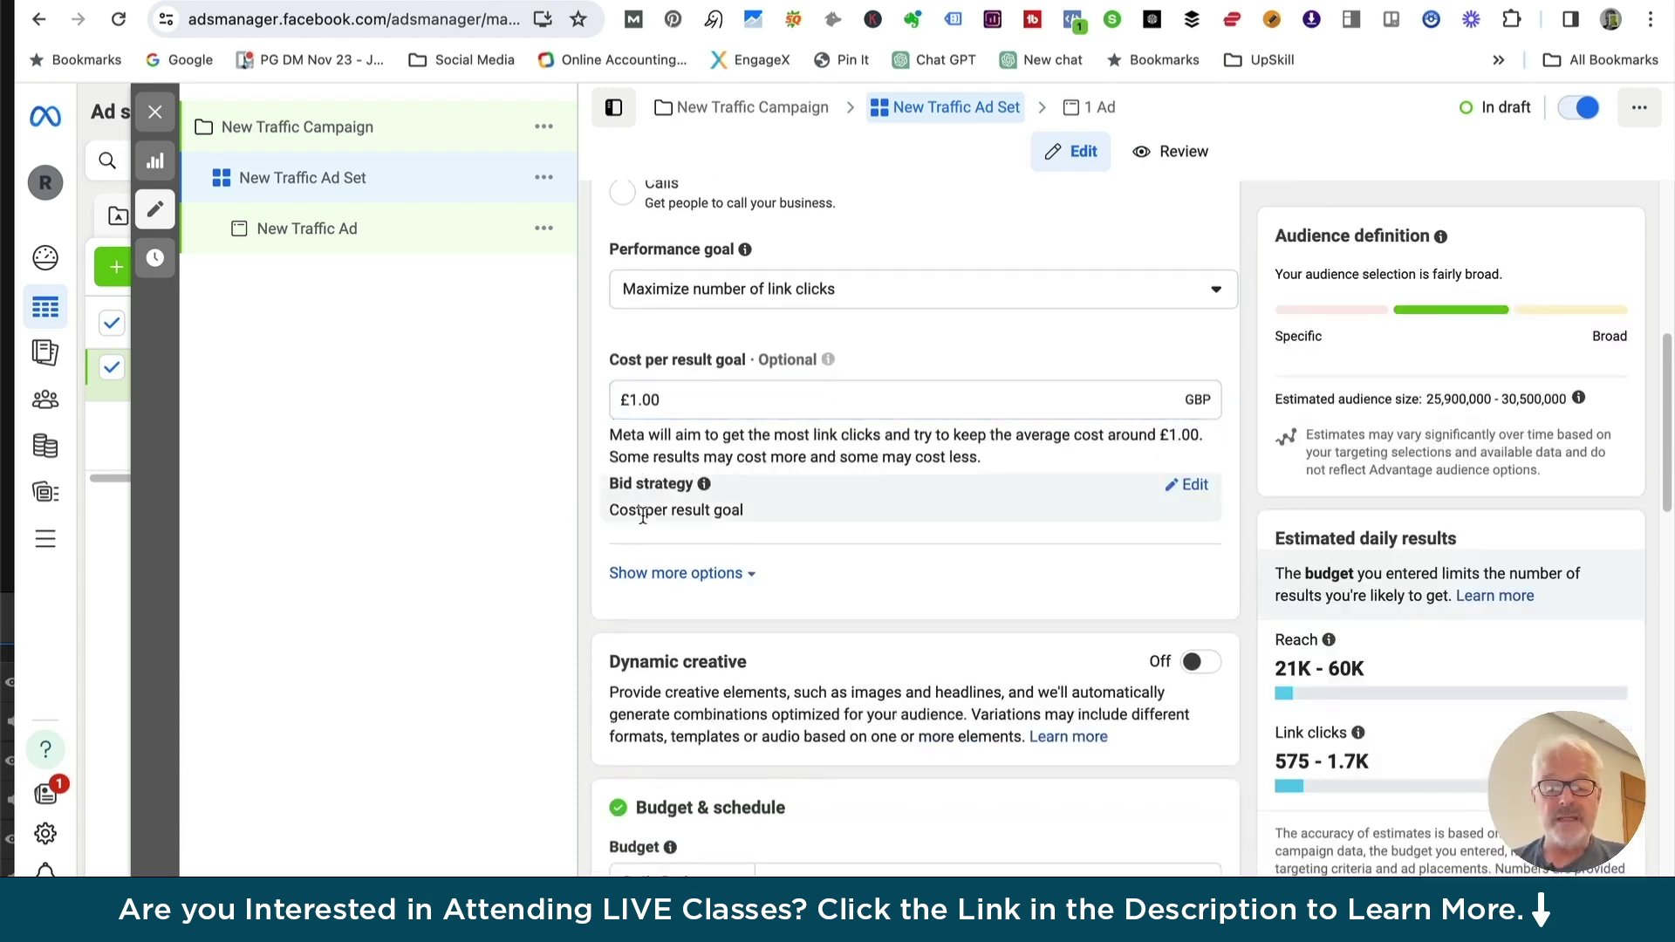
click(1193, 485)
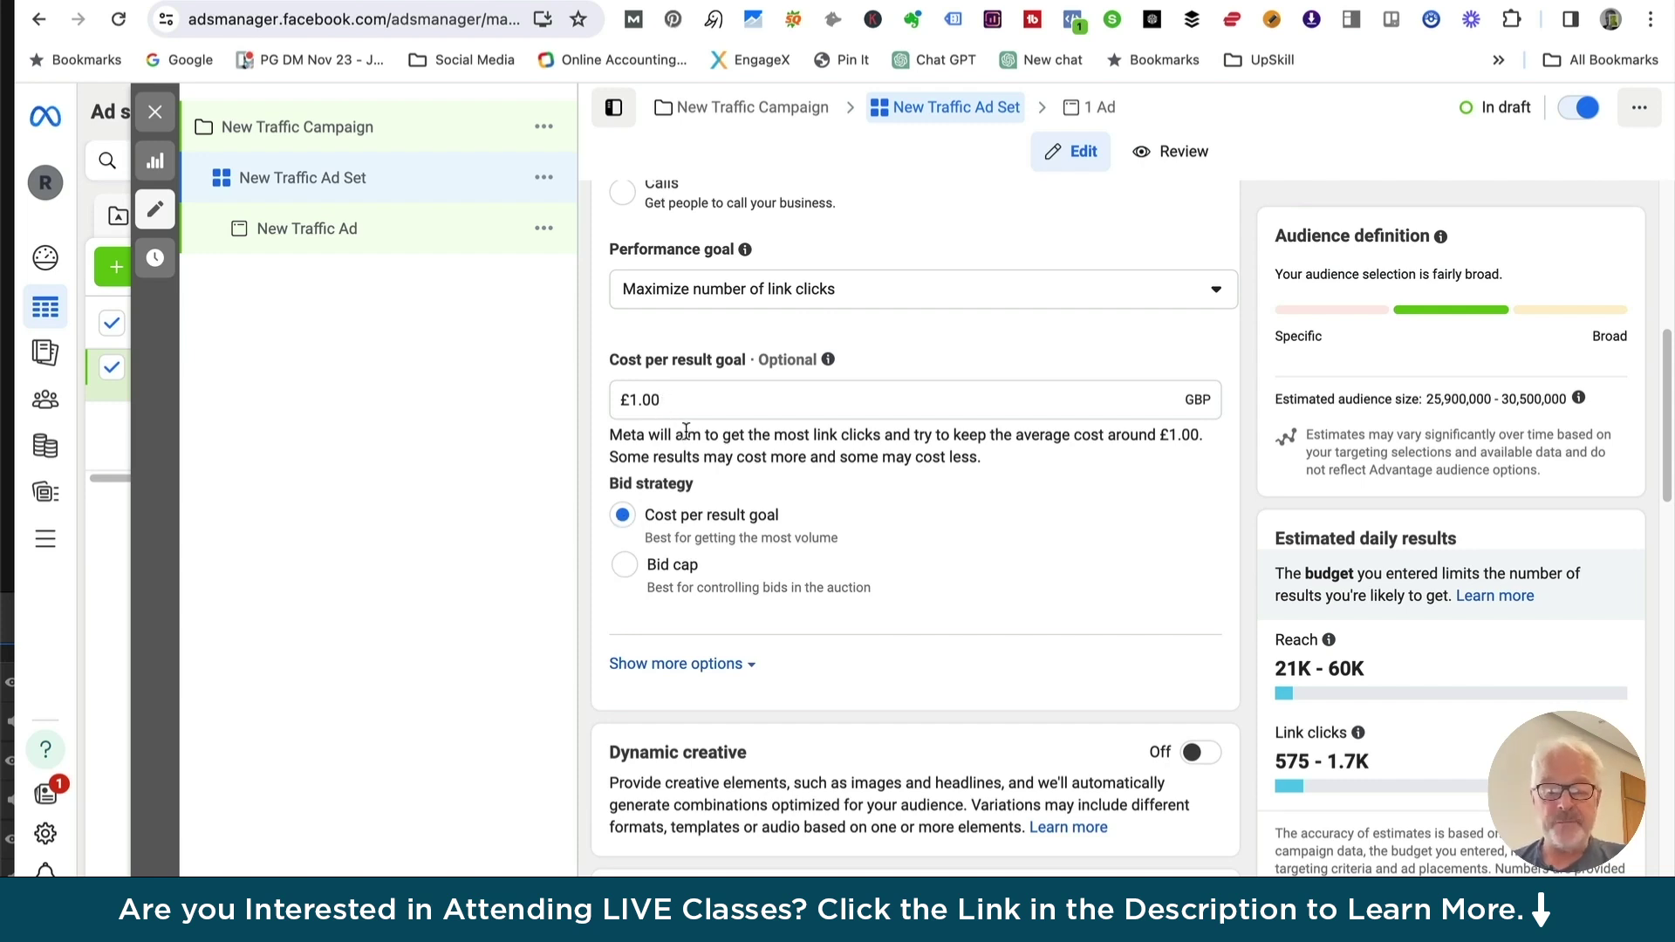
scroll(750, 530, down, 2)
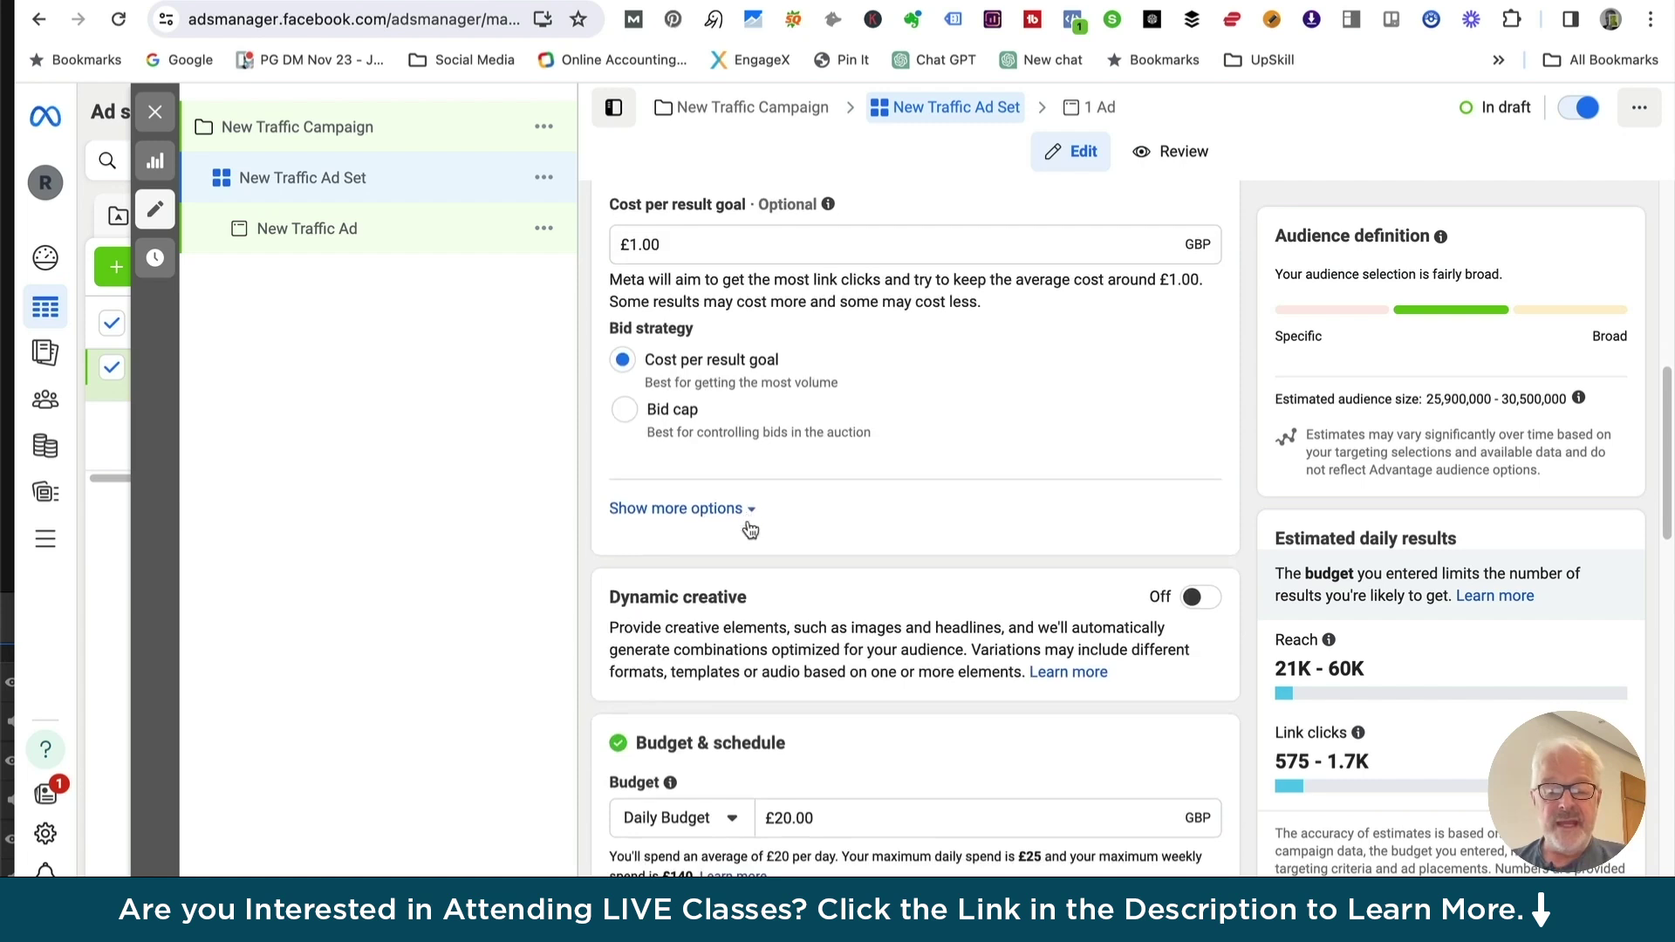
scroll(750, 530, down, 3)
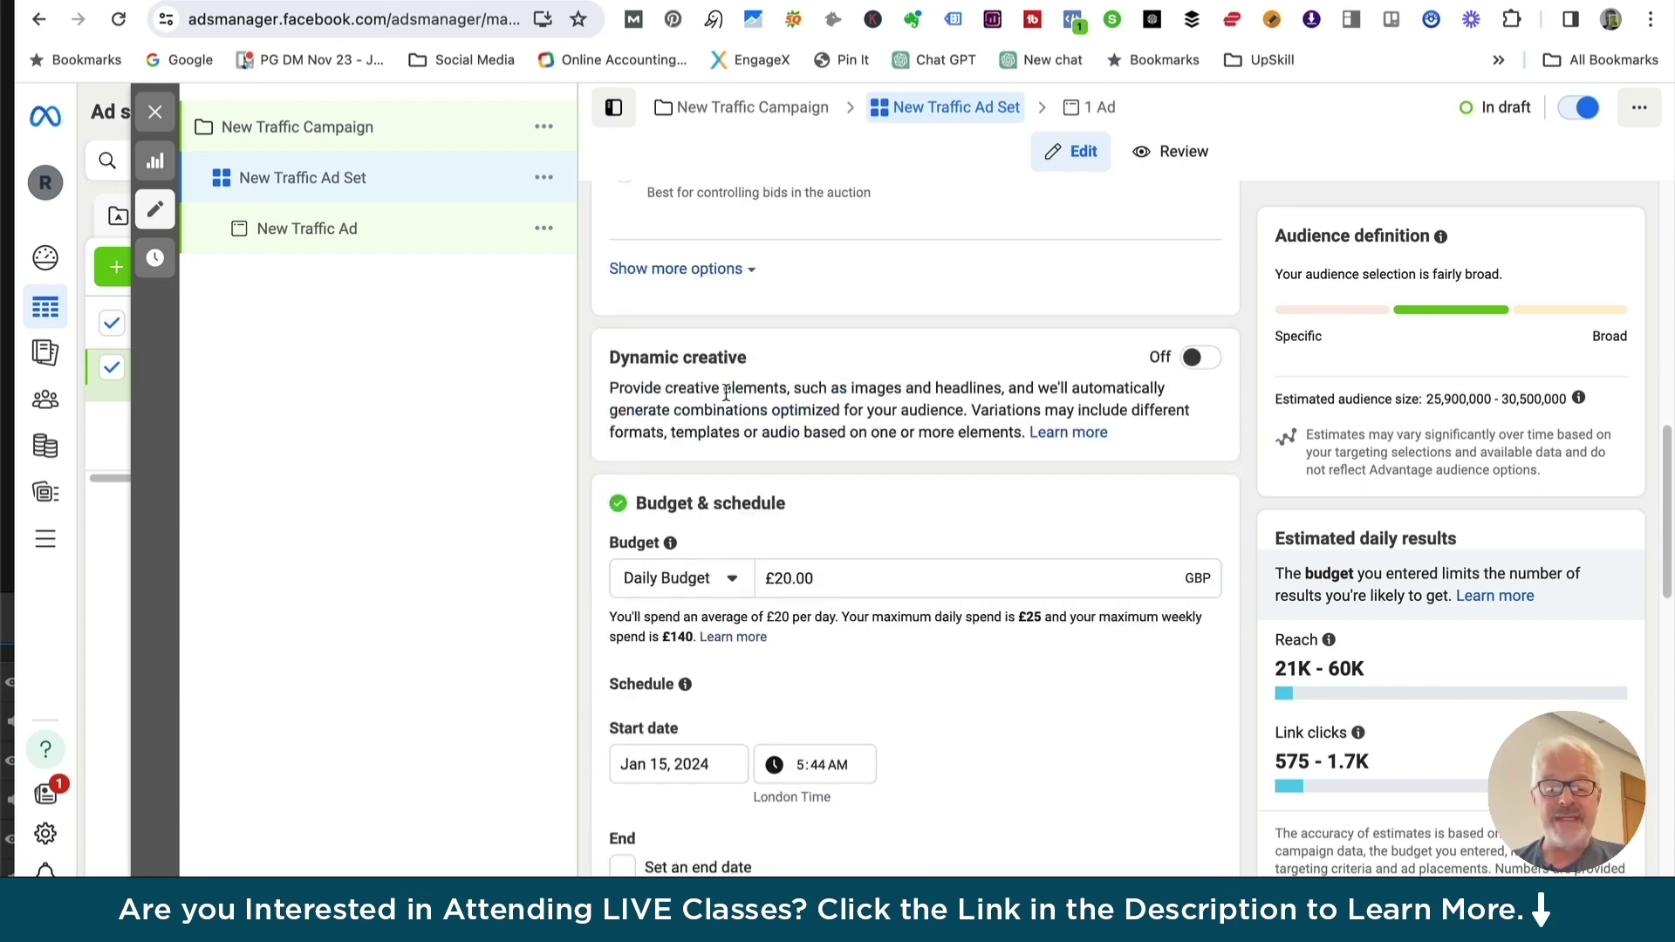
Delete the £1.00 from the Cost per result goal field, leaving it empty
scroll(704, 386, up, 6)
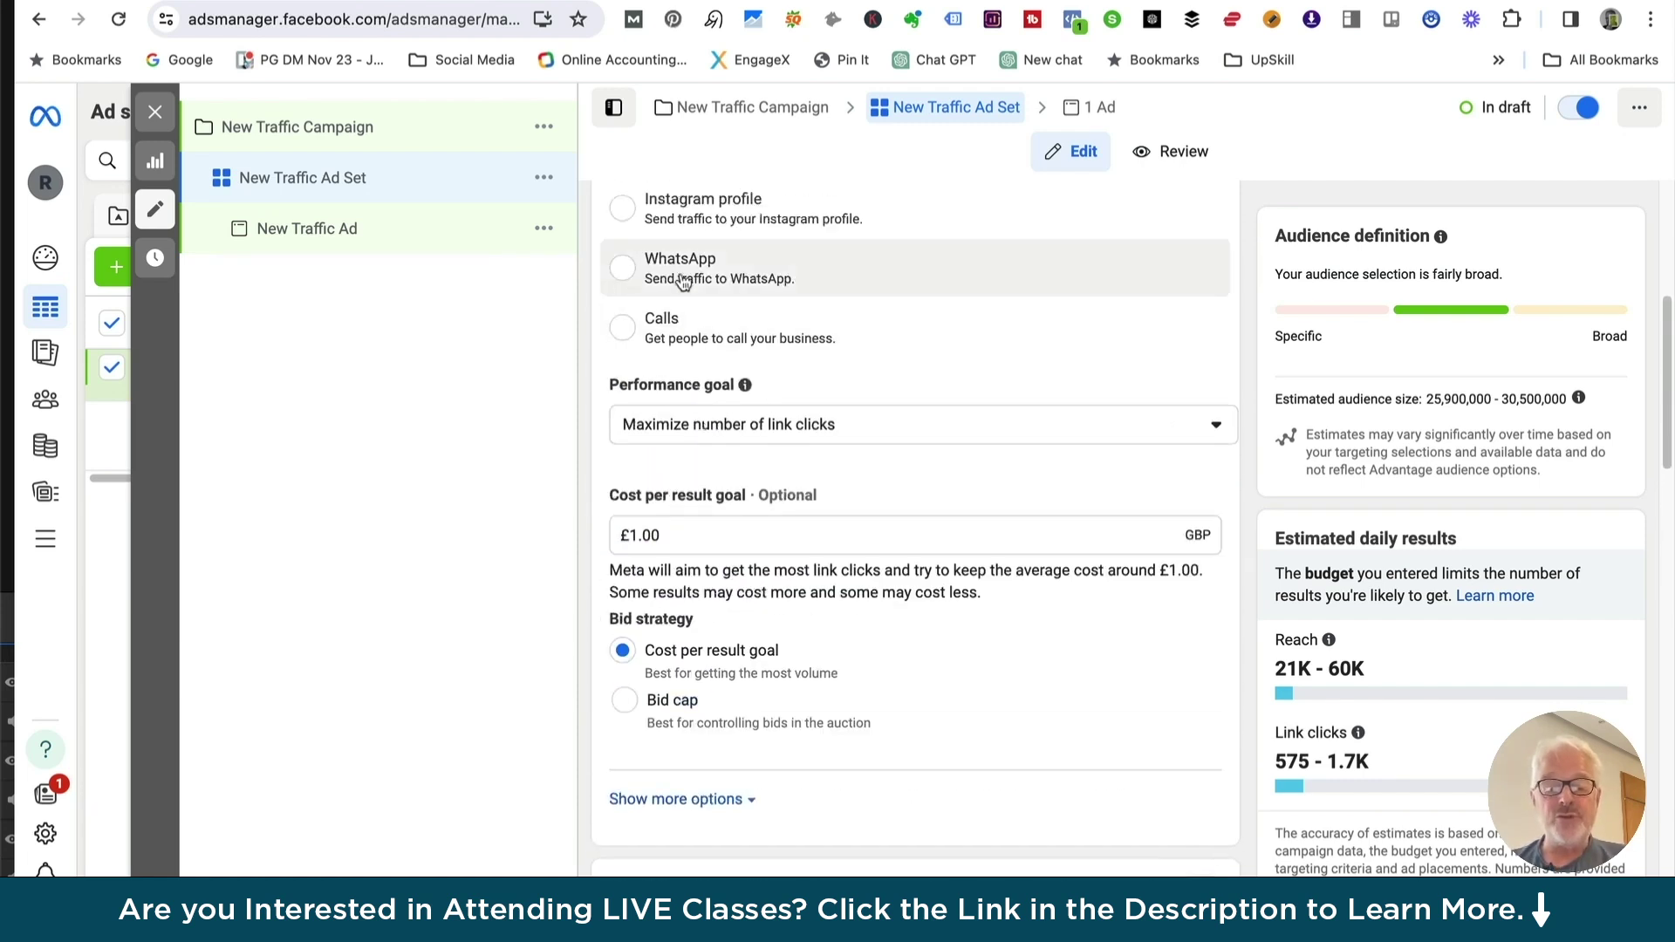
drag(667, 534, 609, 533)
key(BackSpace)
scroll(662, 698, down, 2)
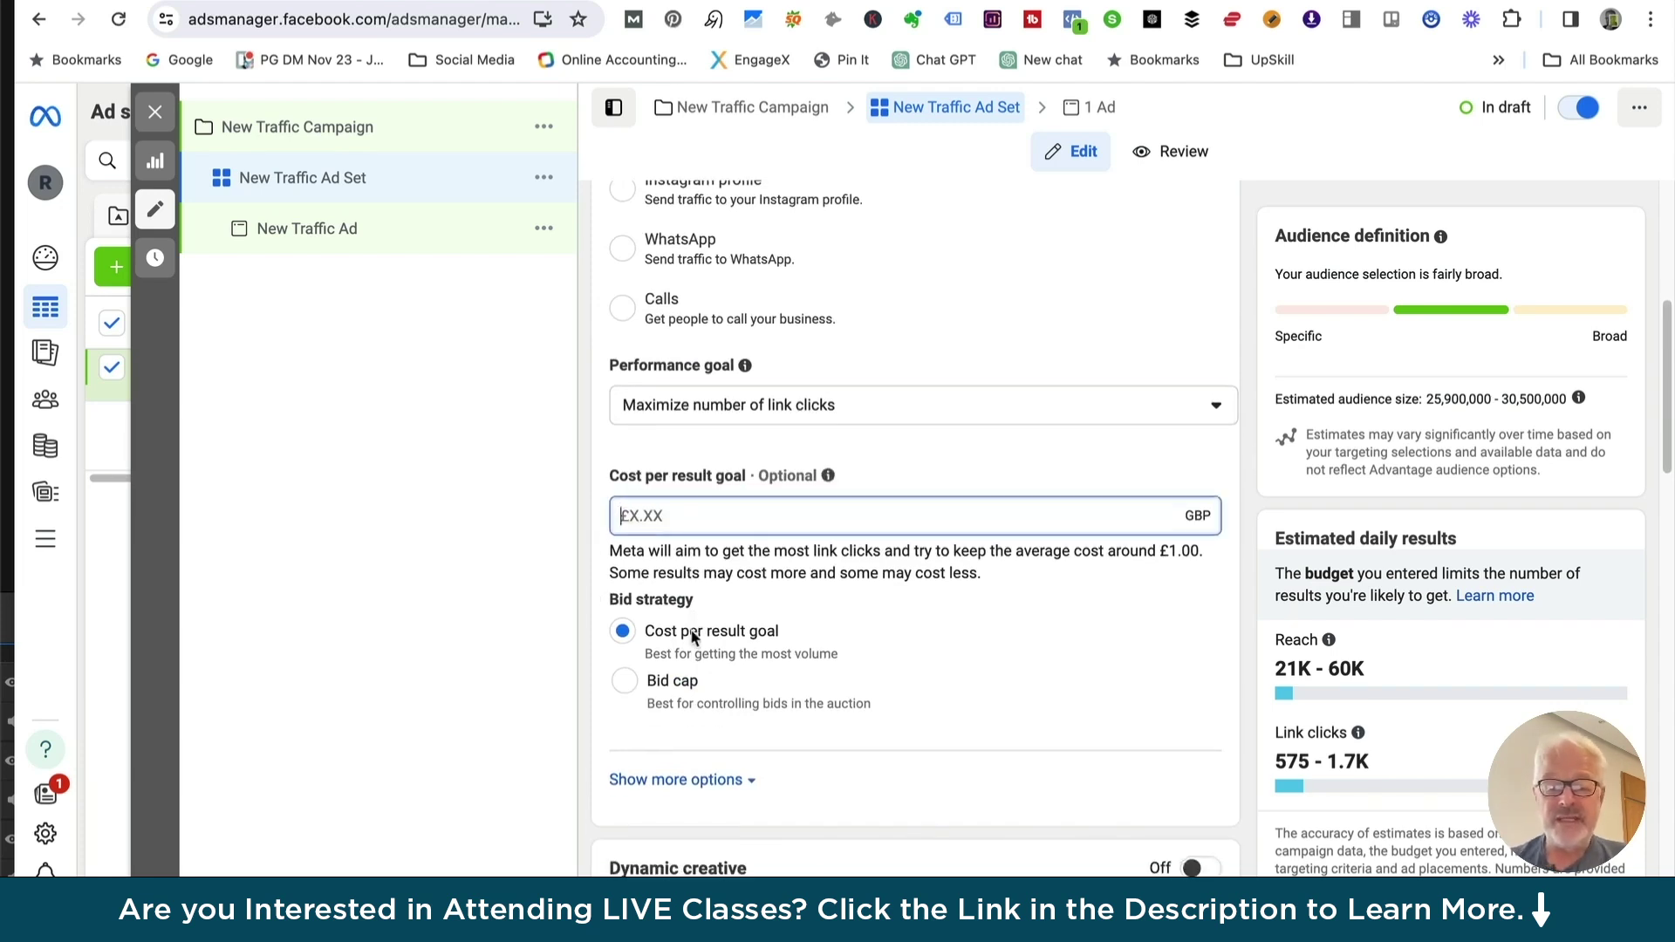
scroll(663, 759, down, 3)
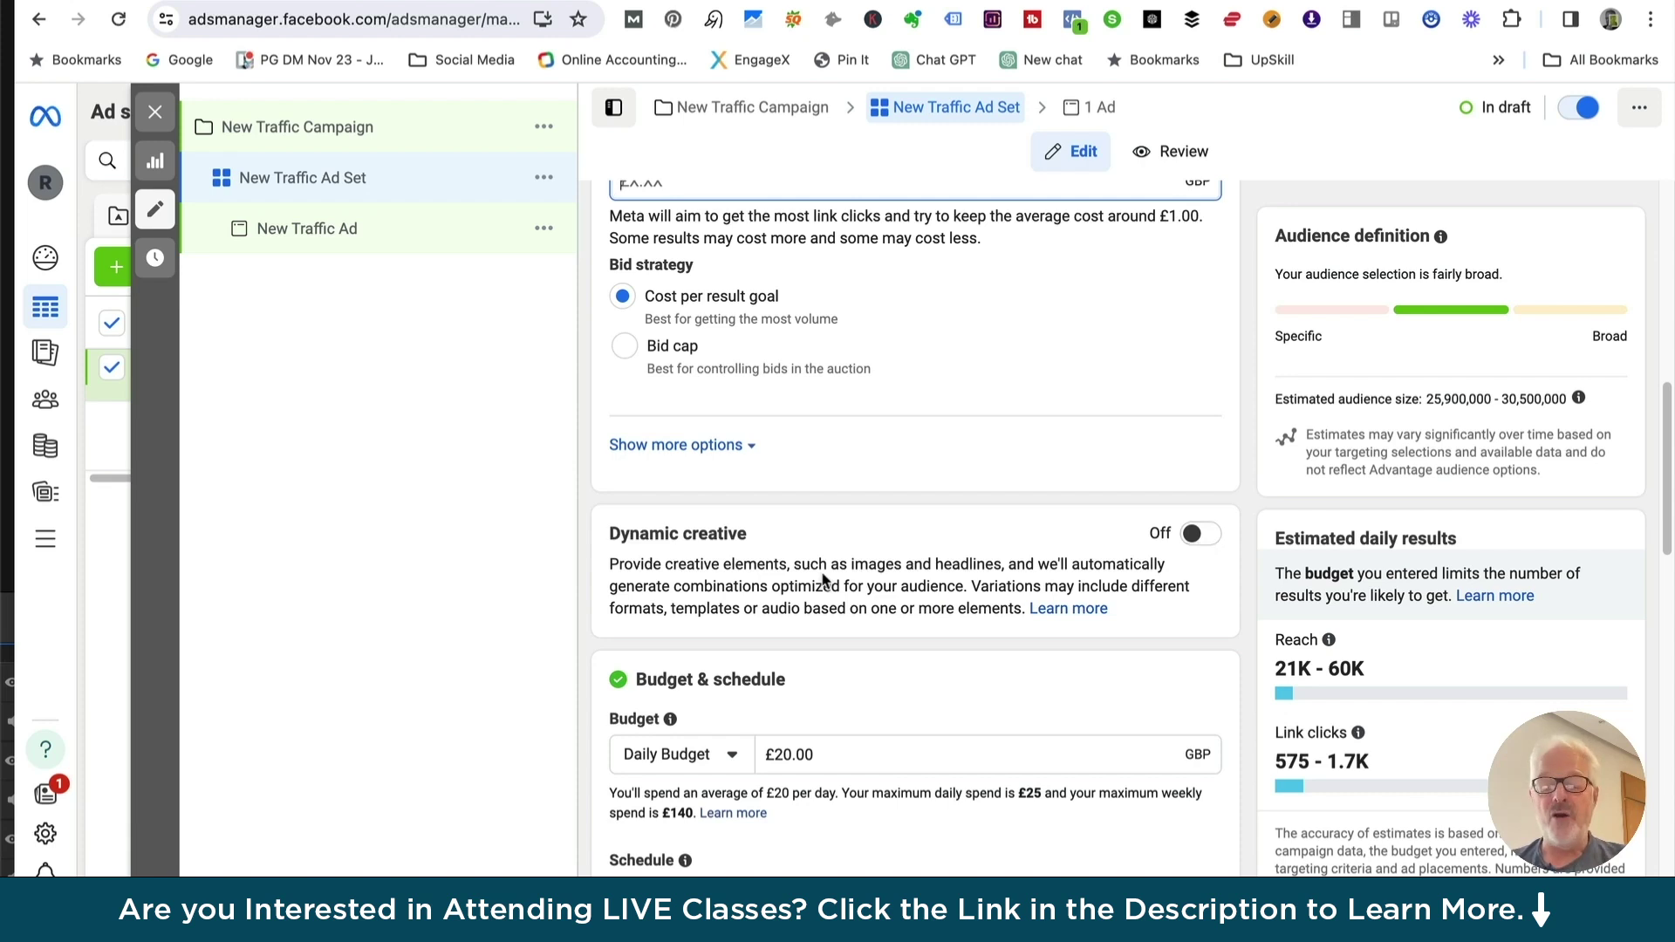
scroll(767, 575, down, 1)
scroll(759, 580, down, 2)
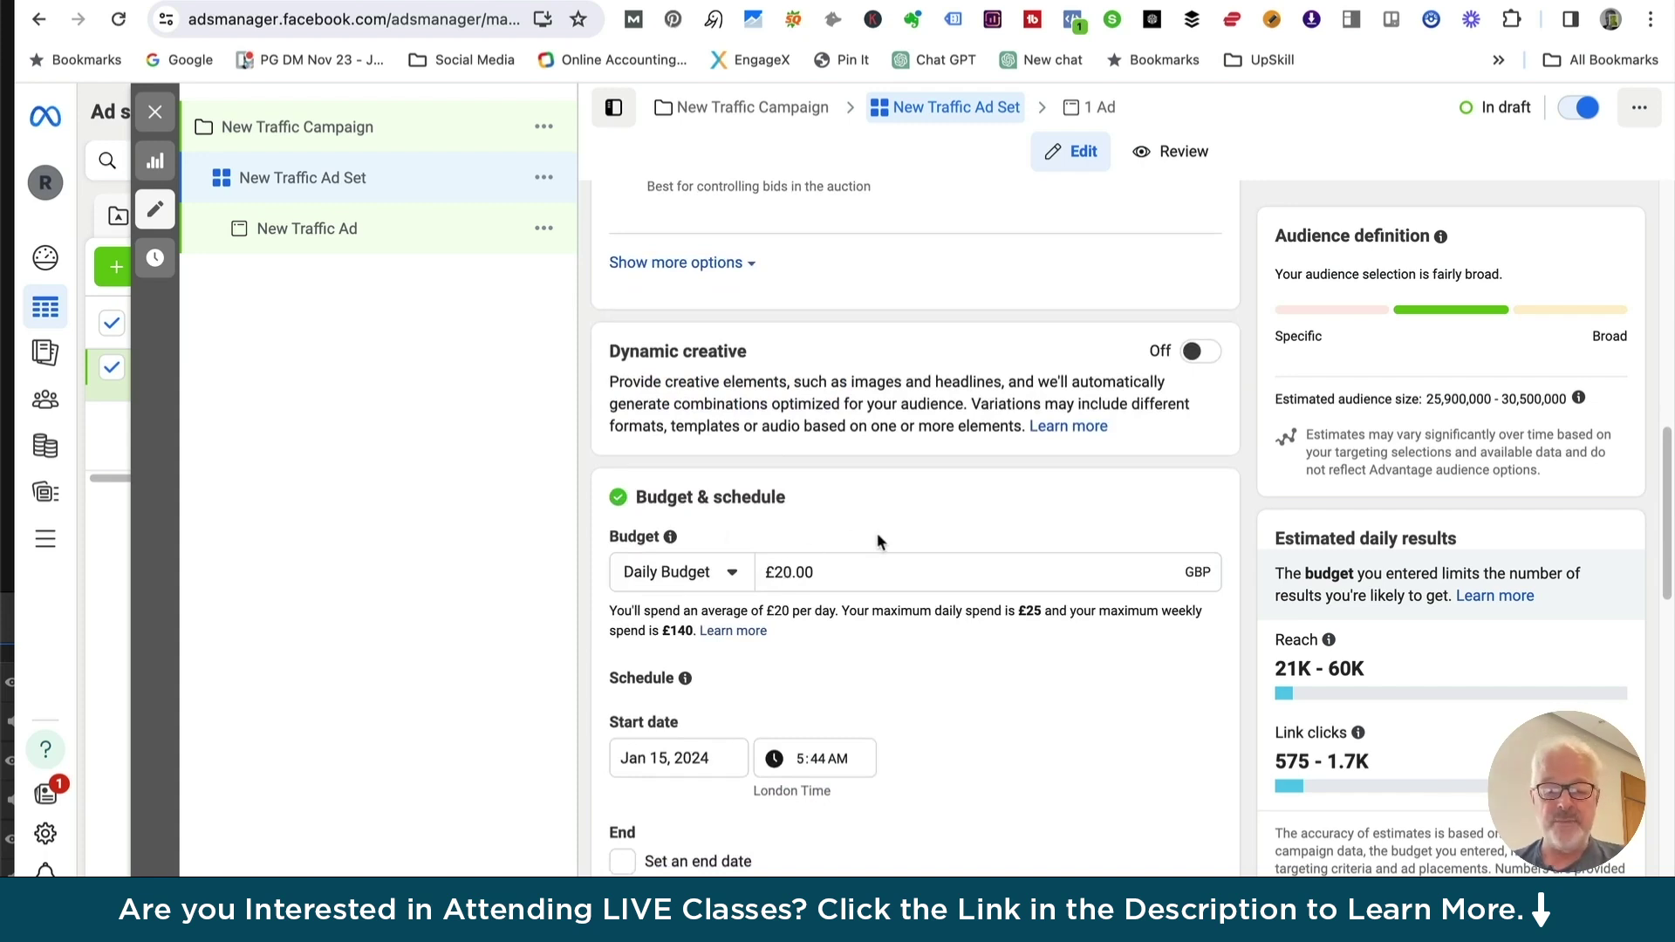
Set the ad set start date to May 6, 2024 with no end date
scroll(878, 539, down, 3)
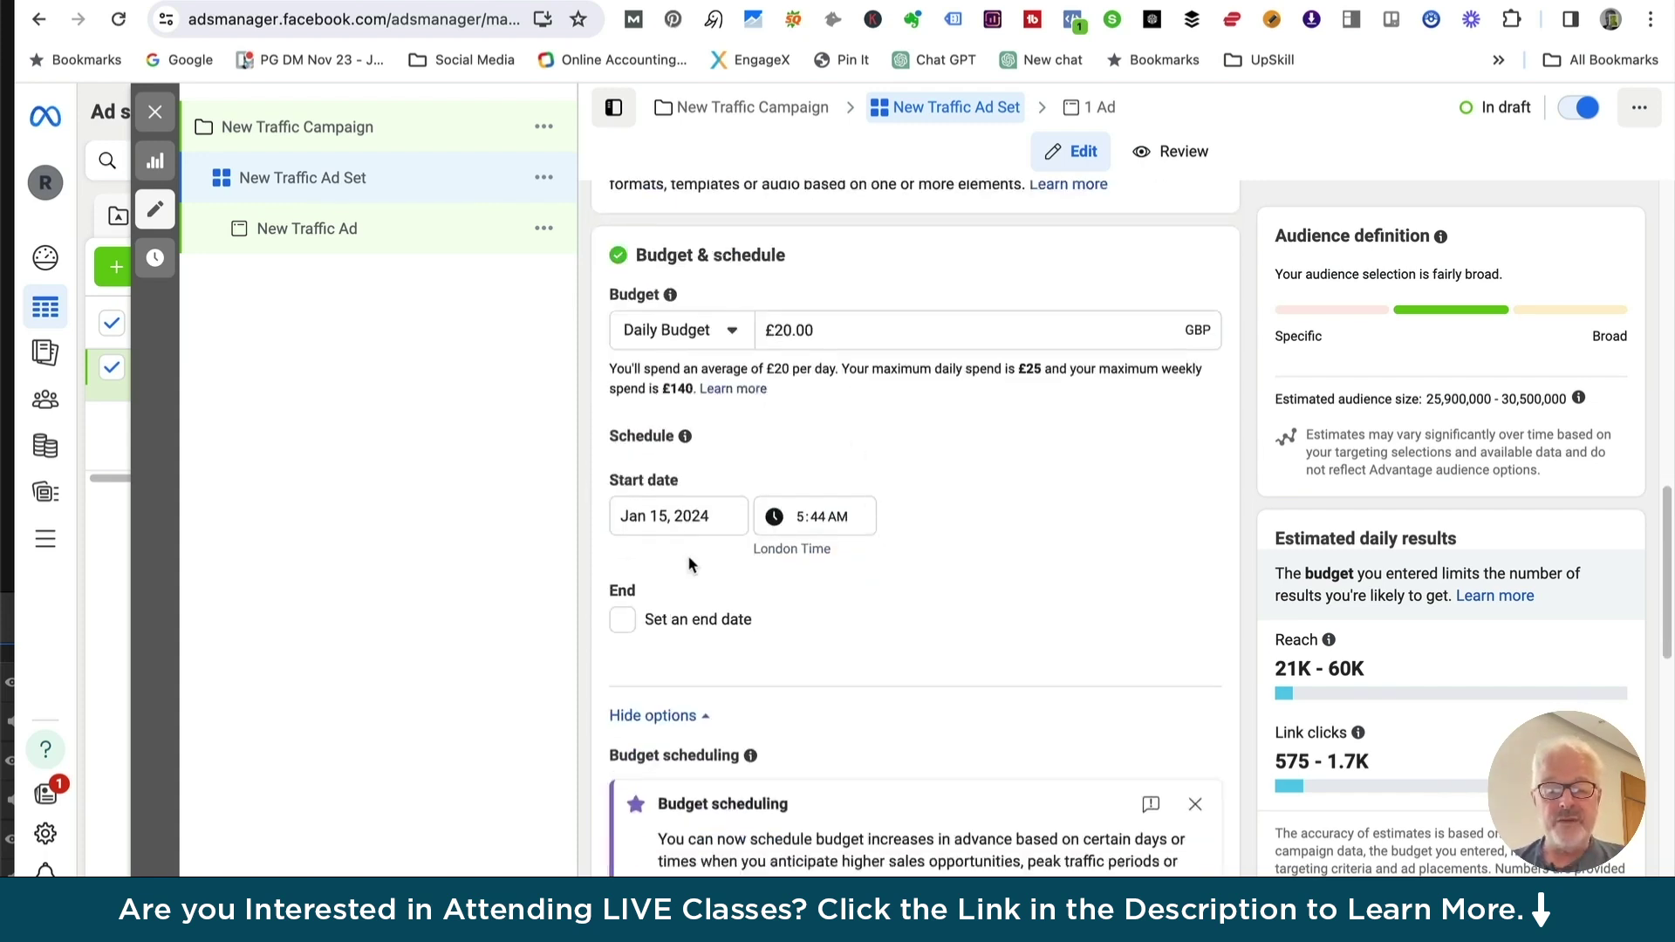
click(622, 621)
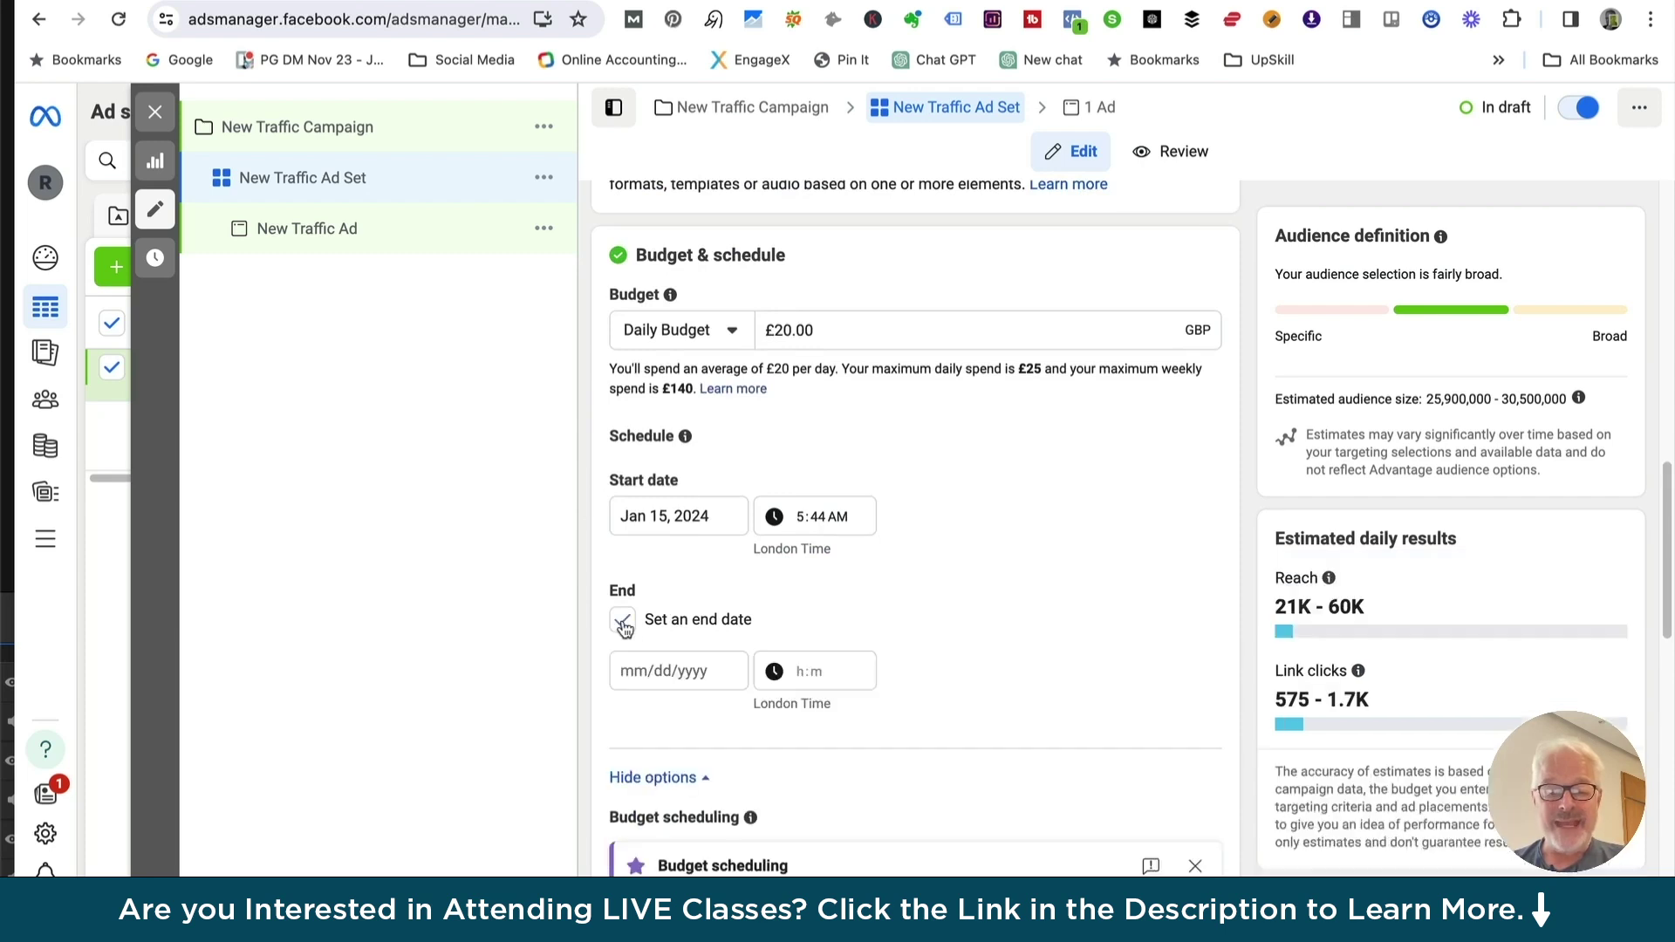
click(665, 505)
click(853, 565)
click(852, 565)
click(853, 566)
click(852, 565)
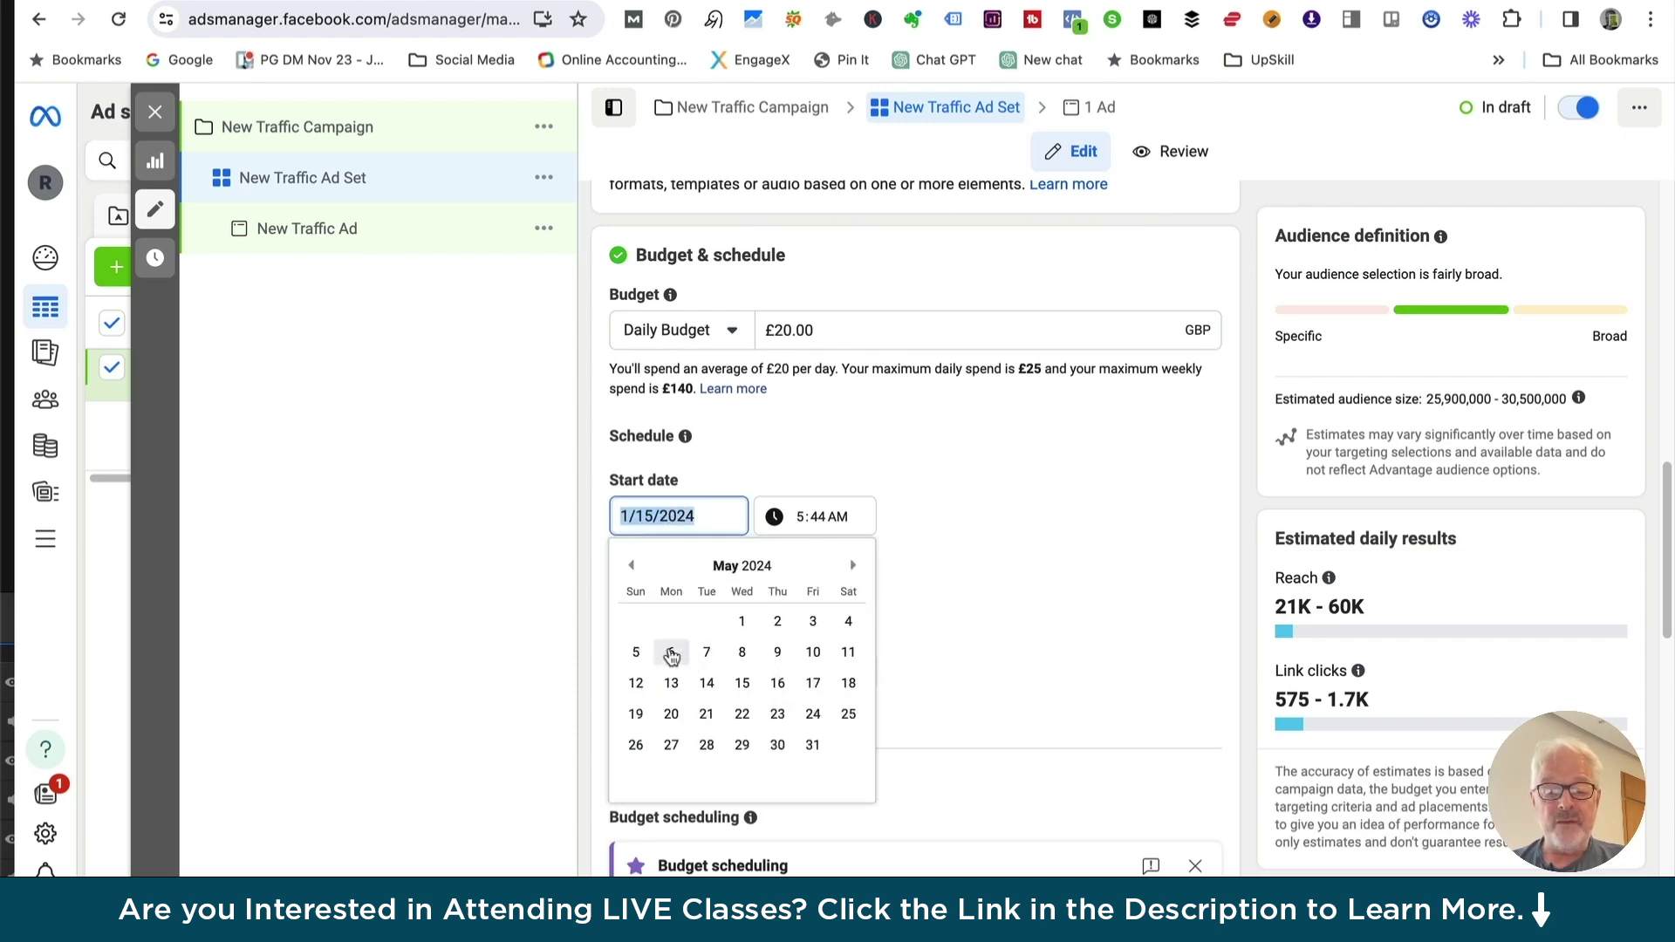
click(671, 652)
click(623, 621)
click(631, 626)
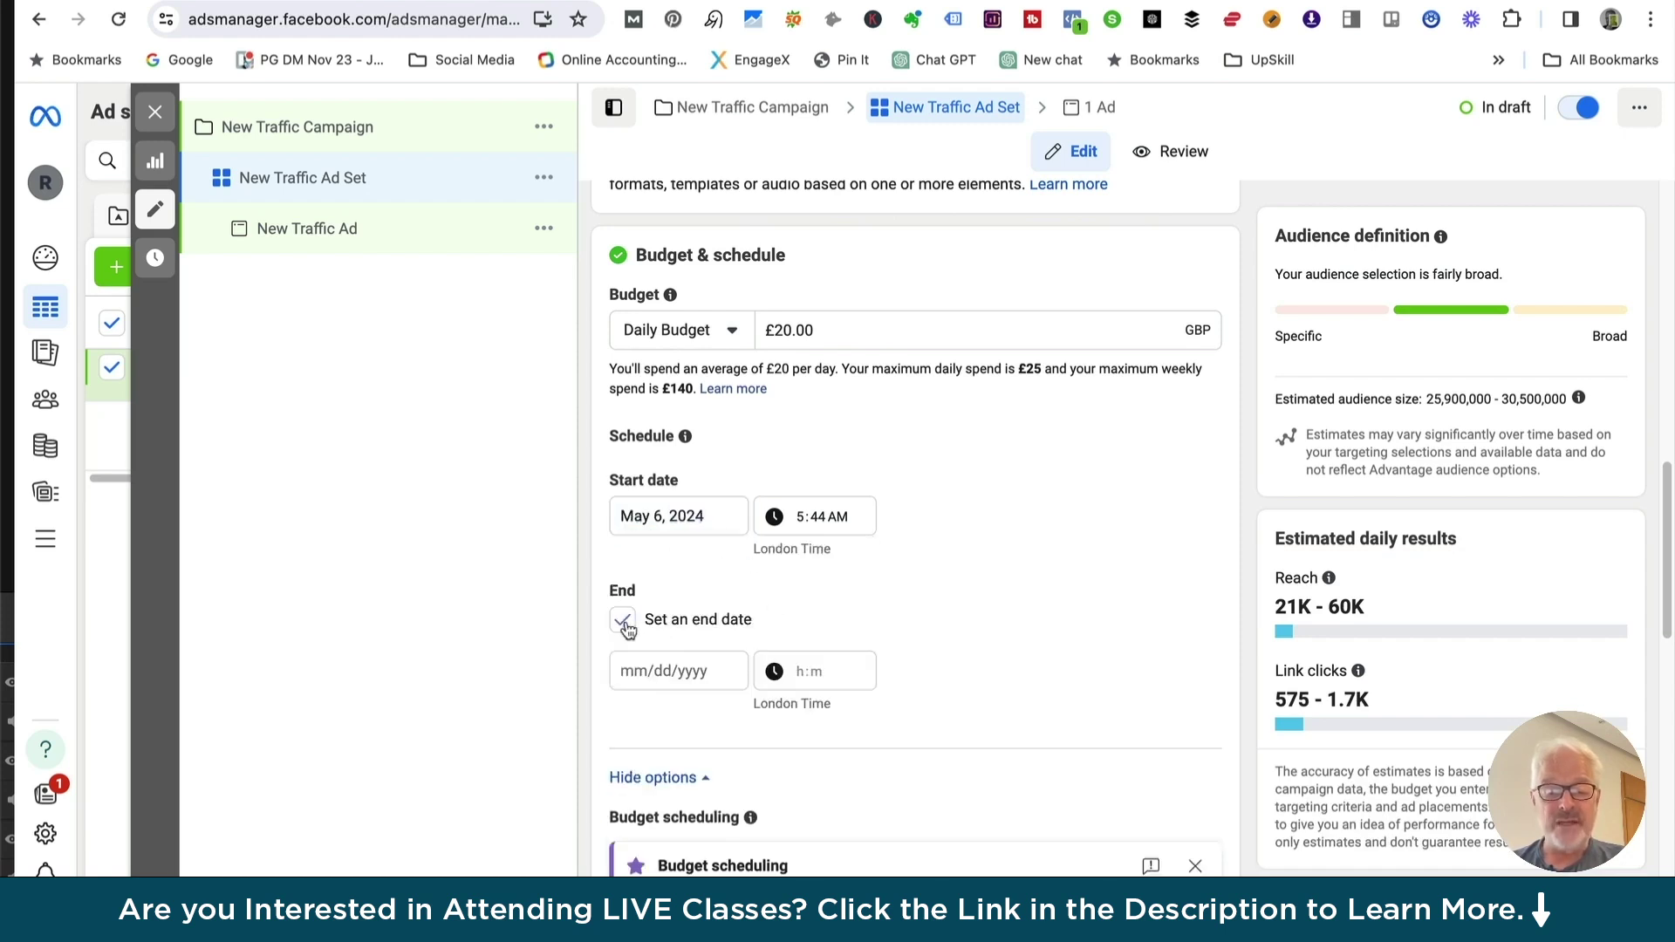
click(623, 621)
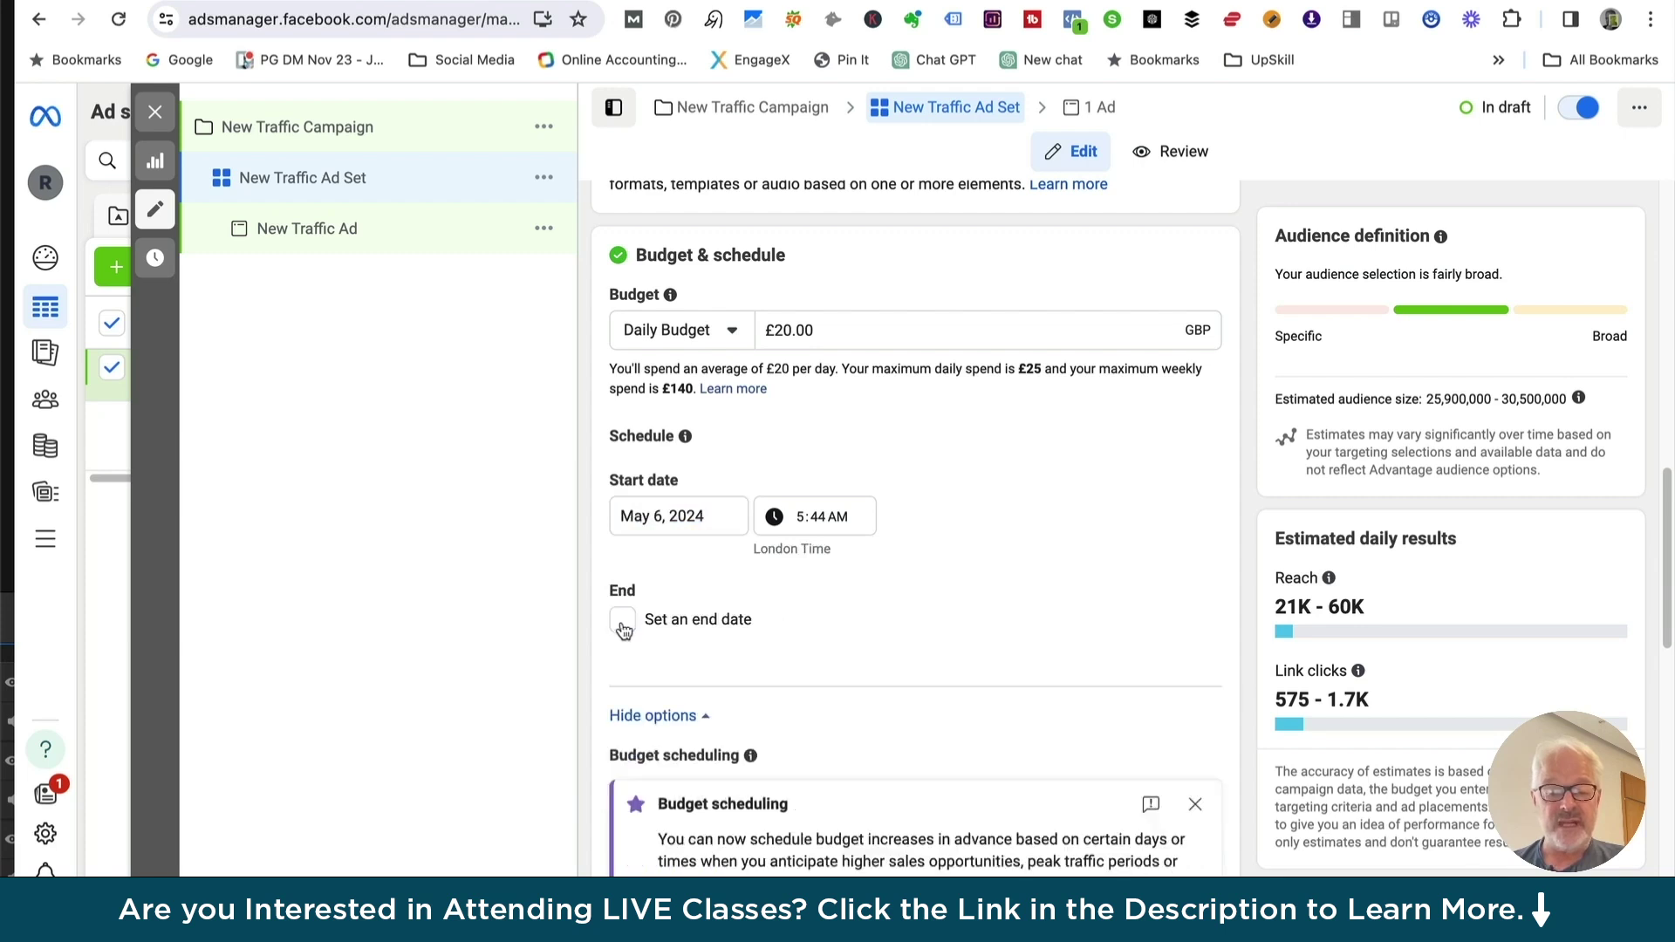
scroll(964, 654, down, 1)
scroll(963, 650, down, 3)
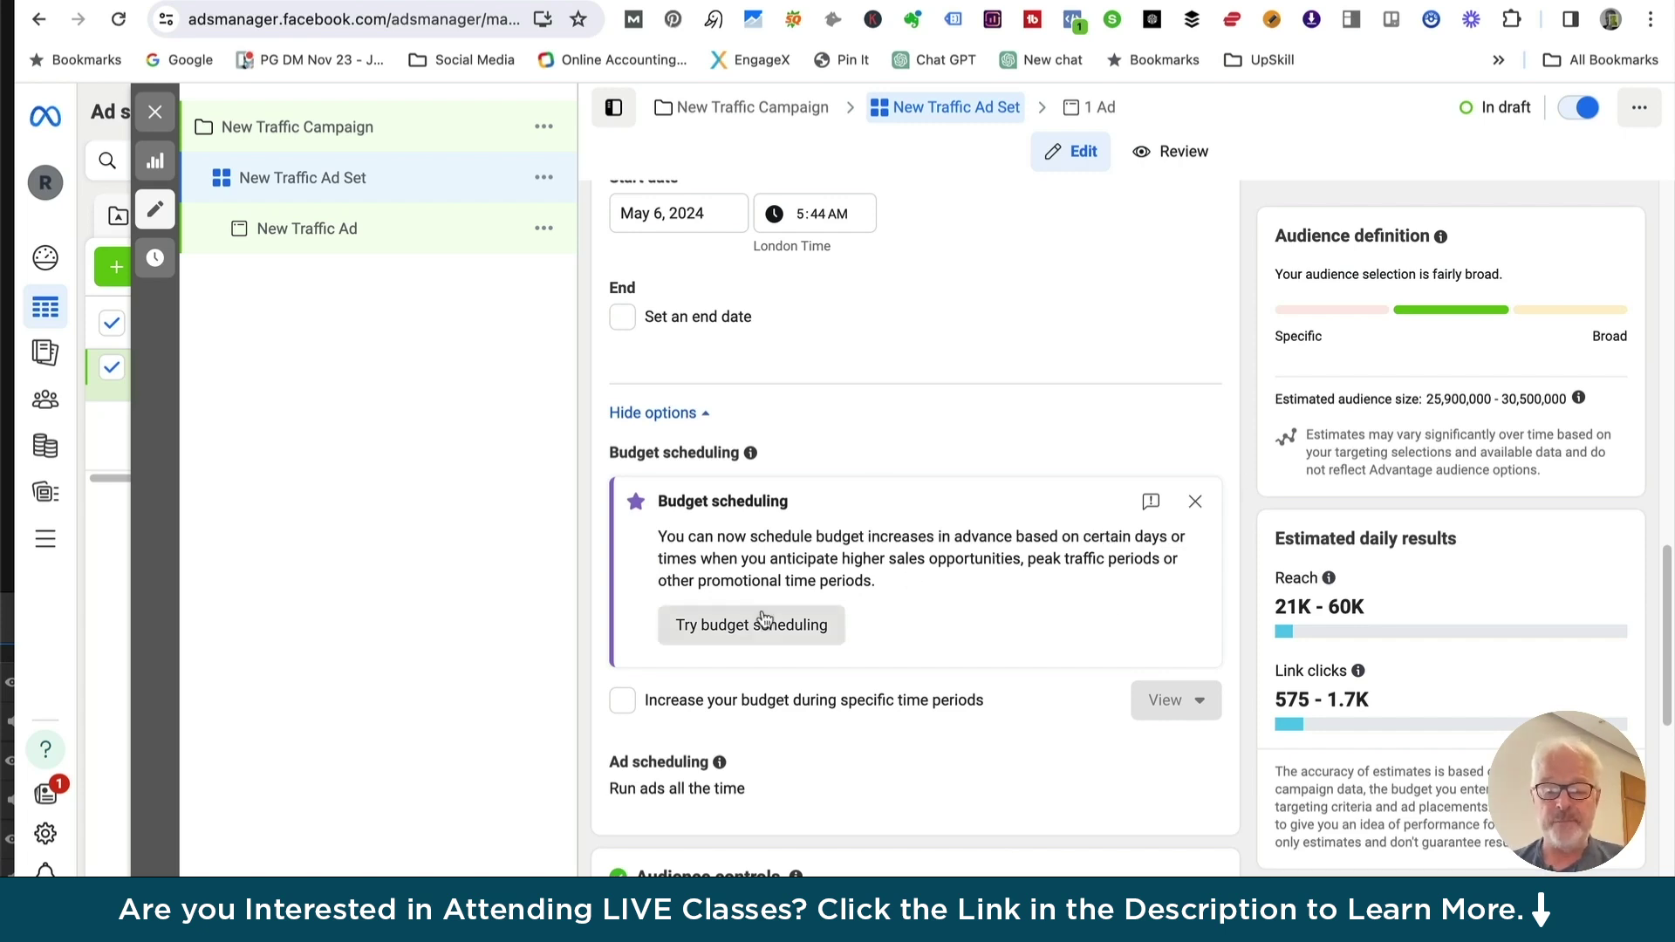
scroll(778, 714, down, 1)
scroll(778, 714, down, 2)
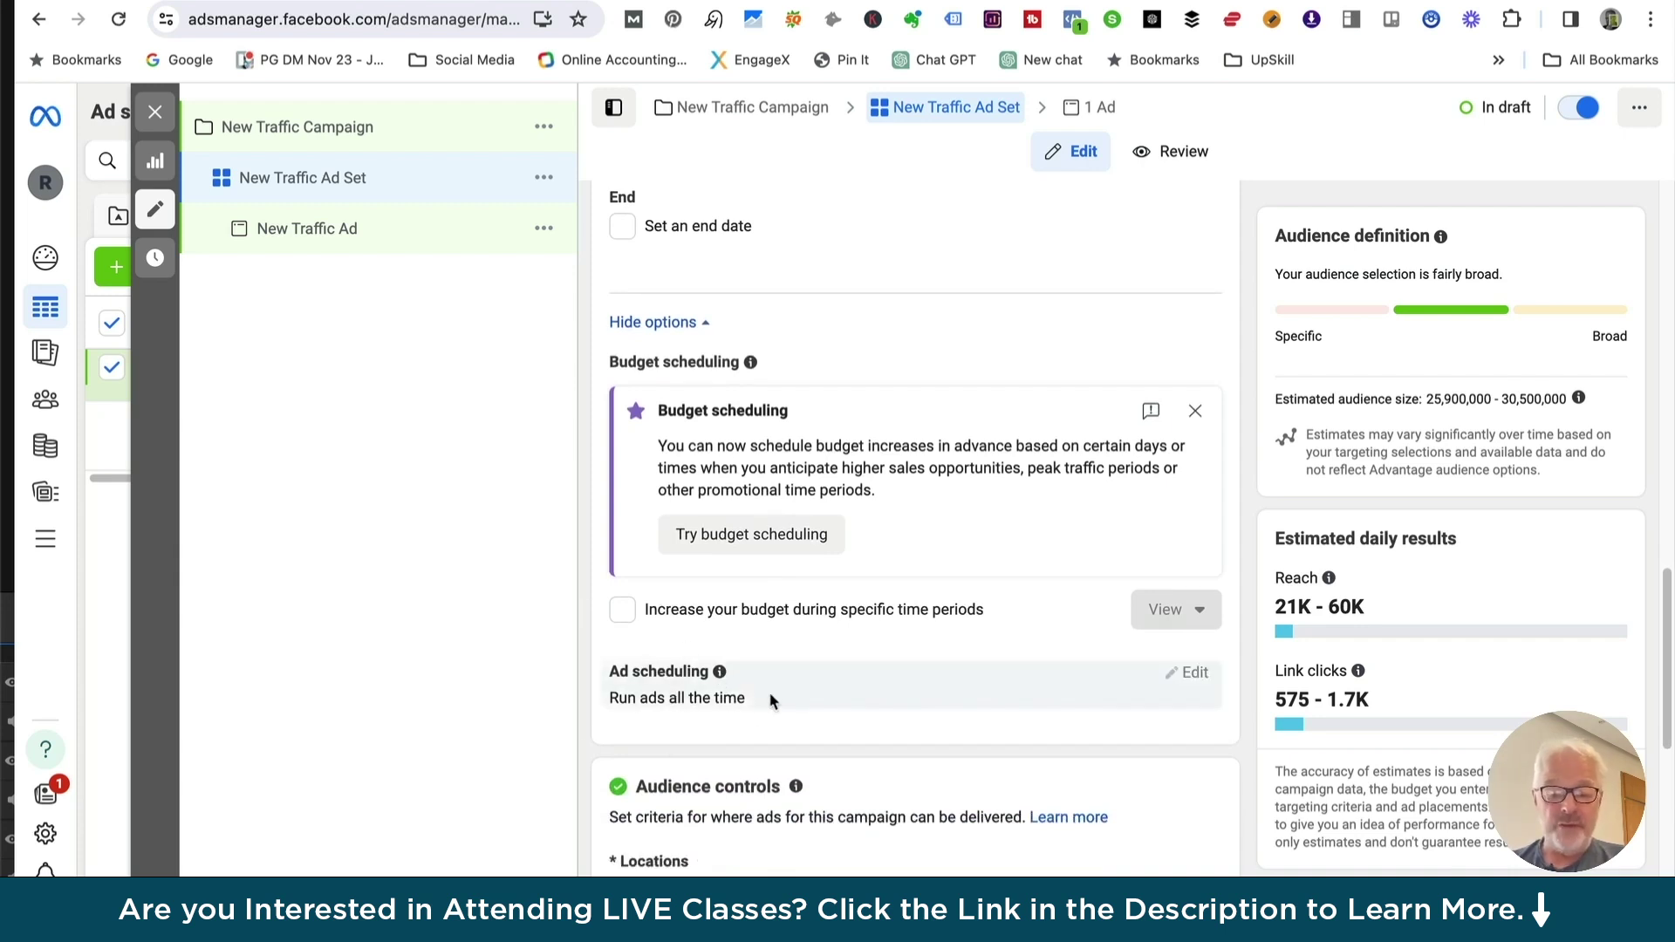
scroll(771, 700, down, 5)
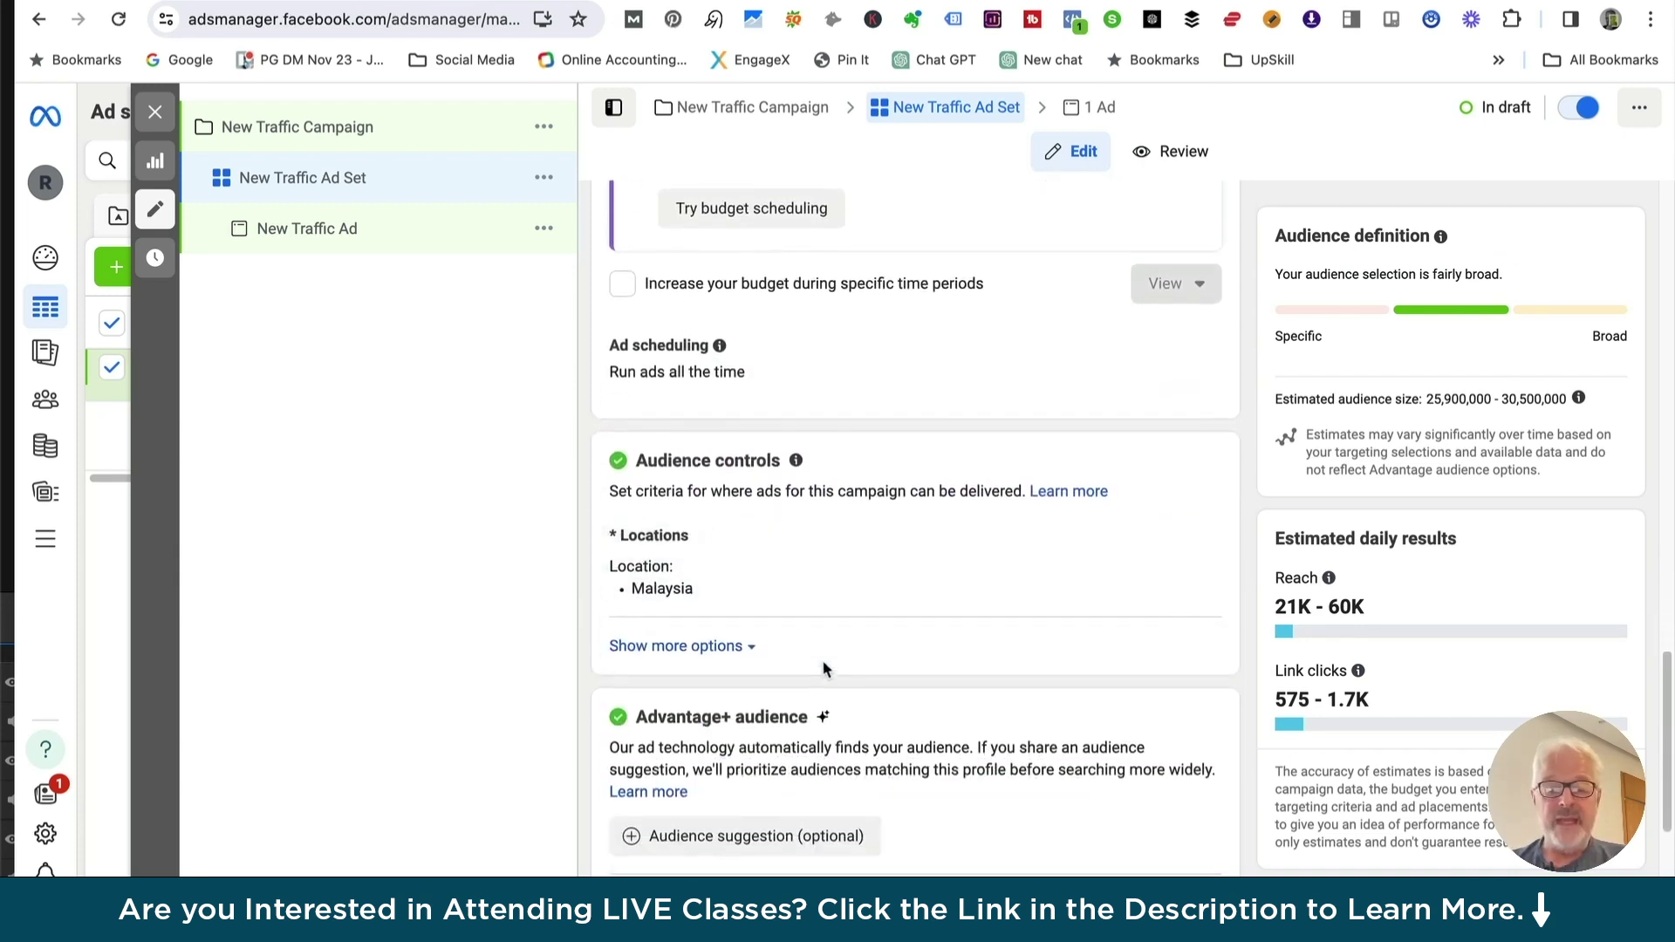
scroll(825, 668, down, 2)
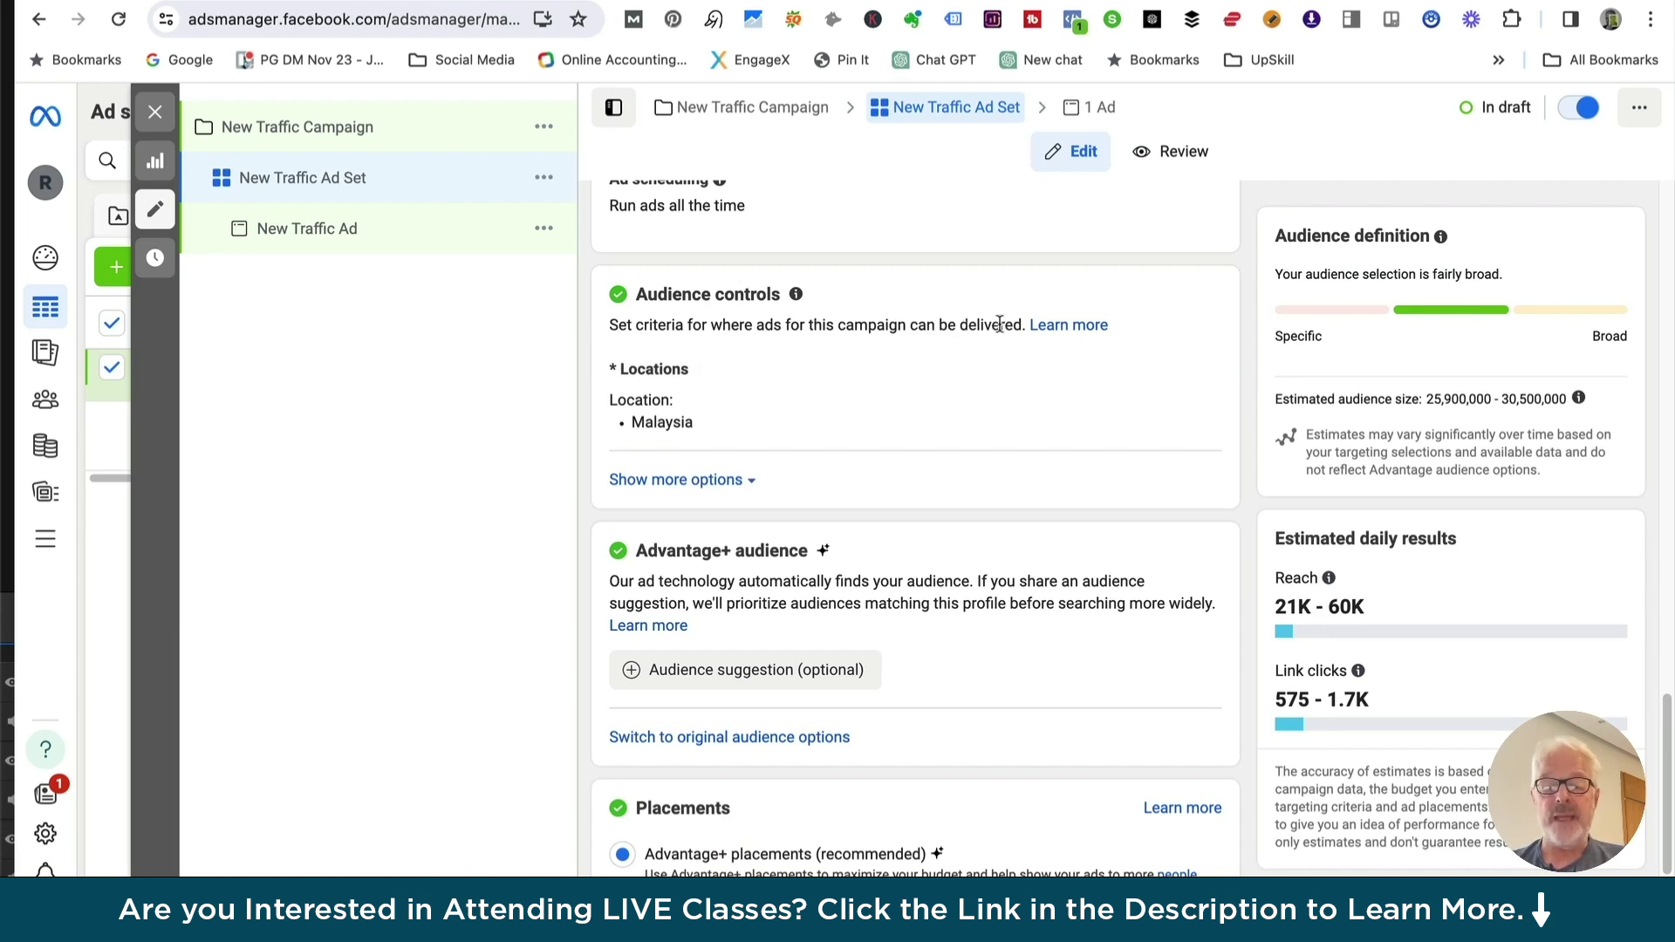
Expand Audience controls to show minimum age, excluded custom audiences and languages
click(744, 479)
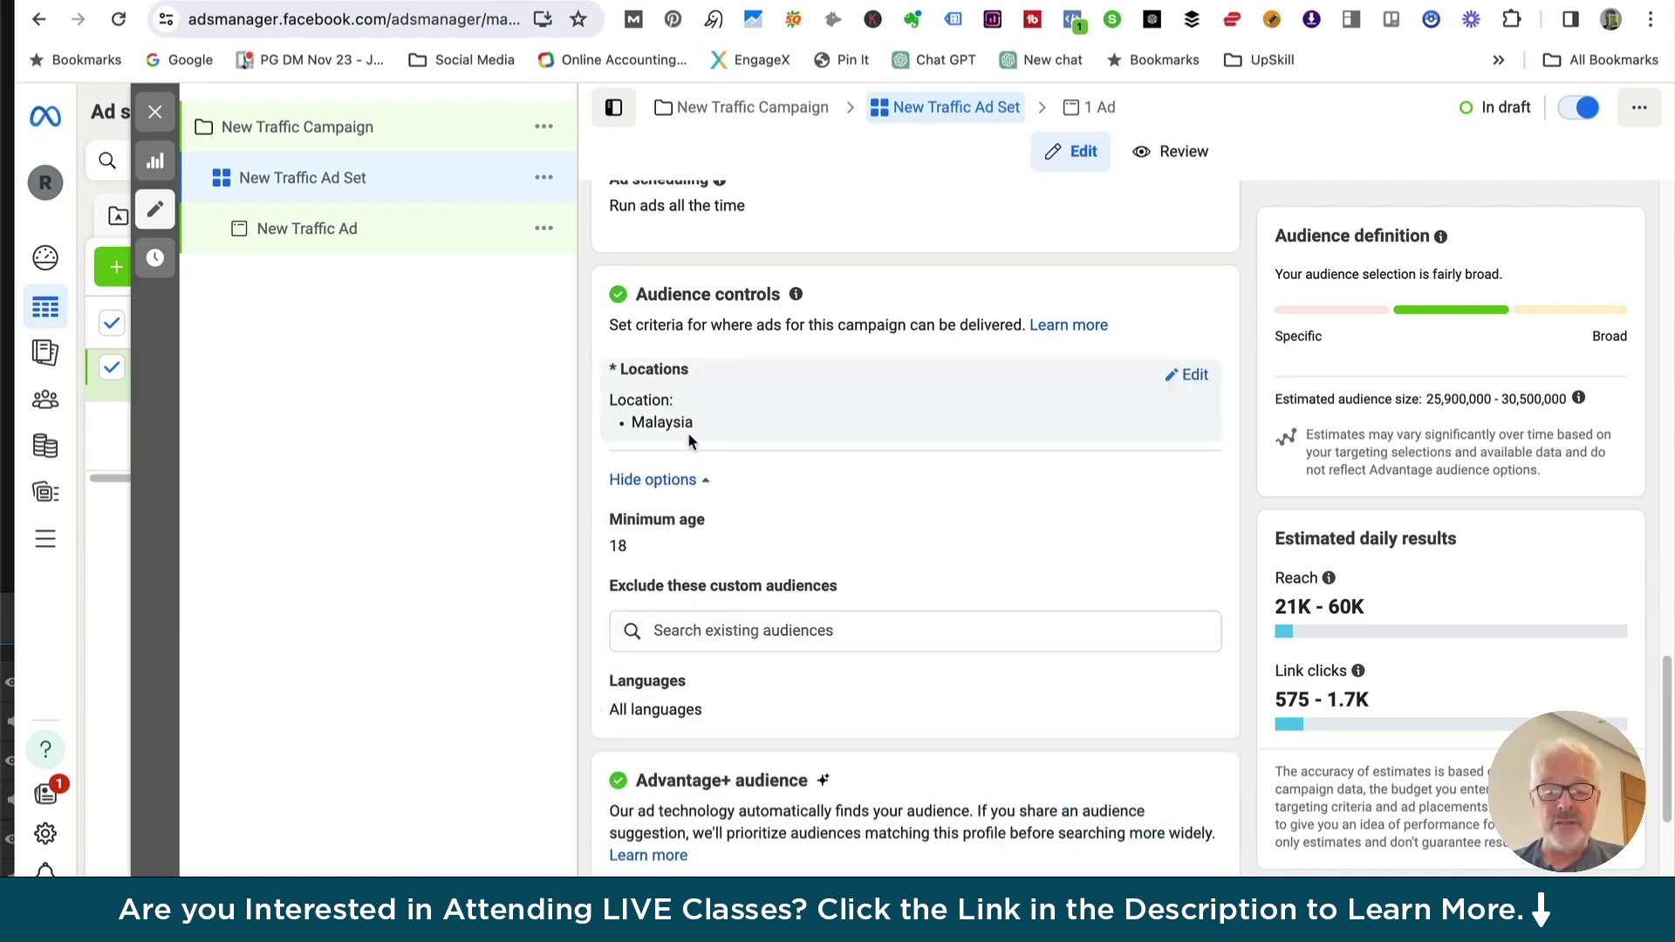
scroll(671, 537, down, 1)
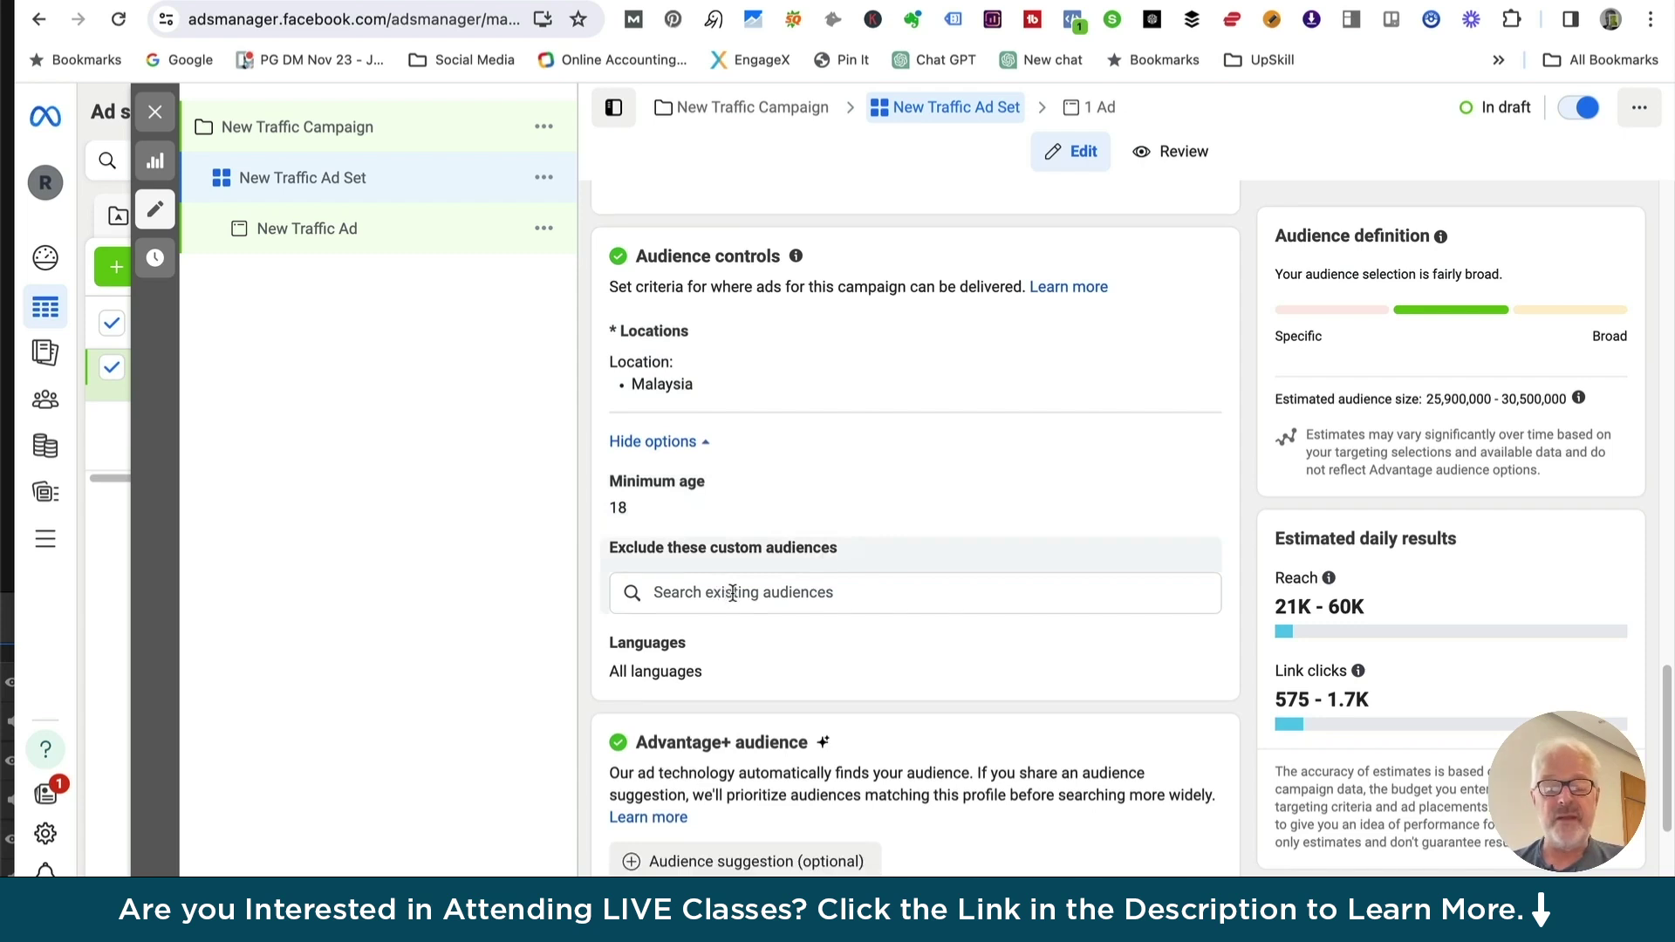
scroll(733, 593, down, 5)
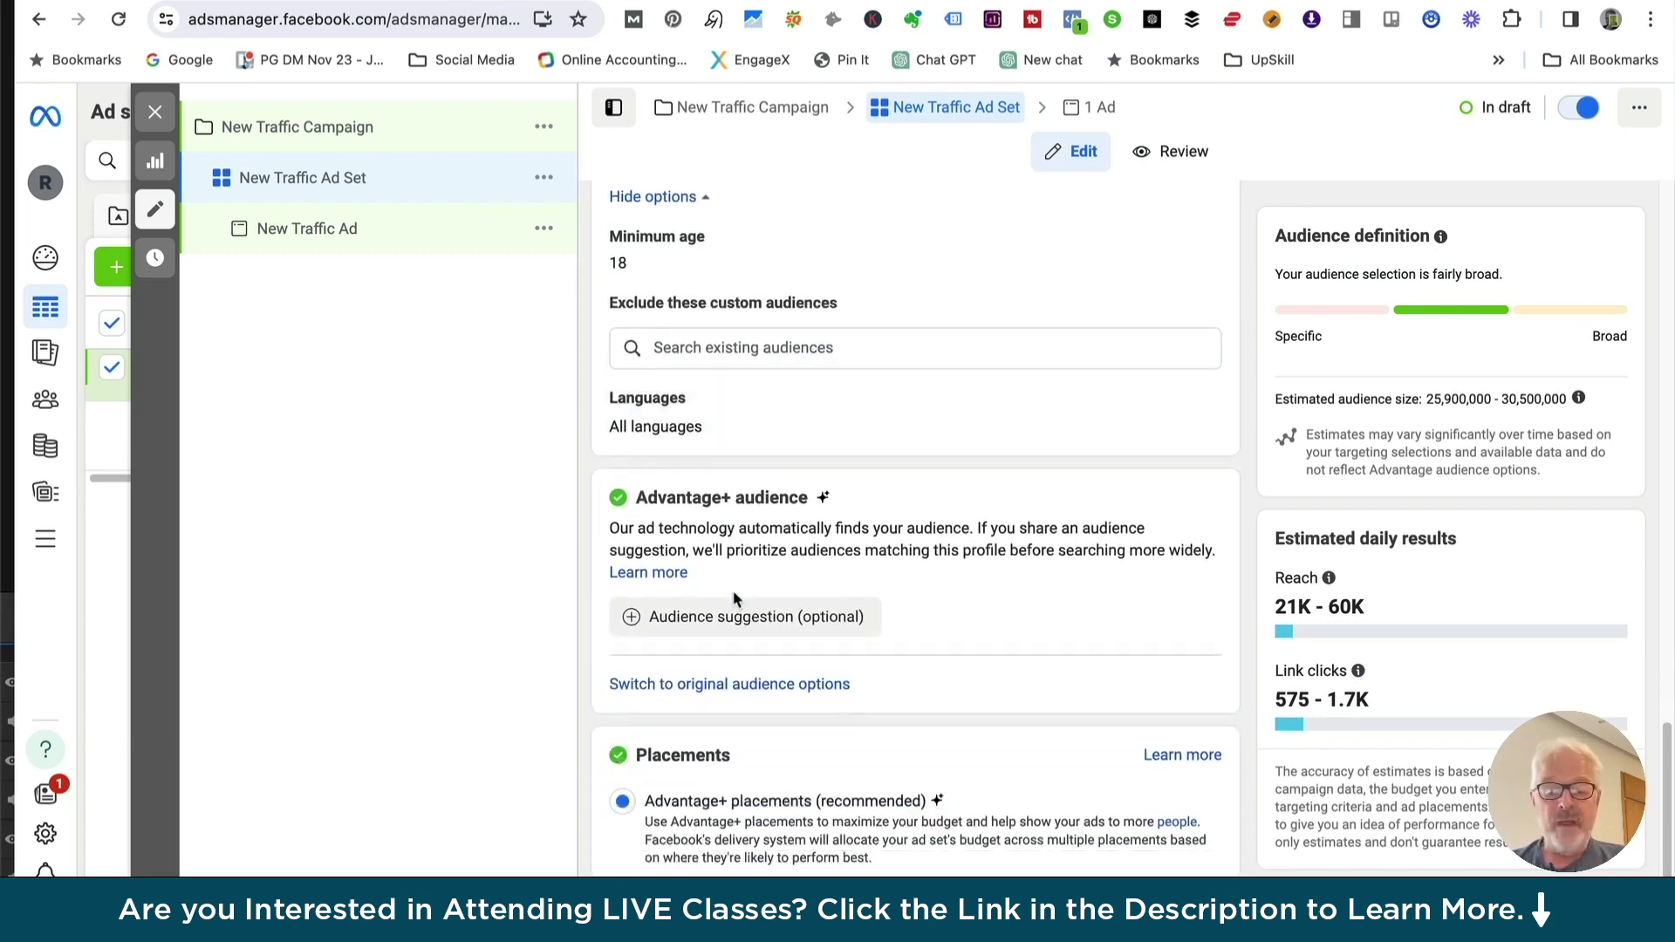
scroll(734, 593, down, 1)
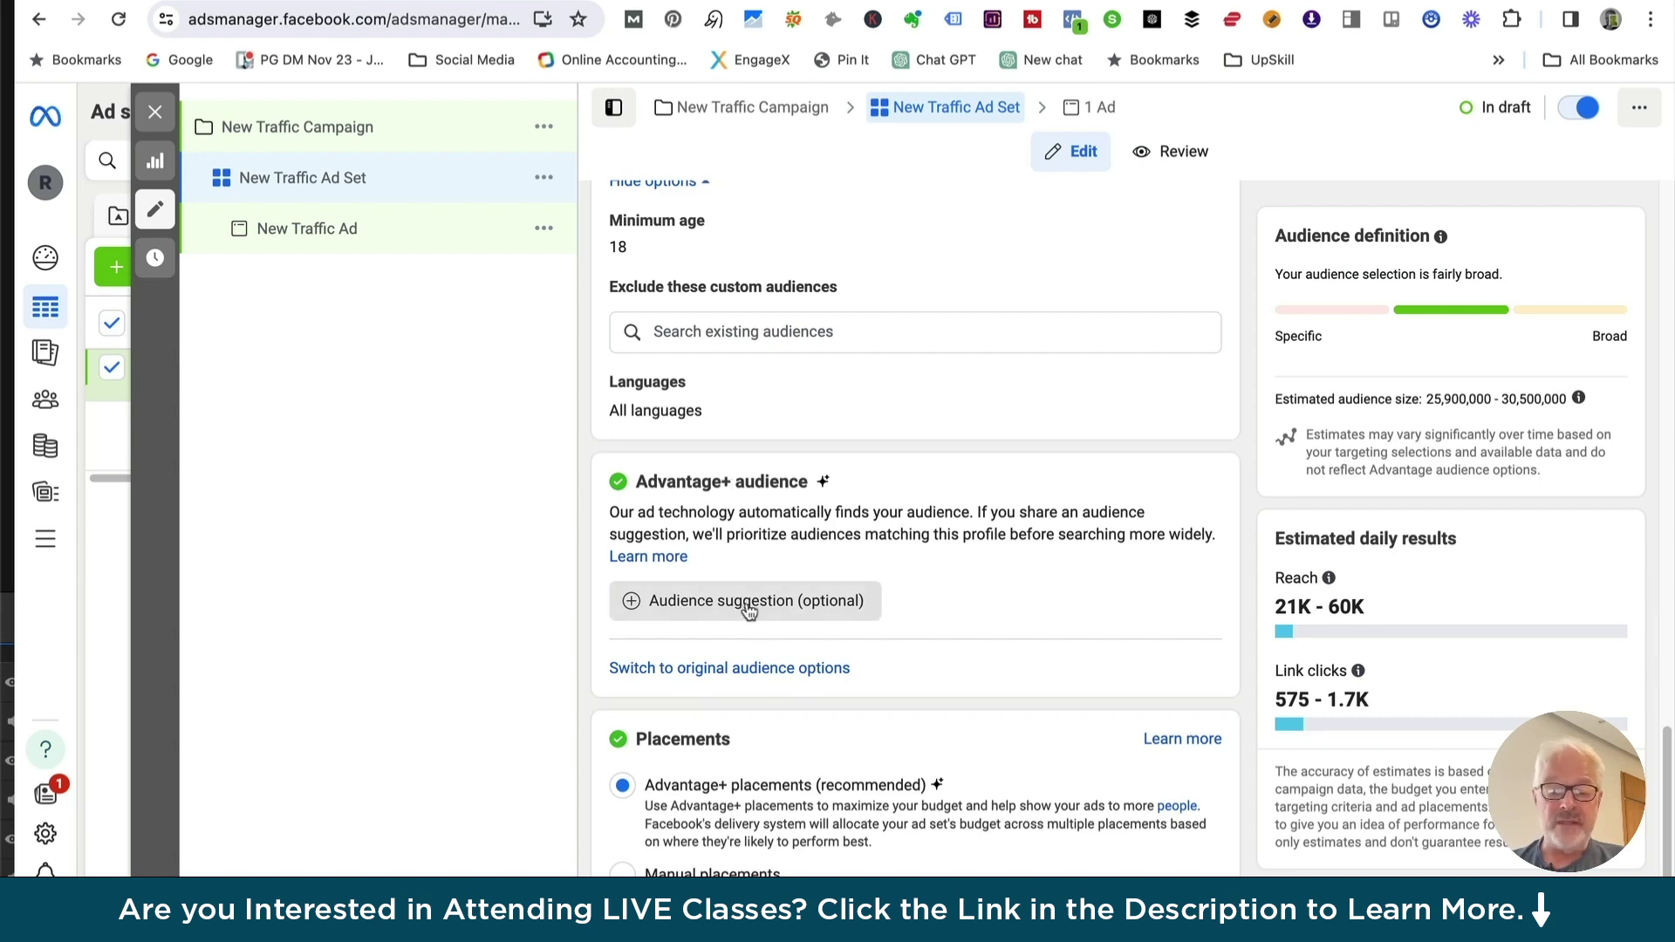
scroll(750, 605, down, 1)
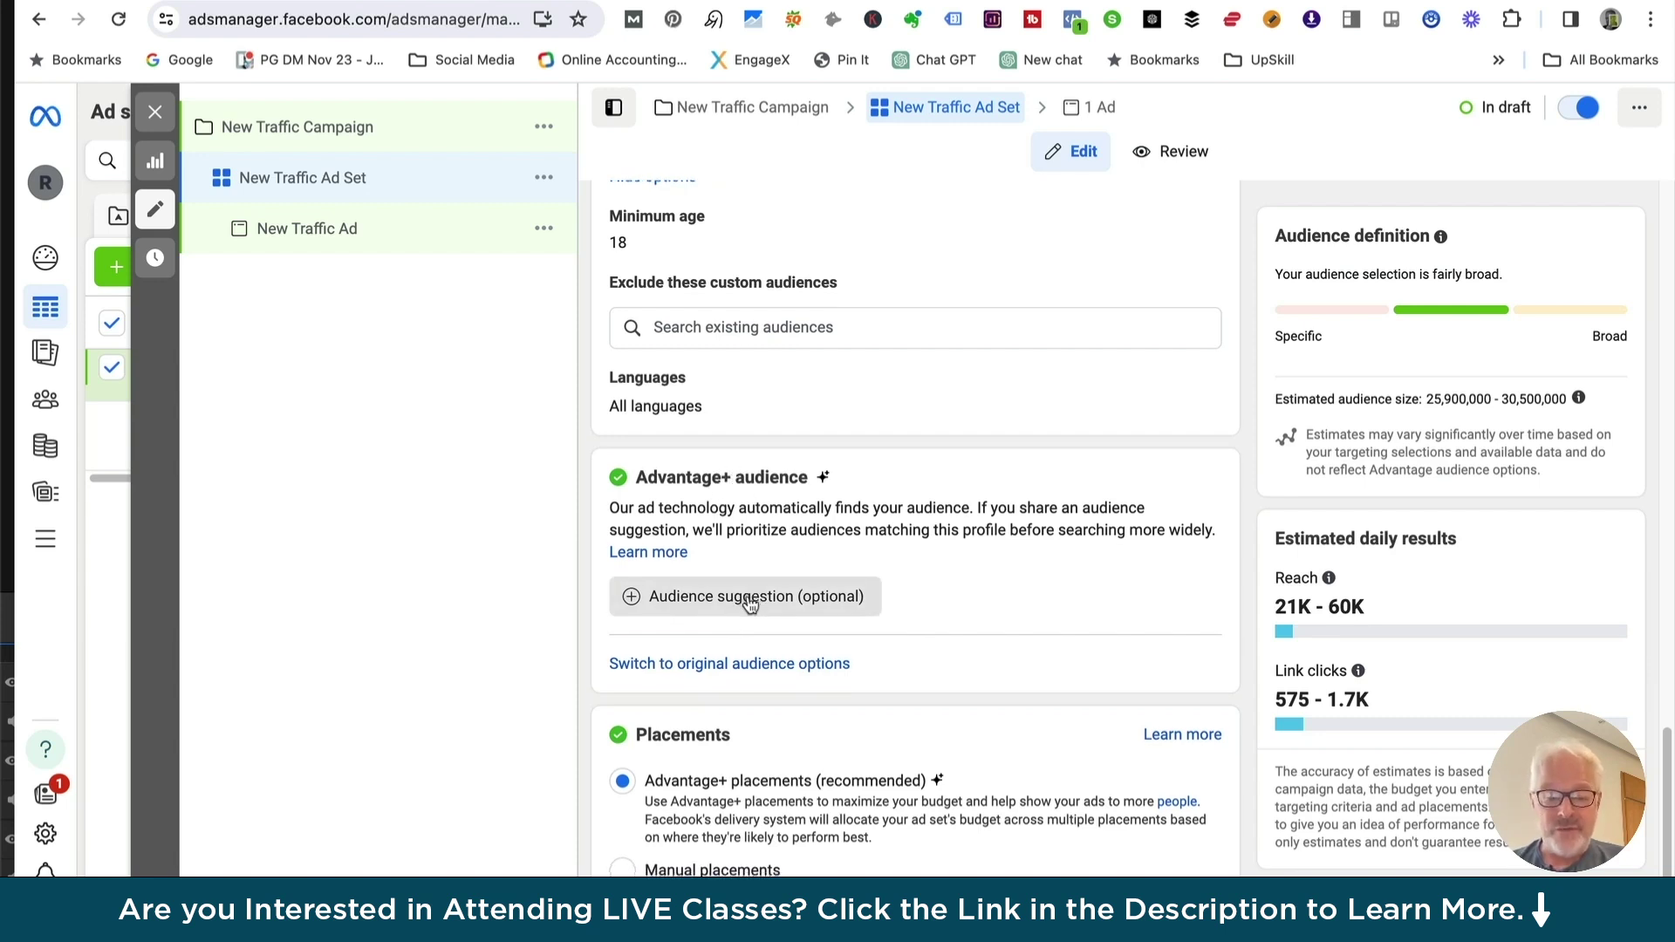
scroll(885, 582, down, 1)
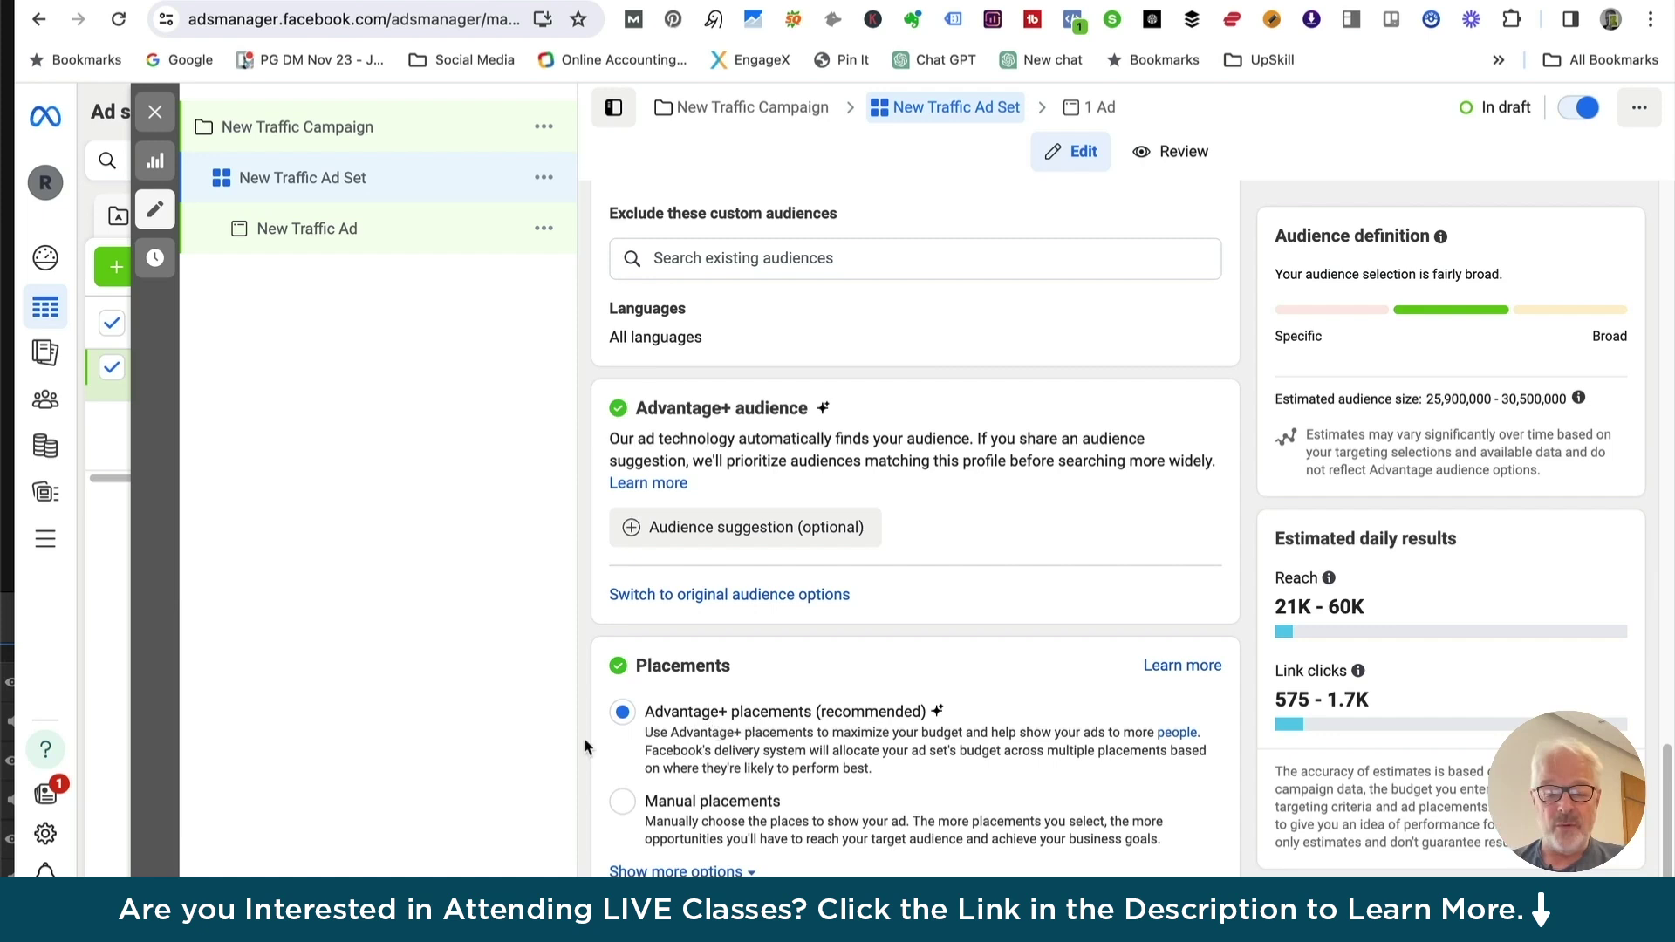
Select Advantage+ placements and expand the brand safety options
click(623, 804)
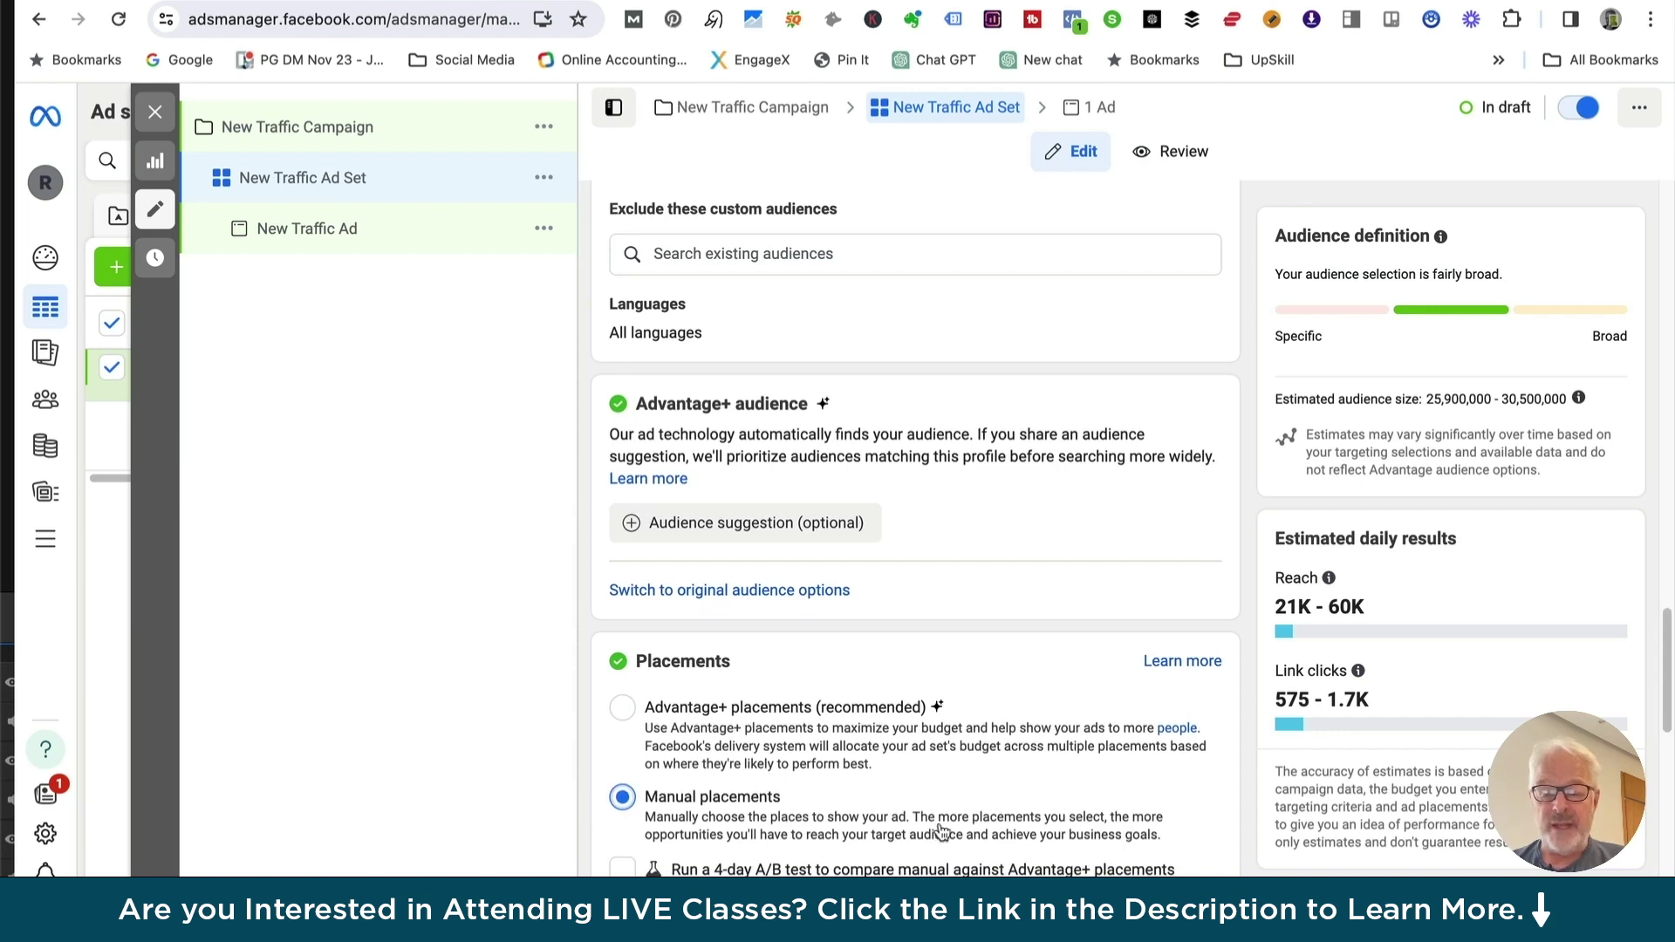
scroll(676, 809, down, 5)
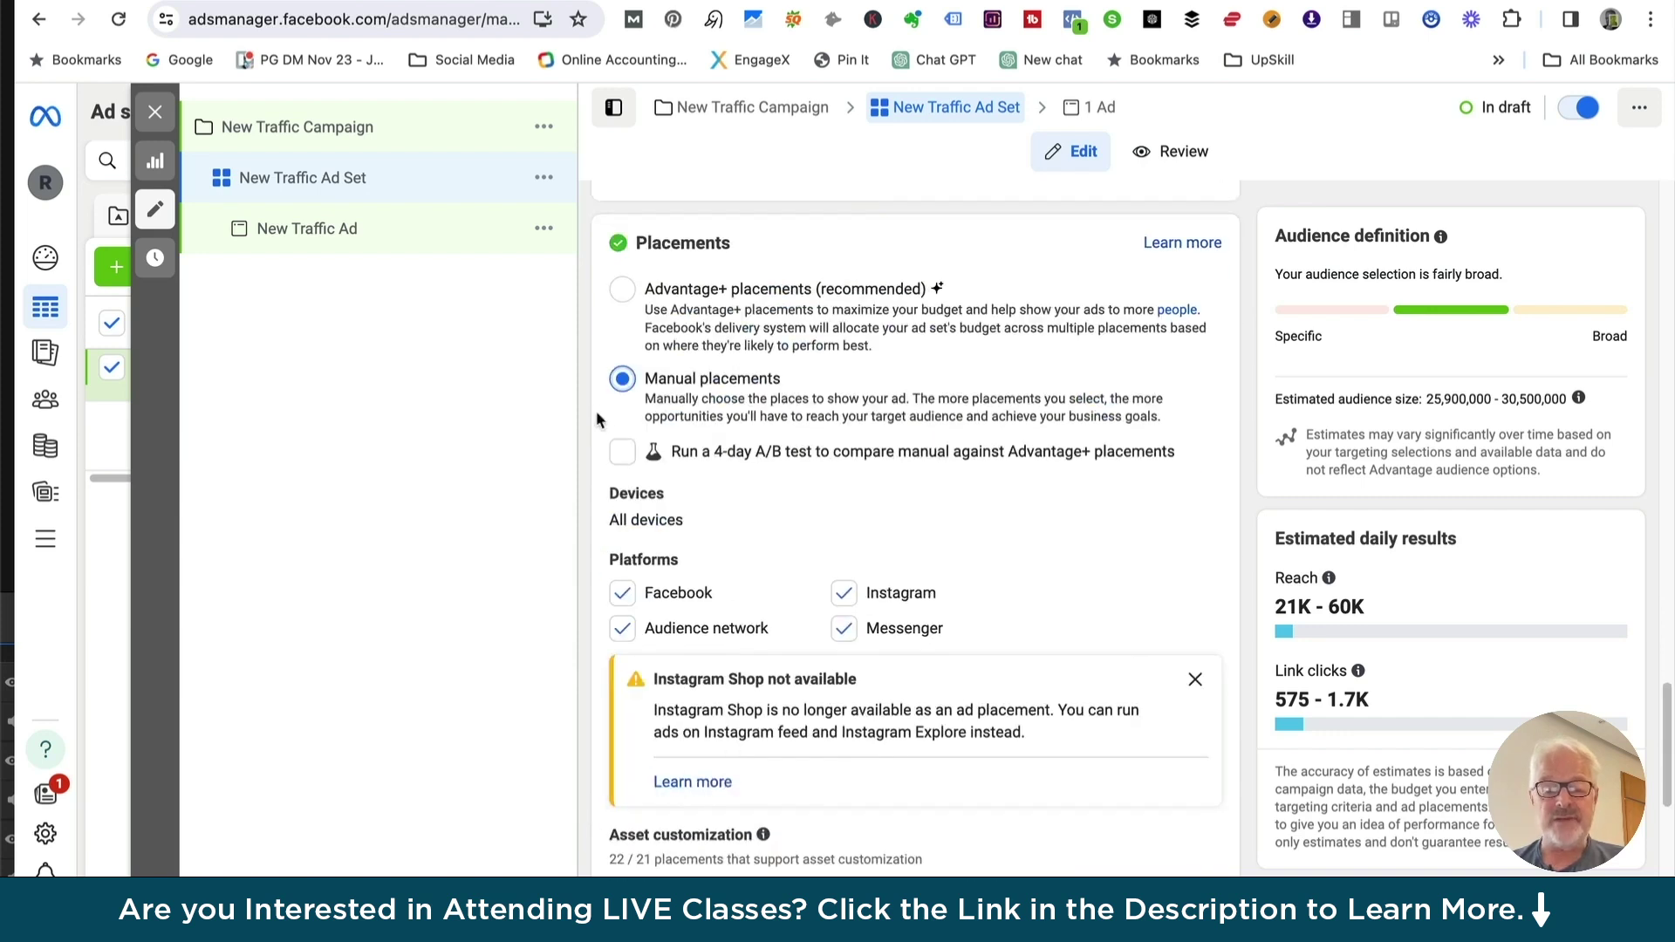
click(622, 284)
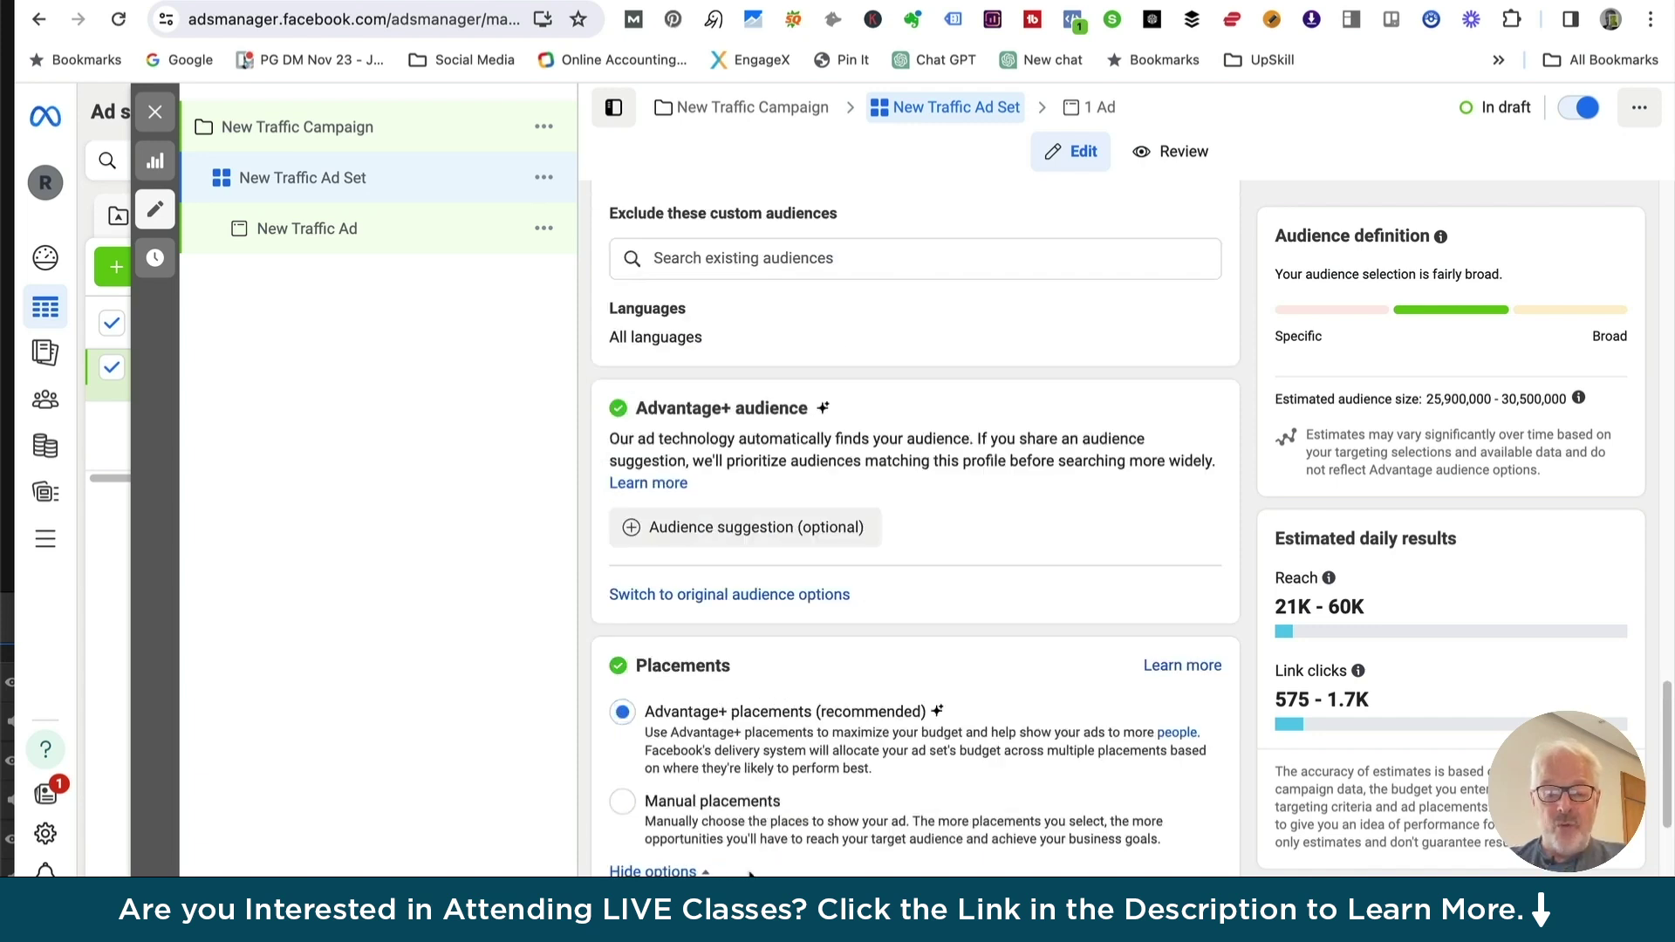
click(698, 870)
scroll(724, 767, down, 2)
scroll(724, 767, down, 2)
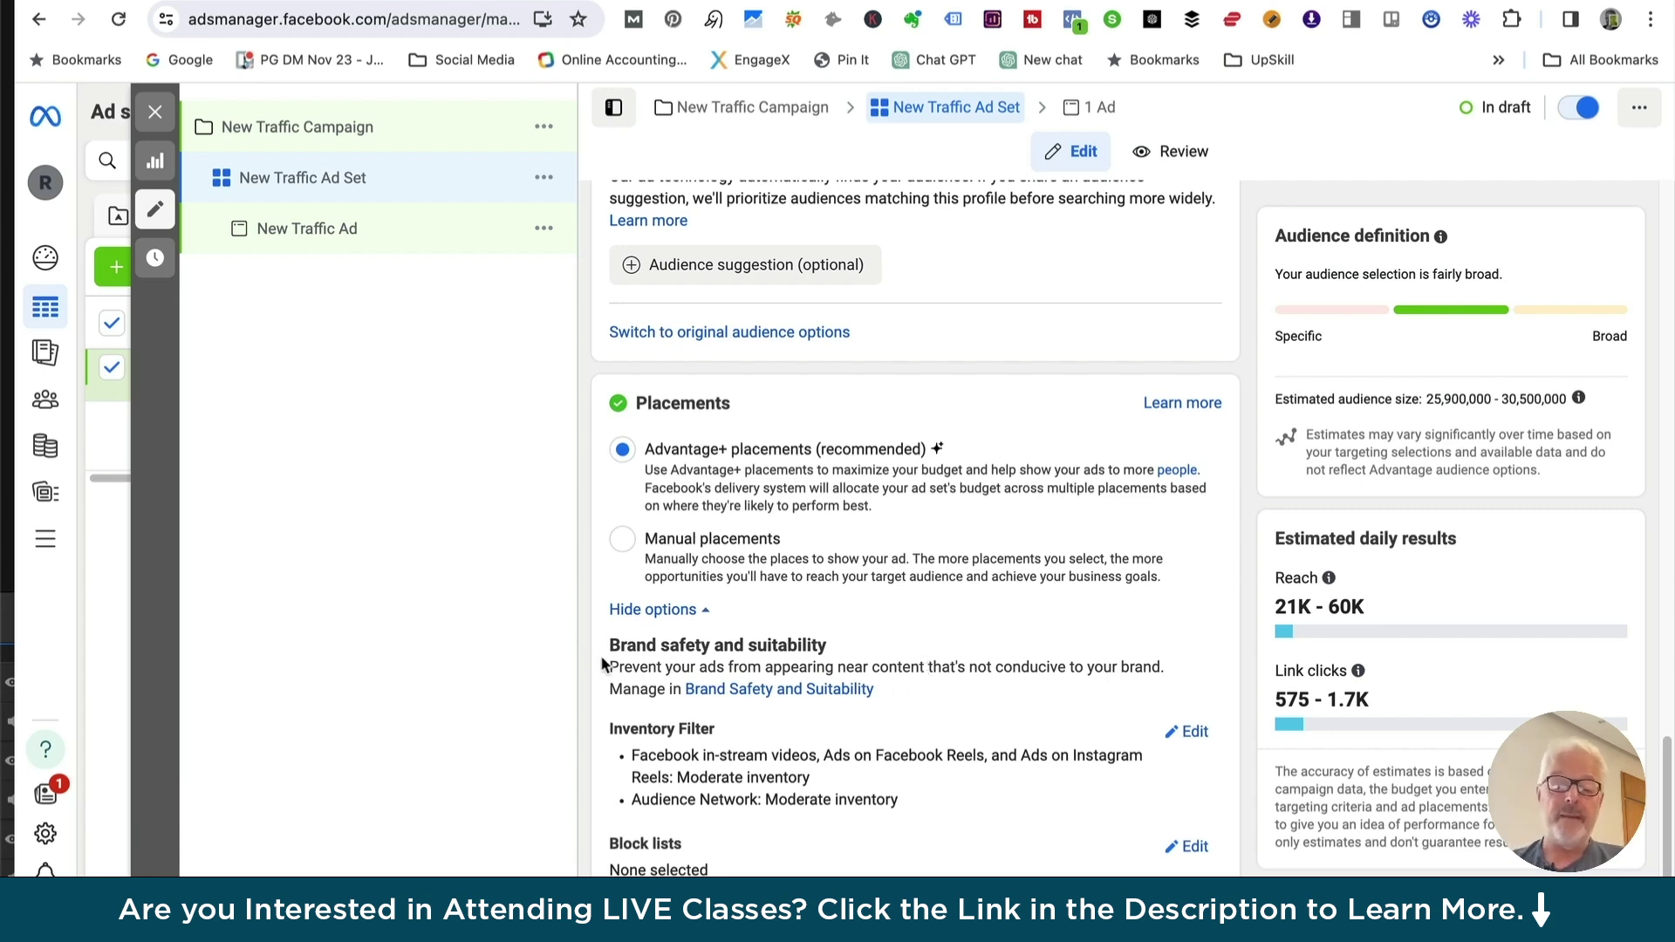
drag(610, 670, 1043, 691)
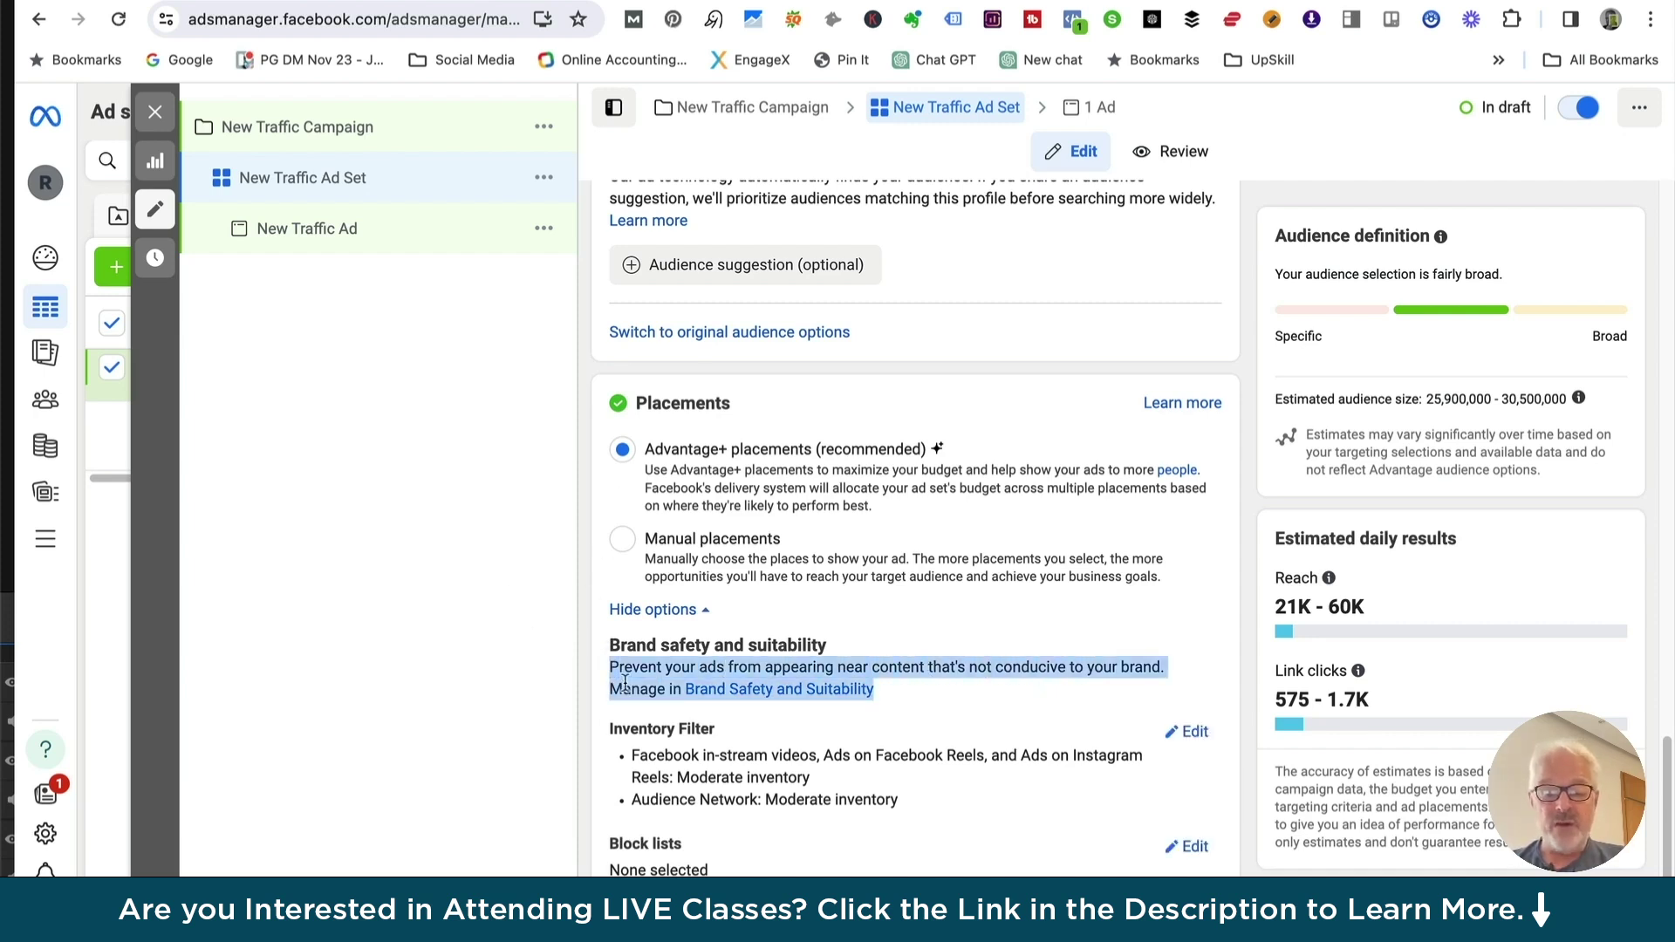
Hide the extra options and review the manual platform and placement choices
click(655, 610)
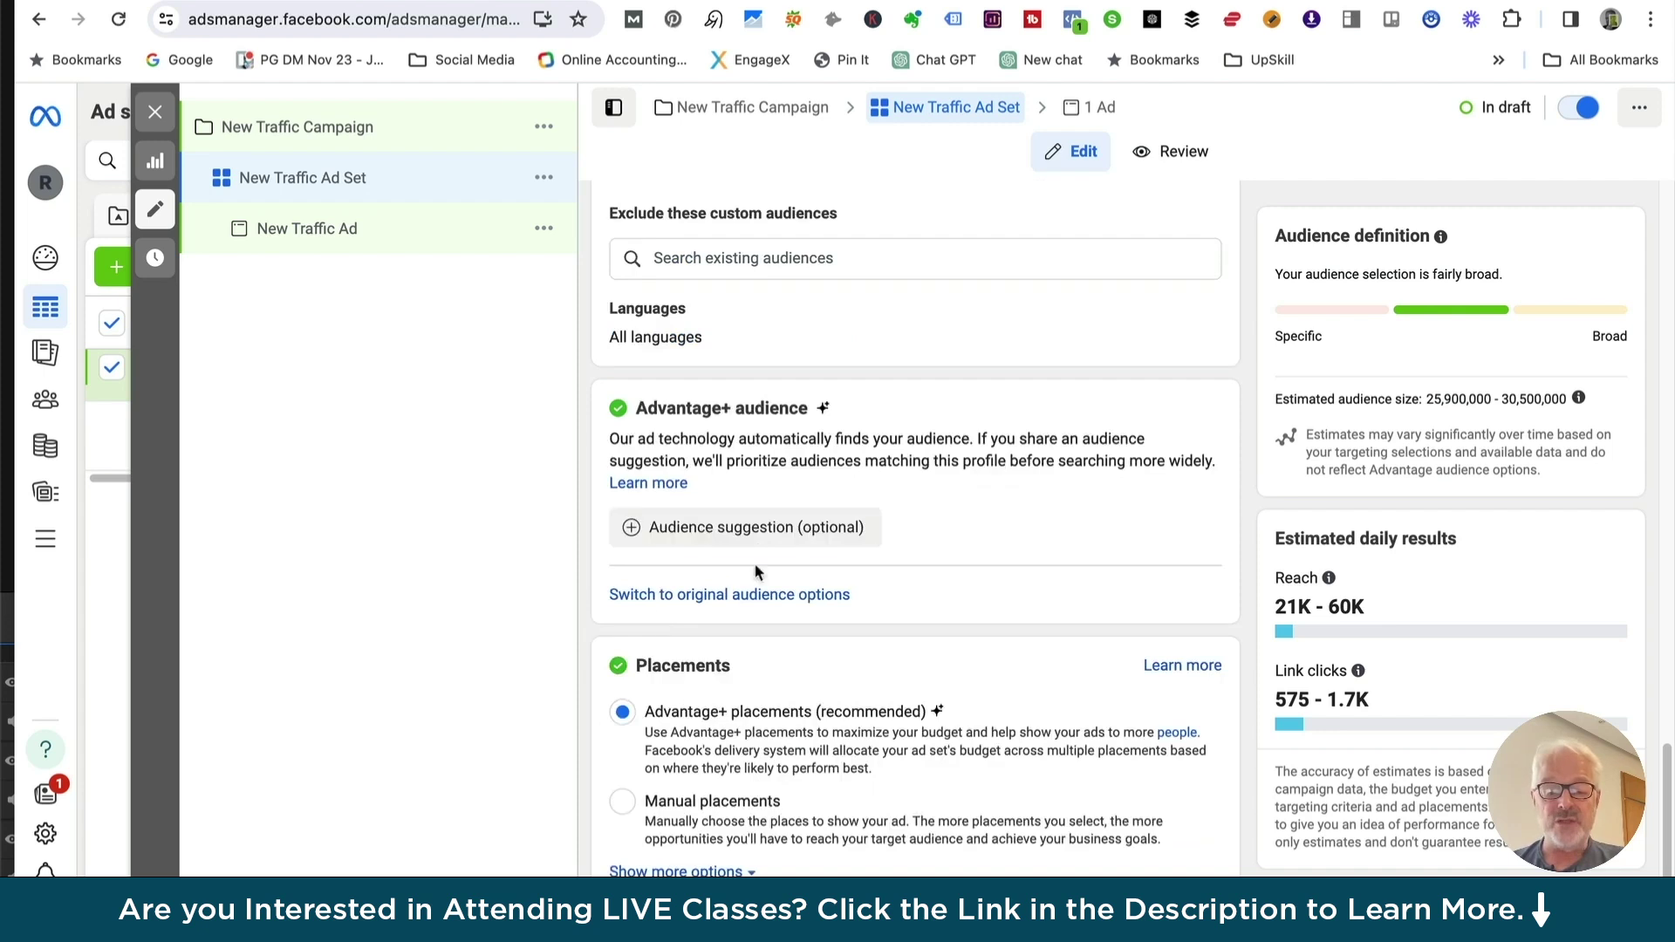
click(622, 800)
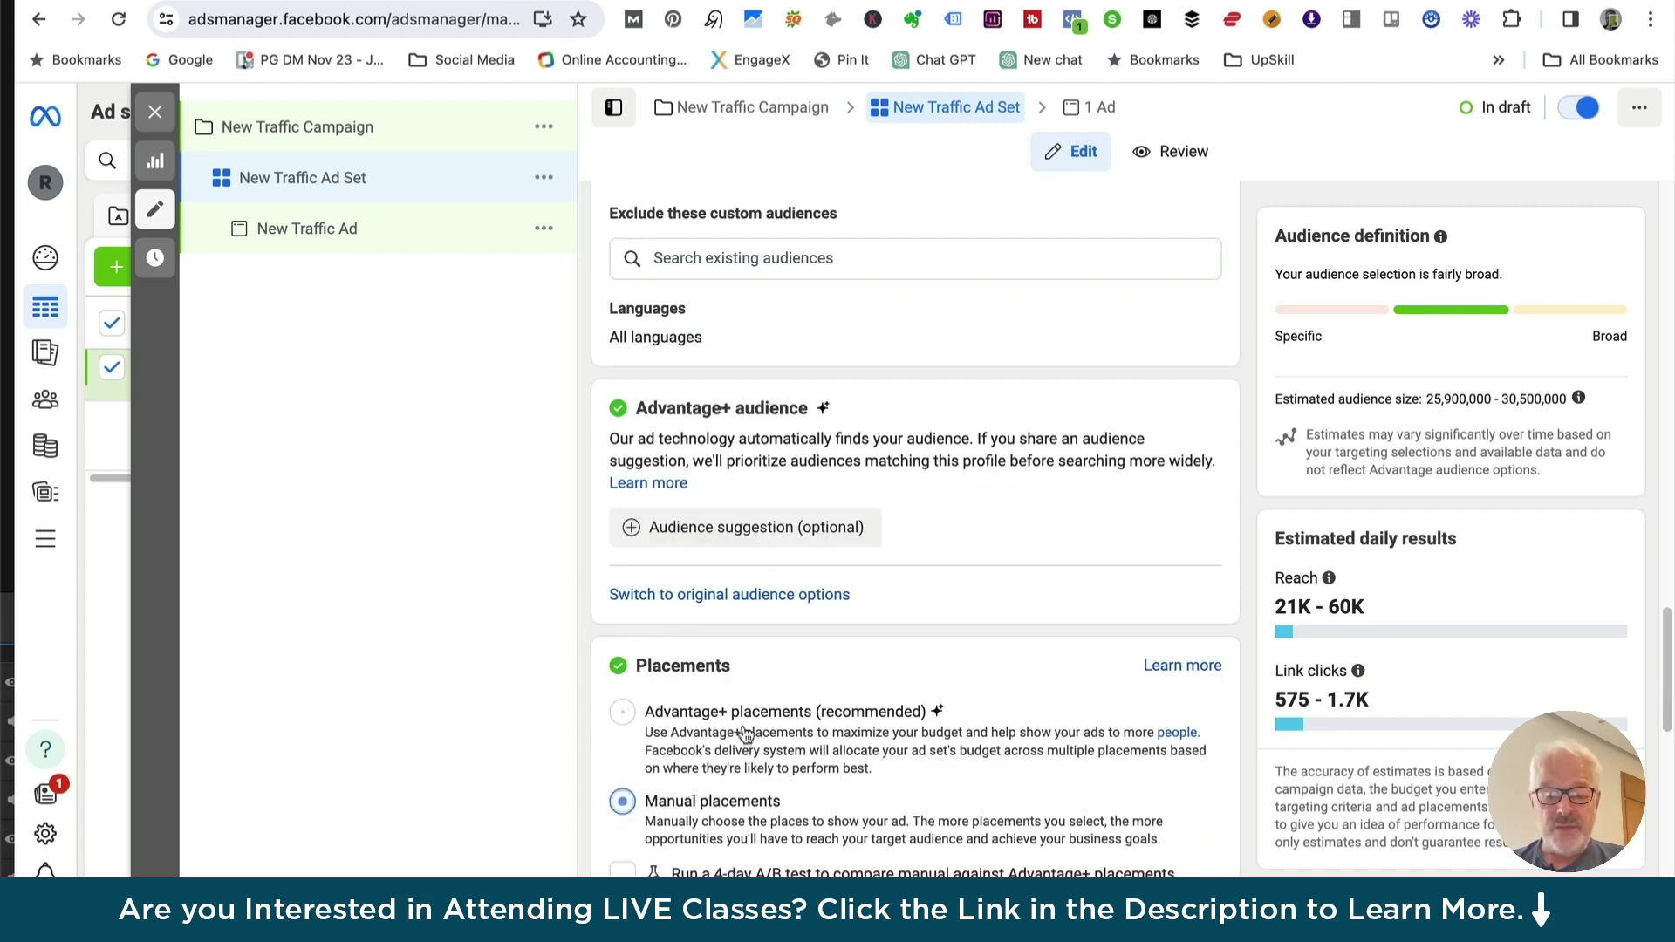
scroll(744, 735, down, 4)
scroll(744, 735, down, 3)
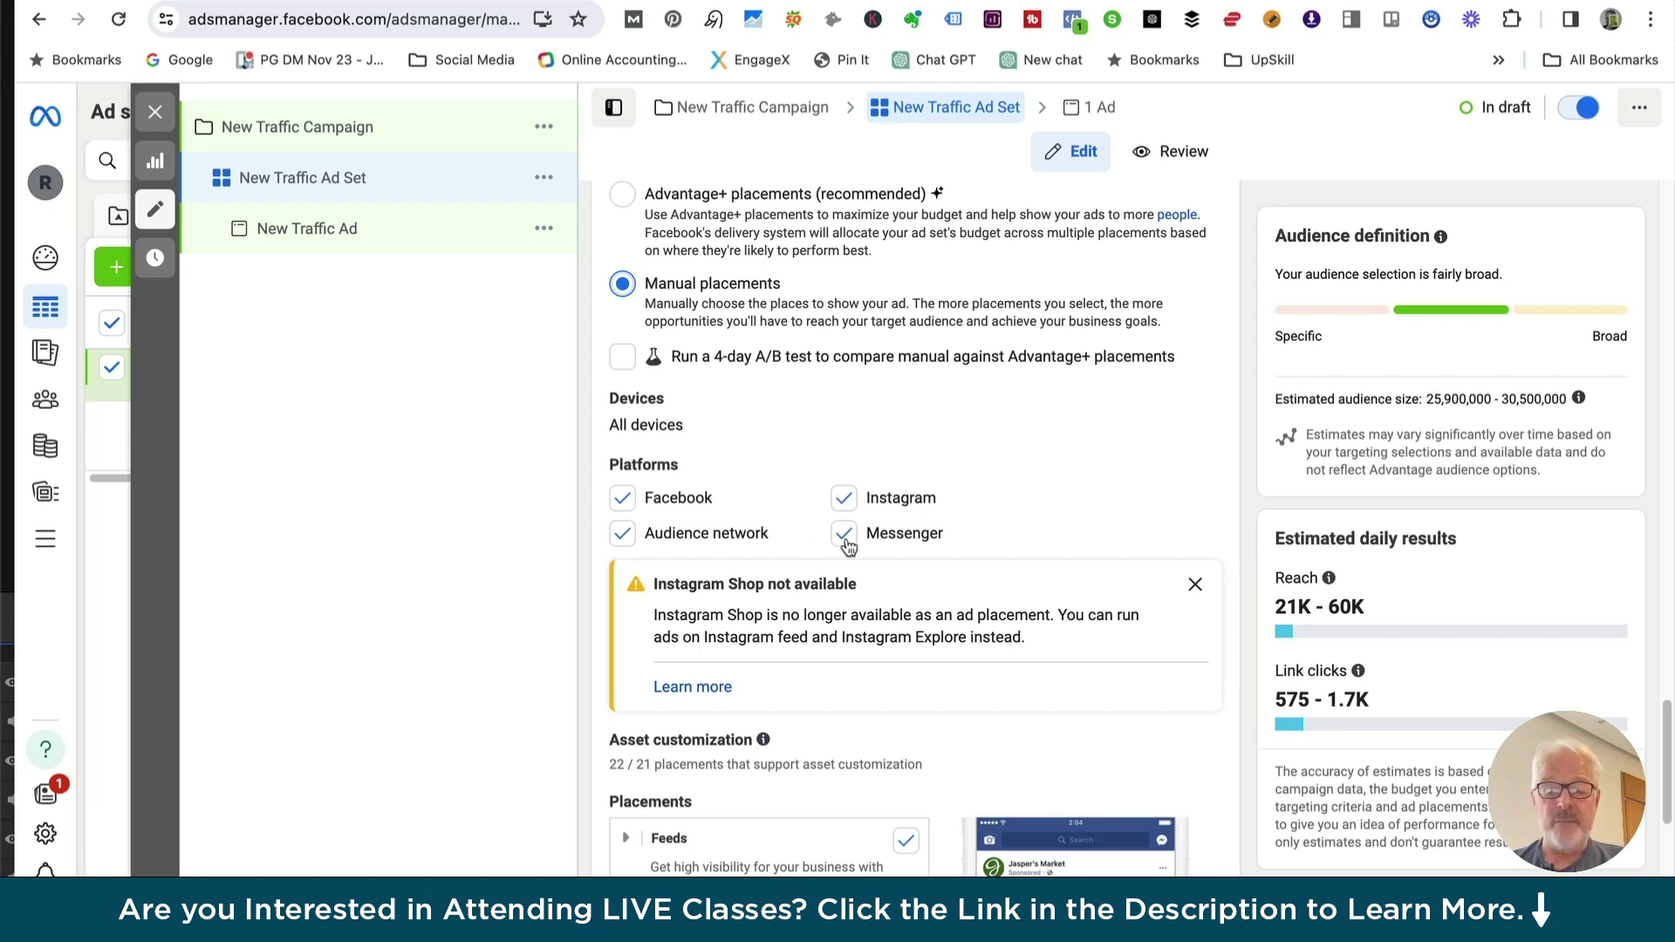
scroll(757, 634, down, 3)
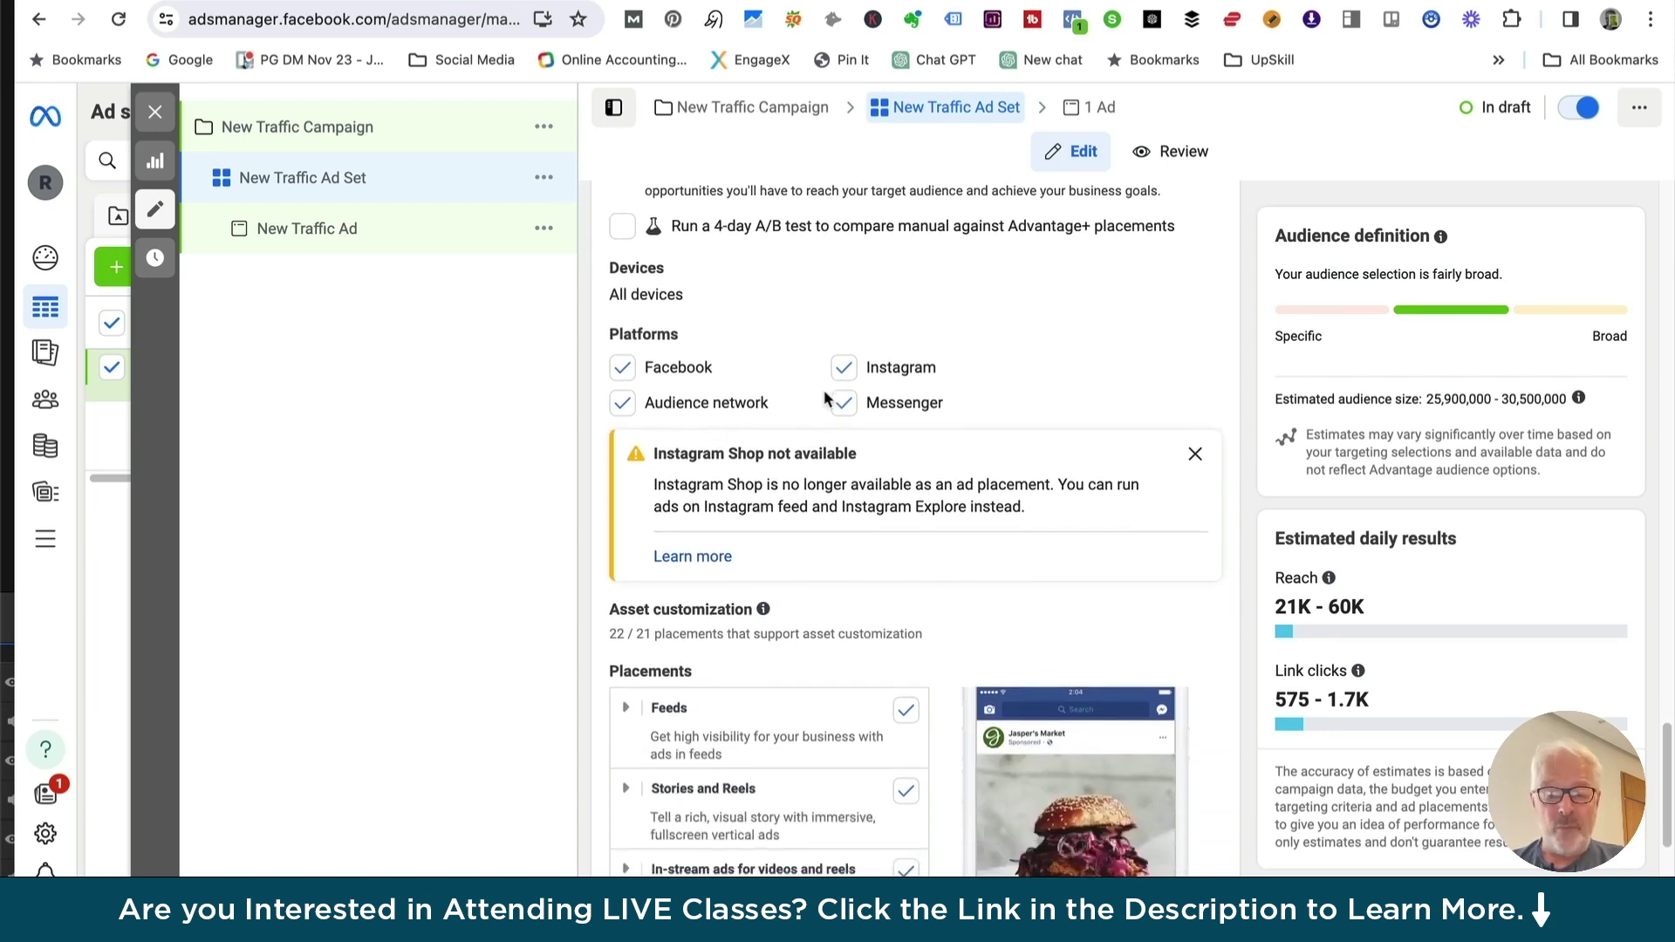
scroll(772, 545, down, 5)
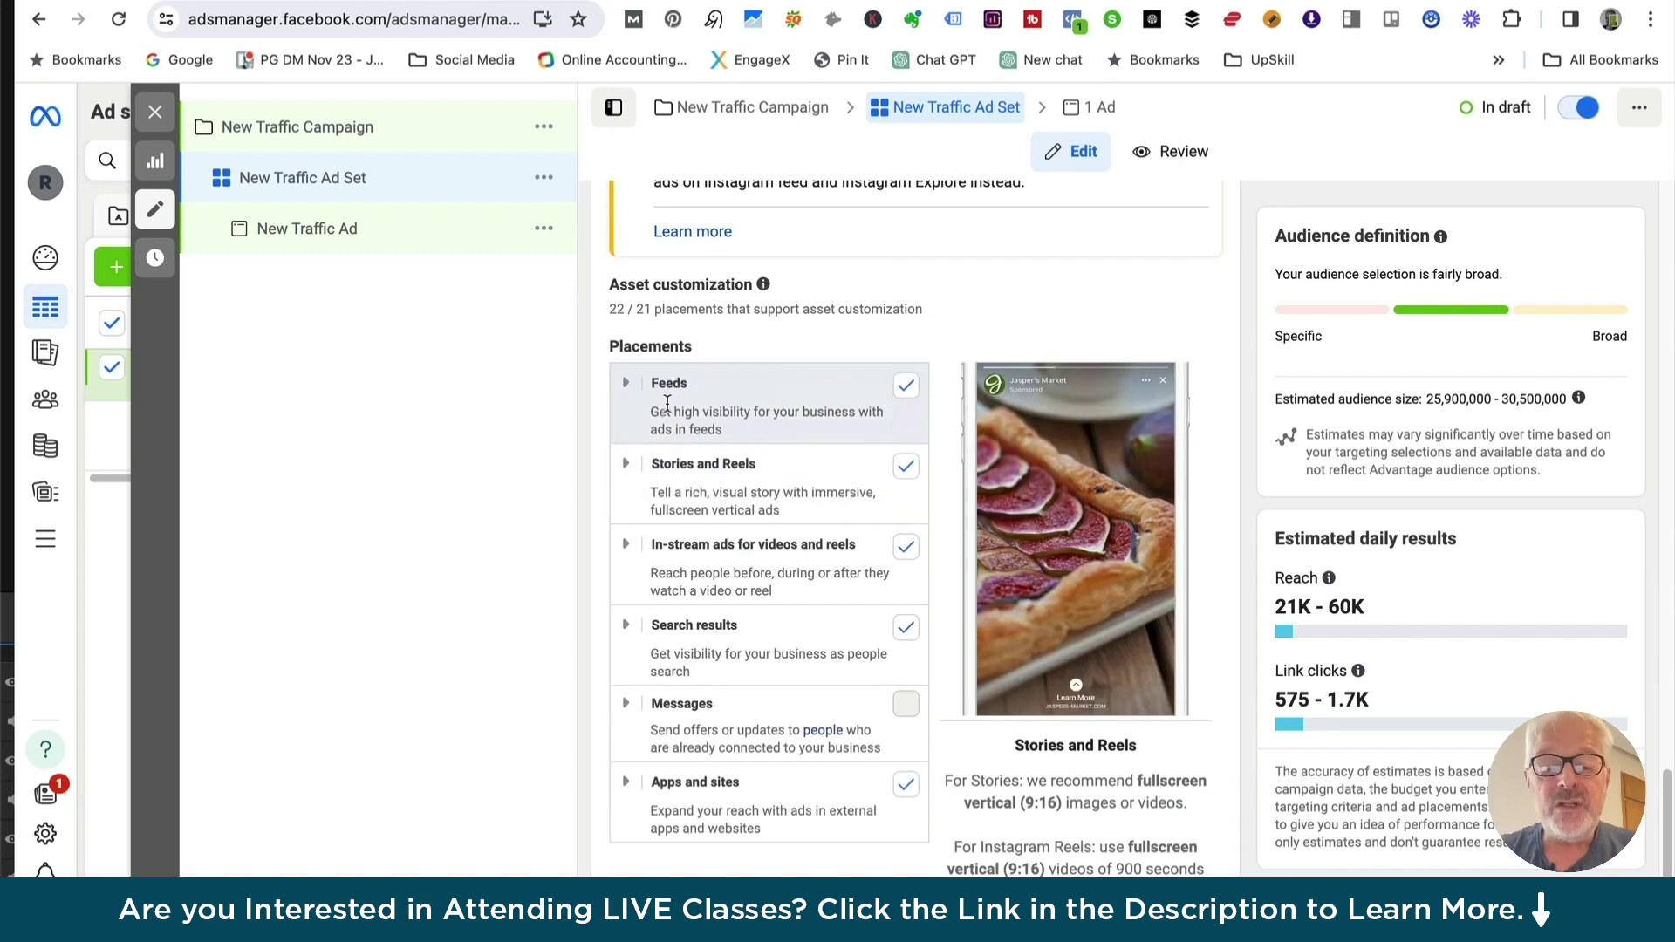
scroll(681, 412, down, 1)
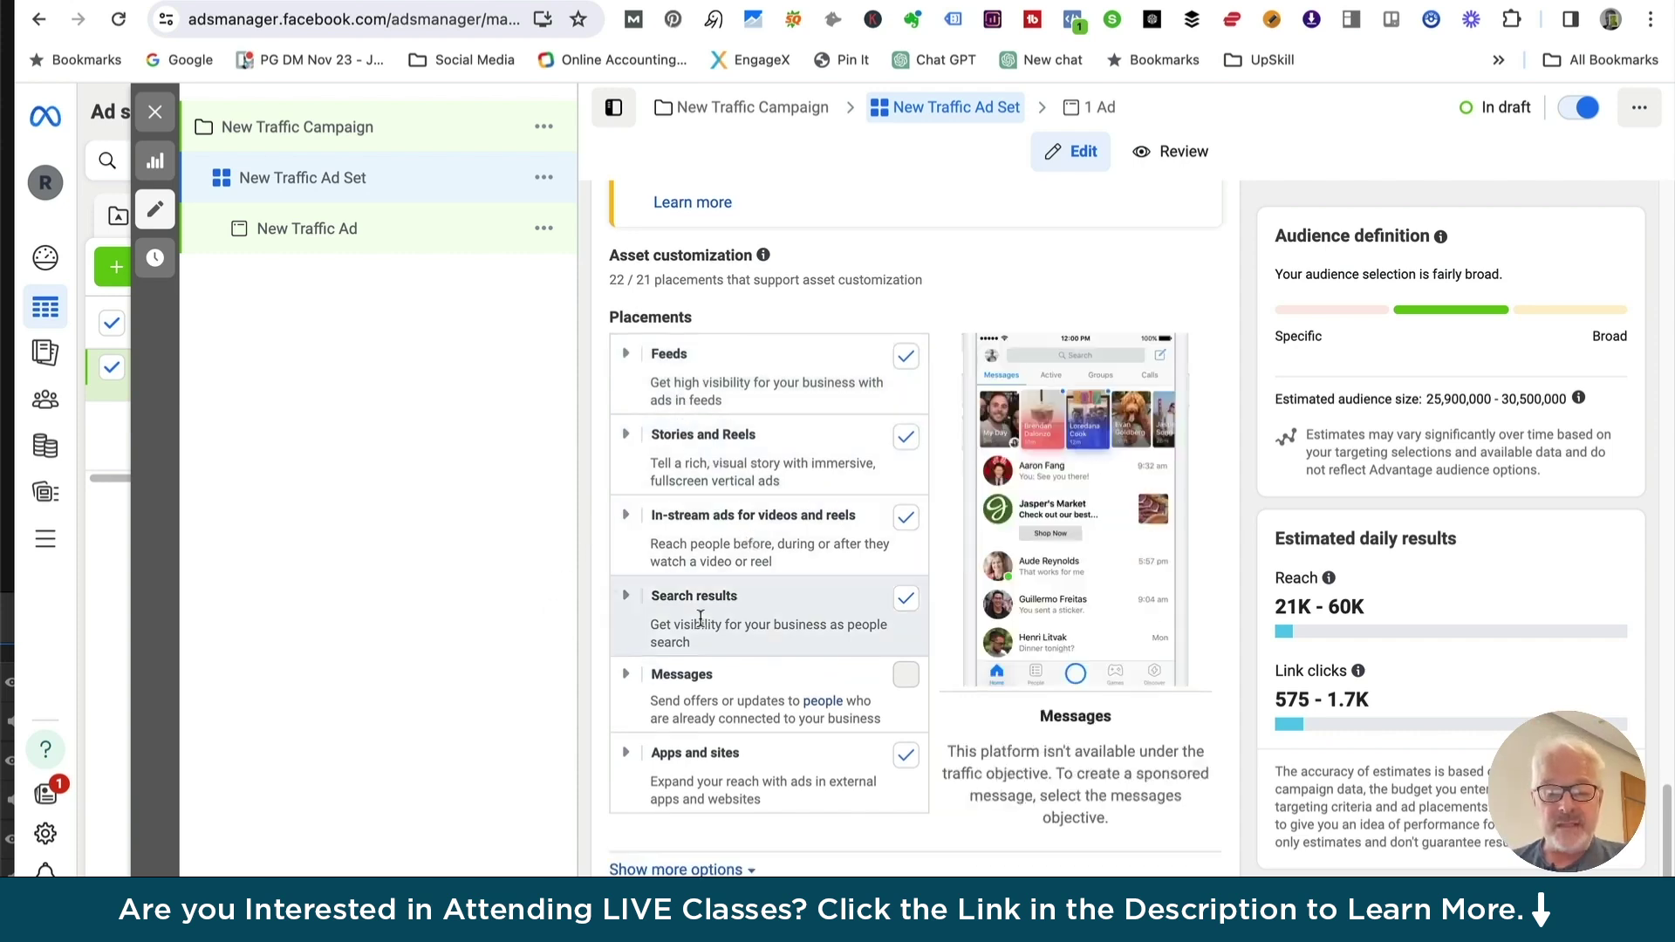
scroll(707, 690, down, 1)
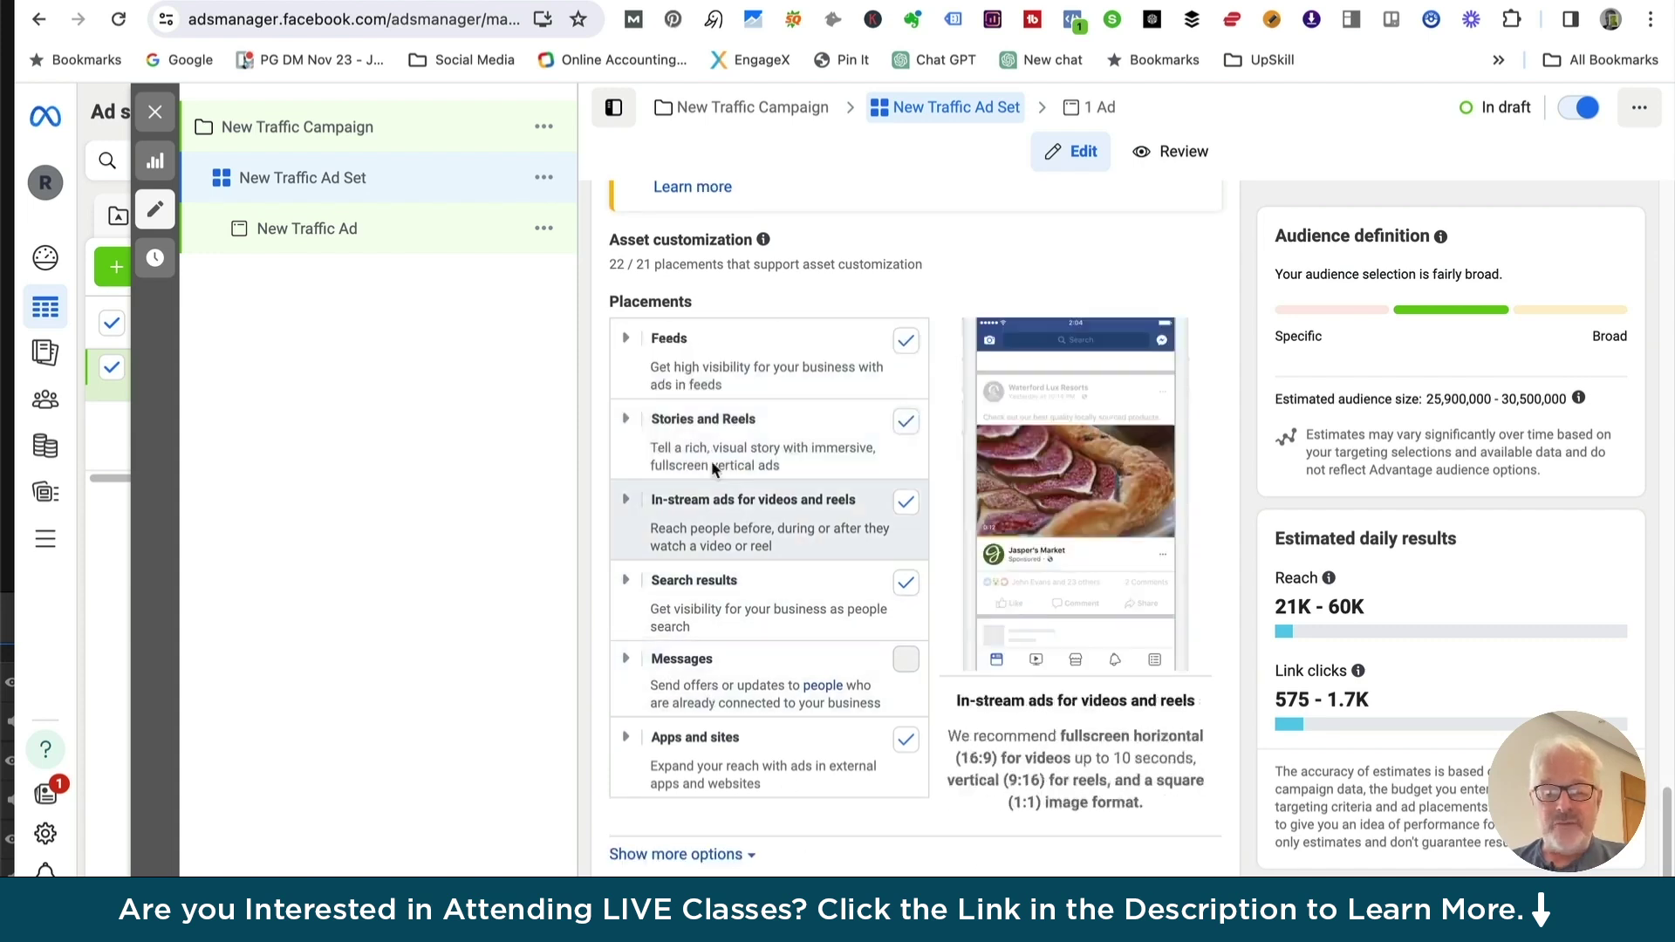
scroll(739, 711, down, 2)
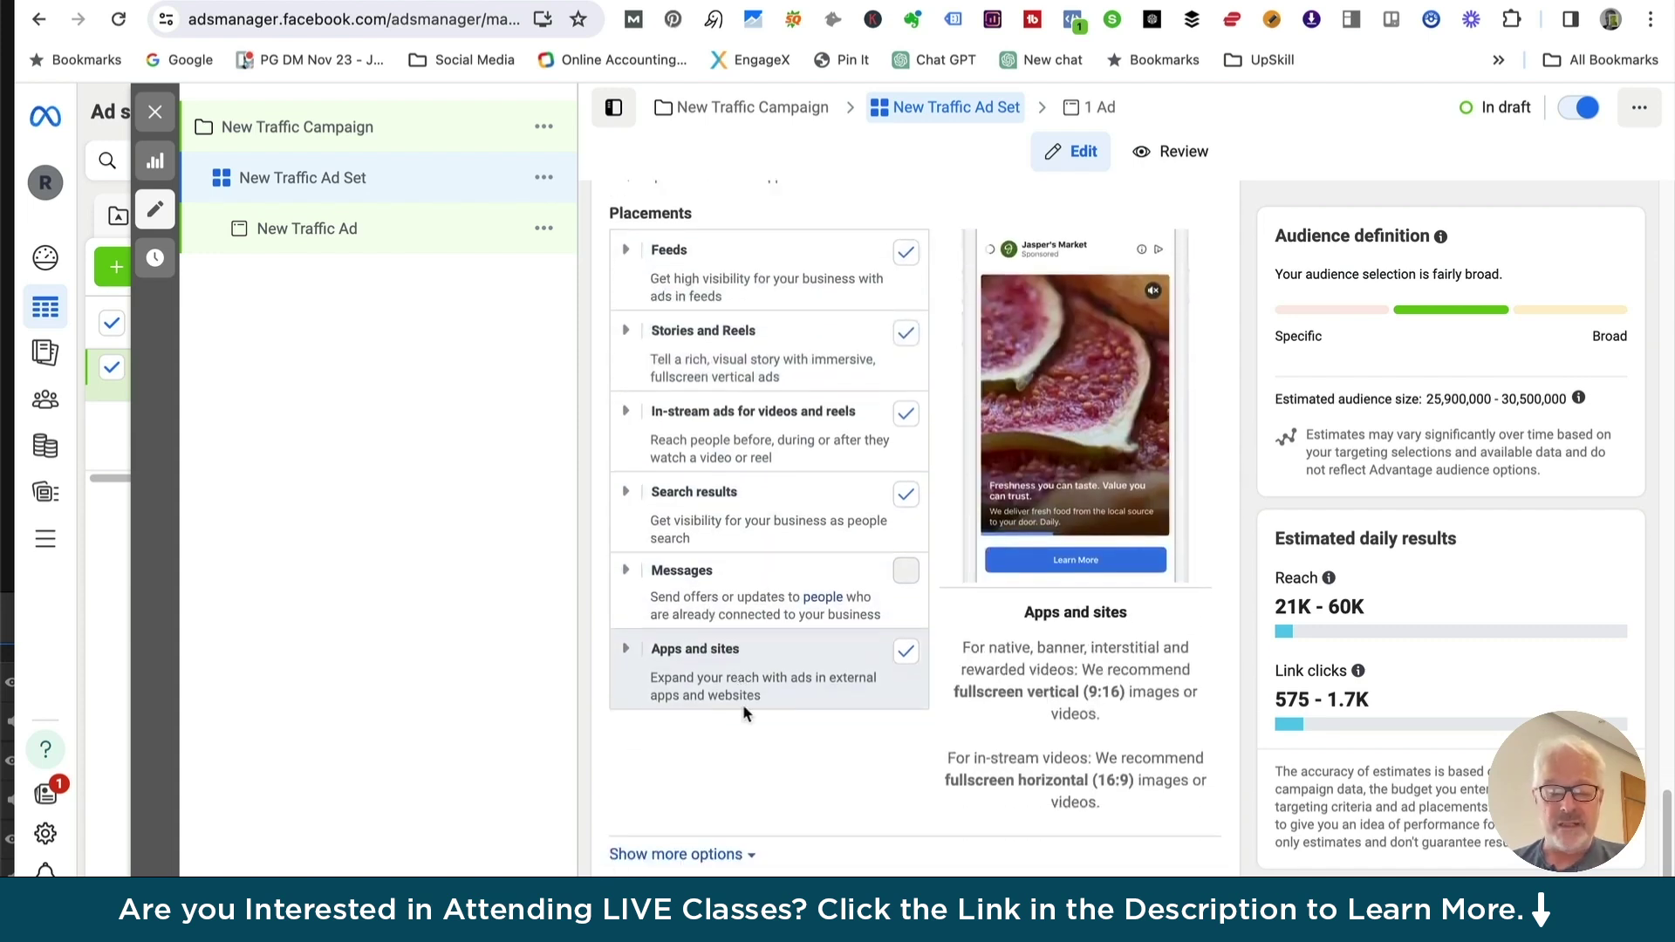
scroll(771, 554, up, 6)
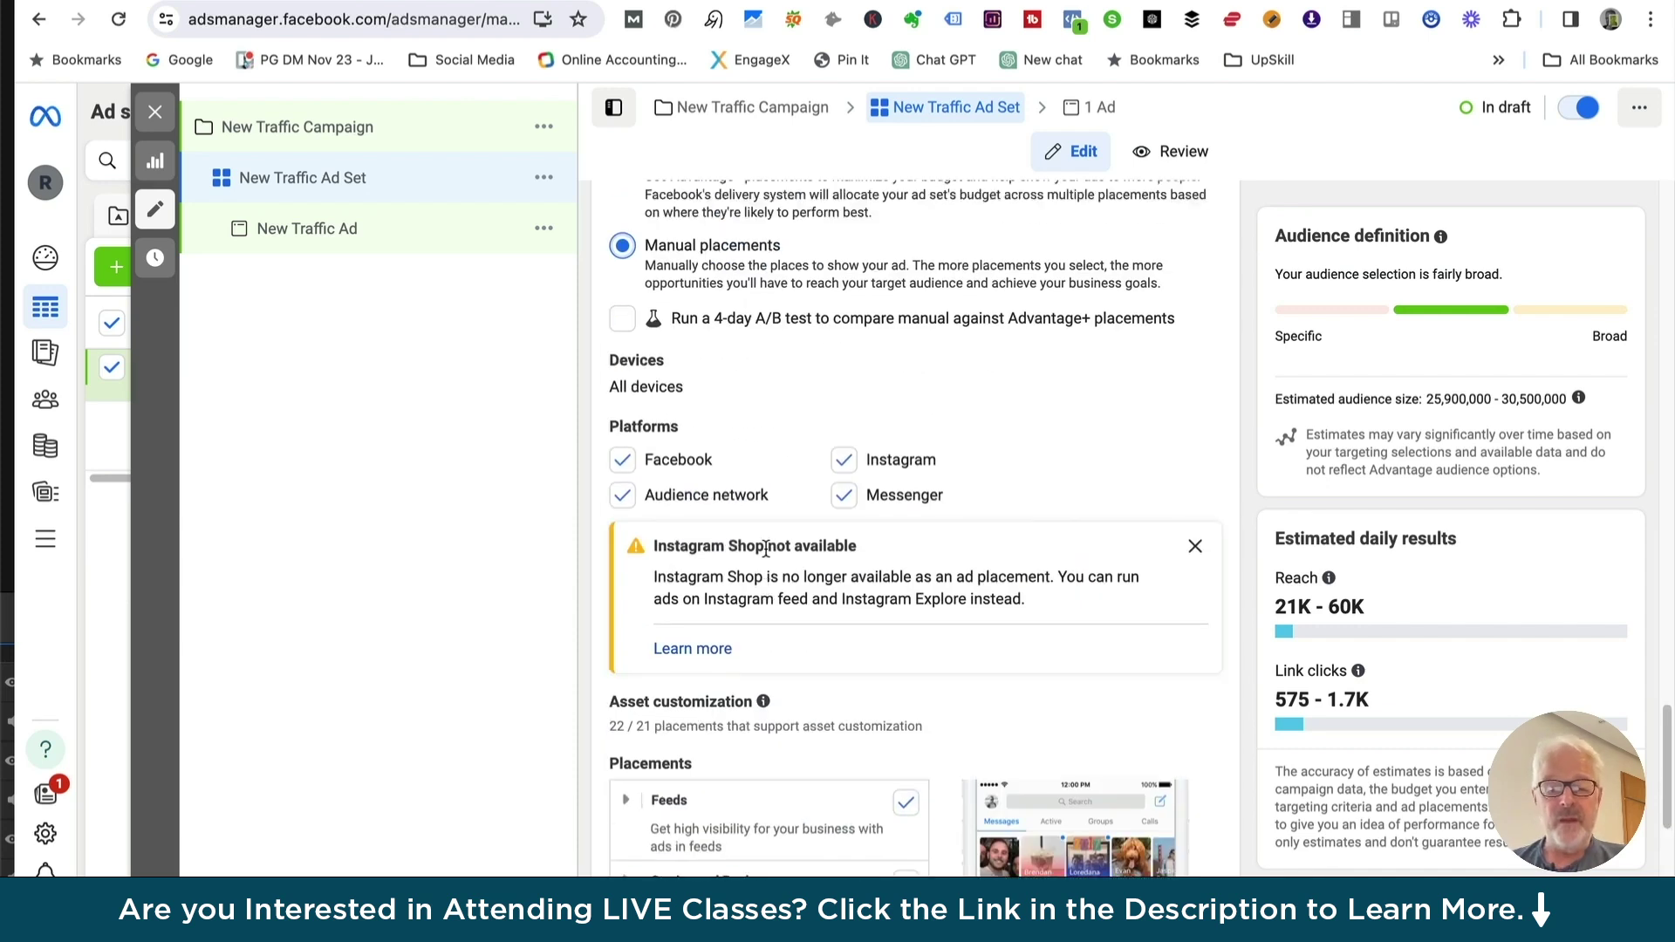
scroll(766, 549, up, 3)
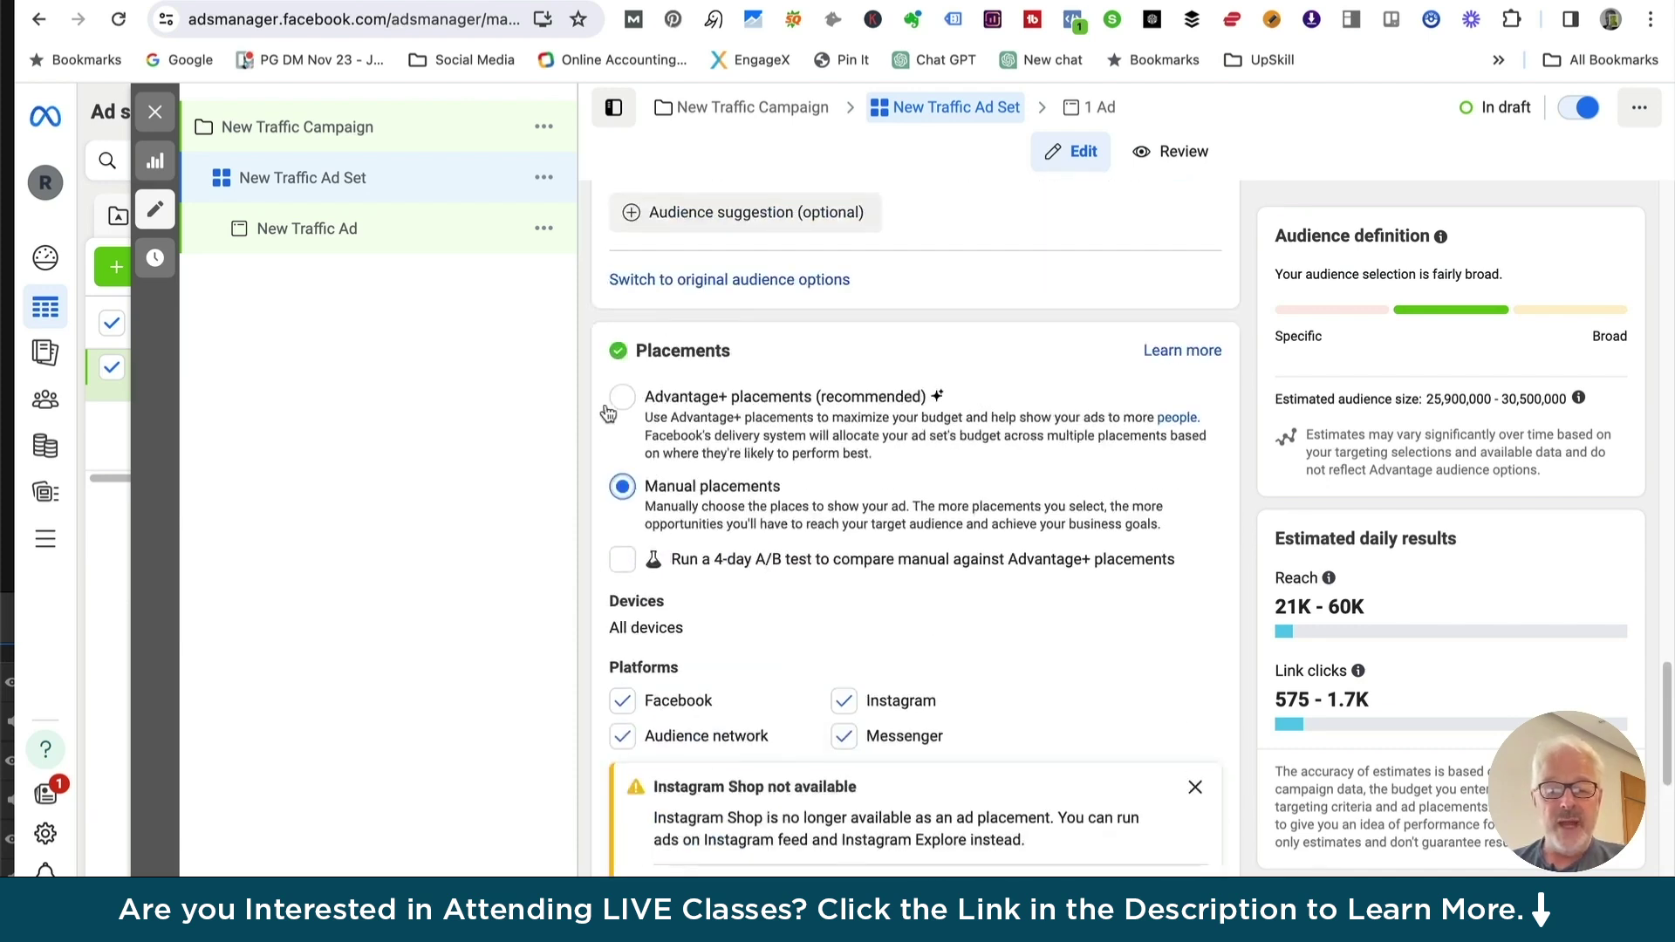
Return to Advantage+ placements and open the New Traffic Ad
click(620, 398)
scroll(663, 610, up, 4)
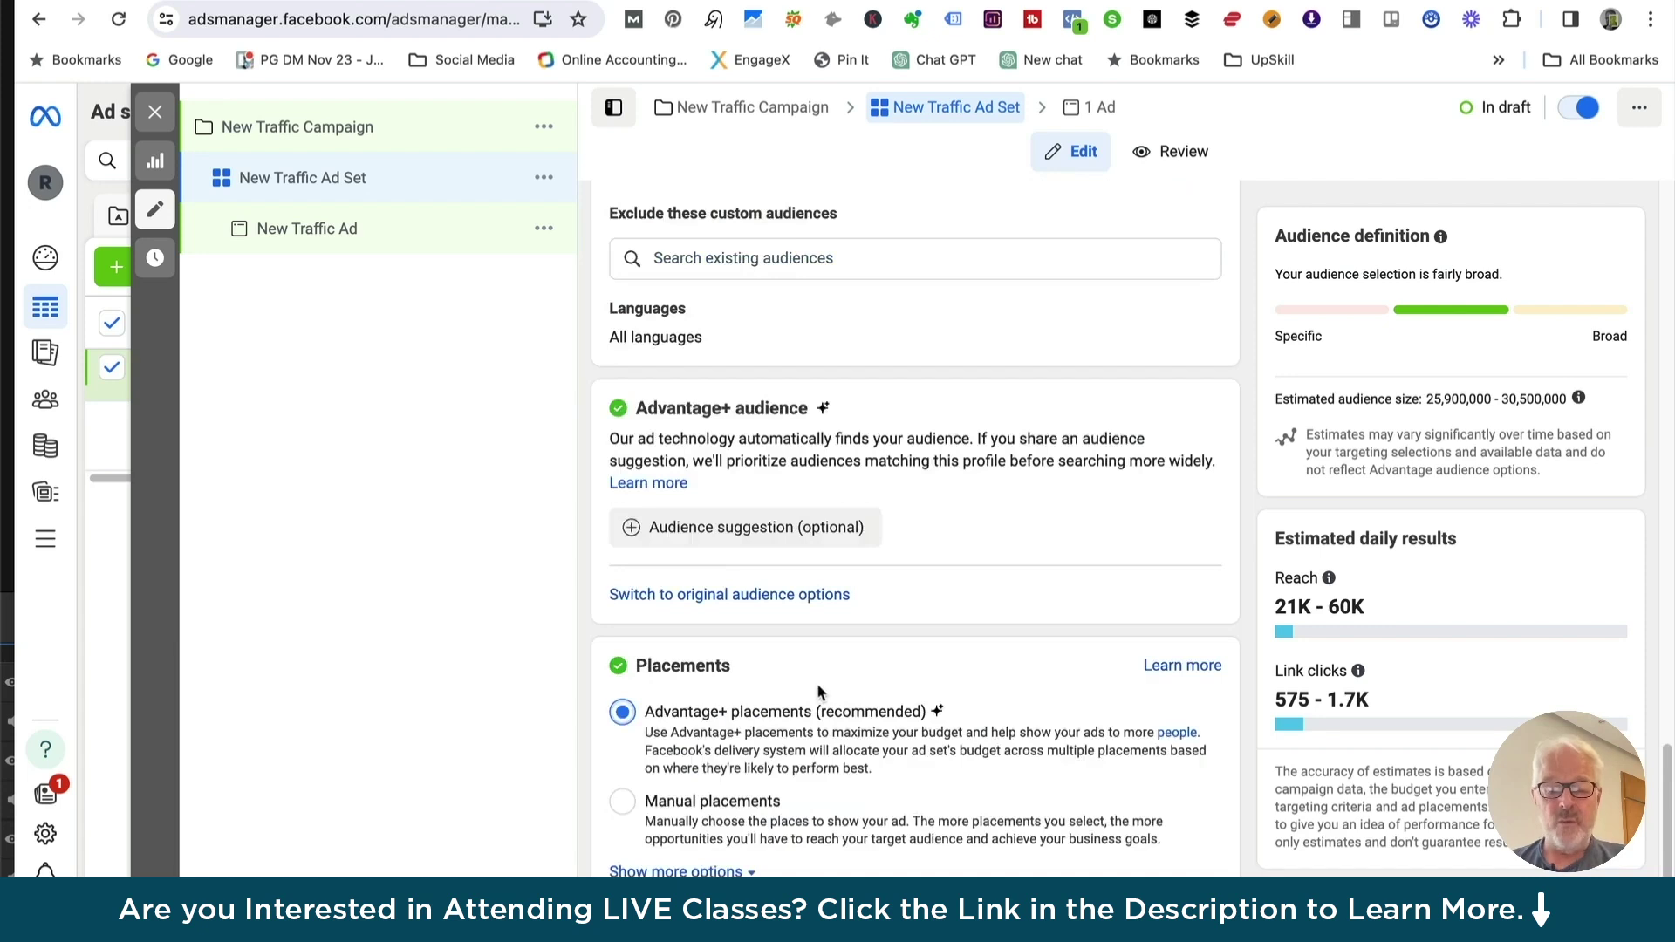
mouse_move(735, 545)
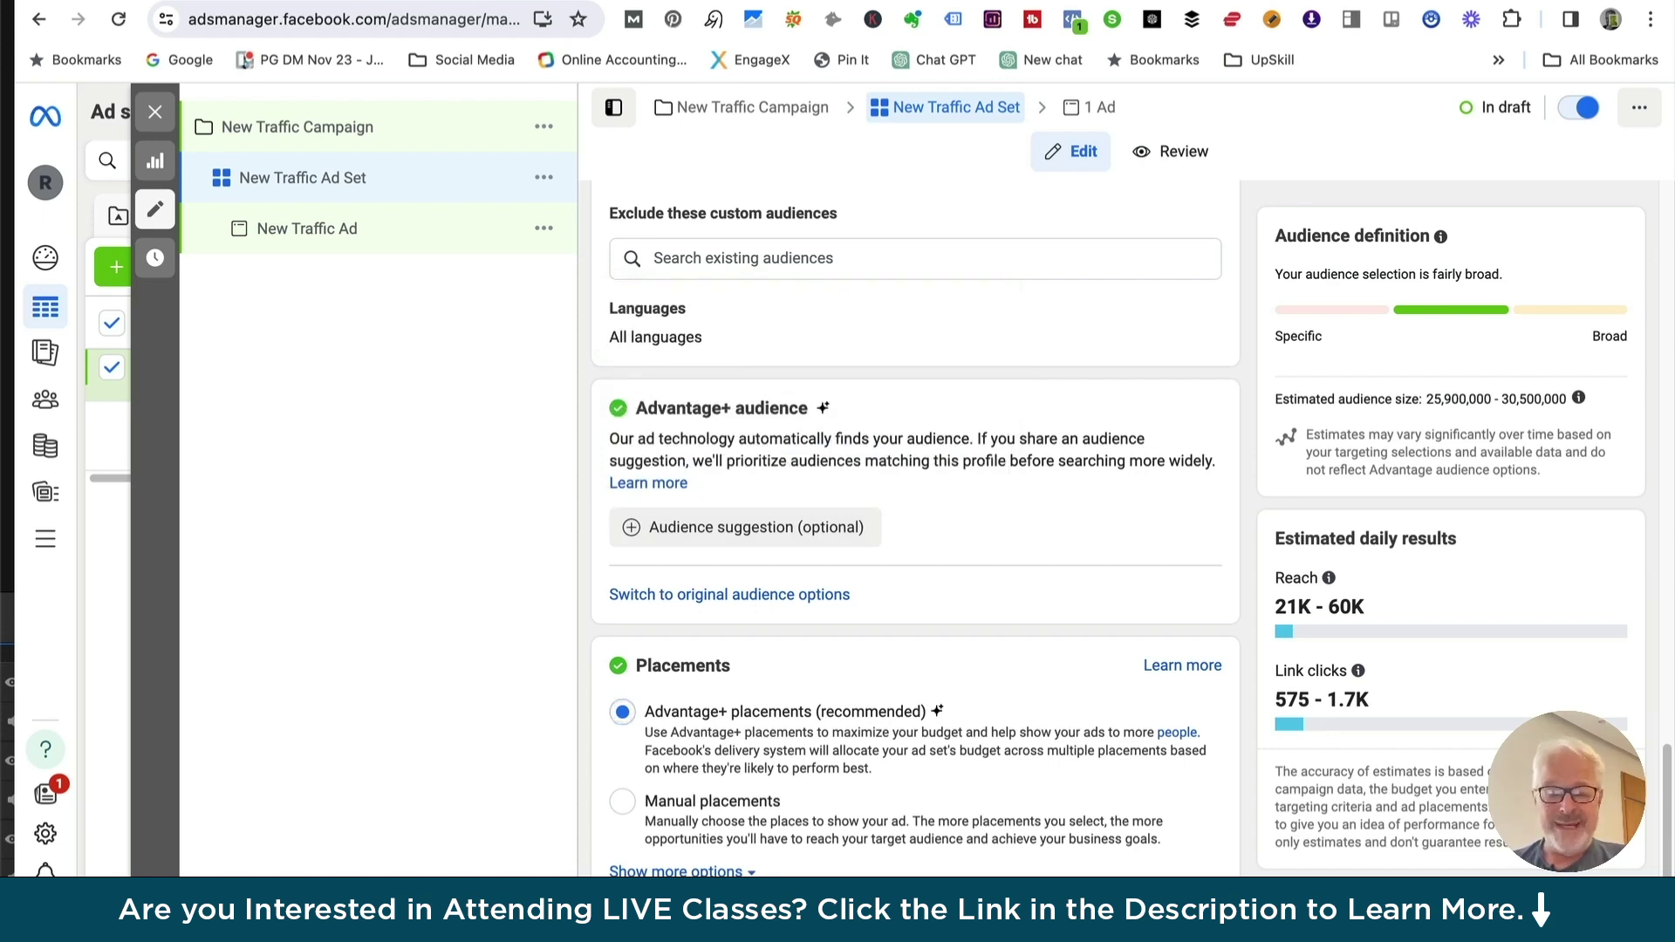
click(1612, 909)
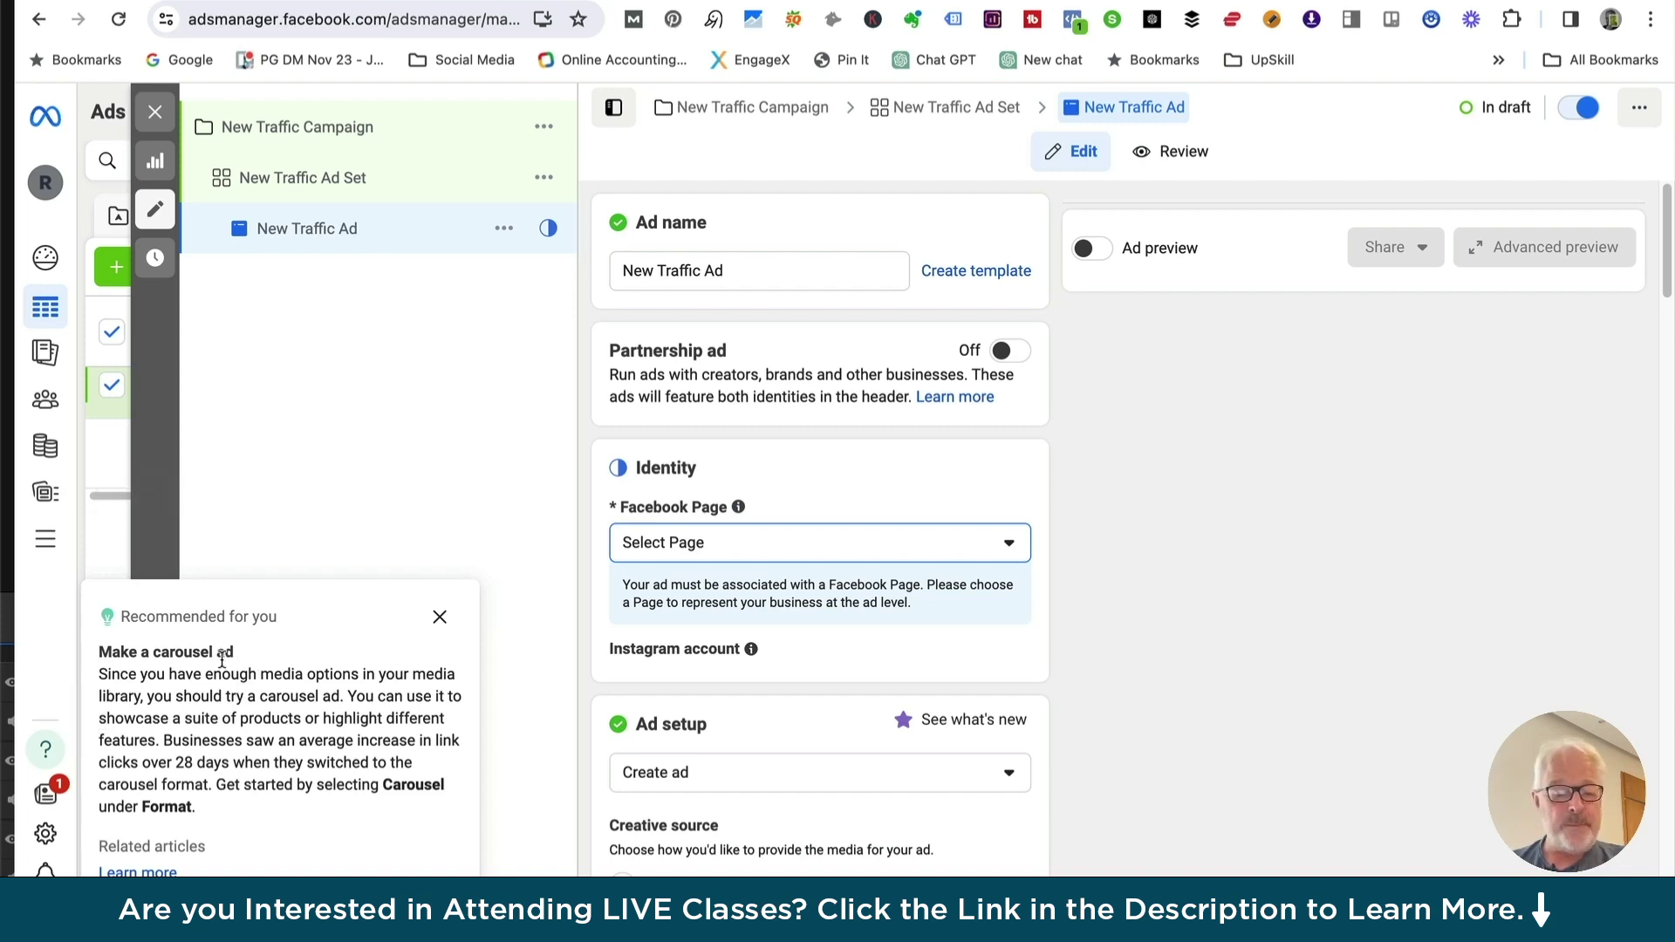
Dismiss the carousel recommendation and choose the business page from the Personal group
click(440, 616)
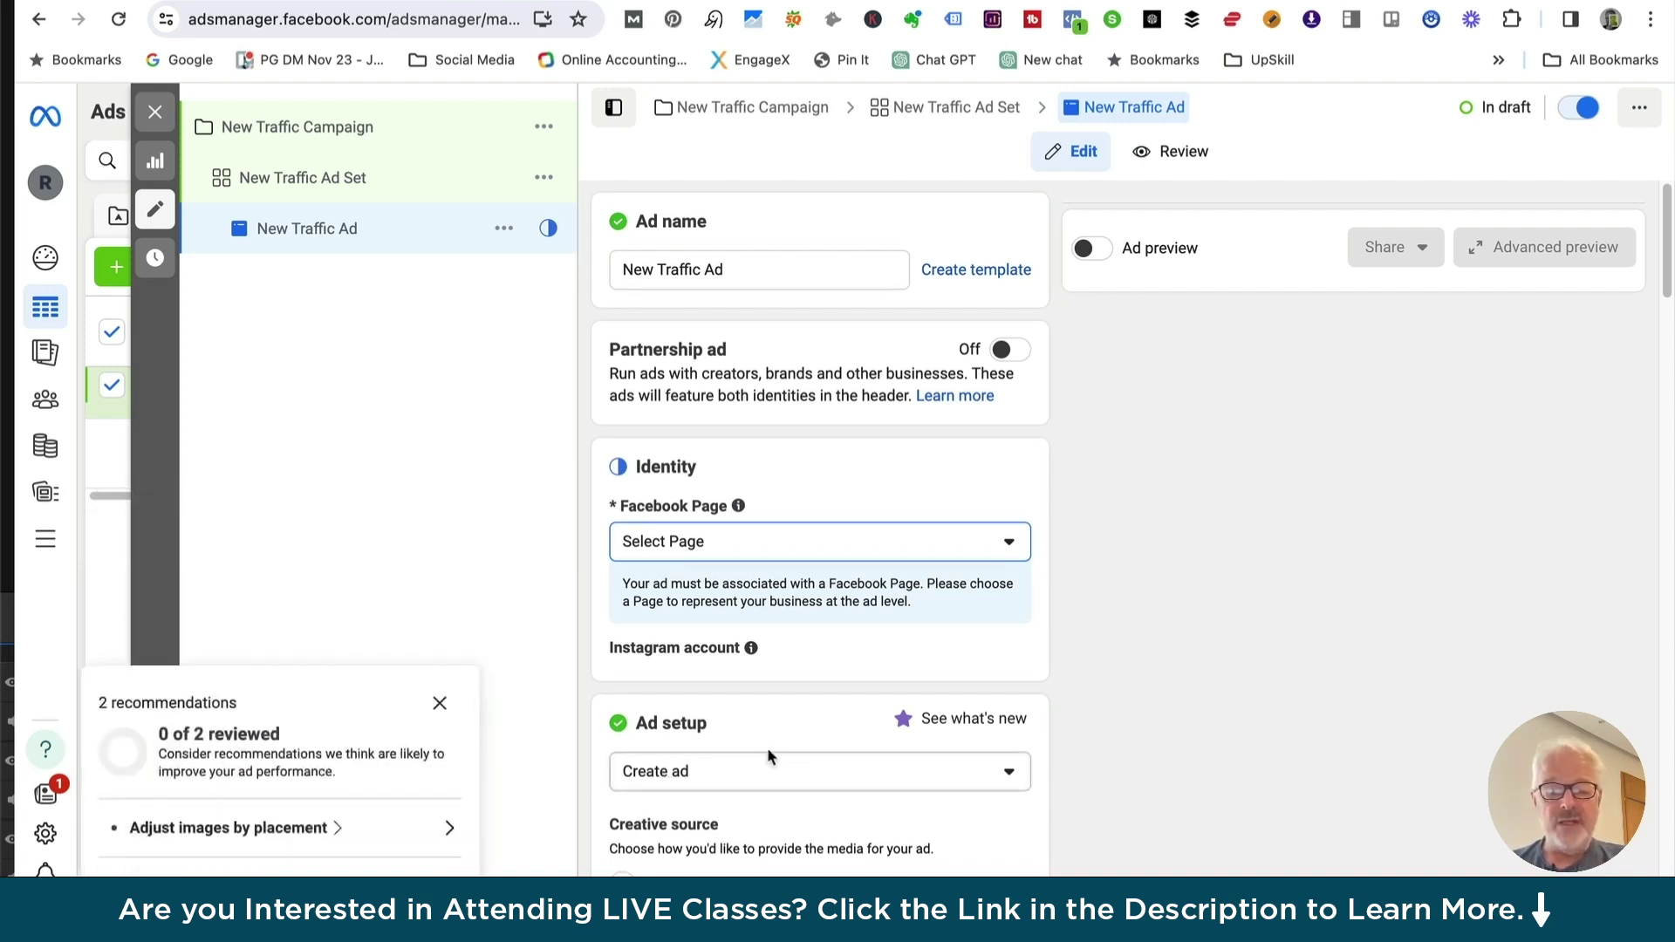
scroll(737, 436, down, 1)
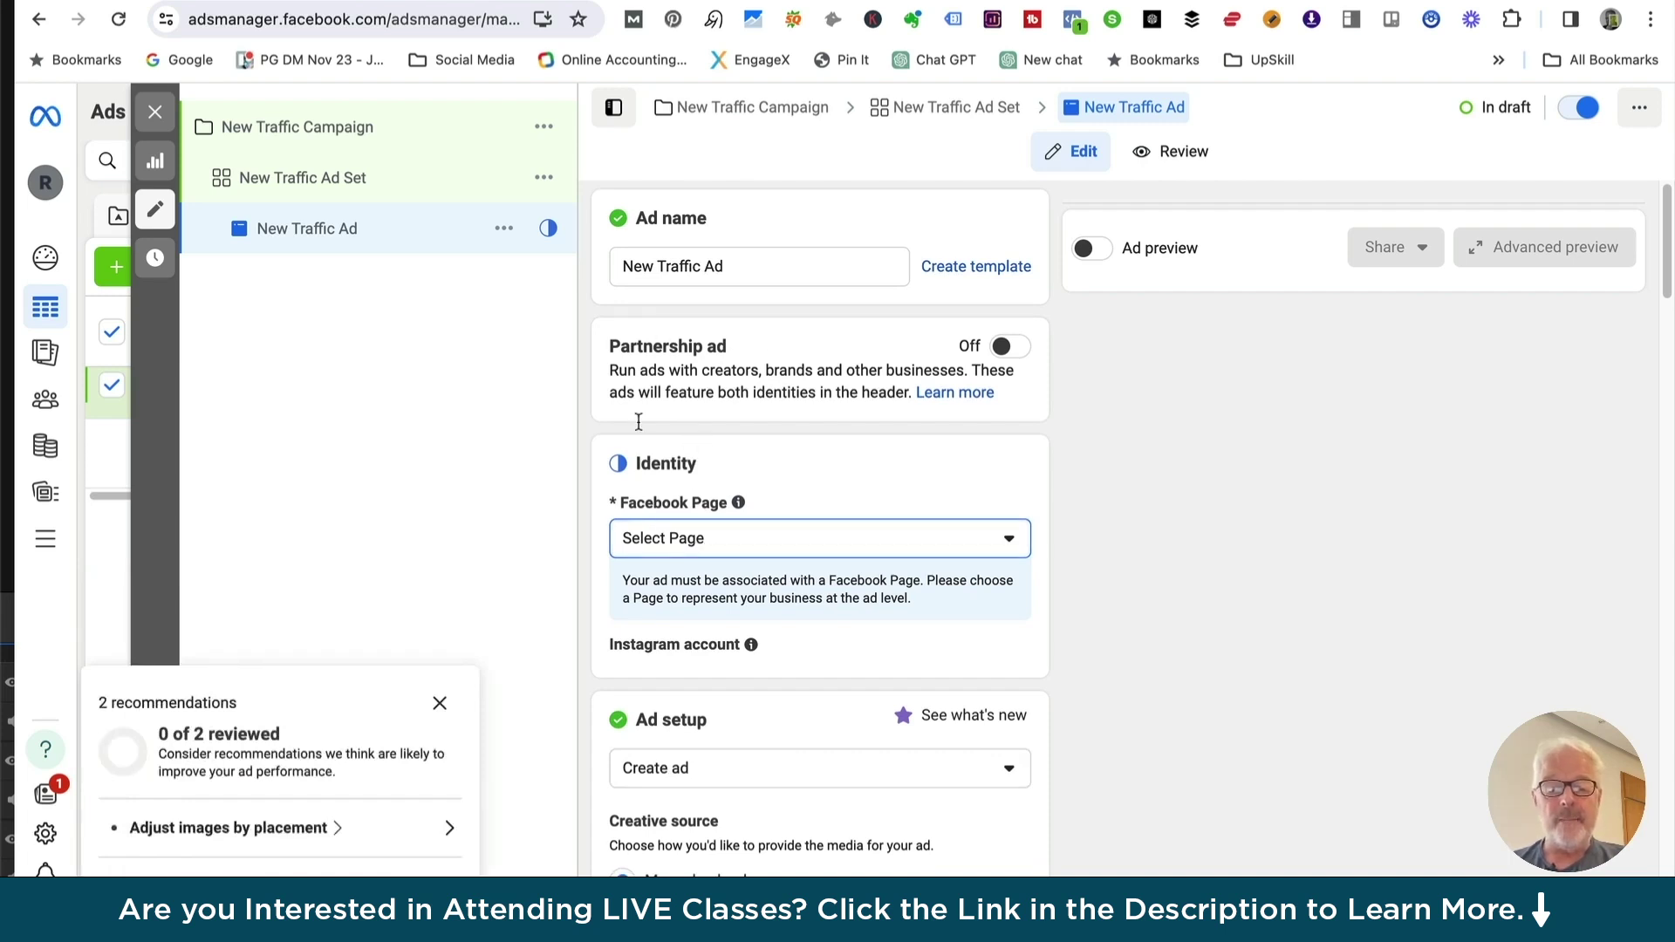
click(730, 541)
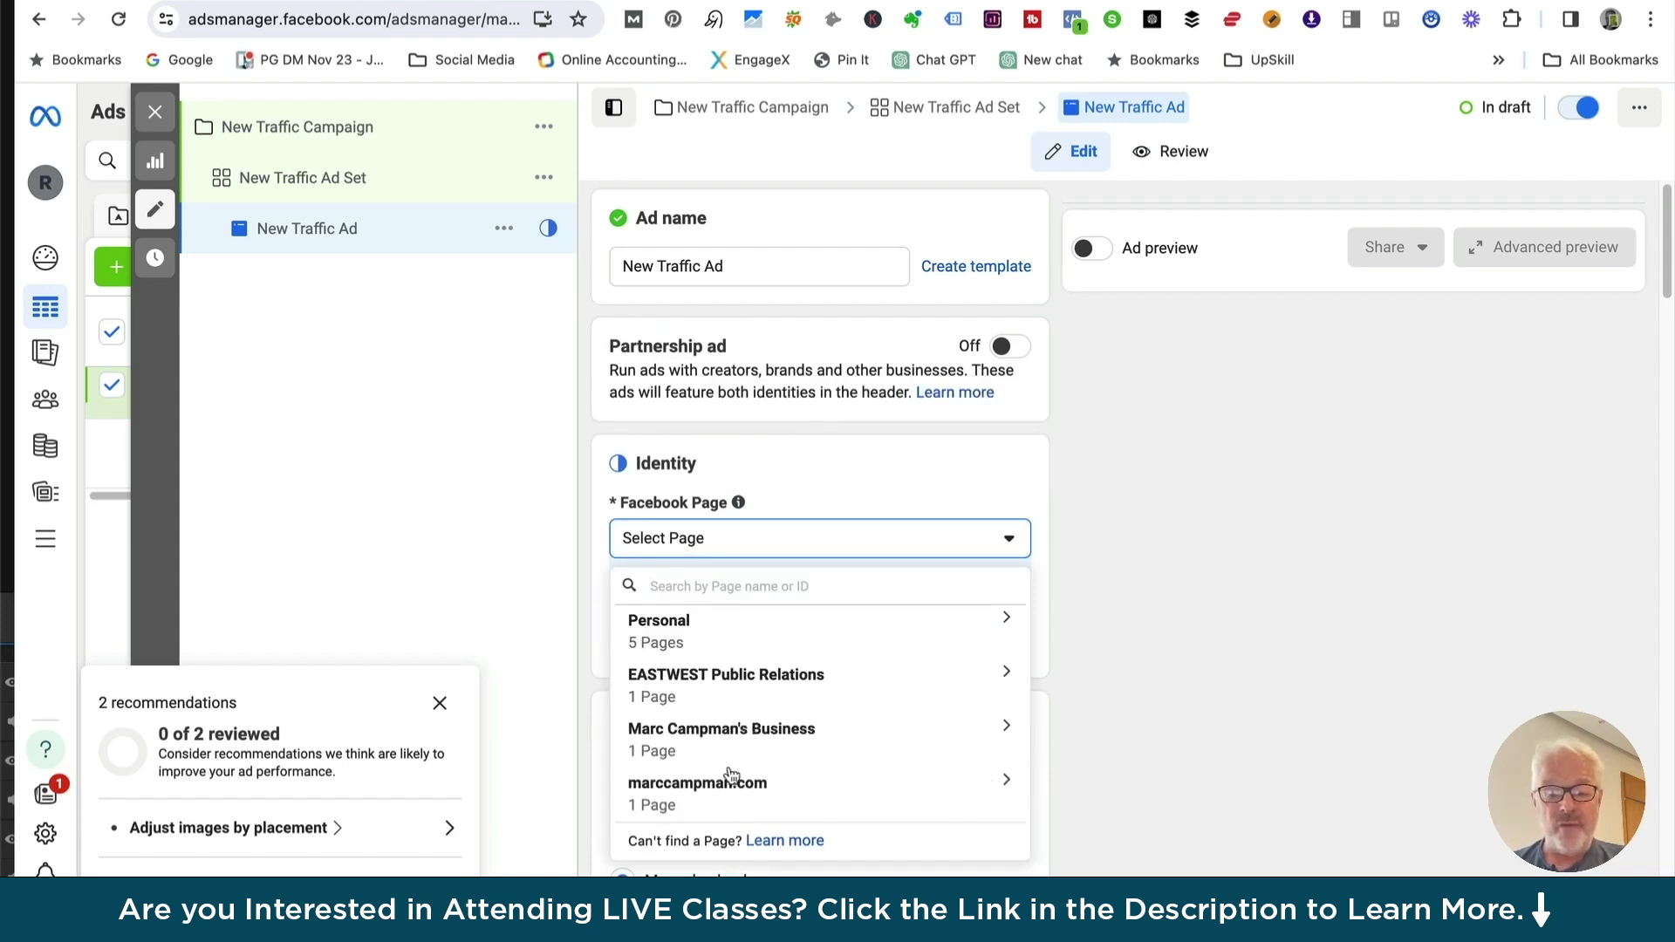
click(669, 629)
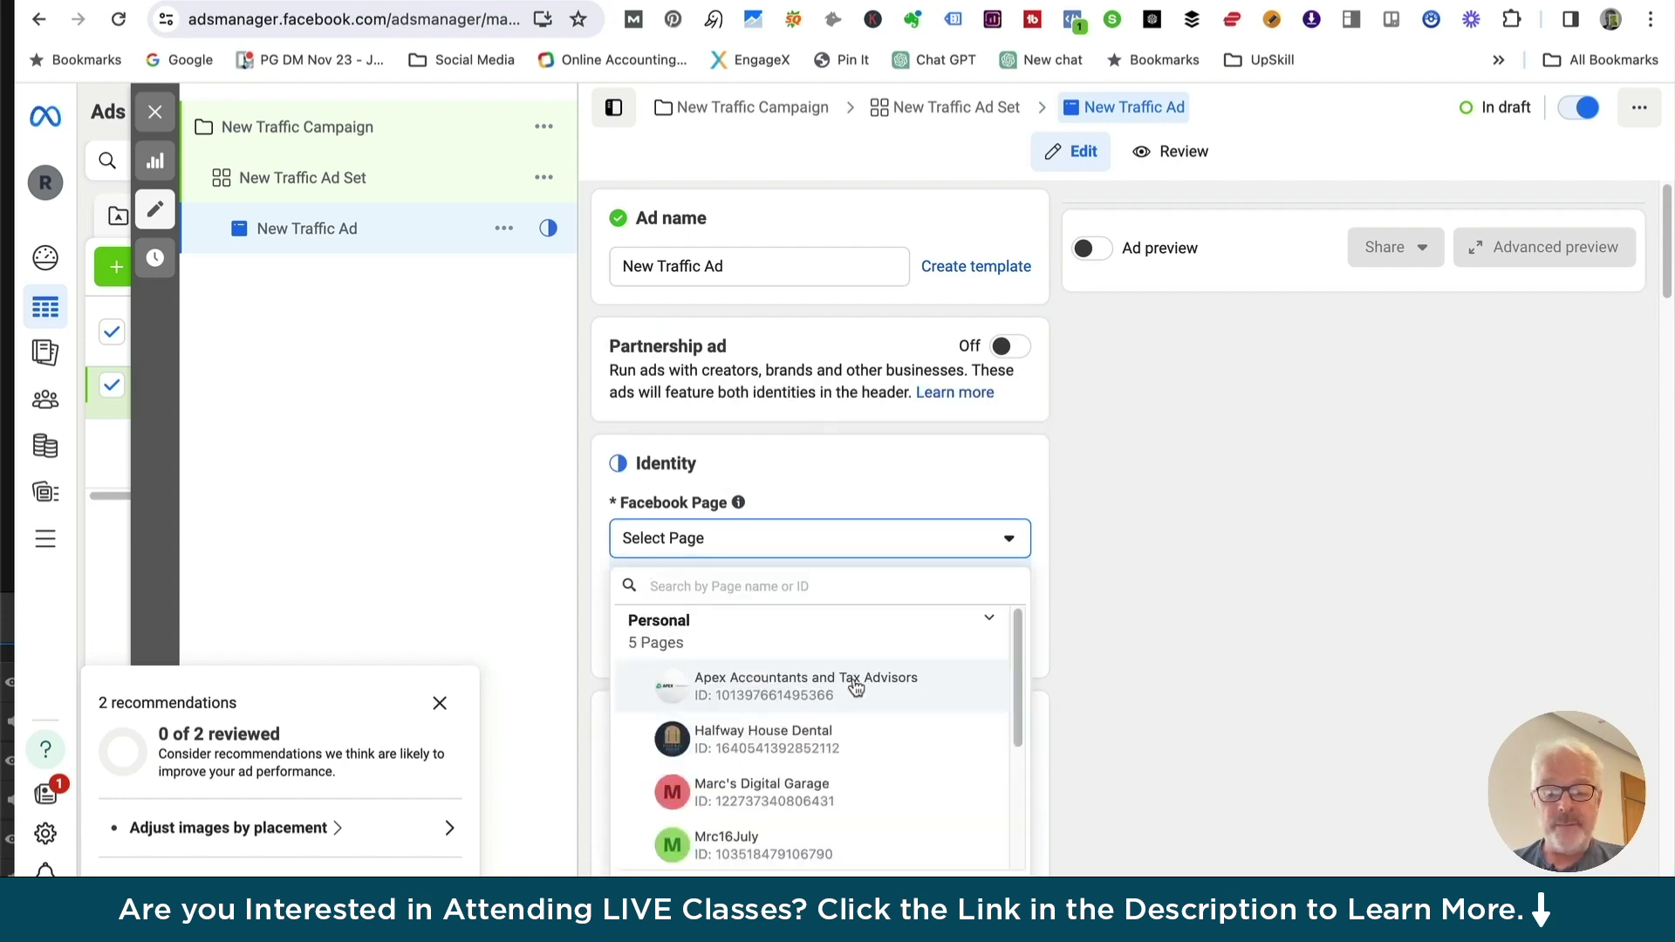
scroll(811, 807, down, 3)
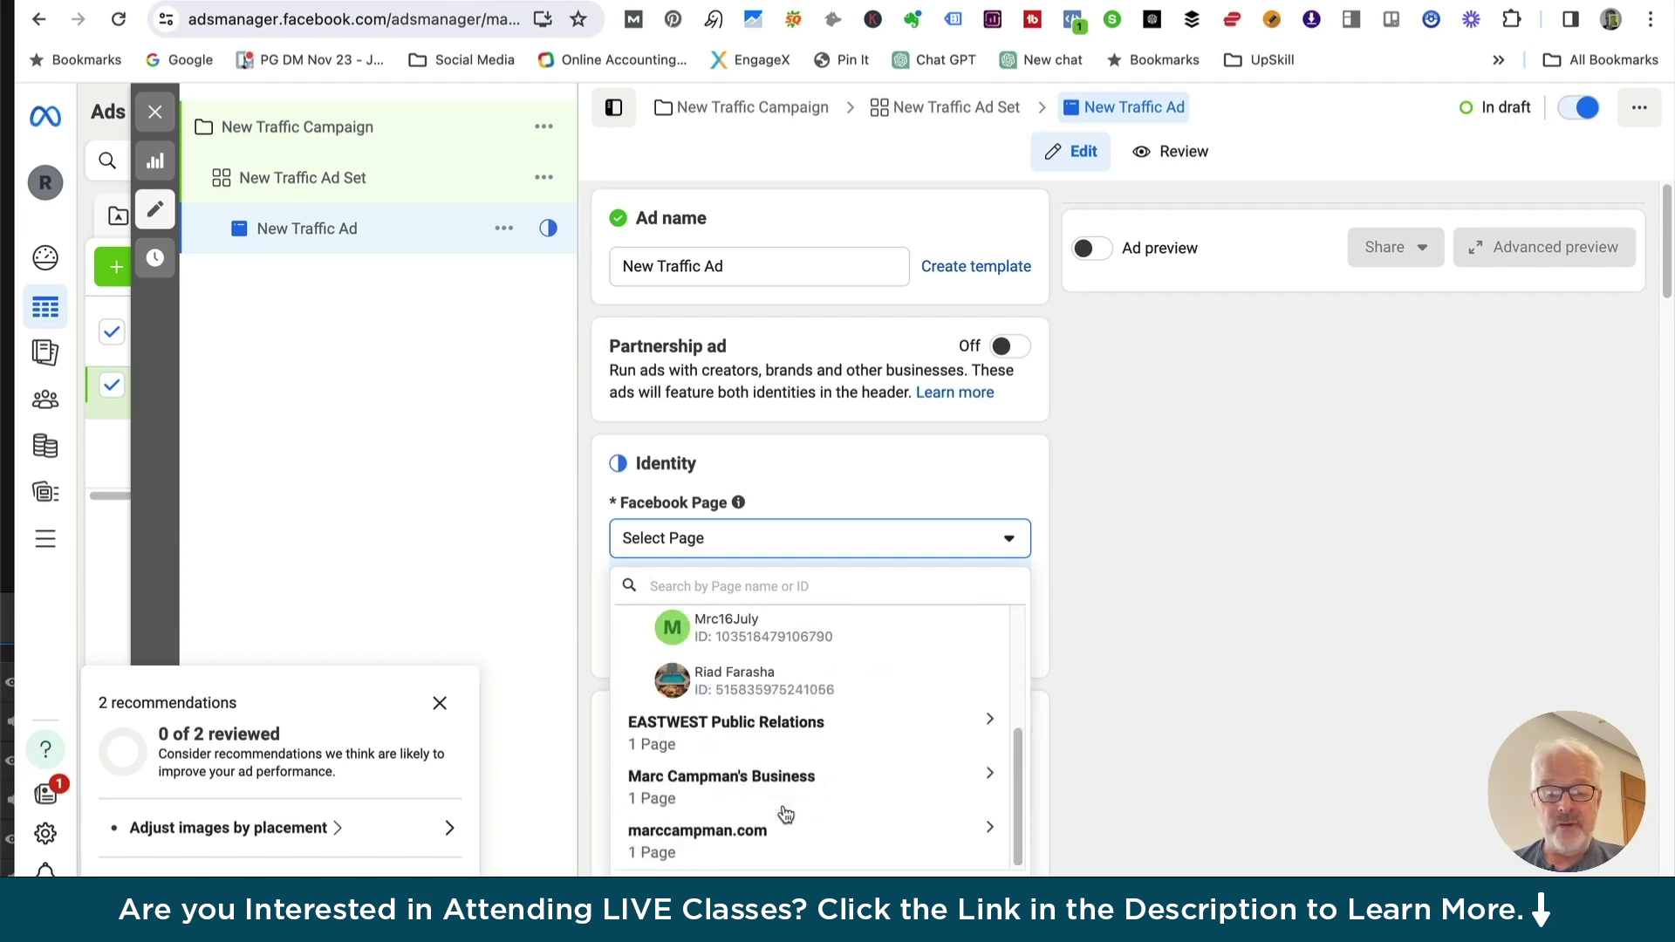
click(731, 683)
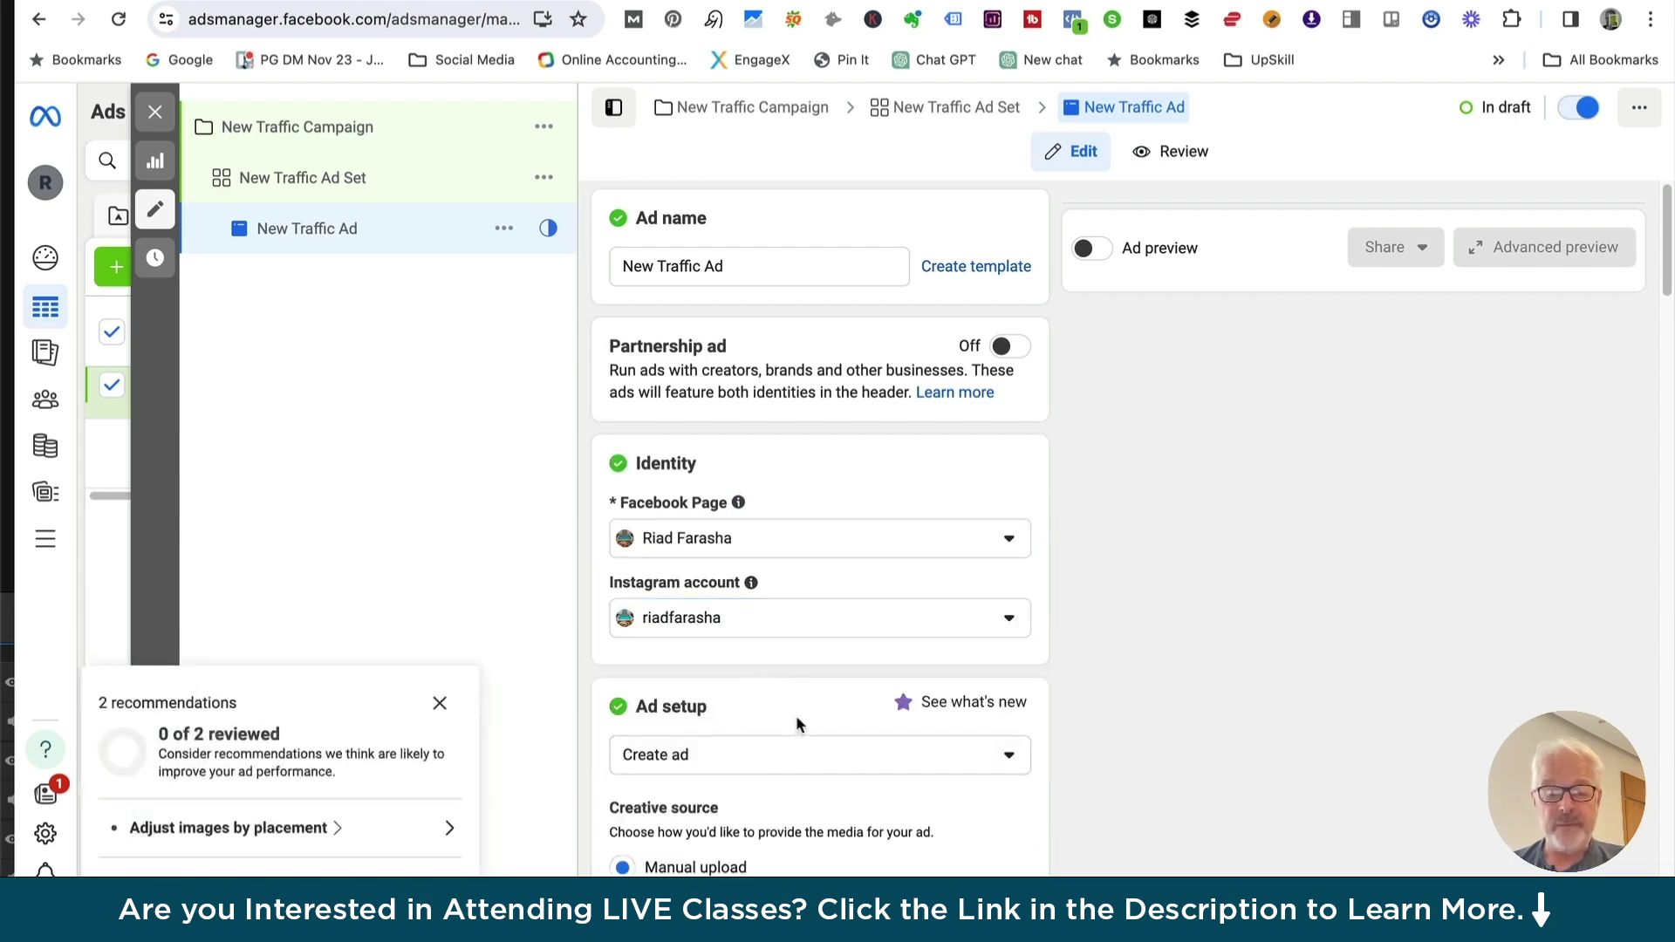
scroll(795, 724, down, 1)
scroll(795, 729, down, 4)
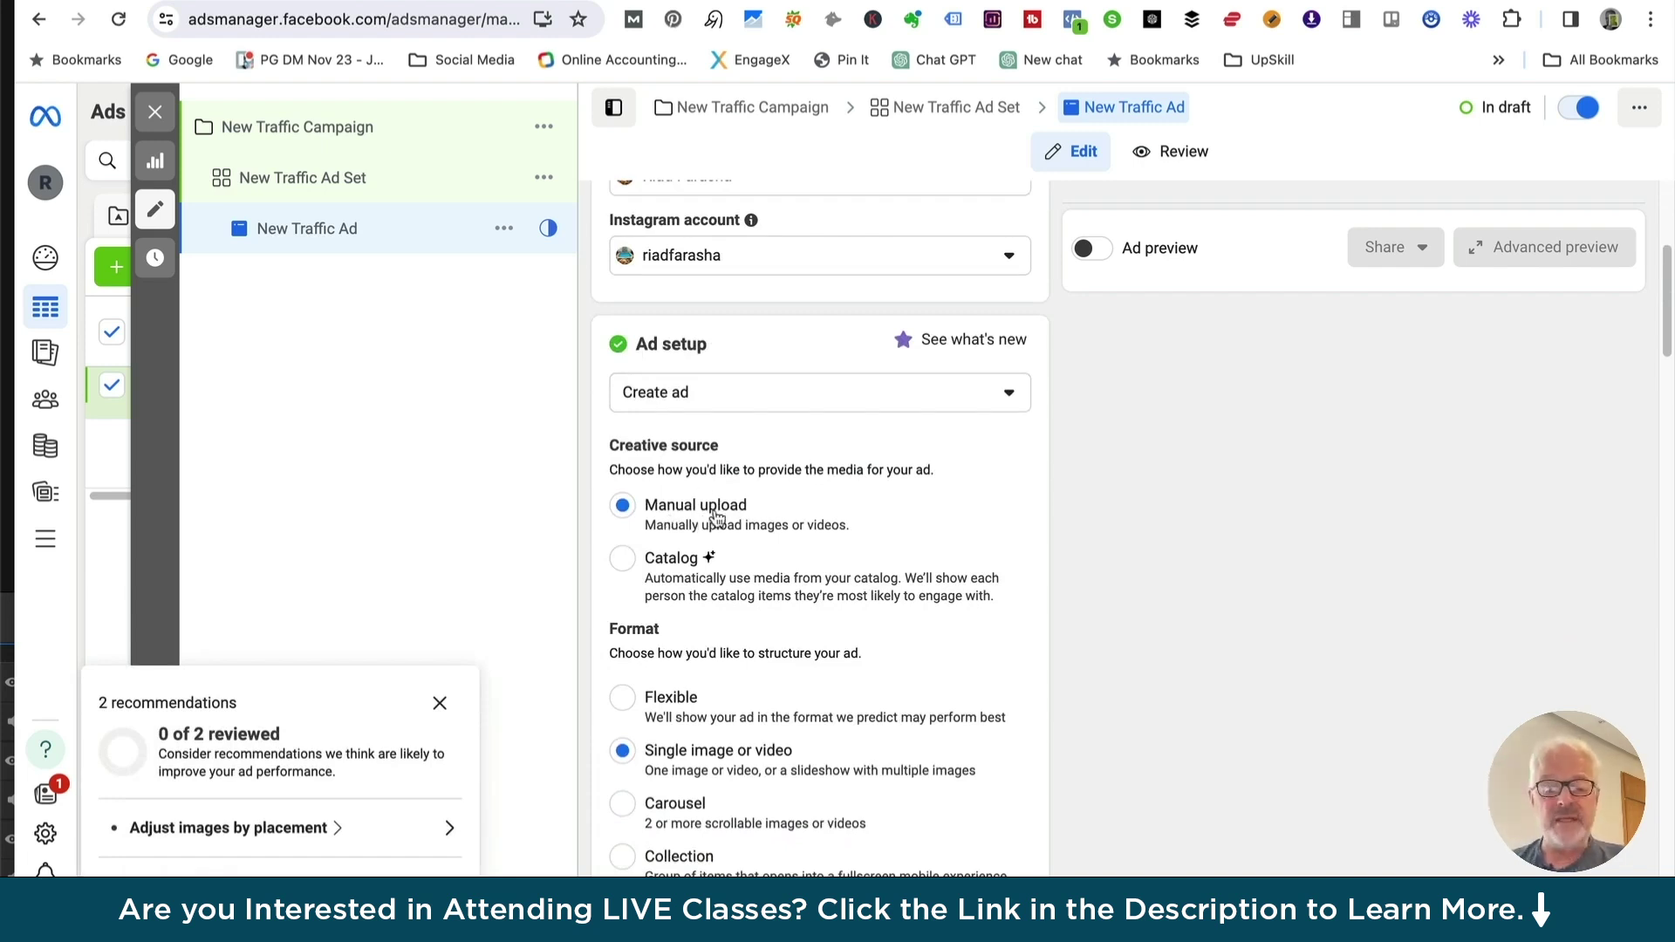
Use the catalog as the creative source and choose the Carousel format
click(624, 567)
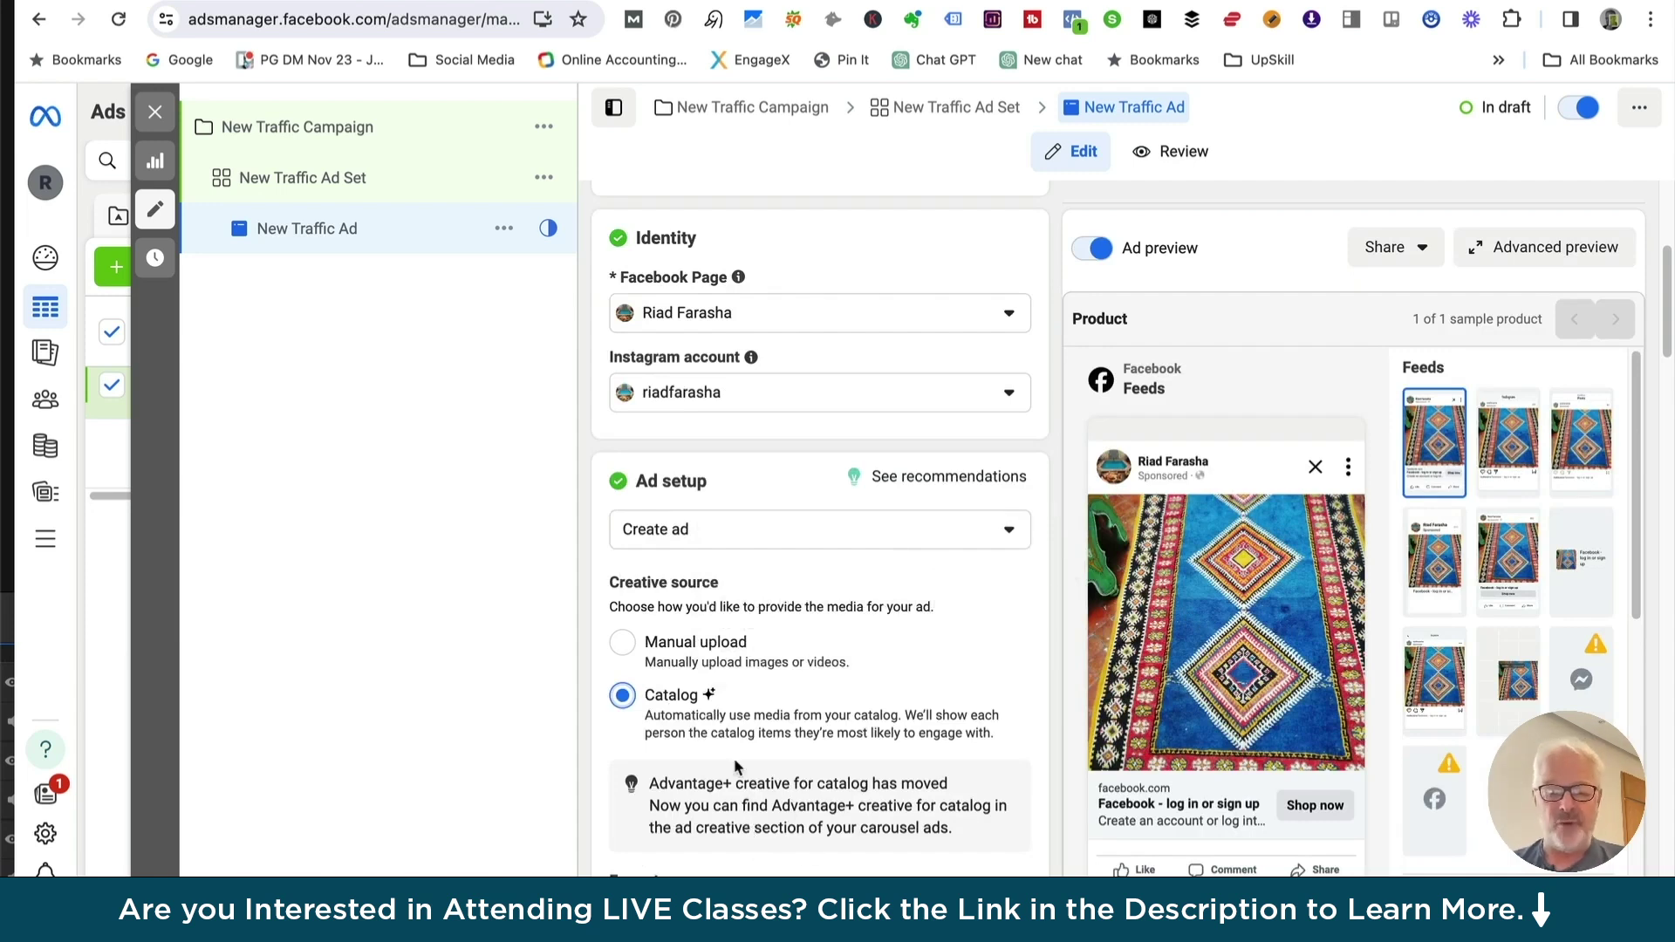
scroll(705, 747, down, 1)
scroll(708, 747, down, 5)
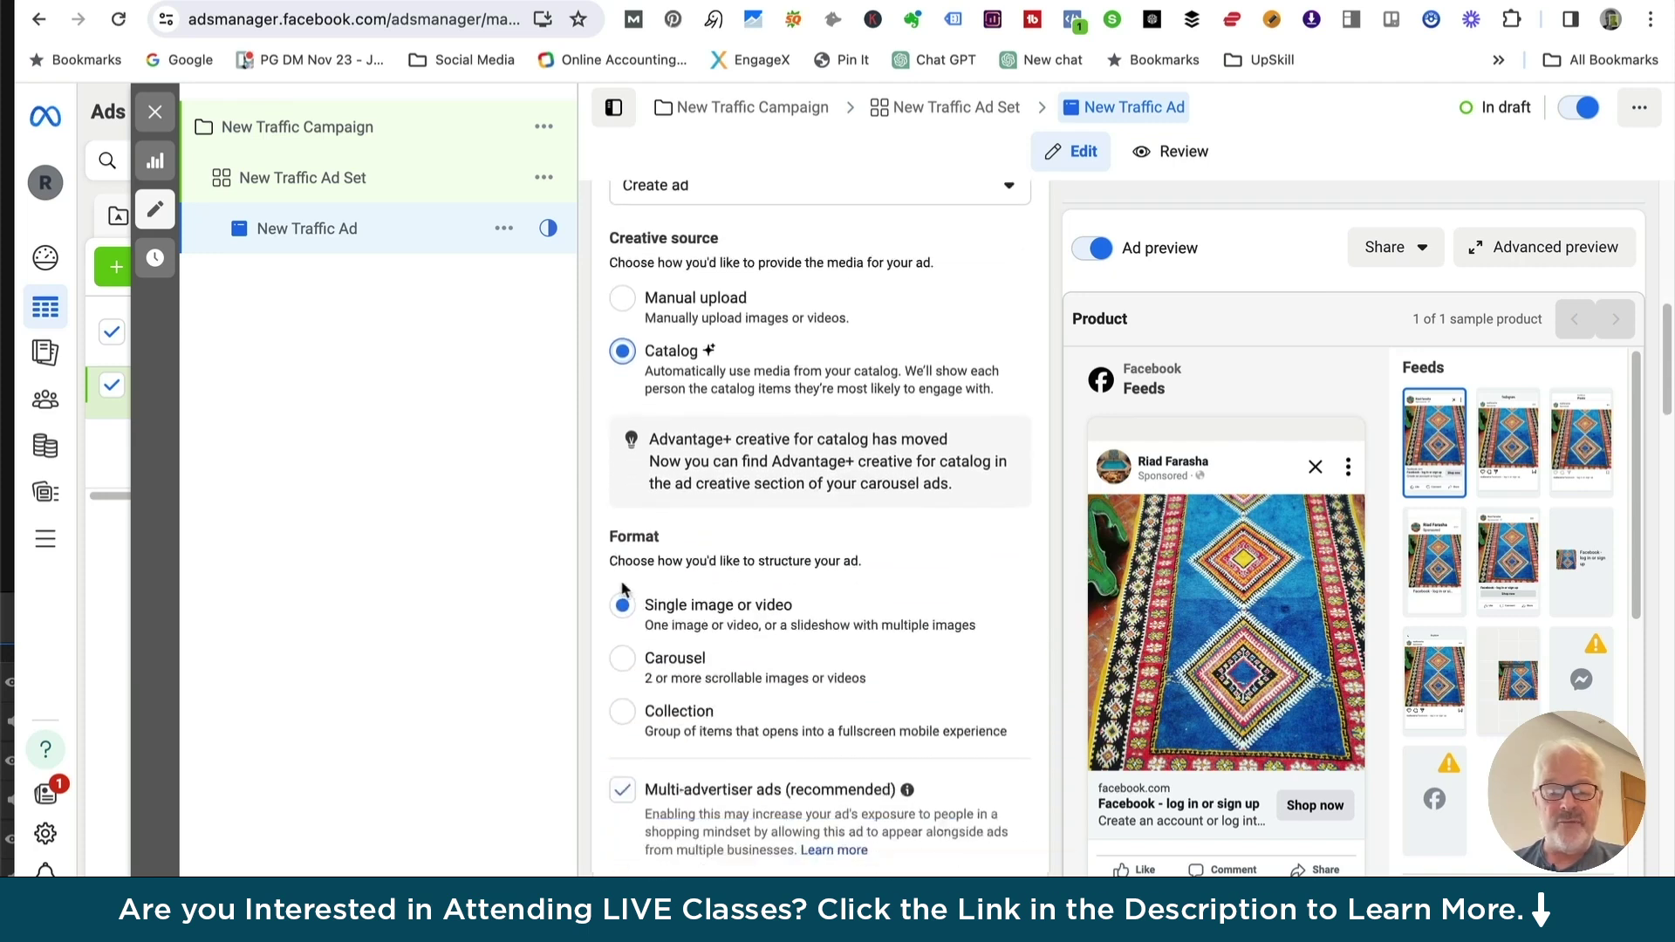
click(623, 660)
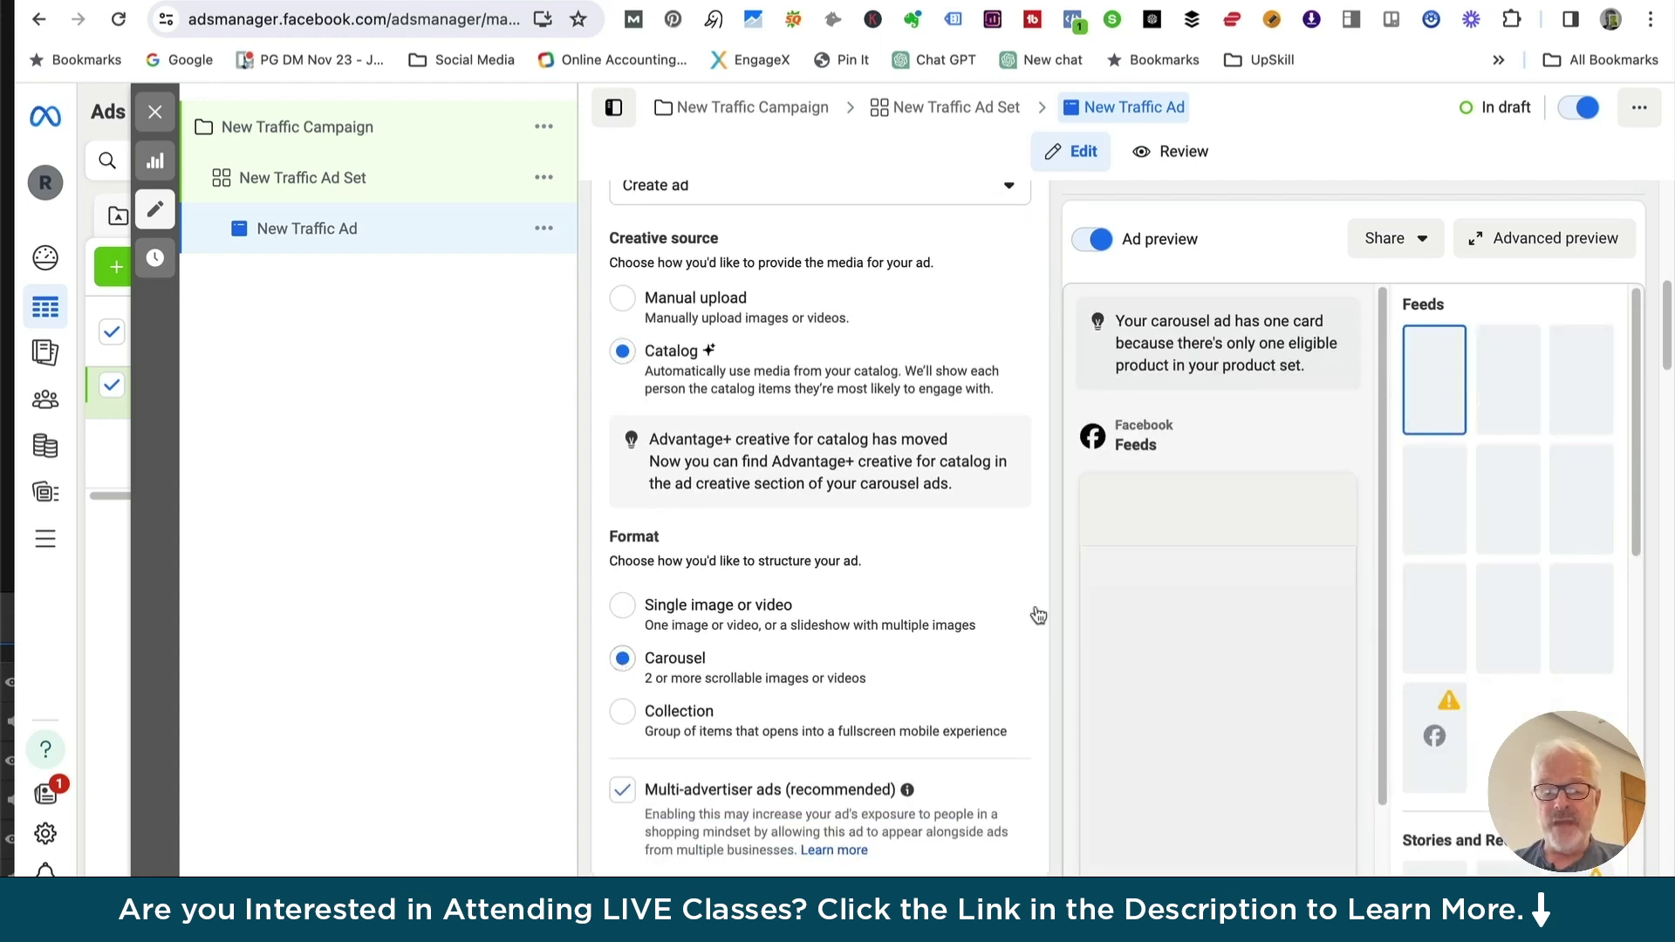
scroll(1038, 614, down, 1)
mouse_move(1288, 686)
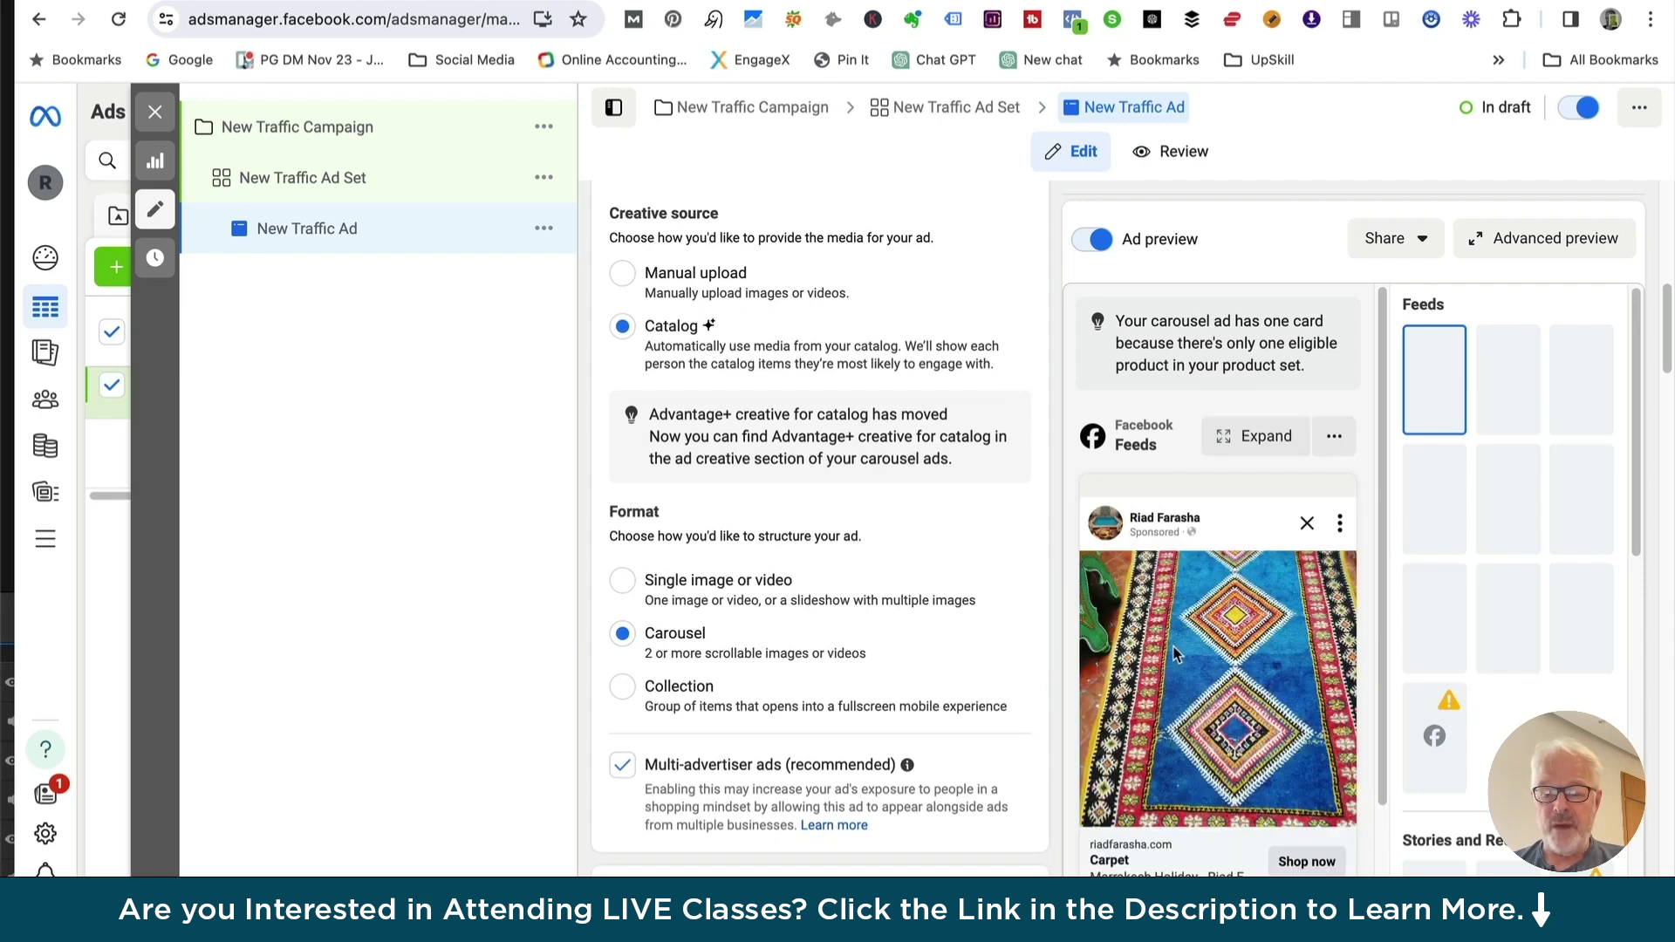
scroll(1151, 628, down, 2)
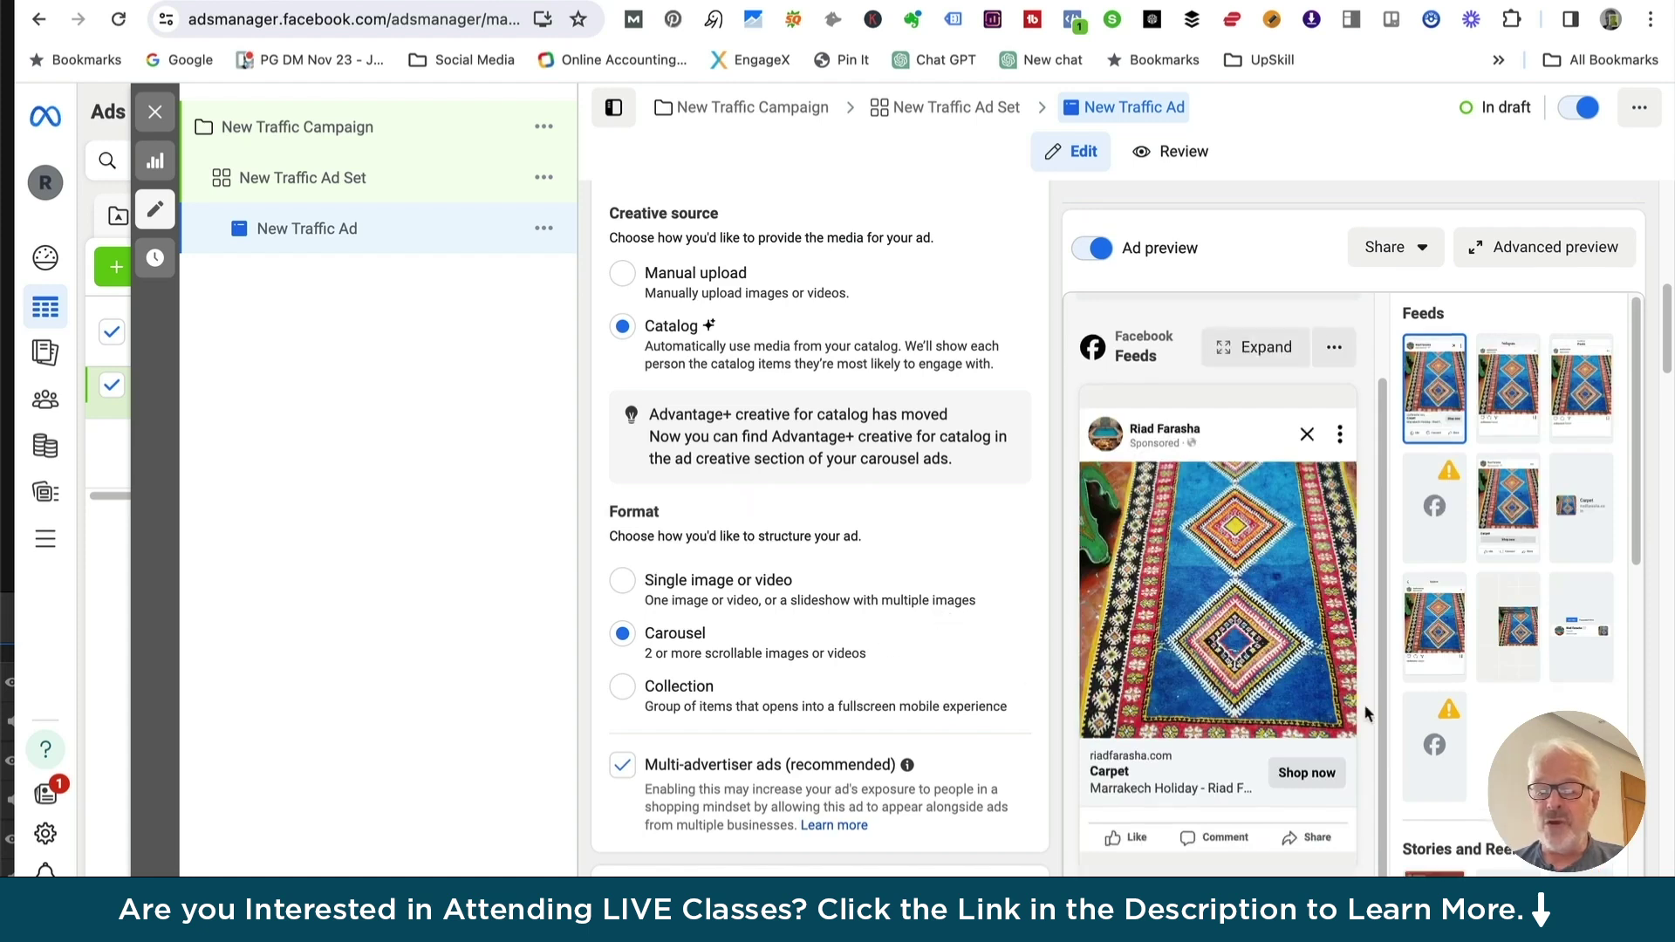
scroll(806, 634, down, 2)
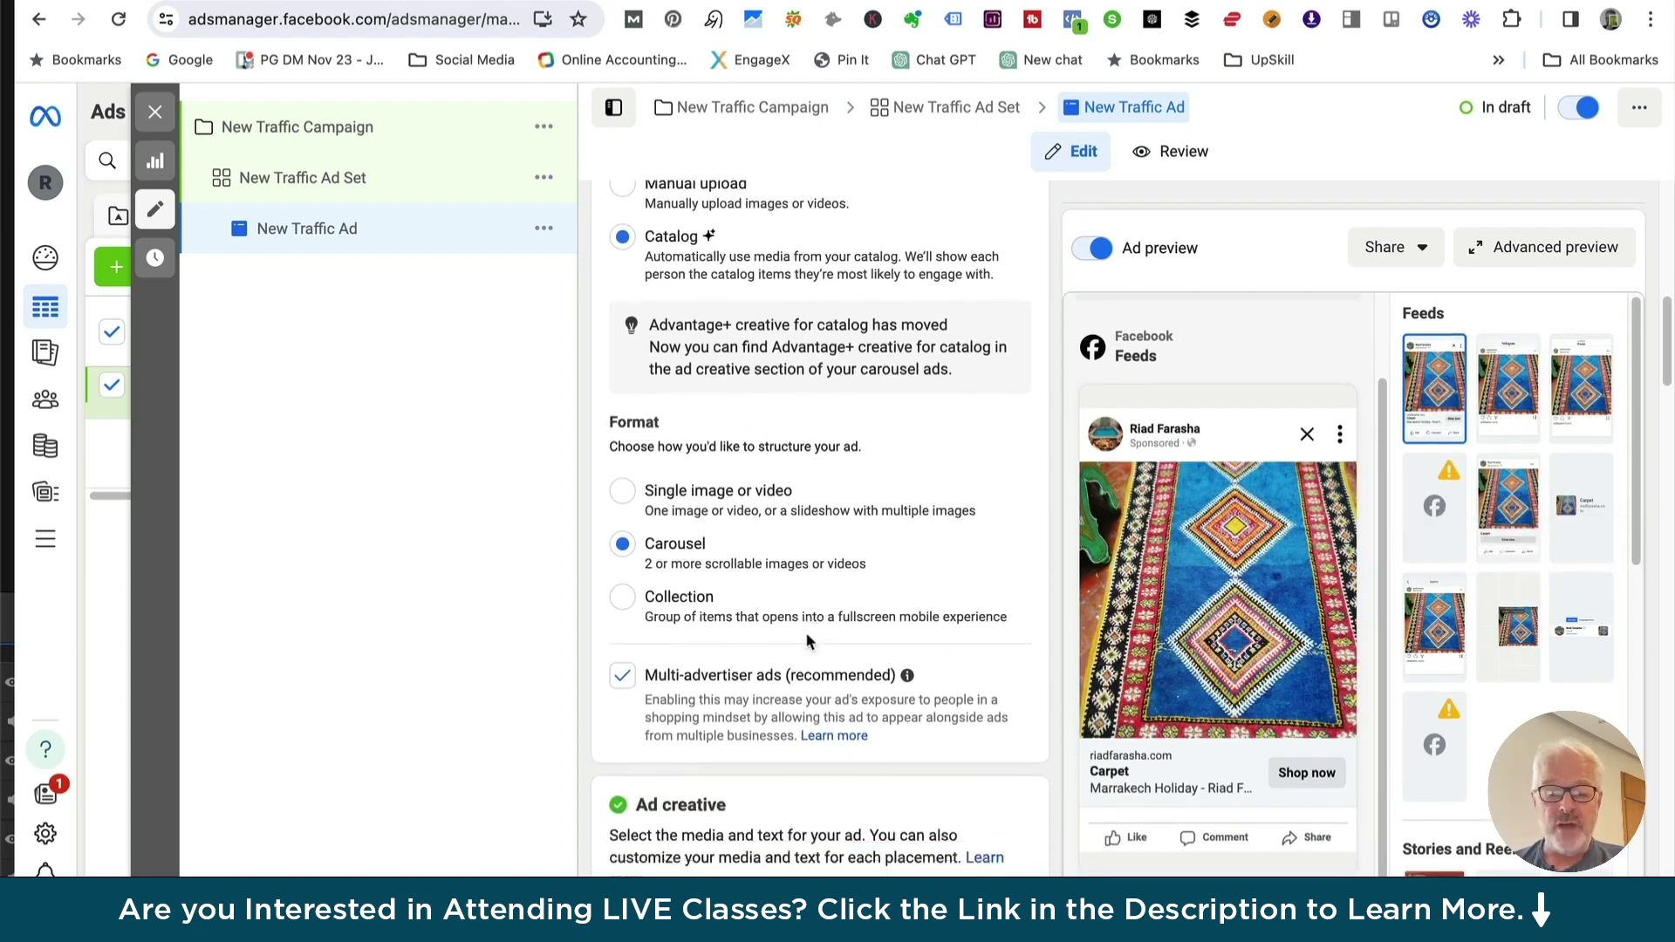
scroll(798, 635, down, 1)
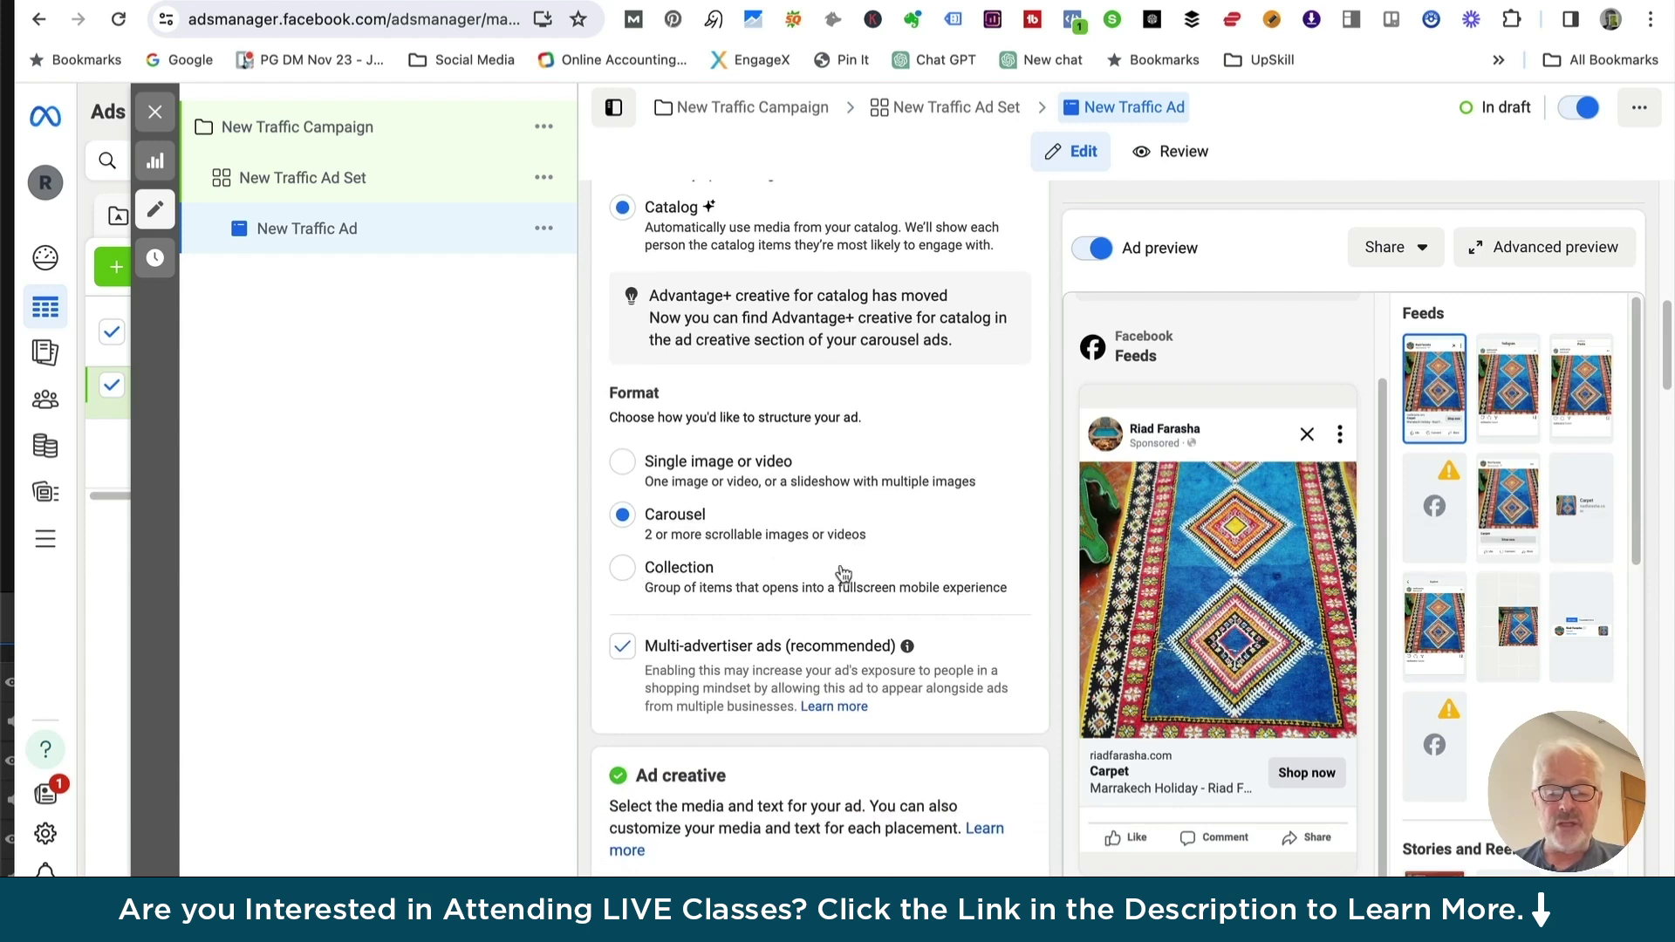
scroll(842, 575, down, 3)
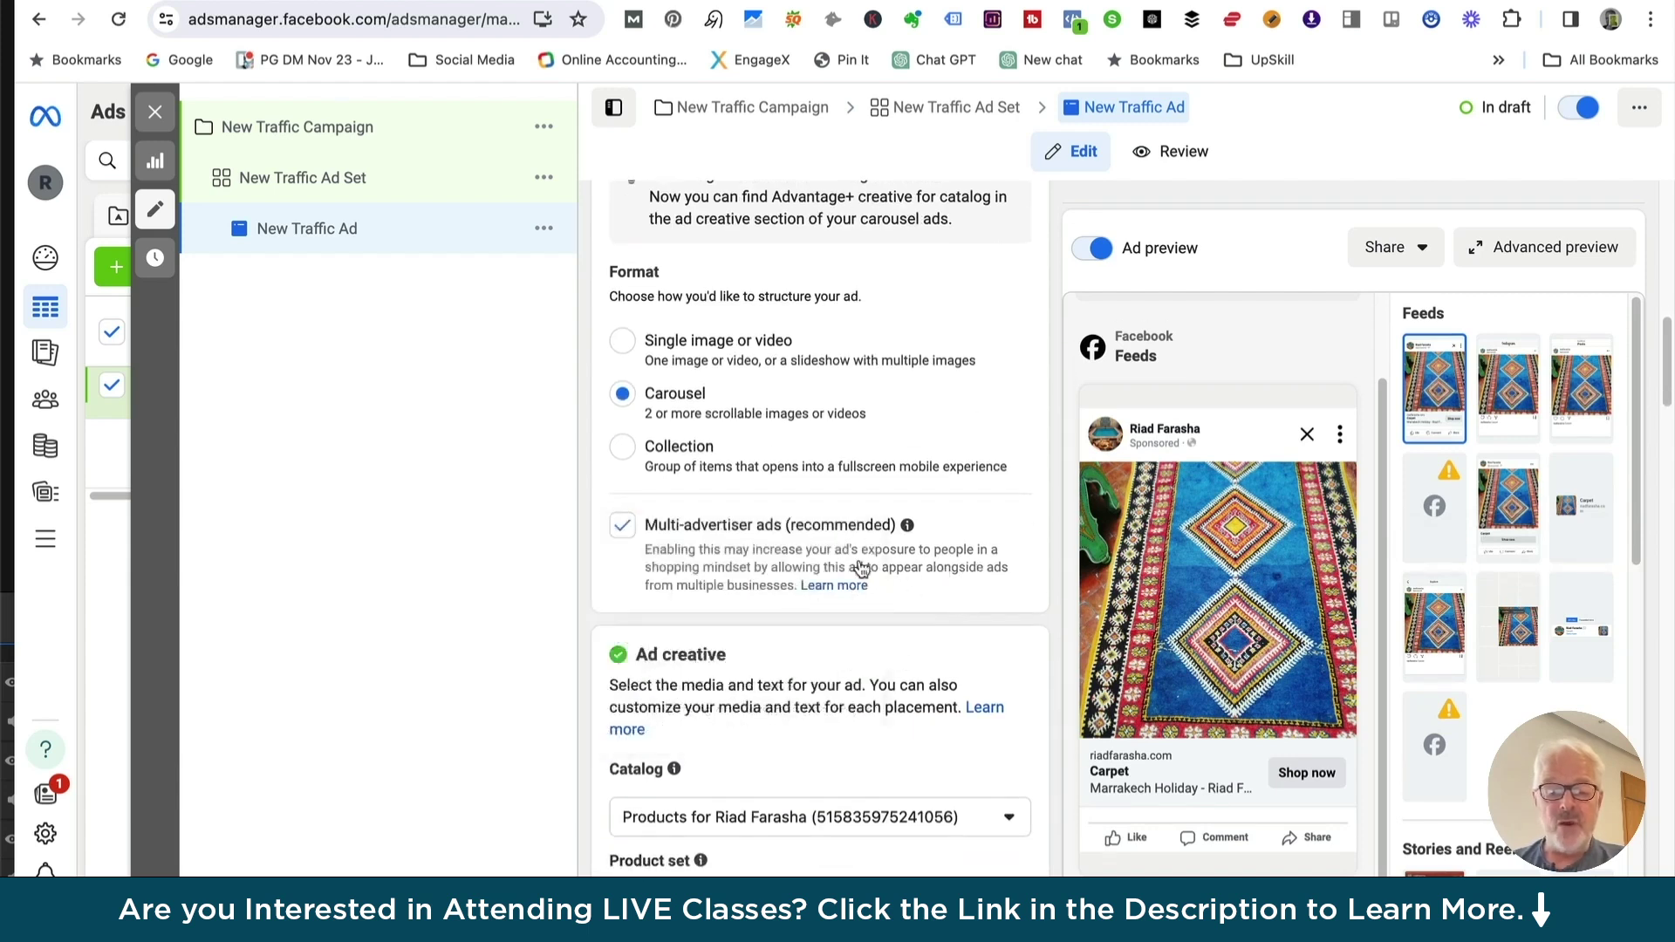
scroll(825, 708, down, 3)
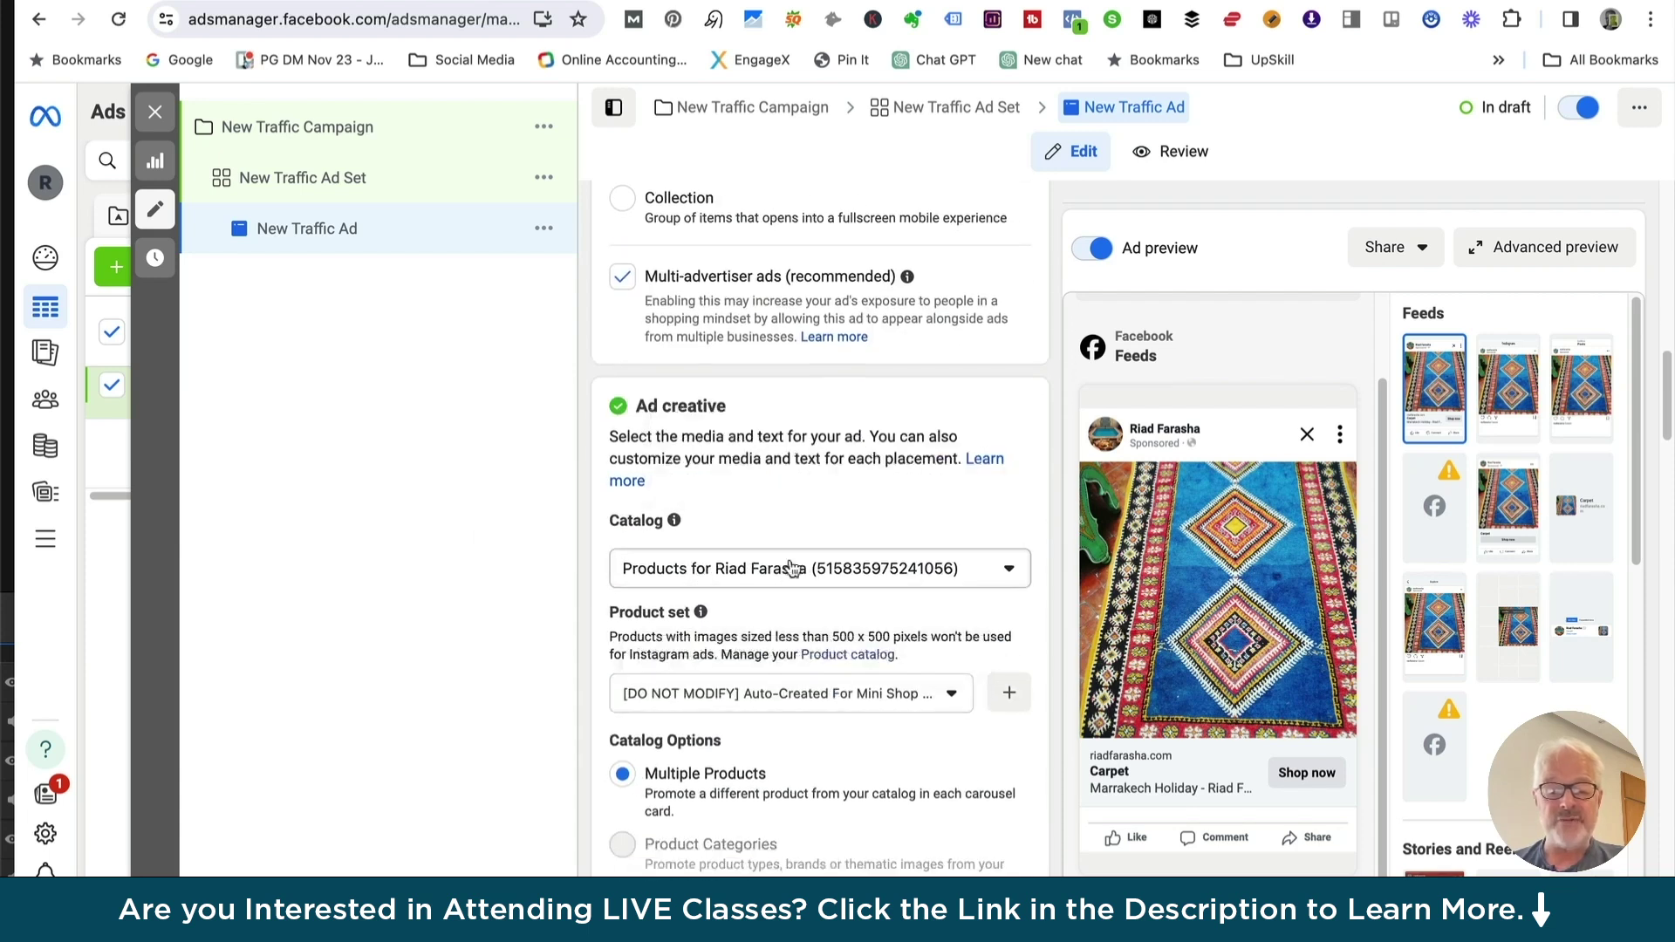
scroll(789, 576, down, 1)
scroll(790, 576, down, 3)
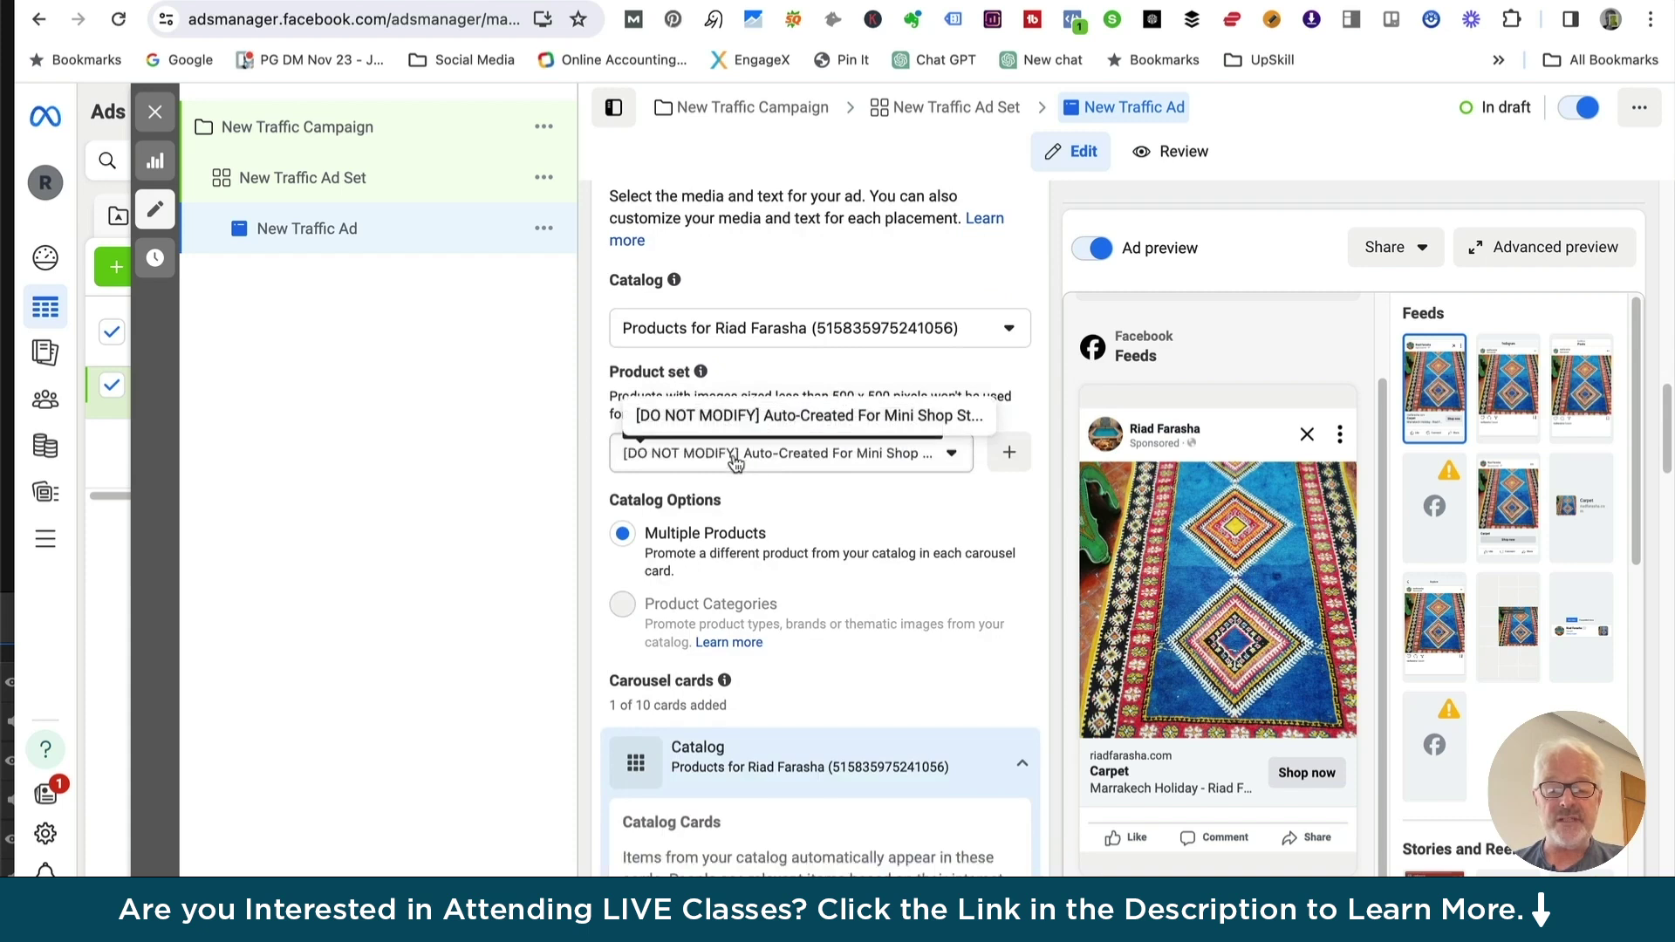
scroll(715, 562, down, 4)
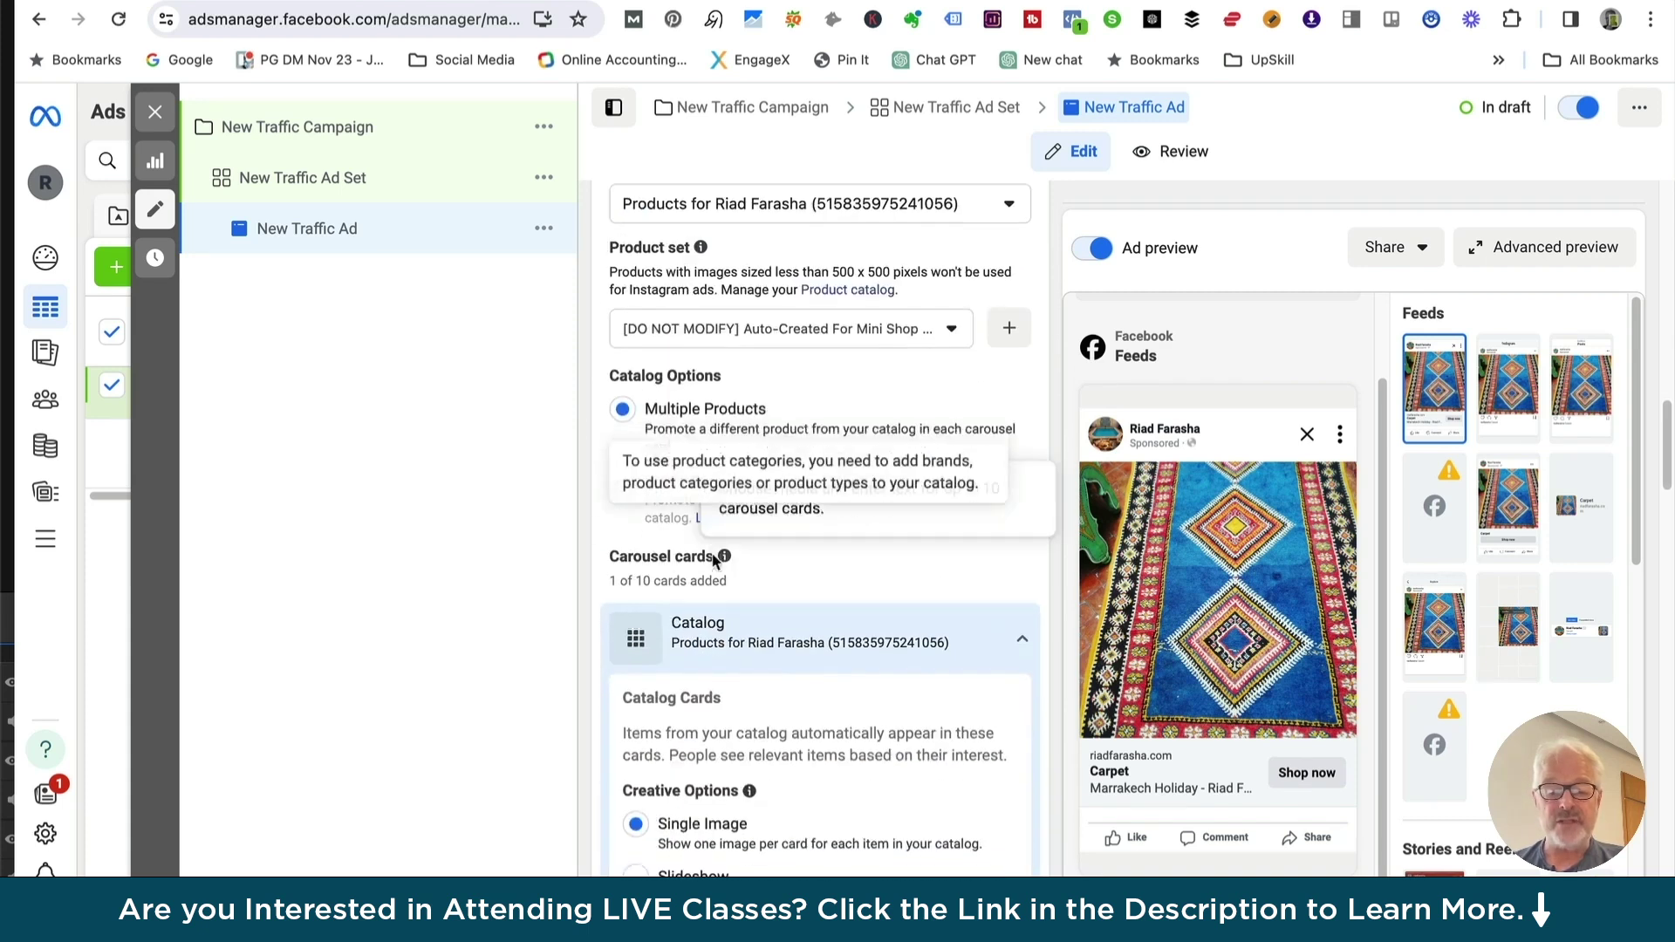
scroll(731, 529, down, 3)
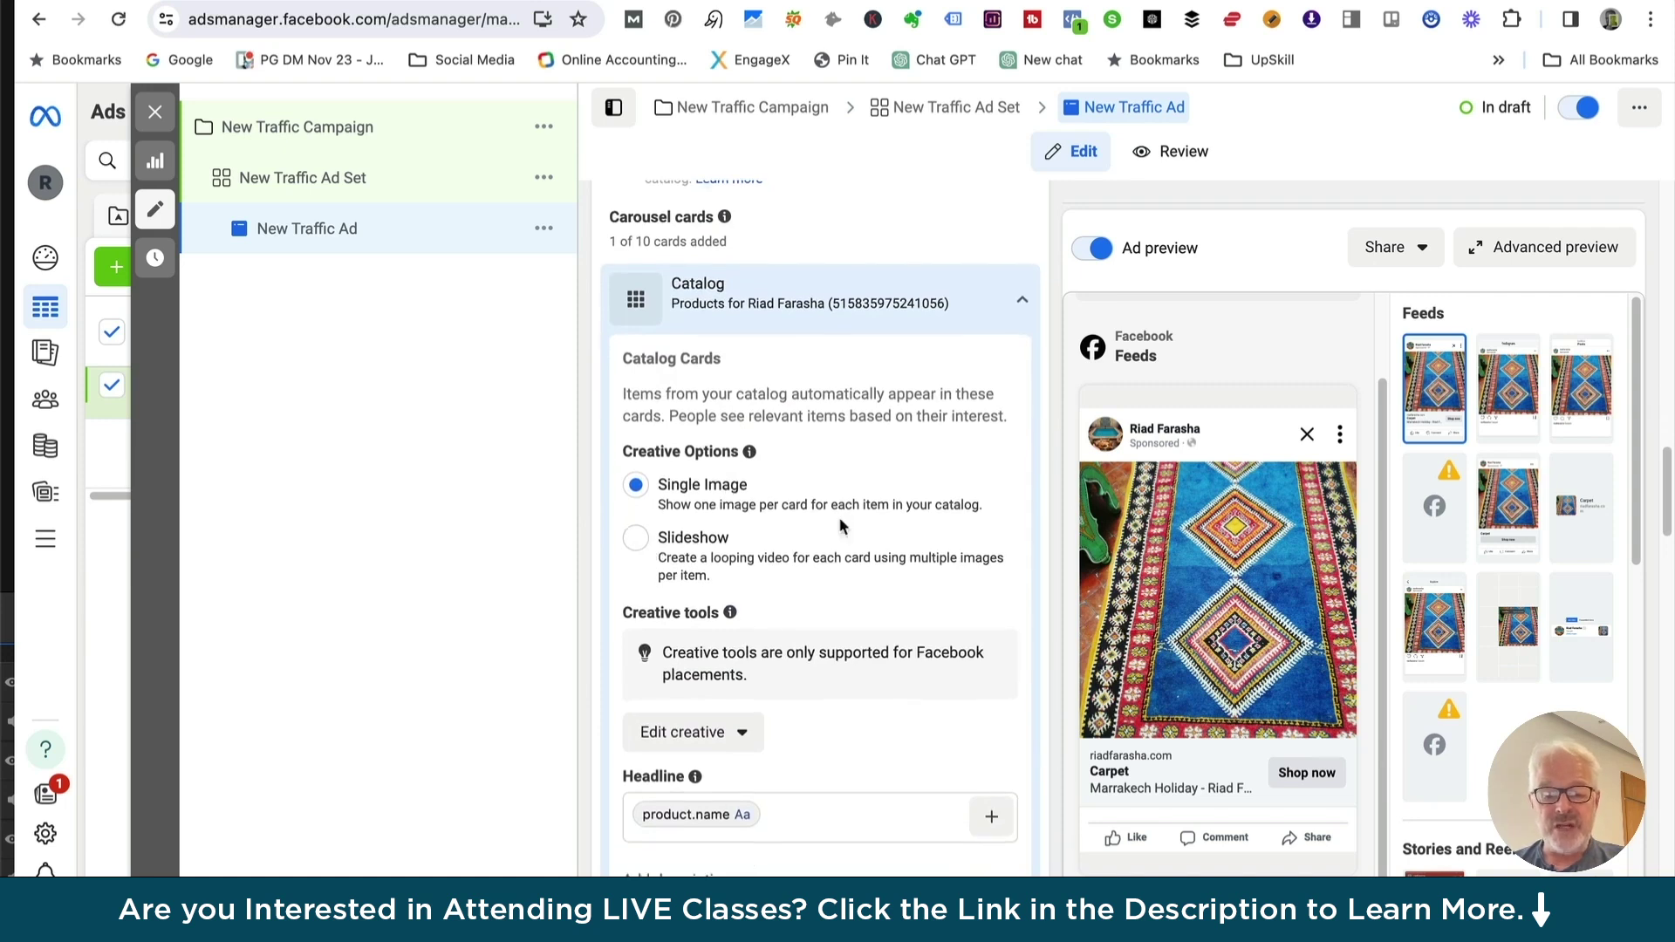
scroll(839, 516, down, 2)
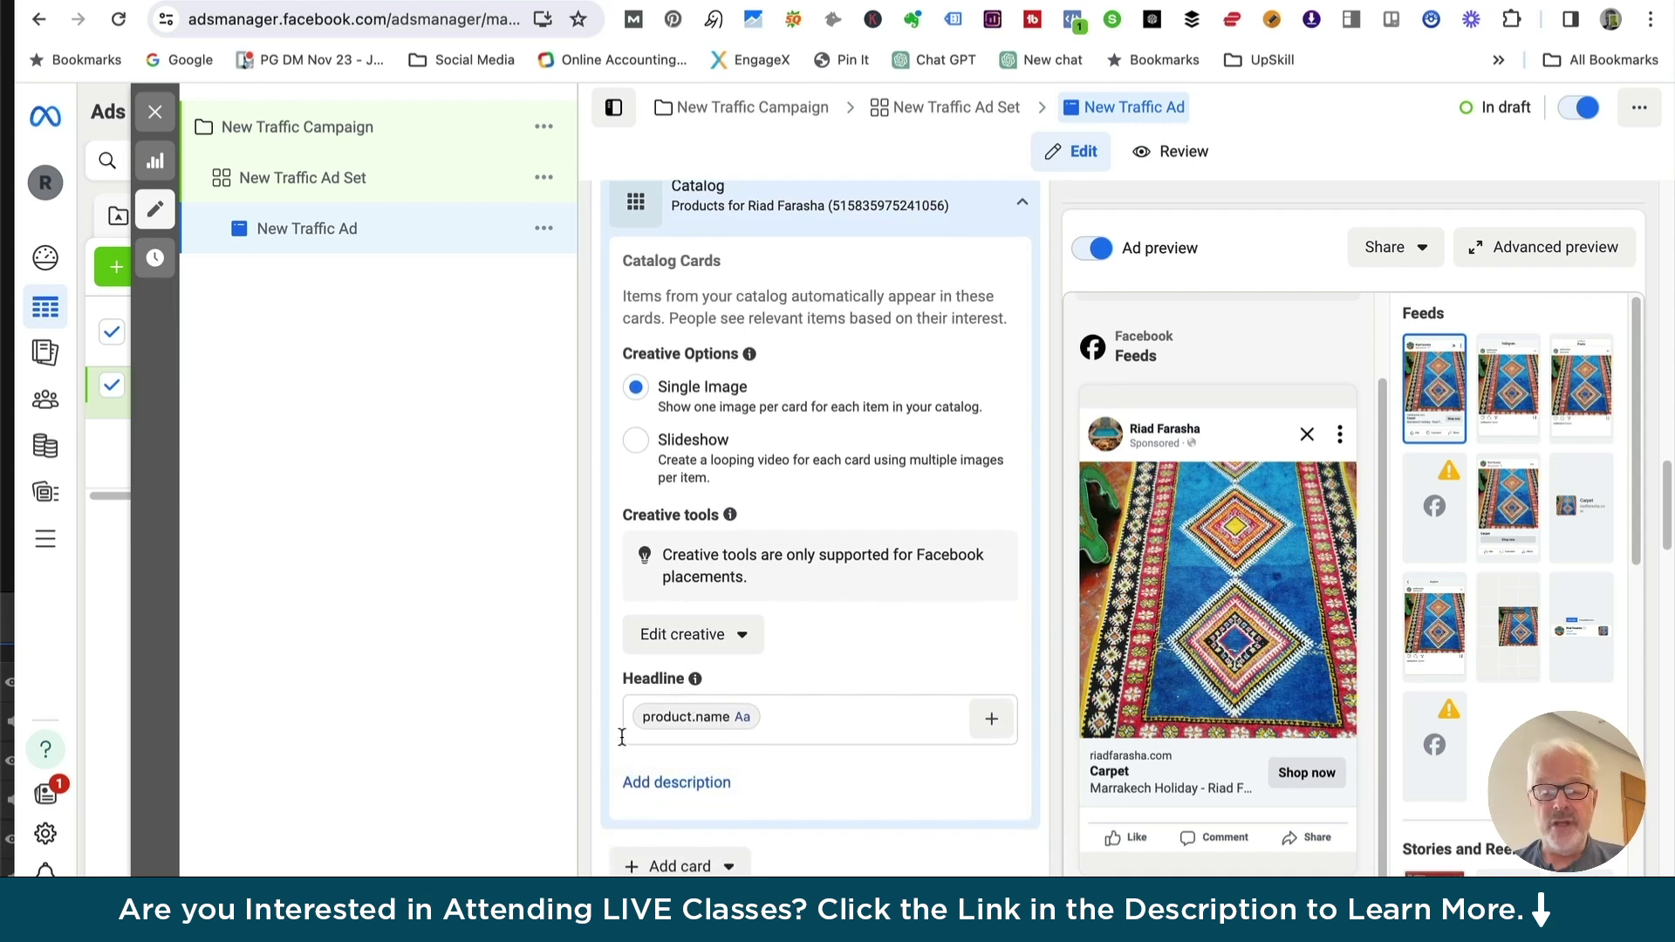
scroll(686, 698, down, 2)
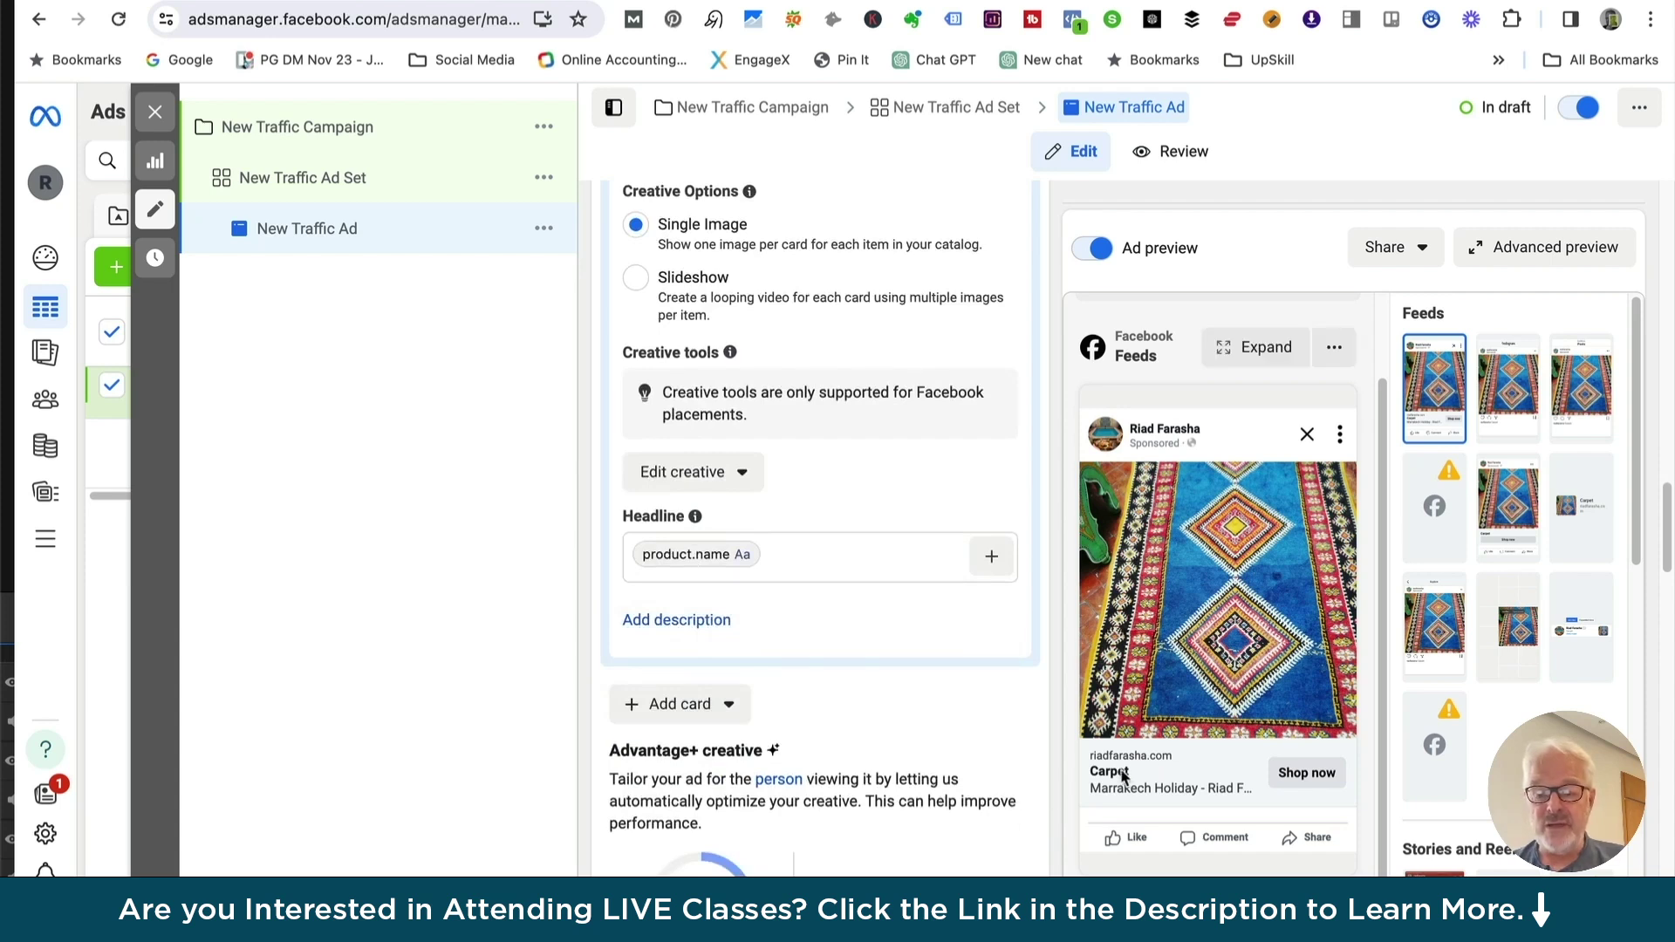
Swap the catalog card's product.name headline for 'Spring Promotion - Atlas Mountains carpet', fixing typos along the way
click(771, 555)
key(BackSpace)
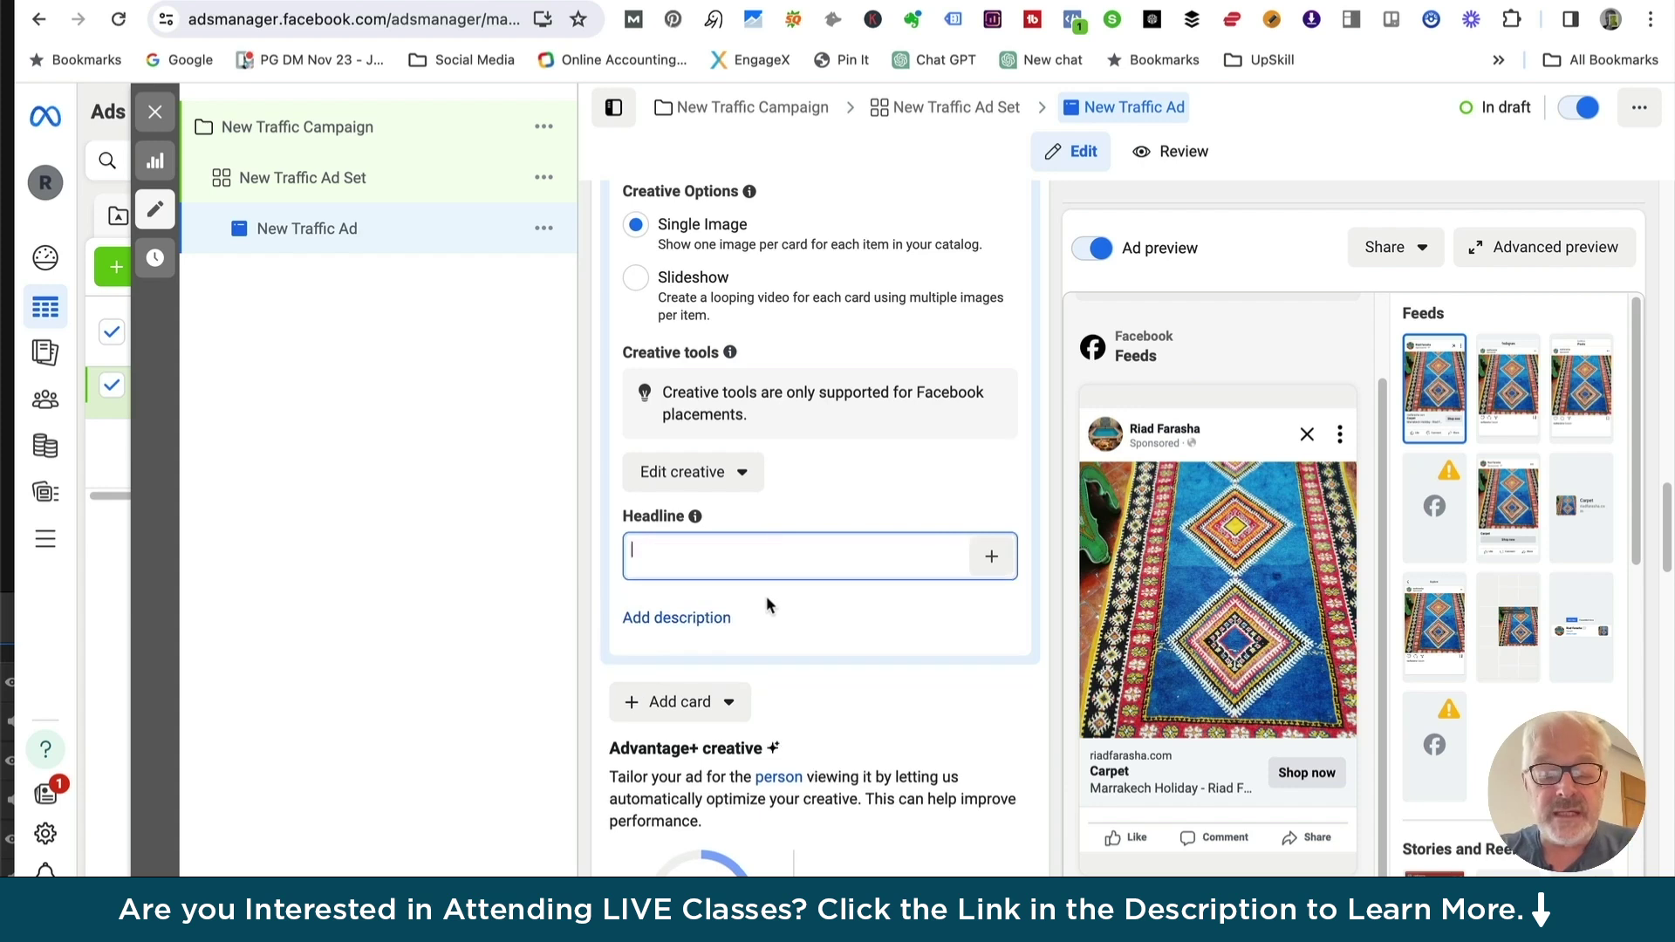
text(Spreing)
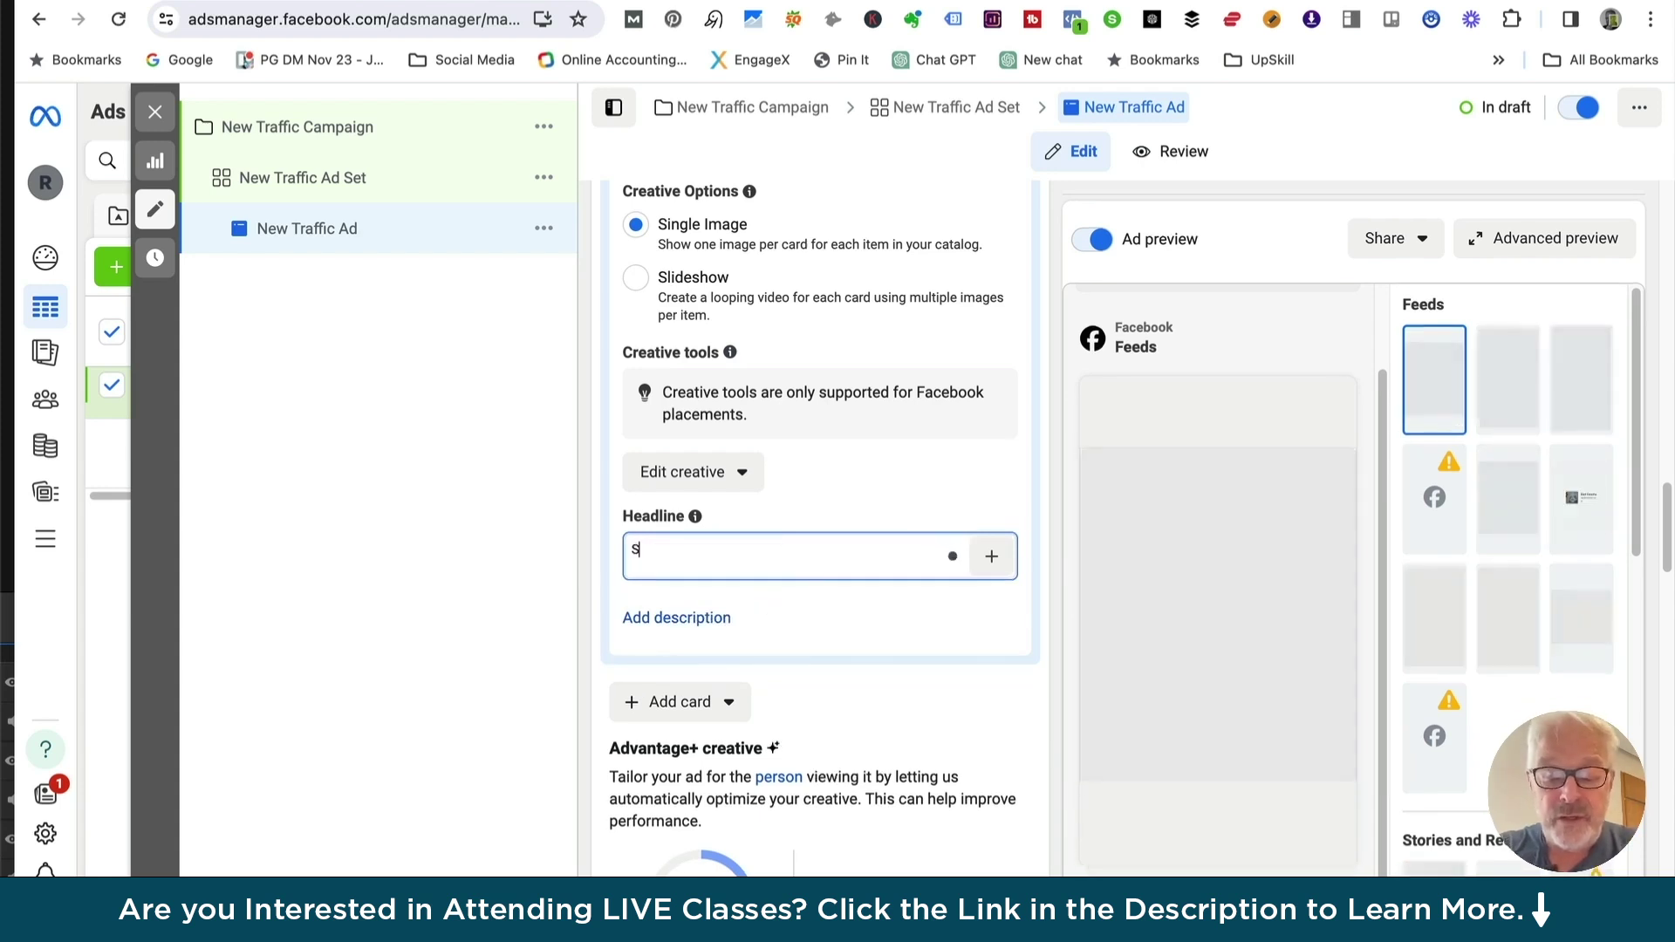
key(BackSpace)
key(BackSpace)
key(BackSpace)
key(BackSpace)
key(BackSpace)
text(ing Pr)
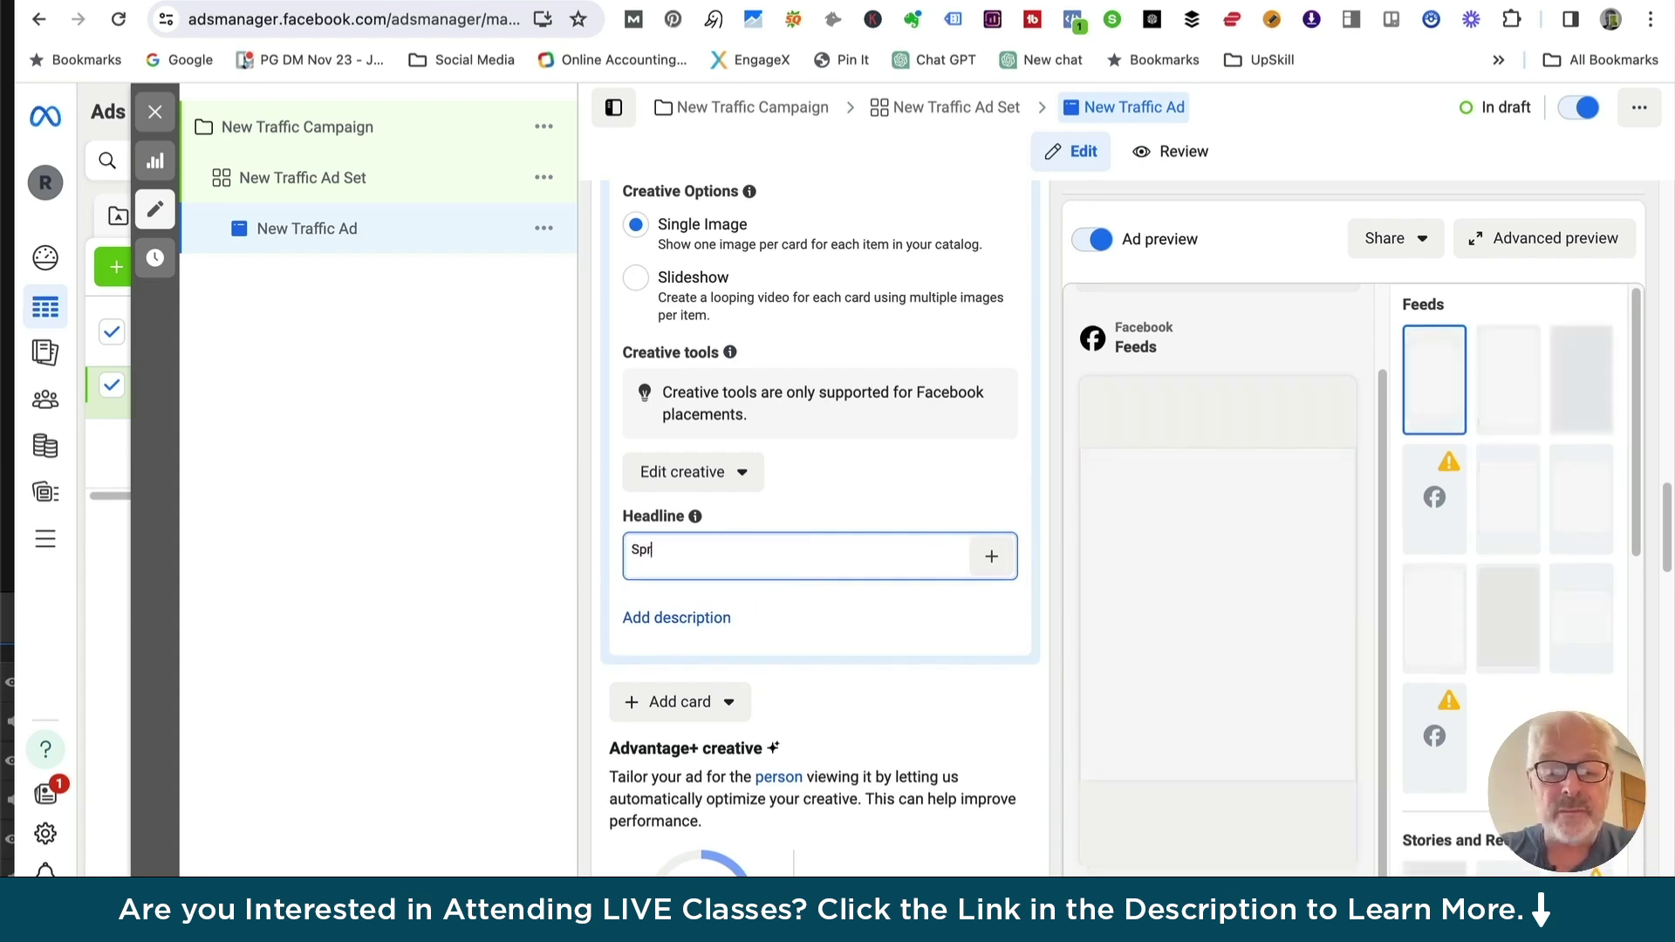
text(omotyi)
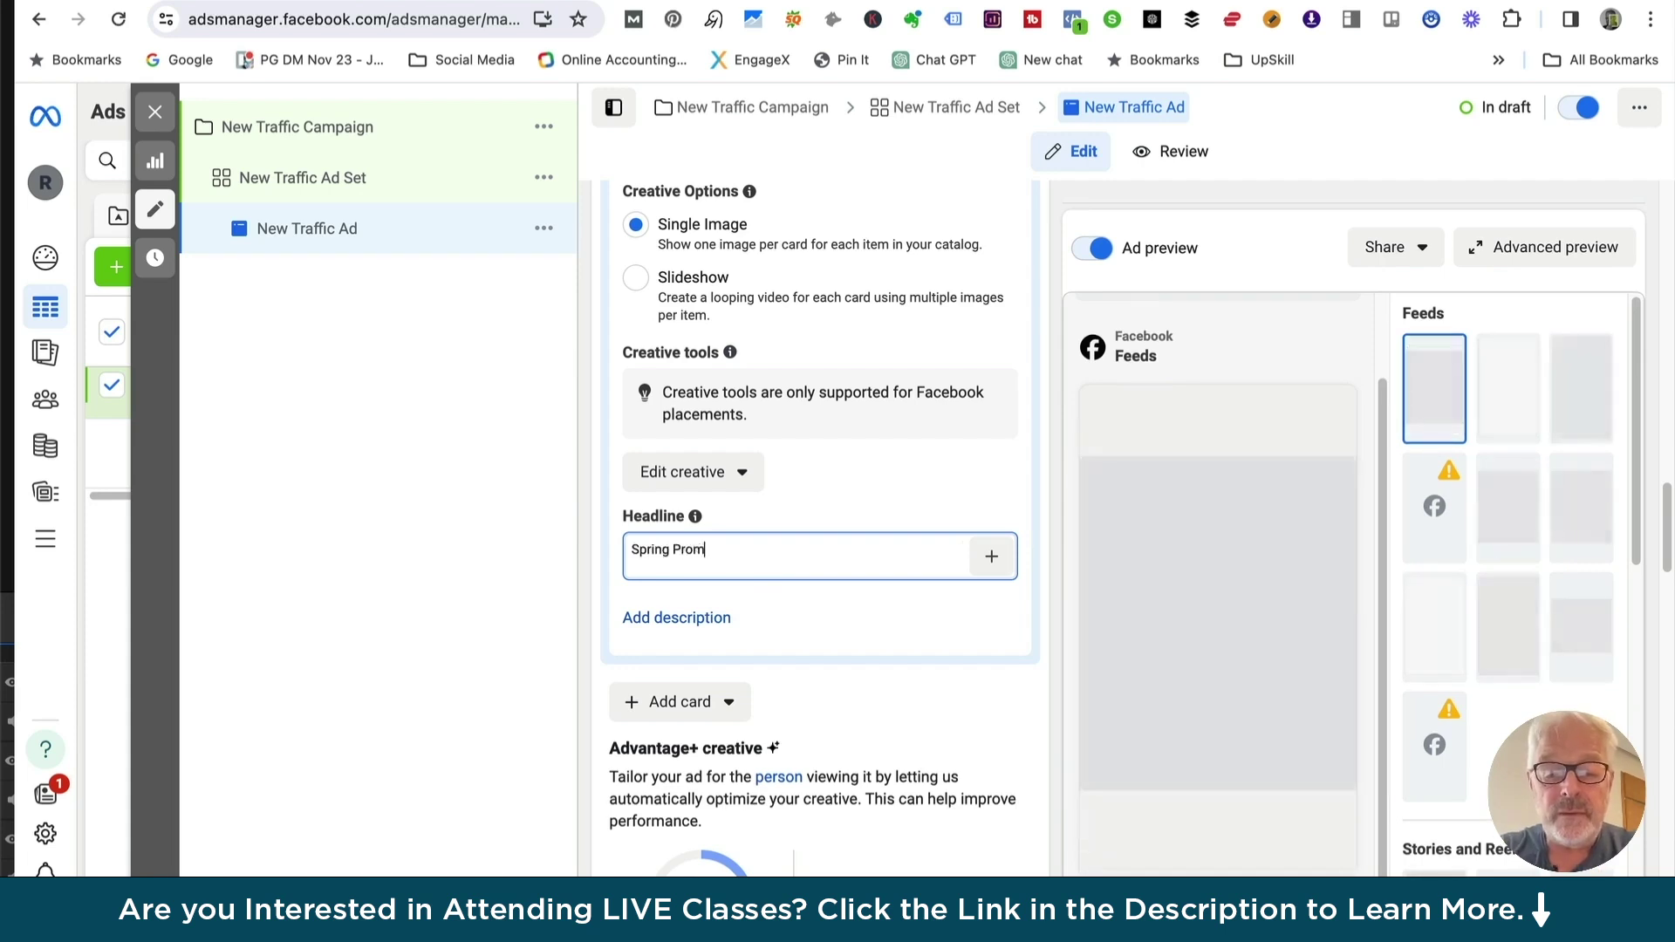
key(BackSpace)
key(BackSpace)
text(ion )
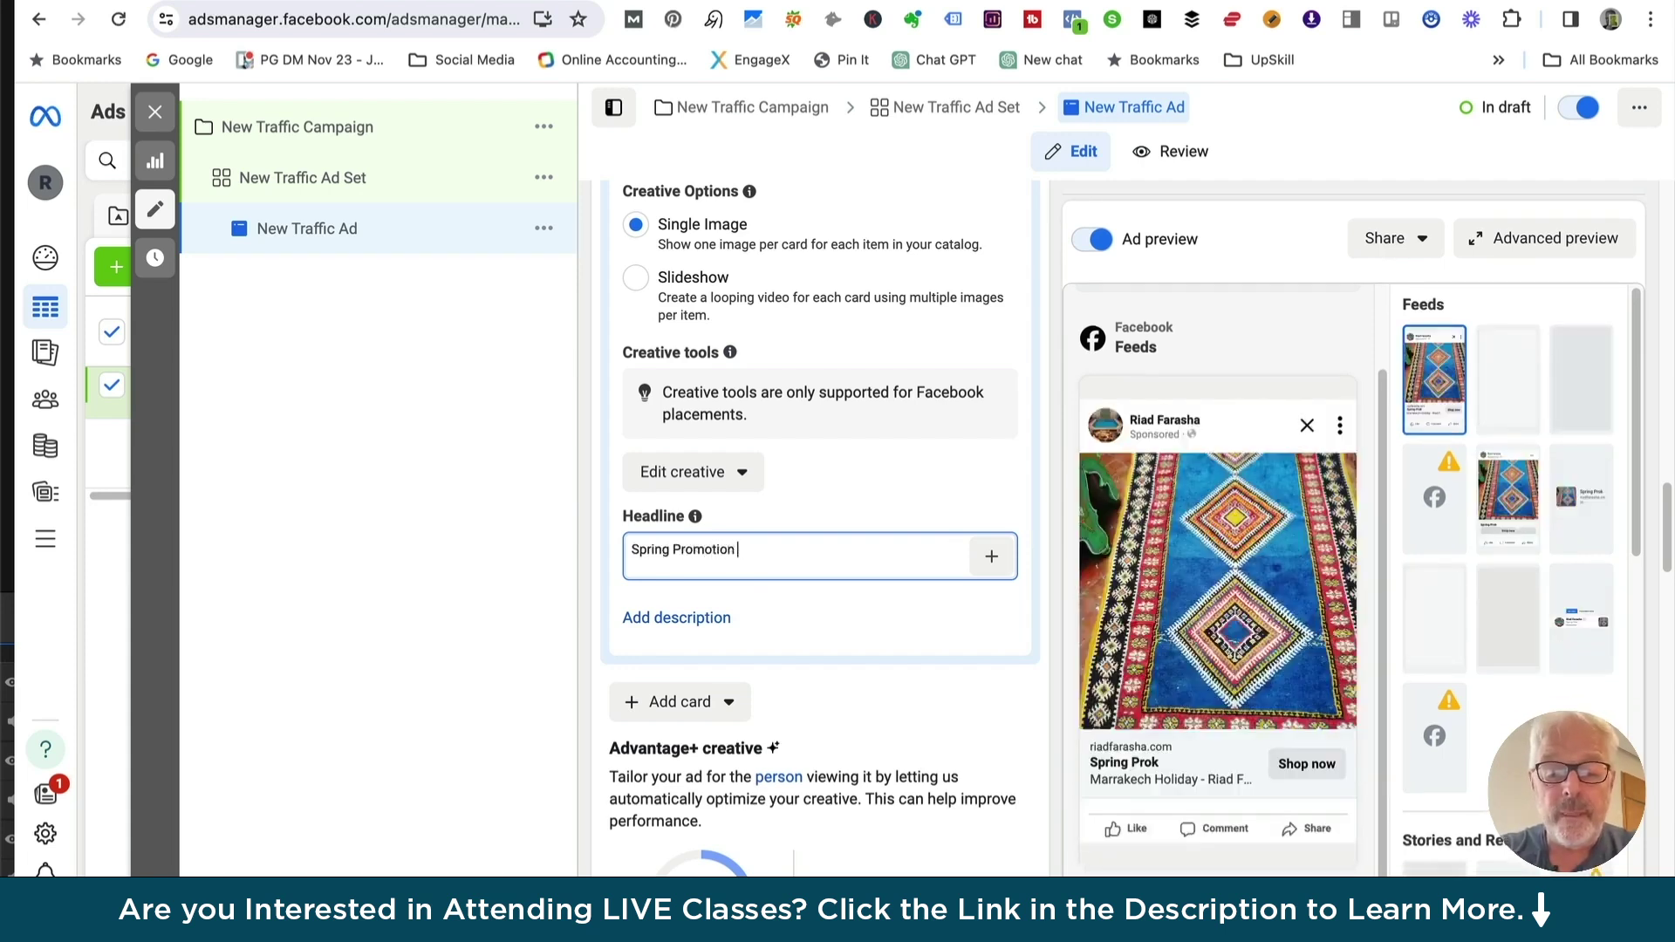
text(- Atals)
key(BackSpace)
key(BackSpace)
key(BackSpace)
text(l)
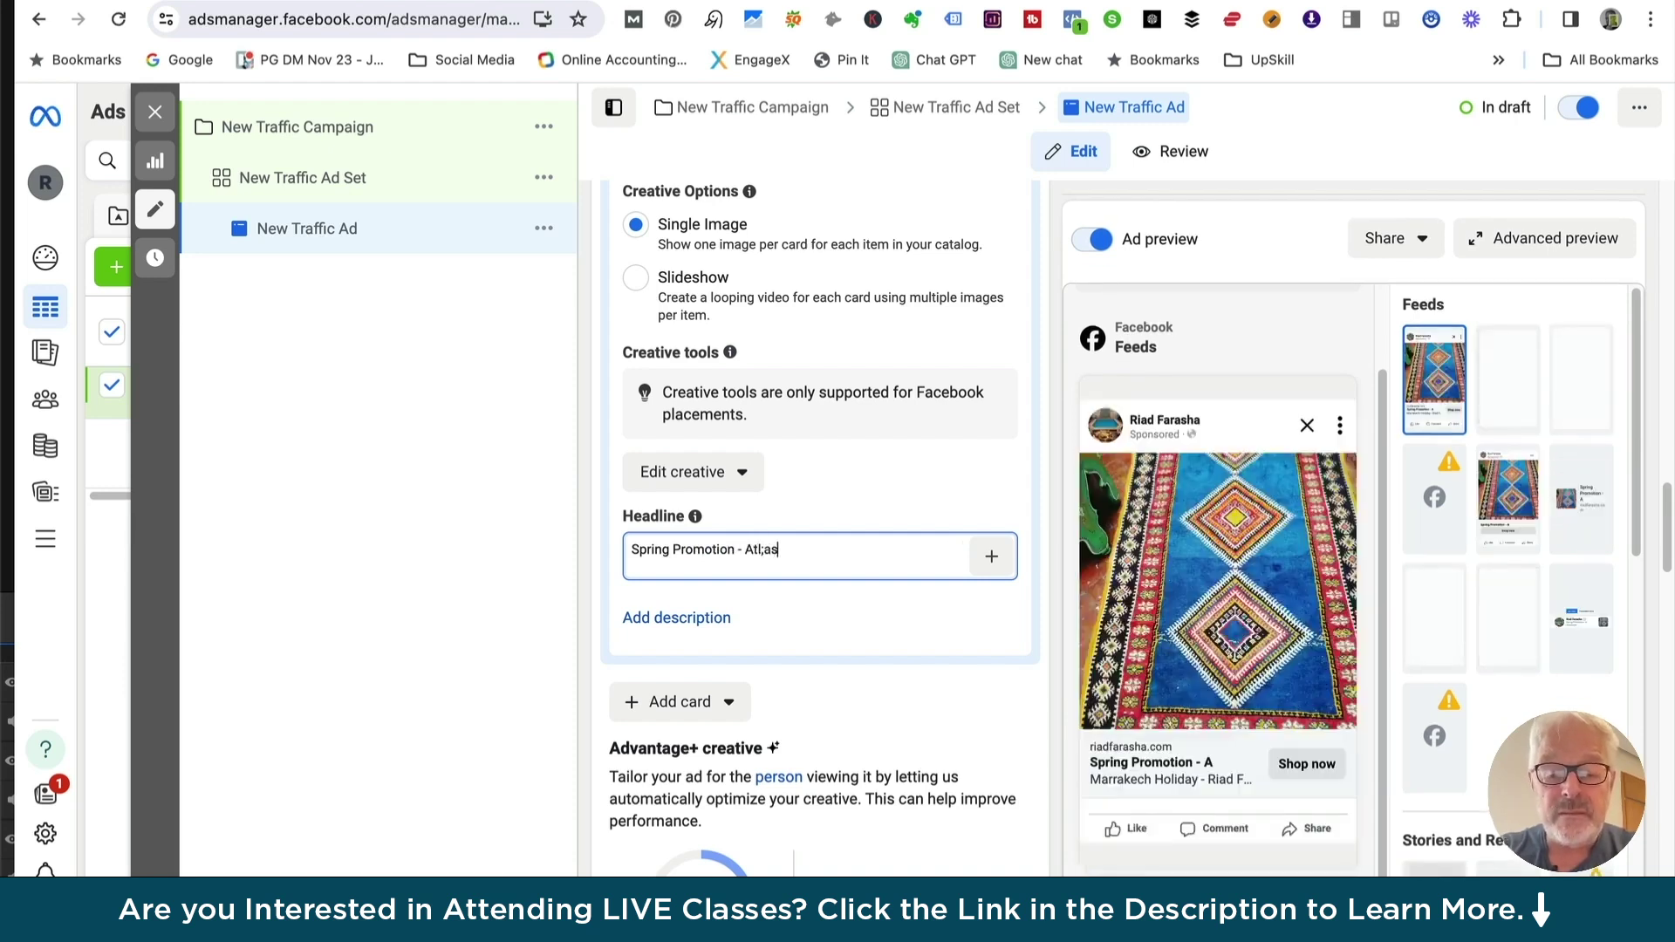
text(as Mpint)
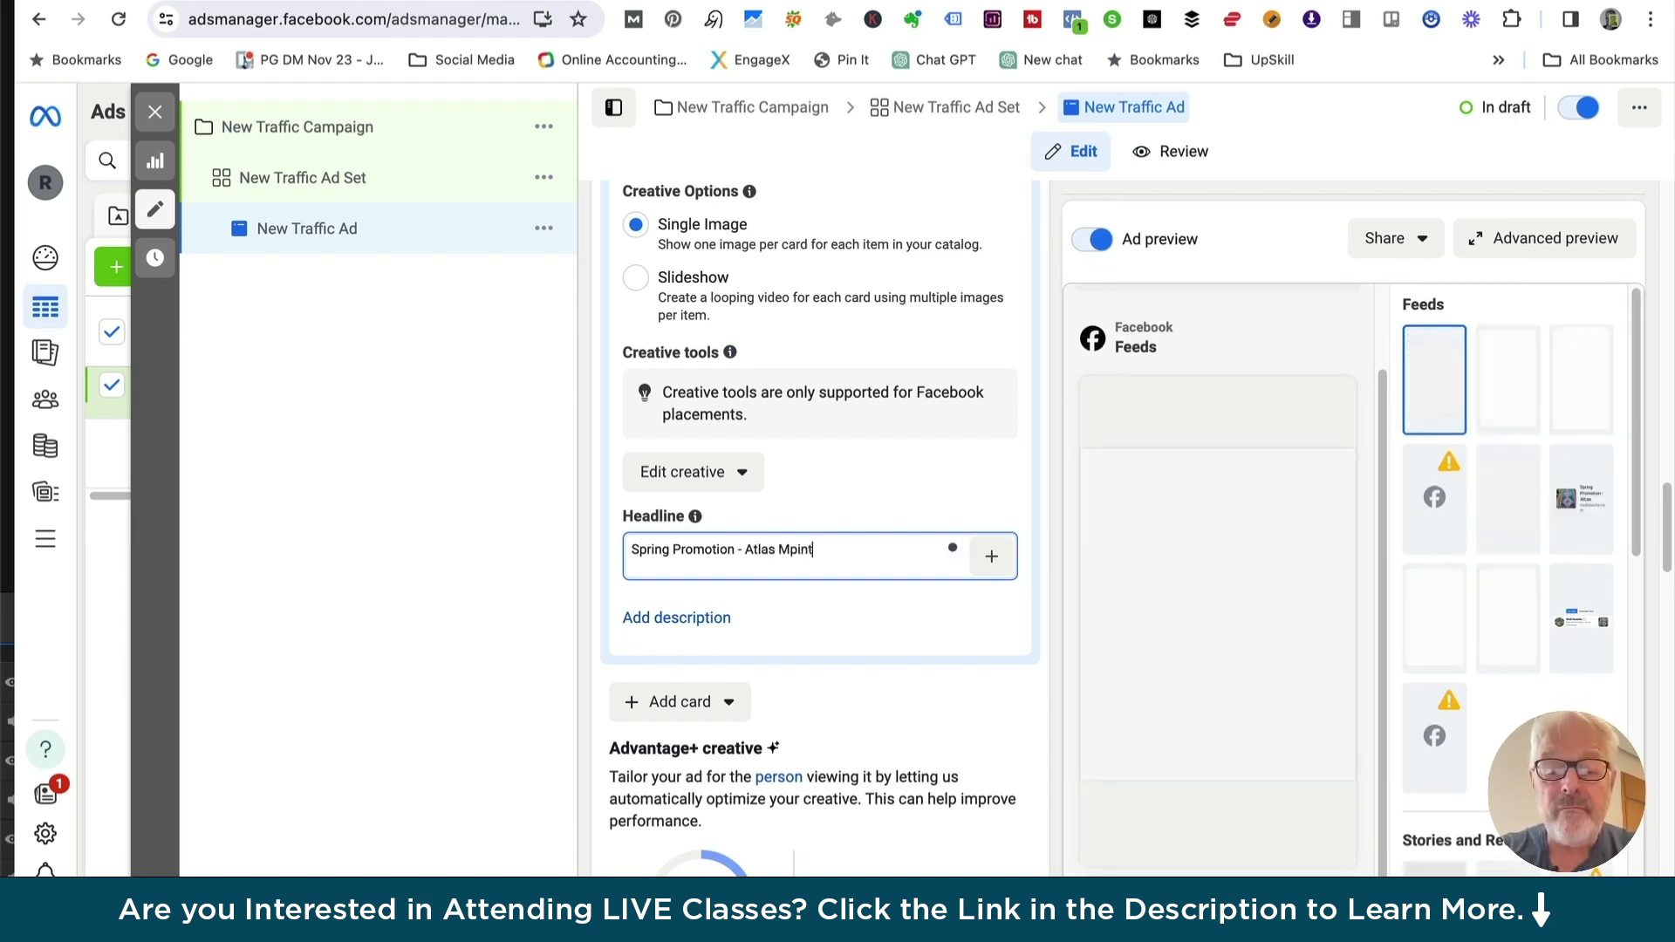
key(BackSpace)
key(BackSpace)
key(BackSpace)
key(BackSpace)
text(ou)
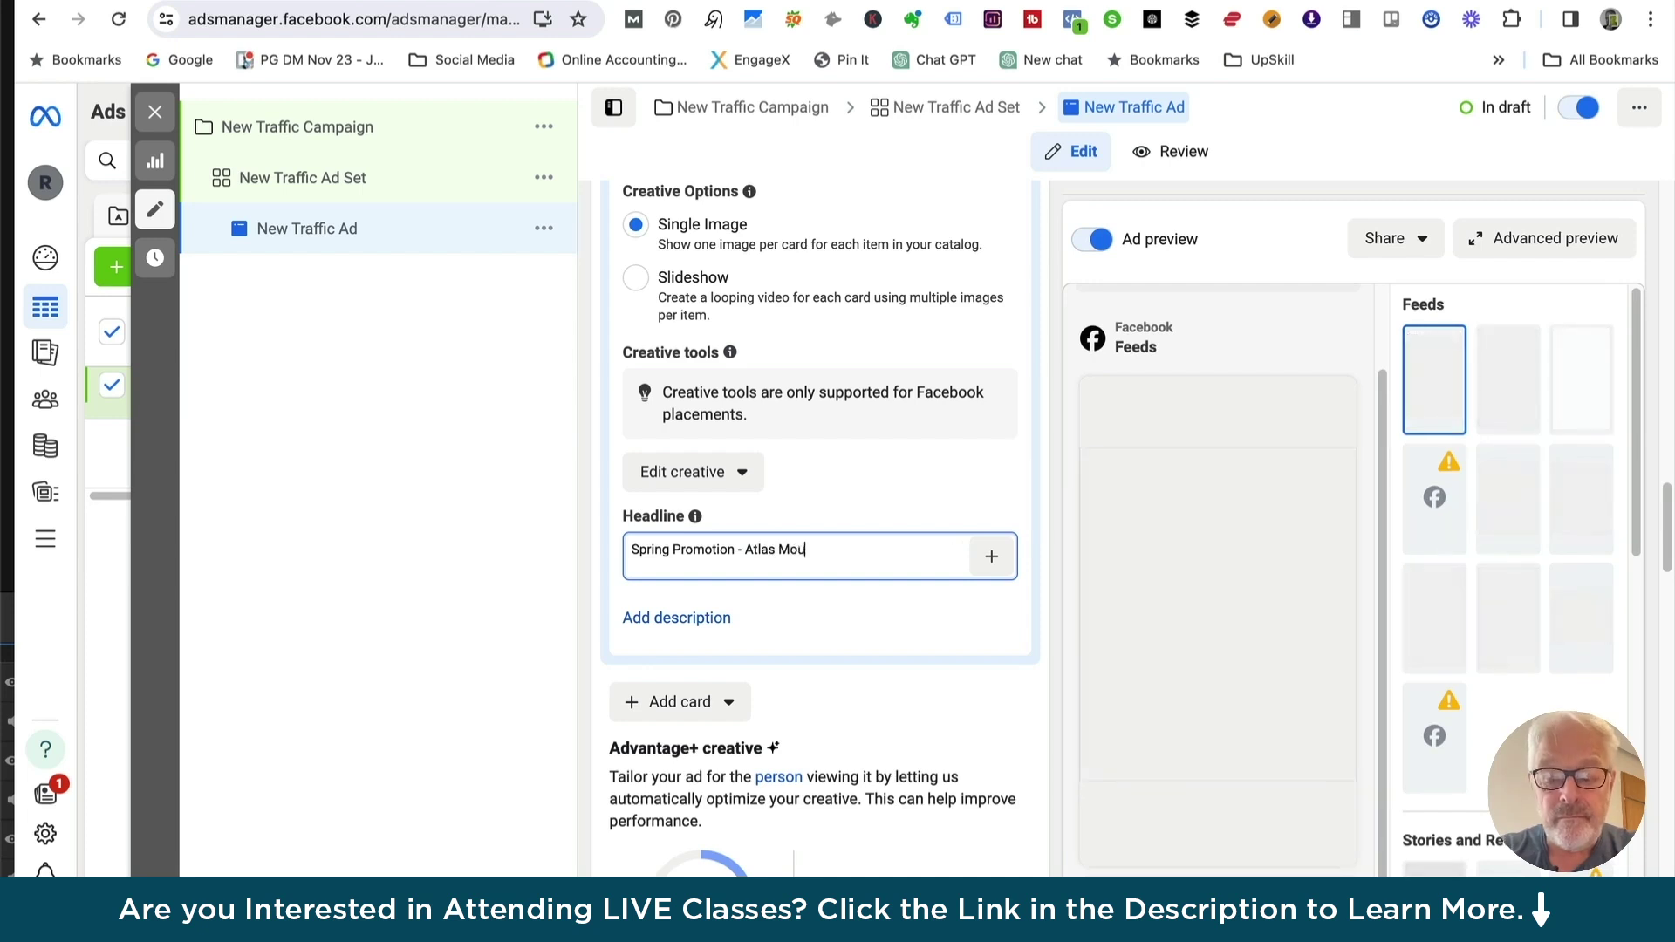
text(ntains c)
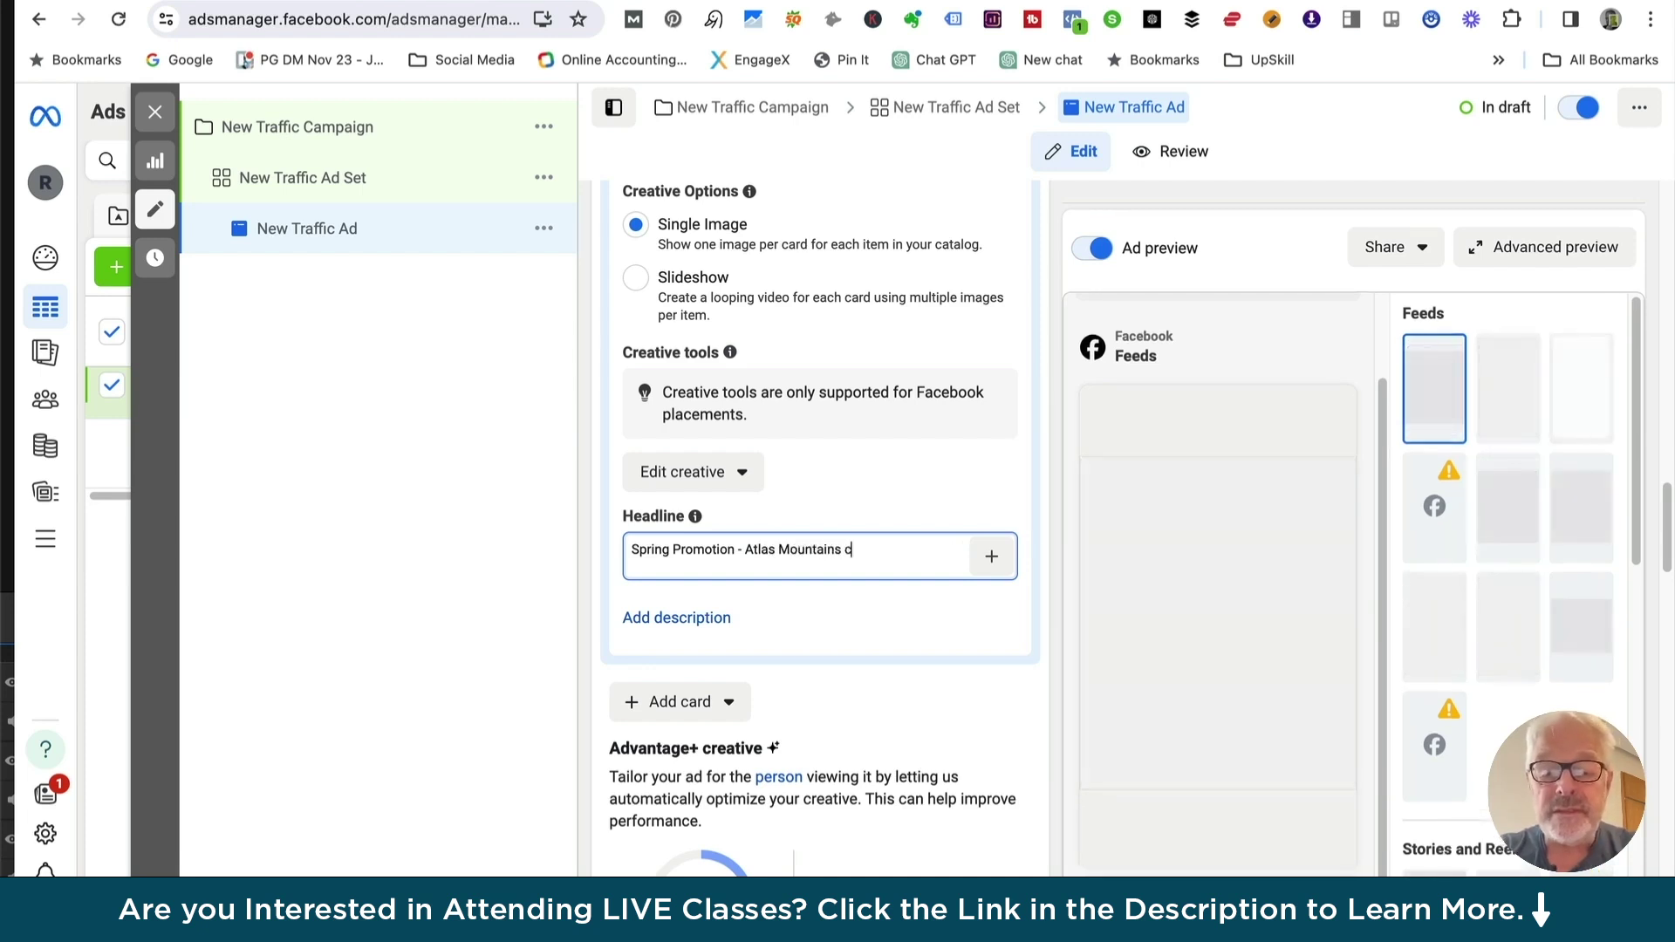
text(arpet)
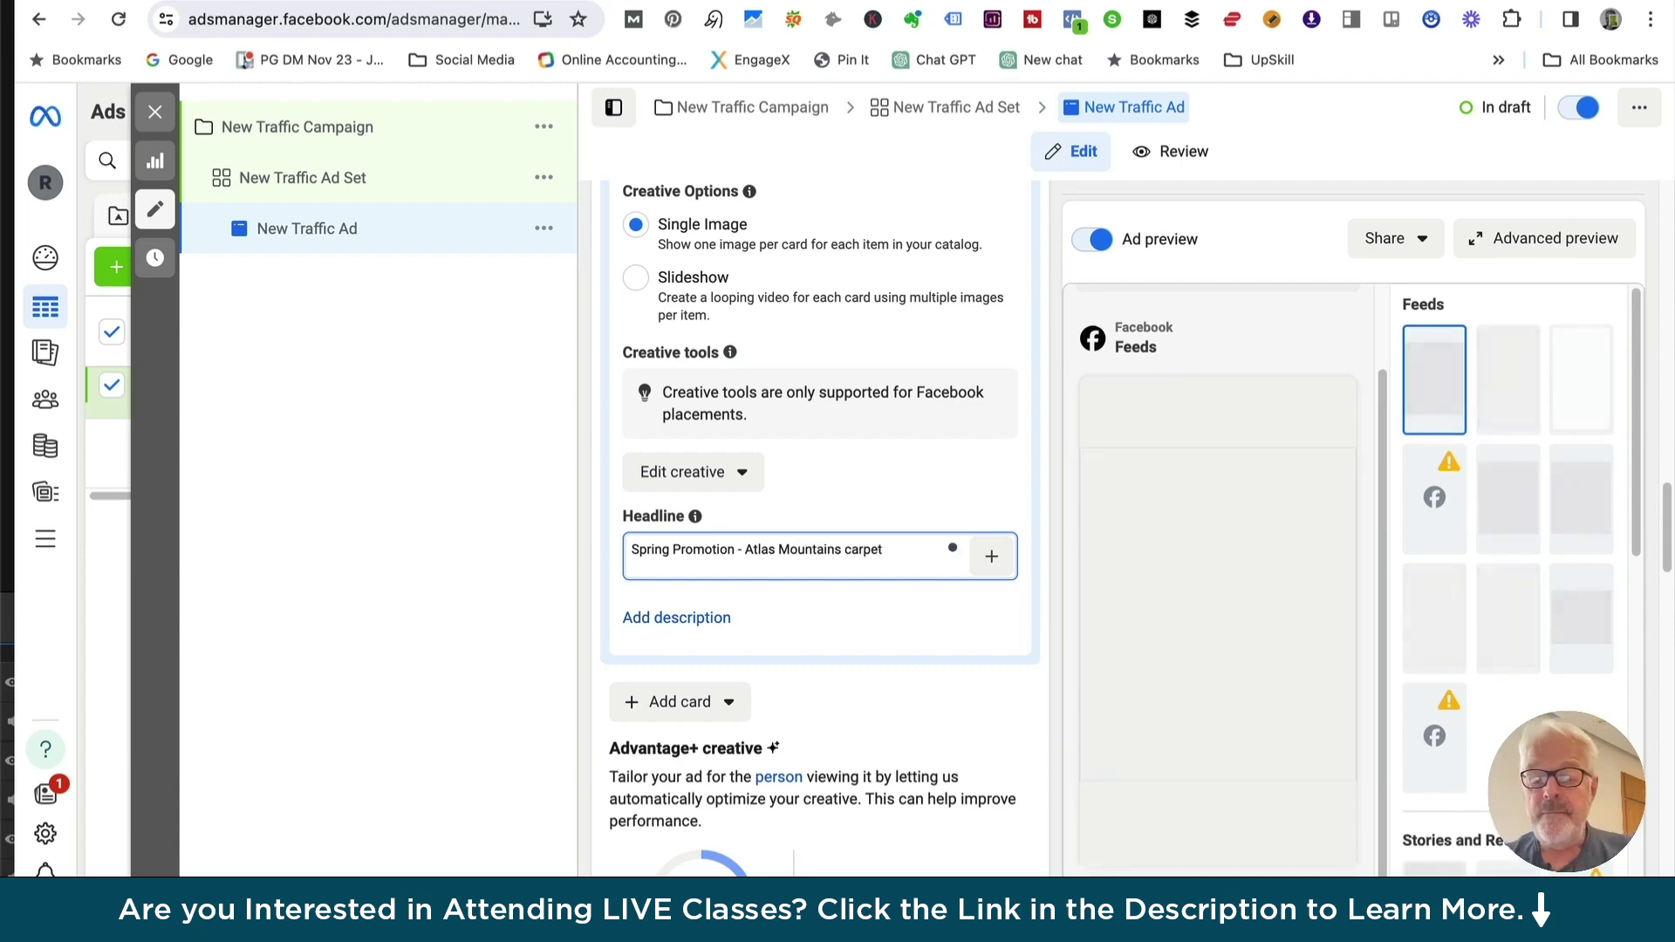
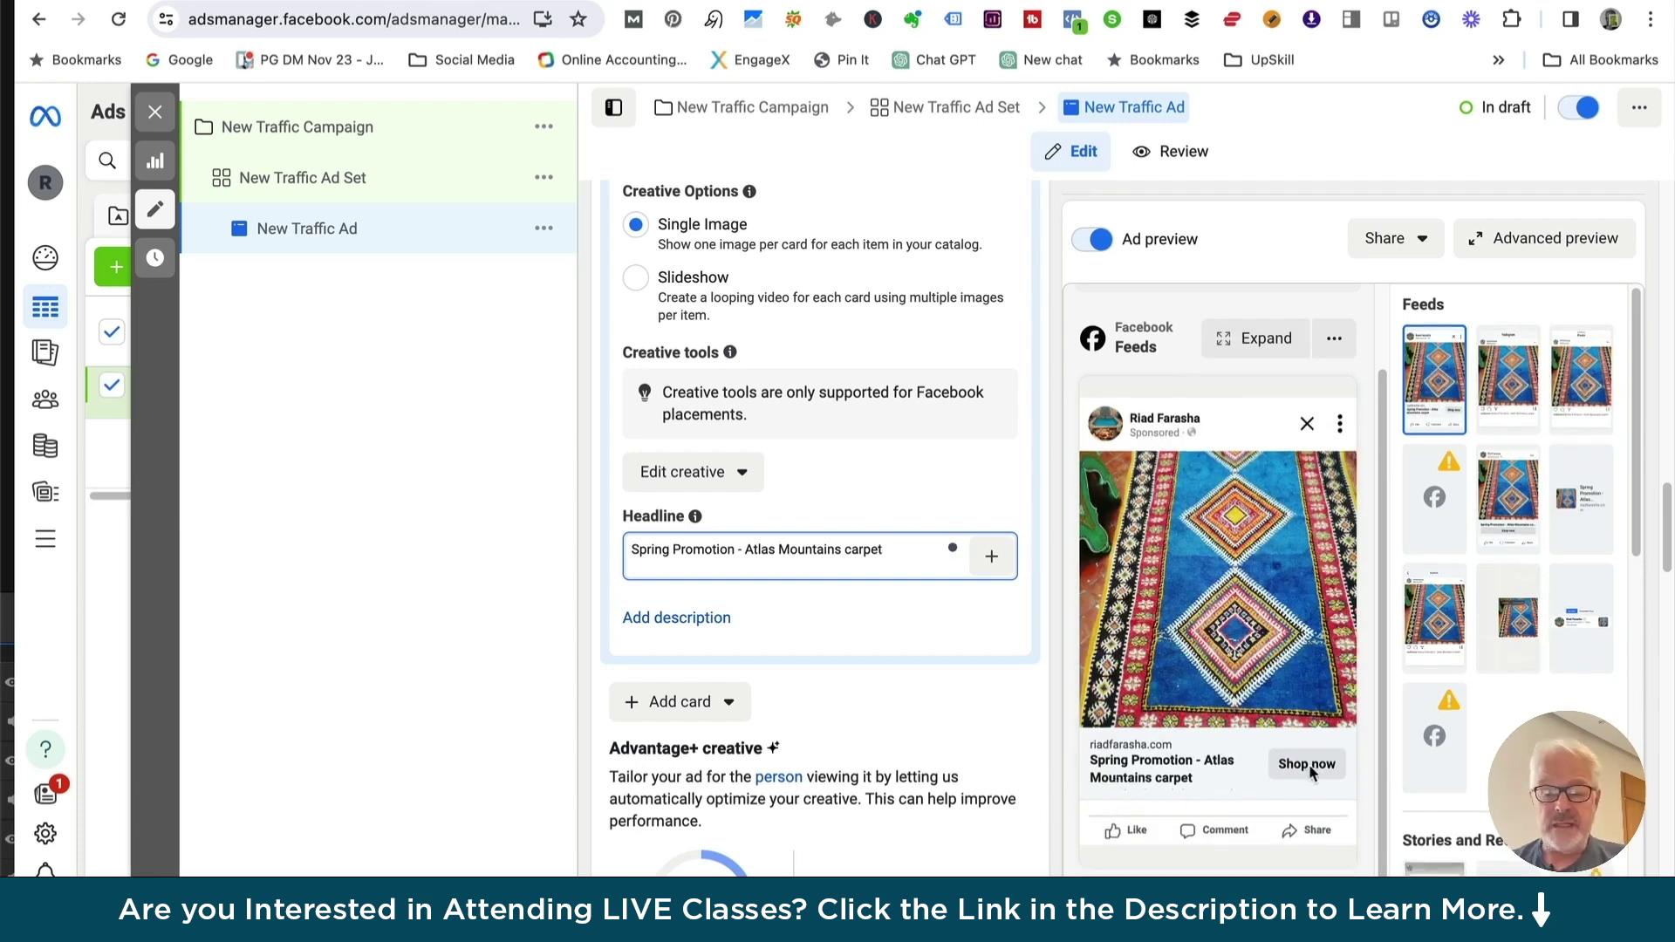
Add the feed link description 'Fantastic hand,ade . carpets from the berbers in the Atlas mountains'
click(656, 617)
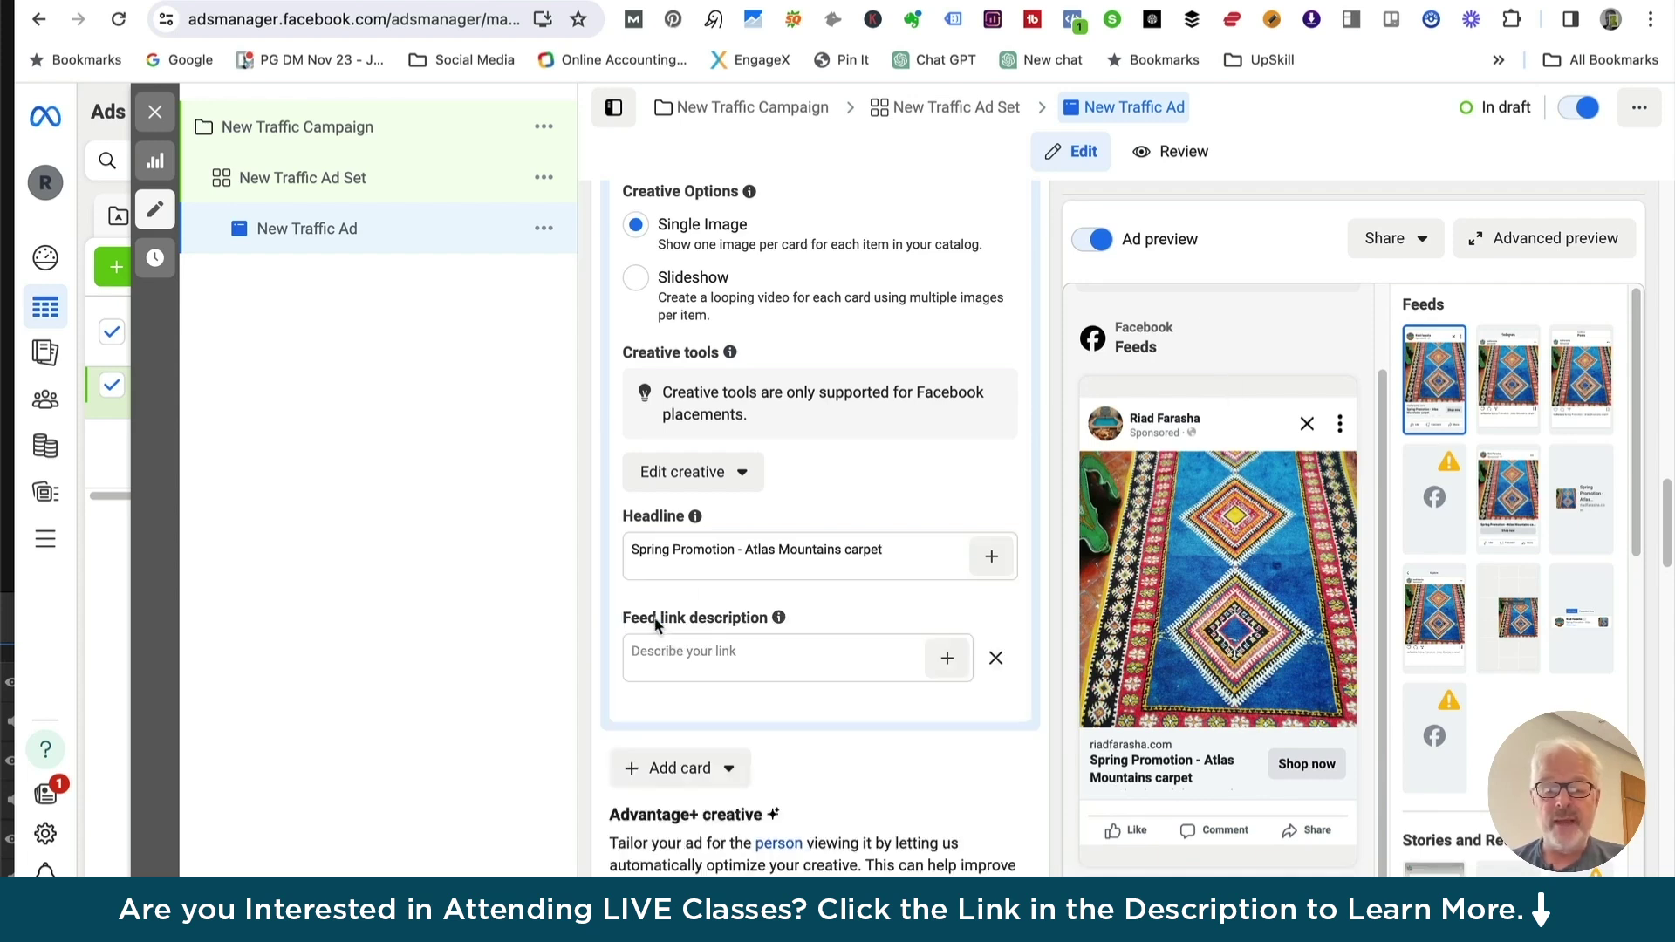
click(633, 652)
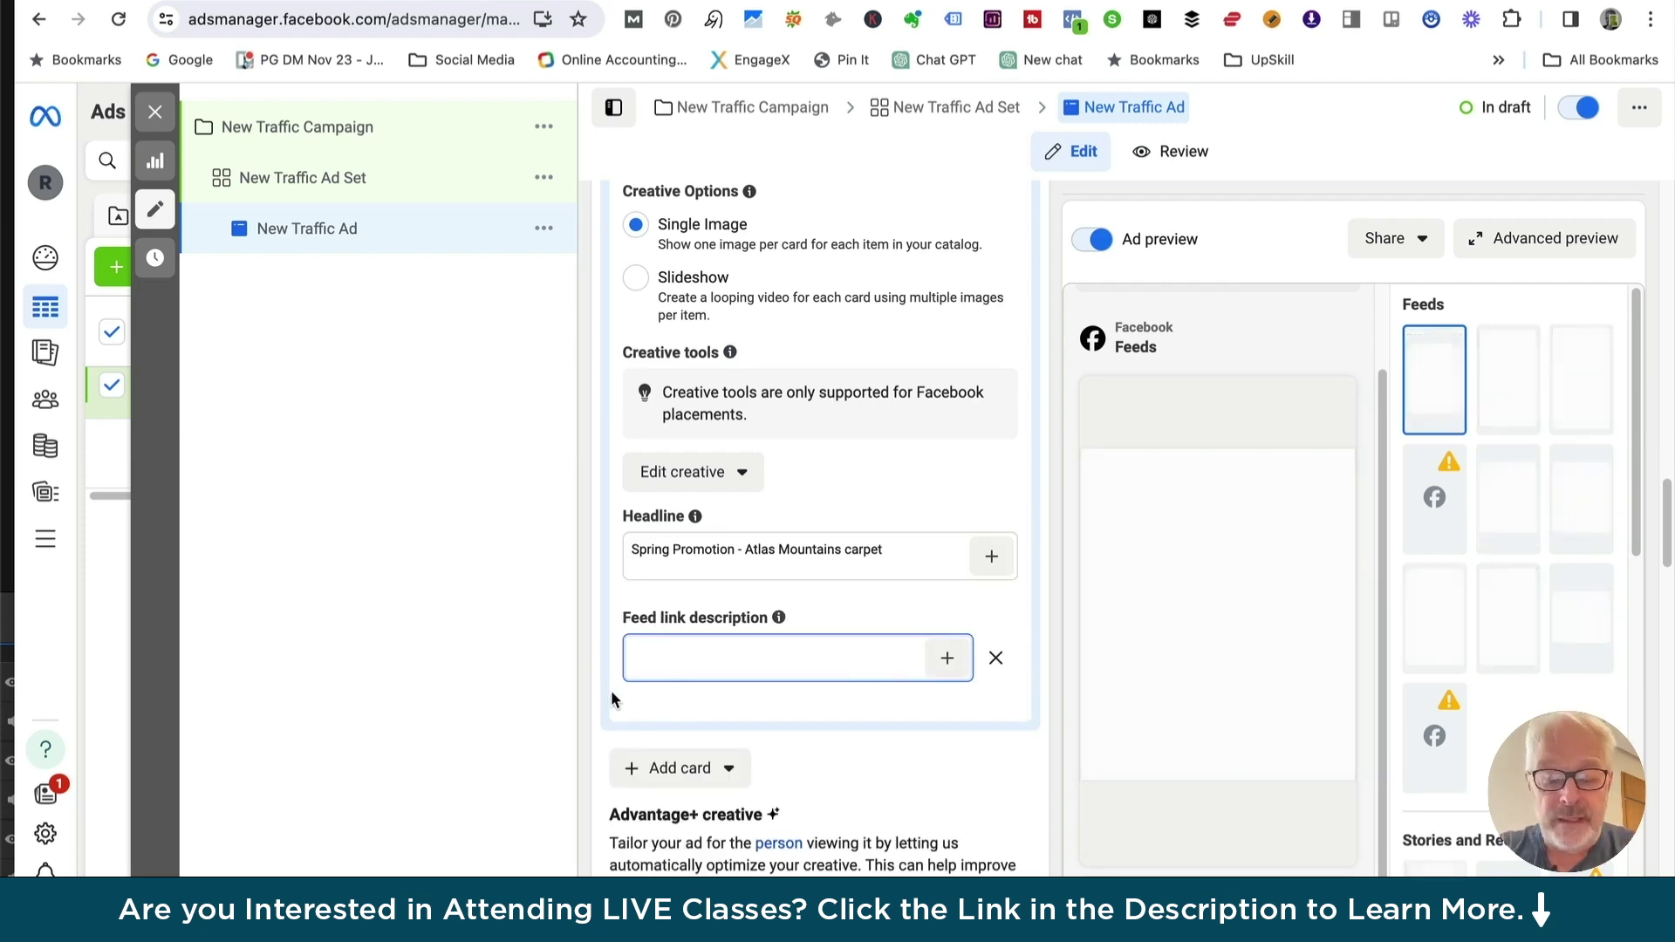
text(Fantastic )
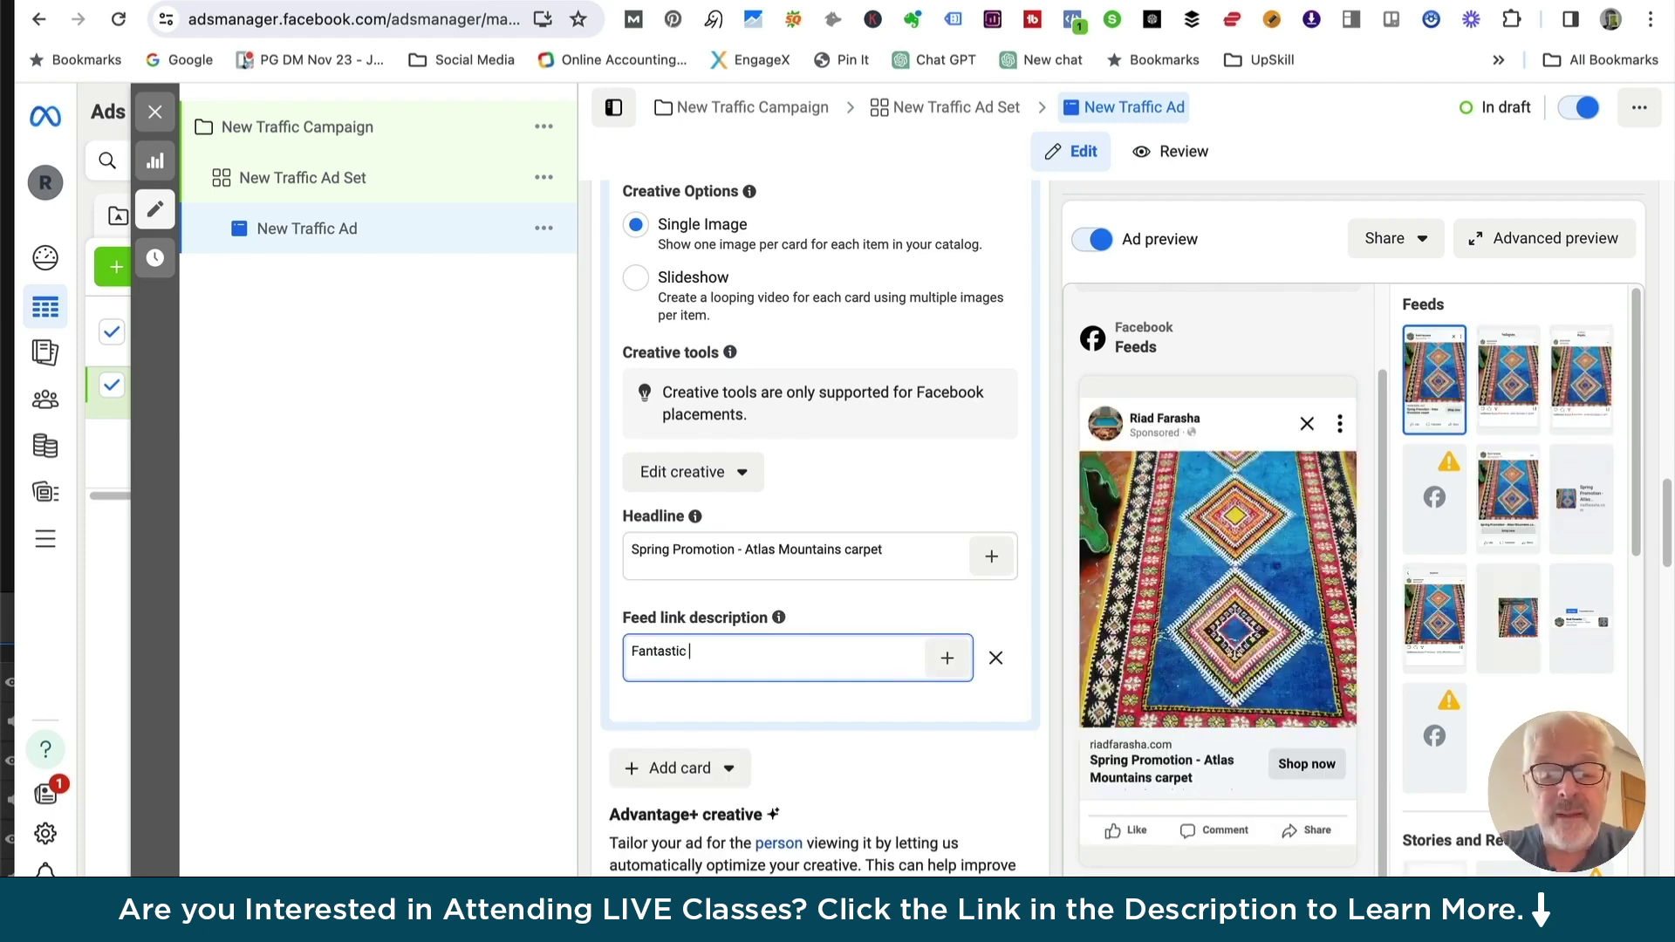
text(hand,ade . cra)
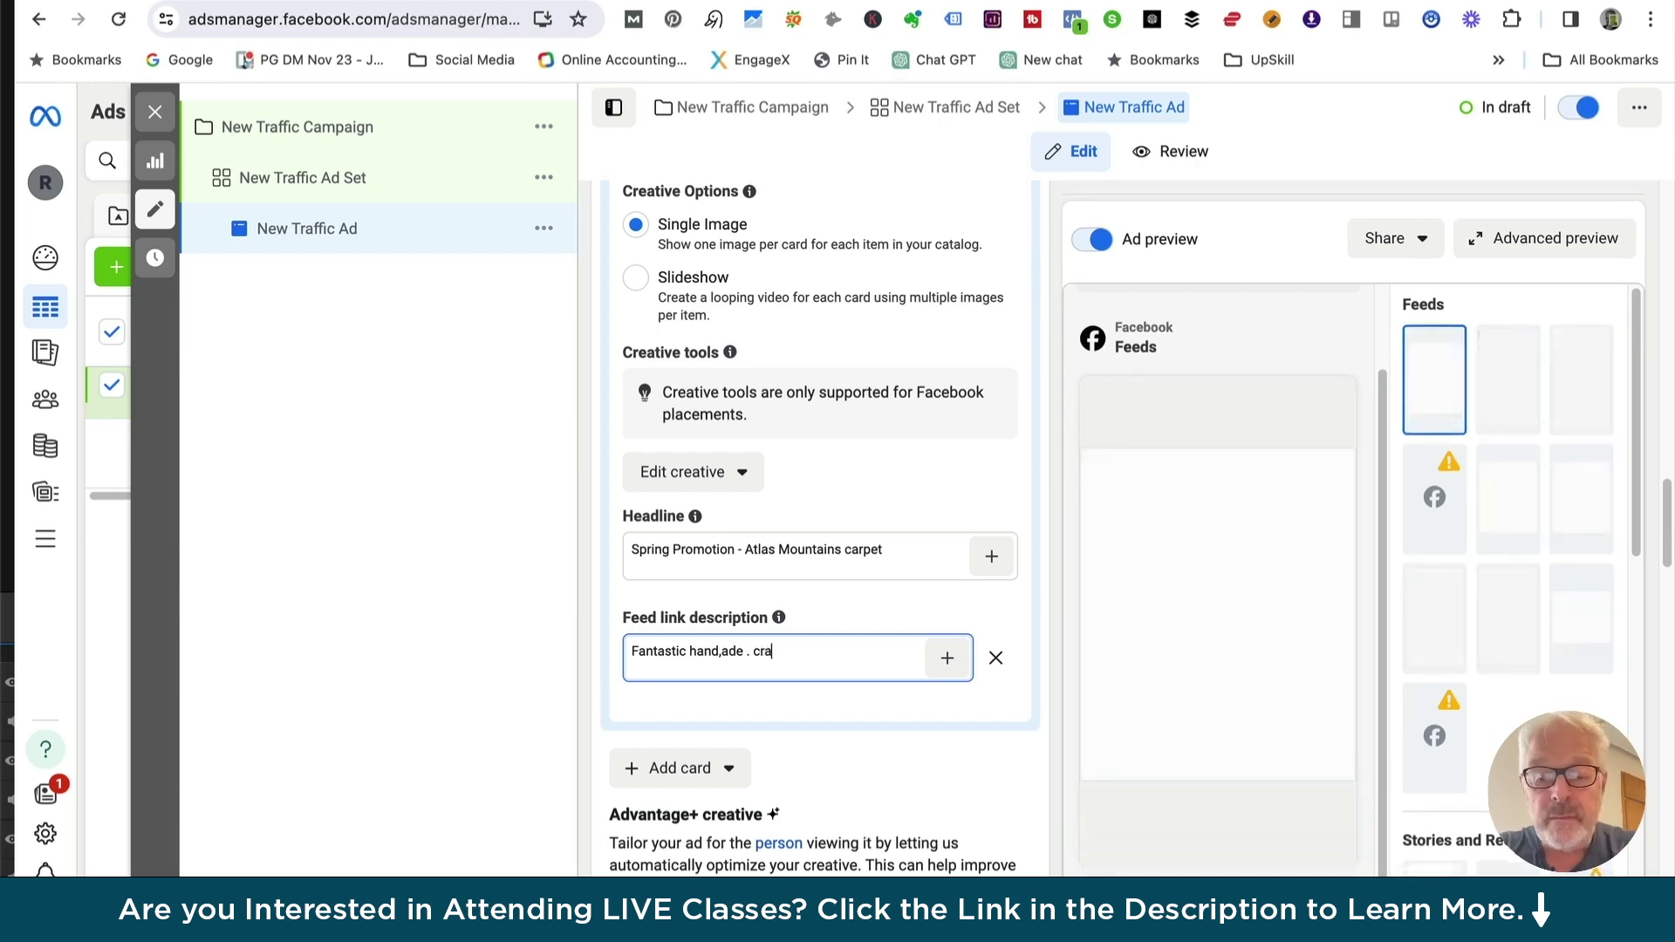
key(BackSpace)
key(BackSpace)
text(arpets fr)
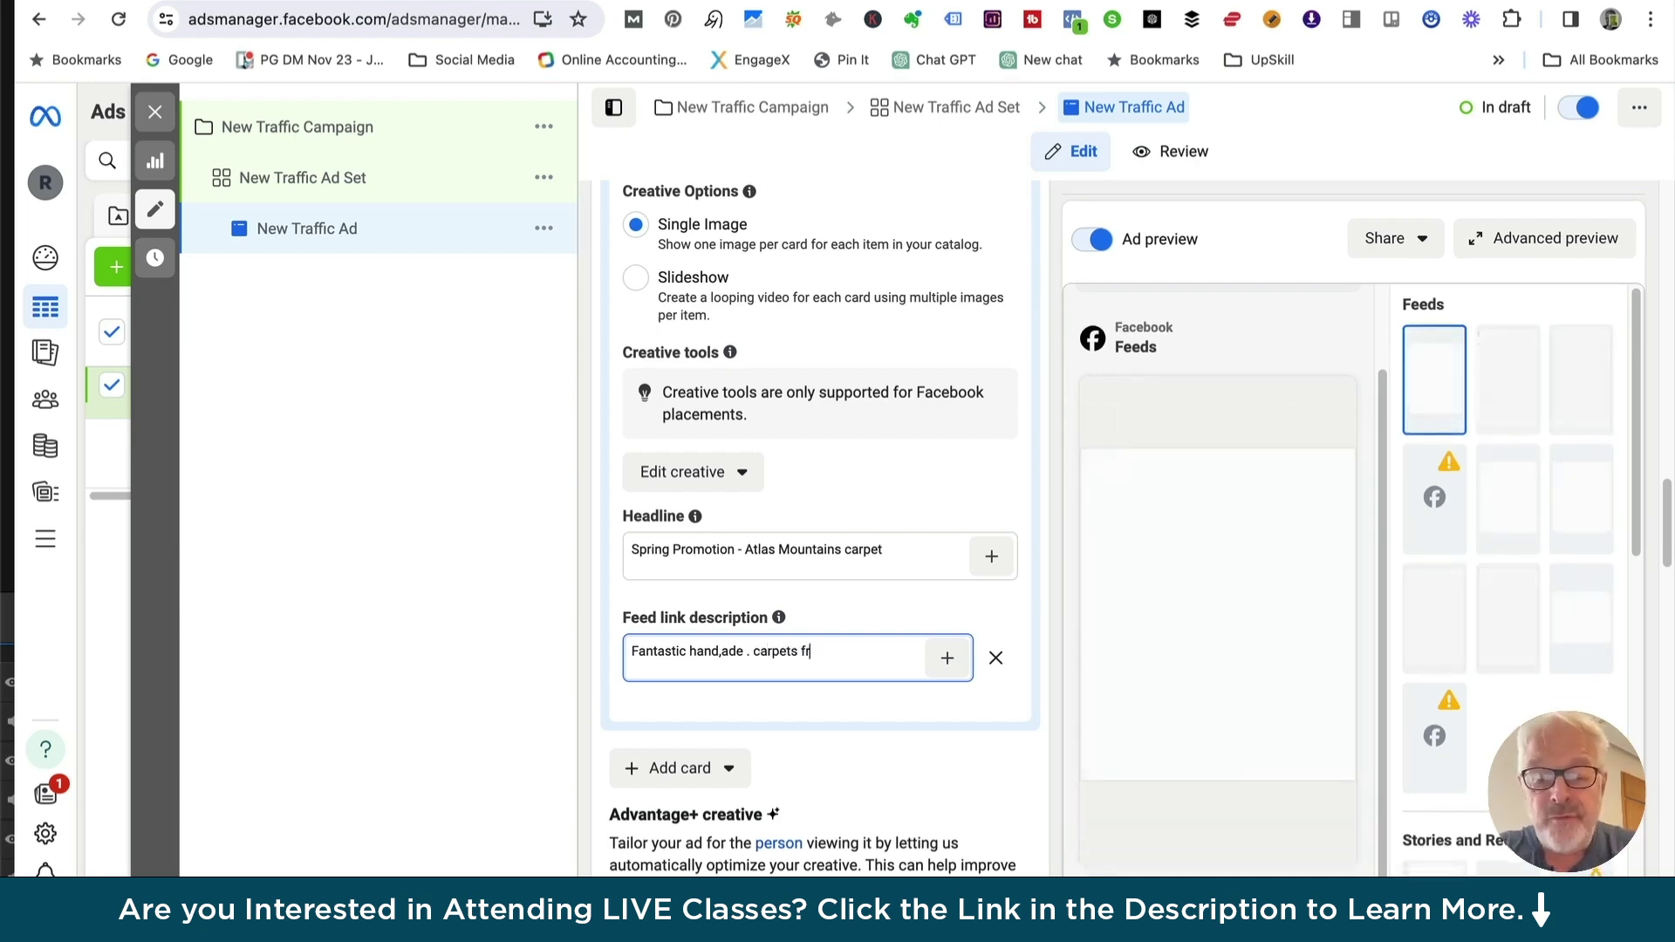
text(om the be)
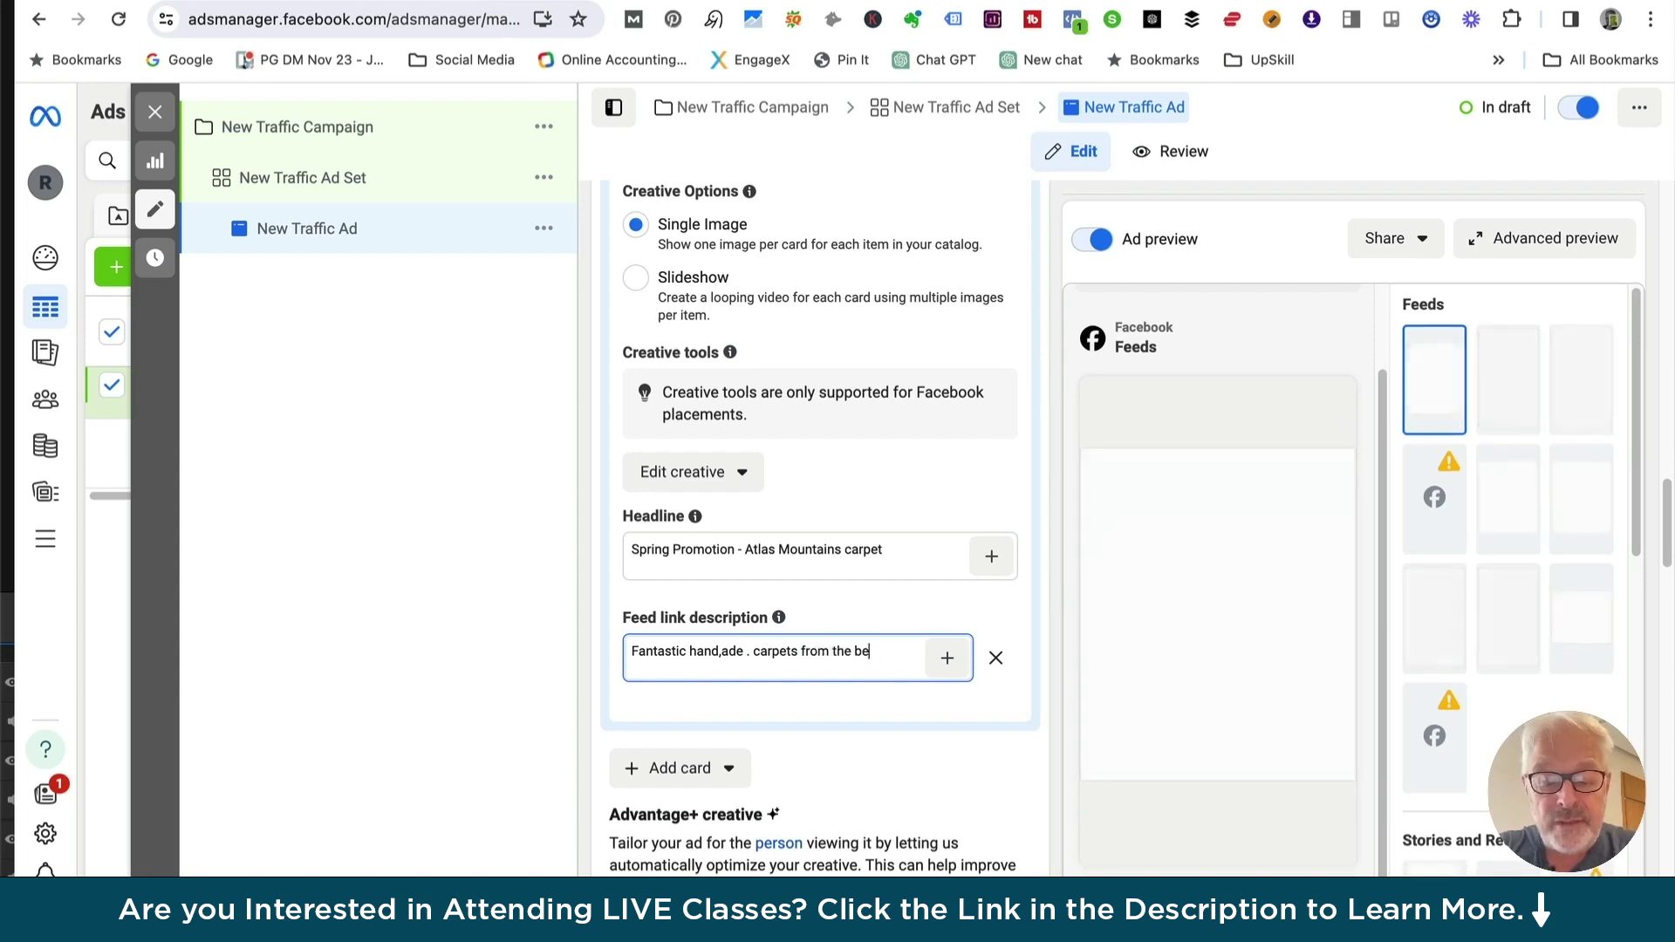
text(rbers in the )
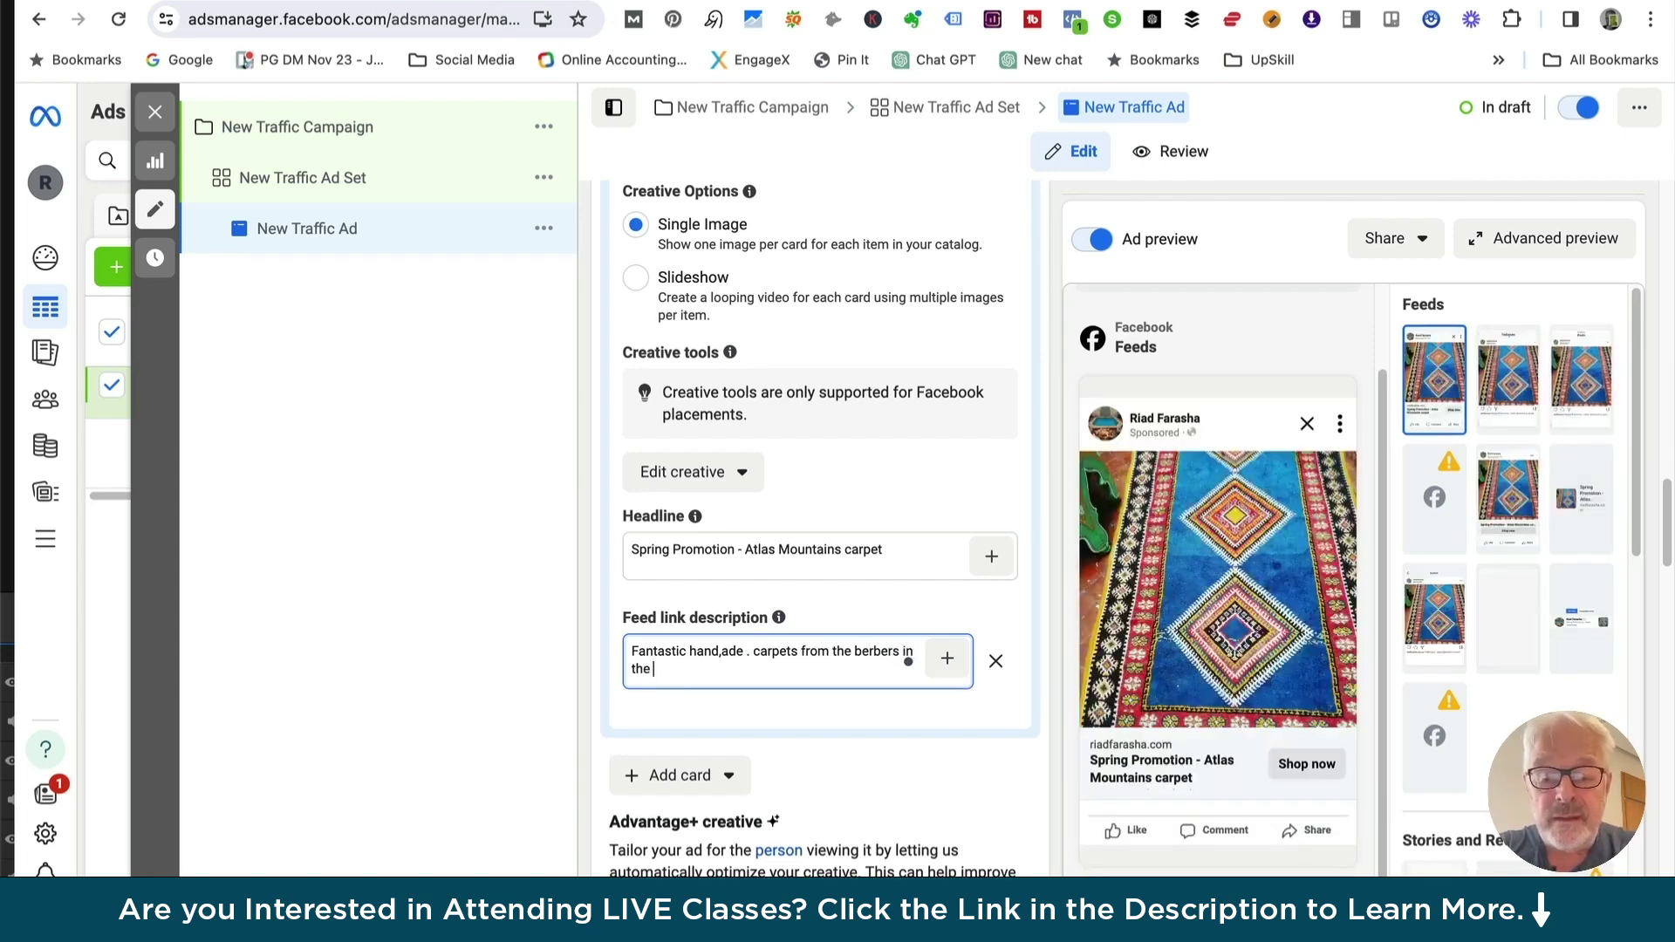
text(Atlas mp)
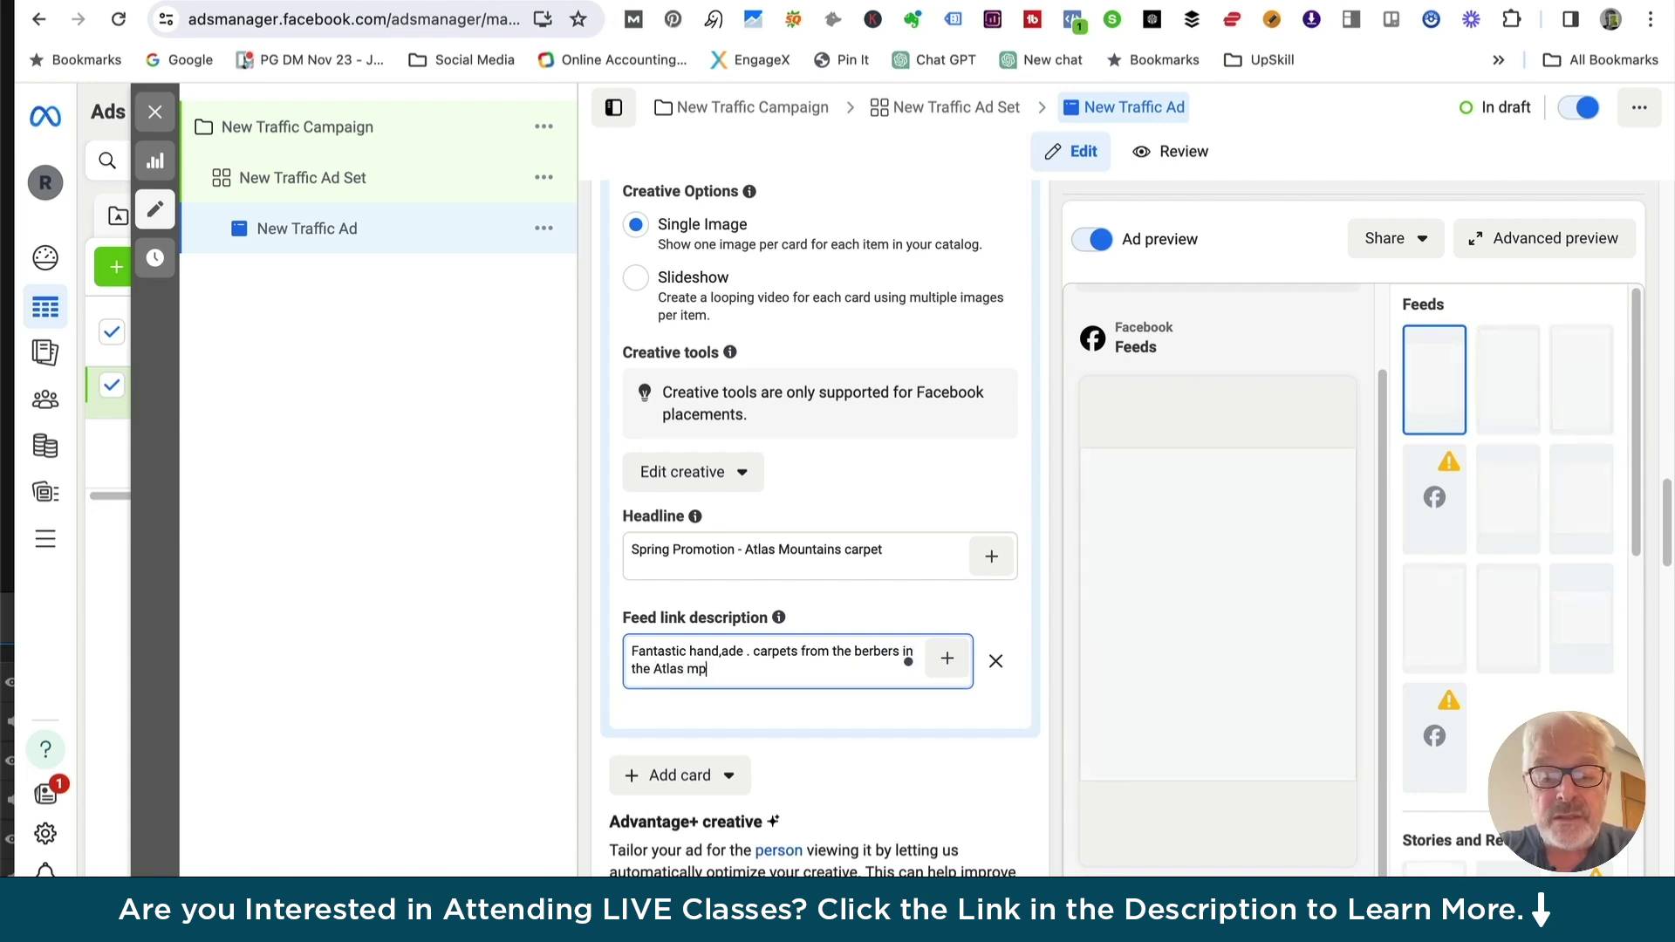
key(BackSpace)
text(ountains)
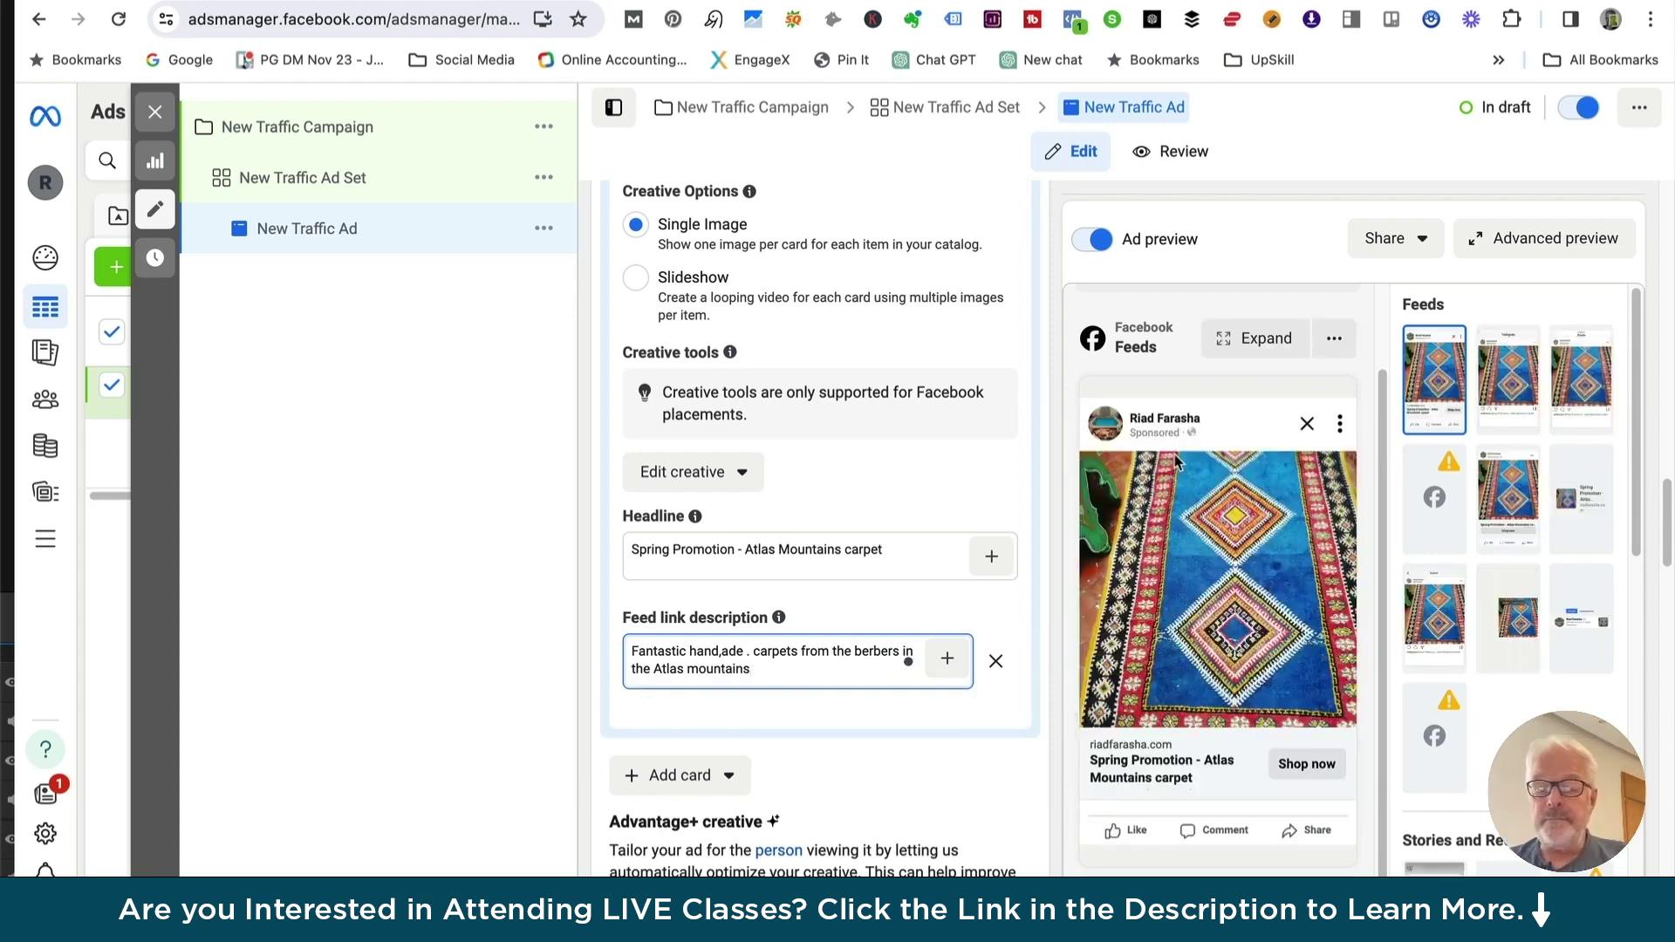
scroll(1146, 558, down, 1)
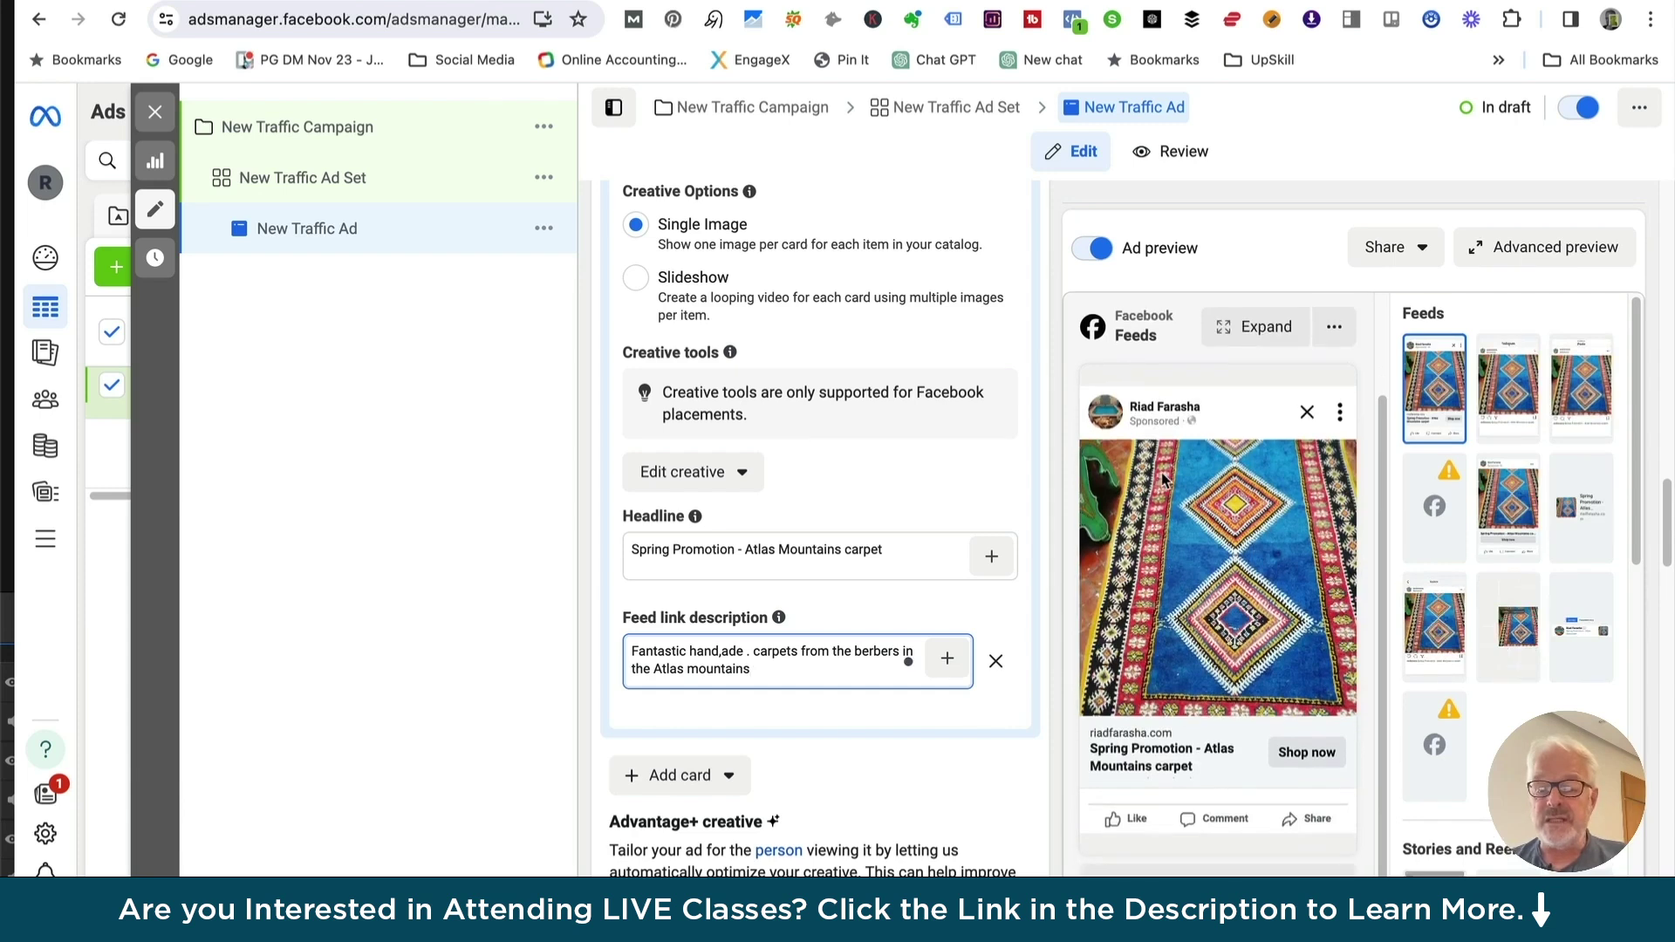
scroll(866, 609, down, 1)
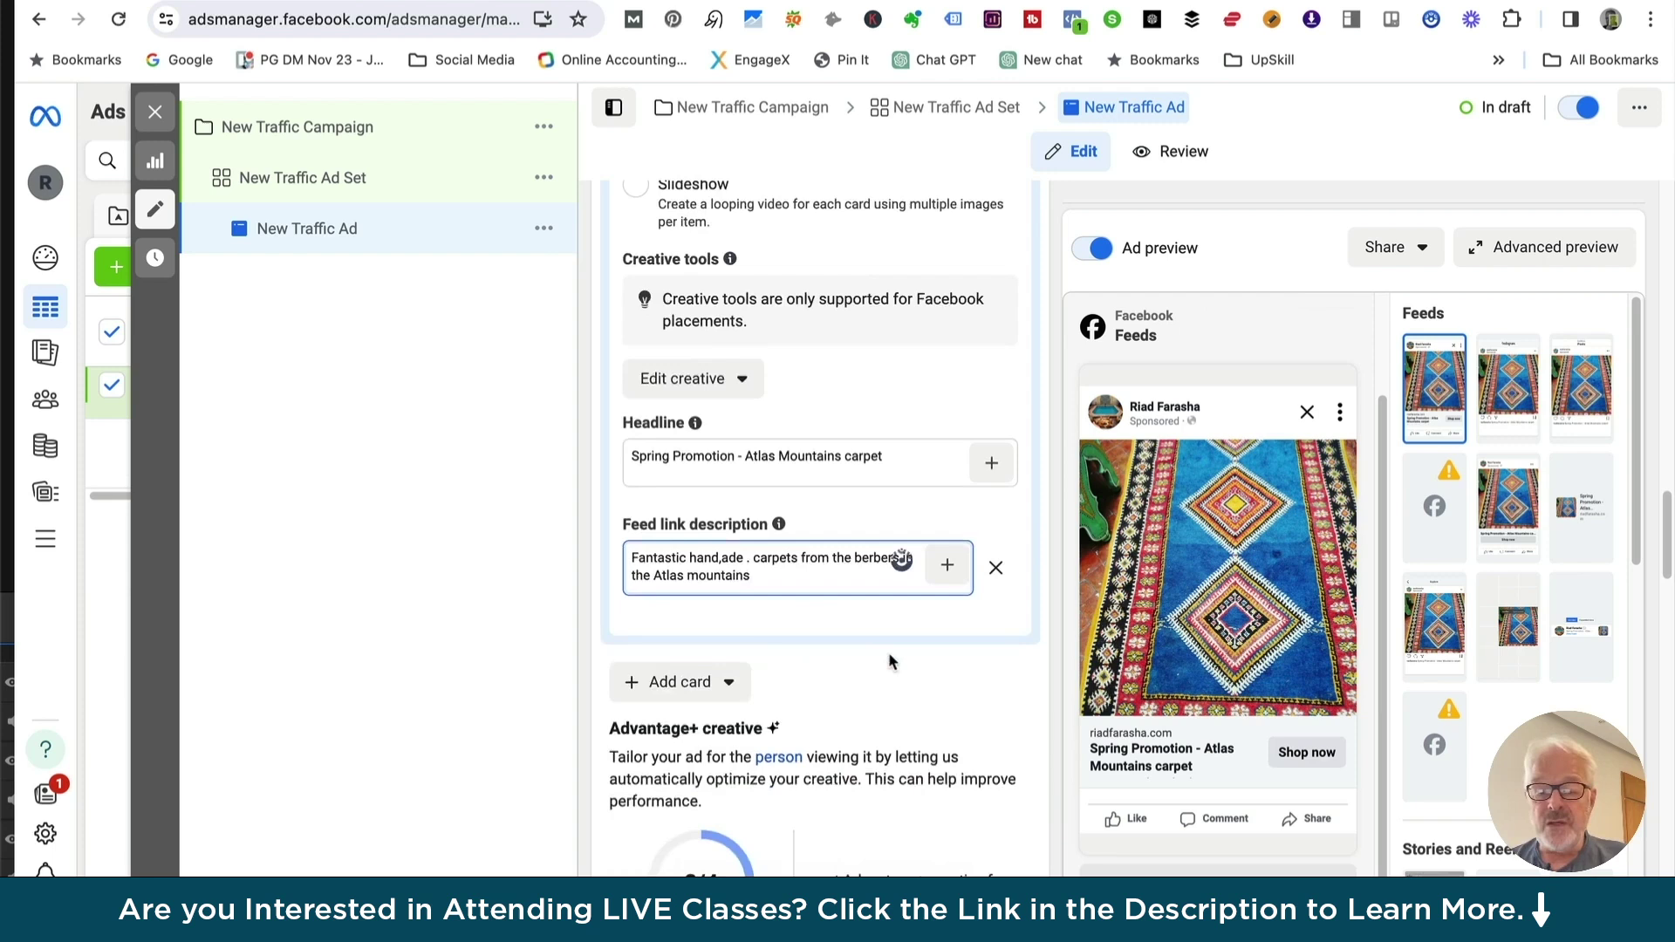
Cut the carpet sentence out of the feed link description and paste it into the primary text
scroll(895, 681, down, 4)
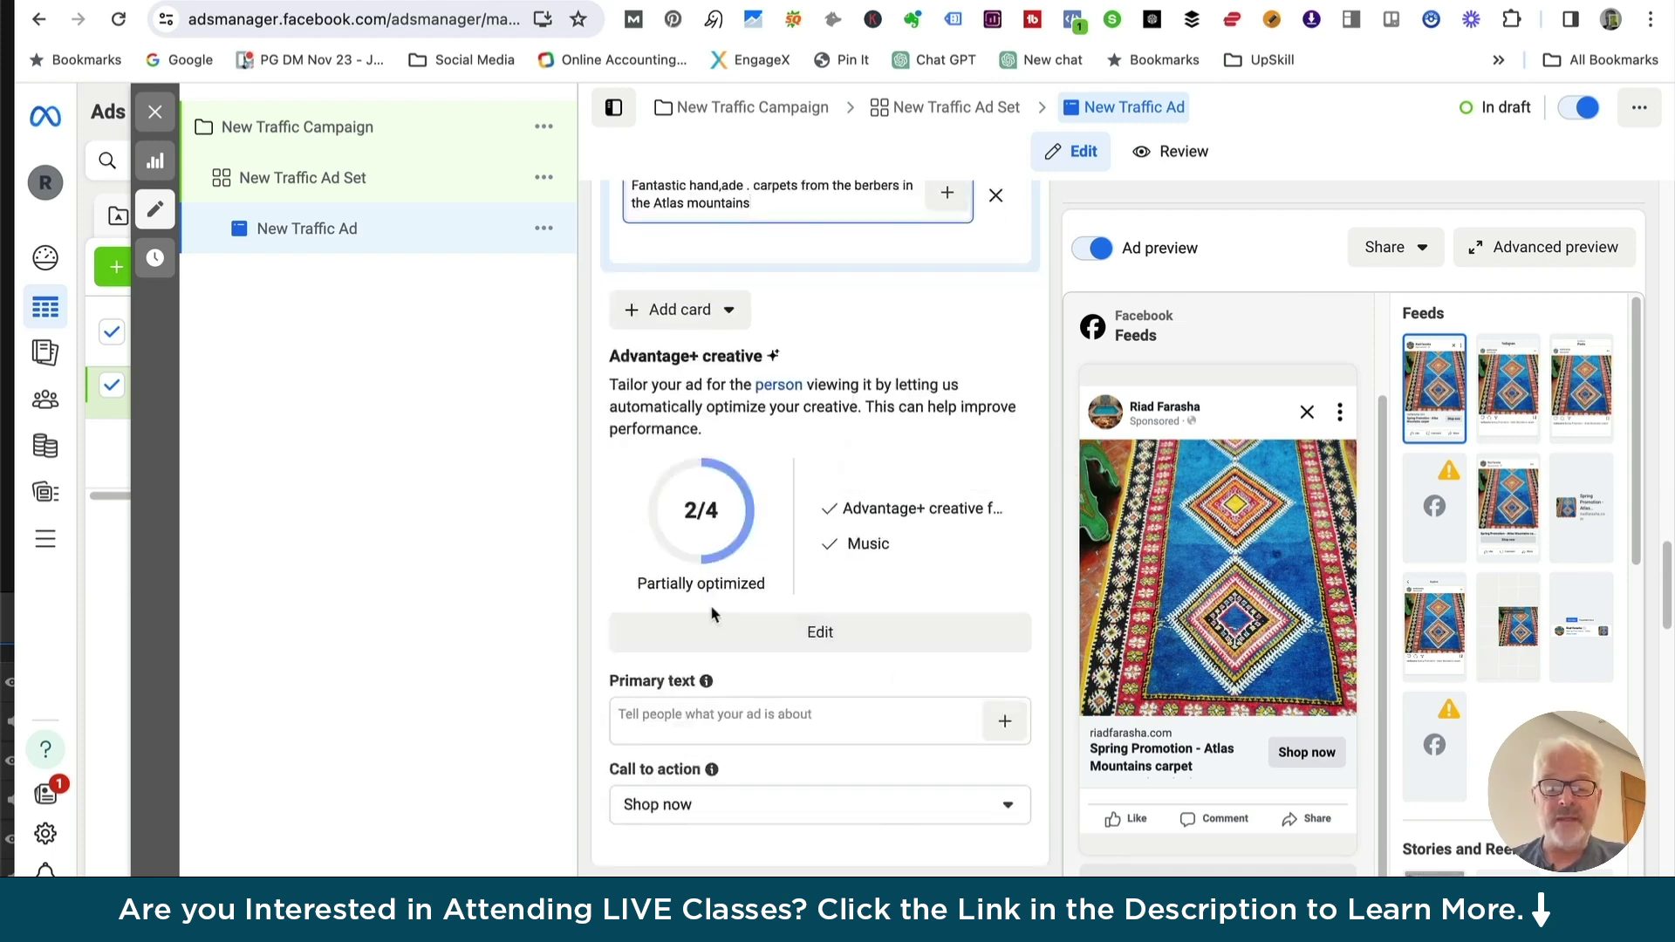
scroll(878, 531, down, 2)
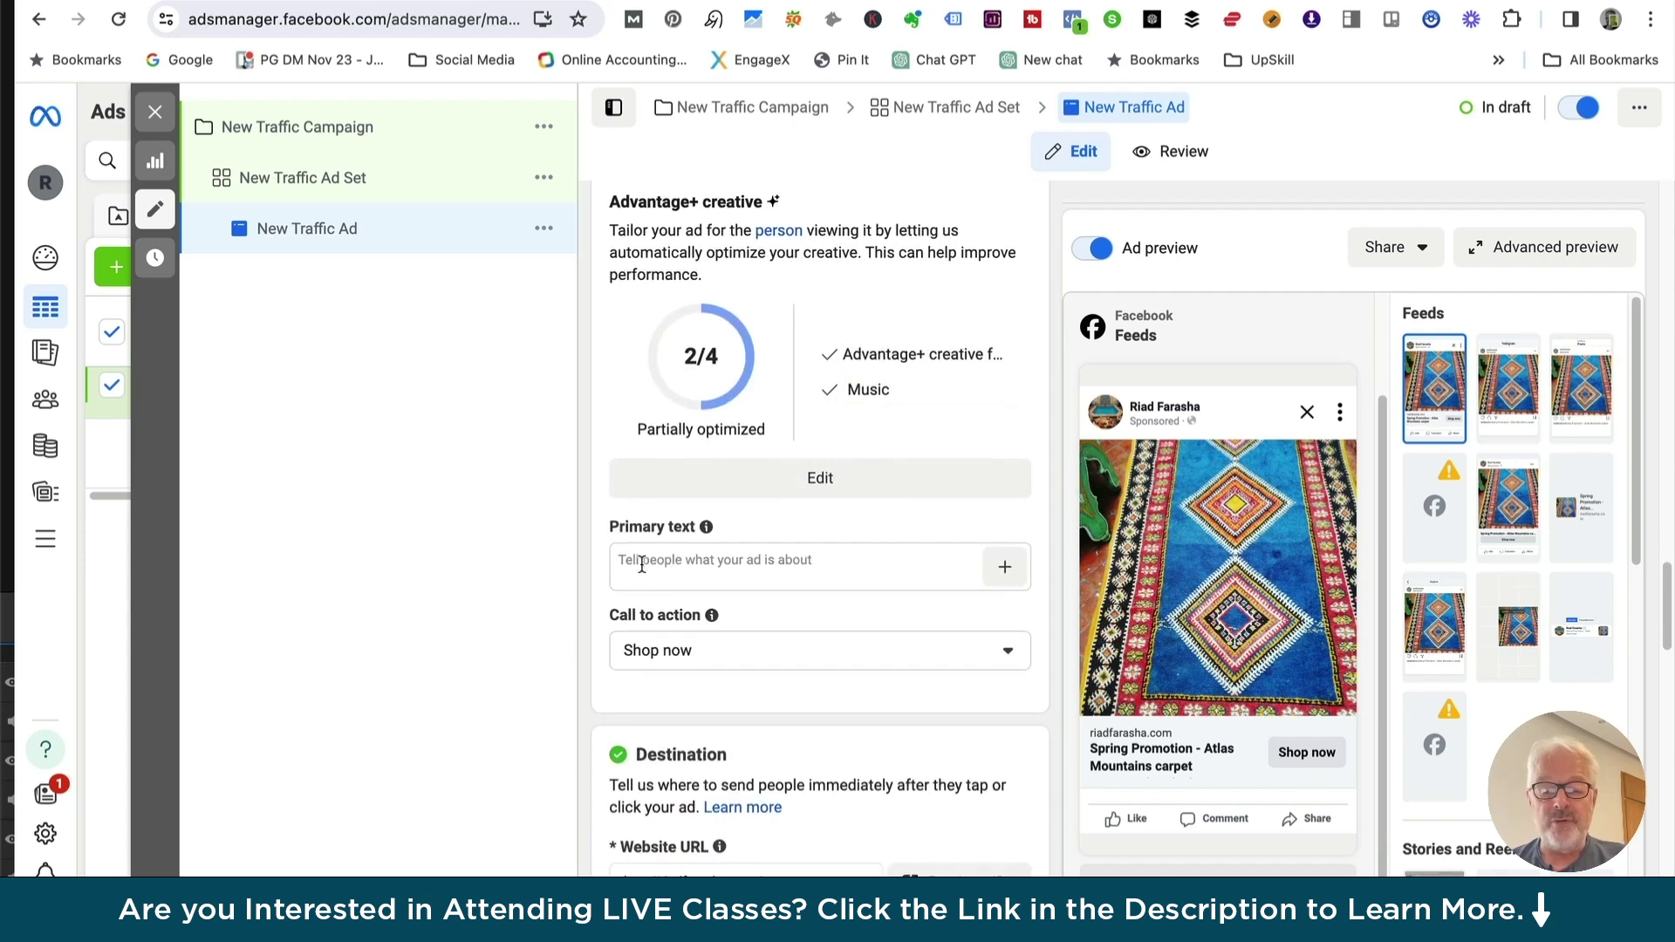
scroll(679, 552, up, 6)
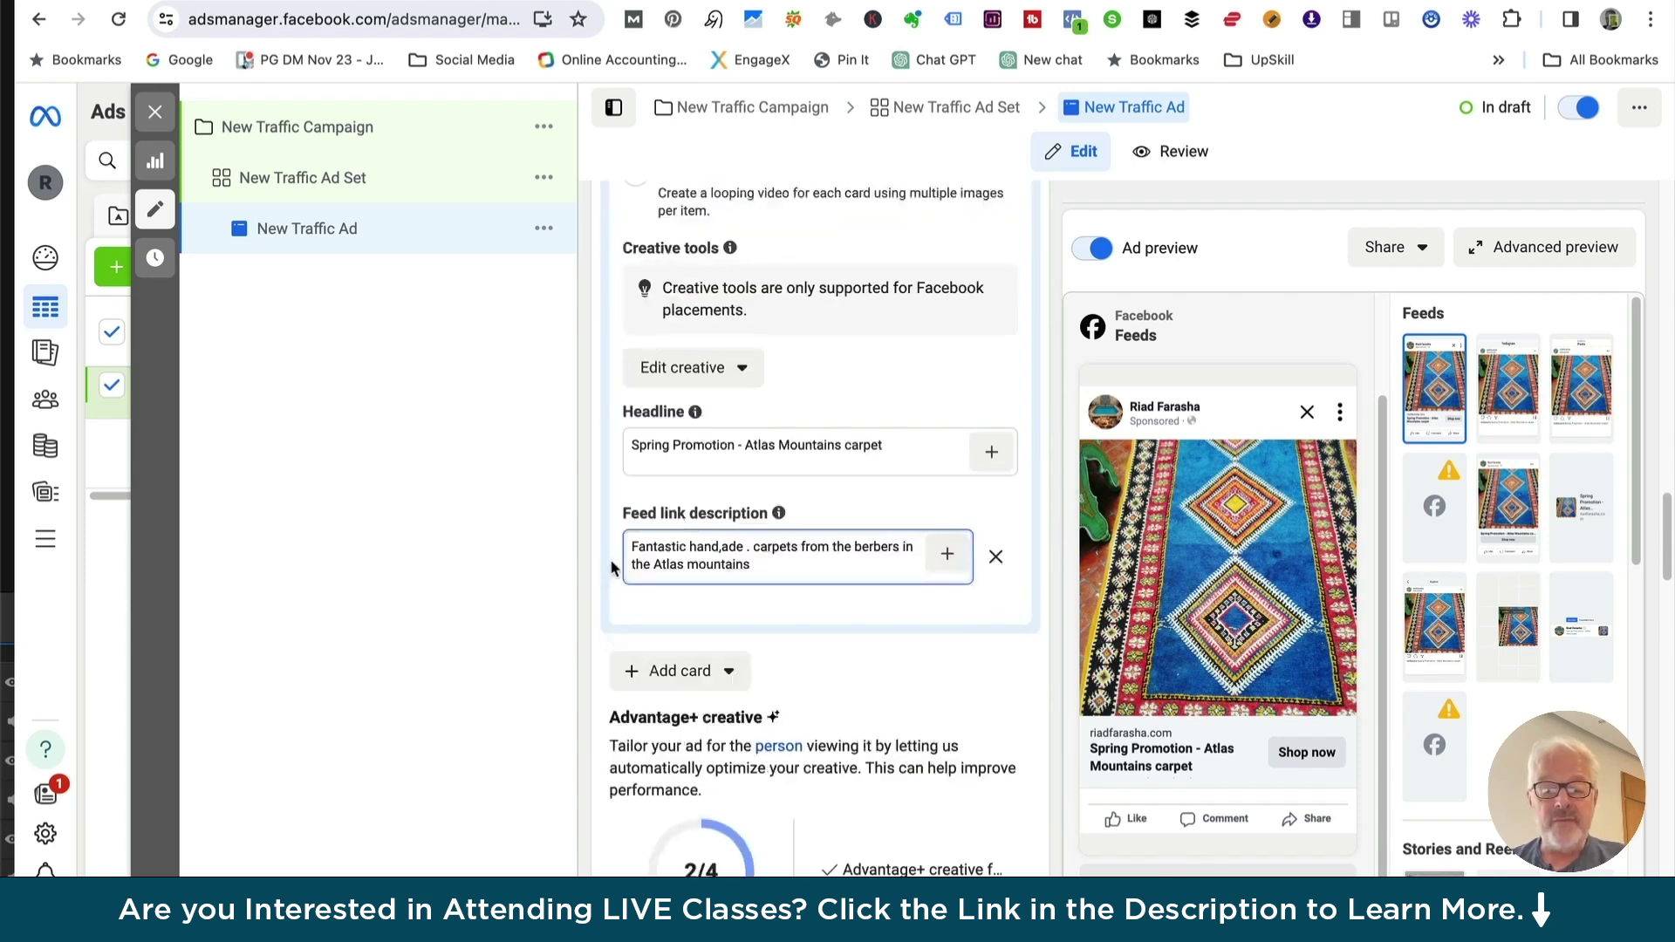
drag(678, 559, 879, 577)
key(super+c)
key(BackSpace)
scroll(808, 710, down, 2)
scroll(661, 697, down, 2)
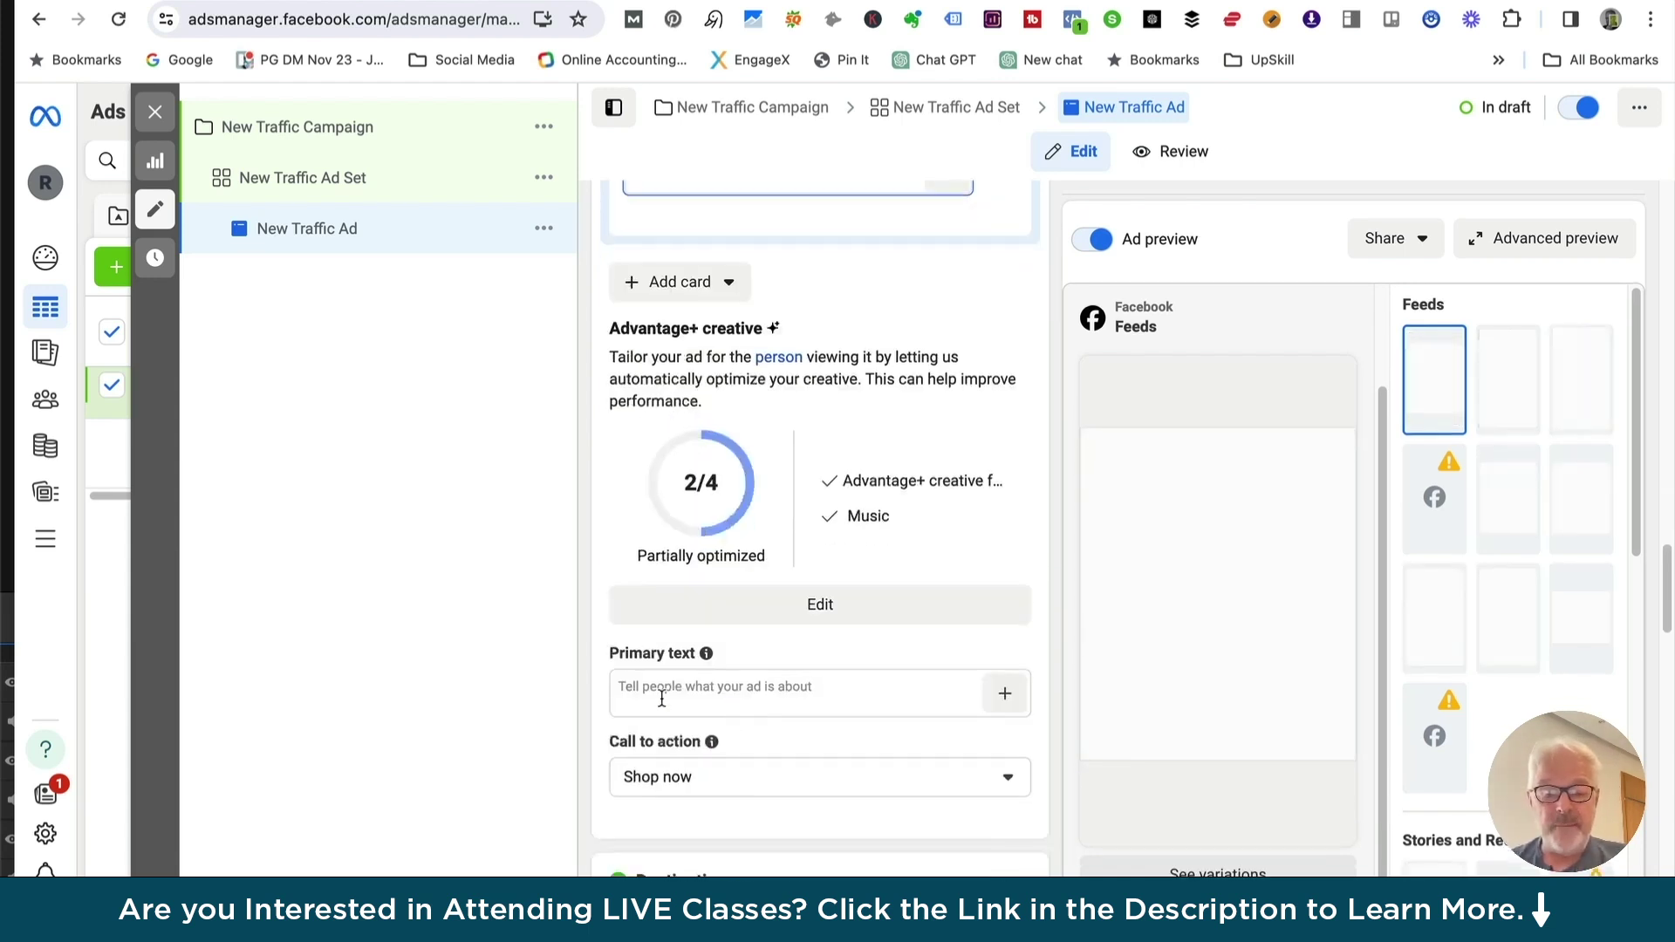
click(661, 697)
key(super+v)
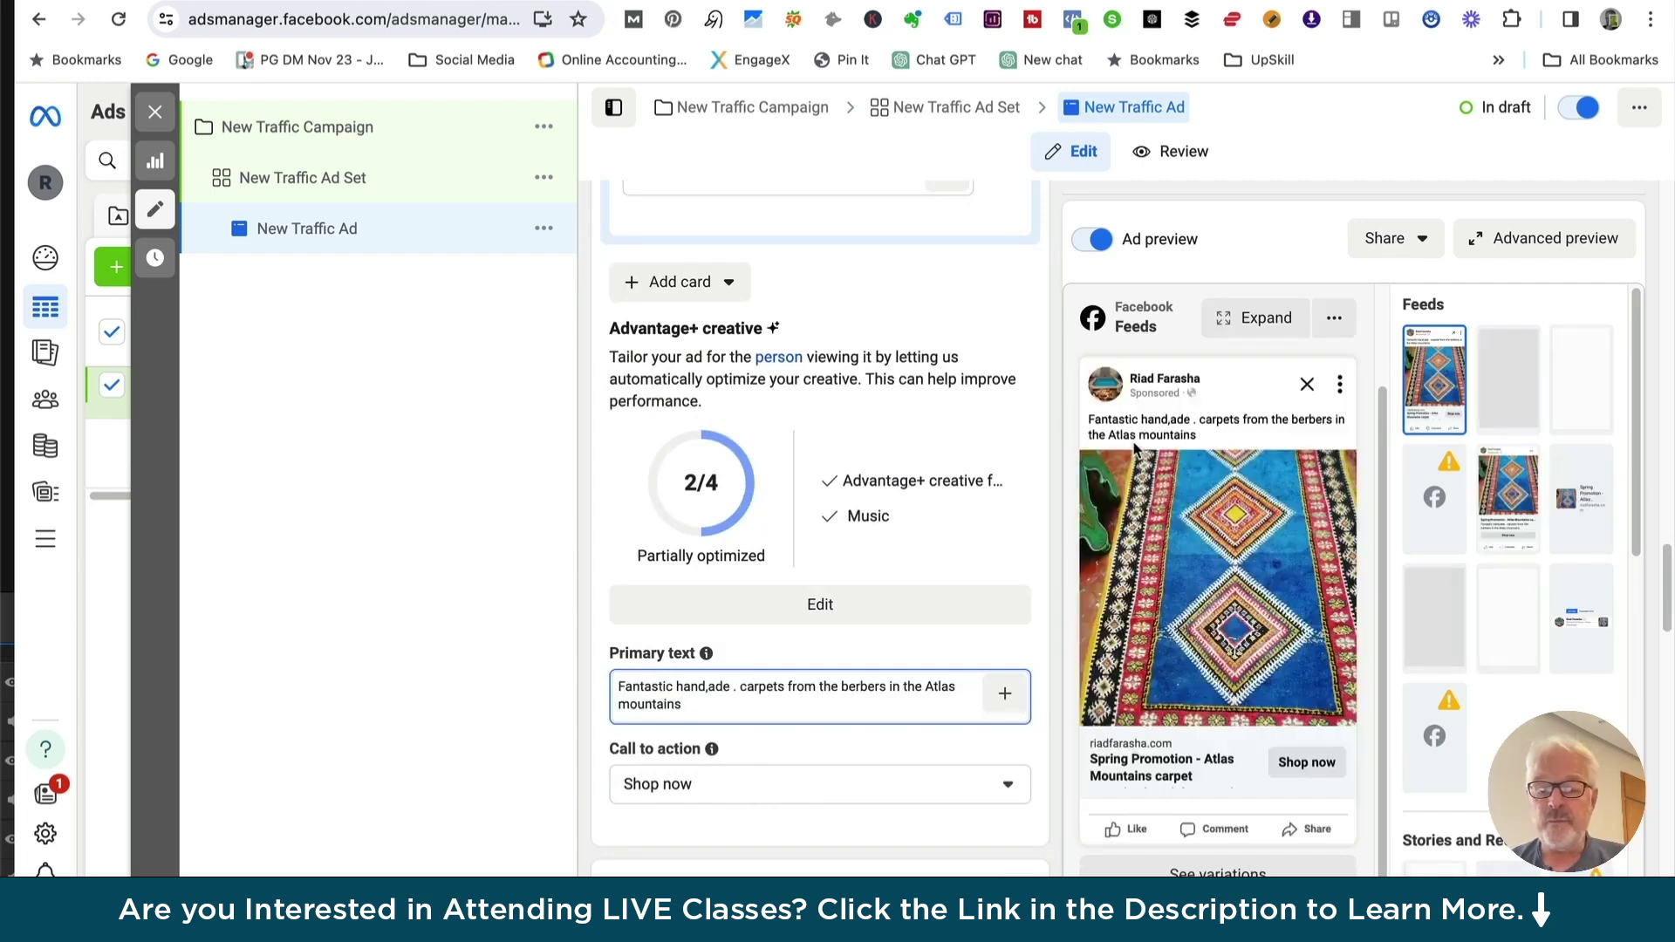
Correct 'hand,ade' to 'handmade' and keep Shop now as the call to action
click(711, 686)
key(BackSpace)
text(m)
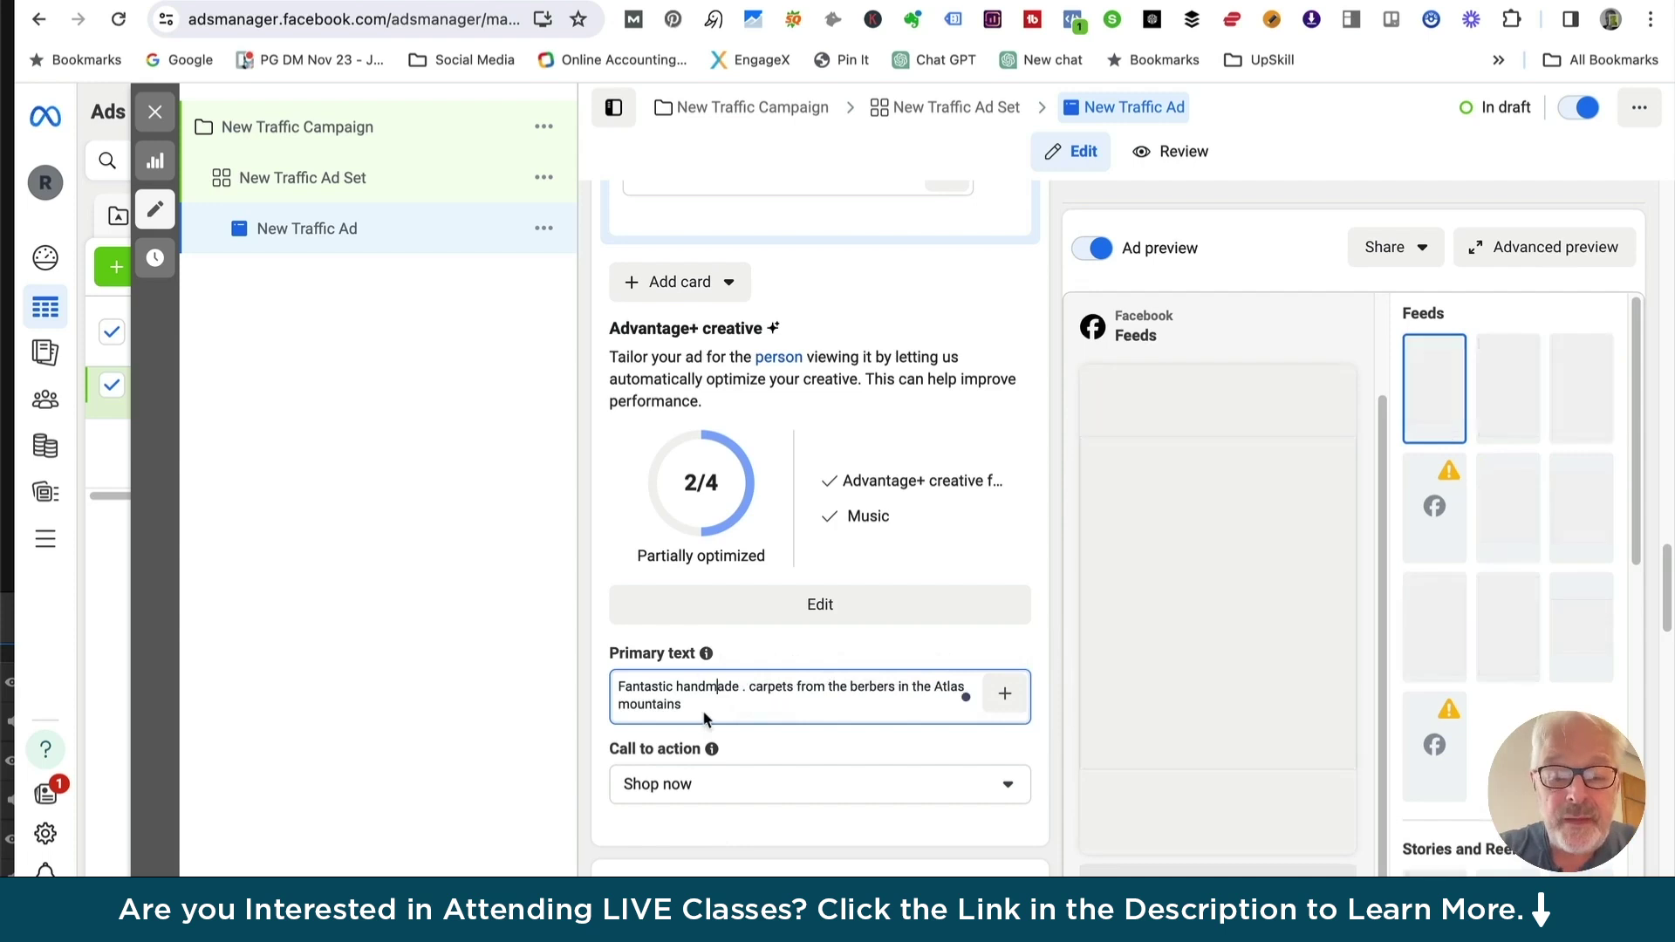
click(656, 782)
click(657, 788)
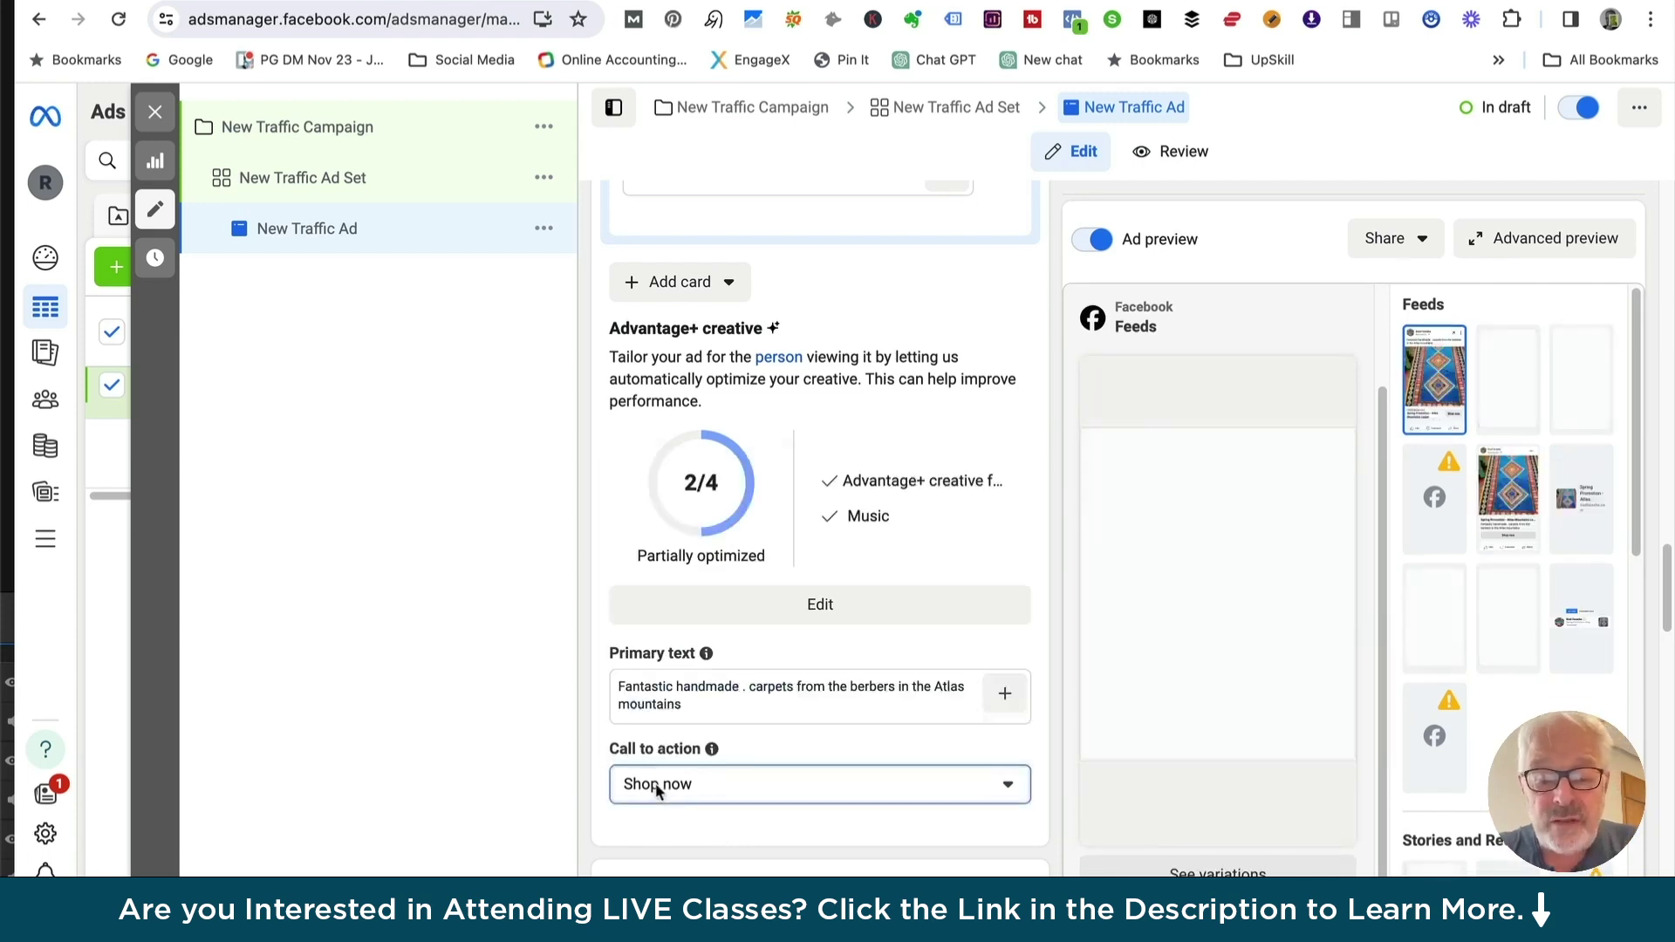
click(1008, 789)
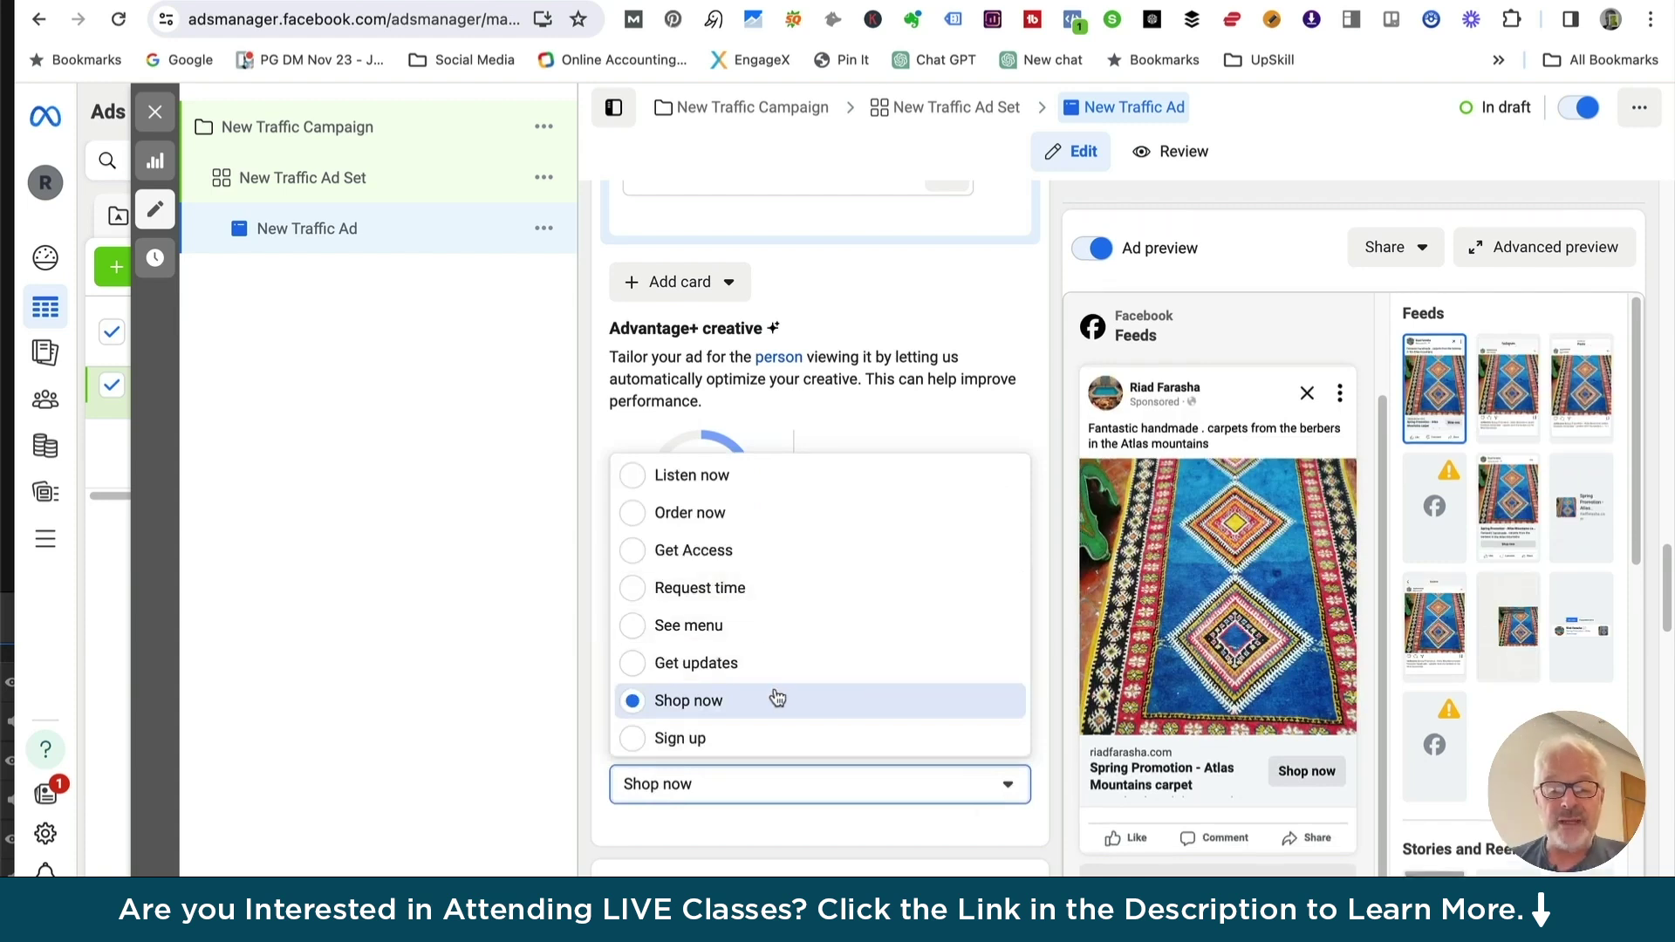
click(670, 702)
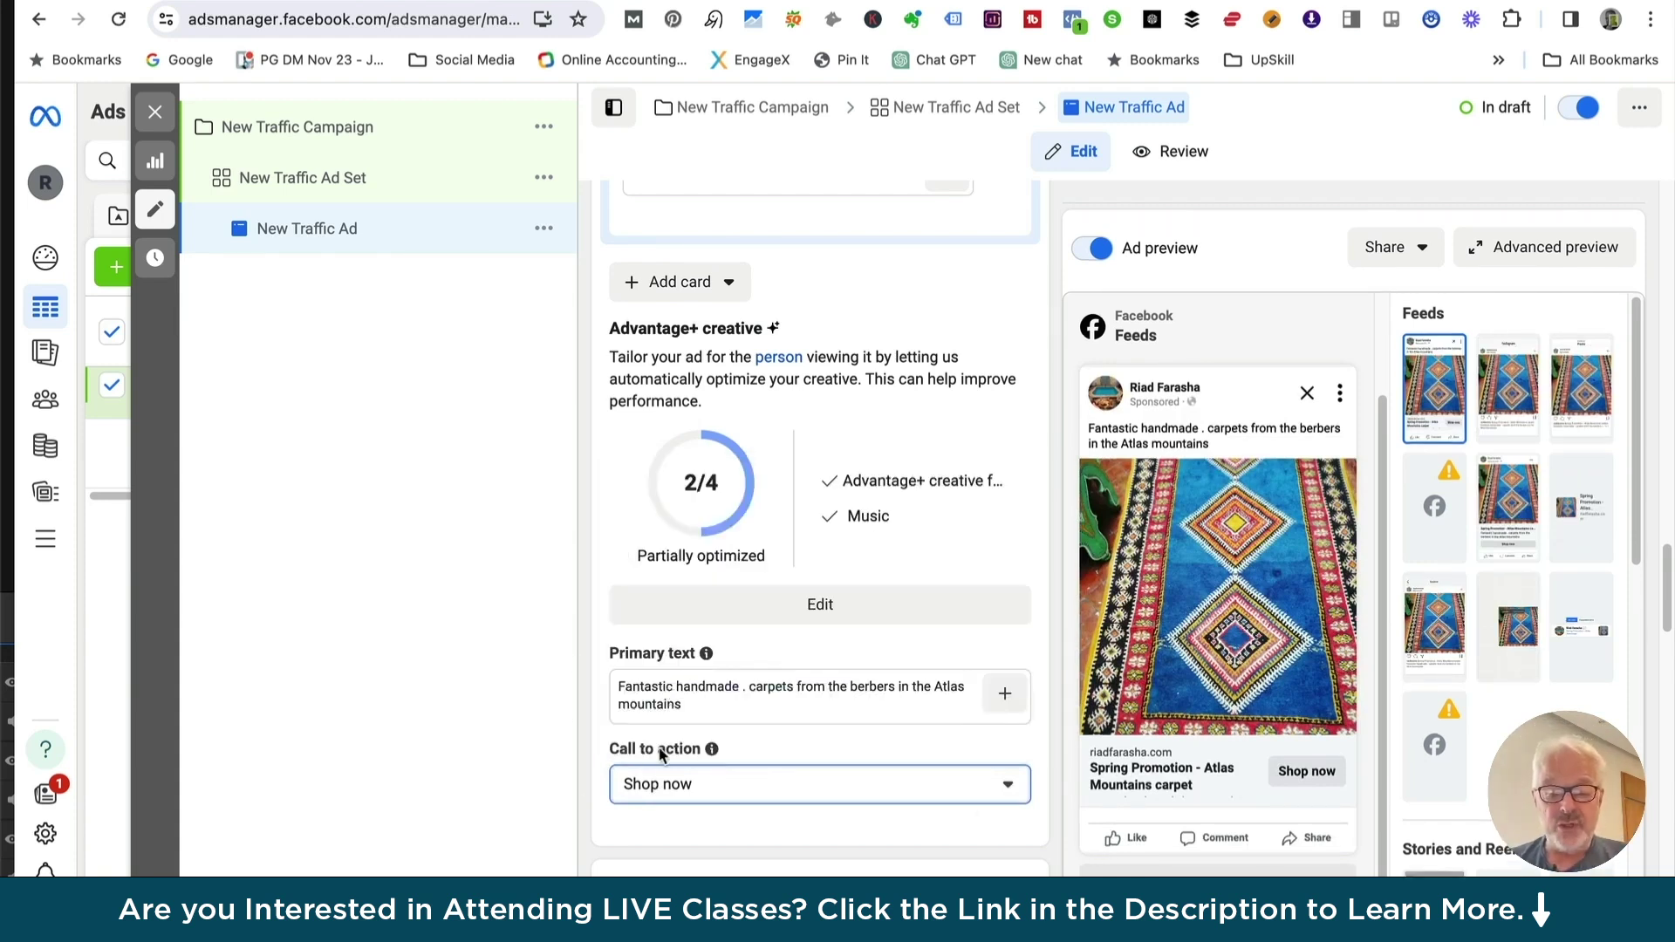
scroll(660, 755, down, 3)
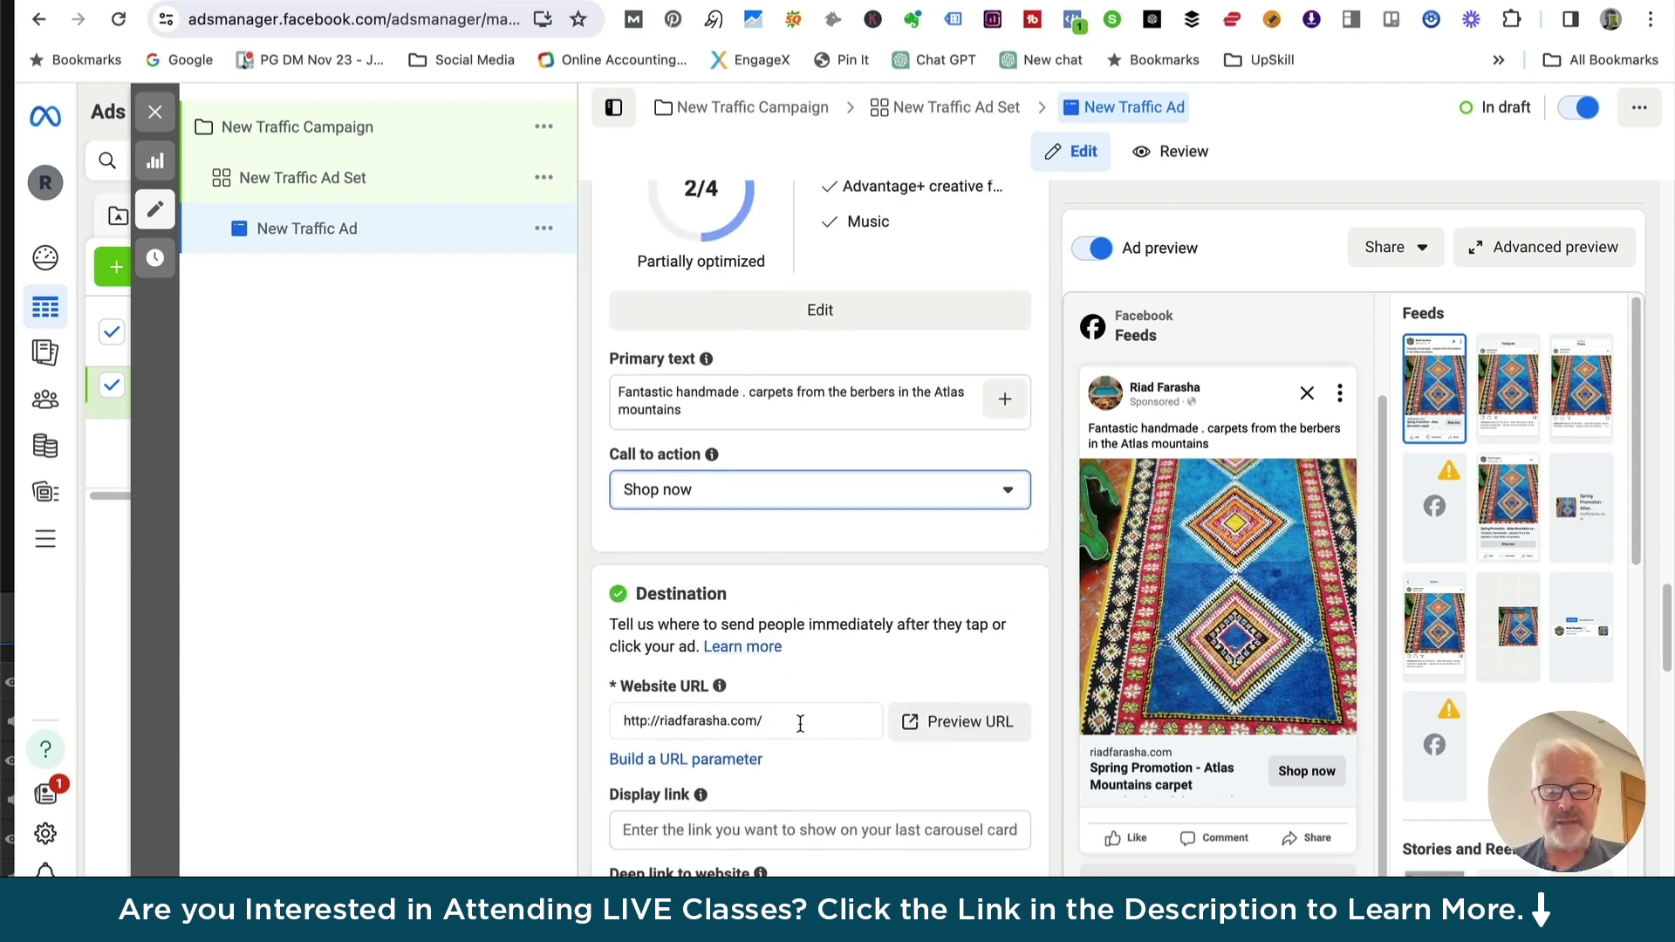
scroll(796, 737, down, 3)
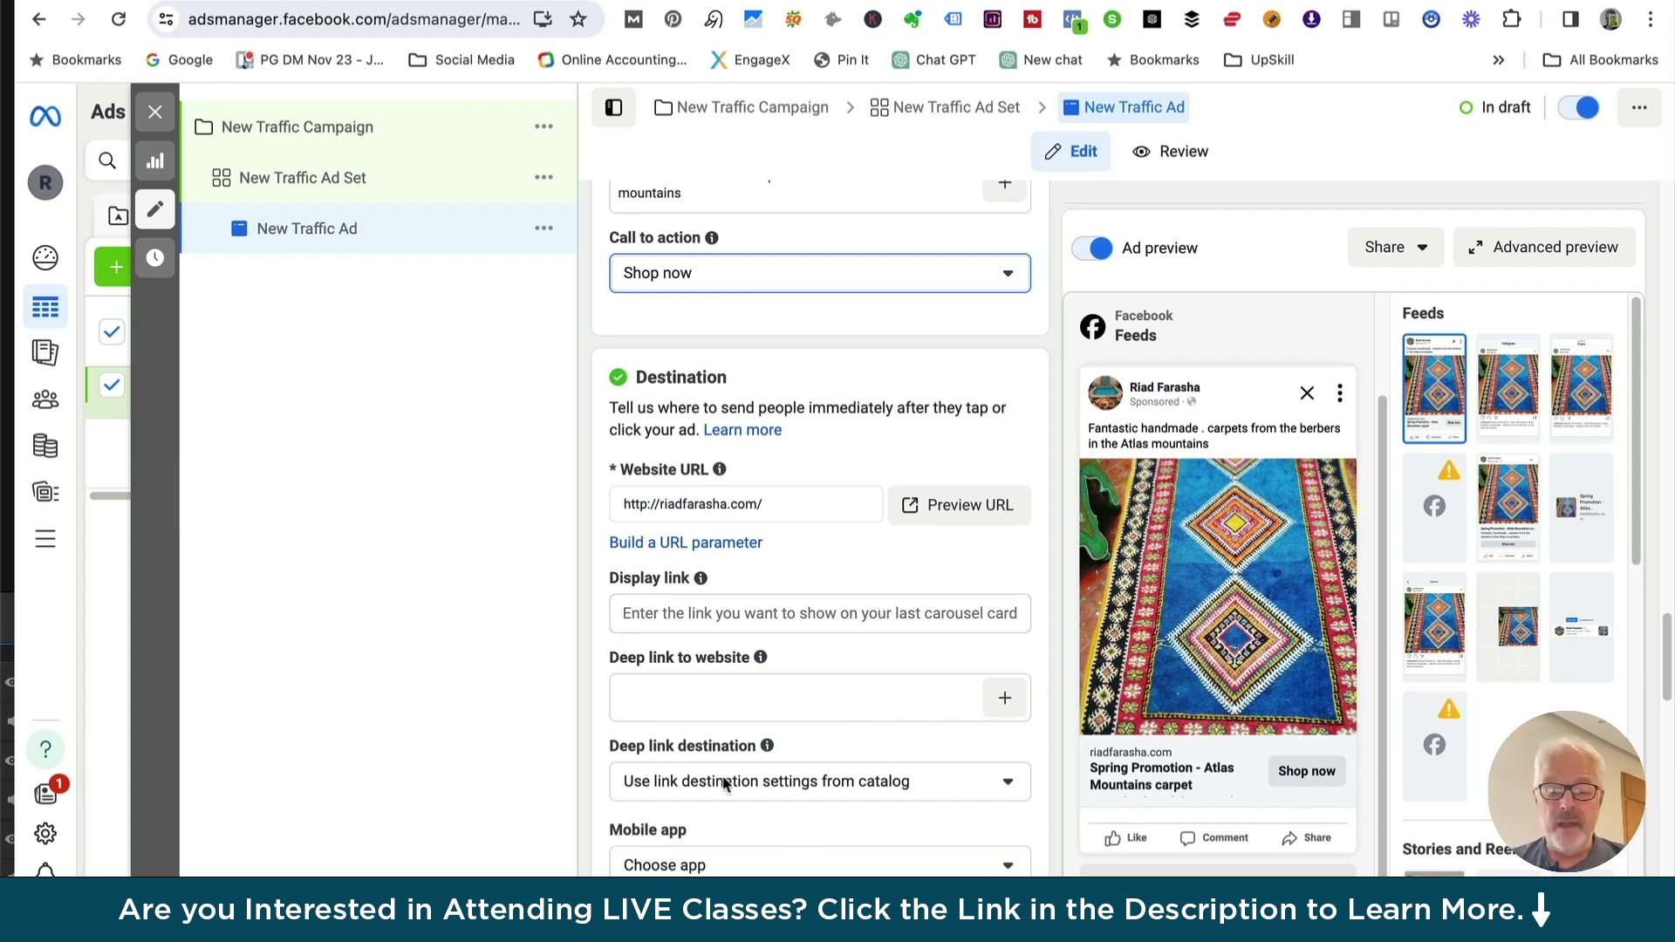
scroll(689, 741, down, 2)
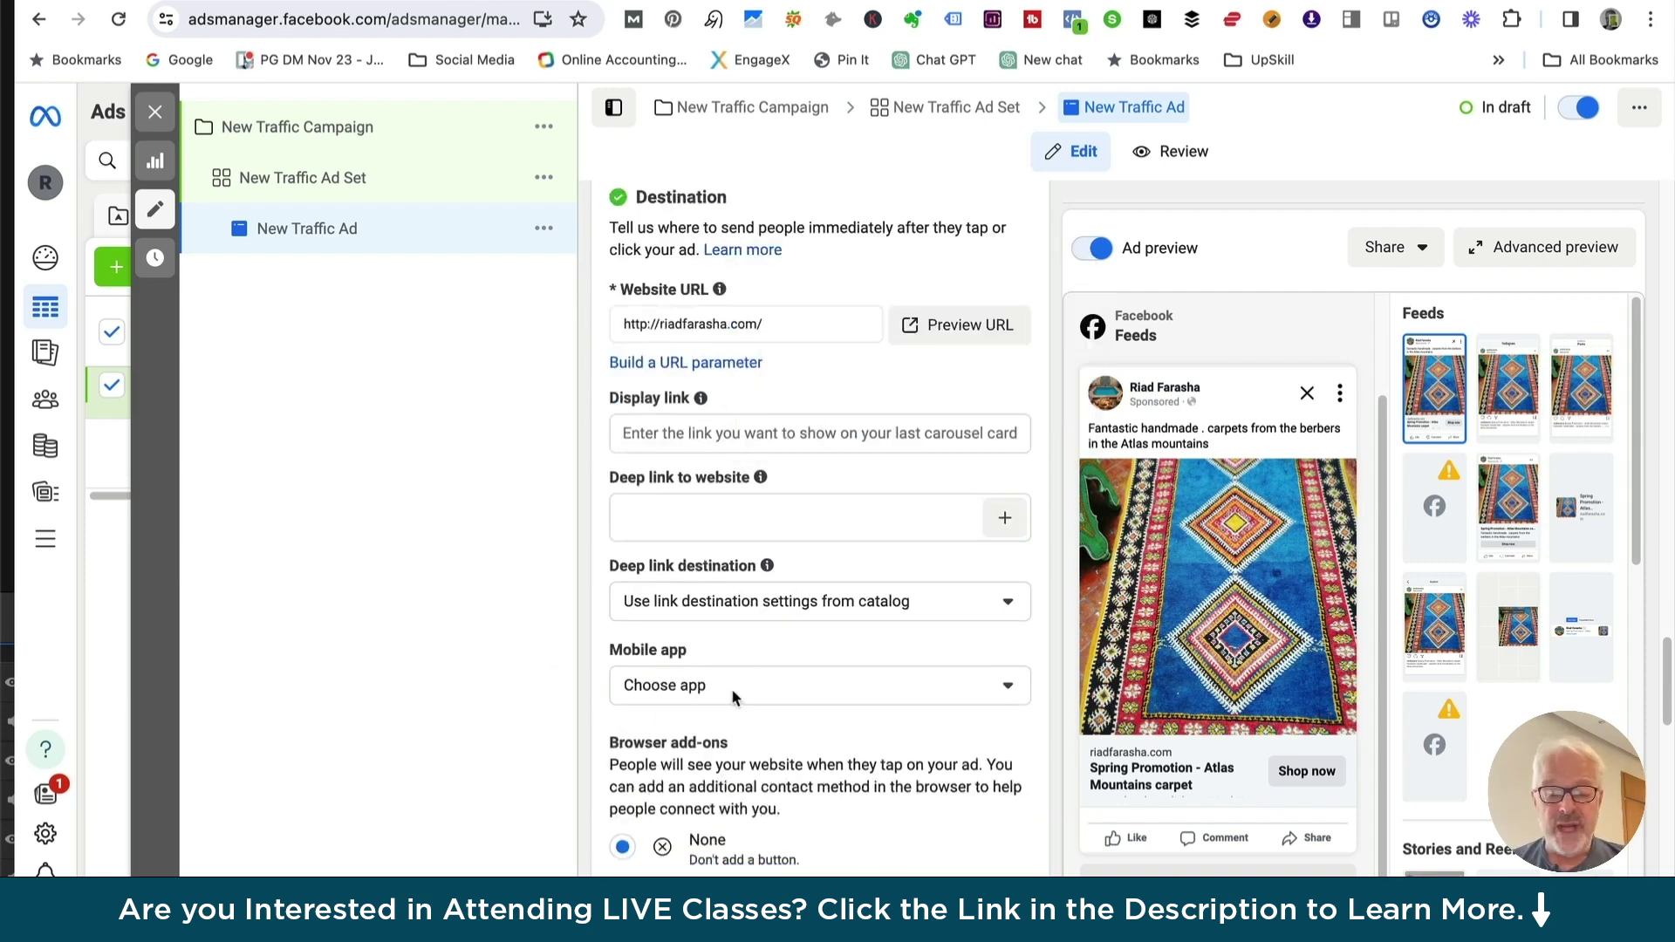
scroll(792, 684, down, 3)
scroll(793, 695, down, 3)
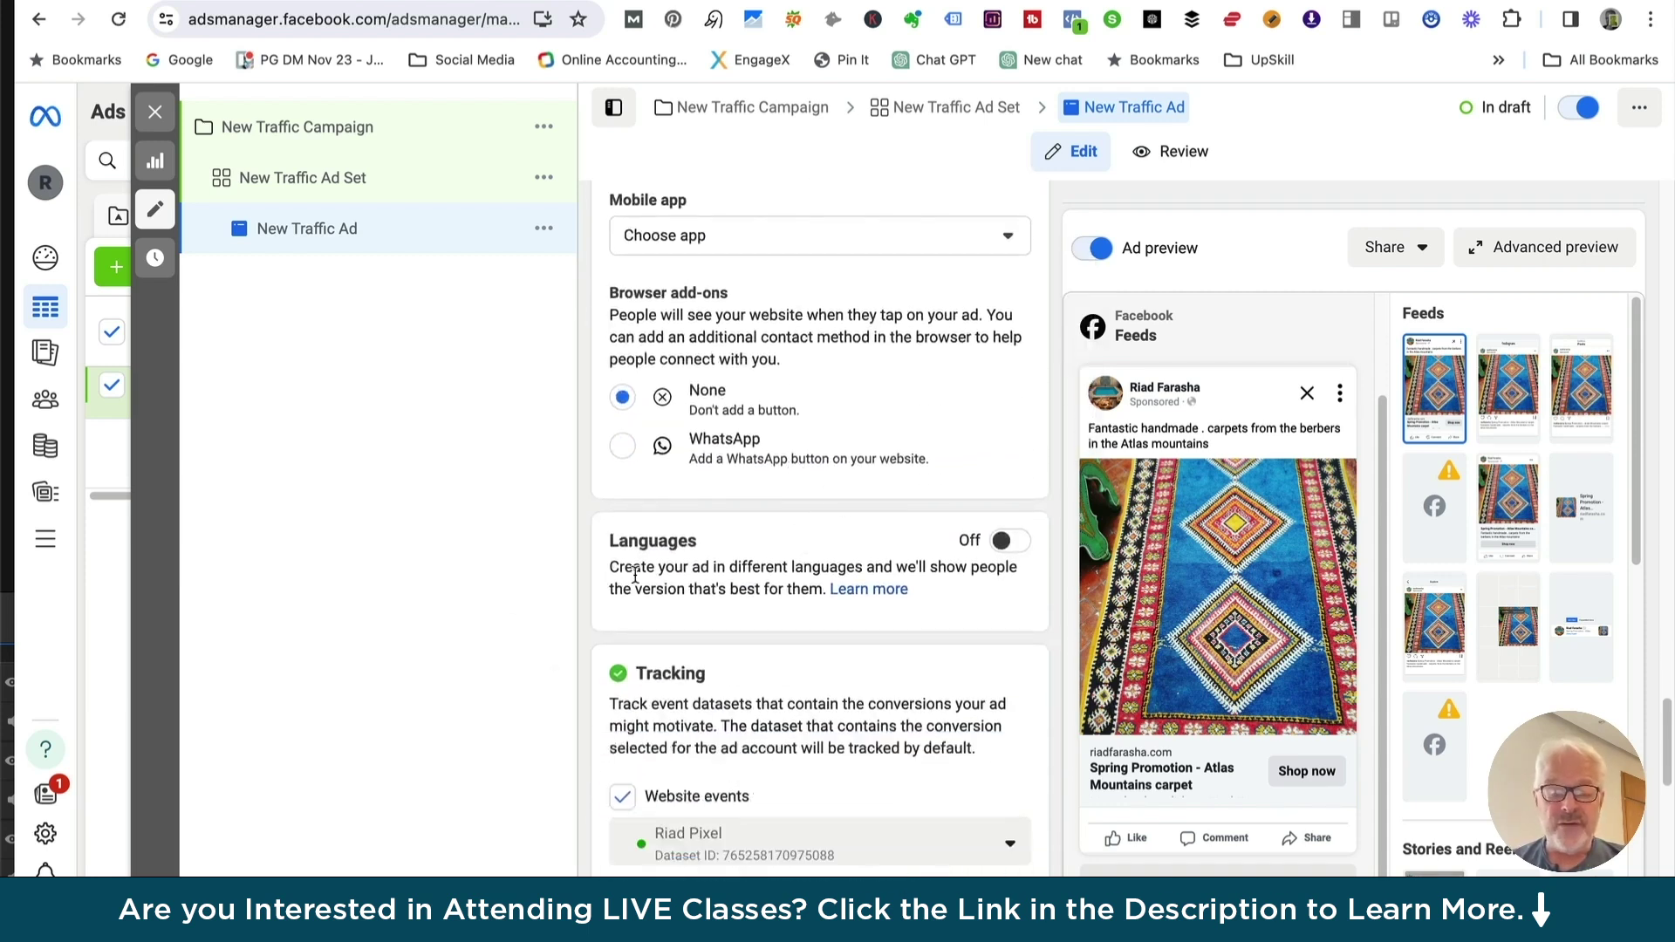
scroll(747, 634, down, 3)
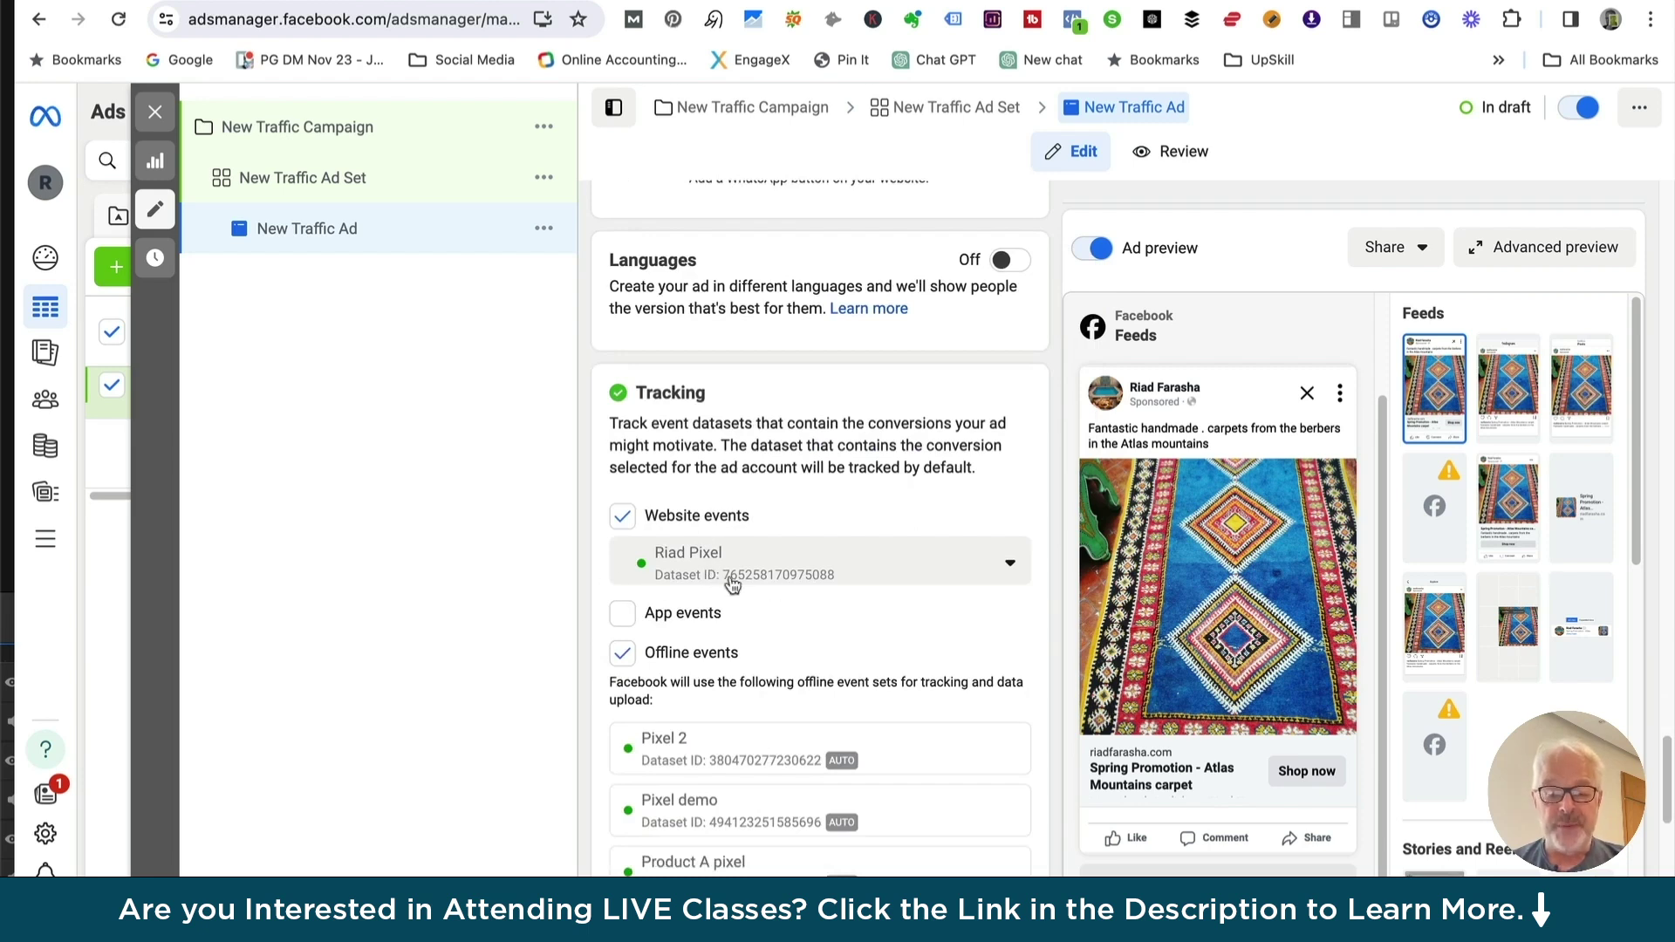
scroll(731, 585, down, 3)
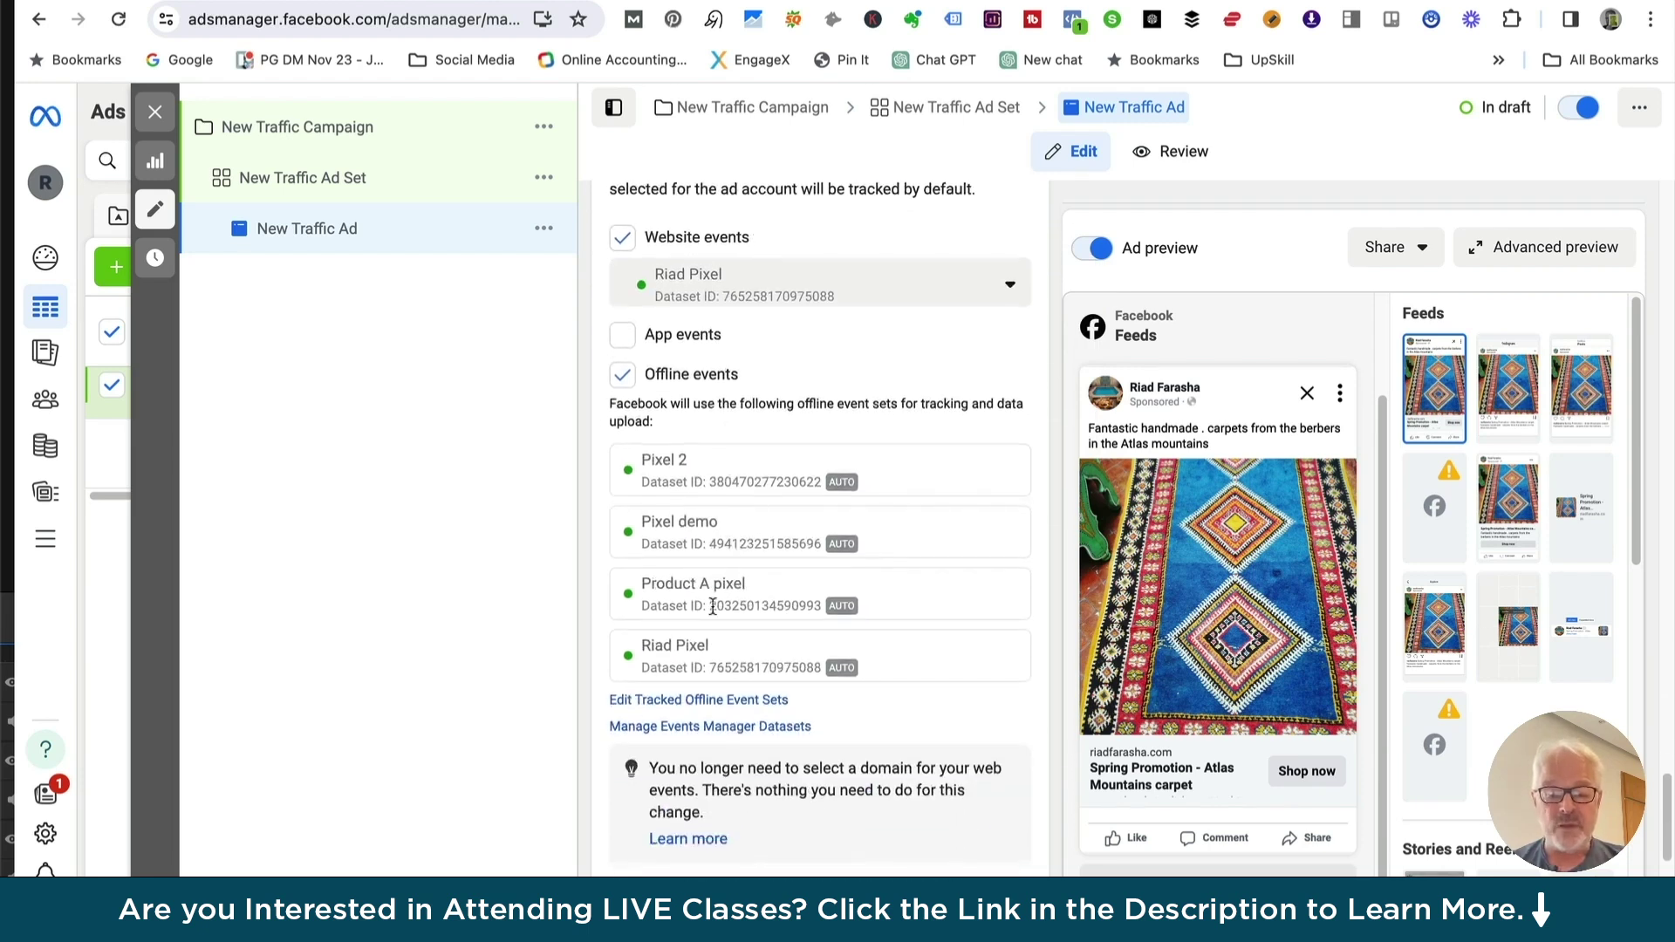
scroll(792, 593, down, 2)
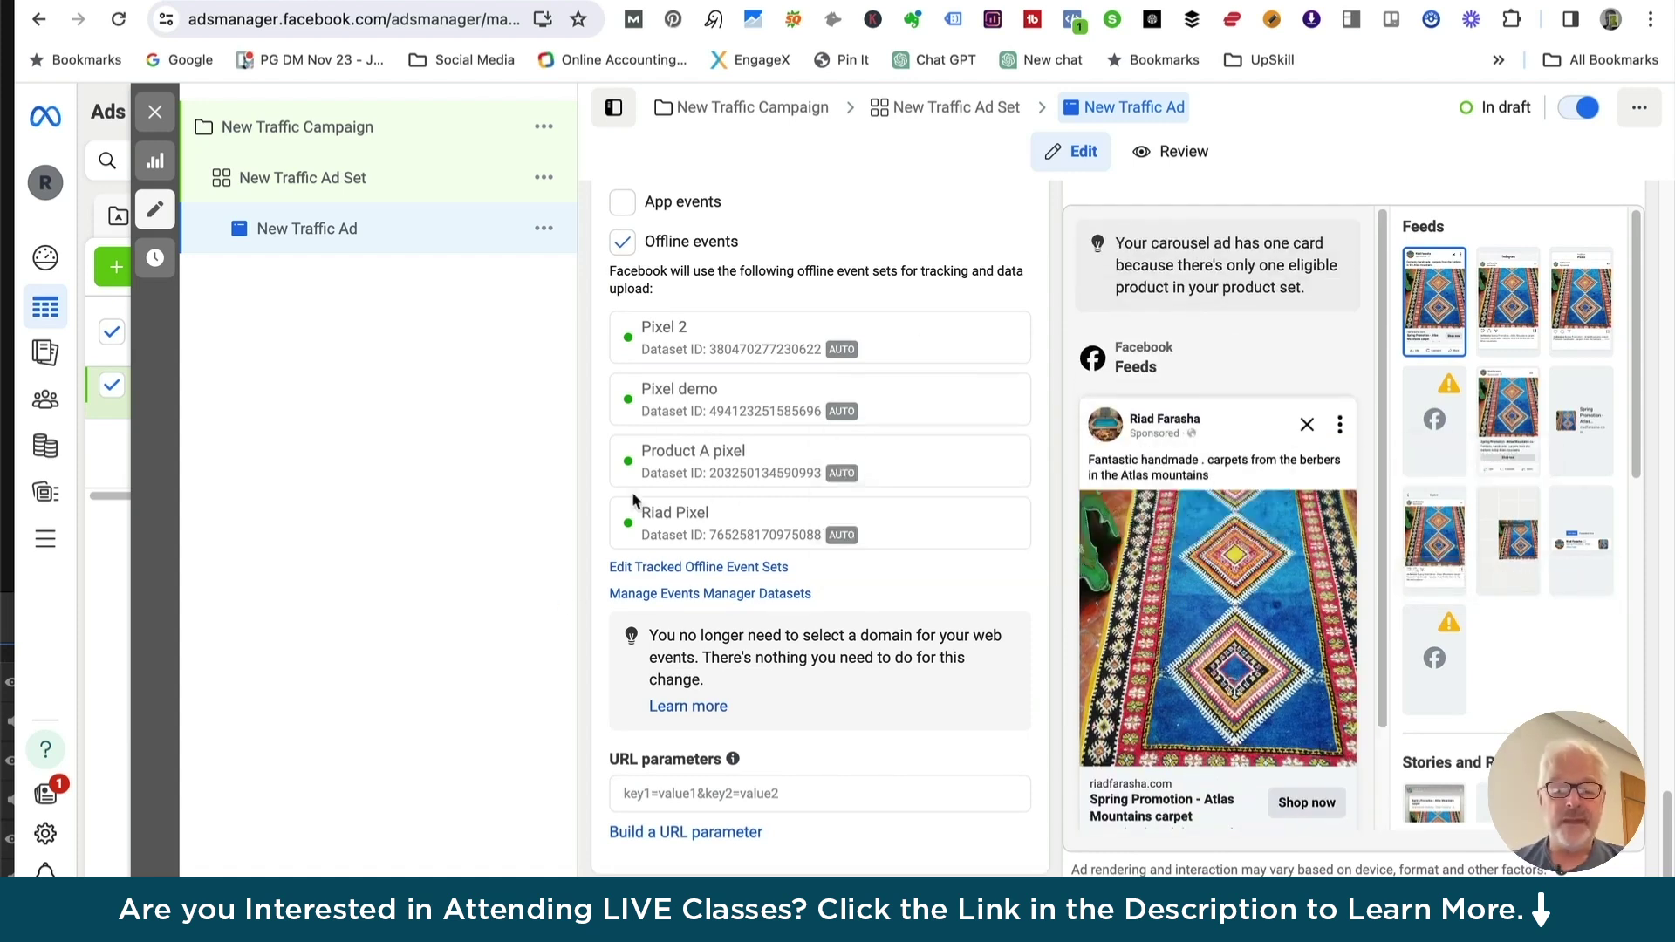
scroll(931, 444, up, 10)
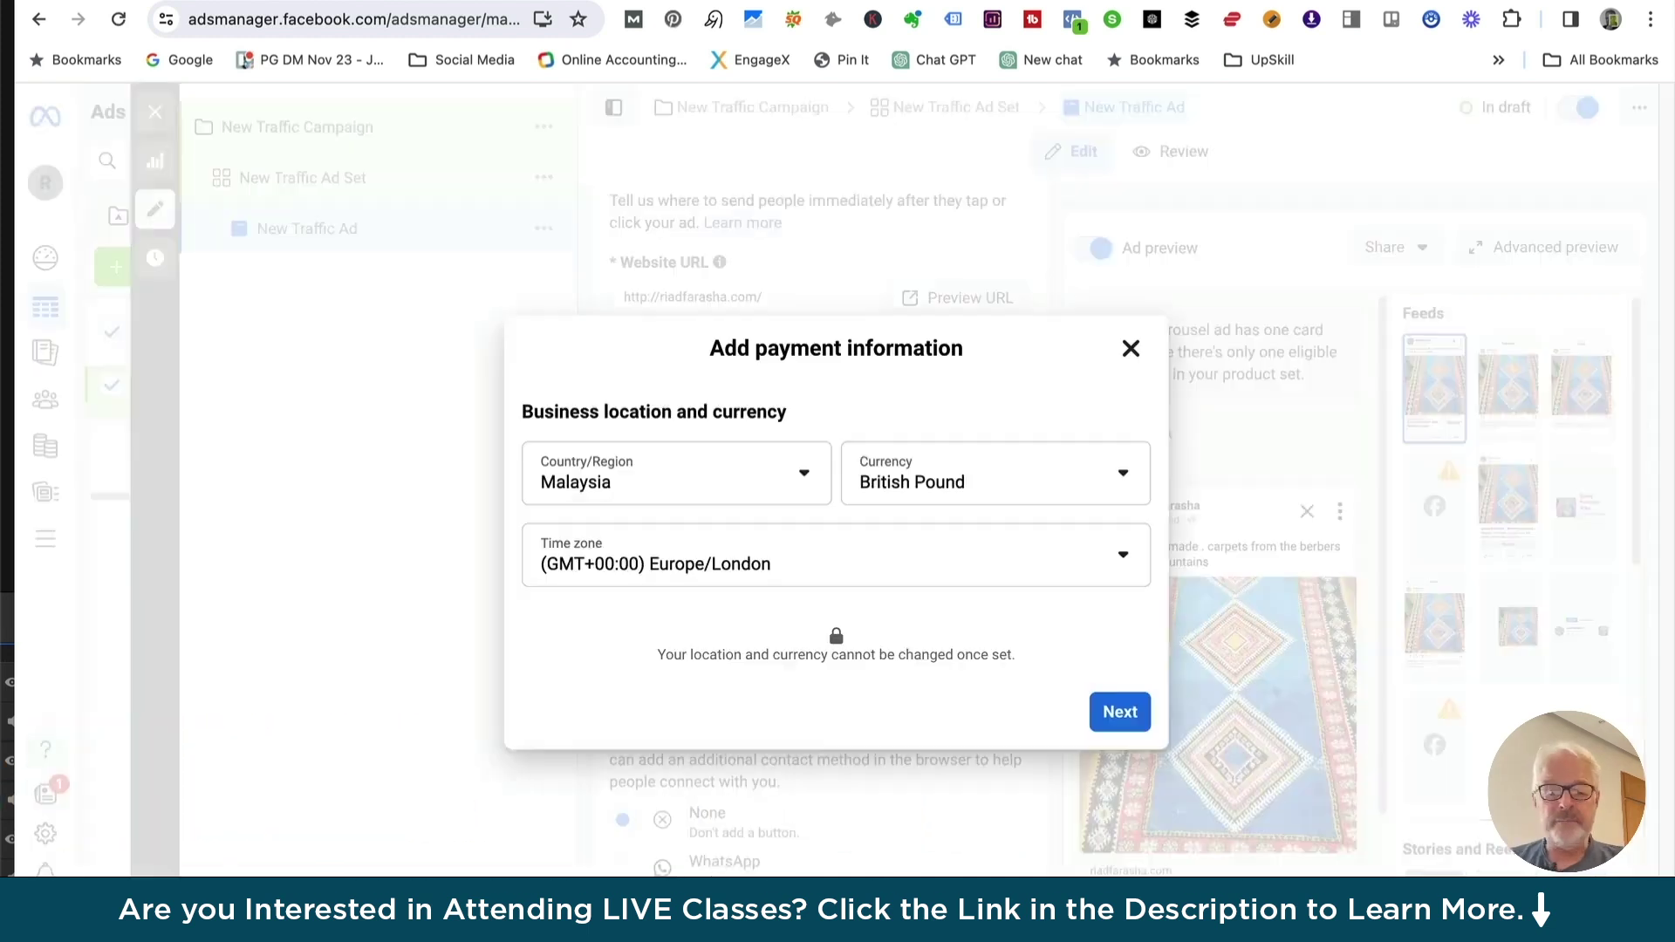
click(1126, 715)
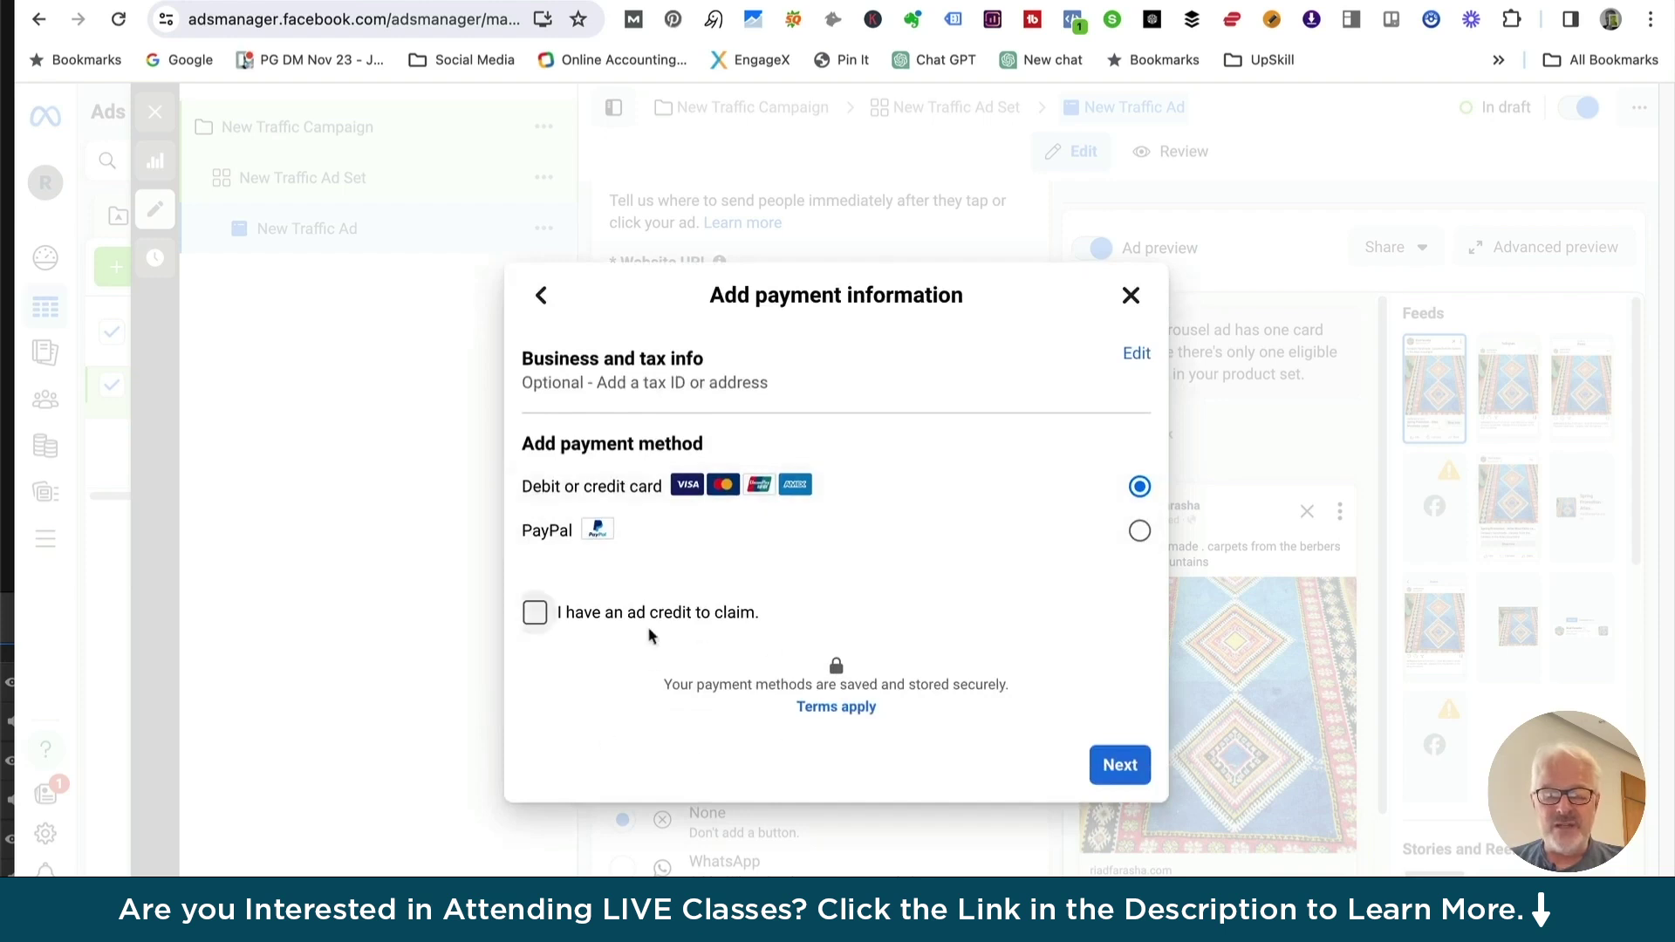
click(1121, 767)
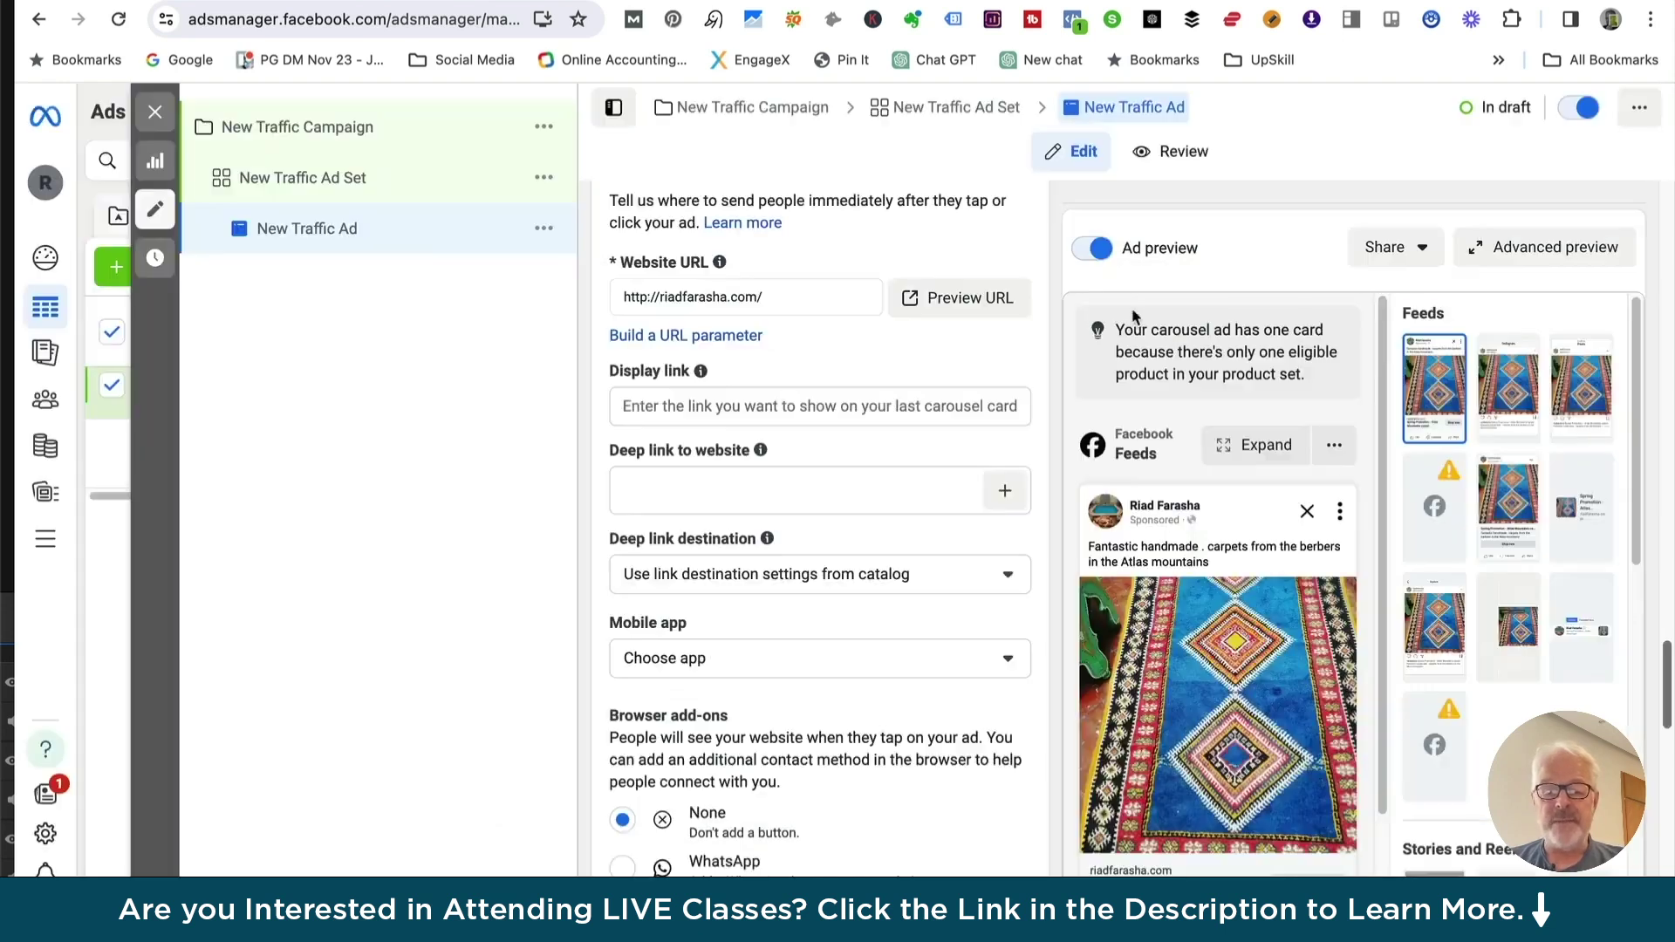
click(1131, 308)
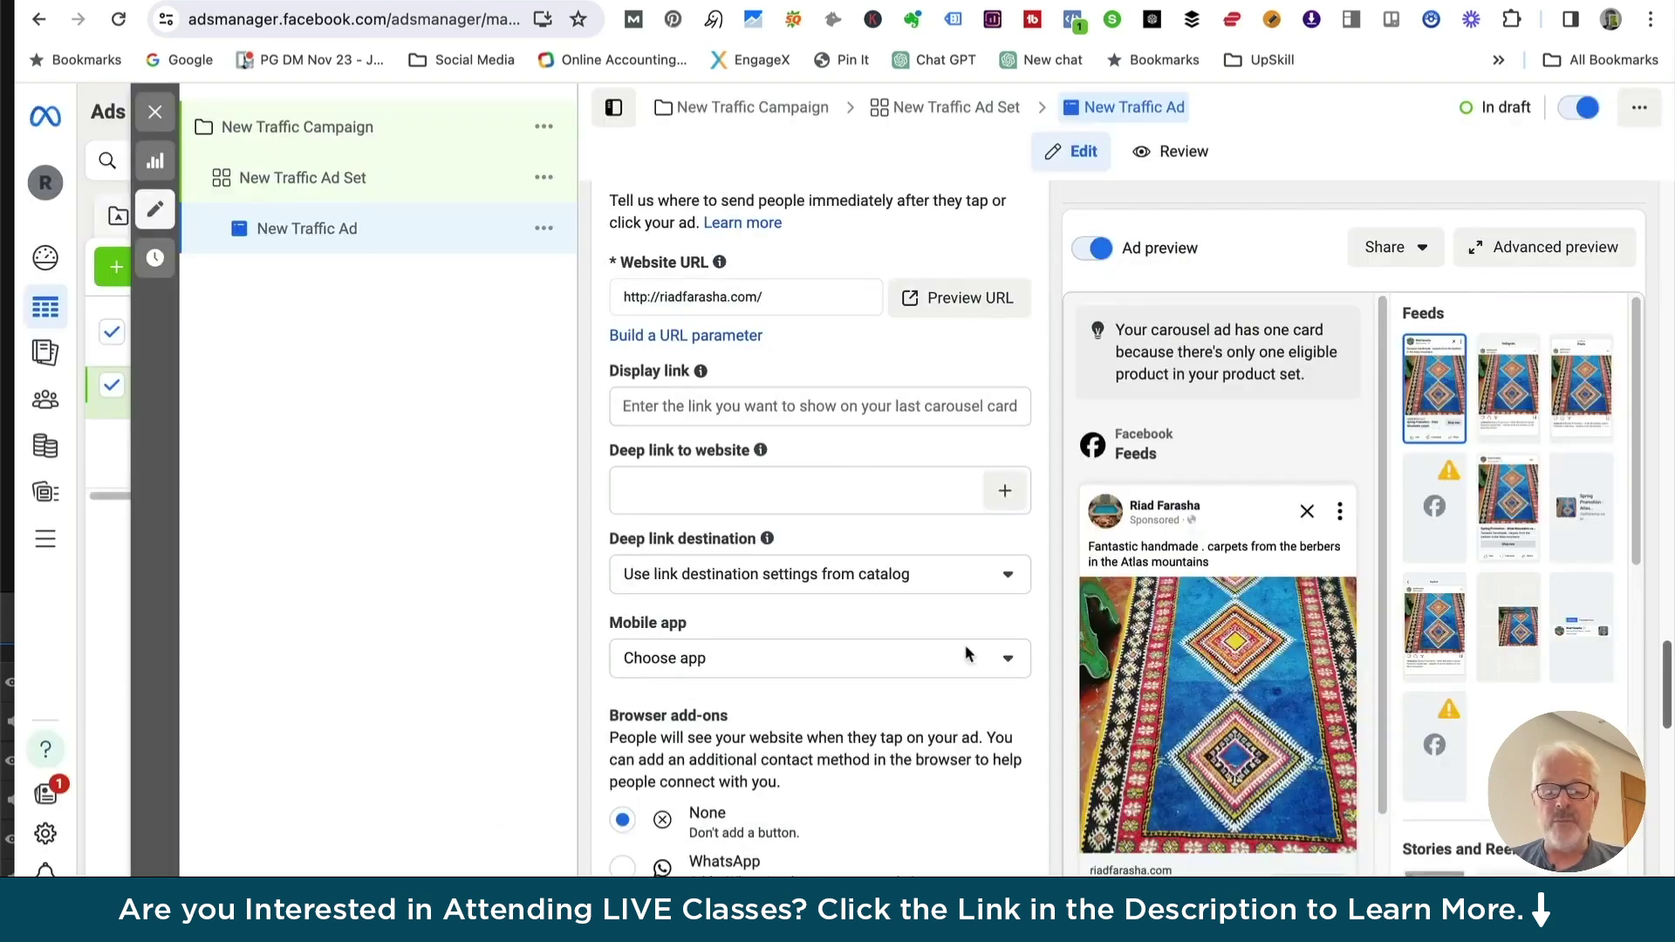
Close the ad editor, returning to the Ads table with New Traffic Ad in draft at £20.00 daily
scroll(868, 384, up, 10)
scroll(867, 379, up, 15)
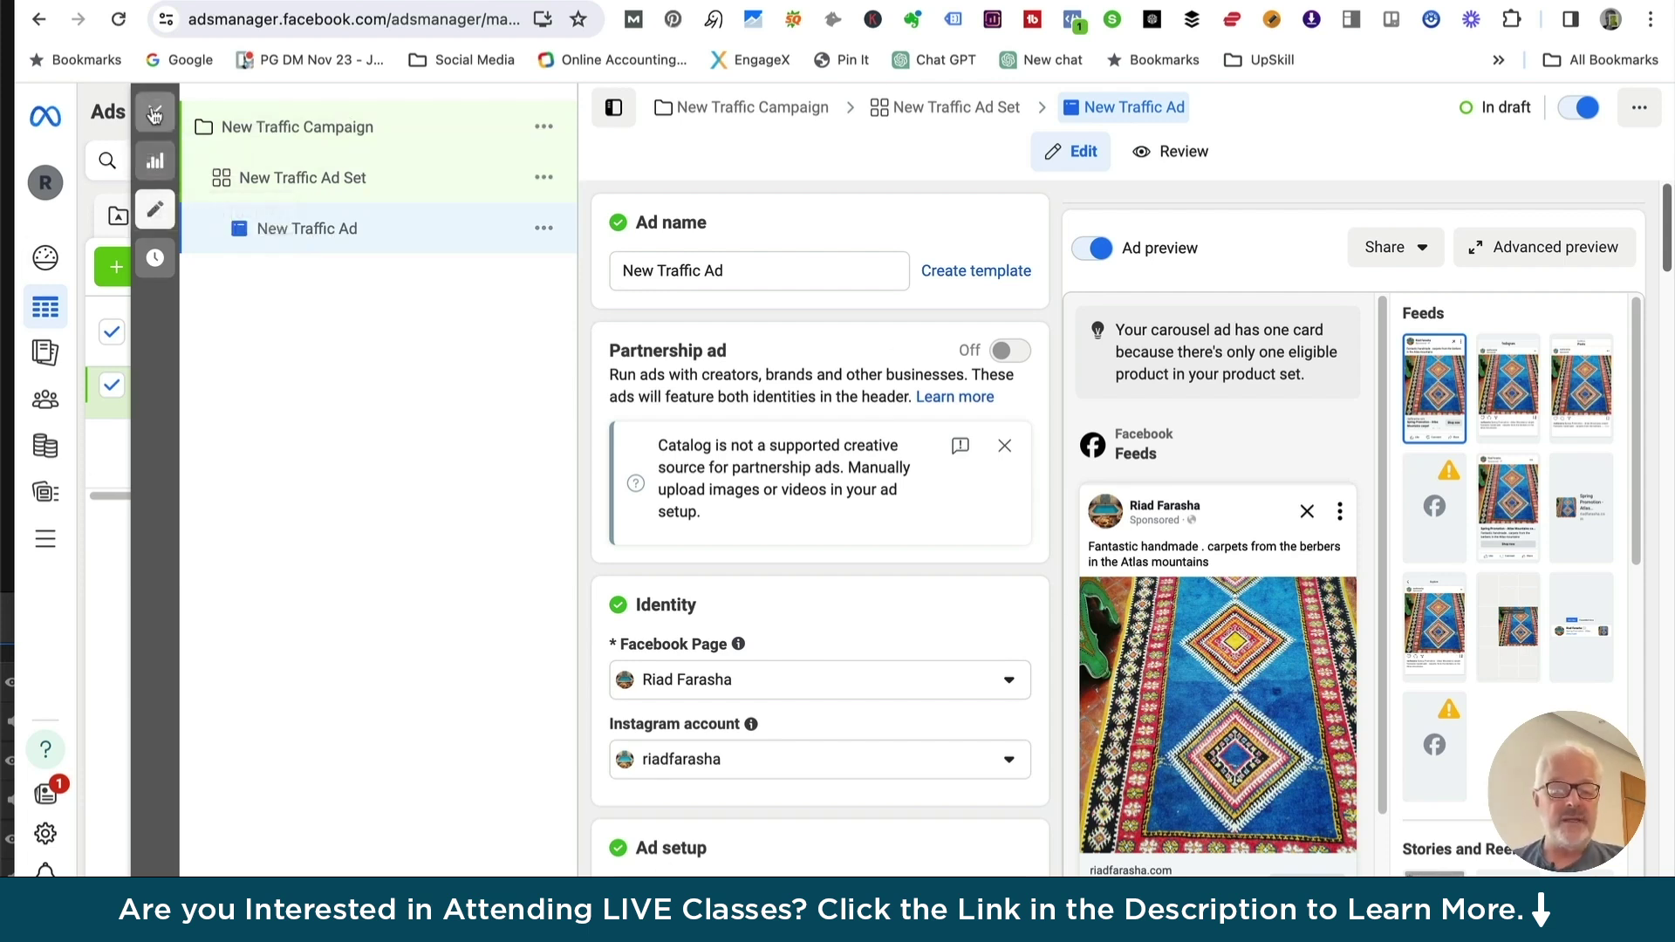
click(154, 111)
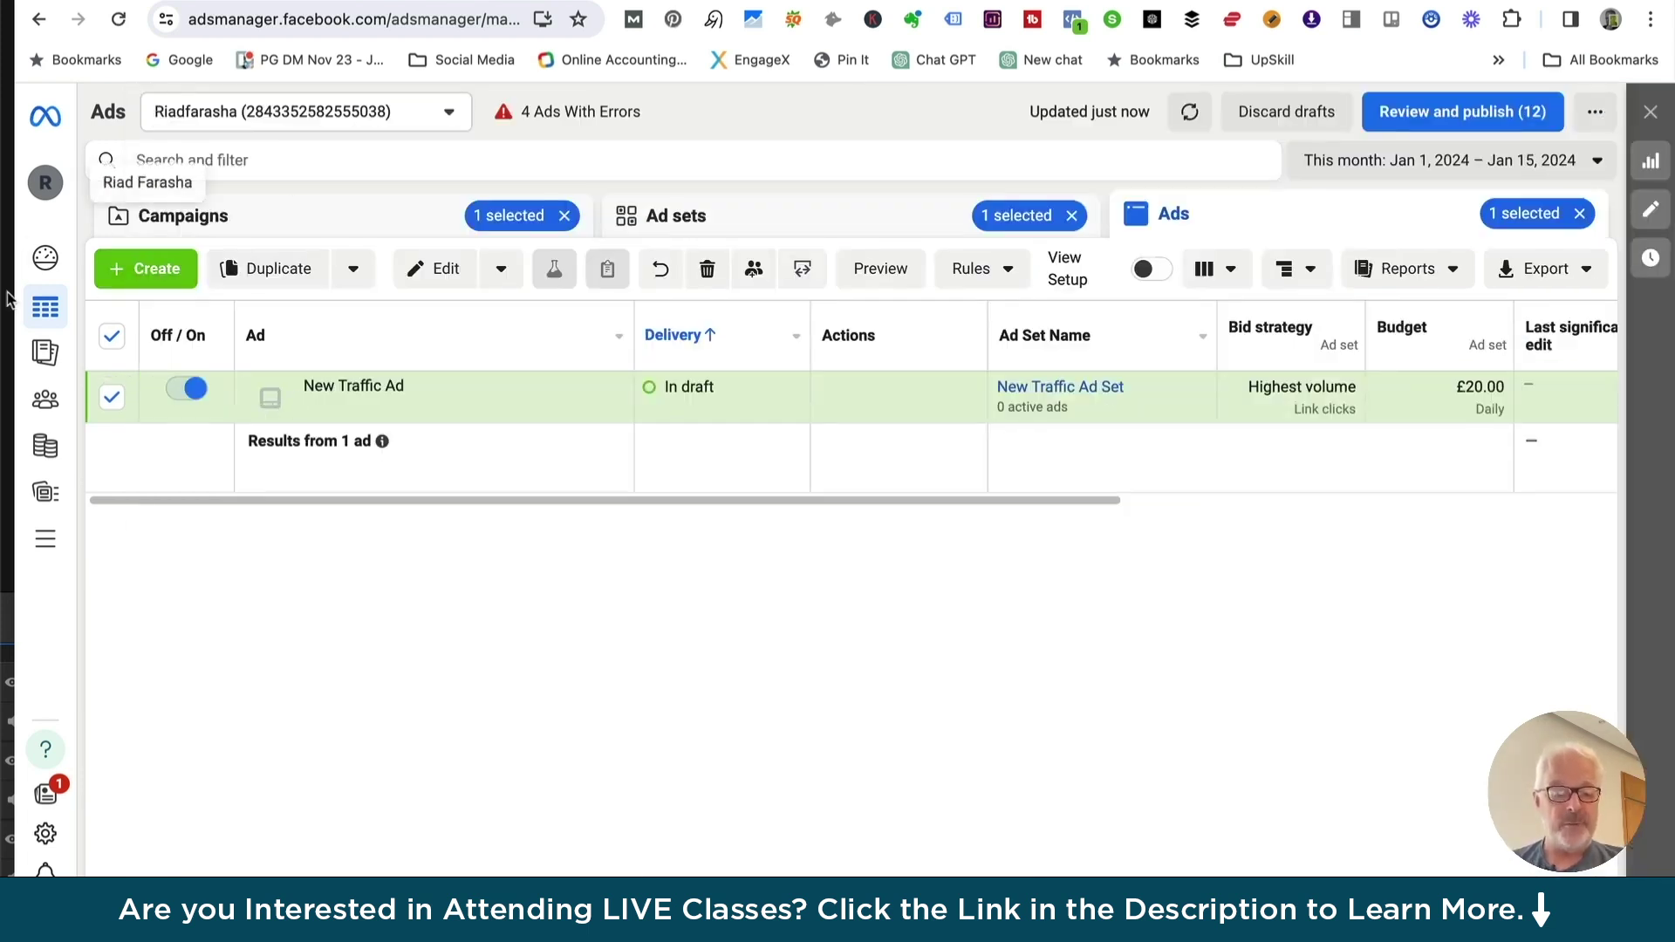
mouse_move(48, 308)
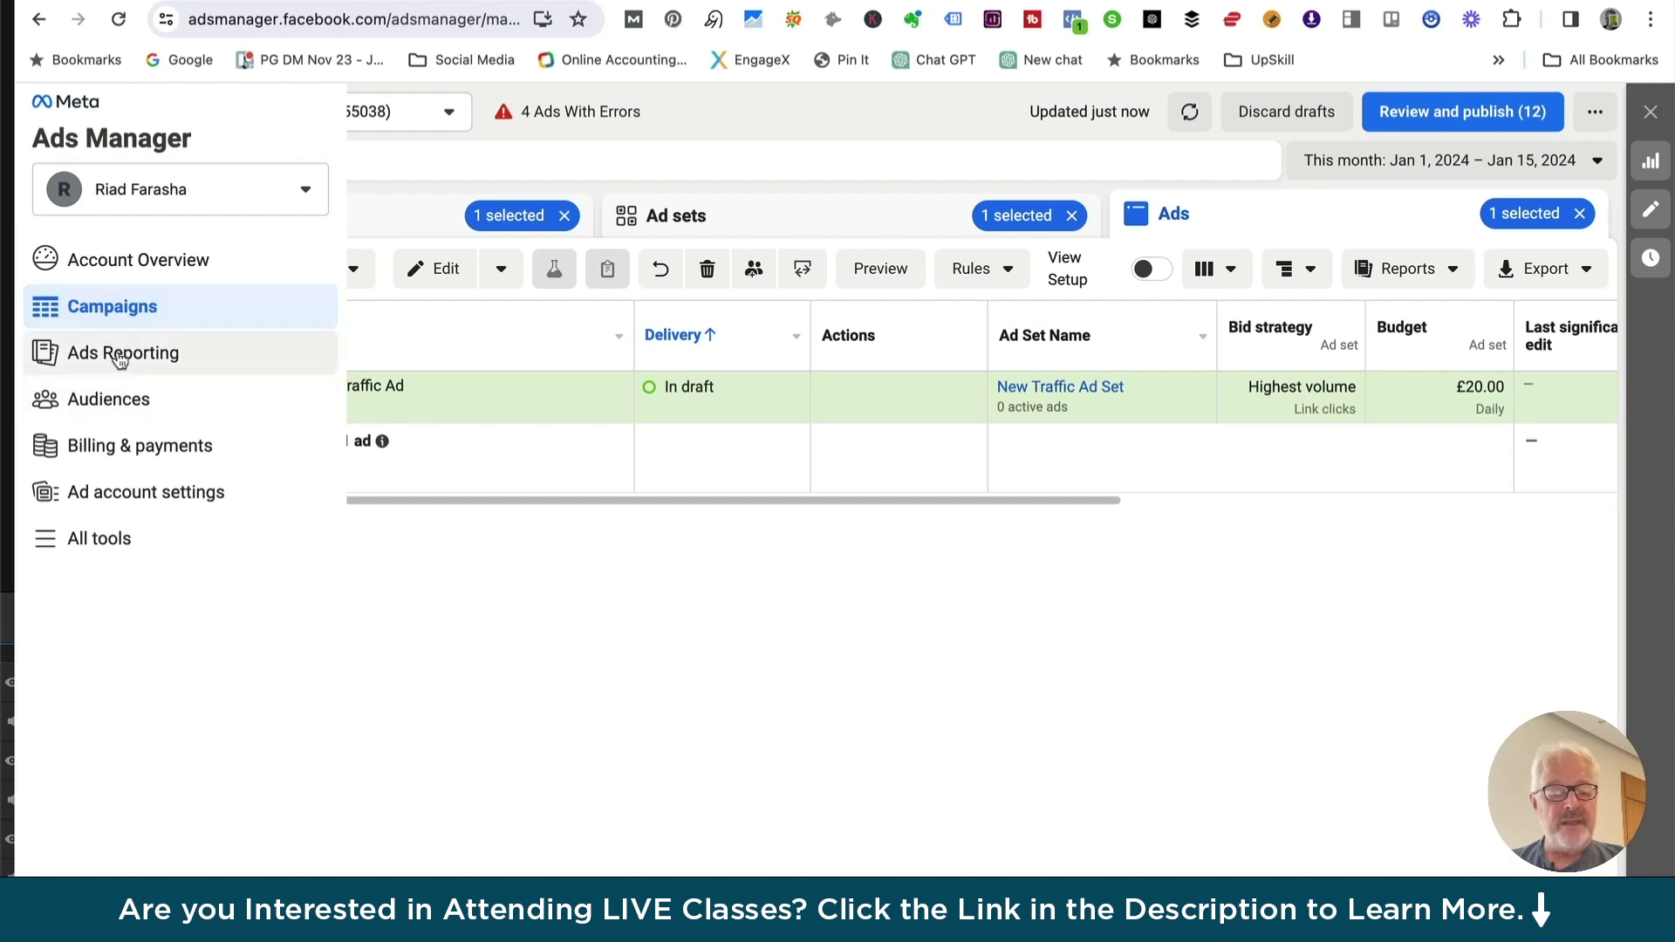
Go to Audiences and choose Saved audience from the Create audience menu
click(111, 403)
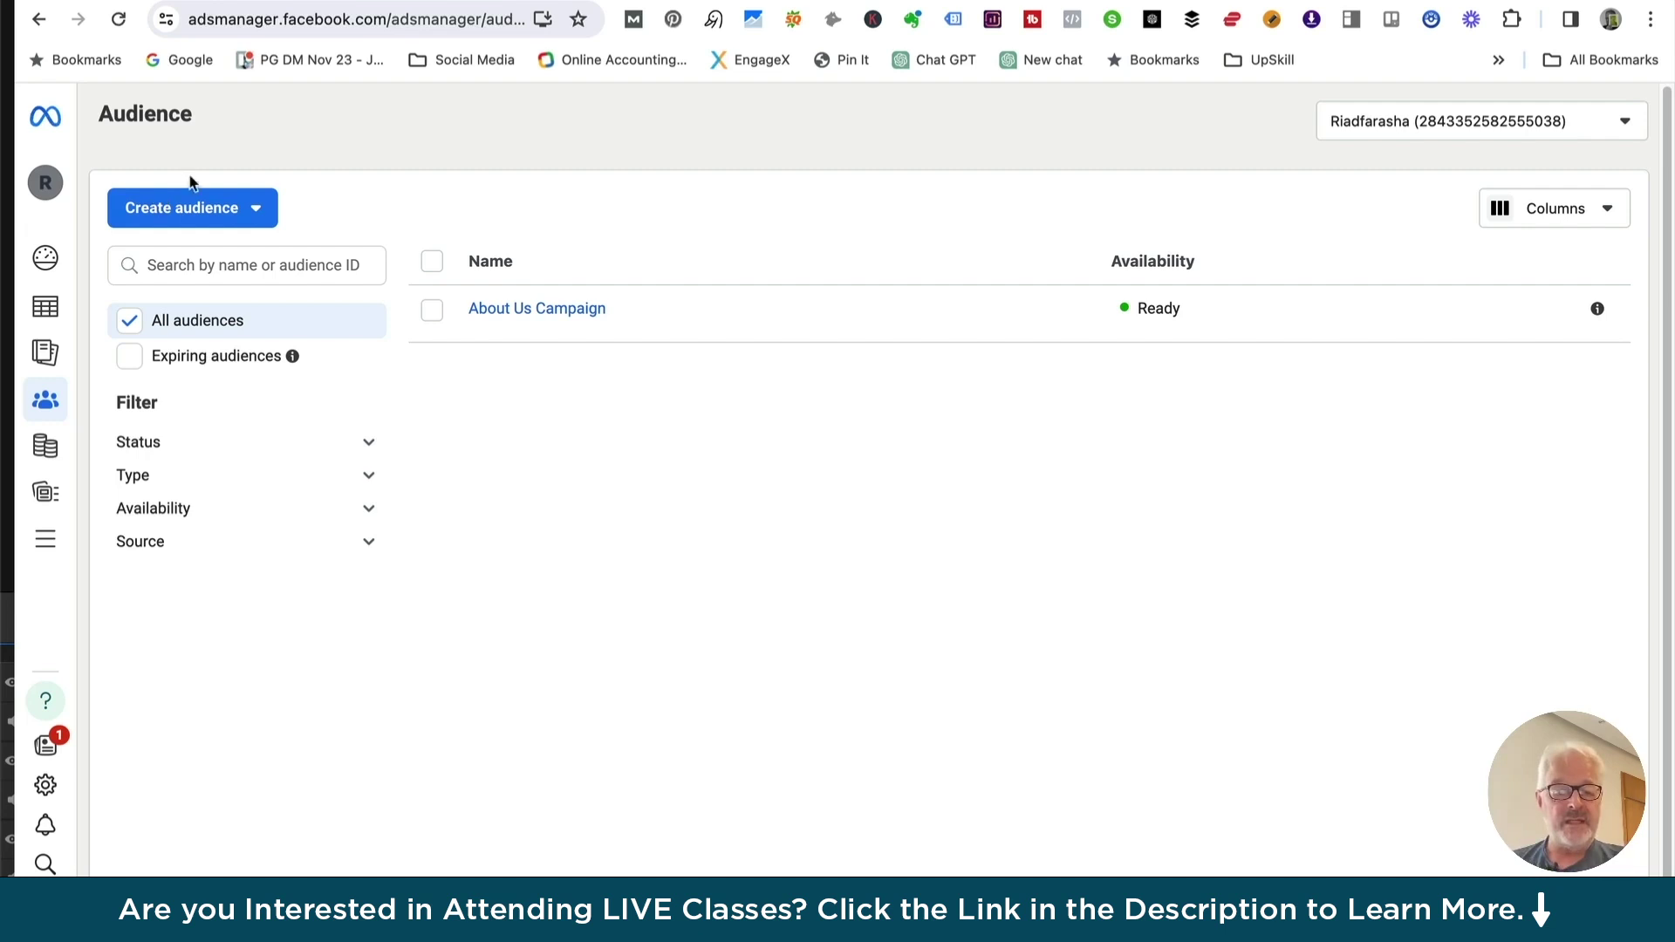
click(258, 211)
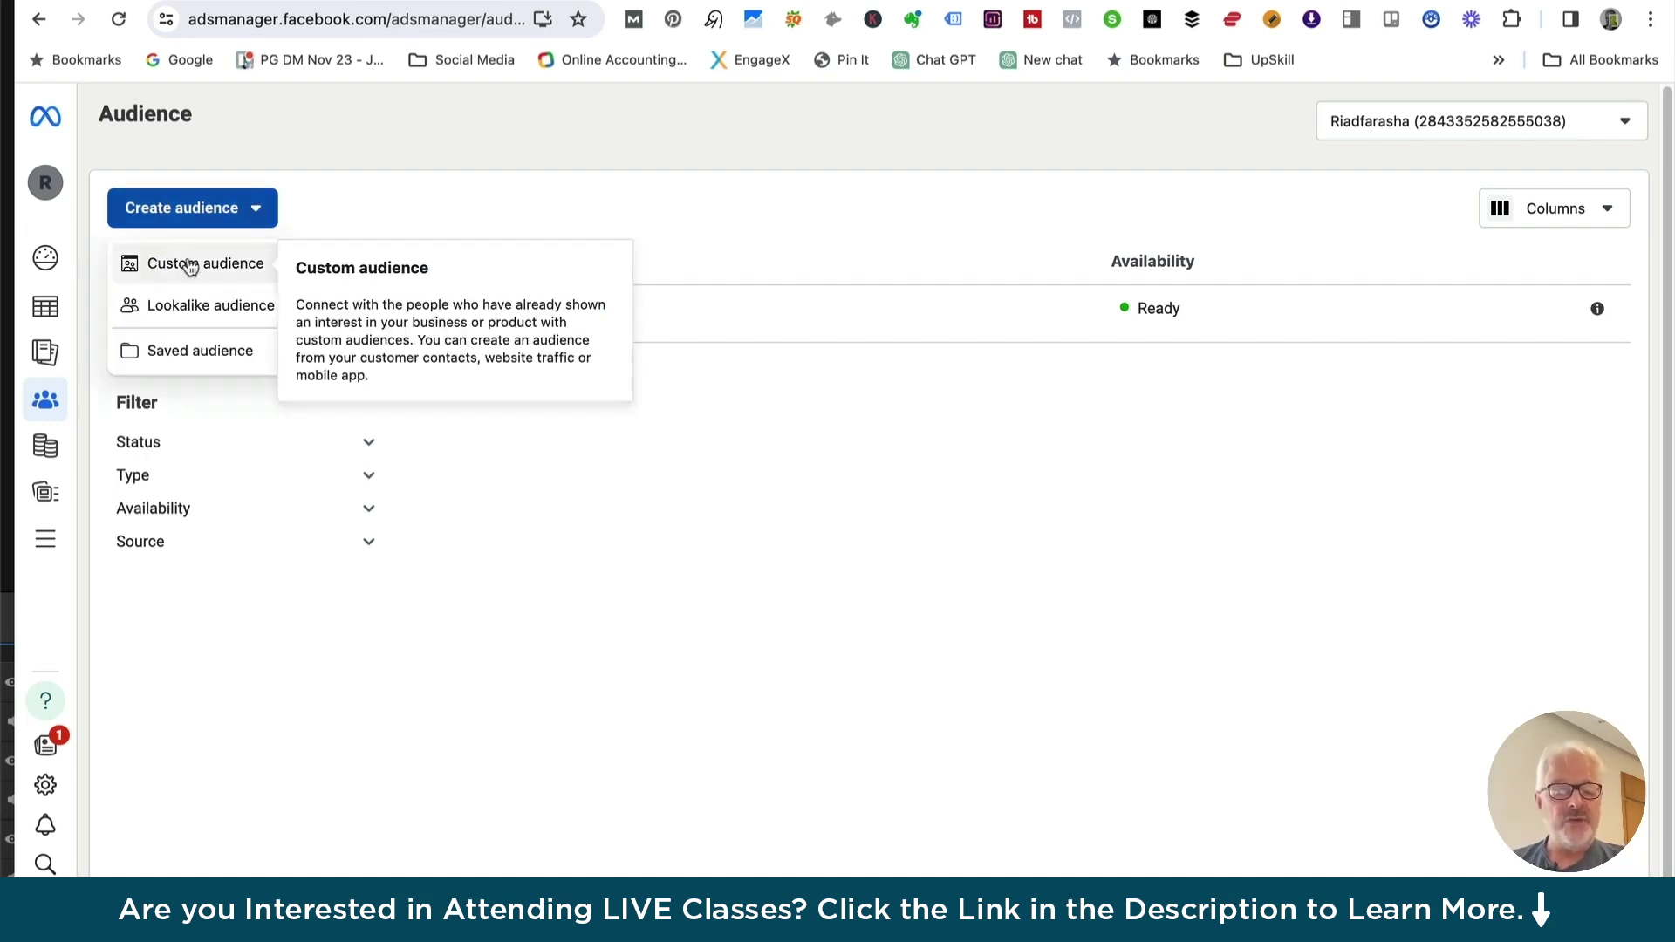
mouse_move(177, 311)
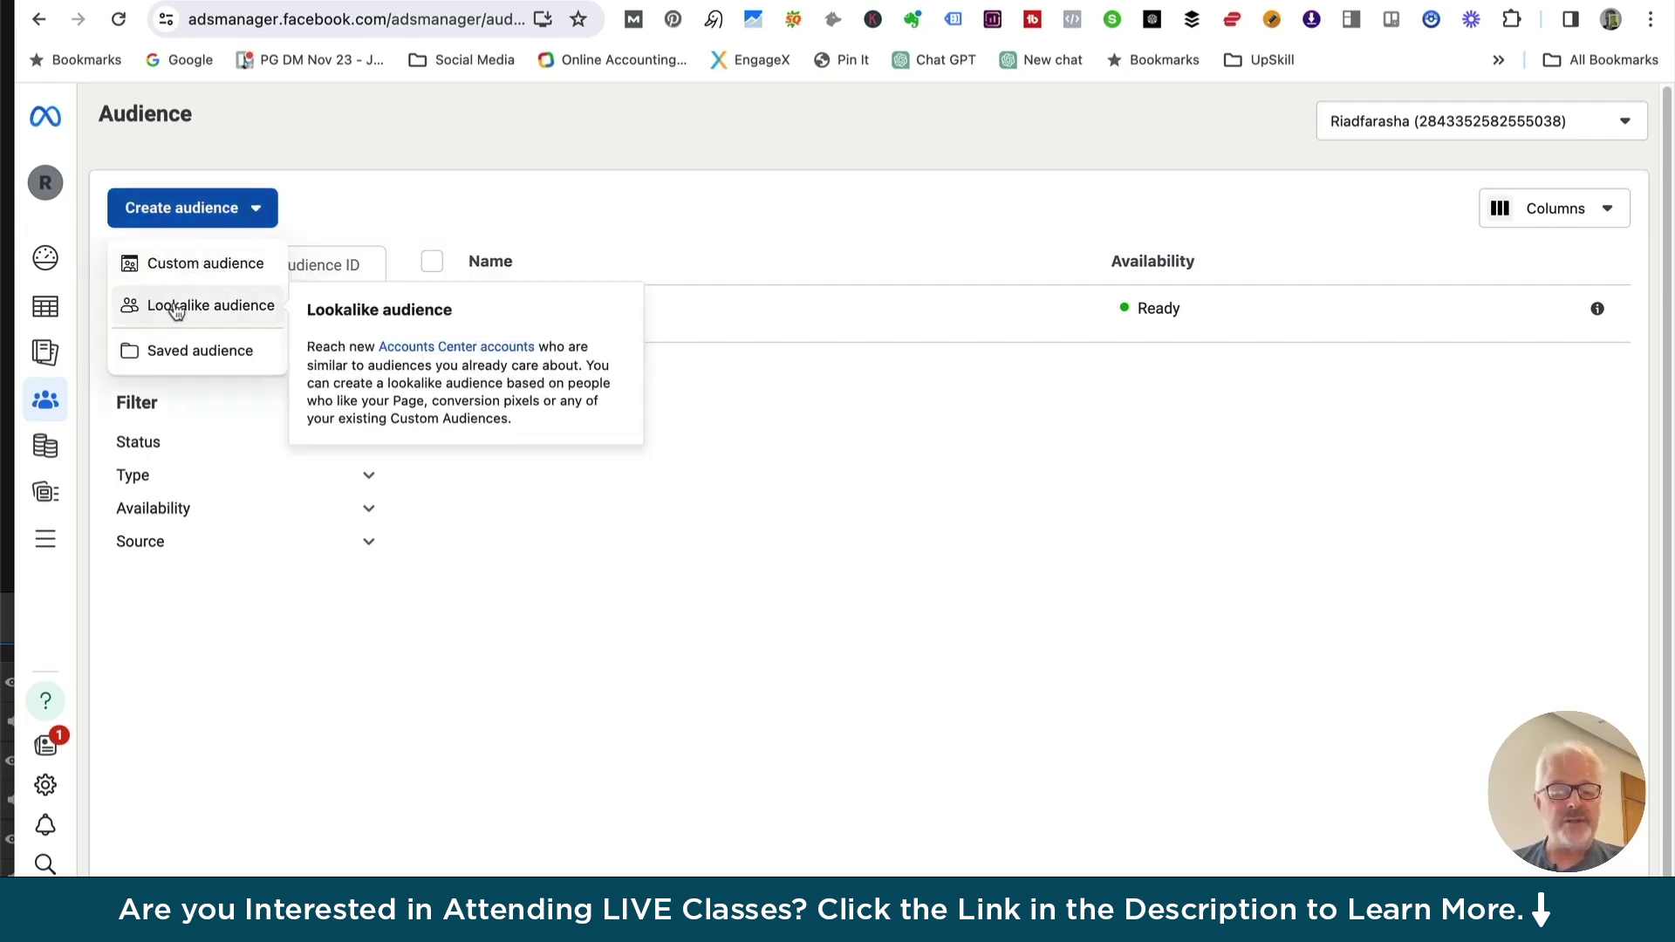
mouse_move(214, 351)
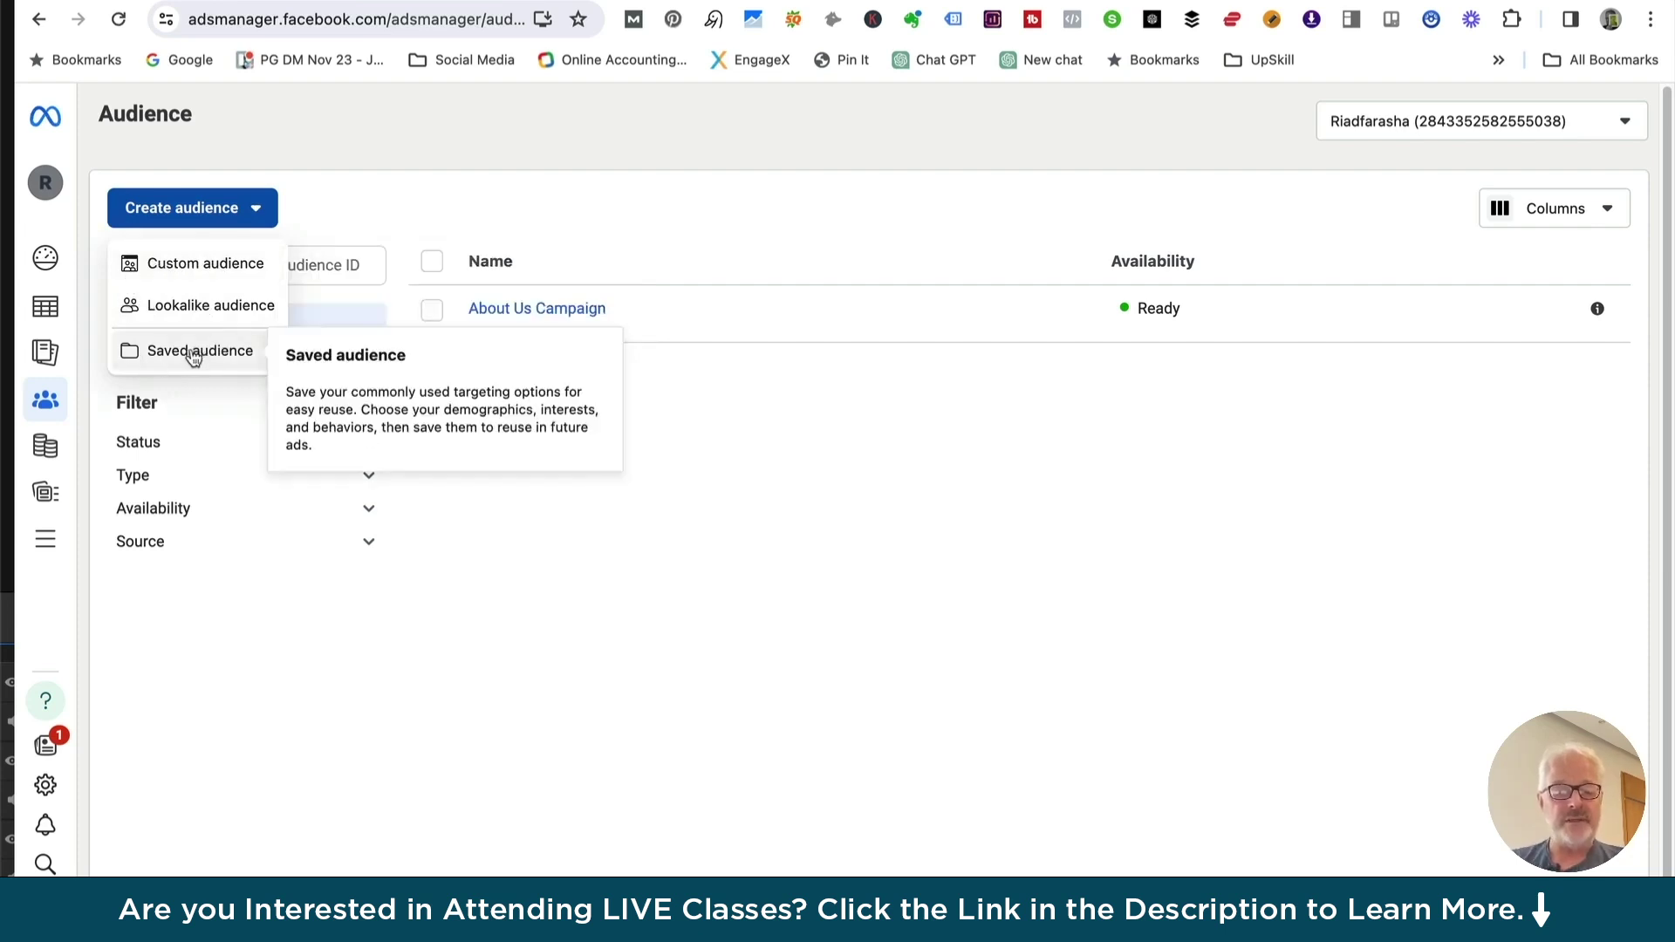
click(194, 354)
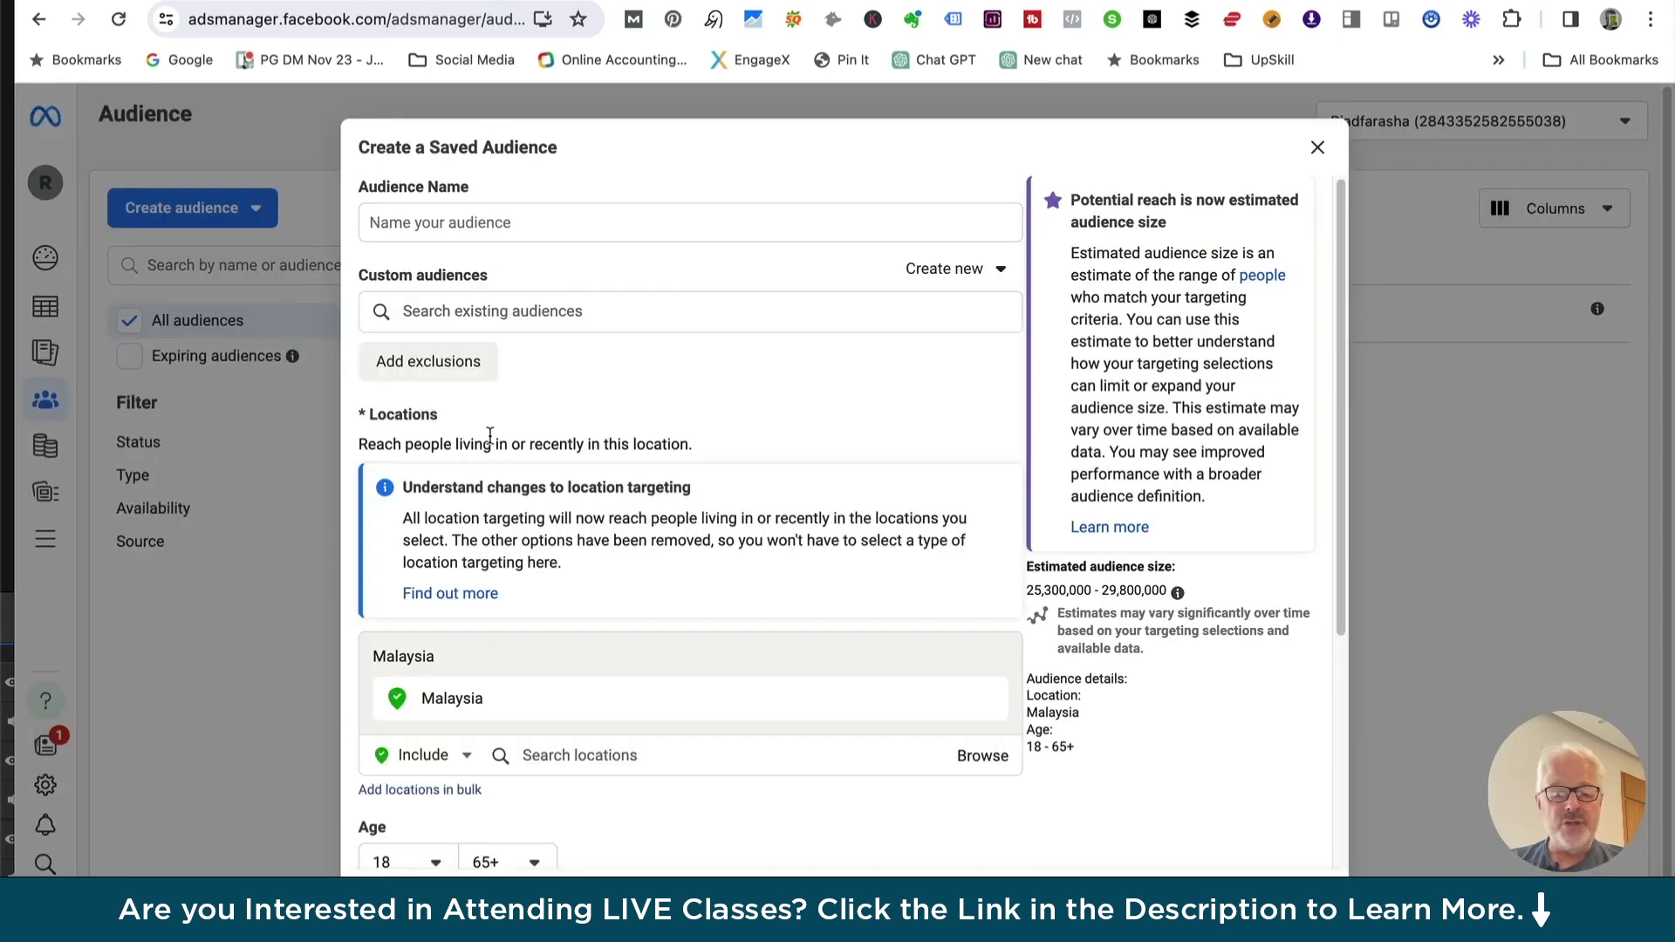
Search 'tra' in detailed targeting and add the Frequent Travelers behaviour, narrowing the estimate to 16,600,000–19,600,000
scroll(506, 449, down, 3)
scroll(503, 436, up, 3)
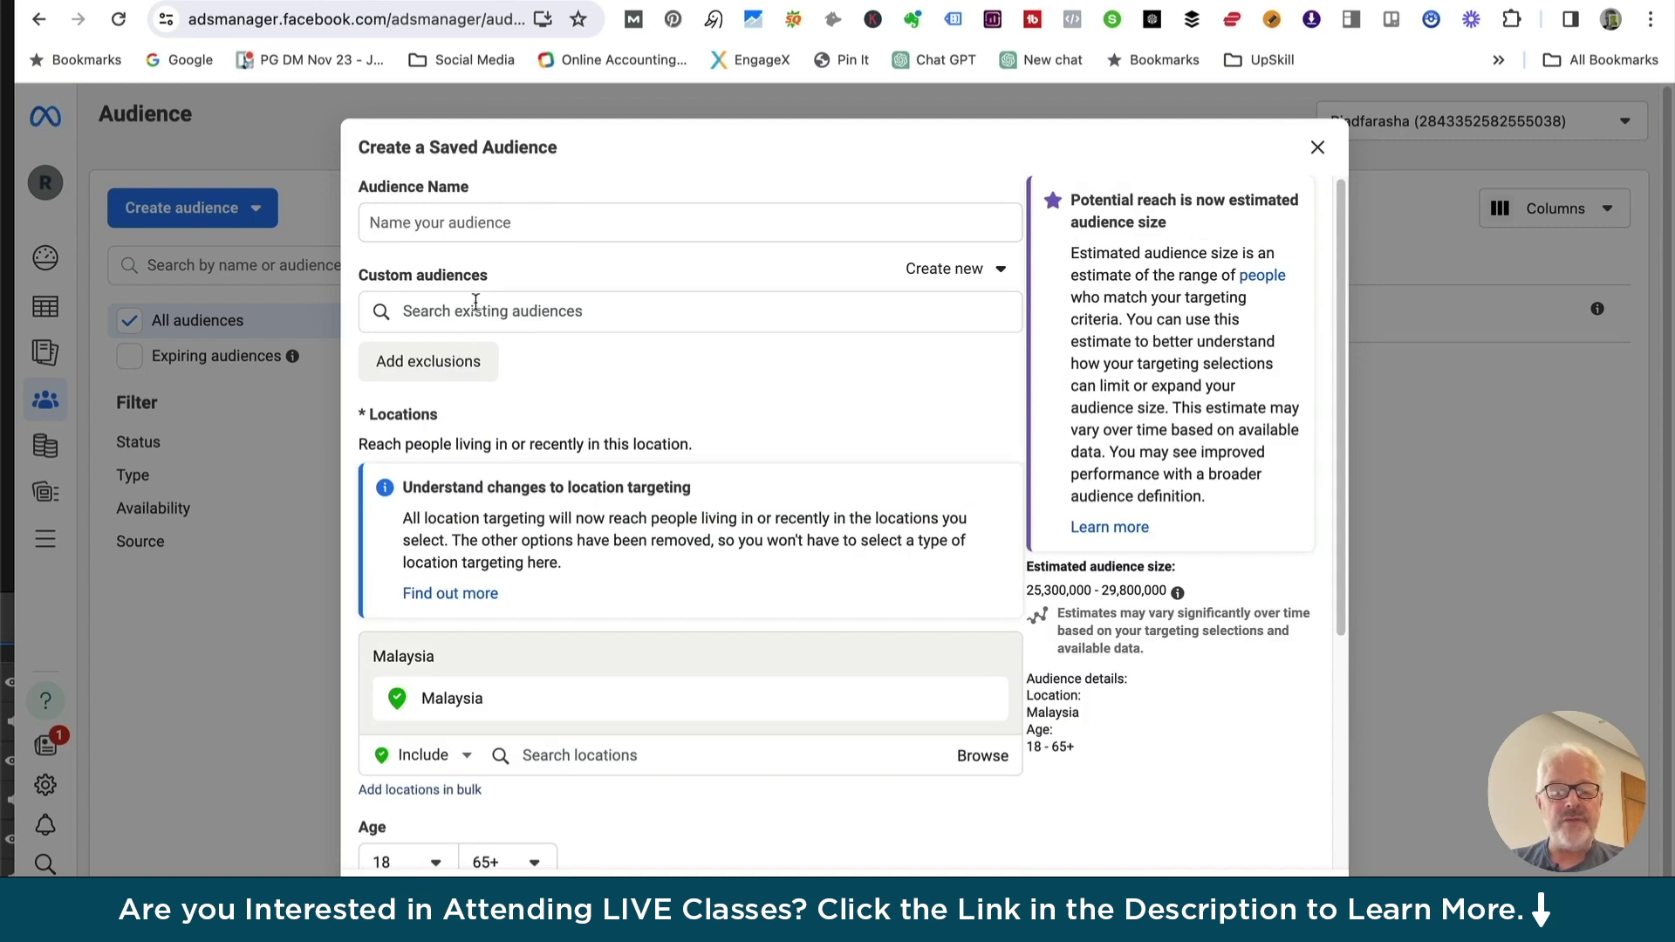
scroll(523, 463, down, 4)
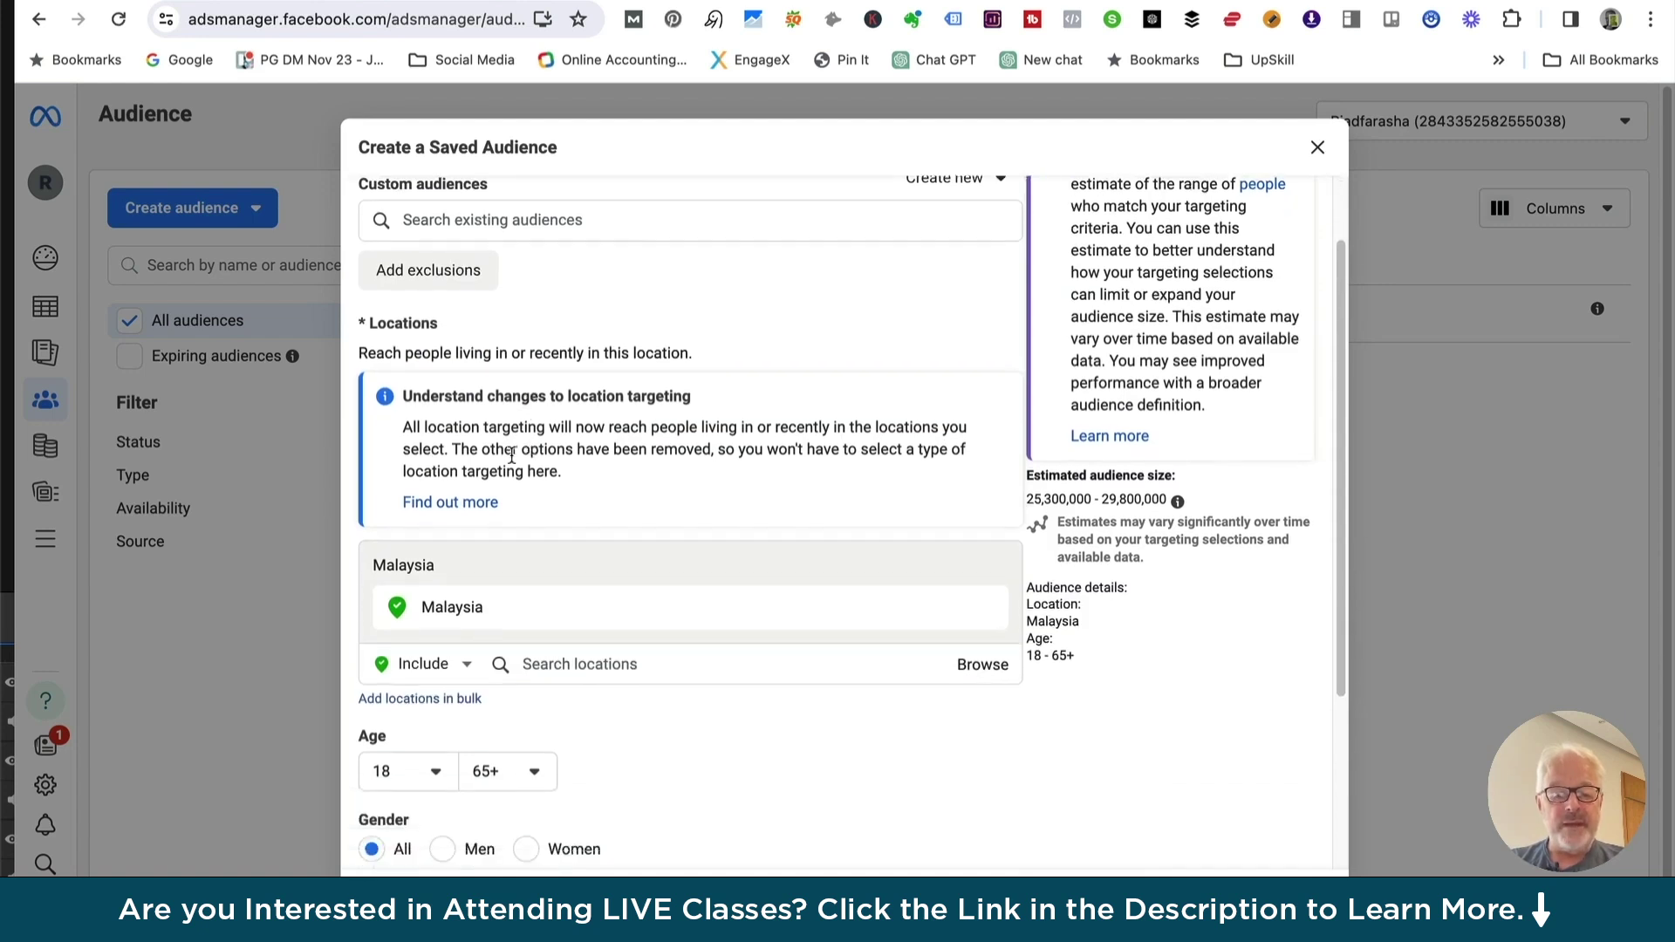
scroll(506, 463, down, 1)
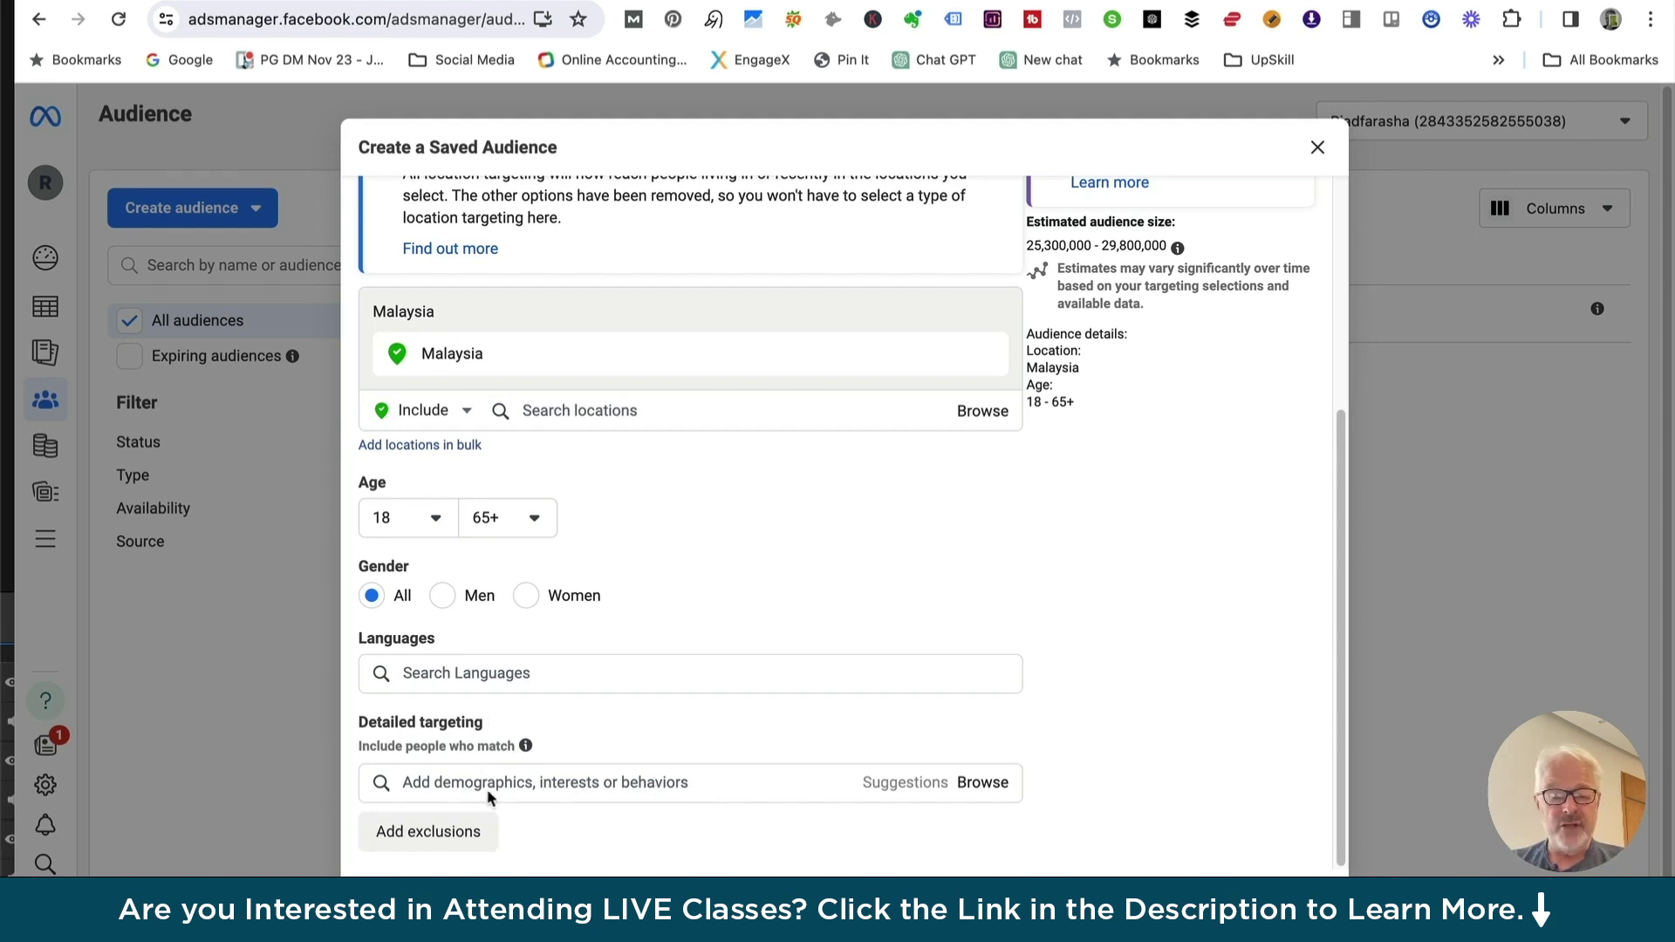
click(459, 782)
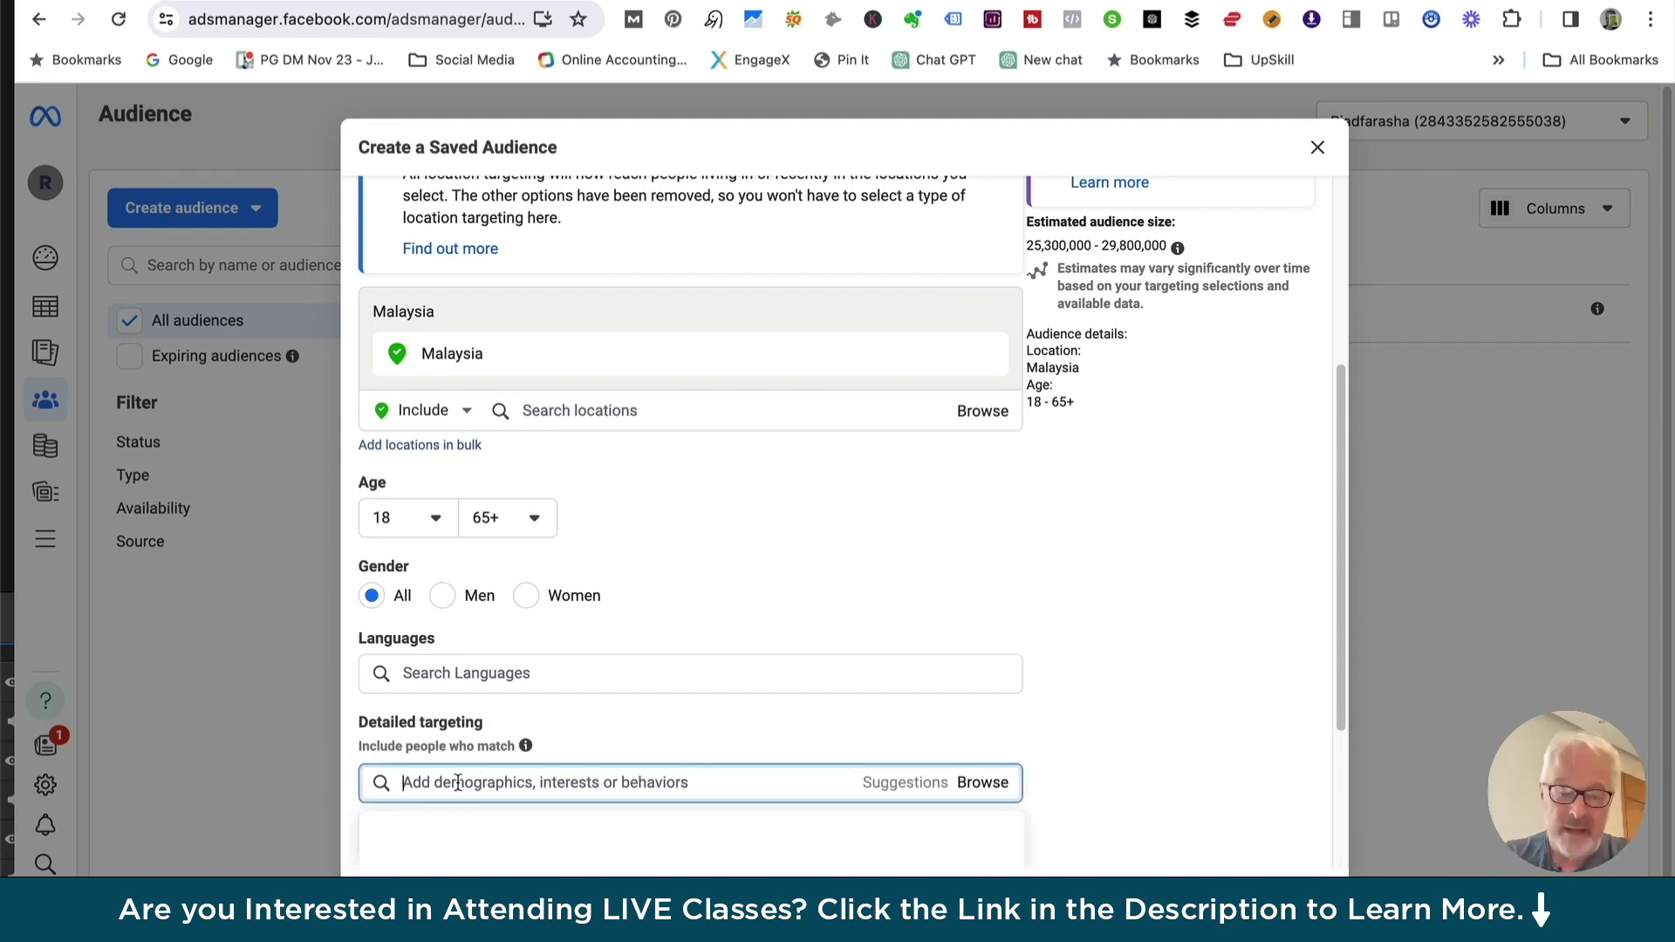
text(travel)
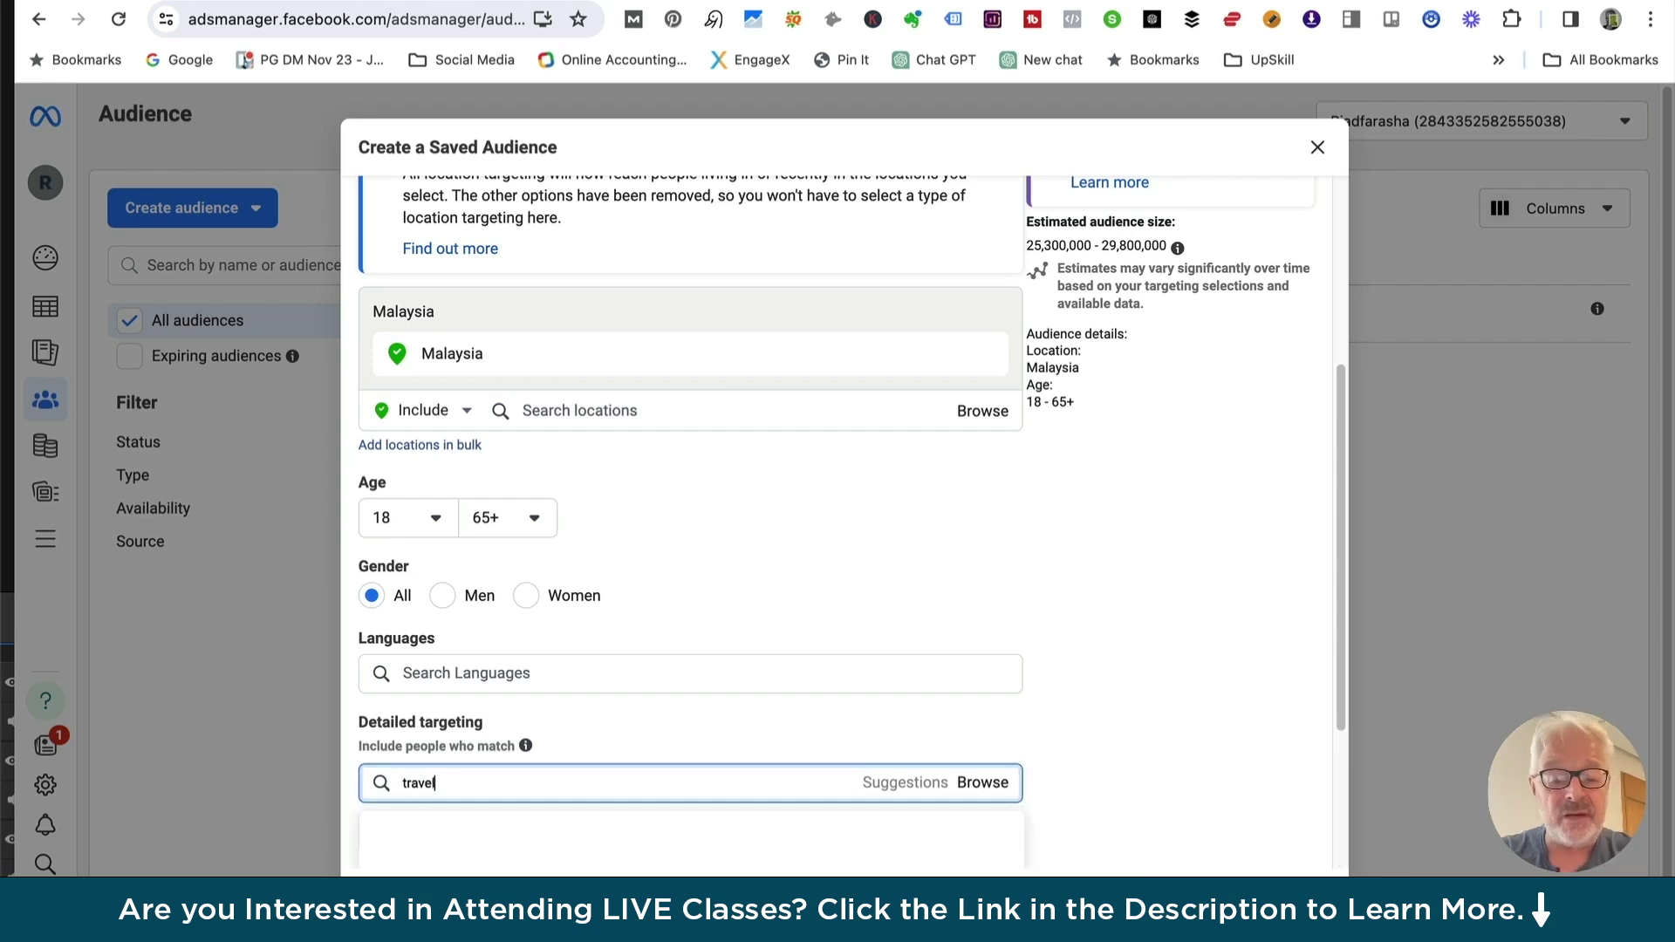
click(432, 823)
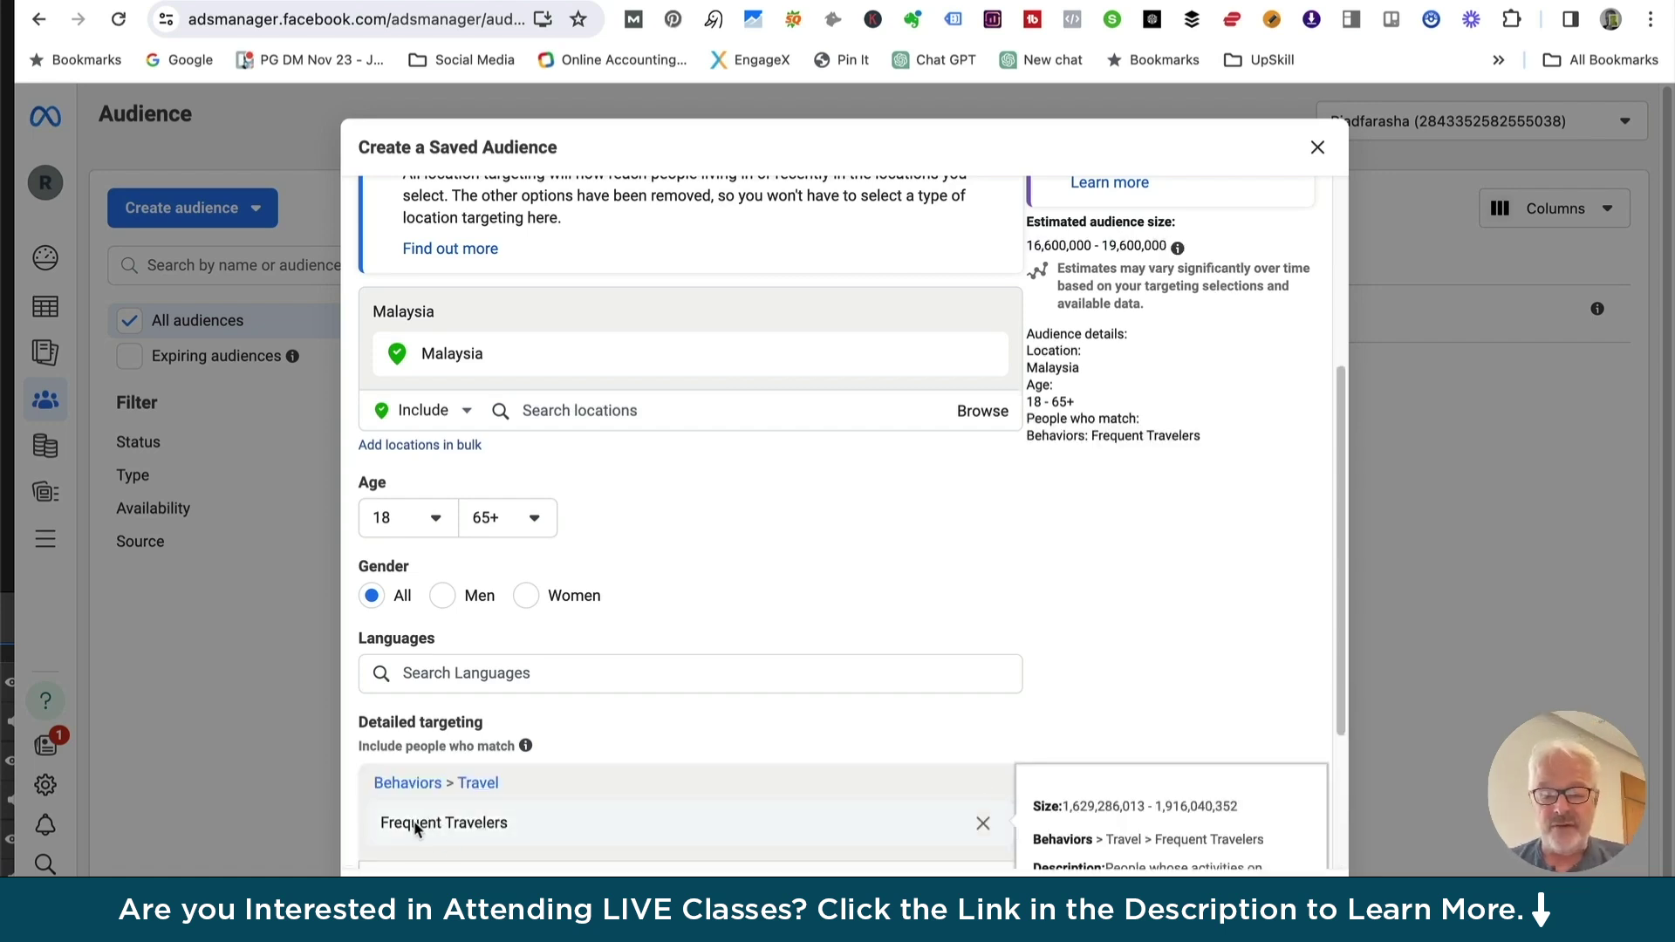
scroll(416, 829, down, 2)
scroll(374, 655, down, 2)
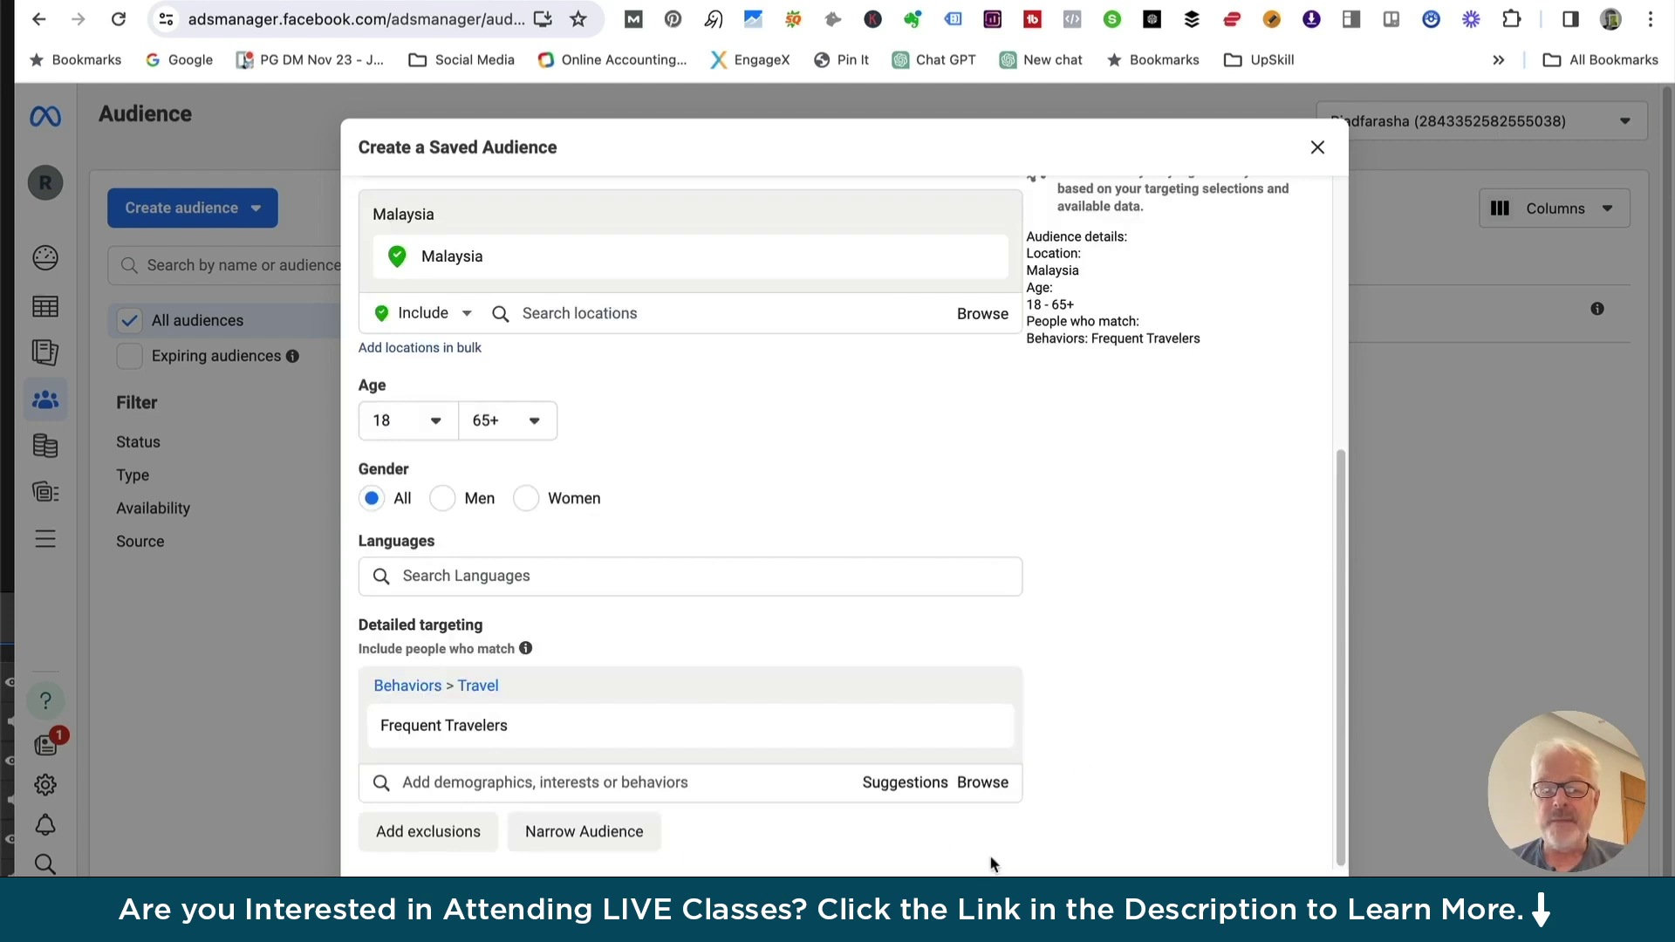
scroll(1100, 321, up, 5)
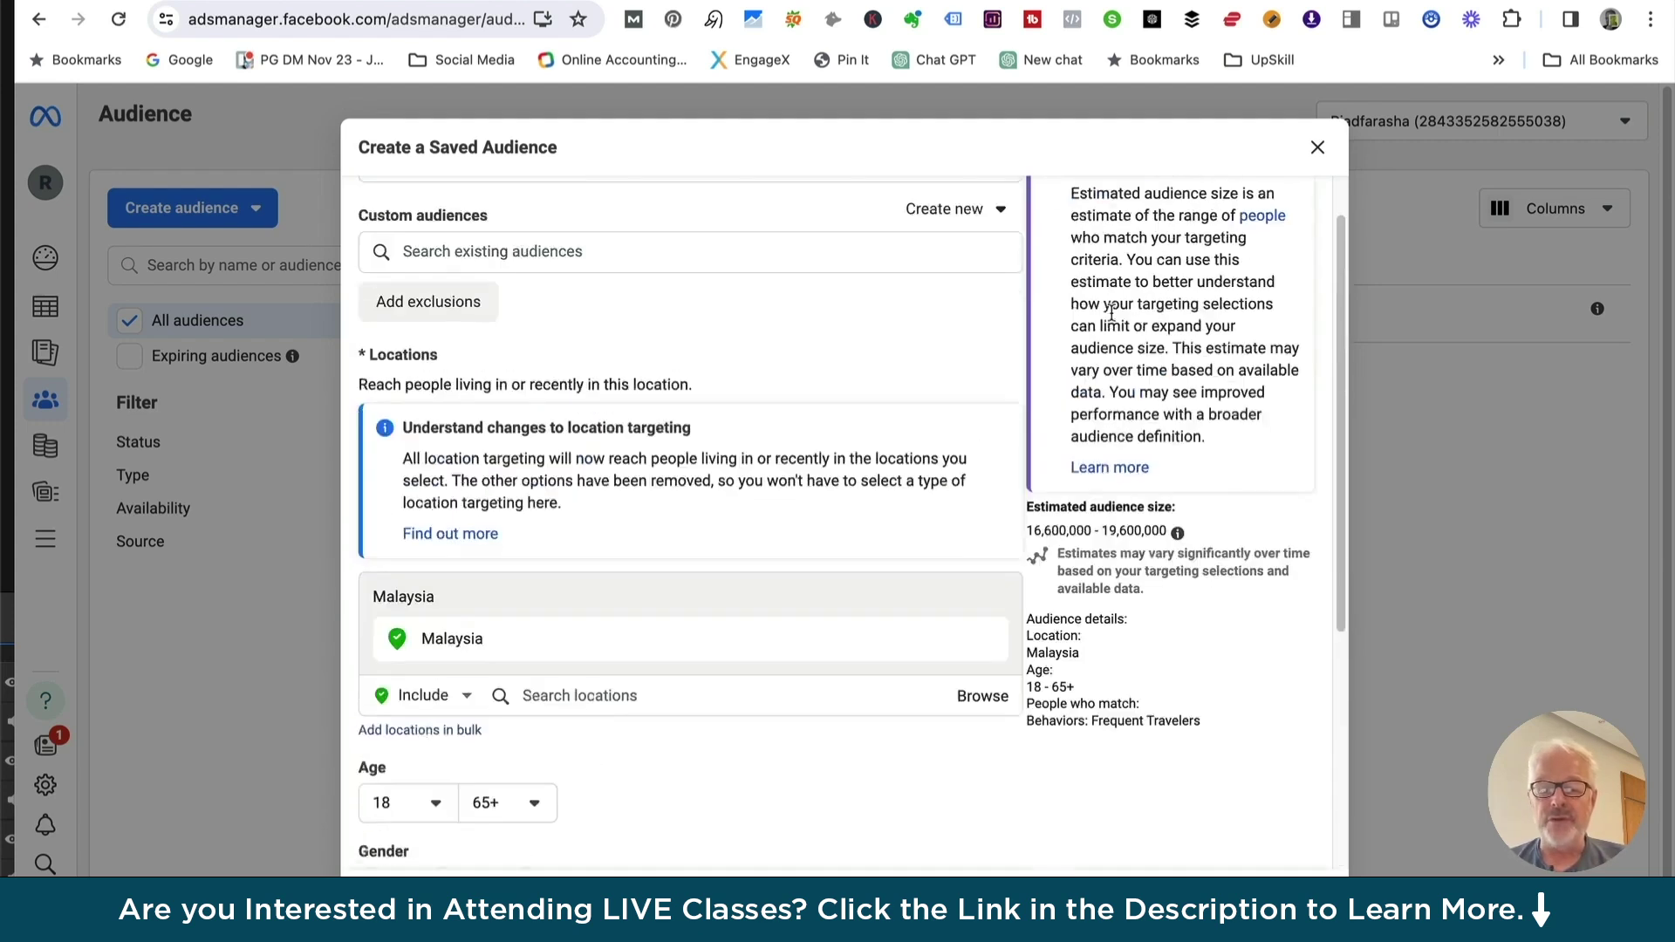
scroll(1160, 476, up, 1)
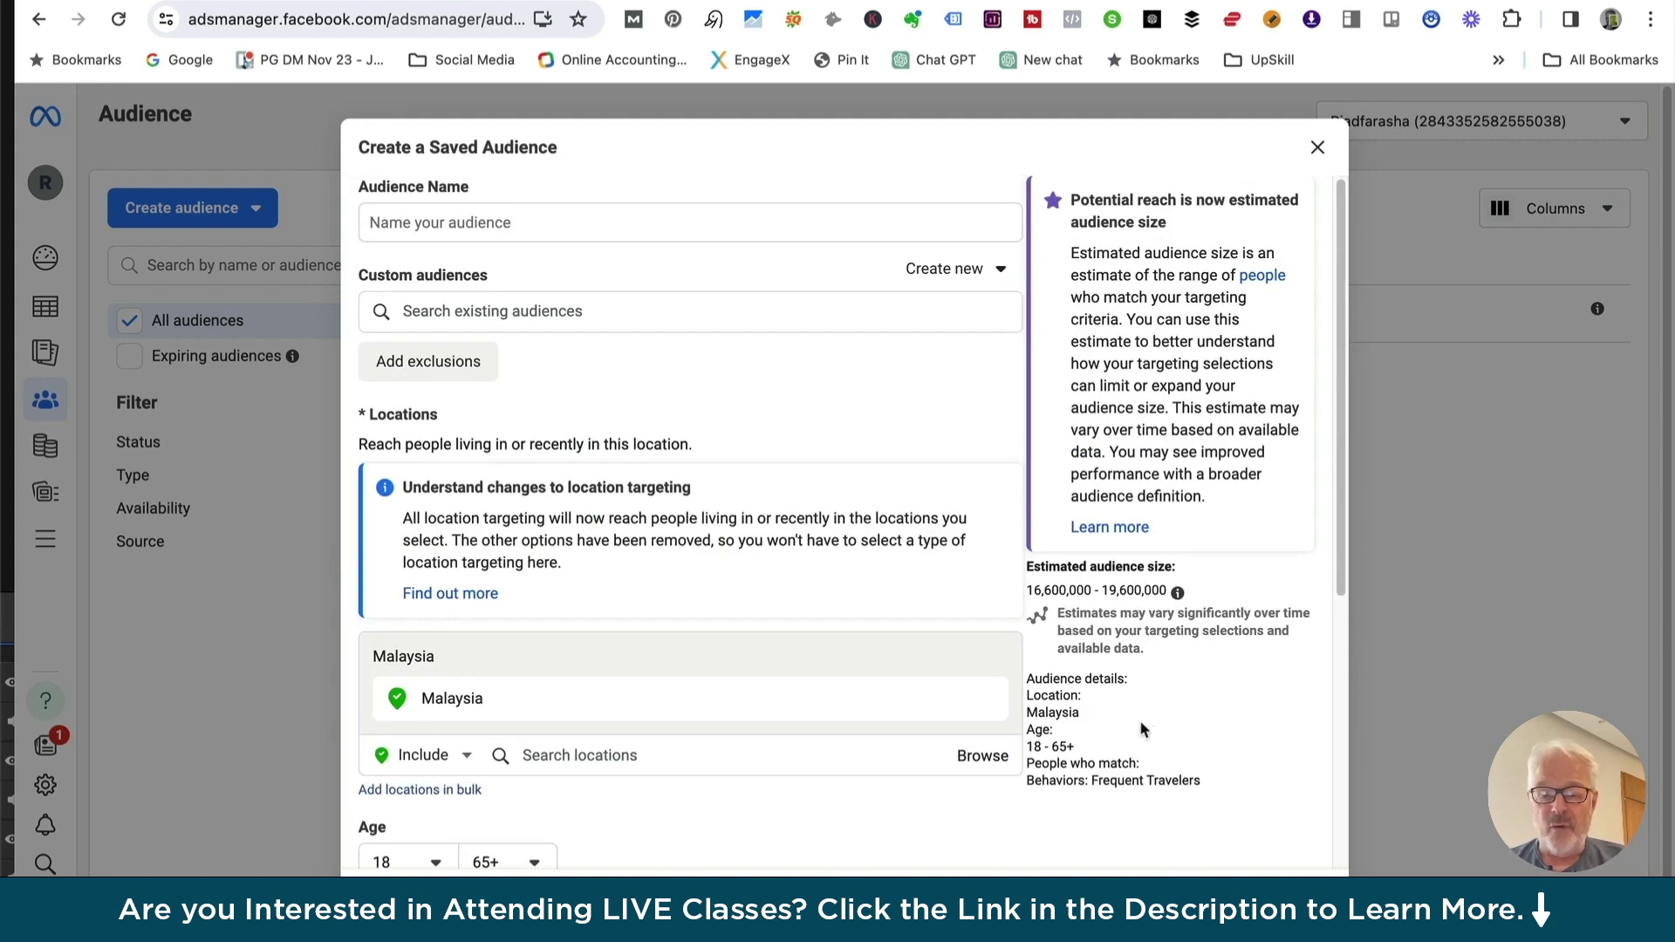
scroll(1112, 710, down, 5)
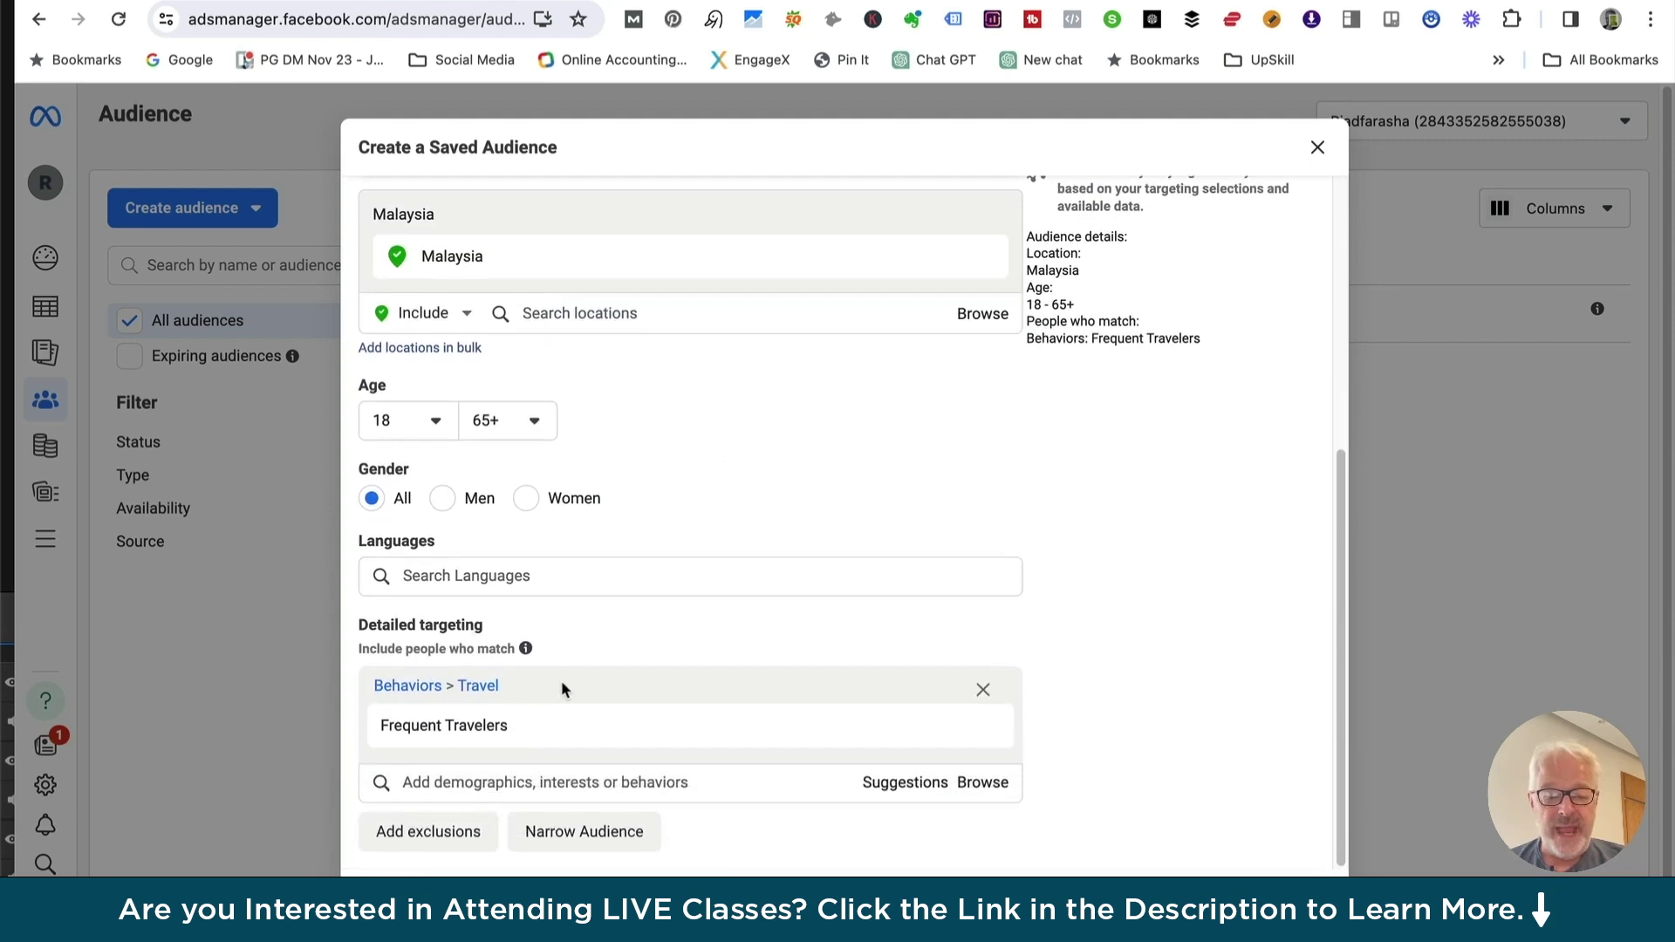
click(540, 790)
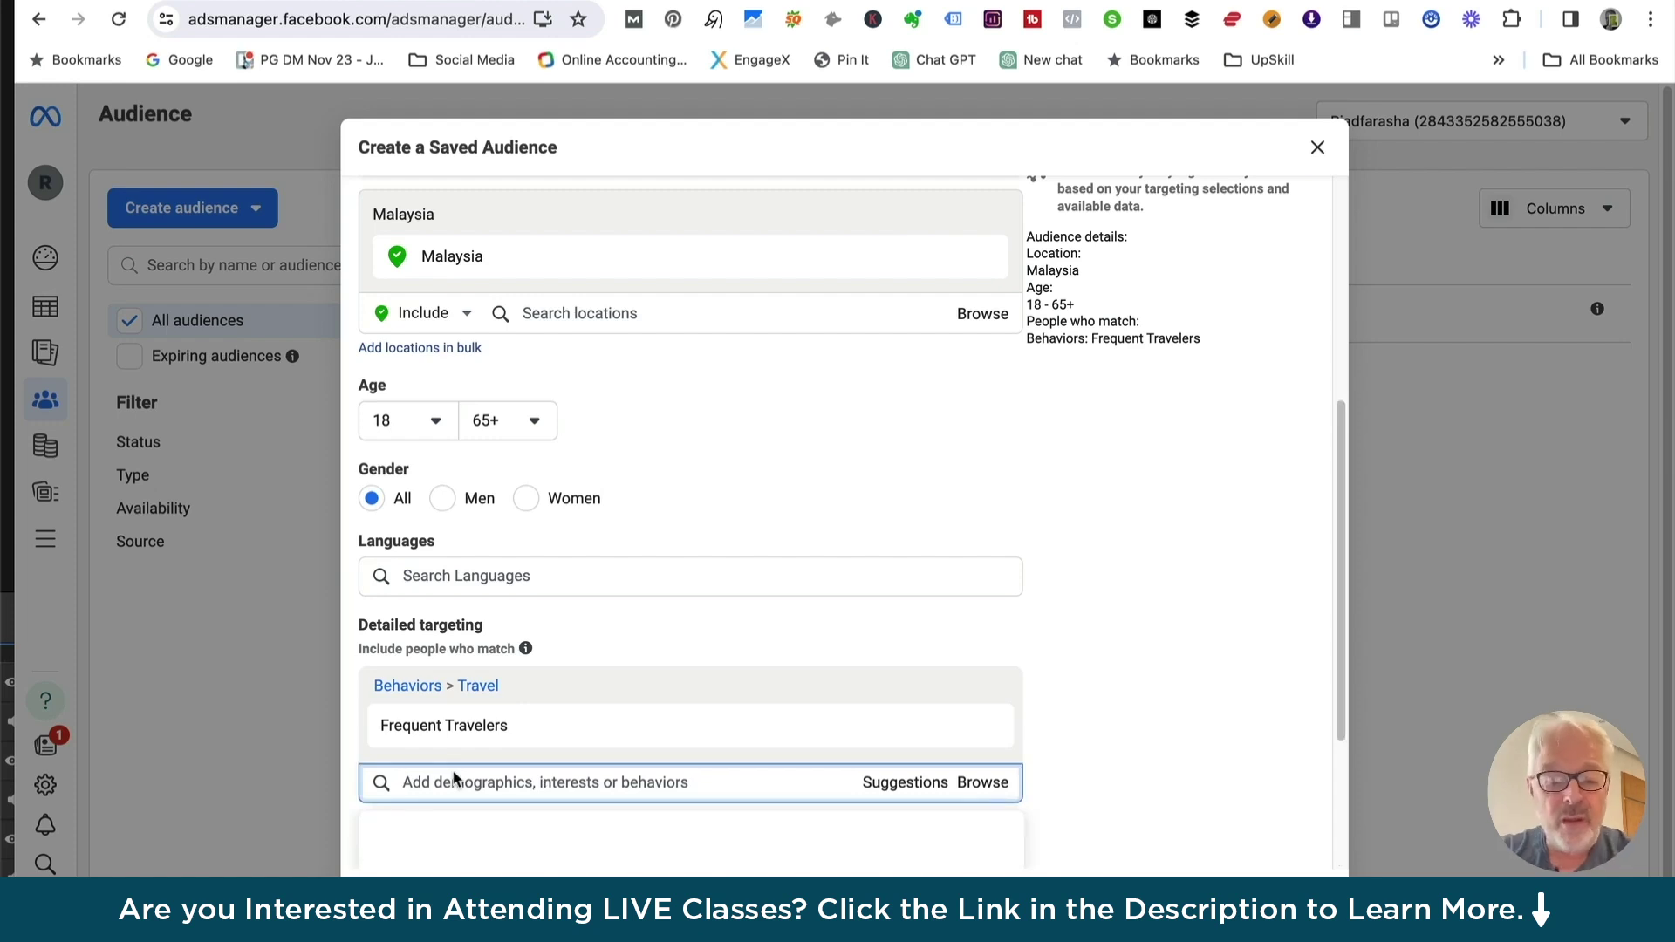
Add California (place) as a targeting interest, then close the saved-audience form without saving
text(d)
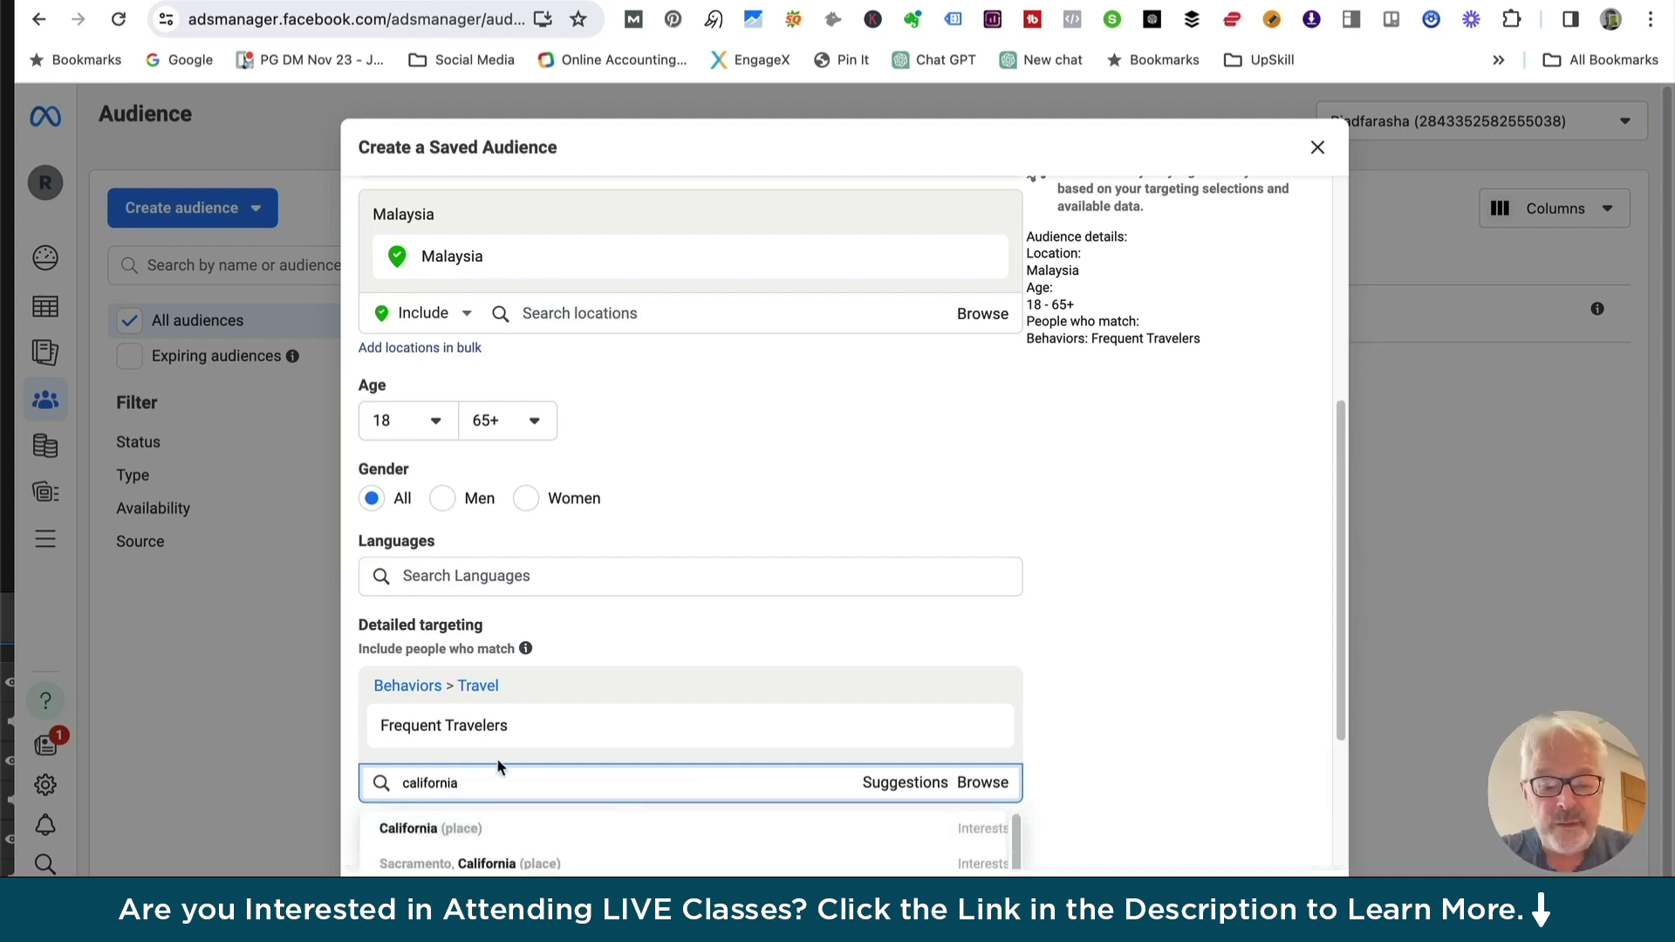
scroll(496, 778, down, 2)
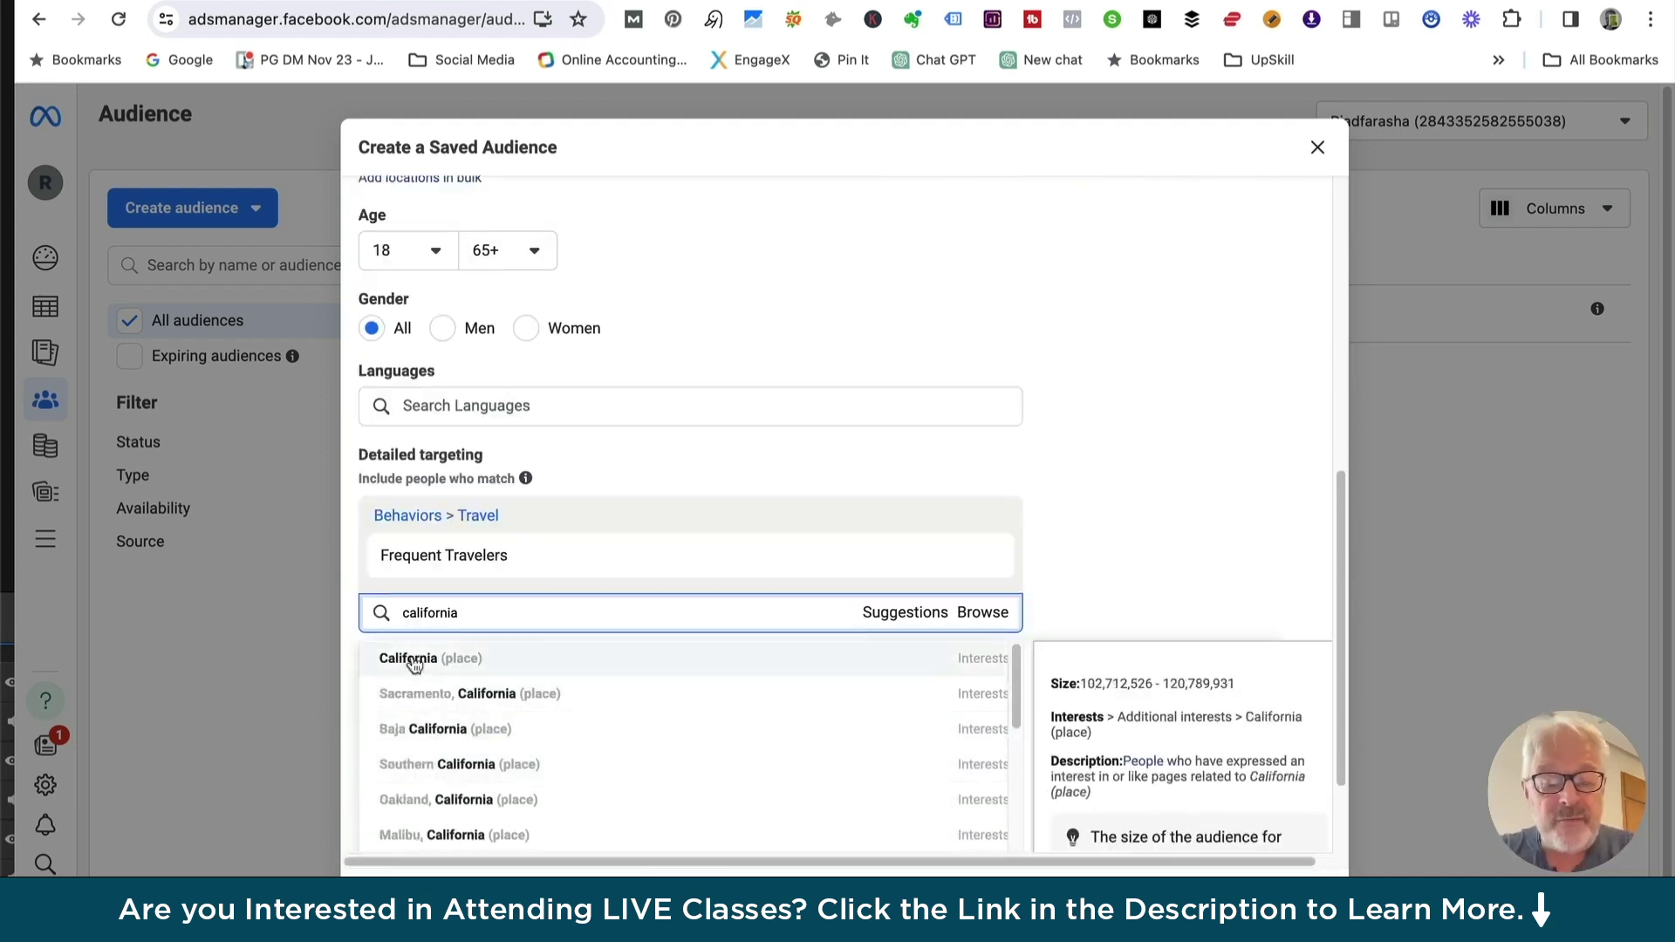
click(411, 654)
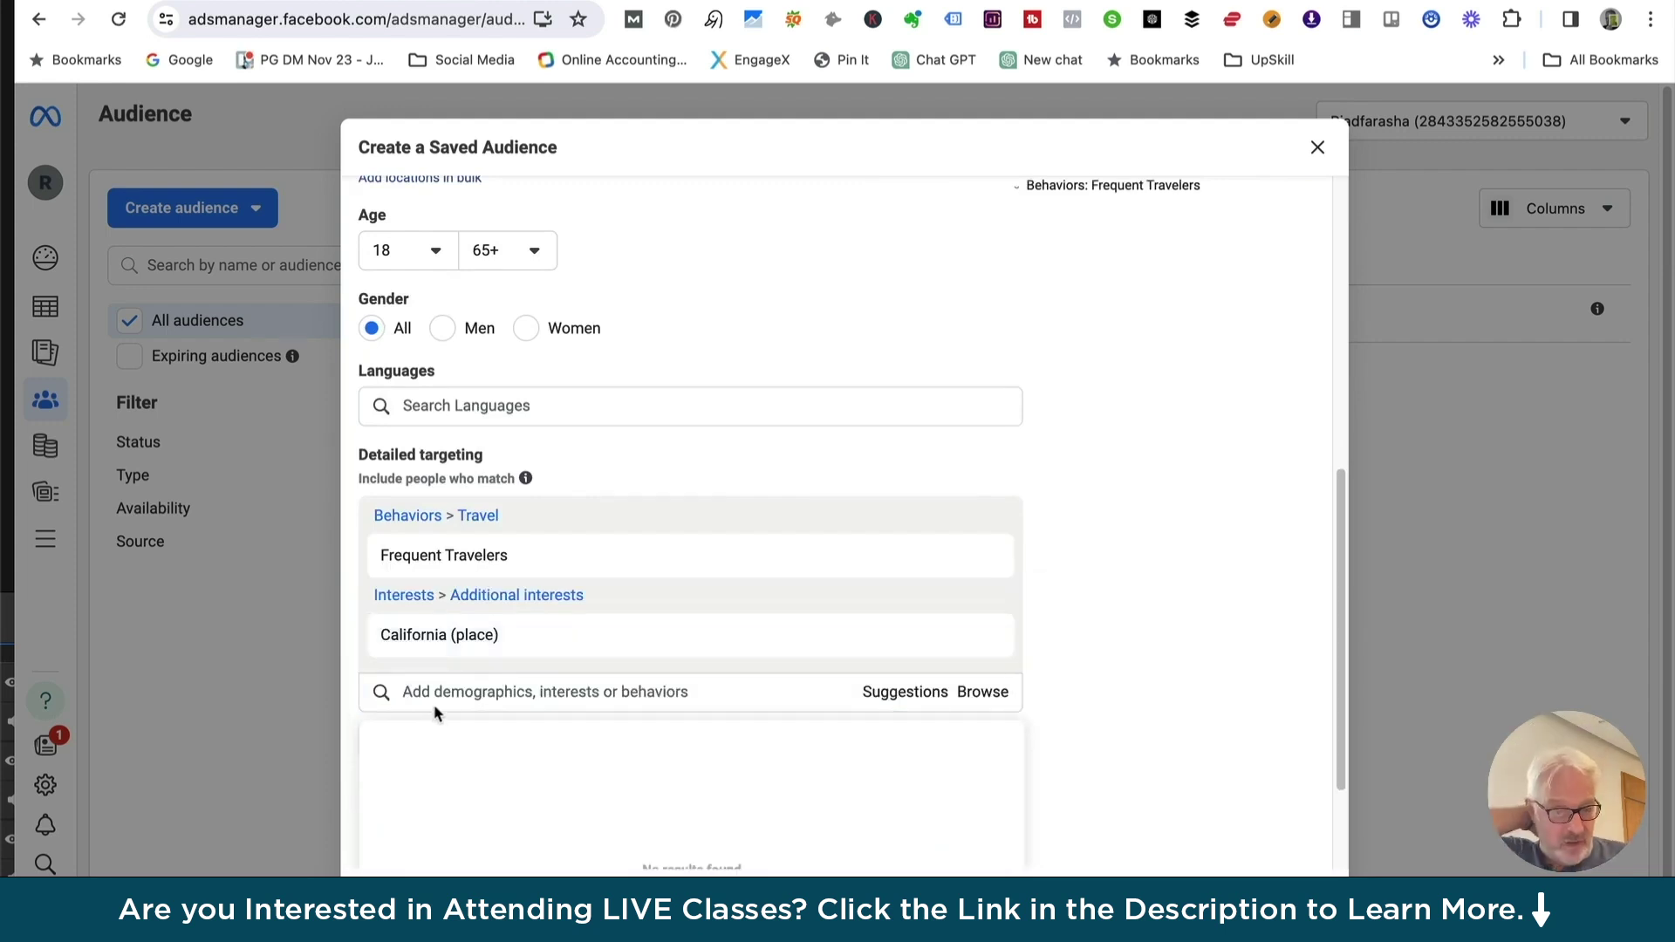
mouse_move(501, 563)
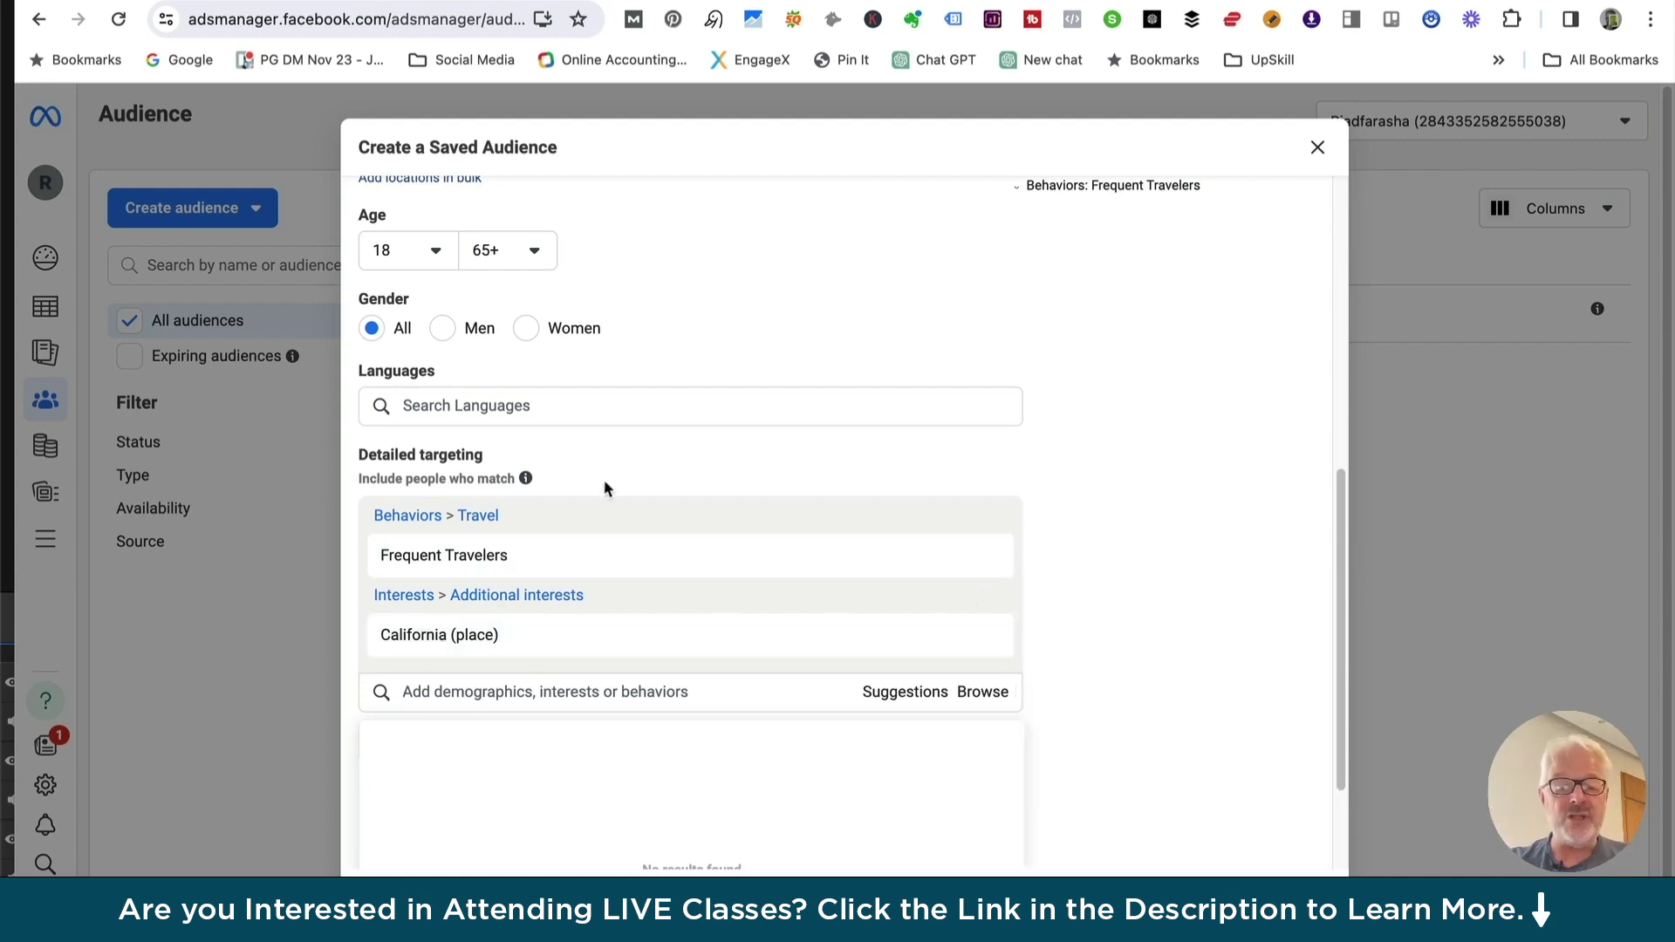
scroll(608, 481, up, 7)
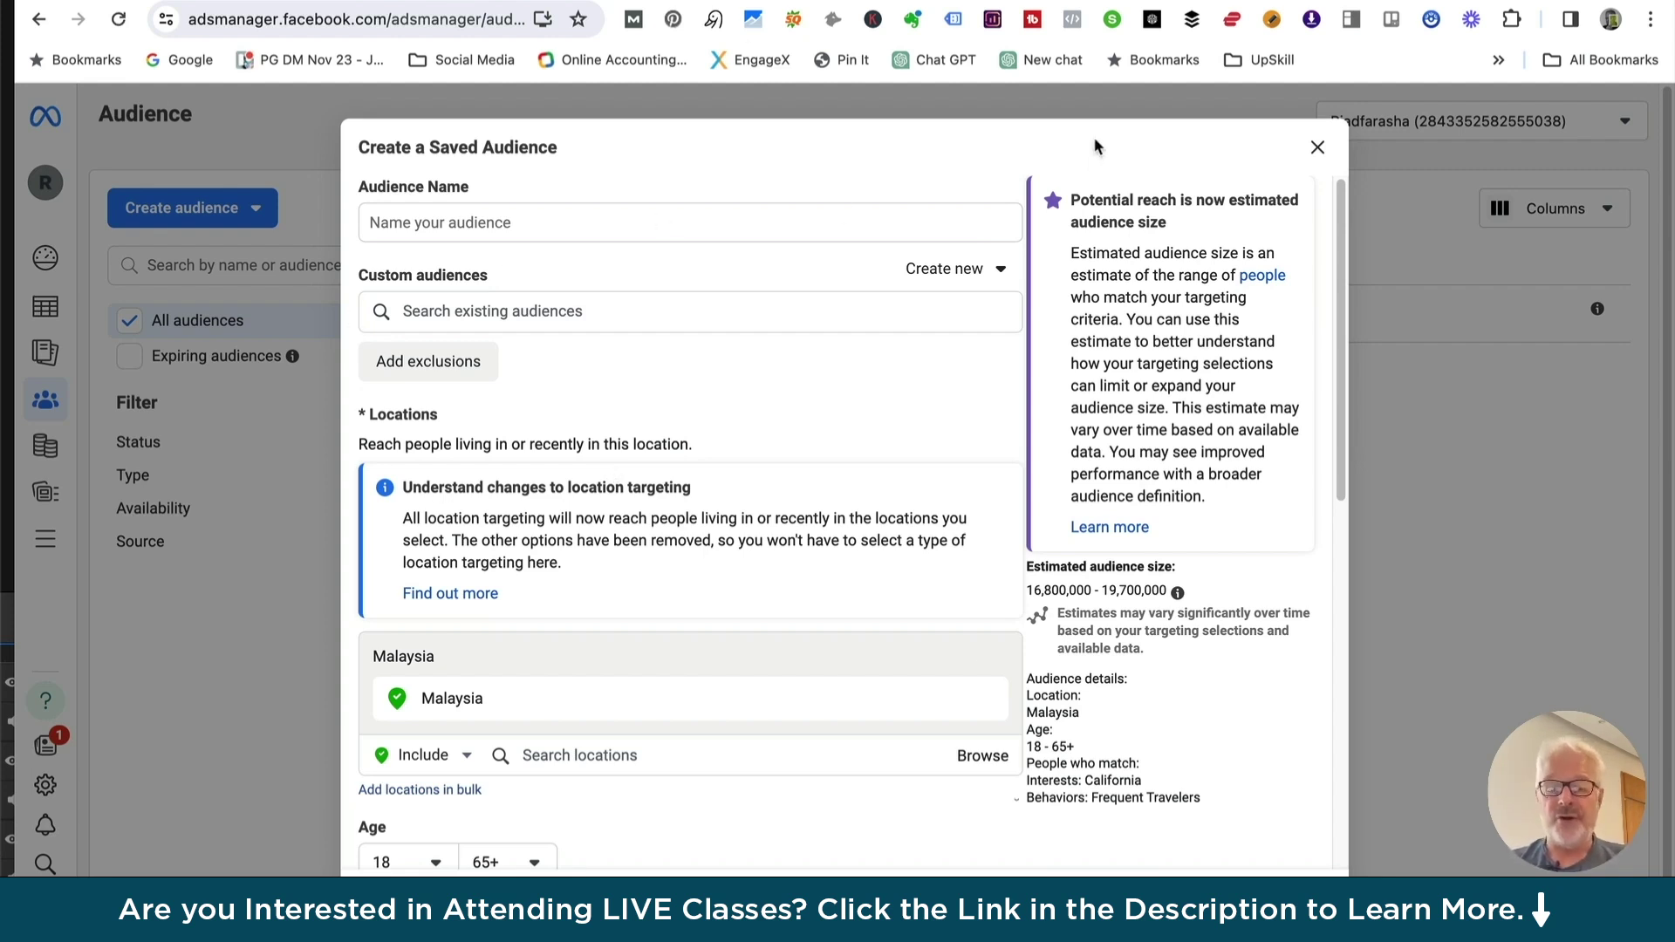
click(1318, 148)
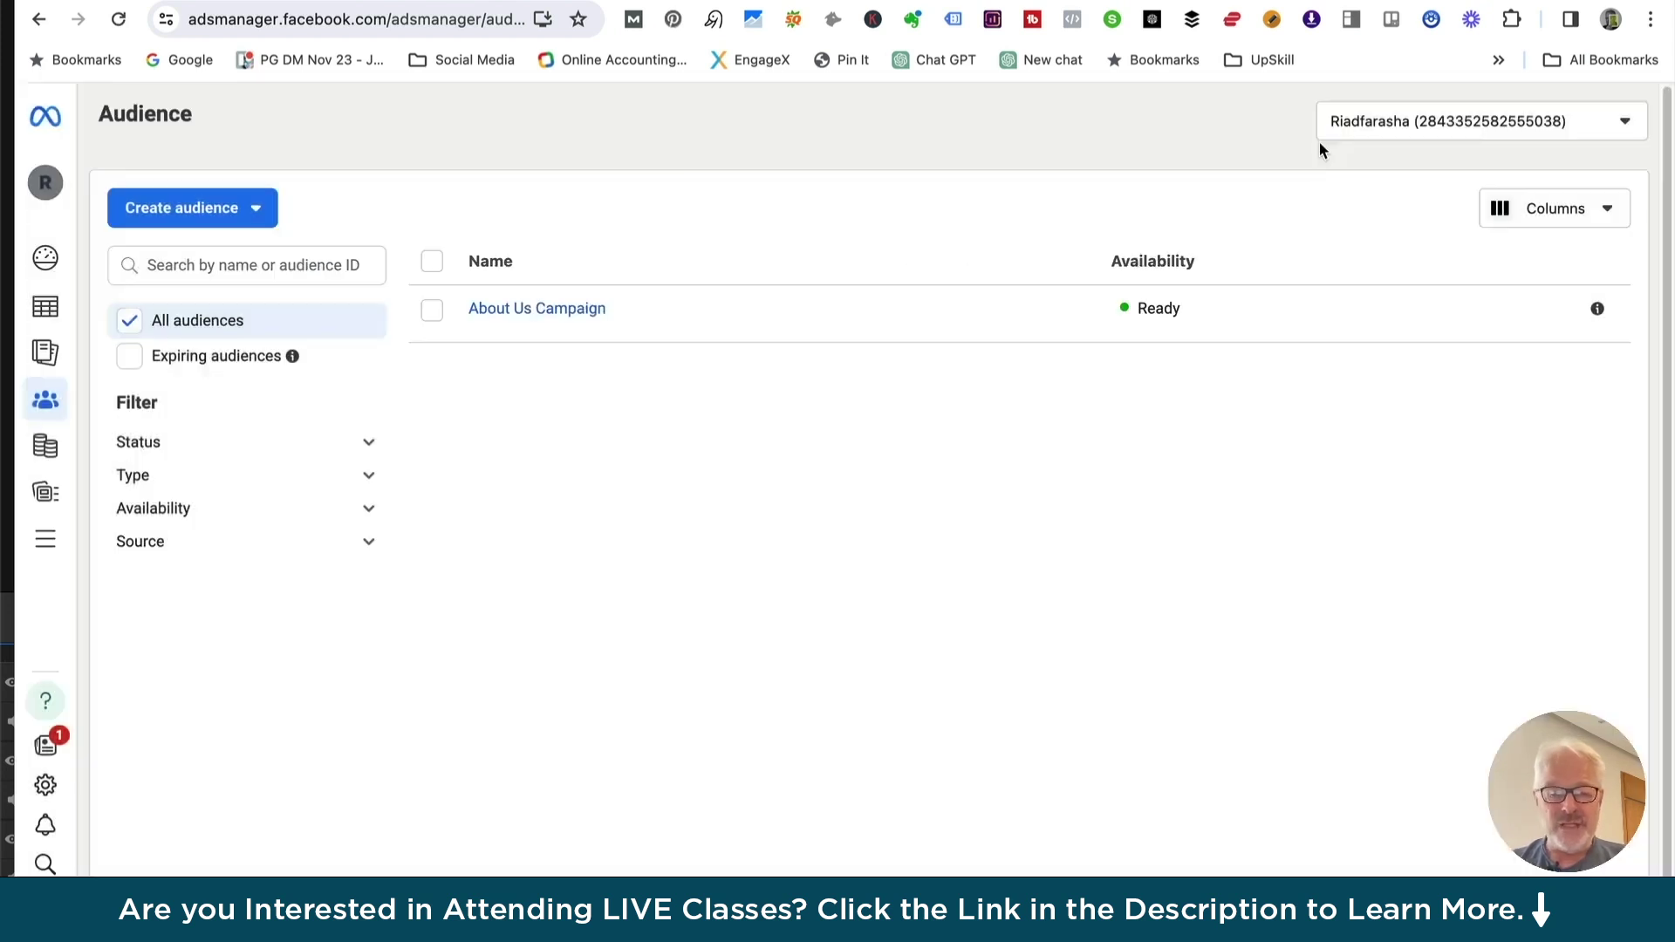
click(264, 214)
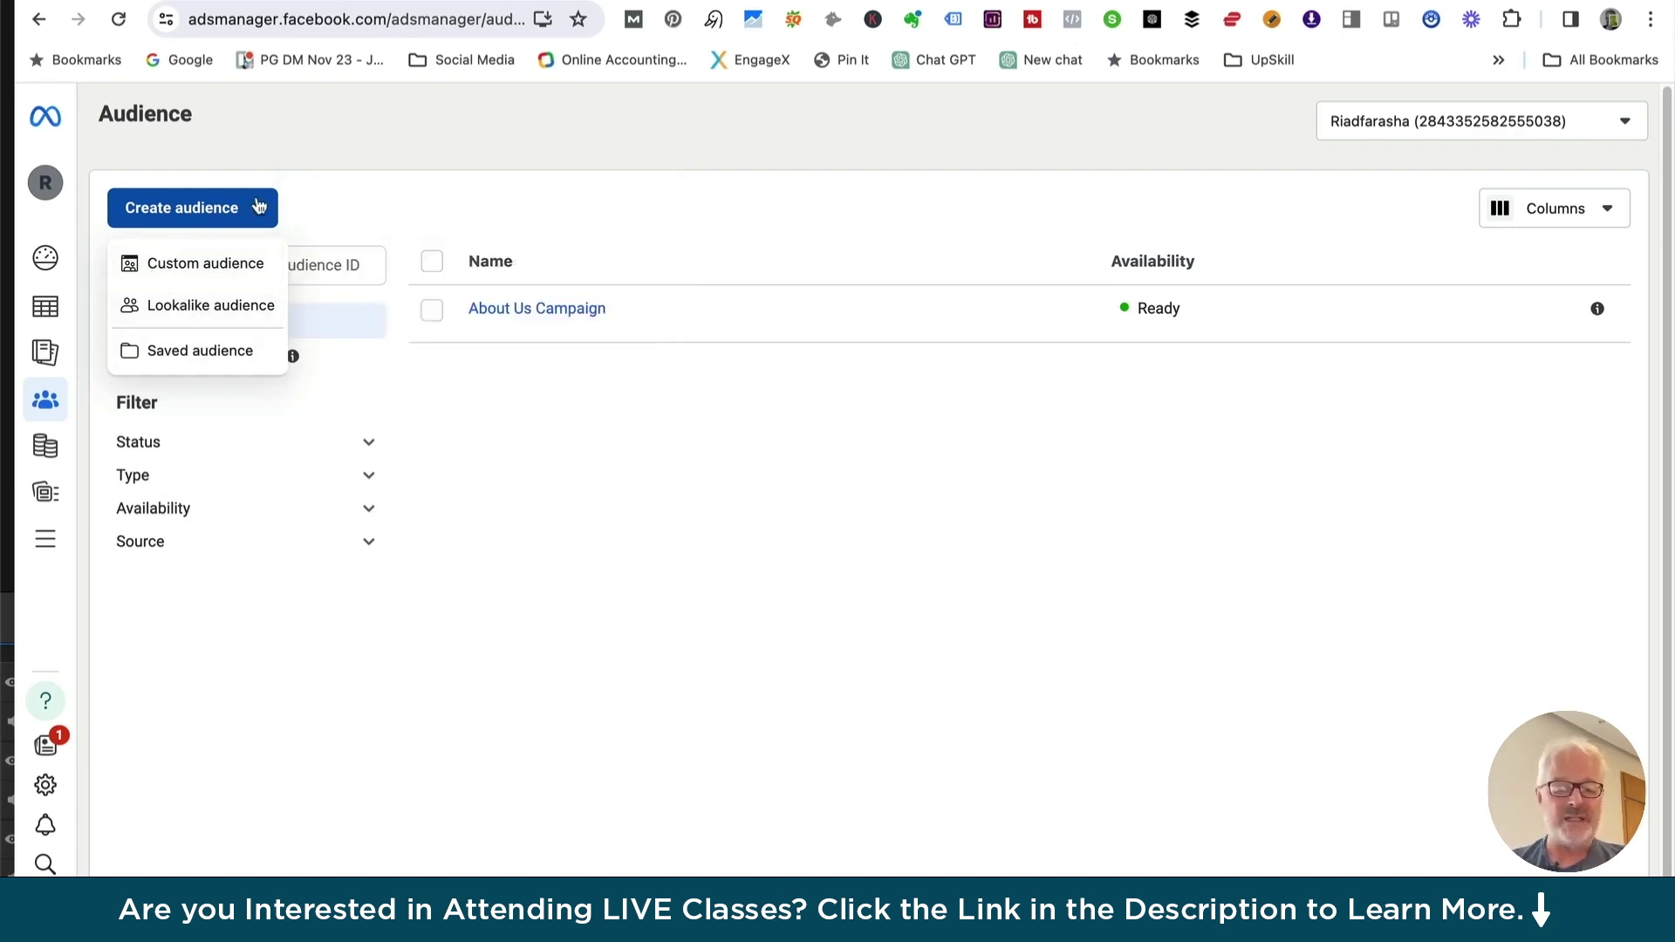
click(256, 211)
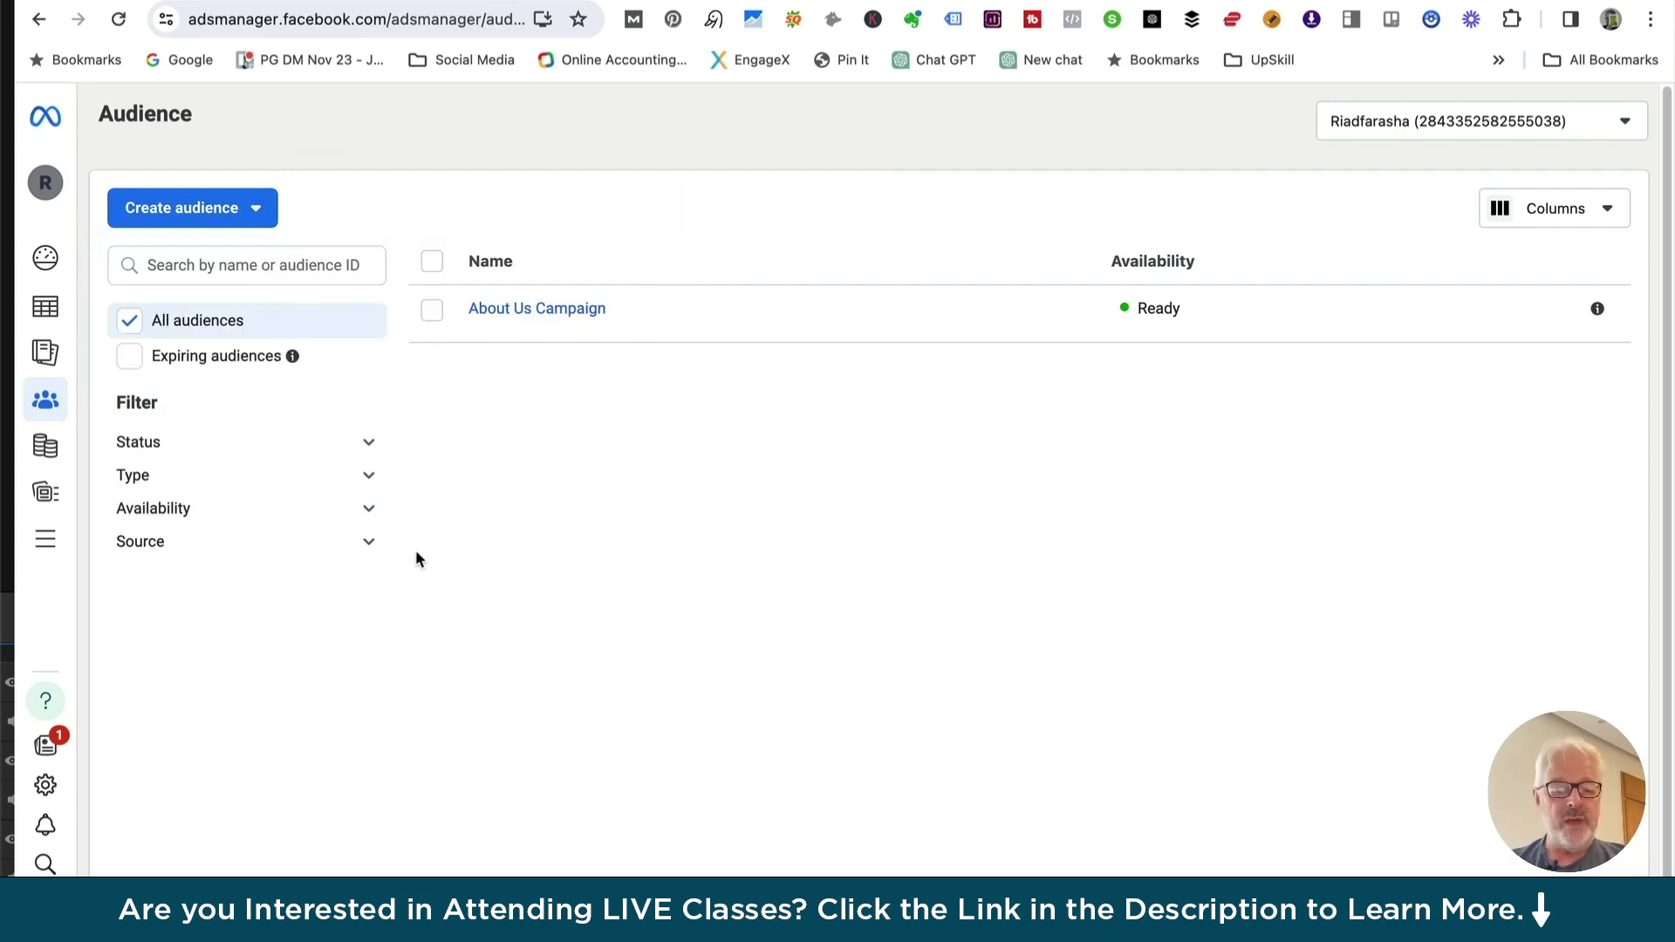
mouse_move(48, 358)
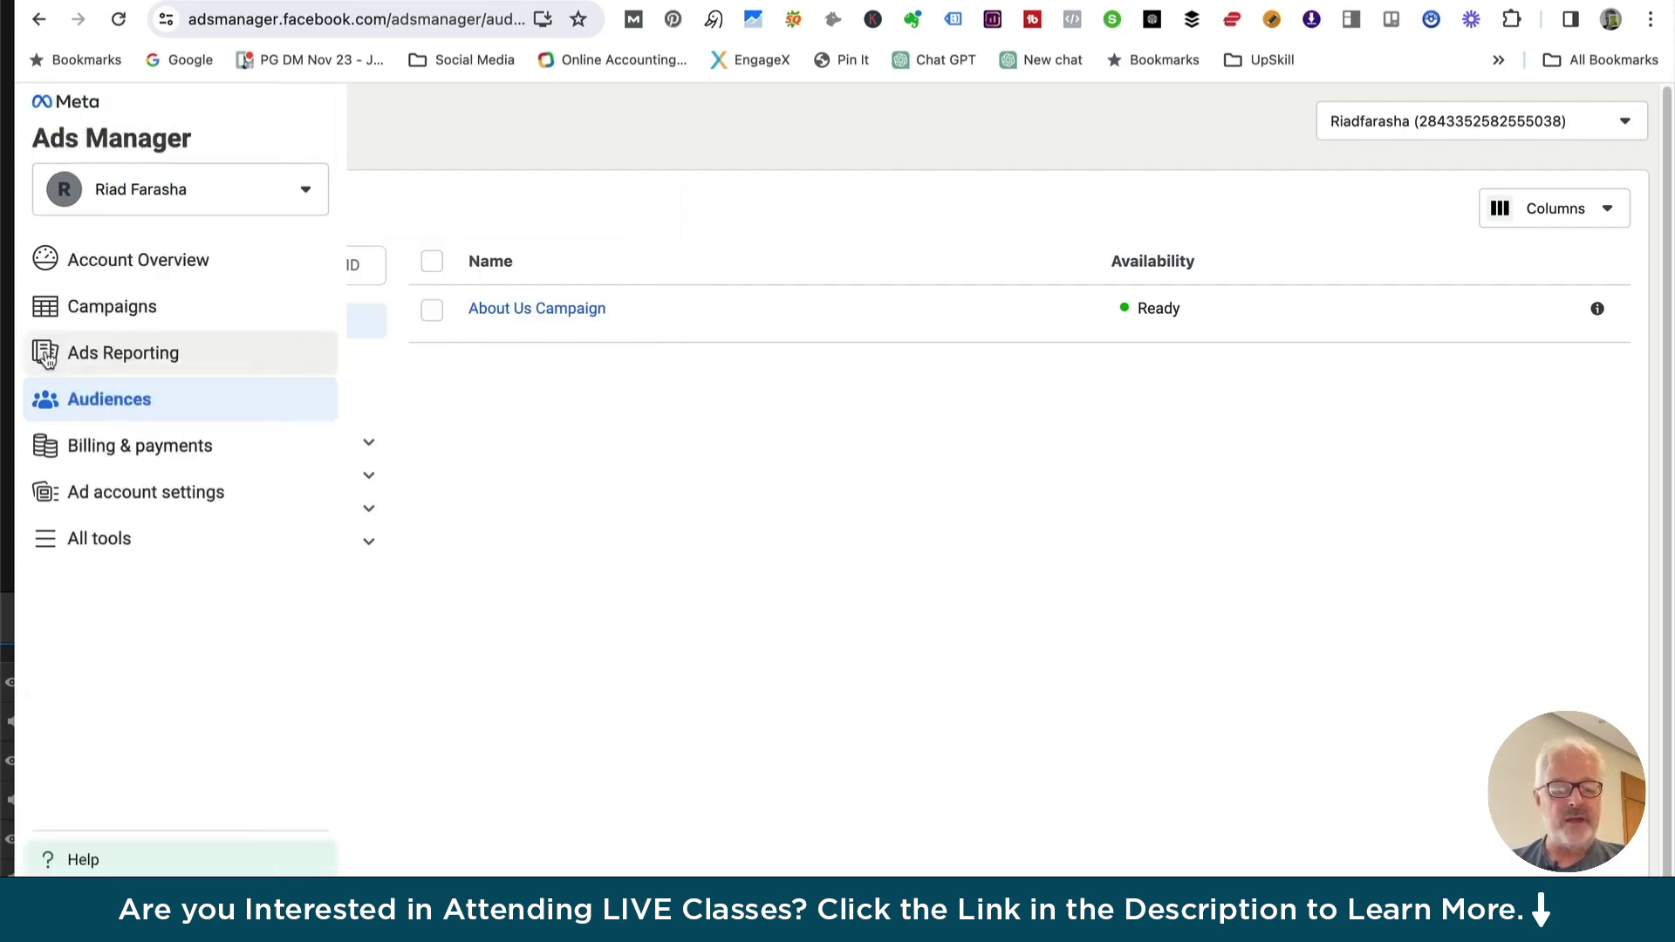
click(116, 358)
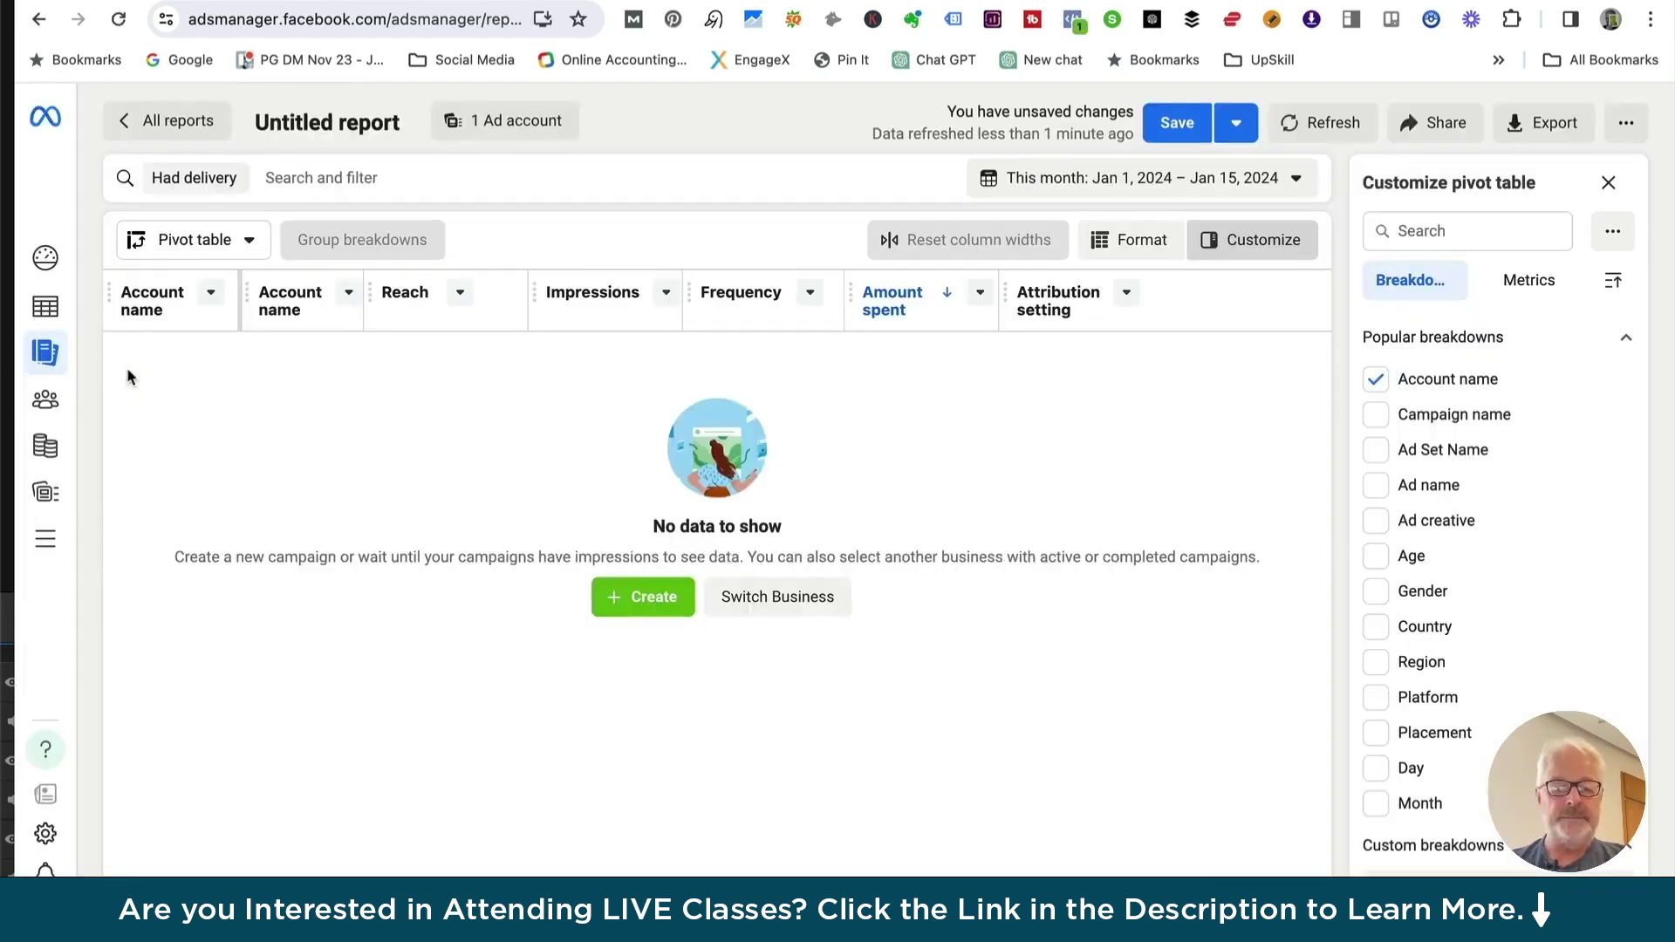
click(211, 292)
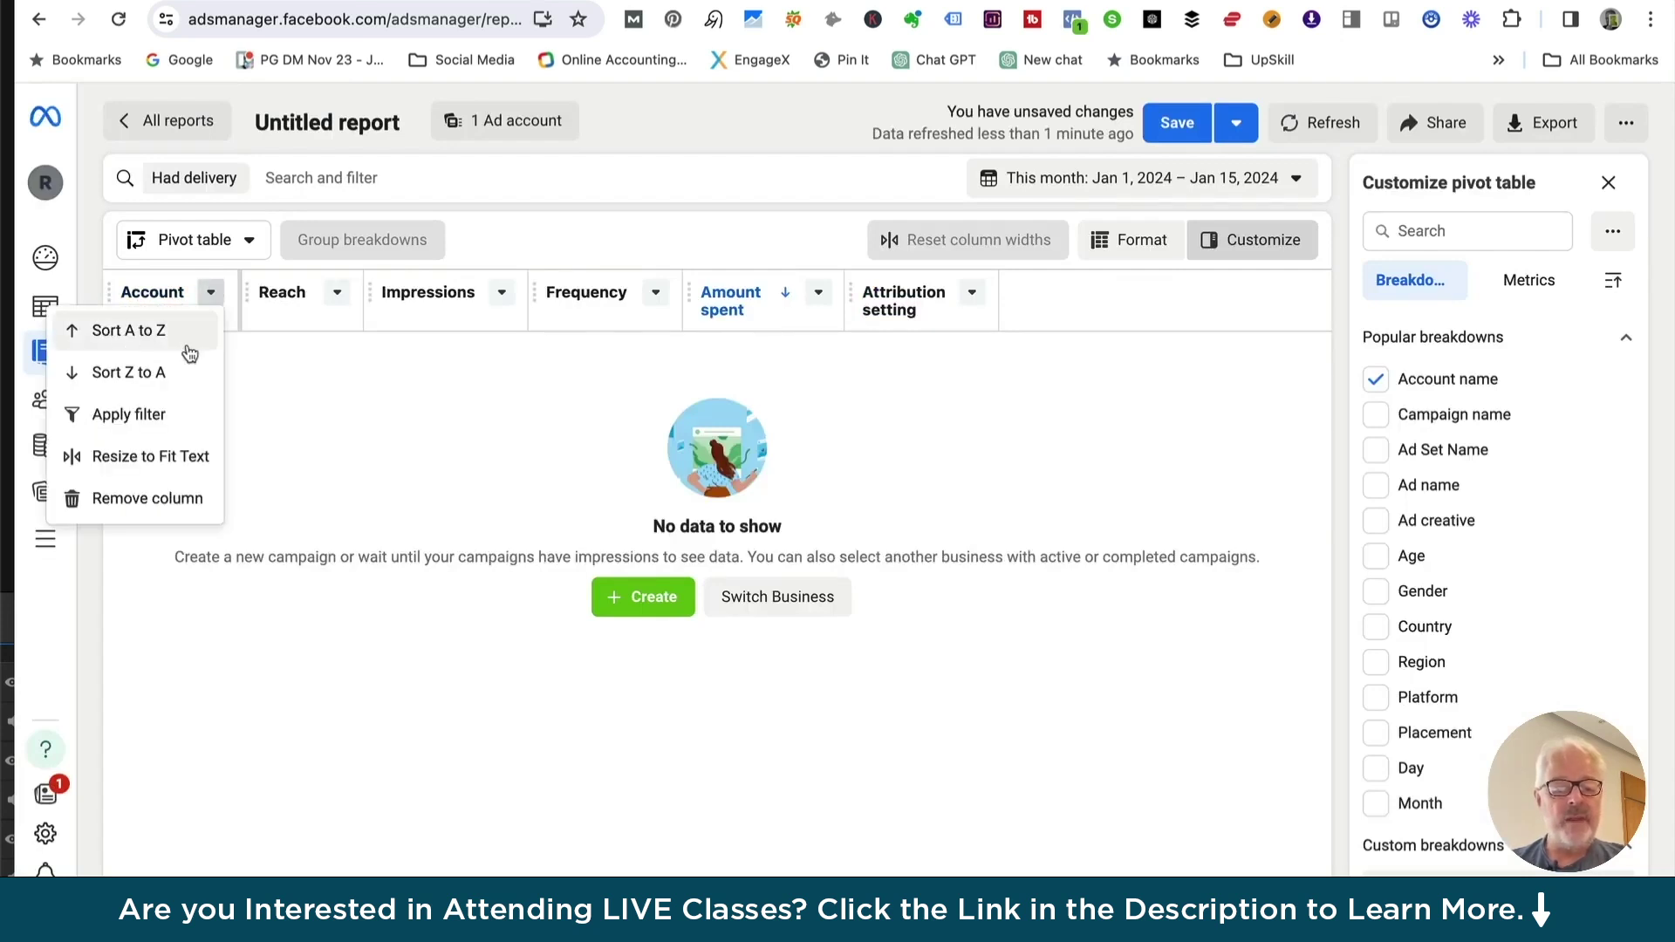
click(320, 432)
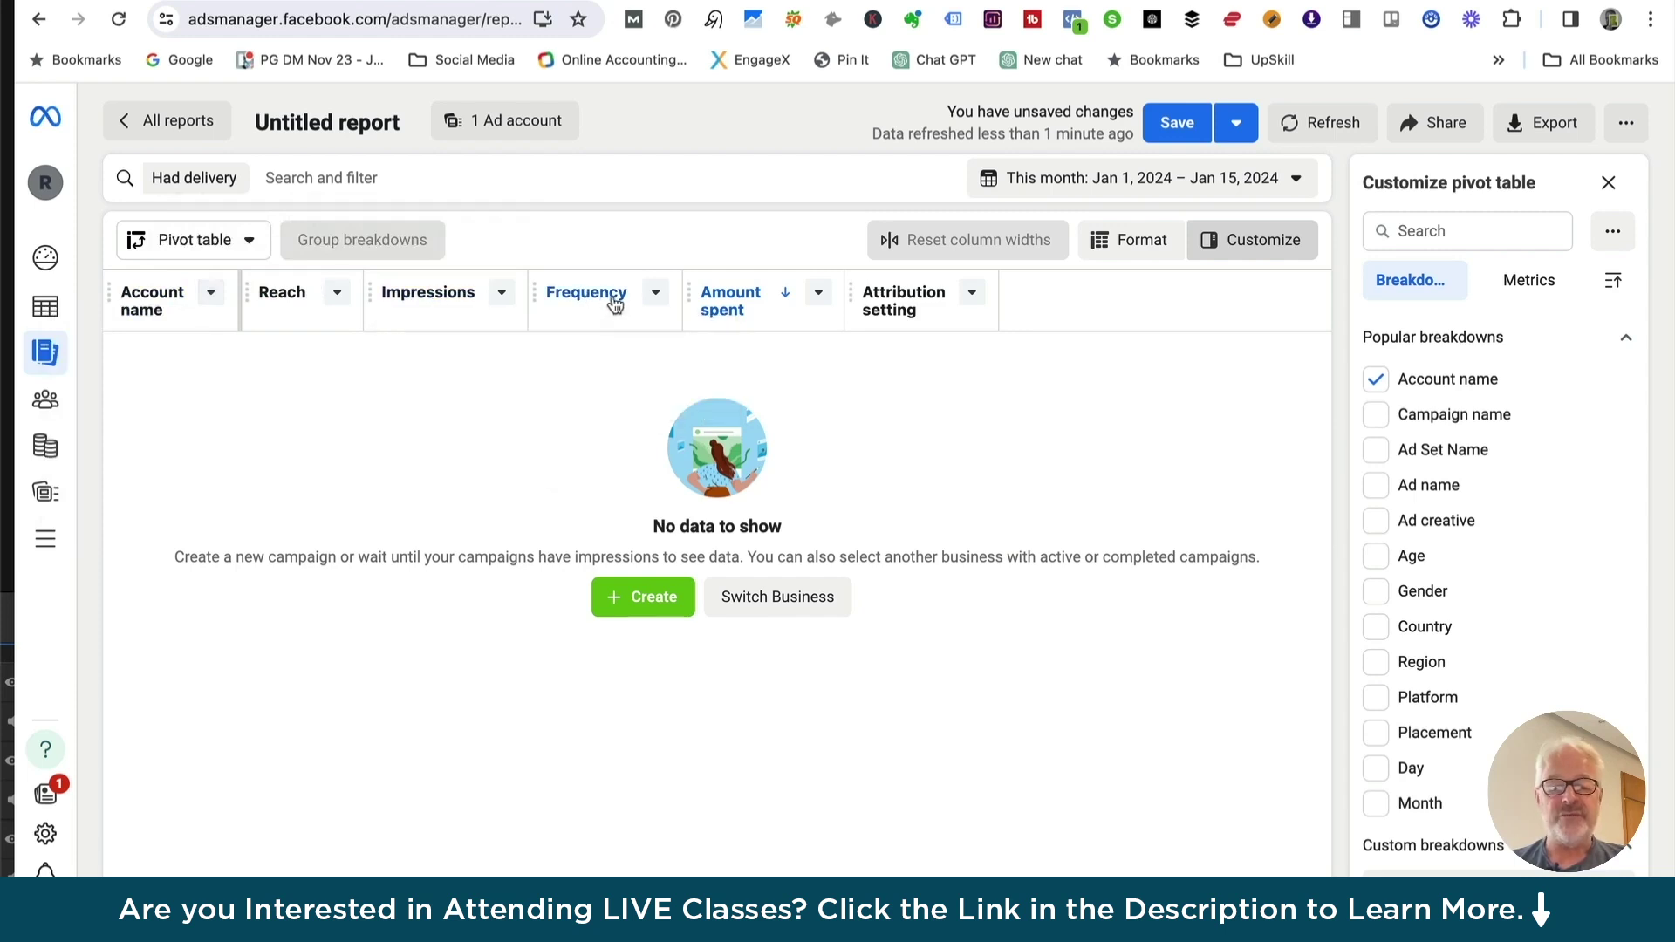
mouse_move(738, 317)
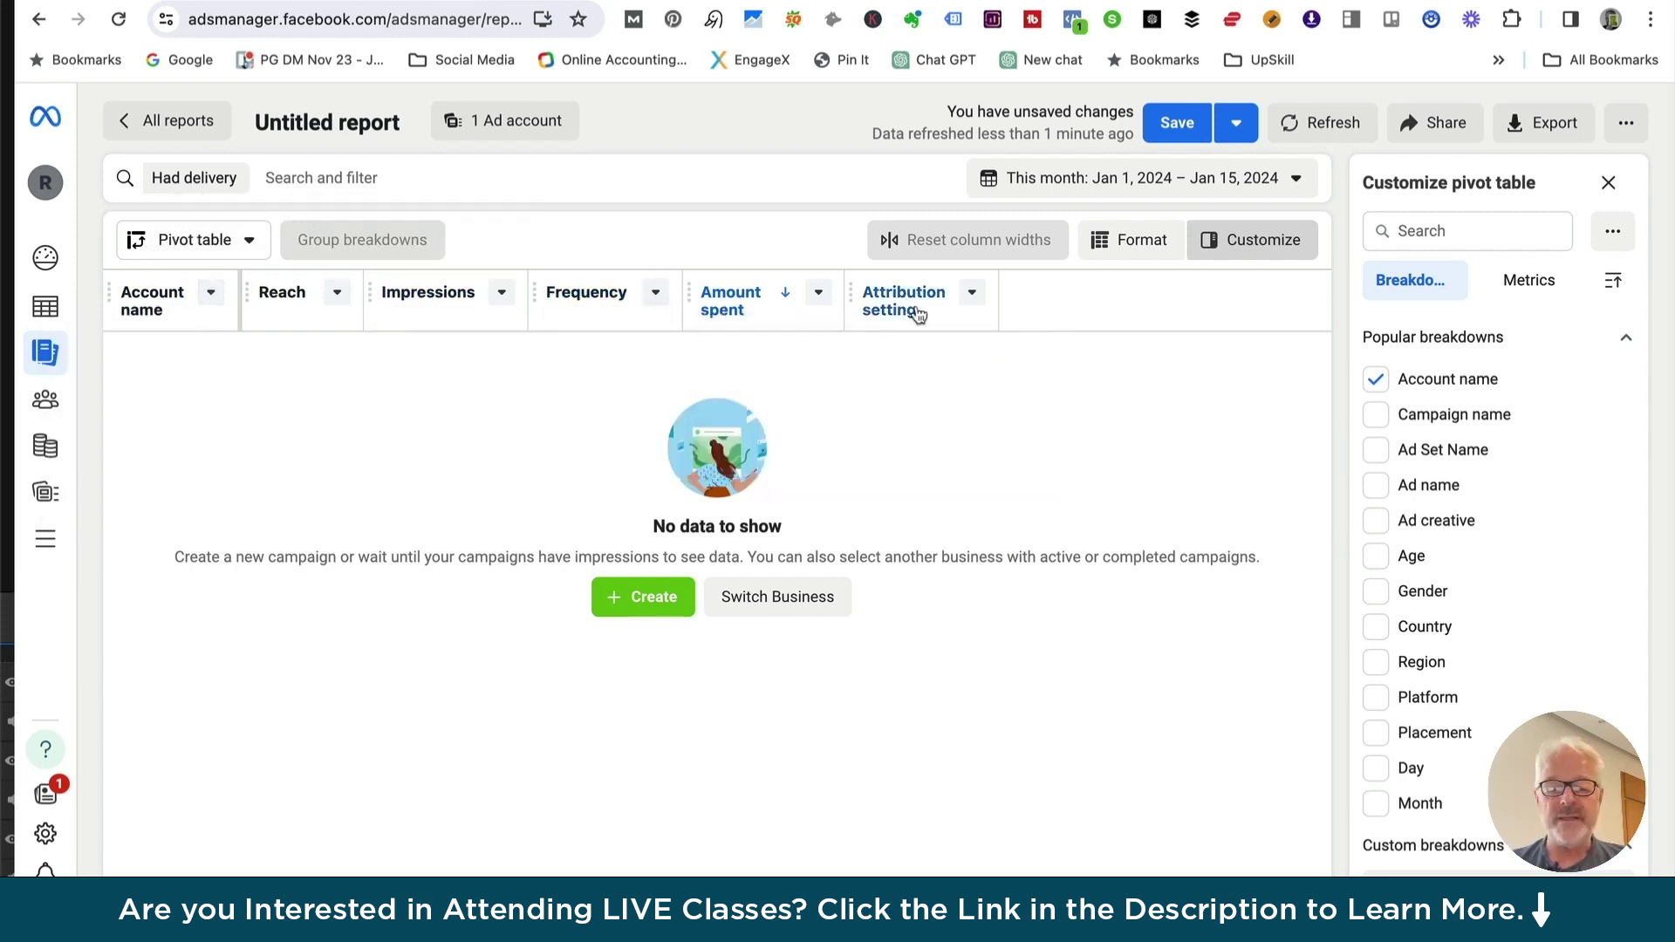
mouse_move(899, 301)
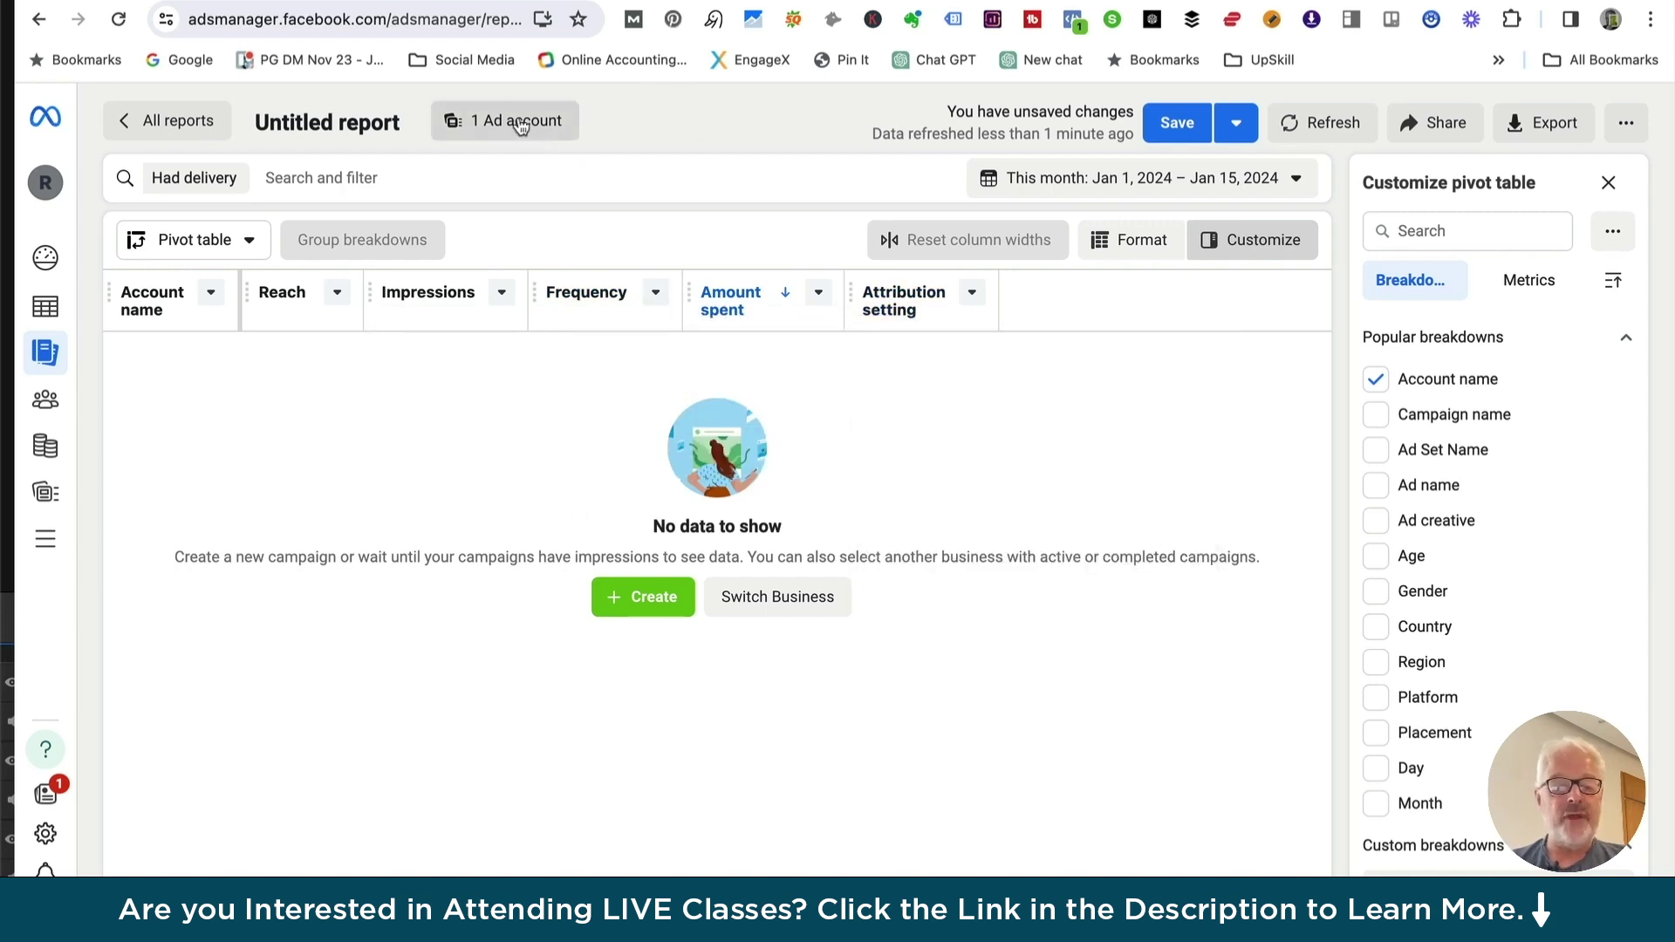
click(212, 293)
click(214, 296)
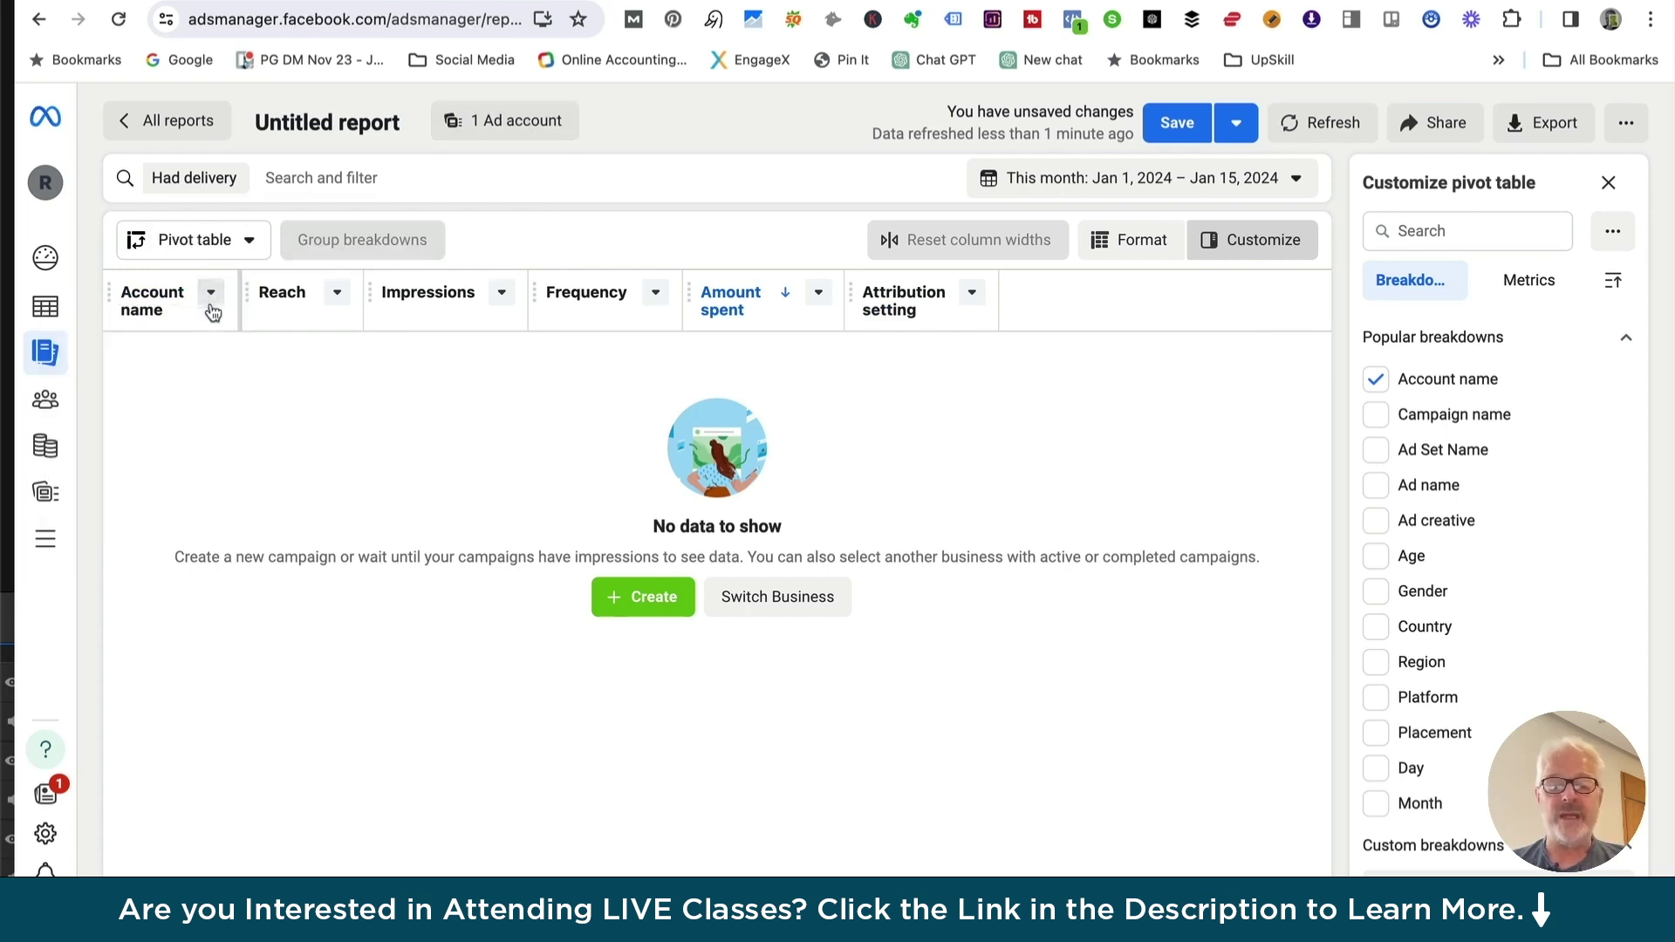
click(1144, 183)
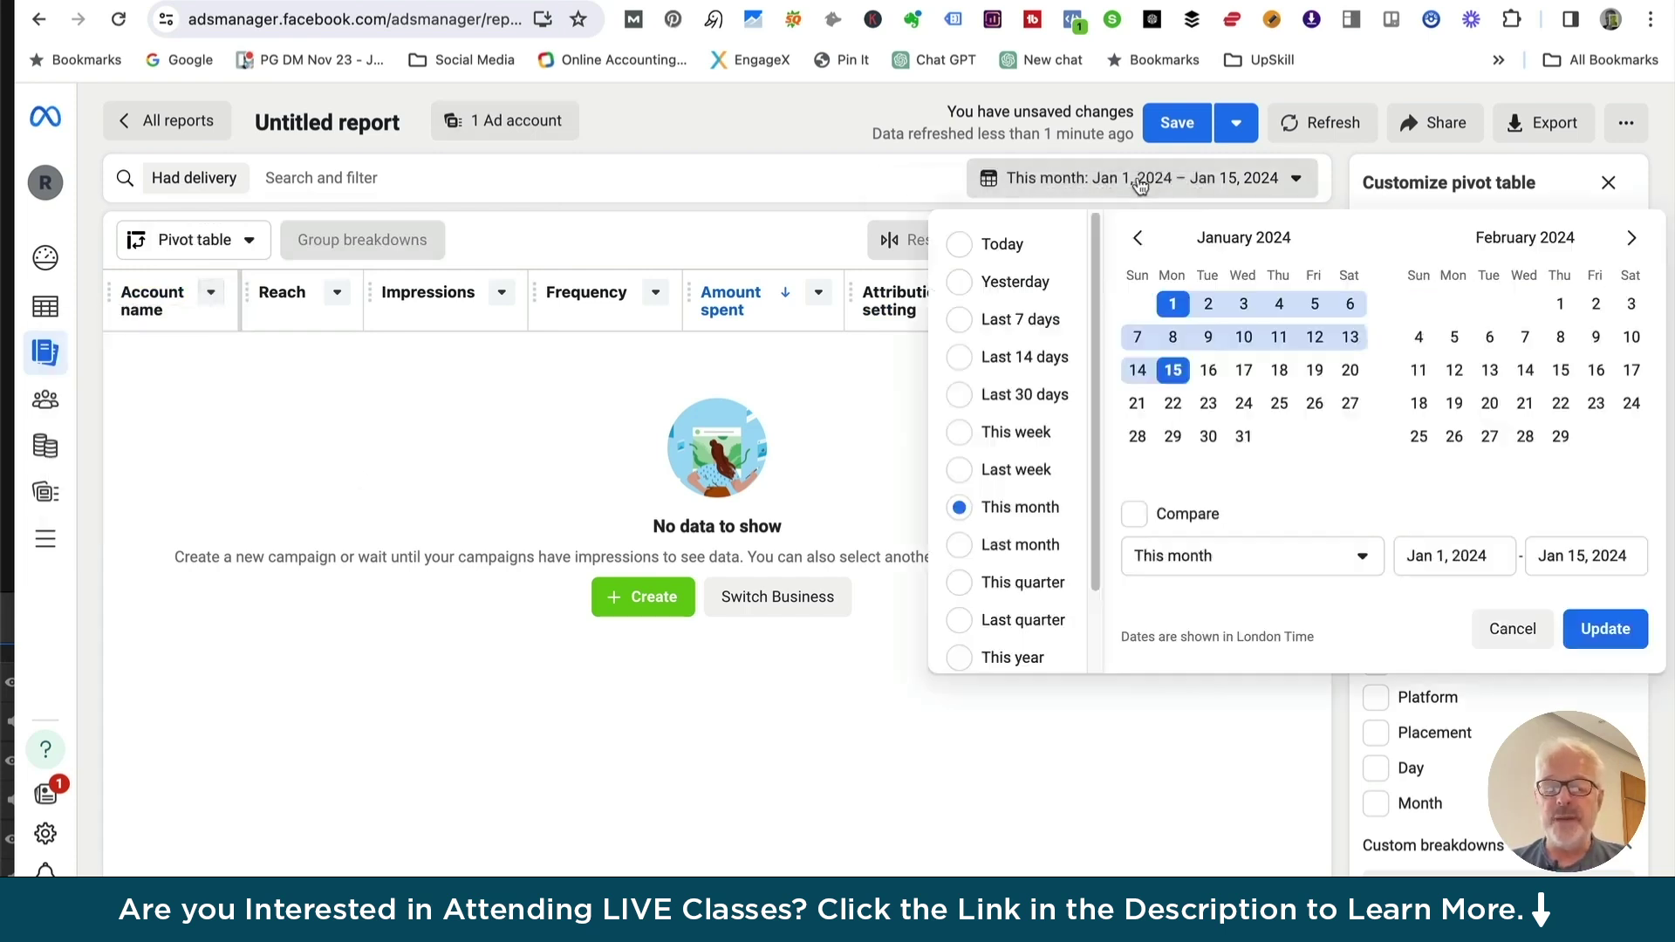
scroll(1009, 621, down, 2)
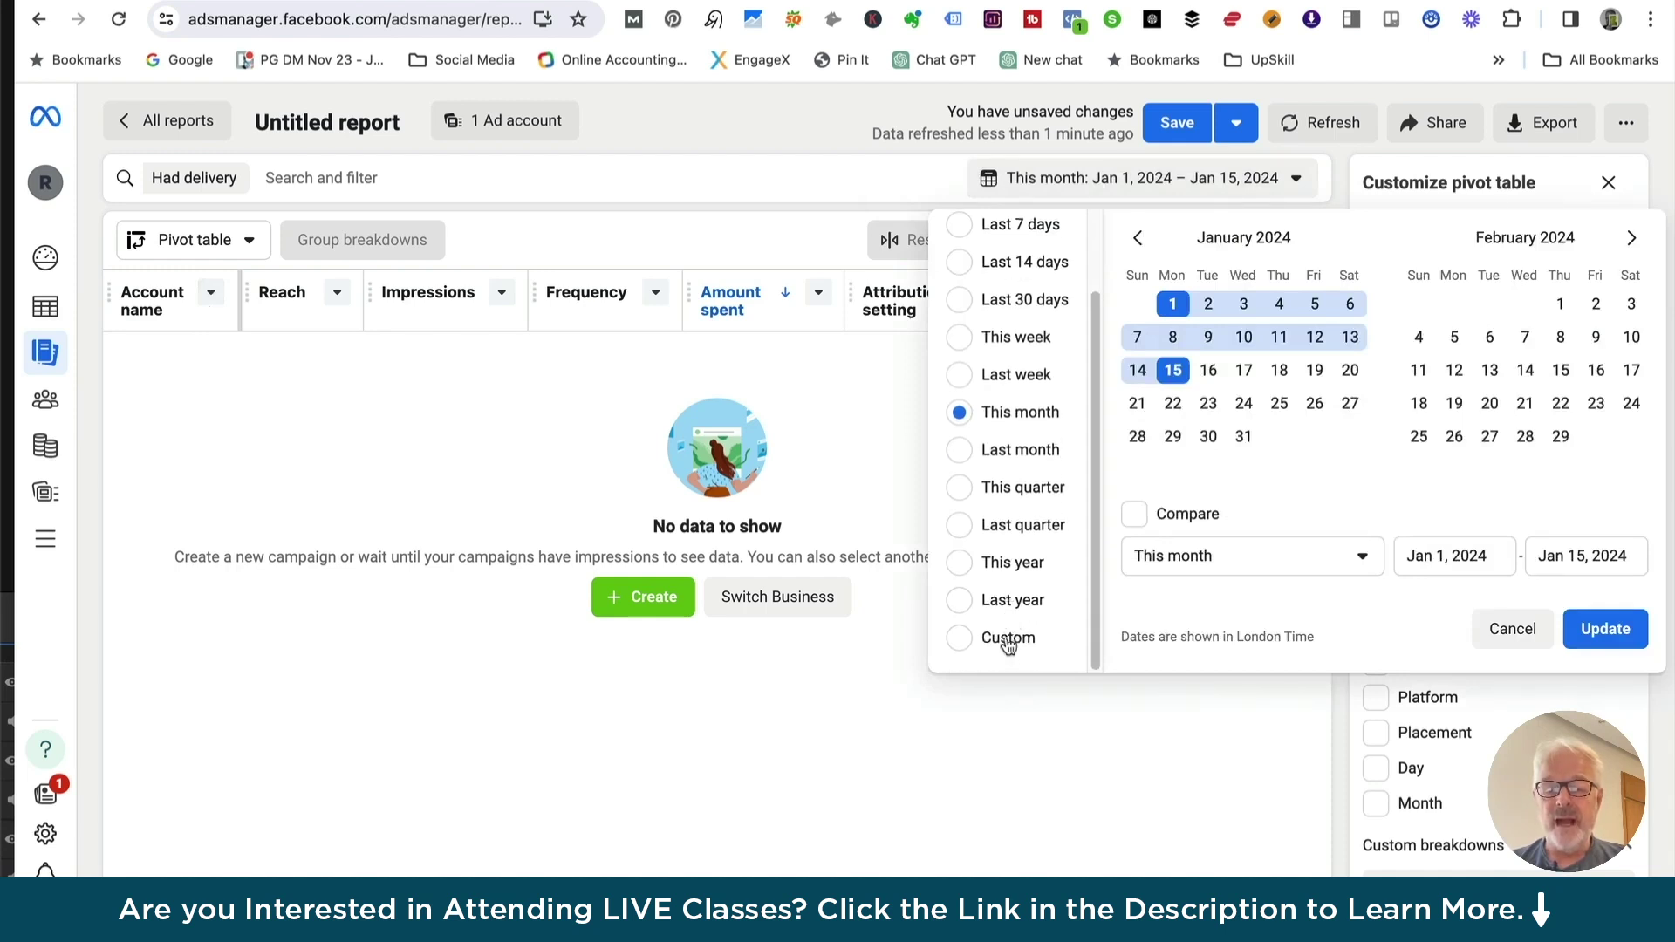
scroll(1010, 401, up, 1)
scroll(992, 366, down, 1)
click(1003, 636)
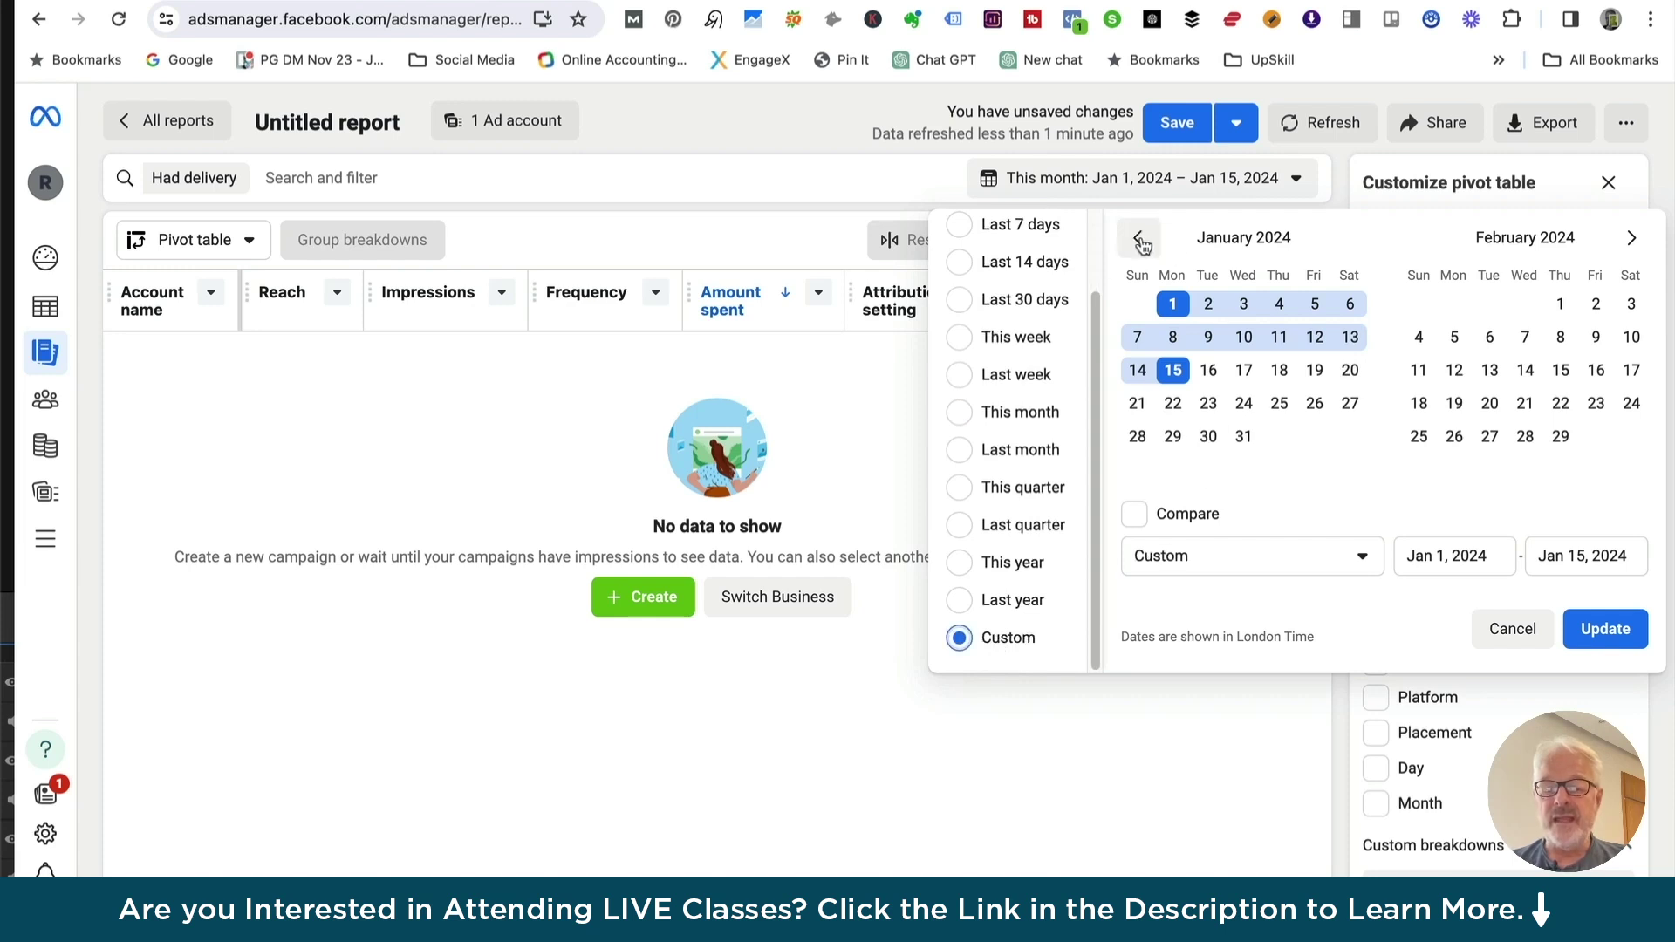
click(1509, 627)
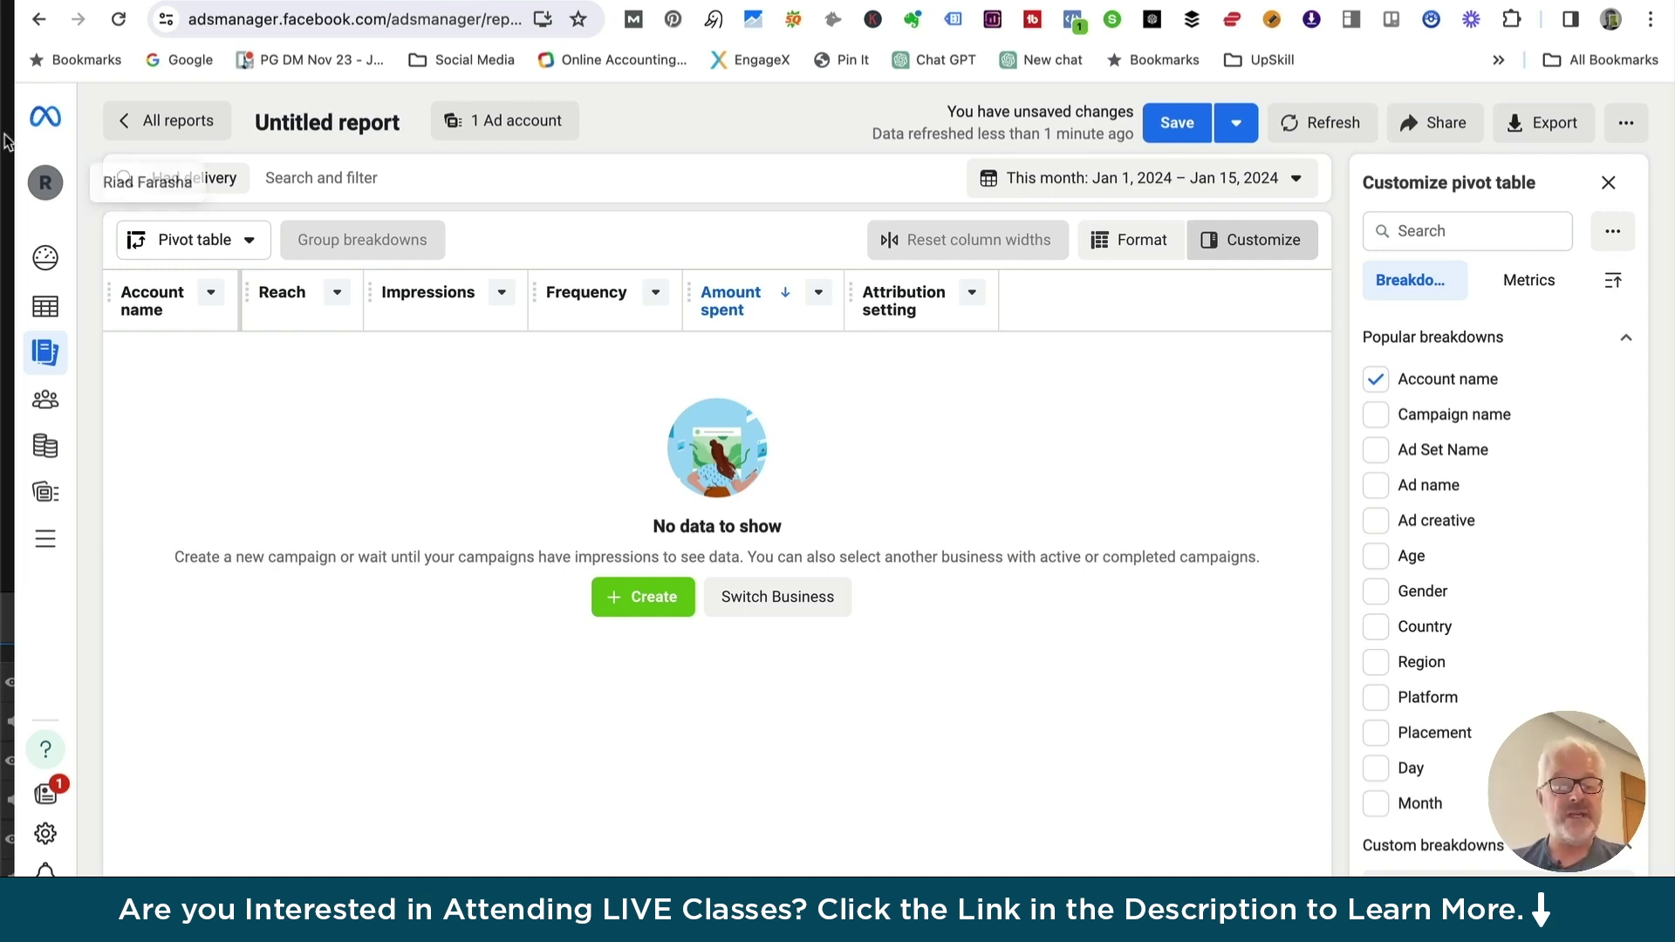
Switch to Meta Business Suite and show All tools down to the Analyze and report section
click(46, 118)
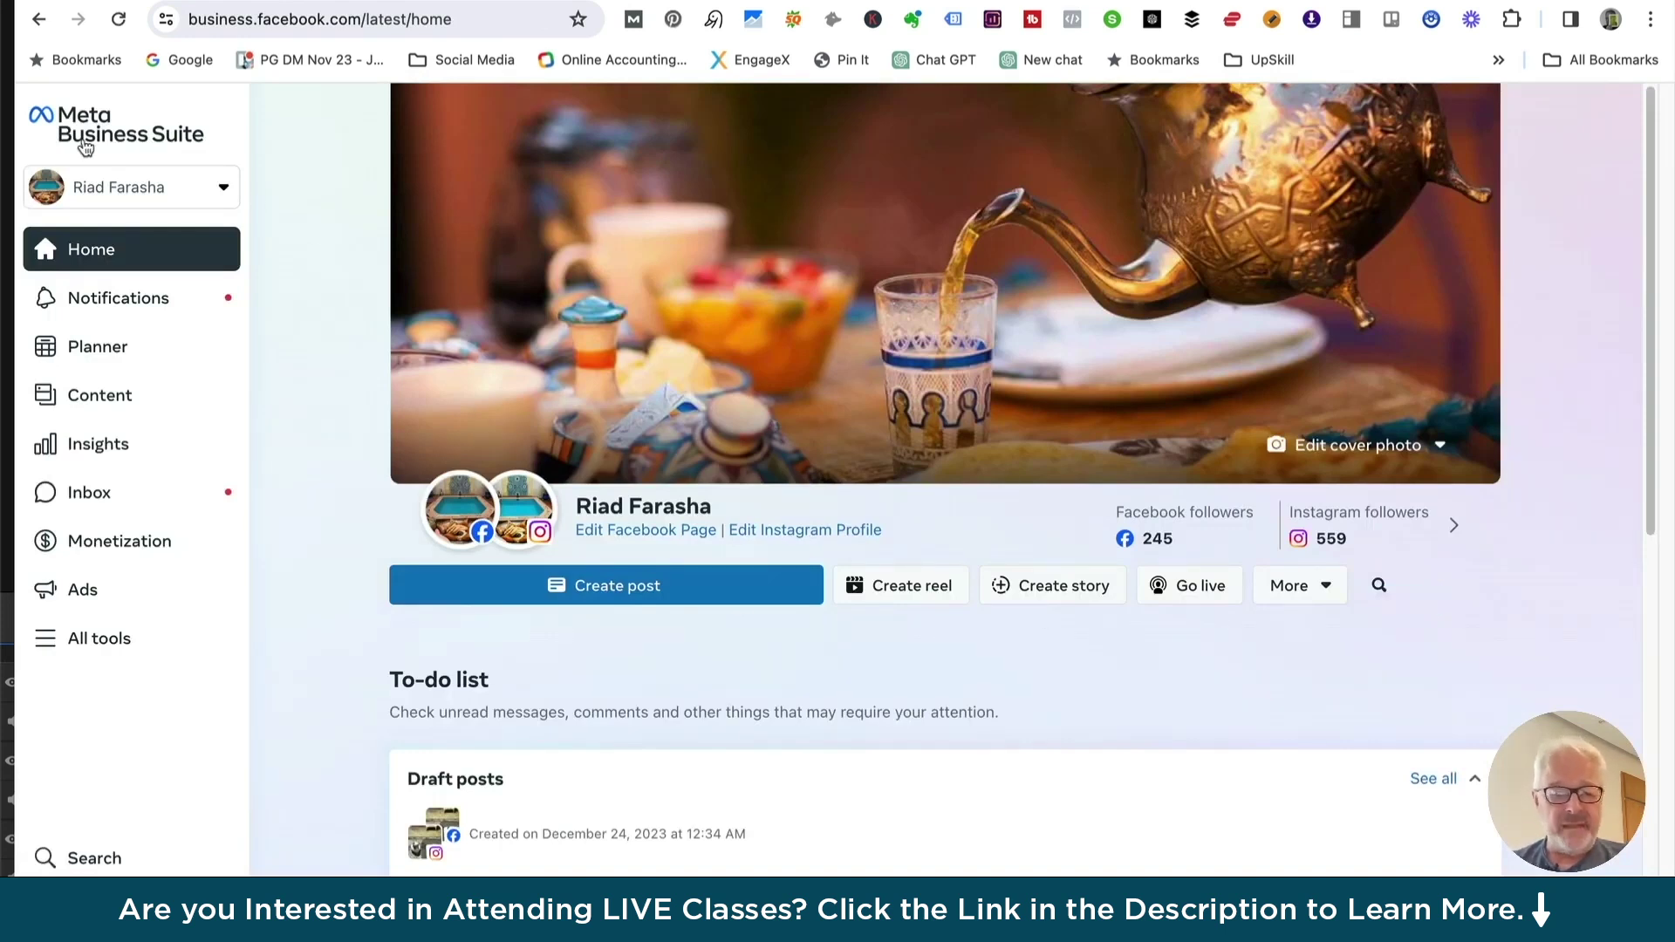
click(94, 641)
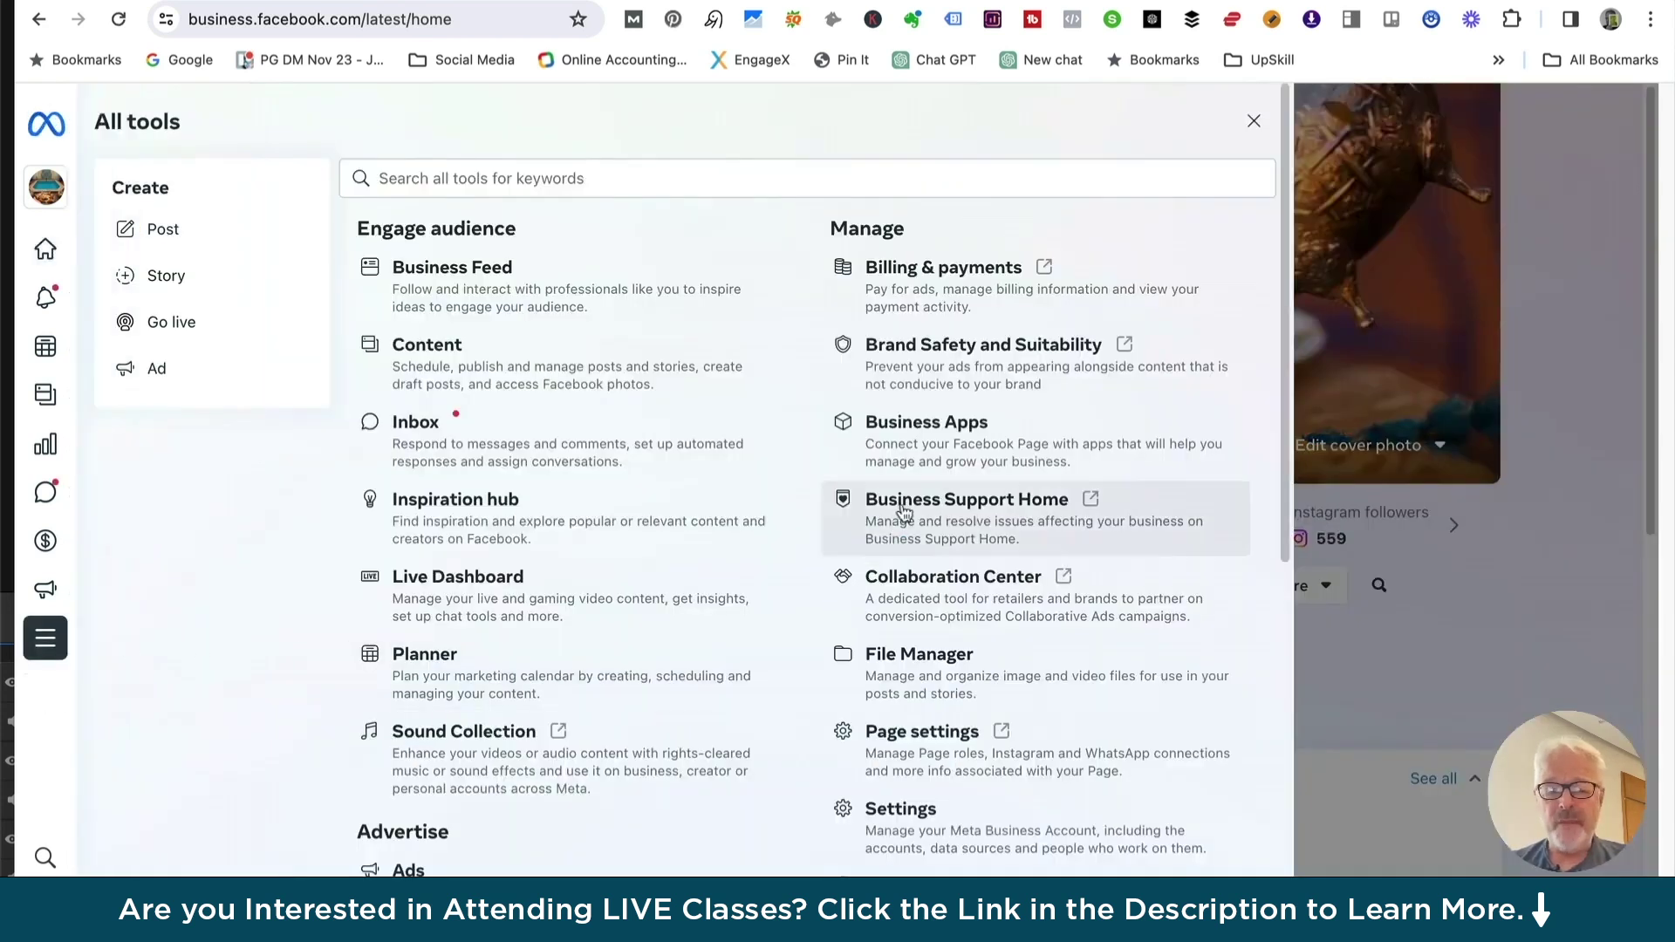
scroll(951, 478, down, 3)
scroll(951, 478, down, 5)
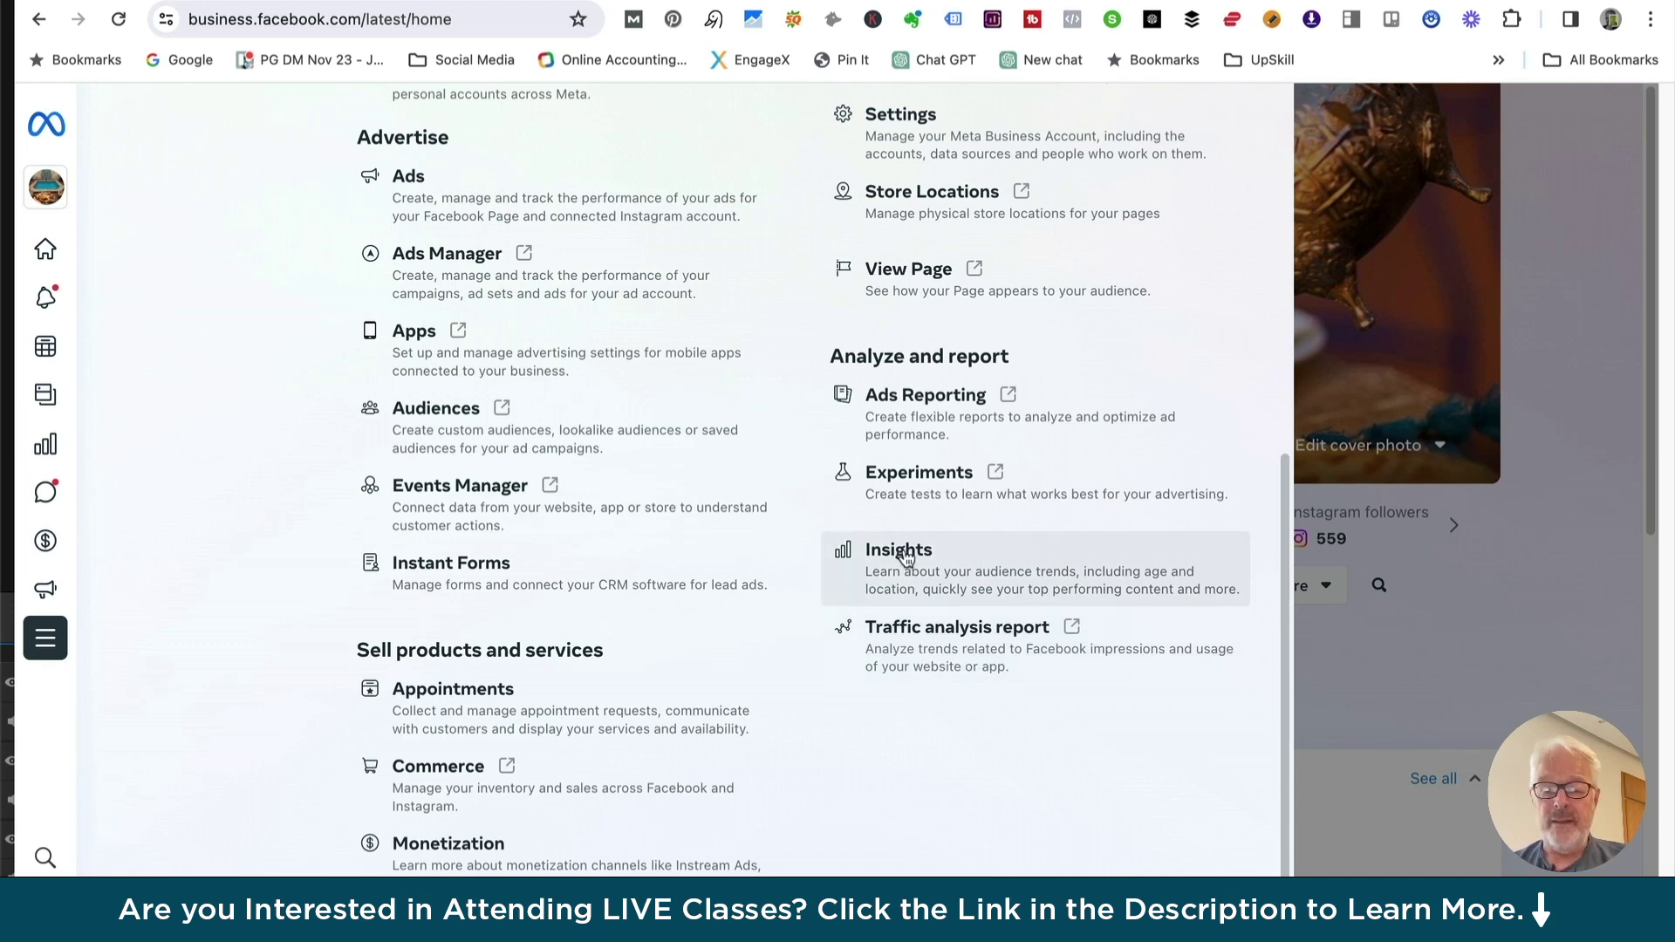
Open Insights from the Analyze and report tools
click(904, 556)
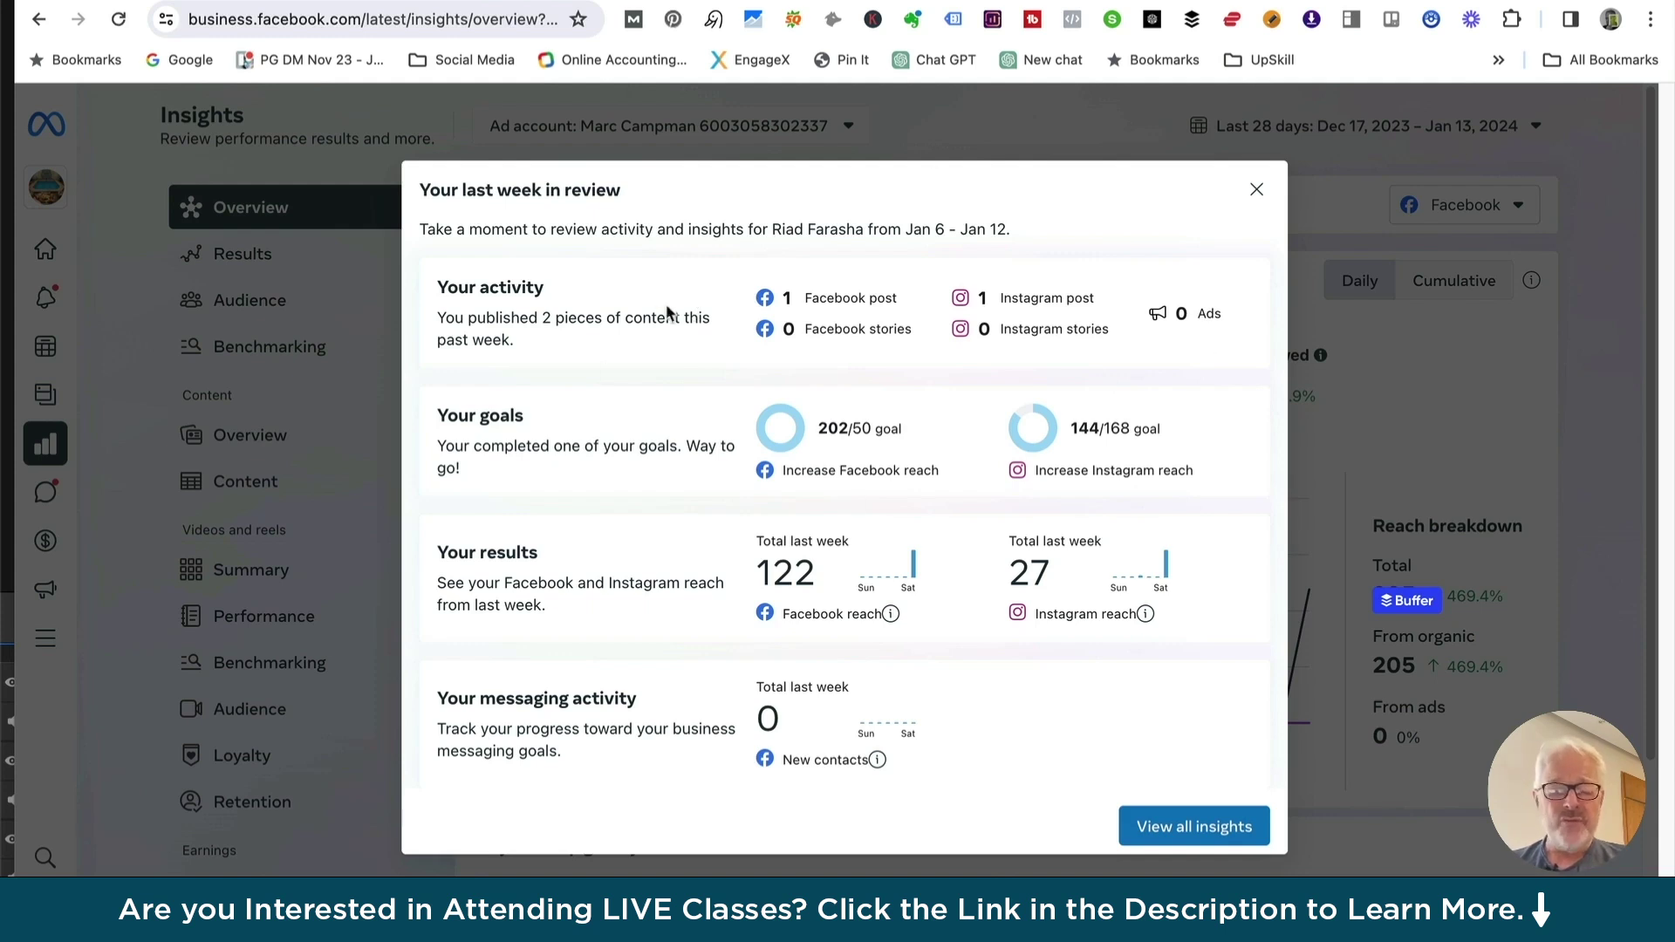
Dismiss 'Your last week in review' to reveal the Overview with Reach 205 over 28 days
click(1196, 833)
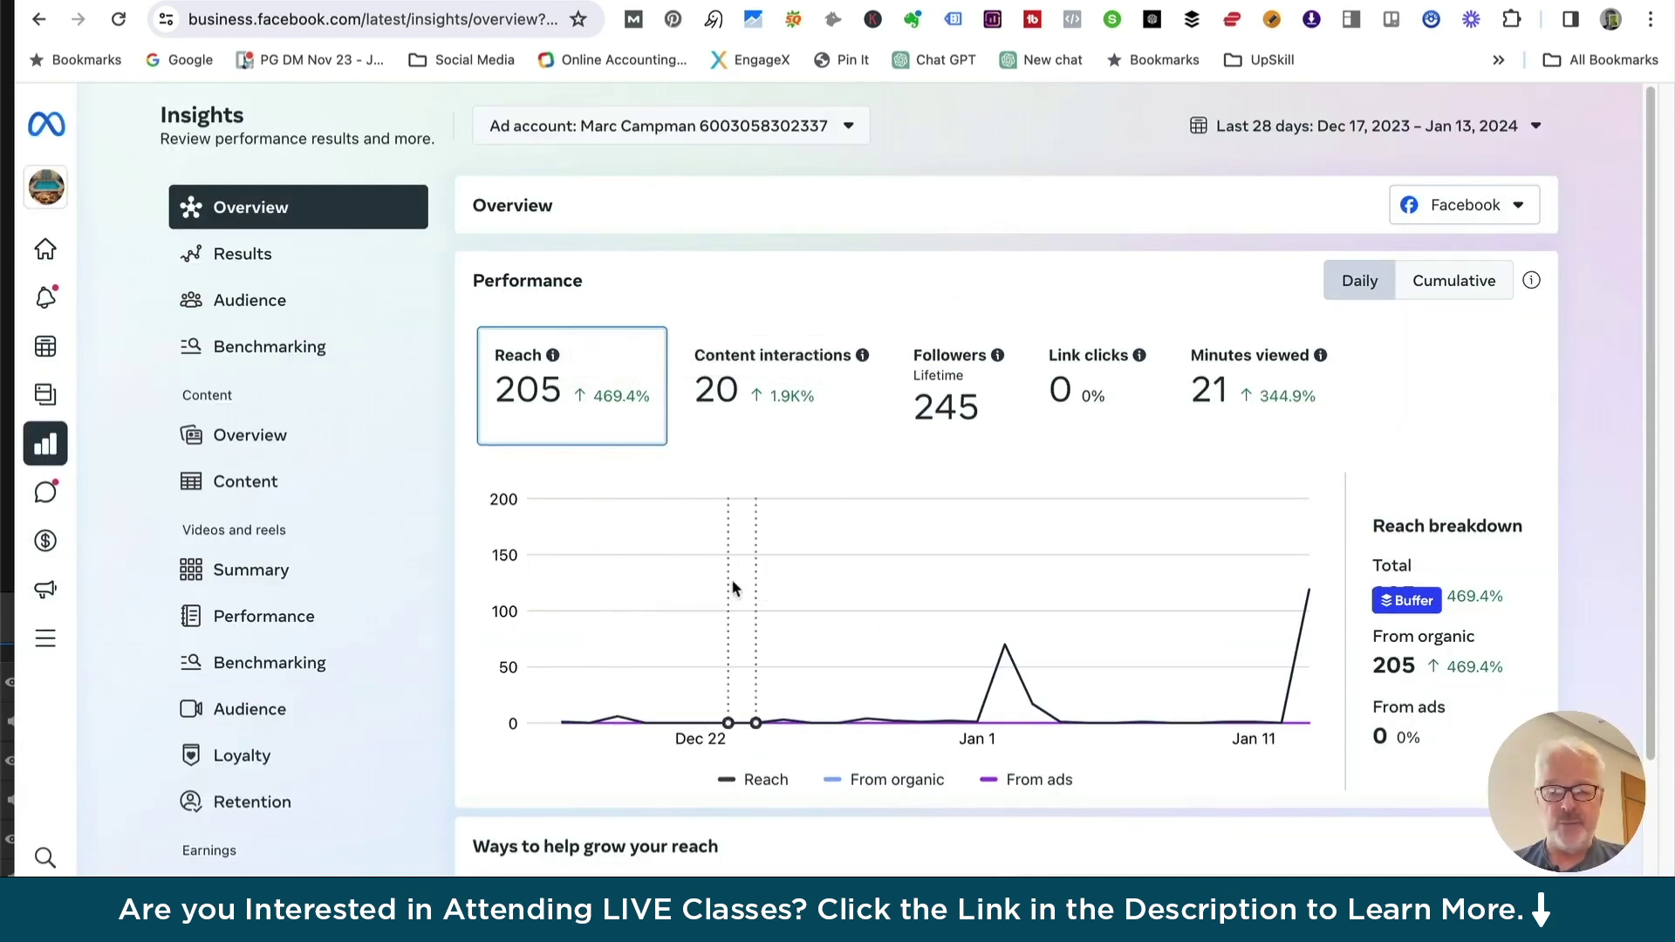
mouse_move(741, 573)
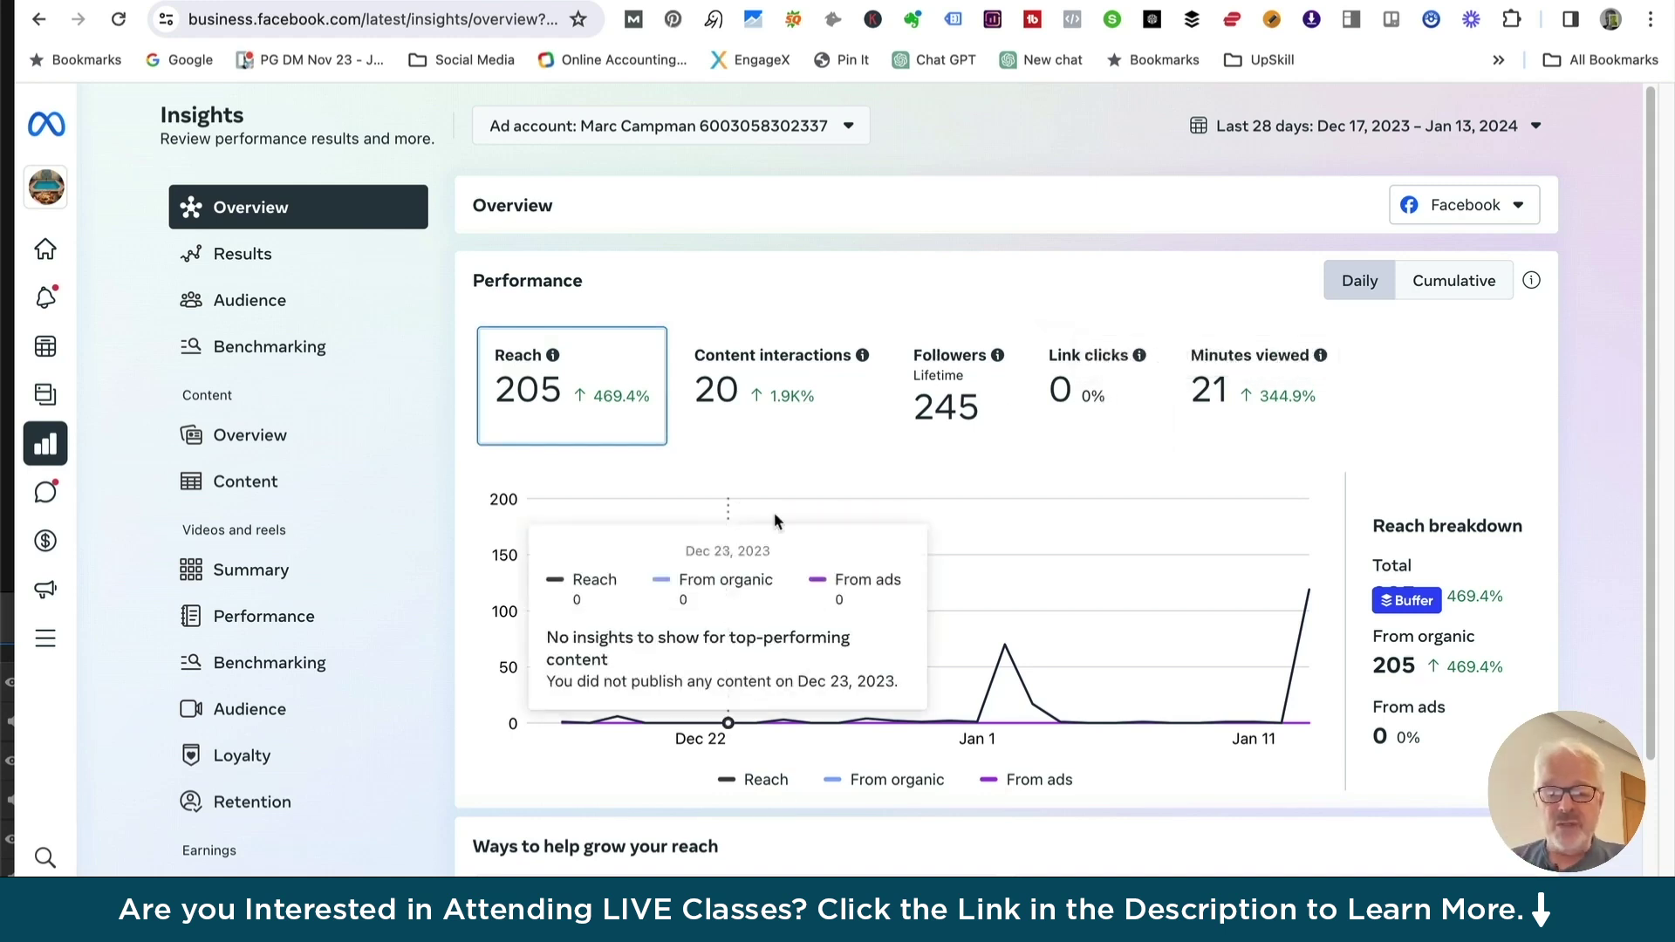
Open the Audience page showing 245 Facebook and 559 Instagram followers
scroll(655, 571, down, 3)
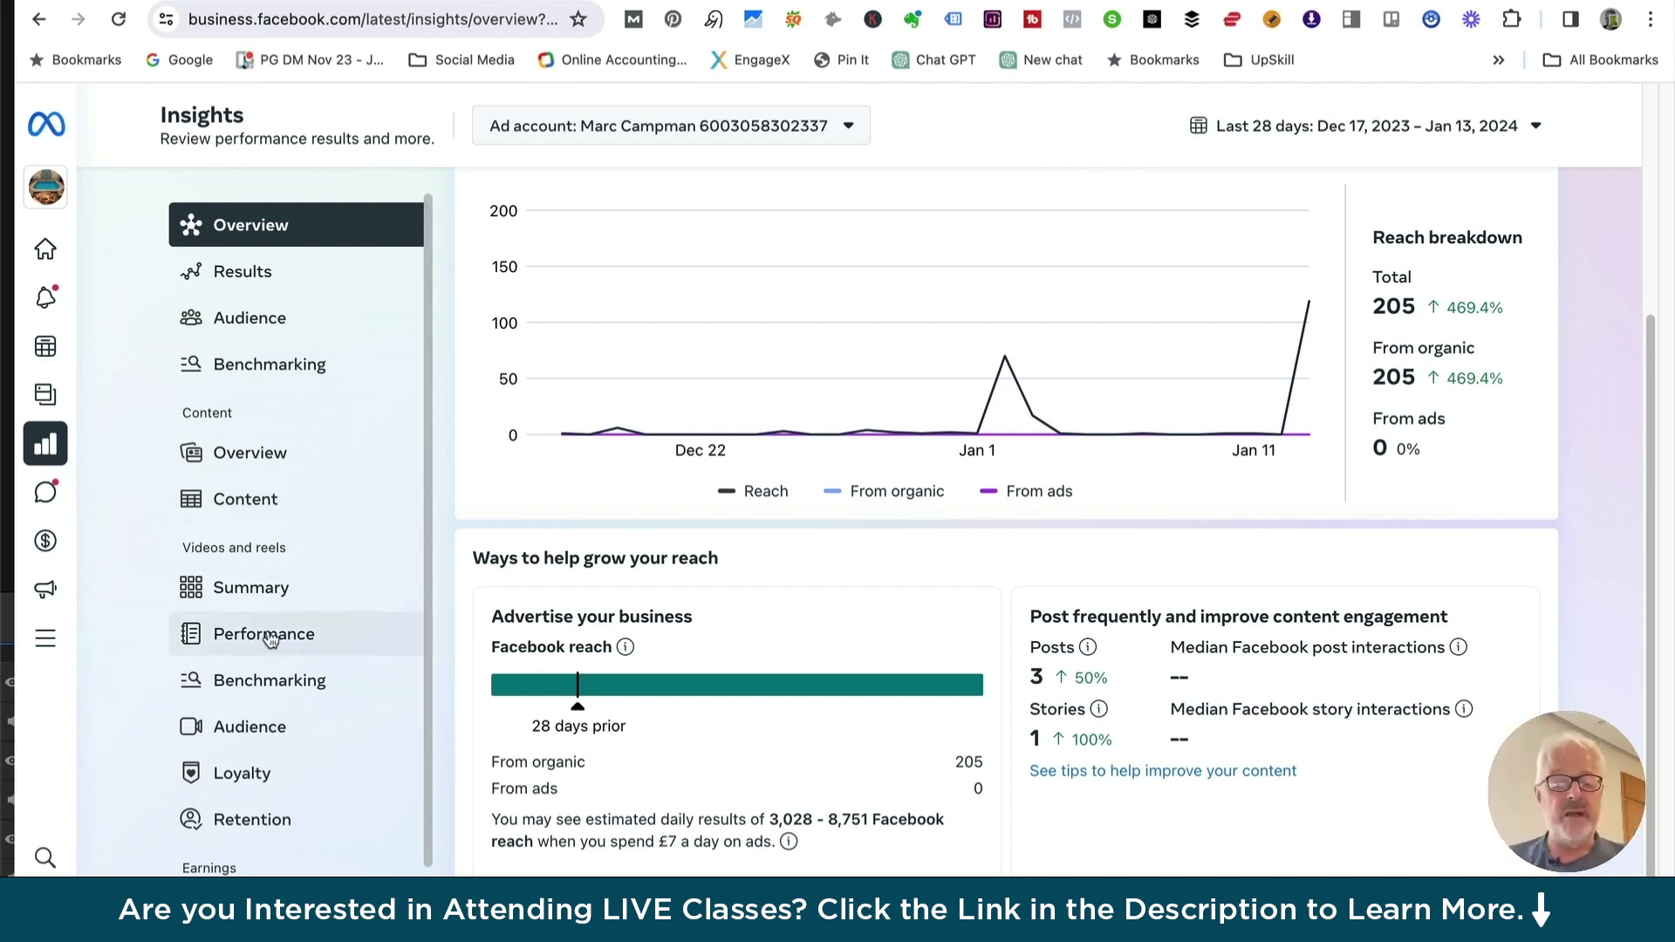
click(246, 326)
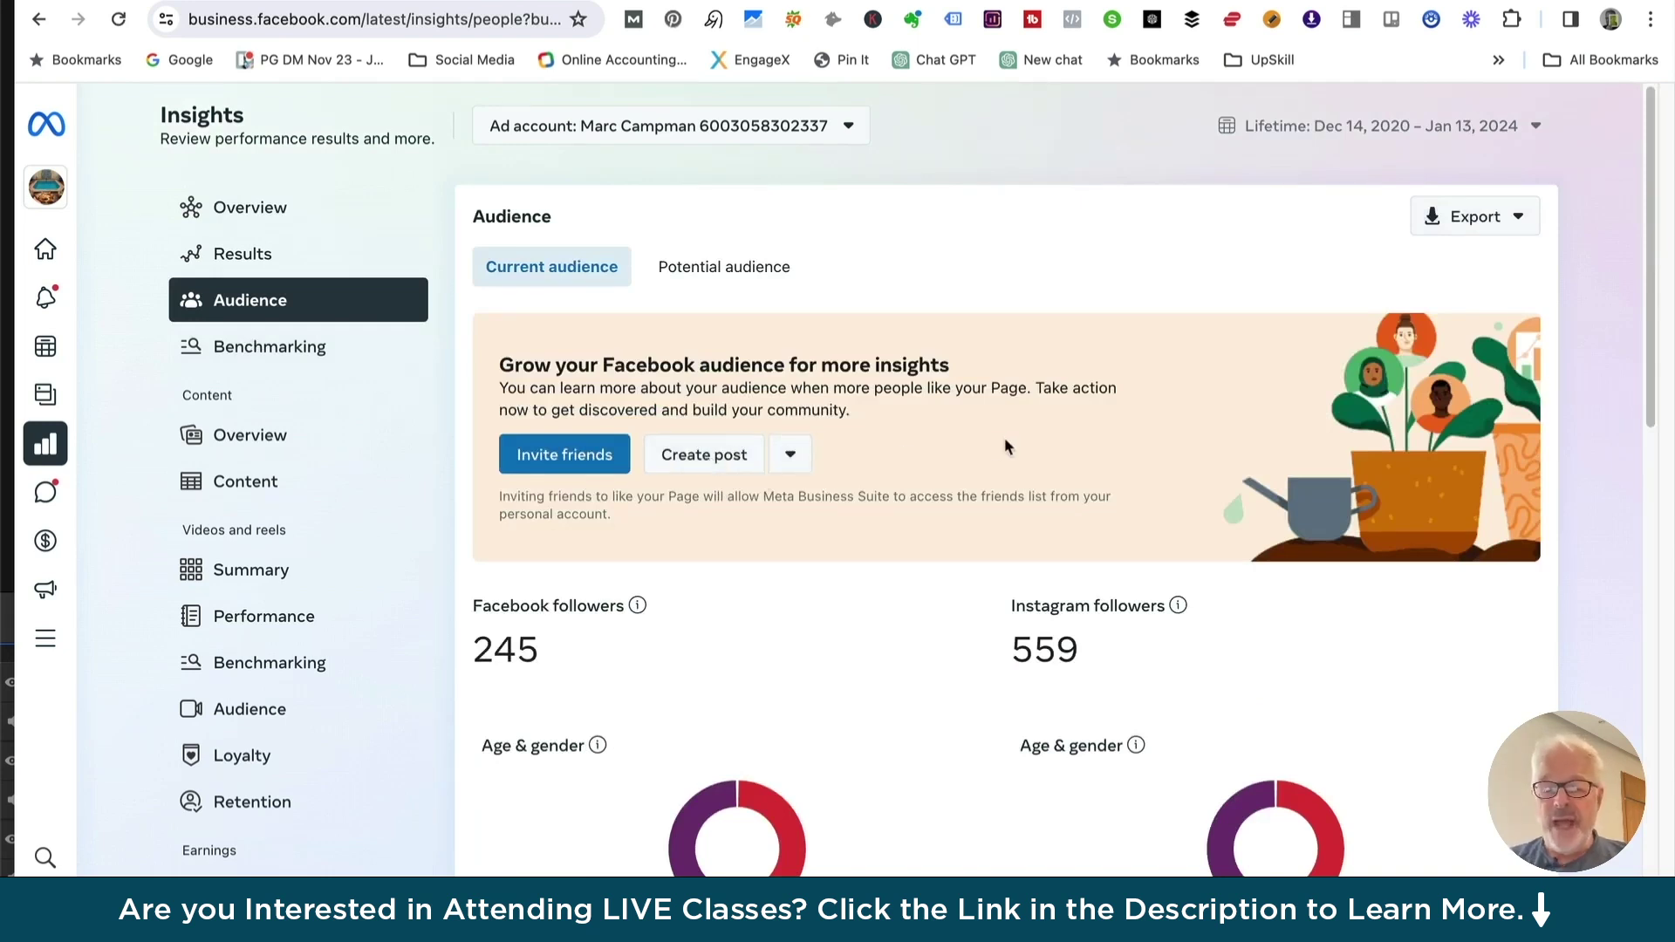
scroll(1003, 448, down, 3)
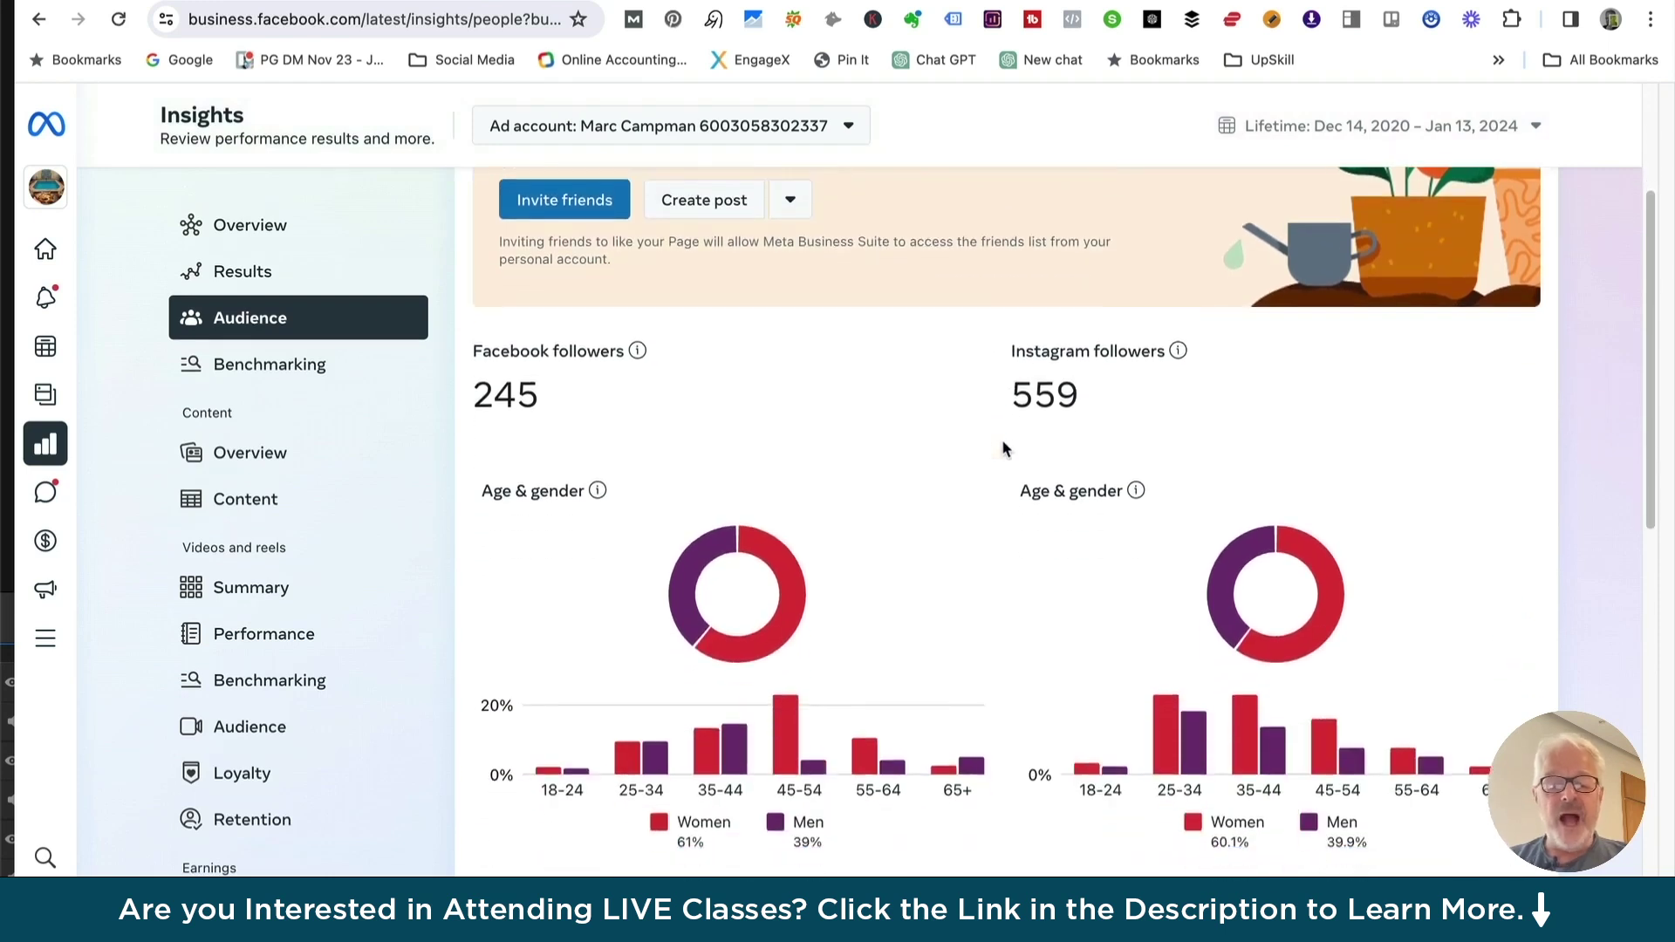
scroll(1003, 447, down, 1)
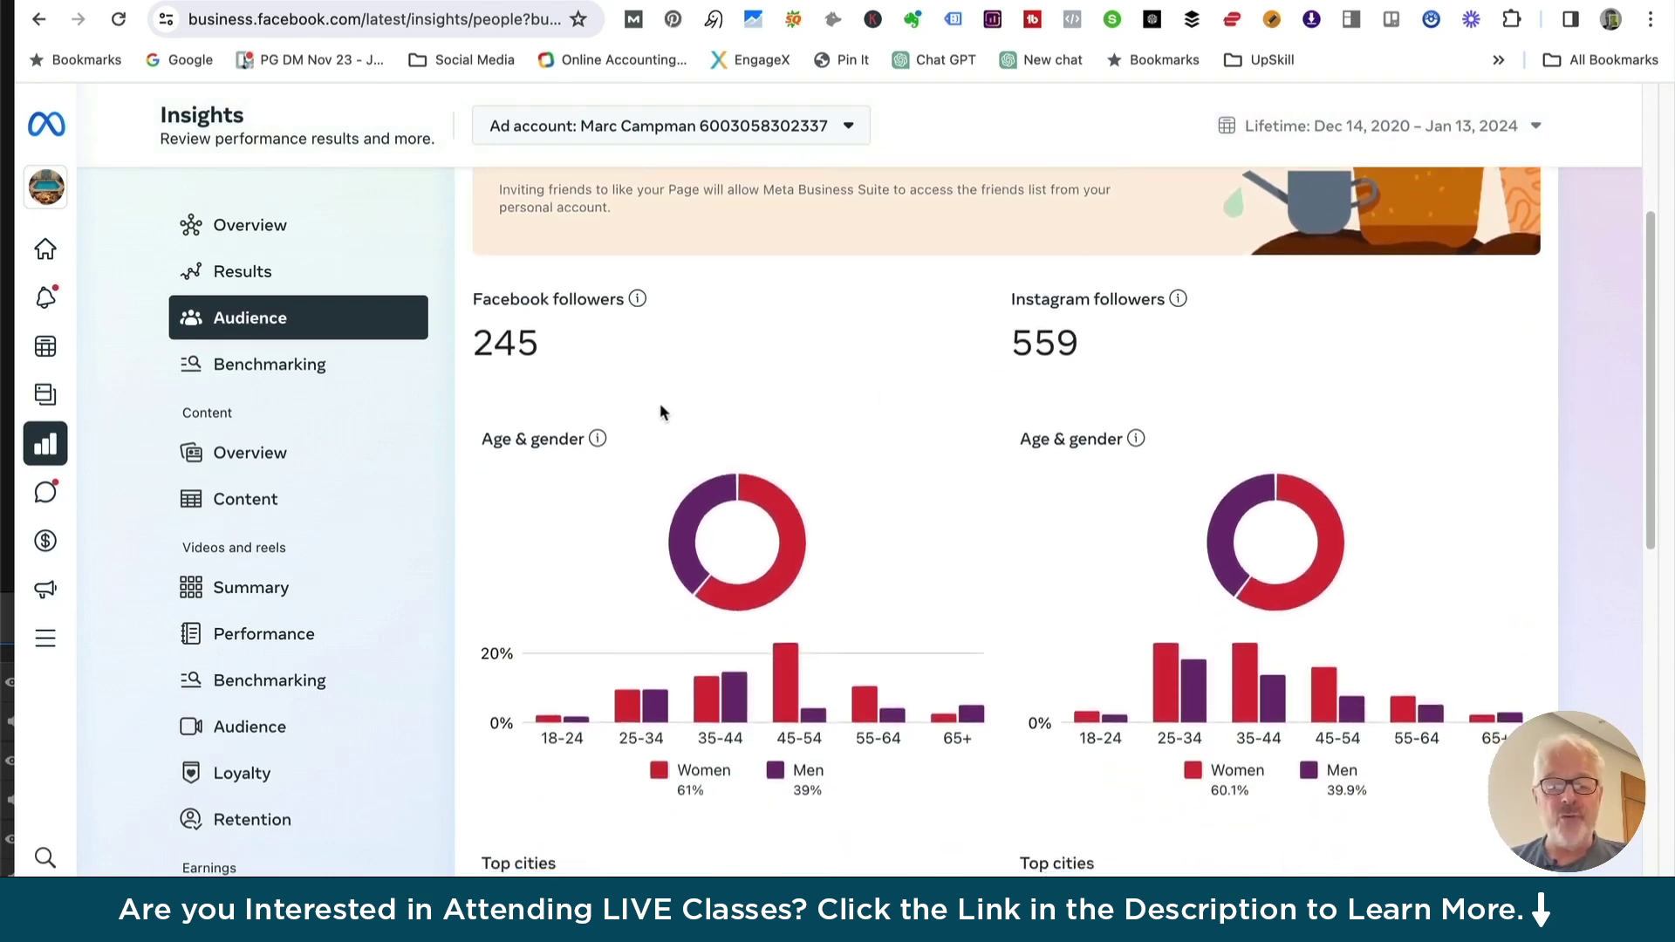
scroll(660, 412, down, 1)
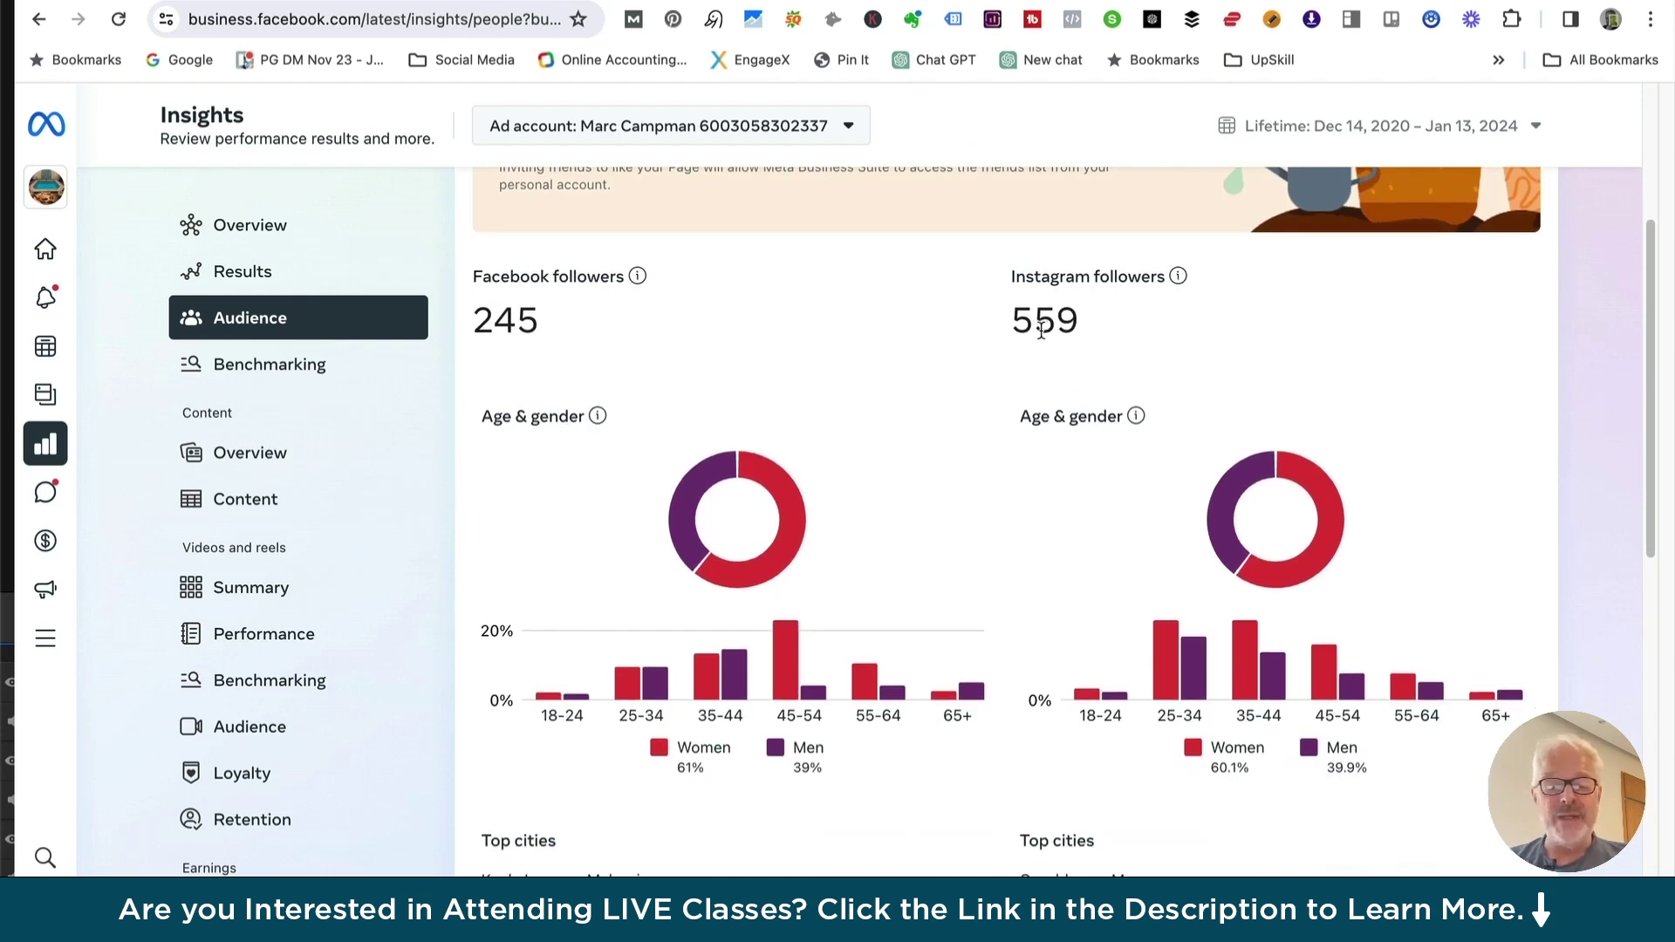
scroll(908, 470, down, 5)
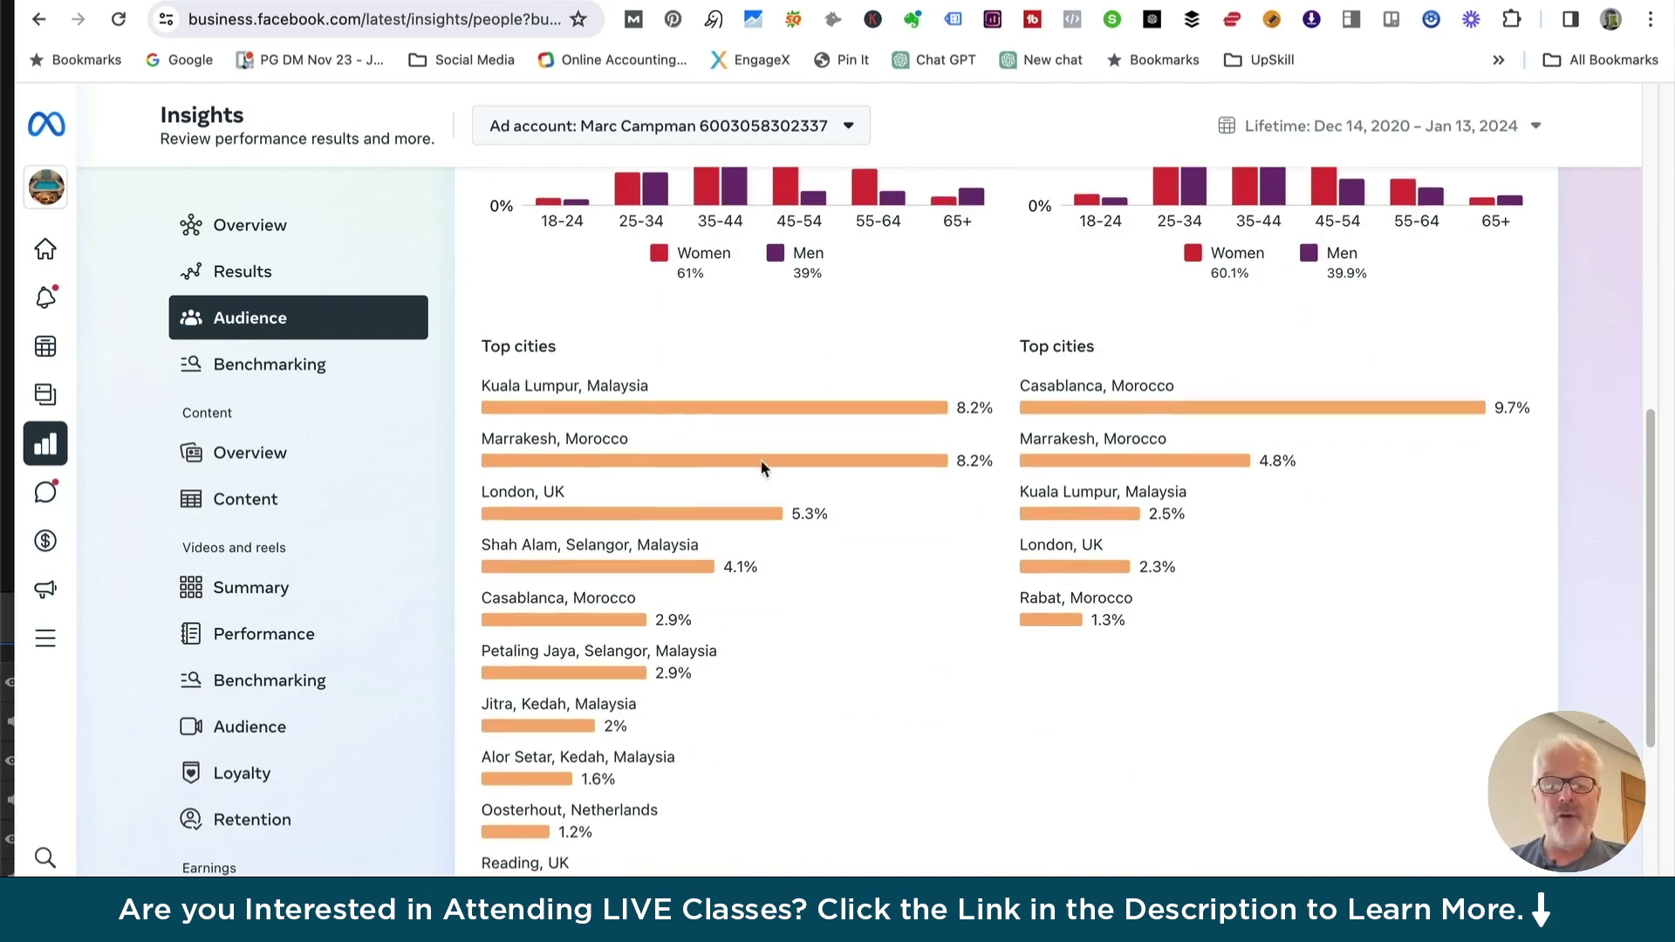
scroll(758, 463, down, 1)
scroll(767, 427, down, 4)
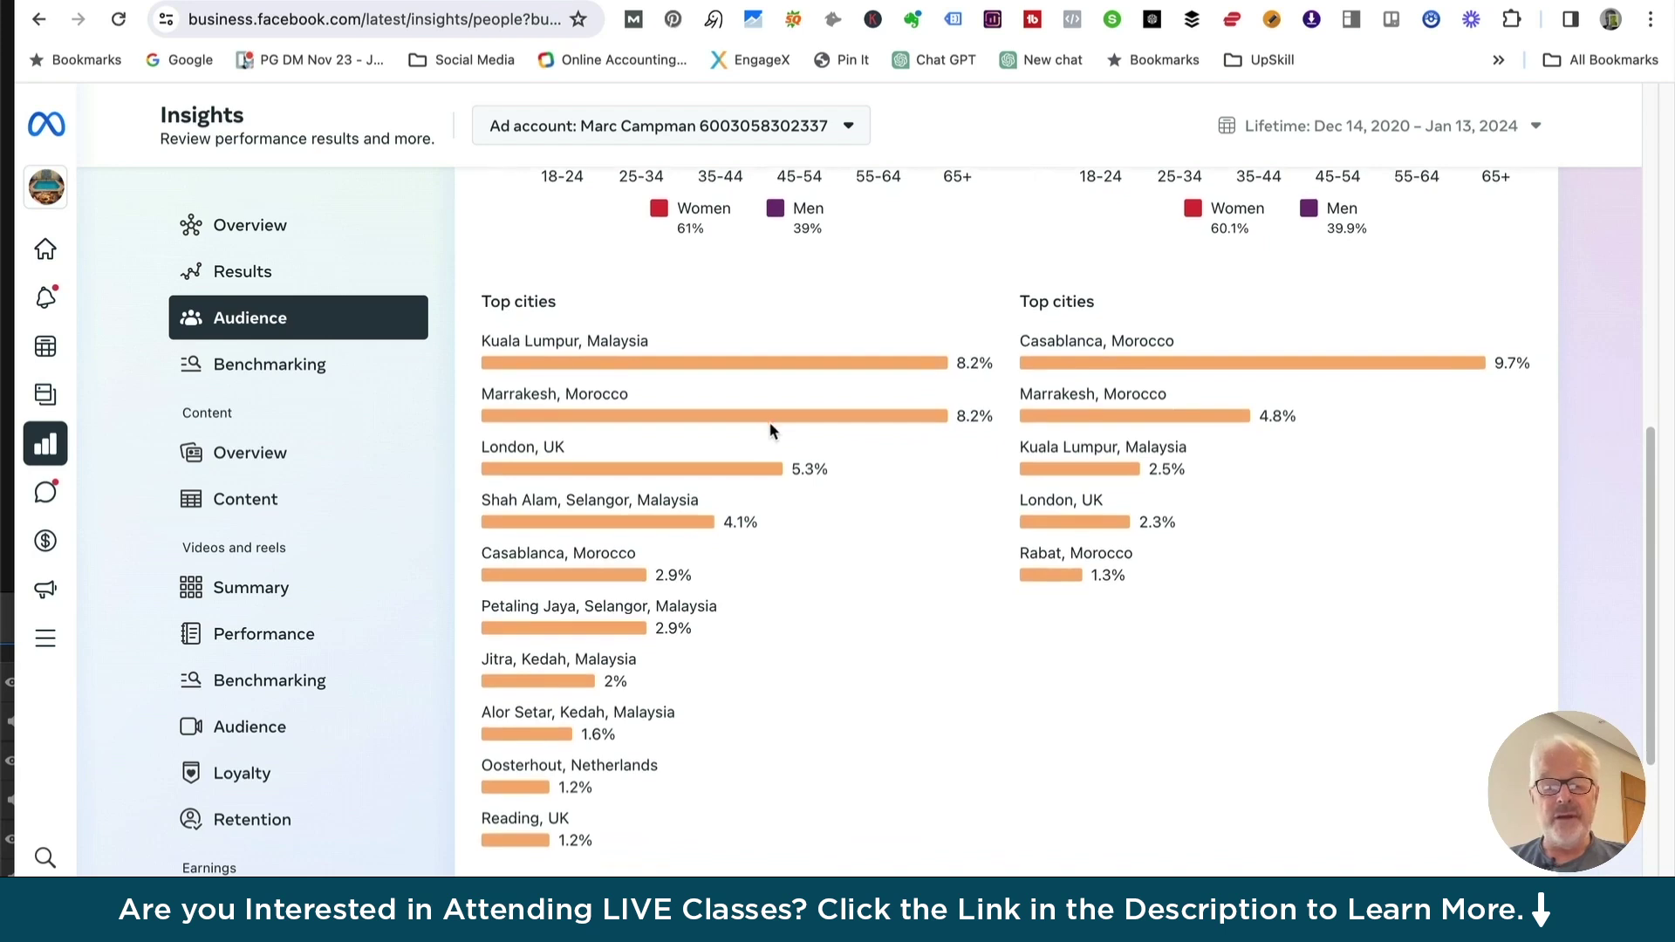
scroll(767, 437, down, 2)
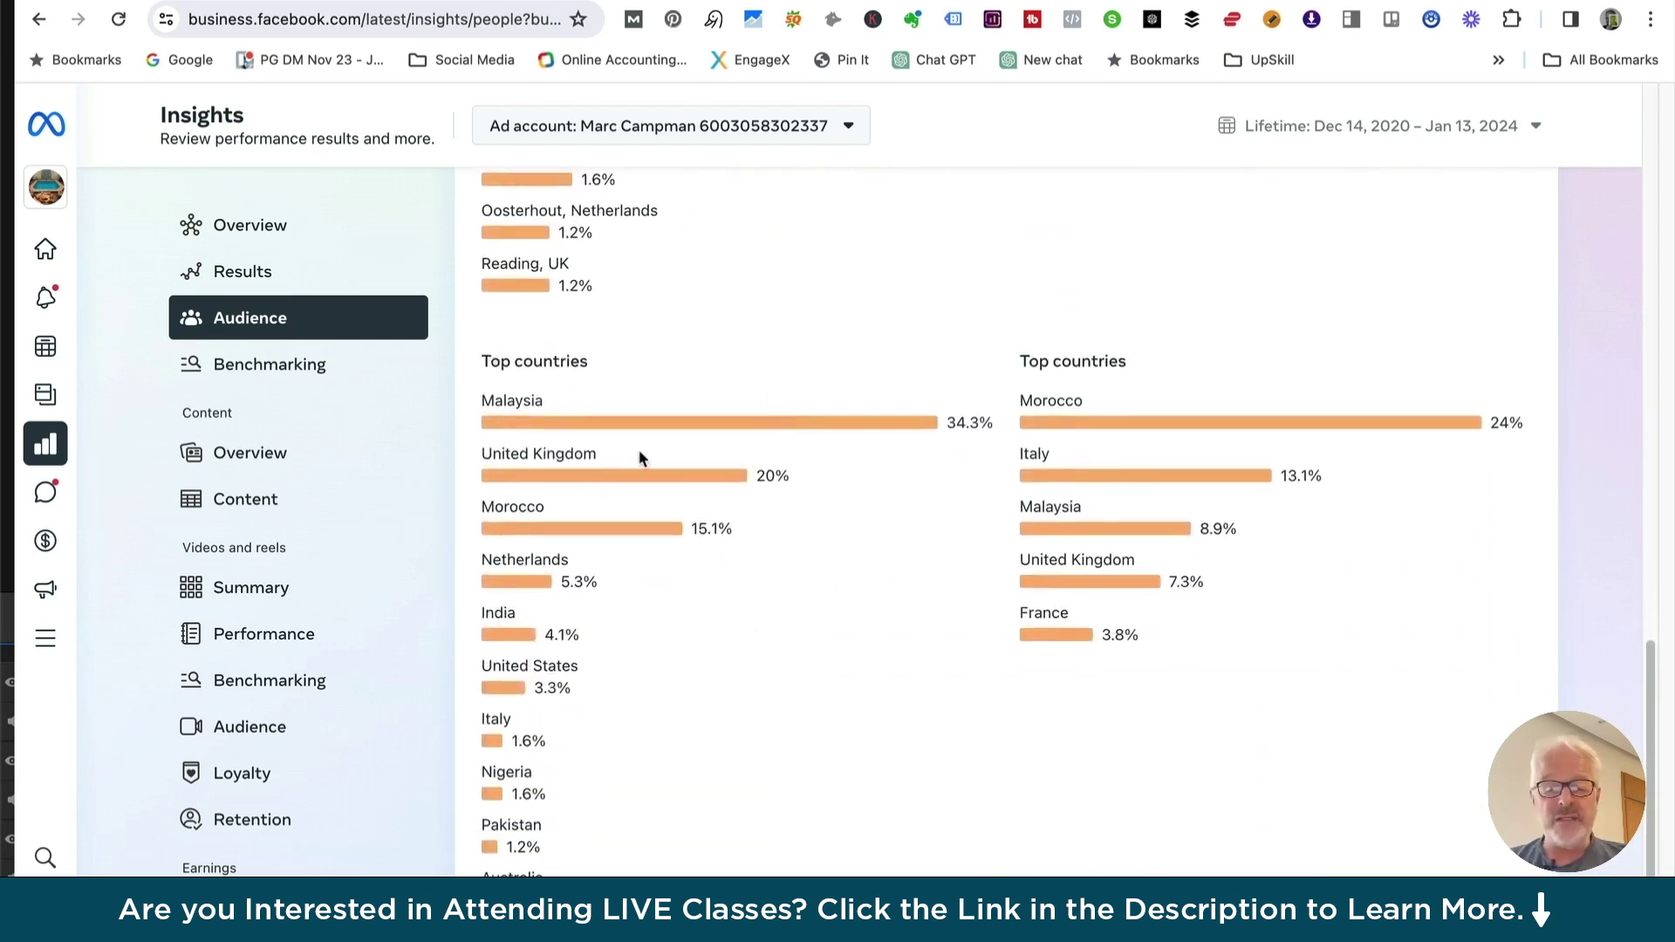
scroll(673, 396, up, 12)
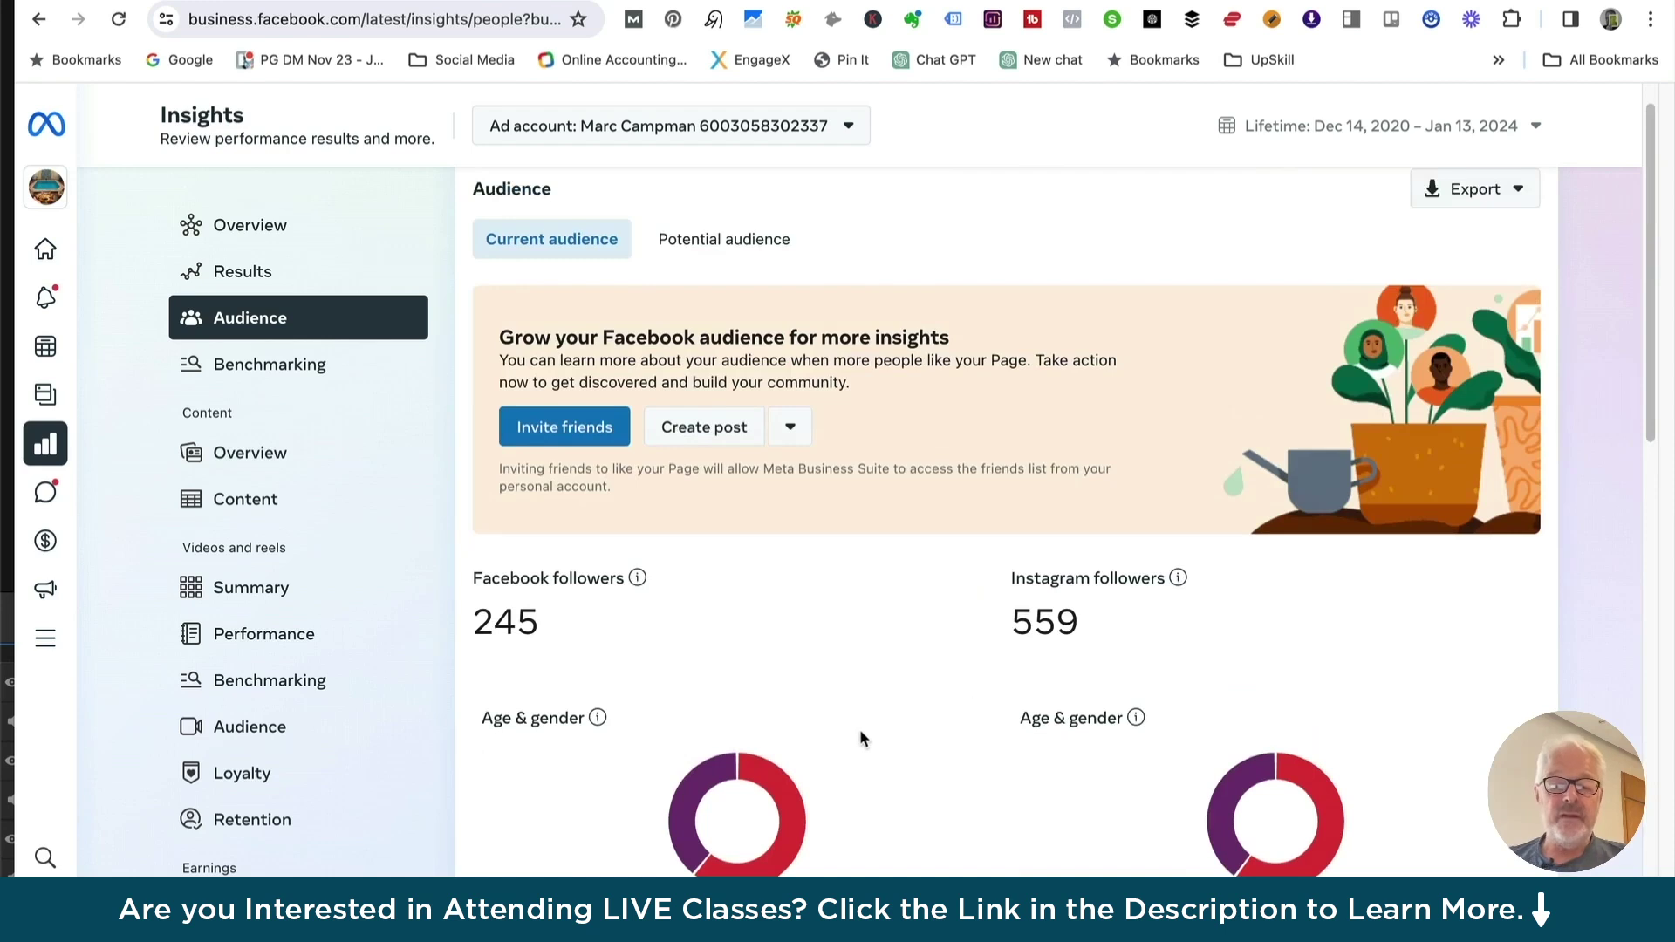
click(723, 240)
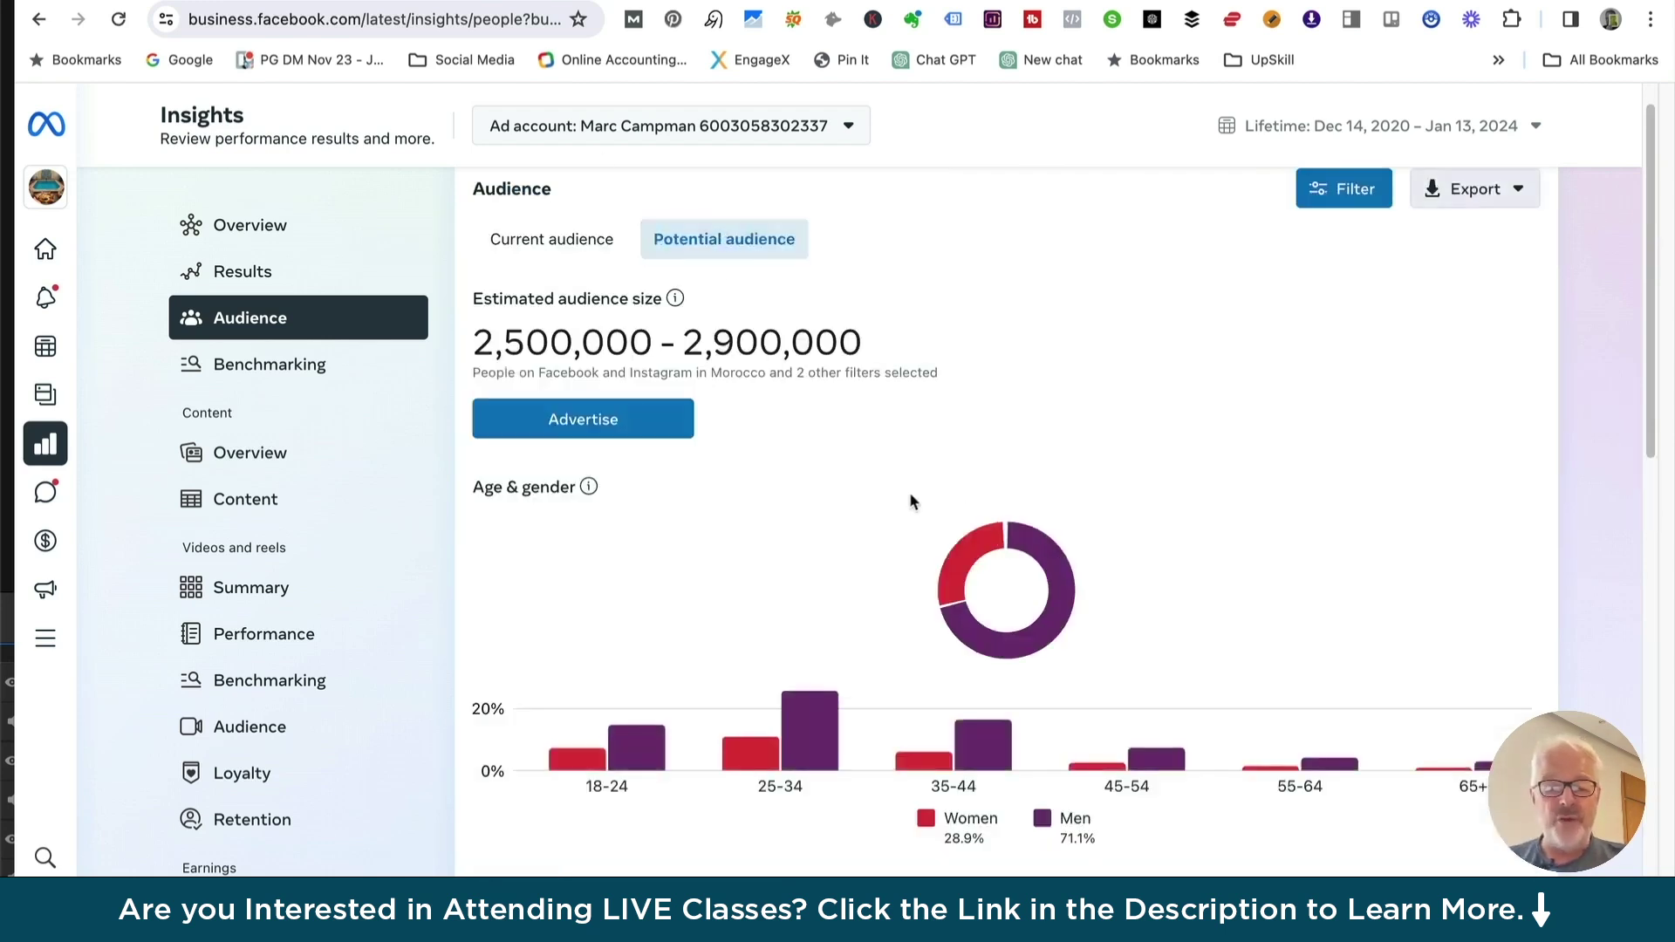
scroll(904, 461, down, 1)
scroll(903, 460, down, 6)
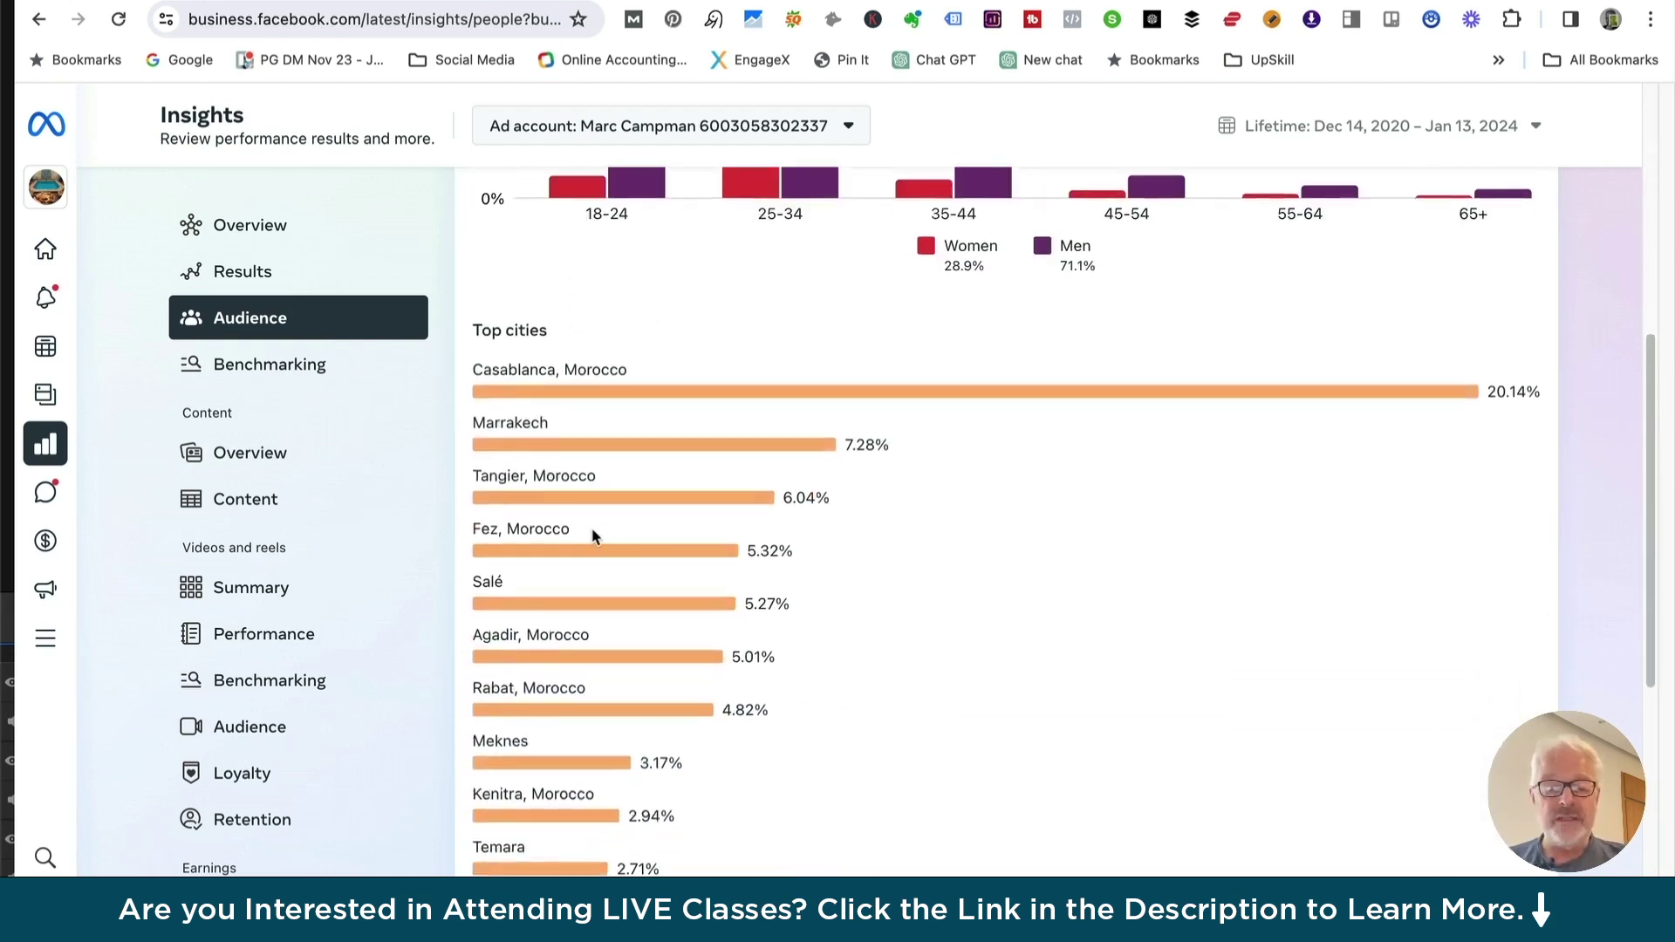
scroll(759, 504, down, 7)
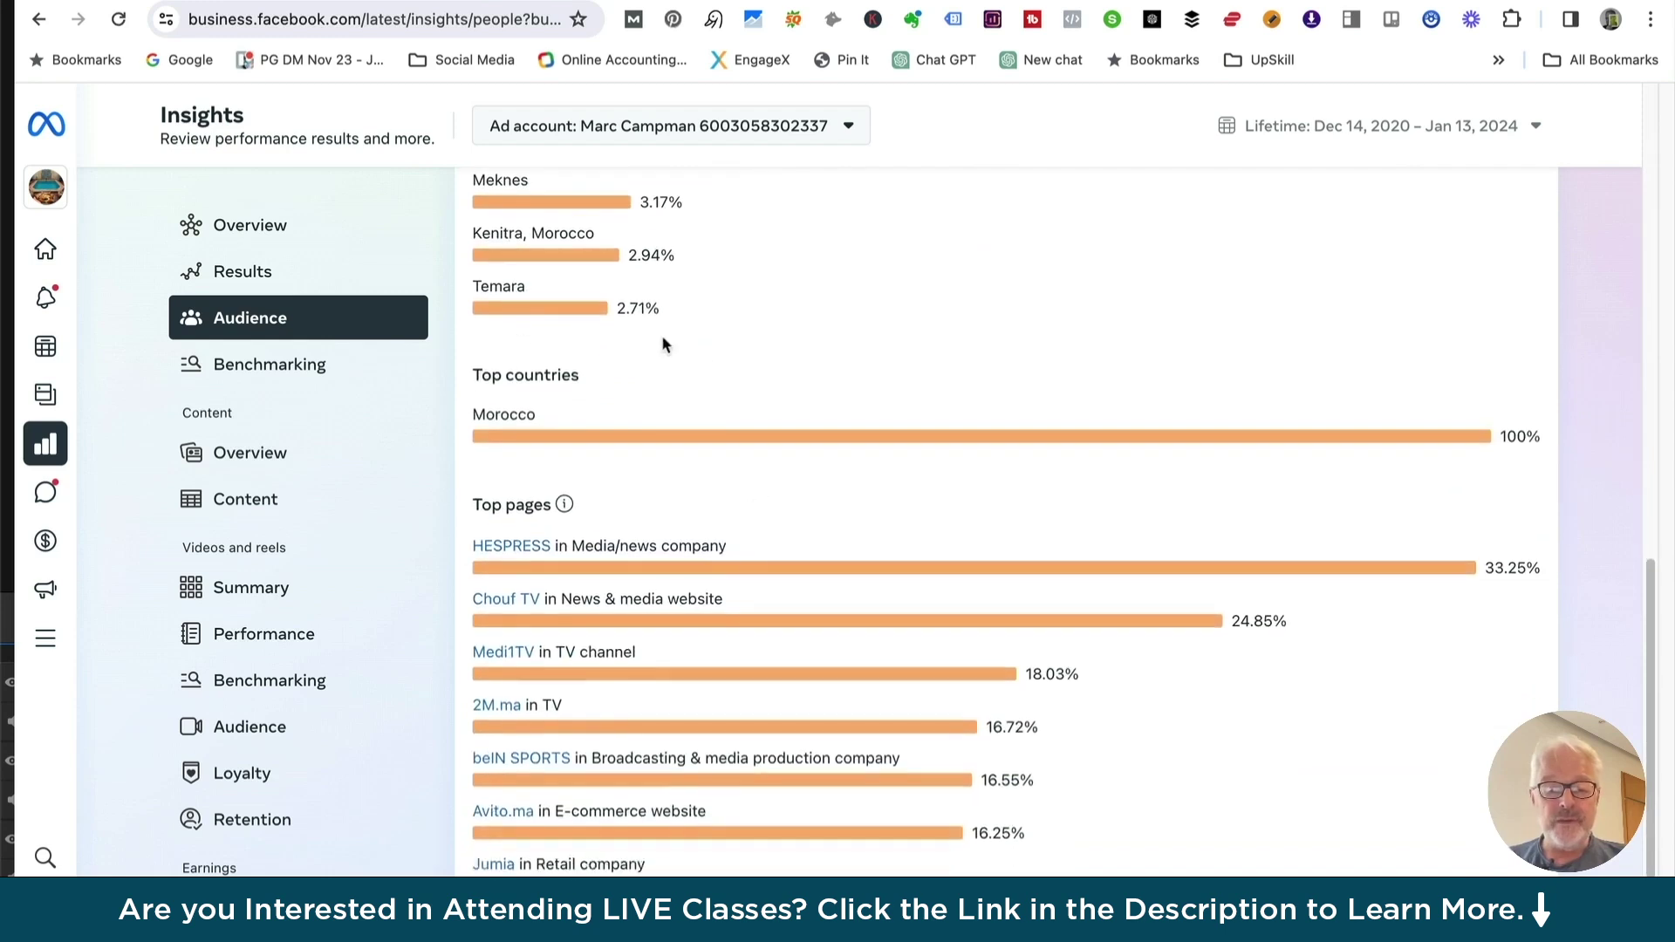
scroll(771, 547, down, 1)
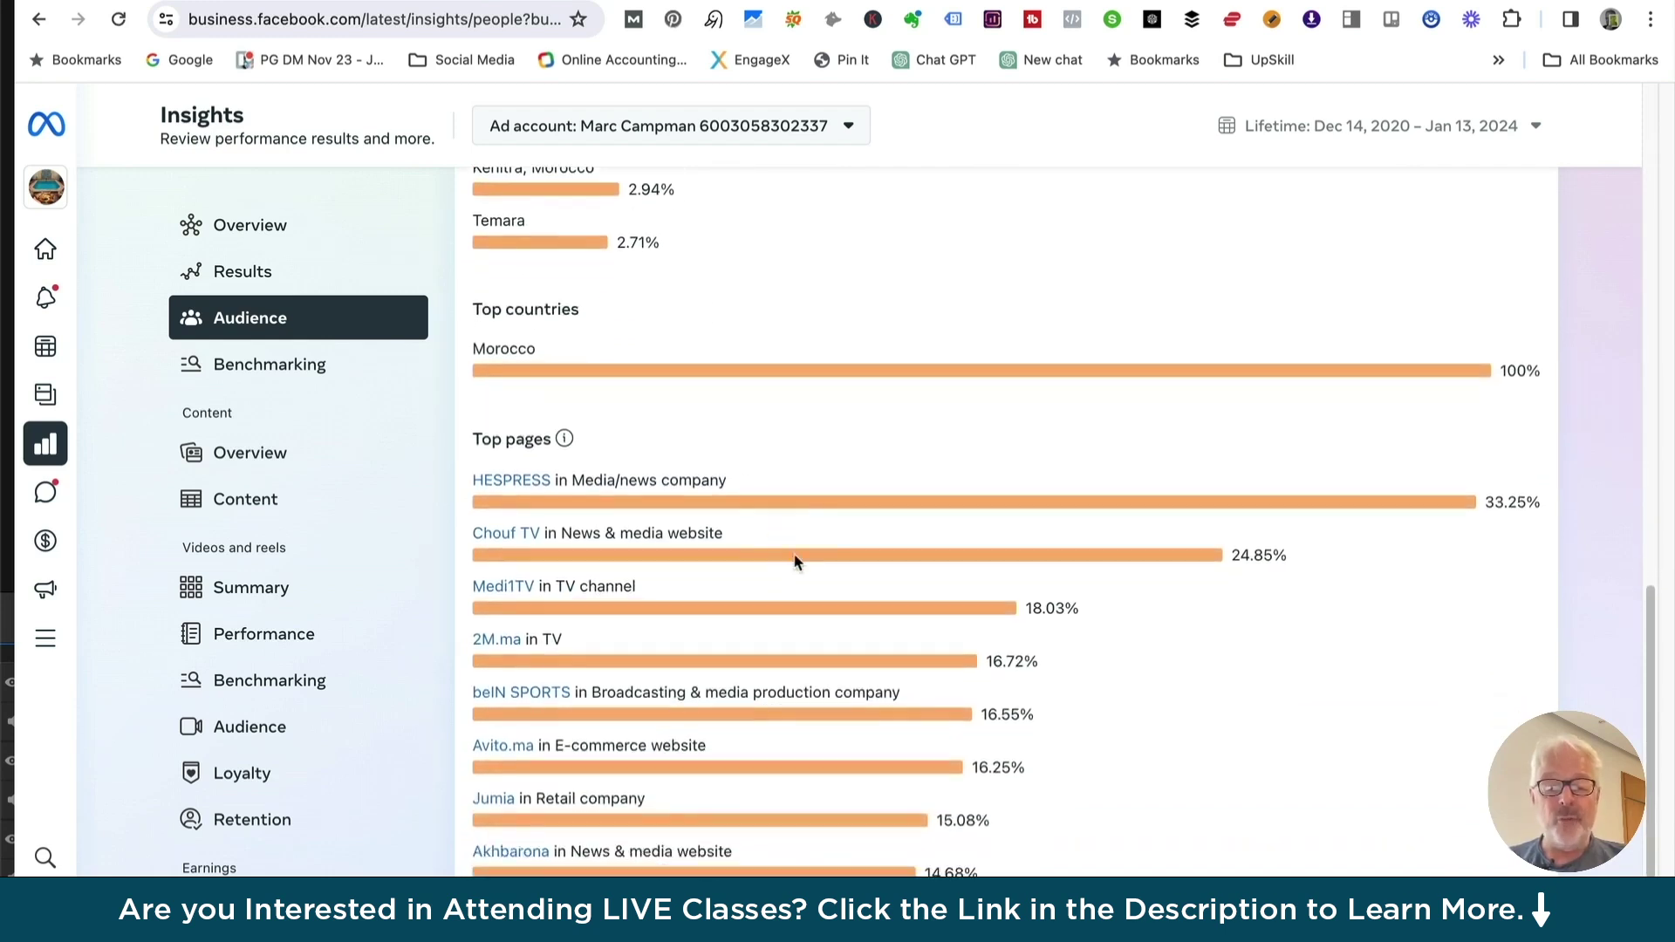
scroll(714, 702, down, 1)
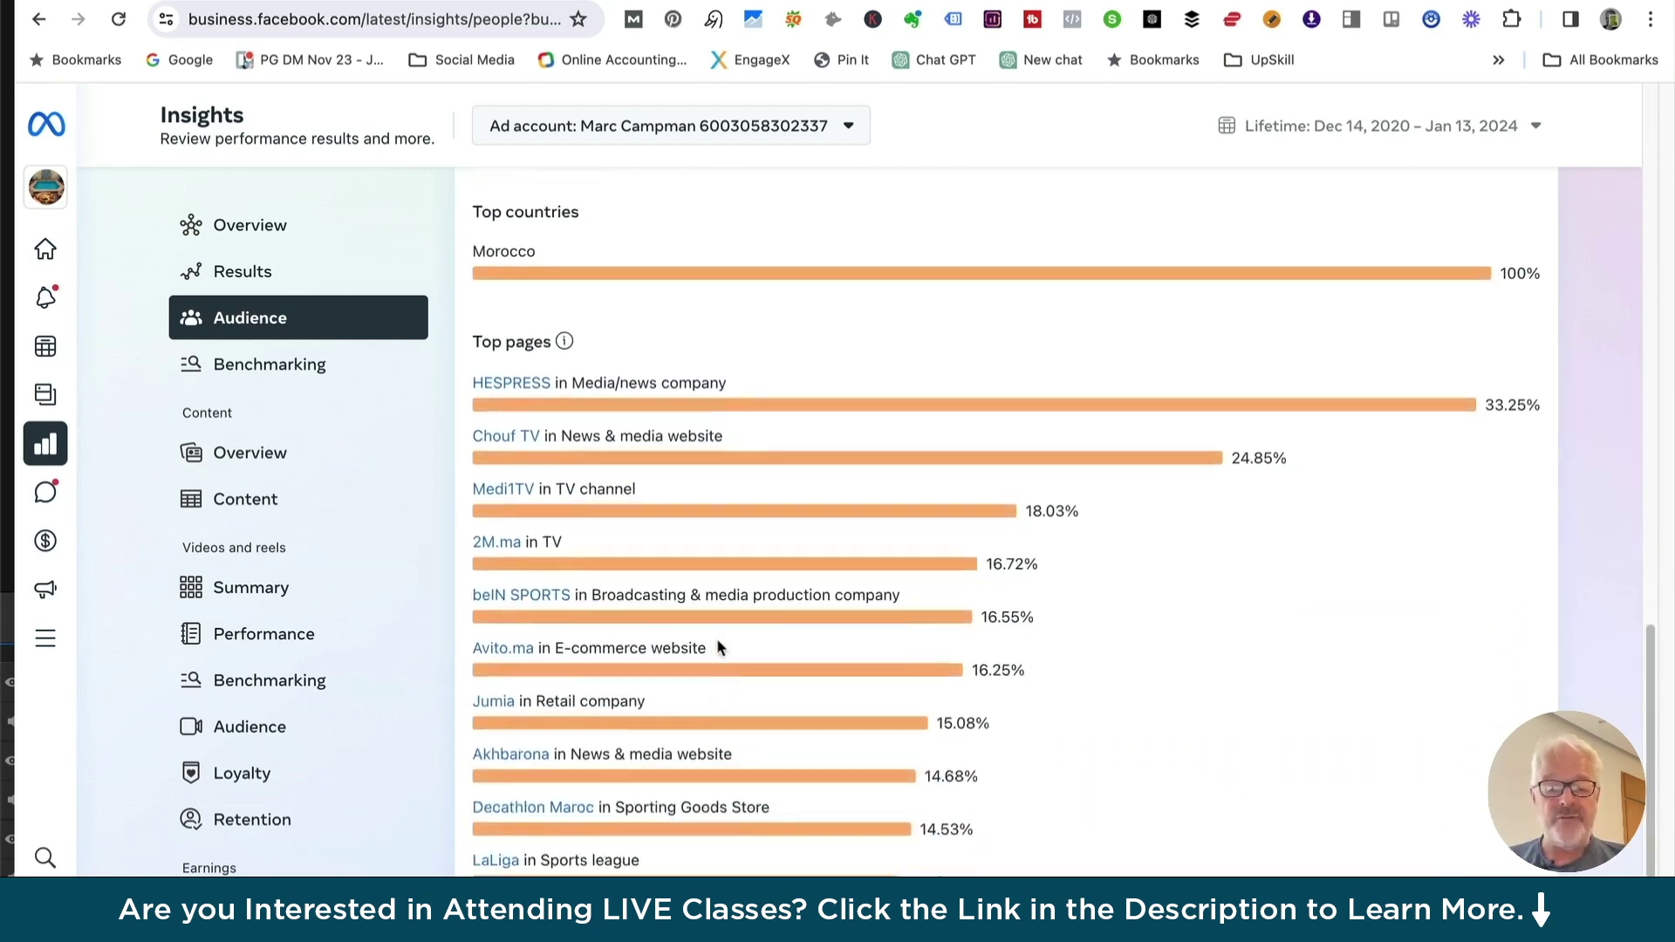
scroll(722, 610, up, 12)
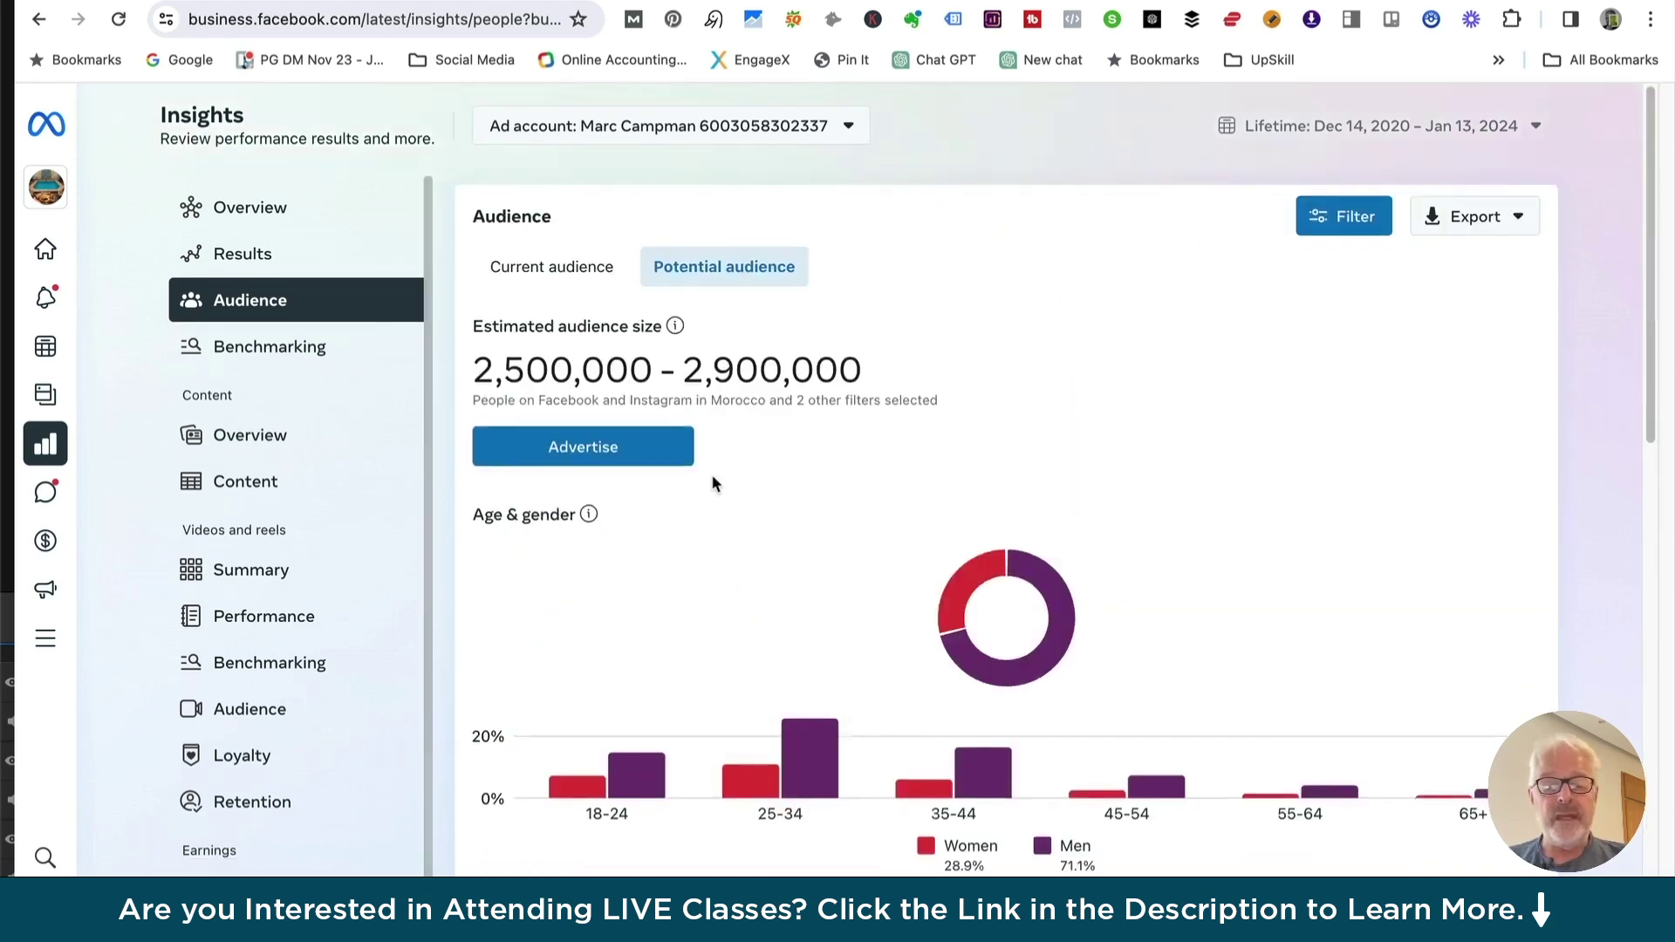
click(551, 267)
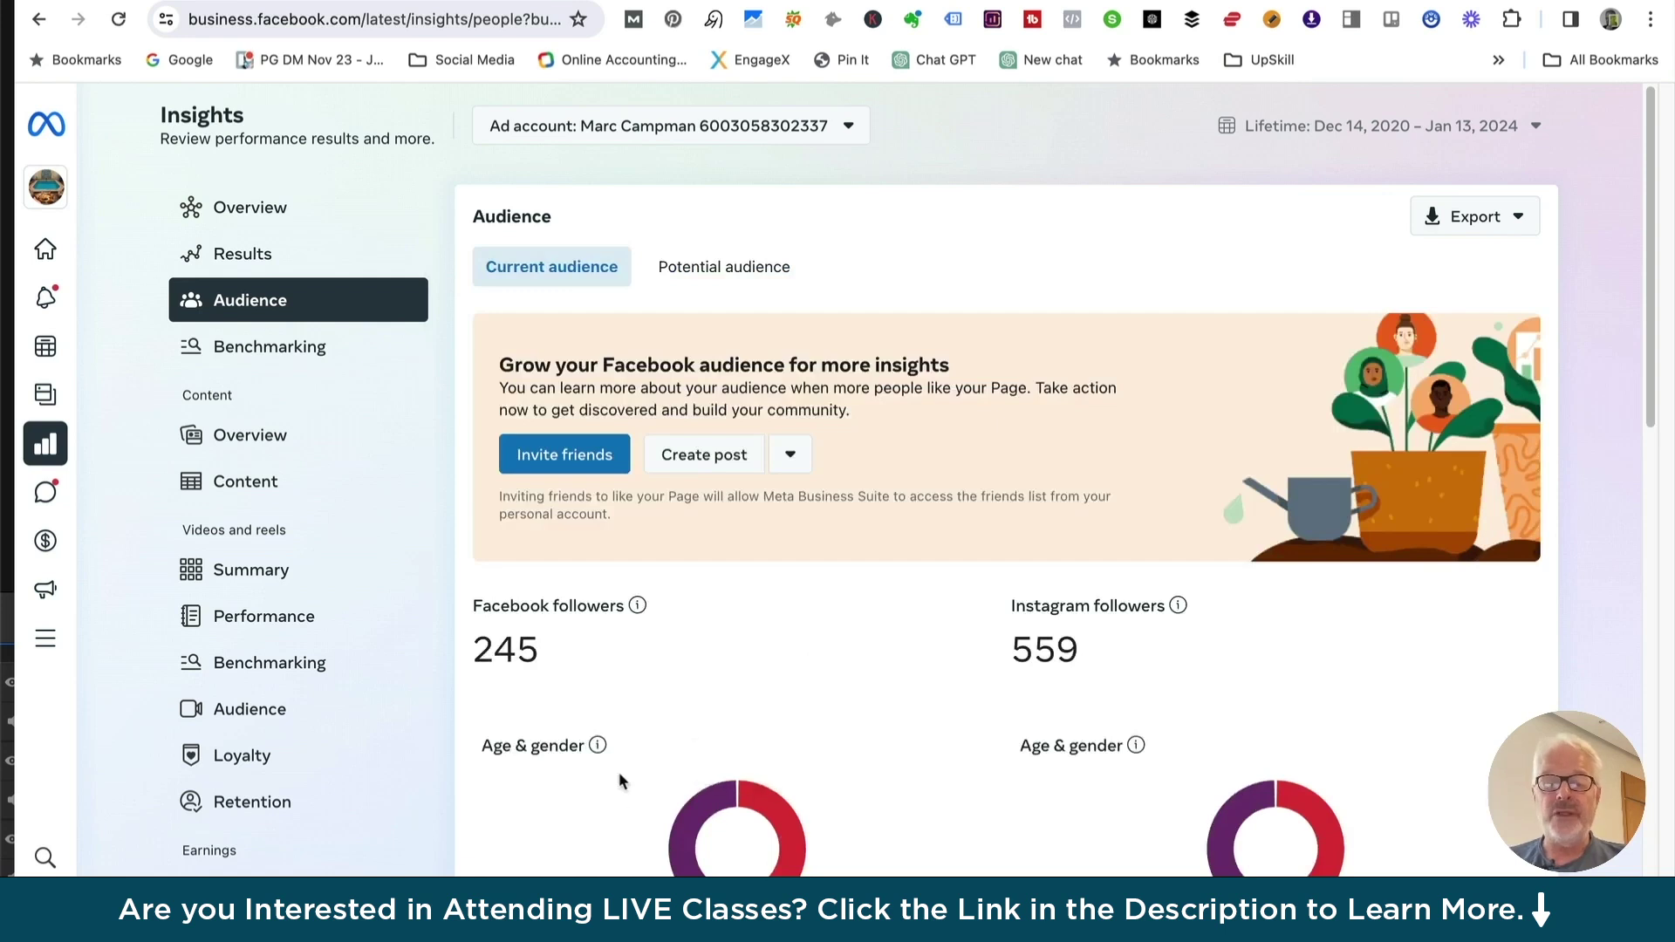
scroll(864, 708, down, 2)
scroll(862, 699, down, 10)
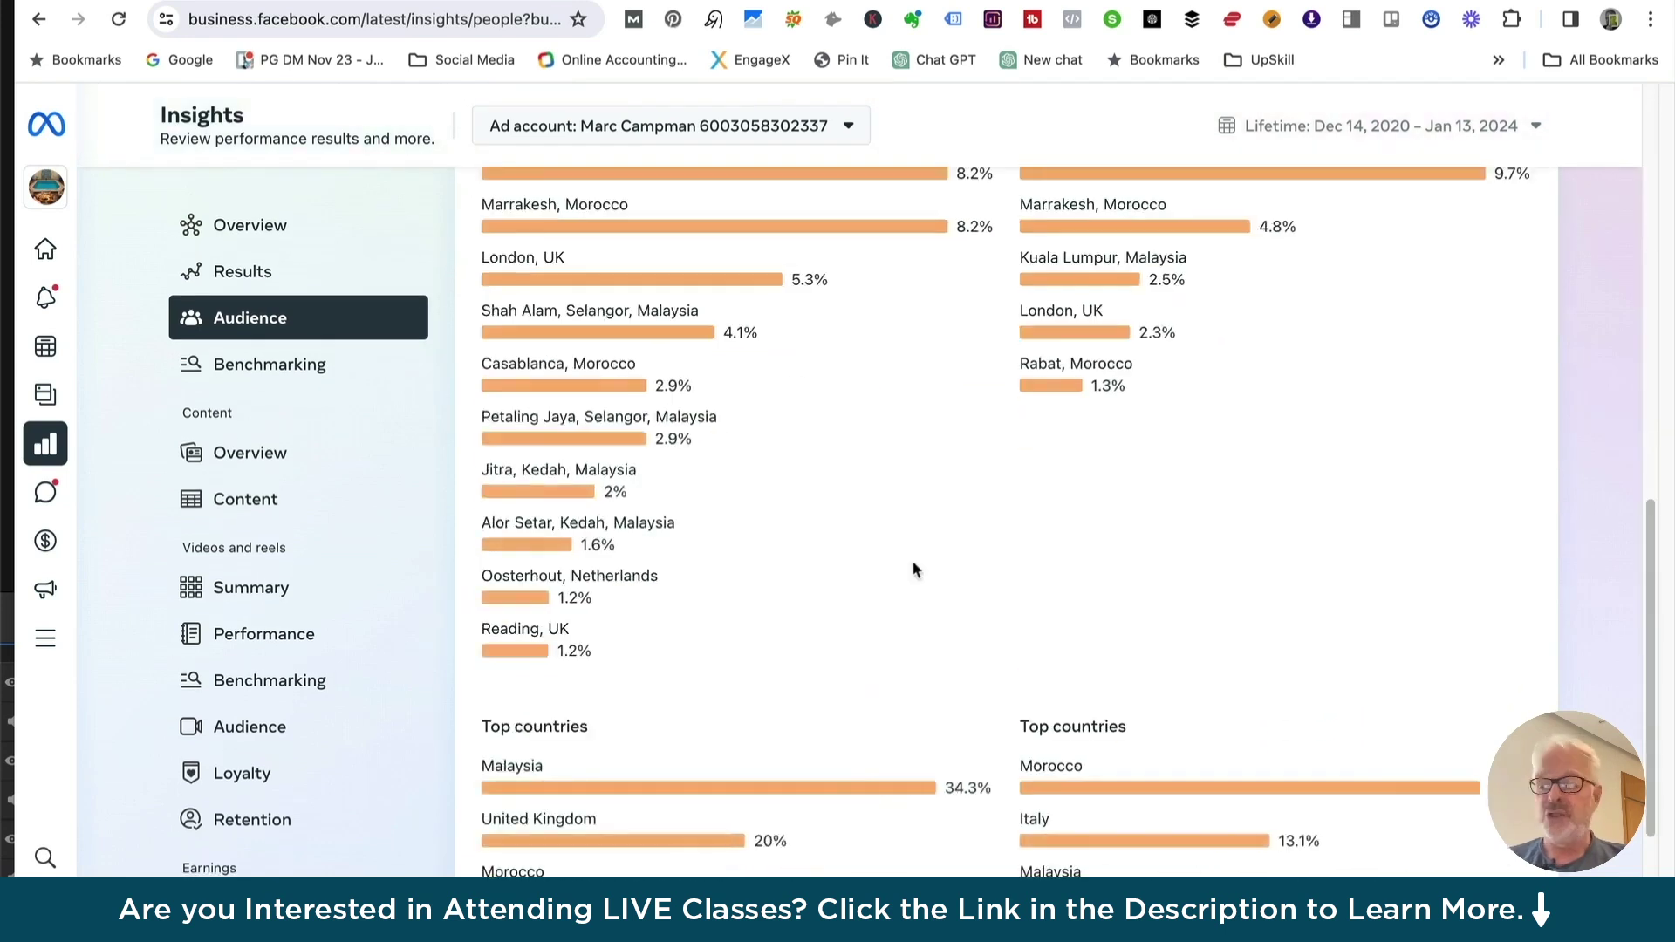
Switch Content overview to Instagram posts to show post reach 368 and 92 likes, comments and shares
click(257, 452)
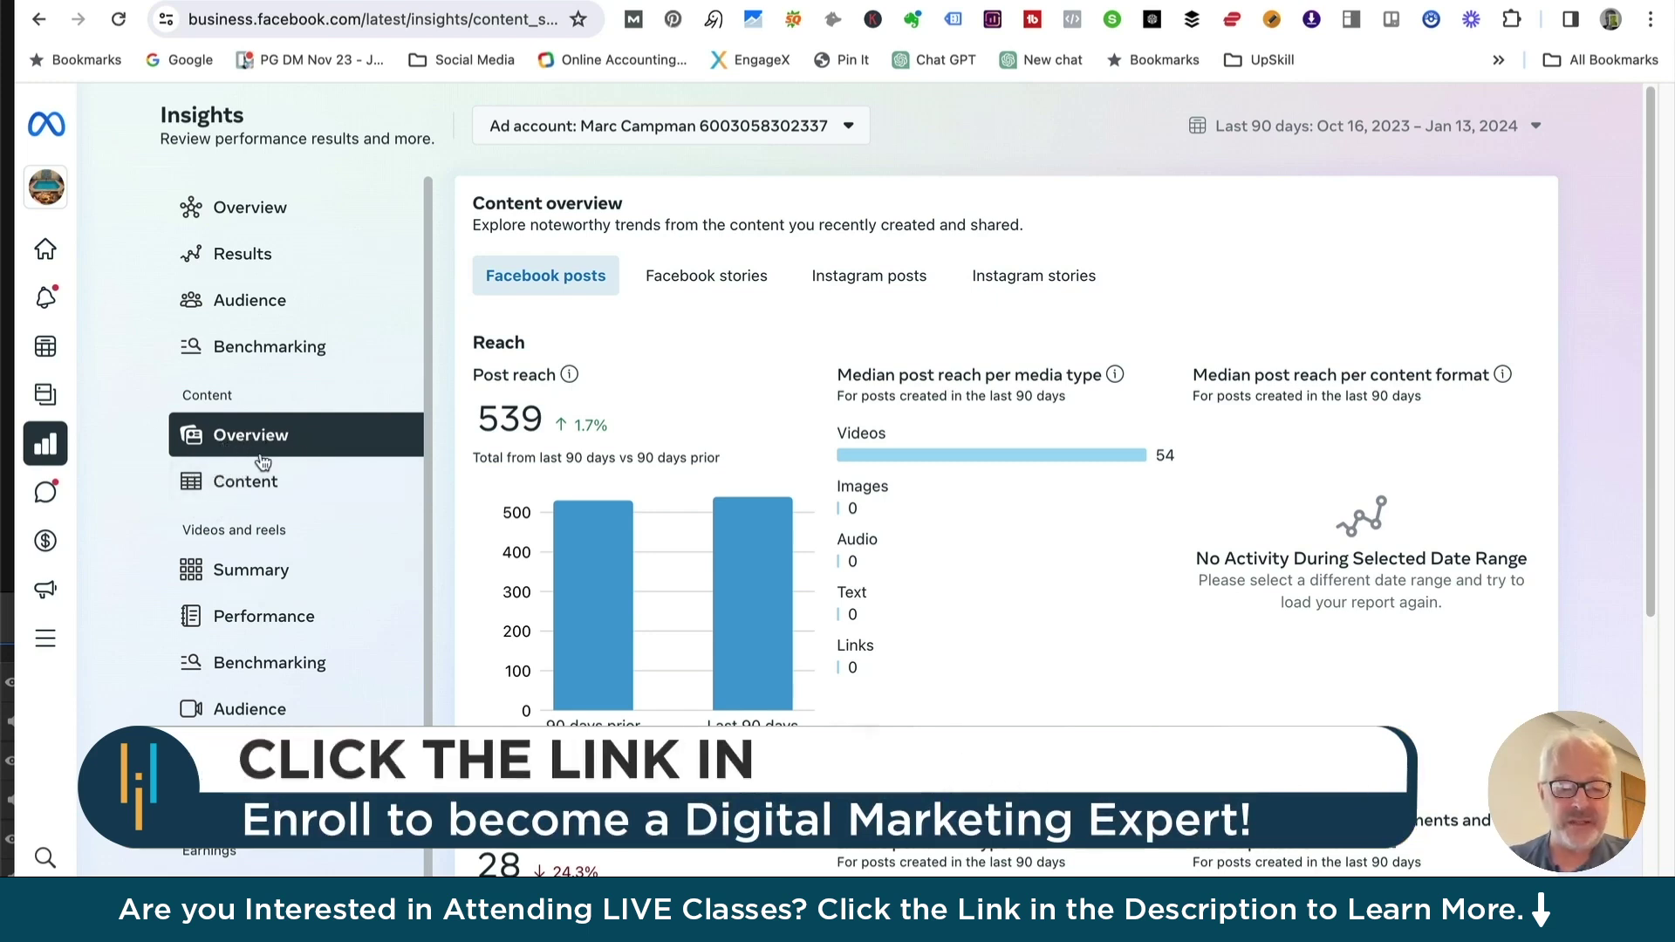
mouse_move(754, 532)
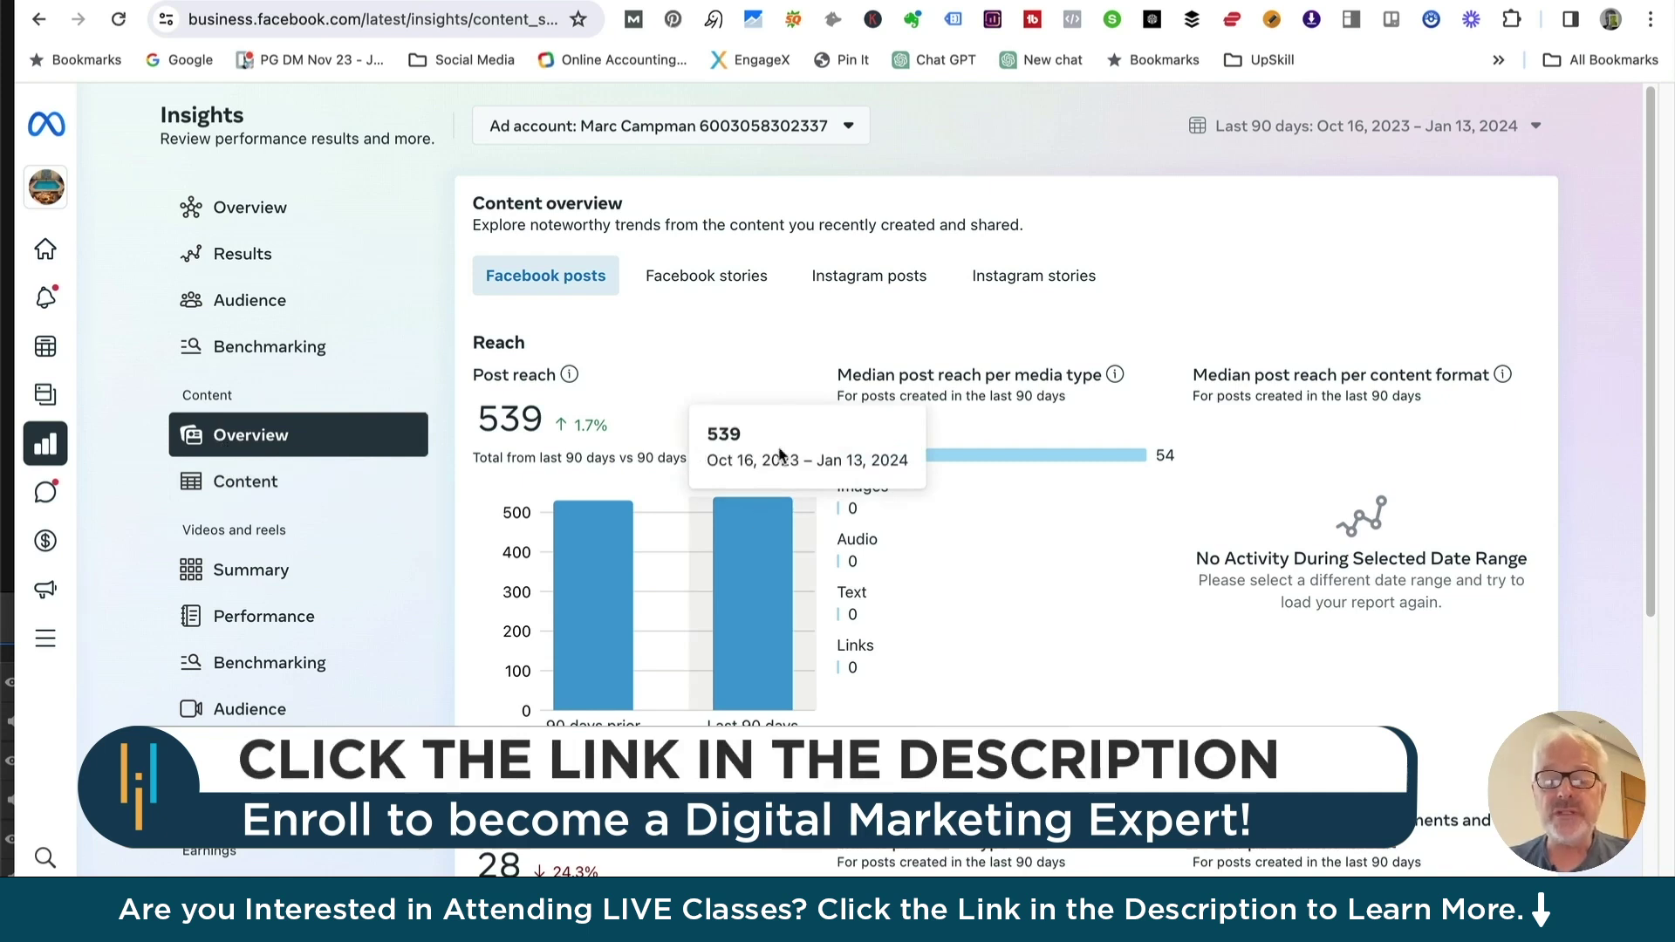
mouse_move(973, 545)
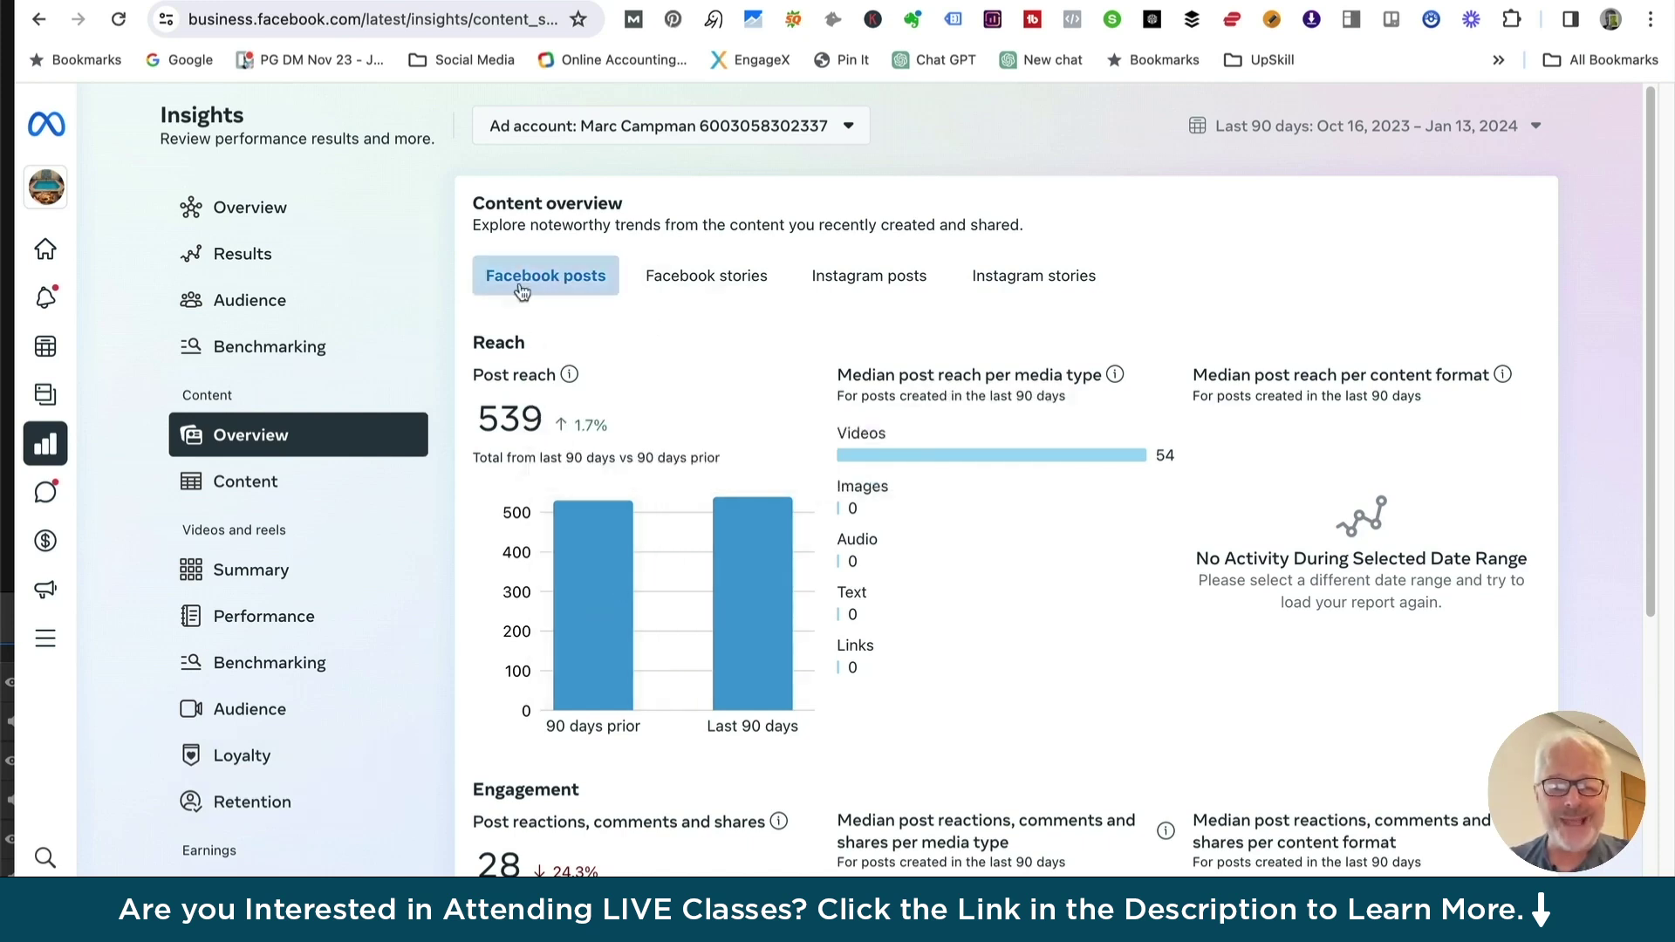
click(899, 281)
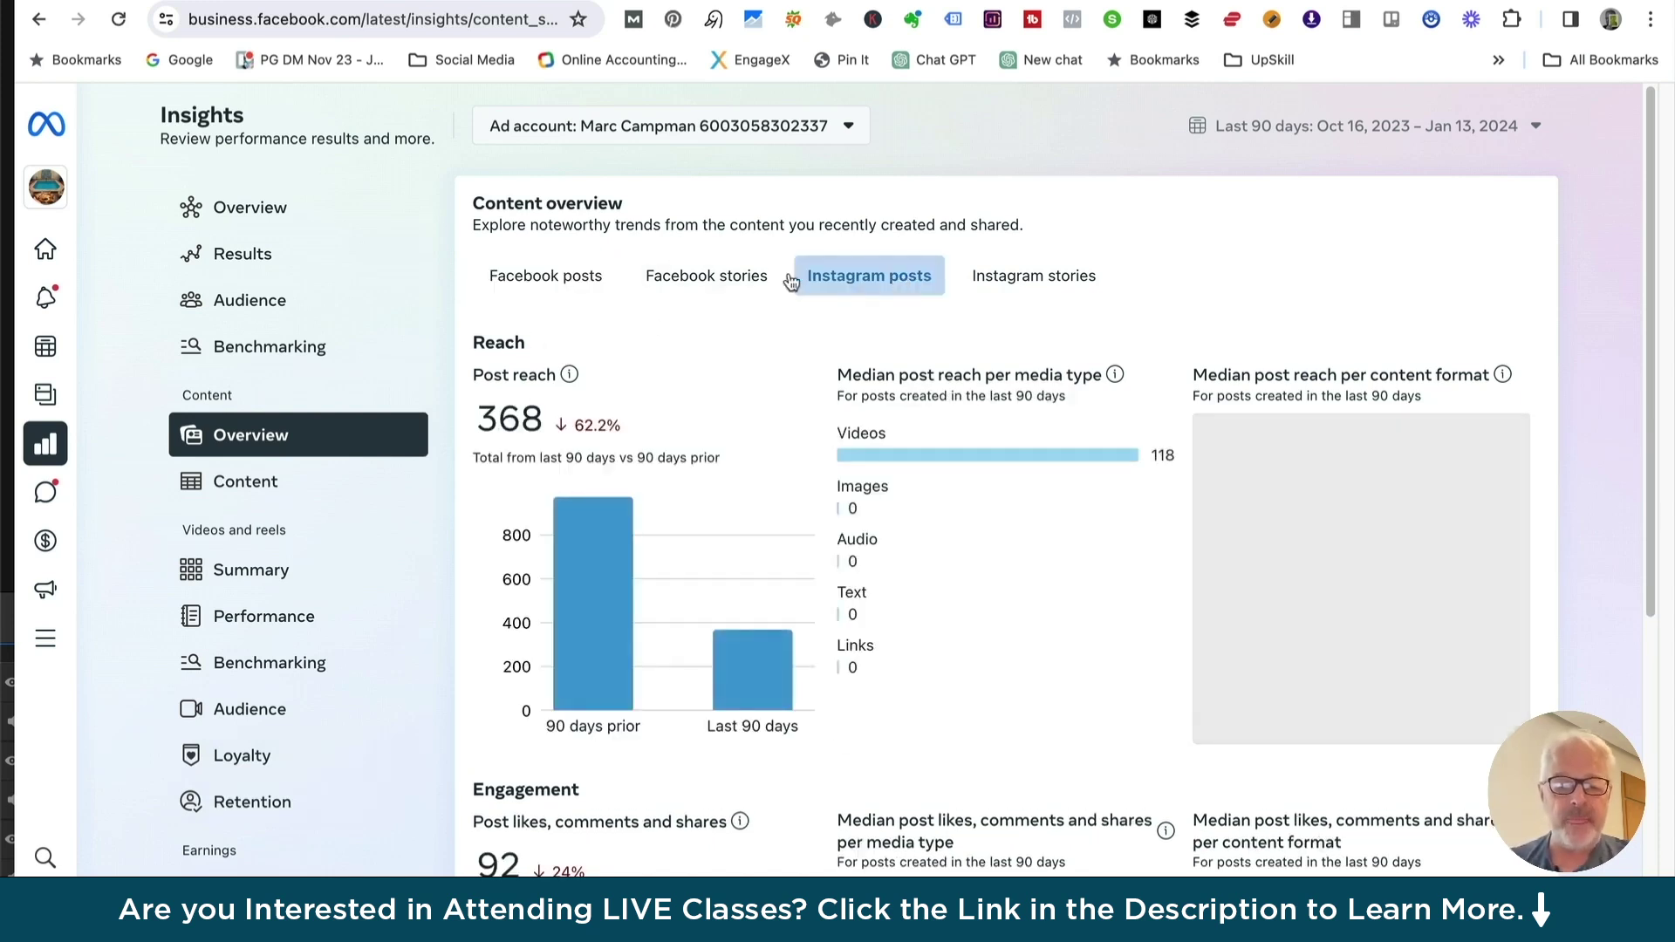
scroll(646, 582, down, 4)
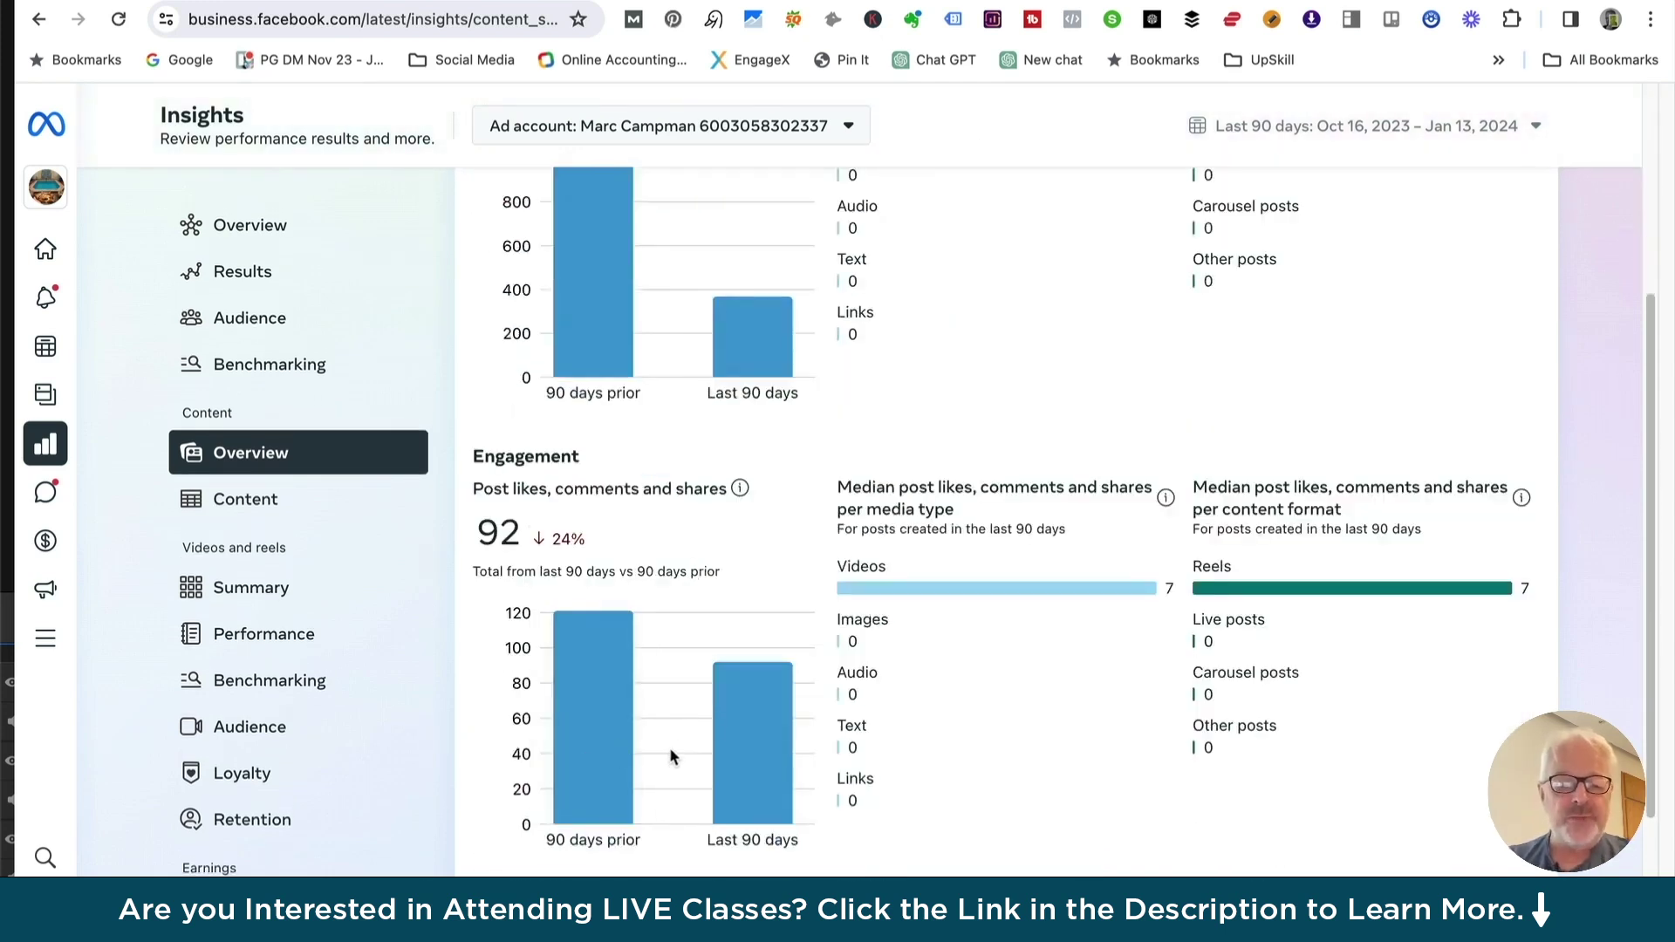
Open the Content list of published posts and review its Reach and Impressions columns
click(238, 509)
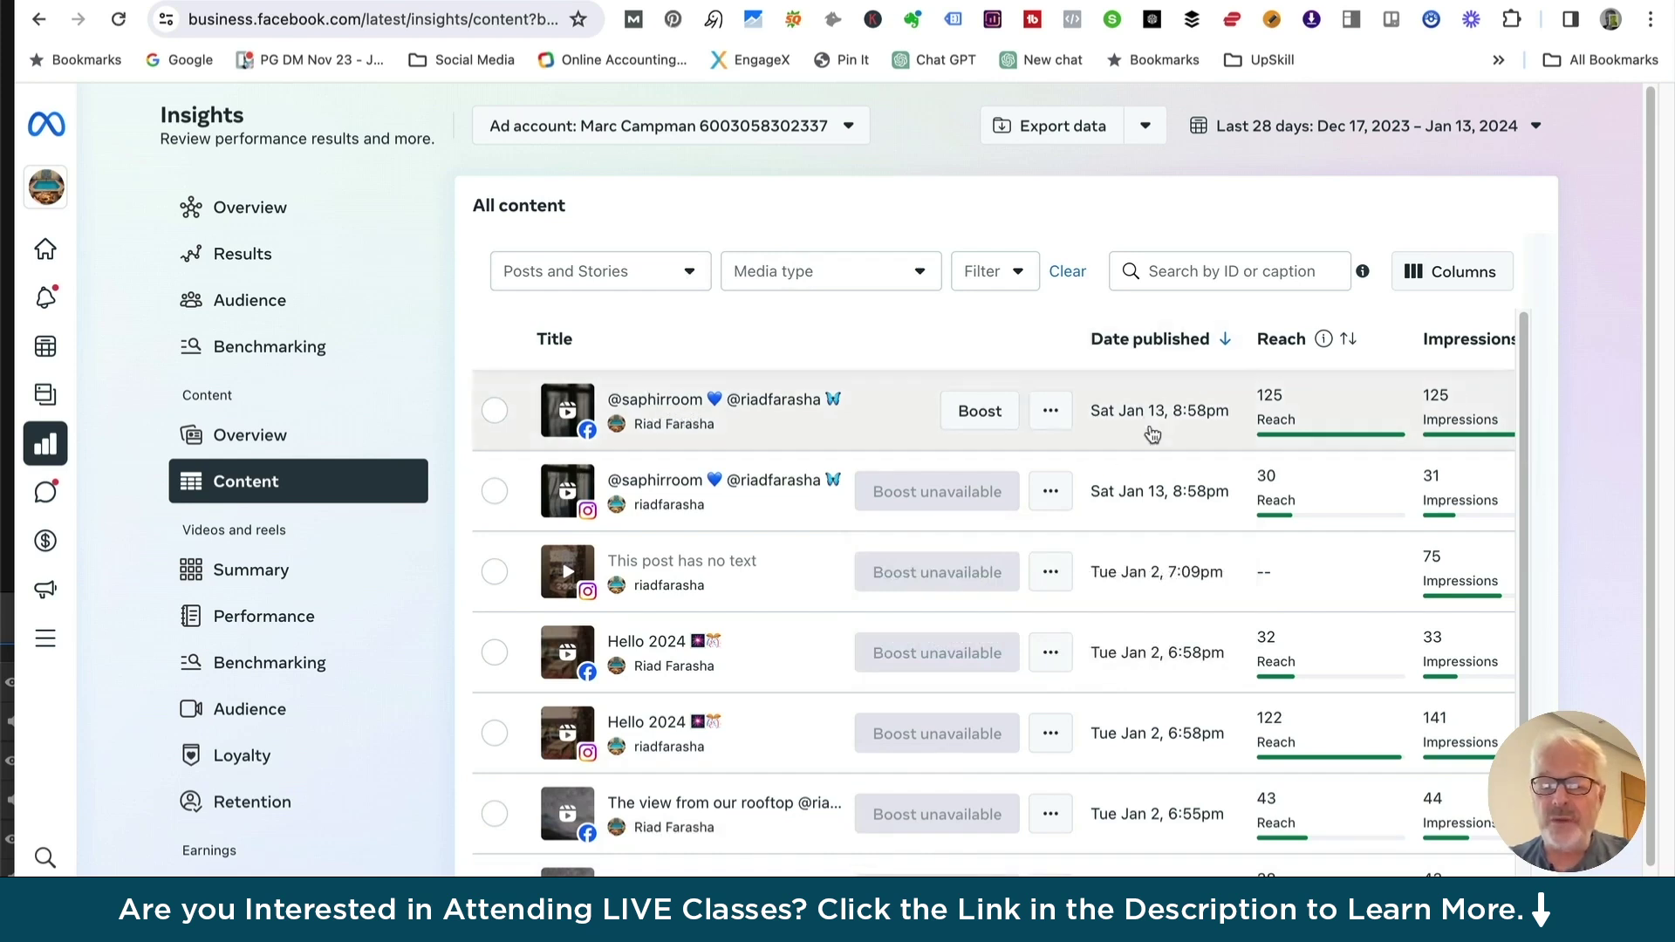
scroll(918, 374, down, 3)
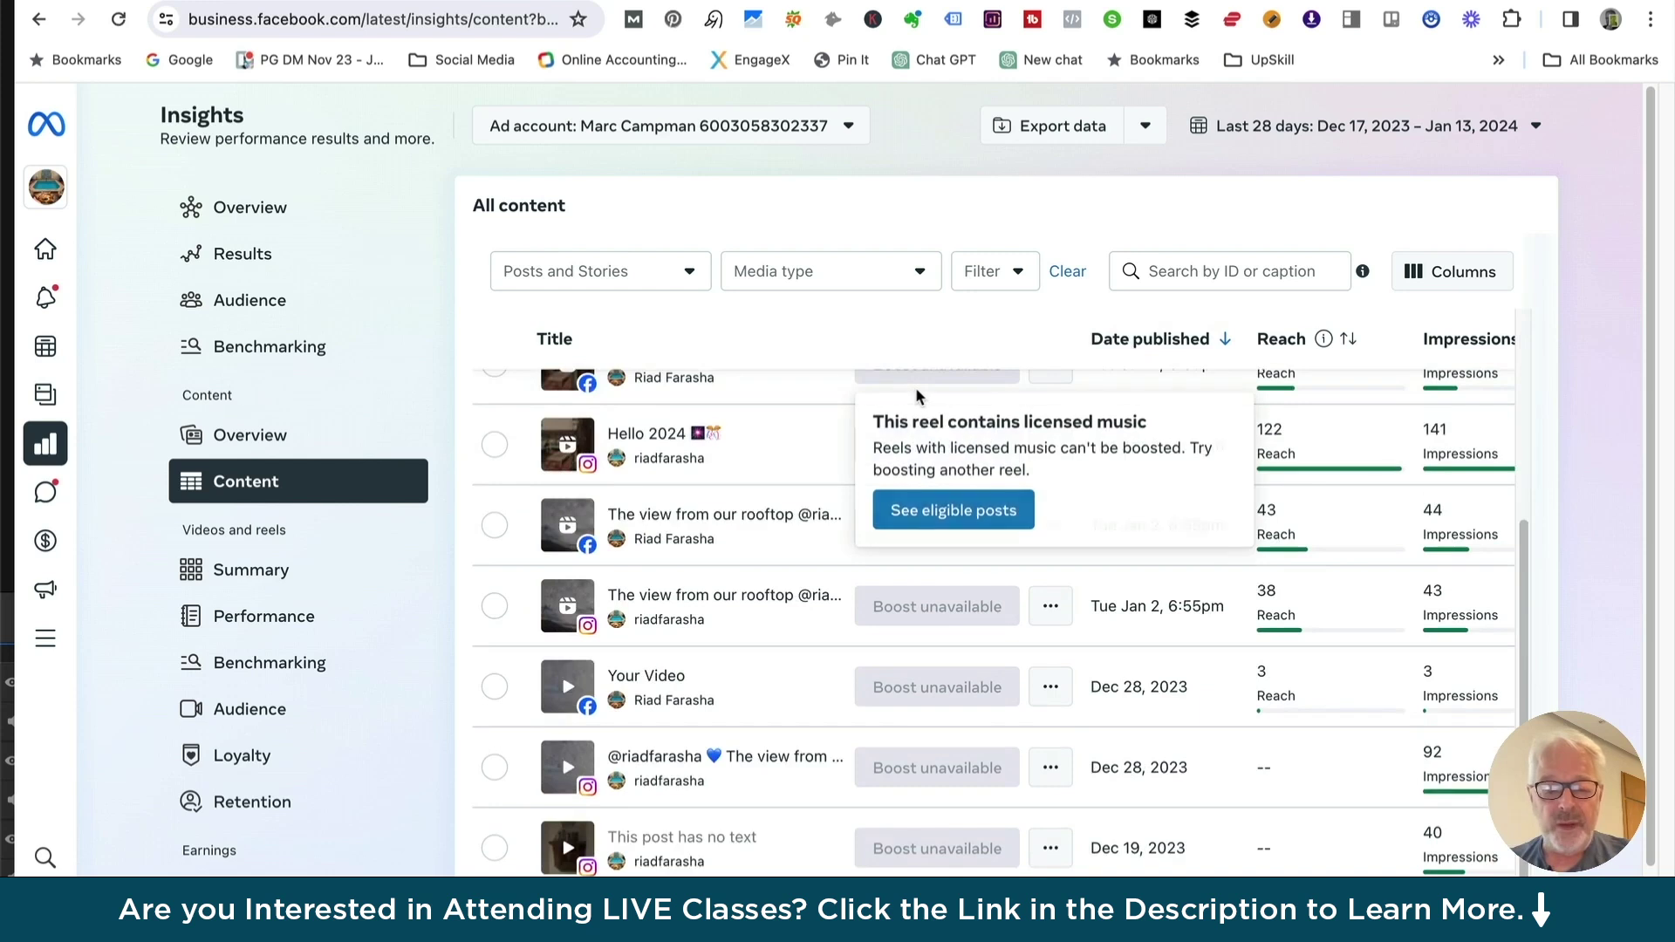
scroll(912, 396, up, 3)
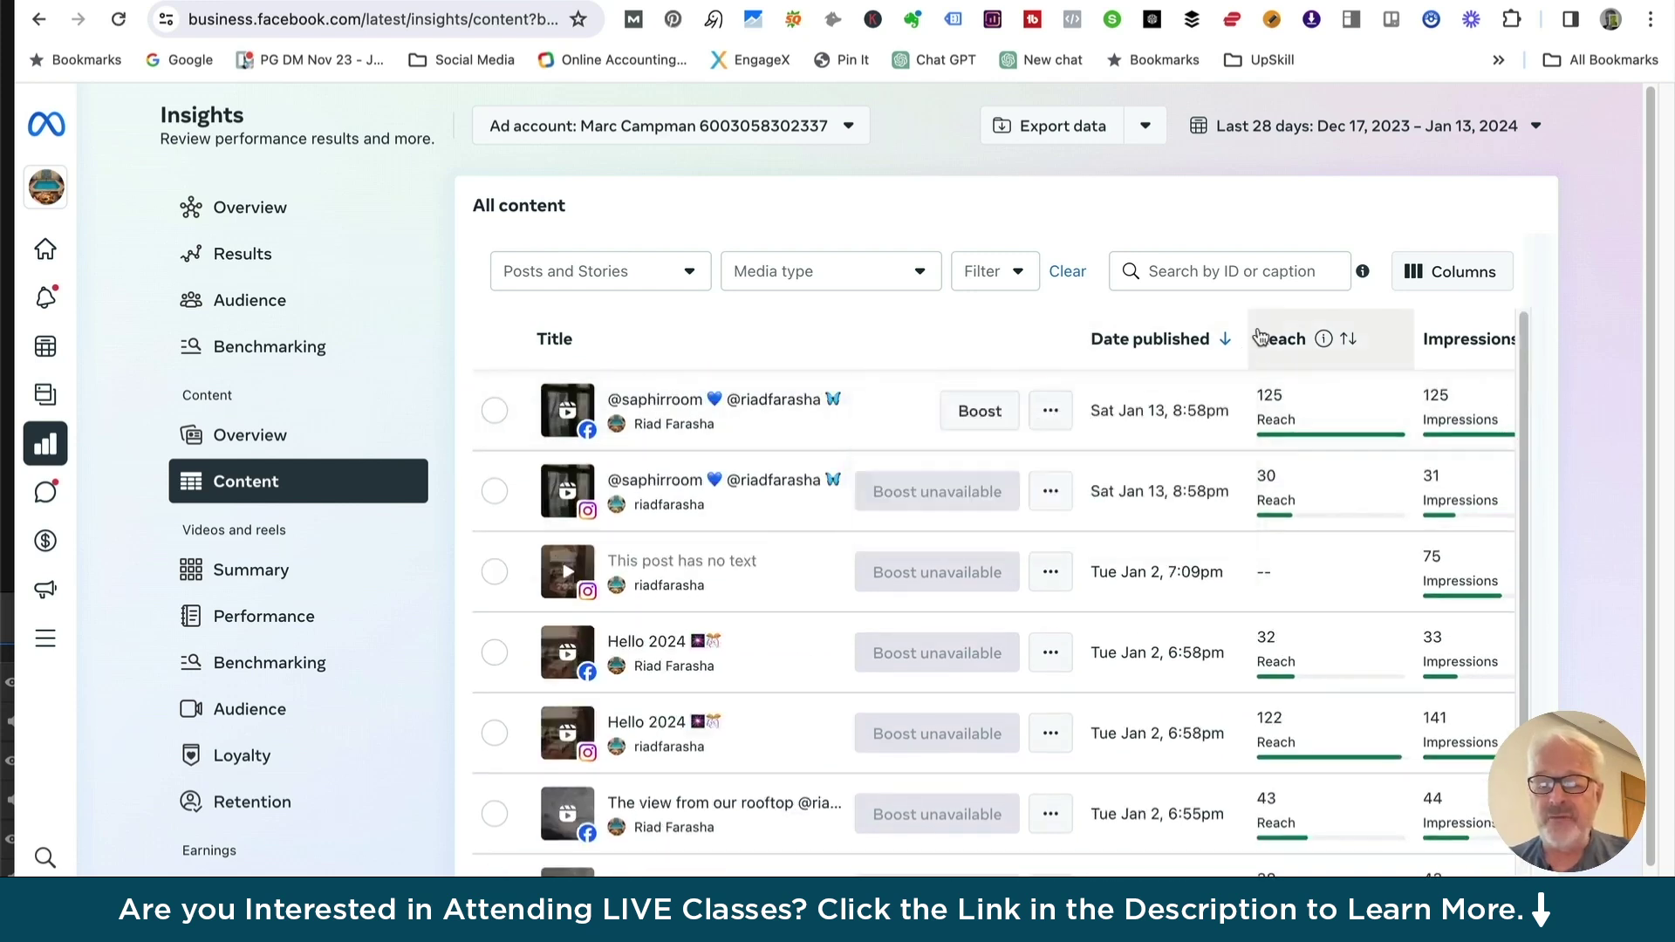
drag(1453, 353, 1159, 375)
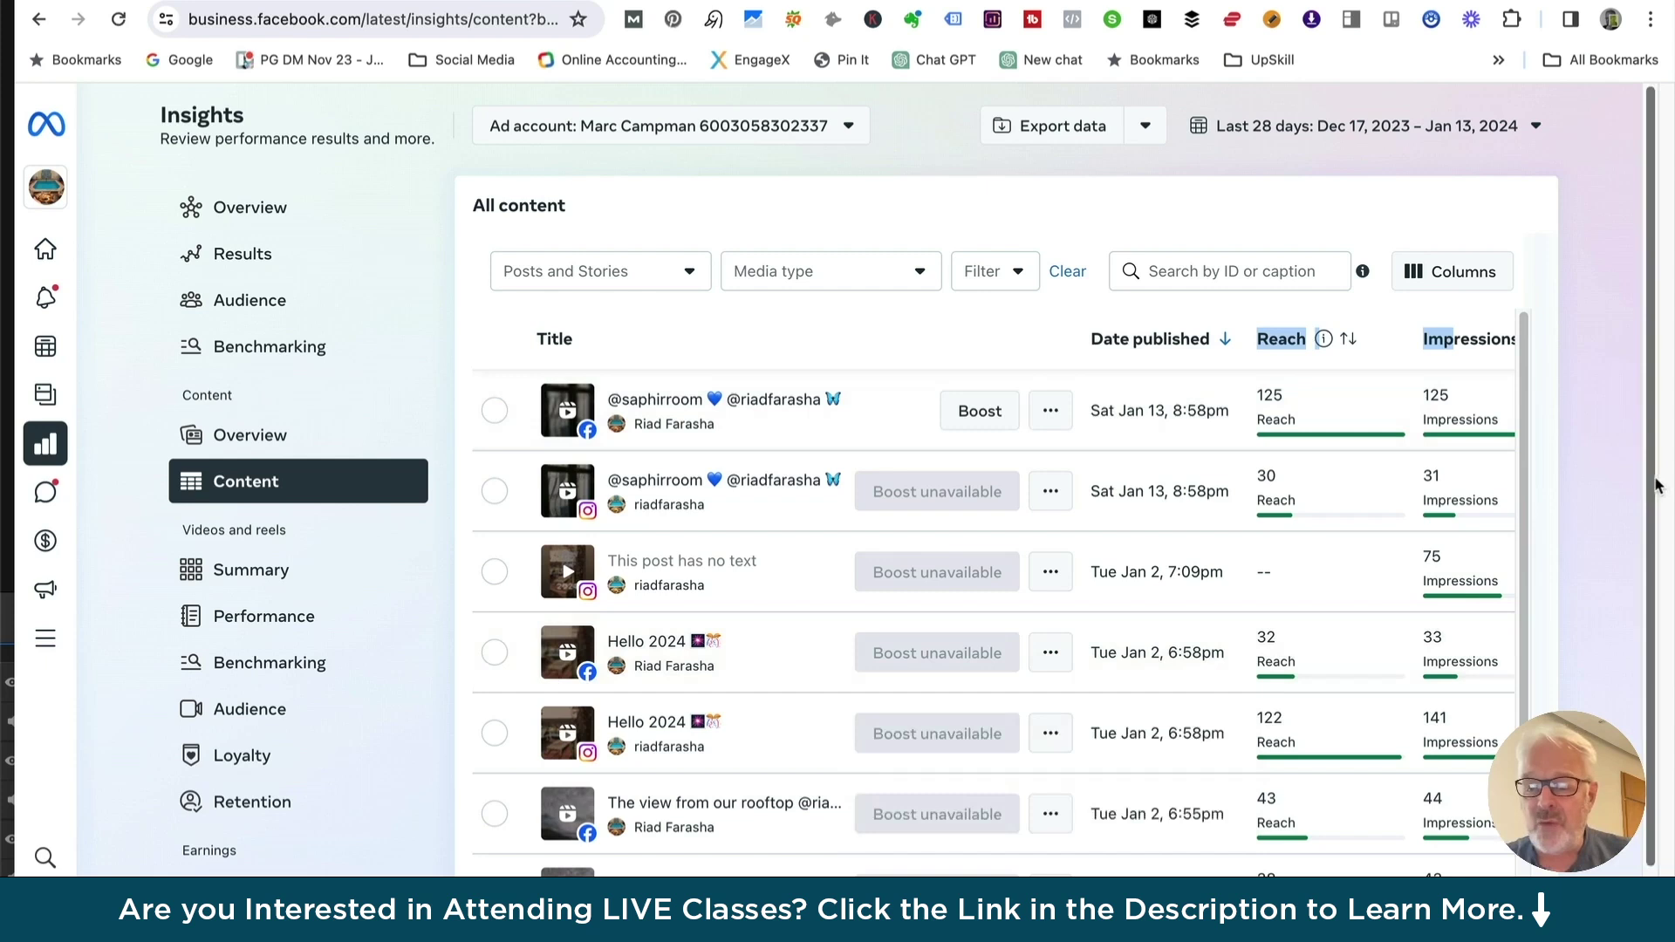
scroll(1656, 478, down, 2)
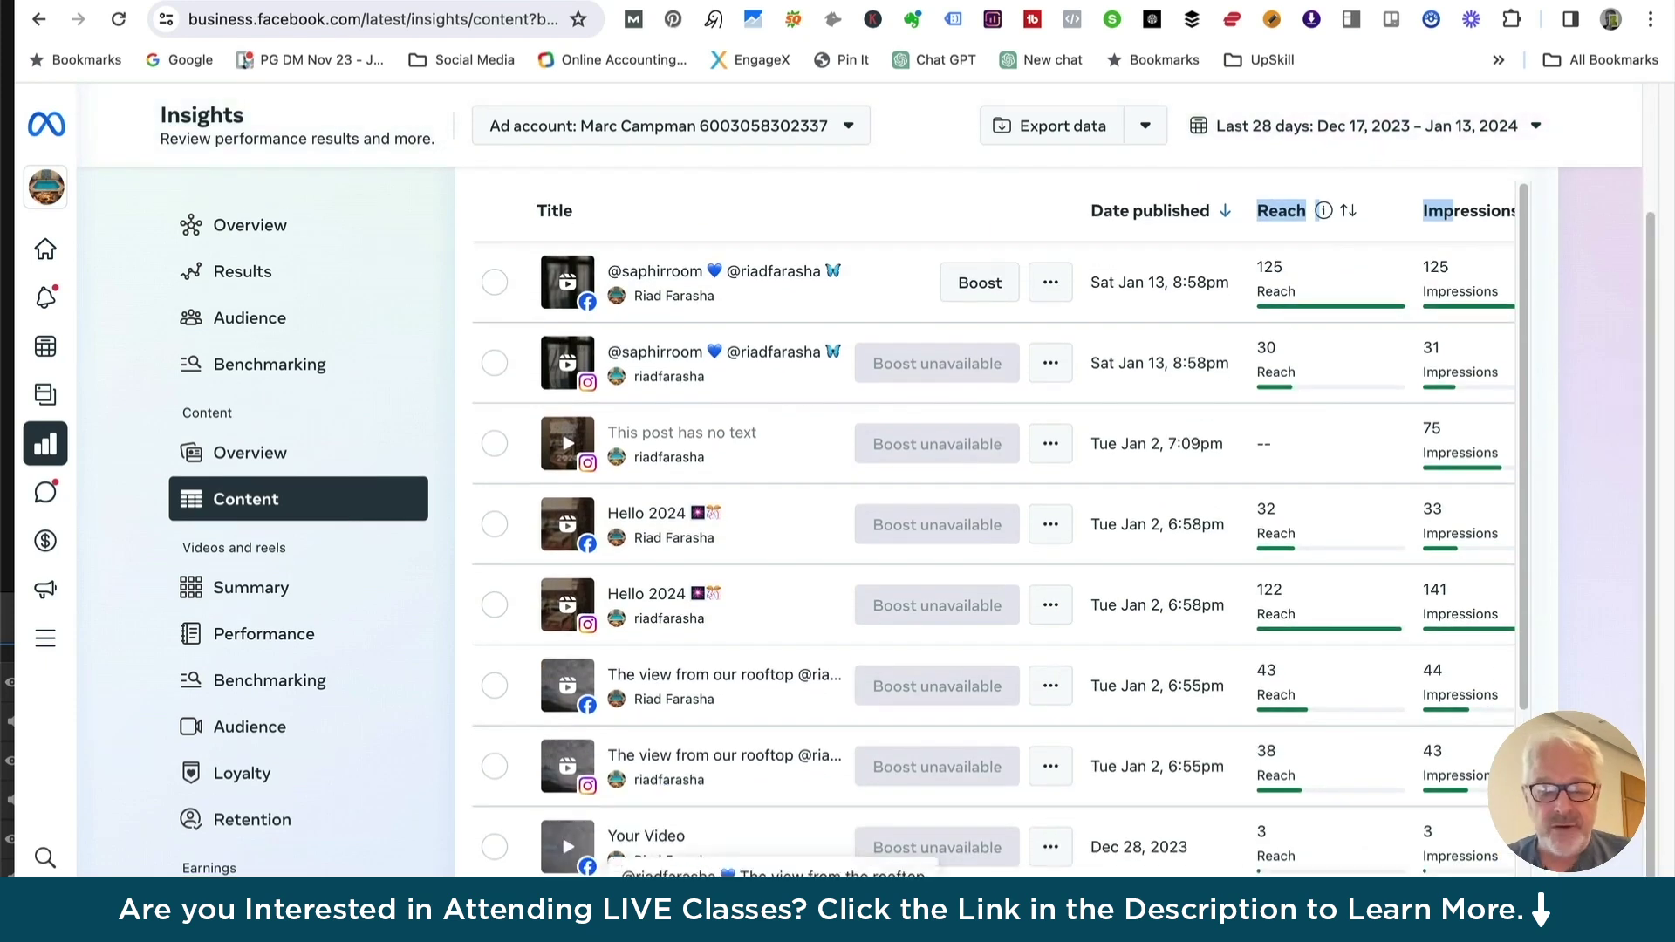
Sort the content table by reactions, likes, comments and shares
scroll(995, 532, right, 5)
scroll(951, 314, right, 2)
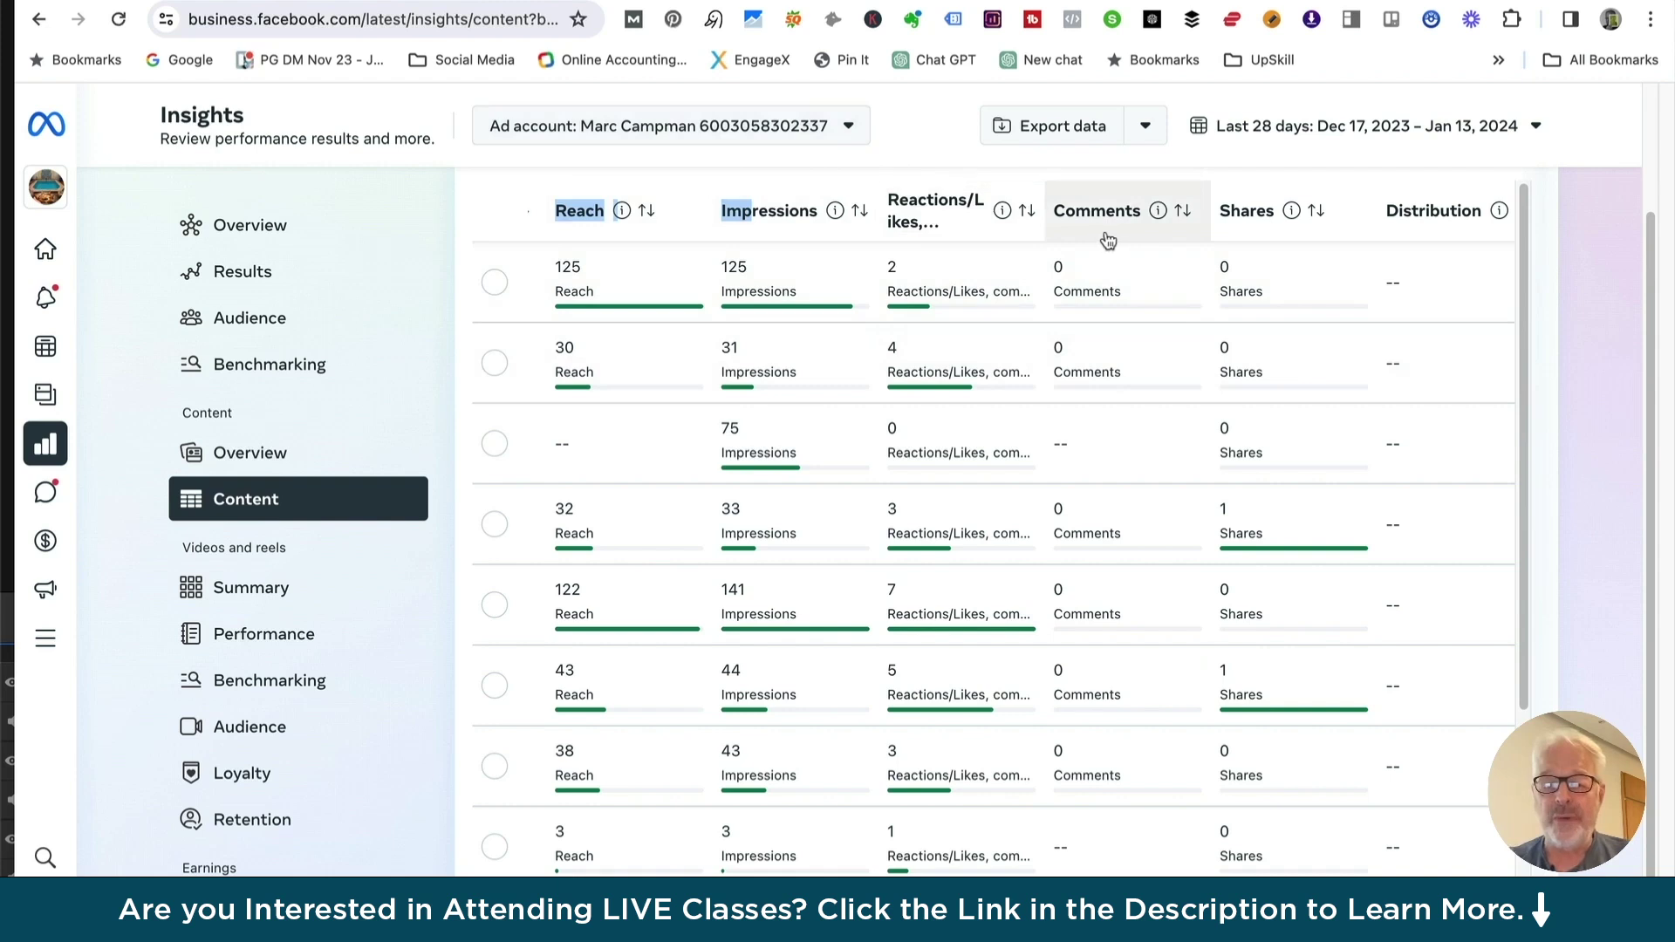
click(924, 215)
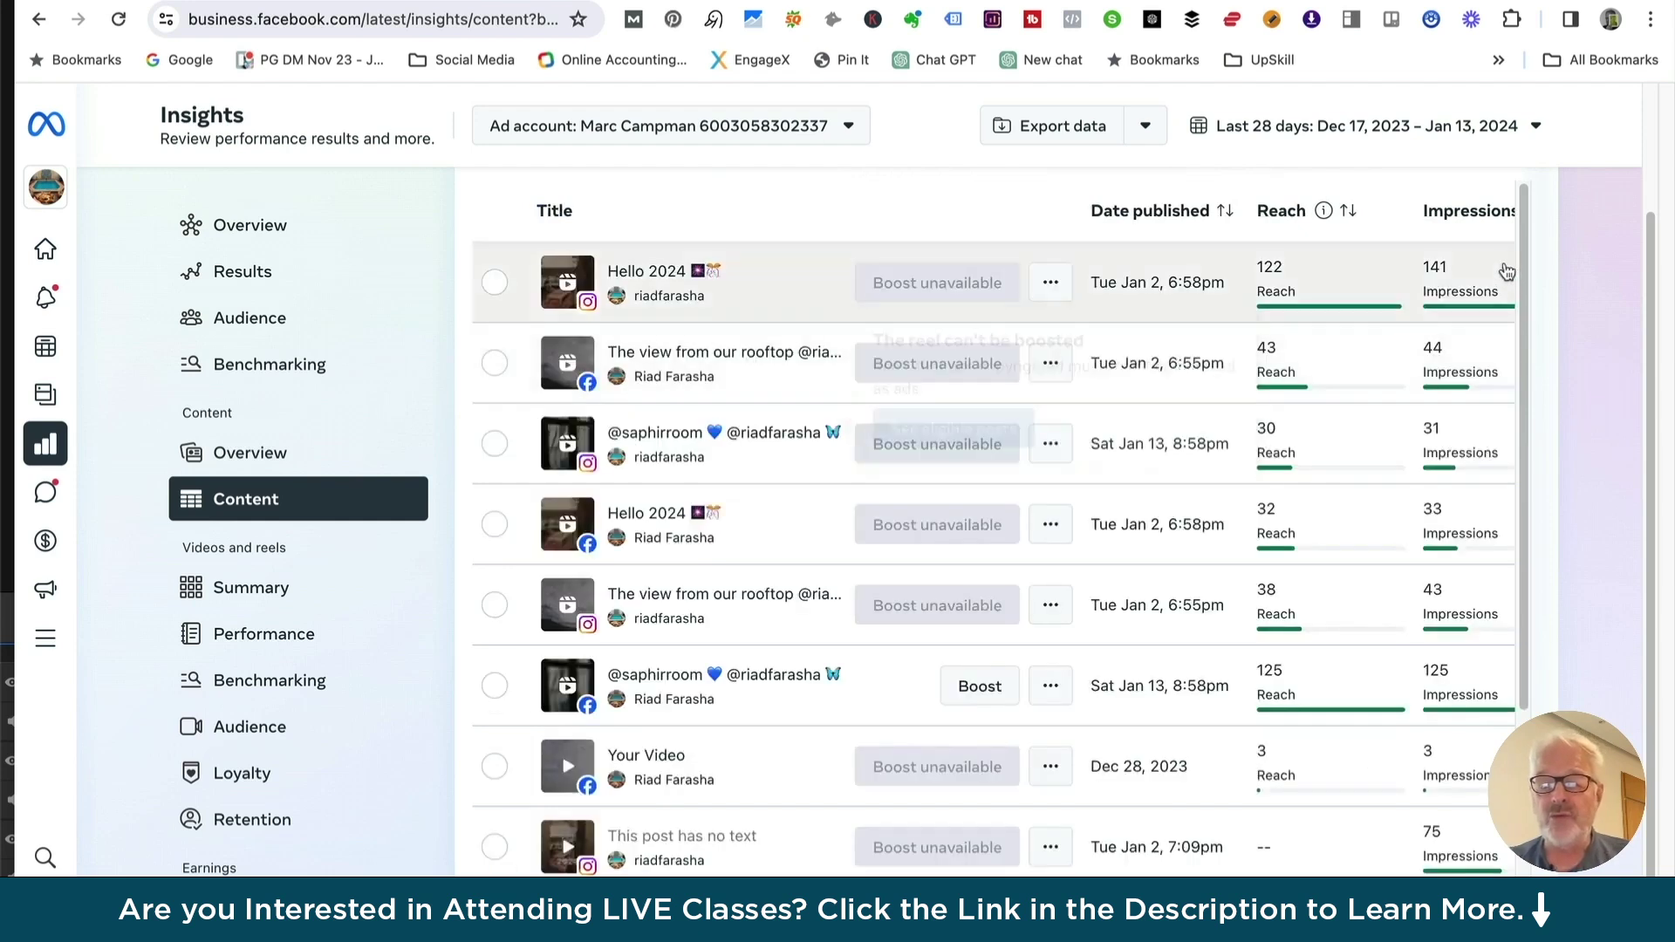
scroll(1064, 216, right, 5)
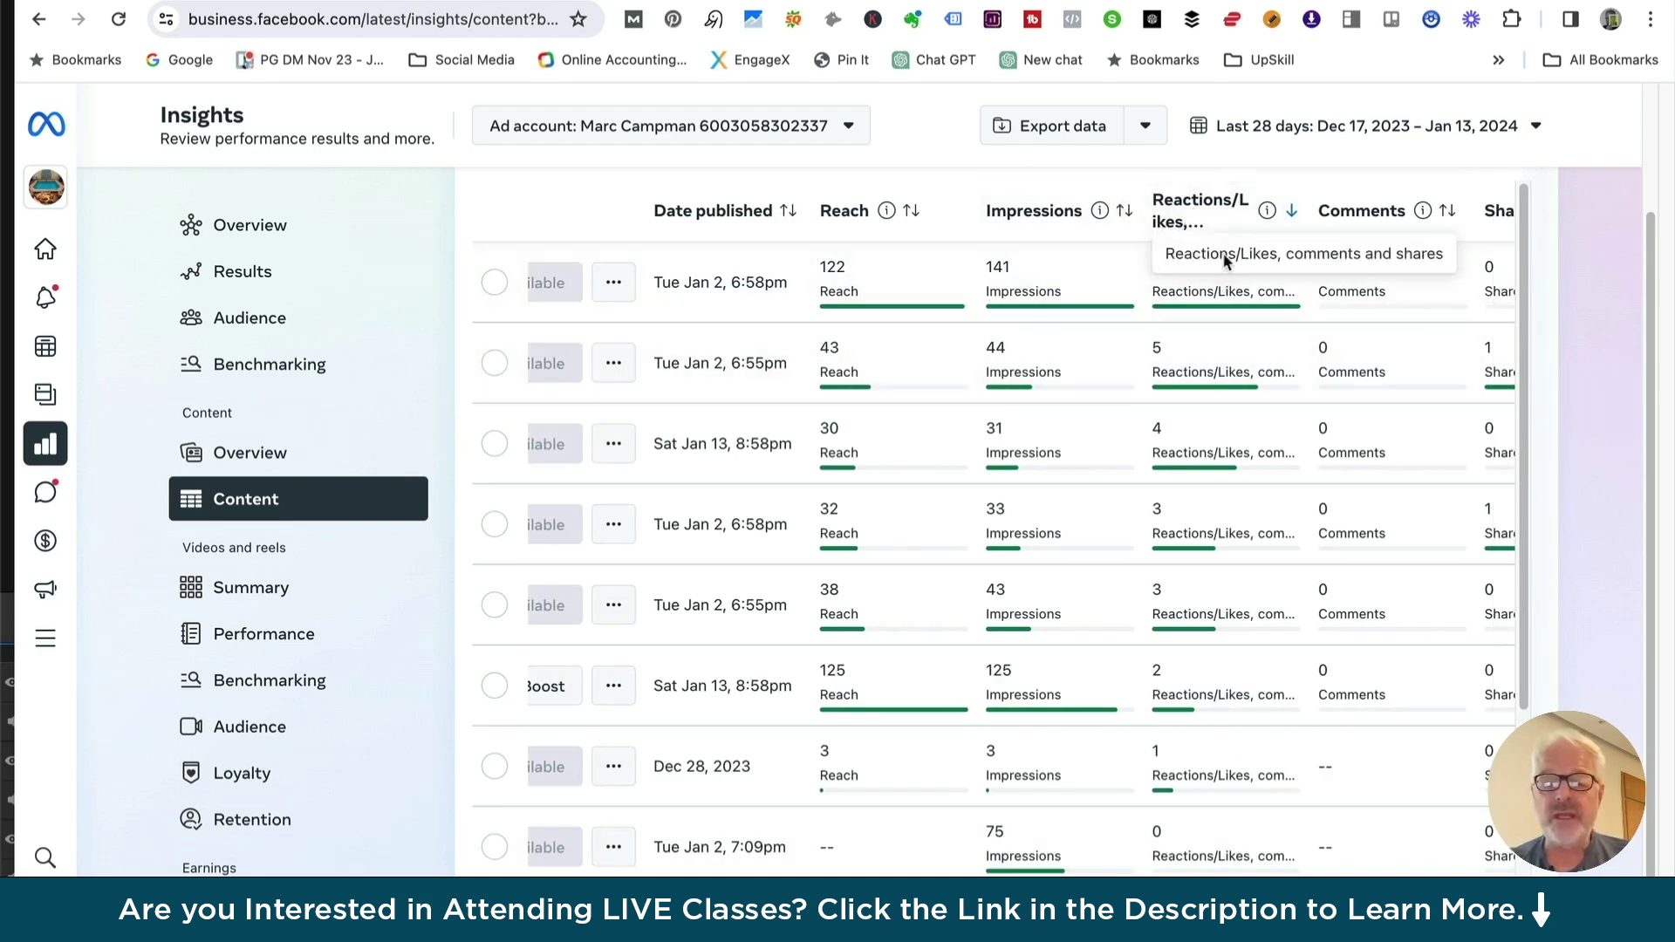
click(1284, 129)
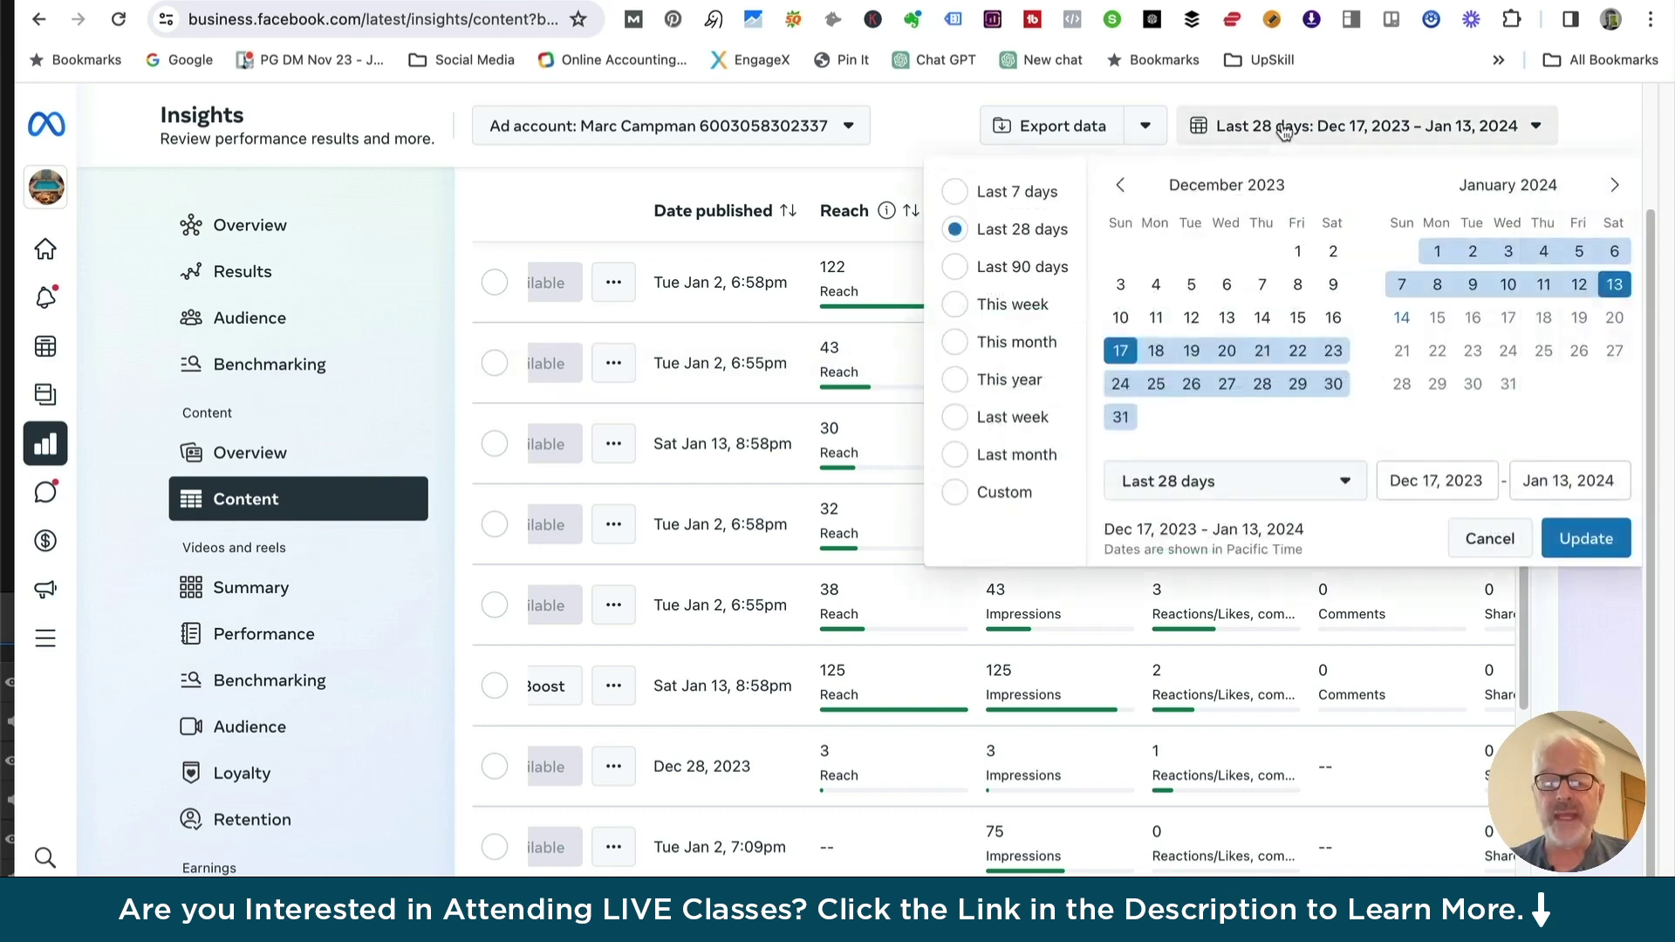
Set the content table's date range to the last 90 days
click(954, 268)
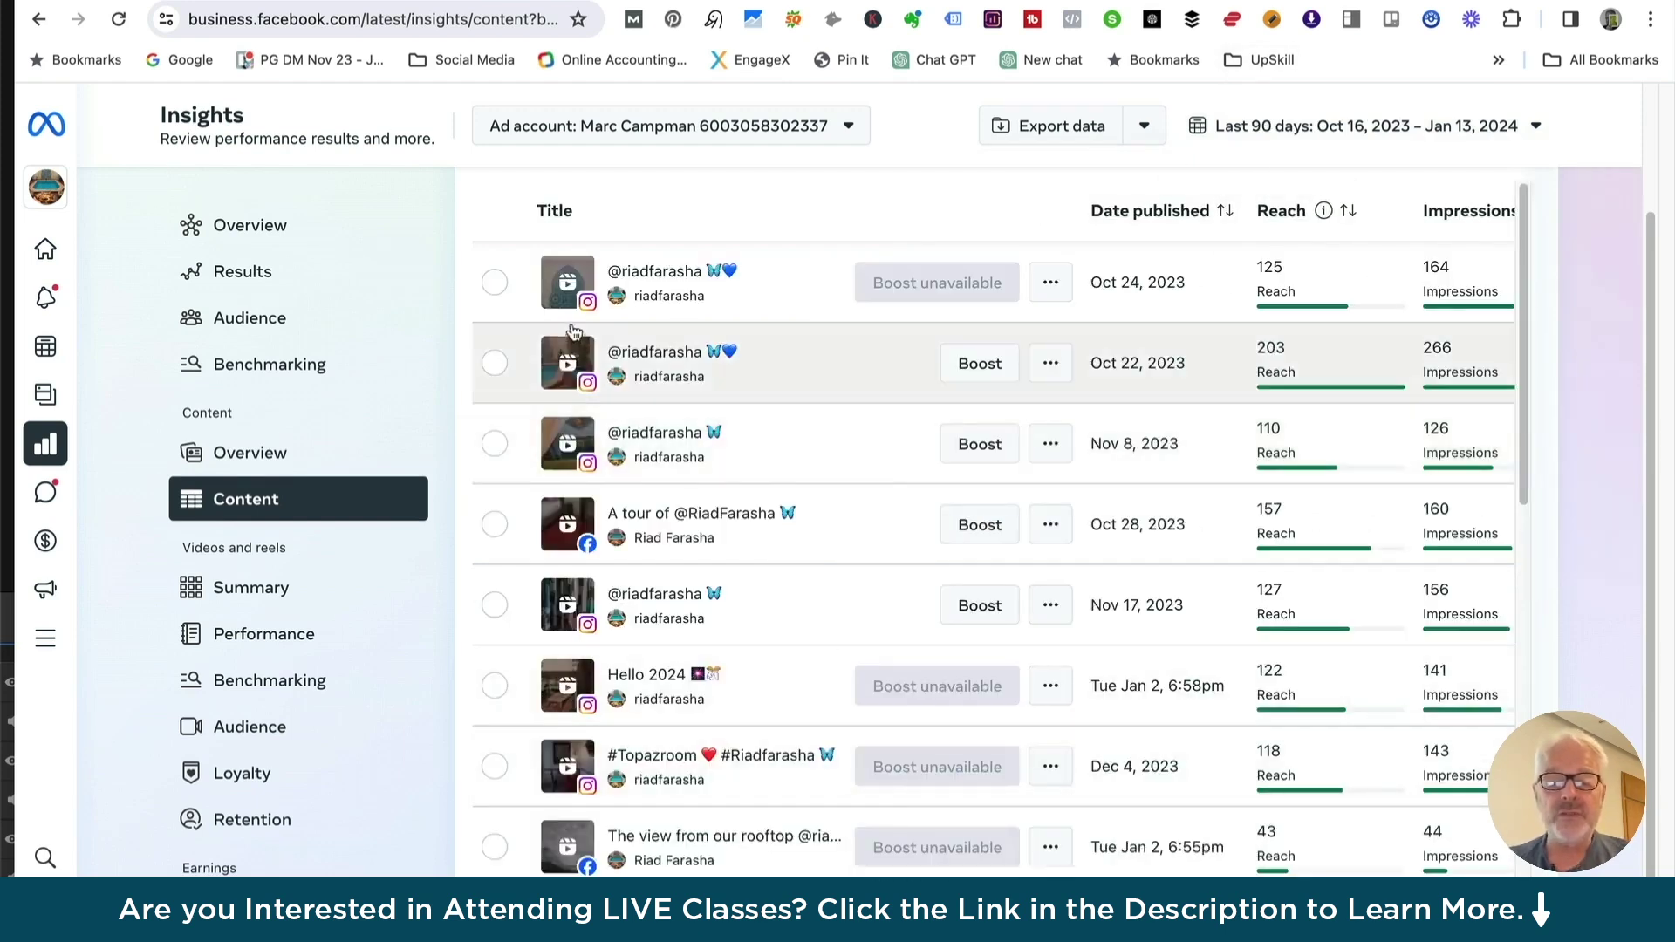
scroll(1021, 538, right, 5)
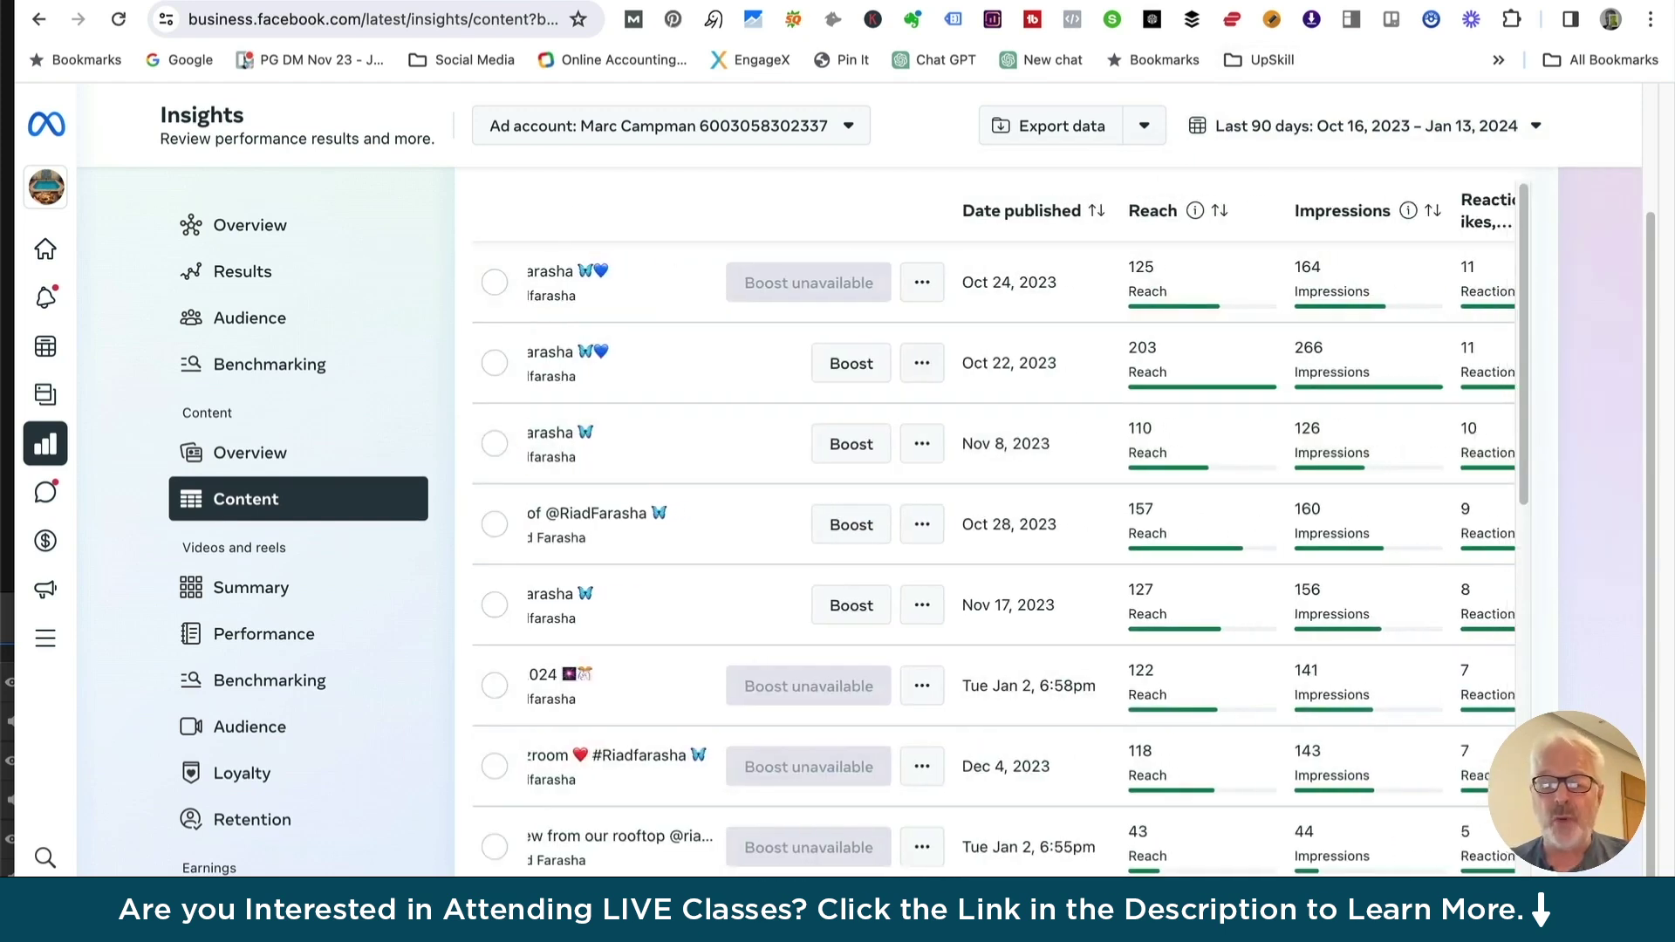
scroll(923, 241, right, 3)
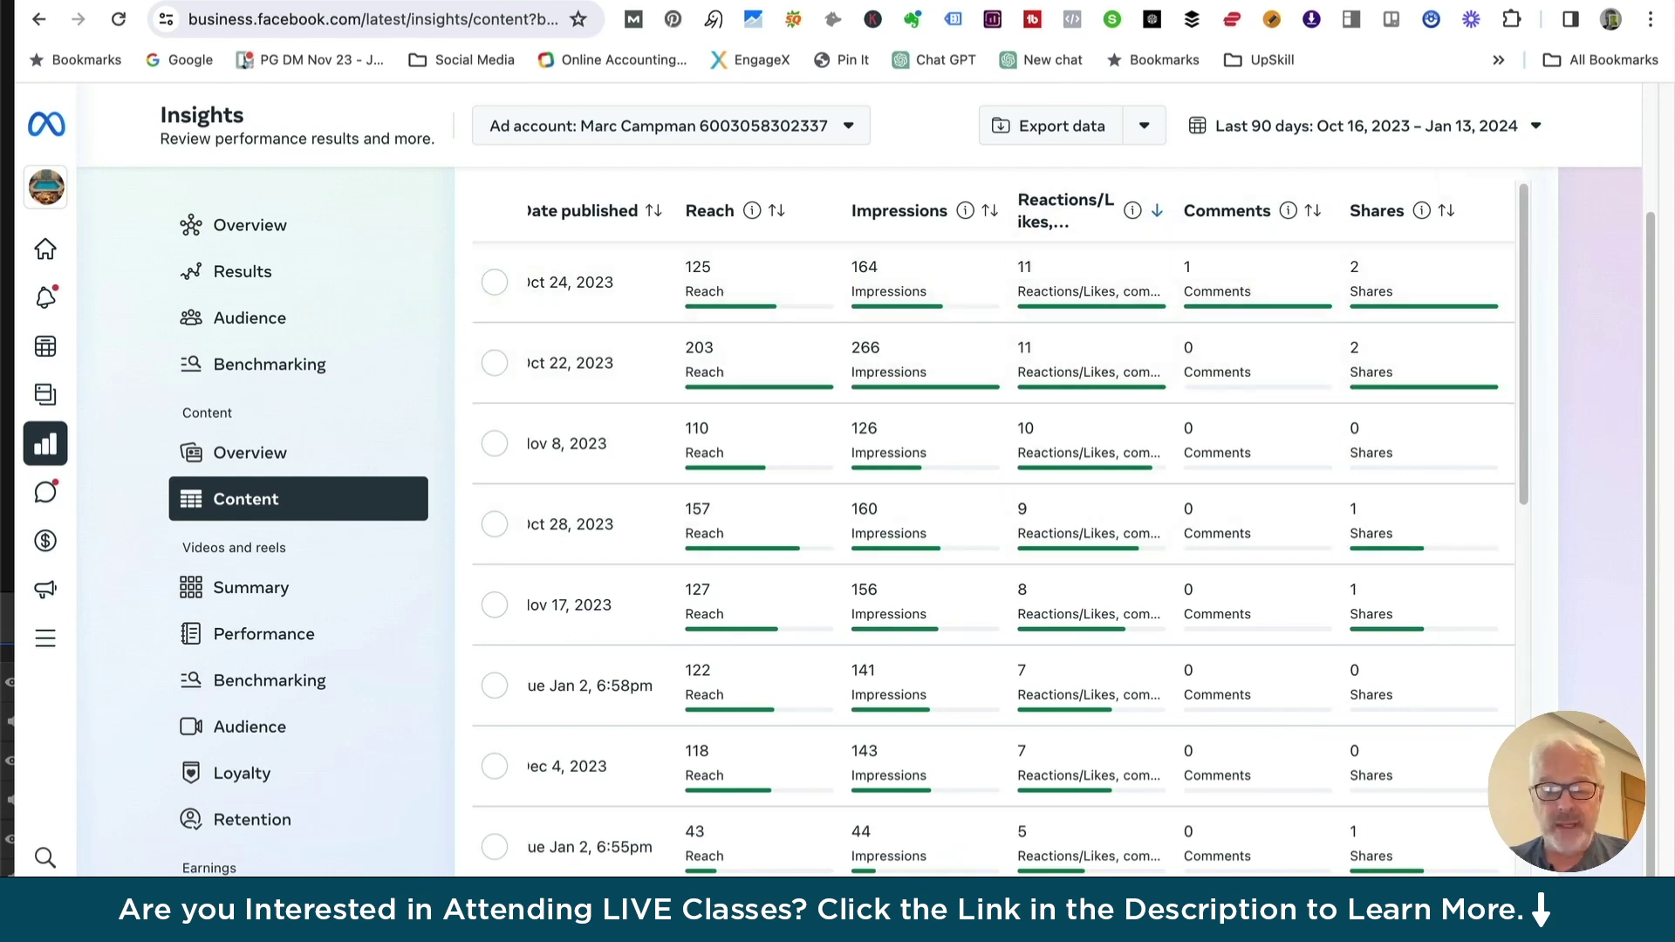
scroll(995, 523, left, 3)
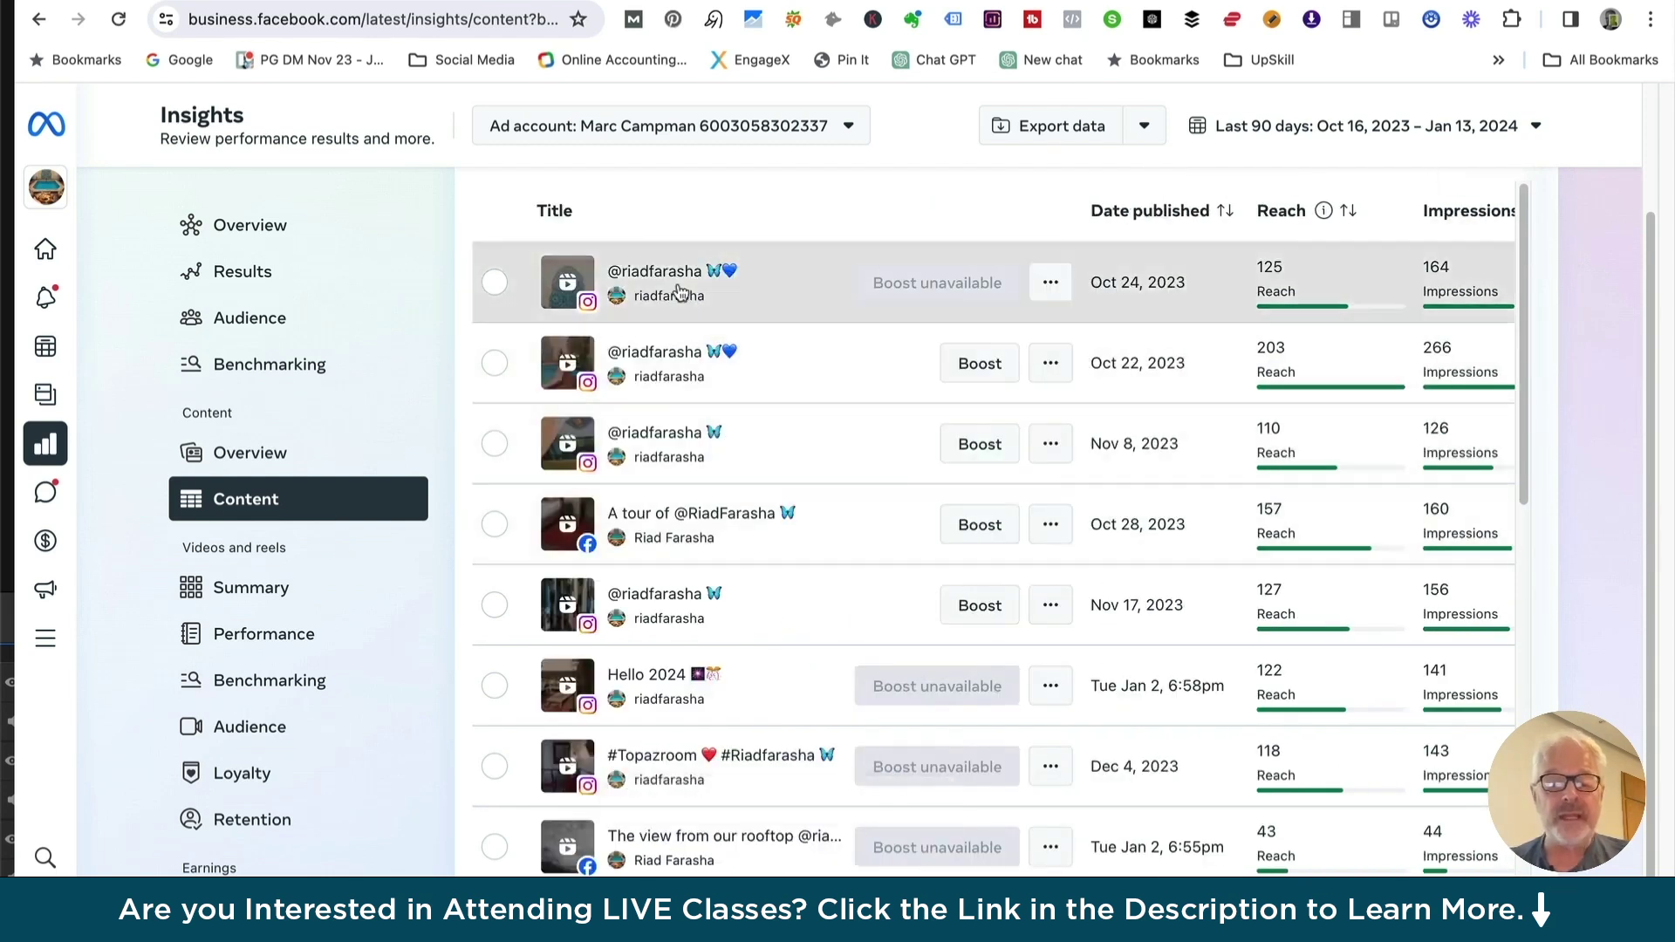
View the Oct 24, 2023 post's detailed insights, then return to the content list
click(679, 292)
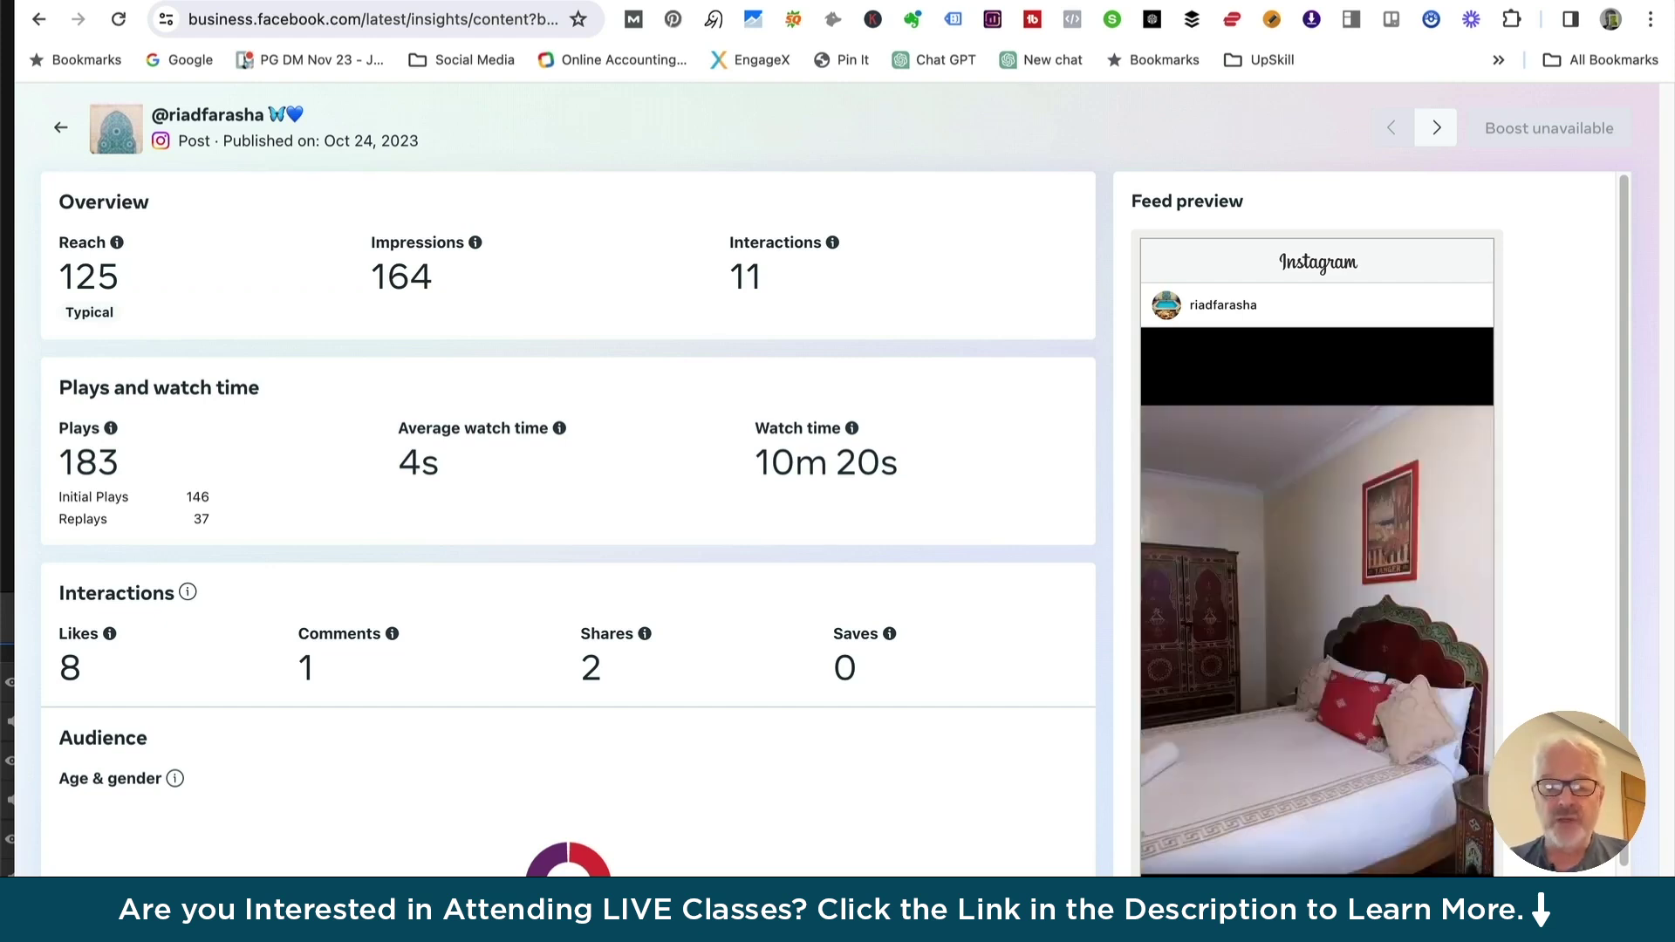
click(66, 129)
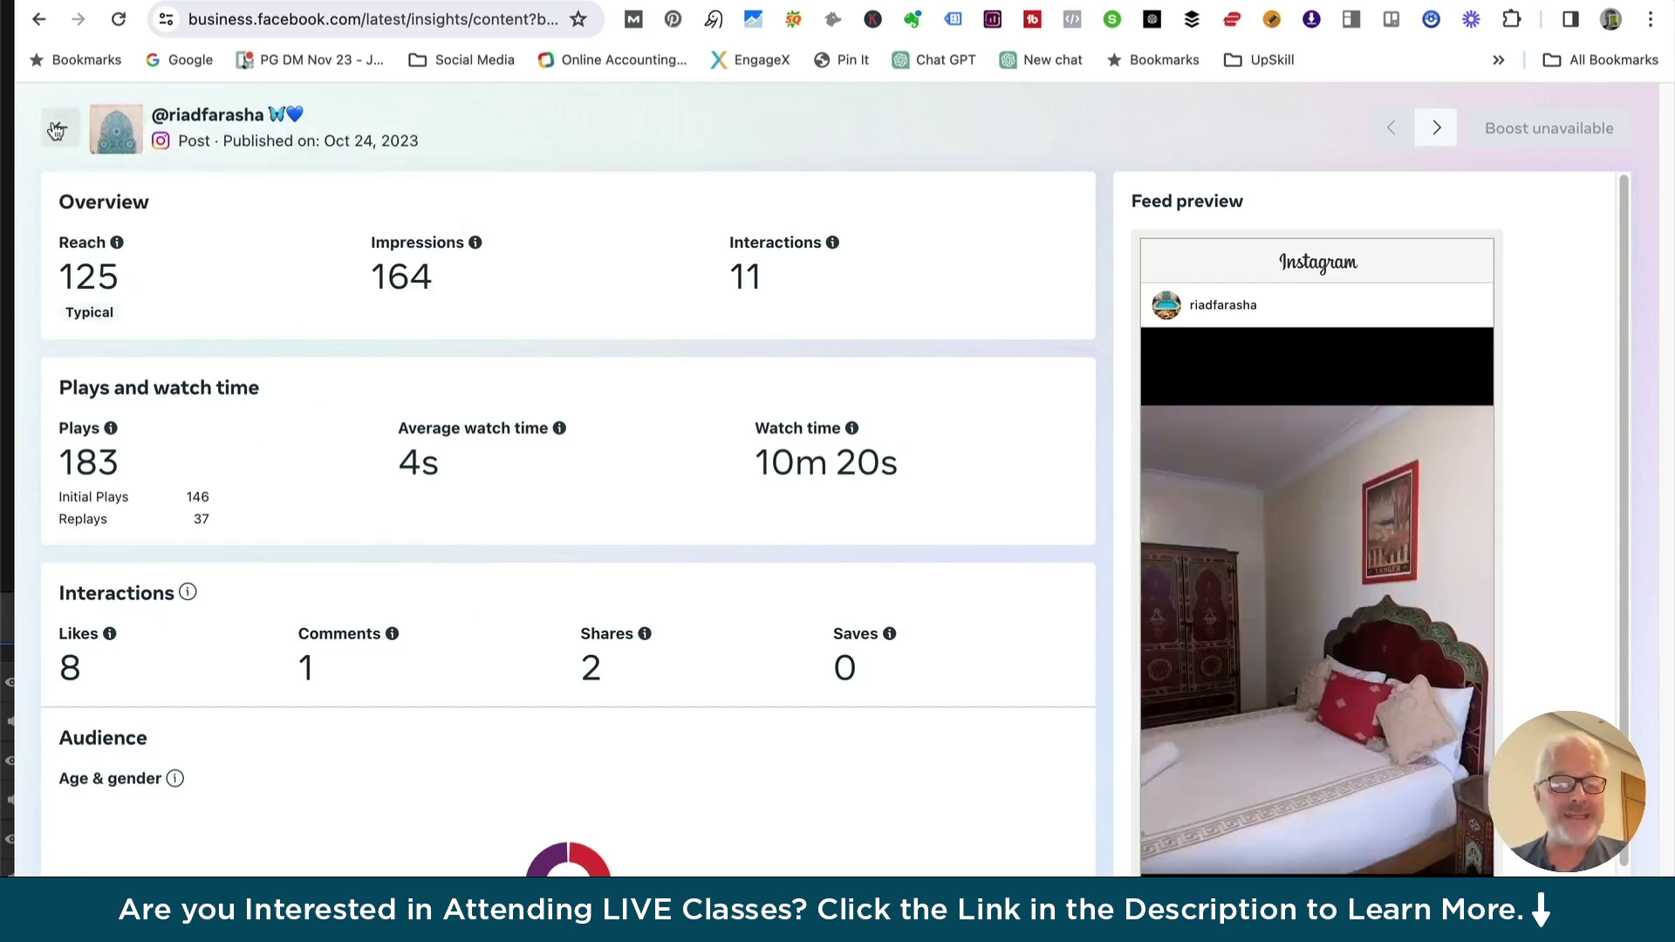
mouse_move(65, 132)
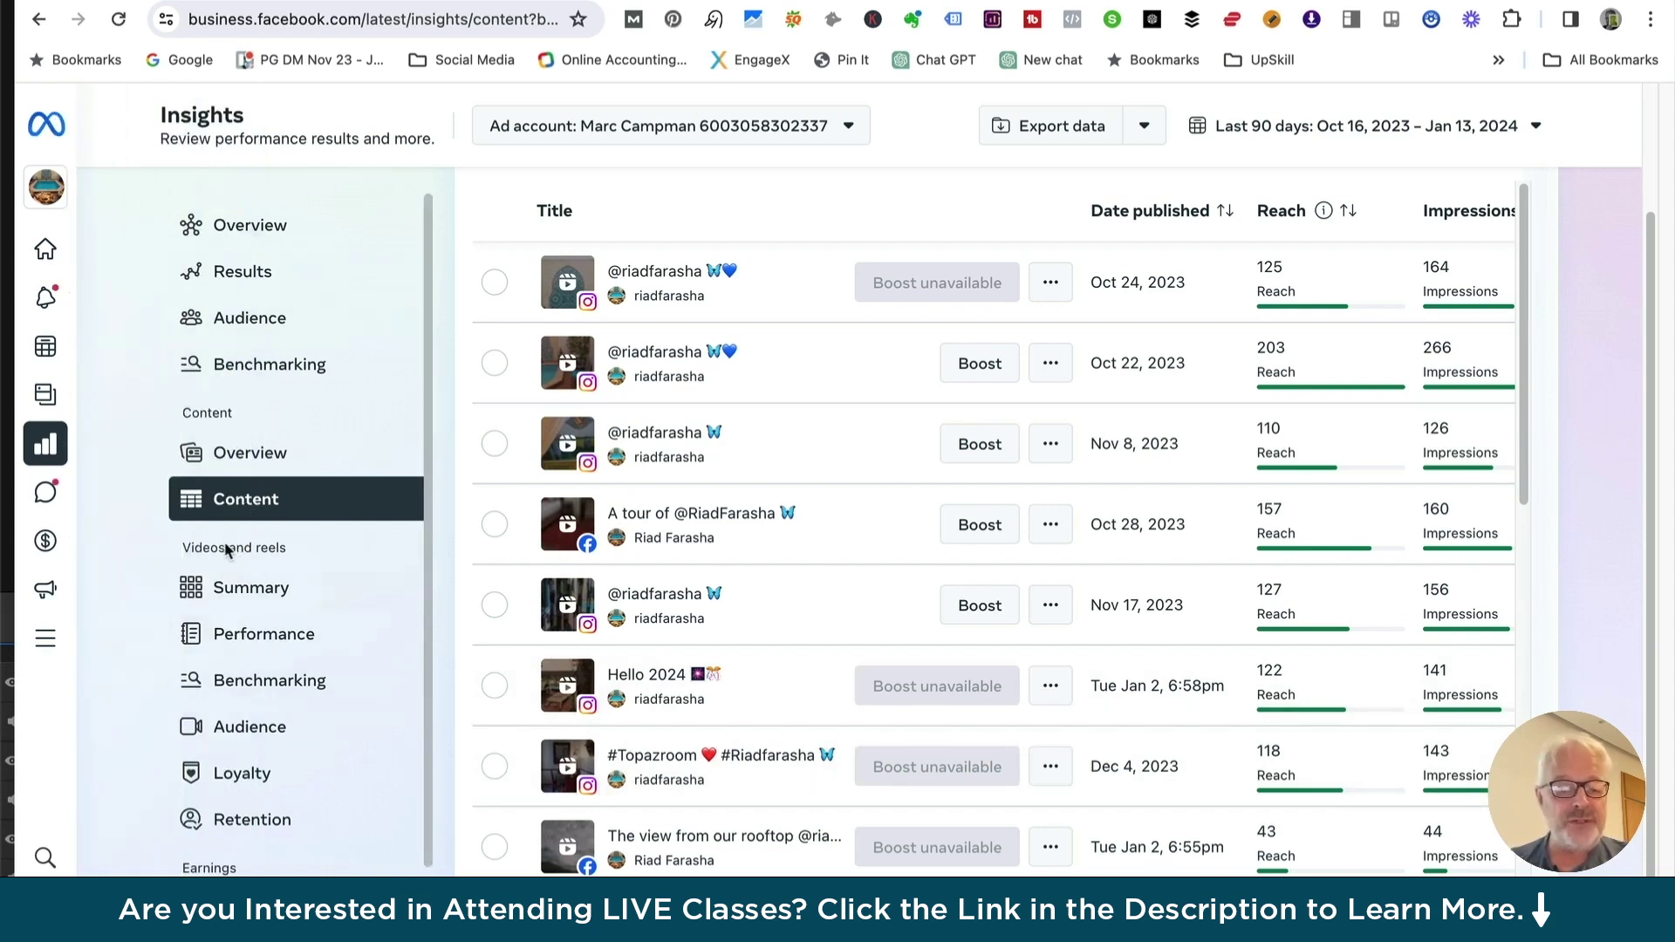
Review video and reel performance: 69 minutes viewed, the Minutes viewed chart and Top performers table
click(251, 638)
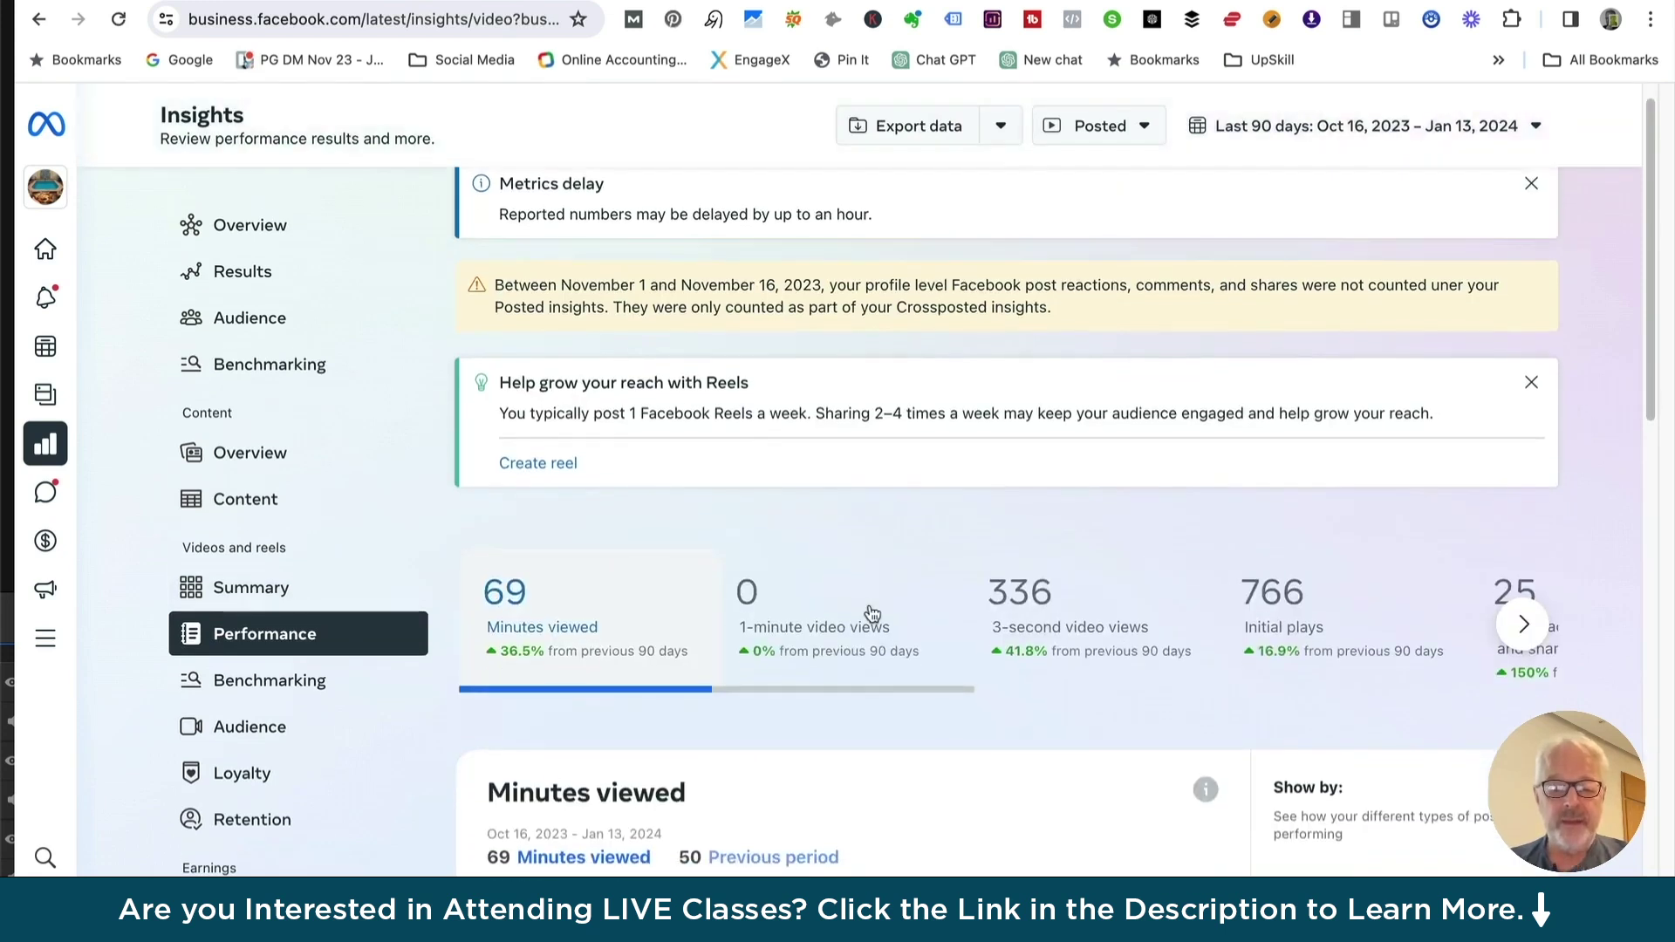
scroll(868, 610, down, 4)
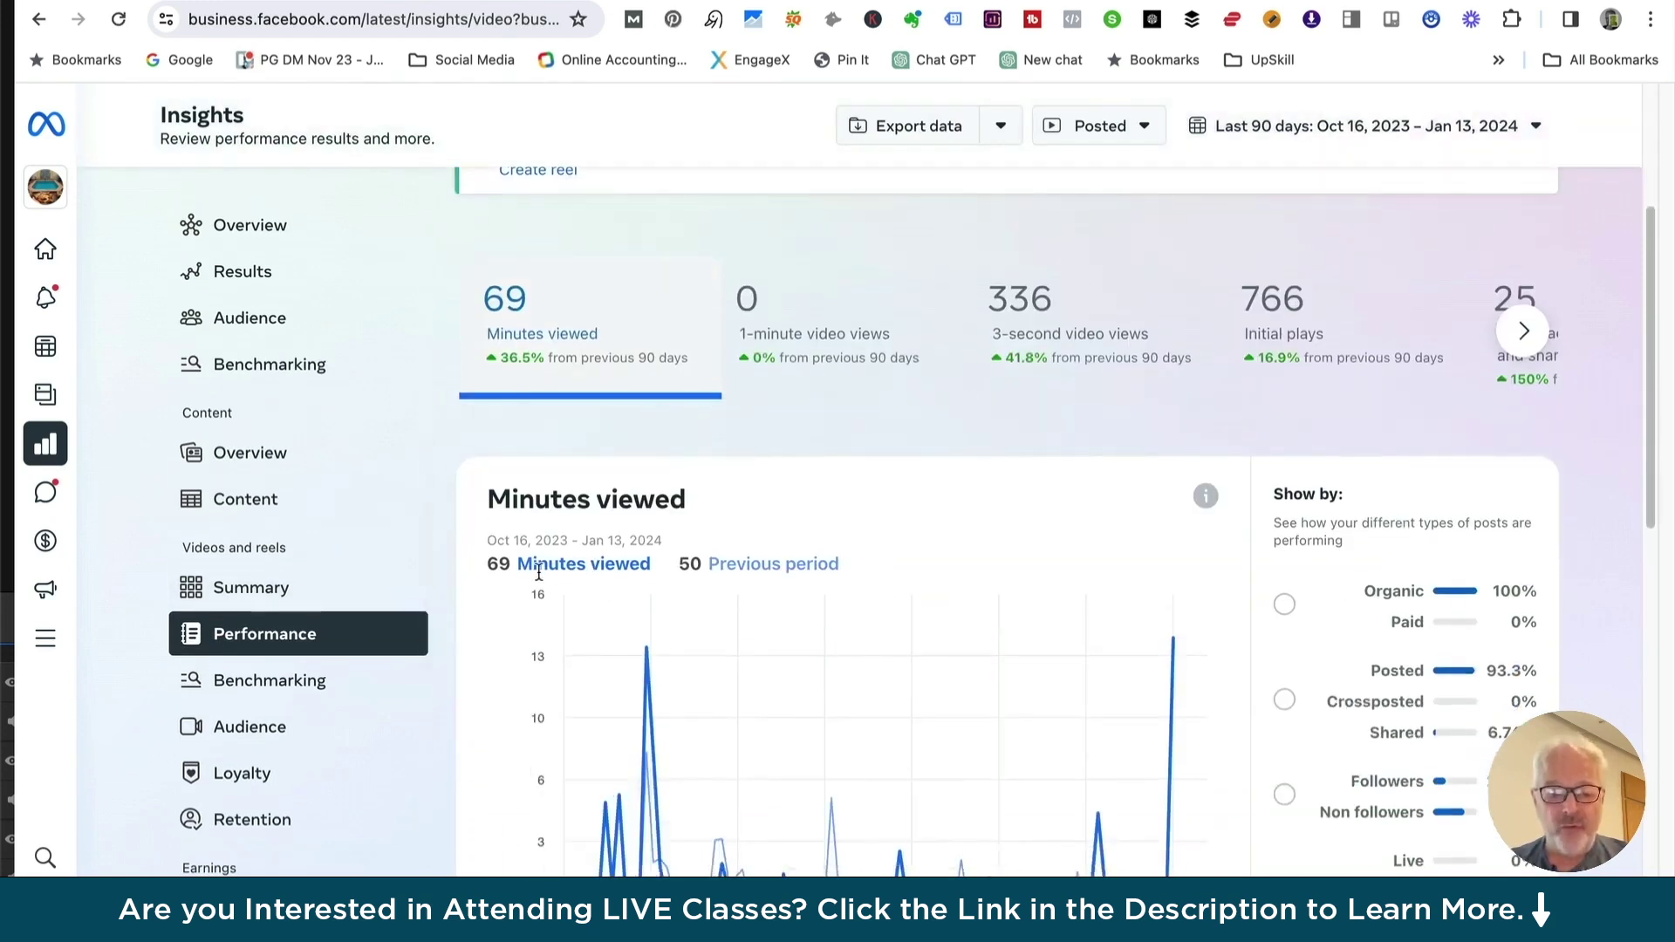
scroll(540, 572, down, 2)
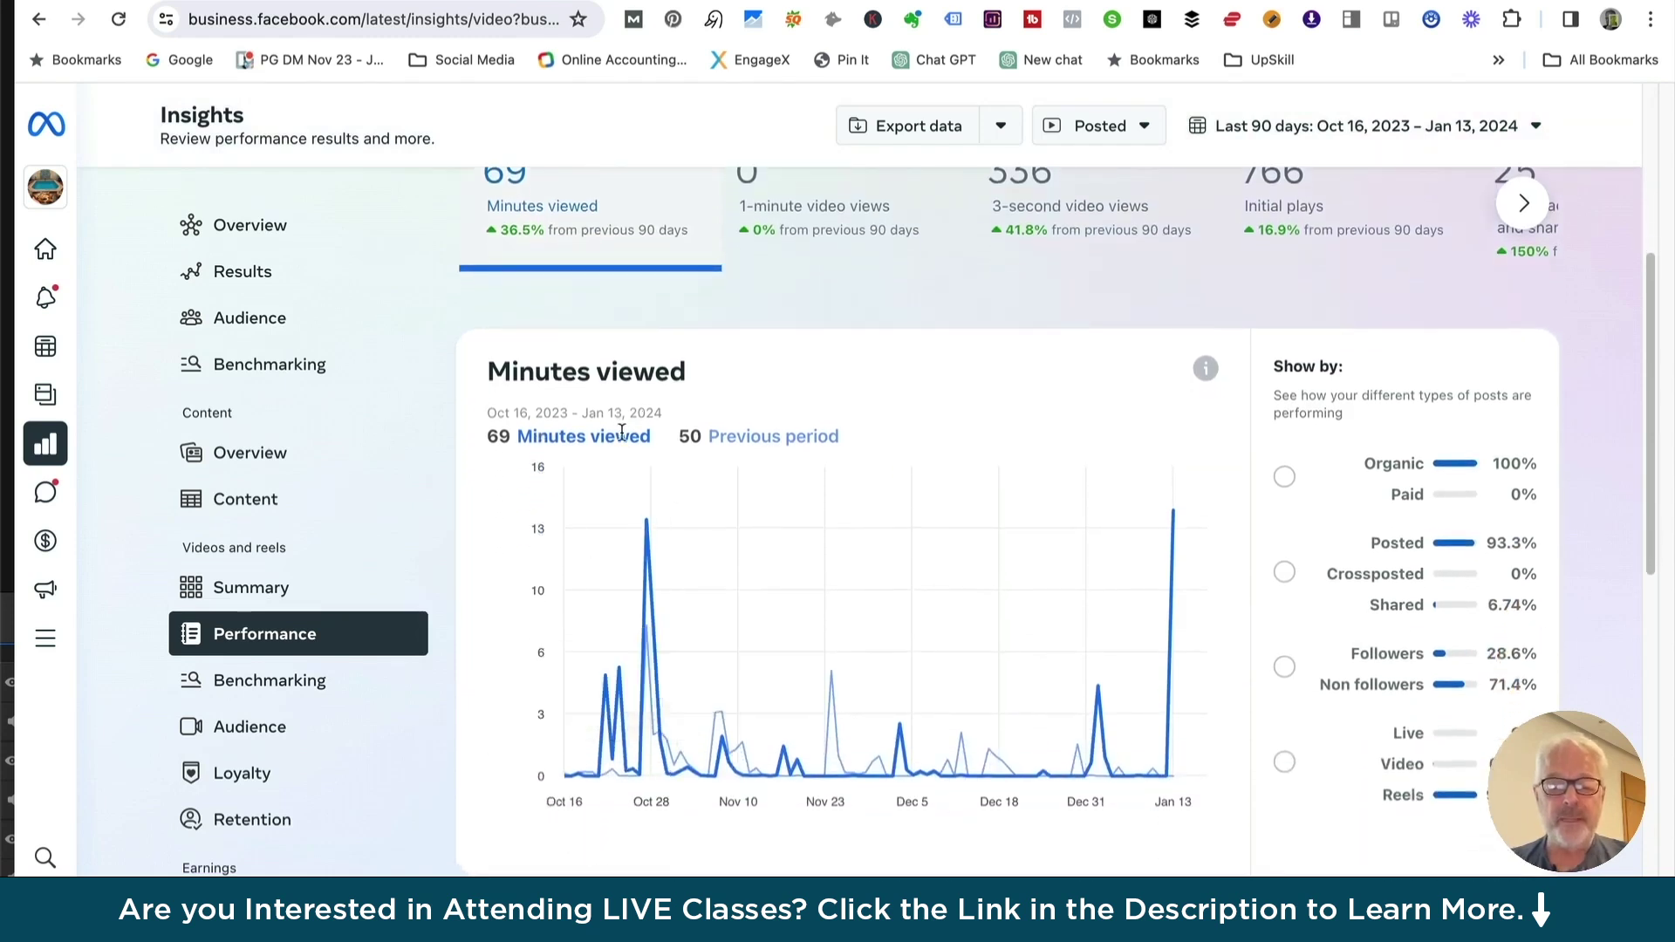
scroll(782, 439, down, 1)
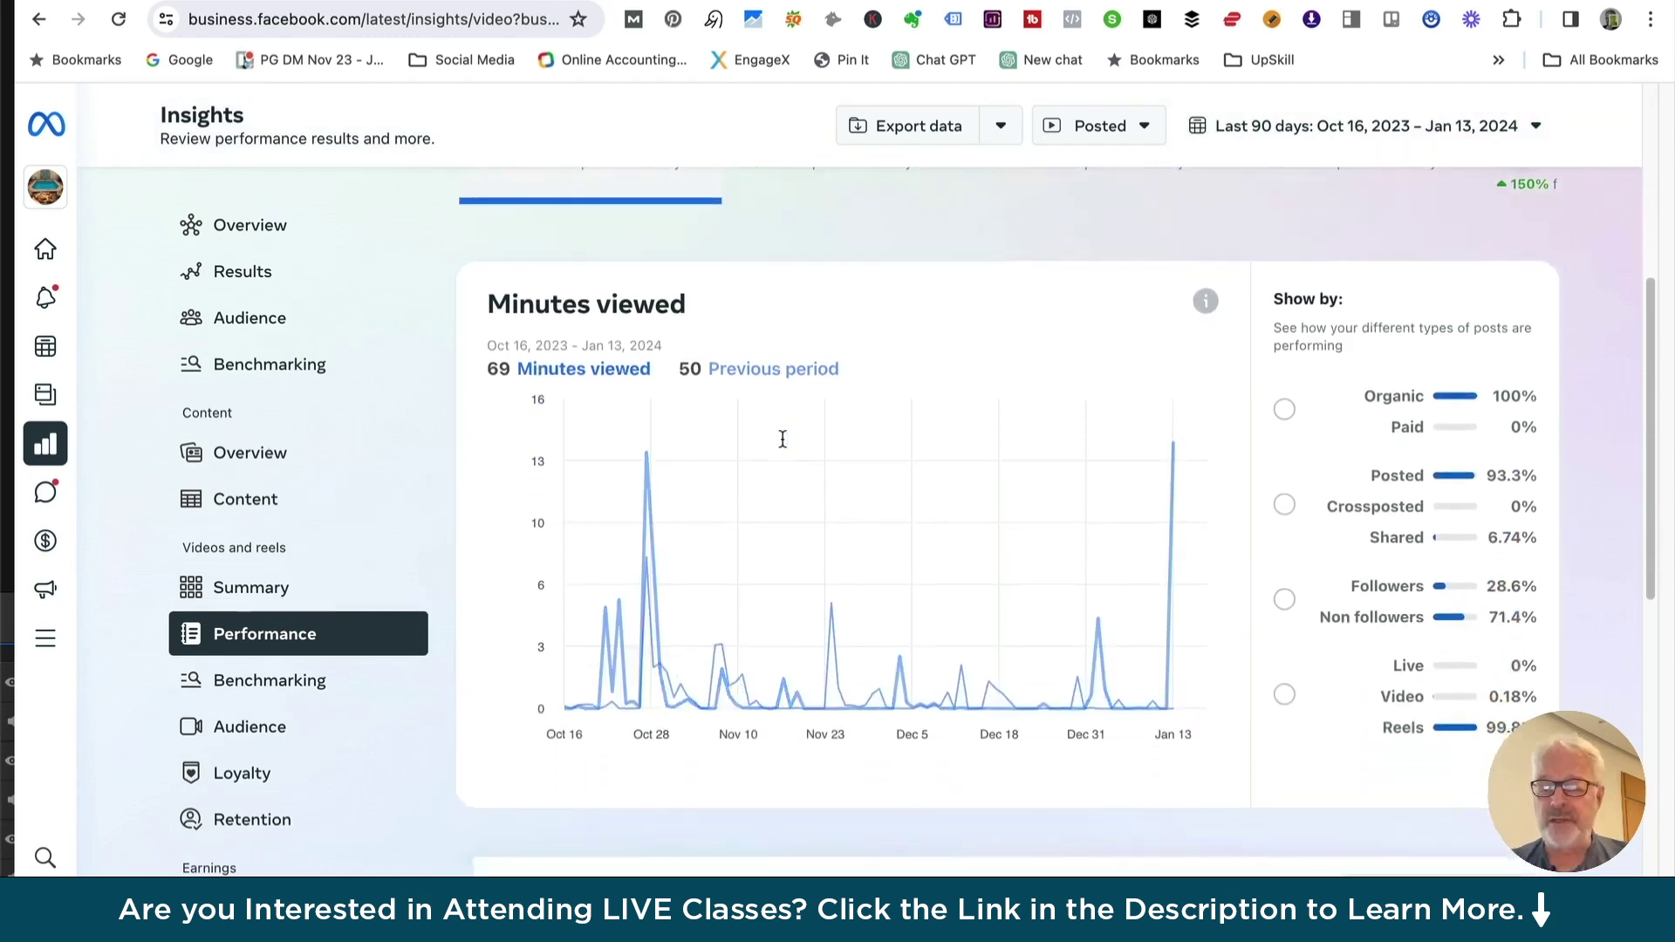
scroll(680, 646, down, 8)
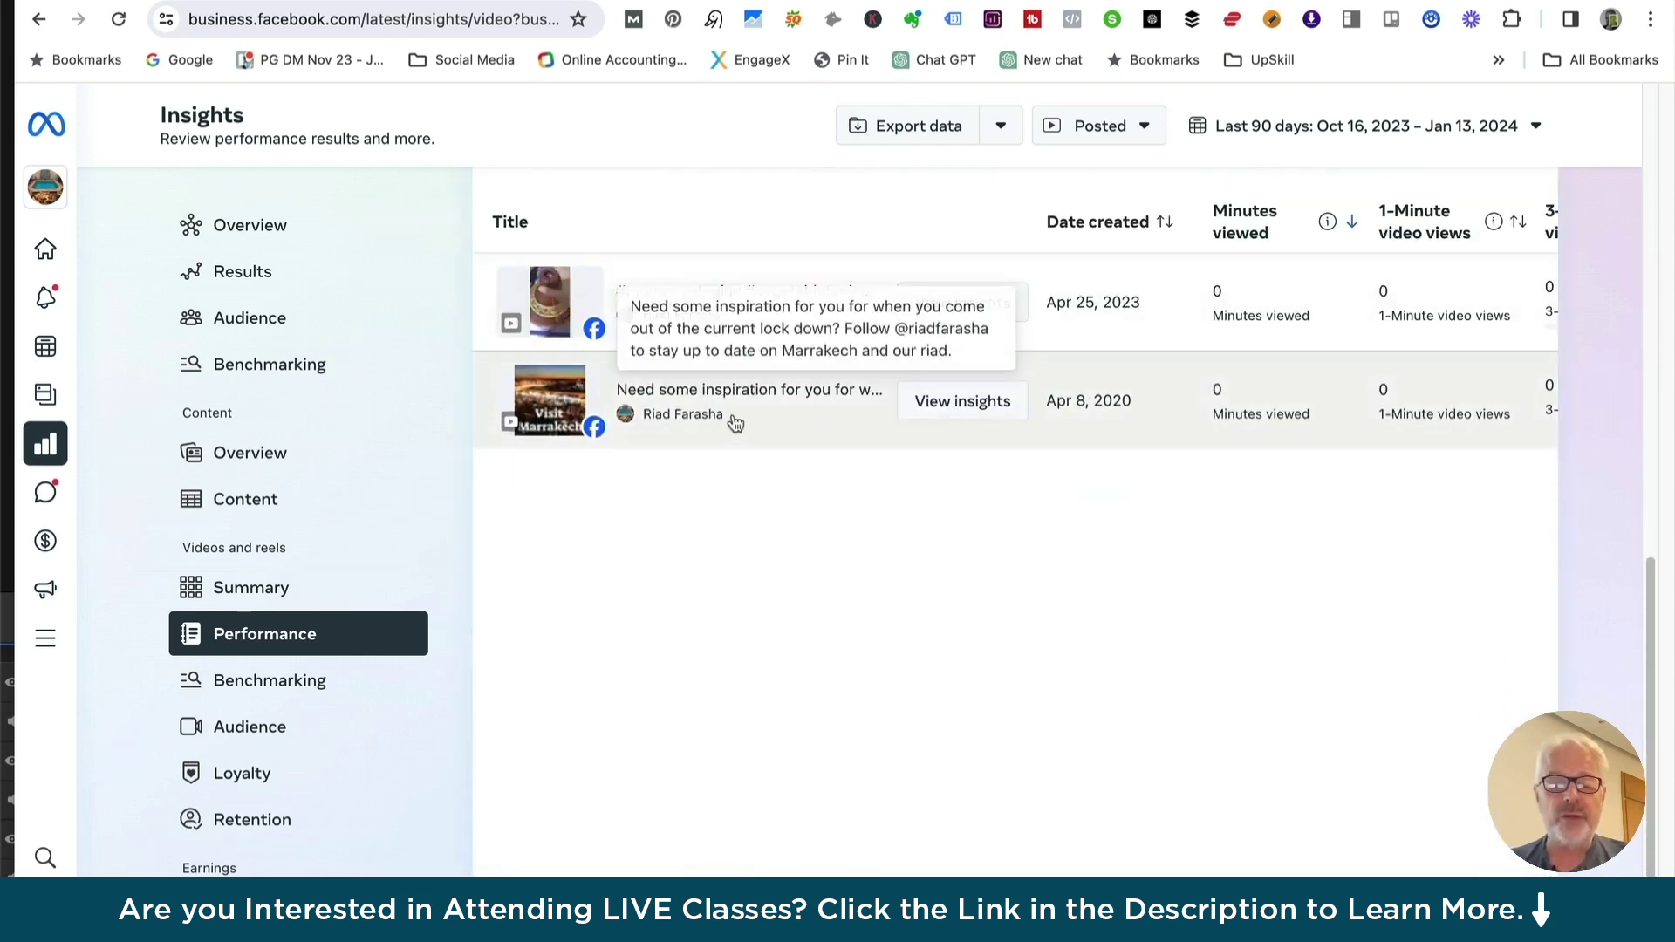
scroll(733, 453, up, 3)
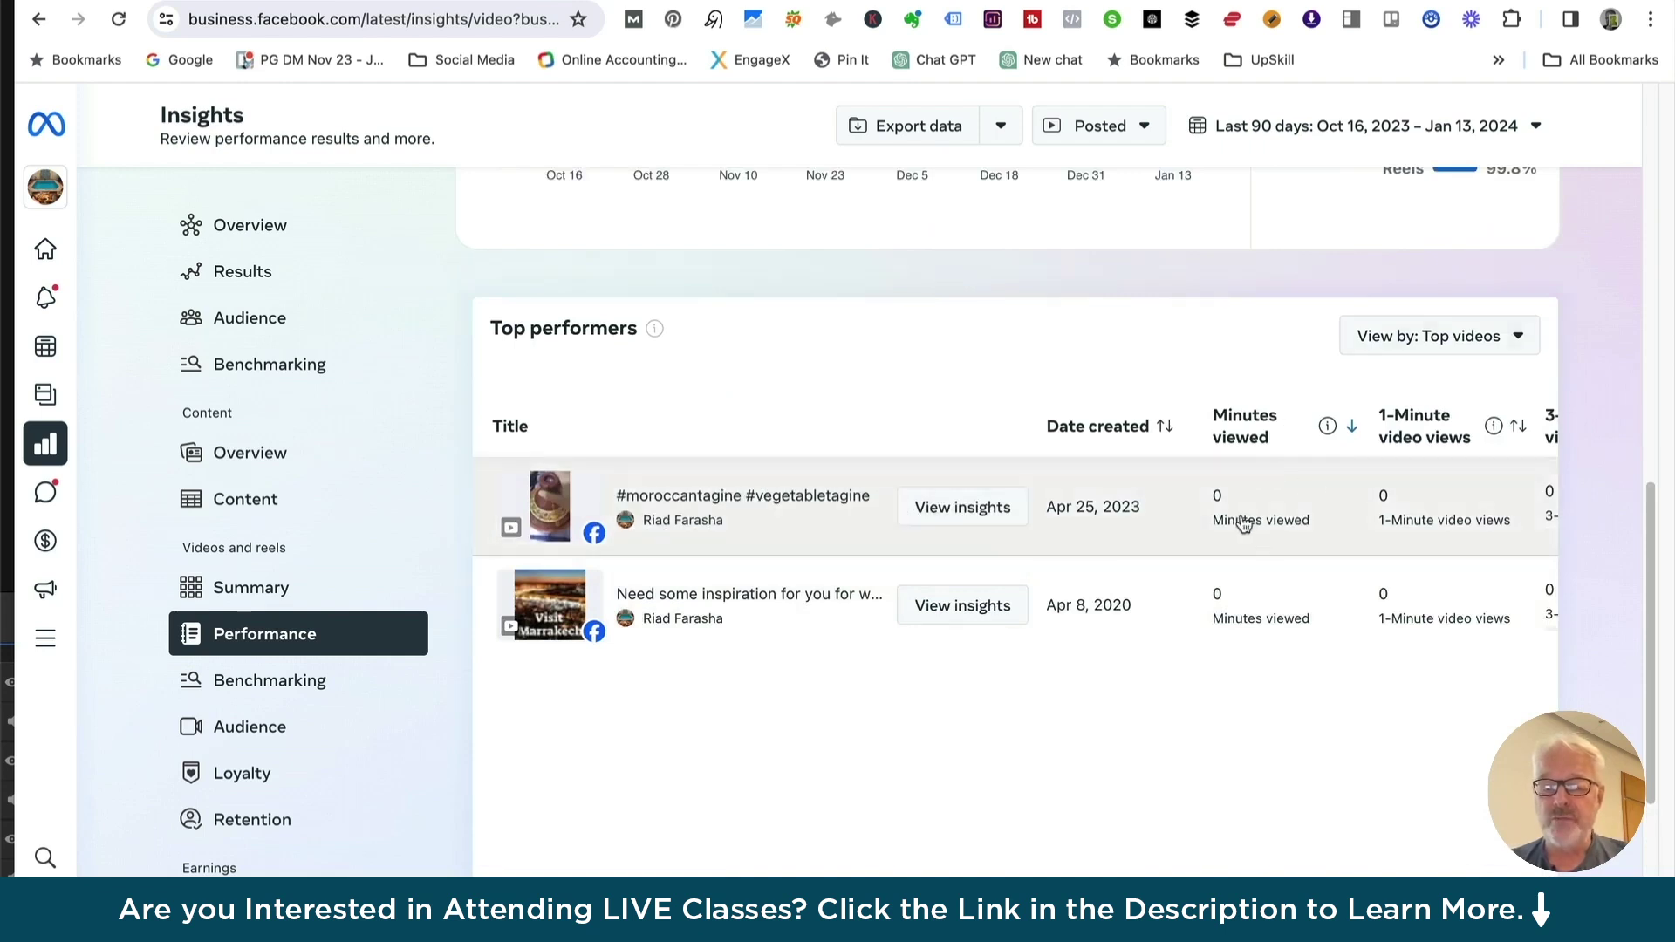
scroll(759, 665, down, 5)
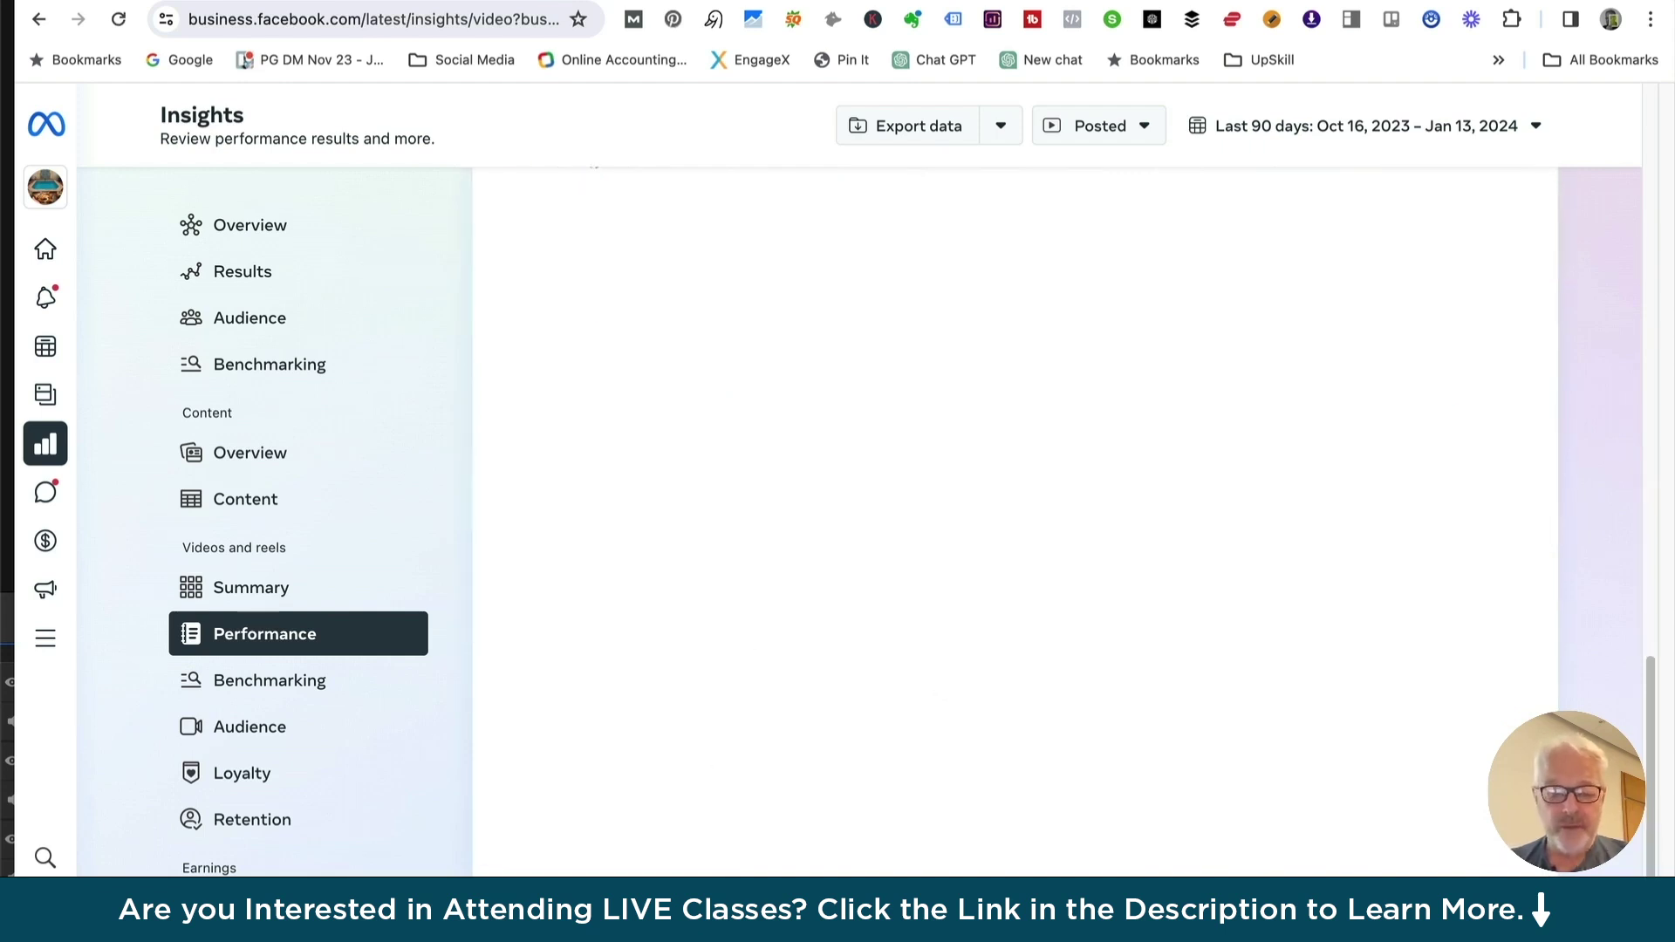
scroll(875, 496, up, 10)
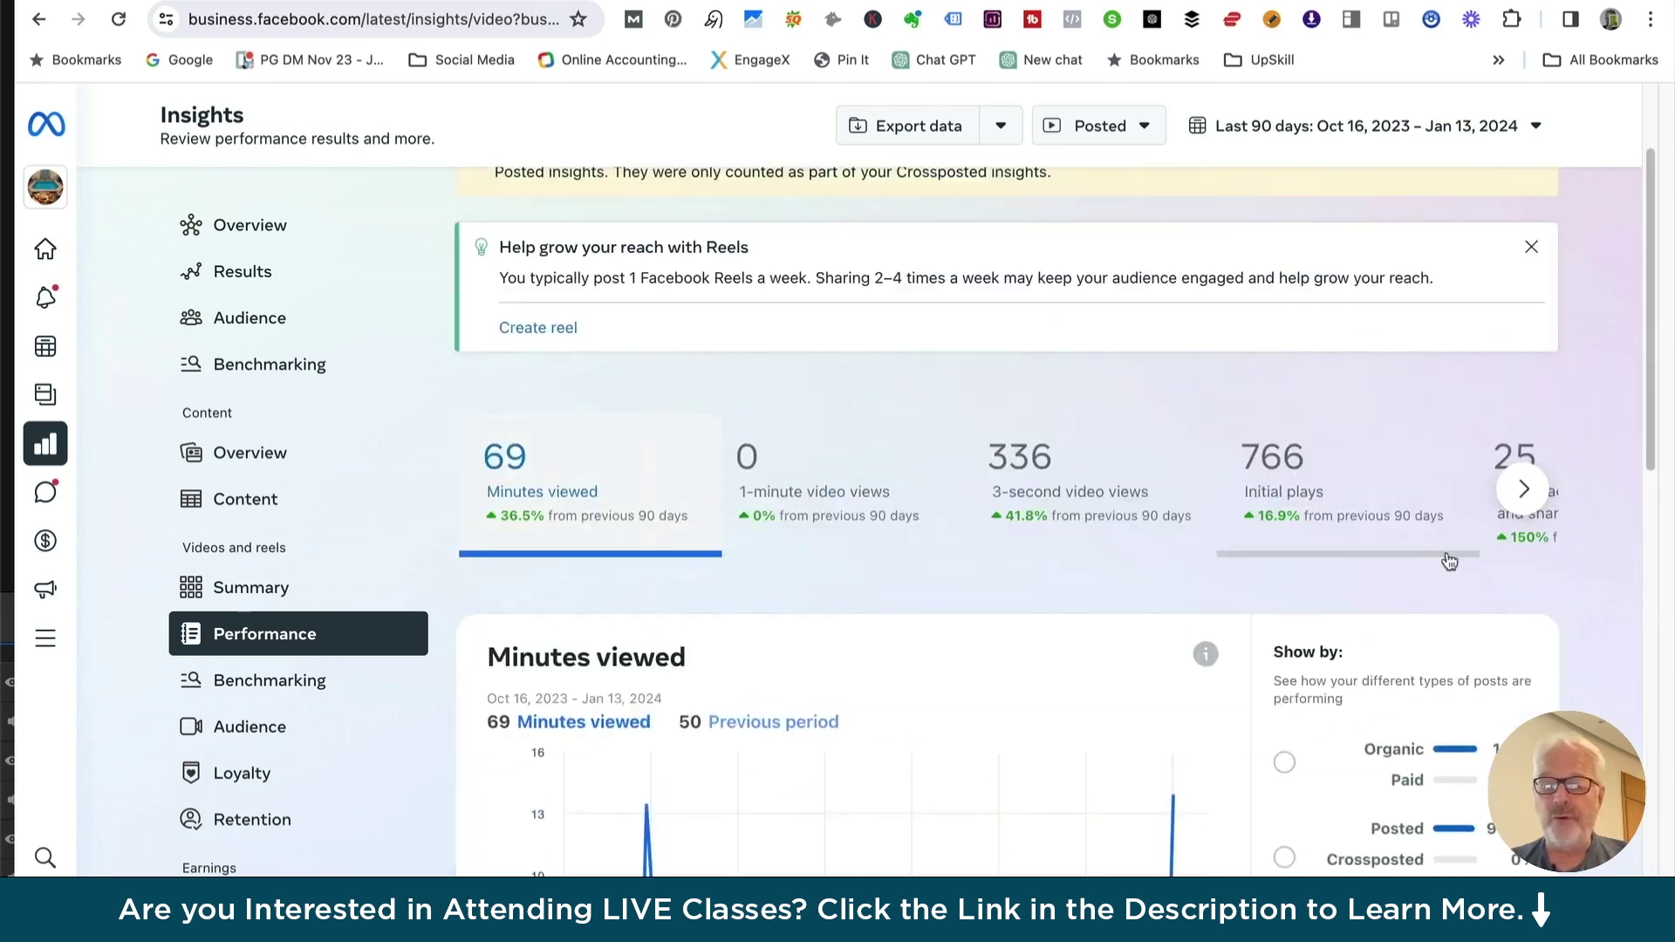
scroll(1269, 616, down, 4)
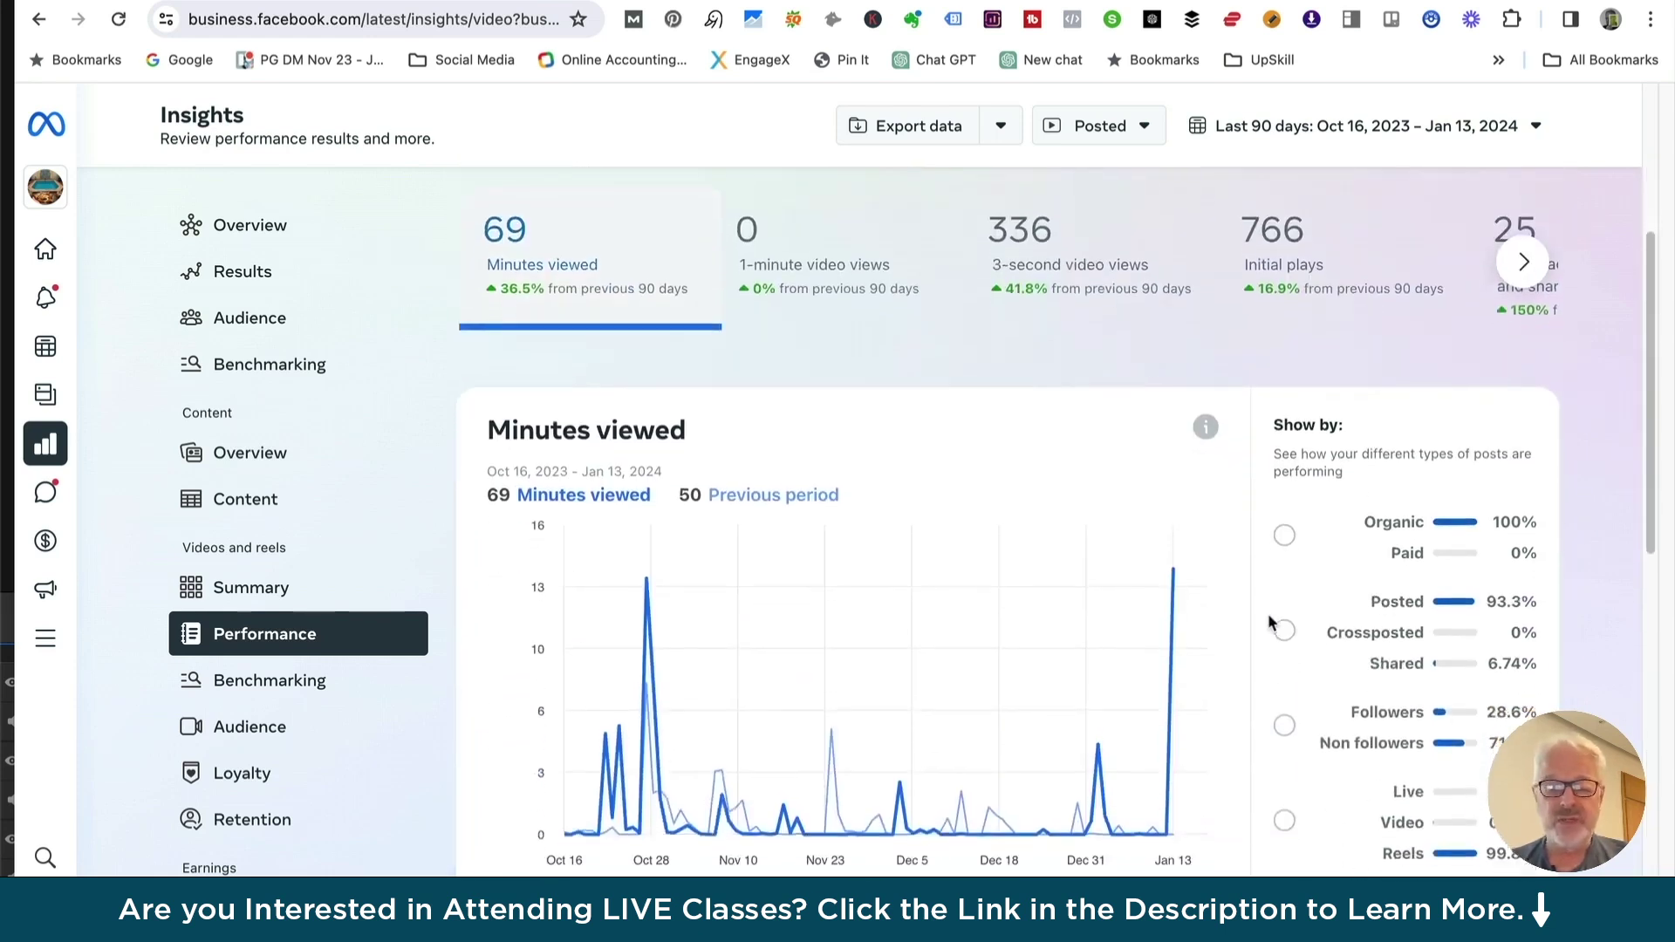
Check video audience figures (20 follower, 88 non-follower views), then return to the Insights Overview
click(235, 729)
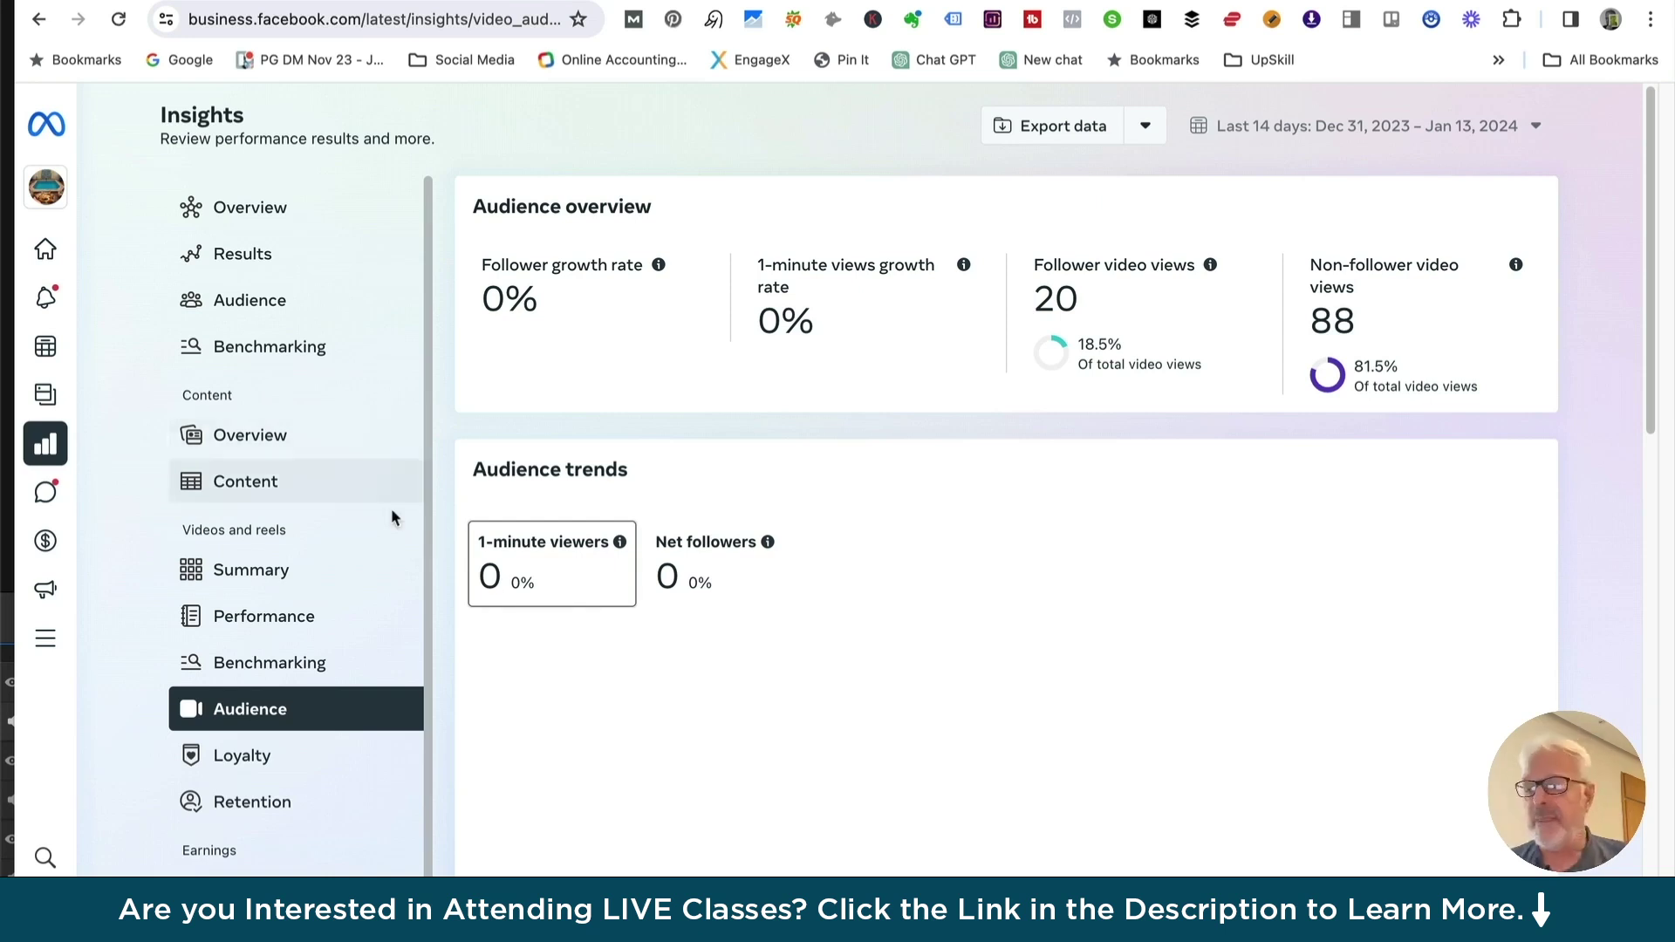
click(248, 215)
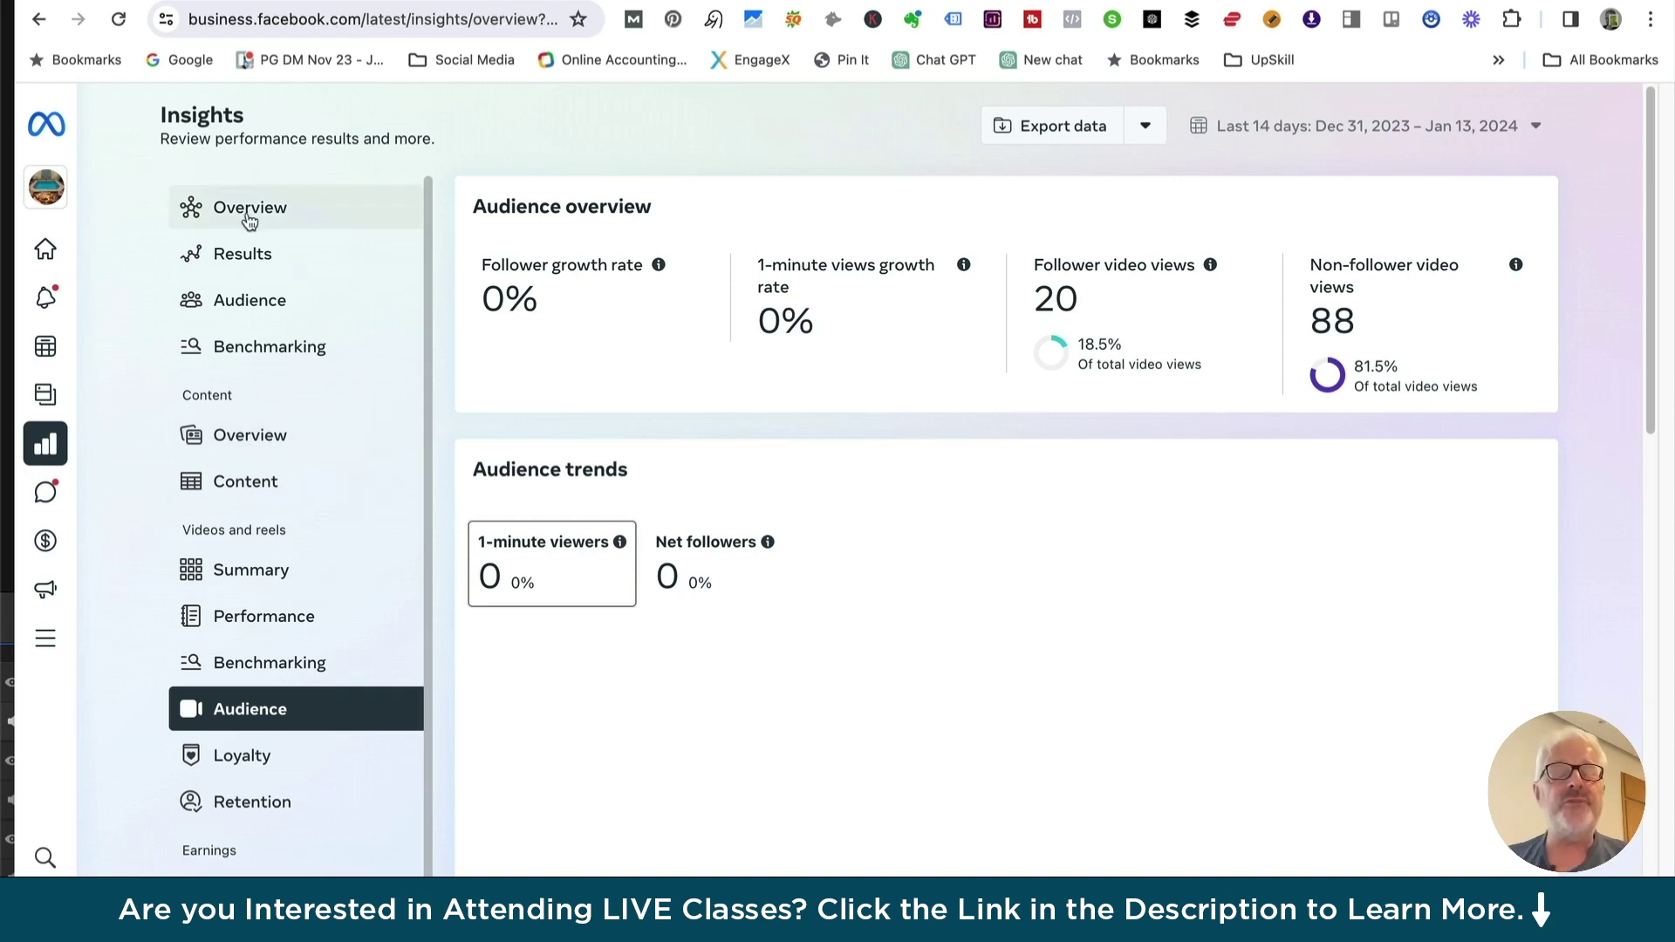